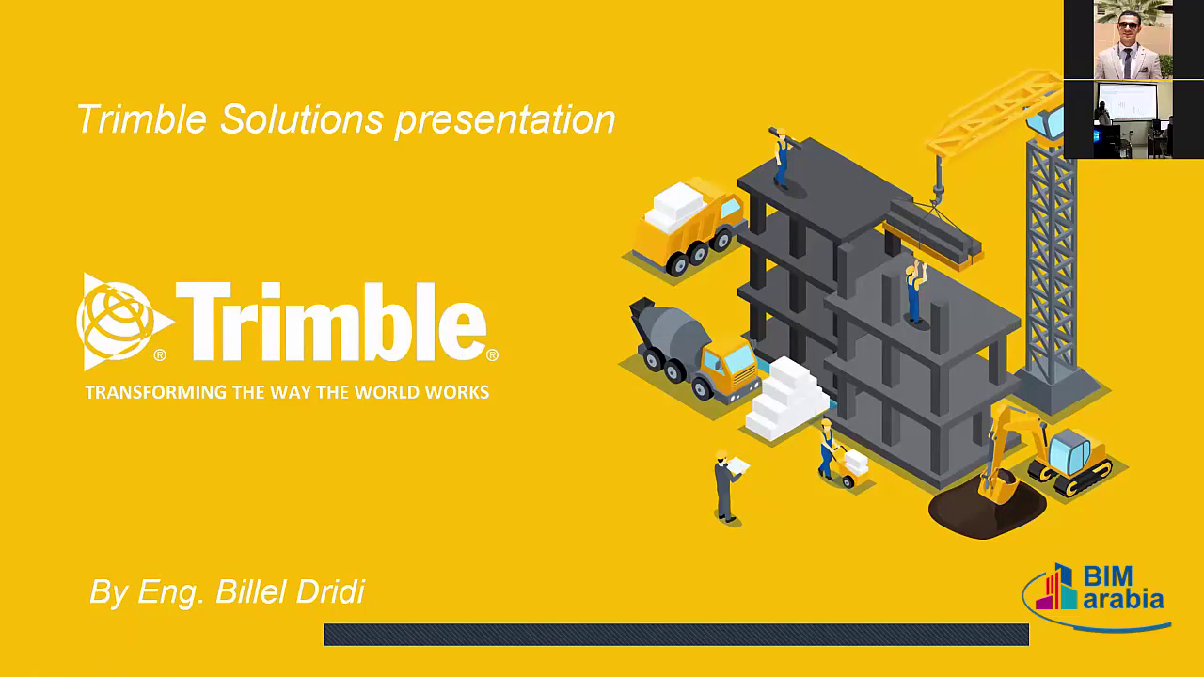
Advance the slideshow past the title and Agenda slides to 'Introducing the Trimble Connect'.
{"action": "key", "text": "Right"}
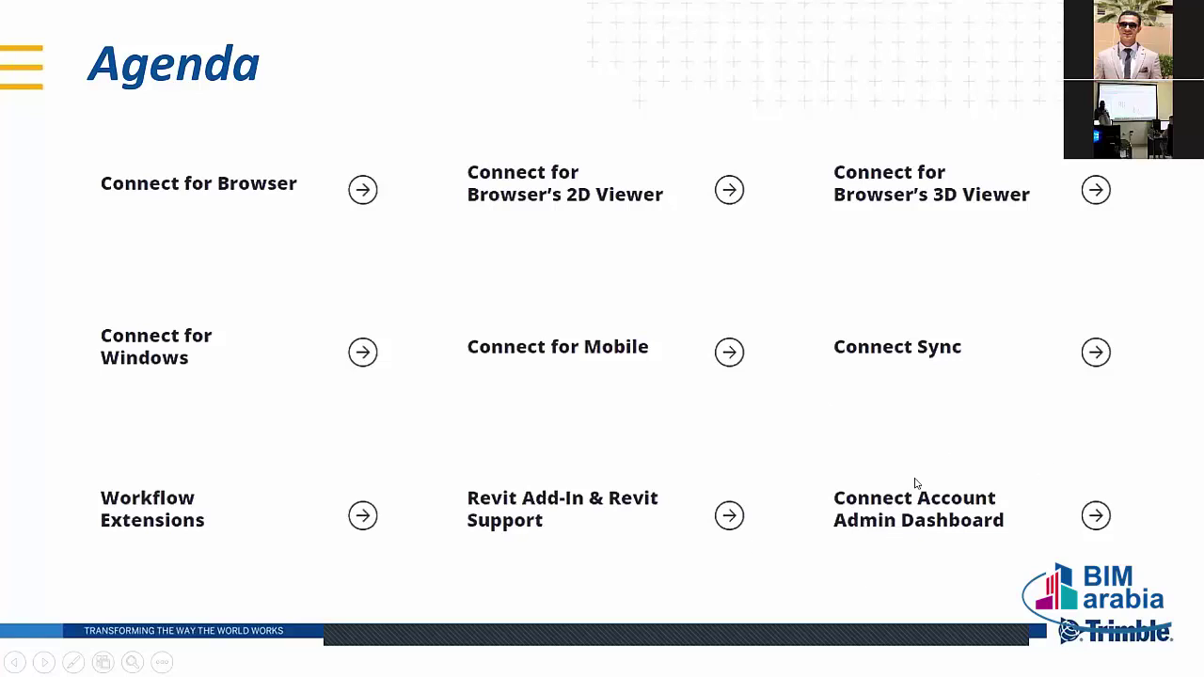
{"action": "left_click", "coordinate": [826, 411]}
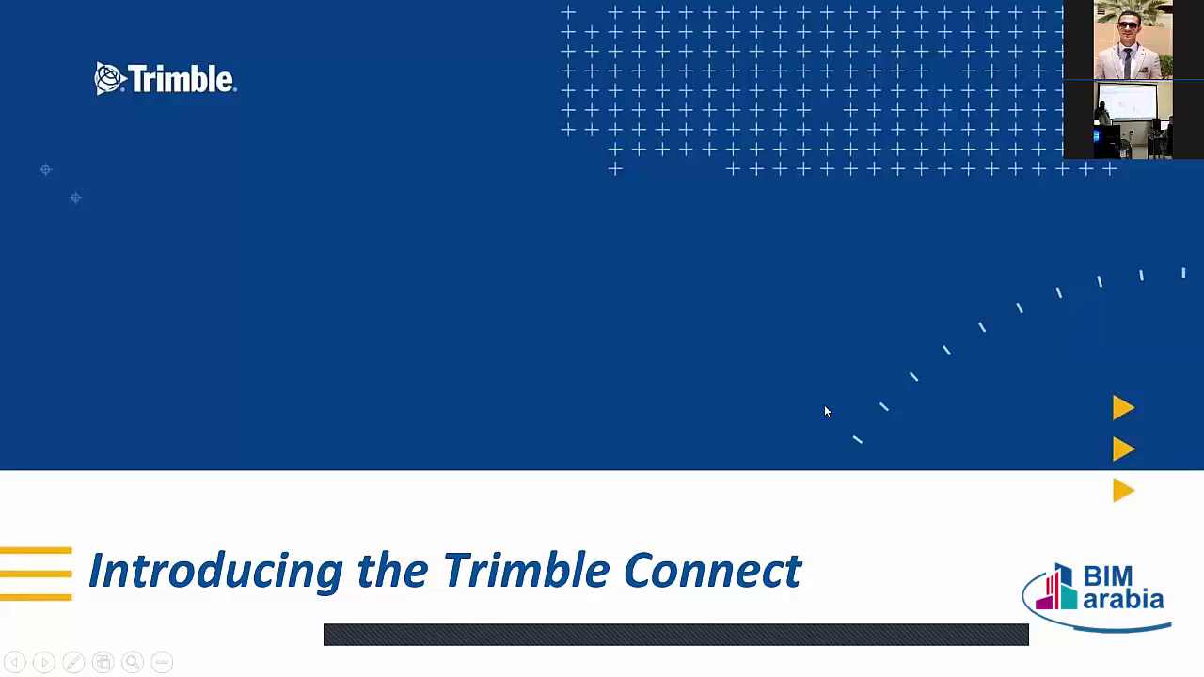
Advance through the client apps, Data Sharing and decision making slides to Mixed Reality for Construction.
{"action": "left_click", "coordinate": [825, 411]}
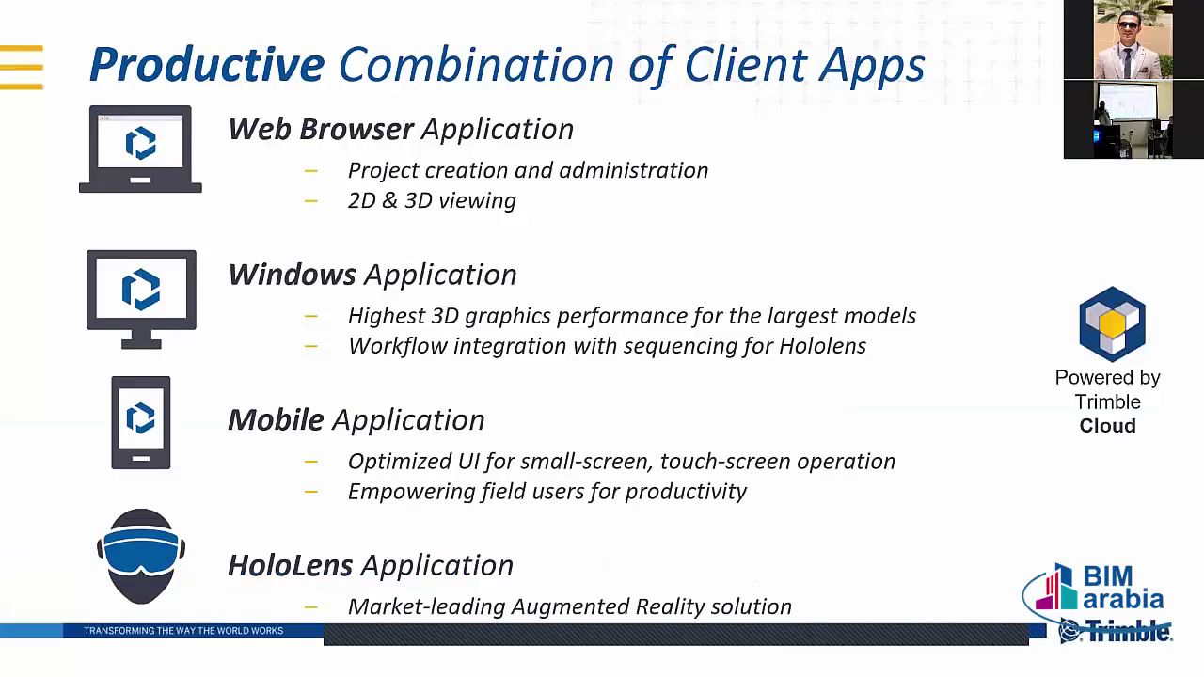
{"action": "key", "text": "Right"}
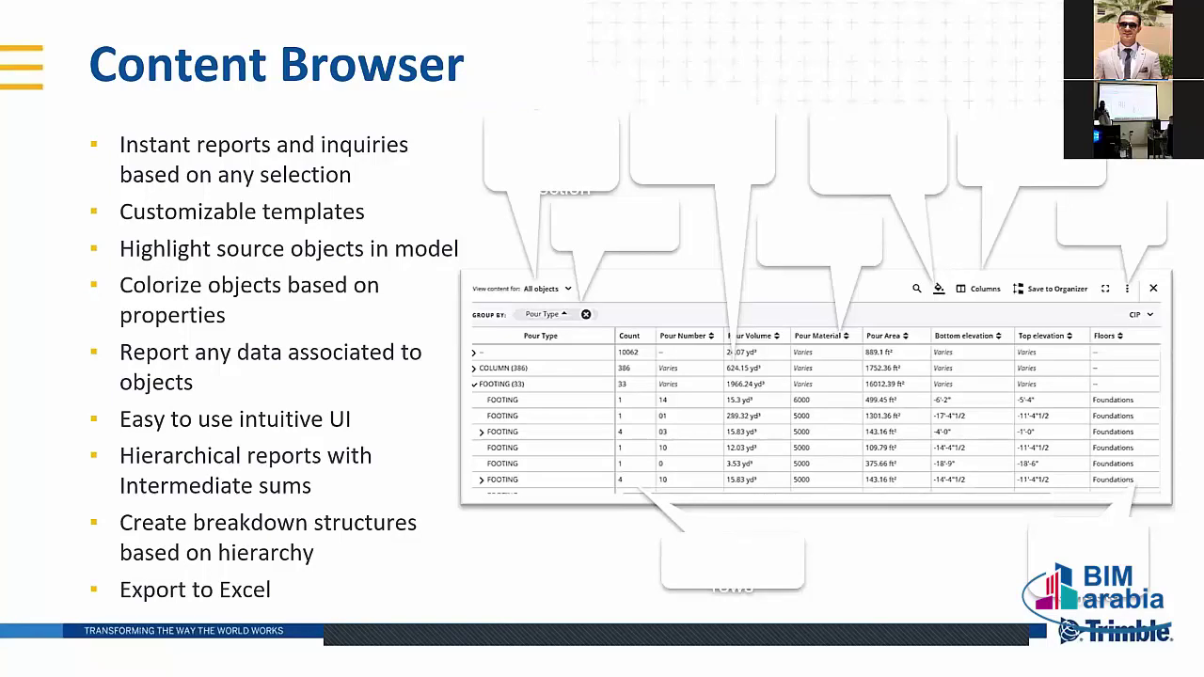
{"action": "key", "text": "Right"}
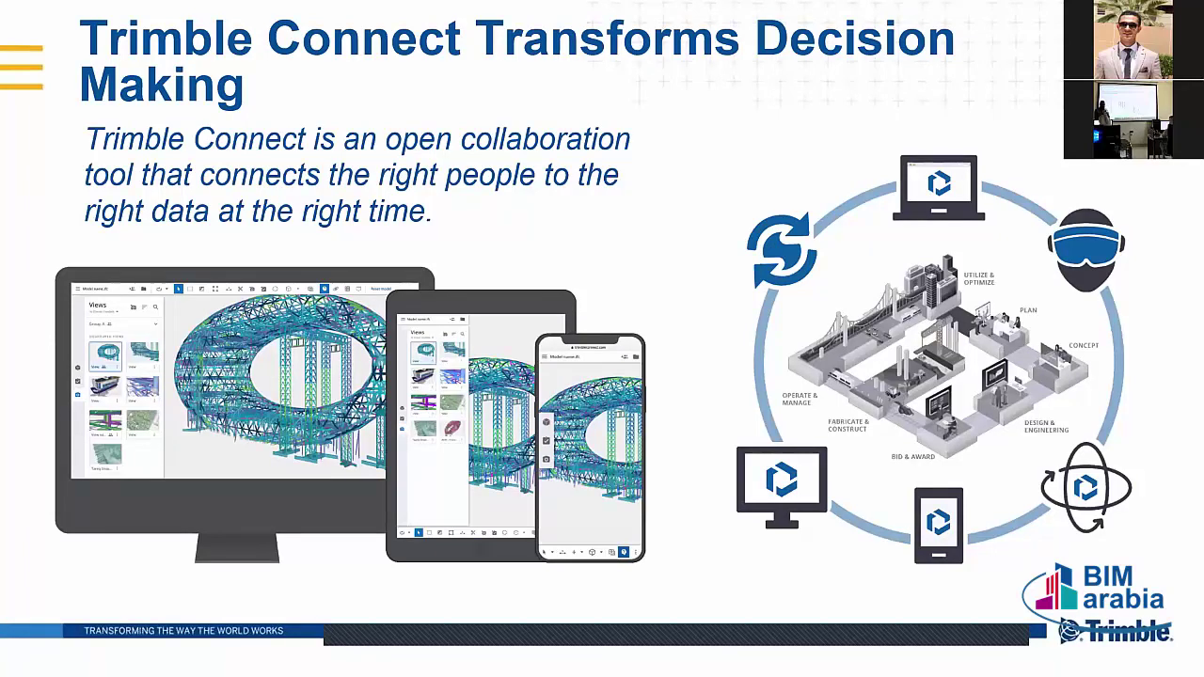
{"action": "key", "text": "Right"}
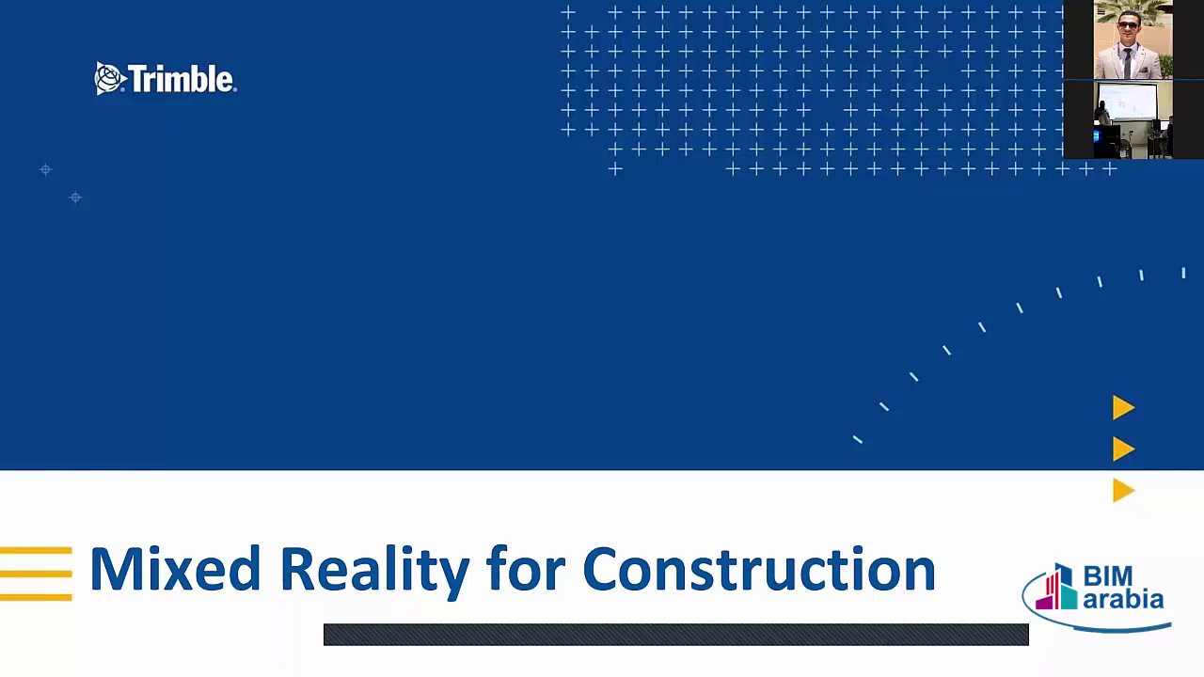
Advance past the VR/AR/MR comparison and HoloLens 2 slides to the outdoor site demo video.
{"action": "key", "text": "Right"}
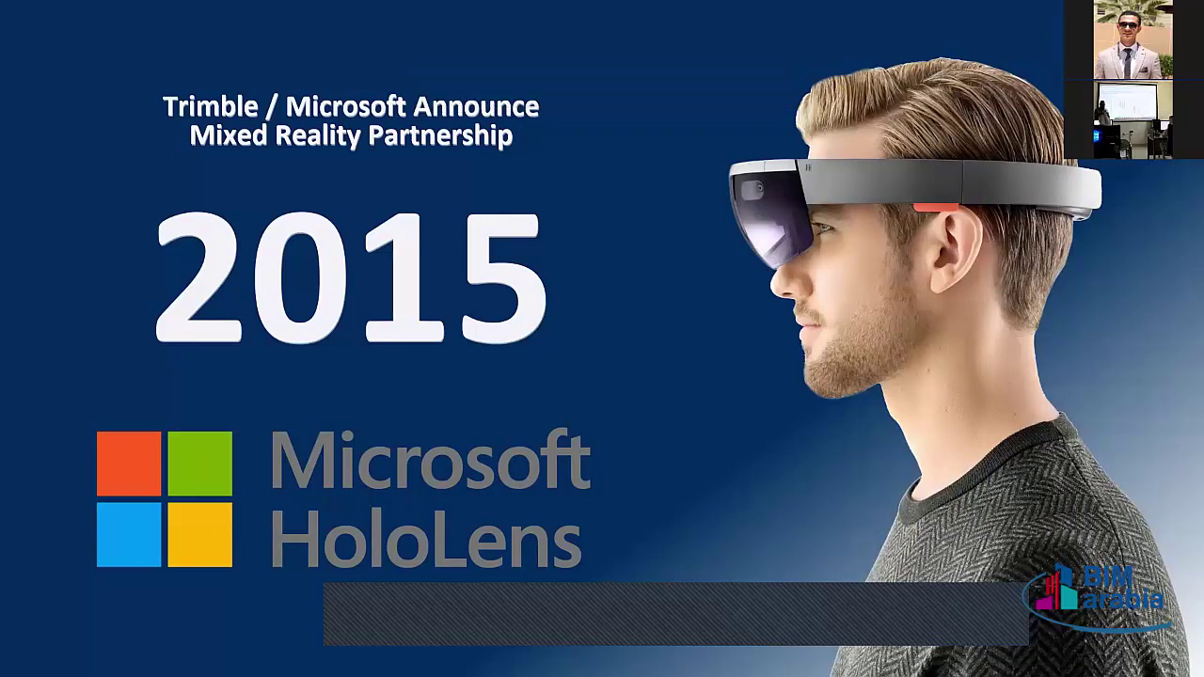
{"action": "key", "text": "Right"}
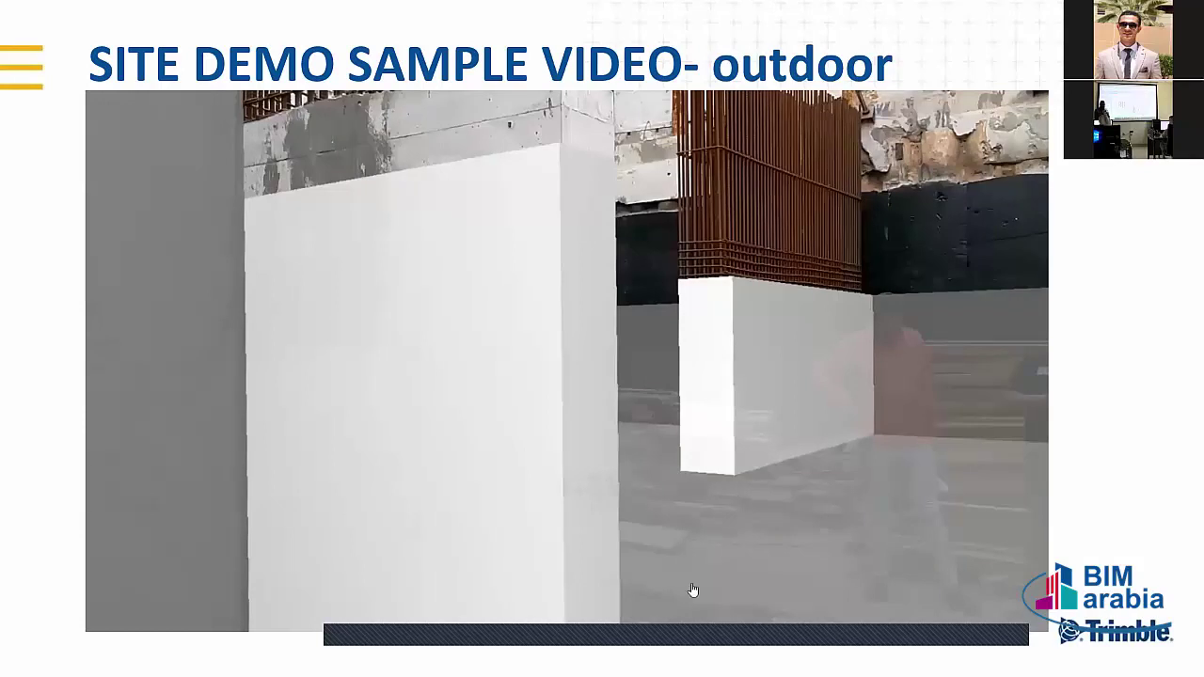
{"action": "mouse_move", "coordinate": [115, 612]}
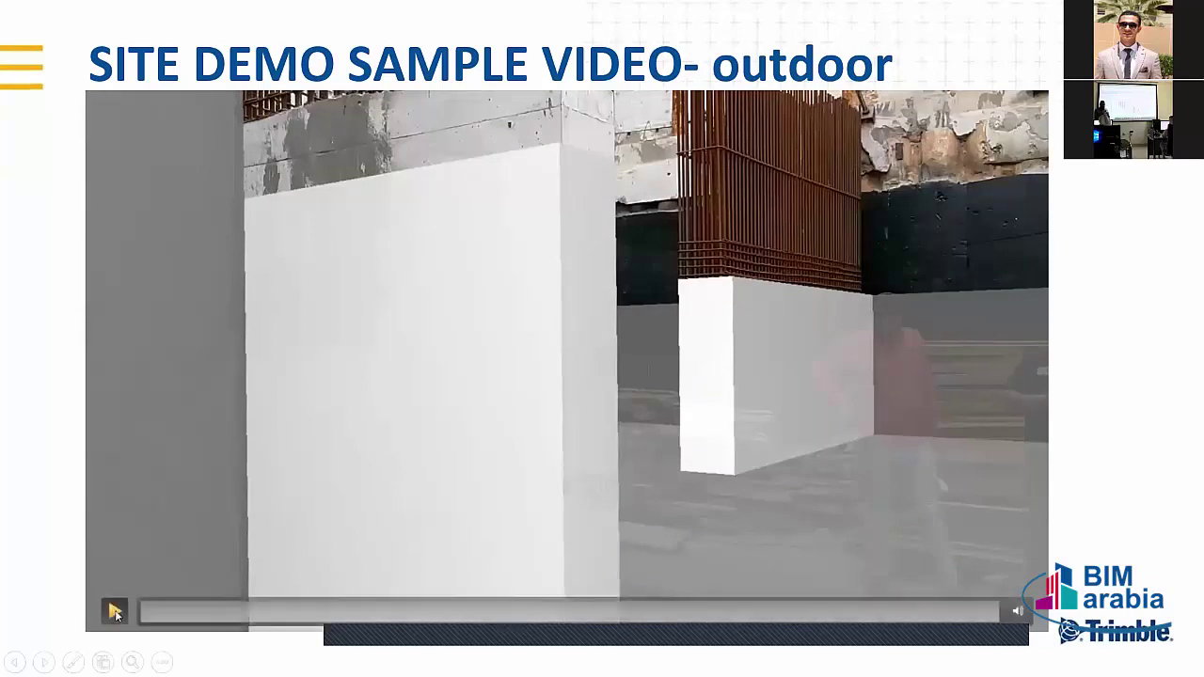
Play the embedded outdoor site demo video, pausing and resuming it along the way.
{"action": "left_click", "coordinate": [114, 612]}
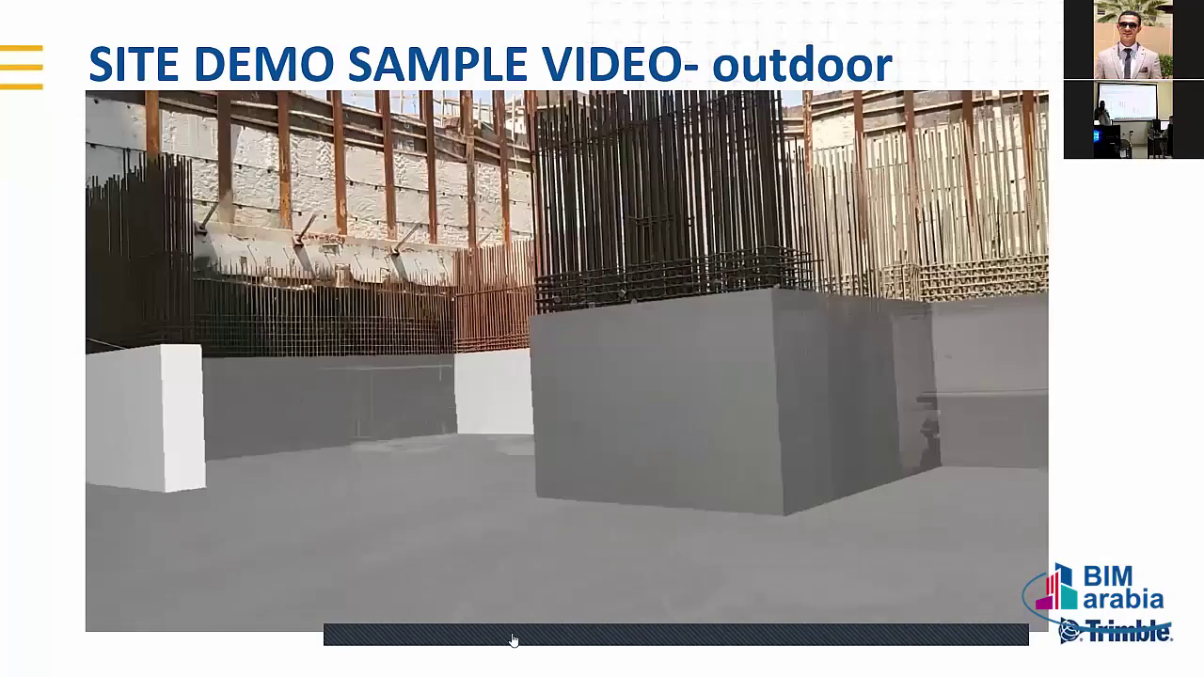
{"action": "left_click", "coordinate": [557, 609]}
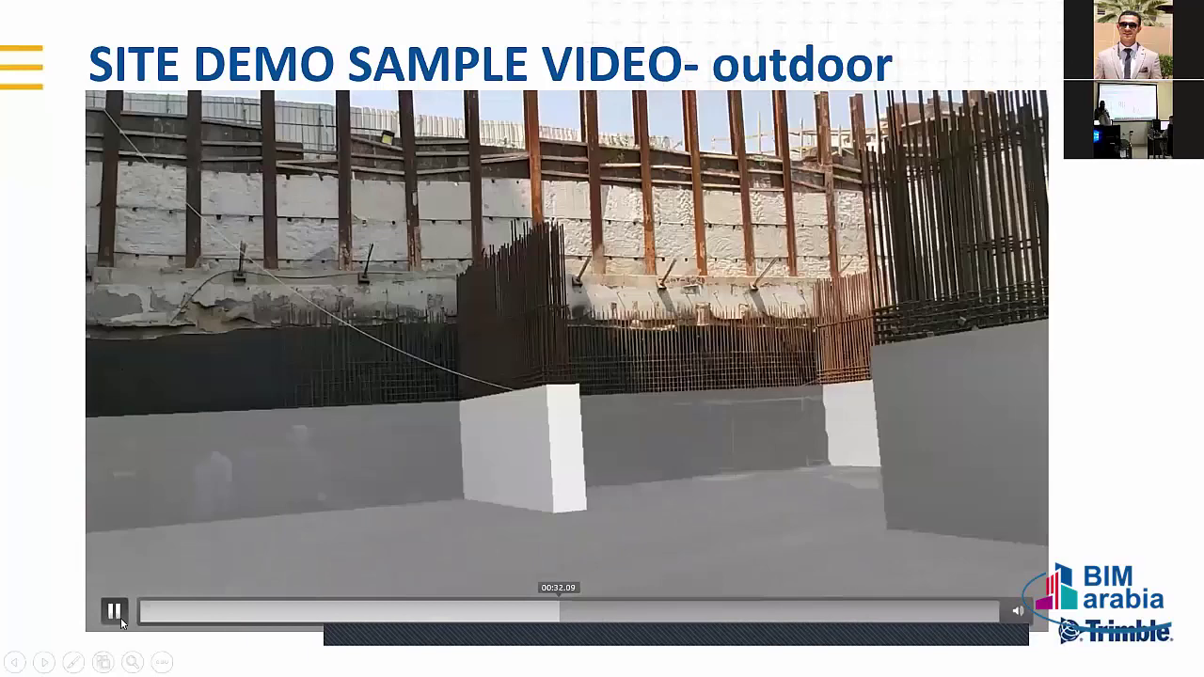
{"action": "left_click", "coordinate": [121, 618]}
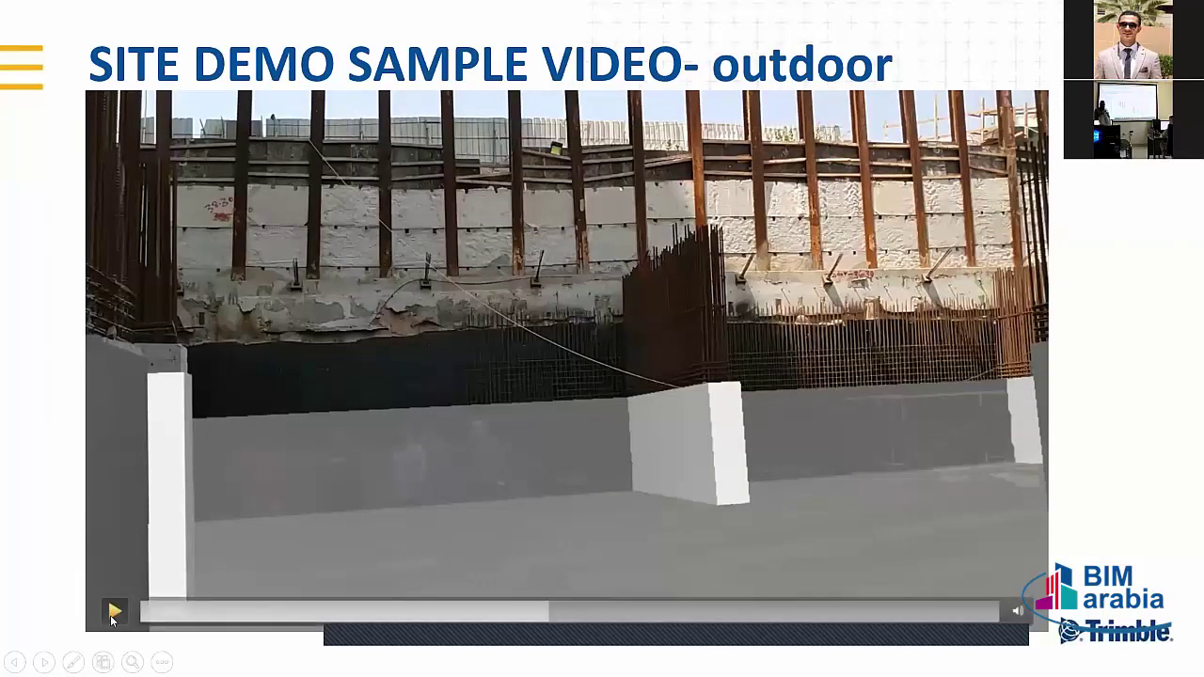
{"action": "left_click", "coordinate": [111, 612]}
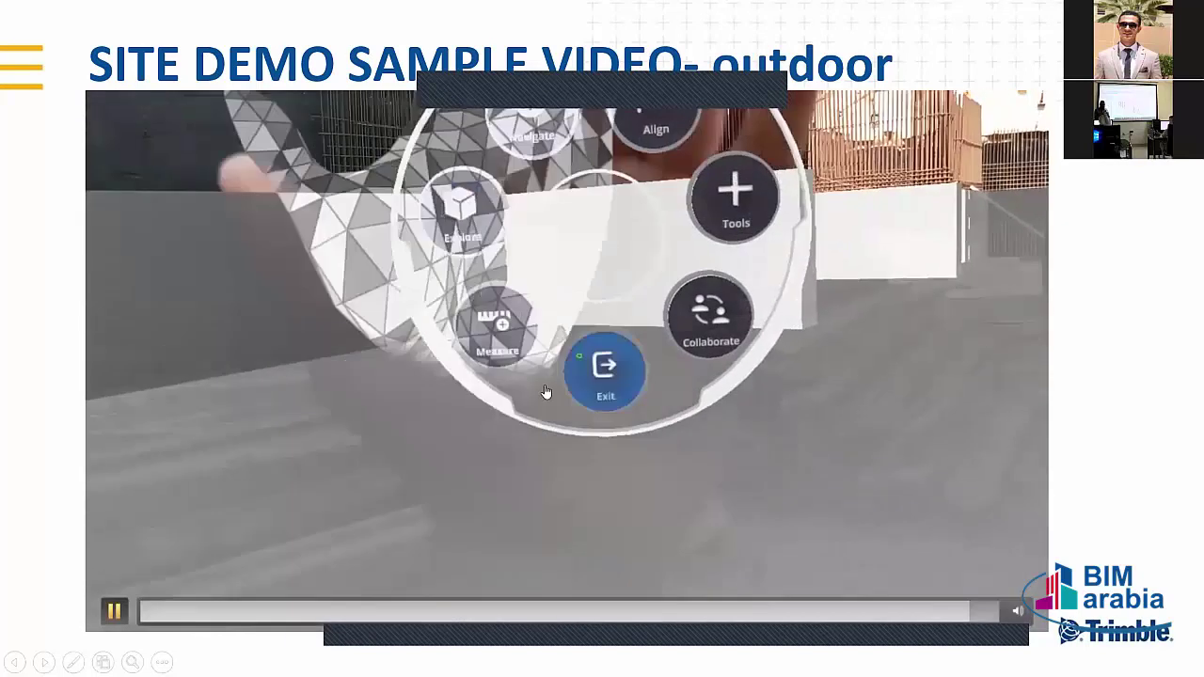
{"action": "left_click", "coordinate": [779, 474]}
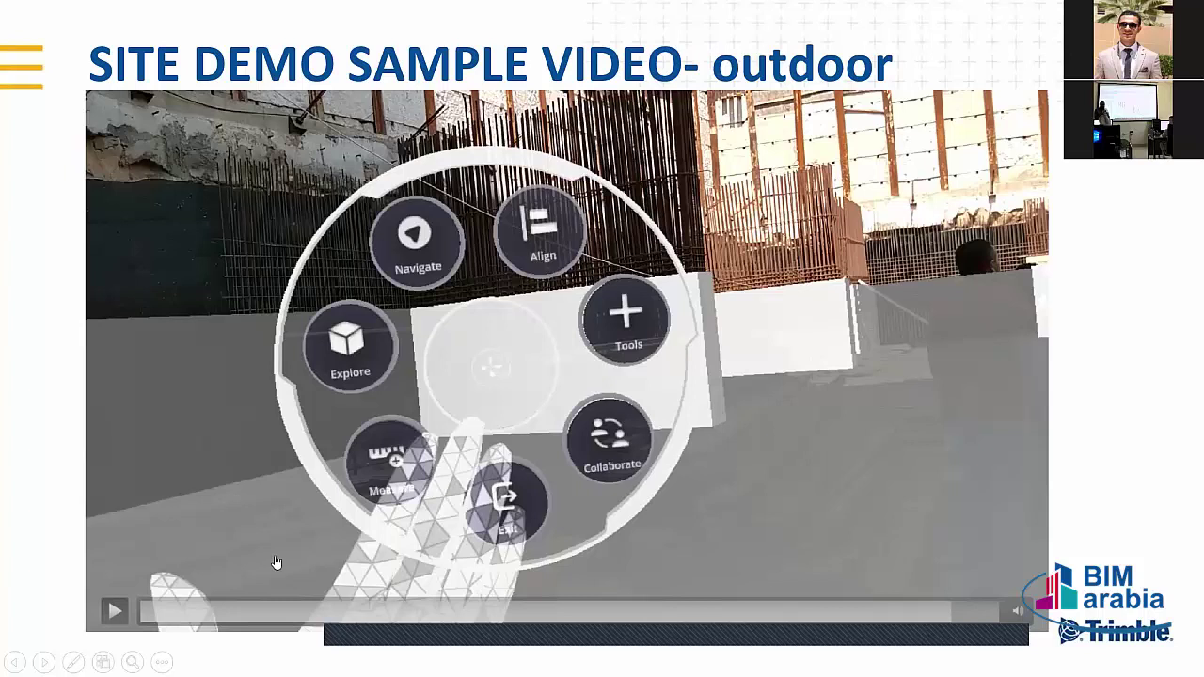
{"action": "left_click", "coordinate": [98, 615]}
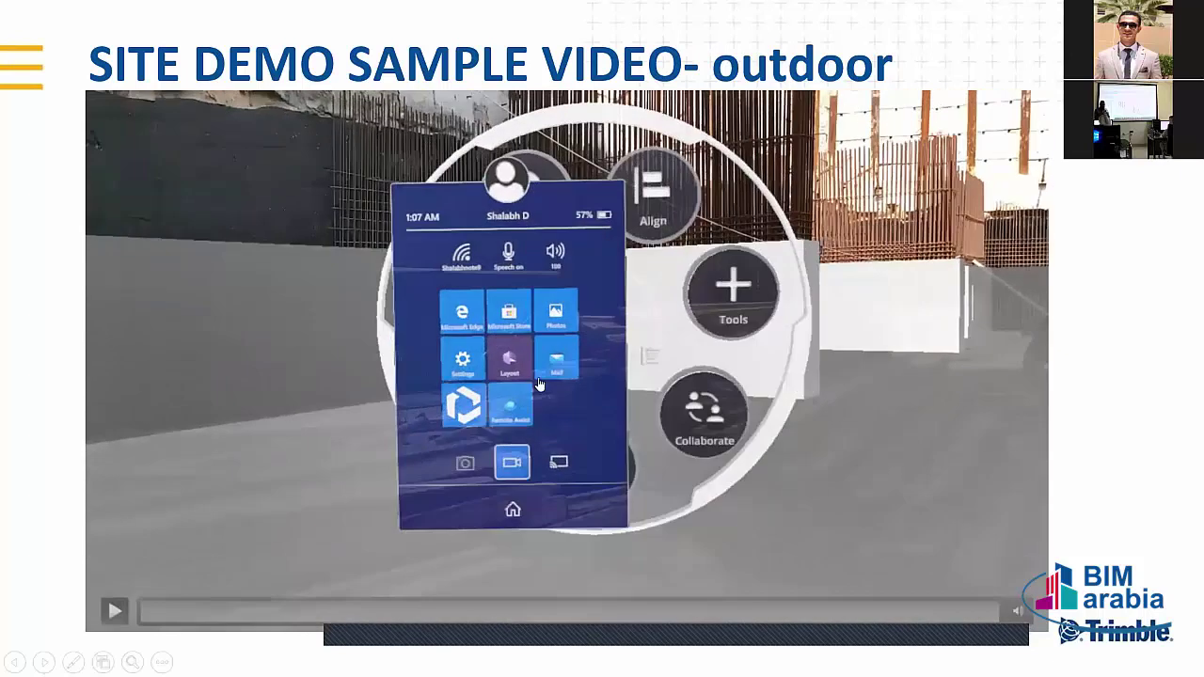
{"action": "left_click", "coordinate": [119, 610]}
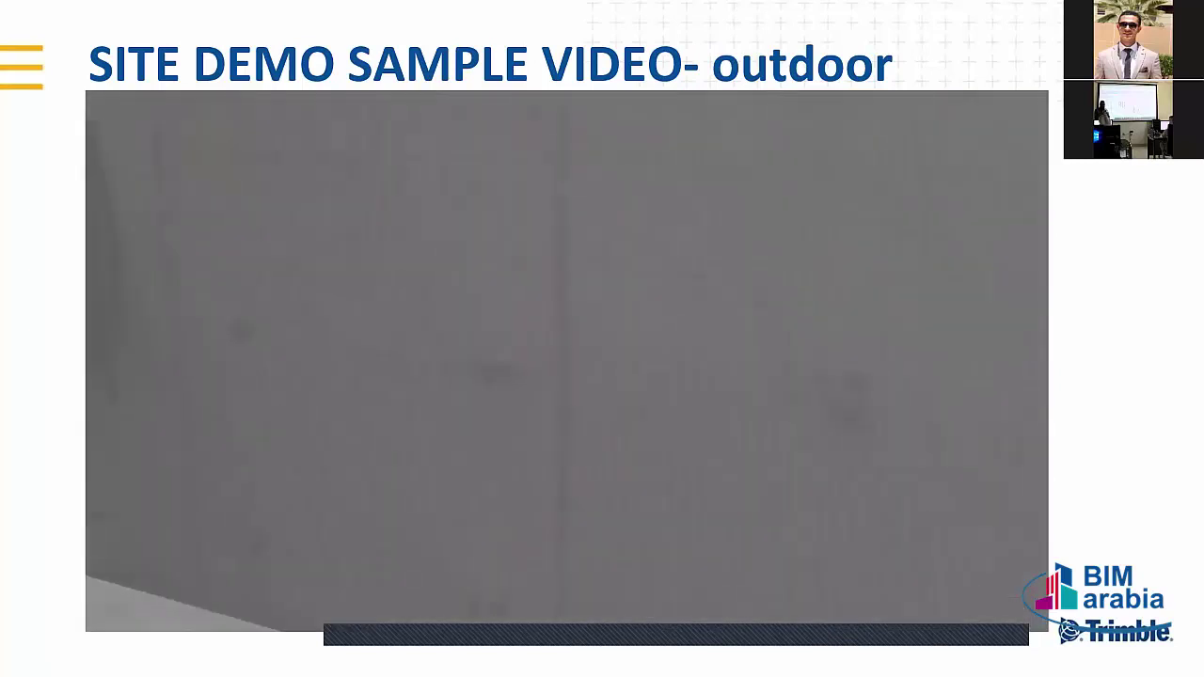
Move to the indoor XR10 sample video slide and end the slideshow.
{"action": "key", "text": "Right"}
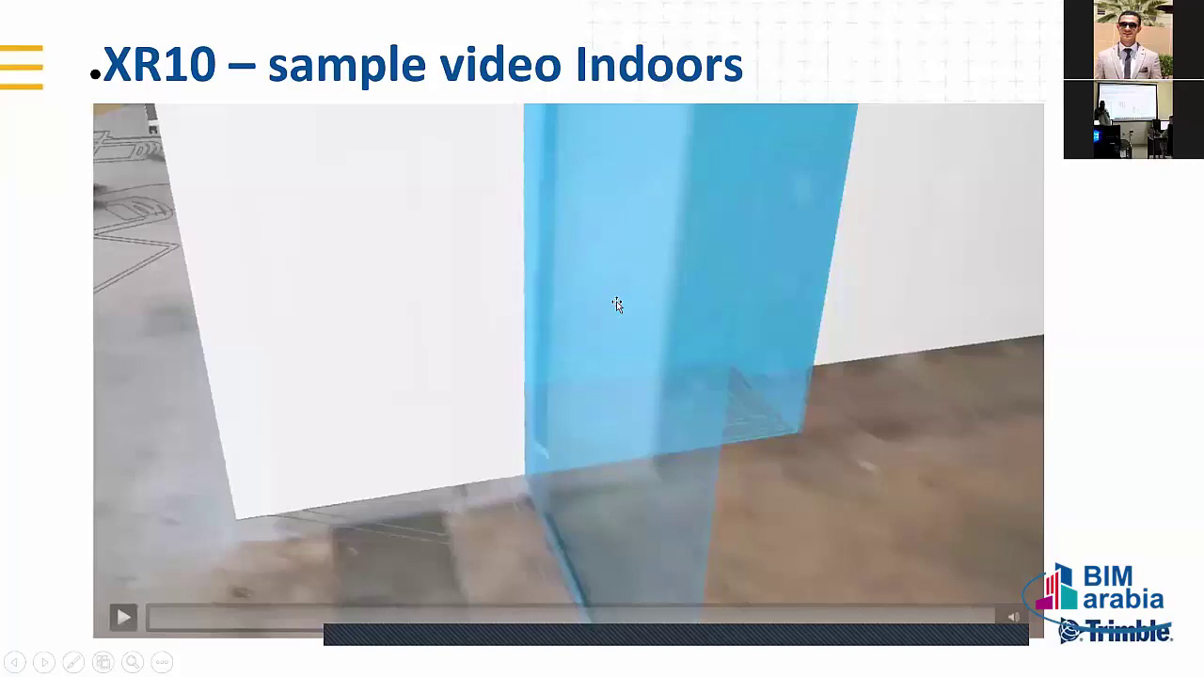
{"action": "key", "text": "Escape"}
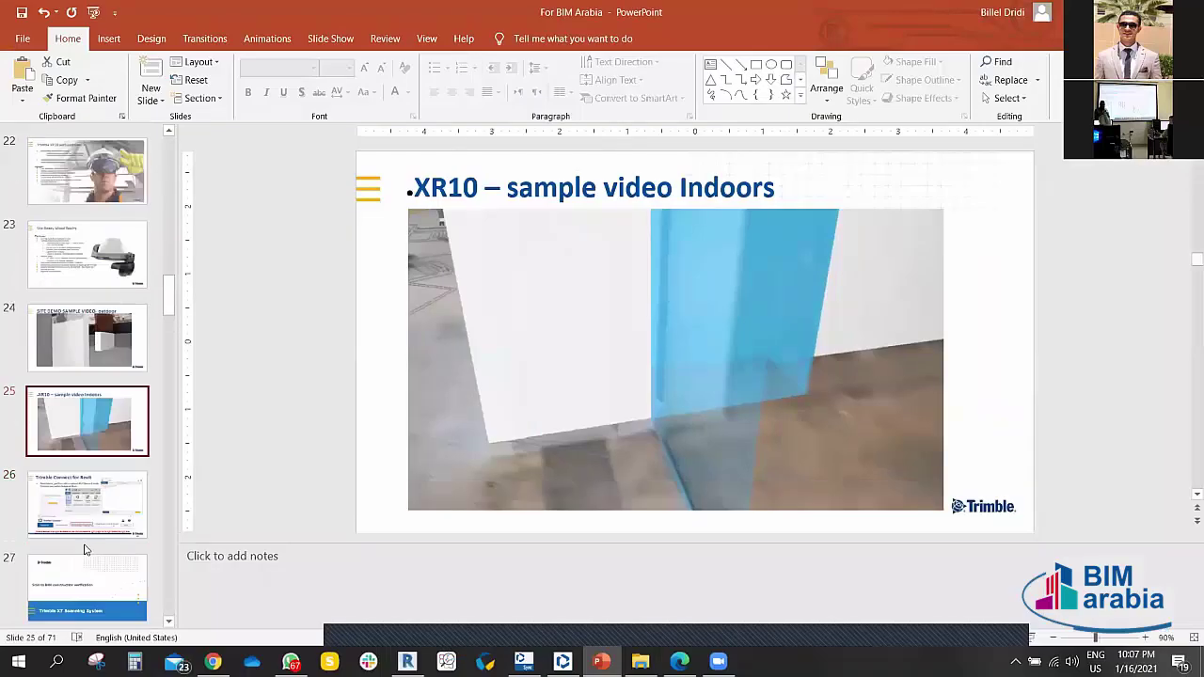
{"action": "scroll", "coordinate": [84, 550], "scroll_direction": "down", "scroll_amount": 1}
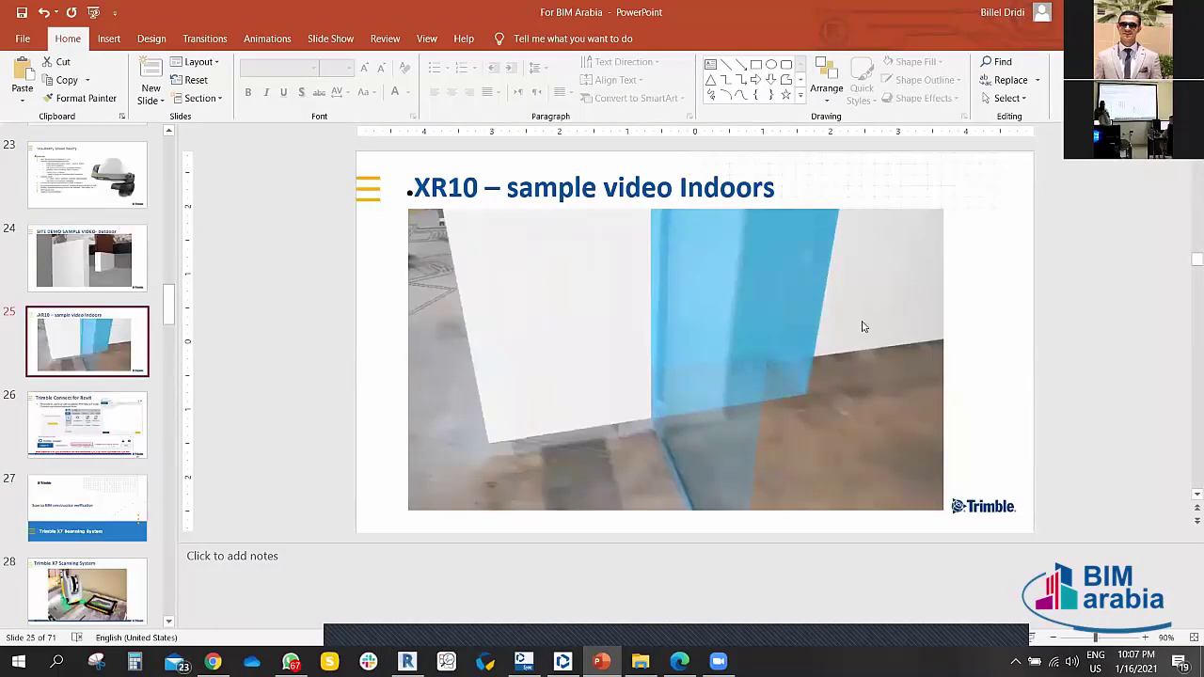
Minimize PowerPoint and bring up the BIMcollab My Projects page in Chrome.
{"action": "key", "text": "super+d"}
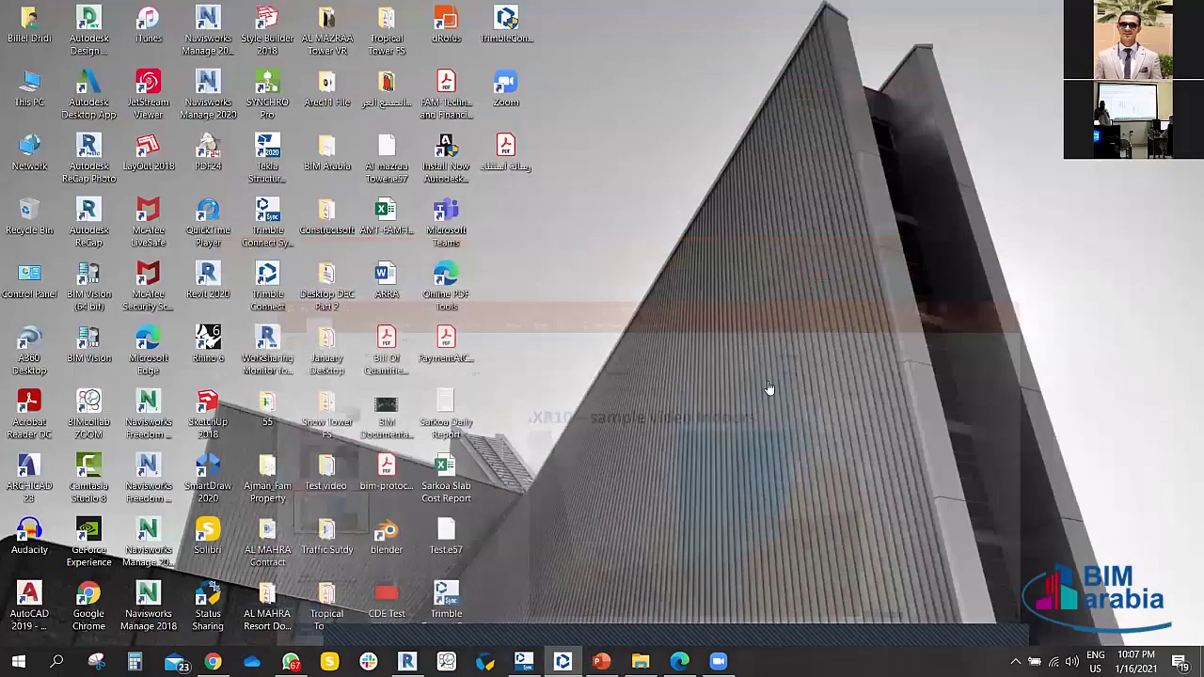
{"action": "key", "text": "alt+Tab"}
{"action": "left_click", "coordinate": [466, 12]}
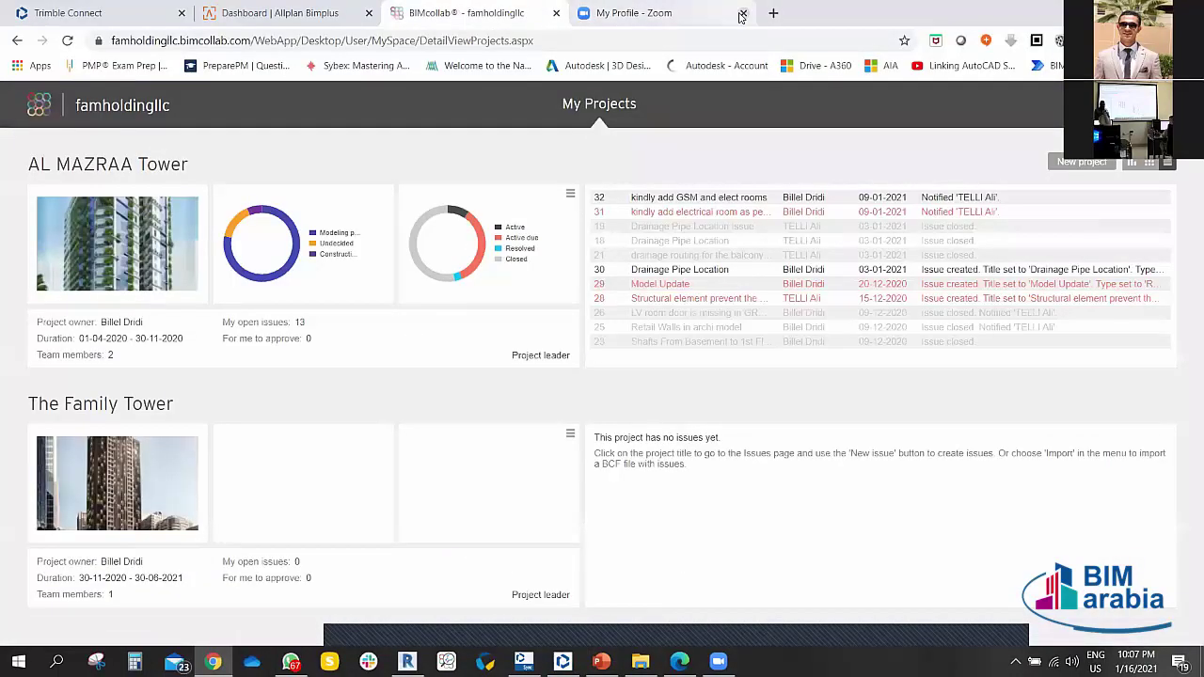
Close the 'My Profile - Zoom' tab and switch to the Trimble Connect Projects tab.
{"action": "left_click", "coordinate": [741, 13]}
{"action": "left_click", "coordinate": [110, 13]}
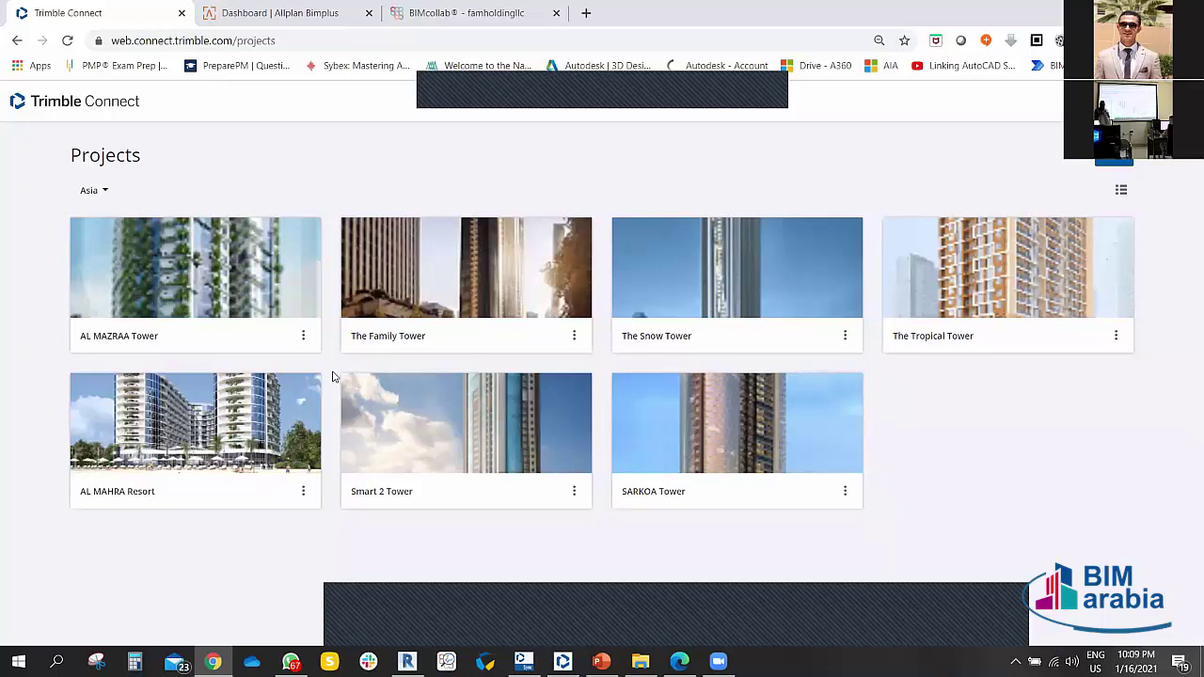
Open the AL MAZRAA Tower project and browse to Standards and Protocols > Protocols.
{"action": "left_click", "coordinate": [190, 292]}
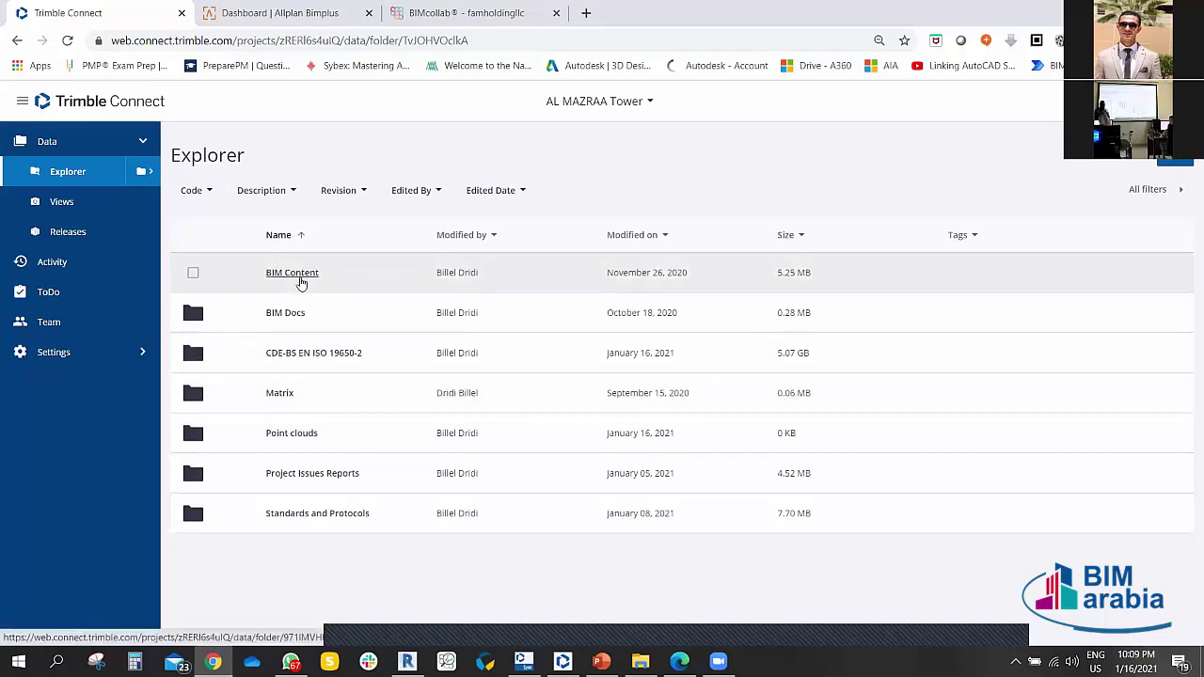
{"action": "left_click", "coordinate": [301, 280]}
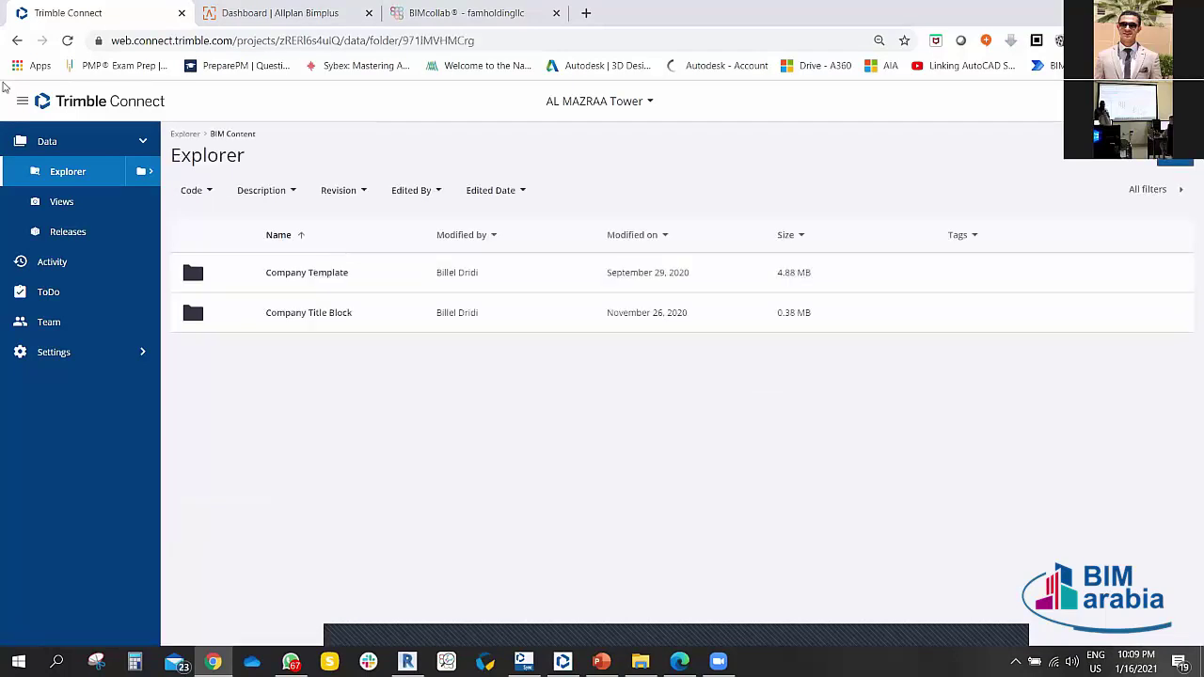
{"action": "left_click", "coordinate": [17, 40]}
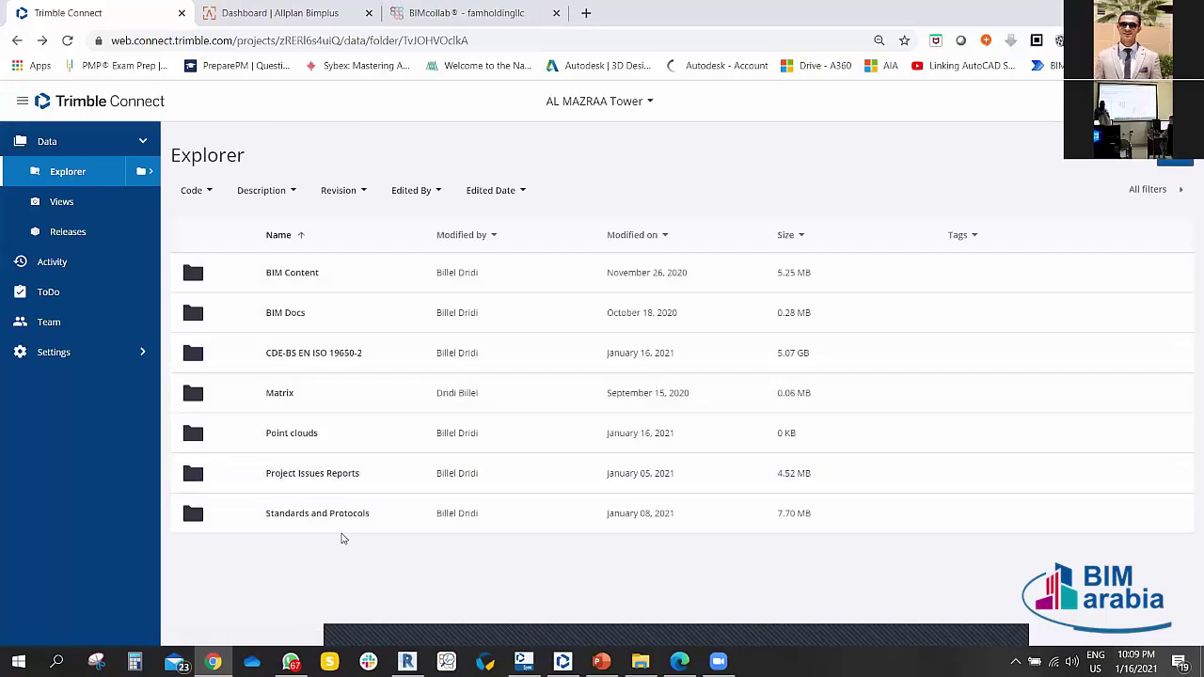
{"action": "left_click", "coordinate": [336, 524]}
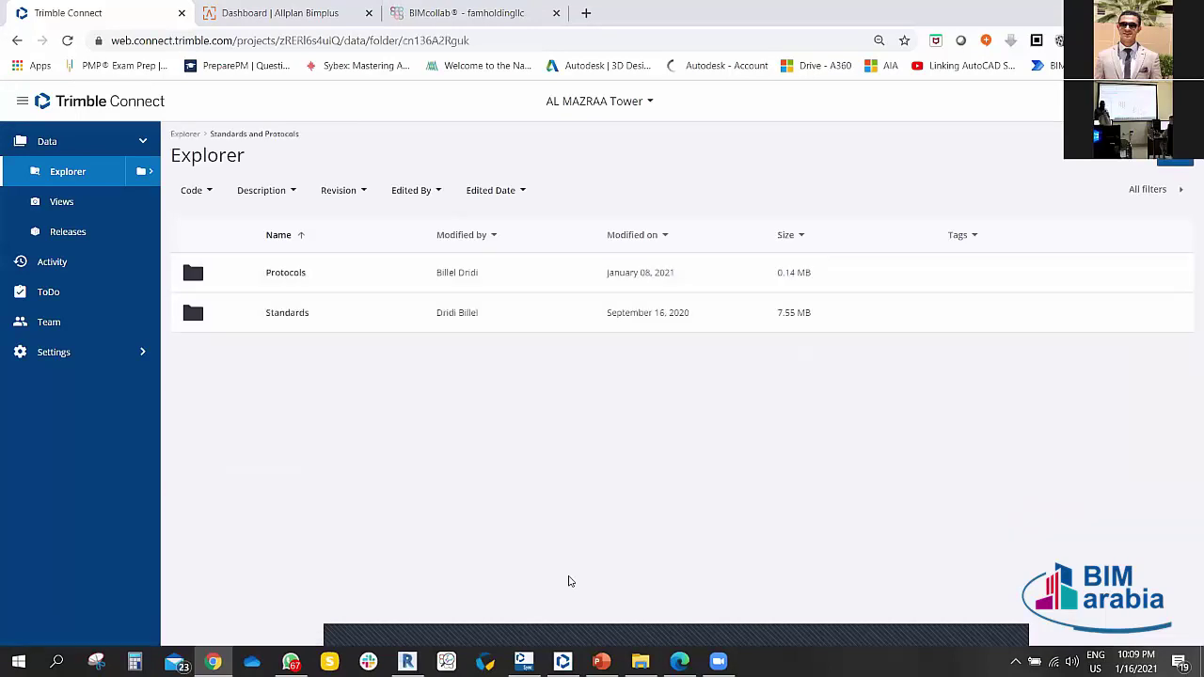
{"action": "mouse_move", "coordinate": [285, 272]}
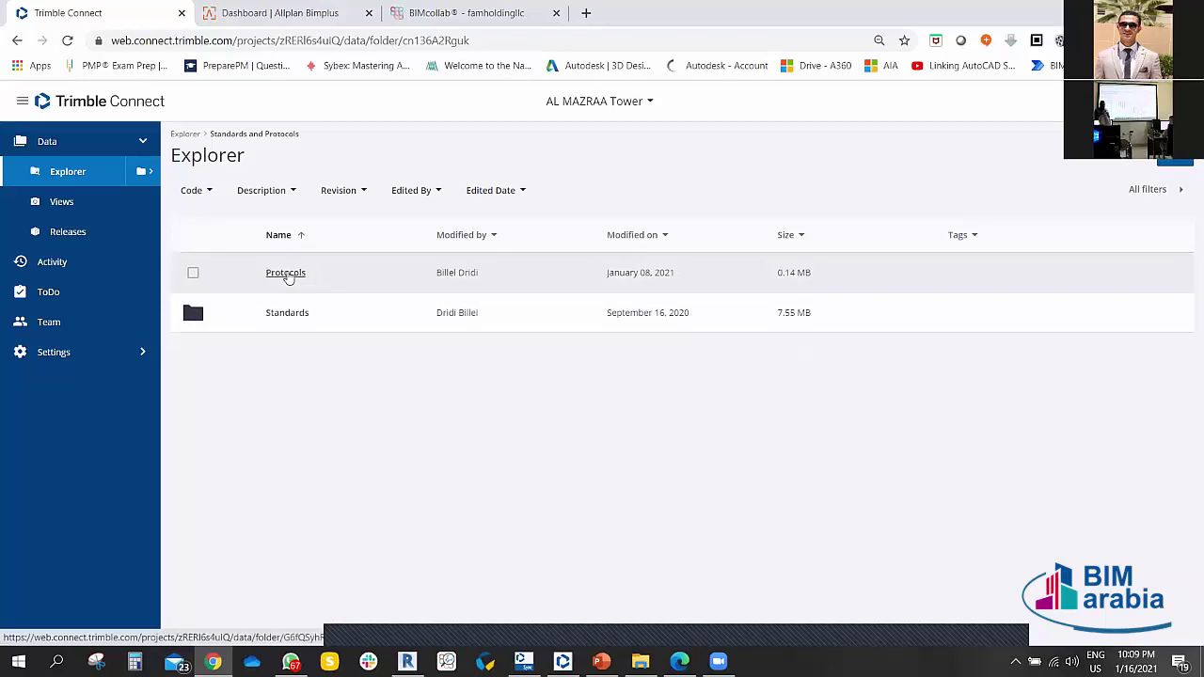
{"action": "left_click", "coordinate": [284, 273]}
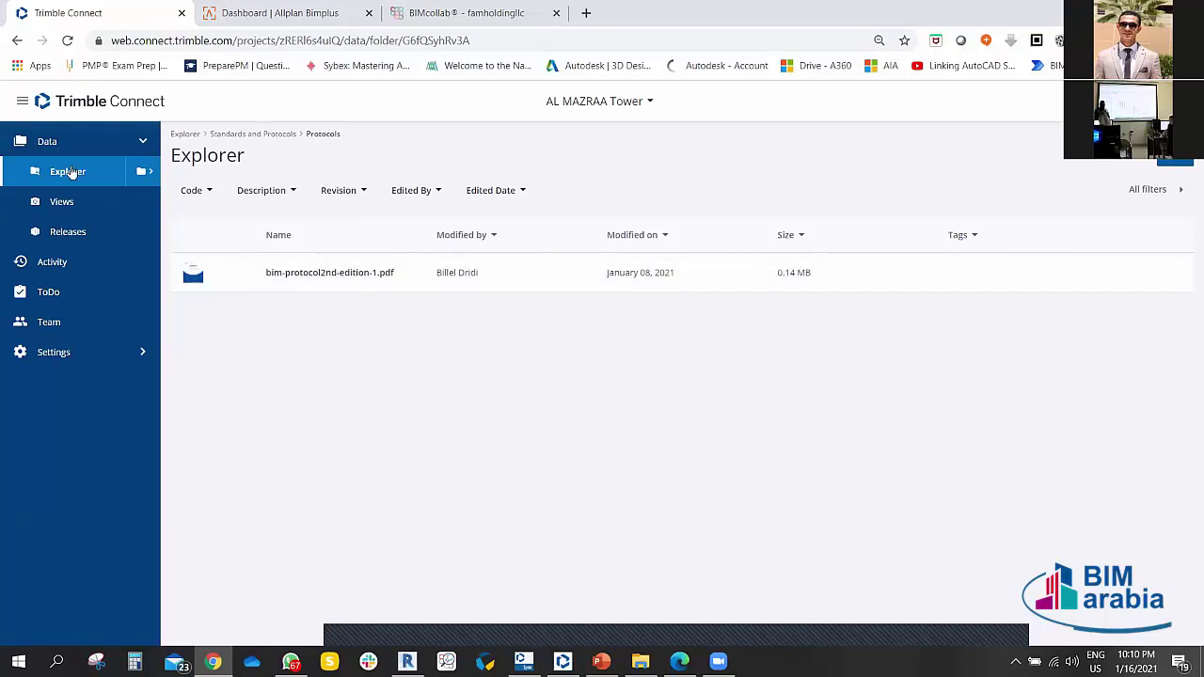
Navigate to CDE-BS EN ISO 19650-2 > Shared > Architectural Model > 2D Drawings PDF.
{"action": "left_click", "coordinate": [69, 171]}
{"action": "left_click", "coordinate": [320, 352]}
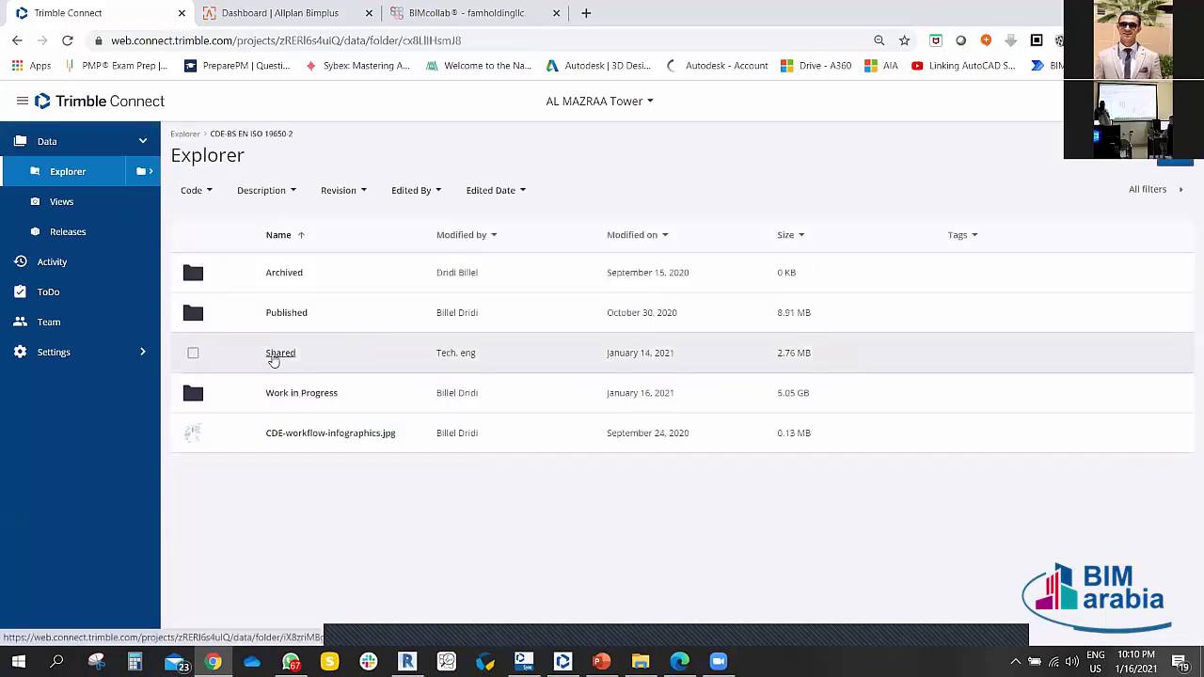
{"action": "left_click", "coordinate": [278, 356]}
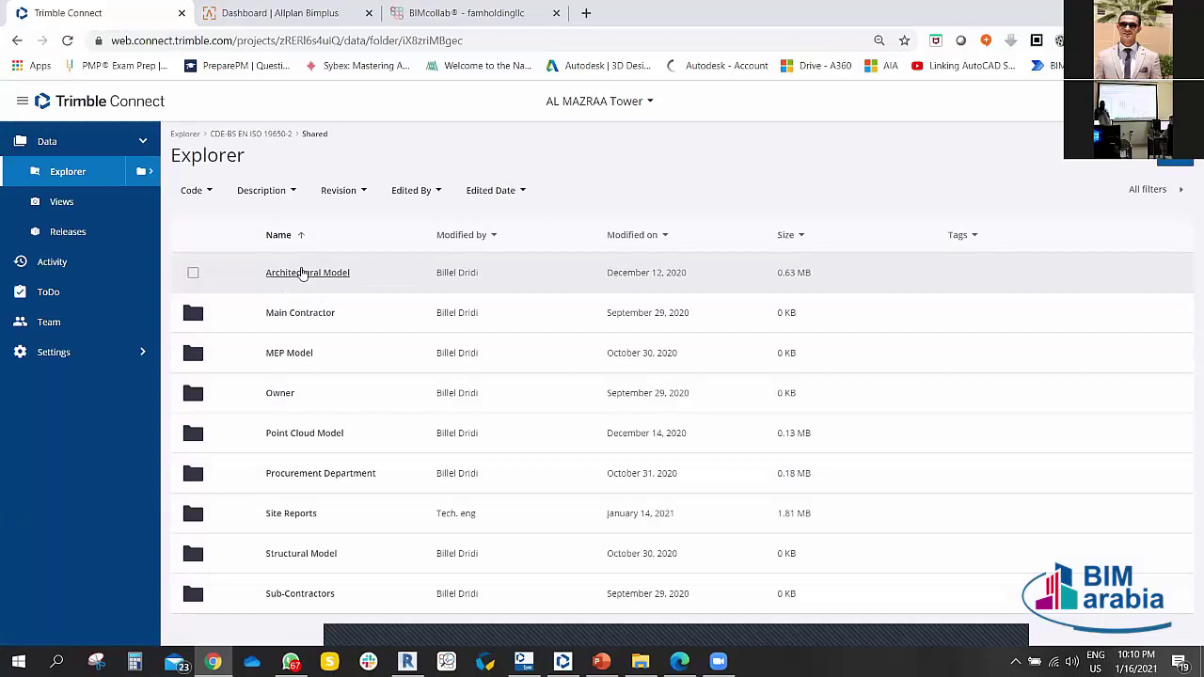
{"action": "left_click", "coordinate": [301, 272]}
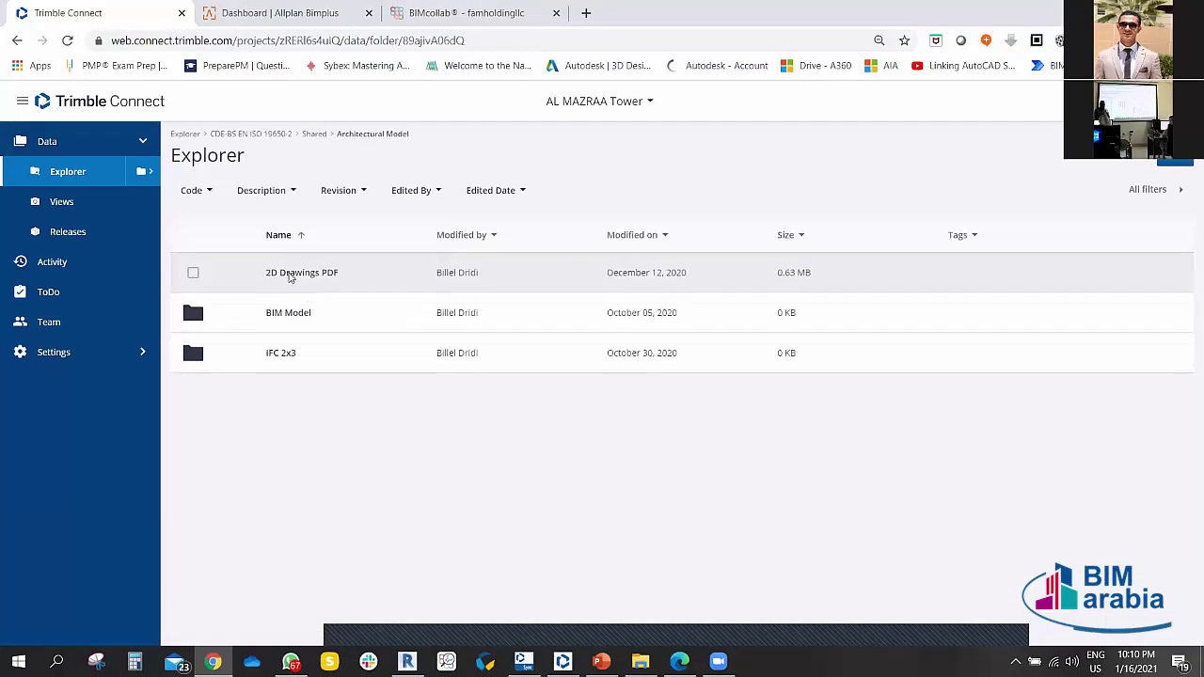
{"action": "left_click", "coordinate": [290, 276]}
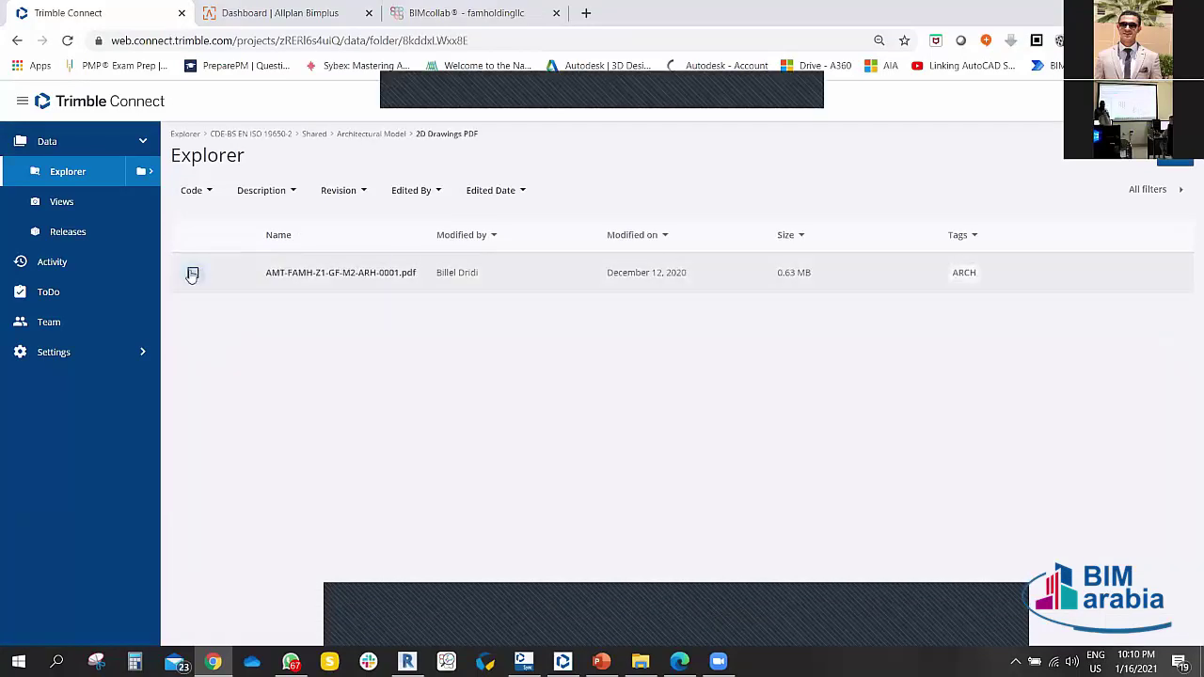
Select the AMT-FAMH-Z1-GF-M2-ARH-0001.pdf drawing to show its details.
{"action": "left_click", "coordinate": [192, 272]}
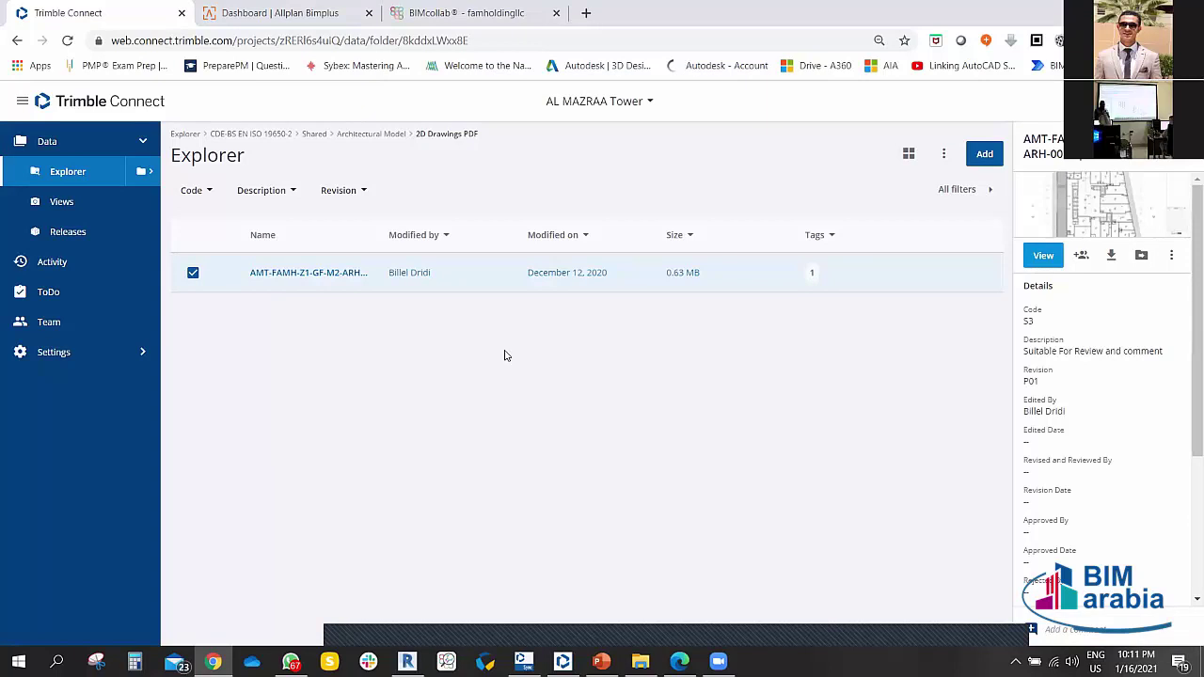
{"action": "left_click", "coordinate": [193, 273]}
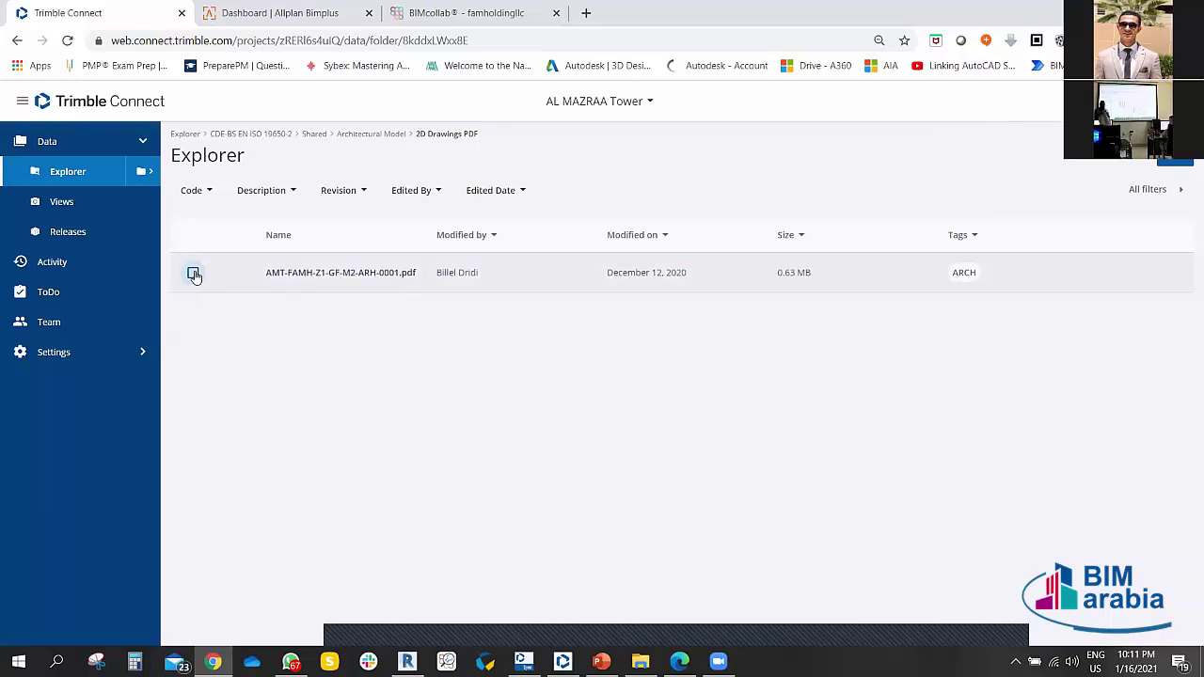
{"action": "left_click", "coordinate": [193, 275]}
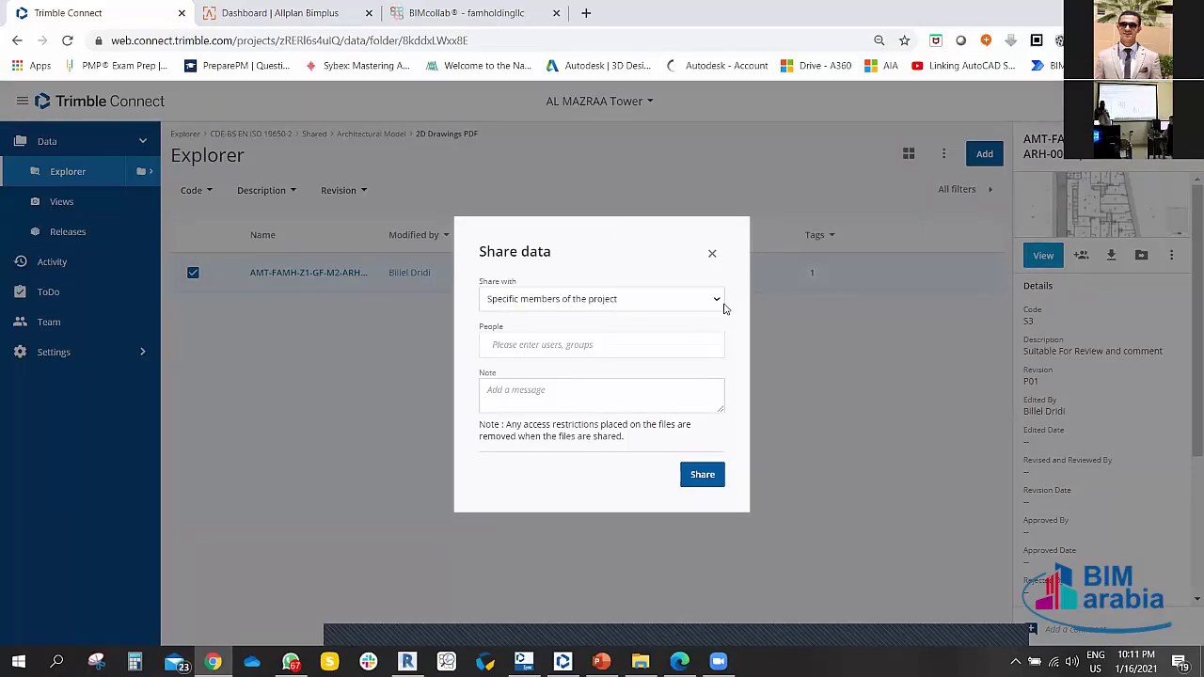
{"action": "left_click", "coordinate": [718, 301]}
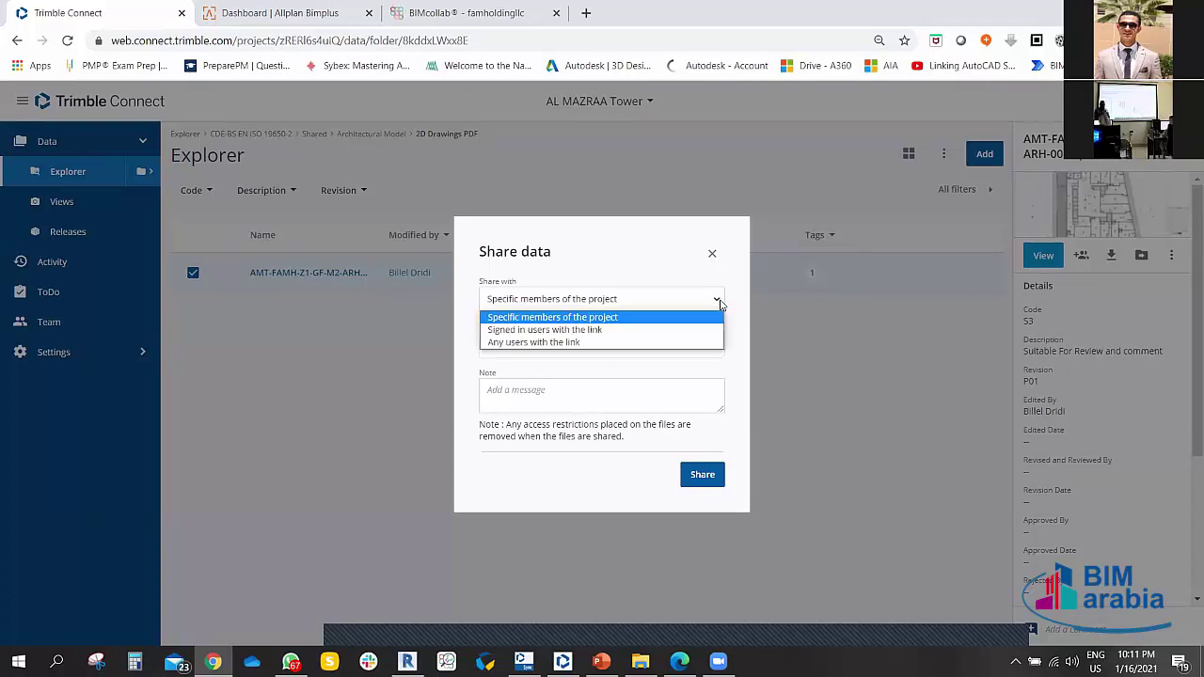
{"action": "left_click", "coordinate": [644, 255]}
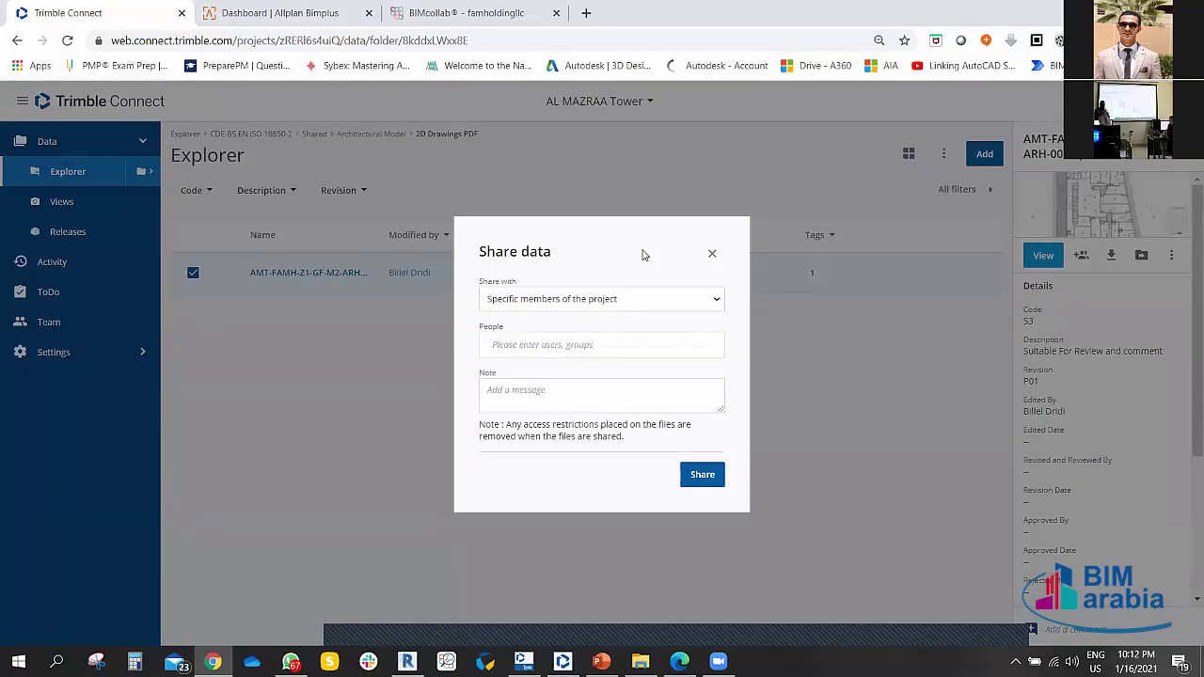
{"action": "left_click", "coordinate": [717, 302]}
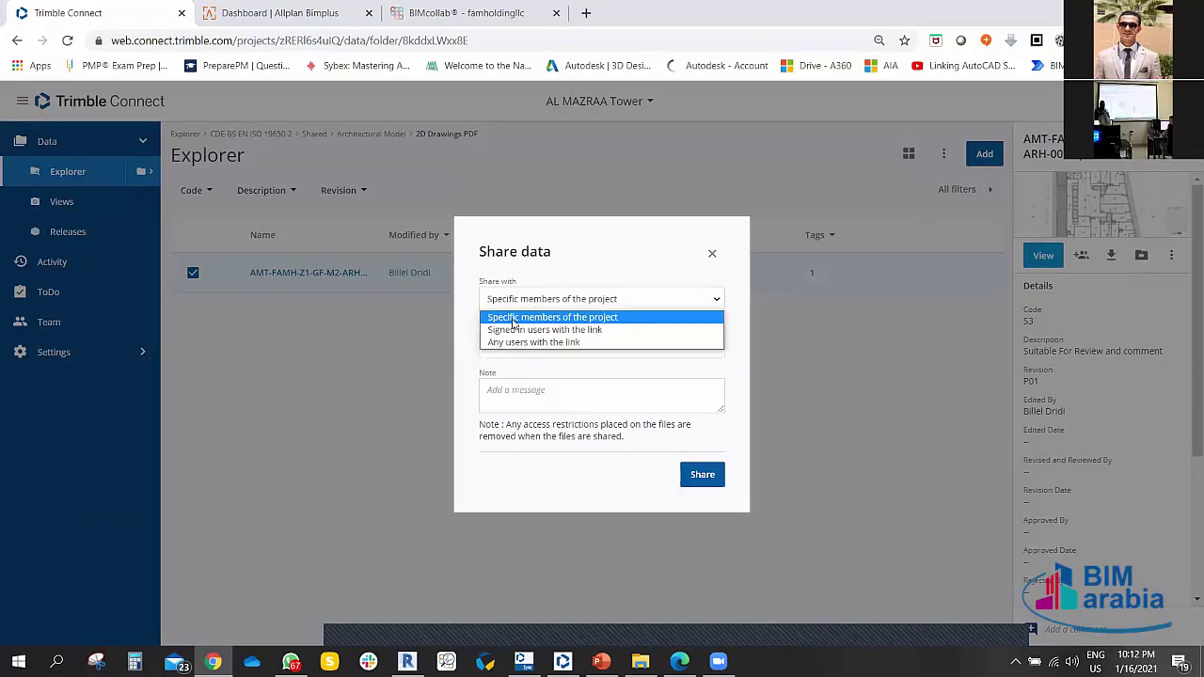
{"action": "left_click", "coordinate": [607, 268]}
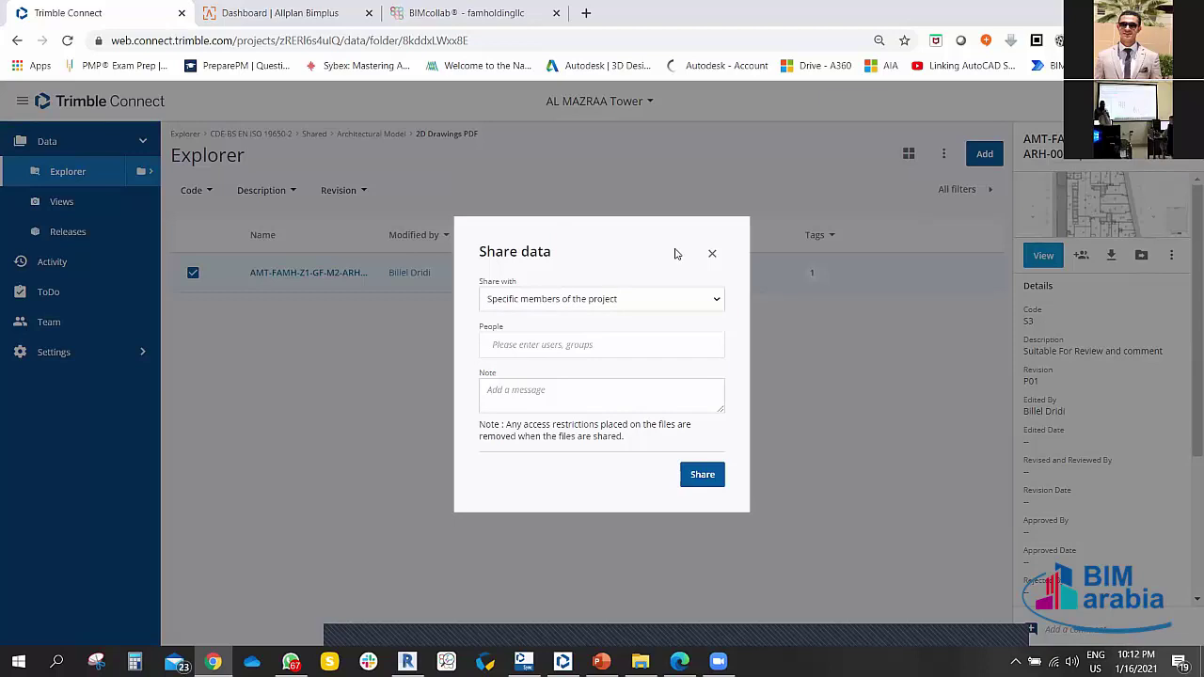
{"action": "left_click", "coordinate": [313, 316]}
{"action": "left_click", "coordinate": [194, 273]}
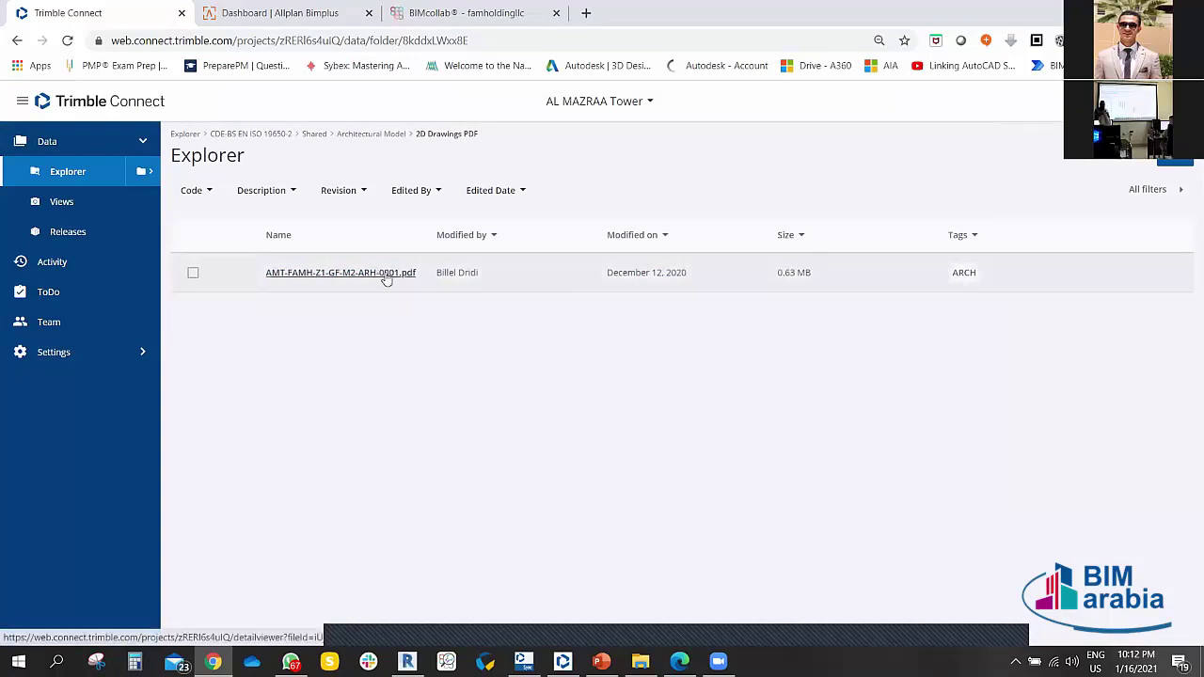
{"action": "left_click", "coordinate": [193, 272]}
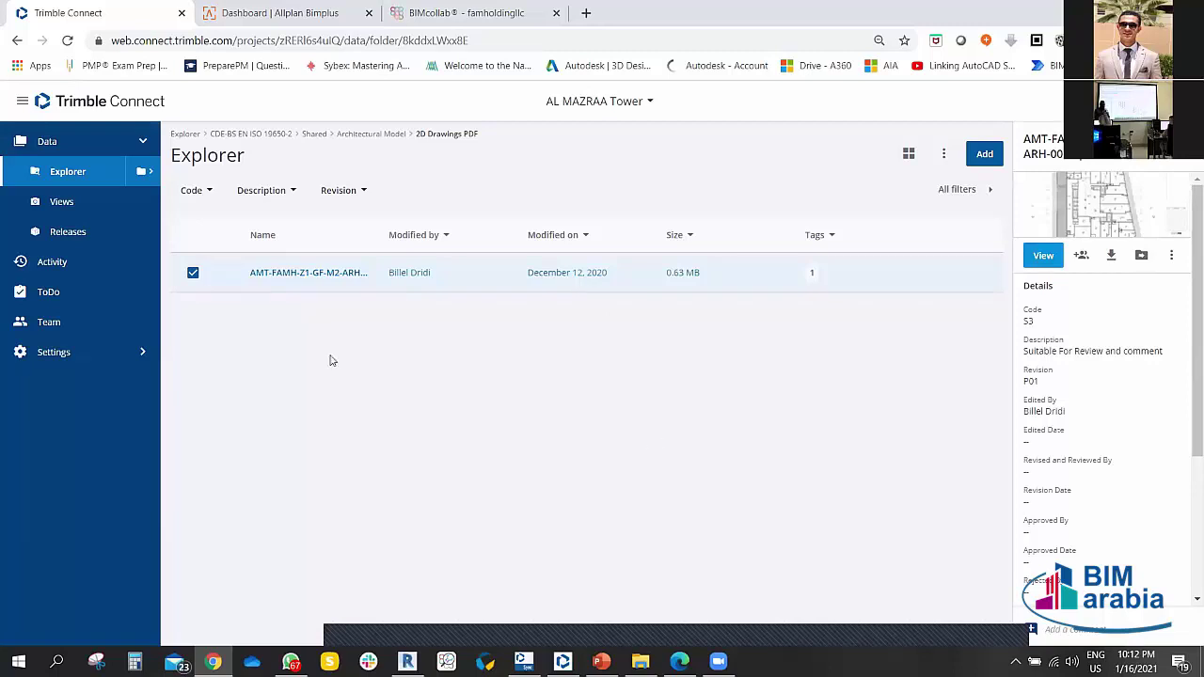
Reopen the drawing's Share data dialog and expand the Share with options.
{"action": "left_click", "coordinate": [1080, 255]}
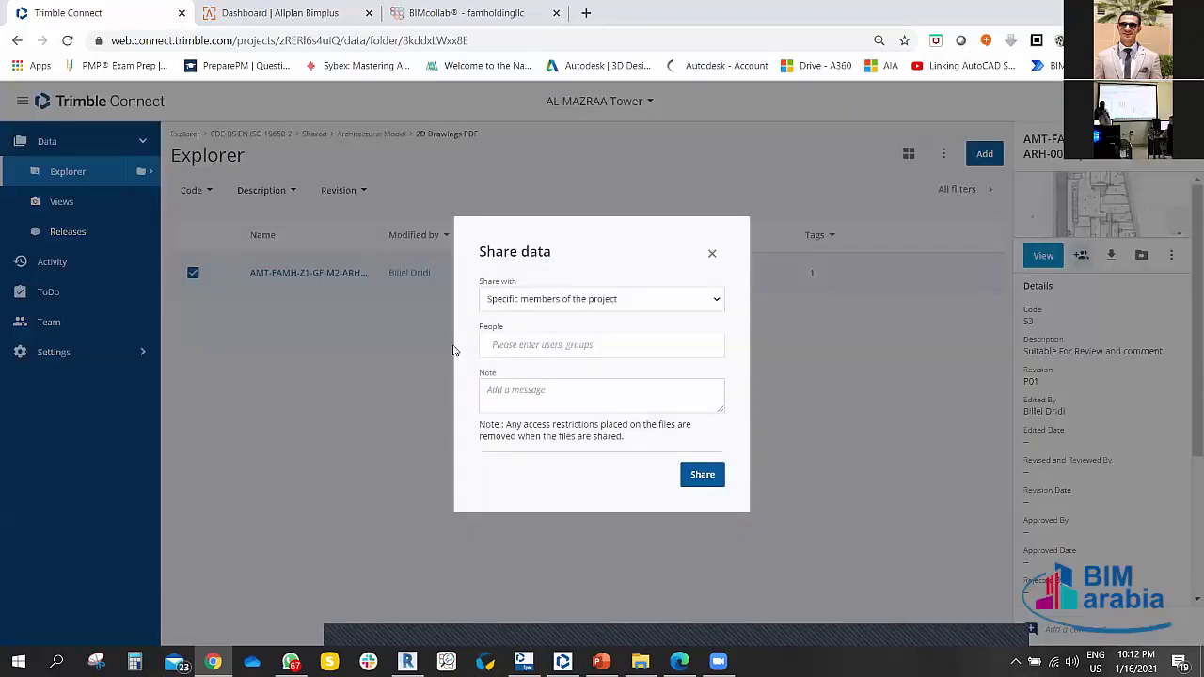
{"action": "left_click", "coordinate": [721, 299]}
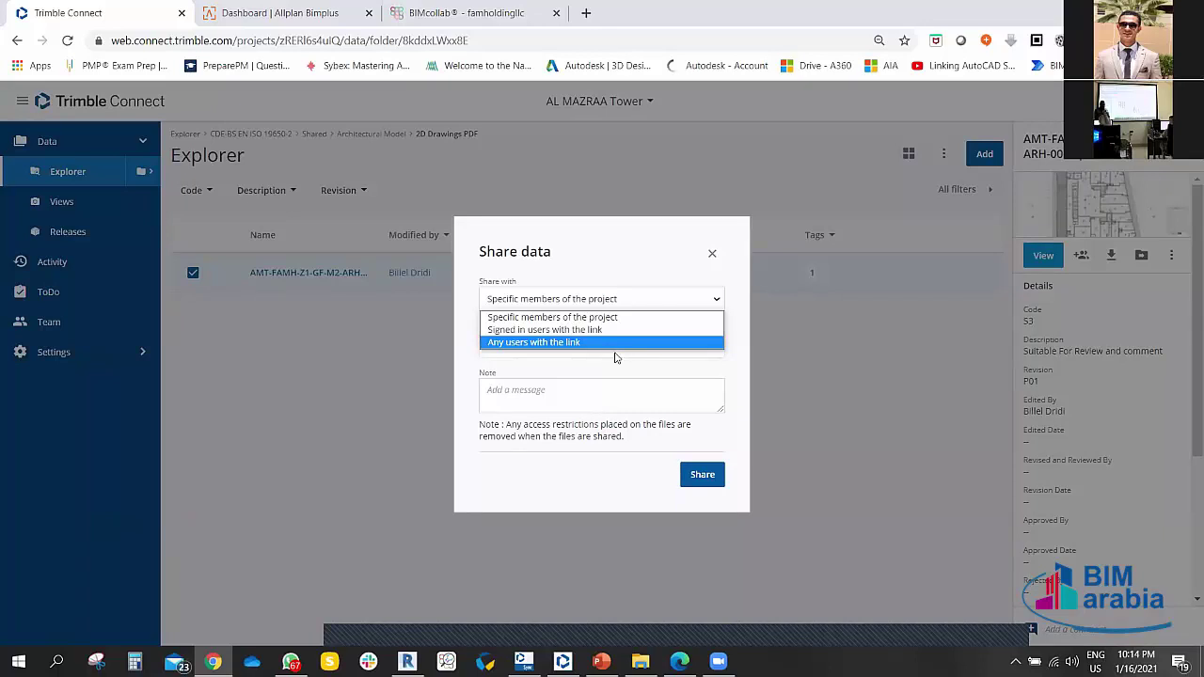
Keep Share with set to specific members of the project.
{"action": "left_click", "coordinate": [668, 260]}
{"action": "left_click", "coordinate": [720, 306]}
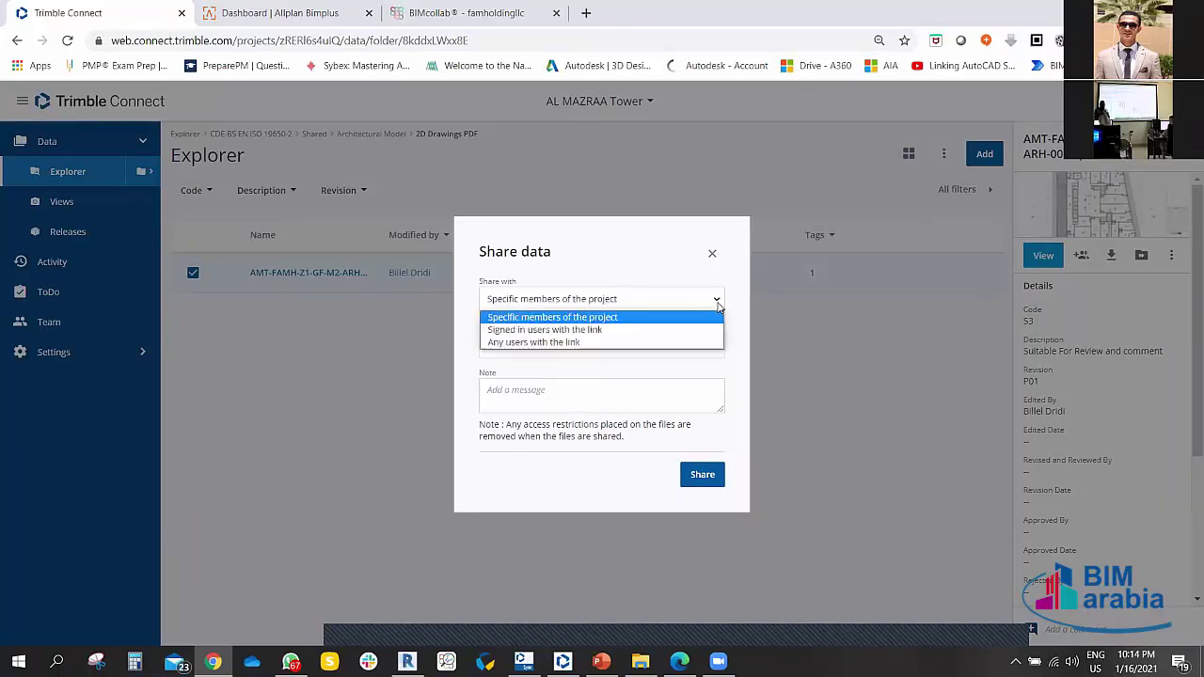
{"action": "left_click", "coordinate": [575, 318]}
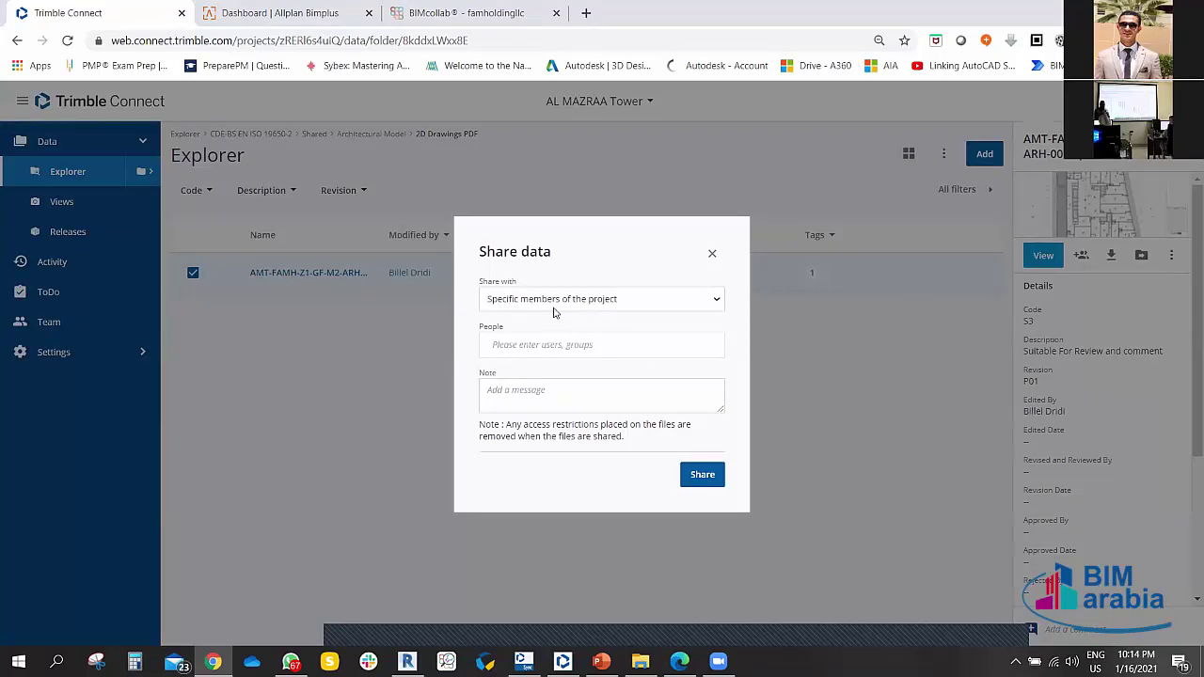
Search the People field for project members, then clear the search text.
{"action": "left_click", "coordinate": [520, 344]}
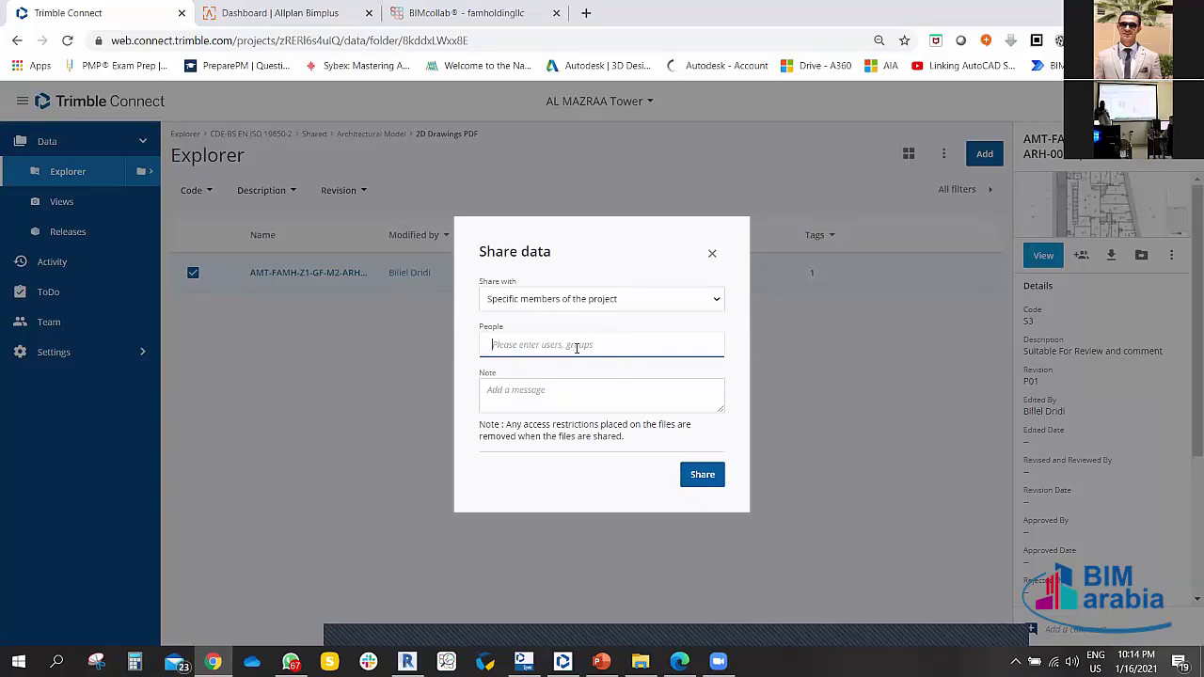
{"action": "type", "text": "B"}
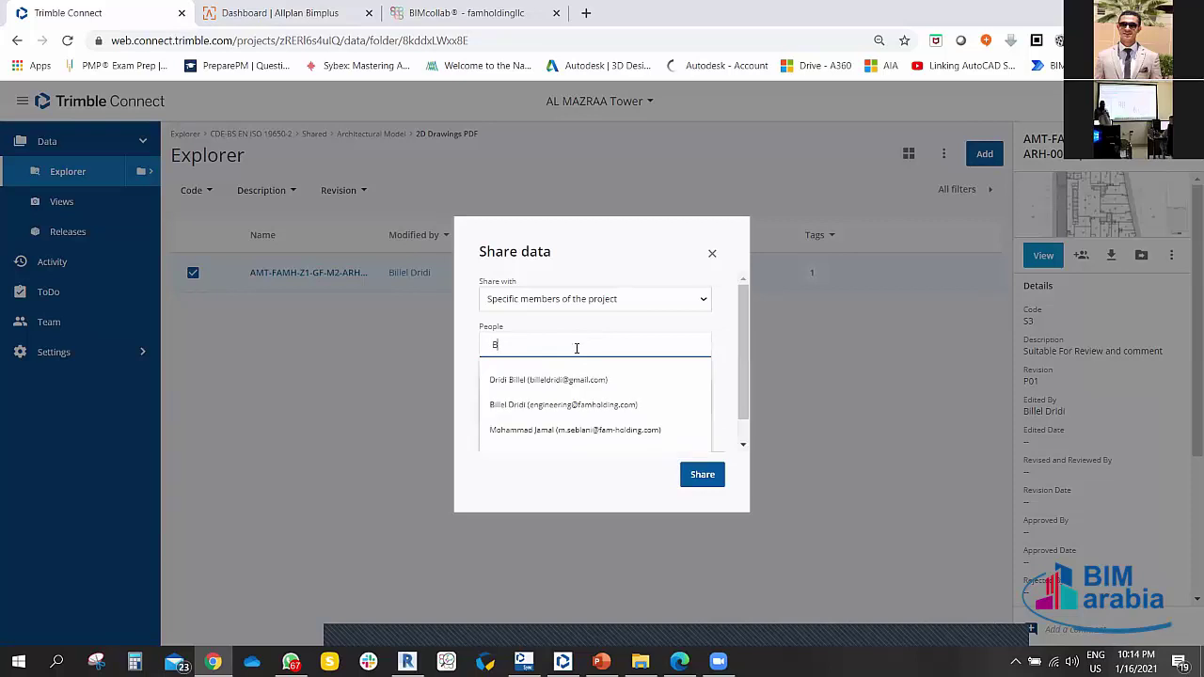
{"action": "type", "text": "ill"}
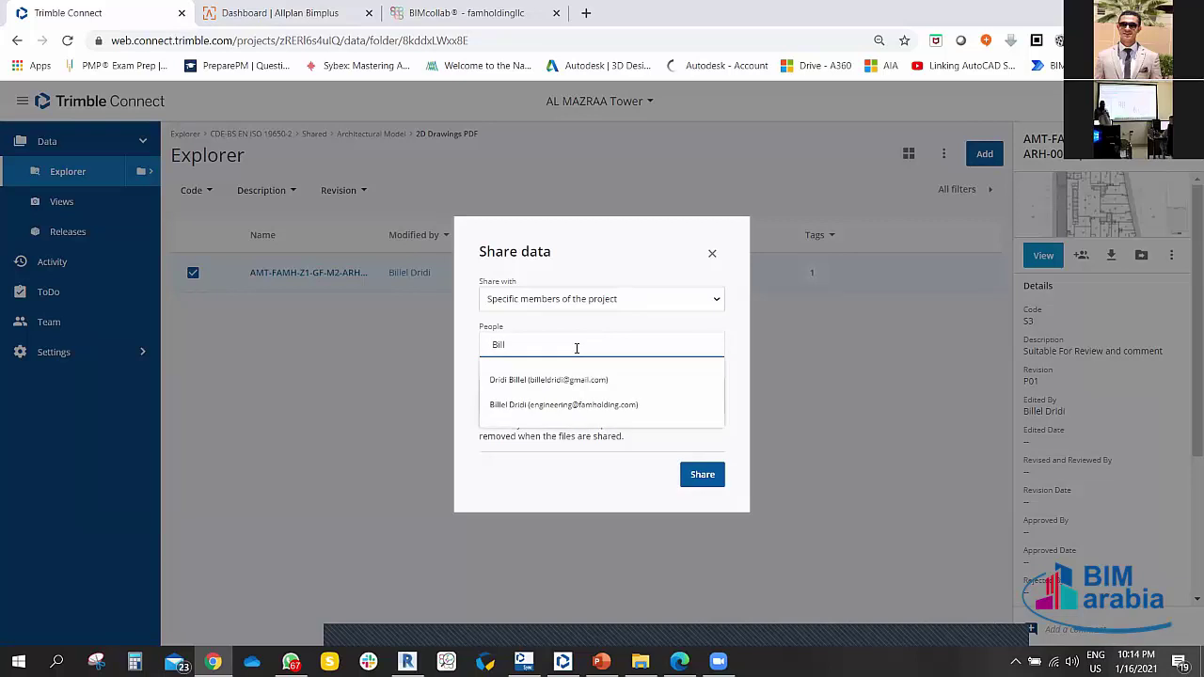
{"action": "key", "text": "BackSpace"}
{"action": "key", "text": "BackSpace"}
{"action": "key", "text": "BackSpace"}
{"action": "key", "text": "BackSpace"}
{"action": "type", "text": "he"}
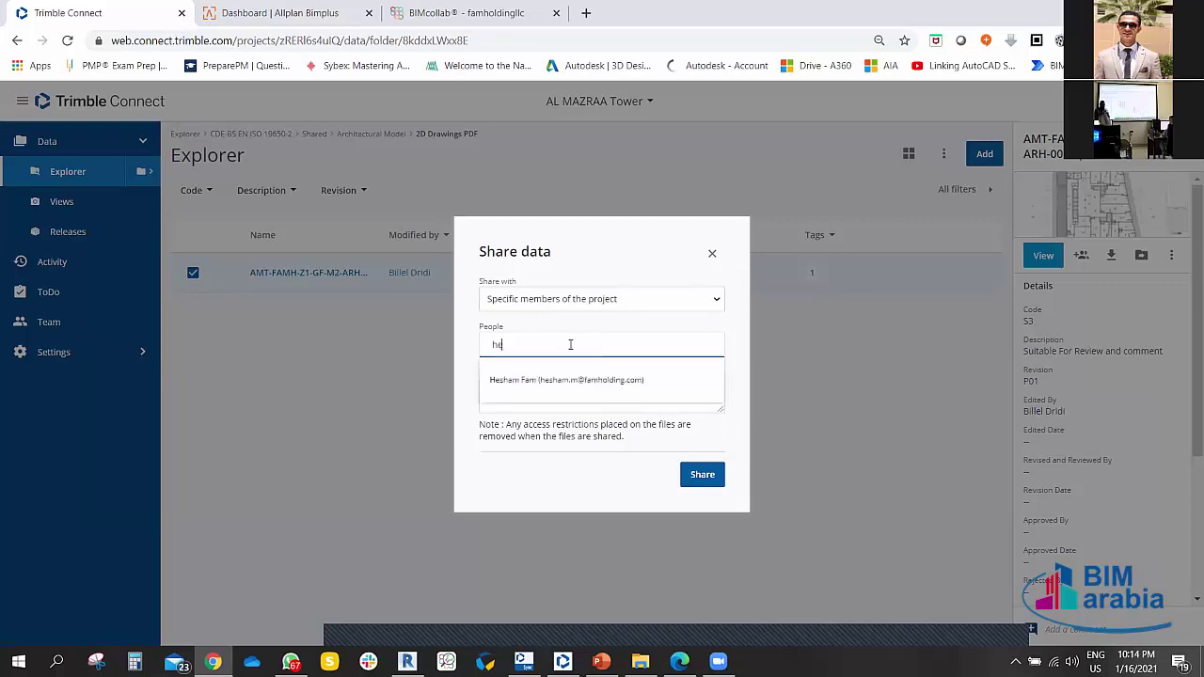
{"action": "type", "text": "sh"}
{"action": "key", "text": "BackSpace"}
{"action": "key", "text": "BackSpace"}
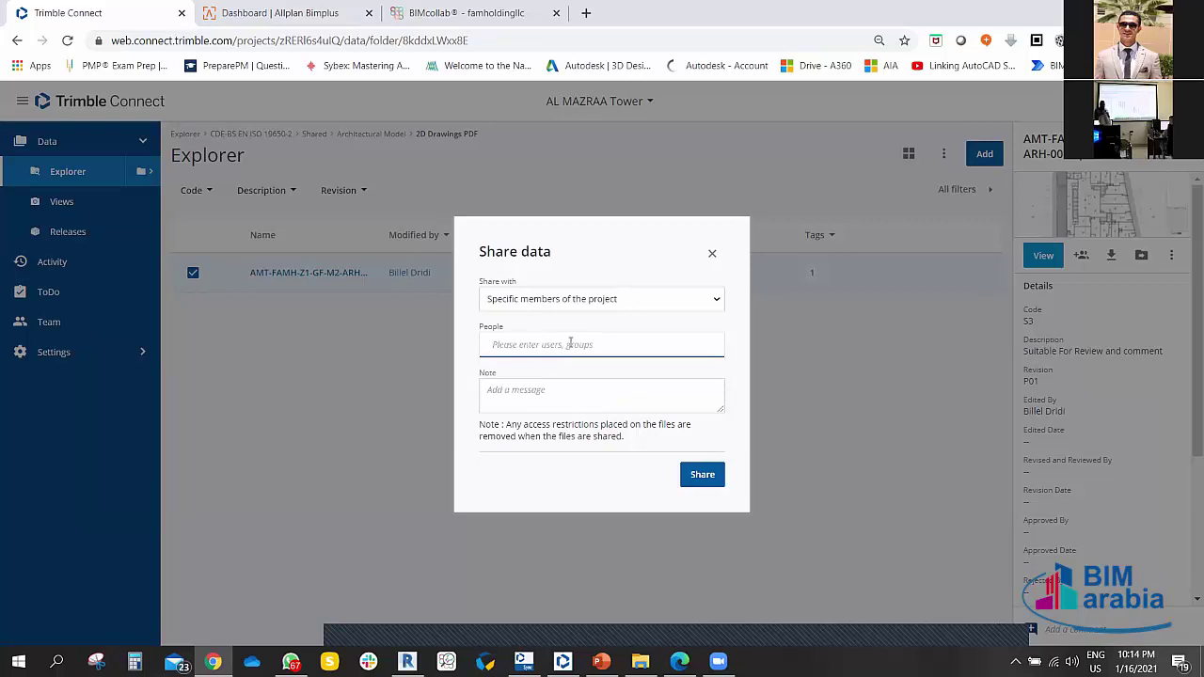
{"action": "left_click", "coordinate": [491, 391]}
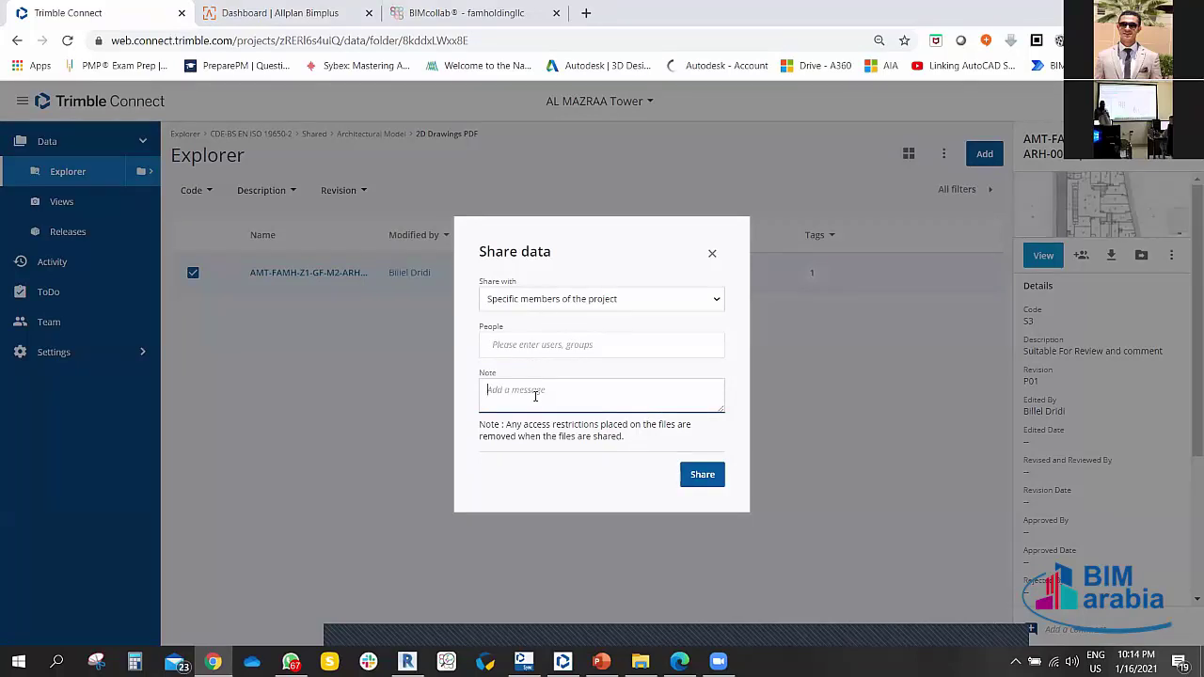
{"action": "type", "text": "Pleas"}
{"action": "type", "text": "e take a"}
{"action": "type", "text": " look to this "}
{"action": "type", "text": "file"}
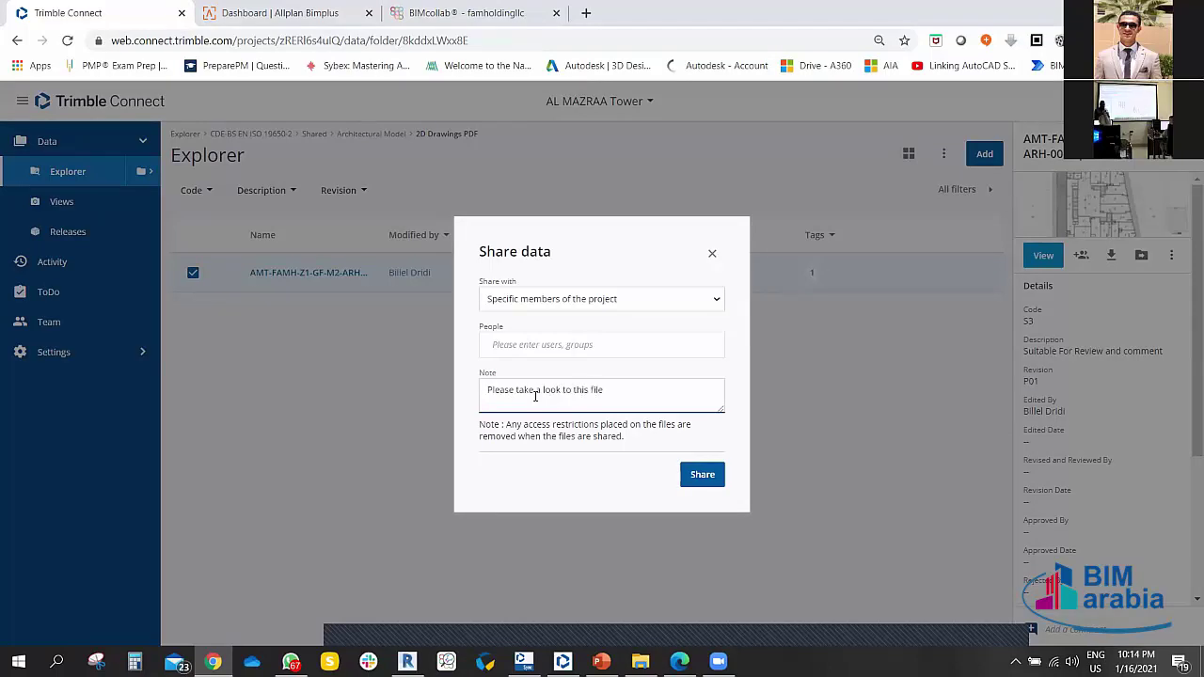
{"action": "type", "text": " and add"}
{"action": "type", "text": " your comments"}
{"action": "left_click_drag", "start_coordinate": [711, 389], "coordinate": [397, 393]}
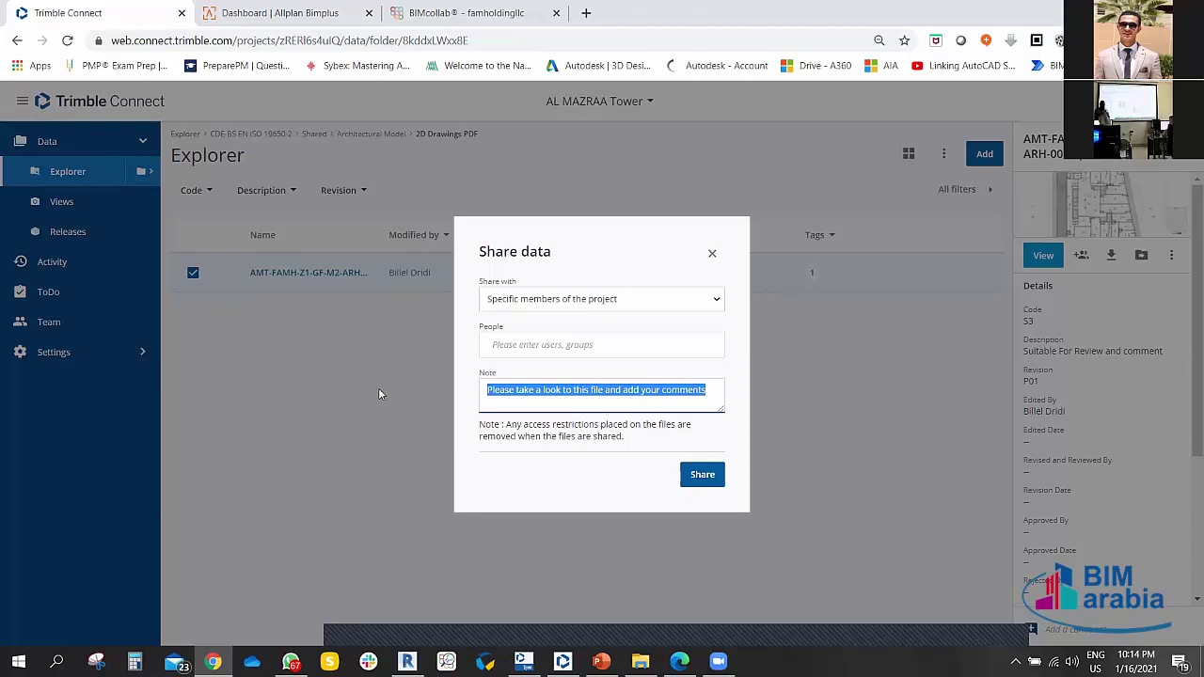
{"action": "key", "text": "BackSpace"}
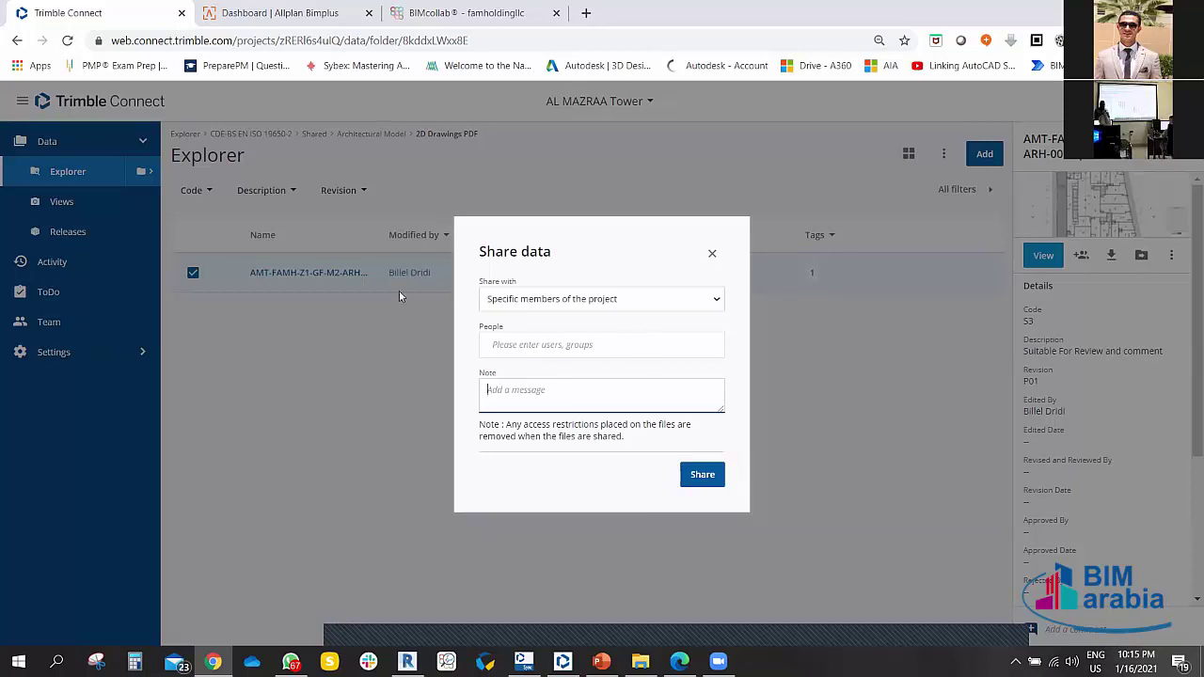
Set Share with to 'Signed in users with the link' and look at the recipient and note fields.
{"action": "left_click", "coordinate": [715, 301]}
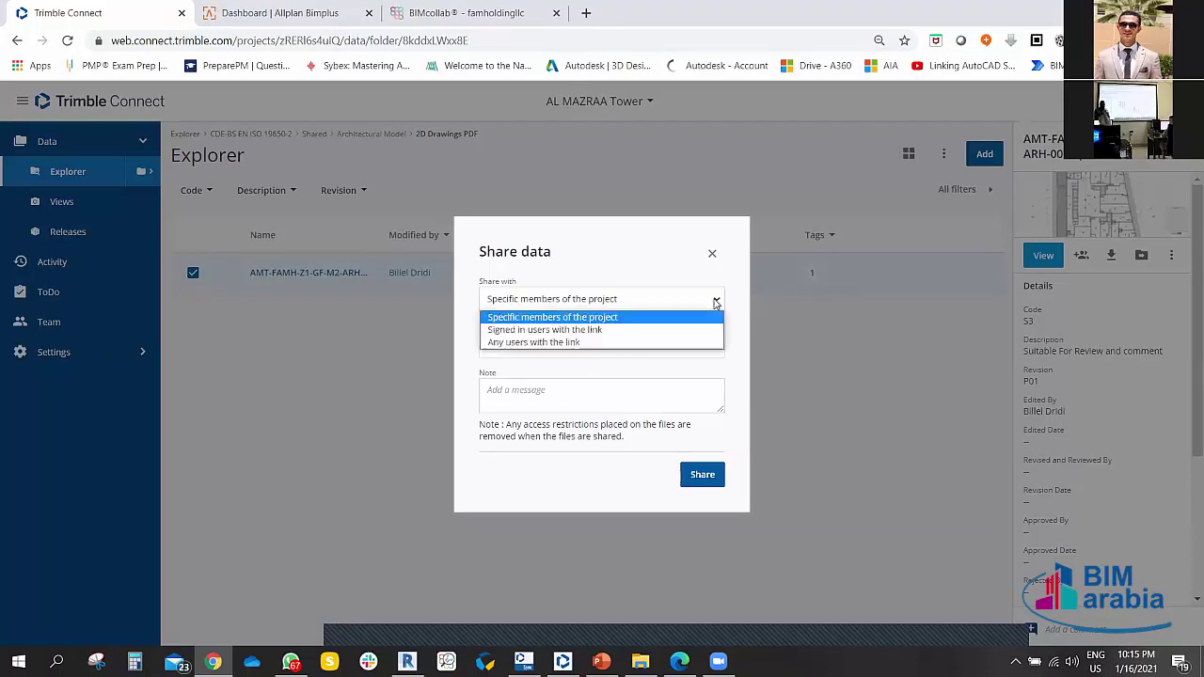
{"action": "left_click", "coordinate": [574, 330]}
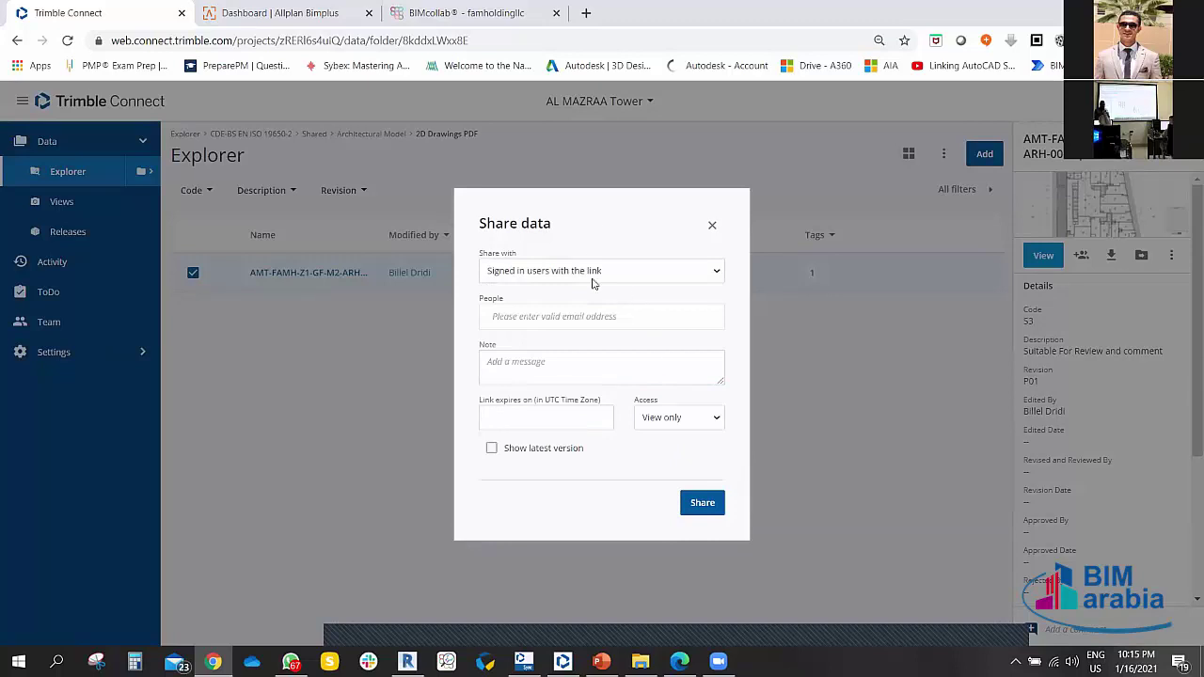
{"action": "left_click", "coordinate": [525, 316]}
{"action": "left_click", "coordinate": [513, 362]}
Turn on Show latest version, leave the link without an expiry date, and revisit the recipient and note fields.
{"action": "left_click", "coordinate": [492, 447]}
{"action": "left_click", "coordinate": [502, 448]}
{"action": "left_click", "coordinate": [519, 417]}
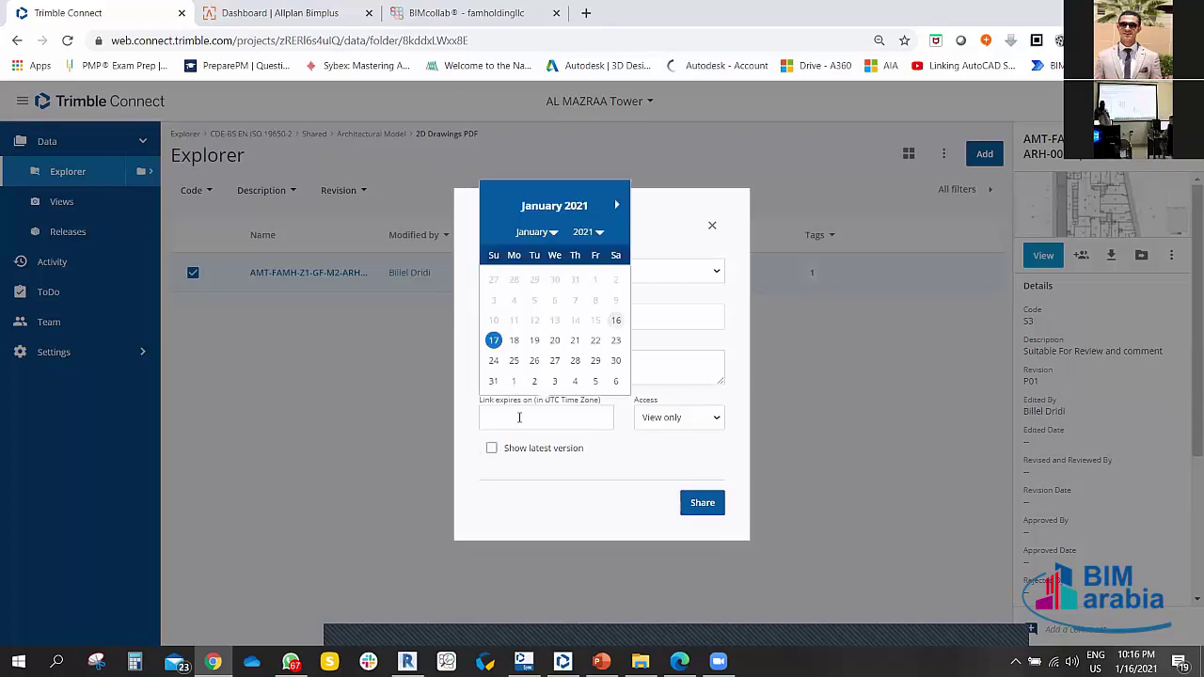
{"action": "left_click", "coordinate": [601, 431]}
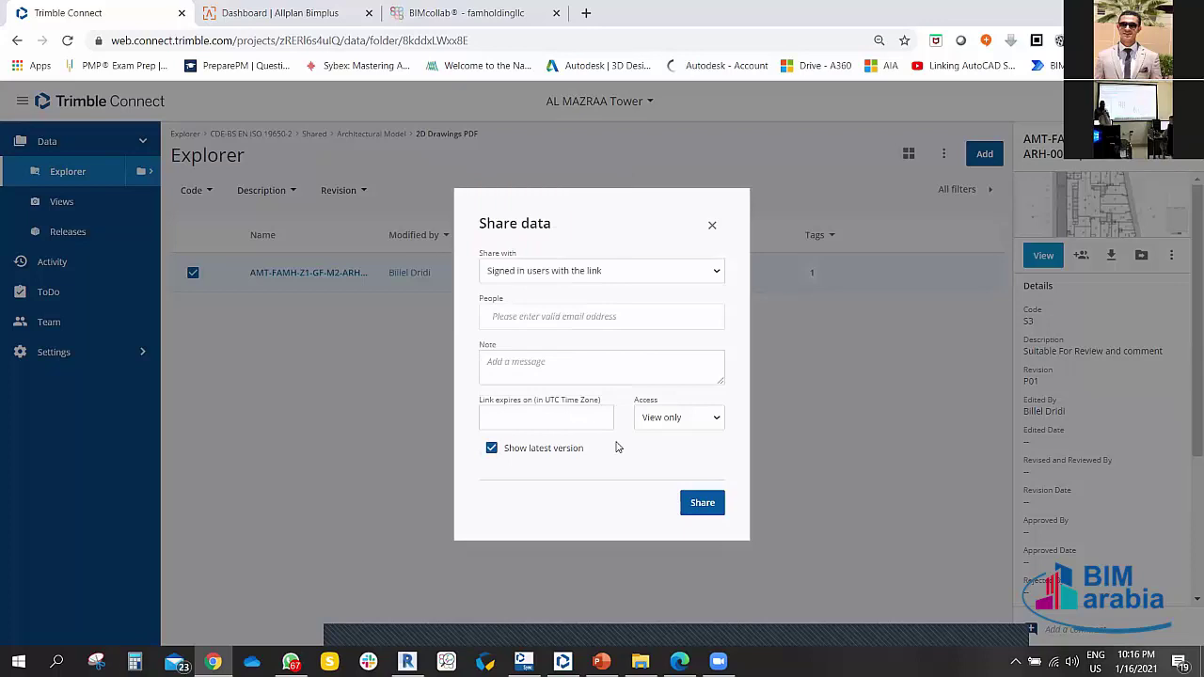
{"action": "left_click", "coordinate": [491, 447]}
{"action": "left_click", "coordinate": [542, 415]}
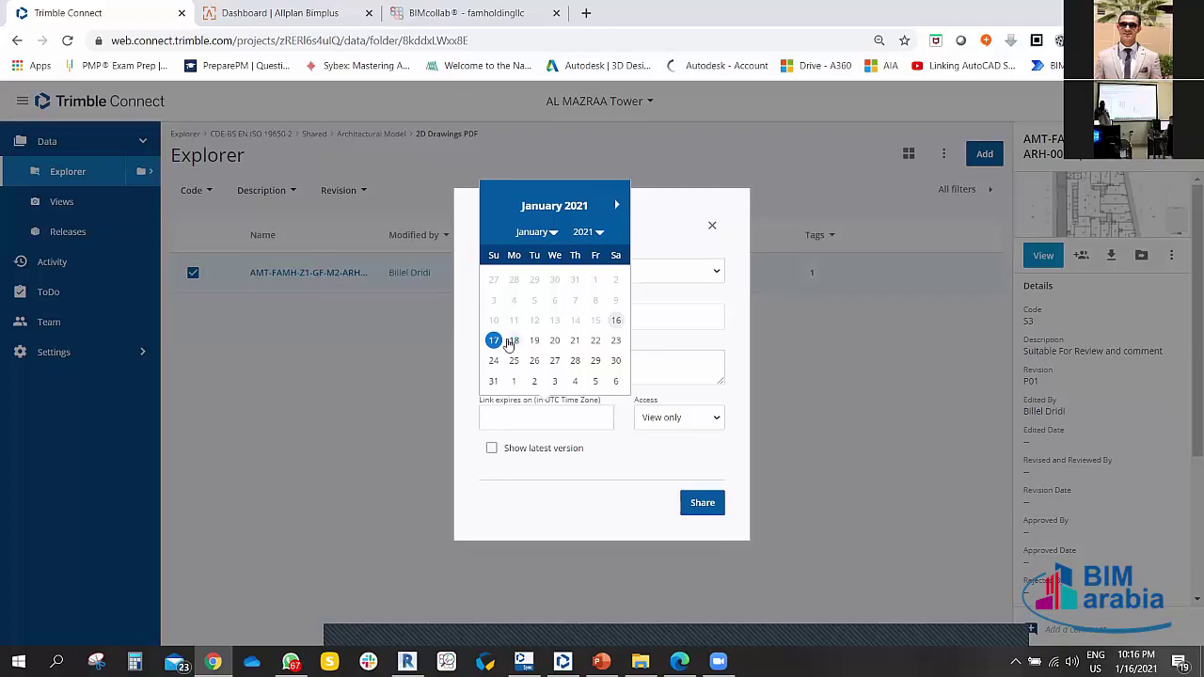
{"action": "left_click", "coordinate": [616, 452]}
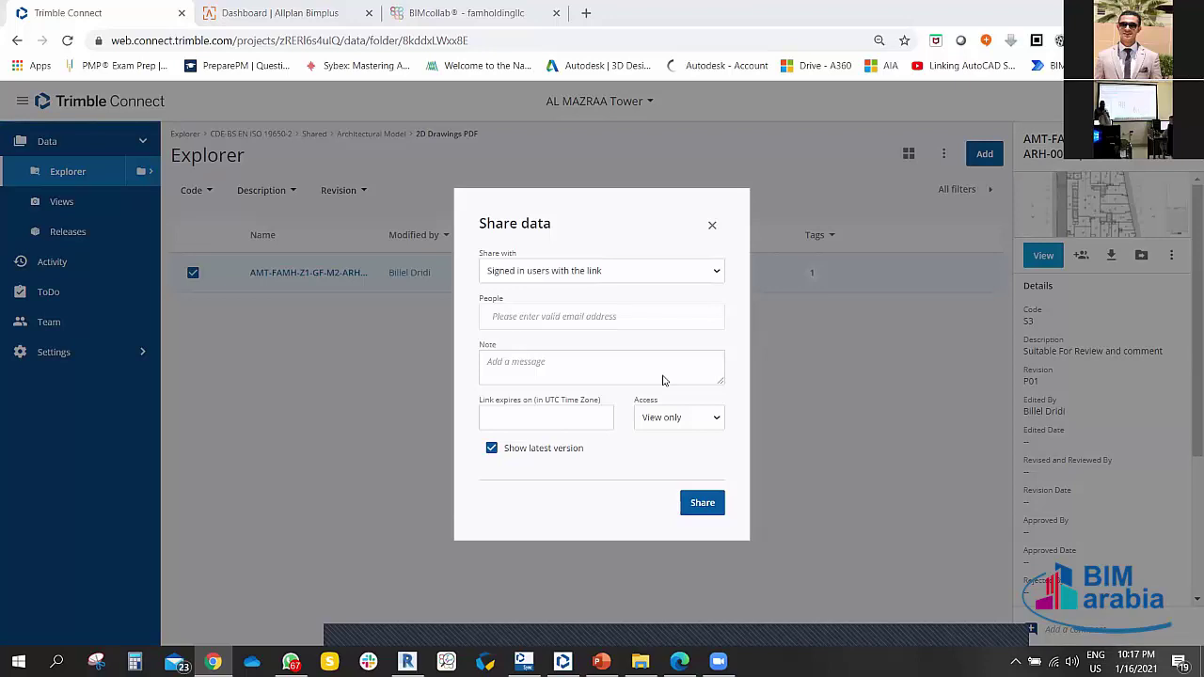
{"action": "left_click", "coordinate": [523, 366]}
{"action": "left_click", "coordinate": [532, 311]}
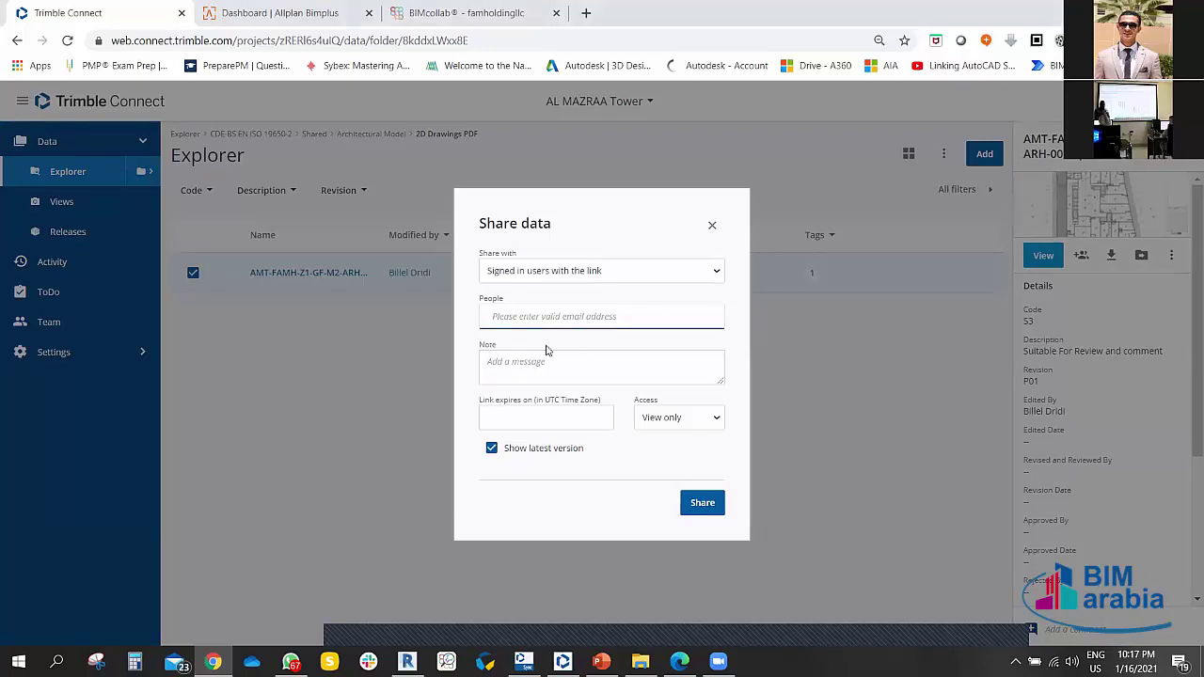
{"action": "key", "text": "Tab"}
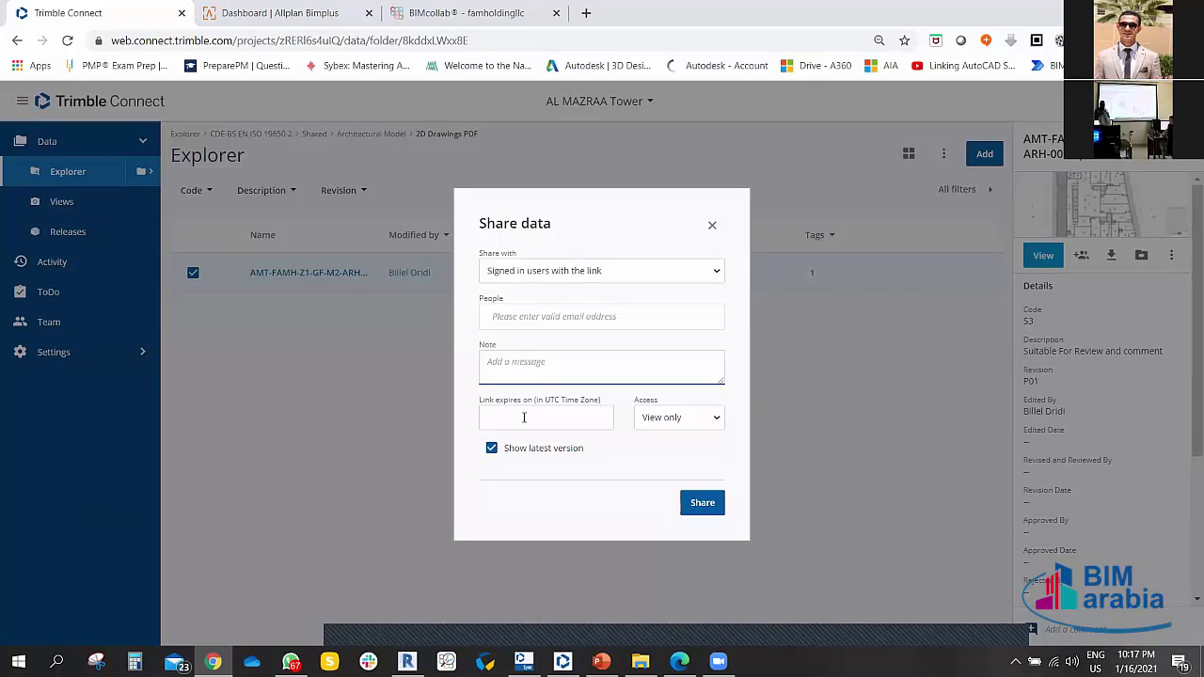
Review the access level choices, keeping the link at View only access.
{"action": "left_click", "coordinate": [719, 420]}
{"action": "left_click", "coordinate": [719, 420]}
{"action": "left_click", "coordinate": [719, 420]}
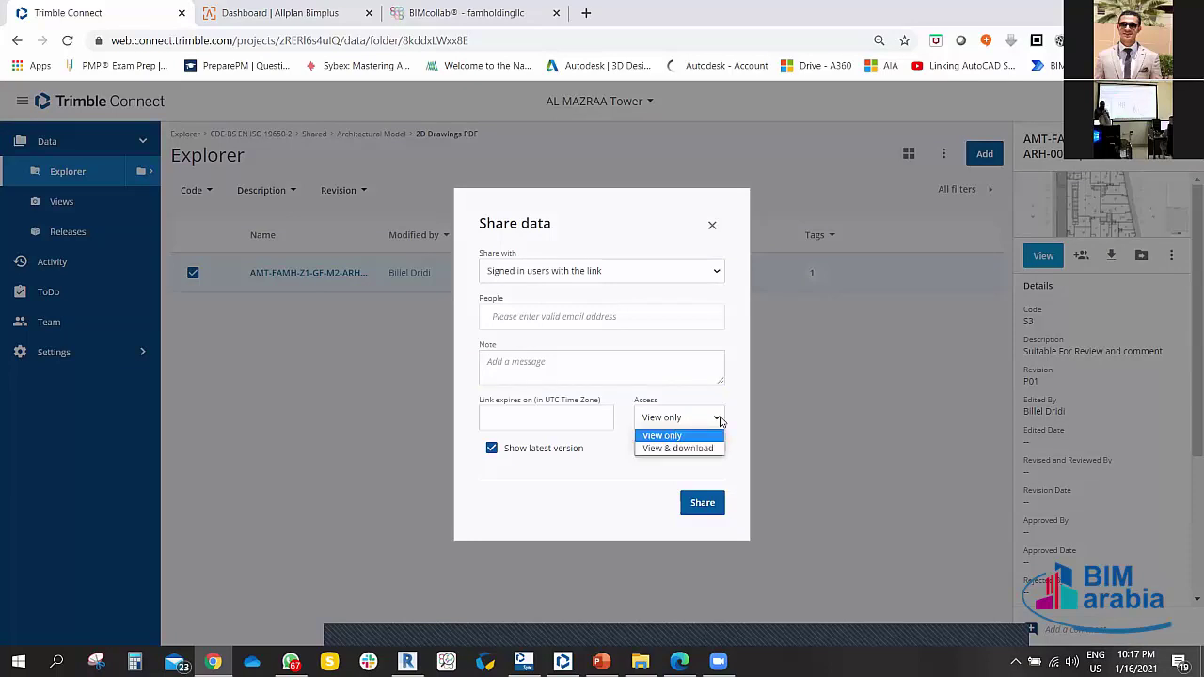
{"action": "left_click", "coordinate": [721, 420]}
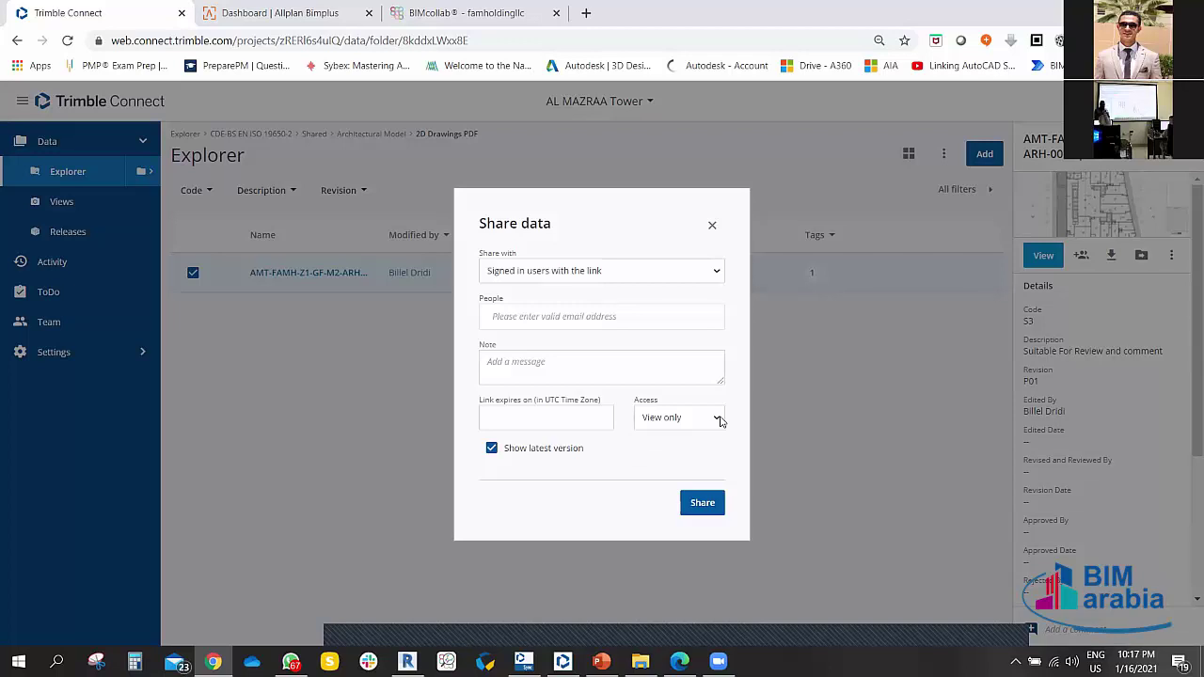
{"action": "left_click", "coordinate": [720, 421]}
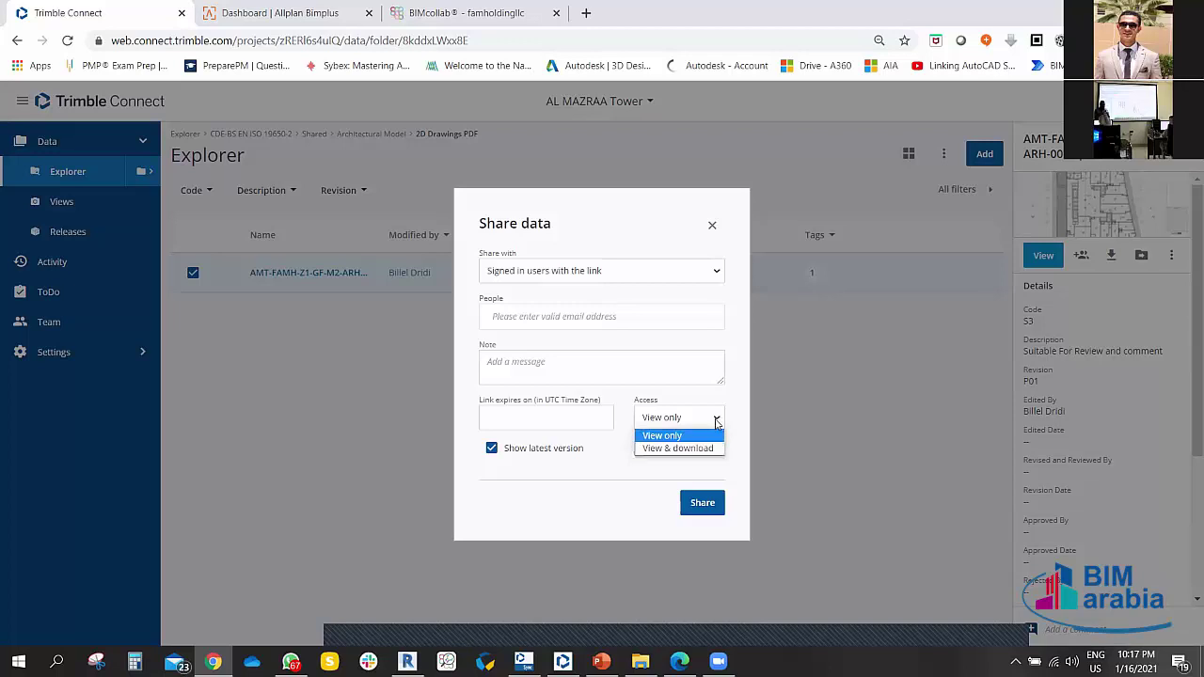
{"action": "left_click", "coordinate": [717, 422]}
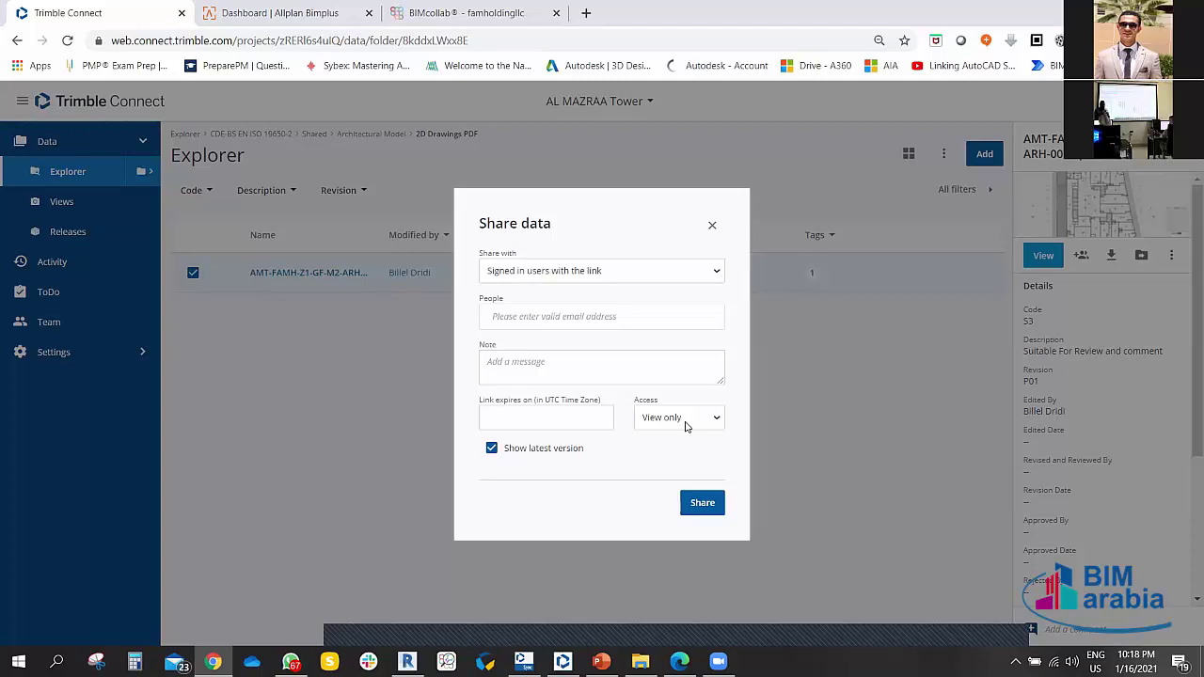
{"action": "left_click", "coordinate": [686, 427]}
{"action": "left_click", "coordinate": [707, 436]}
{"action": "left_click", "coordinate": [718, 417]}
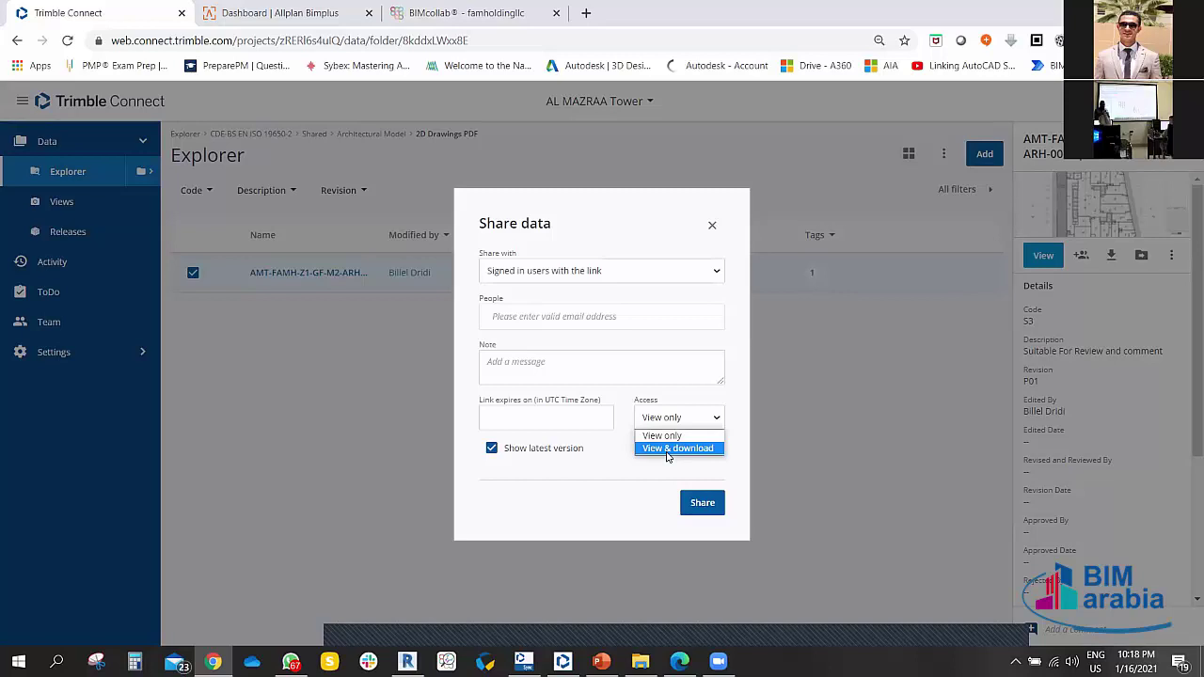
{"action": "left_click", "coordinate": [621, 463]}
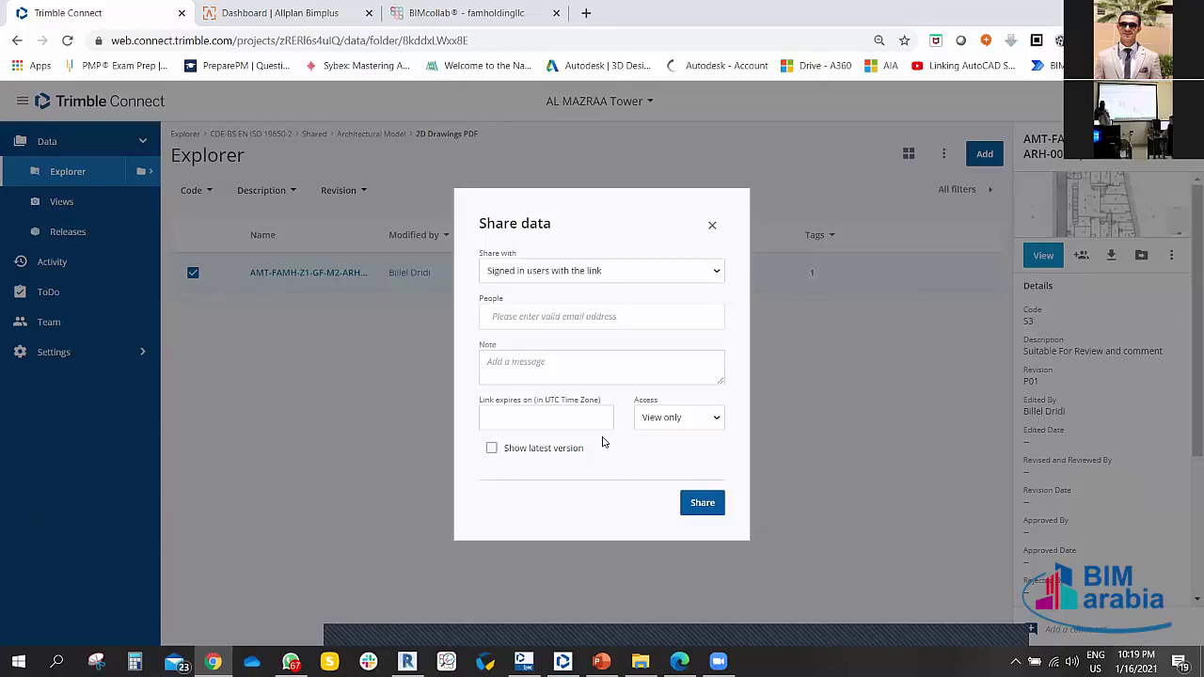
Change Share with to 'Any users with the link' and check the expiry calendar without choosing a date.
{"action": "left_click", "coordinate": [717, 274]}
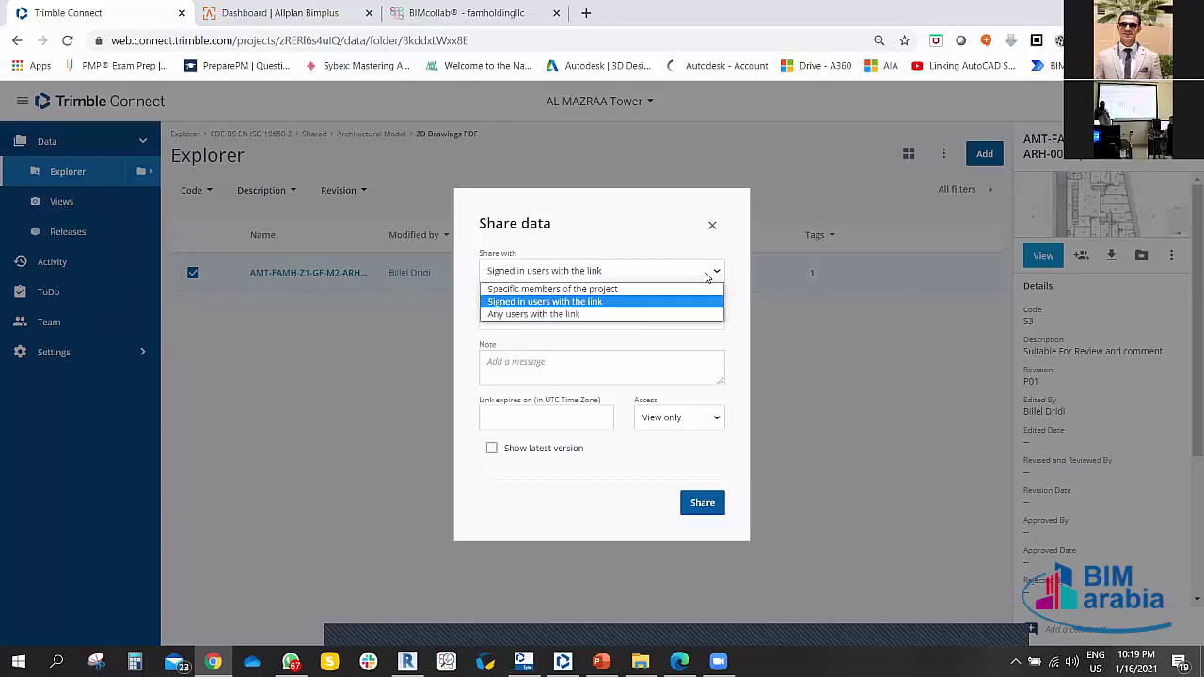
{"action": "left_click", "coordinate": [515, 315]}
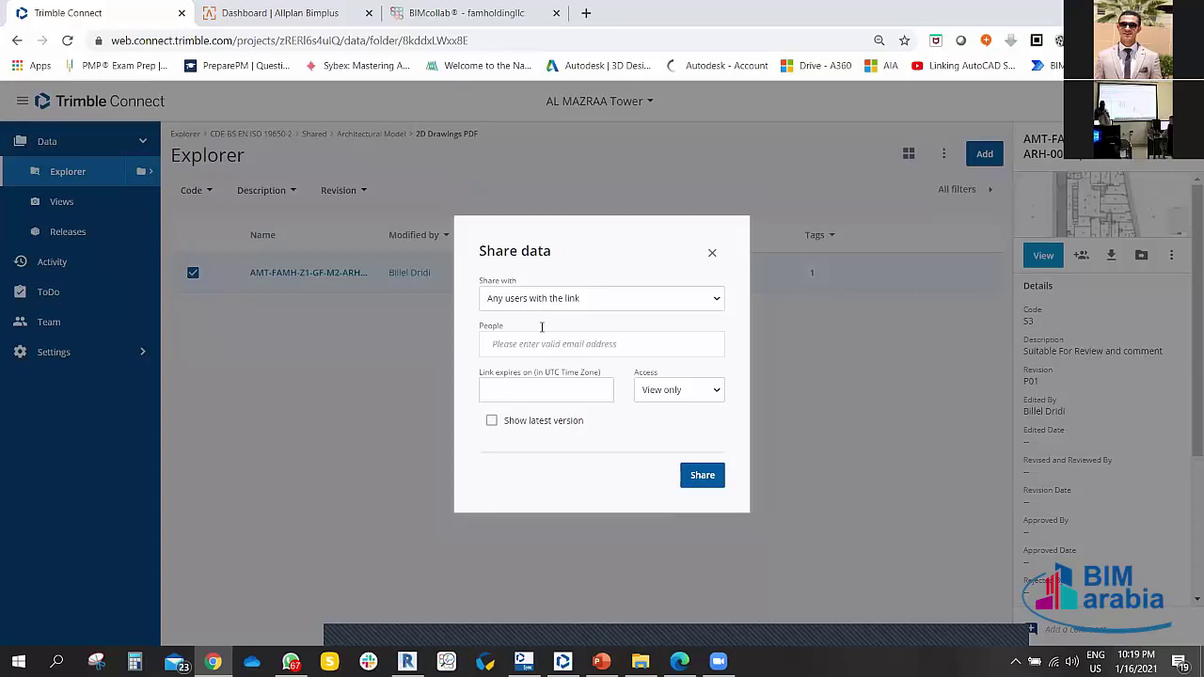
{"action": "left_click", "coordinate": [538, 345]}
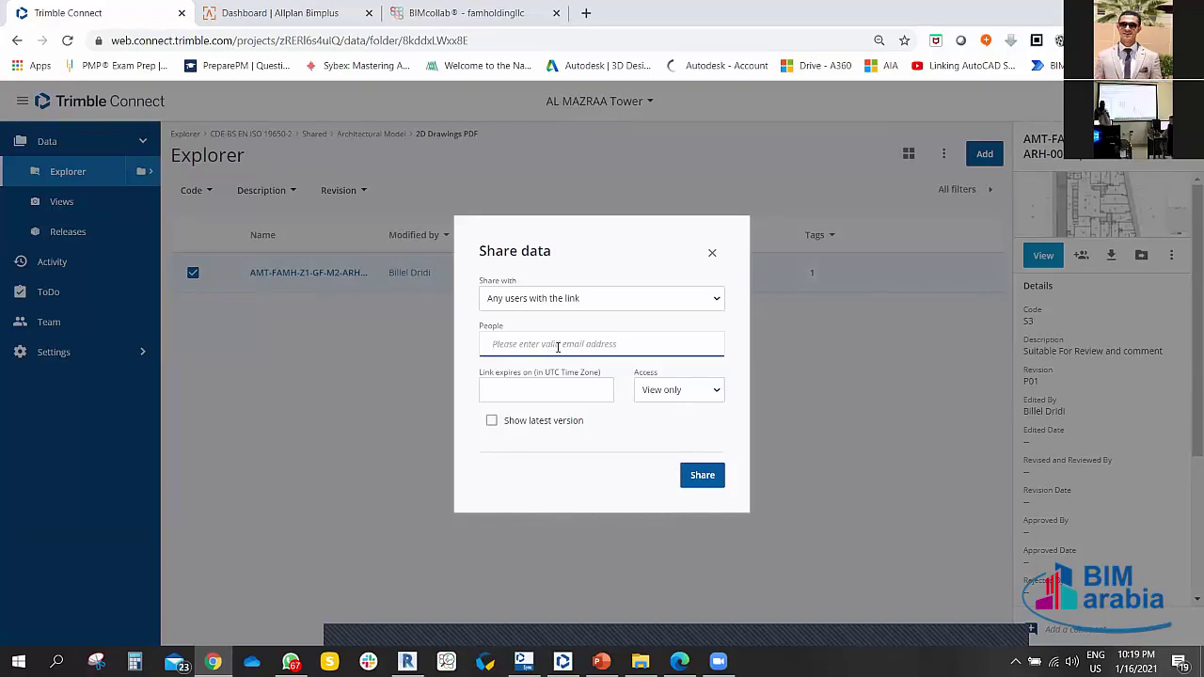
{"action": "left_click", "coordinate": [550, 389]}
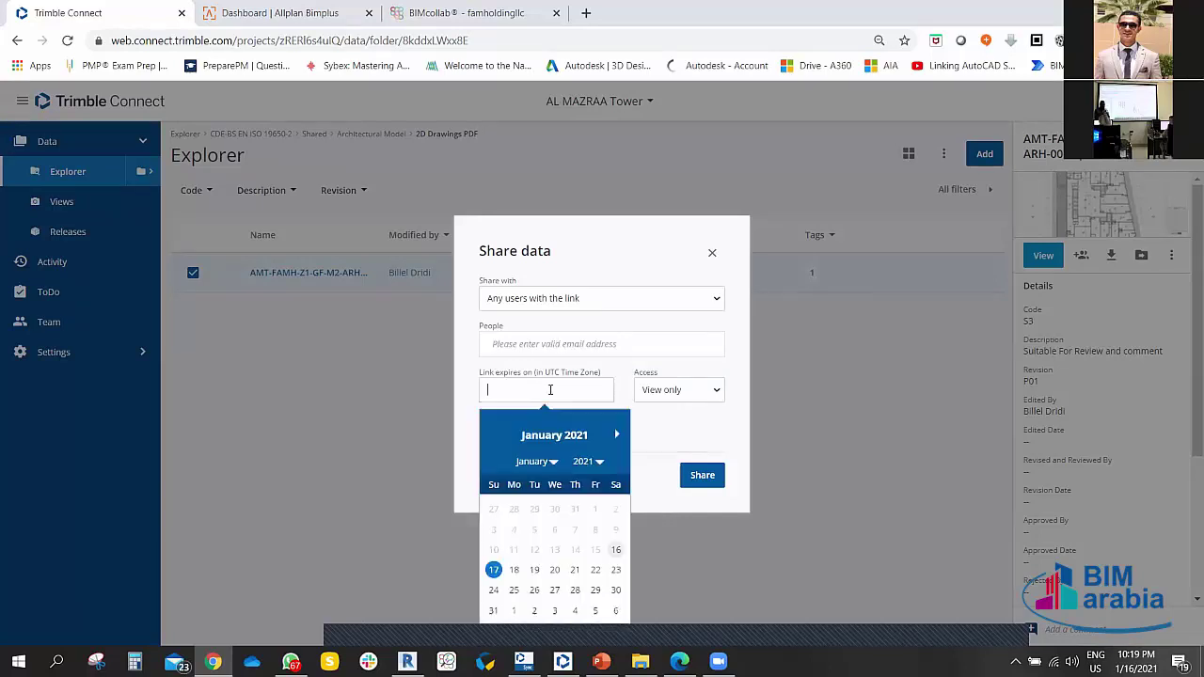
{"action": "left_click", "coordinate": [699, 369]}
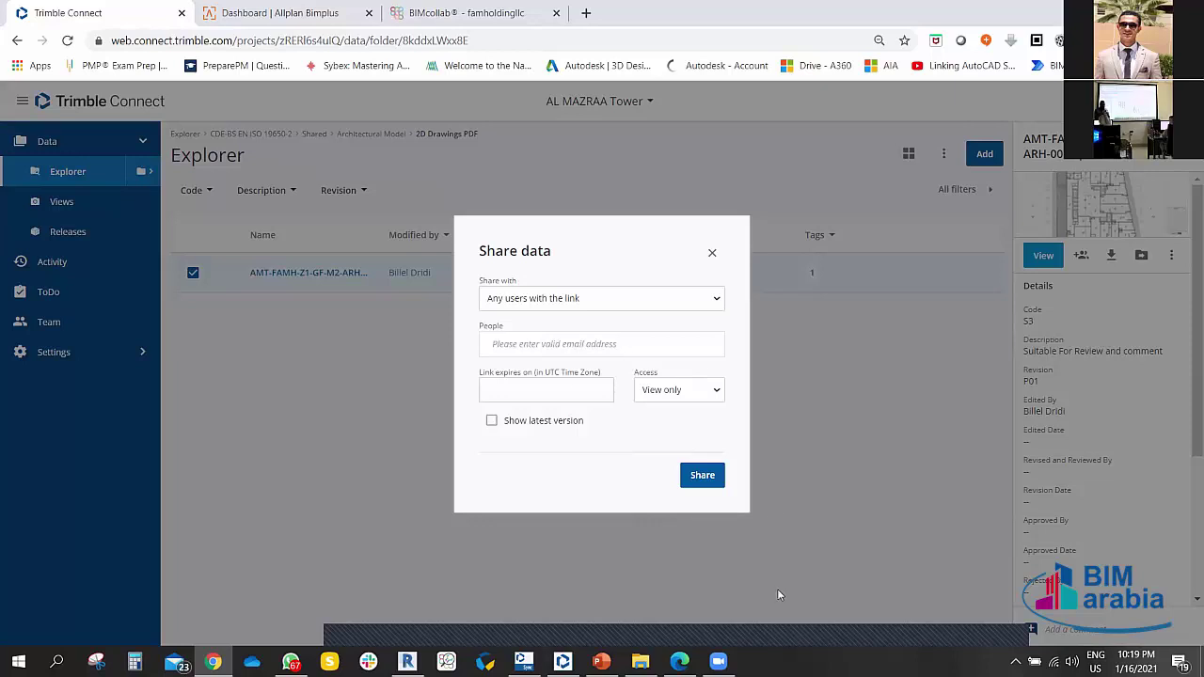
Paste the recipient's e-mail address into People, keeping 'Any users with the link' and no expiry.
{"action": "left_click", "coordinate": [614, 346]}
{"action": "left_click", "coordinate": [570, 226]}
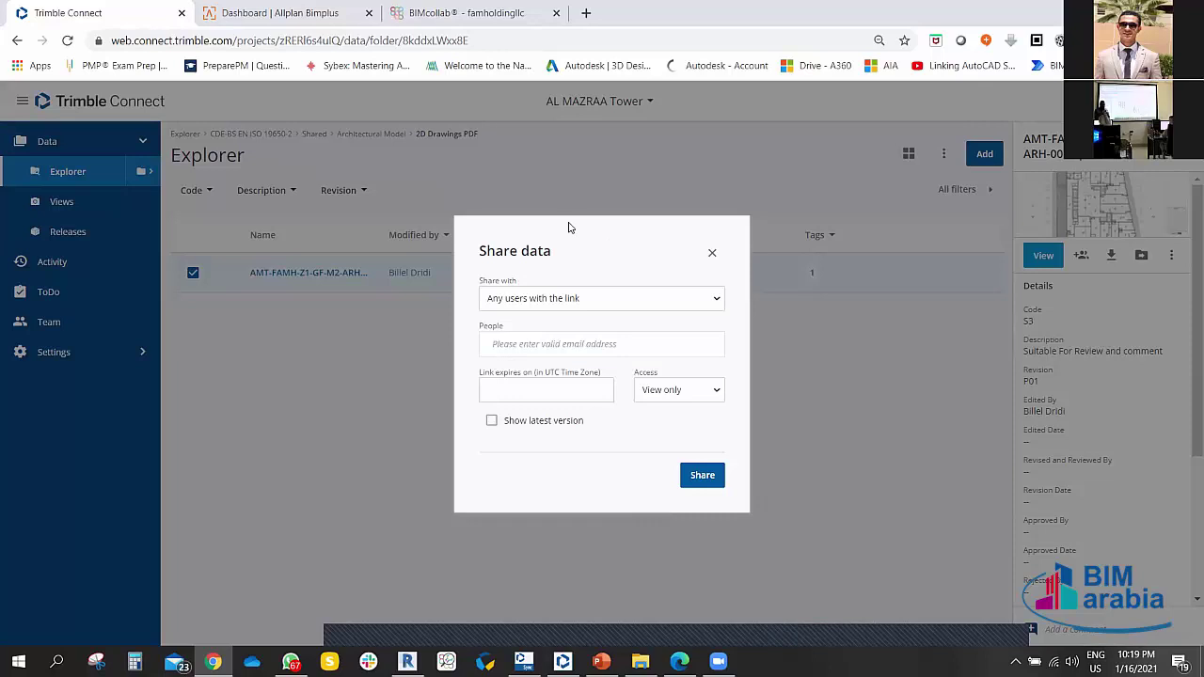
{"action": "left_click", "coordinate": [563, 349]}
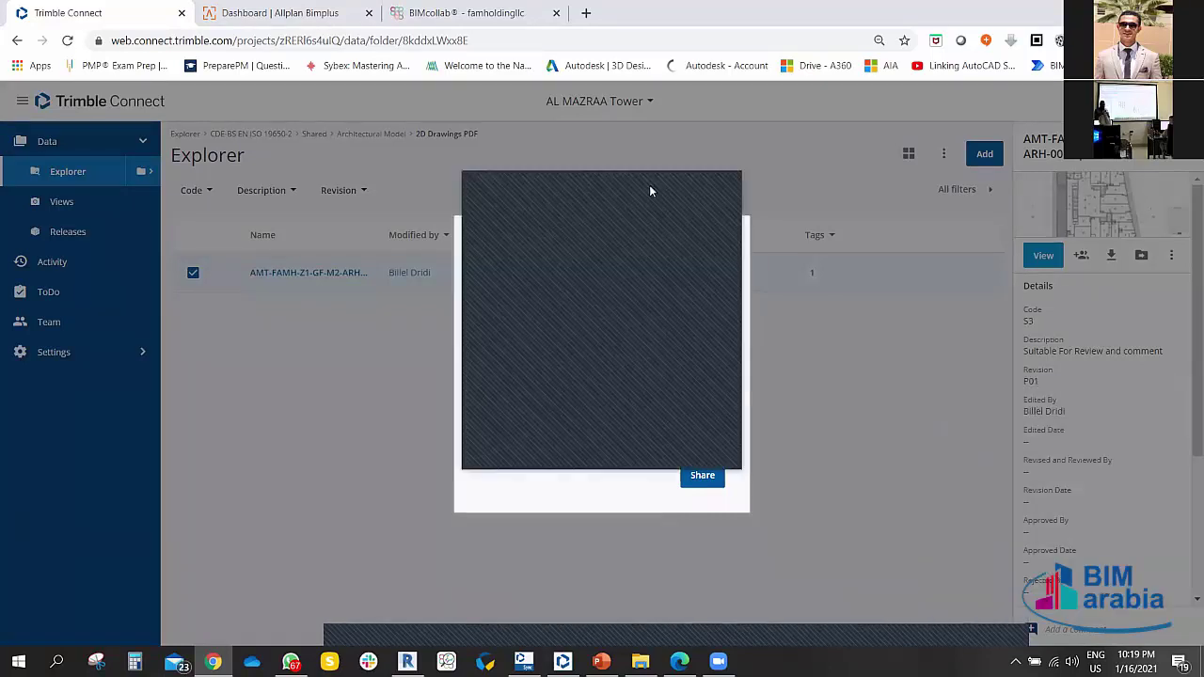
{"action": "left_click", "coordinate": [717, 299]}
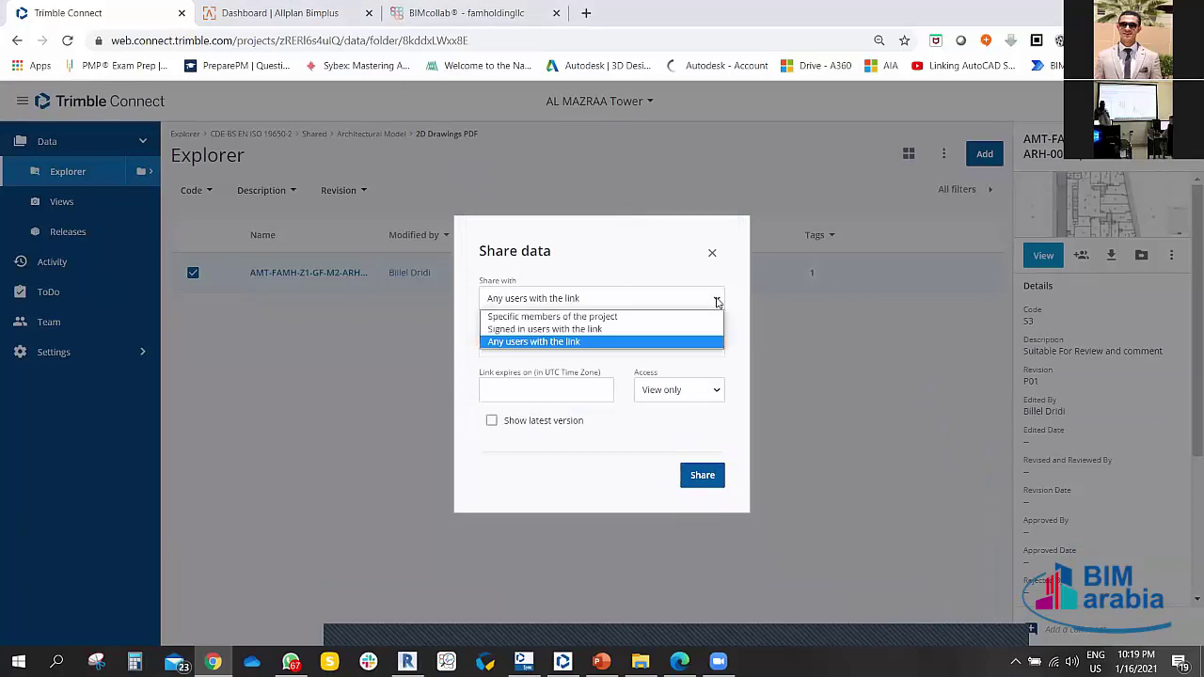
{"action": "left_click", "coordinate": [717, 301]}
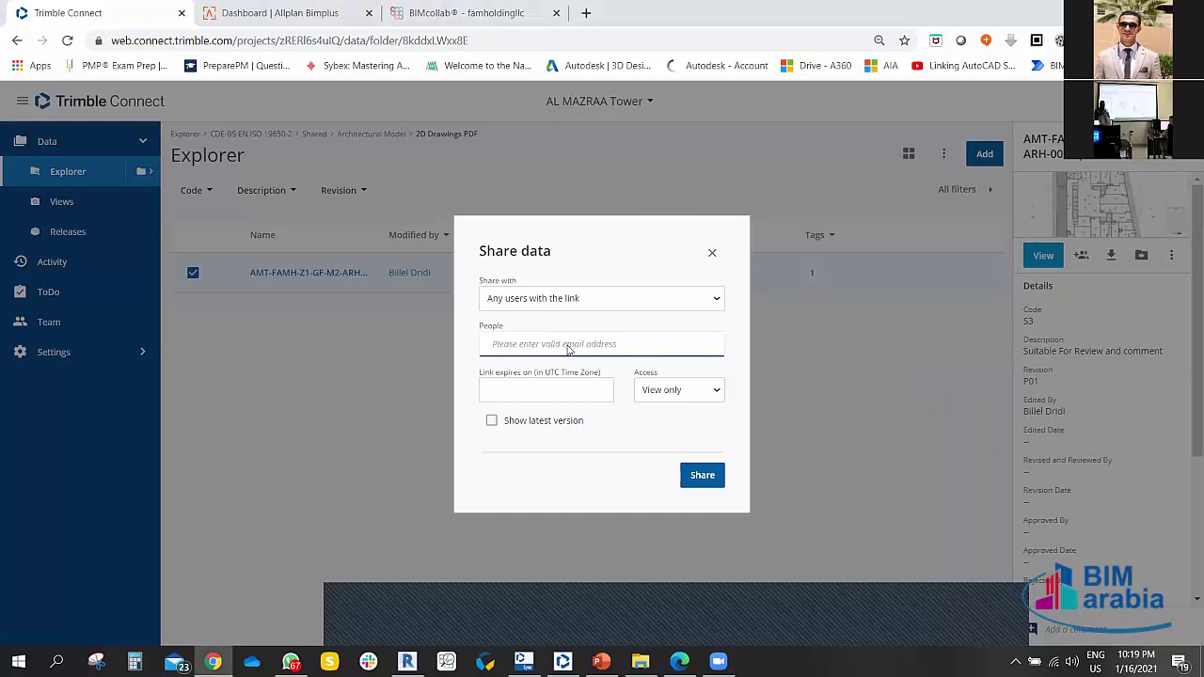
{"action": "left_click", "coordinate": [563, 391]}
{"action": "left_click", "coordinate": [949, 506]}
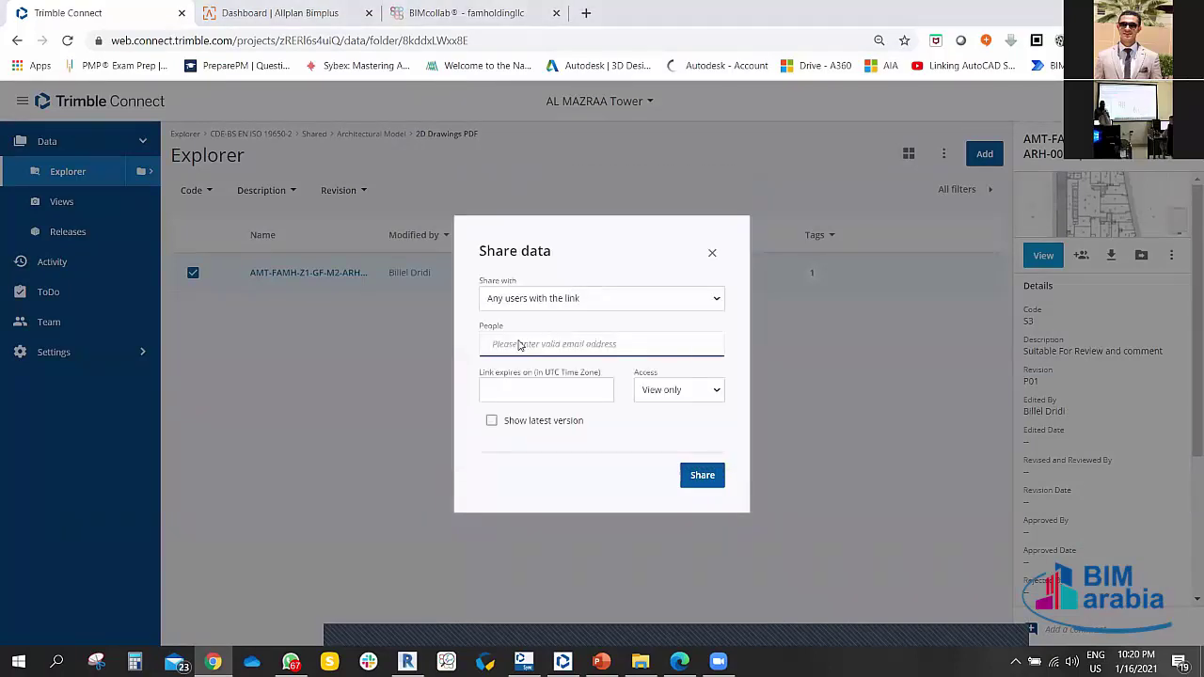
{"action": "key", "text": "ctrl+v"}
Set the link to expire 01/18/2021 with View & download access, then share and close the dialog.
{"action": "left_click", "coordinate": [545, 399]}
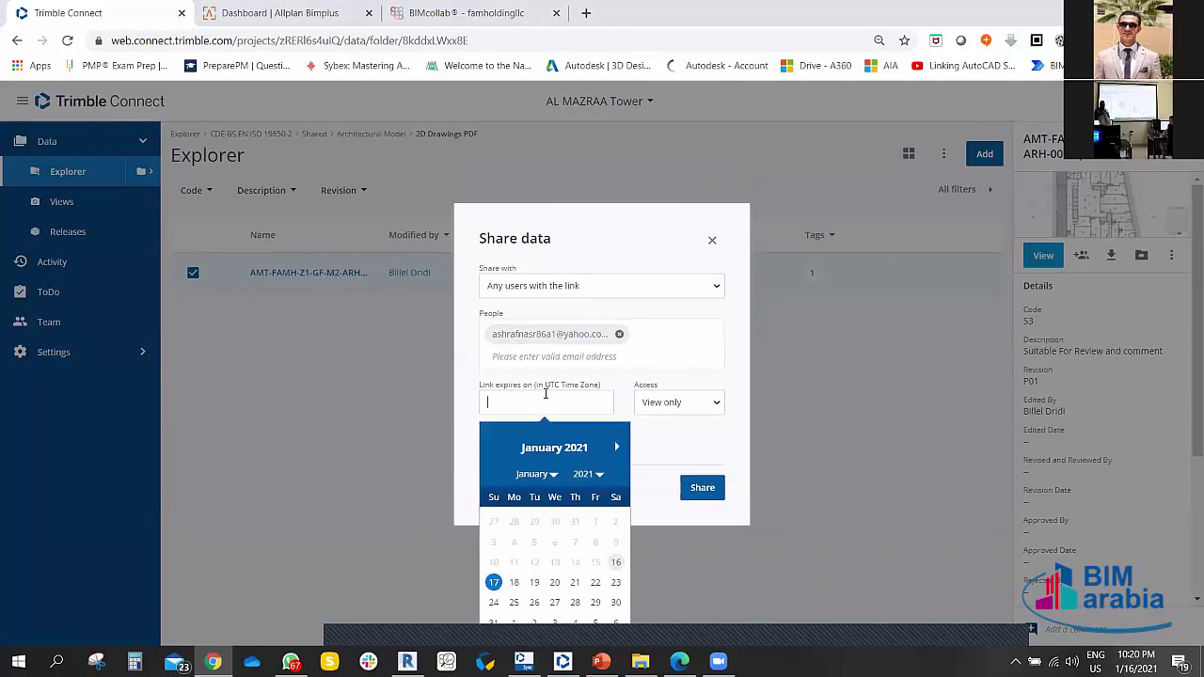
{"action": "left_click", "coordinate": [513, 582]}
{"action": "left_click", "coordinate": [714, 403]}
{"action": "left_click", "coordinate": [678, 433]}
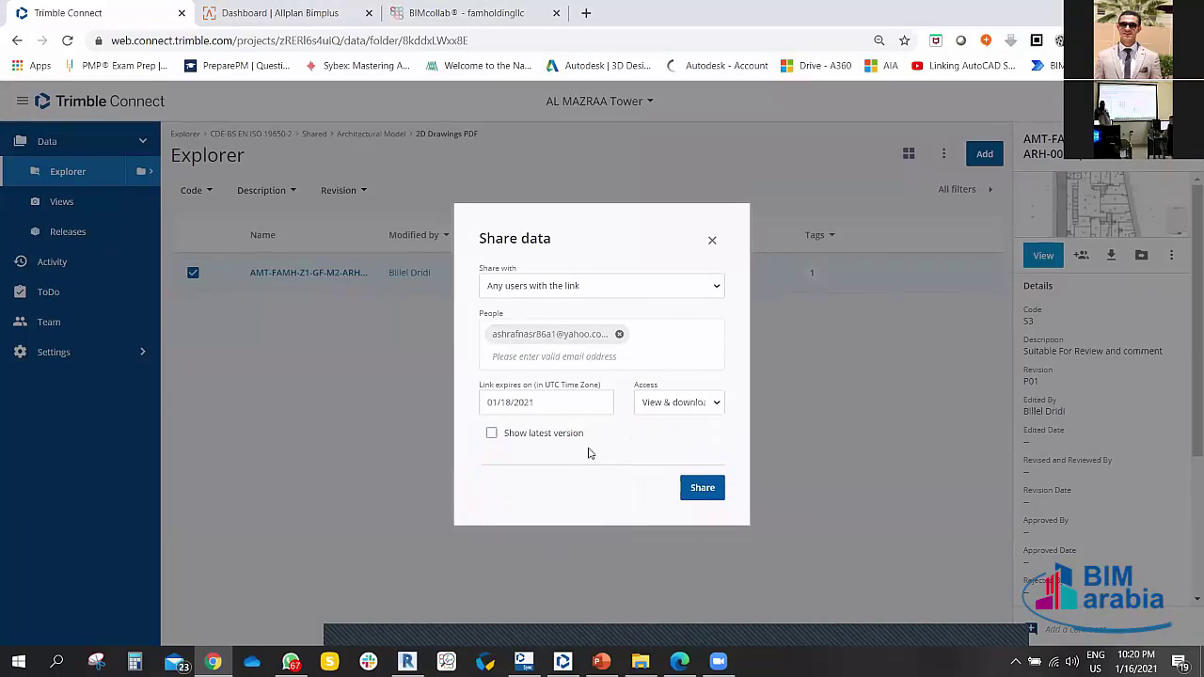
{"action": "left_click", "coordinate": [703, 489]}
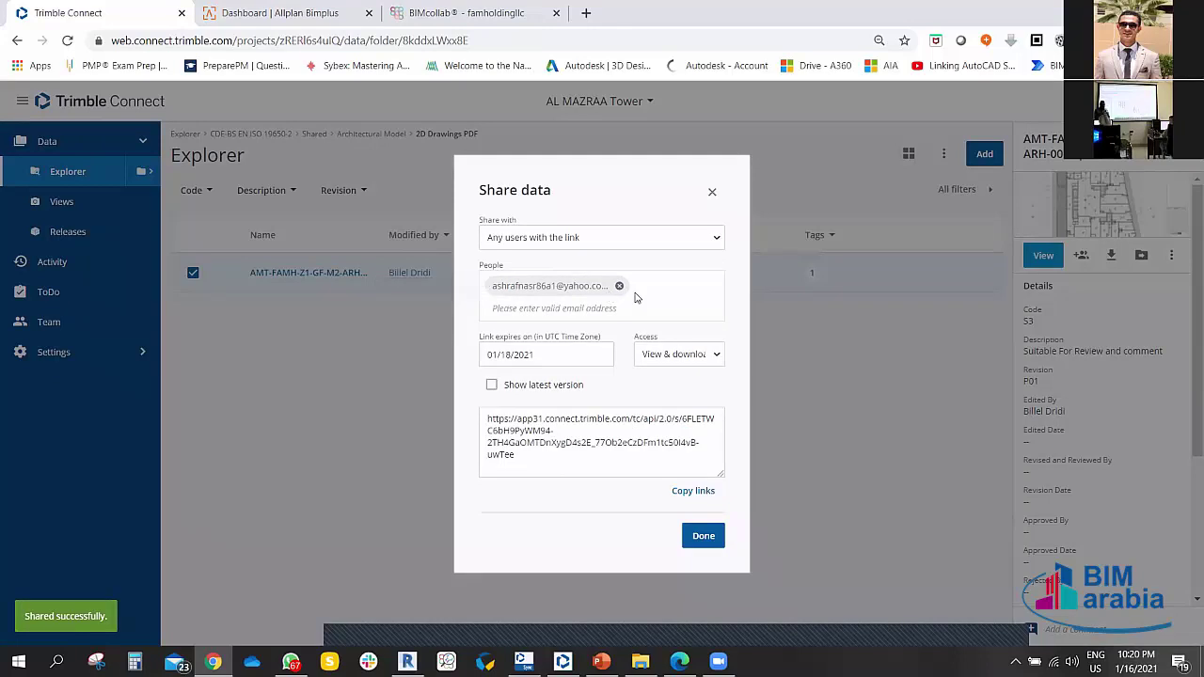
{"action": "left_click", "coordinate": [704, 538]}
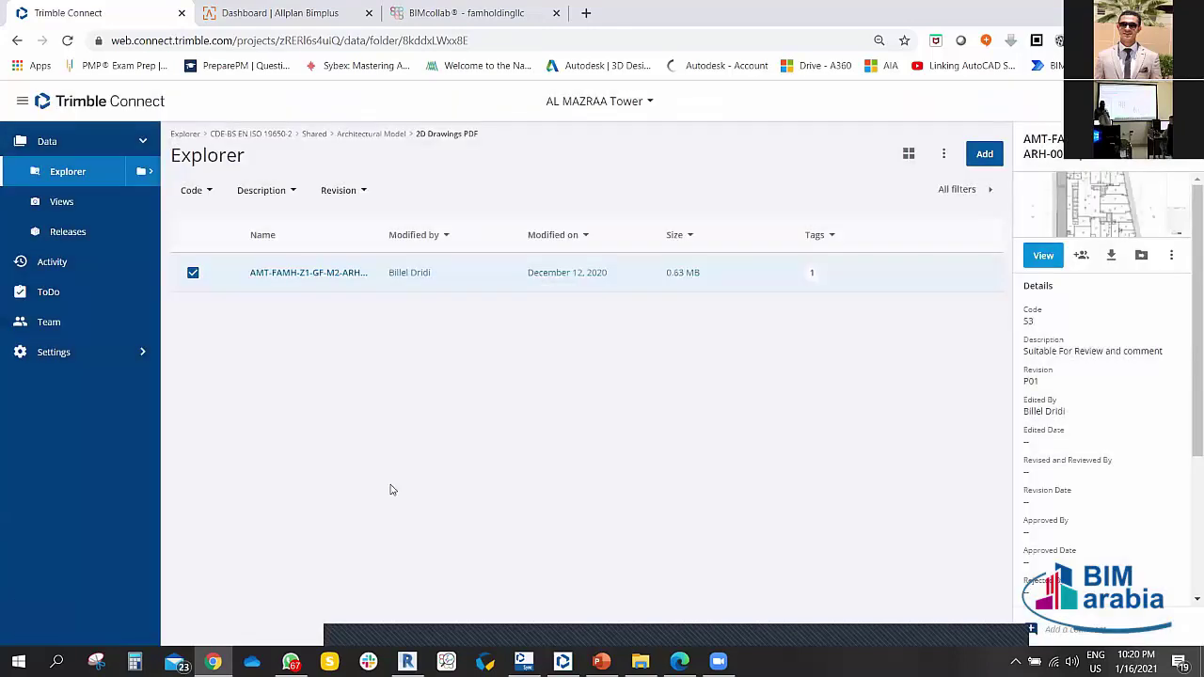
{"action": "left_click", "coordinate": [193, 273]}
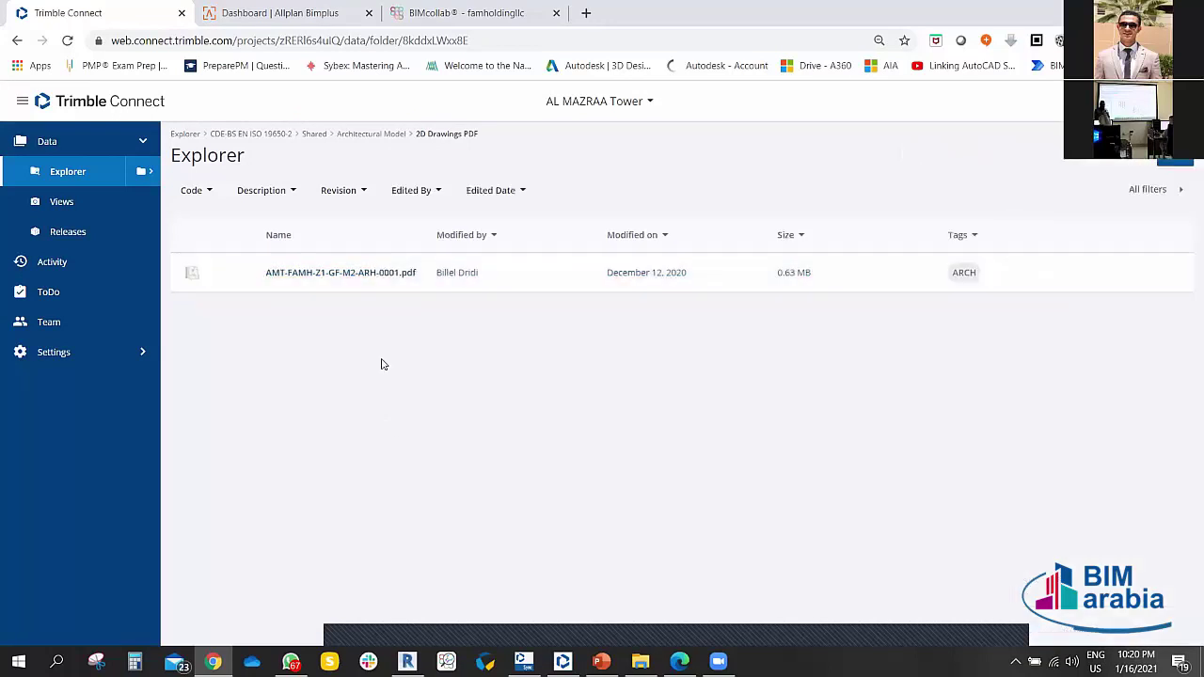
{"action": "left_click", "coordinate": [193, 273]}
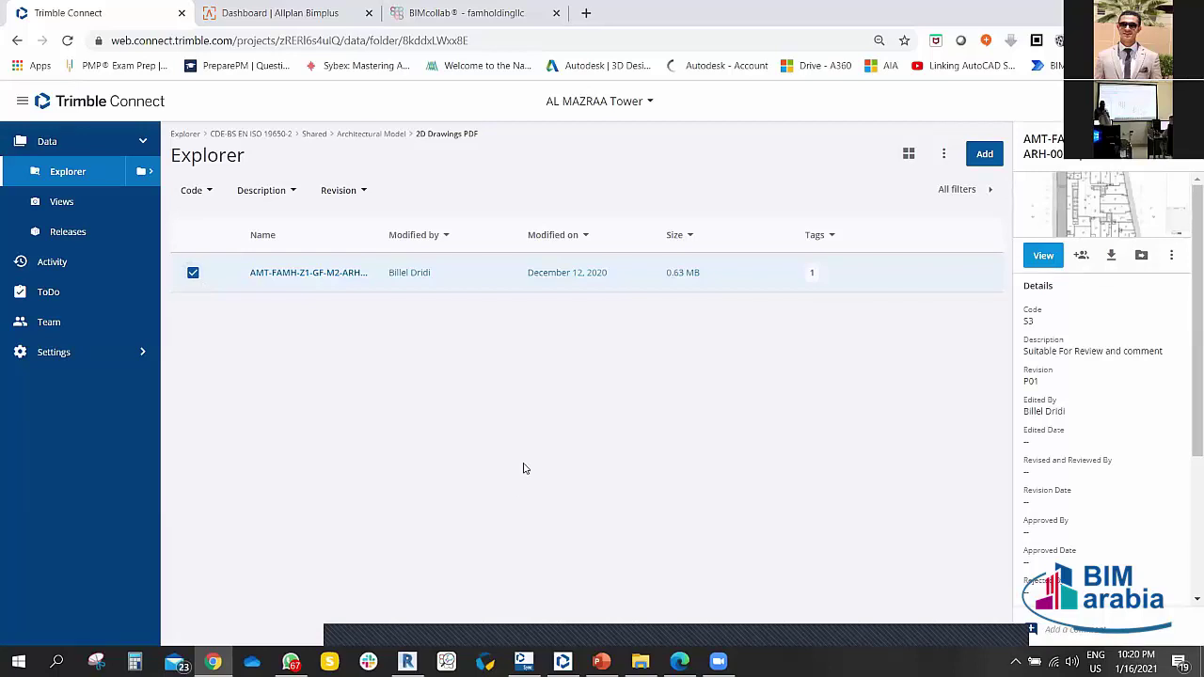
{"action": "left_click", "coordinate": [193, 274]}
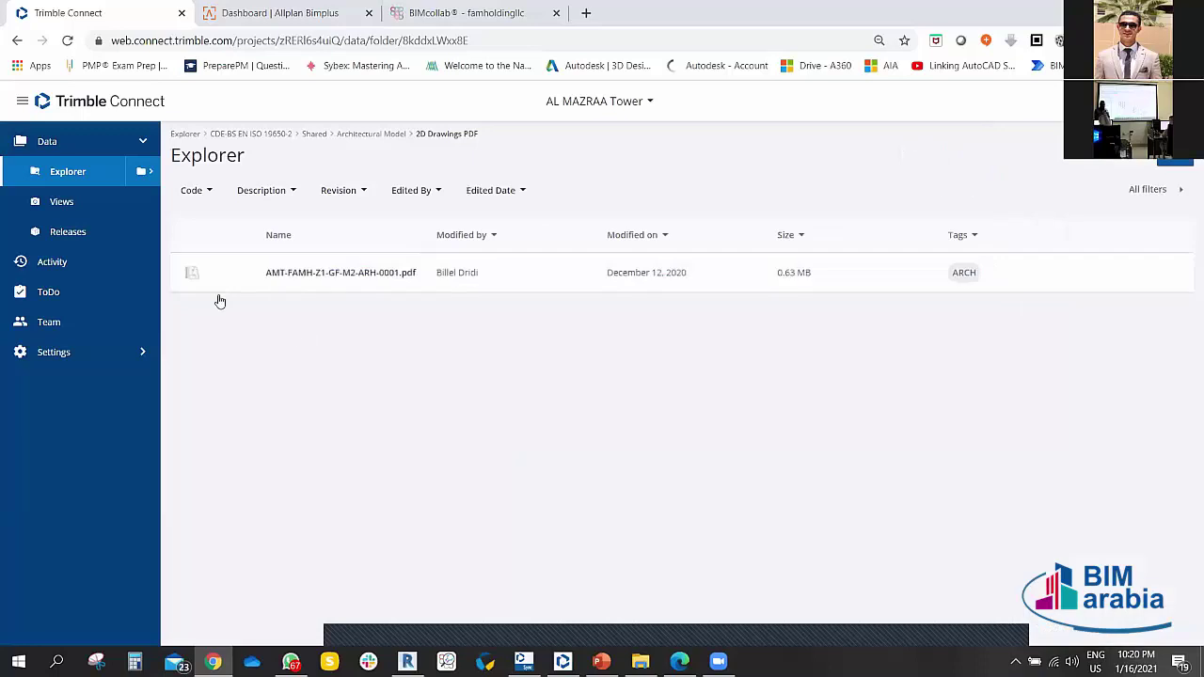
{"action": "left_click", "coordinate": [194, 275]}
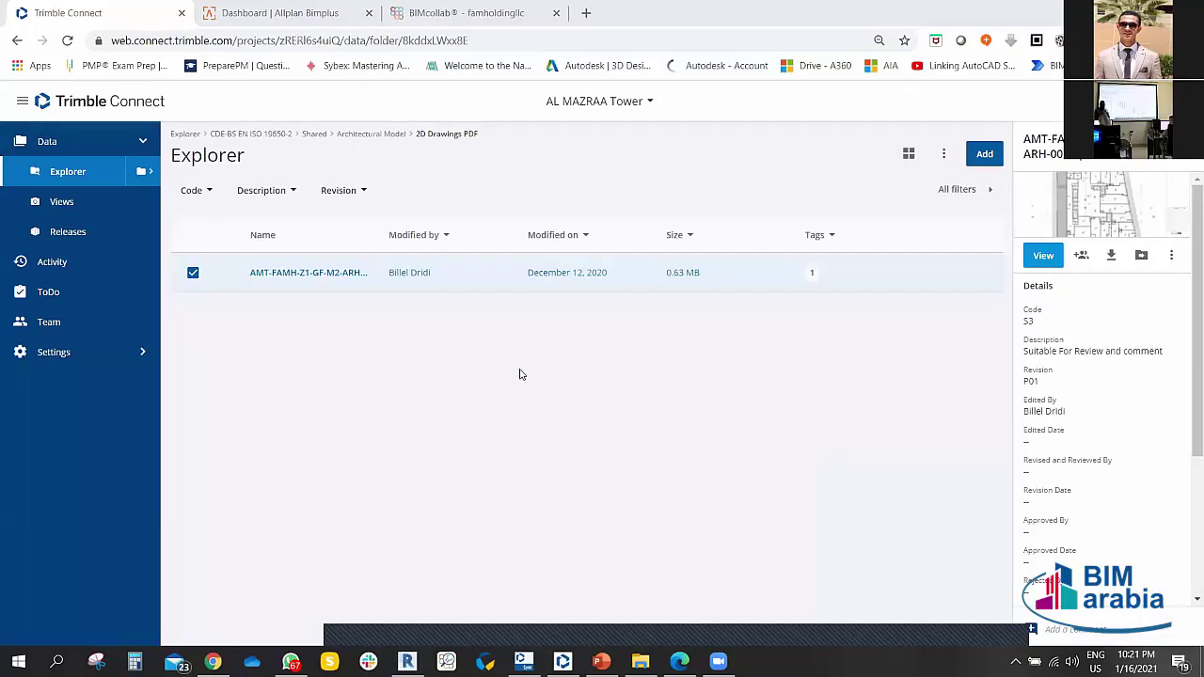
{"action": "left_click", "coordinate": [193, 275]}
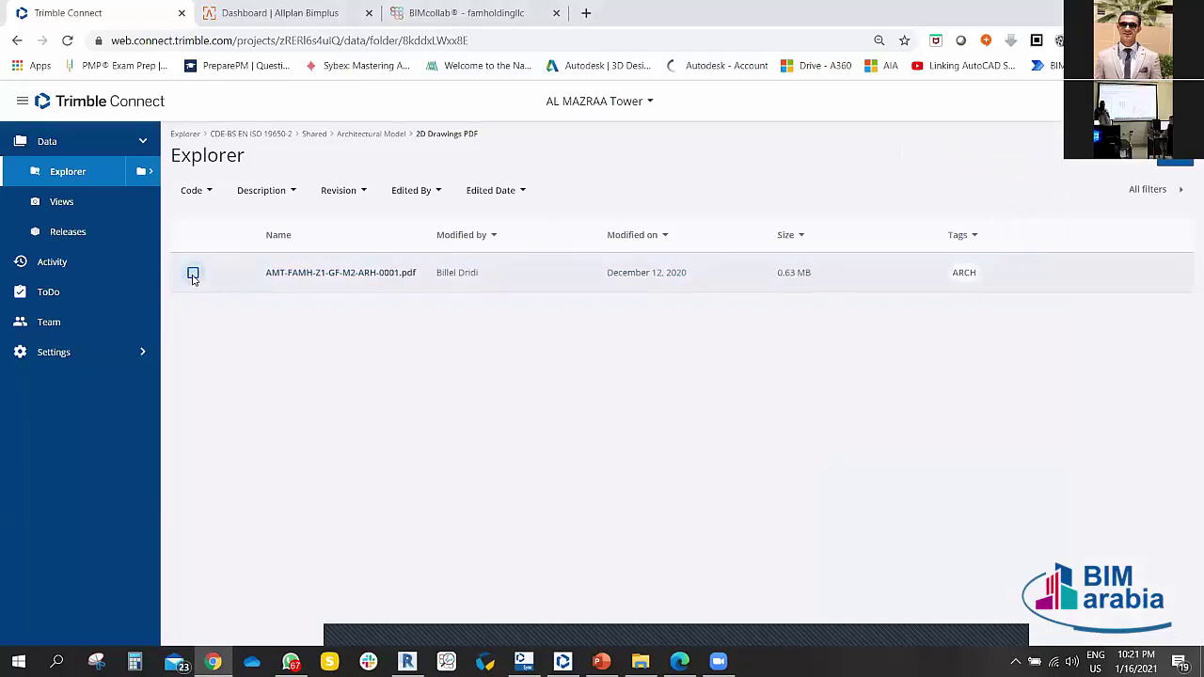
{"action": "left_click", "coordinate": [190, 278]}
{"action": "left_click", "coordinate": [369, 13]}
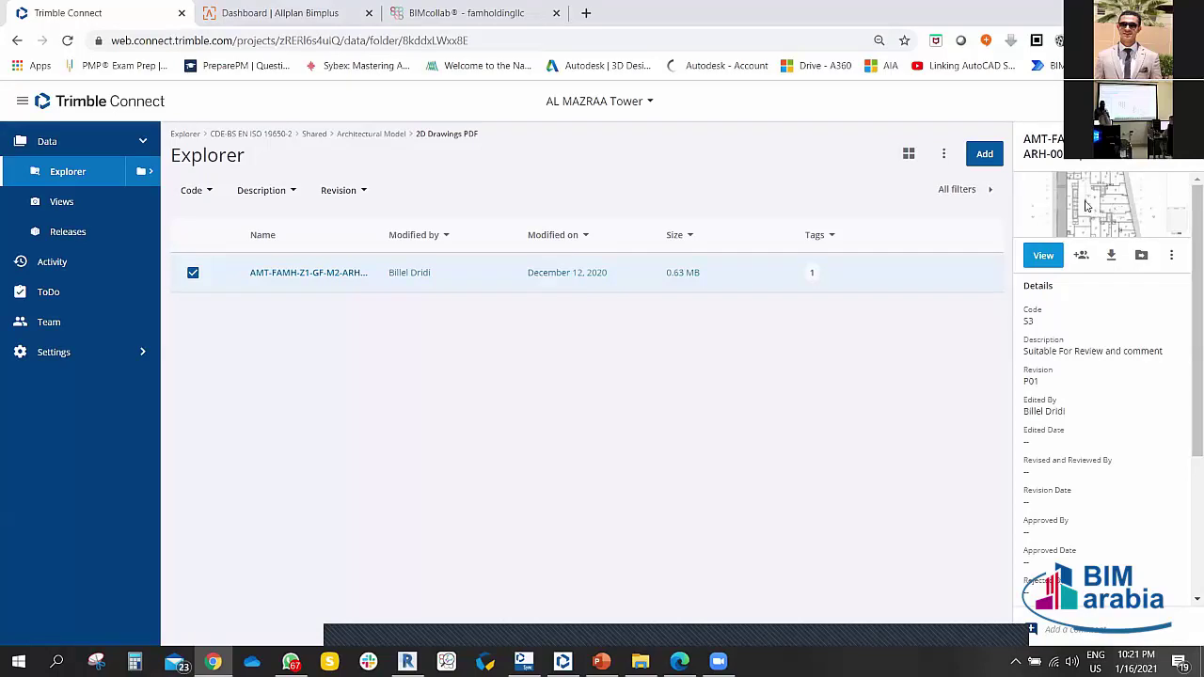
Open AMT-FAMH-Z1-GF-M2-ARH-0001.pdf in the 2D viewer in a new tab.
{"action": "left_click", "coordinate": [1043, 255]}
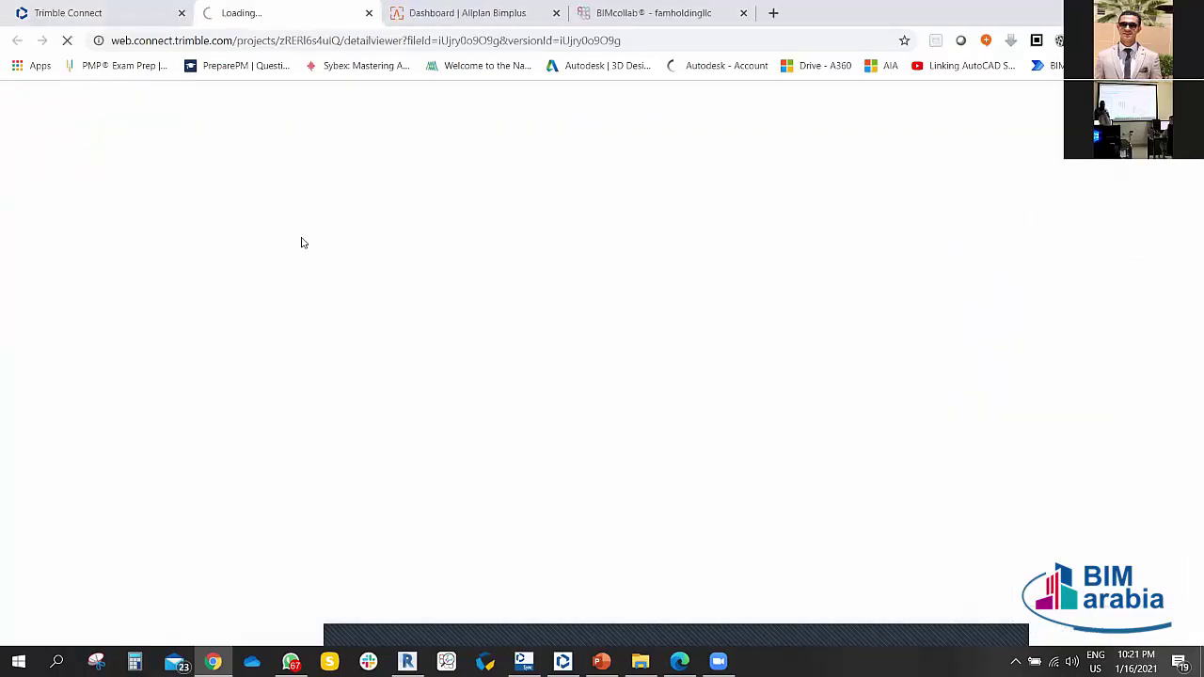
{"action": "left_click", "coordinate": [75, 11]}
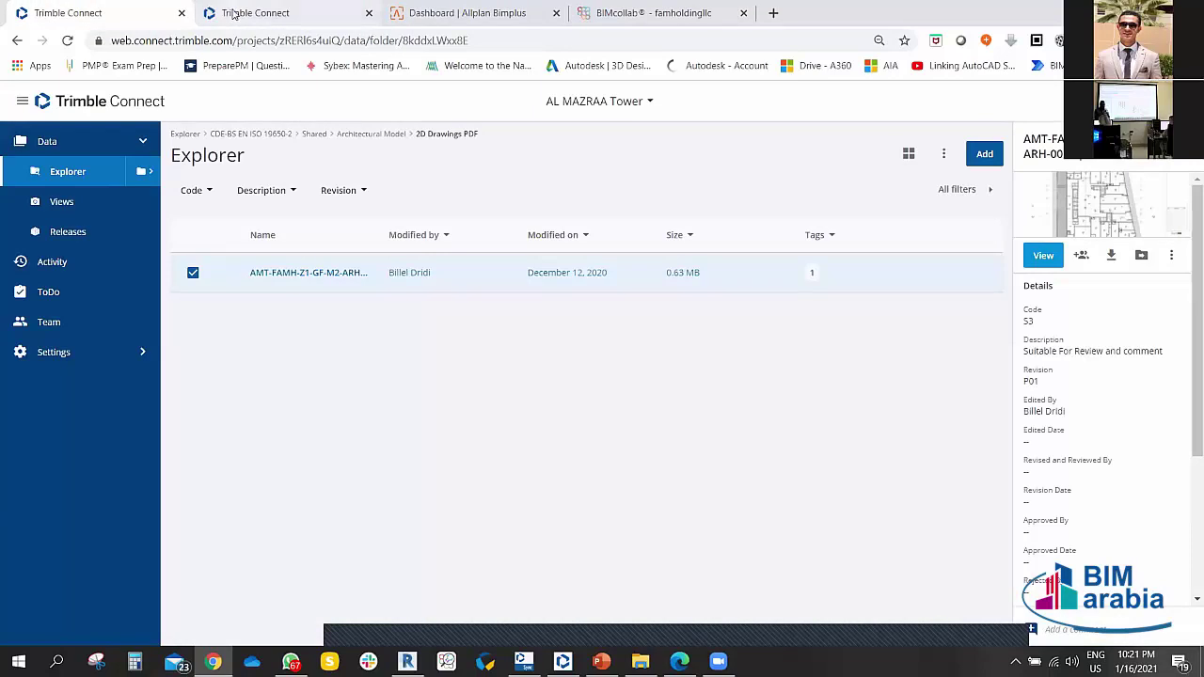
{"action": "left_click", "coordinate": [233, 13]}
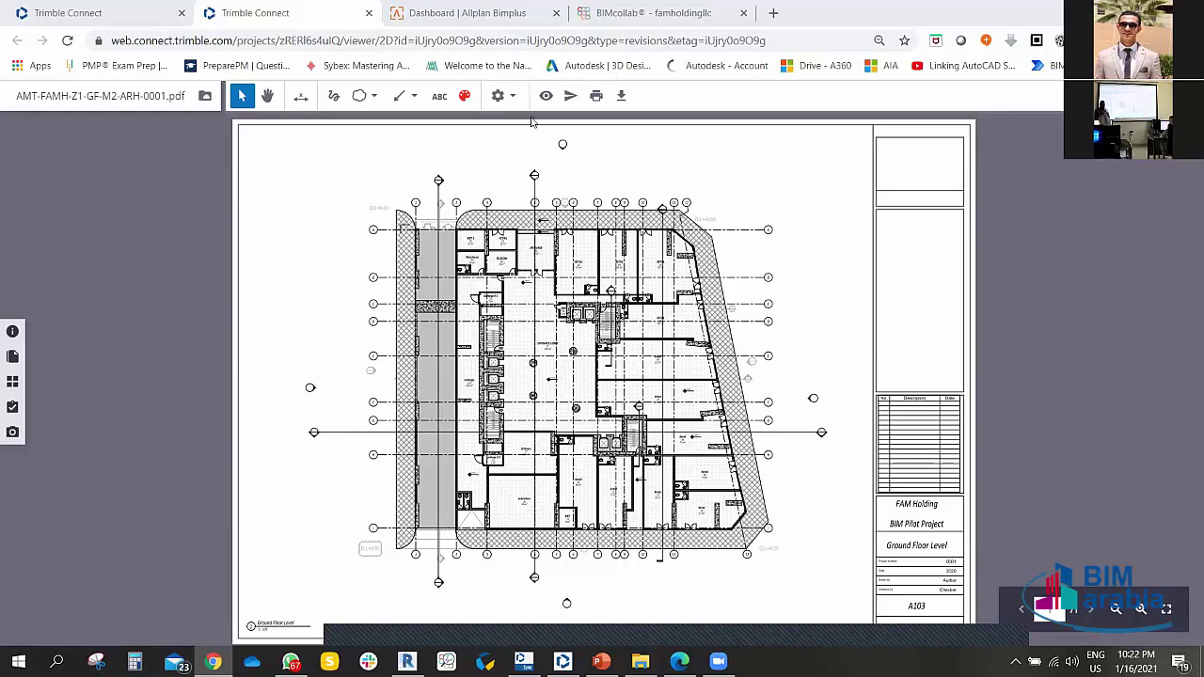
Zoom in and pan the plan to frame the entrance and retail rooms at the top.
{"action": "scroll", "coordinate": [616, 123], "scroll_direction": "up", "scroll_amount": 2}
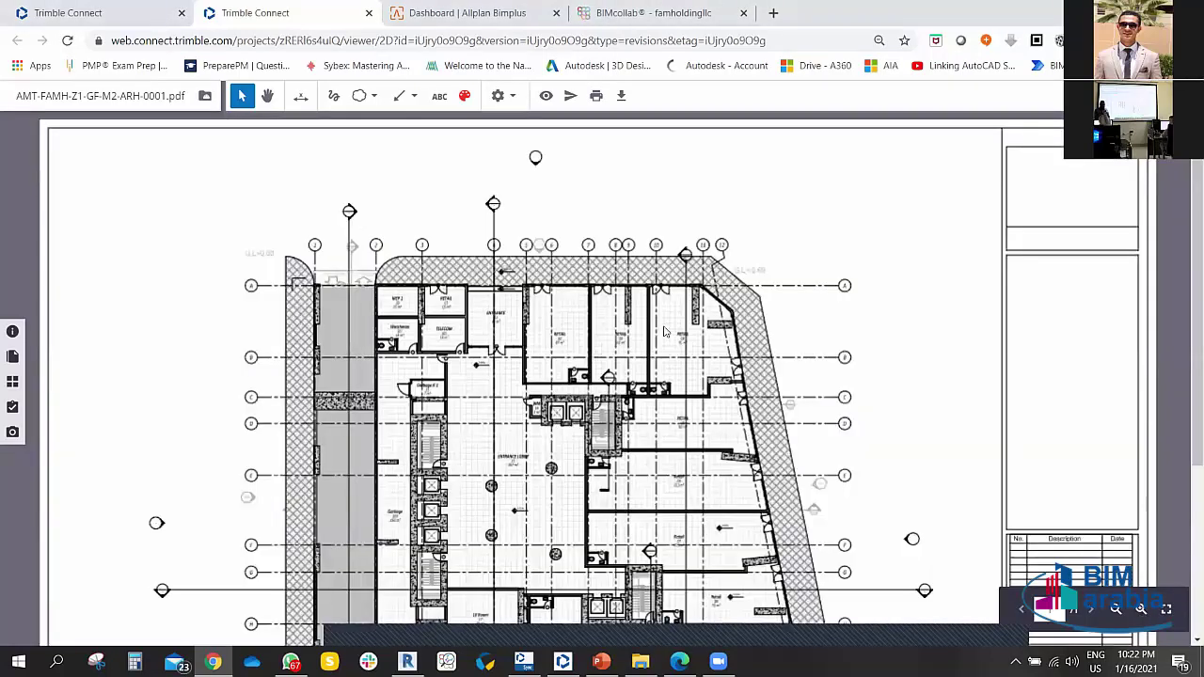
{"action": "scroll", "coordinate": [663, 331], "scroll_direction": "up", "scroll_amount": 2}
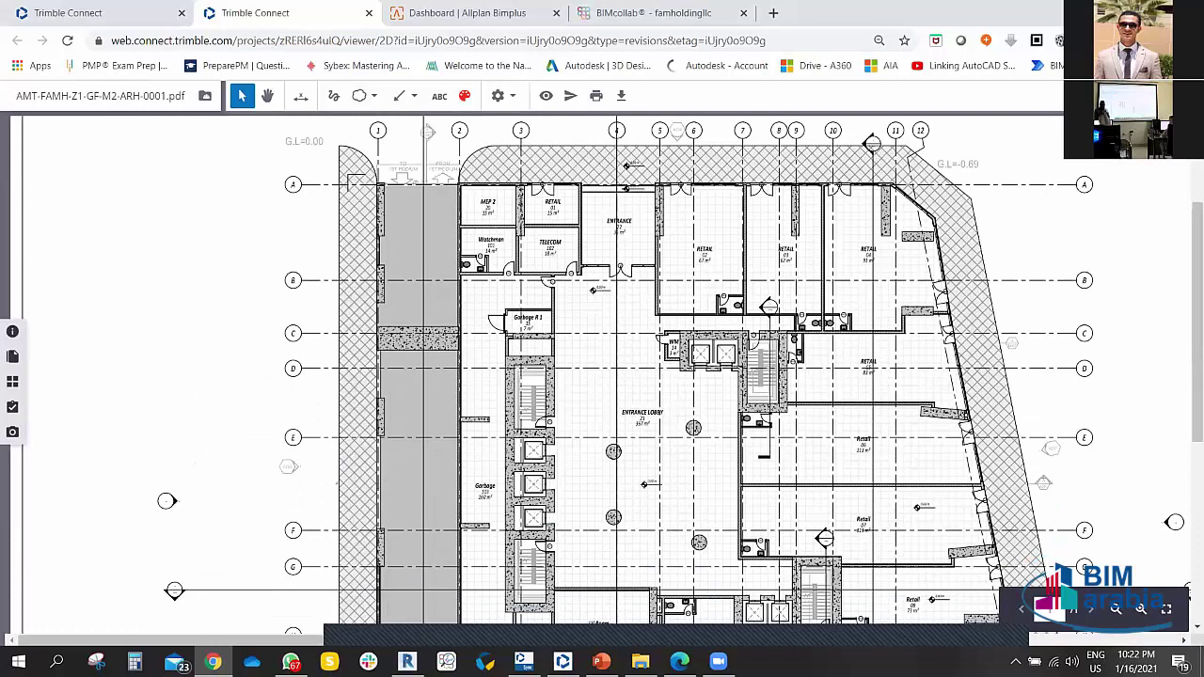
{"action": "middle_click_drag", "start_coordinate": [1192, 548], "coordinate": [1009, 537]}
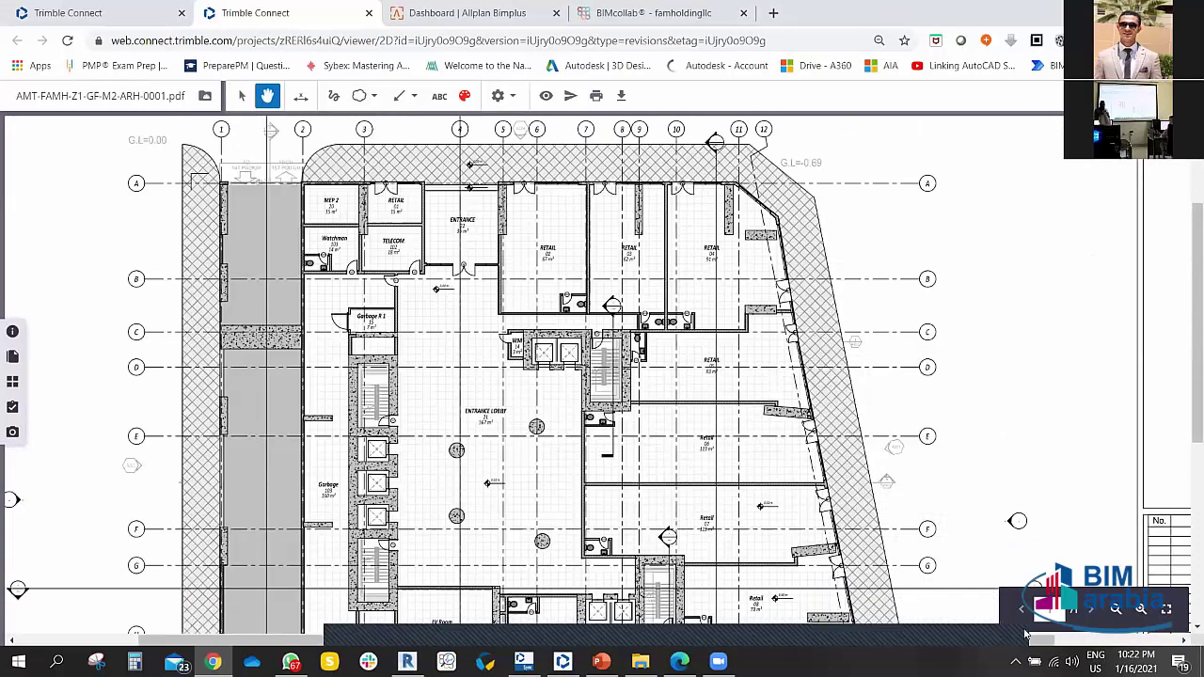
{"action": "left_click_drag", "start_coordinate": [1001, 463], "coordinate": [976, 453]}
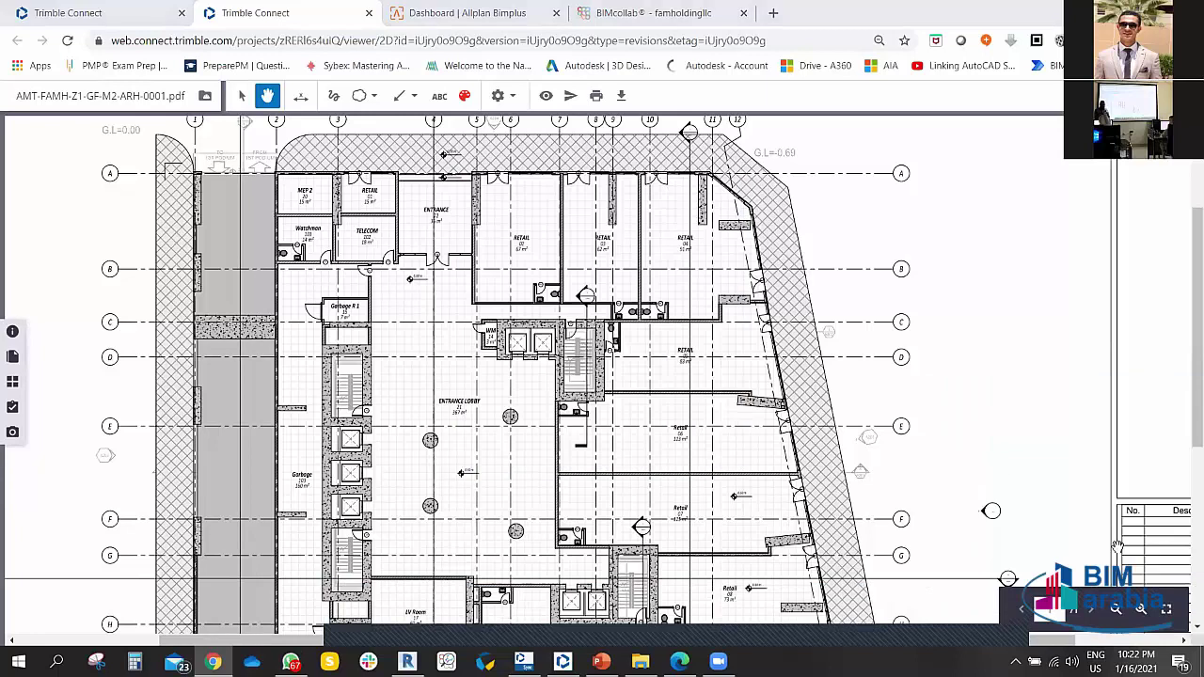
{"action": "left_click_drag", "start_coordinate": [871, 422], "coordinate": [840, 394]}
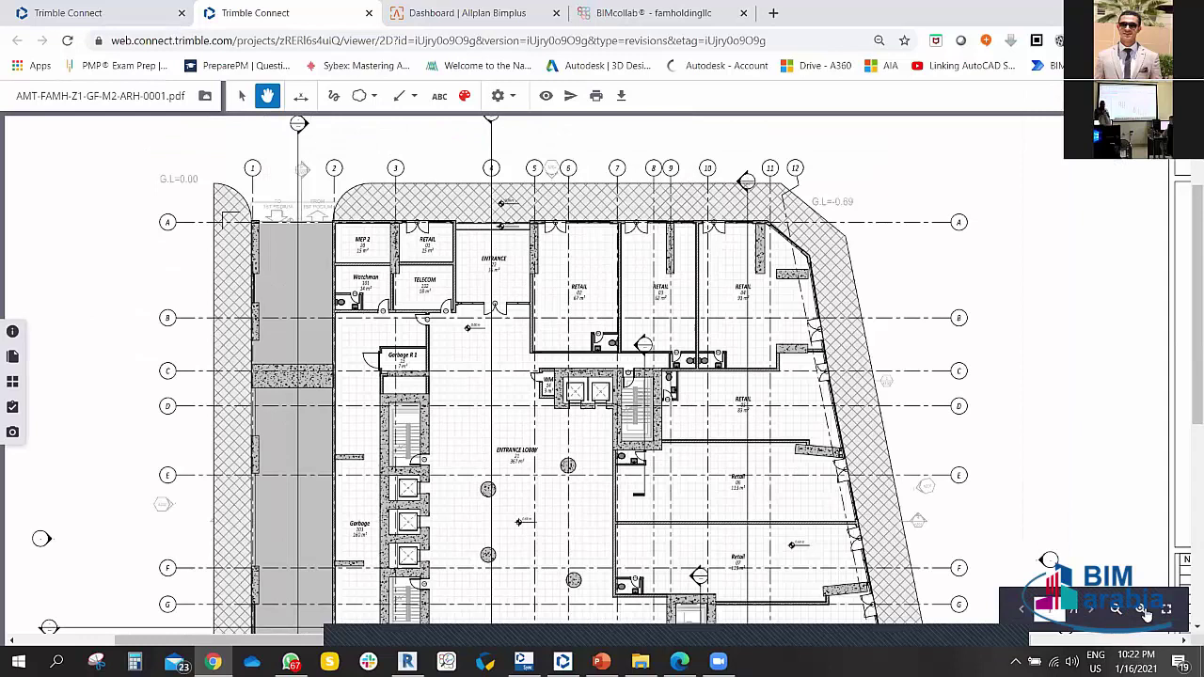
{"action": "left_click", "coordinate": [1140, 608]}
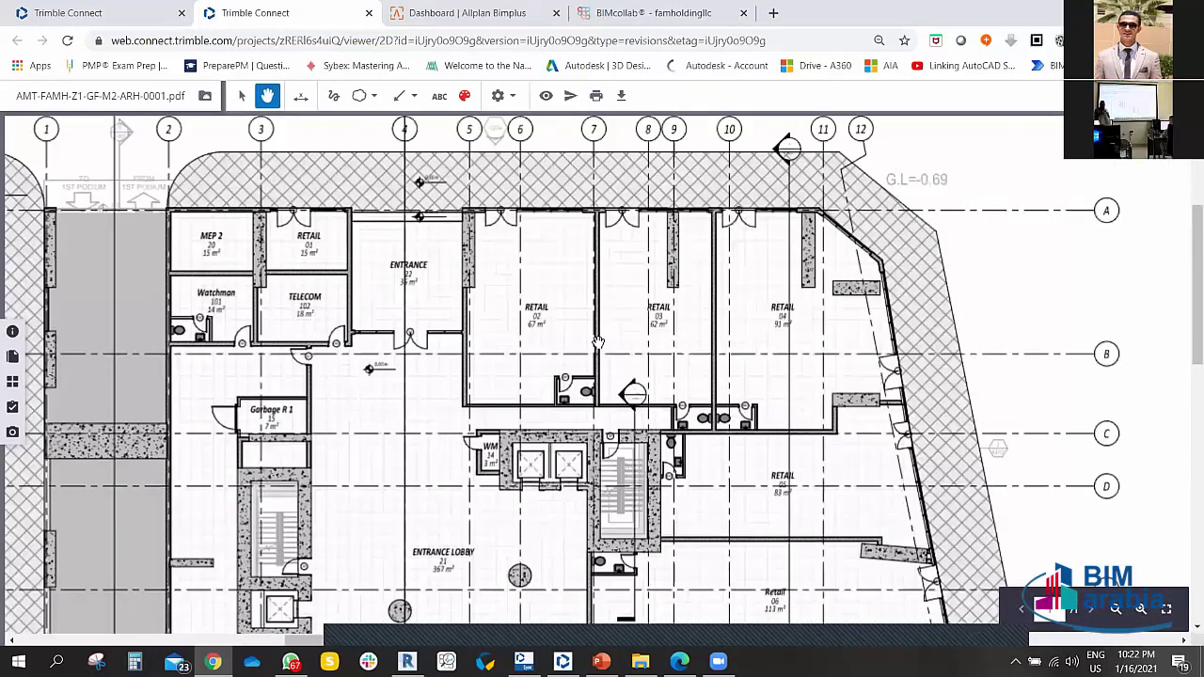
{"action": "left_click_drag", "start_coordinate": [598, 342], "coordinate": [723, 383]}
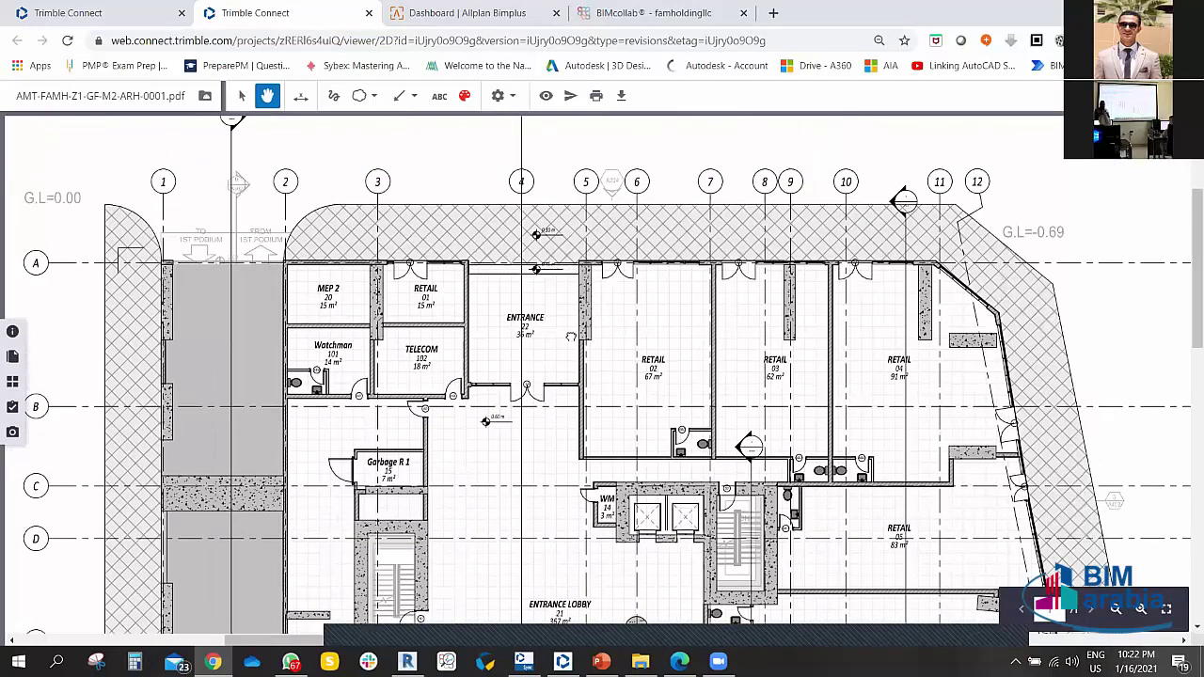
{"action": "left_click_drag", "start_coordinate": [548, 445], "coordinate": [549, 375]}
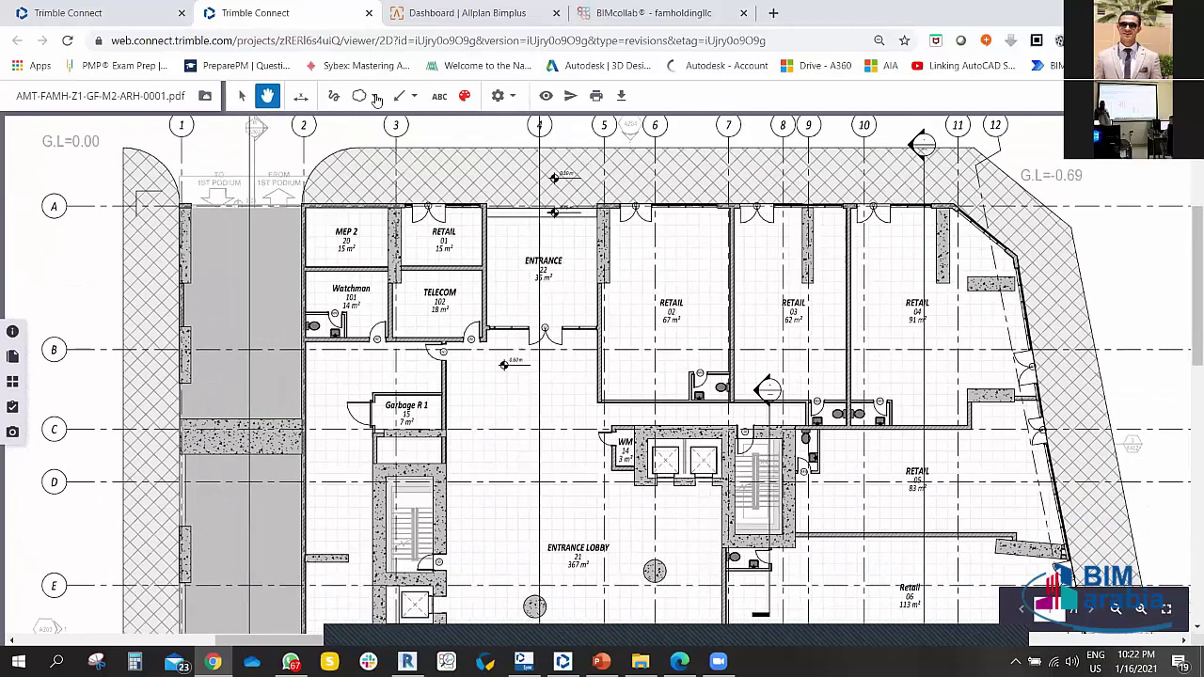
Draw a red revision cloud around the Entrance room with the Cloud markup tool.
{"action": "left_click", "coordinate": [373, 96]}
{"action": "left_click", "coordinate": [390, 126]}
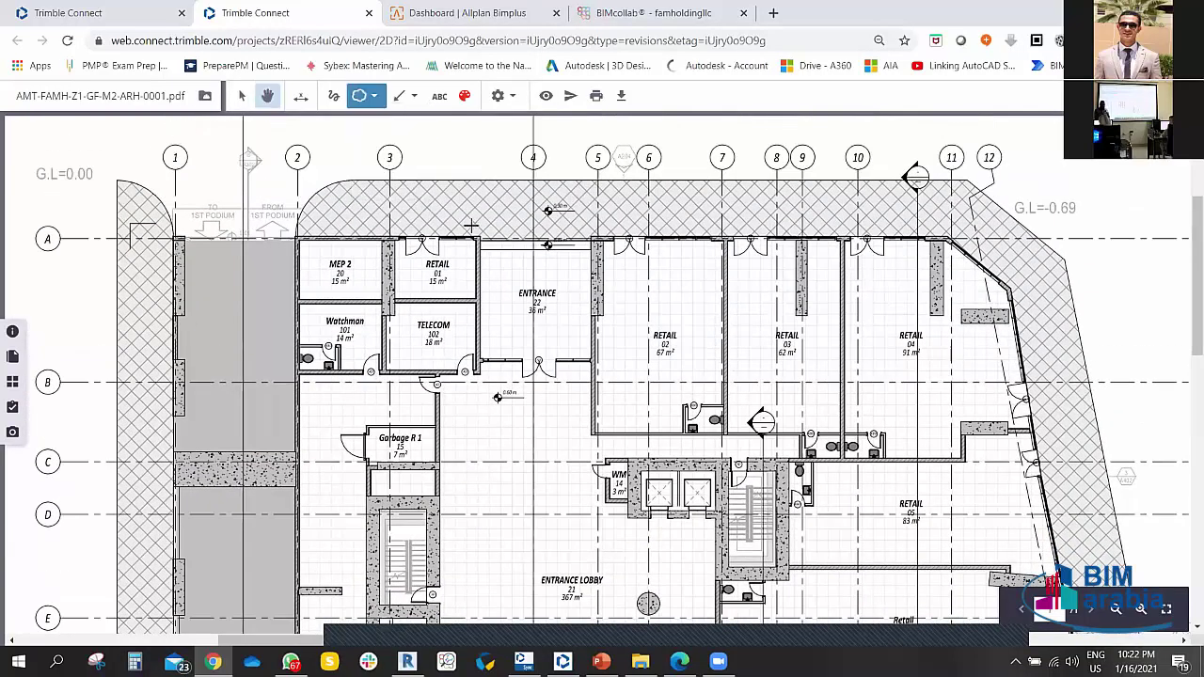
{"action": "mouse_move", "coordinate": [459, 222]}
{"action": "left_mouse_down"}
{"action": "mouse_move", "coordinate": [640, 231]}
{"action": "mouse_move", "coordinate": [622, 374]}
{"action": "mouse_move", "coordinate": [469, 400]}
{"action": "mouse_move", "coordinate": [469, 222]}
{"action": "left_mouse_up"}
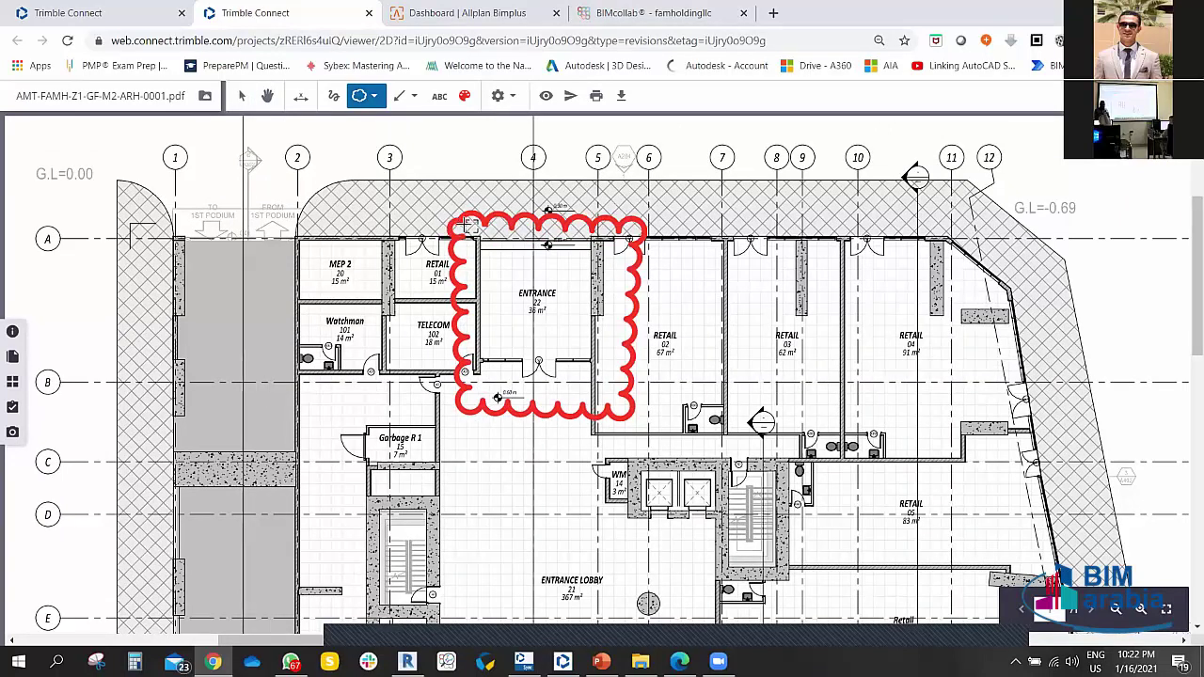
{"action": "left_click", "coordinate": [468, 223]}
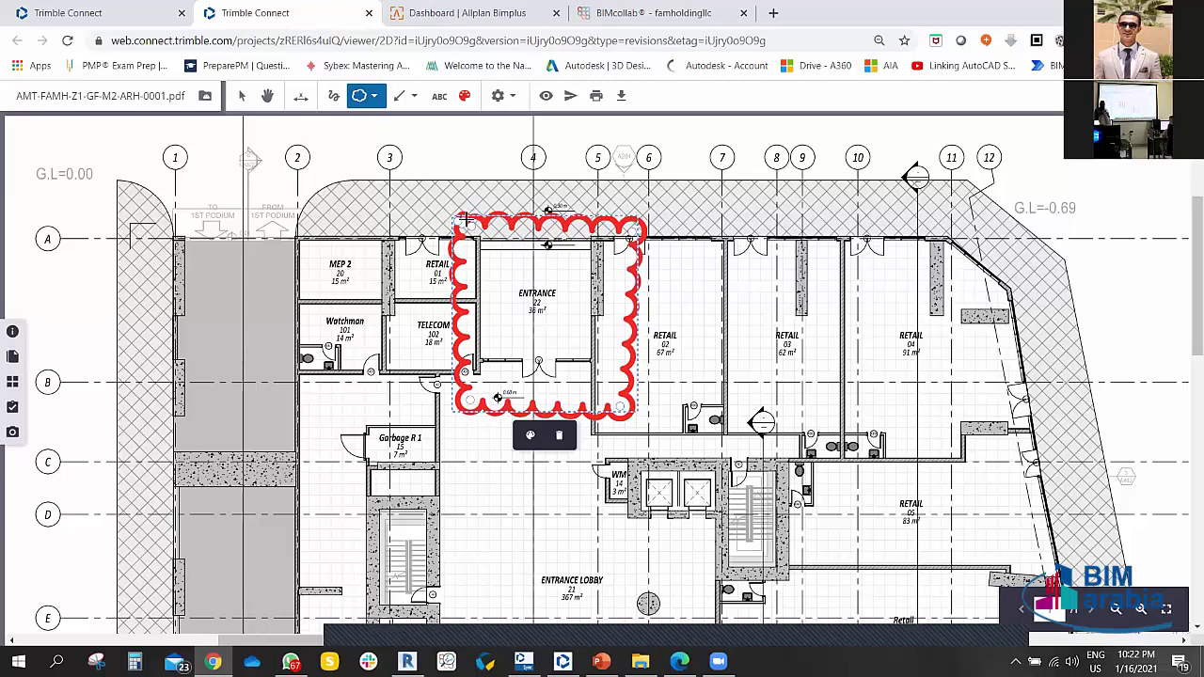
{"action": "left_click", "coordinate": [413, 99]}
{"action": "left_click", "coordinate": [373, 96]}
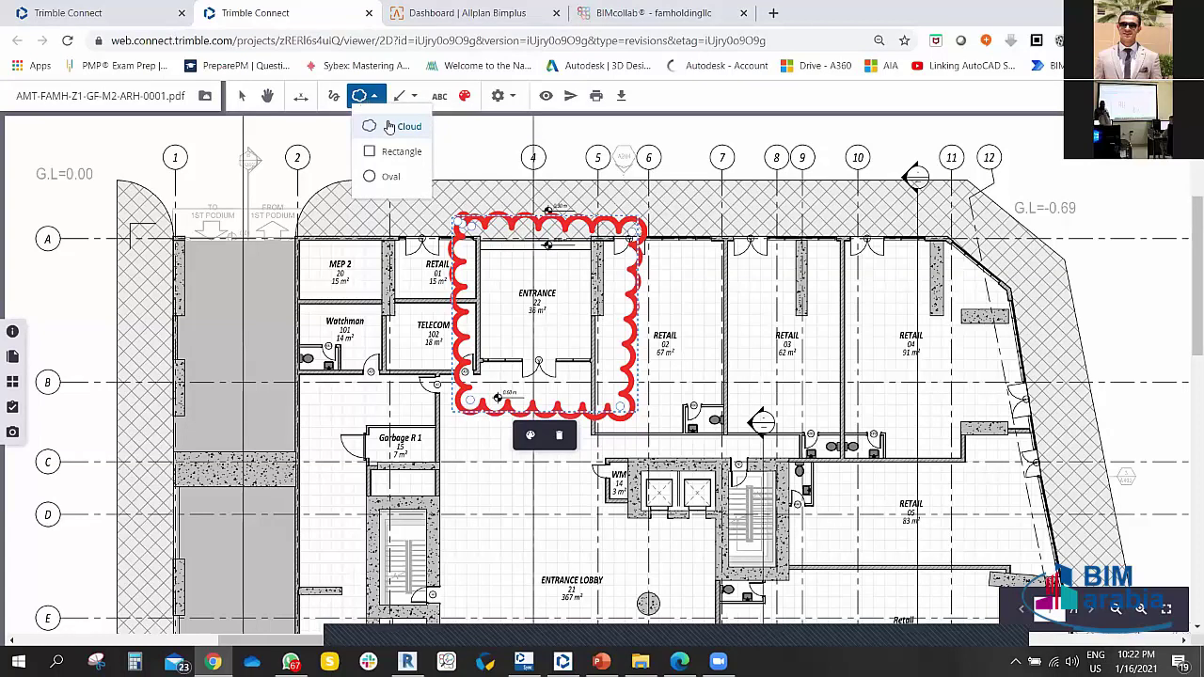
{"action": "left_click", "coordinate": [440, 98]}
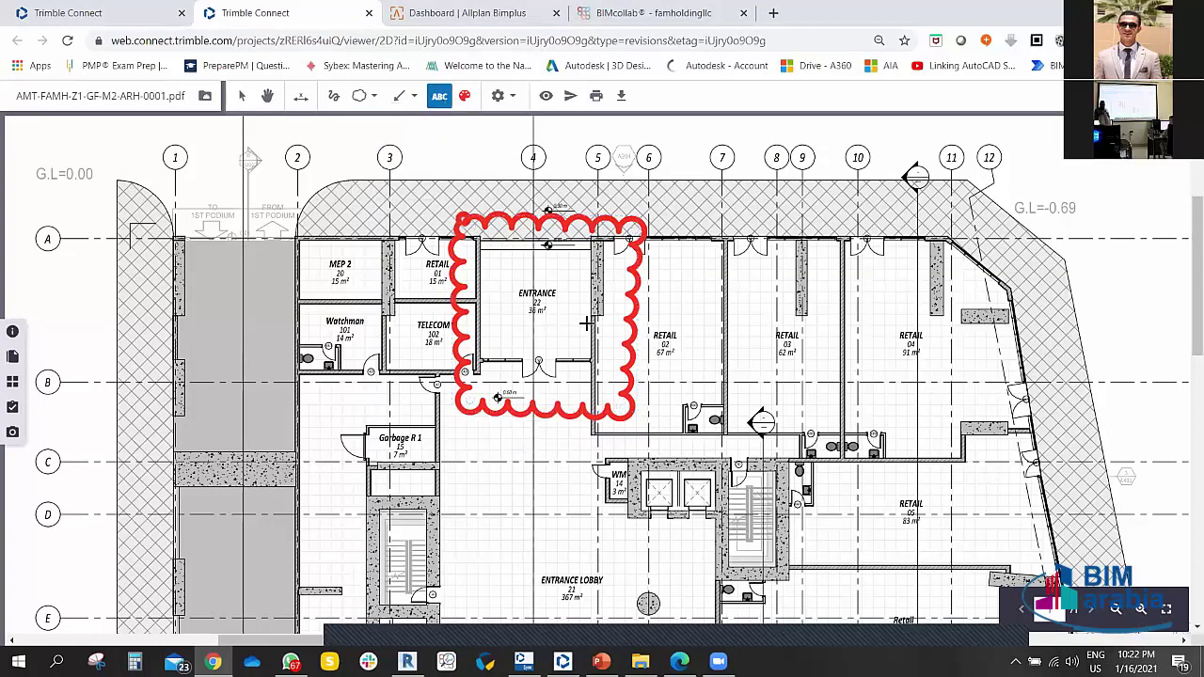
Add the text note 'Please change the entrance Width' beside the cloud, resized and moved near grid B.
{"action": "left_click", "coordinate": [652, 325]}
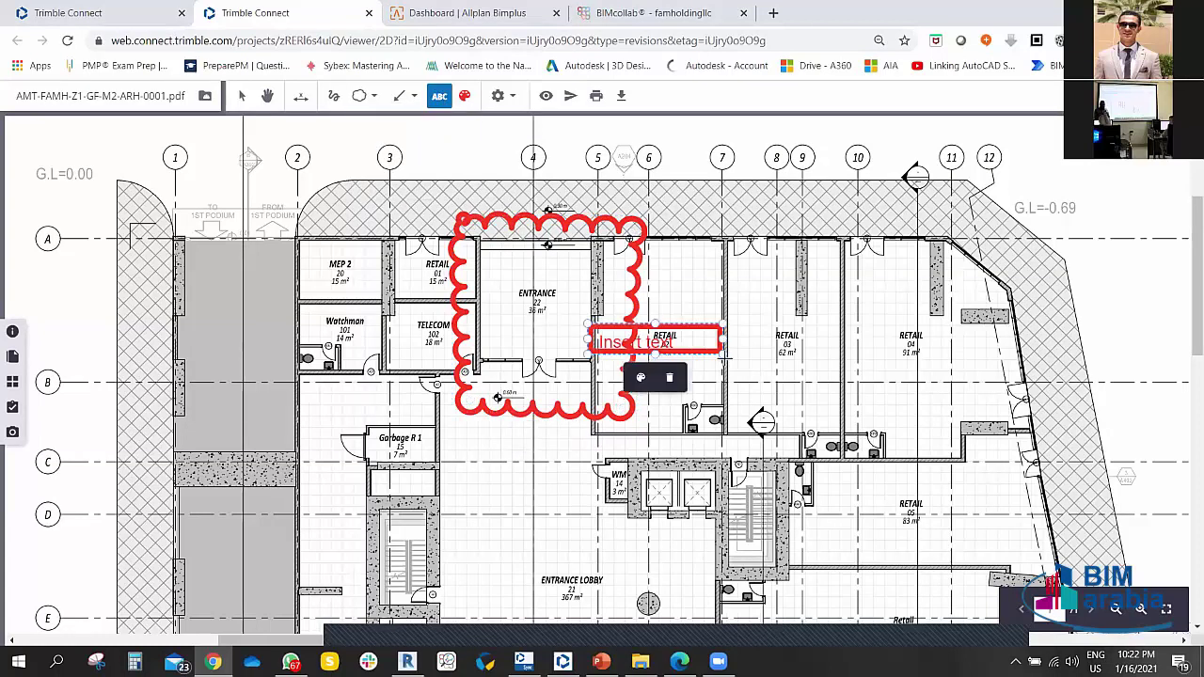
{"action": "left_click", "coordinate": [680, 343]}
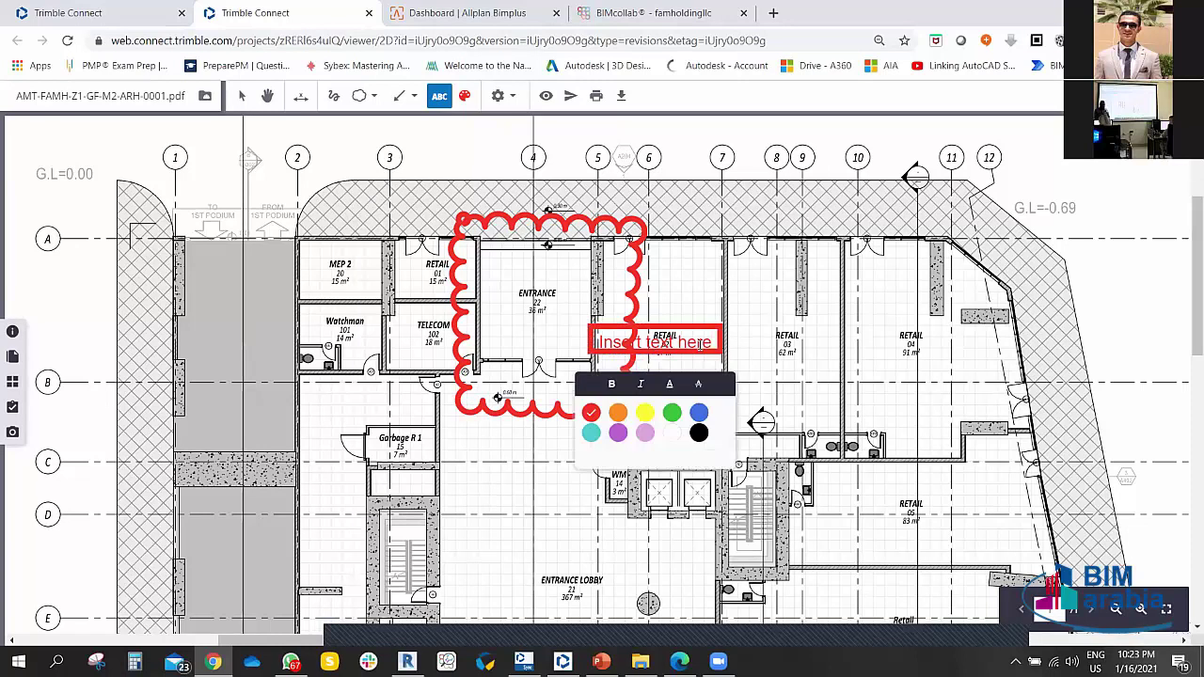
{"action": "left_click_drag", "start_coordinate": [698, 341], "coordinate": [540, 331]}
{"action": "type", "text": "P"}
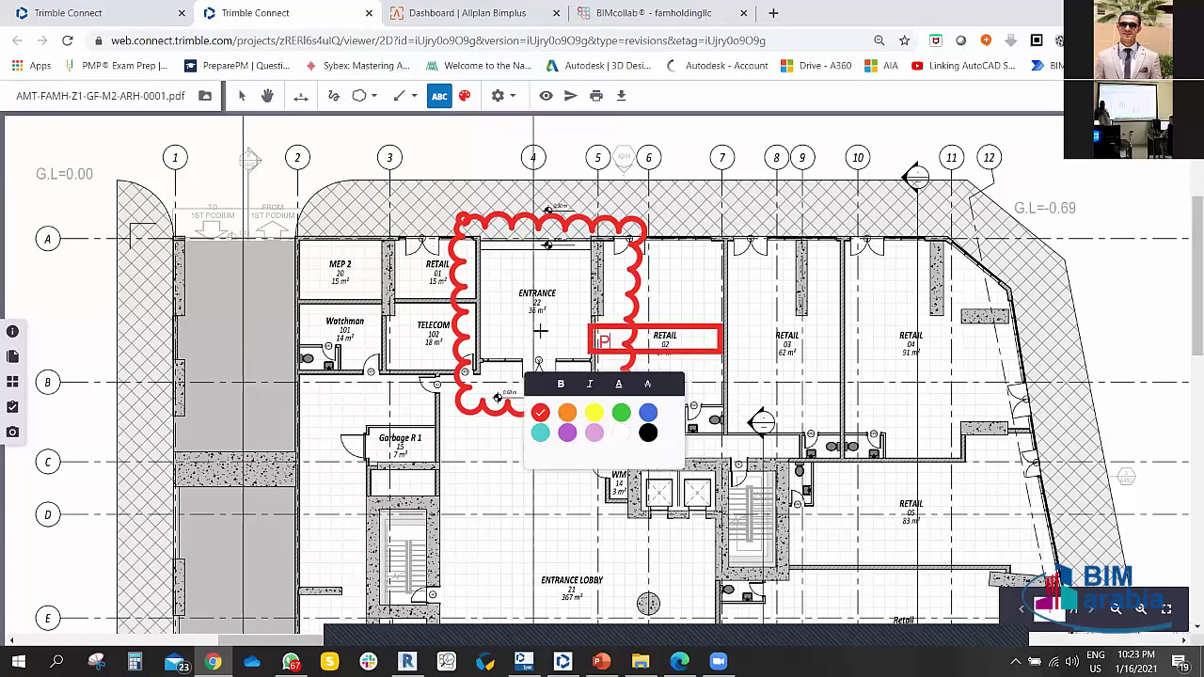
{"action": "type", "text": "lease"}
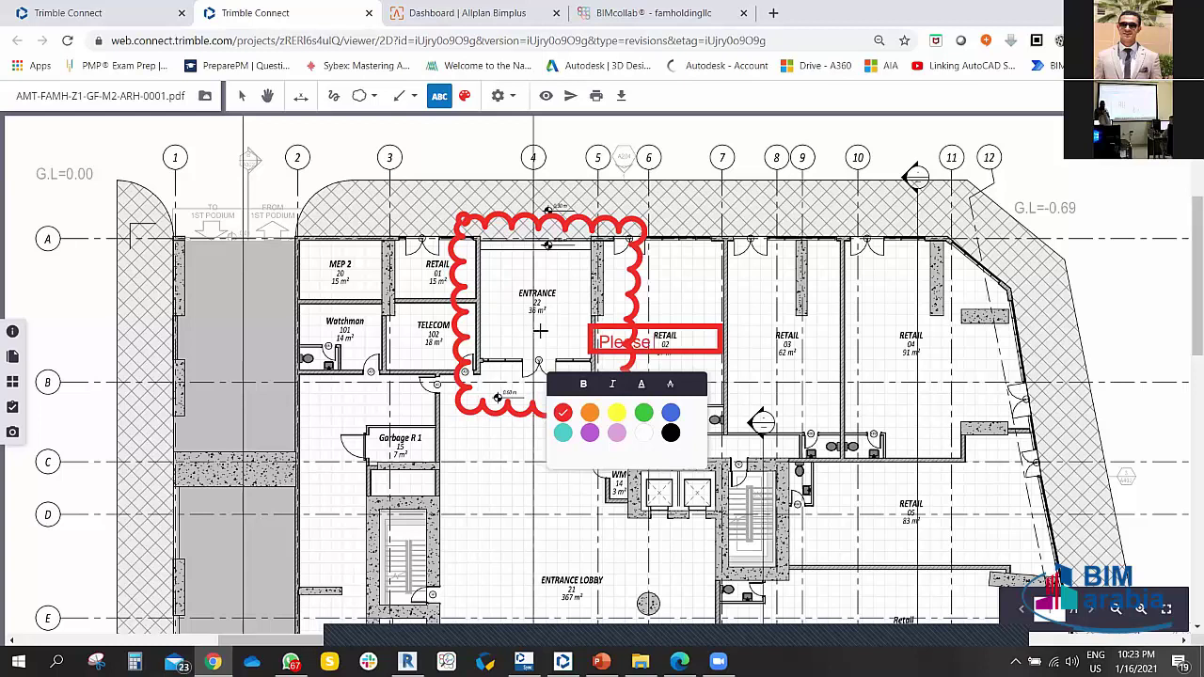
{"action": "type", "text": " change the"}
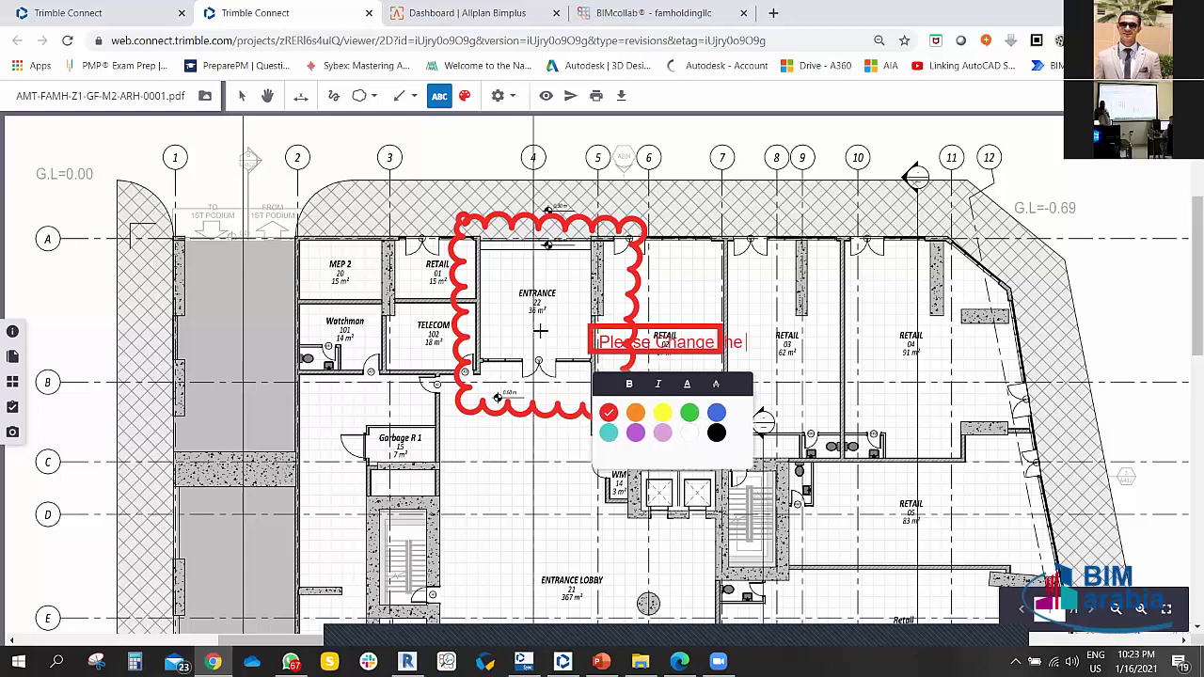
{"action": "type", "text": " entrance"}
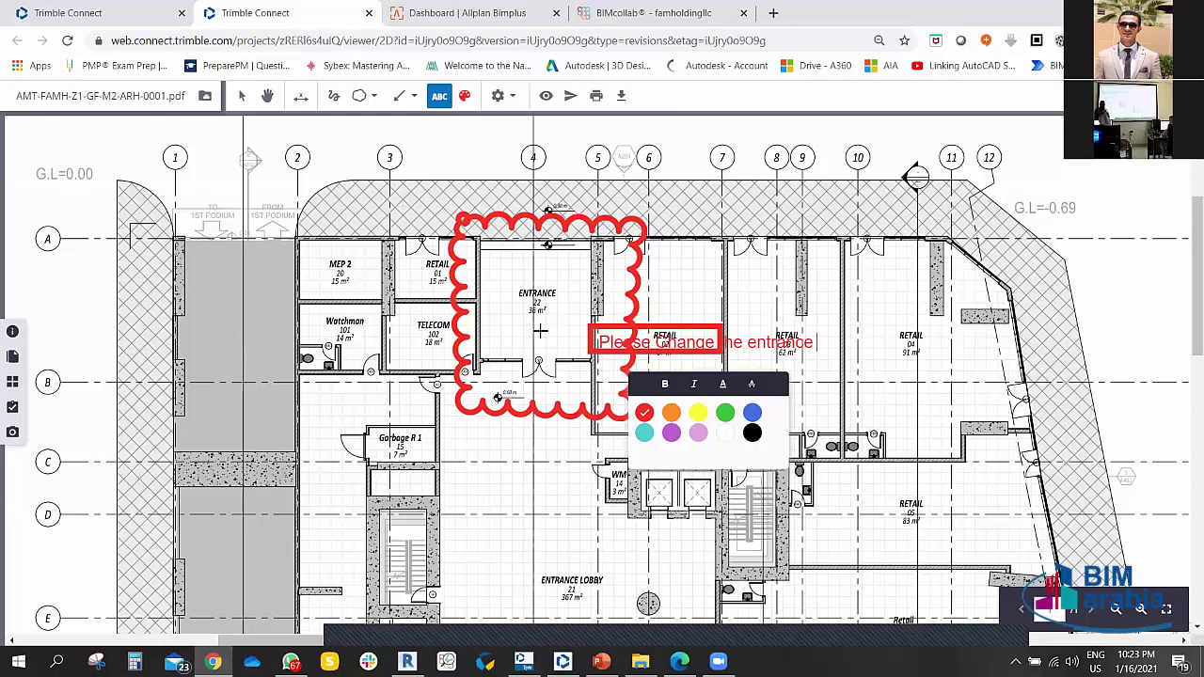
{"action": "type", "text": " Width"}
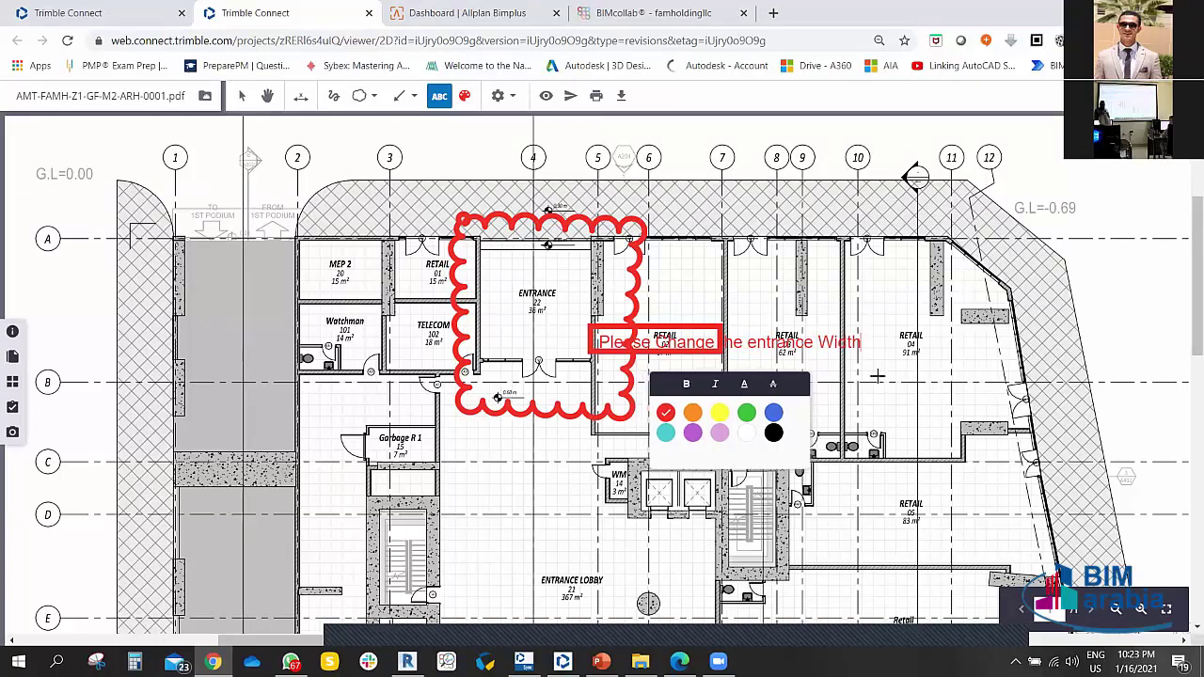
{"action": "left_click", "coordinate": [871, 358]}
{"action": "left_click_drag", "start_coordinate": [753, 343], "coordinate": [816, 369]}
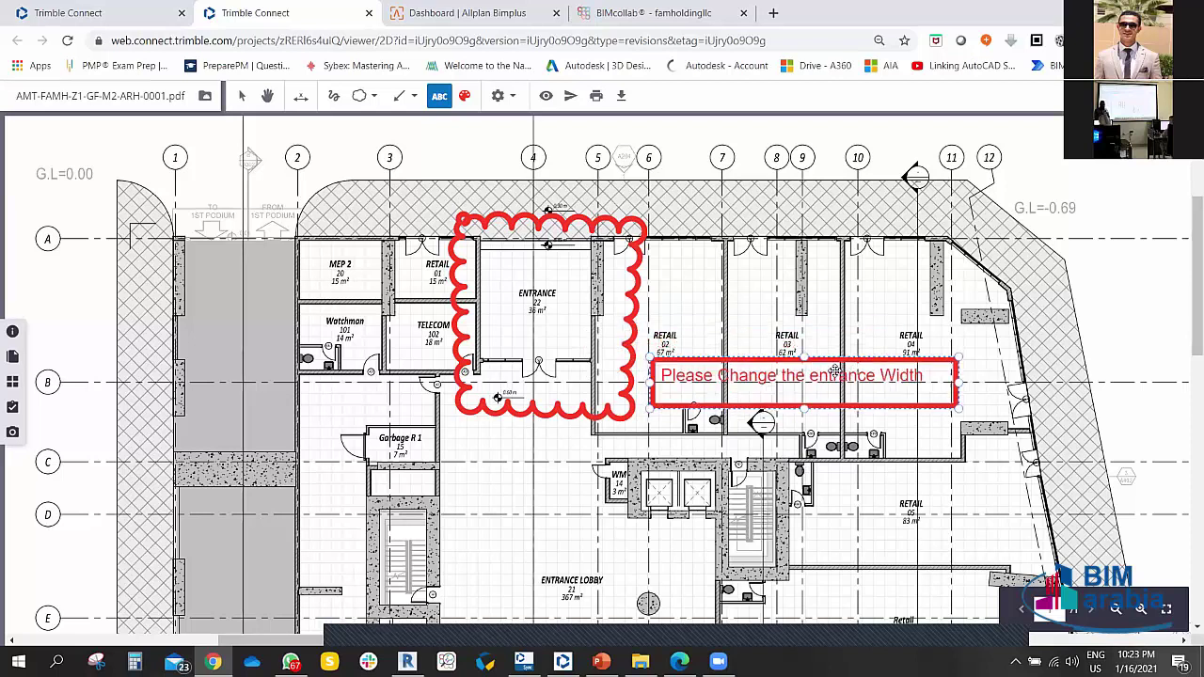
{"action": "left_click", "coordinate": [726, 344]}
{"action": "scroll", "coordinate": [646, 292], "scroll_direction": "down", "scroll_amount": 2}
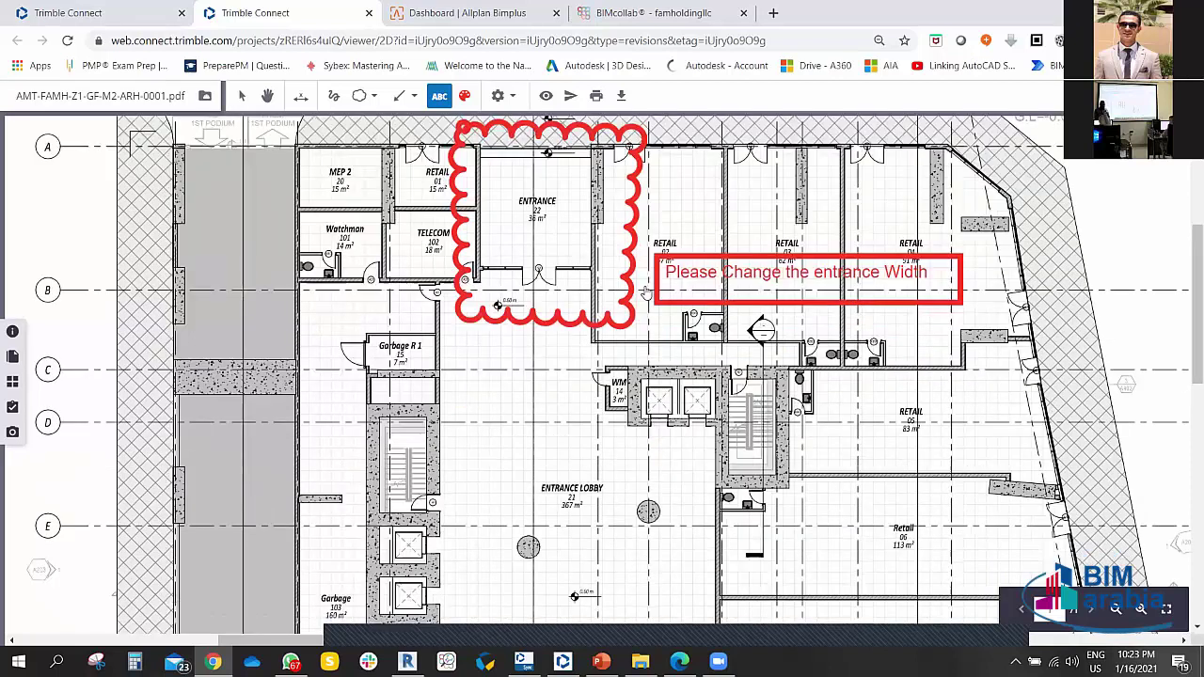
{"action": "scroll", "coordinate": [646, 294], "scroll_direction": "down", "scroll_amount": 1}
{"action": "scroll", "coordinate": [646, 294], "scroll_direction": "down", "scroll_amount": 1}
{"action": "scroll", "coordinate": [625, 385], "scroll_direction": "up", "scroll_amount": 3}
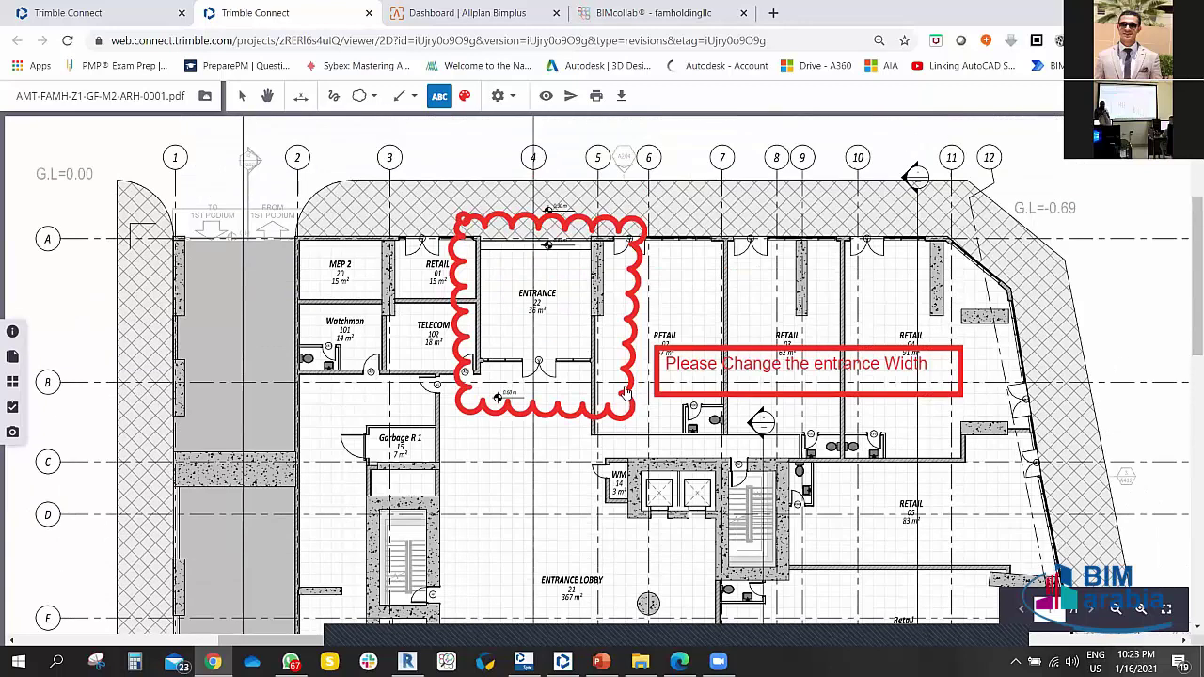
{"action": "scroll", "coordinate": [625, 386], "scroll_direction": "down", "scroll_amount": 1}
{"action": "scroll", "coordinate": [686, 336], "scroll_direction": "up", "scroll_amount": 1}
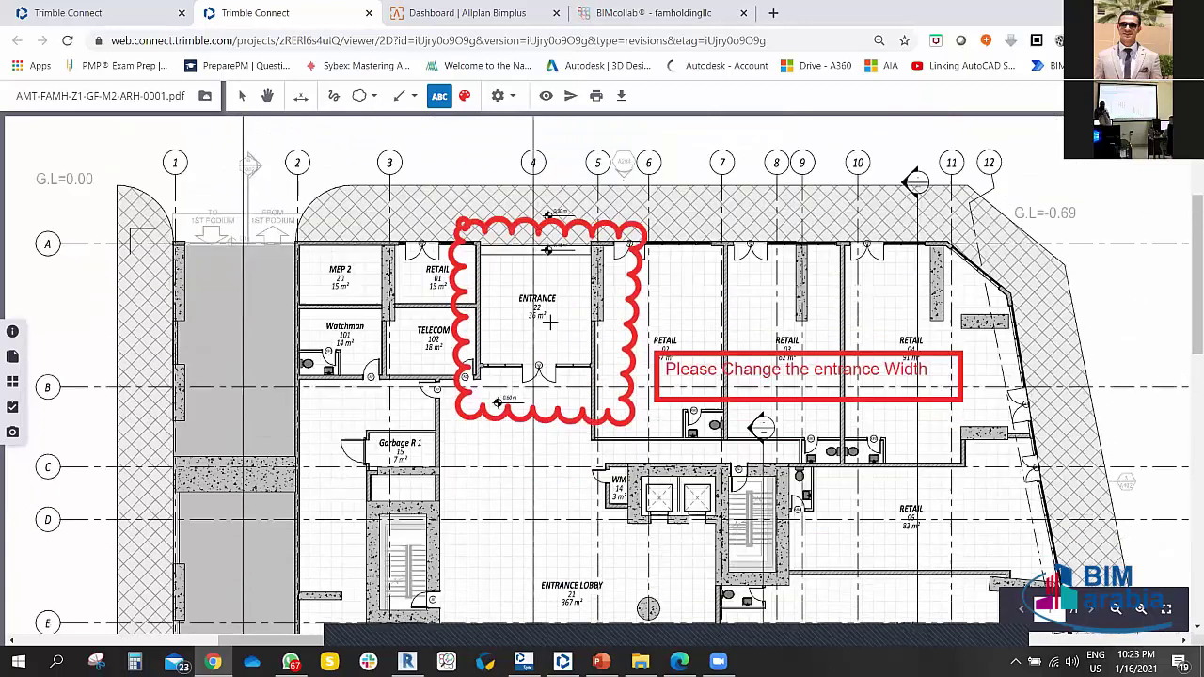
{"action": "scroll", "coordinate": [862, 458], "scroll_direction": "down", "scroll_amount": 1}
{"action": "scroll", "coordinate": [769, 431], "scroll_direction": "up", "scroll_amount": 1}
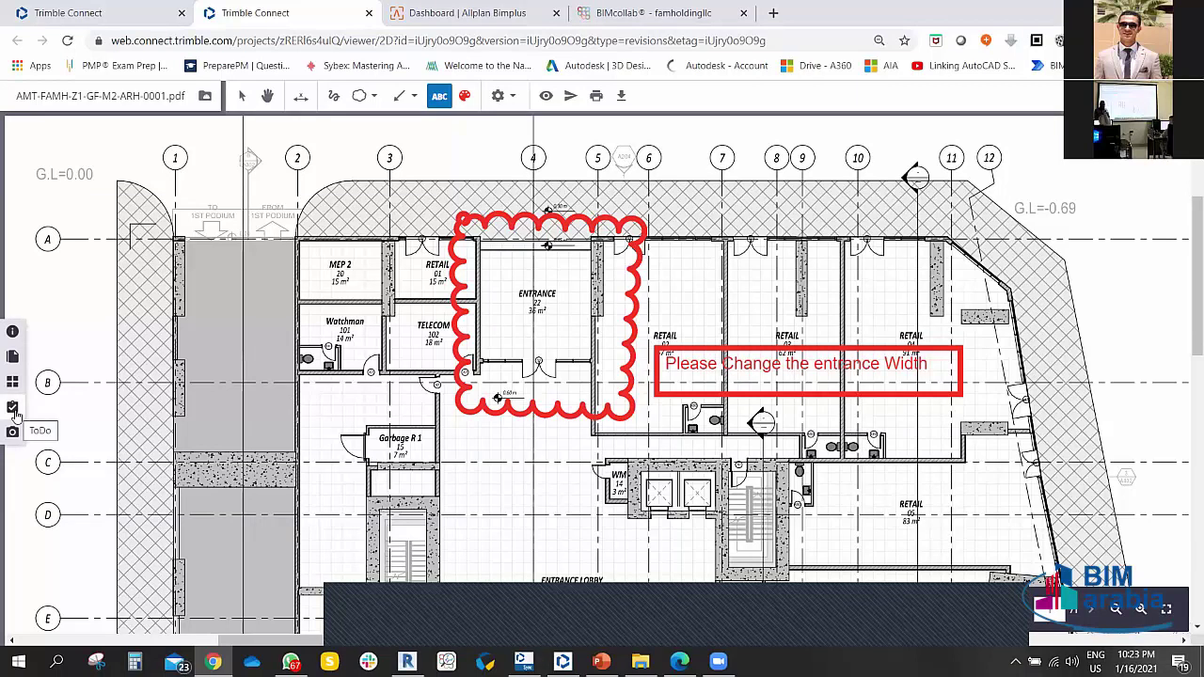
Start a new ToDo titled 'Entrance Issue' with description 'Please change The entrance width'.
{"action": "left_click", "coordinate": [12, 408]}
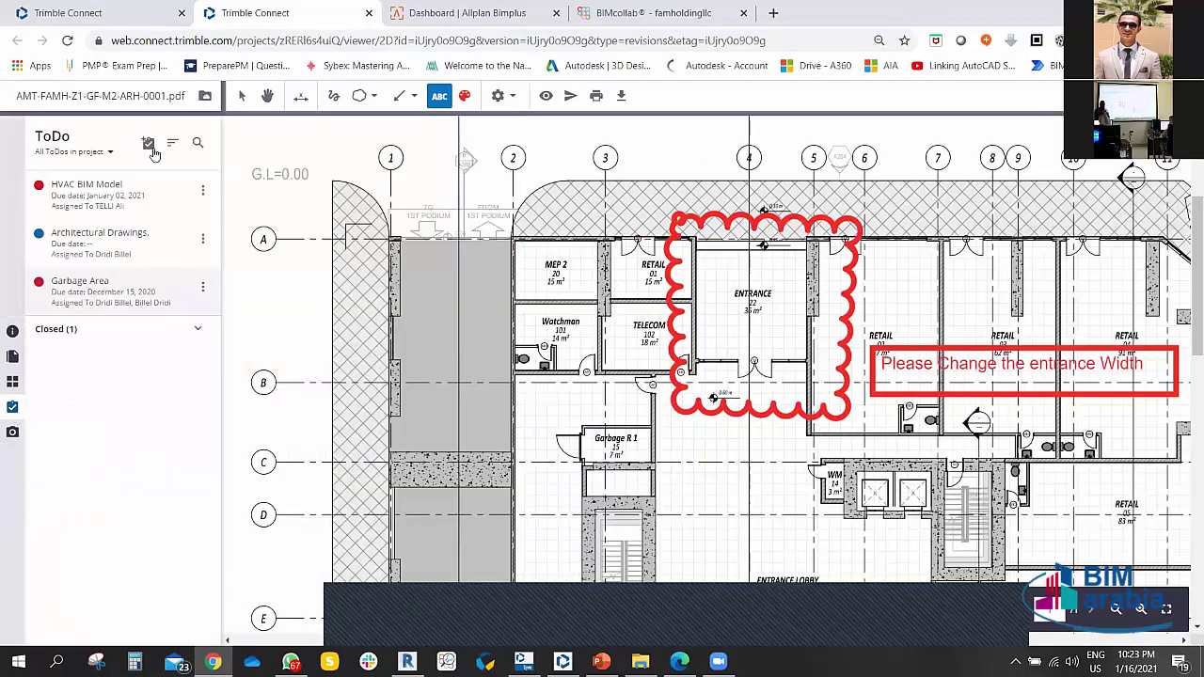
{"action": "left_click", "coordinate": [149, 144]}
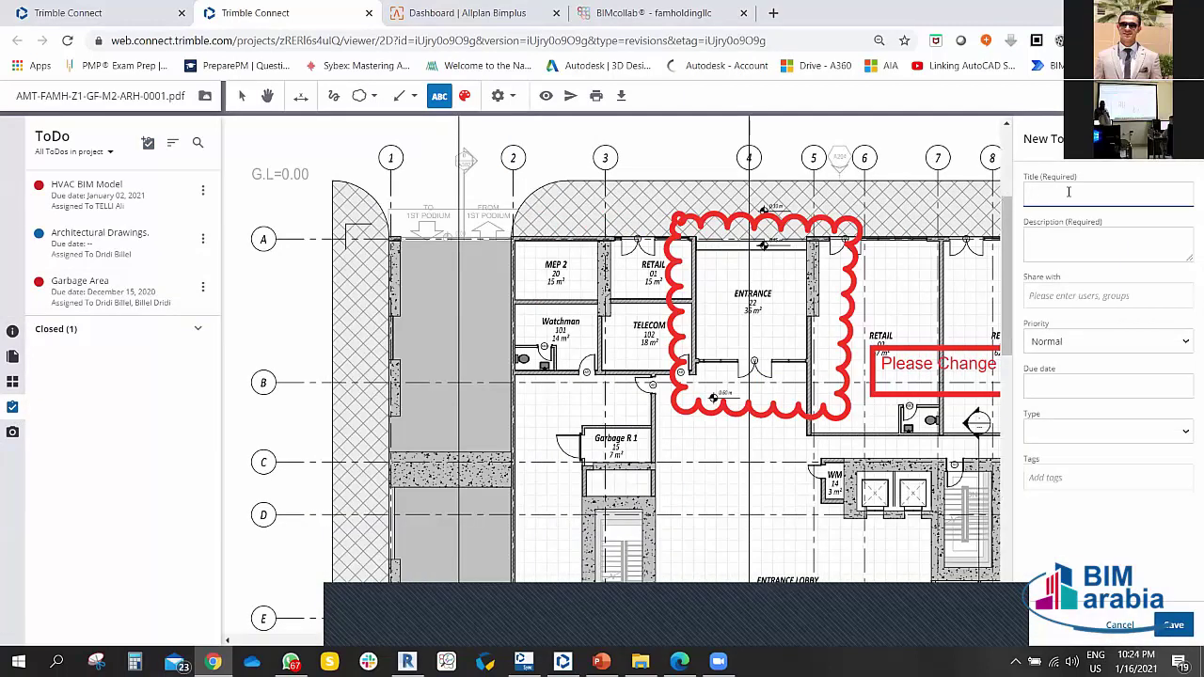
{"action": "type", "text": "Entrance"}
{"action": "type", "text": " Issue"}
{"action": "left_click", "coordinate": [1043, 243]}
{"action": "type", "text": "Pl"}
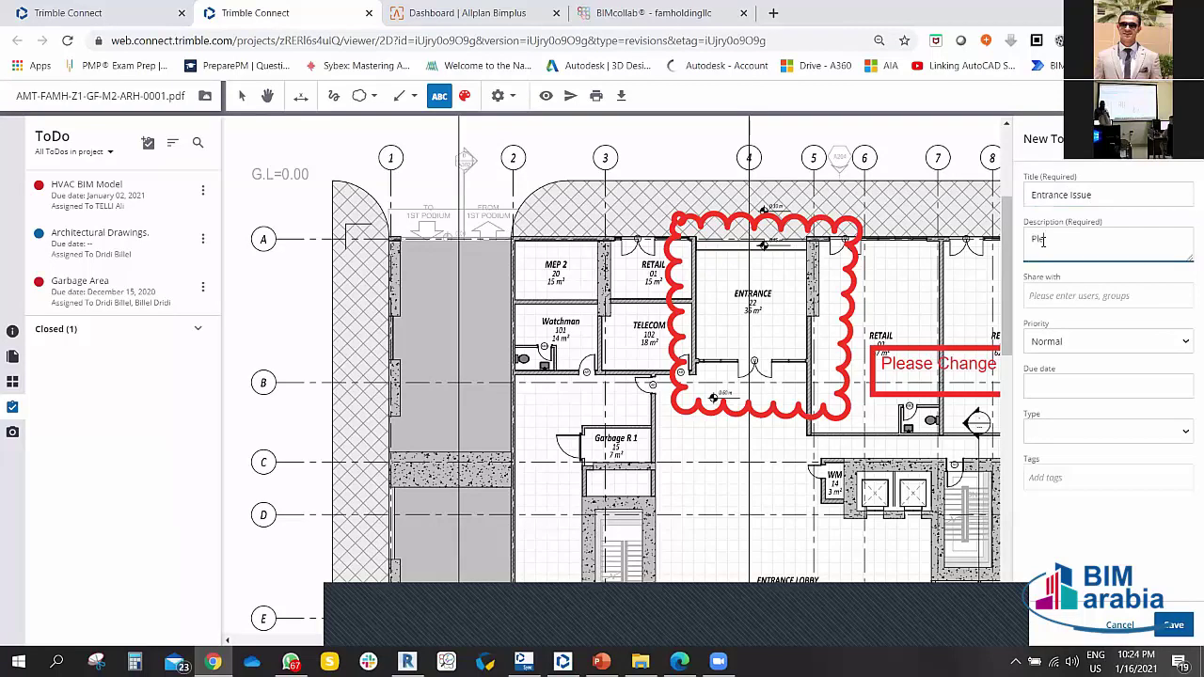
{"action": "type", "text": "ase change"}
{"action": "type", "text": " The entrance wid"}
{"action": "type", "text": "th"}
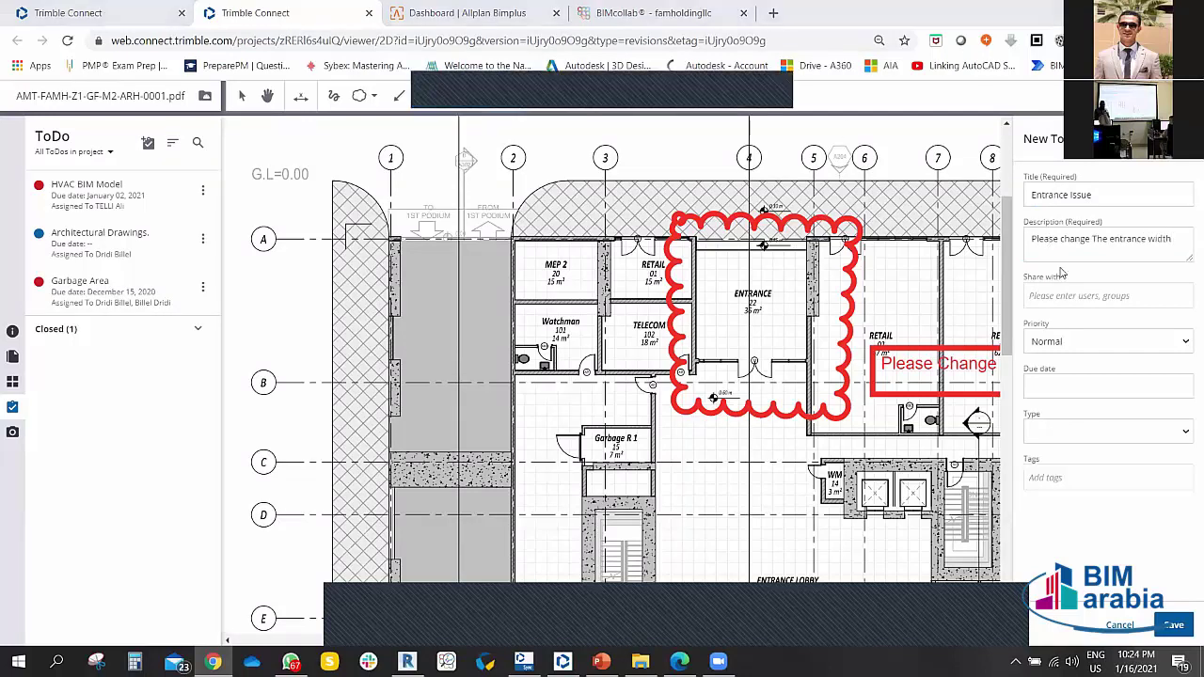
Keep the ToDo at Normal priority with no due date or type, and tag it ARCH.
{"action": "left_click", "coordinate": [1061, 293]}
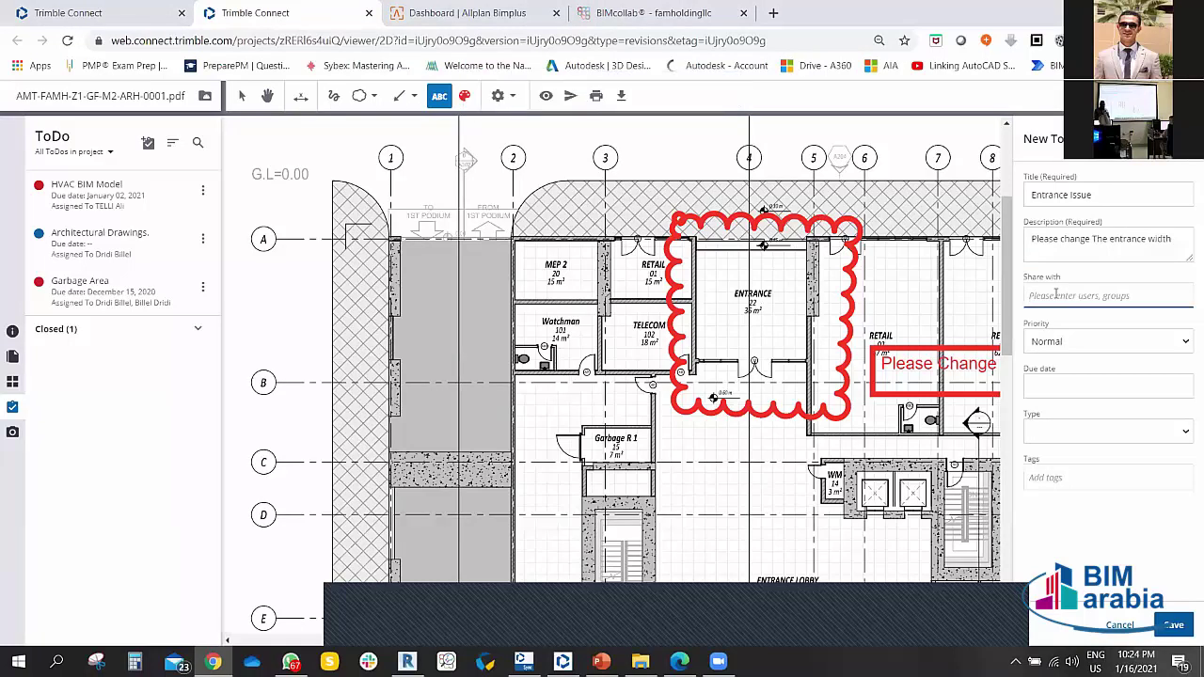
{"action": "left_click", "coordinate": [1055, 344]}
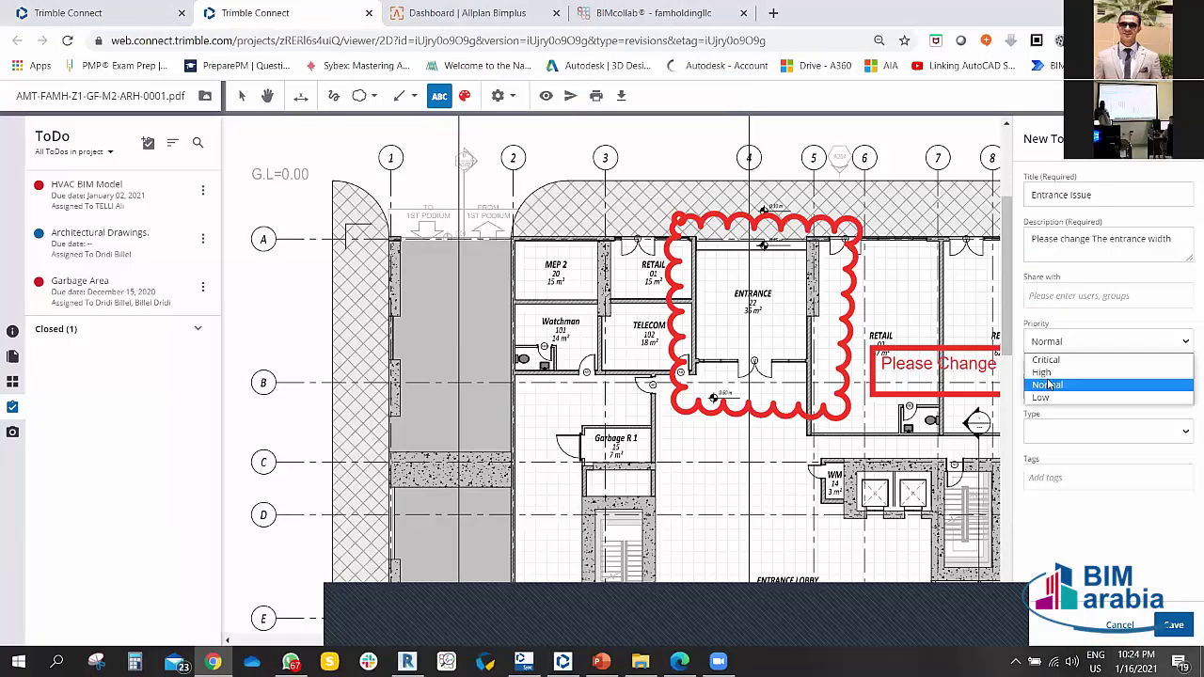
{"action": "left_click", "coordinate": [1077, 387]}
{"action": "left_click", "coordinate": [1080, 383]}
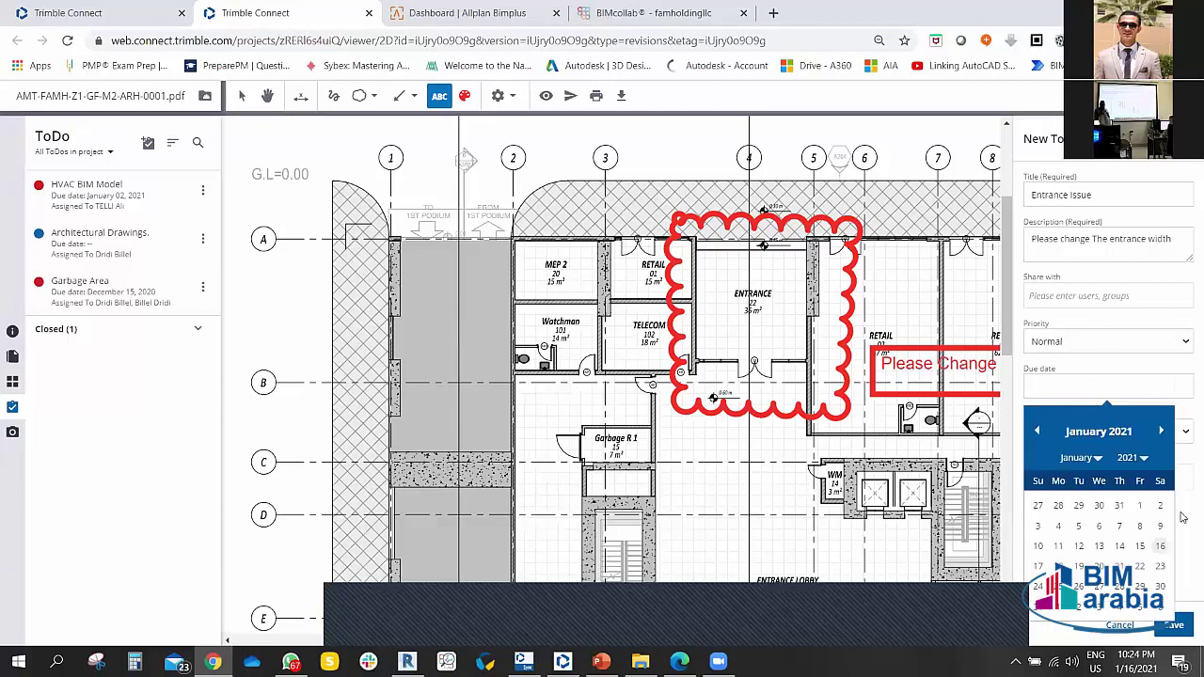
{"action": "left_click", "coordinate": [1183, 517]}
{"action": "left_click", "coordinate": [1053, 438]}
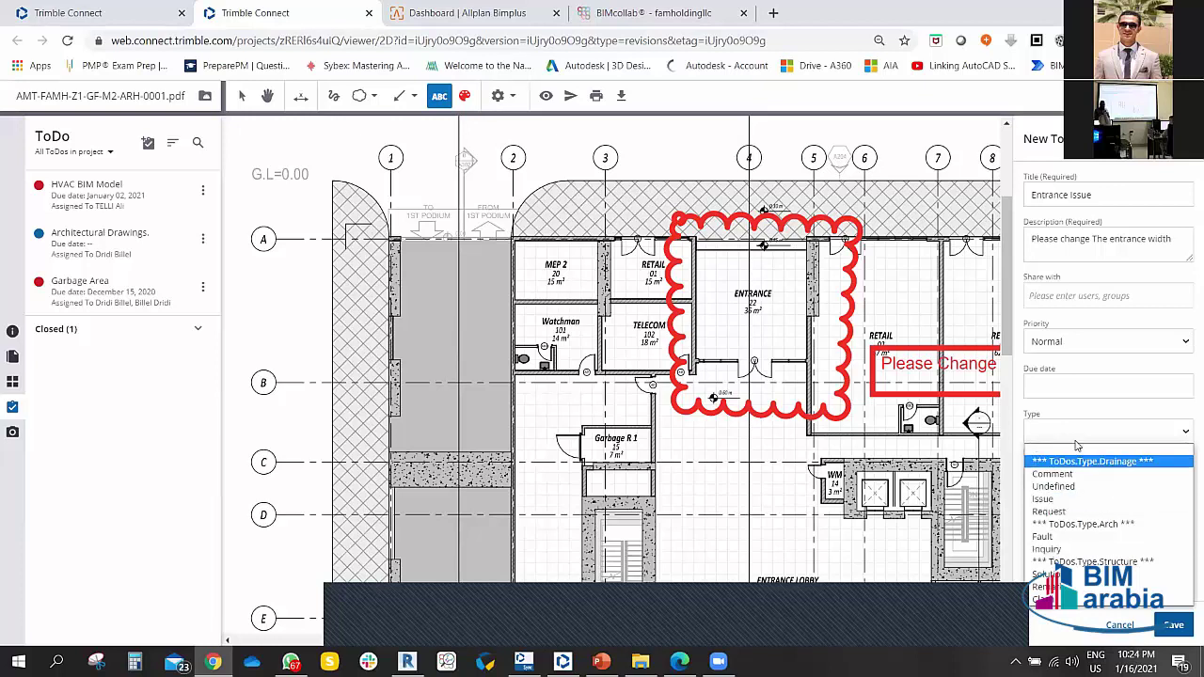
{"action": "left_click", "coordinate": [1079, 432]}
{"action": "left_click", "coordinate": [1058, 476]}
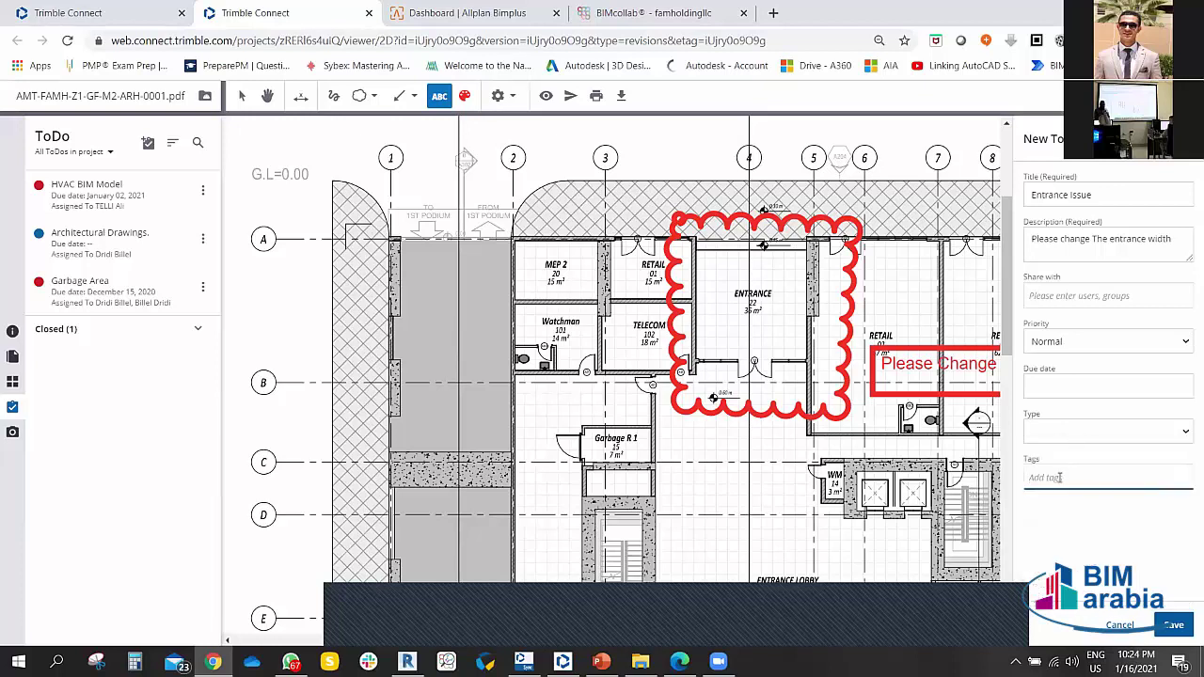
{"action": "type", "text": "ARCH"}
{"action": "left_click", "coordinate": [1057, 524]}
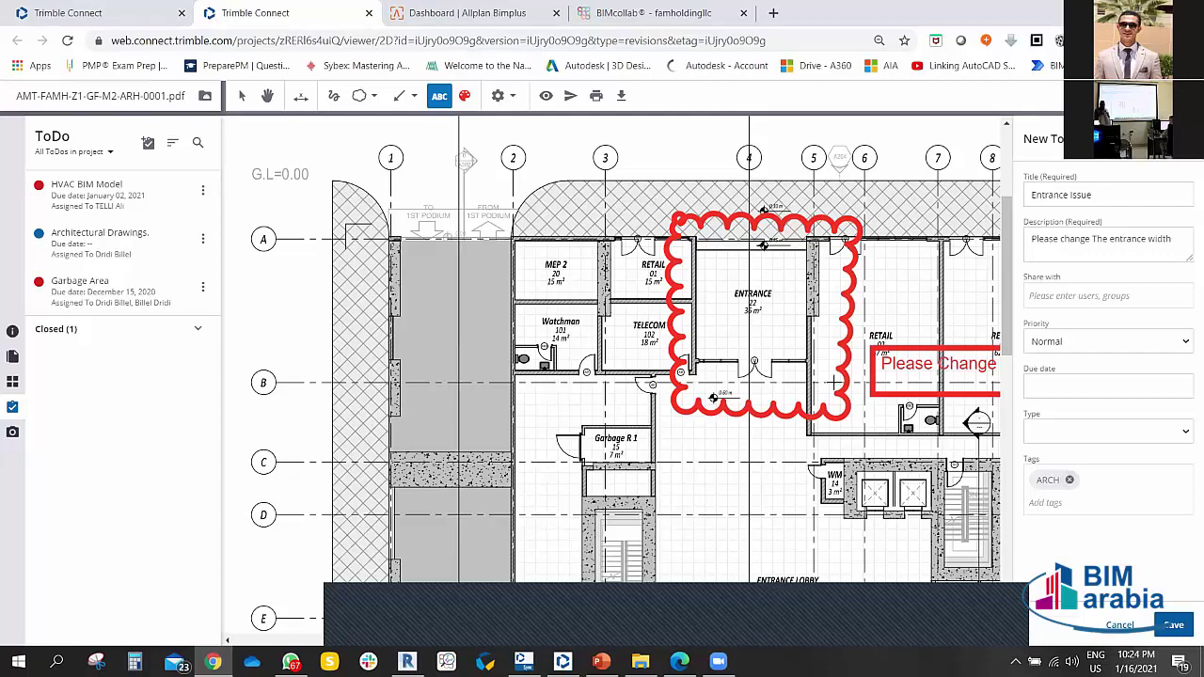
Check the drawing file in the explorer, then return to the viewer and save the ToDo.
{"action": "left_click", "coordinate": [206, 97]}
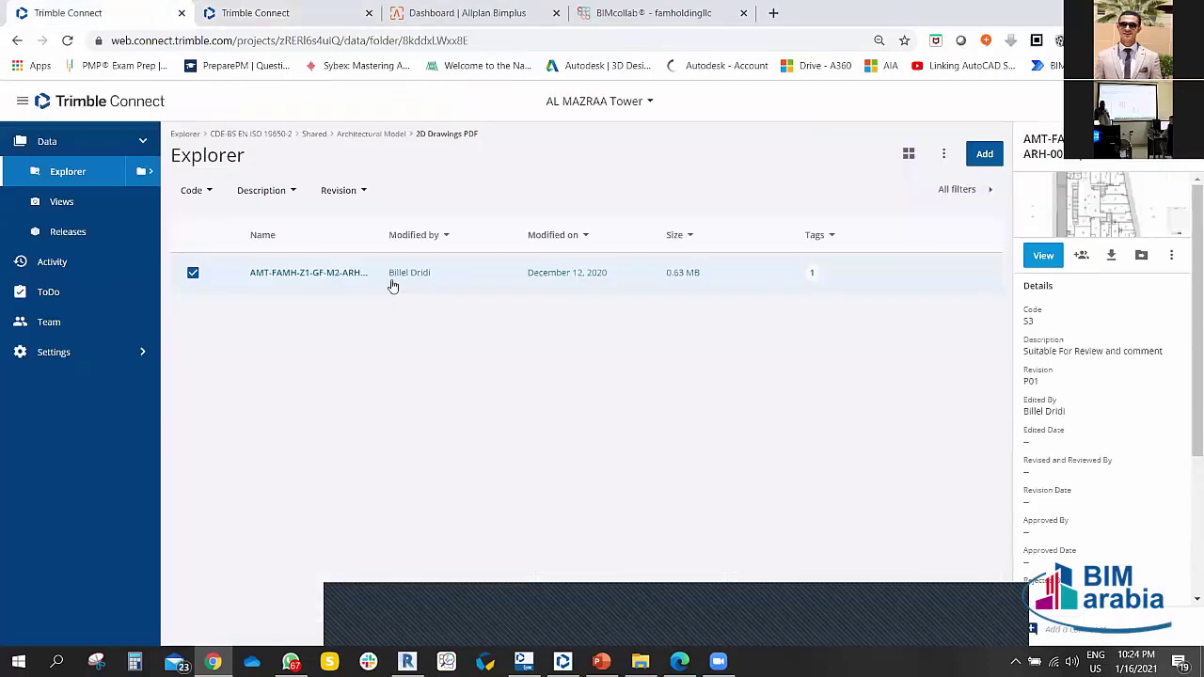
{"action": "left_click", "coordinate": [193, 273]}
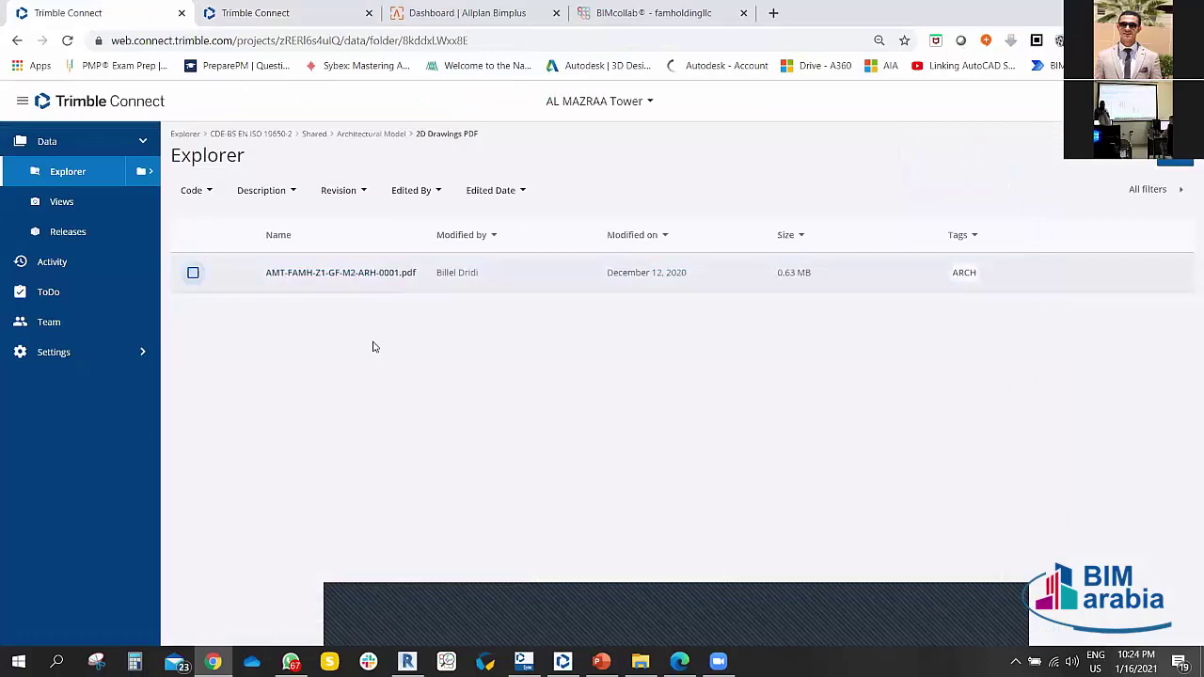
{"action": "left_click", "coordinate": [193, 273]}
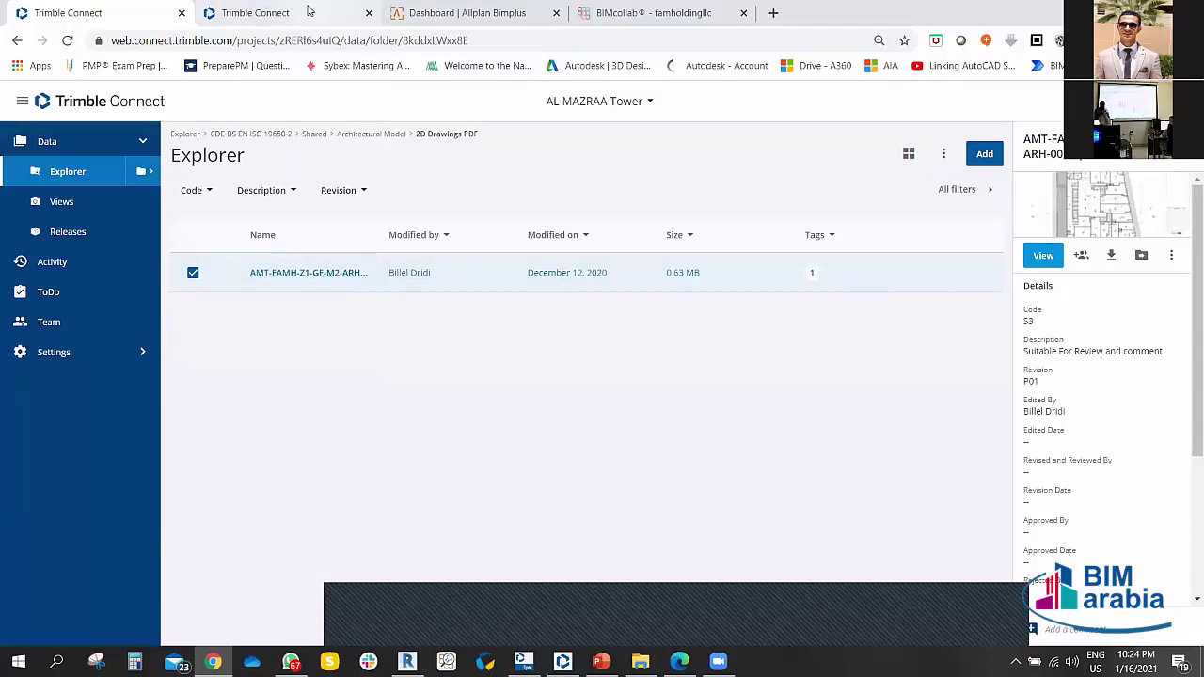
{"action": "key", "text": "ctrl+Tab"}
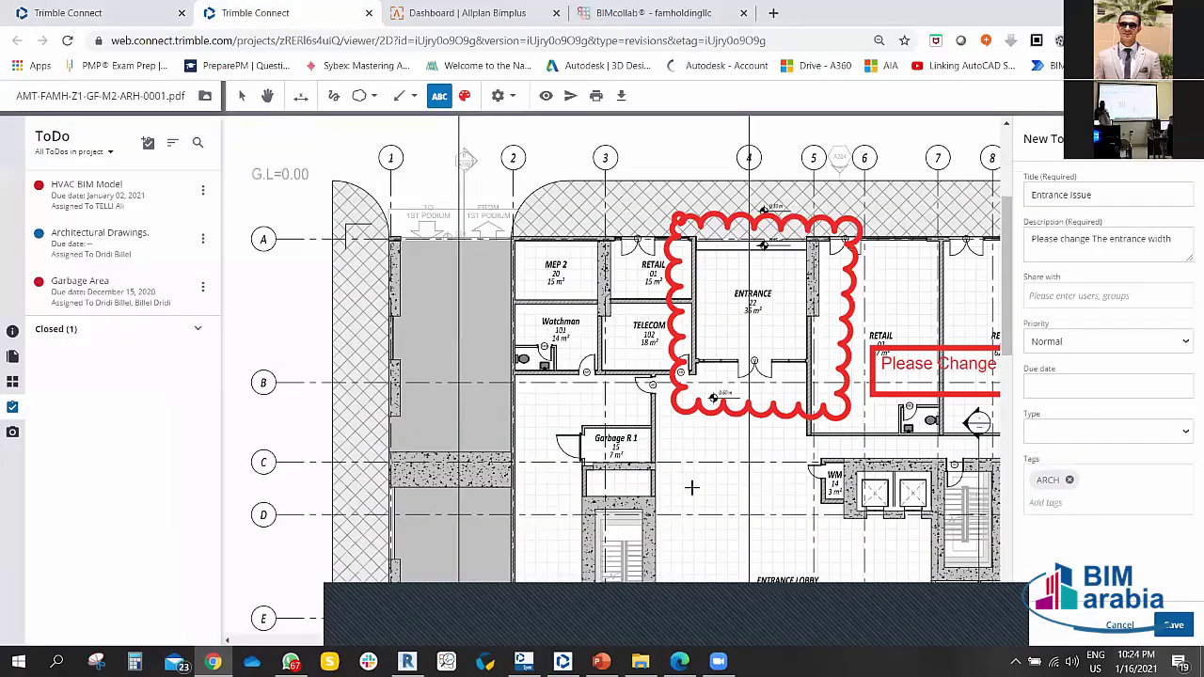
{"action": "left_click", "coordinate": [1171, 625]}
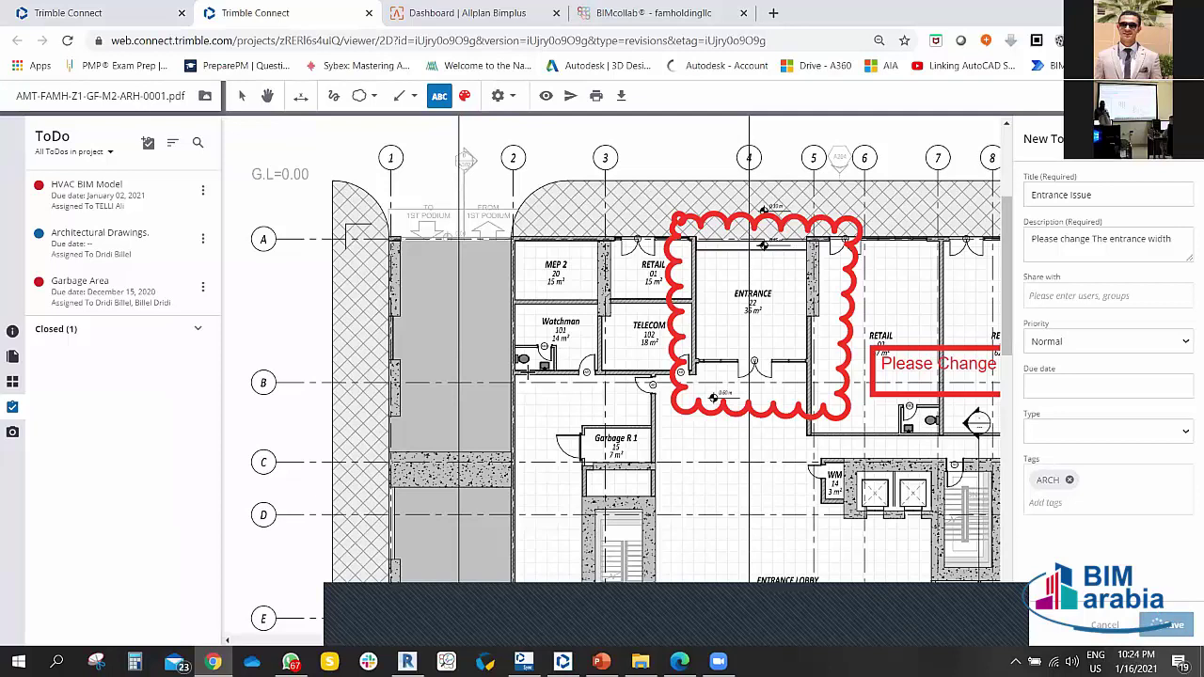
Close the viewer, select the Entrance Issue ToDo, and open its markup on the drawing.
{"action": "left_click", "coordinate": [368, 13]}
{"action": "left_click", "coordinate": [40, 297]}
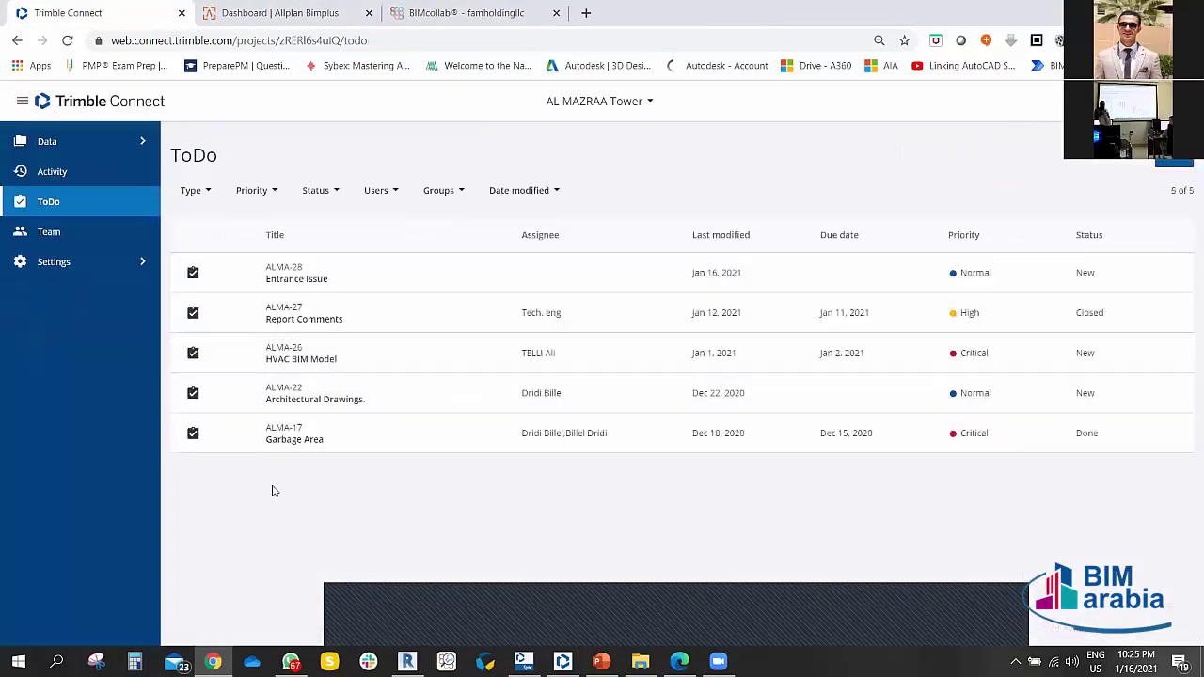
{"action": "left_click_drag", "start_coordinate": [282, 399], "coordinate": [296, 369]}
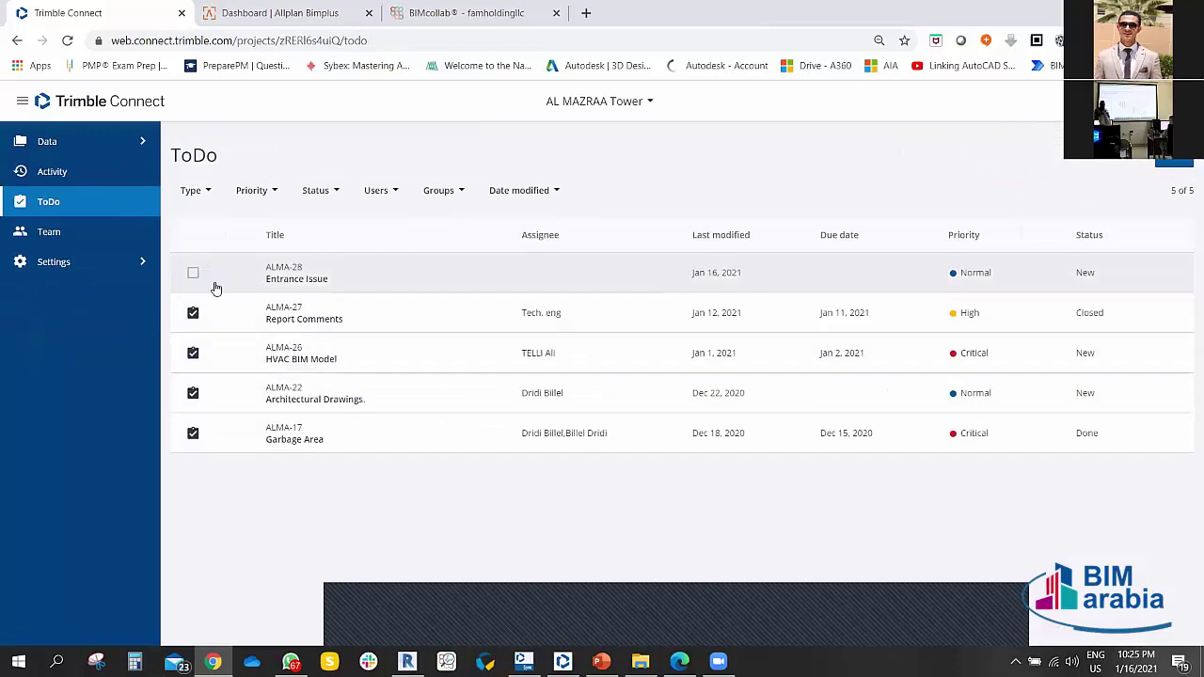
{"action": "left_click", "coordinate": [193, 272]}
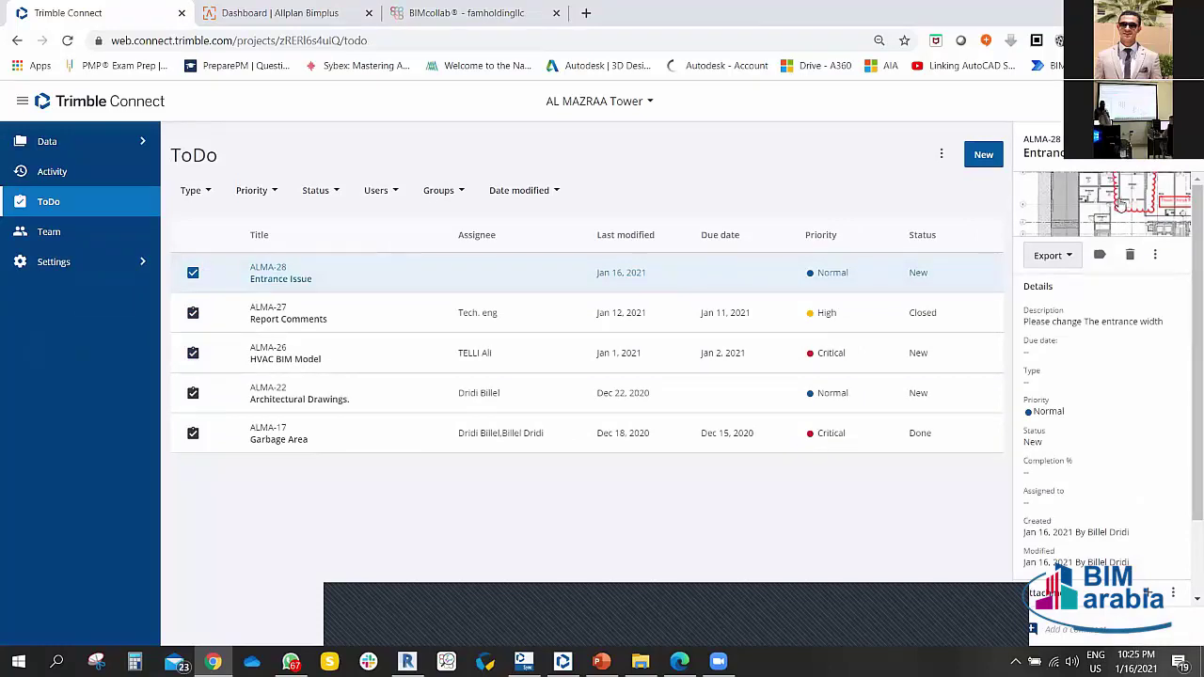
{"action": "left_click", "coordinate": [1123, 202]}
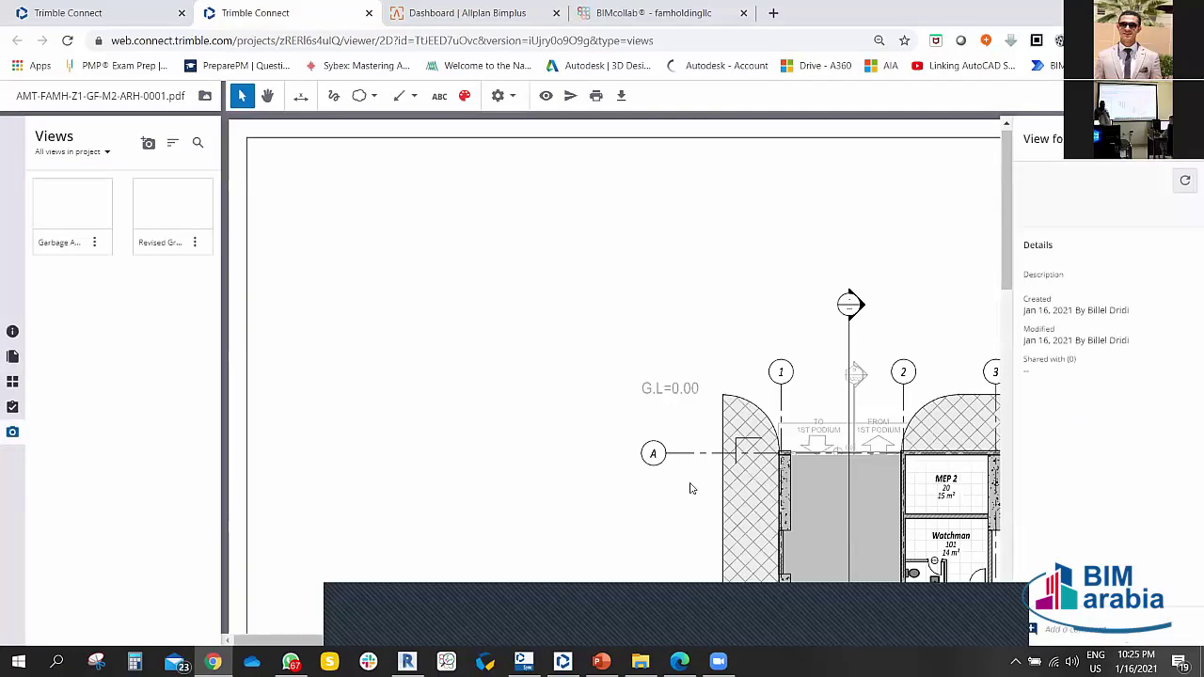
Pan to frame the entrance cloud and note, then close the viewer and deselect the ToDo.
{"action": "scroll", "coordinate": [376, 147], "scroll_direction": "down", "scroll_amount": 5}
{"action": "left_click", "coordinate": [267, 95]}
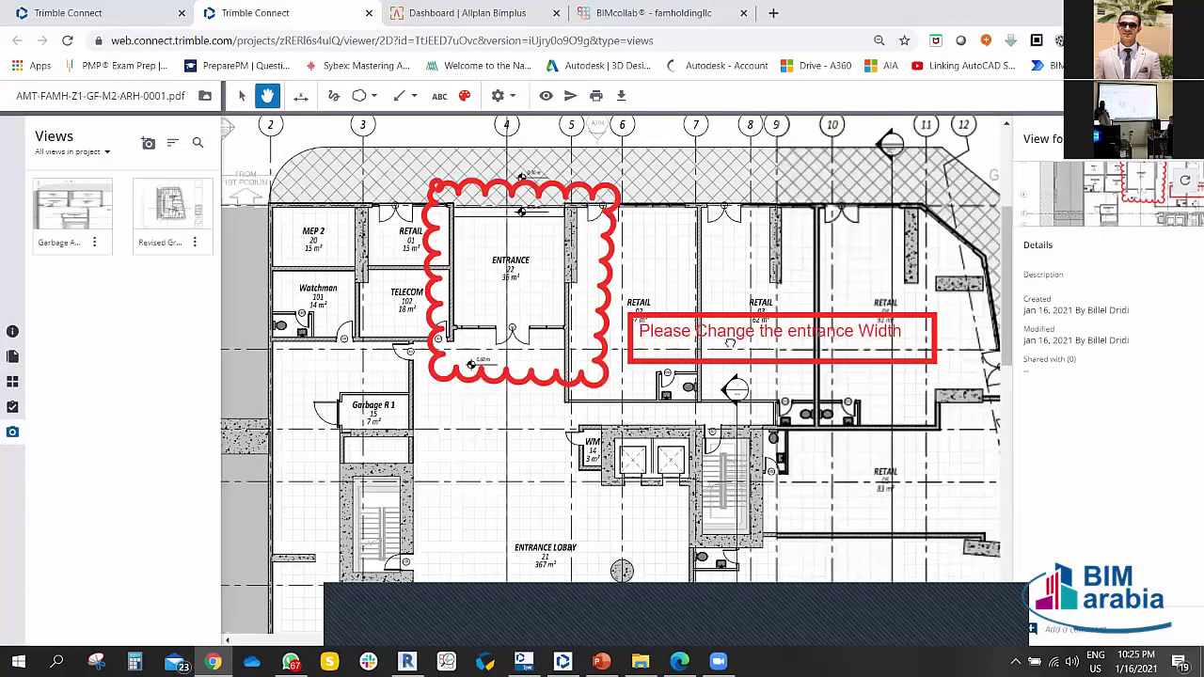
{"action": "left_click_drag", "start_coordinate": [463, 257], "coordinate": [502, 243]}
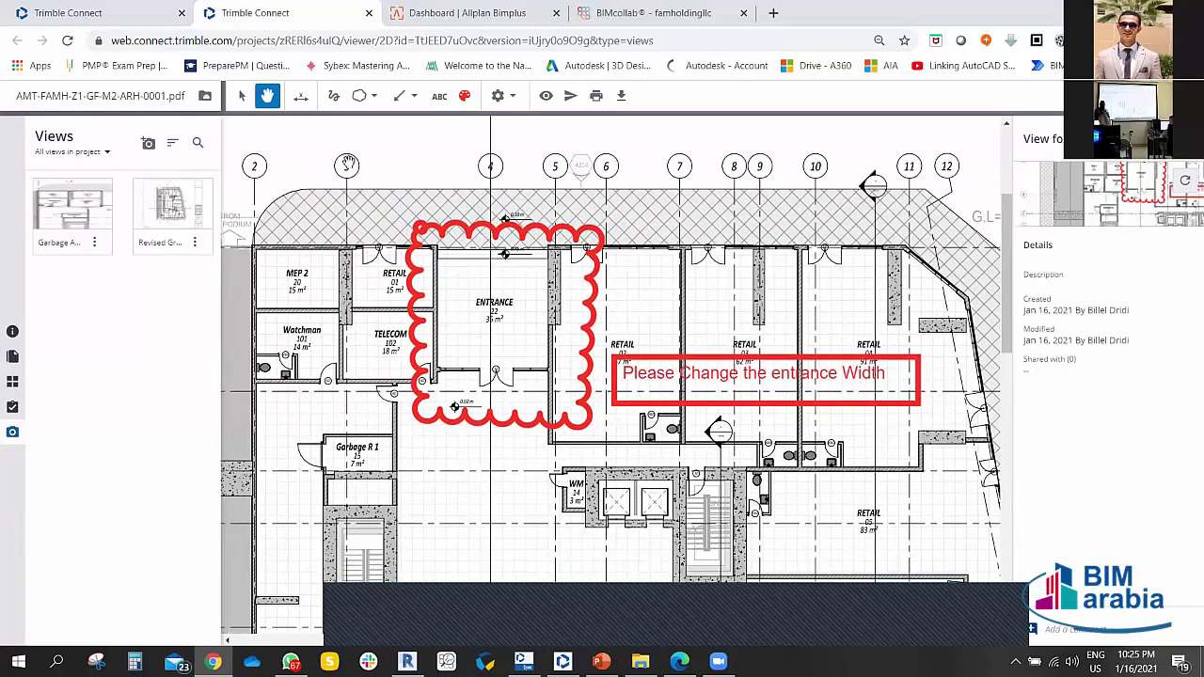
{"action": "left_click", "coordinate": [368, 12]}
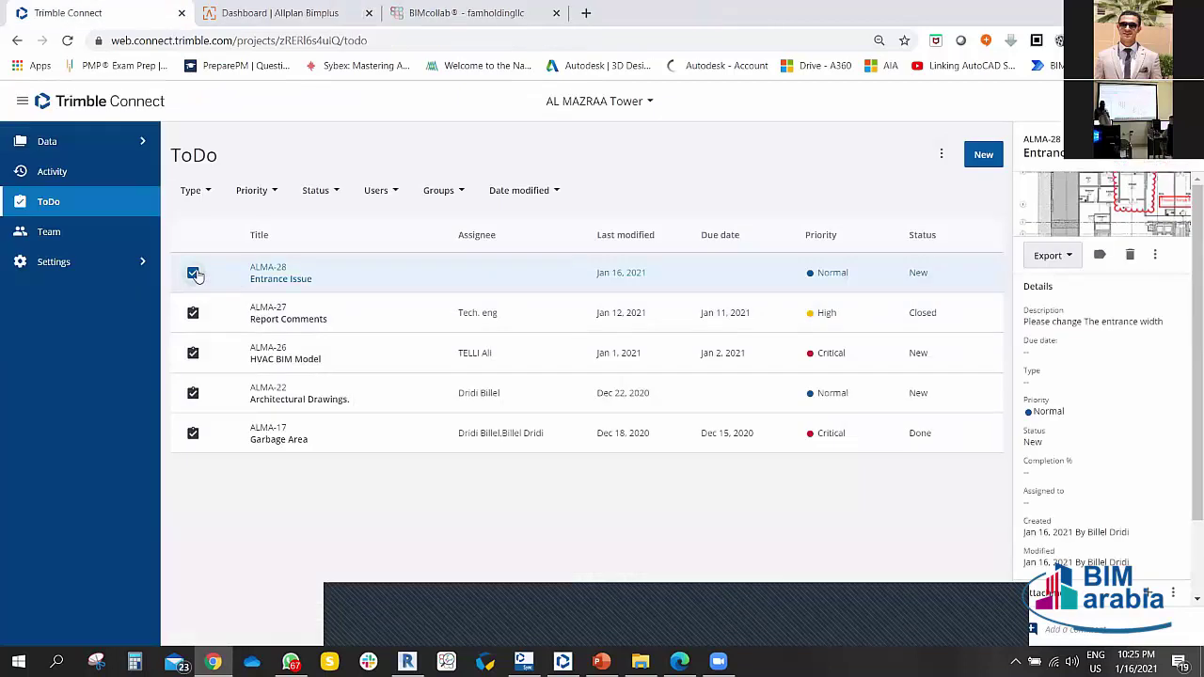
{"action": "left_click", "coordinate": [195, 273]}
Back in 2D Drawings PDF, view AMT-FAMH-Z1-GF-M2-ARH-0001.pdf, then close the viewer and deselect it.
{"action": "left_click", "coordinate": [17, 40]}
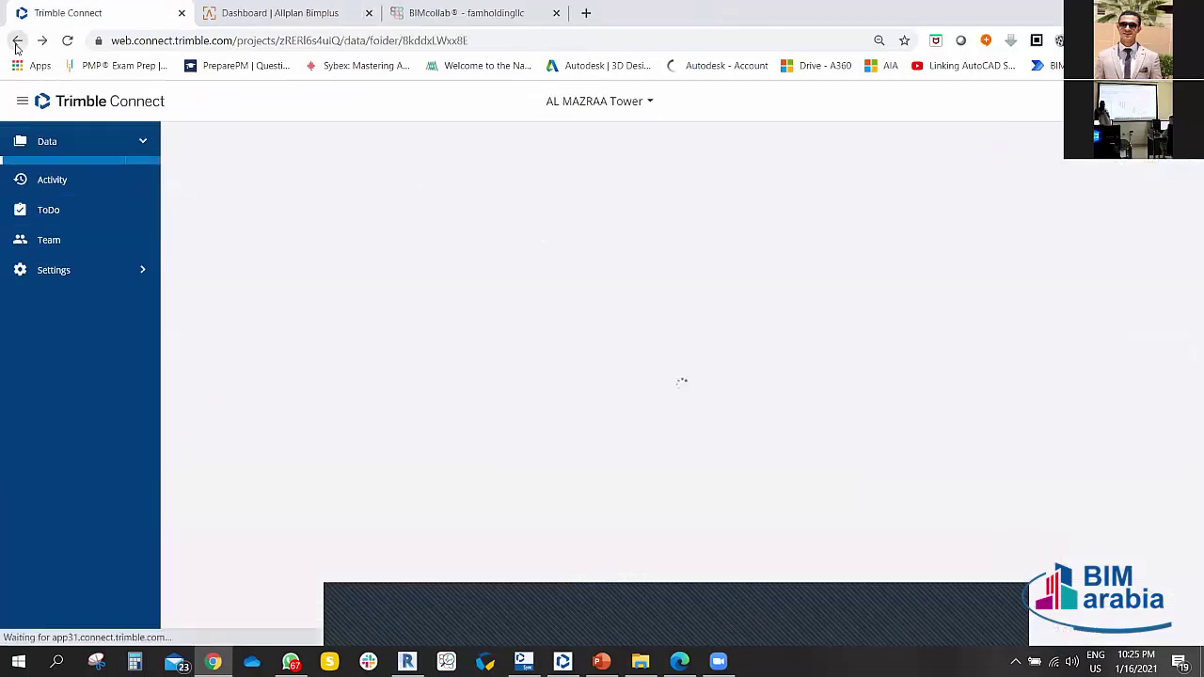
{"action": "left_click", "coordinate": [193, 272]}
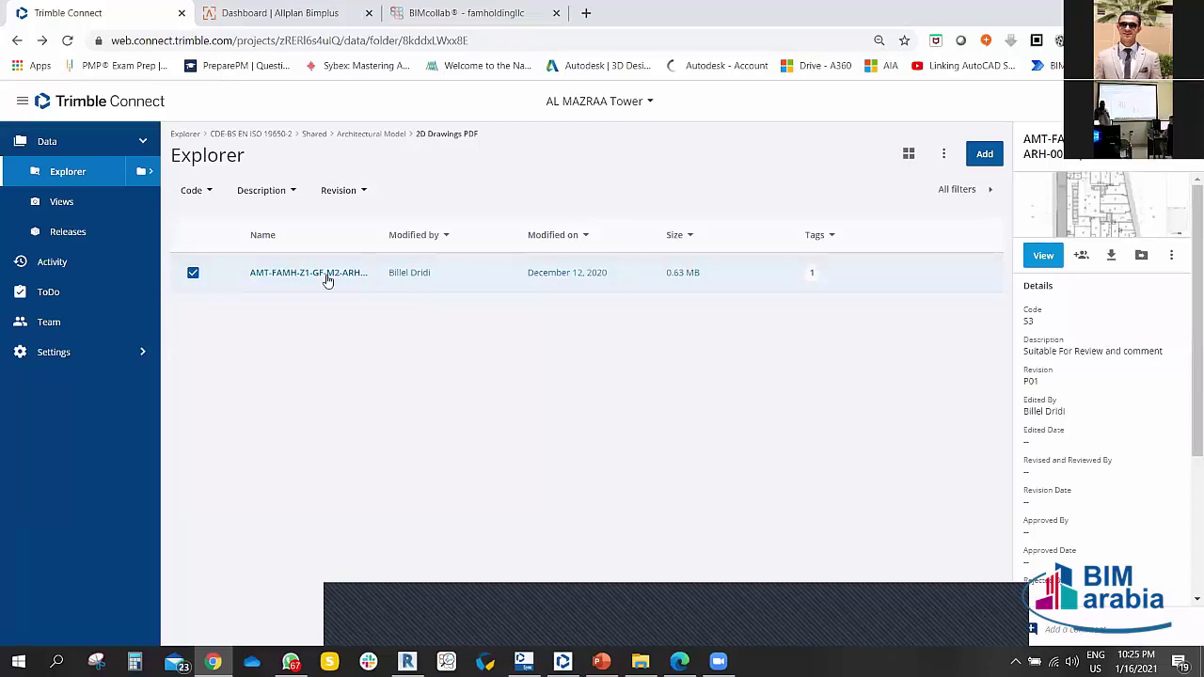
{"action": "left_click", "coordinate": [1036, 258]}
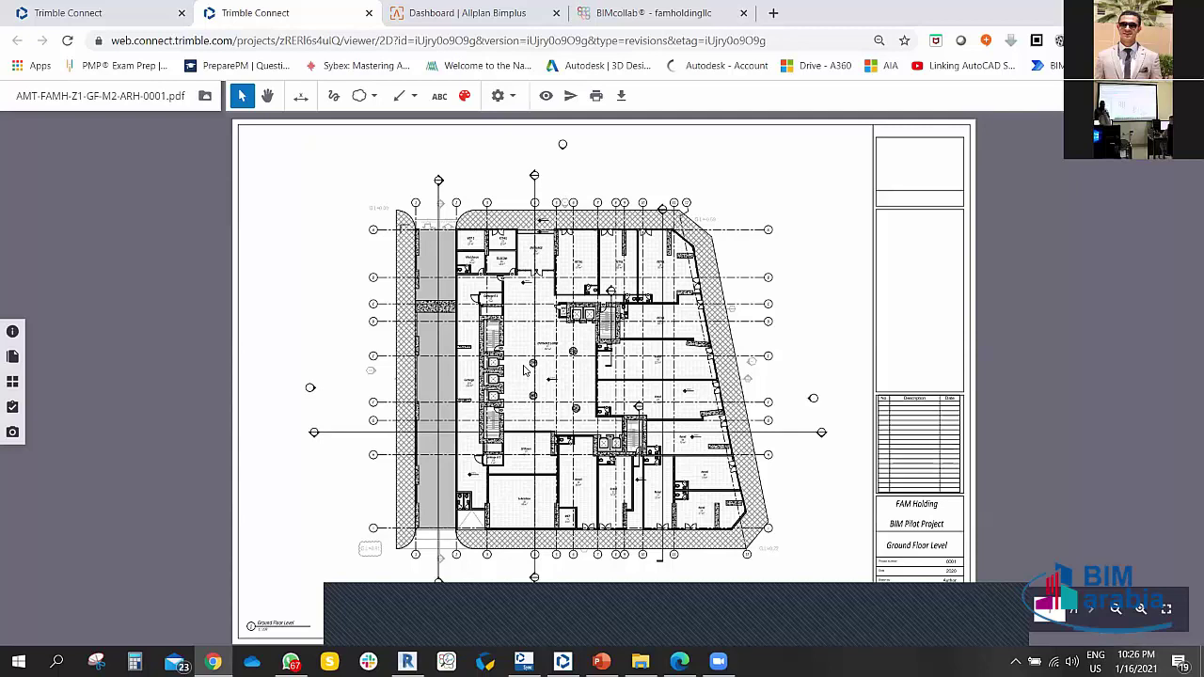
{"action": "left_click", "coordinate": [369, 13]}
{"action": "left_click", "coordinate": [193, 273]}
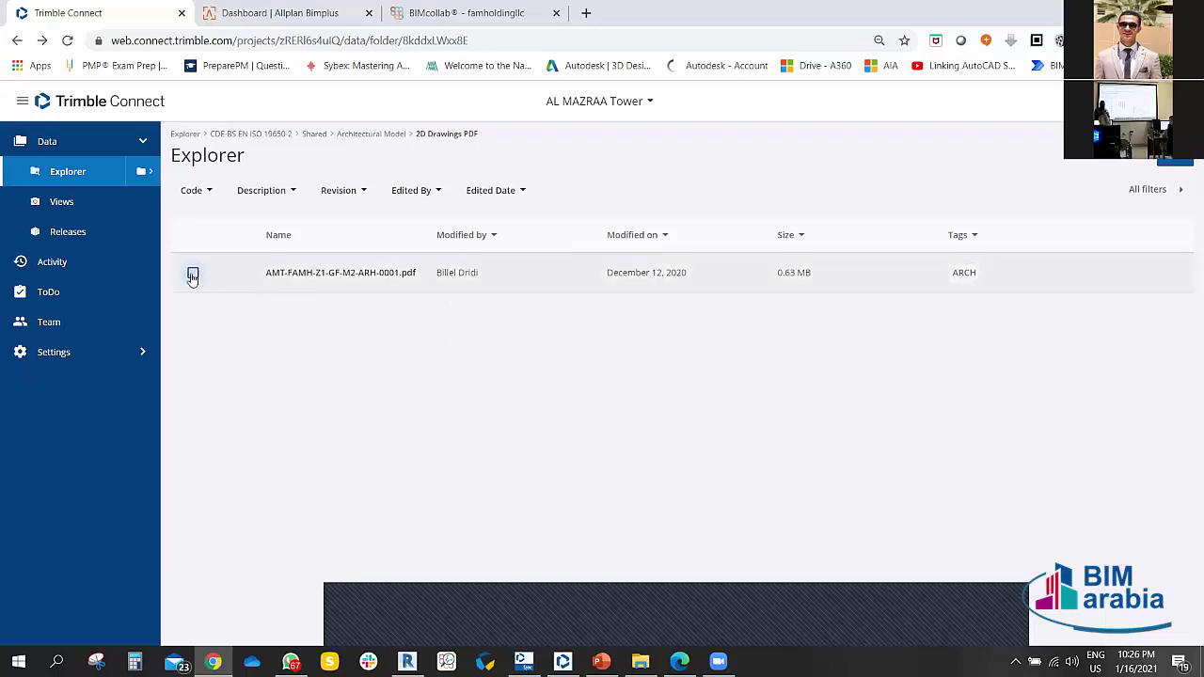
Go to CDE-BS EN ISO 19650-2 > Work in Progress > Architectural Model and select the locked AMT-FAMH-Z1-XX-M3-A-0001.rvt.
{"action": "left_click", "coordinate": [252, 135]}
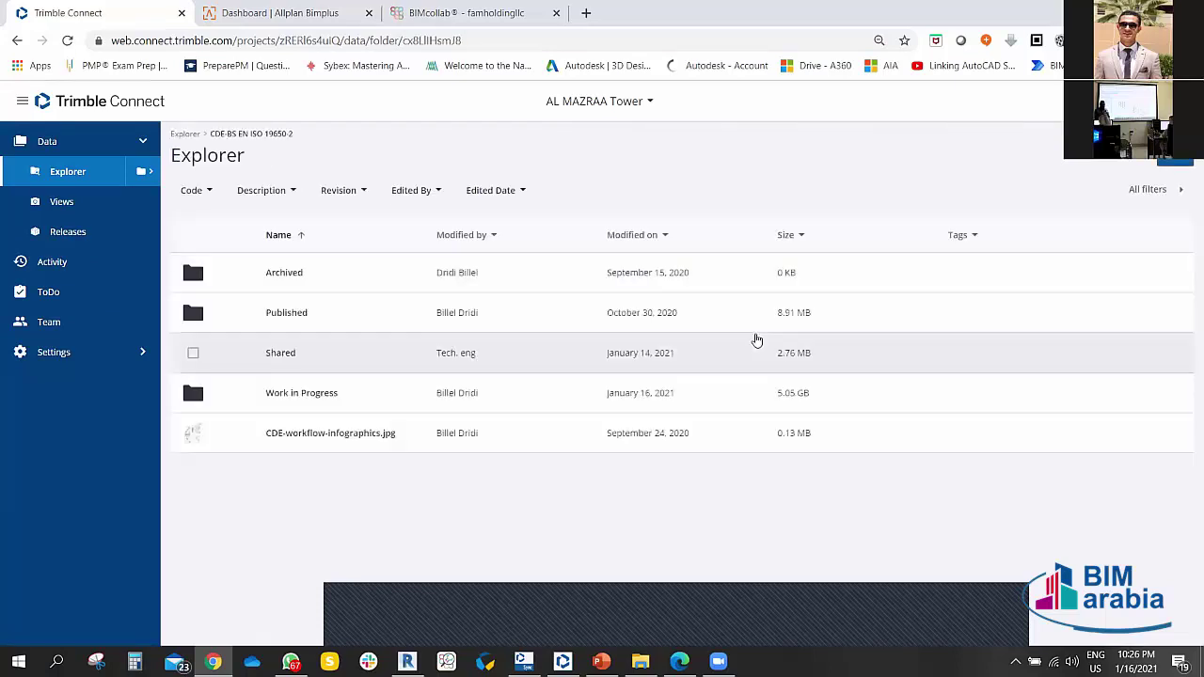
{"action": "left_click", "coordinate": [314, 395]}
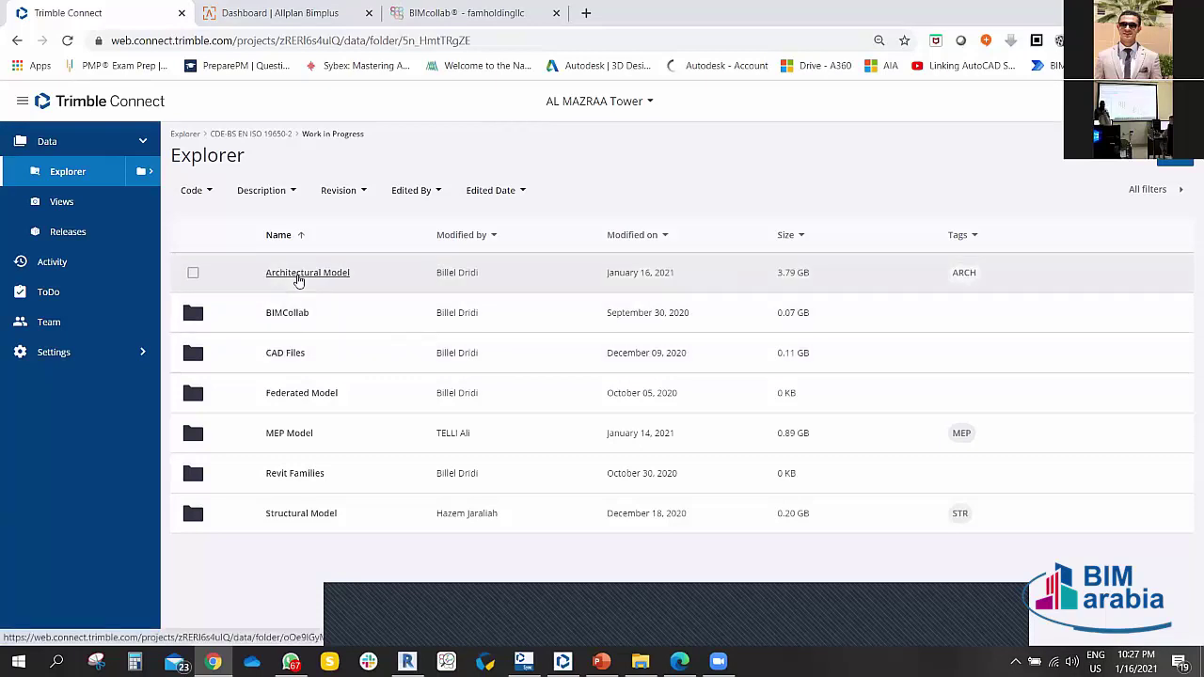
{"action": "left_click", "coordinate": [298, 279]}
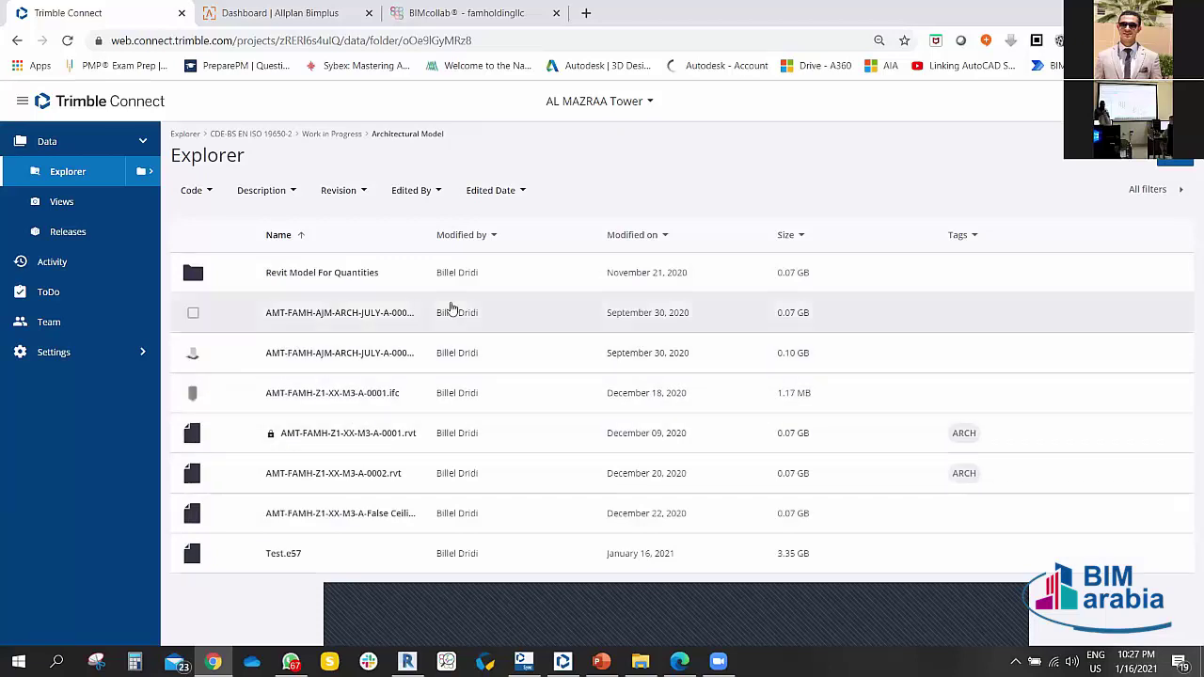
{"action": "left_click", "coordinate": [193, 433]}
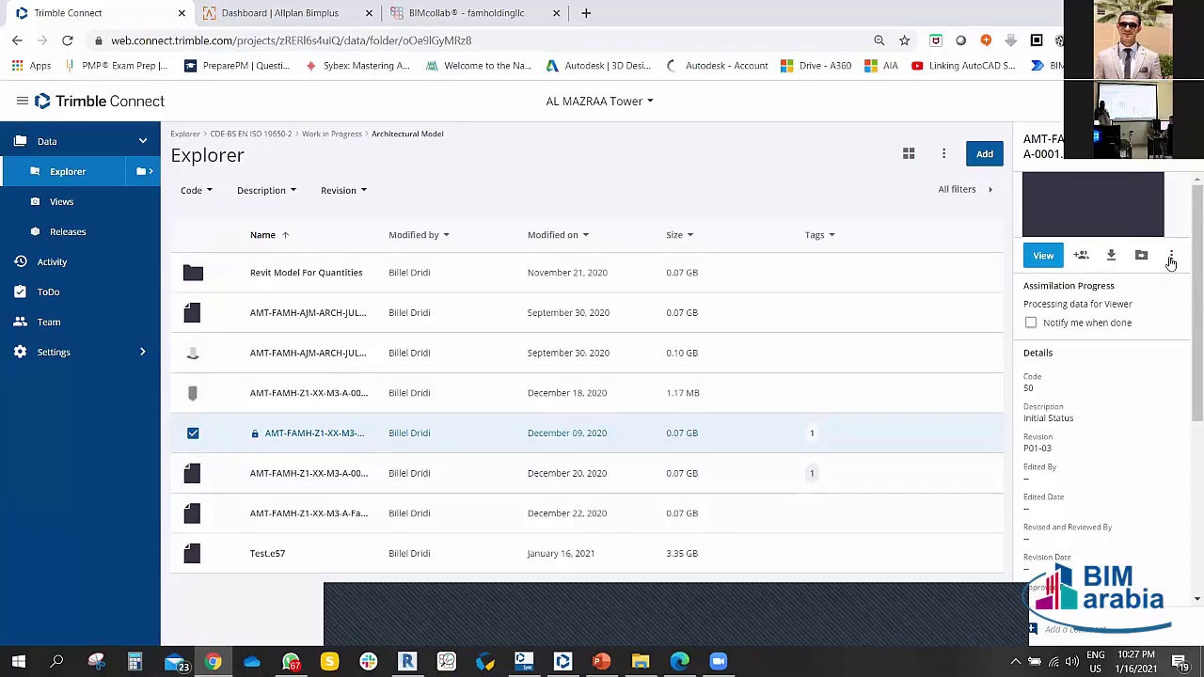
Reselect the 0001.rvt model and try checking it out from its actions menu.
{"action": "left_click", "coordinate": [1171, 259]}
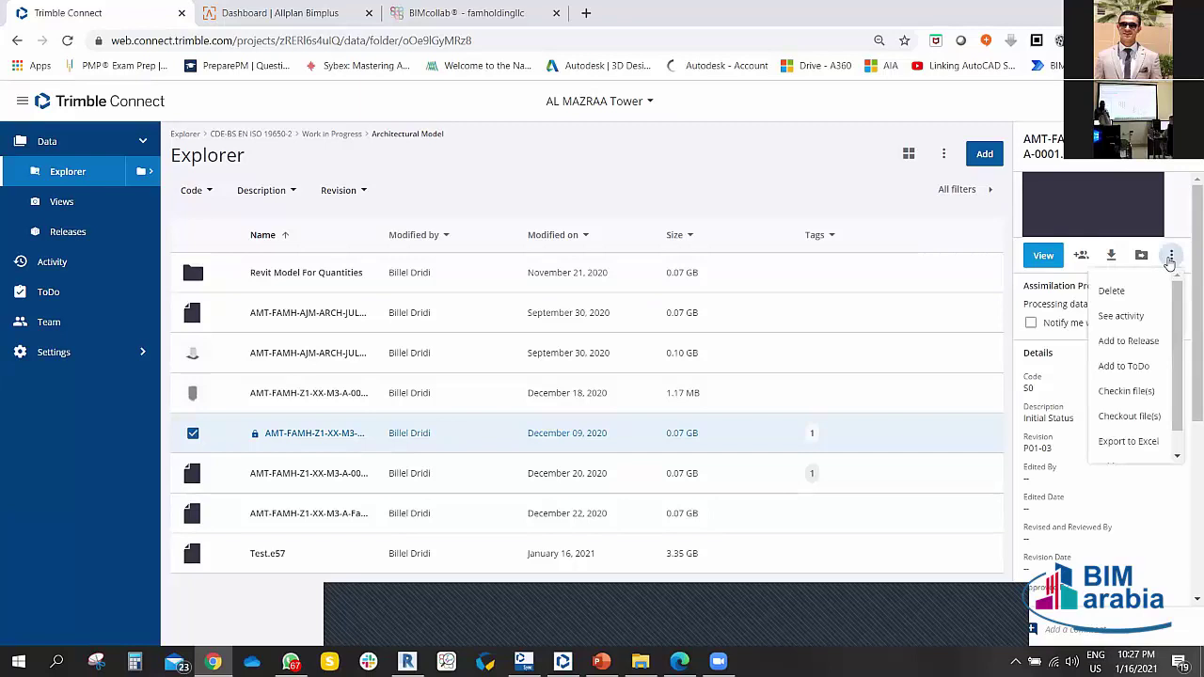
{"action": "left_click", "coordinate": [193, 434]}
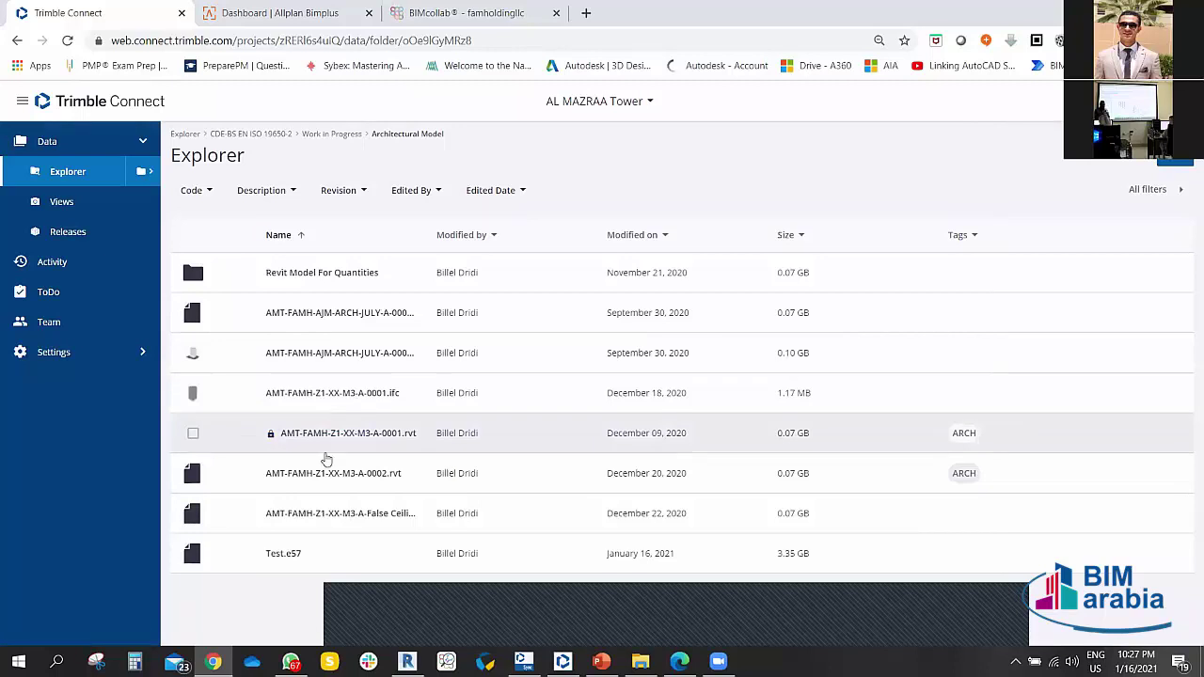
{"action": "left_click", "coordinate": [191, 434]}
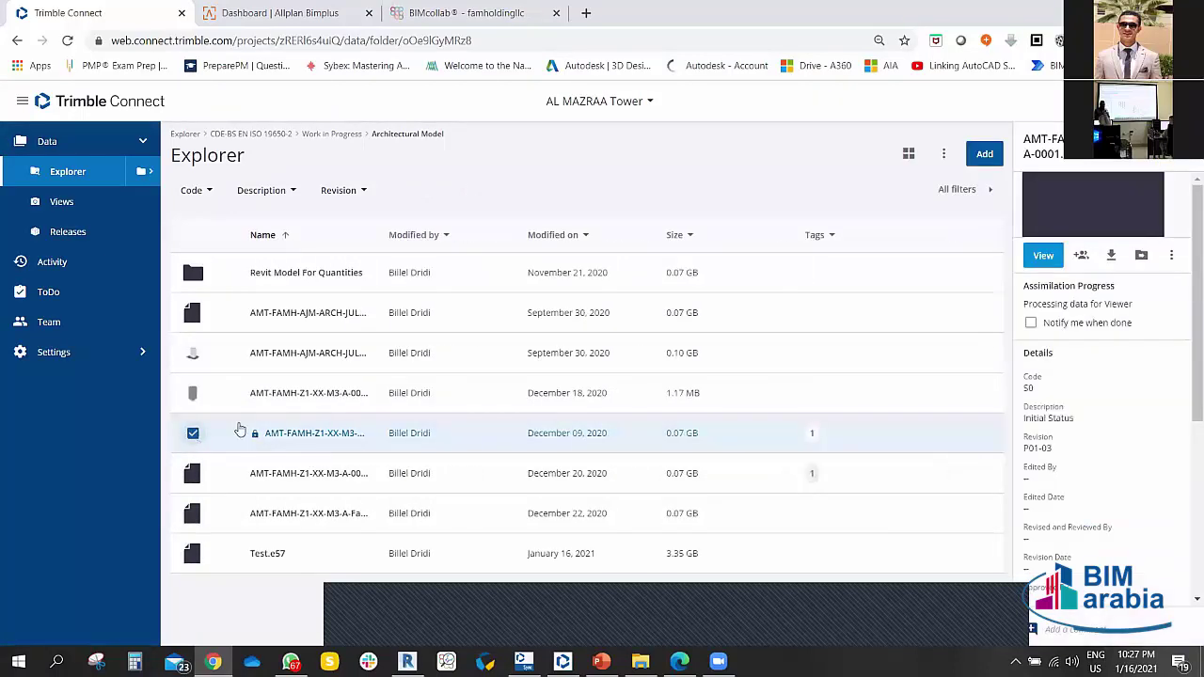
{"action": "left_click", "coordinate": [1171, 254]}
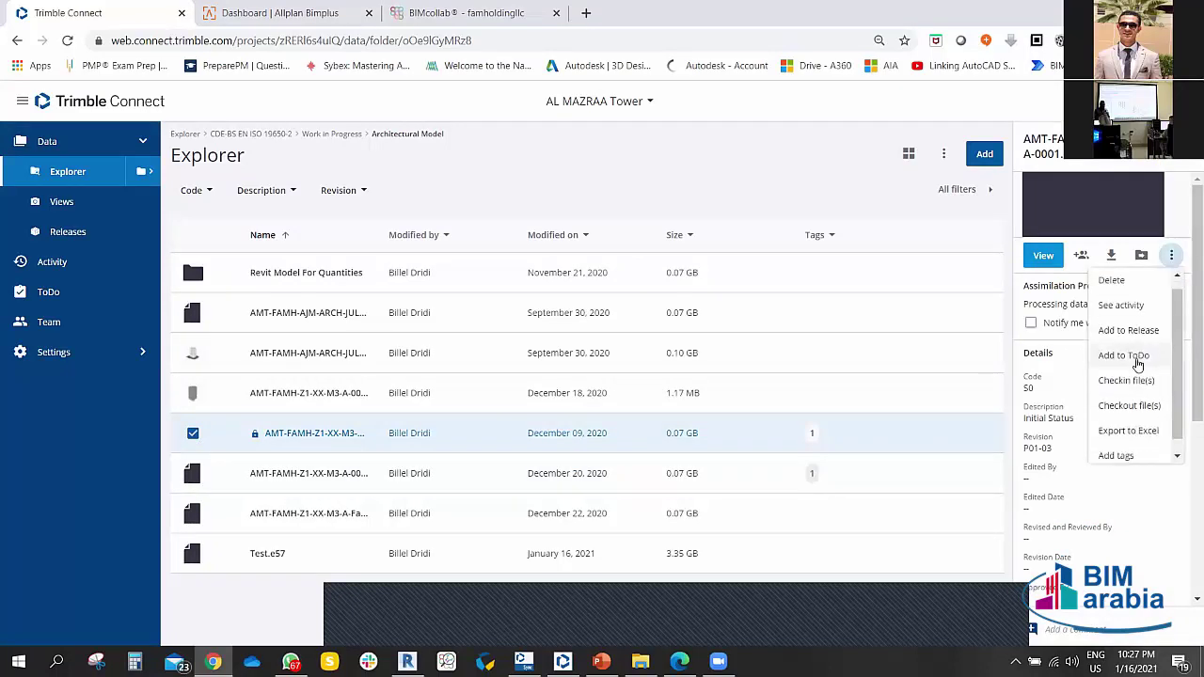
{"action": "scroll", "coordinate": [1143, 423], "scroll_direction": "down", "scroll_amount": 1}
{"action": "left_click", "coordinate": [1140, 390]}
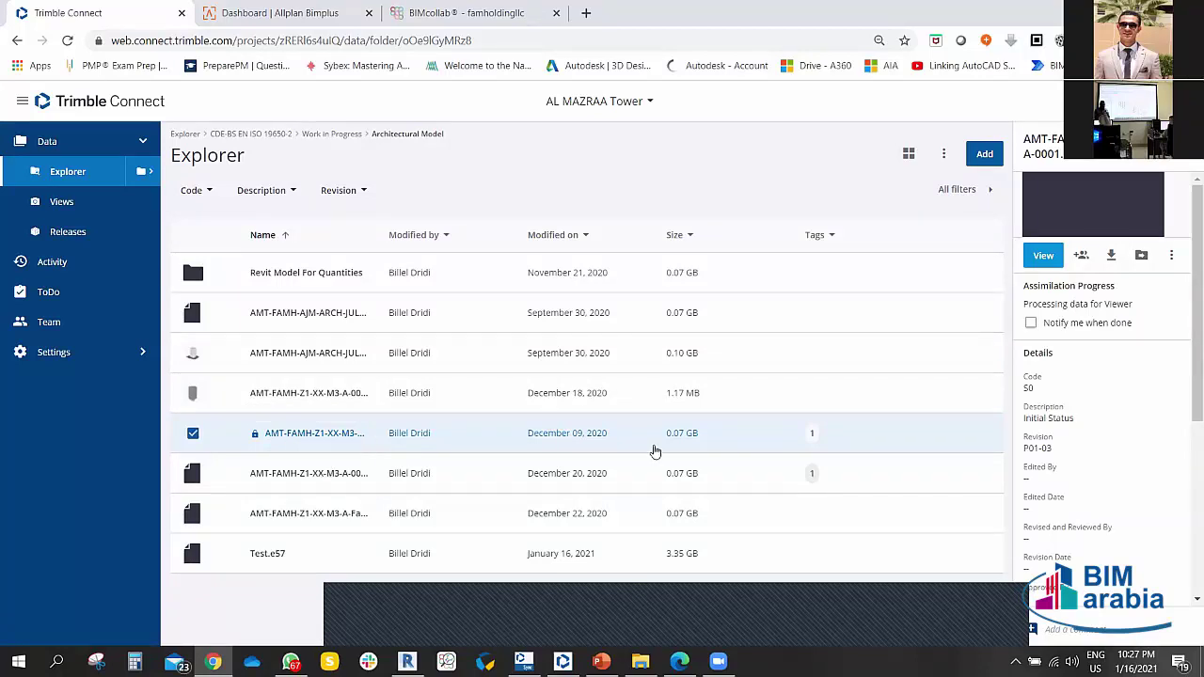
Check the AMT-FAMH-Z1-XX-M3-A-0001.rvt model back in and deselect it.
{"action": "left_click", "coordinate": [1171, 255]}
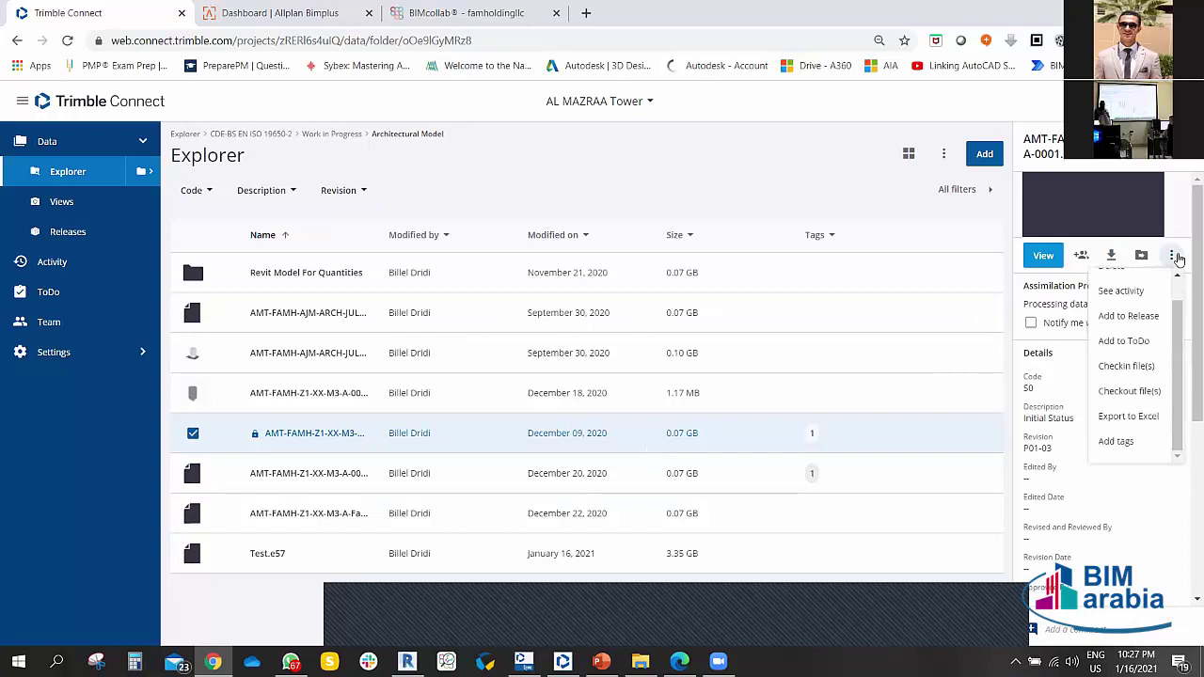
{"action": "left_click", "coordinate": [1126, 366]}
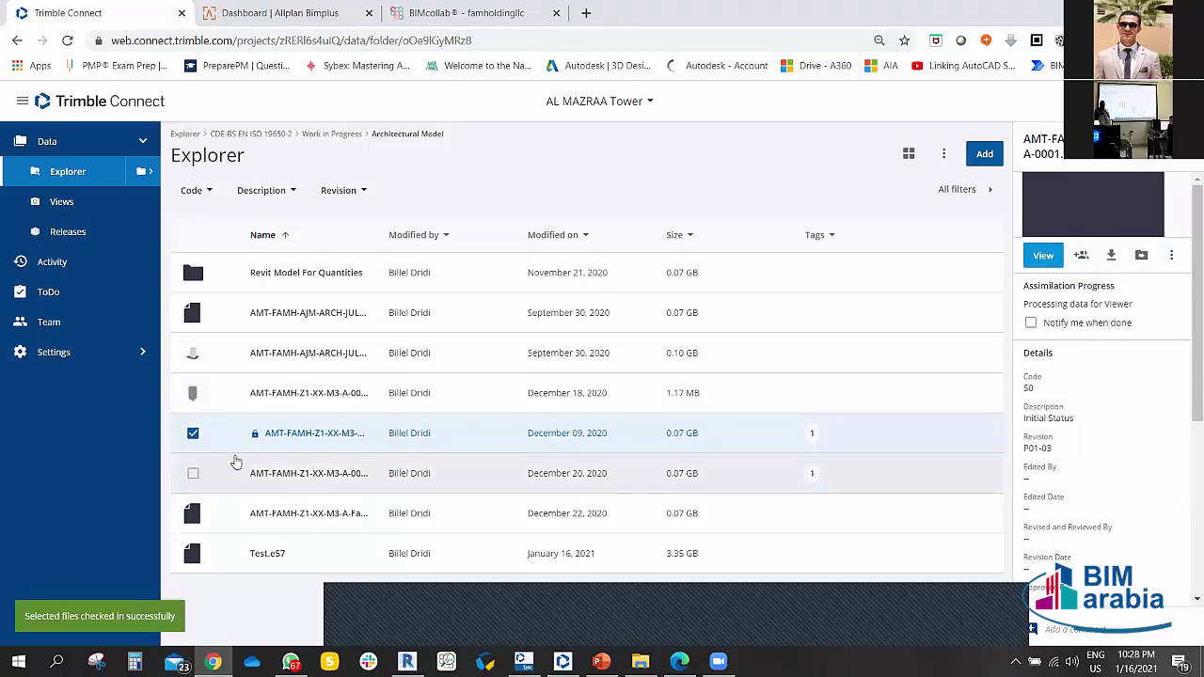
{"action": "left_click", "coordinate": [192, 435]}
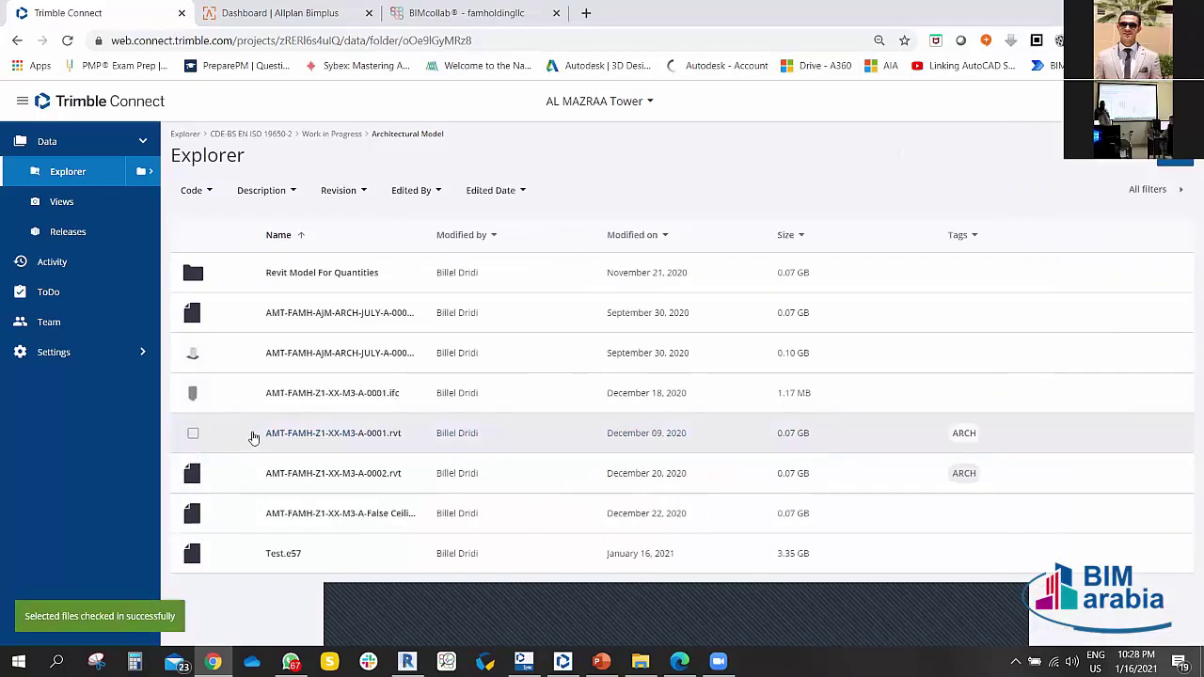
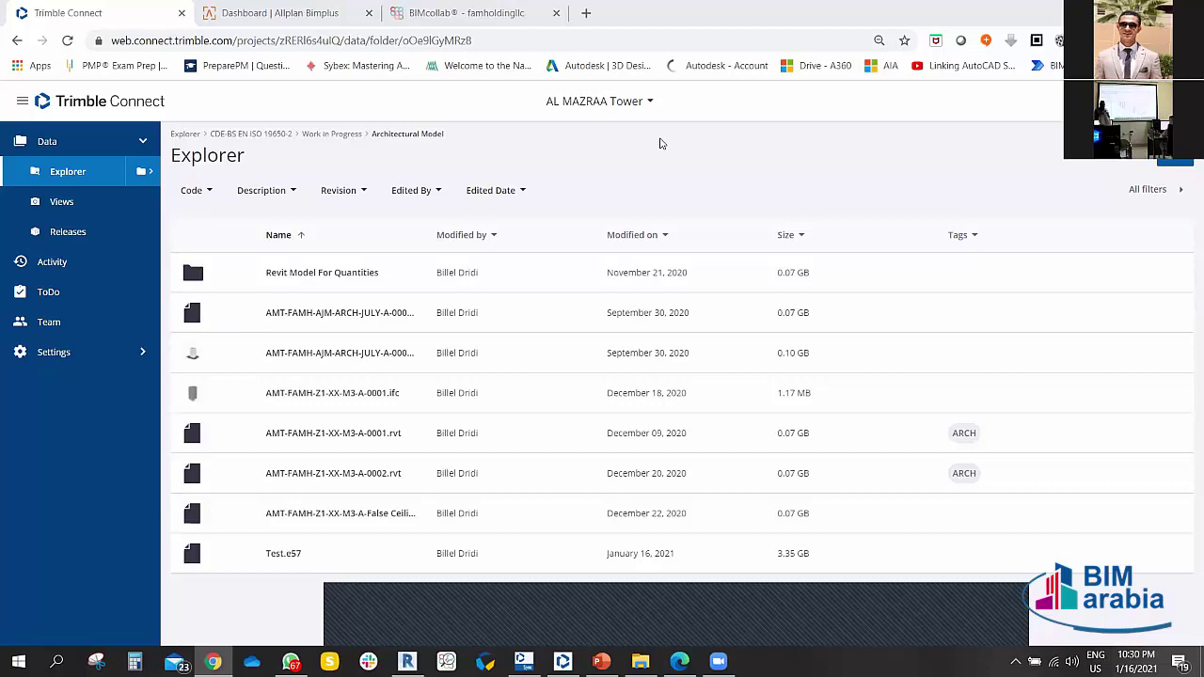
Return to the Asia Projects list and bring the Revit 3D tower model forward.
{"action": "left_click", "coordinate": [69, 103]}
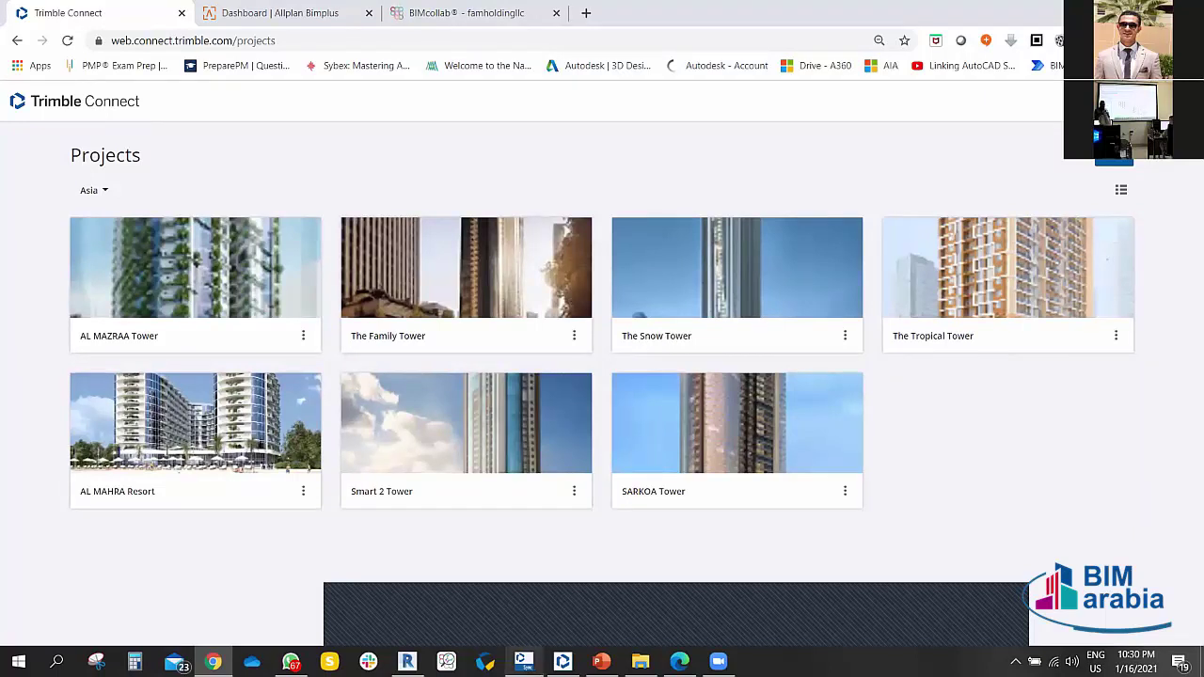
{"action": "left_click", "coordinate": [524, 661]}
{"action": "left_click", "coordinate": [366, 549]}
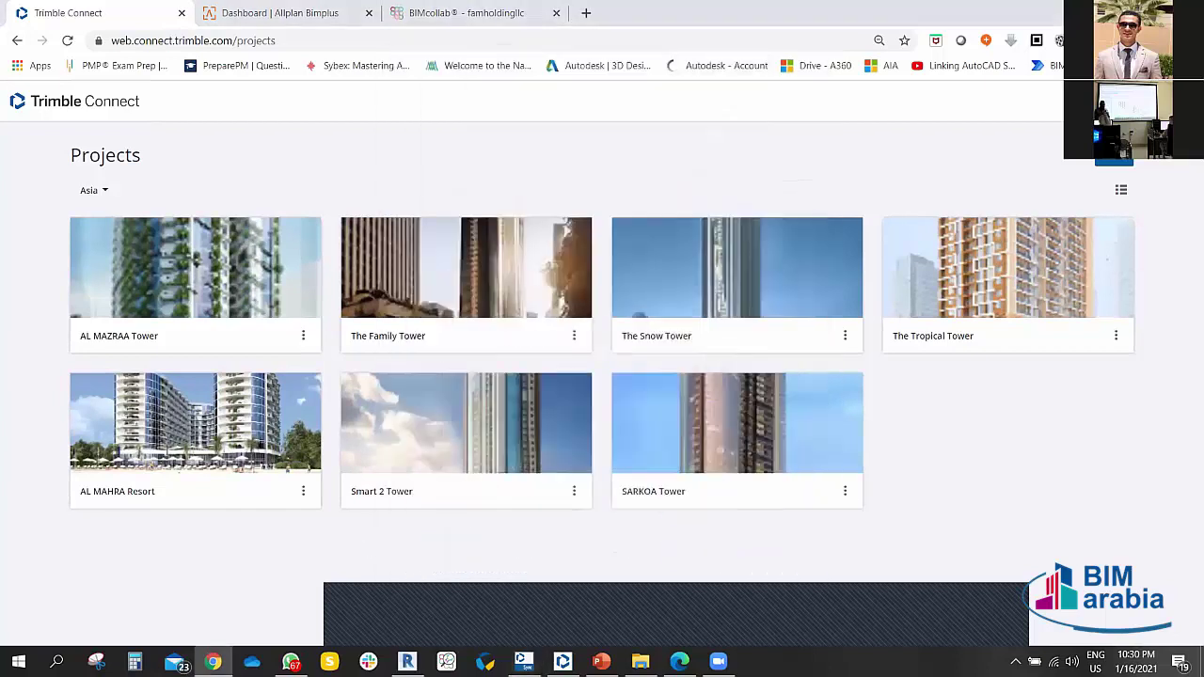
{"action": "left_click", "coordinate": [408, 661]}
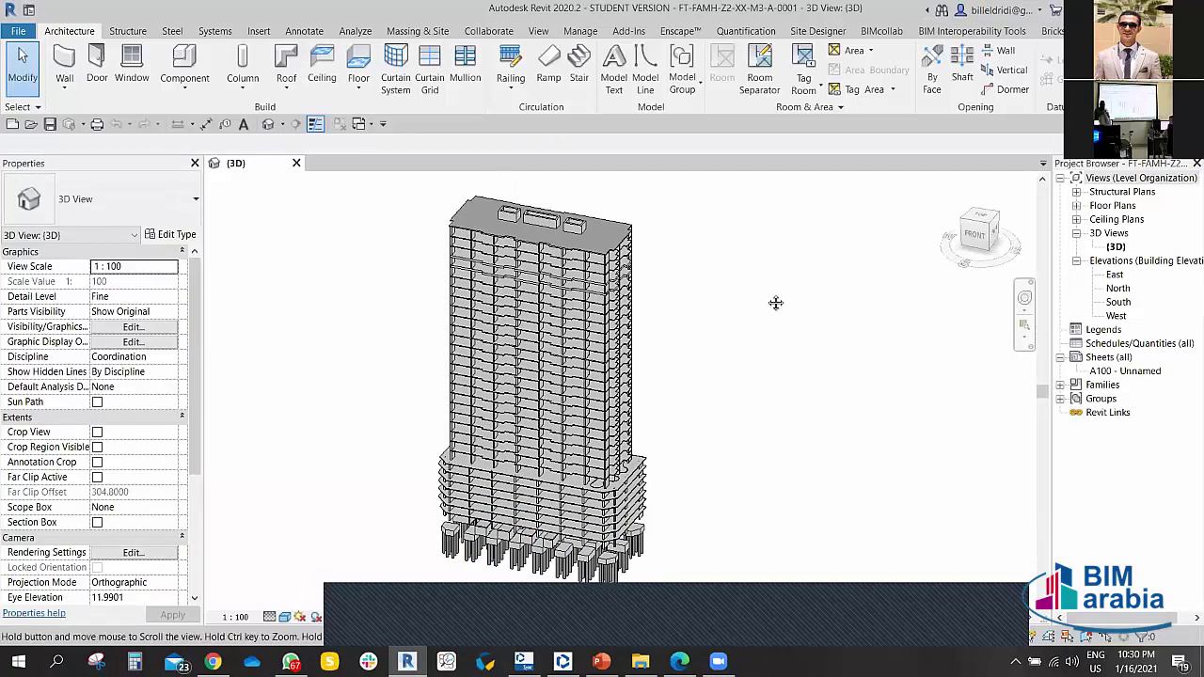
Show Revit's Add-Ins tools beside the tower view, then return to the browser's project list.
{"action": "middle_click_drag", "start_coordinate": [774, 303], "coordinate": [799, 282]}
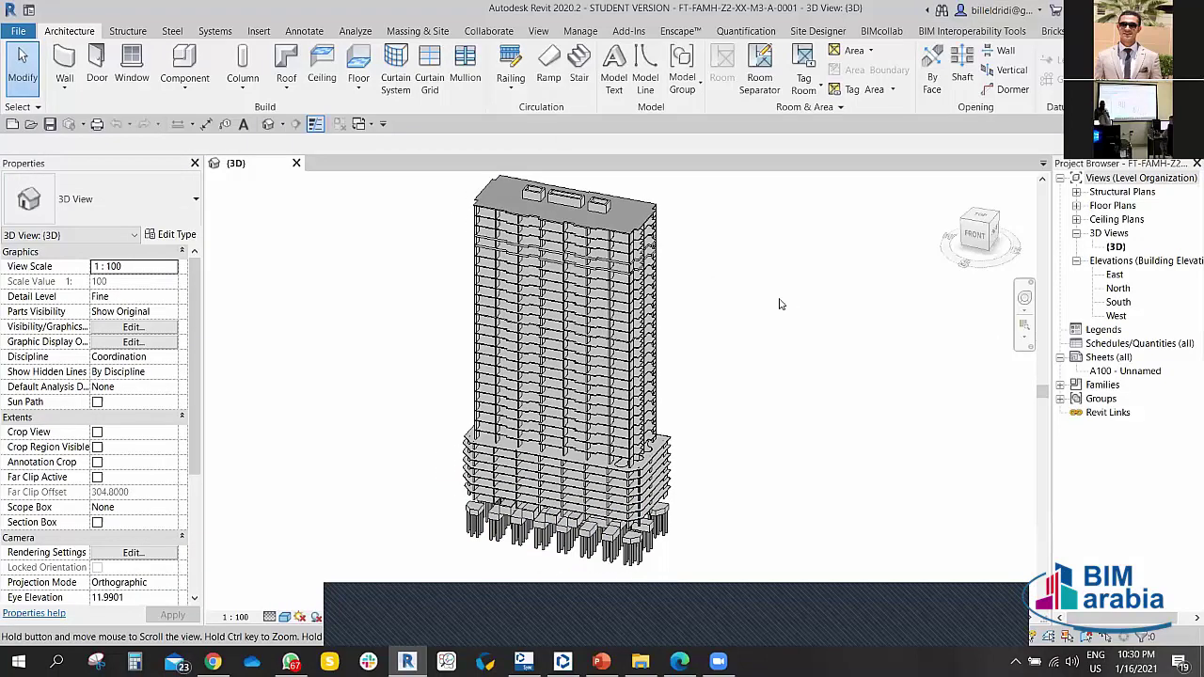
{"action": "left_click", "coordinate": [632, 33]}
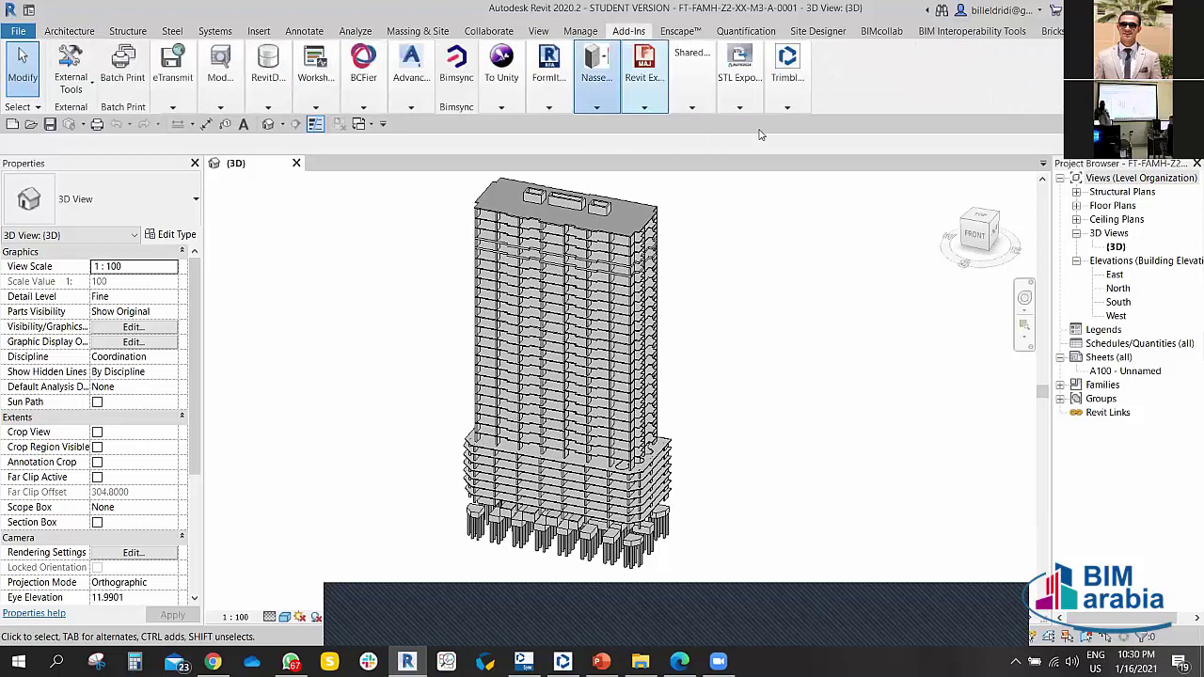
{"action": "mouse_move", "coordinate": [786, 77]}
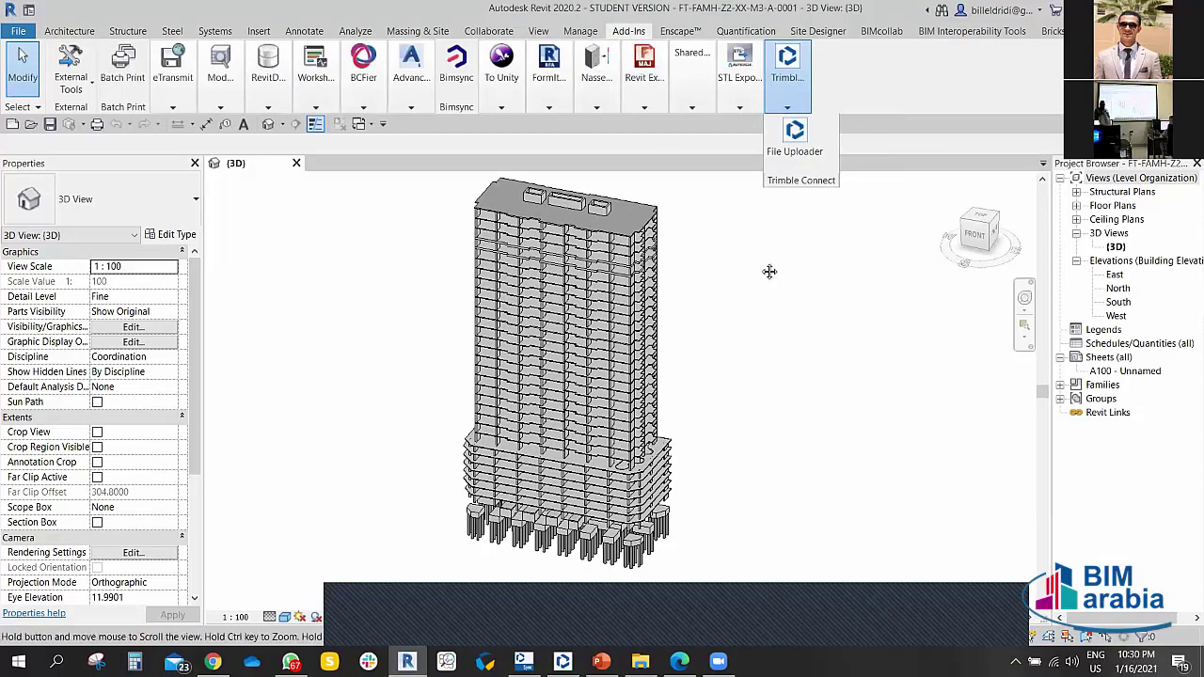
{"action": "scroll", "coordinate": [768, 269], "scroll_direction": "down", "scroll_amount": 3}
{"action": "middle_click_drag", "start_coordinate": [747, 246], "coordinate": [739, 253]}
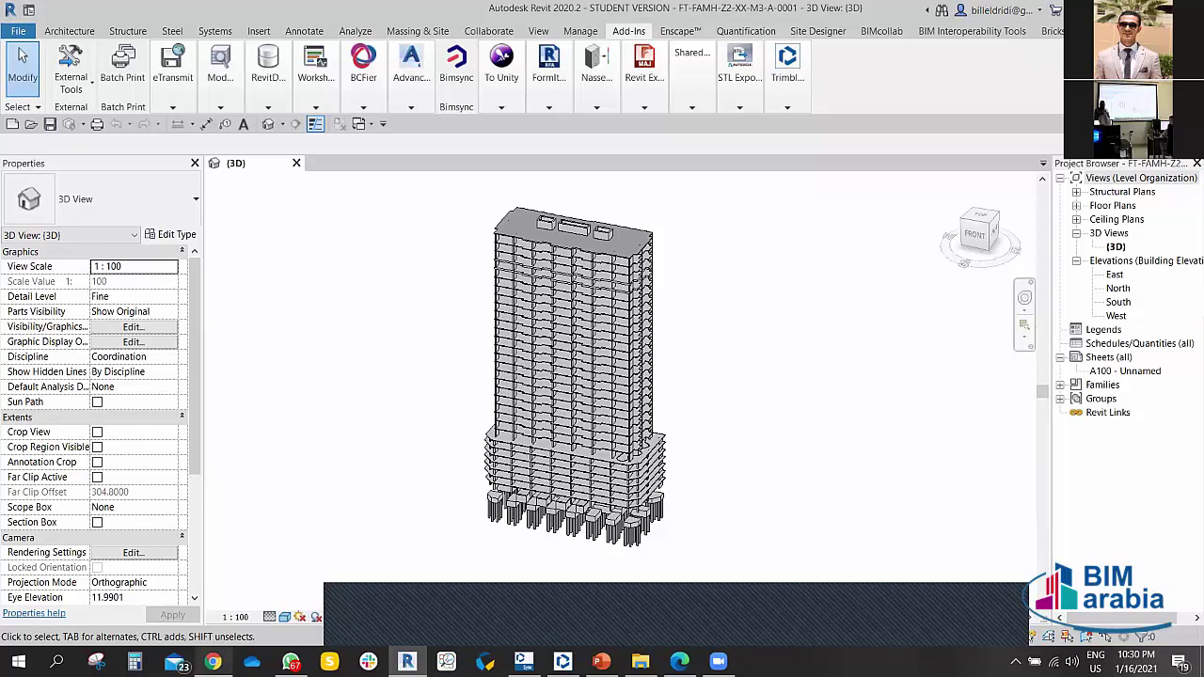
{"action": "left_click", "coordinate": [213, 661]}
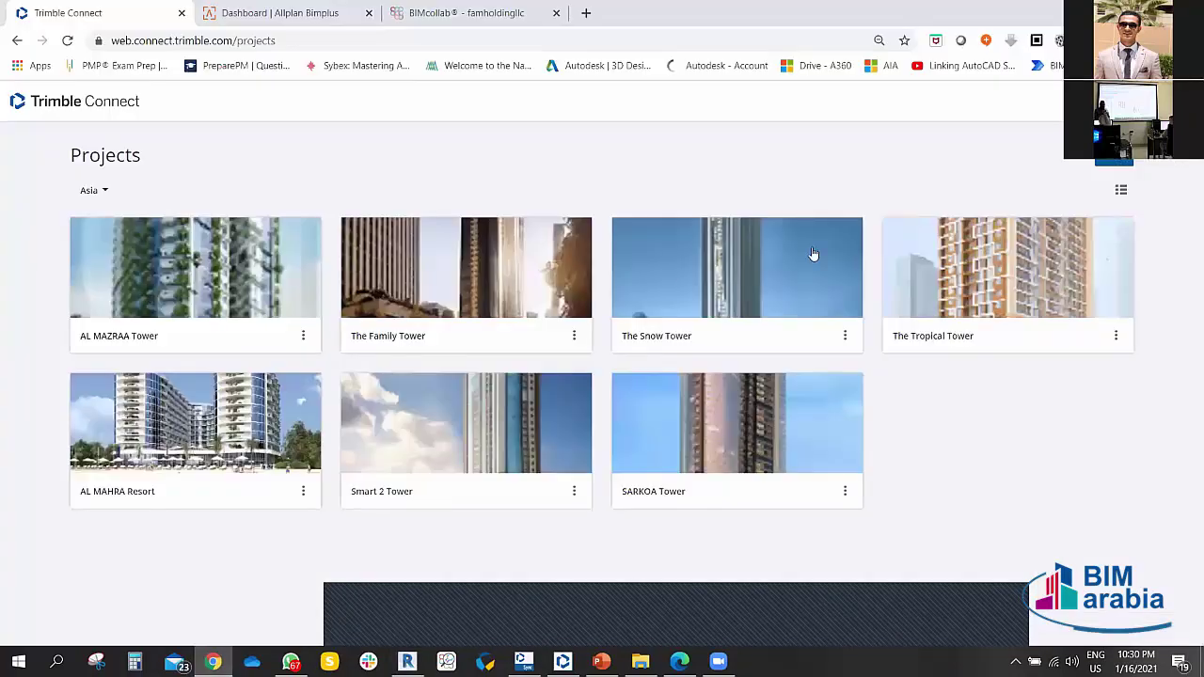
Open FT-FAMH-Z2-XX-M3-A-0001.rvt from The Family Tower's Work in Progress > Architectural Model folder.
{"action": "left_click", "coordinate": [442, 275]}
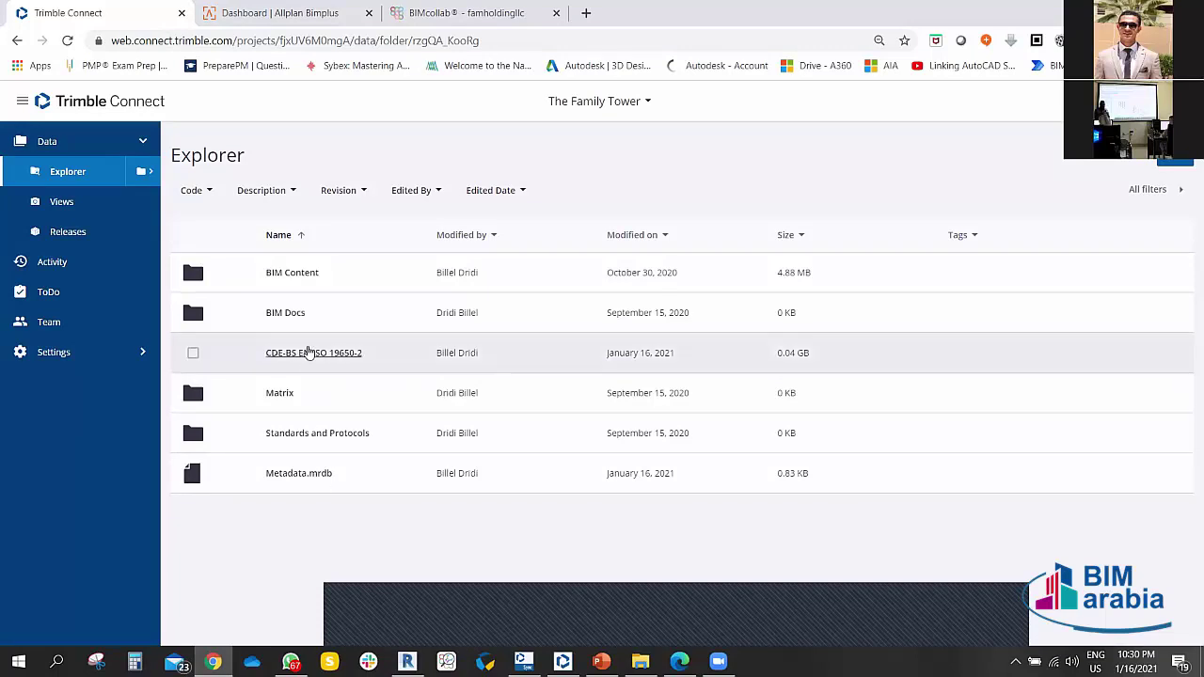
{"action": "left_click", "coordinate": [309, 353]}
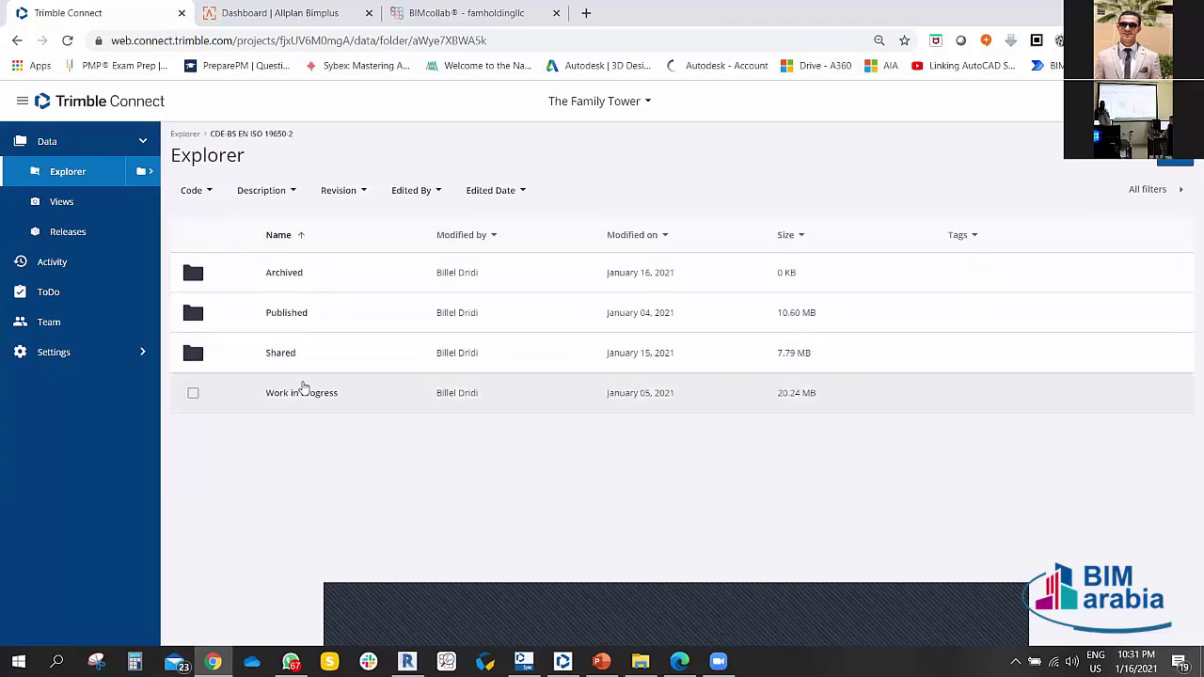
{"action": "left_click", "coordinate": [318, 392]}
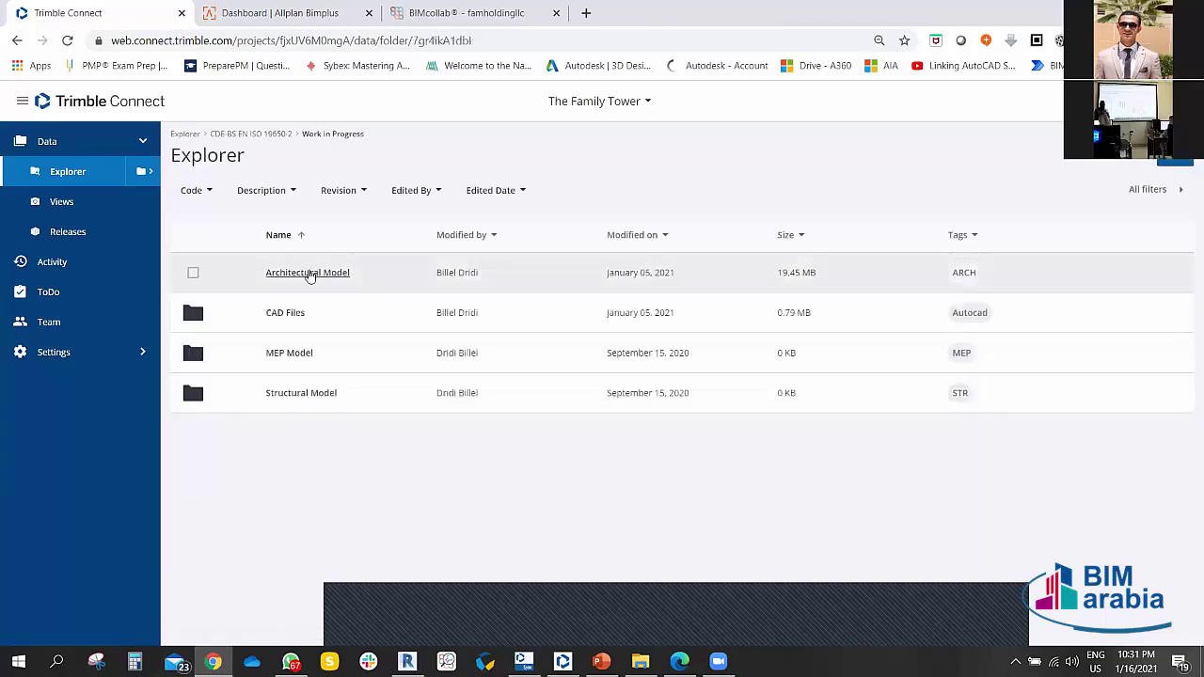
{"action": "left_click", "coordinate": [309, 274]}
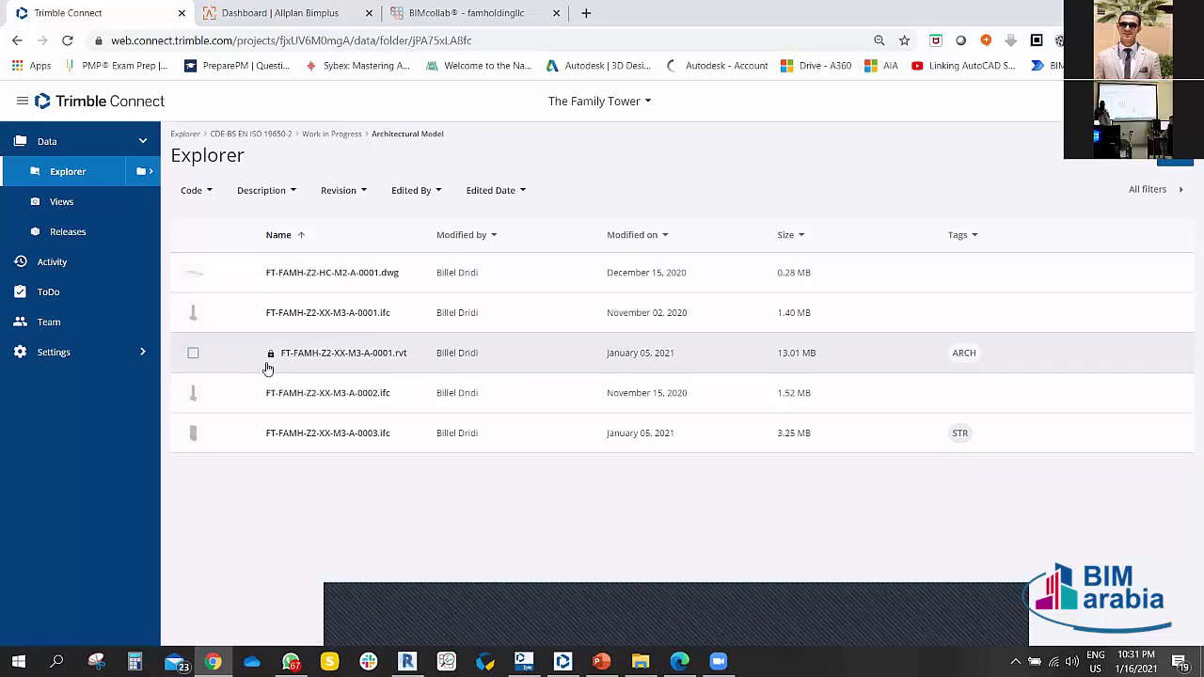
{"action": "left_click", "coordinate": [346, 354]}
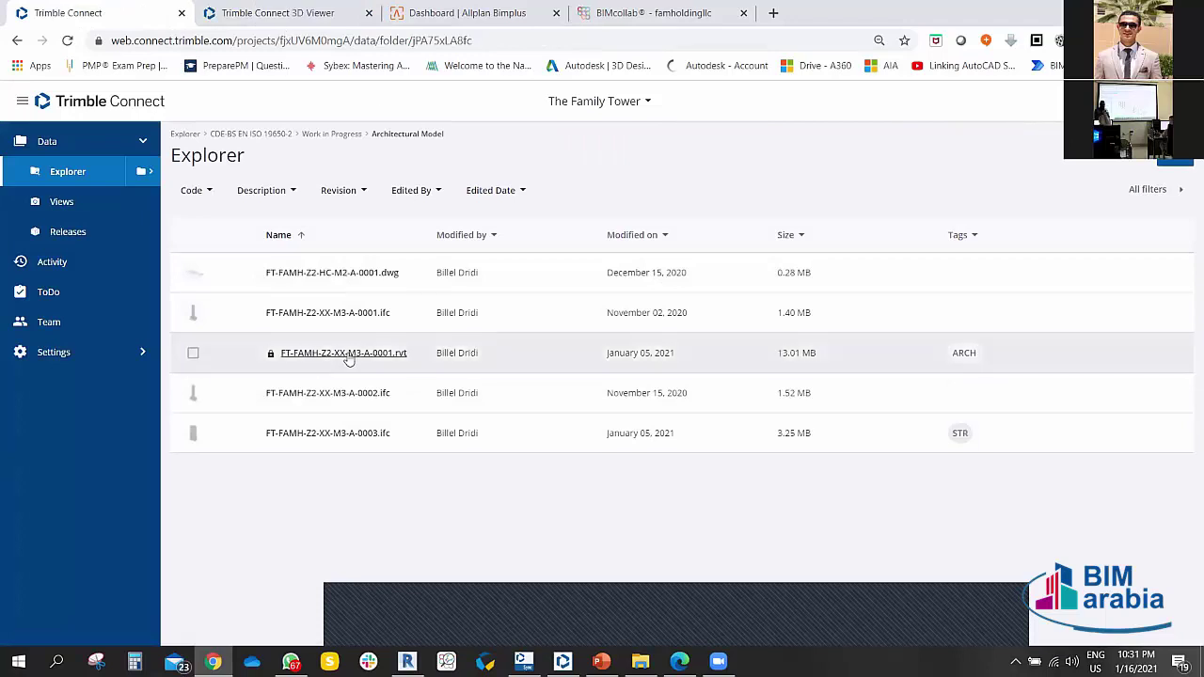
Close the FT-FAMH-Z2-XX-M3-A-0001 3D Viewer tab and bring Revit back in front.
{"action": "left_click", "coordinate": [309, 15]}
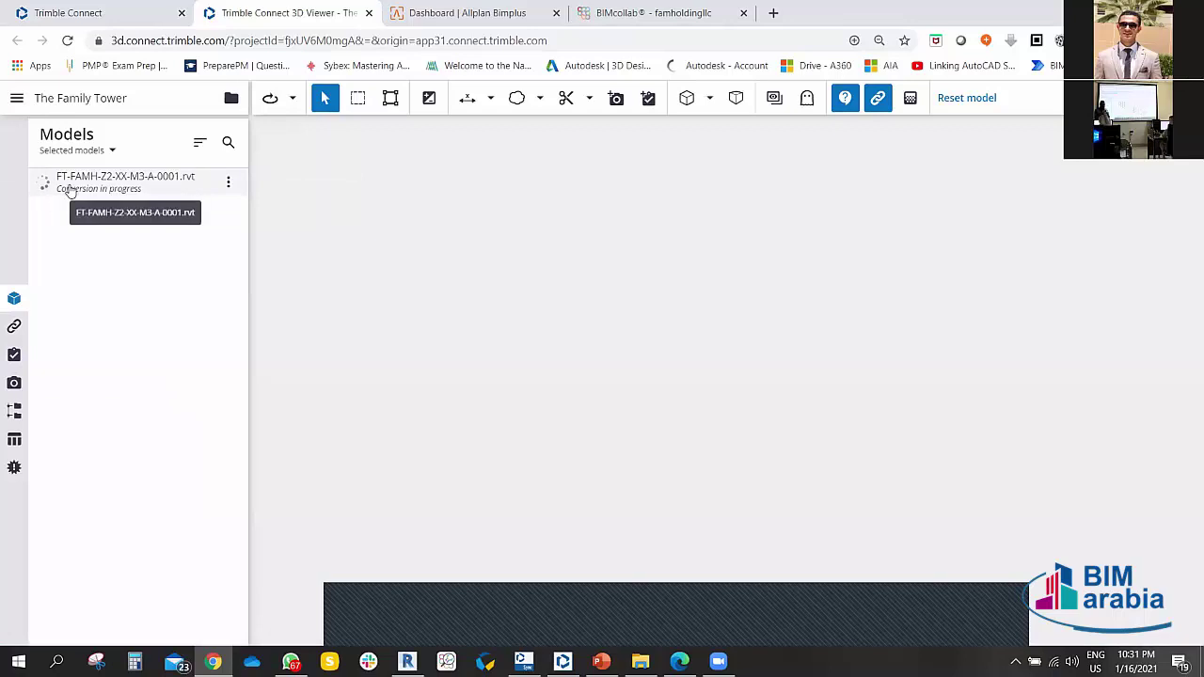
{"action": "left_click", "coordinate": [369, 14]}
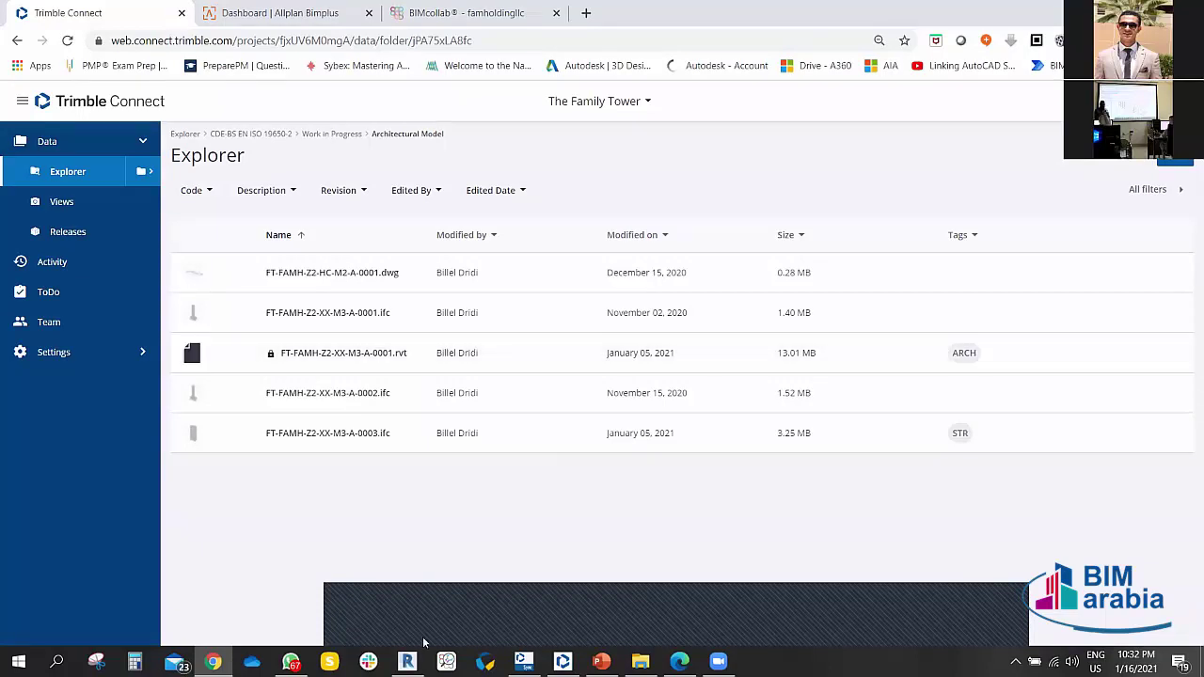
{"action": "left_click", "coordinate": [407, 661]}
{"action": "left_click", "coordinate": [407, 661]}
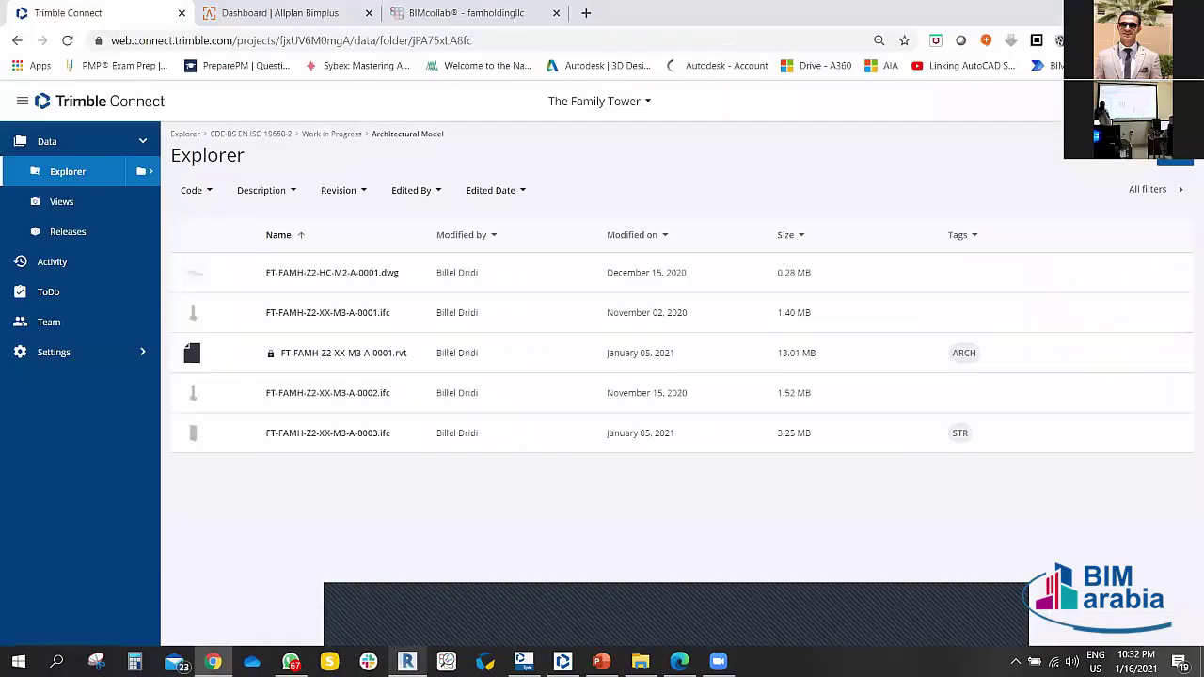
{"action": "left_click", "coordinate": [407, 661]}
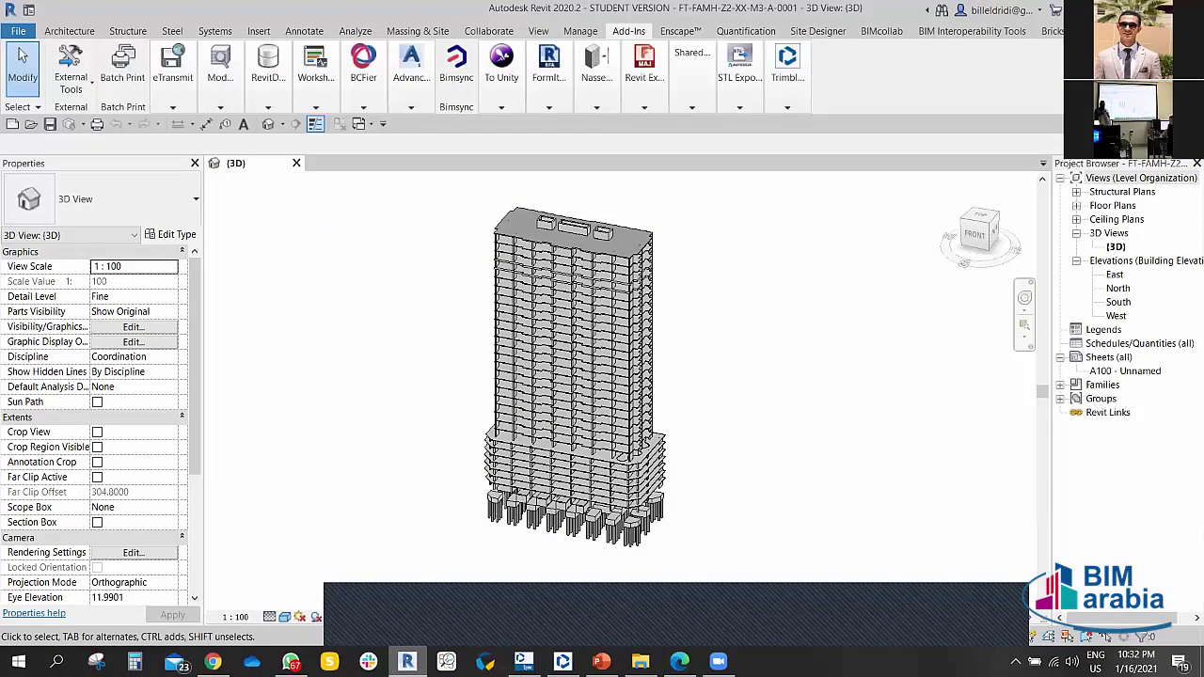
Open Trimble Connect from the Add-Ins Trimble dropdown and move its upload dialog up-left.
{"action": "left_click", "coordinate": [787, 107]}
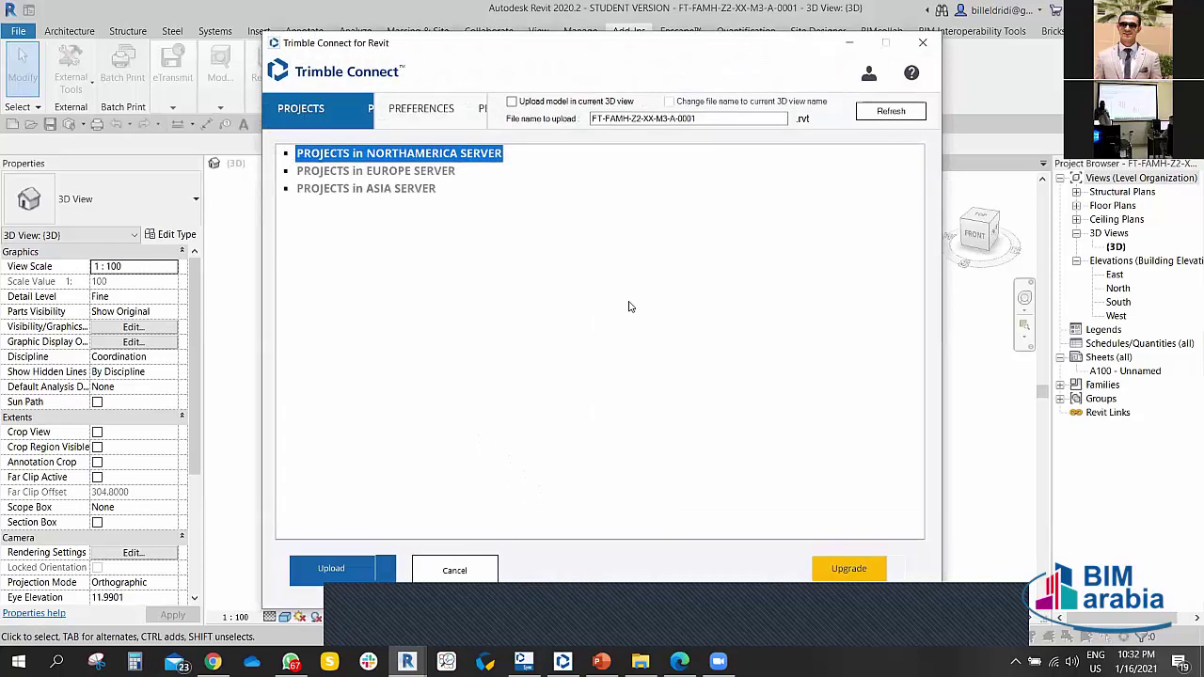
{"action": "left_click_drag", "start_coordinate": [624, 47], "coordinate": [511, 22]}
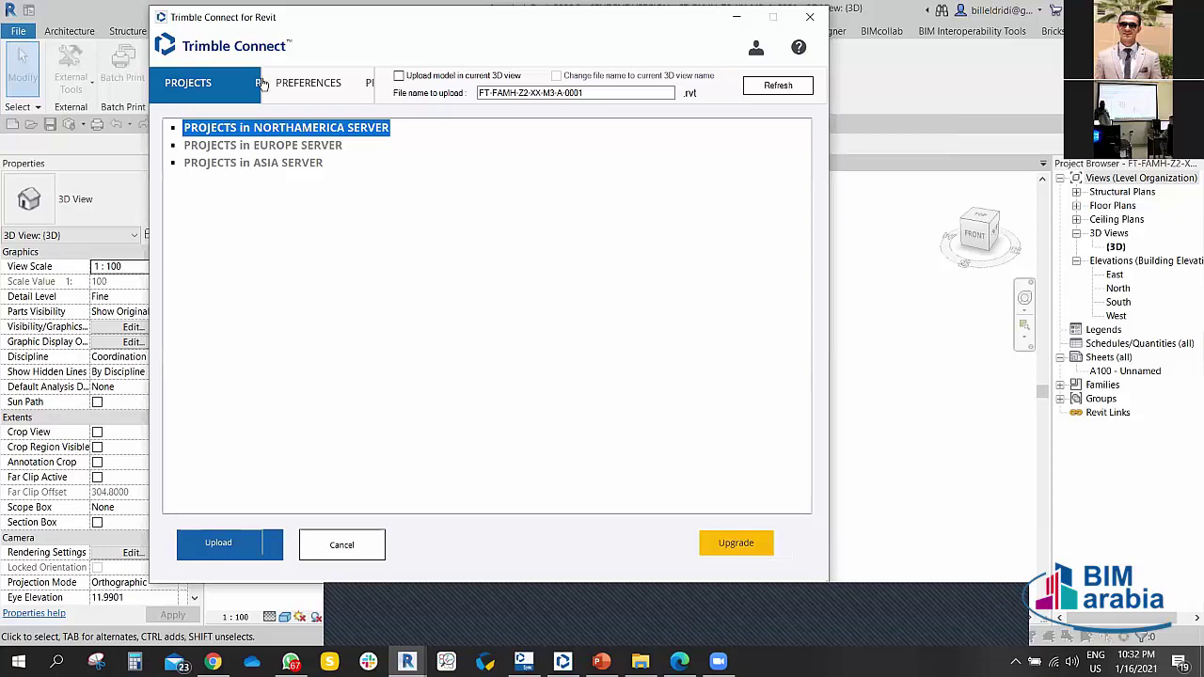
Check the Trimble Connect upload preferences with proxy settings, then reopen the add-in dialog.
{"action": "left_click", "coordinate": [374, 87]}
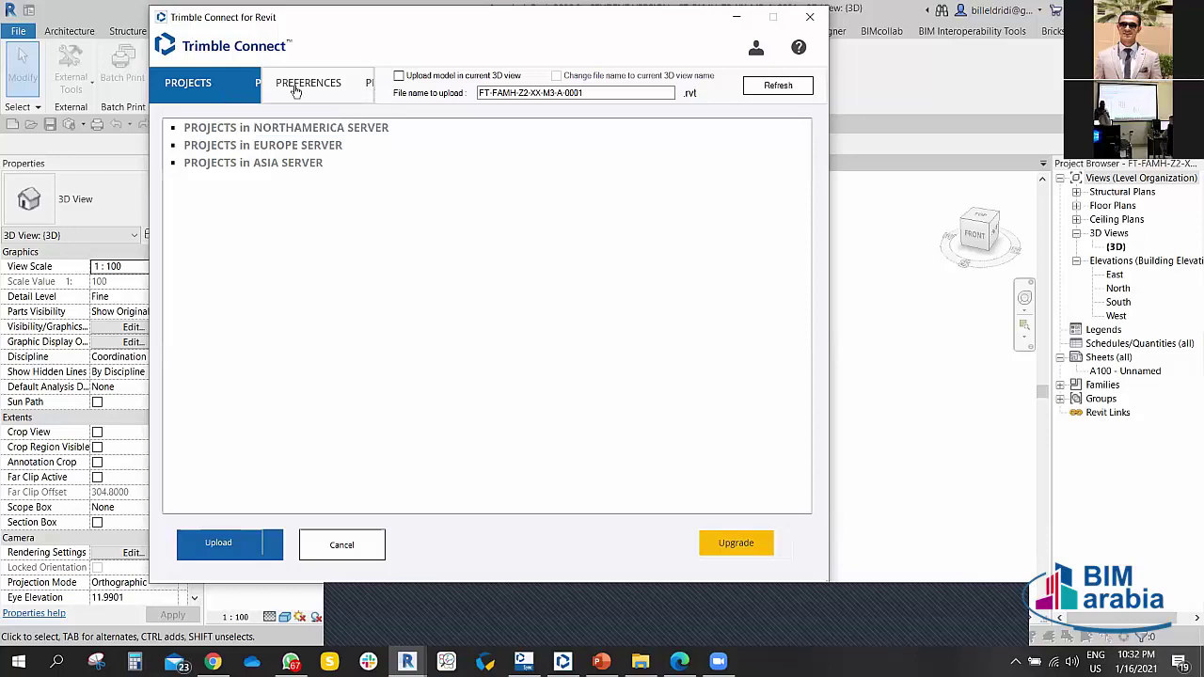
{"action": "left_click", "coordinate": [337, 87]}
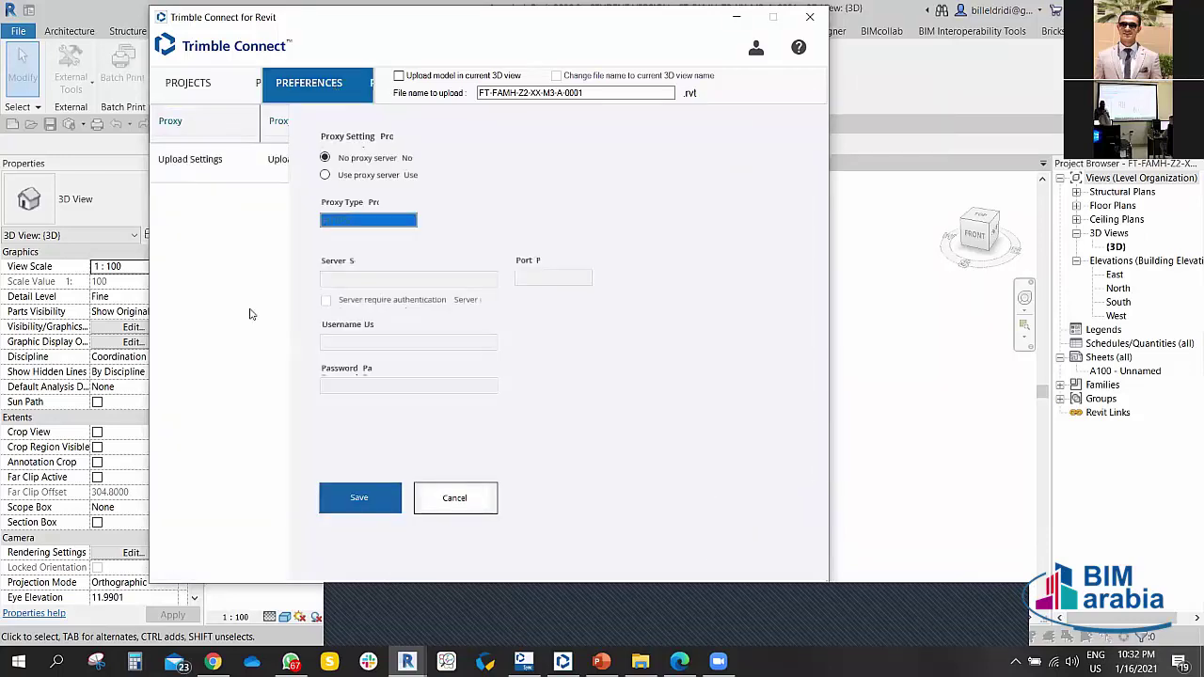
{"action": "left_click", "coordinate": [439, 500]}
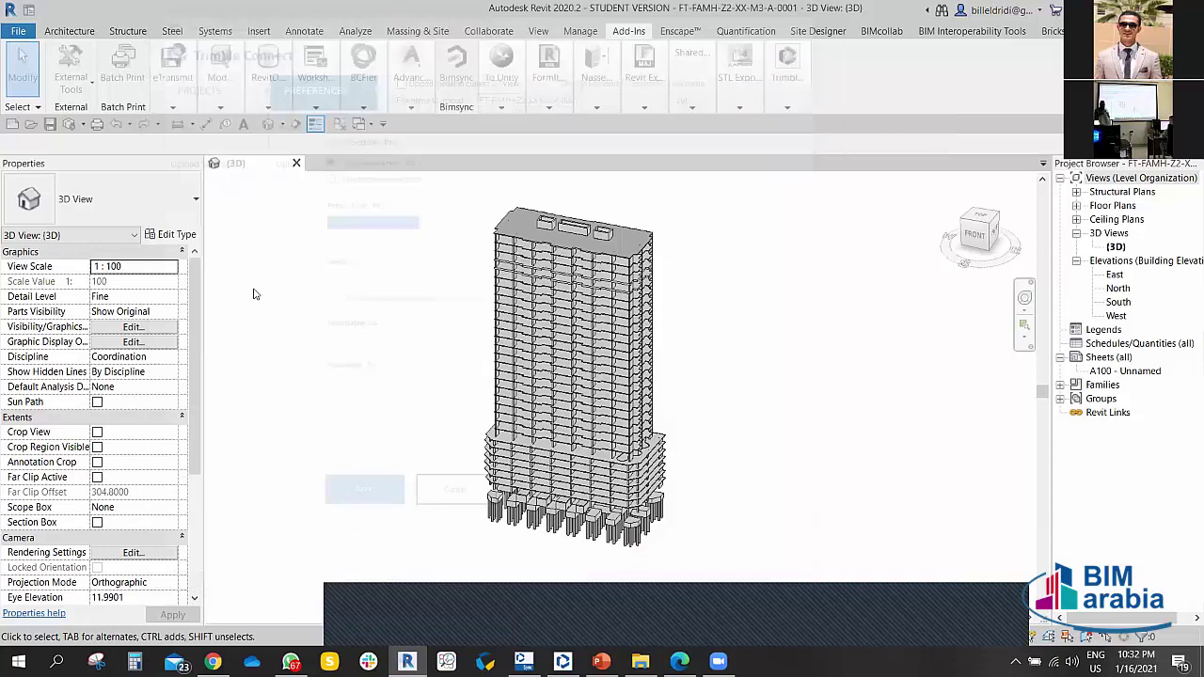
{"action": "left_click", "coordinate": [787, 89]}
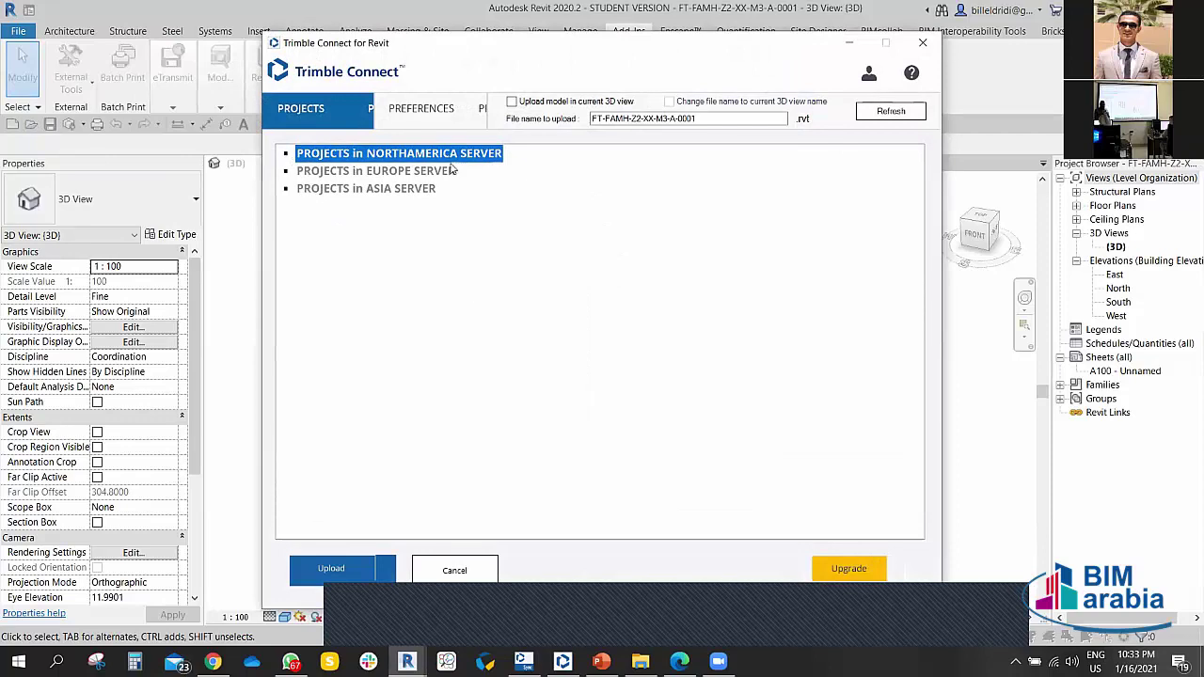
Browse the Europe and Asia server projects, refresh the list, and open the Upgrade page.
{"action": "left_click", "coordinate": [358, 173]}
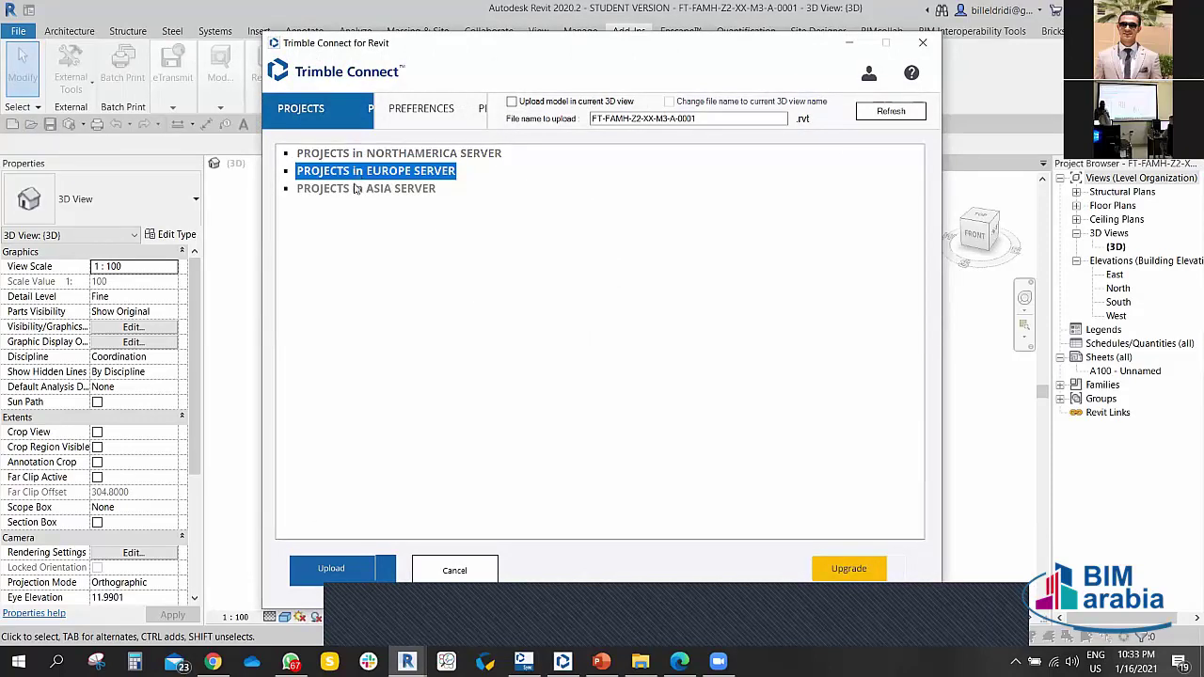
{"action": "left_click", "coordinate": [357, 189]}
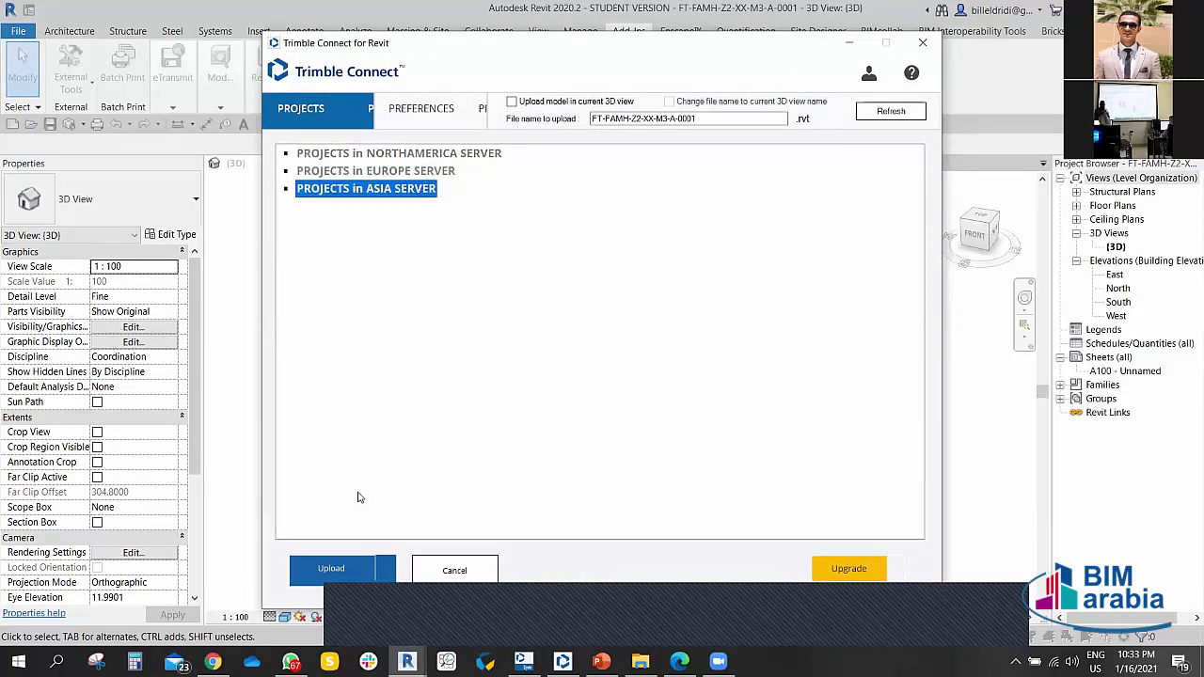
{"action": "left_click", "coordinate": [408, 137]}
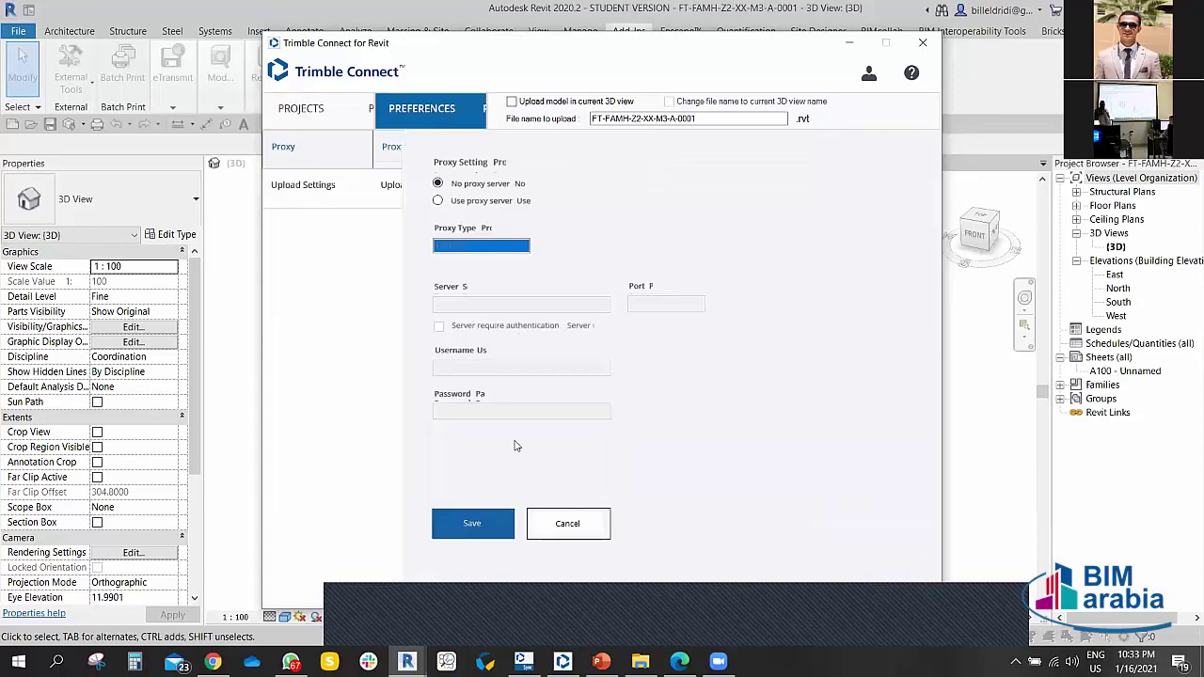
{"action": "left_click", "coordinate": [316, 111]}
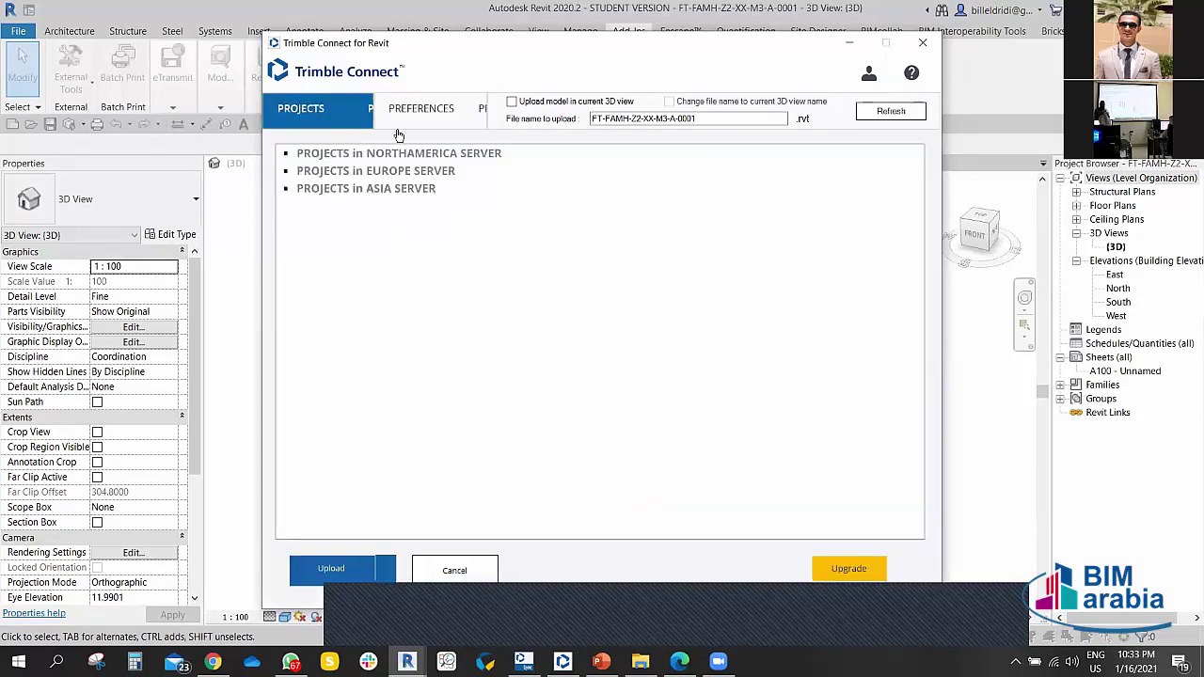
{"action": "left_click", "coordinate": [385, 191]}
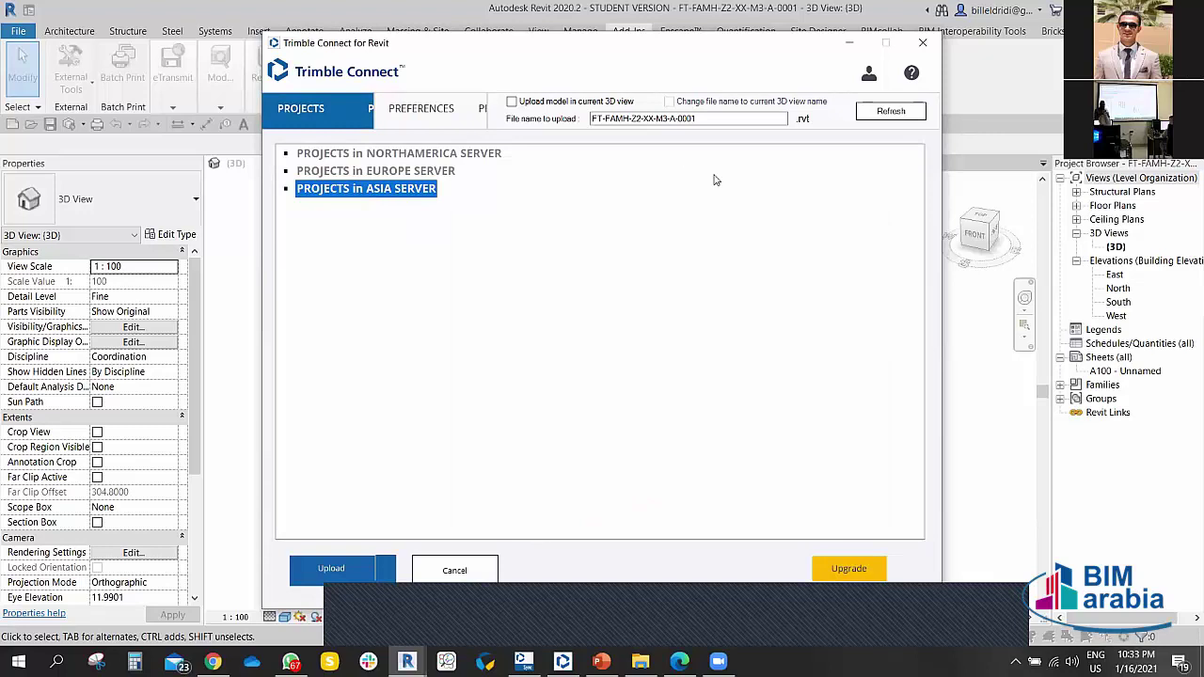
{"action": "left_click", "coordinate": [882, 113]}
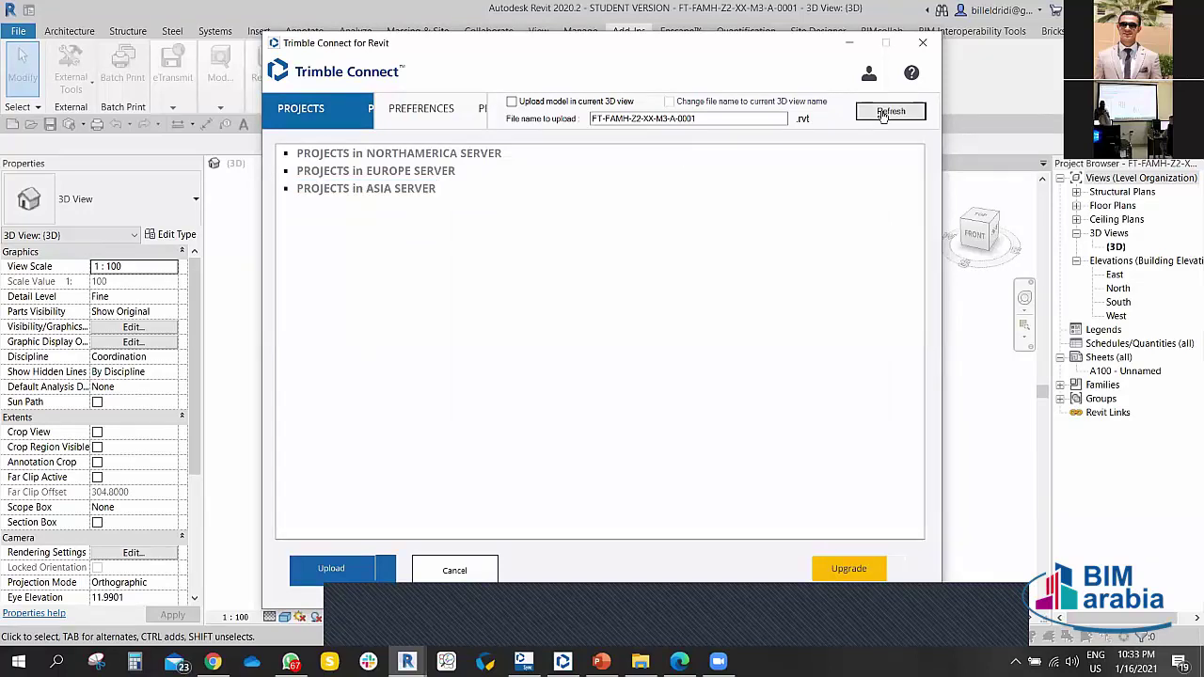
{"action": "left_click", "coordinate": [400, 190]}
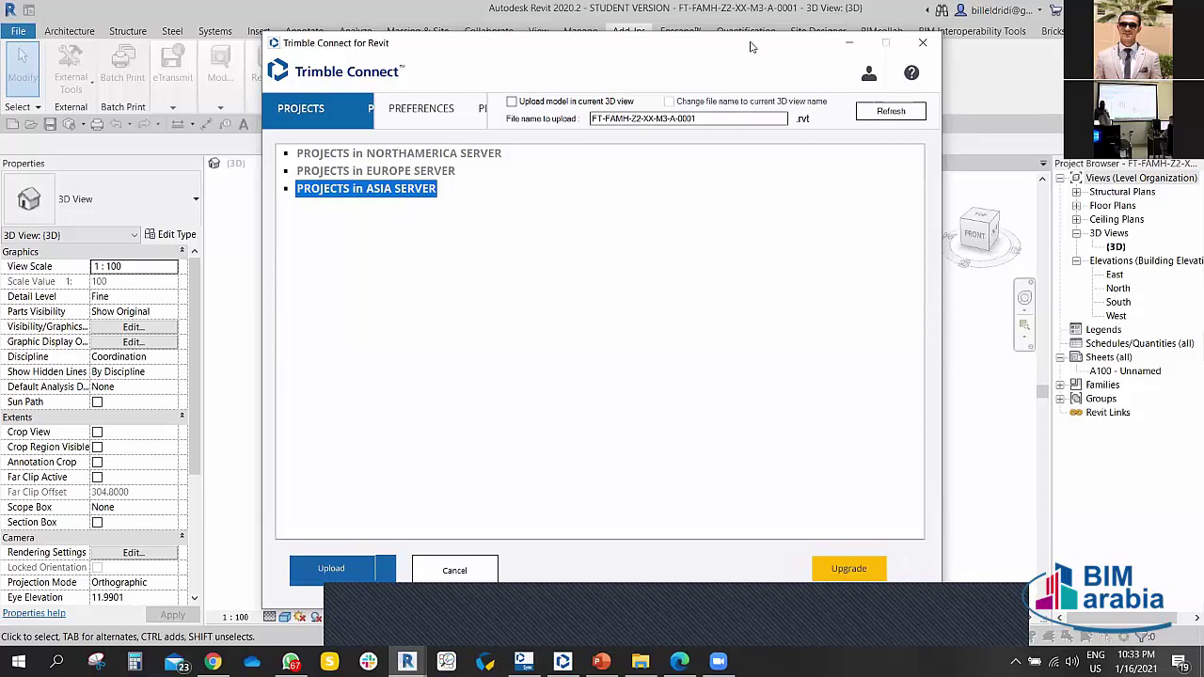
{"action": "left_click", "coordinate": [860, 567]}
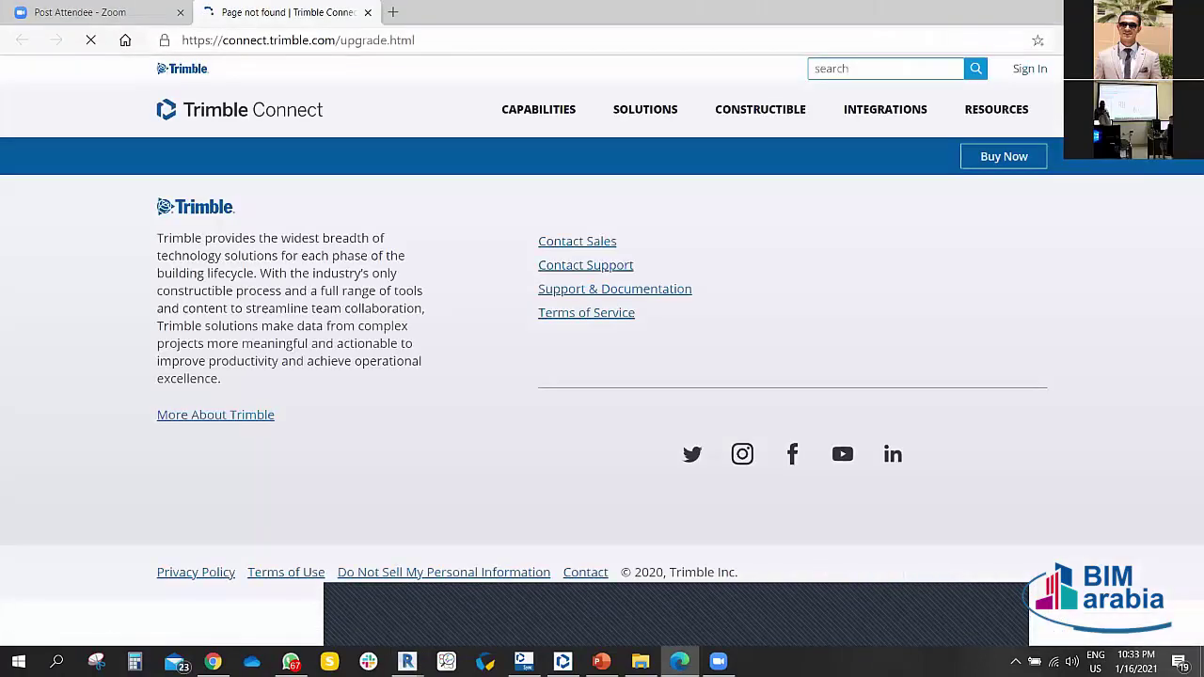
Go up to the Work in Progress folder in the browser Explorer, then return to Revit's dialog.
{"action": "key", "text": "alt+Tab"}
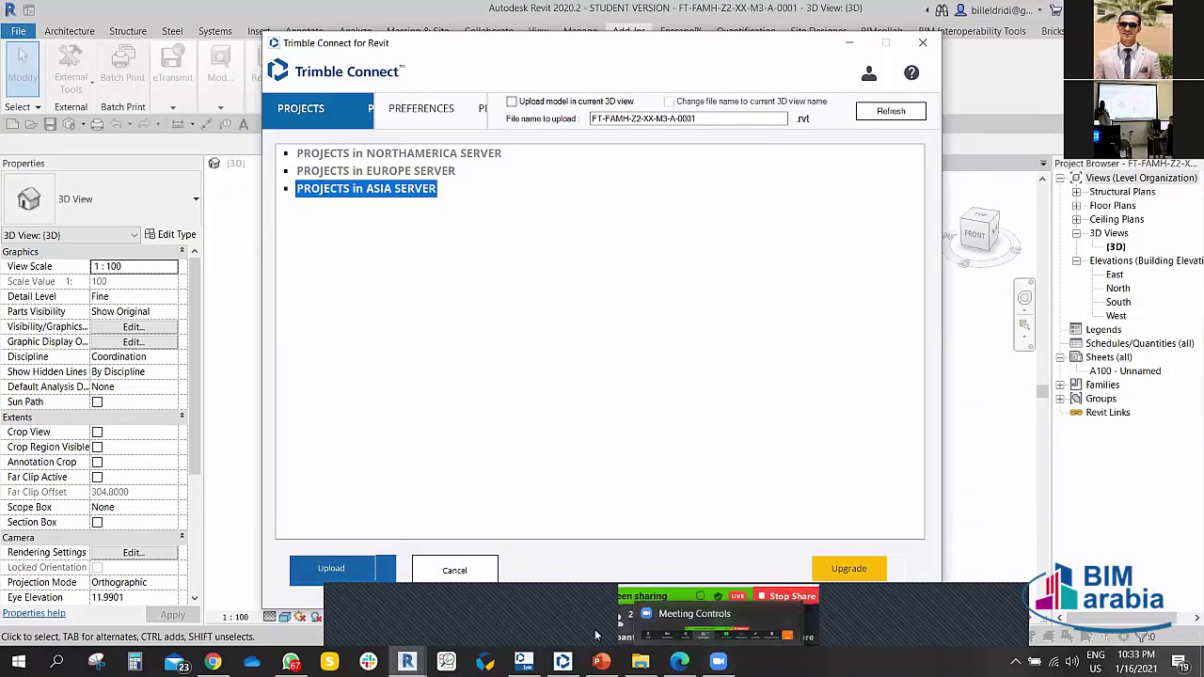
{"action": "mouse_move", "coordinate": [212, 661]}
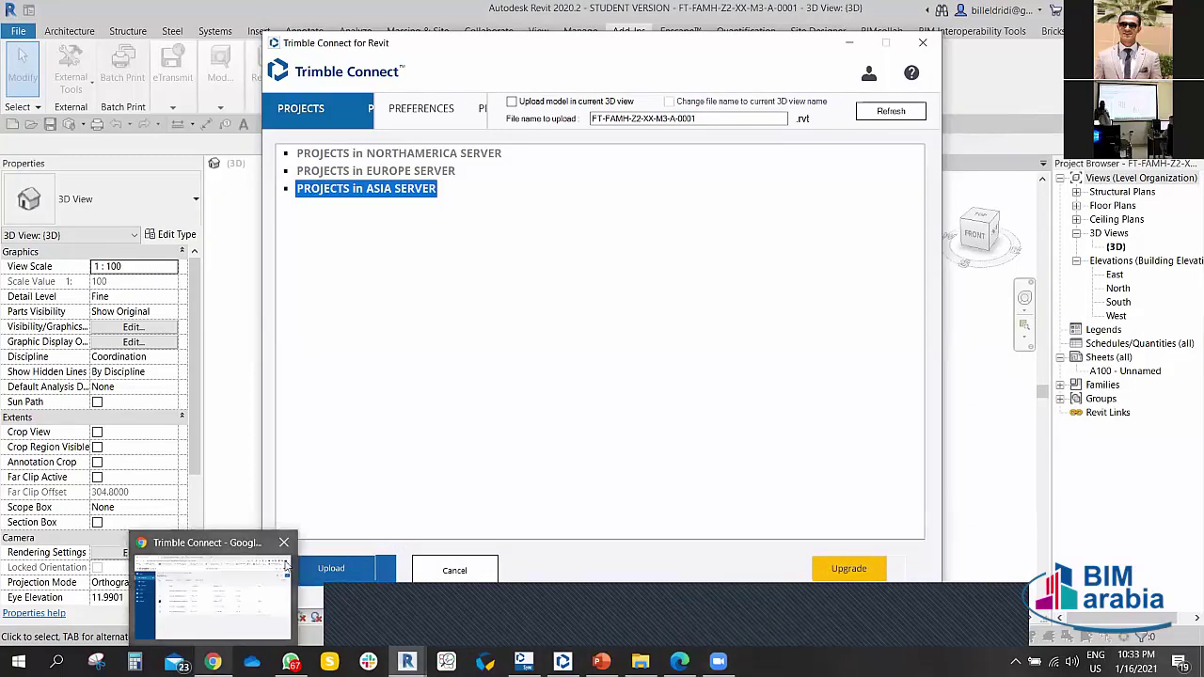
{"action": "left_click", "coordinate": [223, 621]}
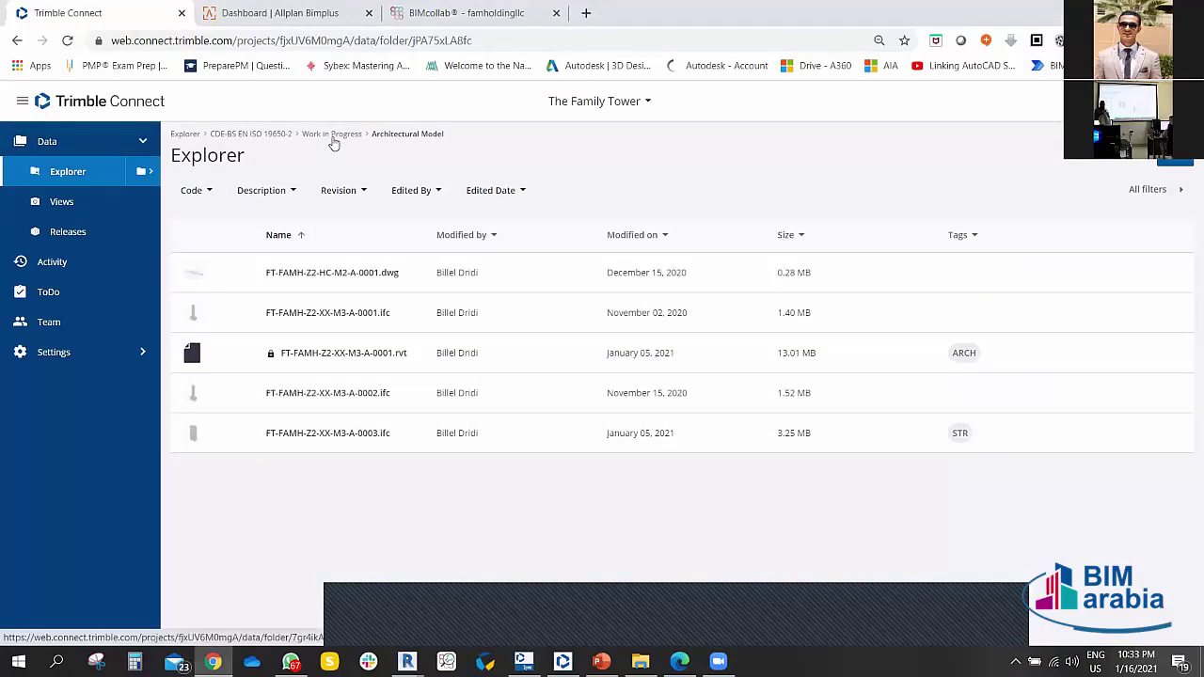
{"action": "left_click", "coordinate": [331, 134]}
{"action": "key", "text": "alt+Tab"}
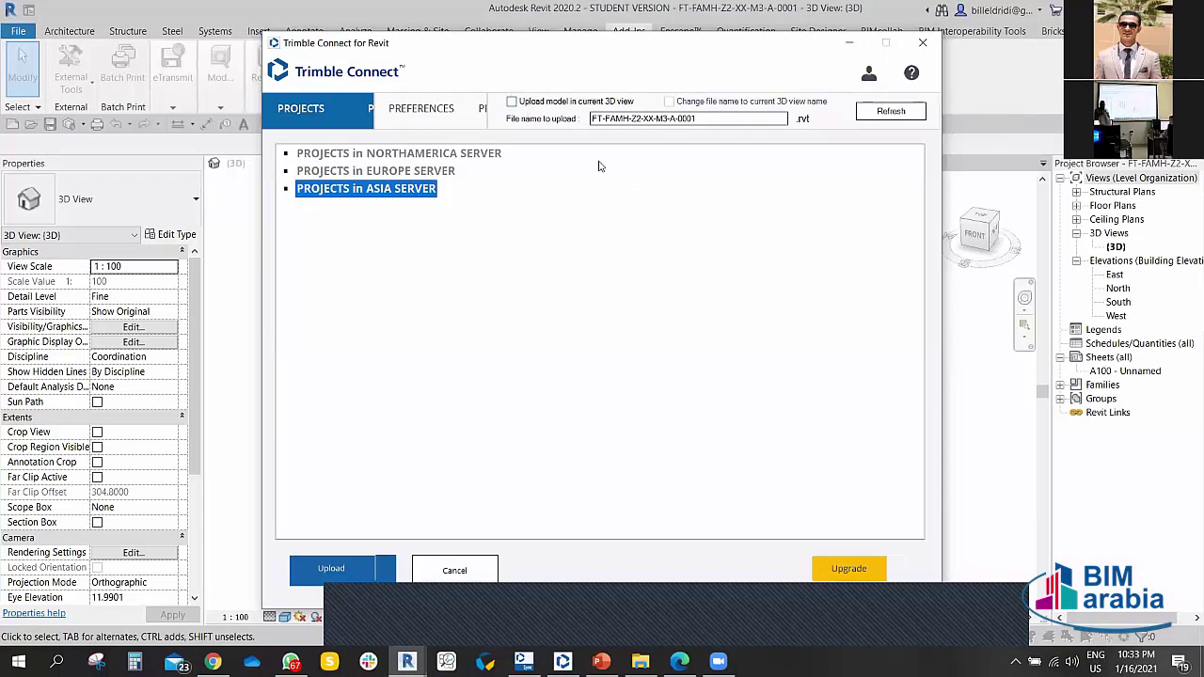
{"action": "left_click", "coordinate": [848, 42]}
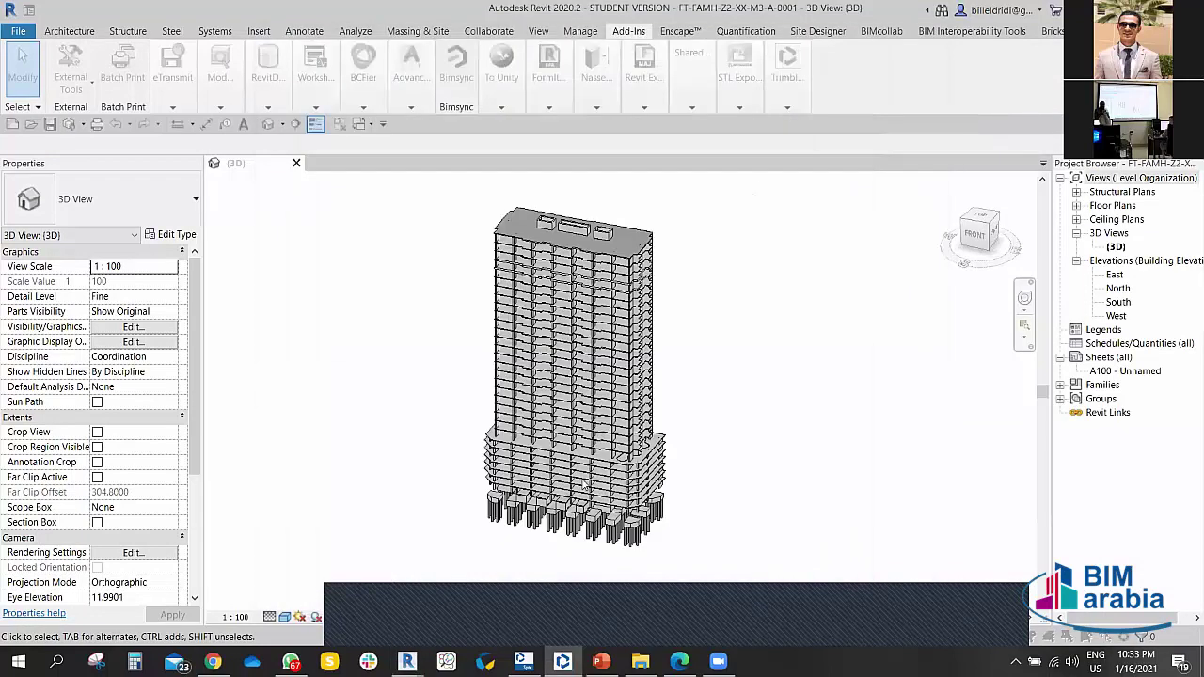
{"action": "mouse_move", "coordinate": [406, 662]}
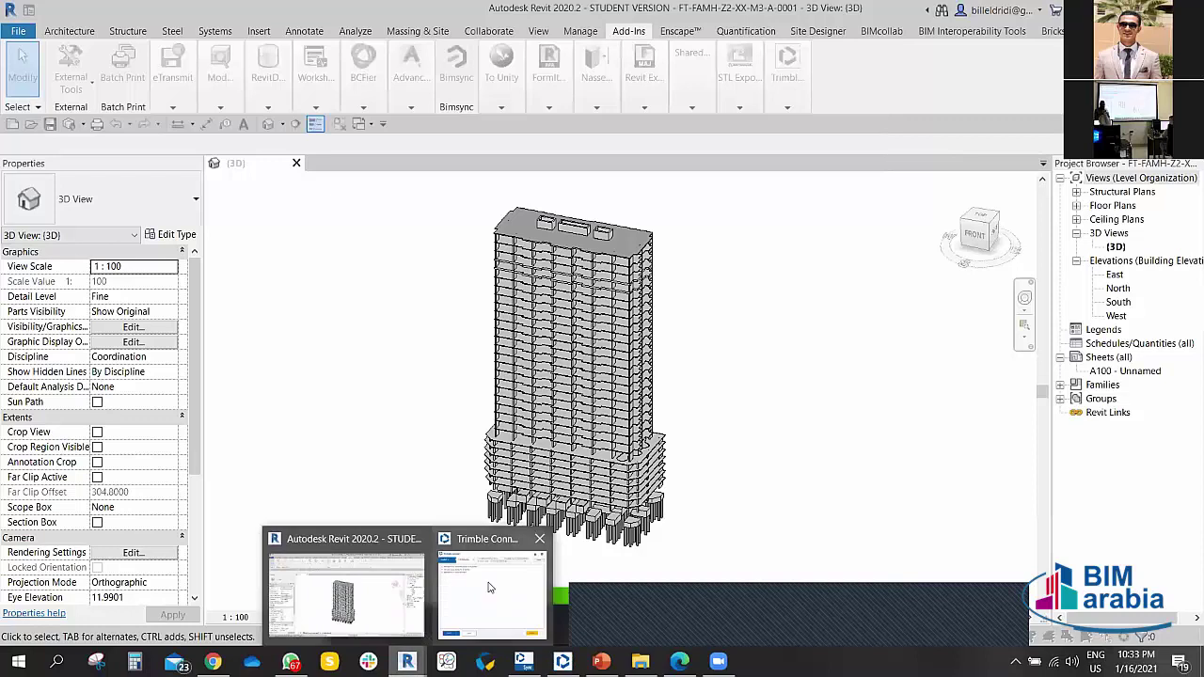
{"action": "left_click", "coordinate": [492, 585]}
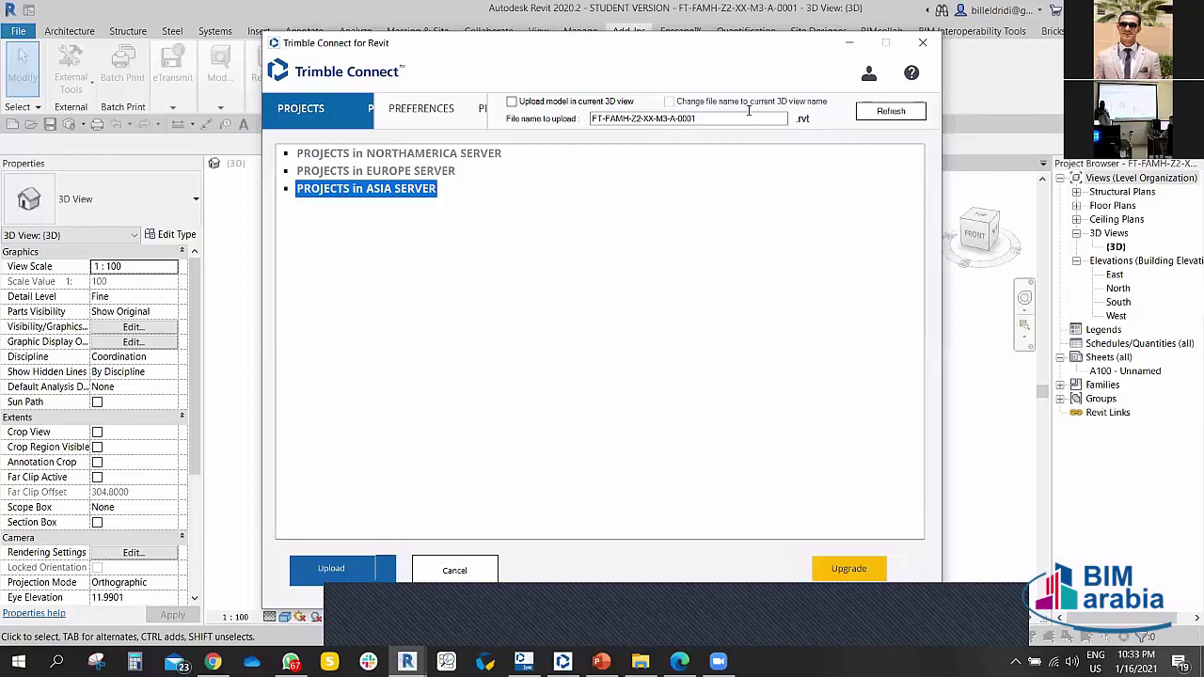
{"action": "left_click", "coordinate": [708, 116]}
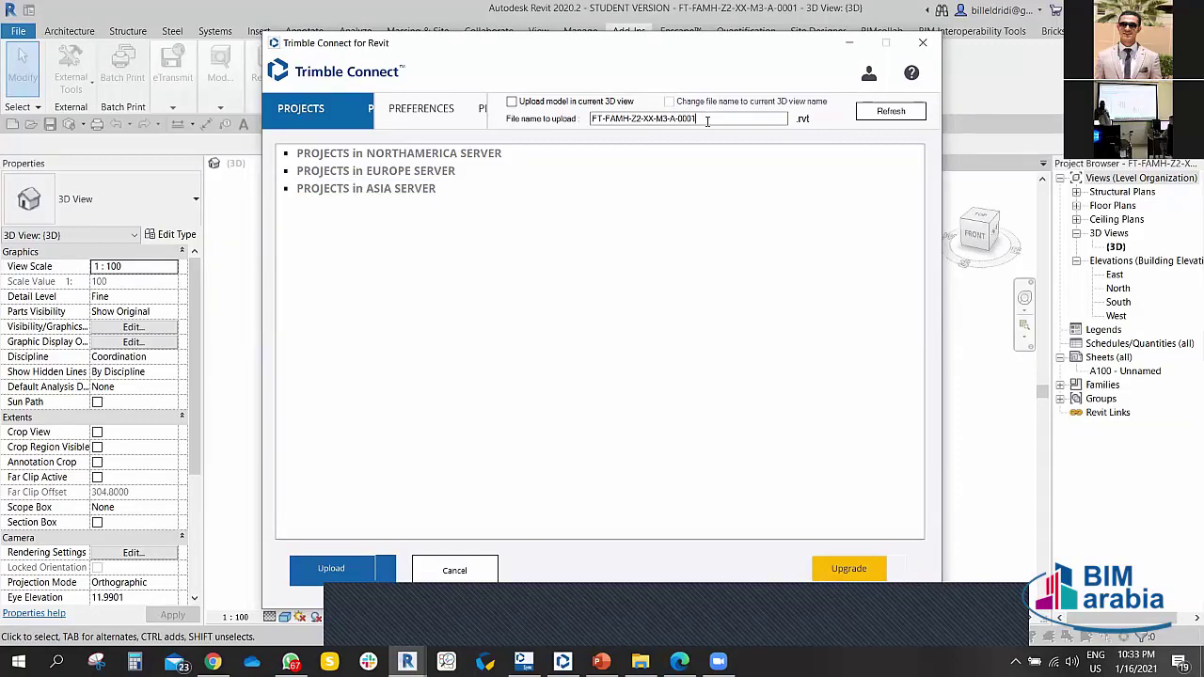
{"action": "left_click_drag", "start_coordinate": [708, 116], "coordinate": [591, 118]}
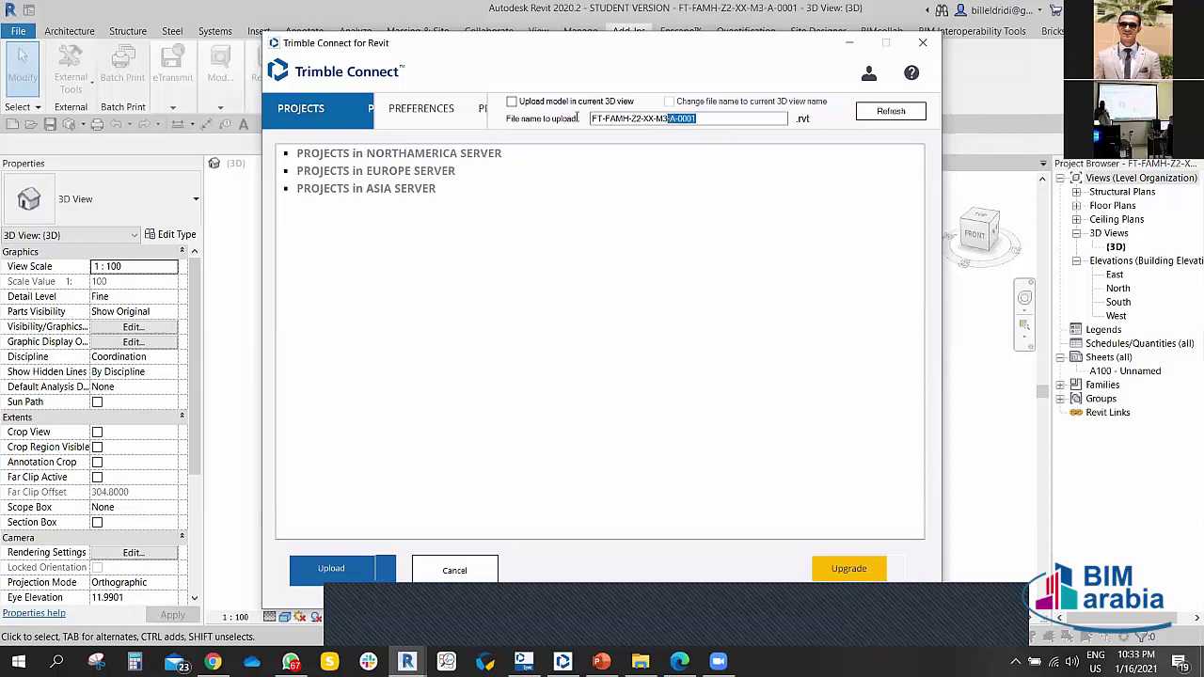
{"action": "left_click", "coordinate": [666, 202]}
{"action": "left_click", "coordinate": [705, 117]}
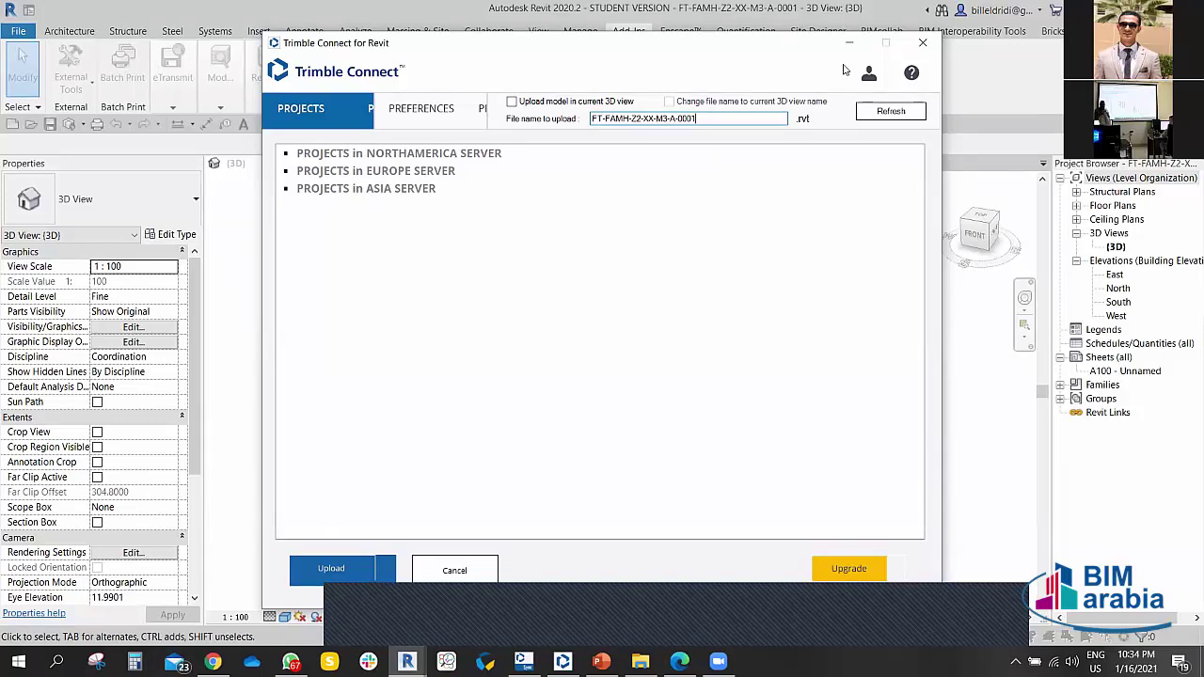
{"action": "left_click", "coordinate": [679, 661]}
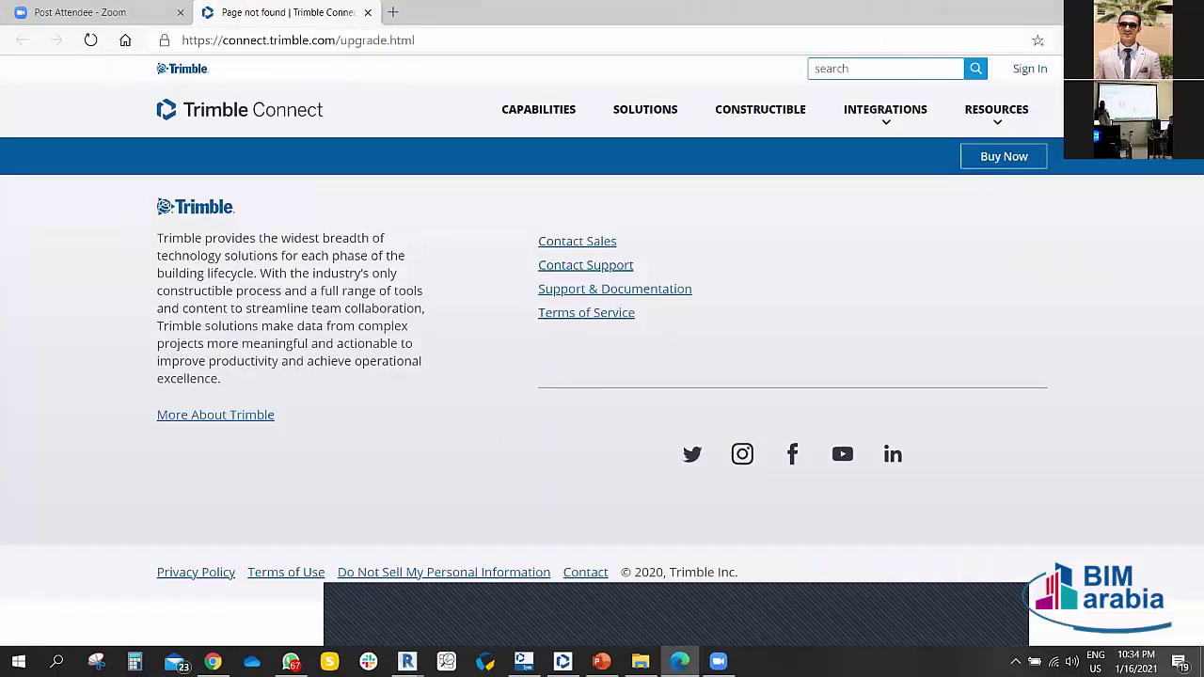
{"action": "key", "text": "alt+Tab"}
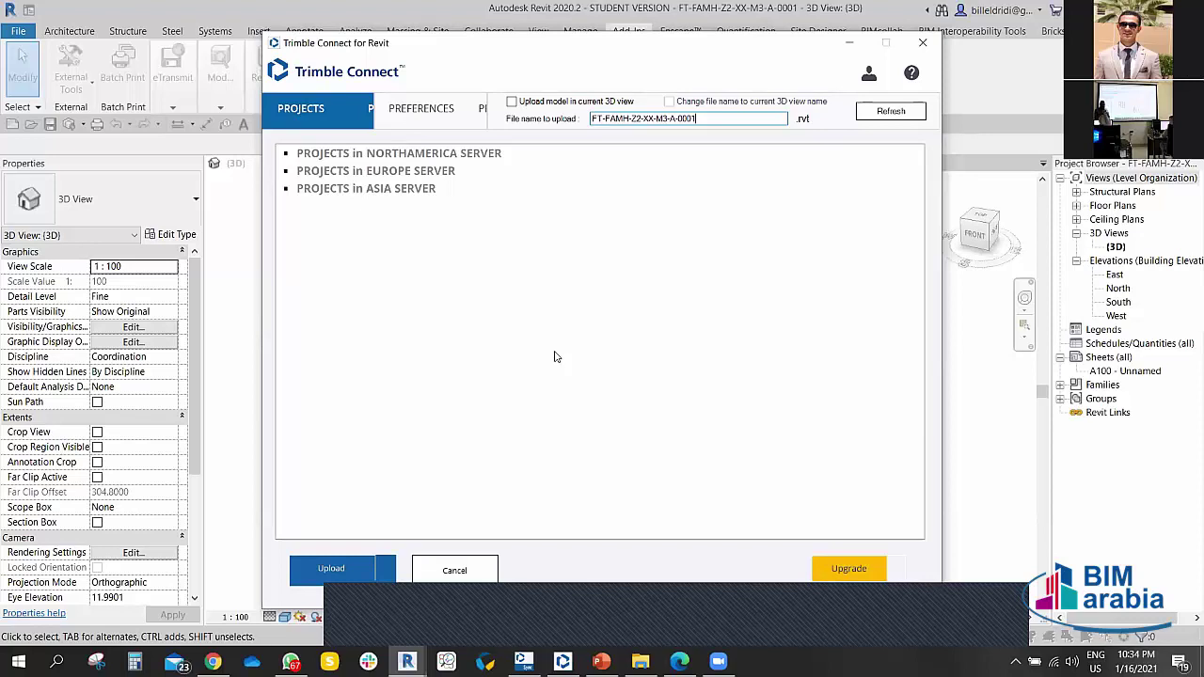
{"action": "left_click", "coordinate": [923, 42]}
Close the Trimble Connect dialog and dropdown, then show The Family Tower's Work in Progress folder.
{"action": "left_click", "coordinate": [793, 103]}
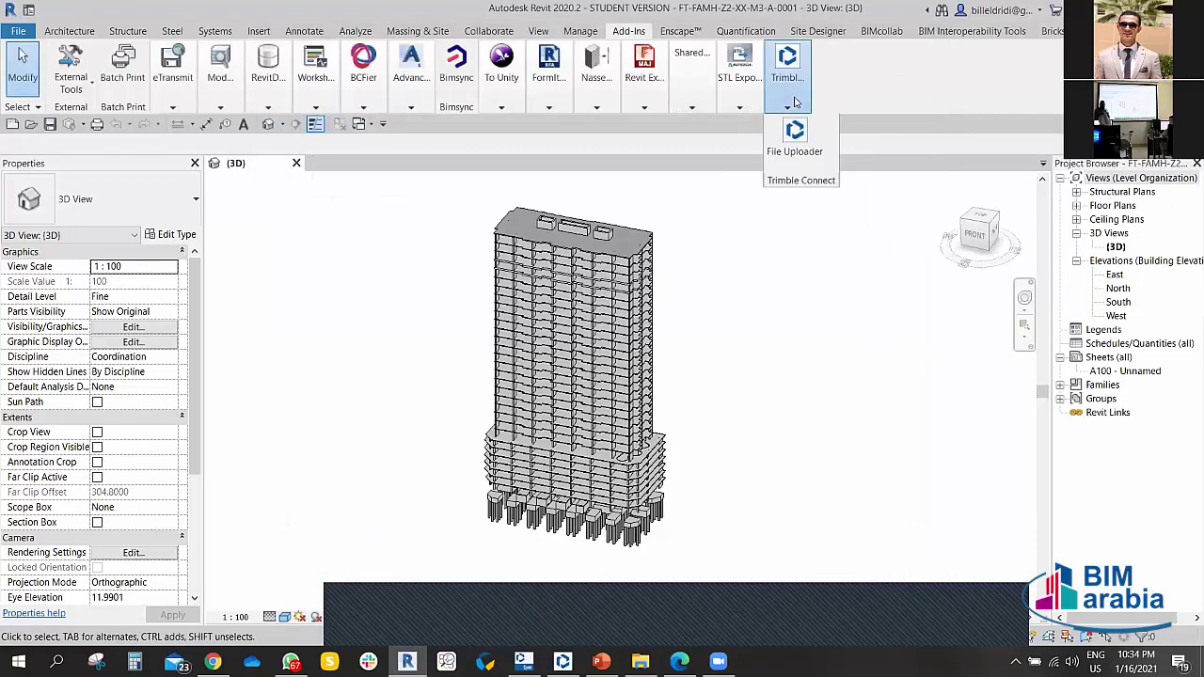
{"action": "left_click", "coordinate": [690, 146]}
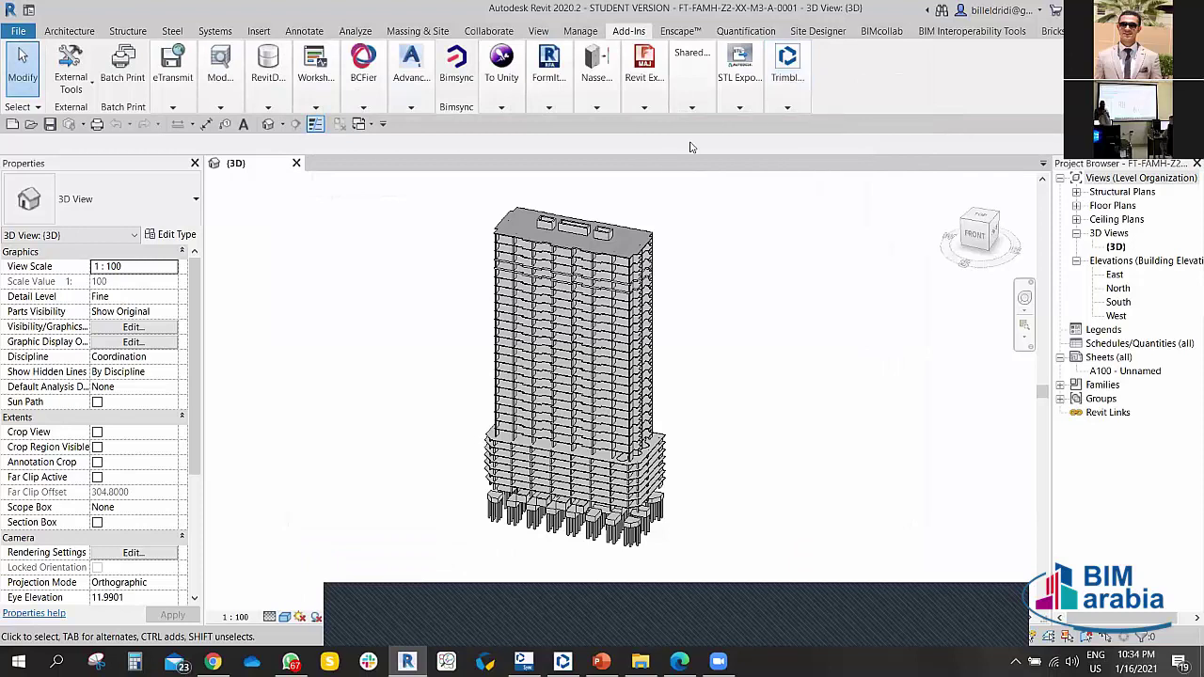
{"action": "left_click", "coordinate": [739, 106]}
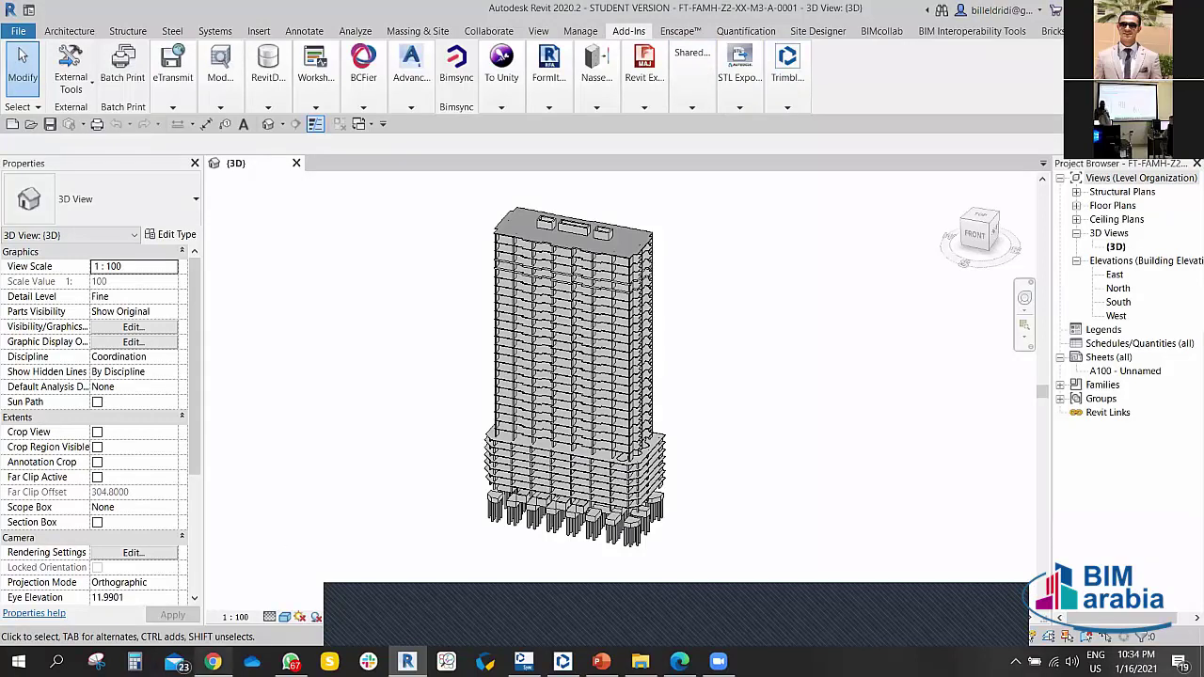
{"action": "left_click", "coordinate": [213, 661]}
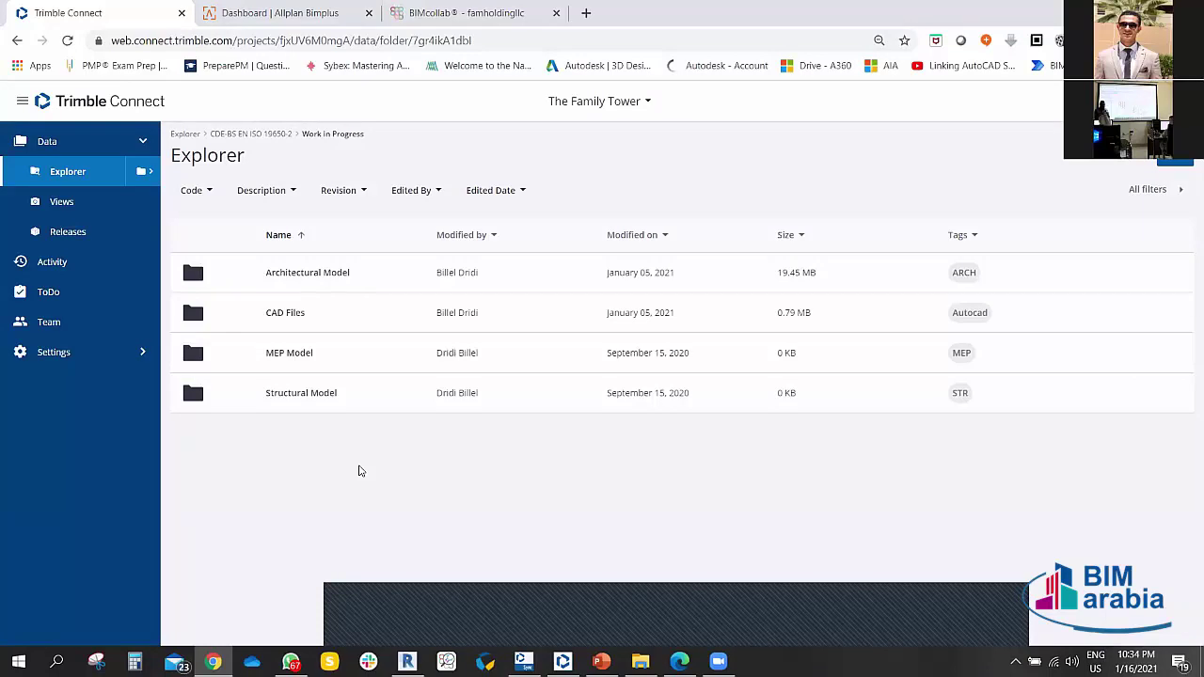
Switch the shared screen to the mirrored phone's Trimble Connect Asia Projects list.
{"action": "left_click", "coordinate": [1012, 632]}
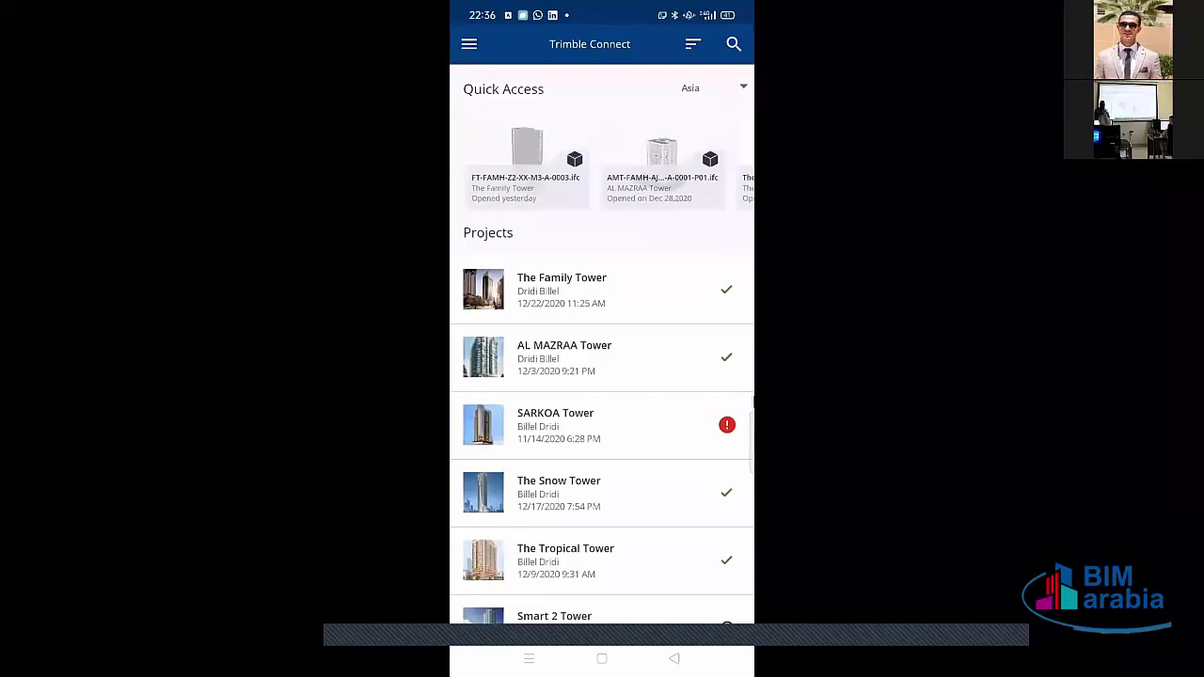
Open the AL MAZRAA Tower project from the mobile Projects list.
{"action": "scroll", "coordinate": [601, 442], "scroll_direction": "down", "scroll_amount": 2}
{"action": "scroll", "coordinate": [602, 442], "scroll_direction": "up", "scroll_amount": 2}
{"action": "scroll", "coordinate": [601, 442], "scroll_direction": "down", "scroll_amount": 1}
{"action": "scroll", "coordinate": [602, 442], "scroll_direction": "up", "scroll_amount": 1}
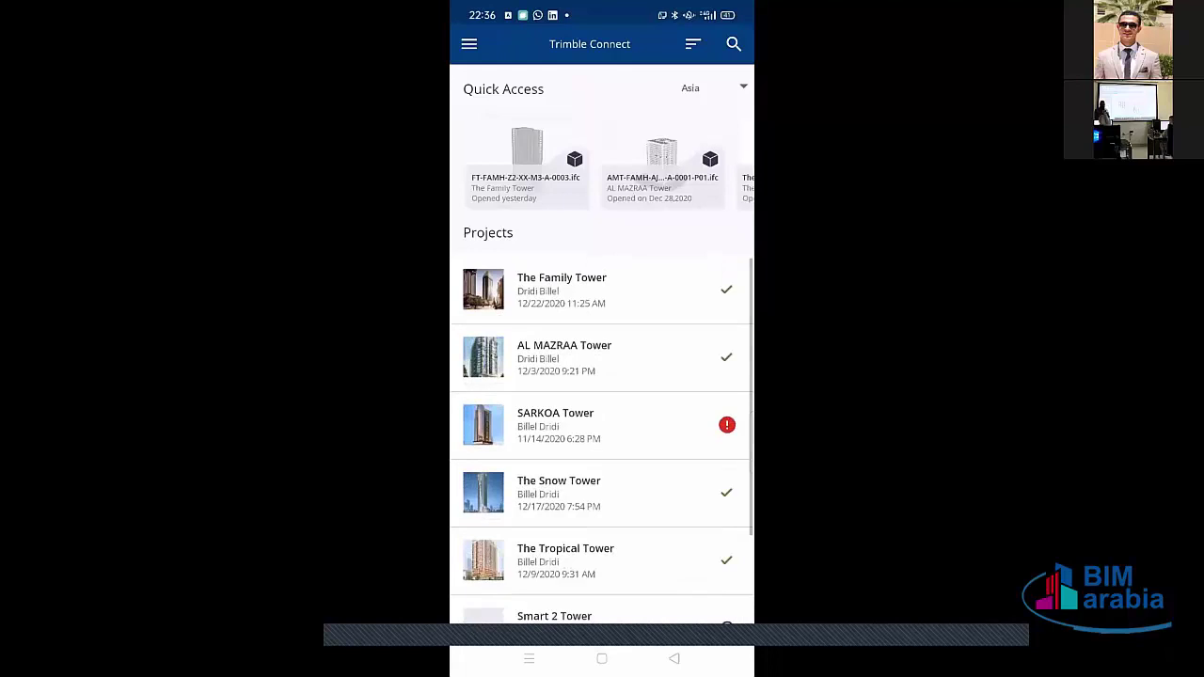
{"action": "left_click", "coordinate": [564, 357]}
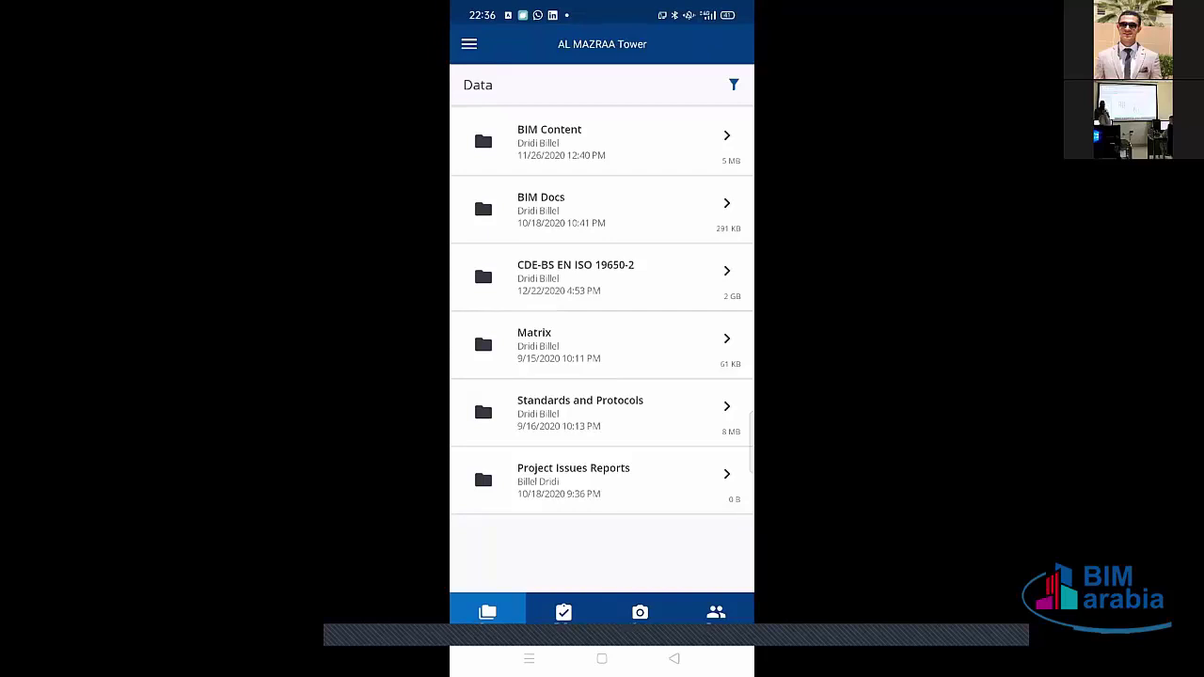
Browse the project's team members and then its groups list.
{"action": "left_click", "coordinate": [715, 612]}
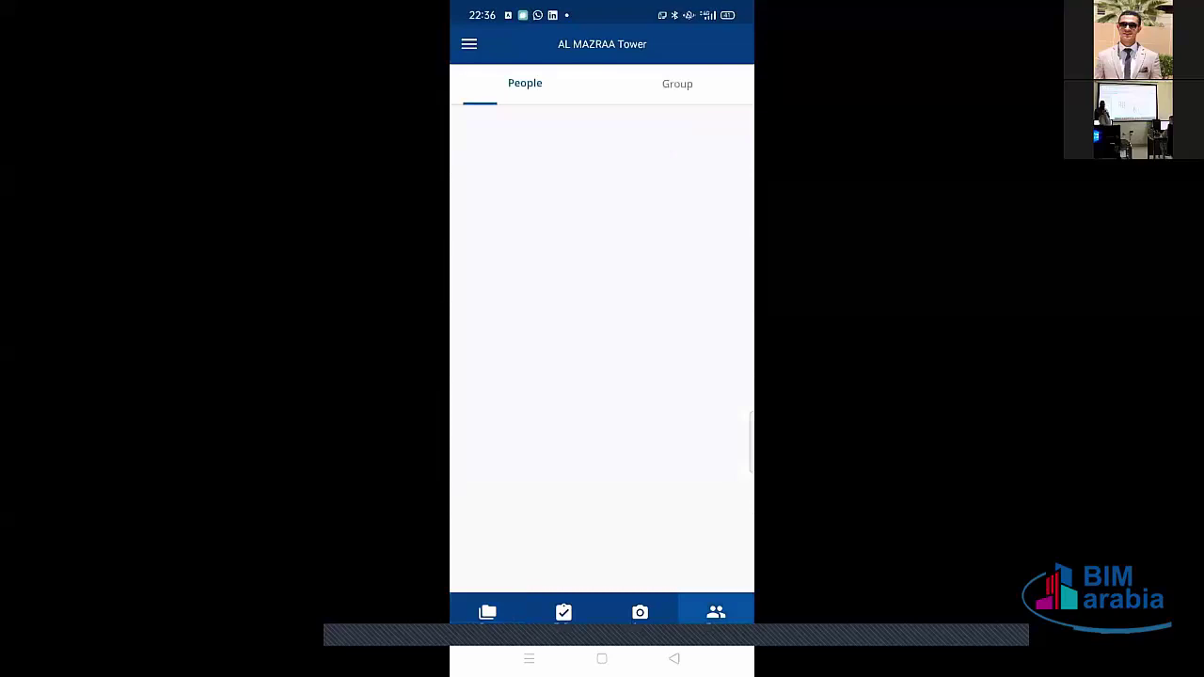
{"action": "scroll", "coordinate": [602, 348], "scroll_direction": "down", "scroll_amount": 1}
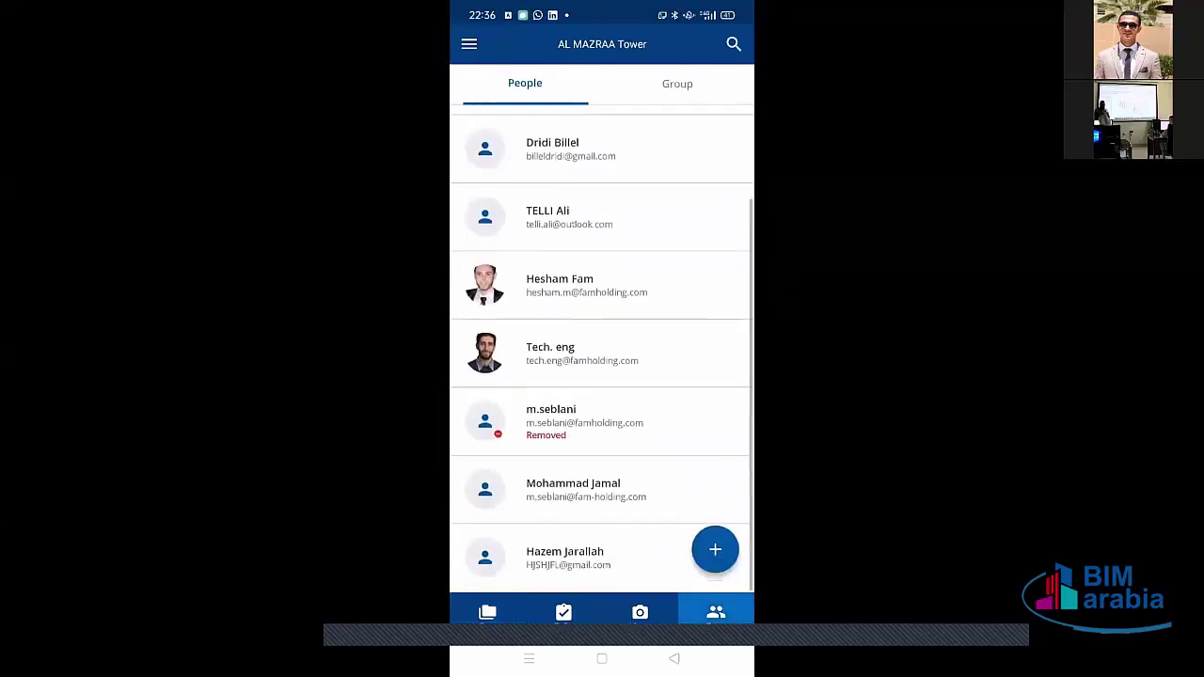
{"action": "scroll", "coordinate": [602, 348], "scroll_direction": "up", "scroll_amount": 1}
{"action": "left_click", "coordinate": [677, 82]}
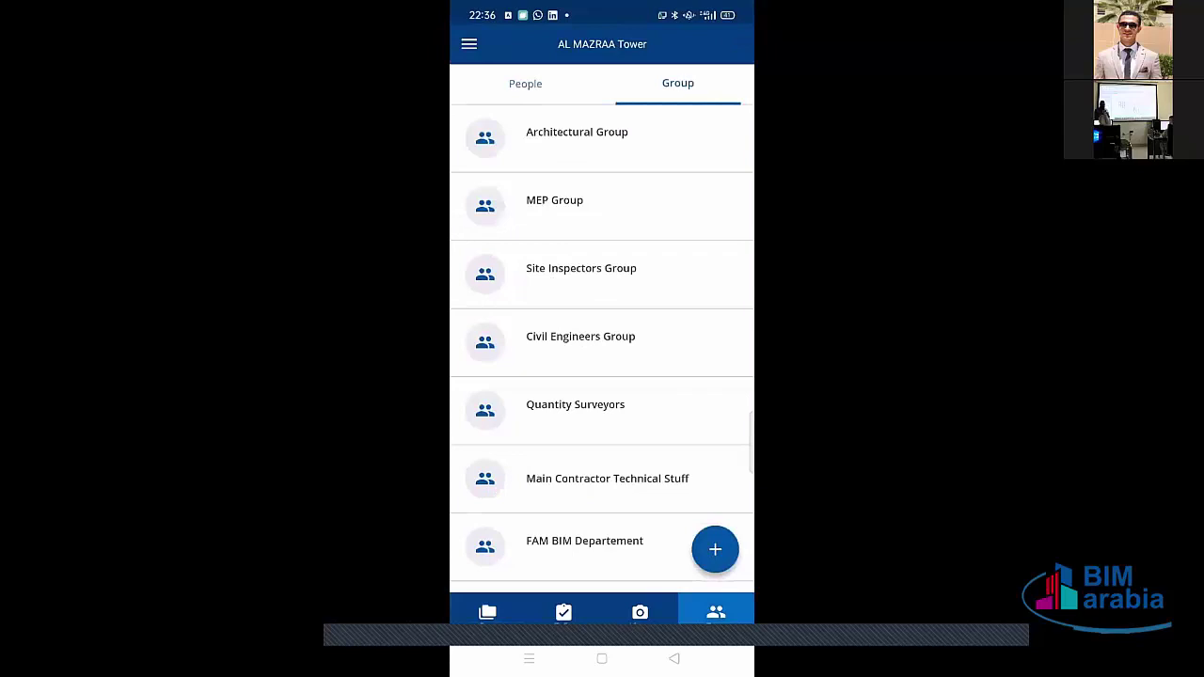
{"action": "scroll", "coordinate": [602, 348], "scroll_direction": "down", "scroll_amount": 1}
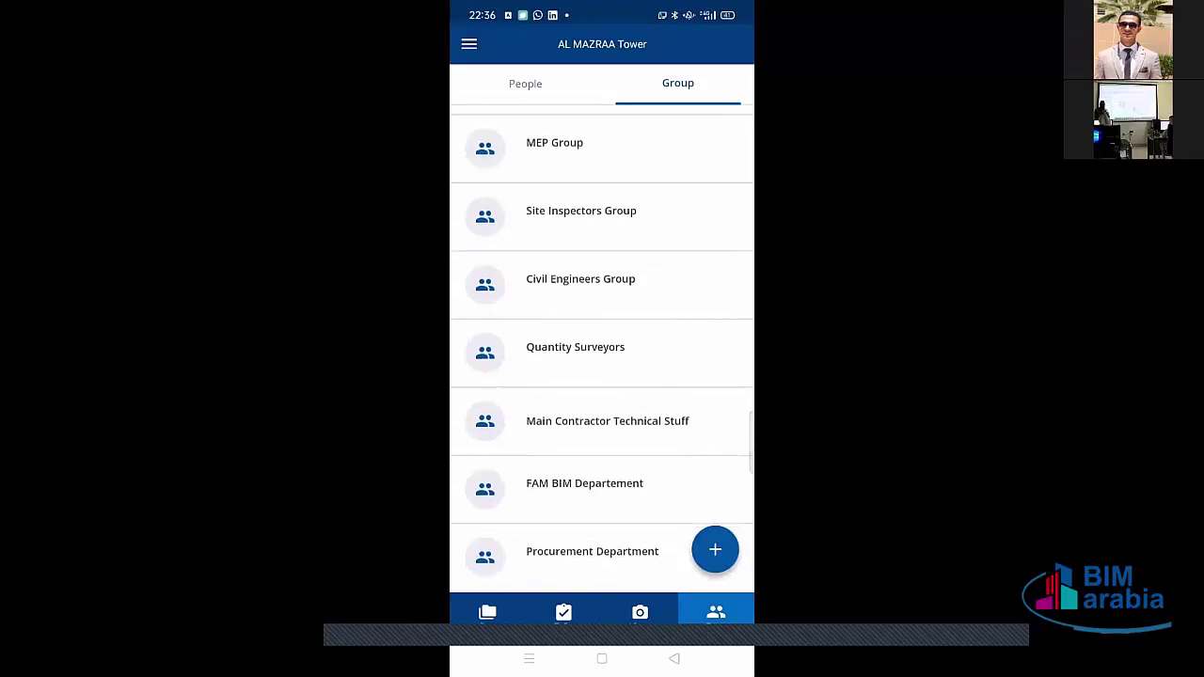
{"action": "scroll", "coordinate": [601, 348], "scroll_direction": "up", "scroll_amount": 1}
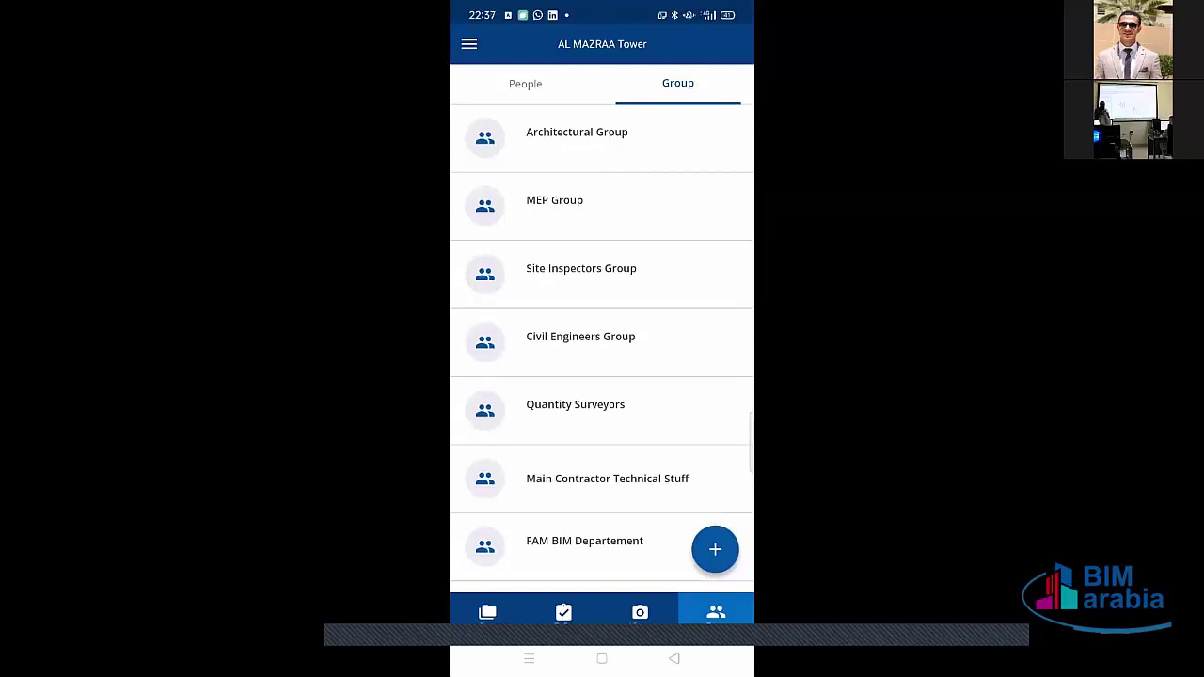
Explore the invite-member form's group and role options, keeping User, cancel, then show the Views section.
{"action": "left_click", "coordinate": [715, 549]}
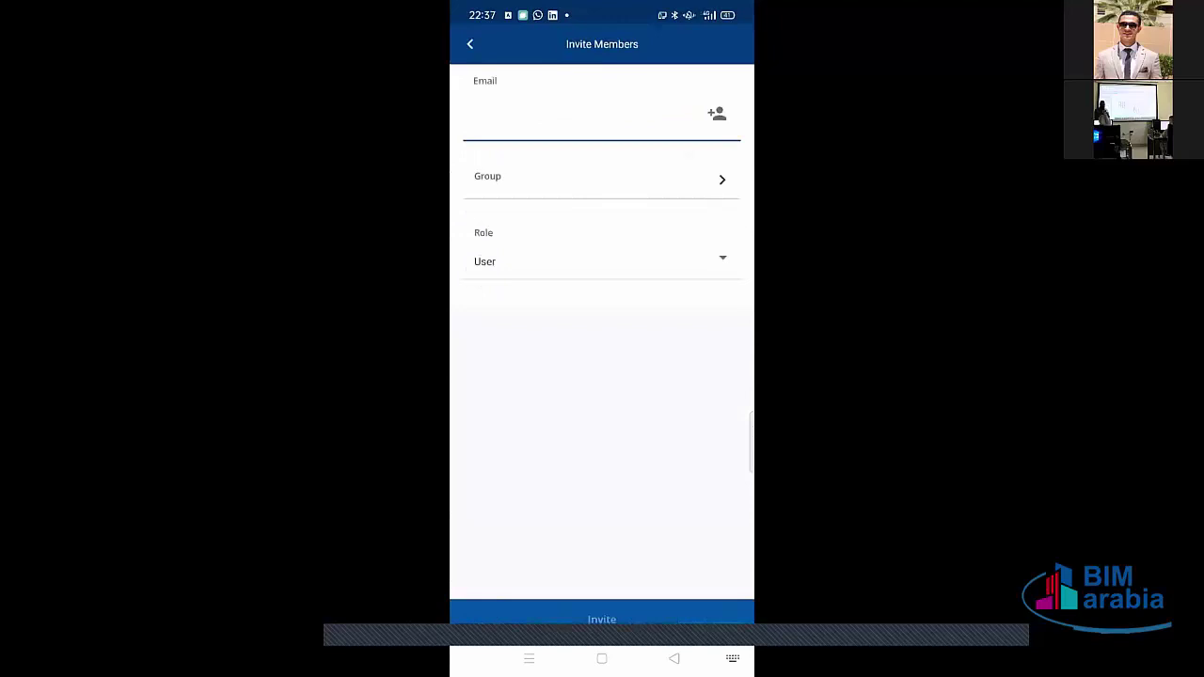
{"action": "key", "text": "Escape"}
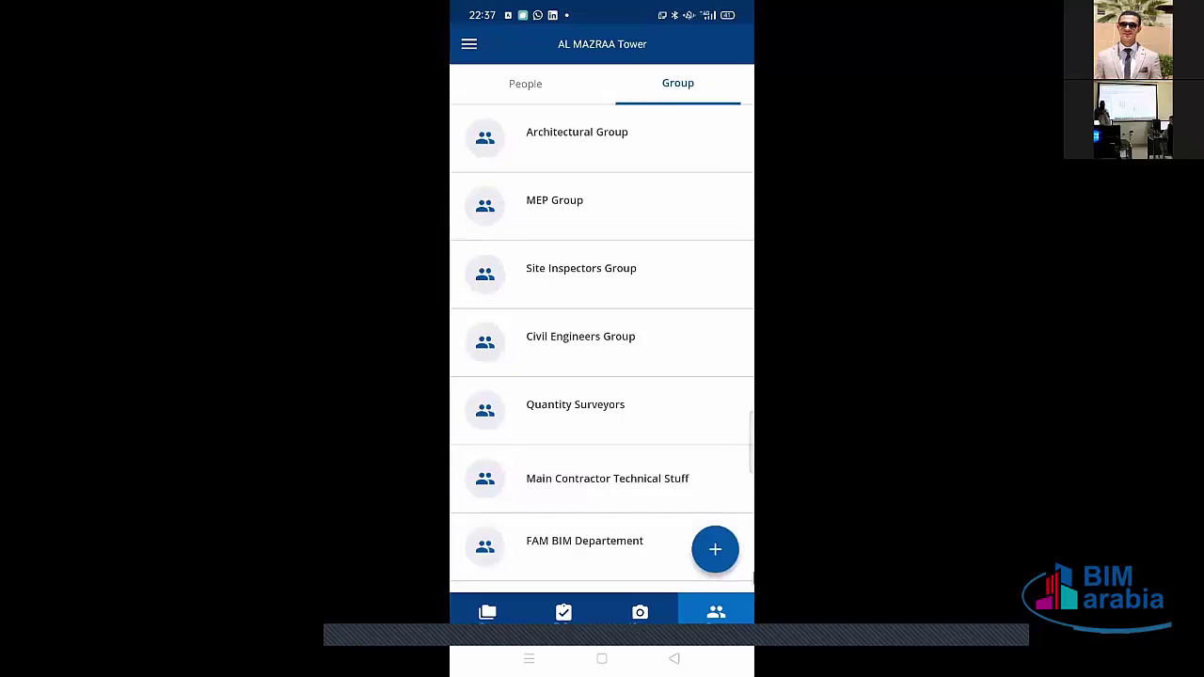
{"action": "left_click", "coordinate": [525, 82]}
{"action": "left_click", "coordinate": [714, 550]}
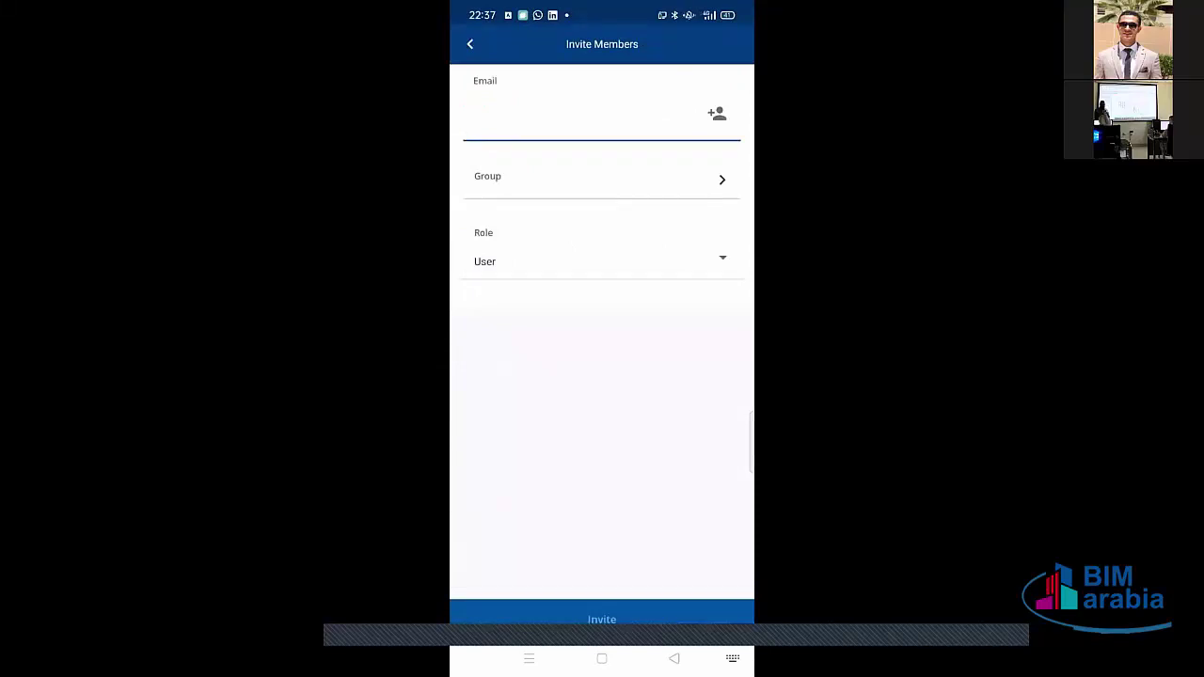
{"action": "left_click", "coordinate": [601, 179]}
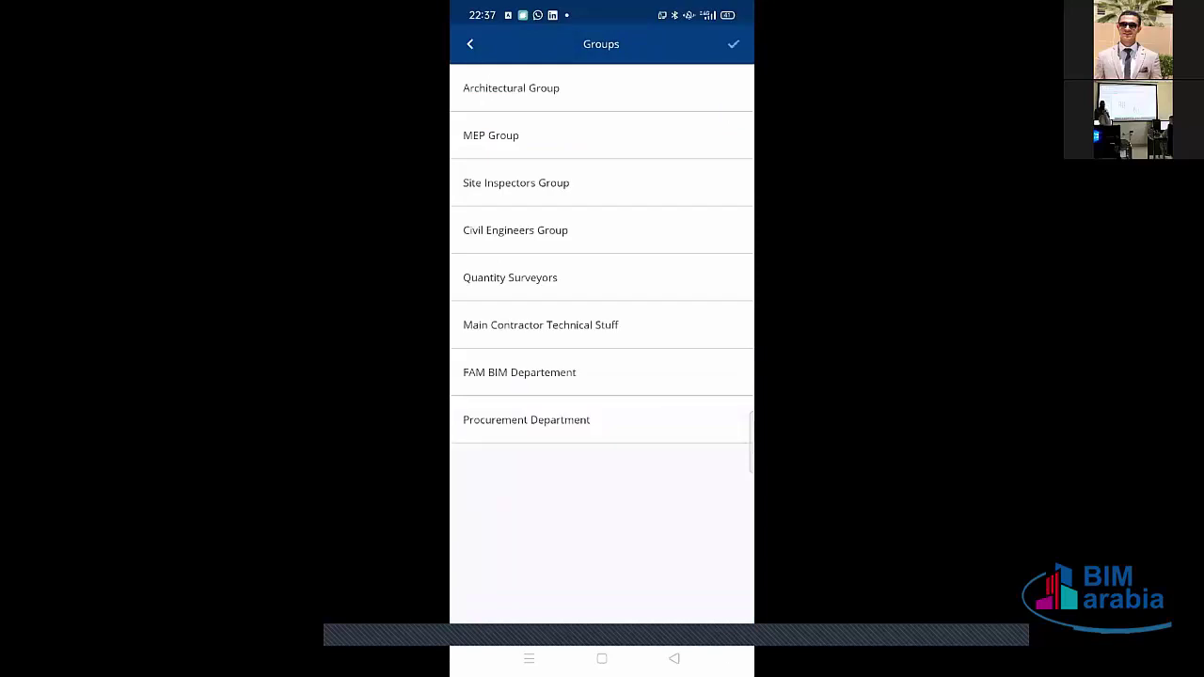
{"action": "left_click", "coordinate": [470, 44]}
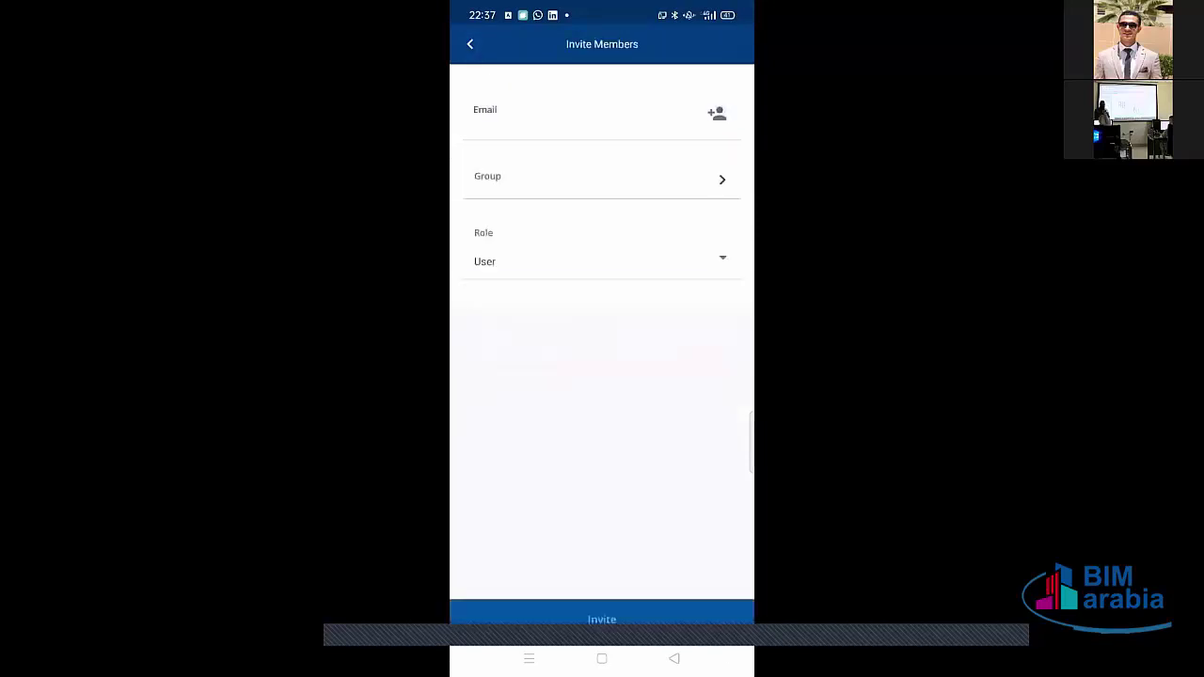
{"action": "left_click", "coordinate": [602, 260]}
{"action": "left_click", "coordinate": [481, 300]}
{"action": "left_click", "coordinate": [471, 44]}
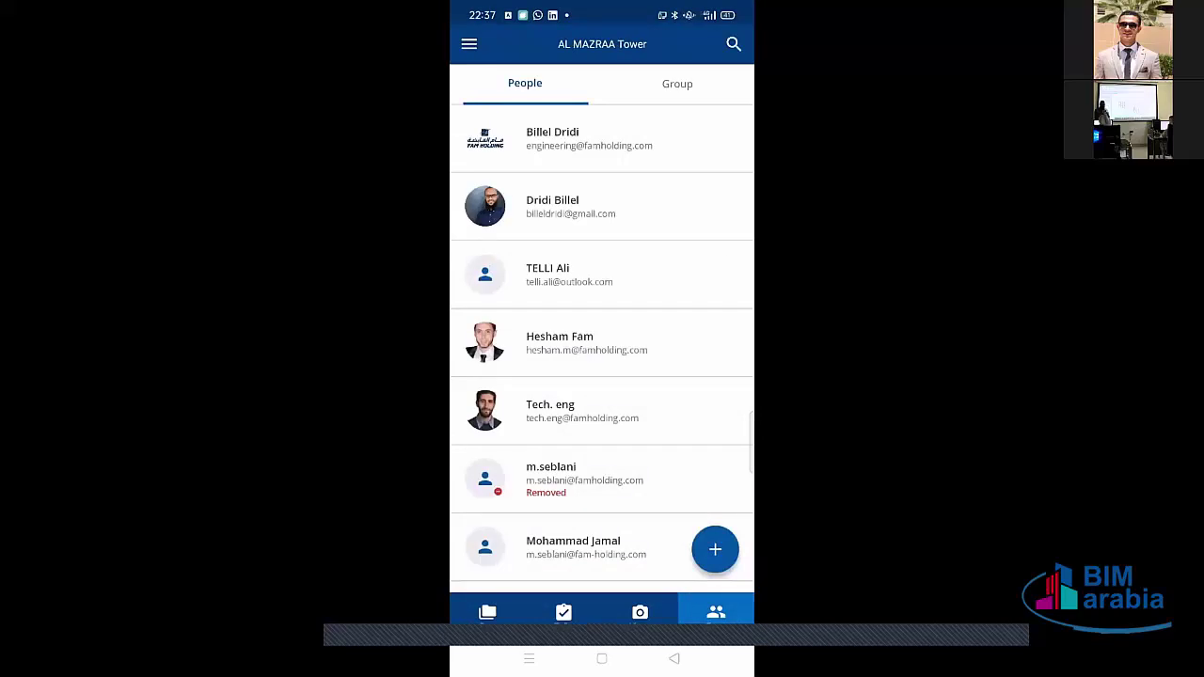
{"action": "left_click", "coordinate": [639, 612]}
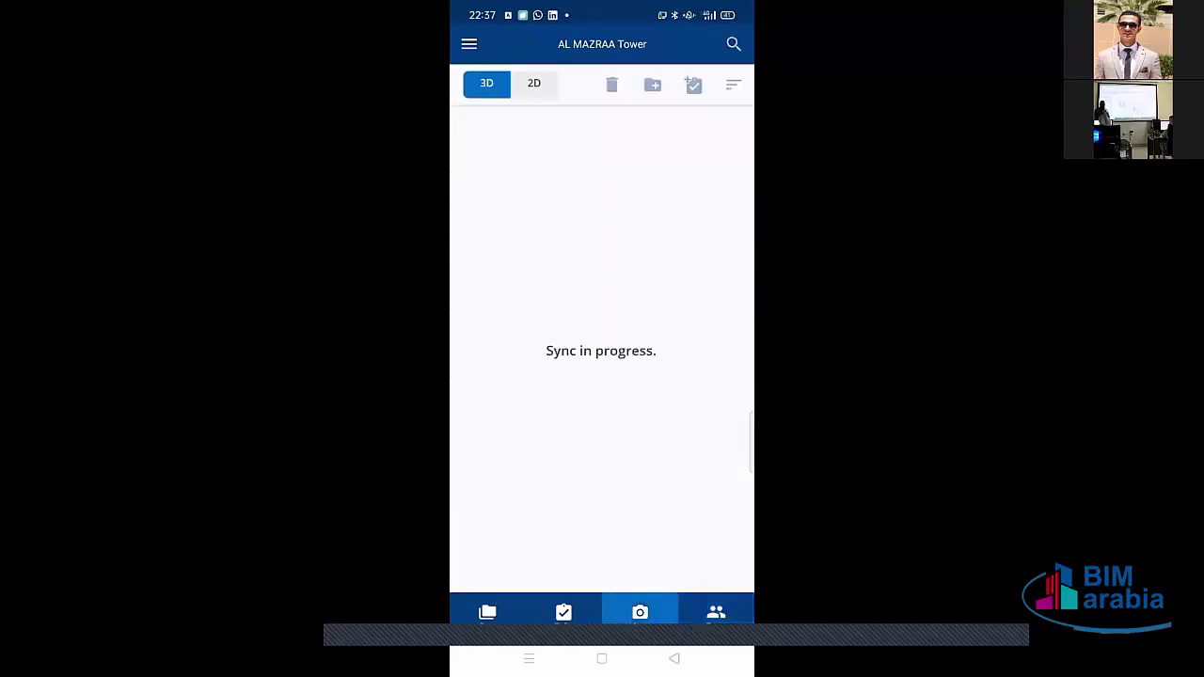
Check the 2D and 3D views, then open the ToDo list and refresh it three times.
{"action": "left_click", "coordinate": [533, 82]}
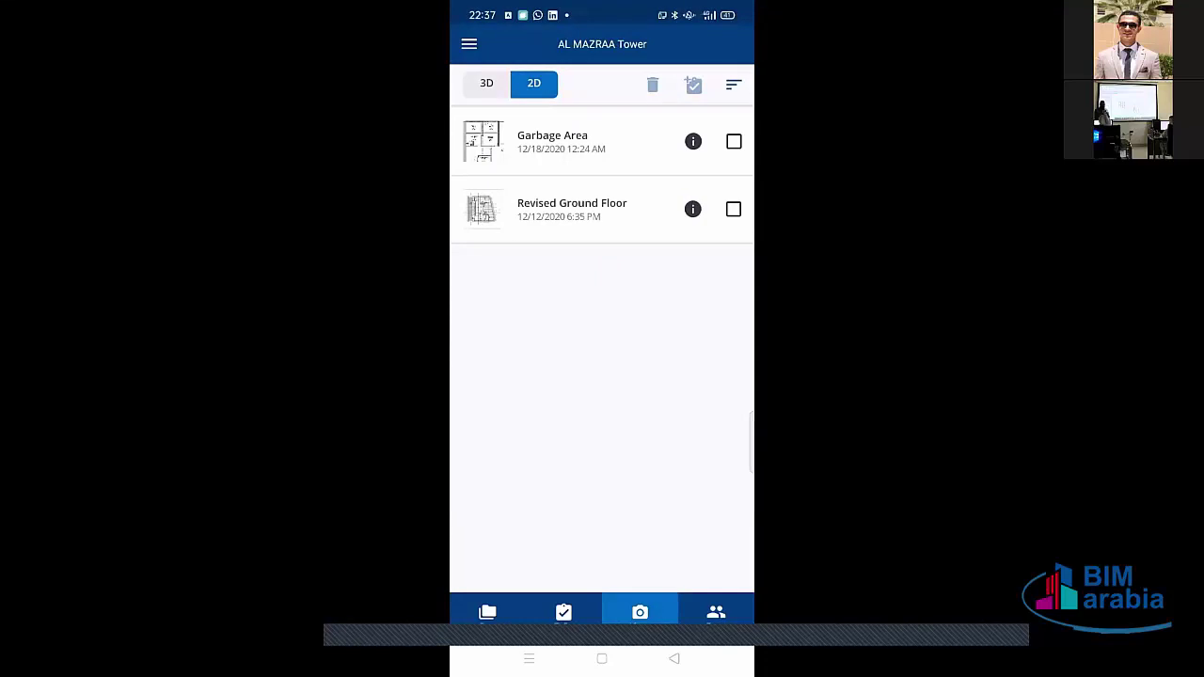
{"action": "left_click", "coordinate": [486, 83]}
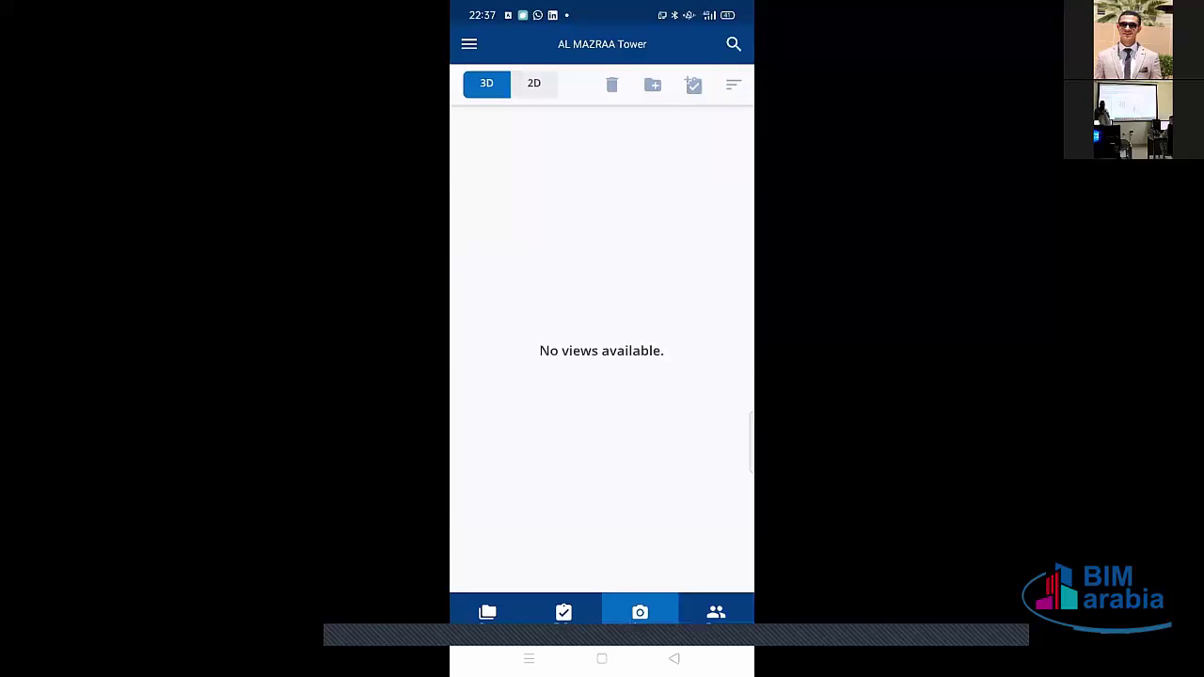
{"action": "left_click", "coordinate": [563, 612]}
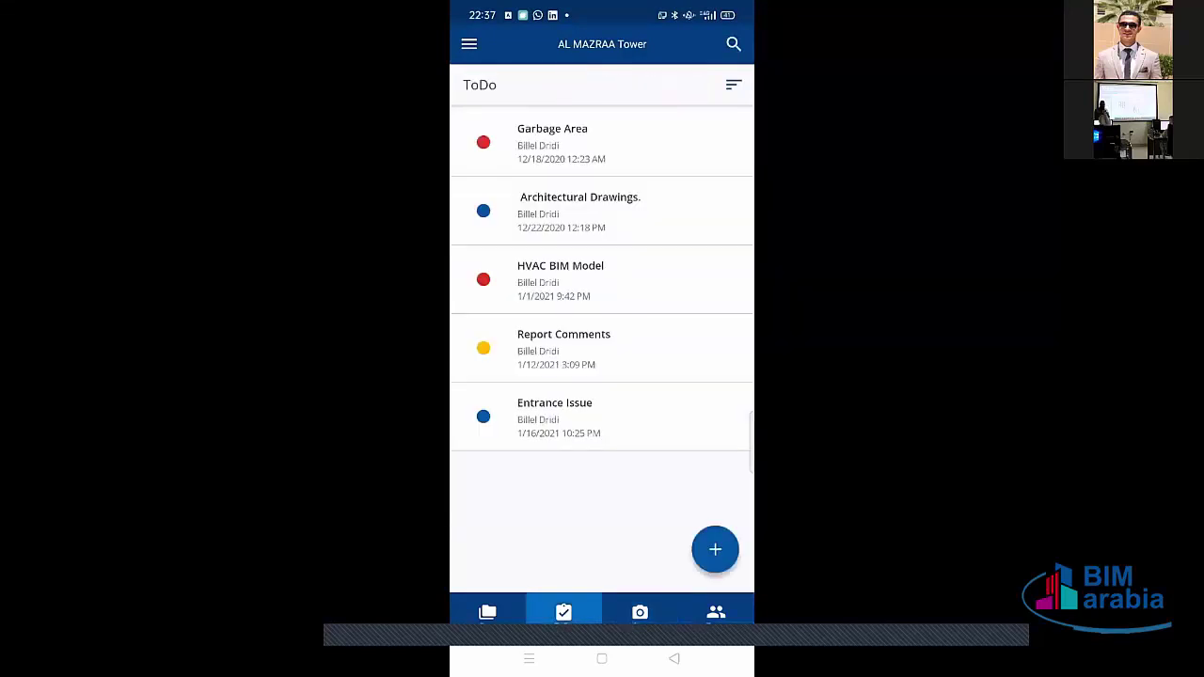
{"action": "left_click_drag", "start_coordinate": [602, 188], "coordinate": [601, 320]}
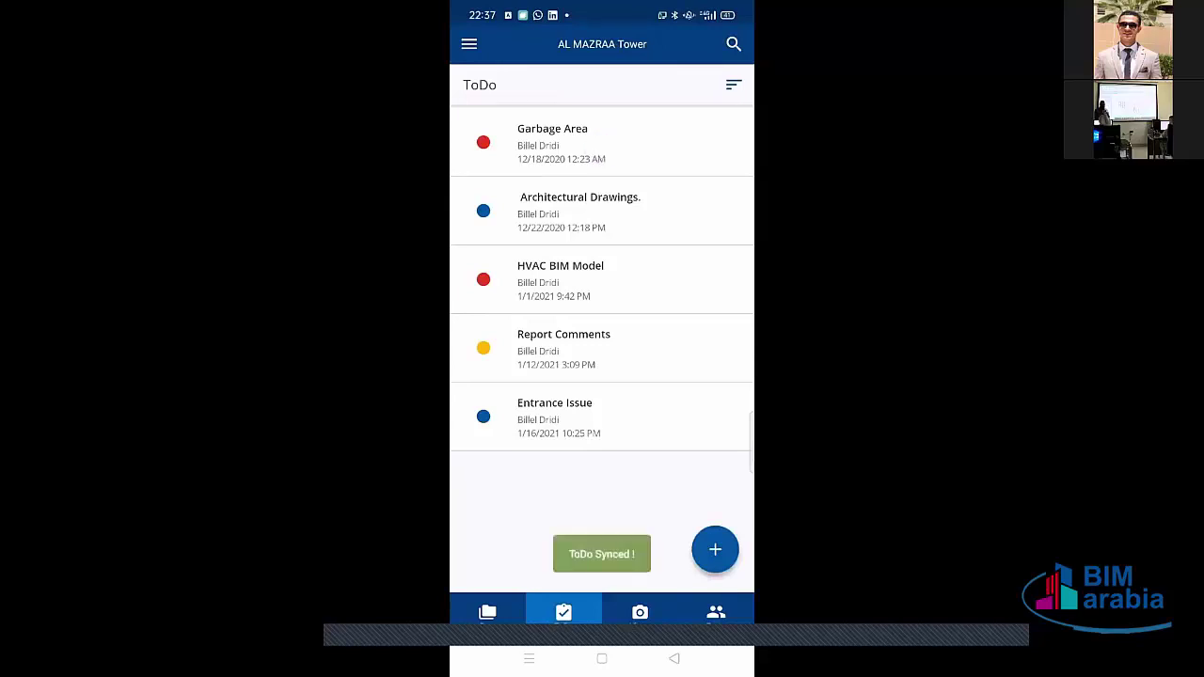
{"action": "left_click_drag", "start_coordinate": [602, 188], "coordinate": [602, 319]}
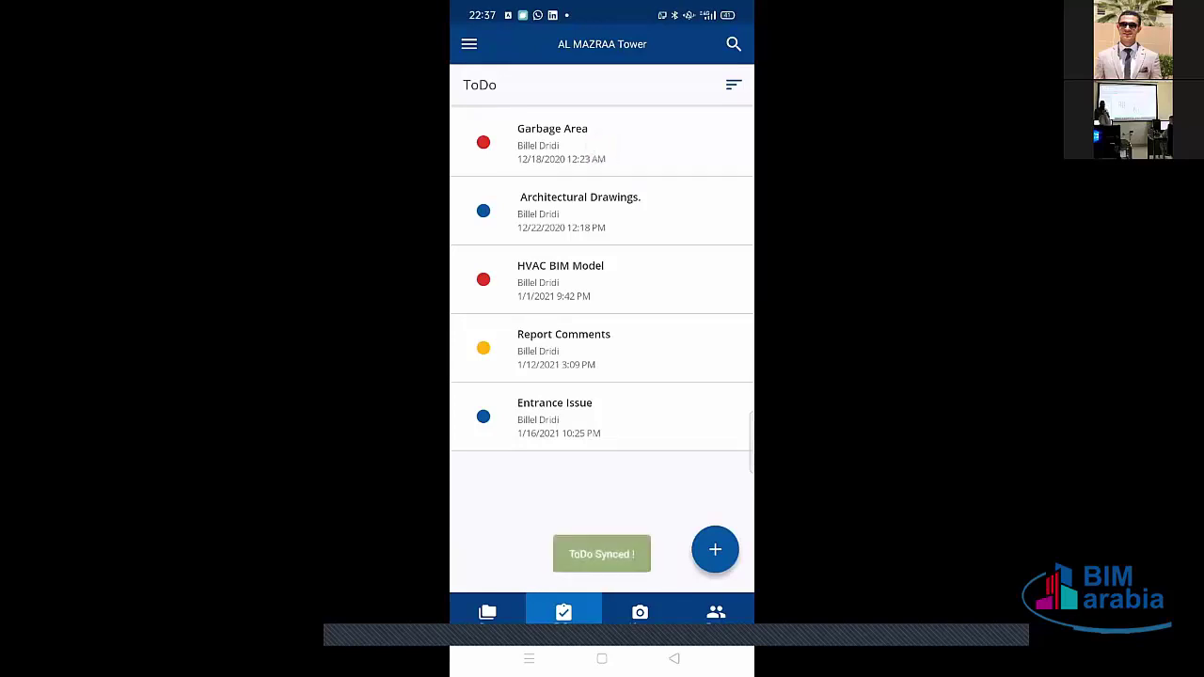
{"action": "left_click_drag", "start_coordinate": [602, 188], "coordinate": [602, 310]}
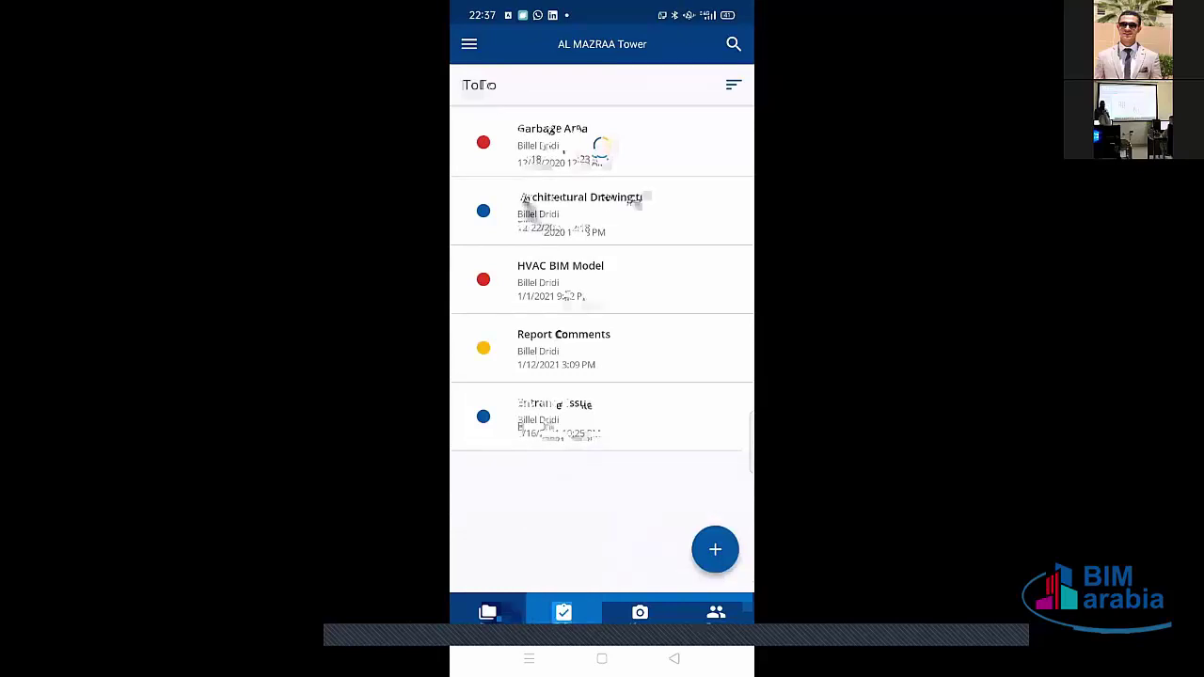
Navigate to Data > CDE-BS EN ISO 19650-2 > Work in Progress > Architectural Model.
{"action": "left_click", "coordinate": [487, 612]}
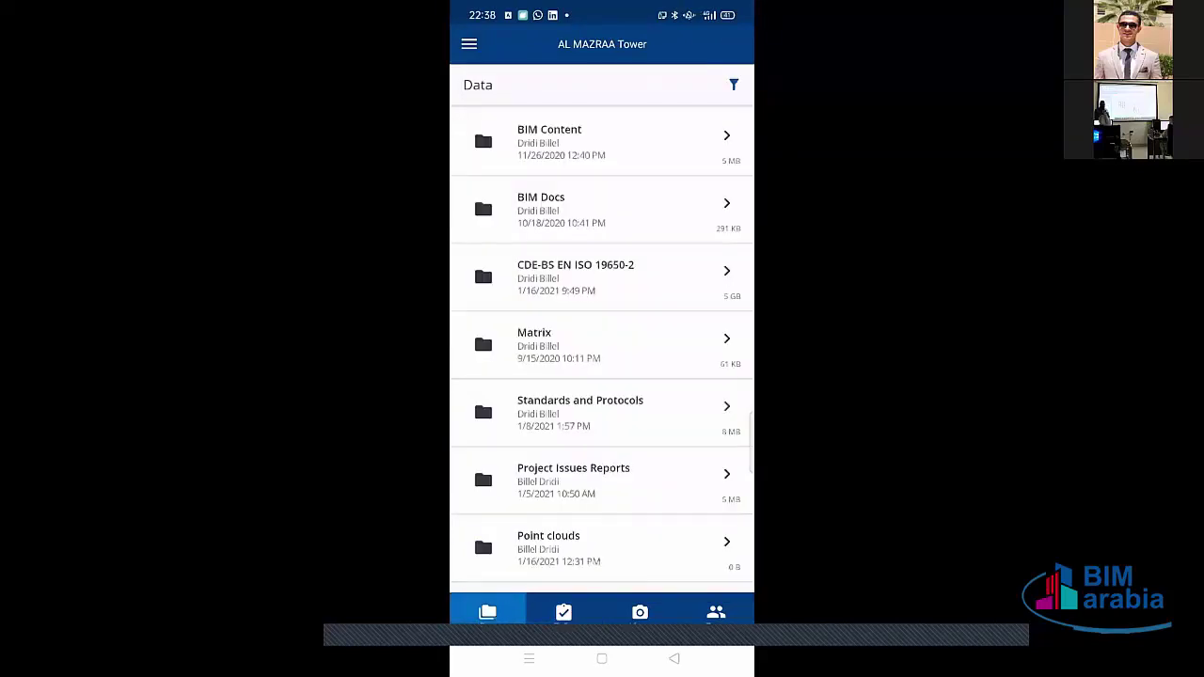
{"action": "left_click", "coordinate": [576, 276]}
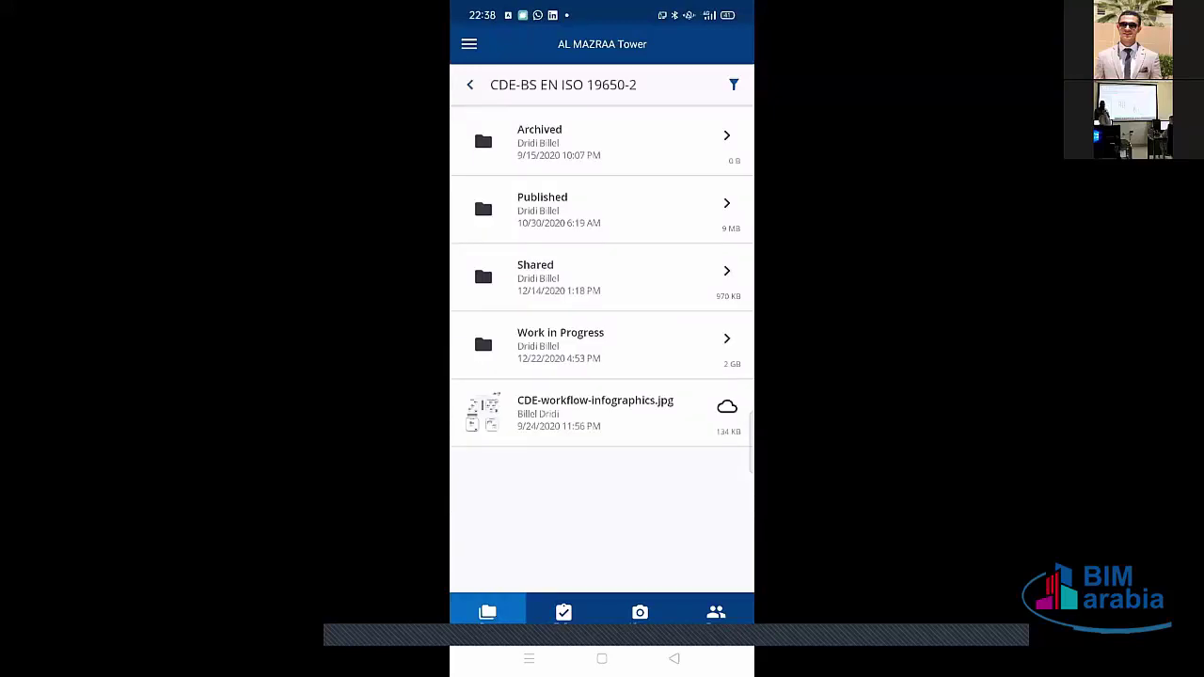
{"action": "left_click", "coordinate": [560, 344]}
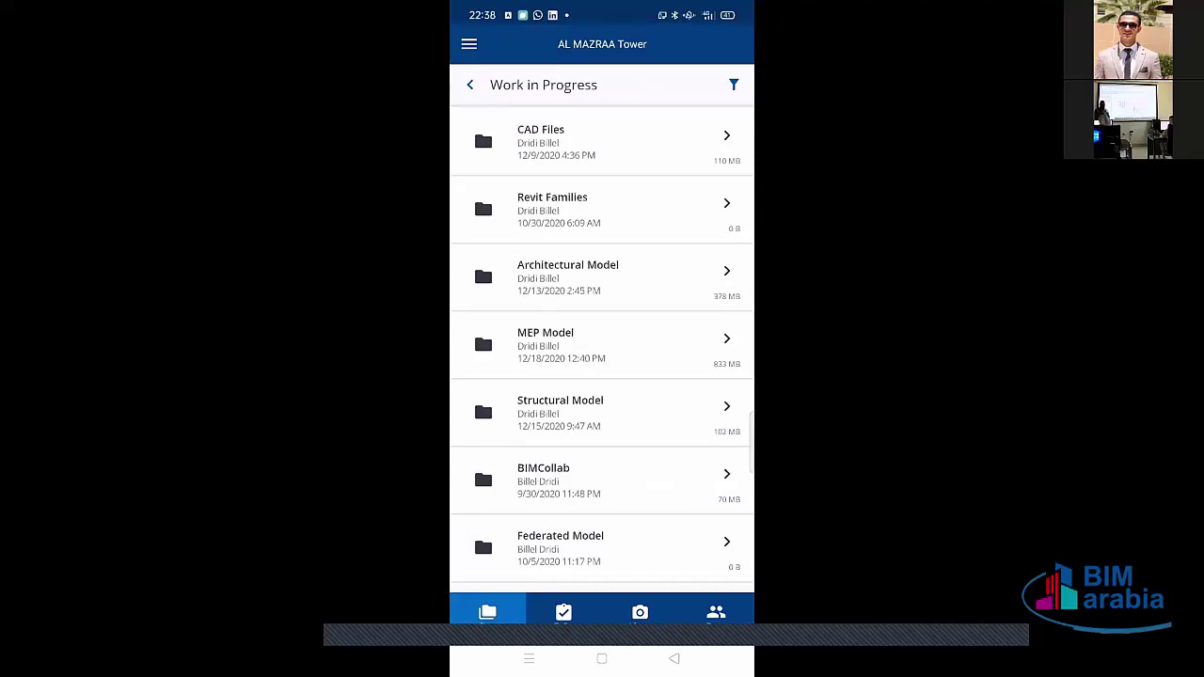
{"action": "left_click", "coordinate": [568, 276]}
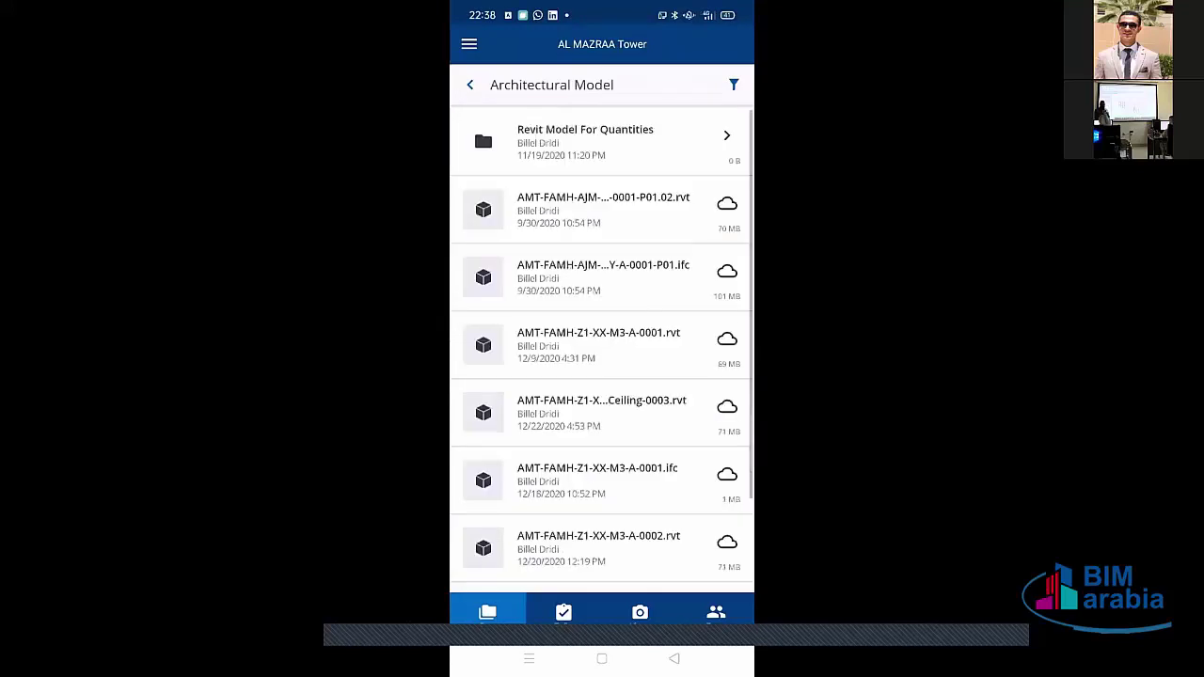
Select the 101 MB P01 IFC model and bring up its viewing options.
{"action": "scroll", "coordinate": [602, 376], "scroll_direction": "down", "scroll_amount": 1}
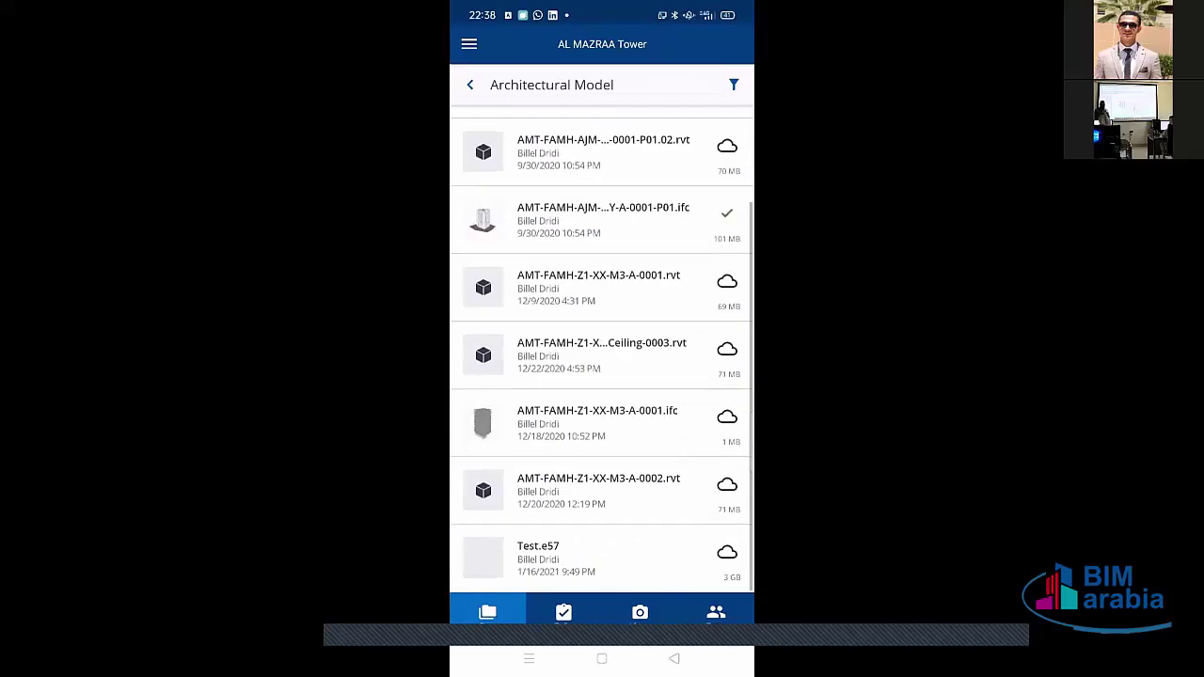
{"action": "scroll", "coordinate": [602, 377], "scroll_direction": "up", "scroll_amount": 1}
{"action": "scroll", "coordinate": [602, 376], "scroll_direction": "down", "scroll_amount": 1}
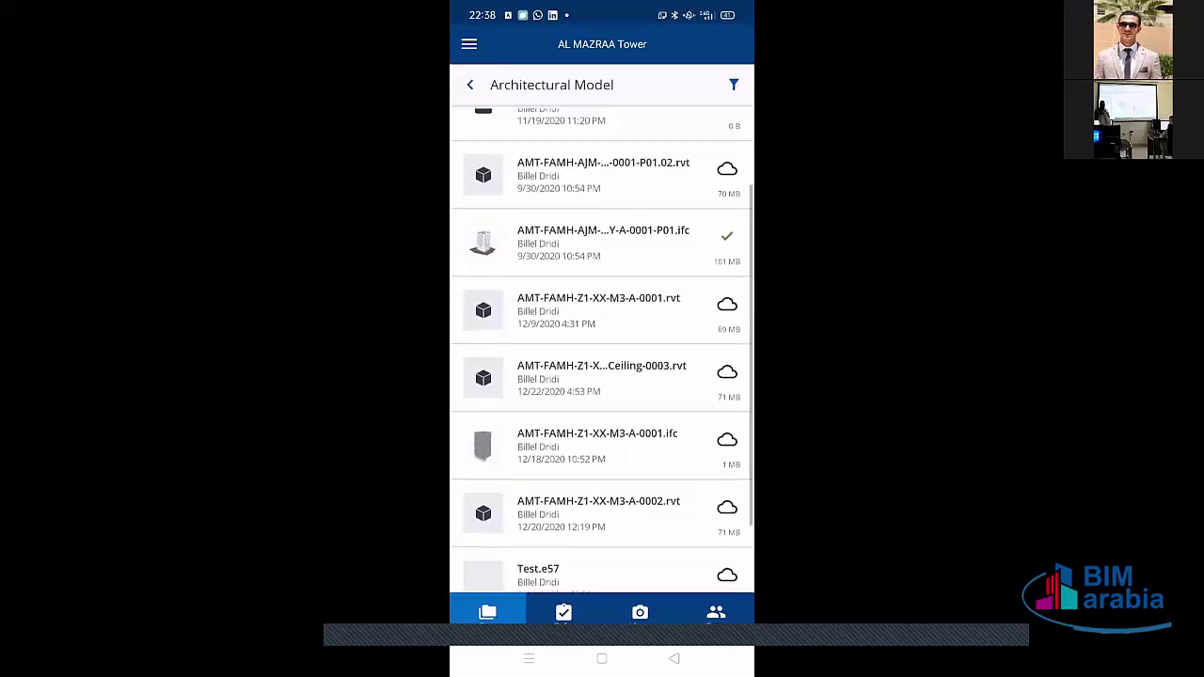
{"action": "scroll", "coordinate": [602, 376], "scroll_direction": "up", "scroll_amount": 1}
{"action": "scroll", "coordinate": [601, 376], "scroll_direction": "down", "scroll_amount": 1}
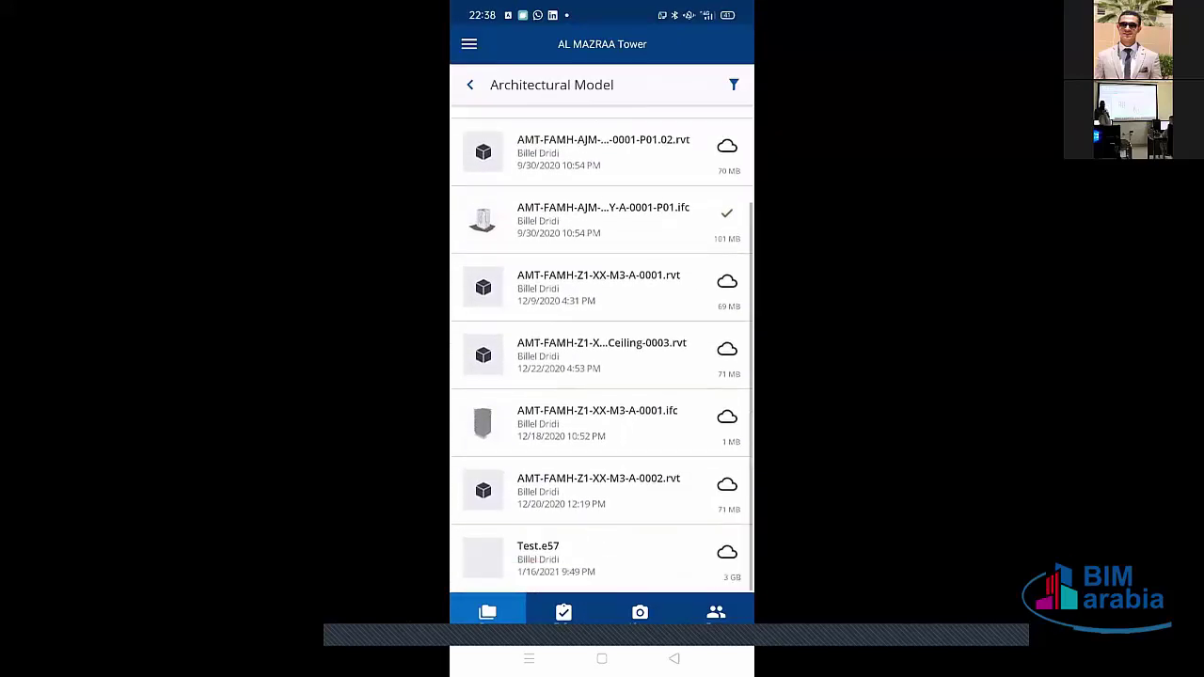
{"action": "scroll", "coordinate": [602, 376], "scroll_direction": "up", "scroll_amount": 1}
{"action": "left_click", "coordinate": [602, 272]}
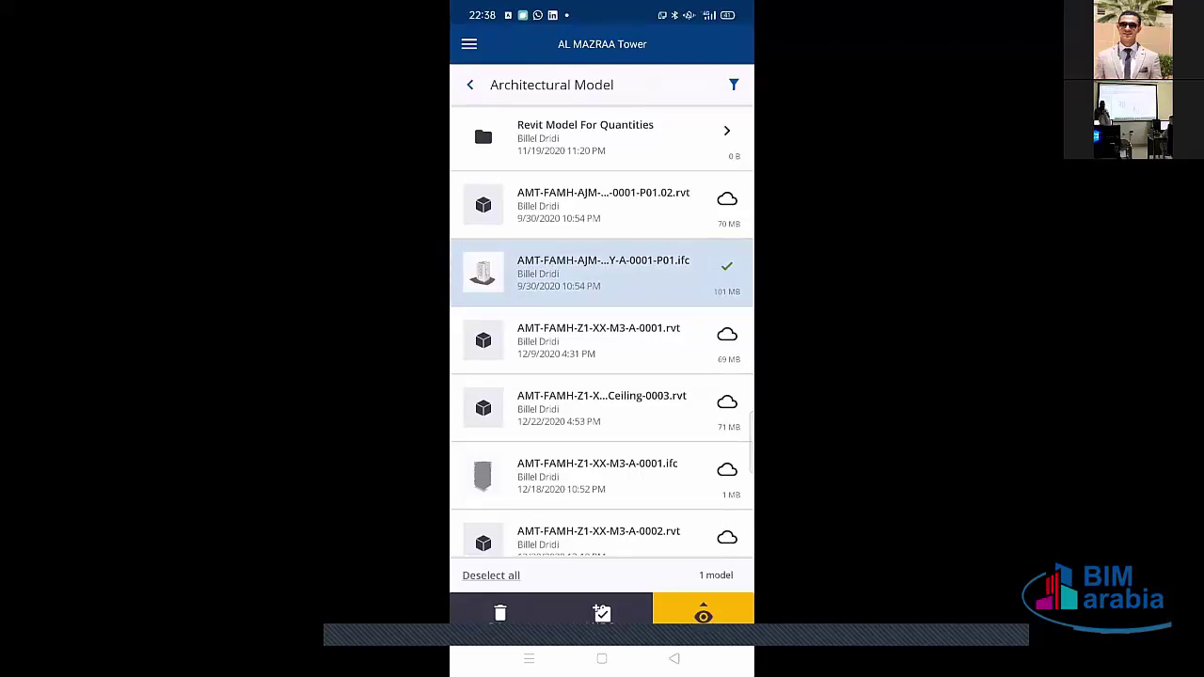
{"action": "left_click", "coordinate": [703, 611]}
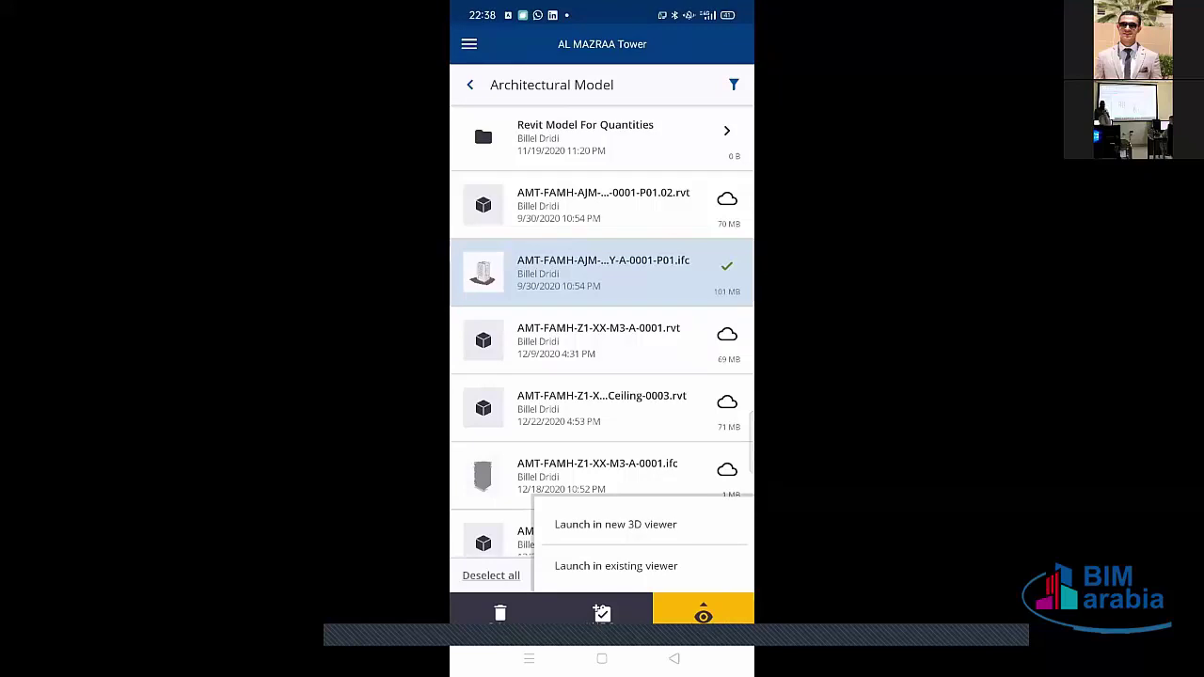
Launch the P01 model in a new 3D viewer, orbit and zoom it, then open Model display settings.
{"action": "left_click", "coordinate": [615, 523]}
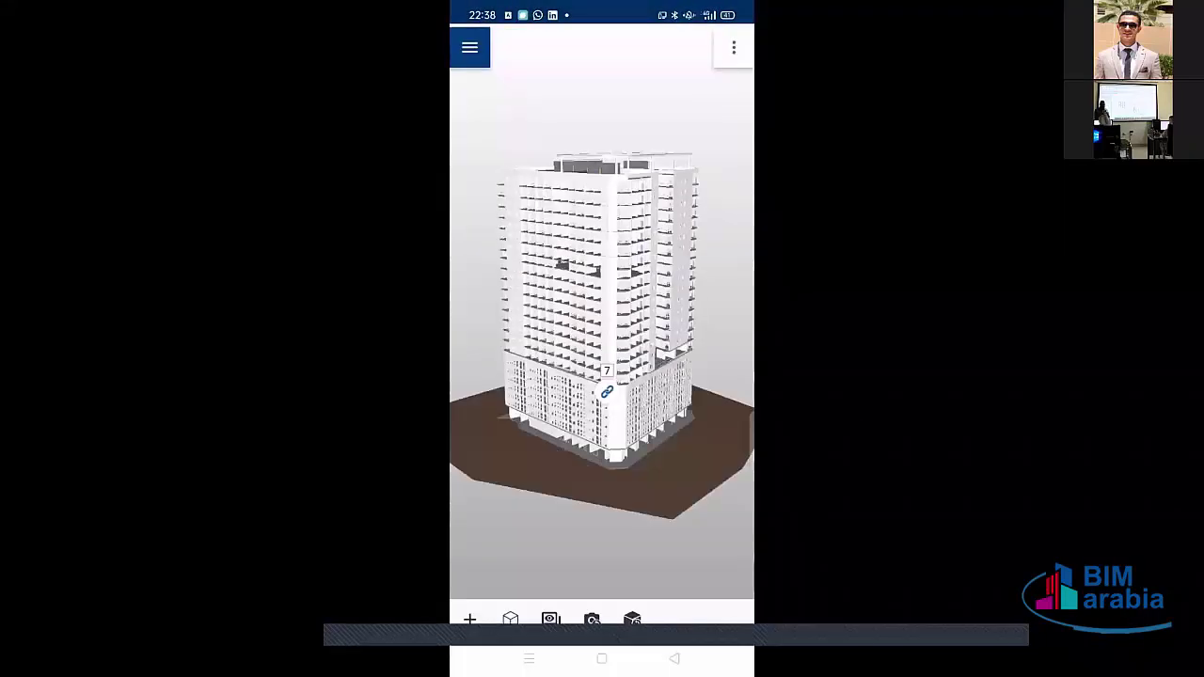
{"action": "left_click_drag", "start_coordinate": [602, 282], "coordinate": [565, 376]}
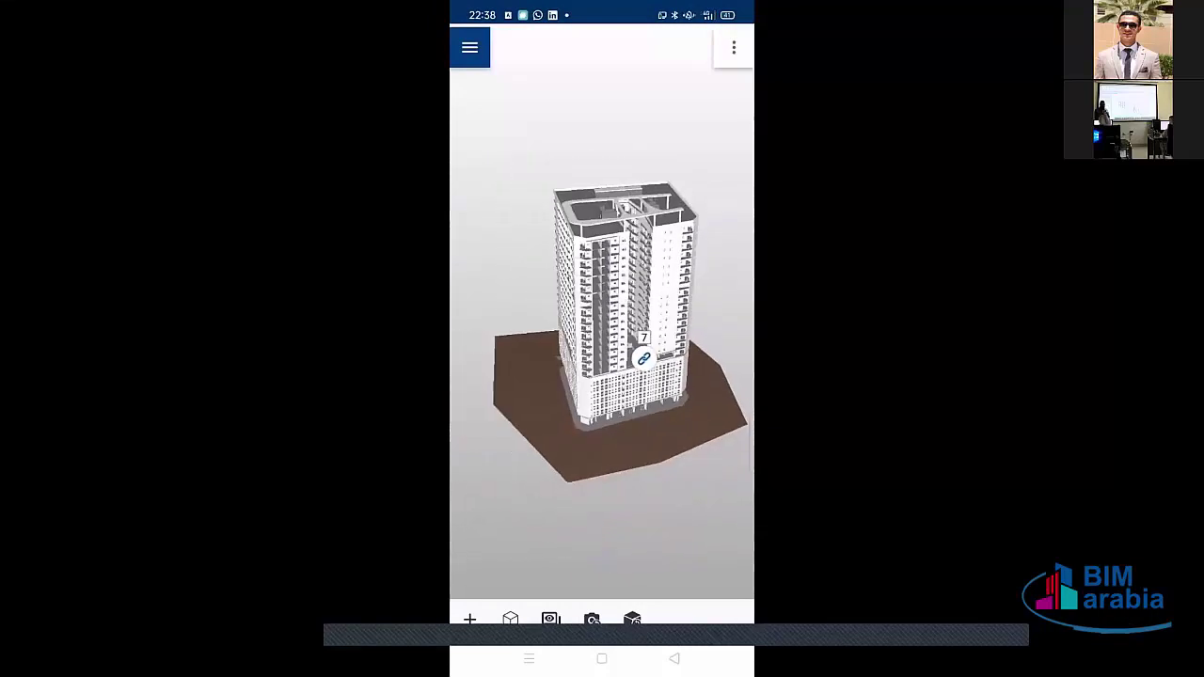
{"action": "mouse_move", "coordinate": [602, 329]}
{"action": "left_mouse_down"}
{"action": "mouse_move", "coordinate": [640, 282]}
{"action": "mouse_move", "coordinate": [593, 367]}
{"action": "mouse_move", "coordinate": [611, 282]}
{"action": "left_mouse_up"}
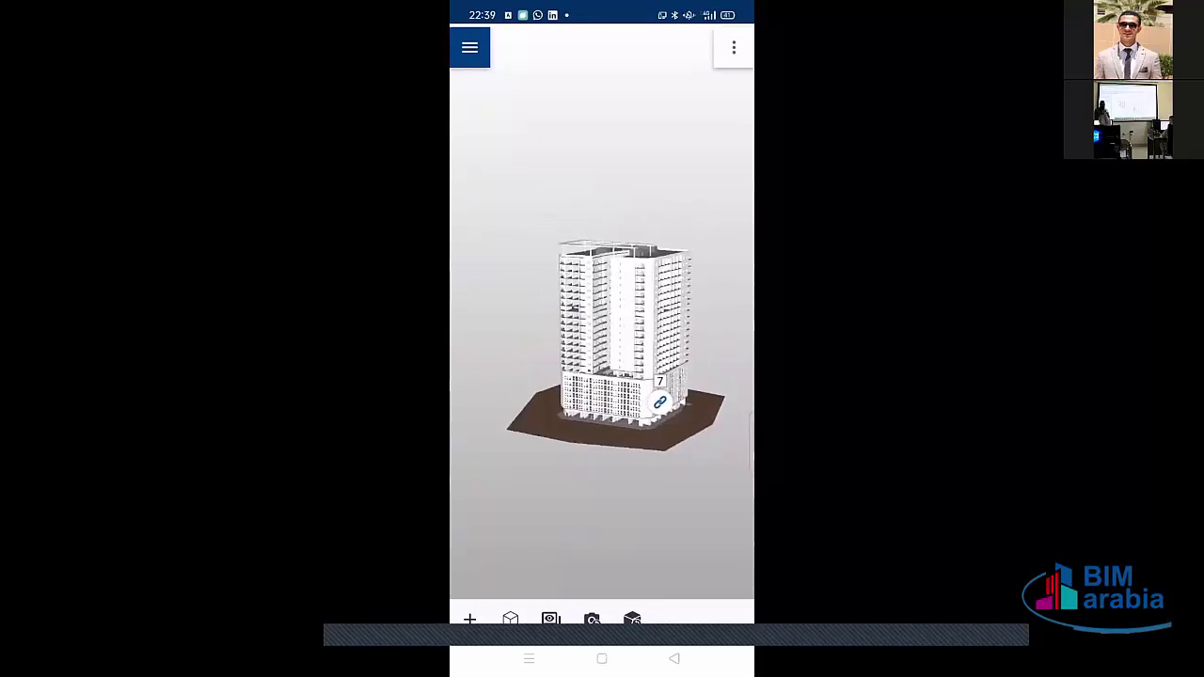
{"action": "scroll", "coordinate": [602, 329], "scroll_direction": "up", "scroll_amount": 3}
{"action": "left_click_drag", "start_coordinate": [602, 330], "coordinate": [607, 353]}
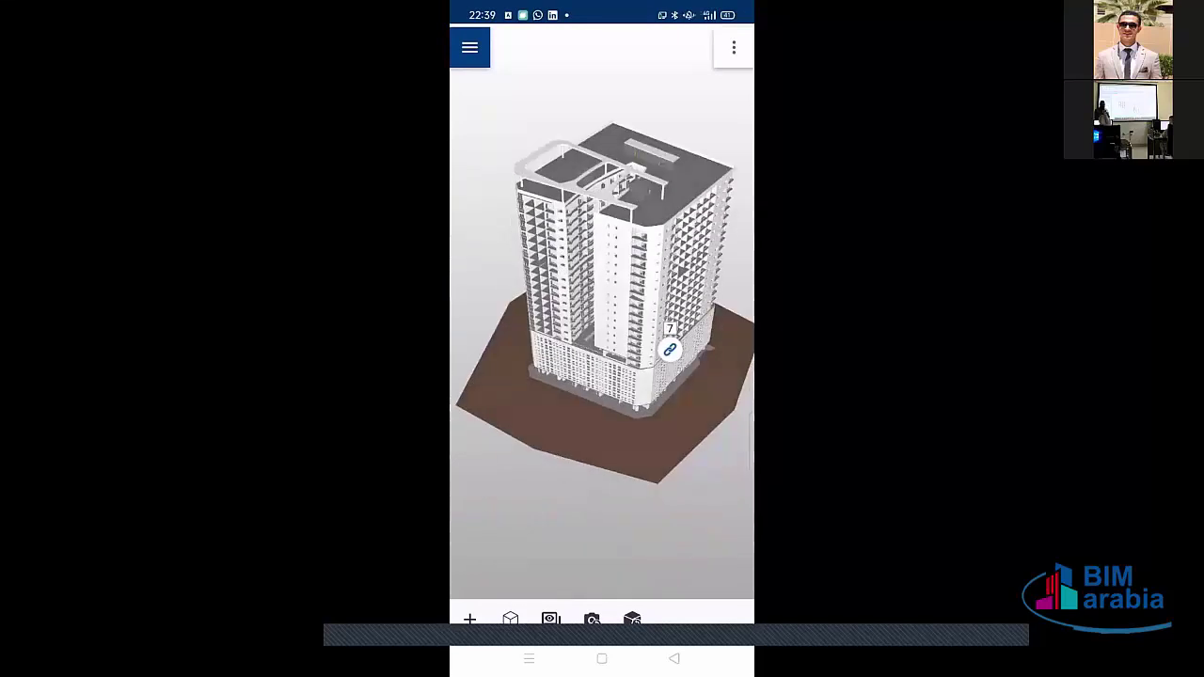
{"action": "scroll", "coordinate": [601, 329], "scroll_direction": "up", "scroll_amount": 1}
{"action": "scroll", "coordinate": [602, 329], "scroll_direction": "up", "scroll_amount": 2}
{"action": "scroll", "coordinate": [602, 329], "scroll_direction": "up", "scroll_amount": 2}
{"action": "scroll", "coordinate": [602, 330], "scroll_direction": "down", "scroll_amount": 2}
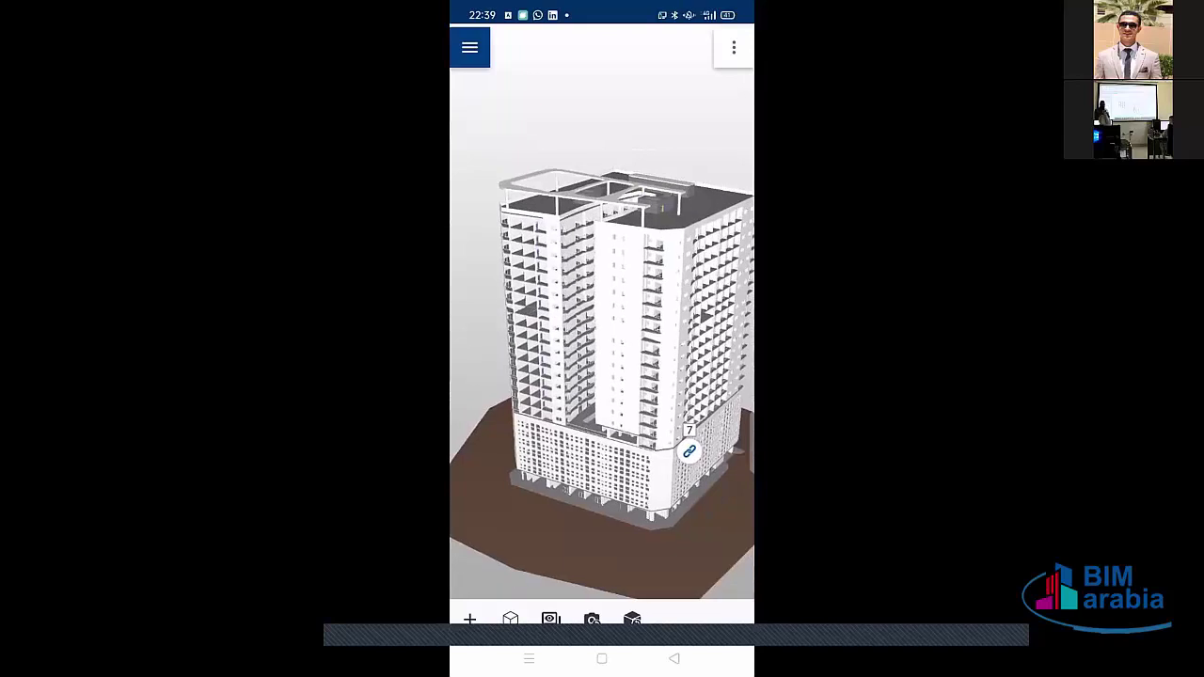
{"action": "left_click", "coordinate": [734, 47]}
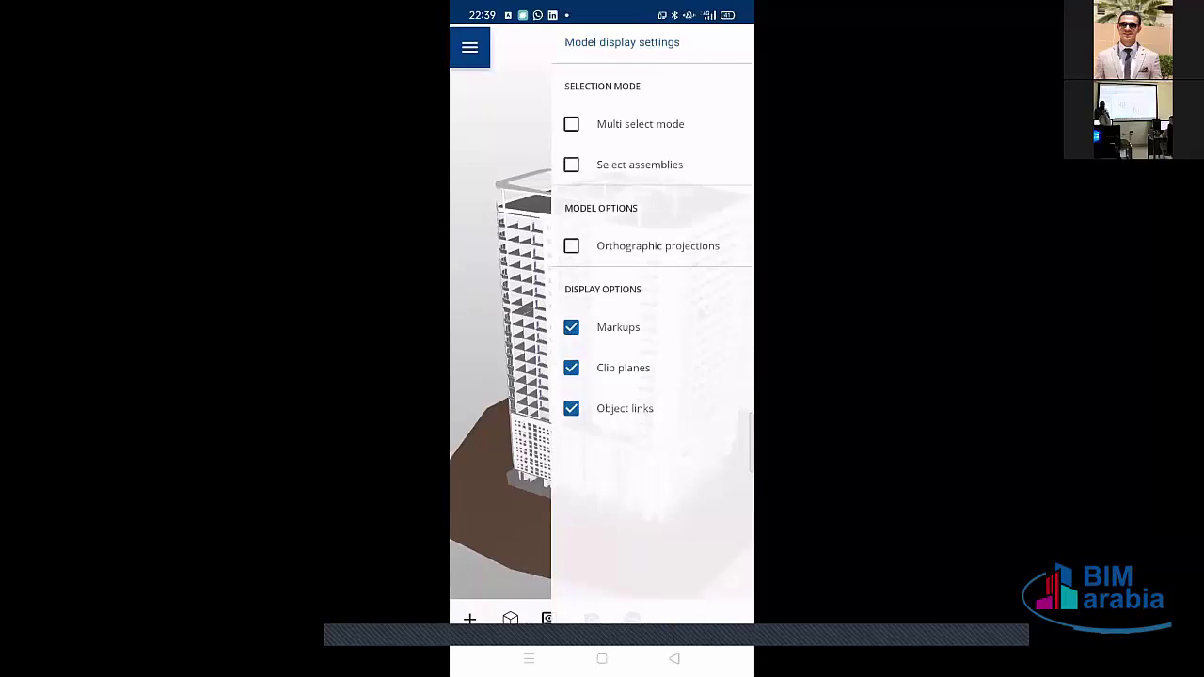
Switch the model to orthographic projection, close the settings, and zoom in.
{"action": "left_click", "coordinate": [570, 245]}
{"action": "left_click", "coordinate": [498, 377]}
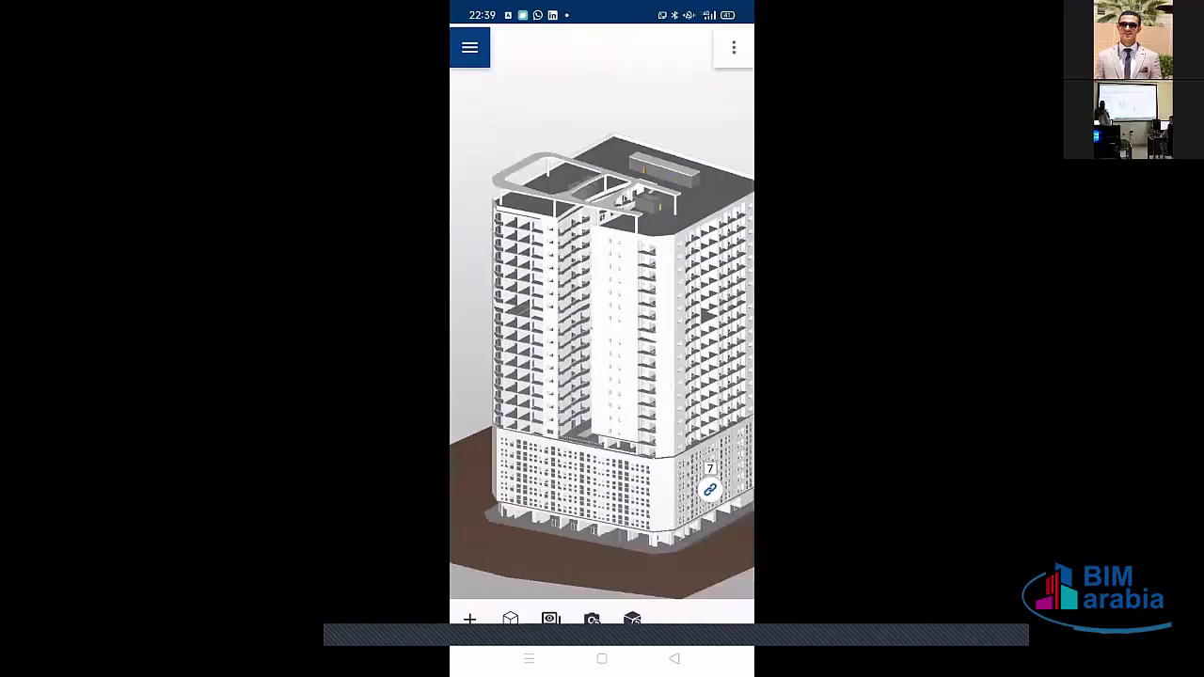
{"action": "scroll", "coordinate": [602, 329], "scroll_direction": "down", "scroll_amount": 3}
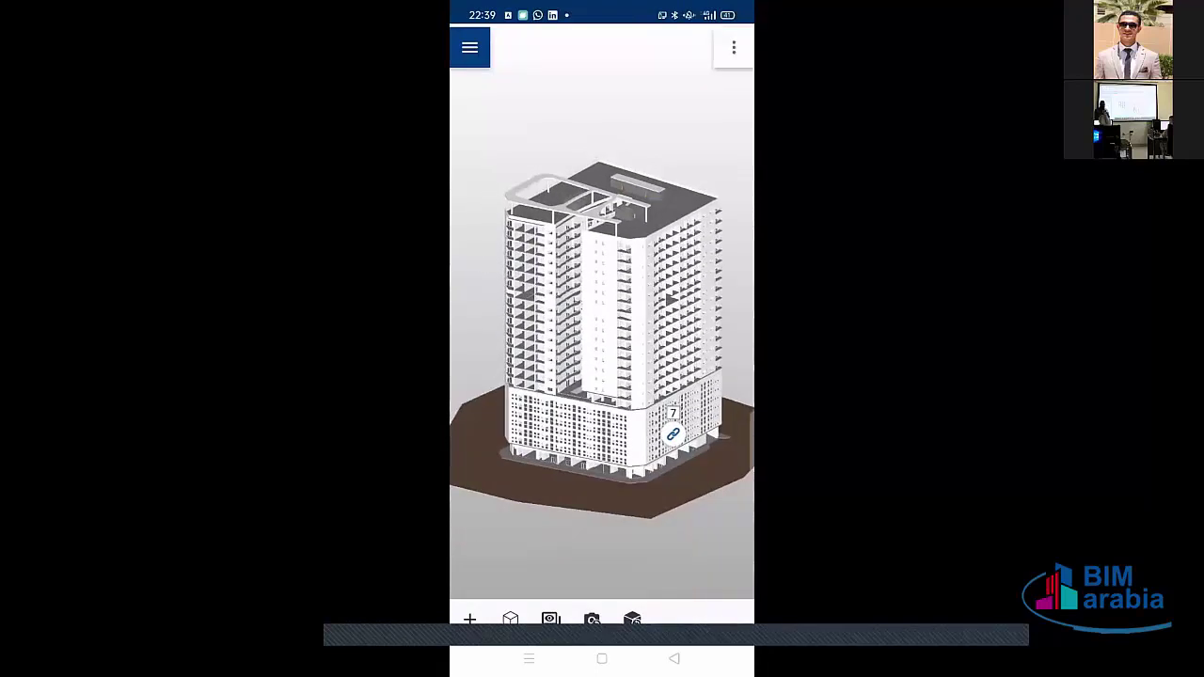
{"action": "scroll", "coordinate": [601, 329], "scroll_direction": "up", "scroll_amount": 3}
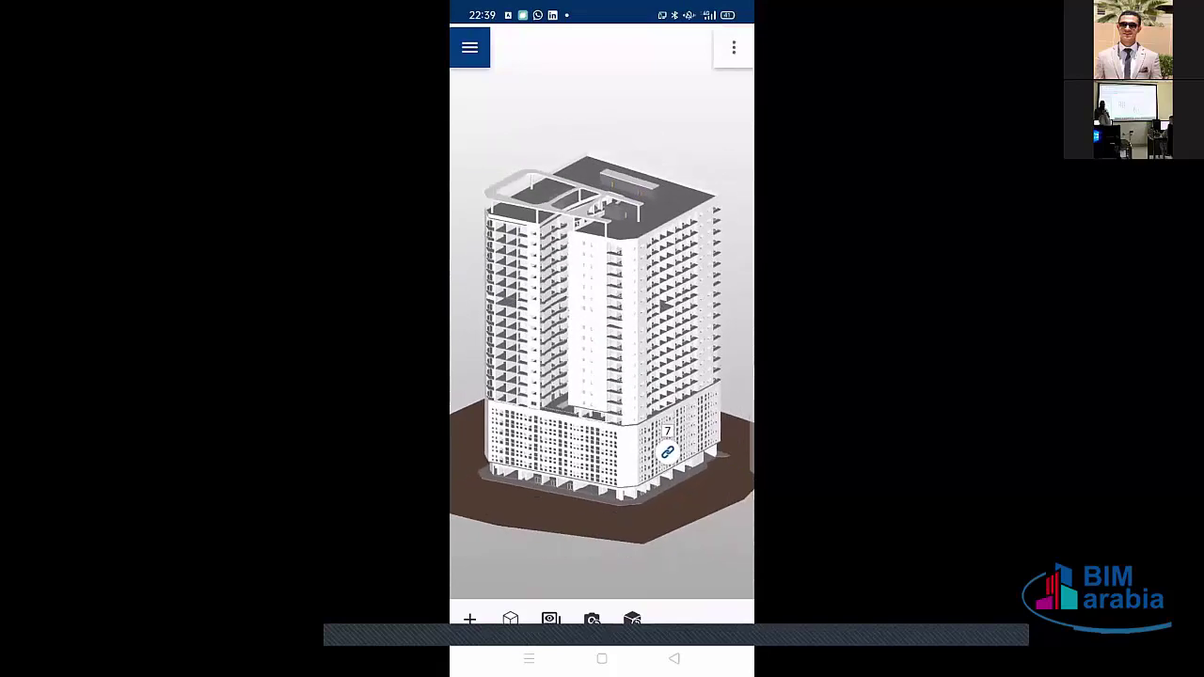
{"action": "scroll", "coordinate": [602, 329], "scroll_direction": "up", "scroll_amount": 2}
{"action": "scroll", "coordinate": [602, 329], "scroll_direction": "up", "scroll_amount": 2}
{"action": "scroll", "coordinate": [602, 329], "scroll_direction": "up", "scroll_amount": 2}
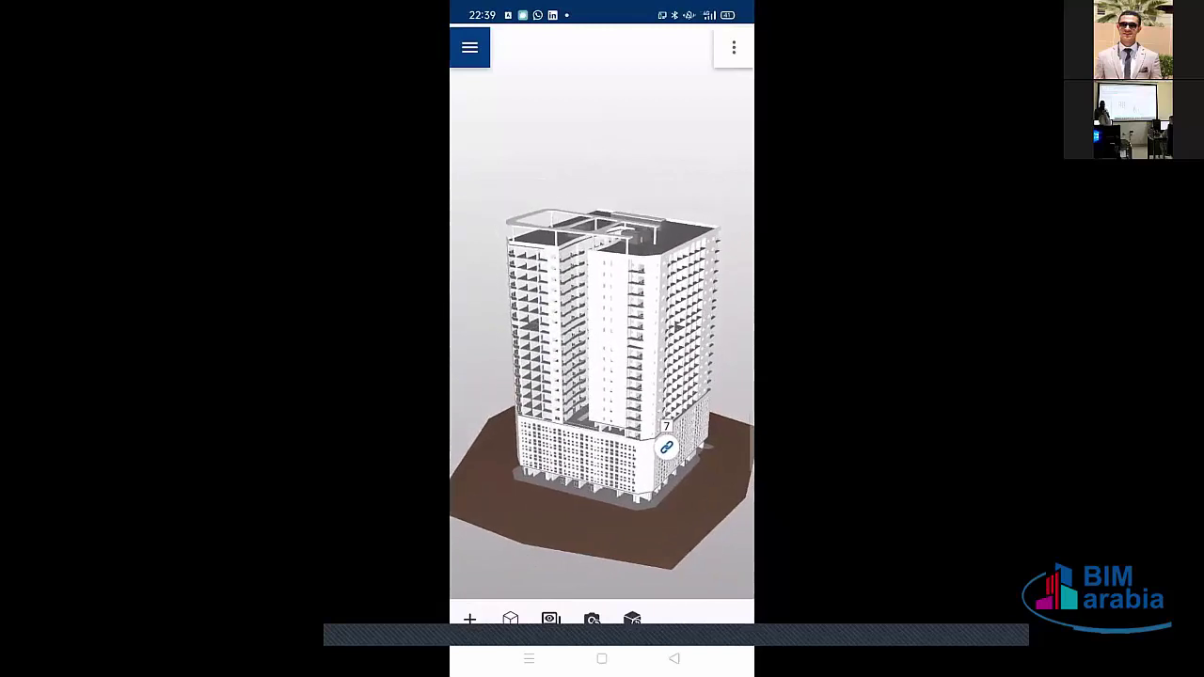
Inspect a roof beam, pan and zoom closer, then bring up the preset camera views.
{"action": "left_click", "coordinate": [553, 224]}
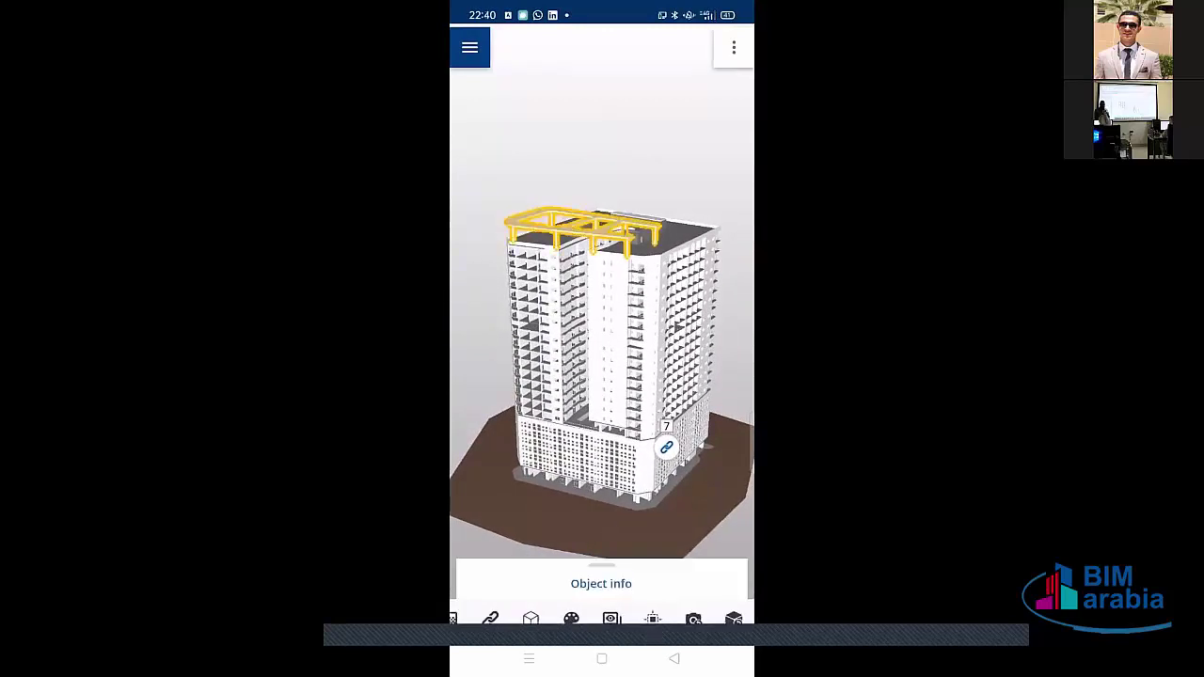
{"action": "key", "text": "Escape"}
{"action": "left_click_drag", "start_coordinate": [602, 376], "coordinate": [622, 372]}
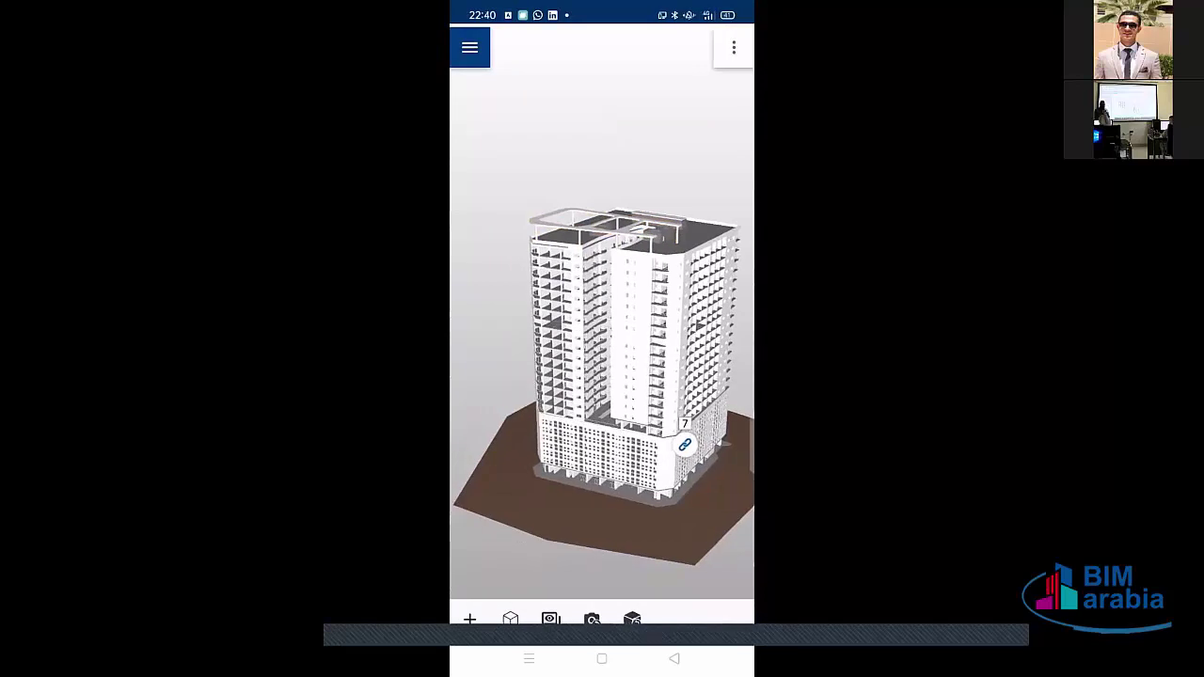
{"action": "scroll", "coordinate": [602, 358], "scroll_direction": "up", "scroll_amount": 2}
{"action": "scroll", "coordinate": [601, 357], "scroll_direction": "up", "scroll_amount": 2}
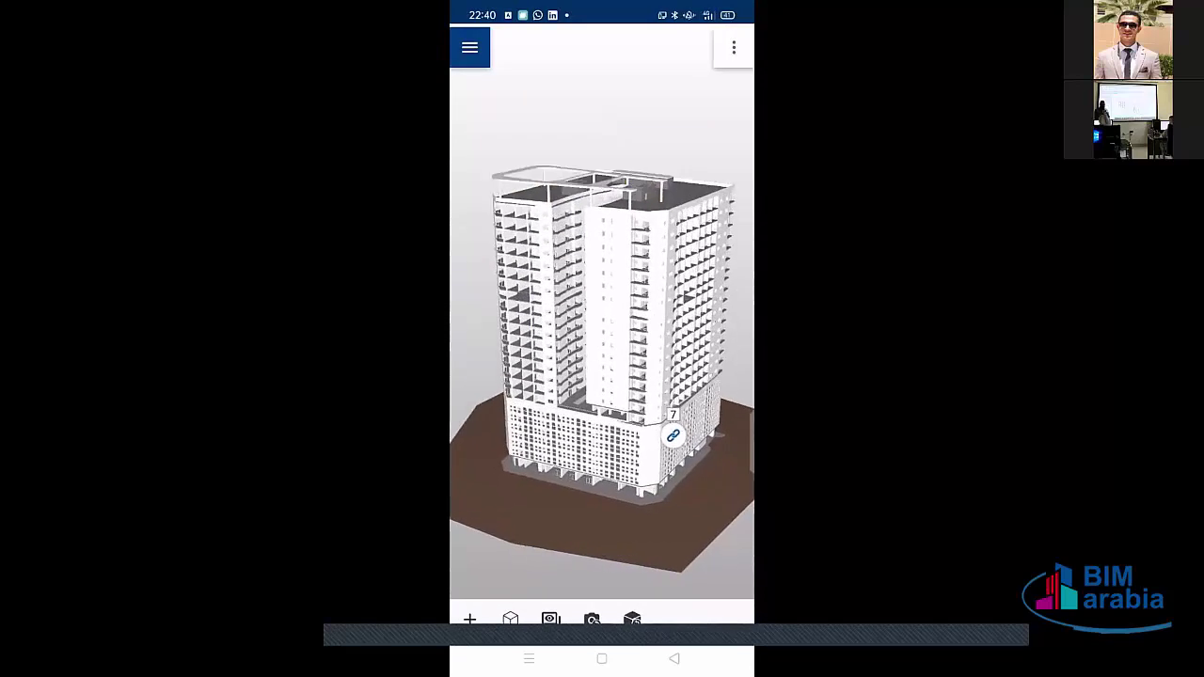
{"action": "scroll", "coordinate": [602, 357], "scroll_direction": "up", "scroll_amount": 2}
{"action": "scroll", "coordinate": [601, 357], "scroll_direction": "up", "scroll_amount": 1}
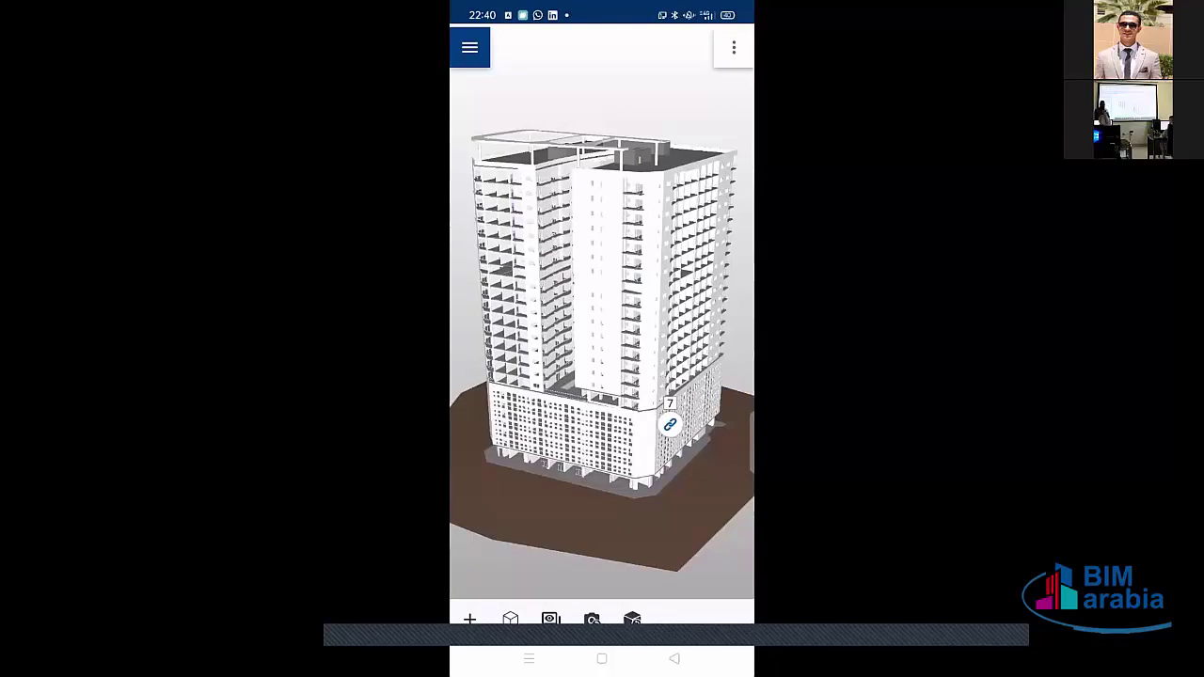
{"action": "mouse_move", "coordinate": [564, 329]}
{"action": "left_mouse_down"}
{"action": "mouse_move", "coordinate": [649, 357]}
{"action": "mouse_move", "coordinate": [592, 348]}
{"action": "left_mouse_up"}
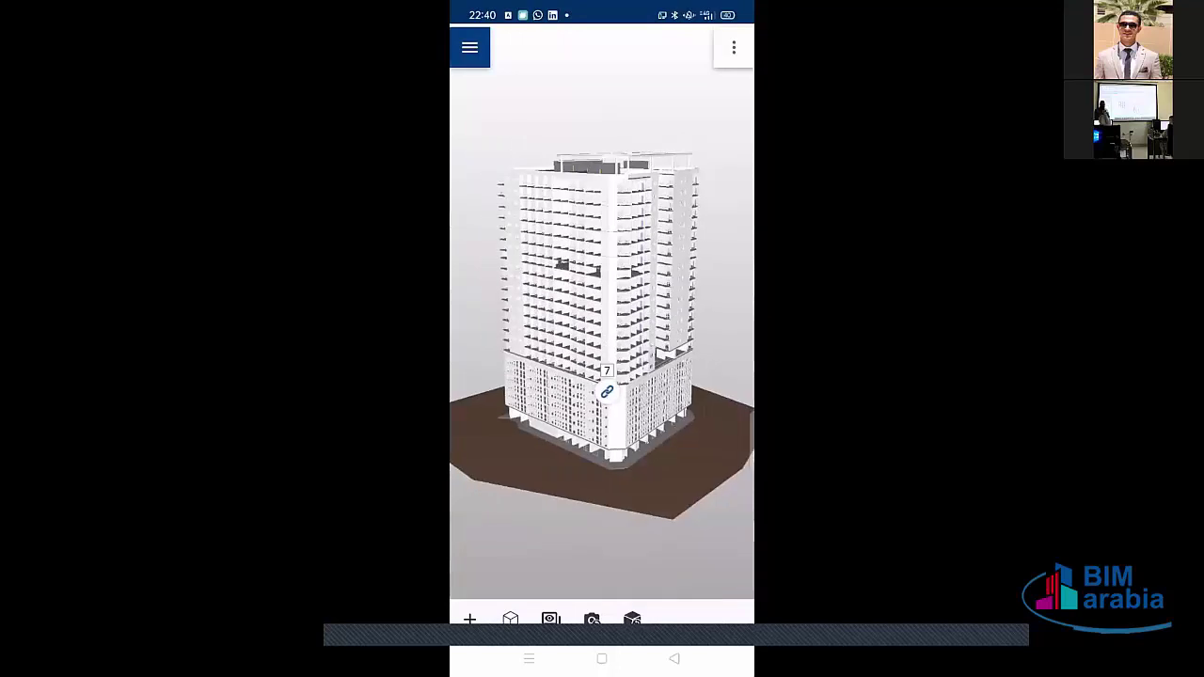
{"action": "left_click", "coordinate": [592, 616]}
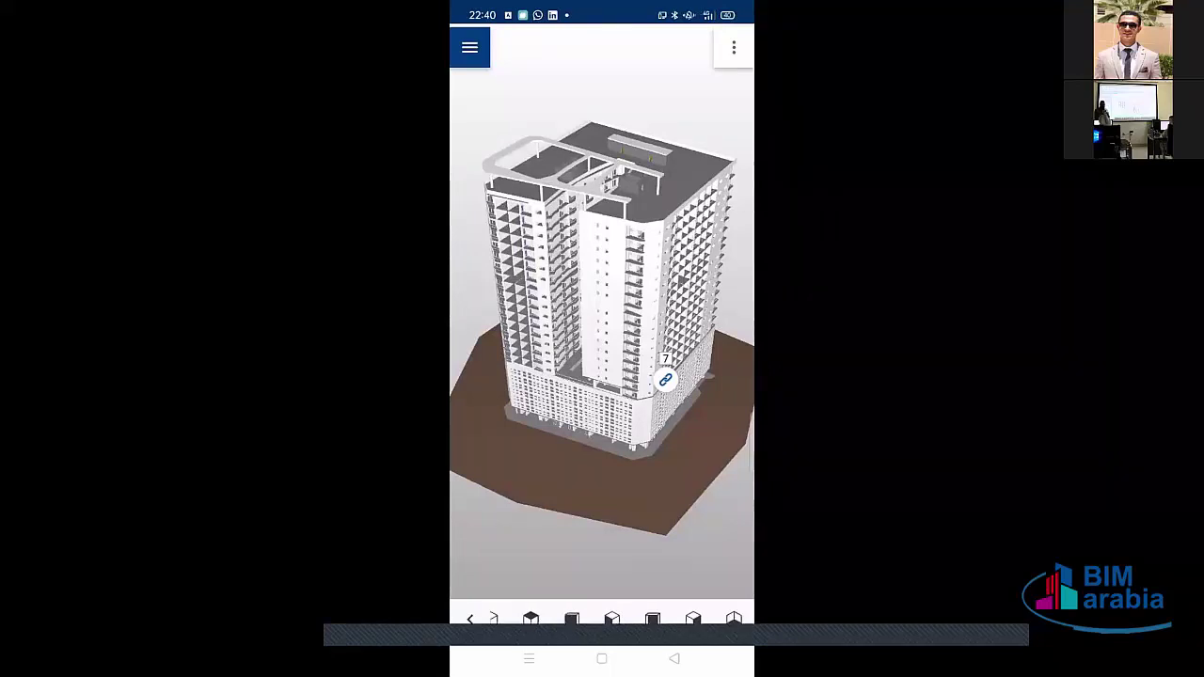
Try the front and top view presets, return to perspective, and open the section tools.
{"action": "left_click", "coordinate": [653, 617]}
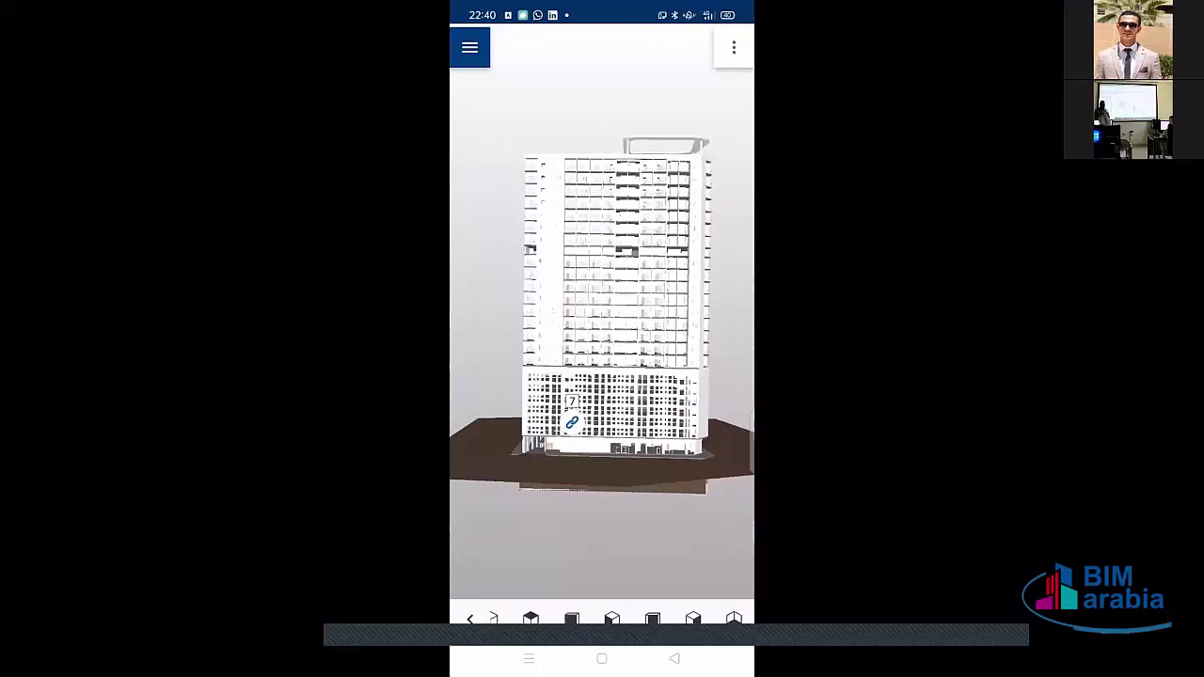
{"action": "left_click_drag", "start_coordinate": [602, 310], "coordinate": [658, 310]}
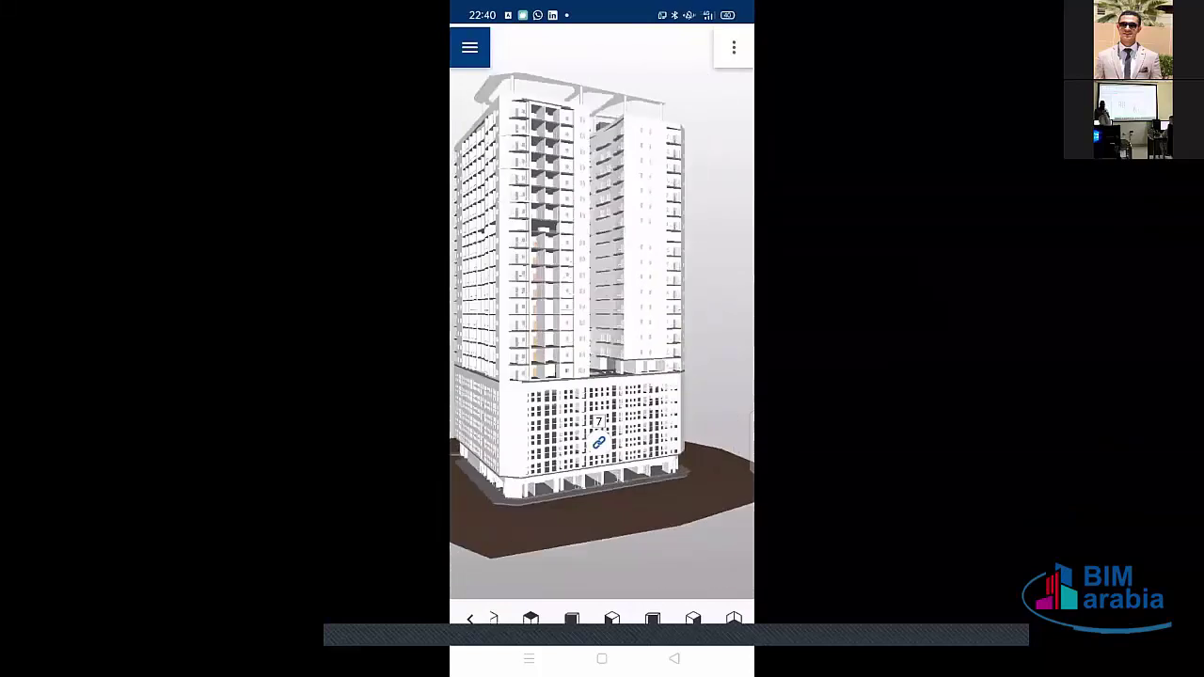
{"action": "left_click", "coordinate": [531, 618]}
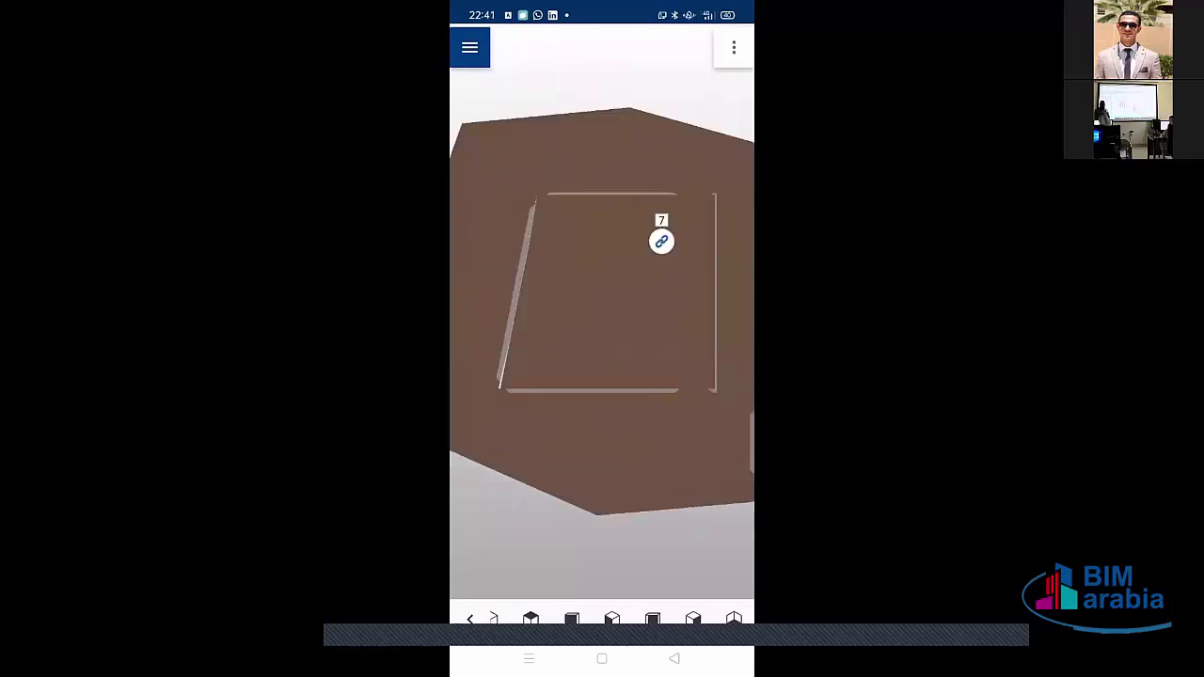
{"action": "left_click", "coordinate": [530, 618]}
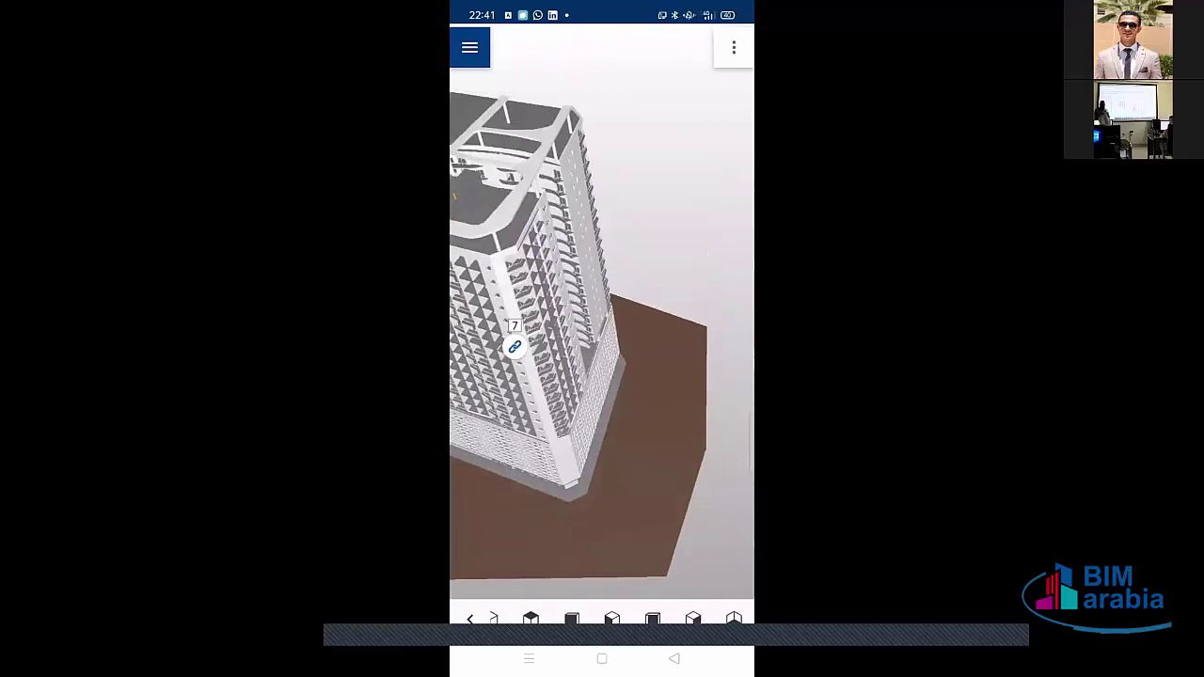
{"action": "left_click", "coordinate": [469, 618]}
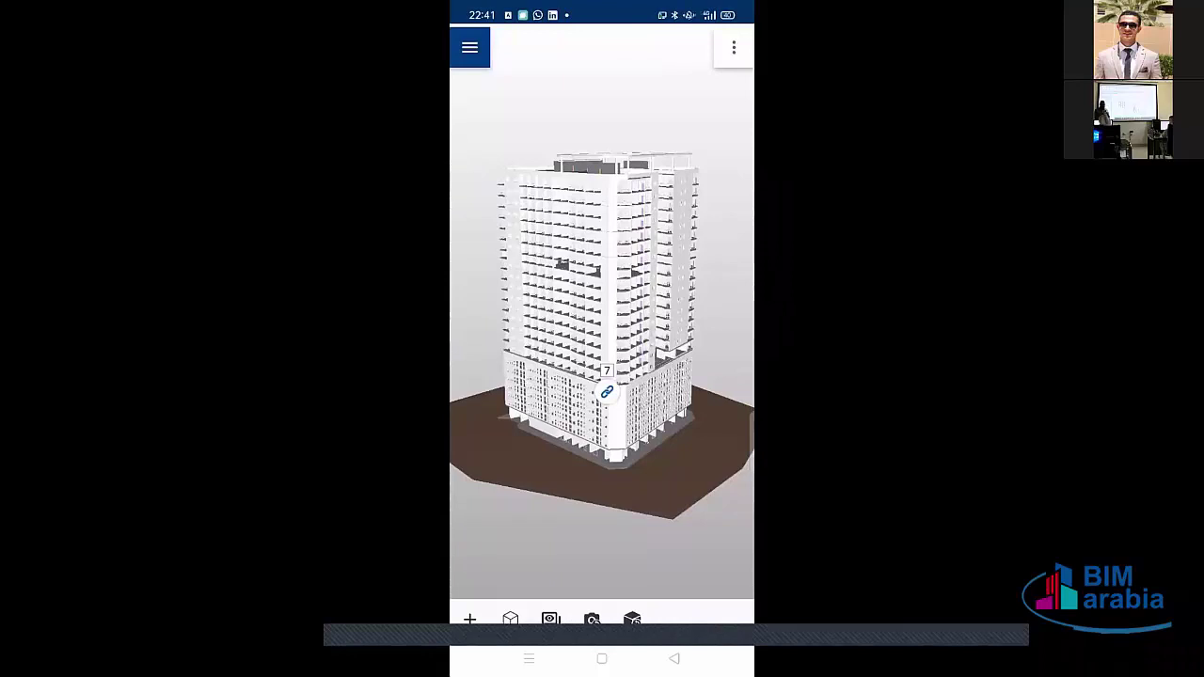
{"action": "left_click", "coordinate": [632, 618]}
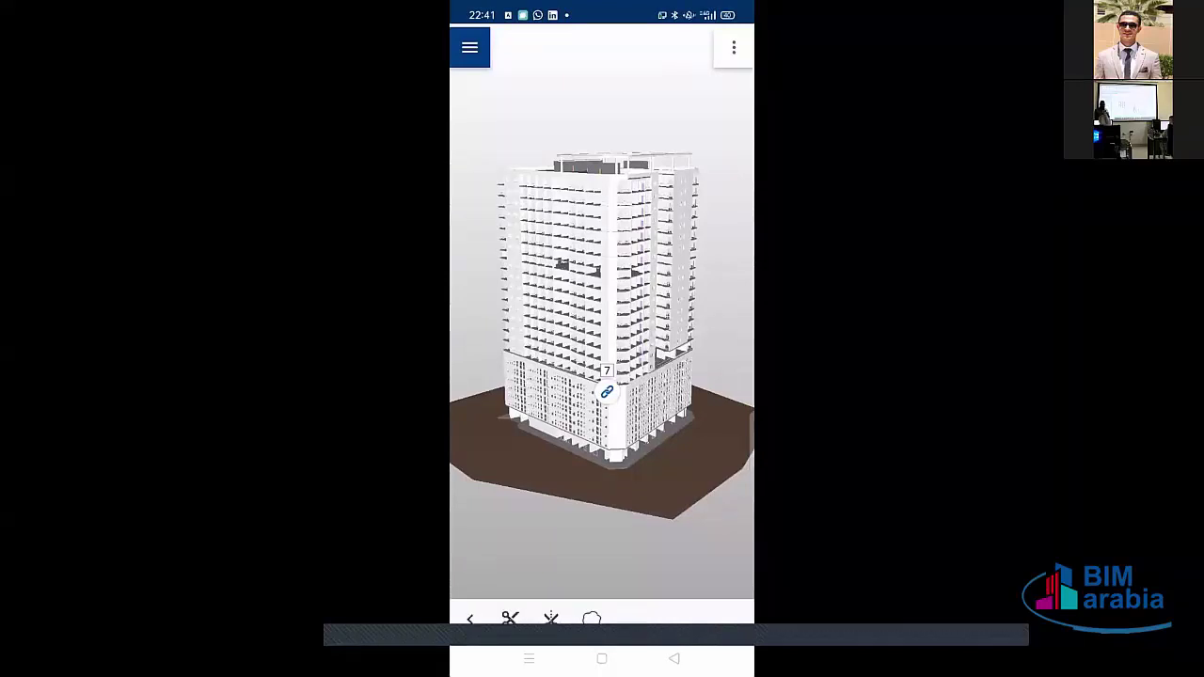
Orbit above the tower roof and briefly select, then deselect, an element.
{"action": "left_click_drag", "start_coordinate": [601, 283], "coordinate": [601, 395]}
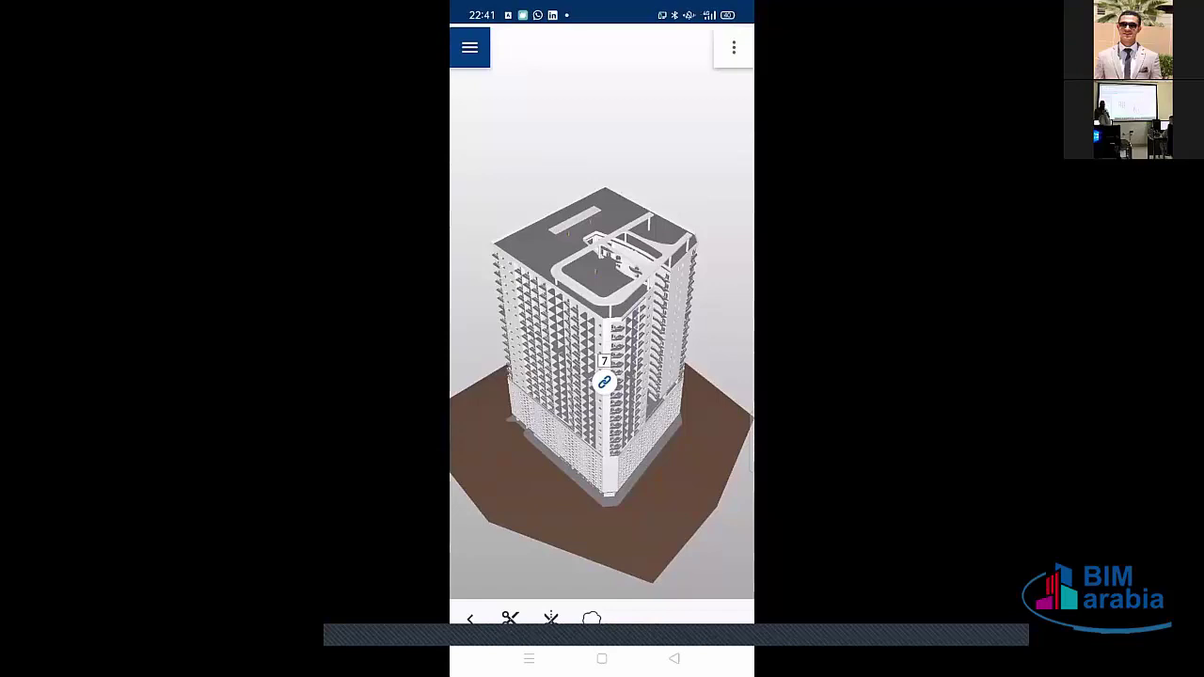
{"action": "left_click", "coordinate": [666, 395]}
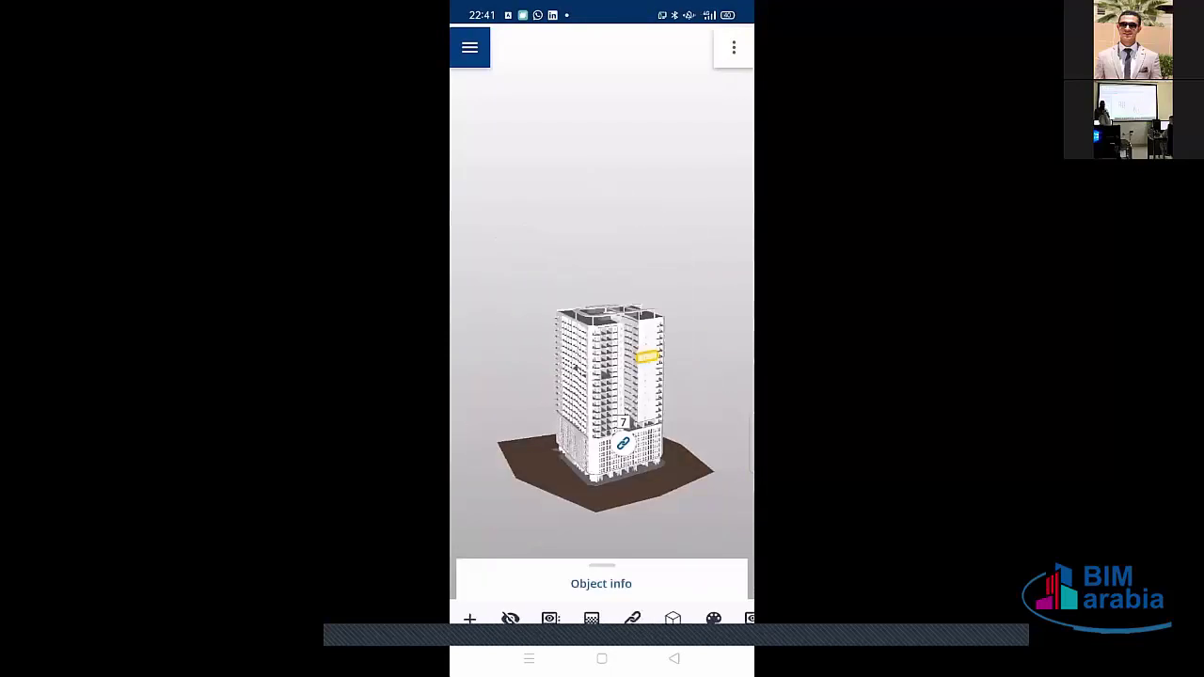
{"action": "key", "text": "Escape"}
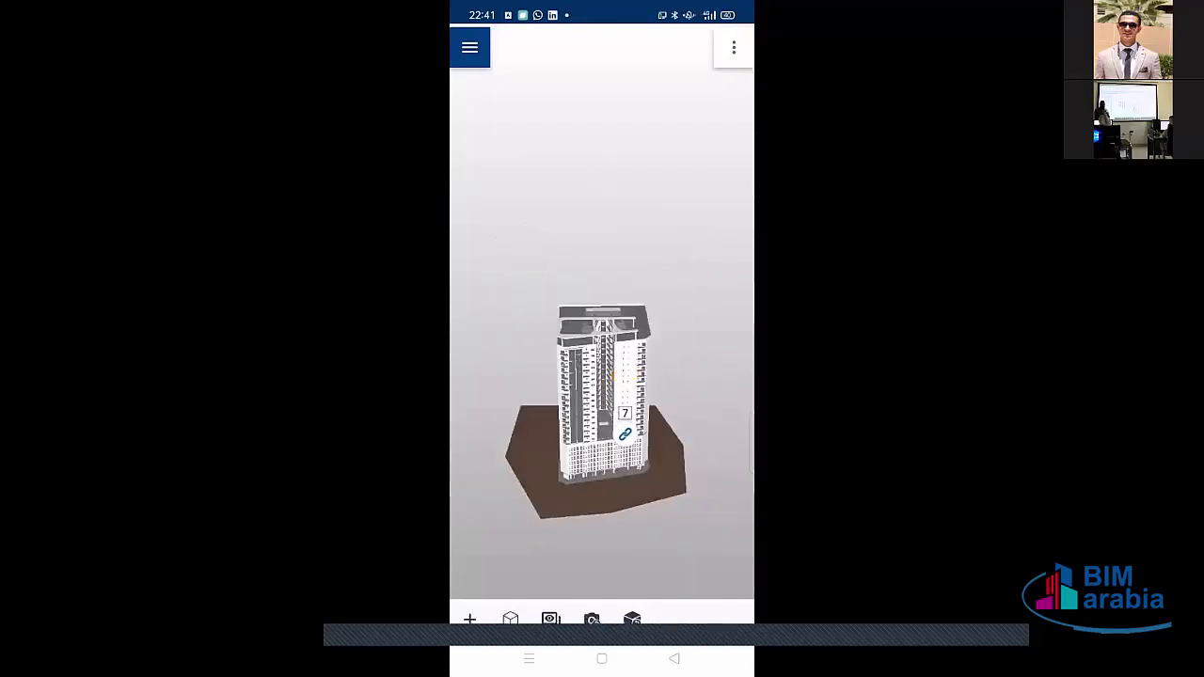
Place a trial clip plane through the tower, orbit and zoom to inspect it, then remove it.
{"action": "left_click", "coordinate": [510, 619]}
{"action": "left_click", "coordinate": [510, 619]}
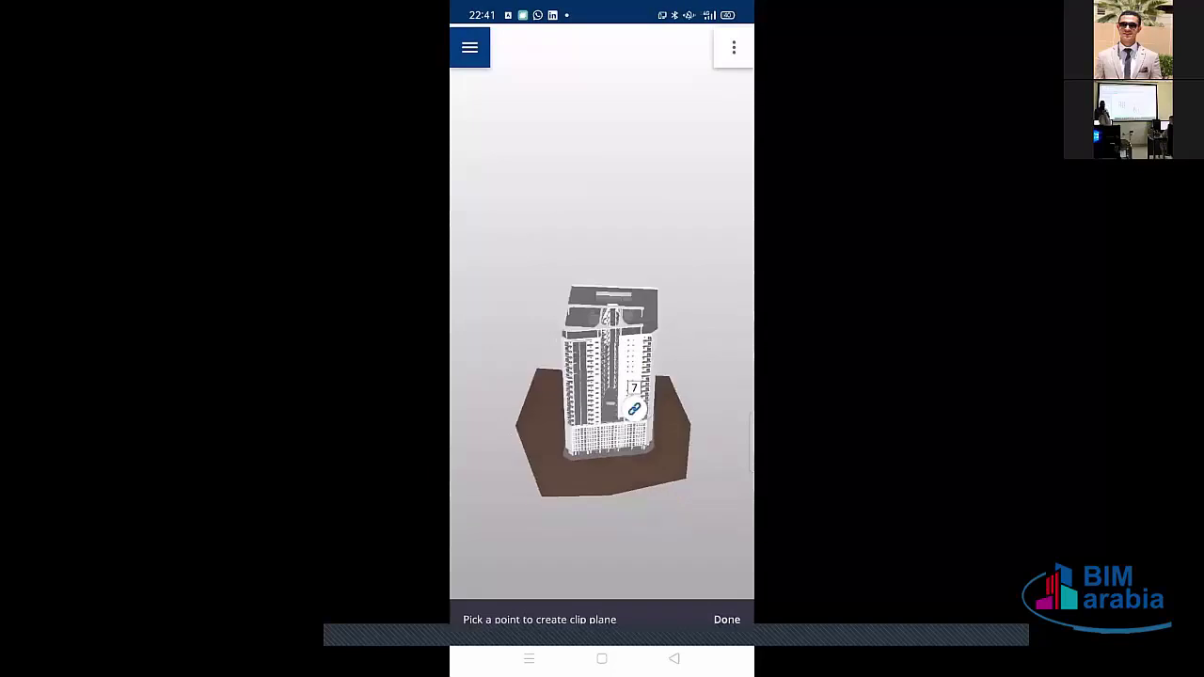
{"action": "left_click_drag", "start_coordinate": [602, 395], "coordinate": [620, 470]}
{"action": "scroll", "coordinate": [604, 376], "scroll_direction": "up", "scroll_amount": 2}
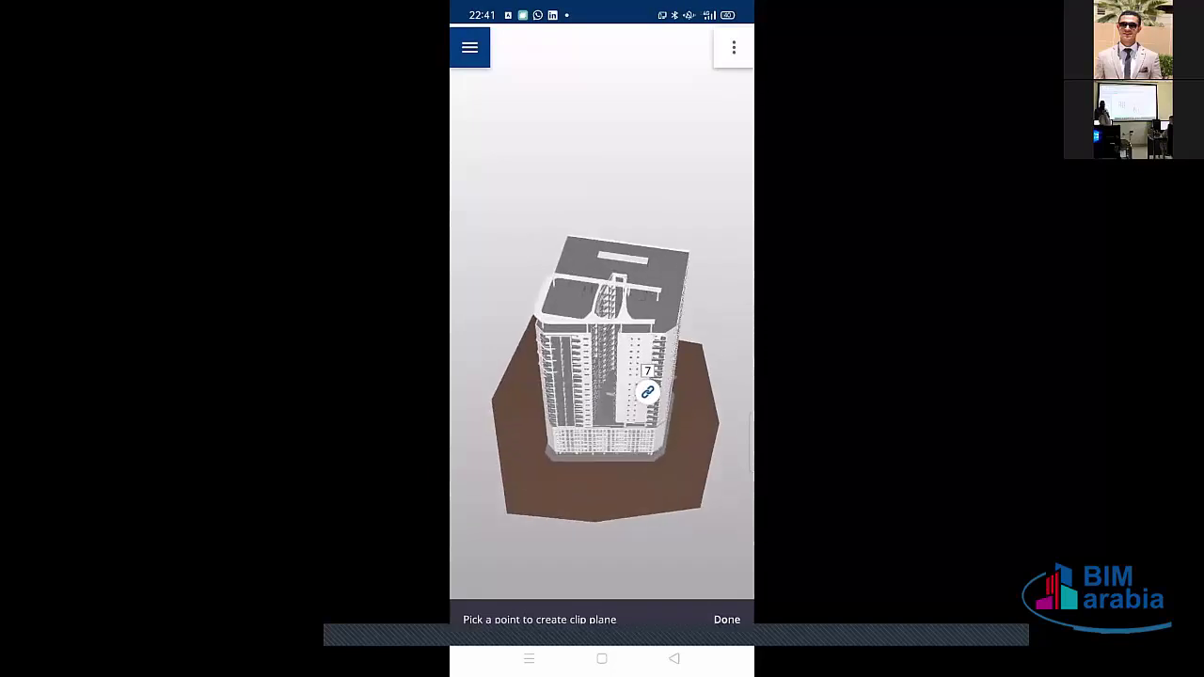
{"action": "left_click", "coordinate": [598, 262]}
{"action": "left_click_drag", "start_coordinate": [564, 376], "coordinate": [649, 367]}
{"action": "scroll", "coordinate": [583, 357], "scroll_direction": "up", "scroll_amount": 2}
{"action": "scroll", "coordinate": [583, 357], "scroll_direction": "up", "scroll_amount": 3}
{"action": "scroll", "coordinate": [602, 357], "scroll_direction": "down", "scroll_amount": 3}
{"action": "scroll", "coordinate": [602, 357], "scroll_direction": "down", "scroll_amount": 2}
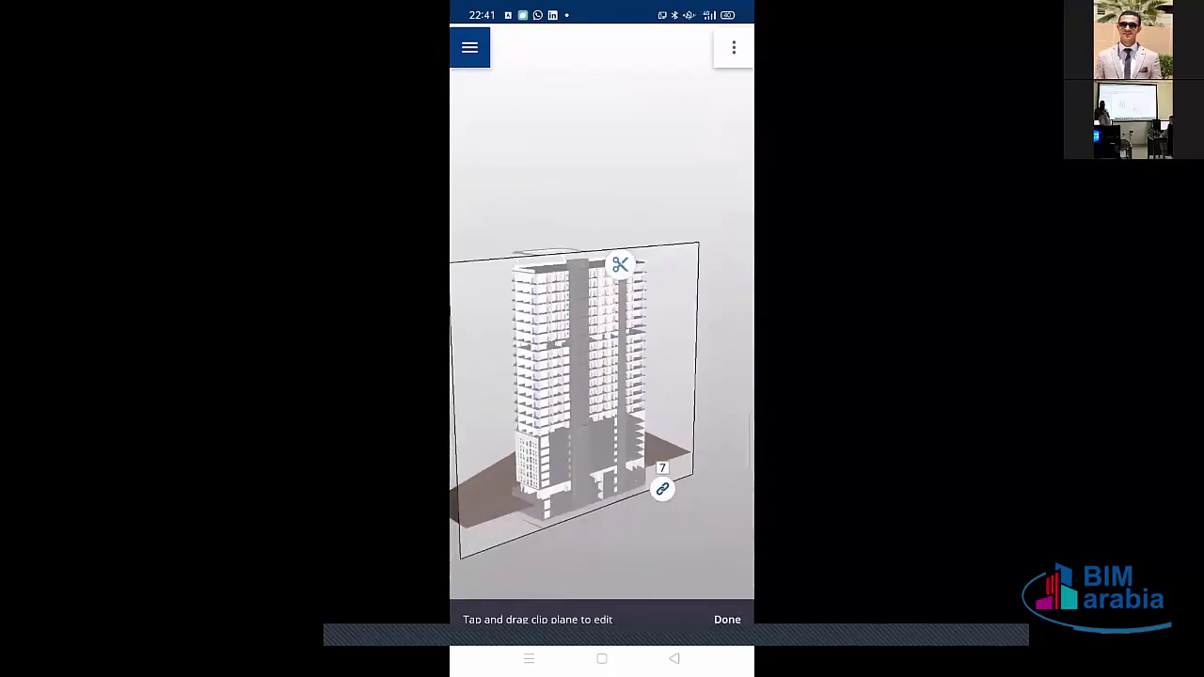
{"action": "left_click", "coordinate": [727, 620]}
Add a vertical clip plane on the tower, then delete it and return to main tools.
{"action": "left_click", "coordinate": [511, 618]}
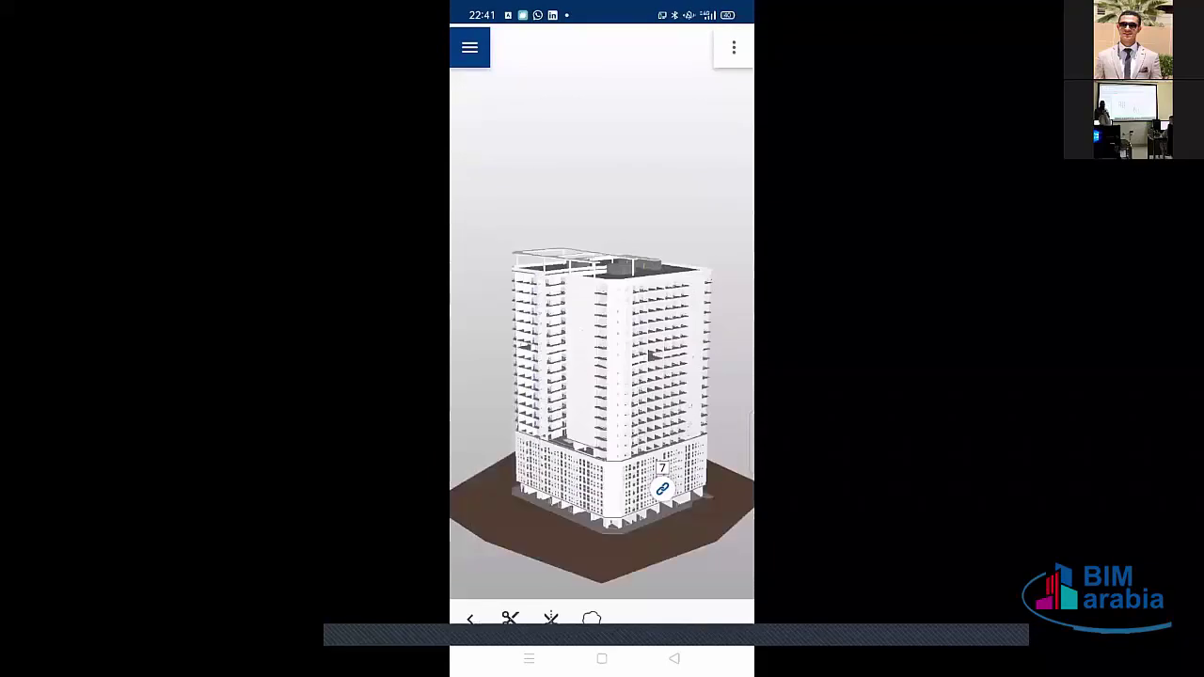
{"action": "left_click", "coordinate": [611, 357]}
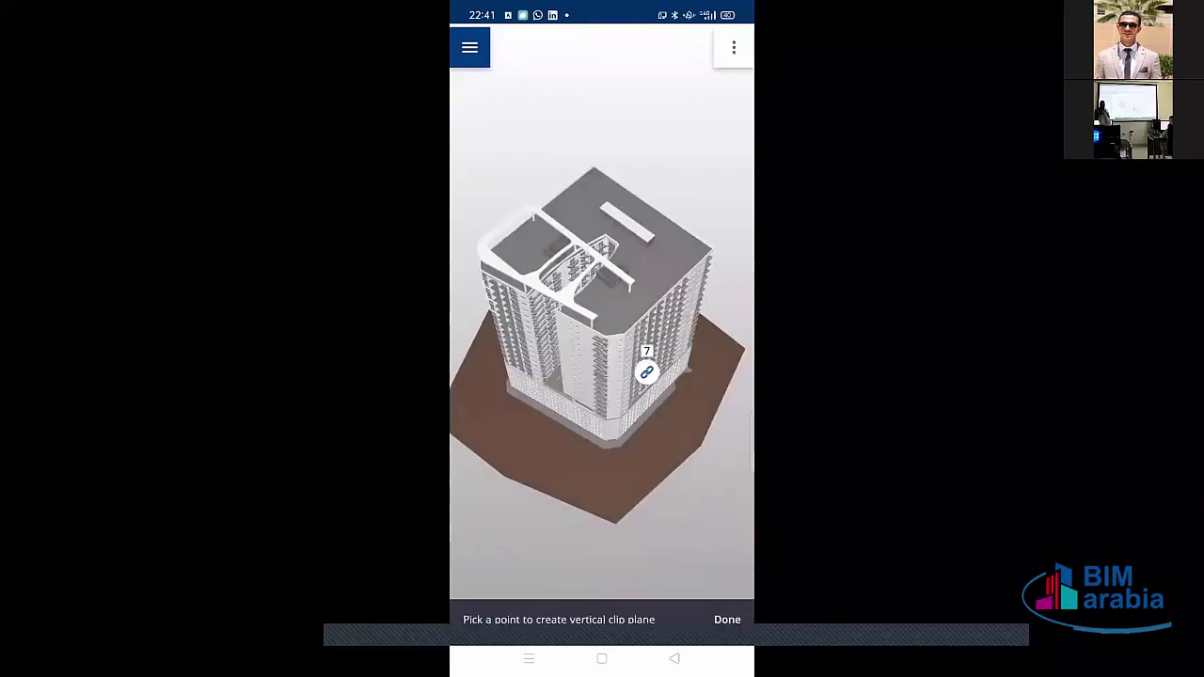
{"action": "left_click", "coordinate": [727, 619]}
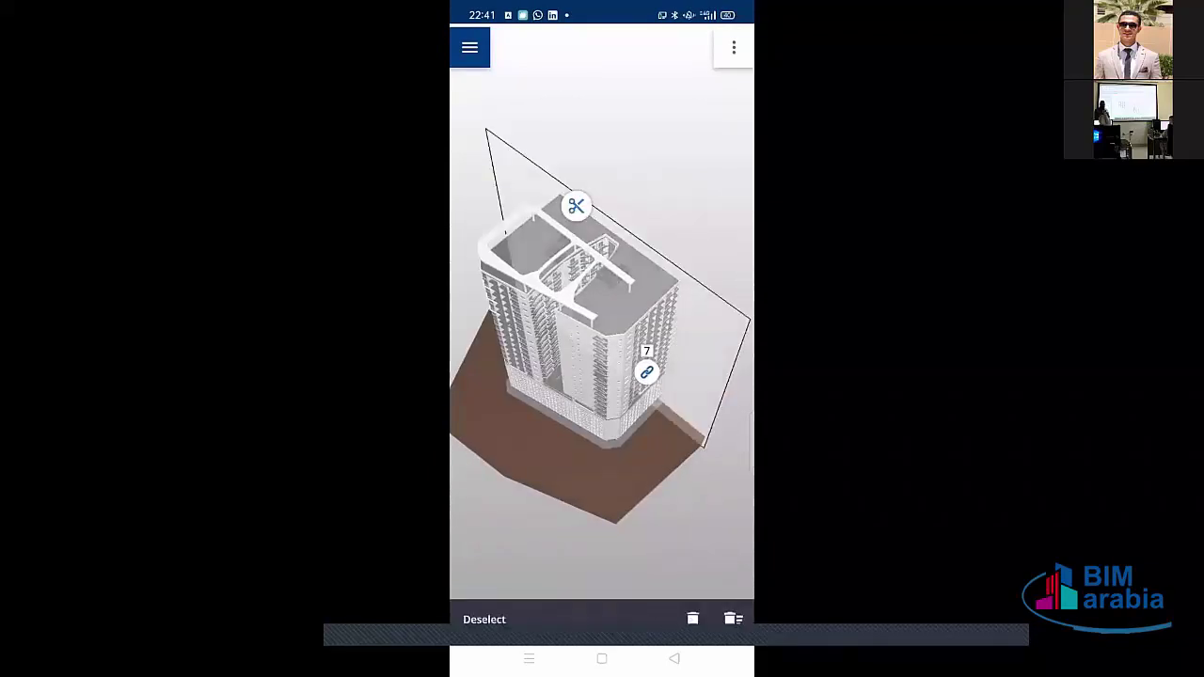
{"action": "scroll", "coordinate": [602, 357], "scroll_direction": "up", "scroll_amount": 2}
{"action": "left_click", "coordinate": [469, 618]}
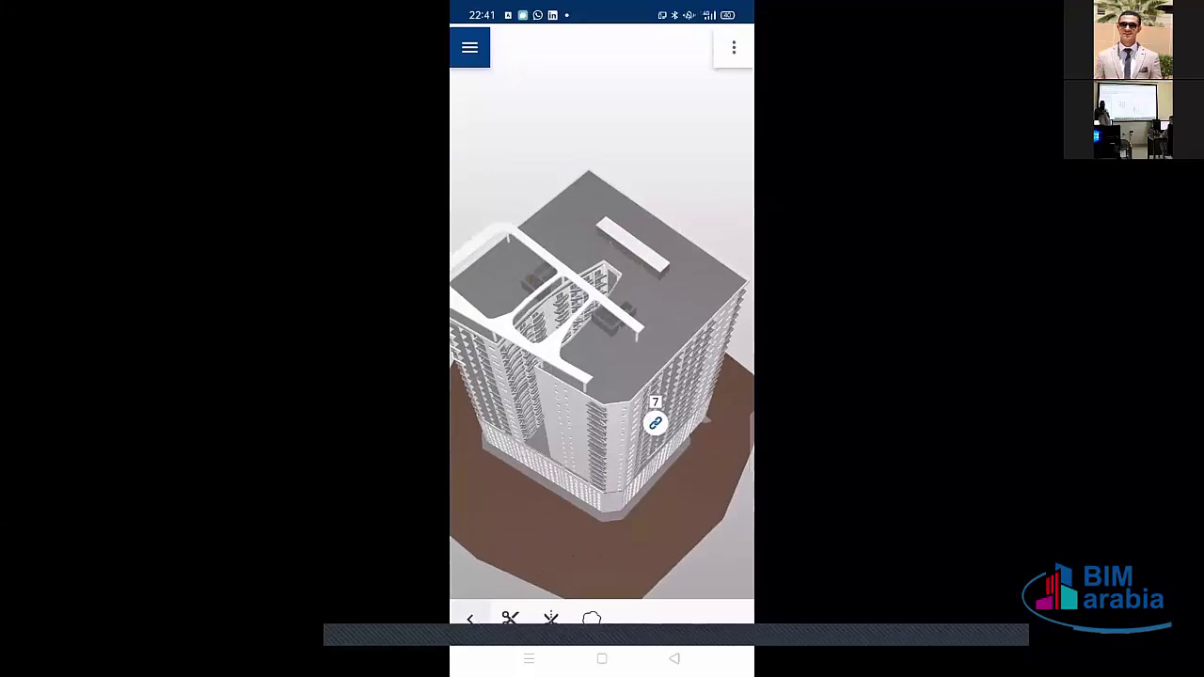
From Top view, add a horizontal clip plane lowered to the tower's mid-height and finish.
{"action": "left_click", "coordinate": [509, 619]}
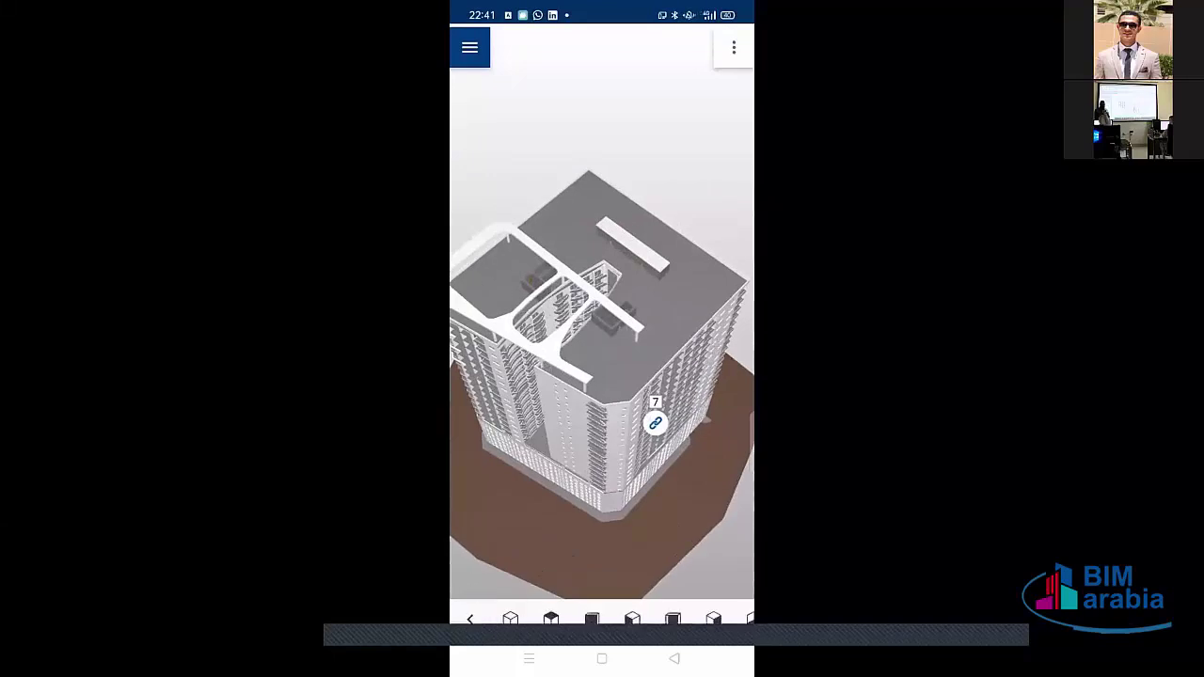
{"action": "mouse_move", "coordinate": [658, 619]}
{"action": "left_mouse_down"}
{"action": "mouse_move", "coordinate": [637, 619]}
{"action": "mouse_move", "coordinate": [659, 619]}
{"action": "left_mouse_up"}
{"action": "left_click", "coordinate": [551, 619]}
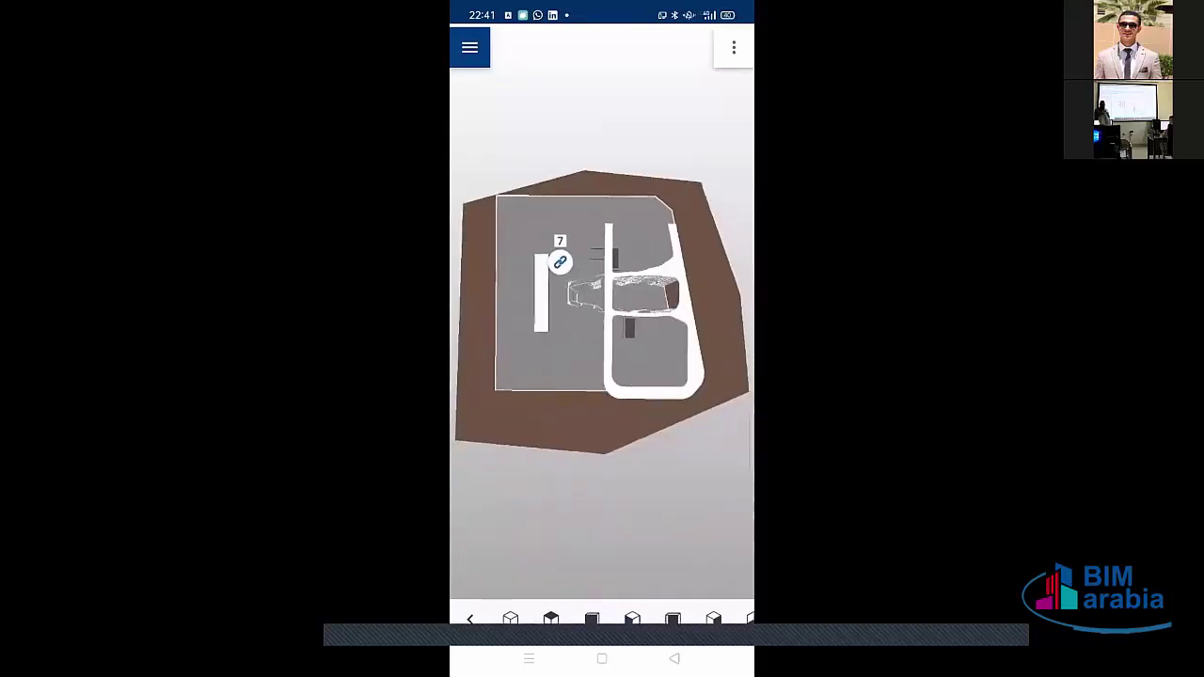
{"action": "left_click", "coordinate": [632, 619]}
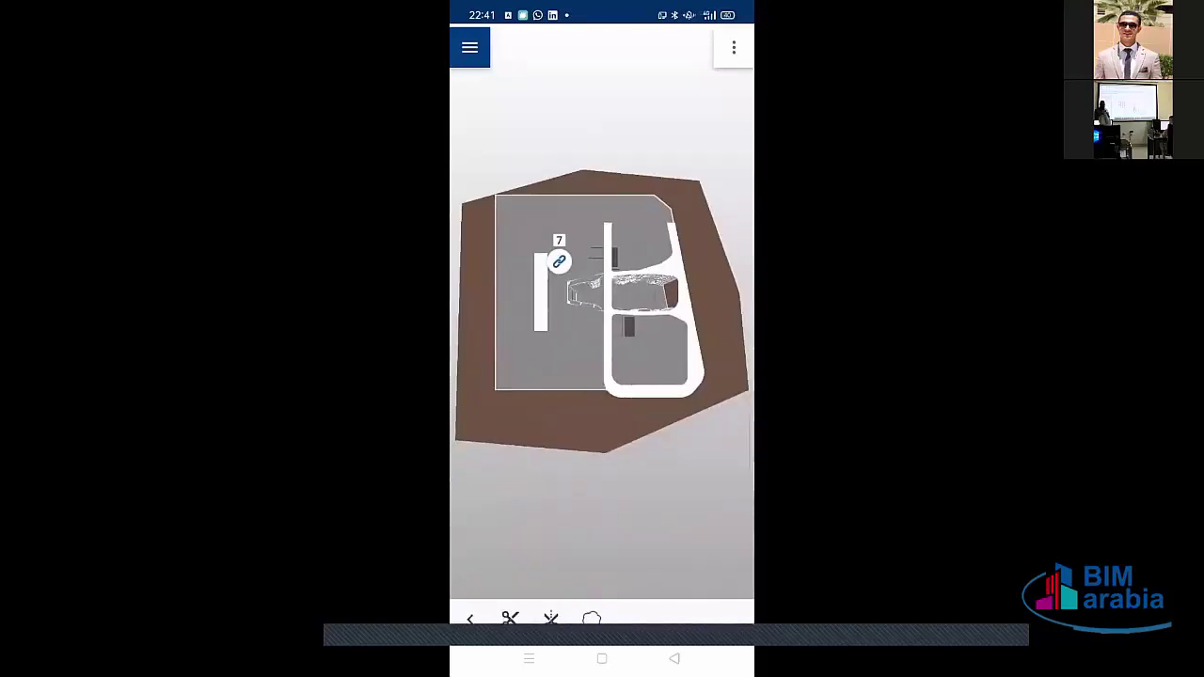
{"action": "left_click", "coordinate": [507, 618]}
{"action": "left_click", "coordinate": [574, 354]}
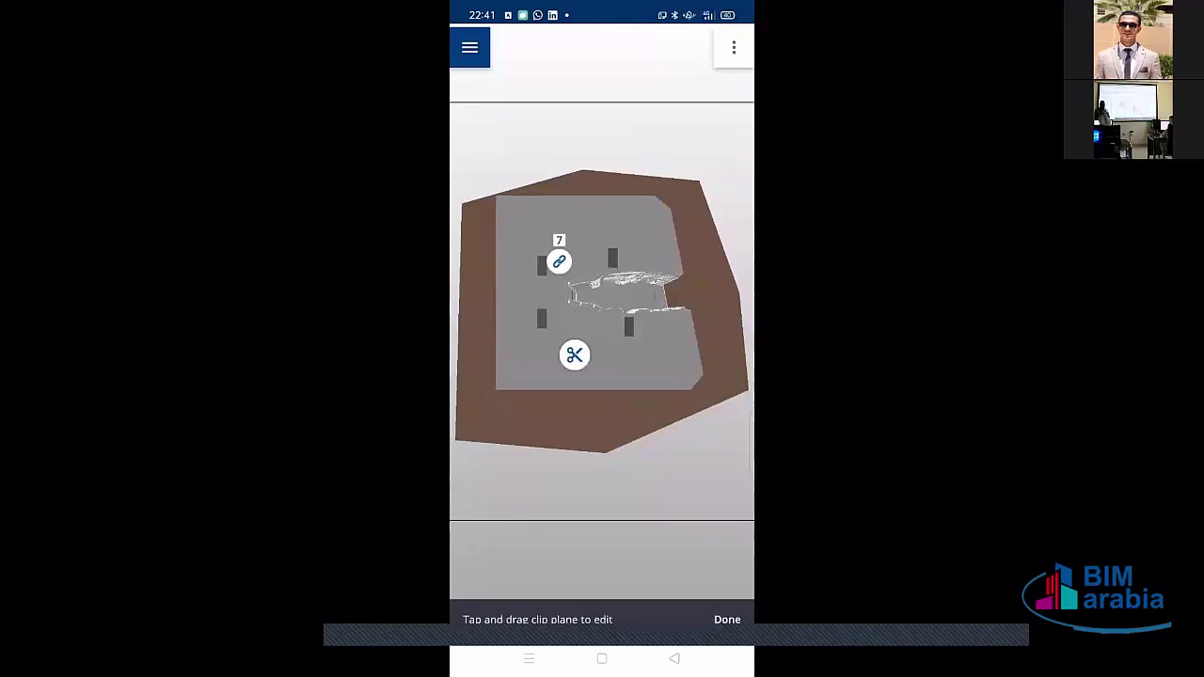
{"action": "left_click_drag", "start_coordinate": [562, 171], "coordinate": [565, 357]}
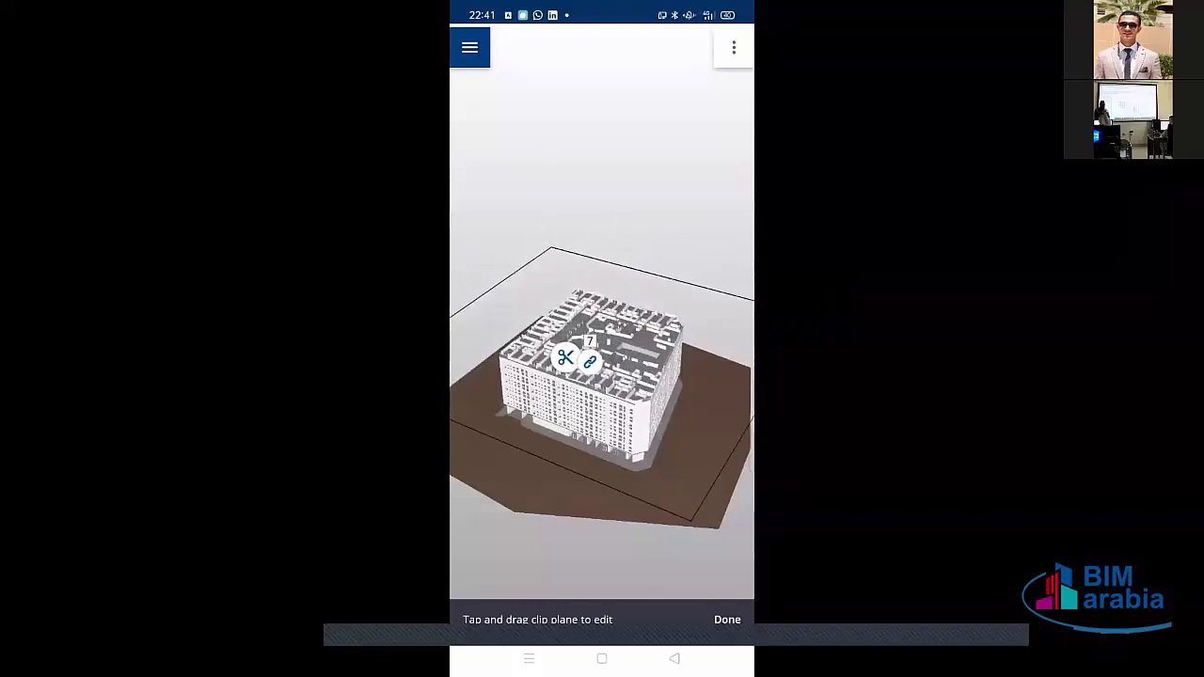
{"action": "scroll", "coordinate": [601, 376], "scroll_direction": "up", "scroll_amount": 5}
{"action": "mouse_move", "coordinate": [602, 424]}
{"action": "left_mouse_down"}
{"action": "mouse_move", "coordinate": [574, 475]}
{"action": "mouse_move", "coordinate": [600, 435]}
{"action": "mouse_move", "coordinate": [593, 469]}
{"action": "left_mouse_up"}
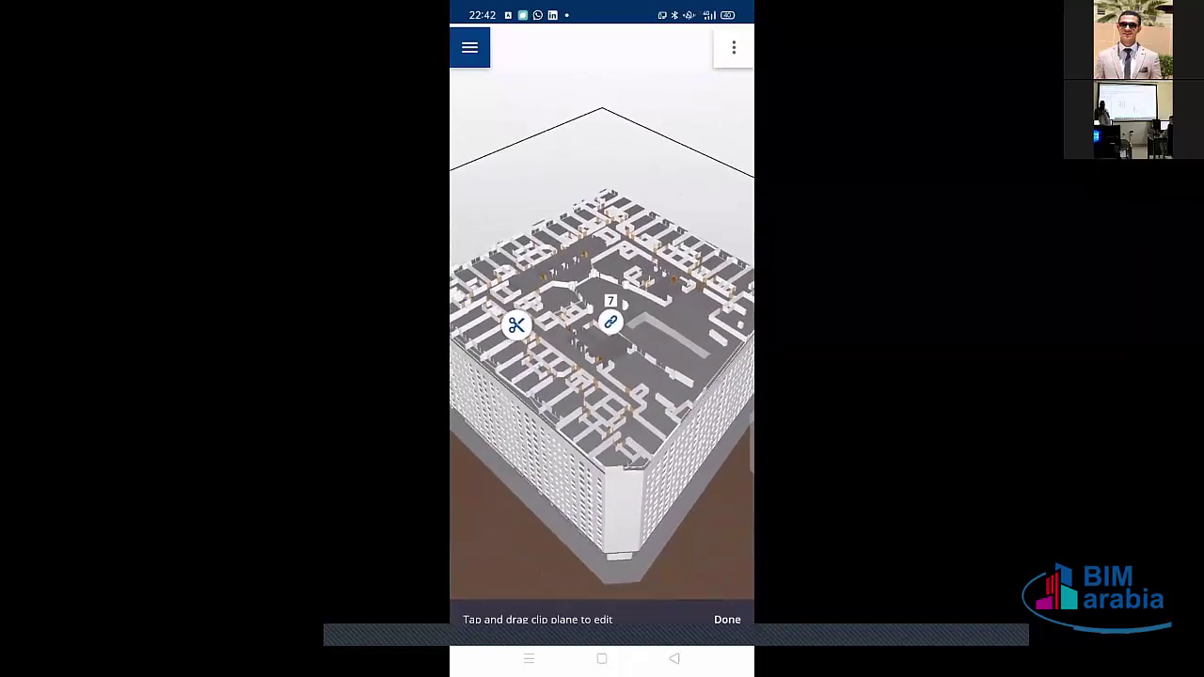
{"action": "left_click", "coordinate": [727, 619]}
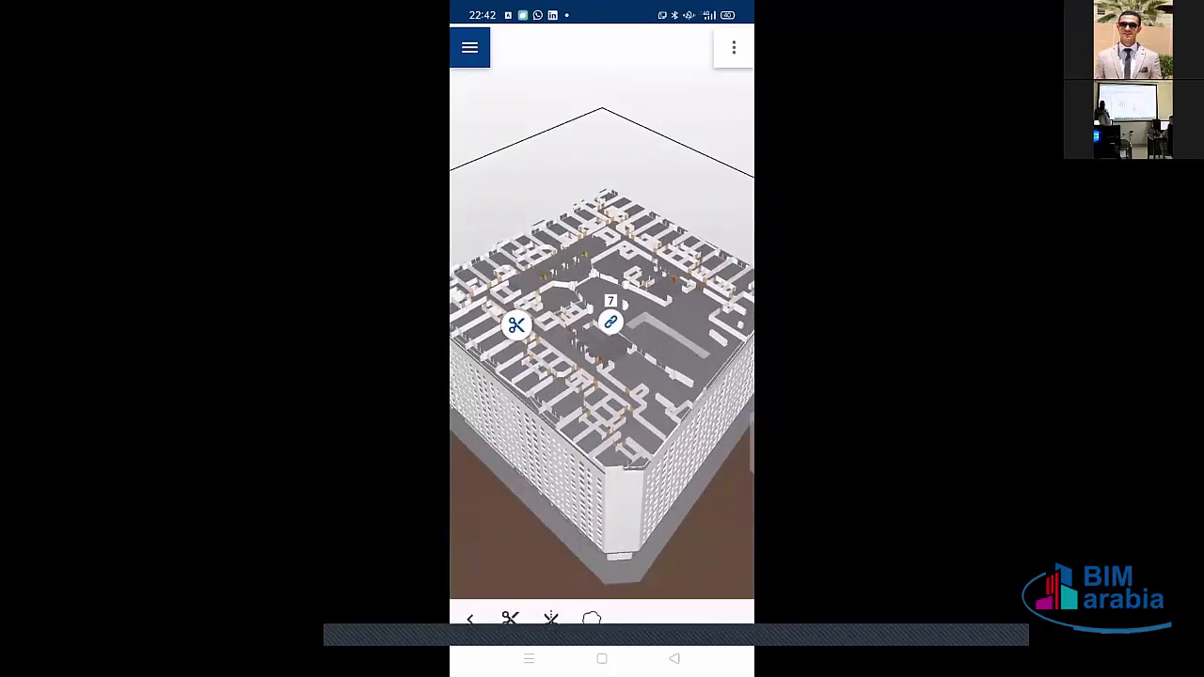
Zoom and orbit across the cut floor plan toward the corridors.
{"action": "scroll", "coordinate": [602, 310], "scroll_direction": "up", "scroll_amount": 2}
{"action": "scroll", "coordinate": [602, 310], "scroll_direction": "up", "scroll_amount": 2}
{"action": "scroll", "coordinate": [602, 310], "scroll_direction": "up", "scroll_amount": 2}
{"action": "scroll", "coordinate": [602, 311], "scroll_direction": "up", "scroll_amount": 2}
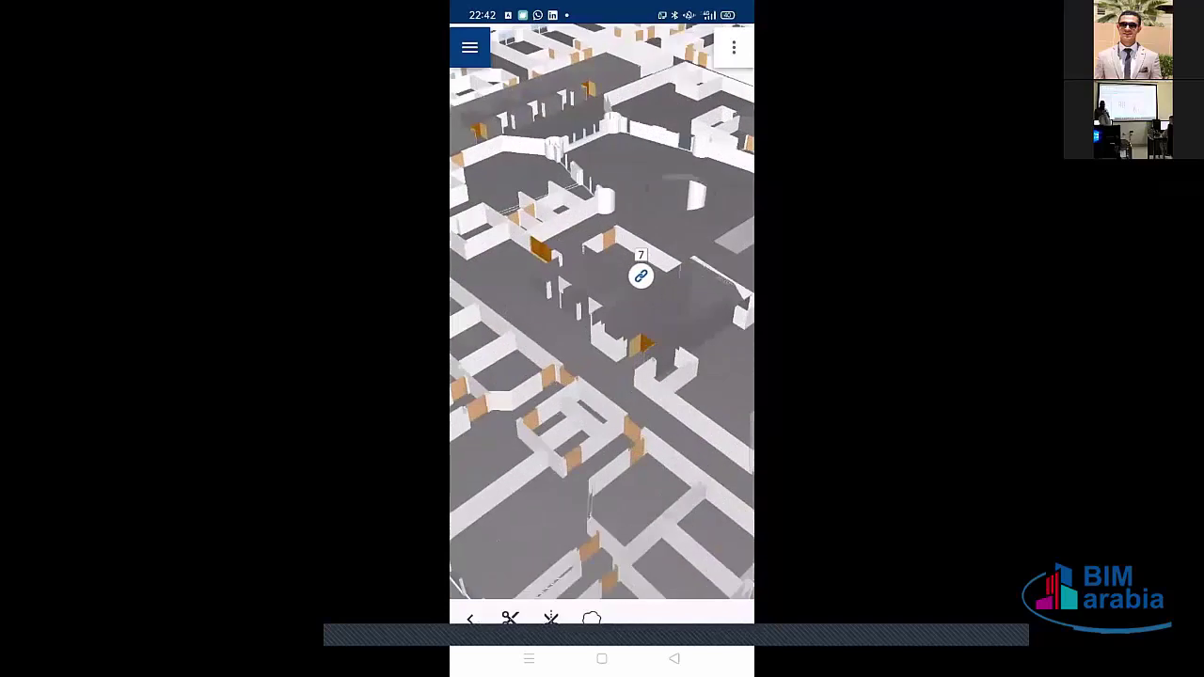
{"action": "mouse_move", "coordinate": [602, 311]}
{"action": "left_mouse_down"}
{"action": "mouse_move", "coordinate": [649, 273]}
{"action": "mouse_move", "coordinate": [478, 281]}
{"action": "left_mouse_up"}
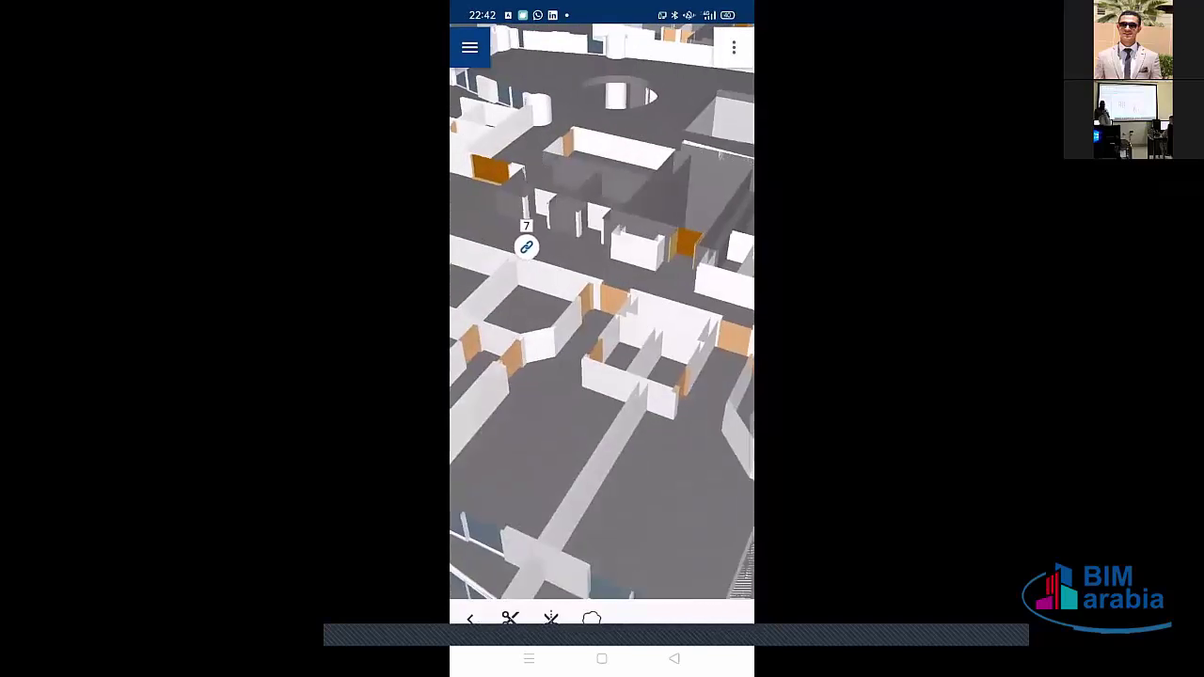
{"action": "scroll", "coordinate": [601, 310], "scroll_direction": "up", "scroll_amount": 3}
{"action": "scroll", "coordinate": [602, 311], "scroll_direction": "down", "scroll_amount": 2}
{"action": "scroll", "coordinate": [602, 310], "scroll_direction": "up", "scroll_amount": 2}
{"action": "scroll", "coordinate": [601, 310], "scroll_direction": "up", "scroll_amount": 1}
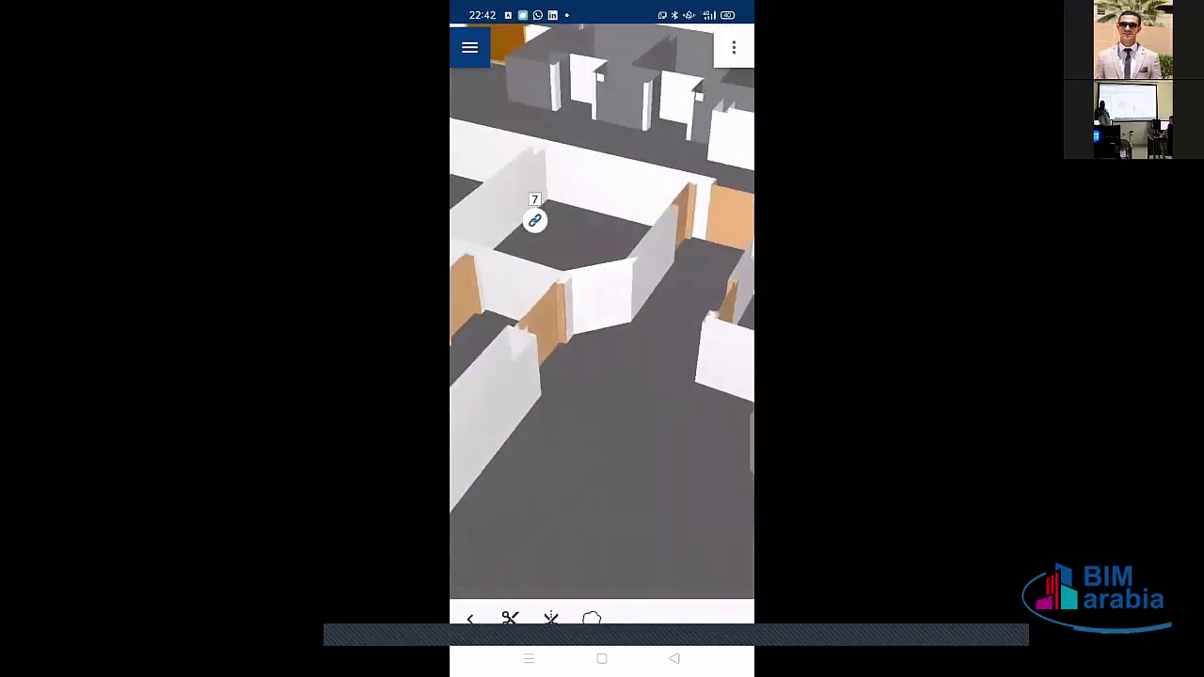
{"action": "left_click_drag", "start_coordinate": [602, 376], "coordinate": [541, 409]}
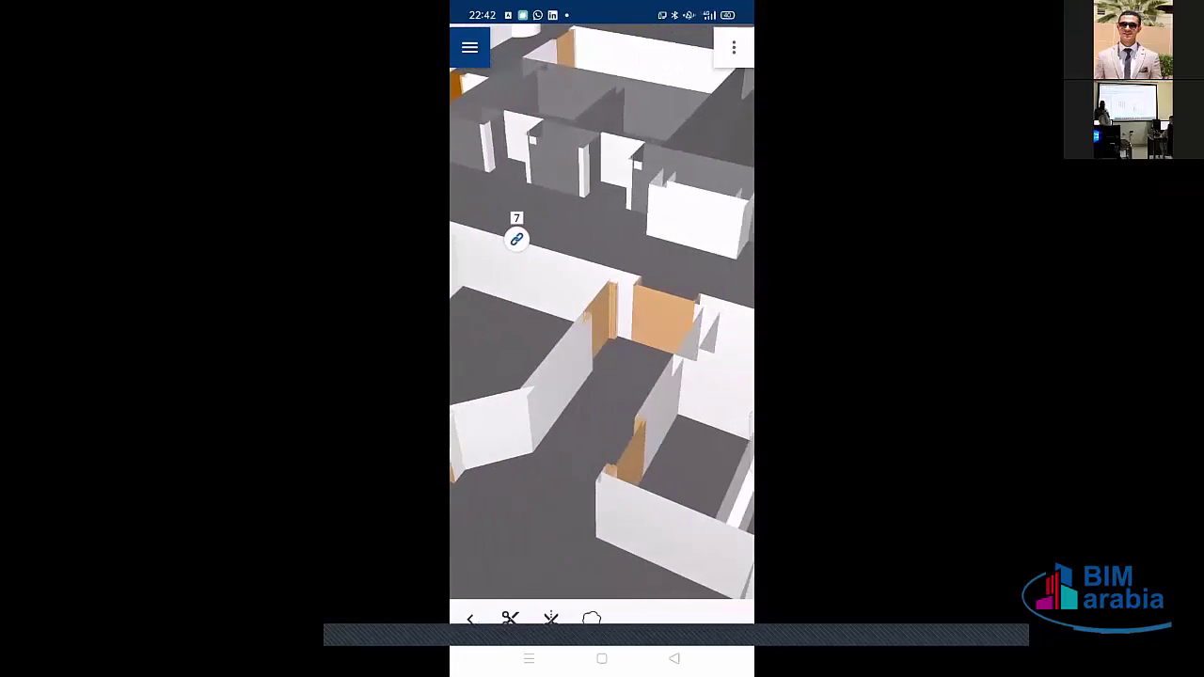
Place a red cloud markup in the corridor and enlarge it over the junction.
{"action": "left_click", "coordinate": [592, 618]}
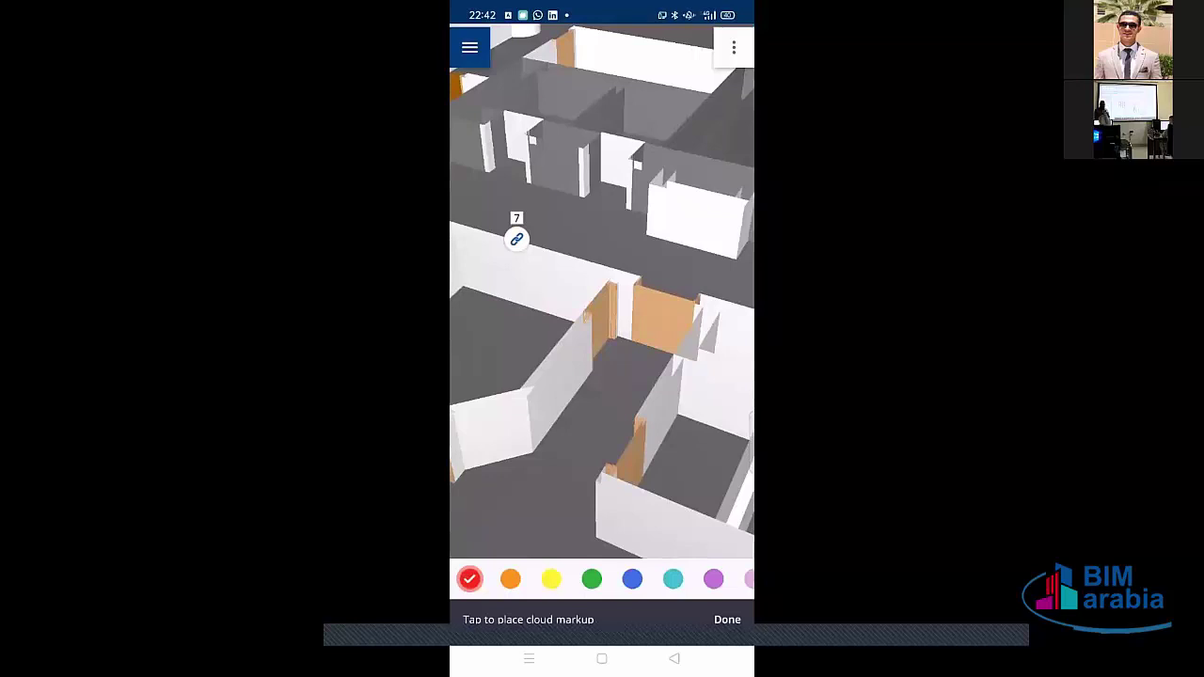
{"action": "left_click_drag", "start_coordinate": [602, 423], "coordinate": [588, 357]}
{"action": "left_click", "coordinate": [625, 404]}
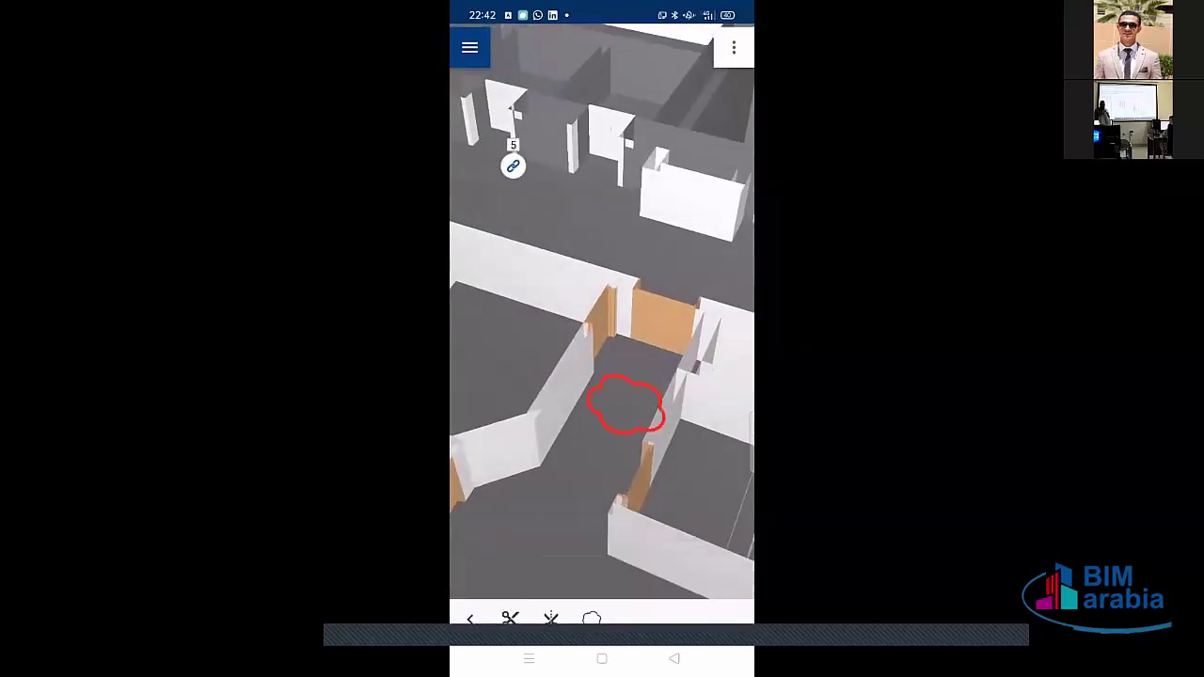
{"action": "left_click", "coordinate": [625, 404]}
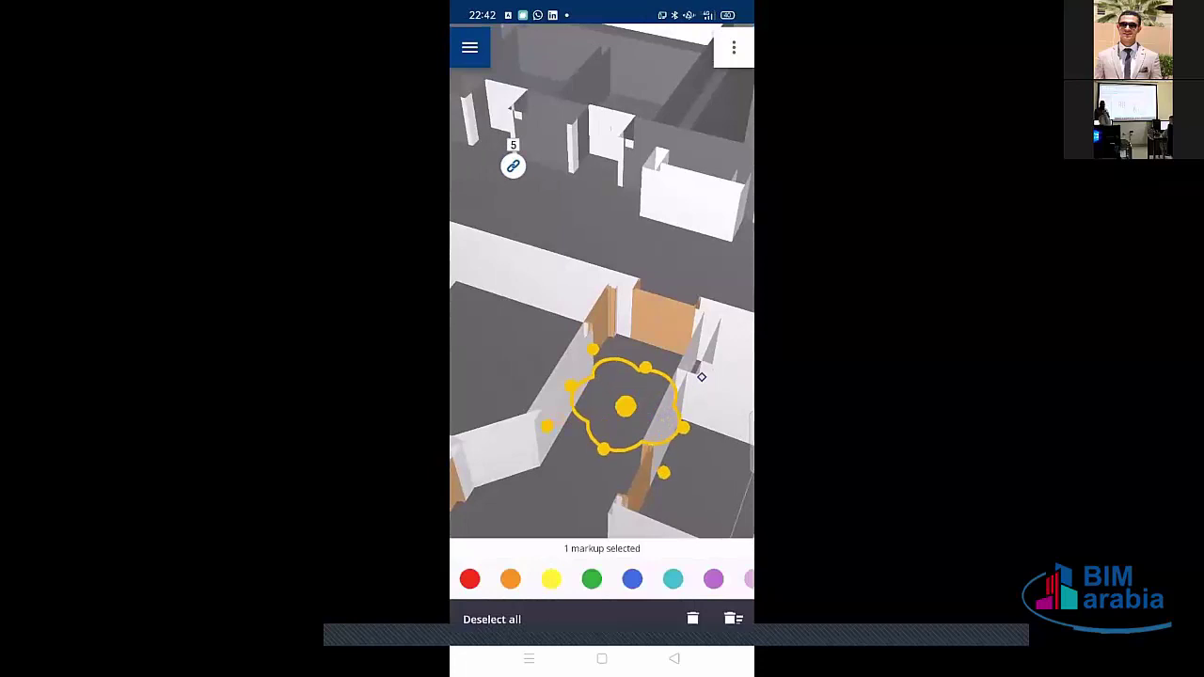
{"action": "mouse_move", "coordinate": [677, 397]}
{"action": "left_mouse_down"}
{"action": "mouse_move", "coordinate": [717, 322]}
{"action": "mouse_move", "coordinate": [730, 365]}
{"action": "mouse_move", "coordinate": [746, 372]}
{"action": "left_mouse_up"}
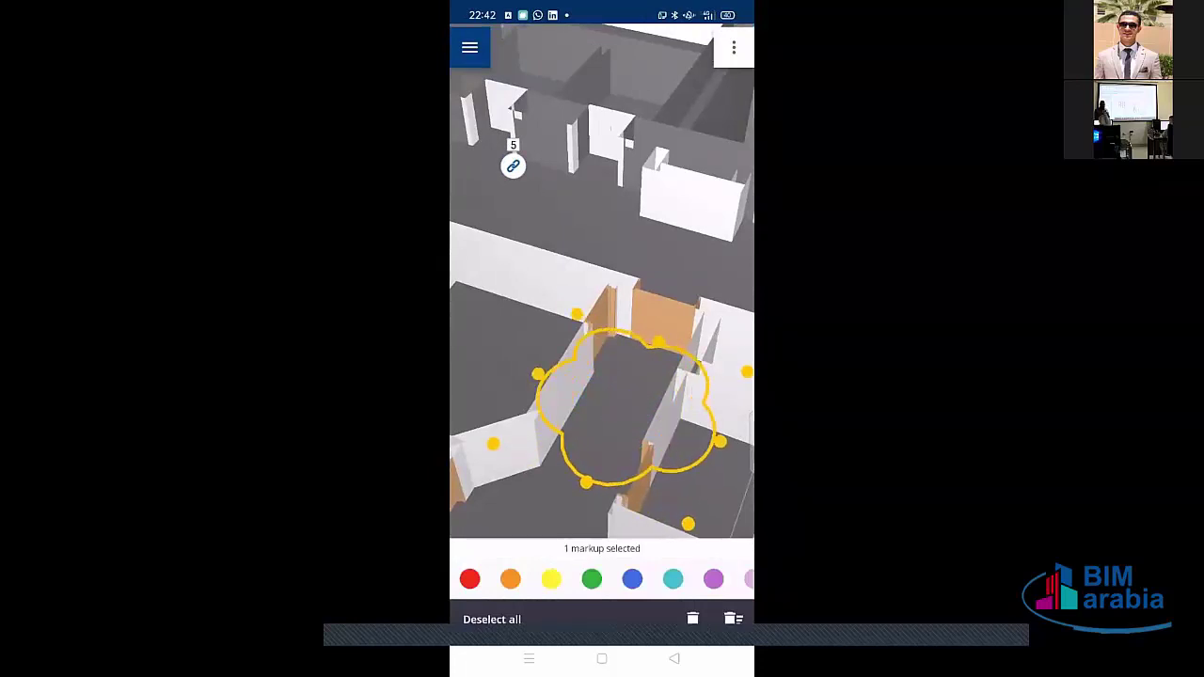
{"action": "left_click", "coordinate": [491, 619]}
{"action": "left_click", "coordinate": [732, 141]}
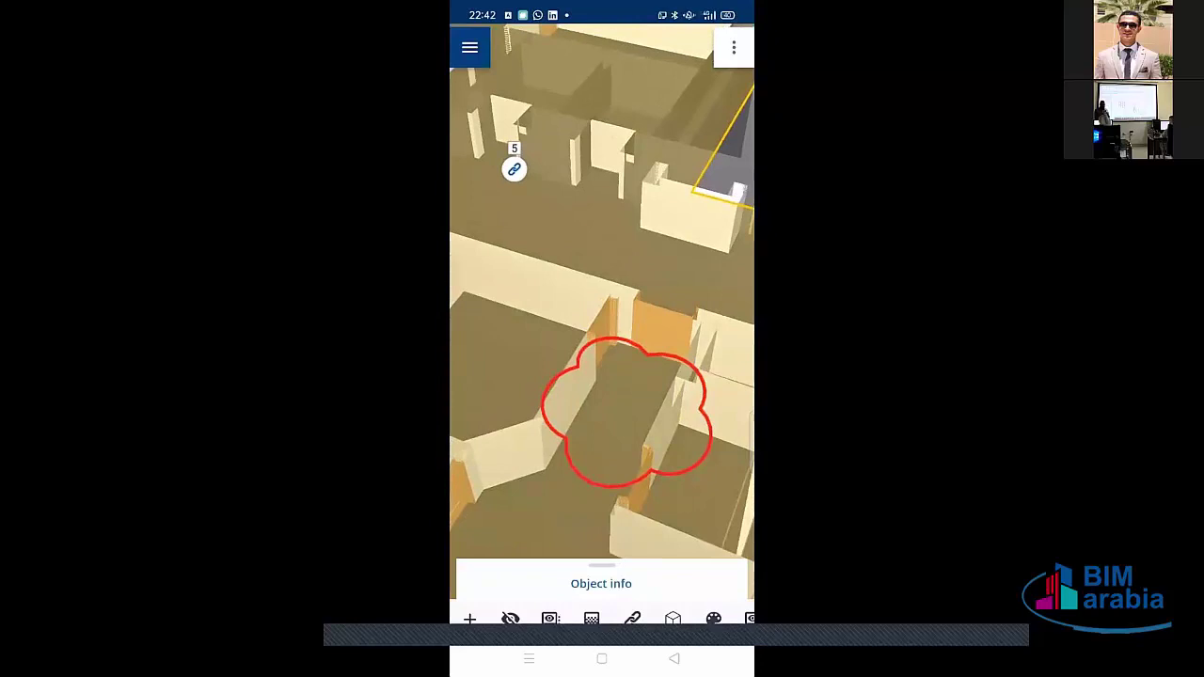
From the link options, choose to add a new ToDo.
{"action": "left_click", "coordinate": [470, 618]}
{"action": "left_click", "coordinate": [469, 619]}
{"action": "left_click_drag", "start_coordinate": [696, 619], "coordinate": [508, 619]}
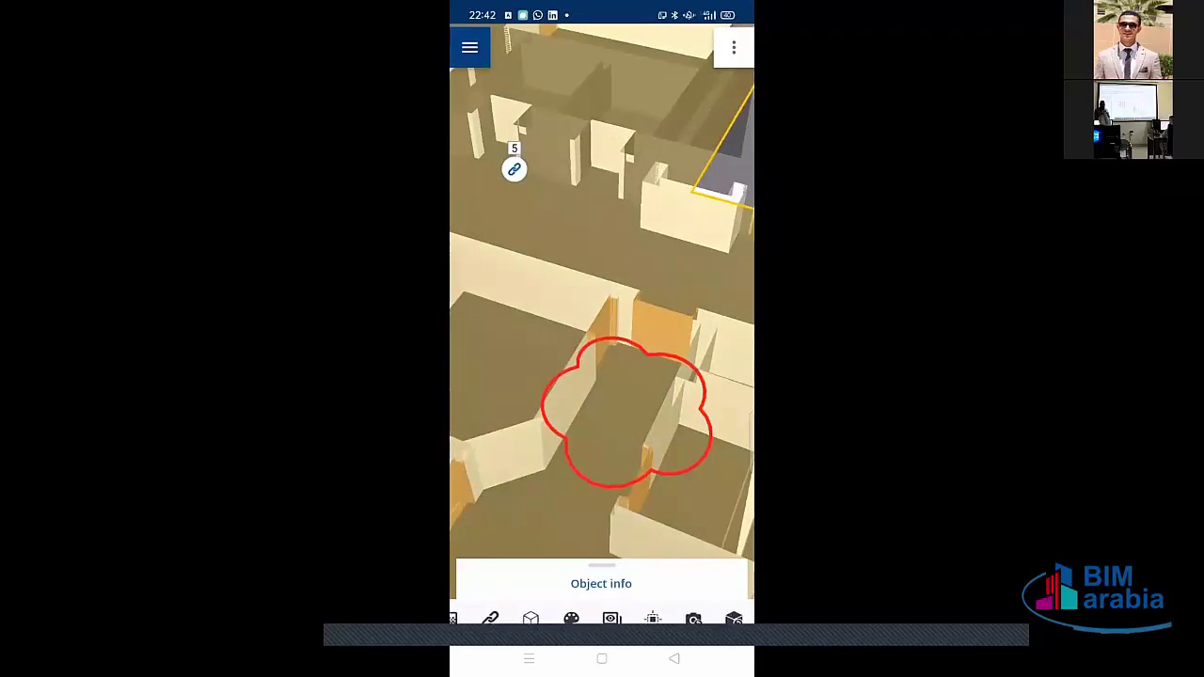
{"action": "left_click", "coordinate": [550, 618]}
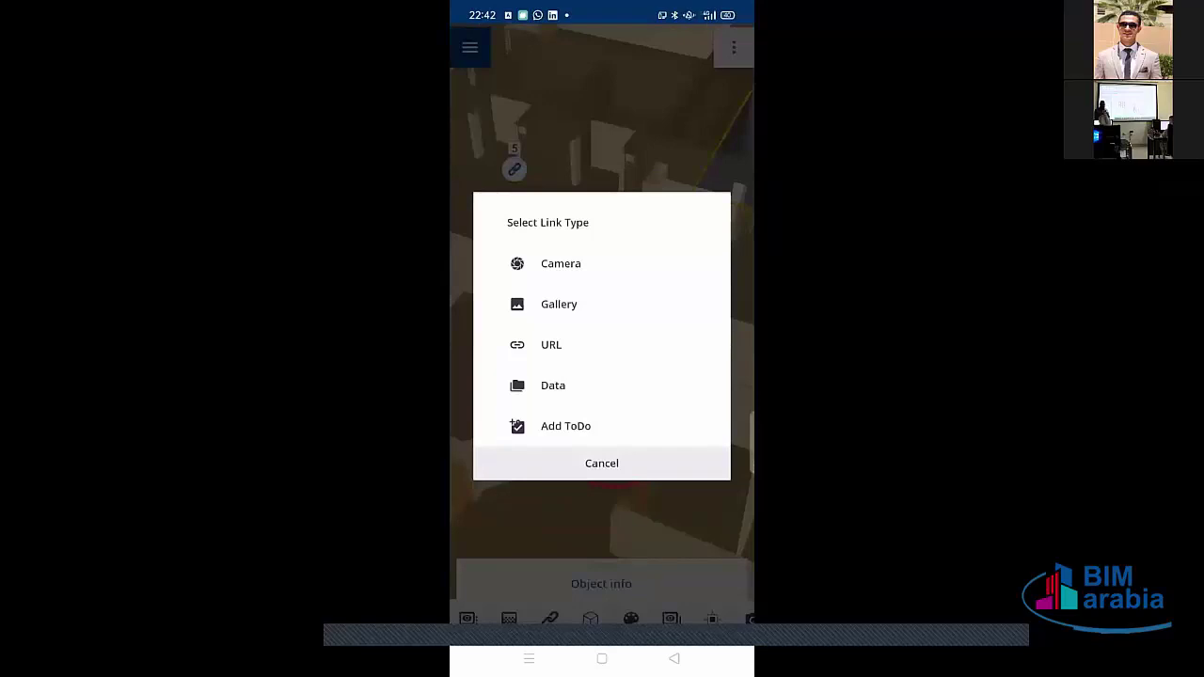
{"action": "left_click", "coordinate": [565, 426]}
{"action": "type", "text": "c"}
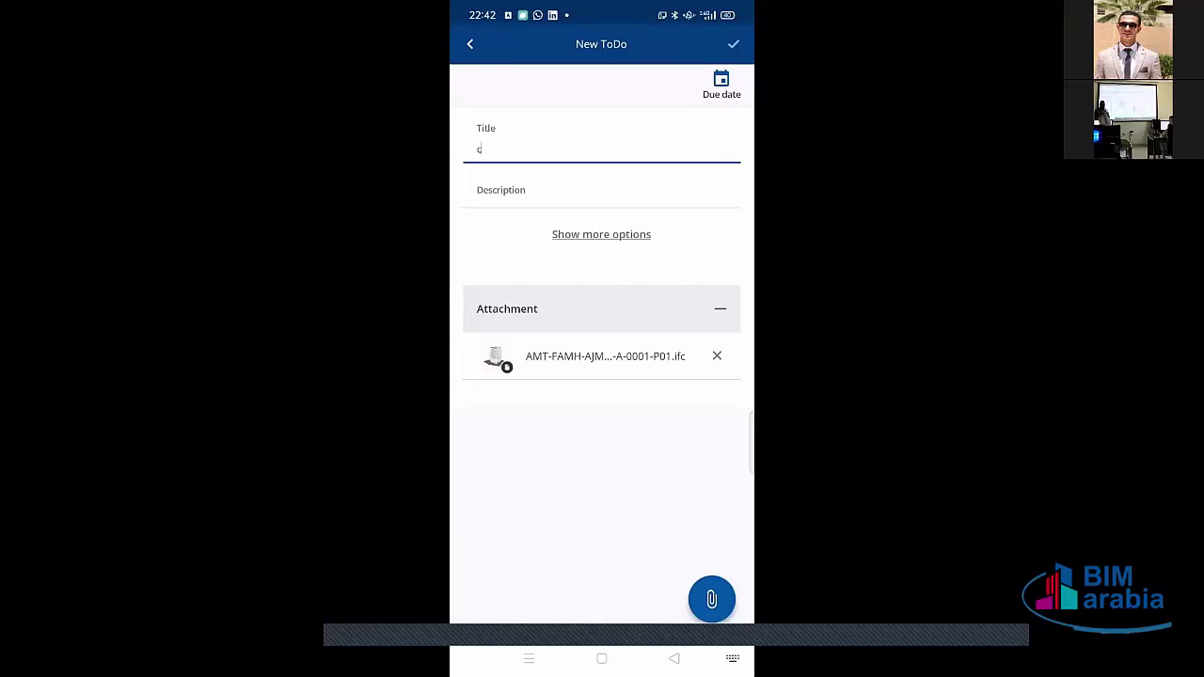
Title the ToDo 'cORRIDOR wIDTH' and save it.
{"action": "type", "text": "ORRIDOE"}
{"action": "key", "text": "BackSpace"}
{"action": "key", "text": "BackSpace"}
{"action": "key", "text": "BackSpace"}
{"action": "key", "text": "BackSpace"}
{"action": "key", "text": "BackSpace"}
{"action": "key", "text": "BackSpace"}
{"action": "type", "text": "cORRIDOR w"}
{"action": "type", "text": "IDTH"}
{"action": "key", "text": "Return"}
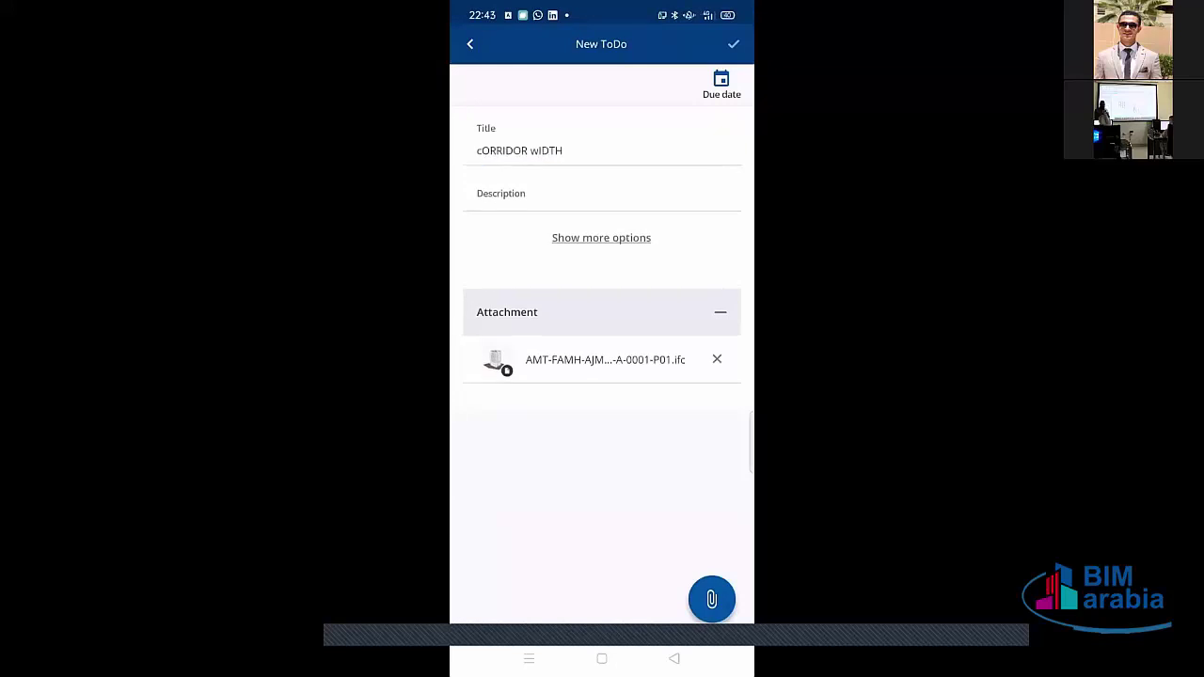
{"action": "left_click", "coordinate": [469, 44]}
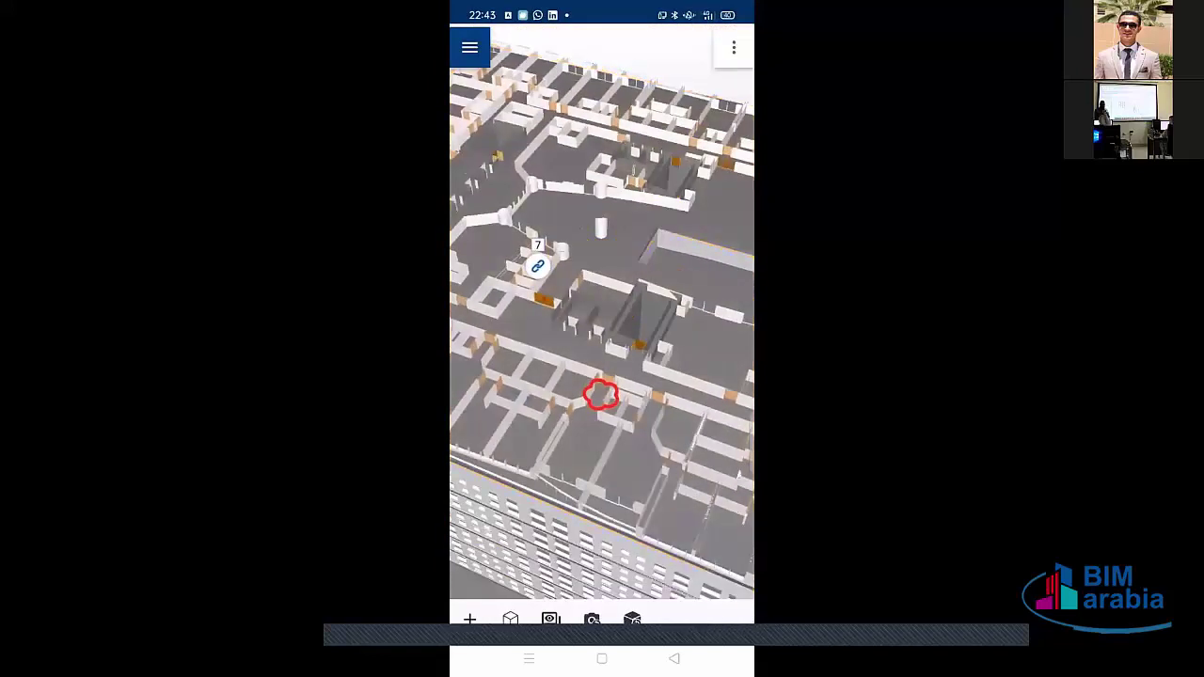
Select the door frame inside the red cloud and start a new ToDo for it.
{"action": "left_click", "coordinate": [601, 397]}
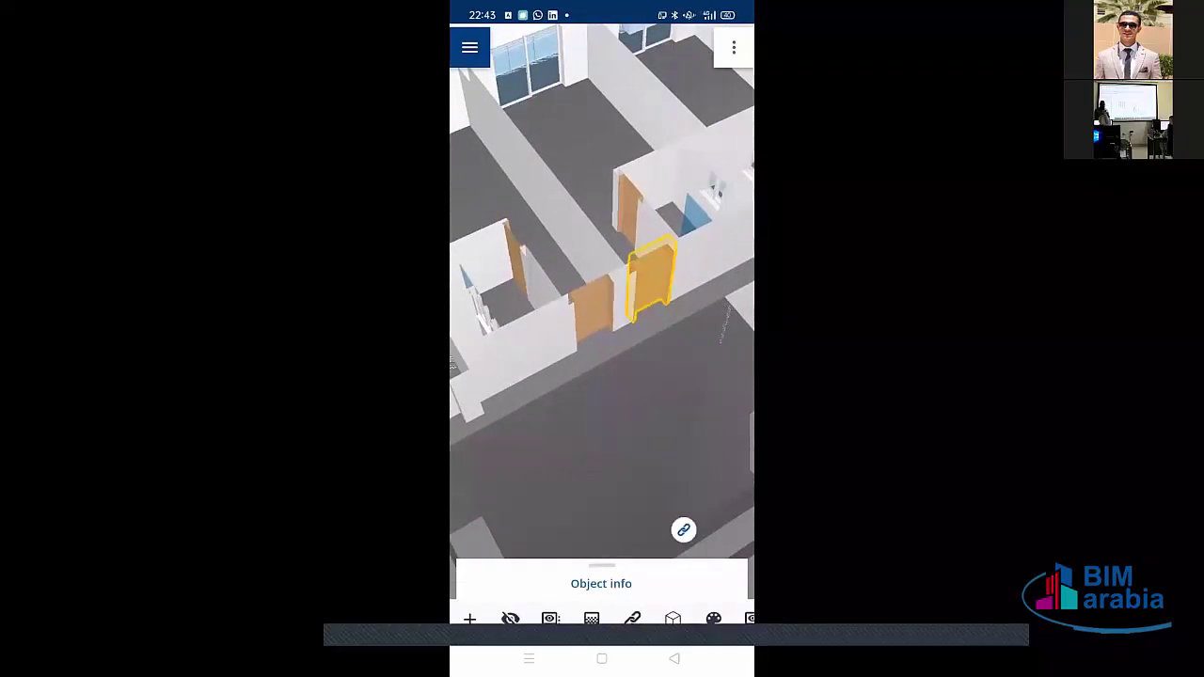
{"action": "left_click", "coordinate": [632, 618]}
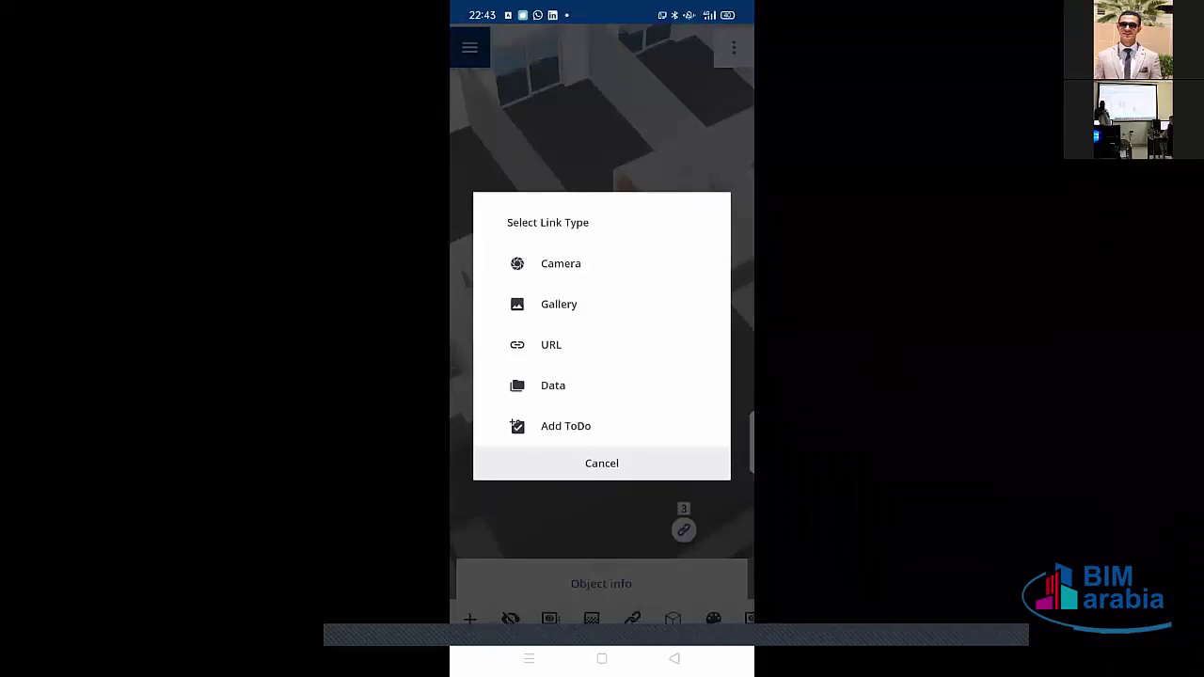
{"action": "left_click", "coordinate": [565, 426]}
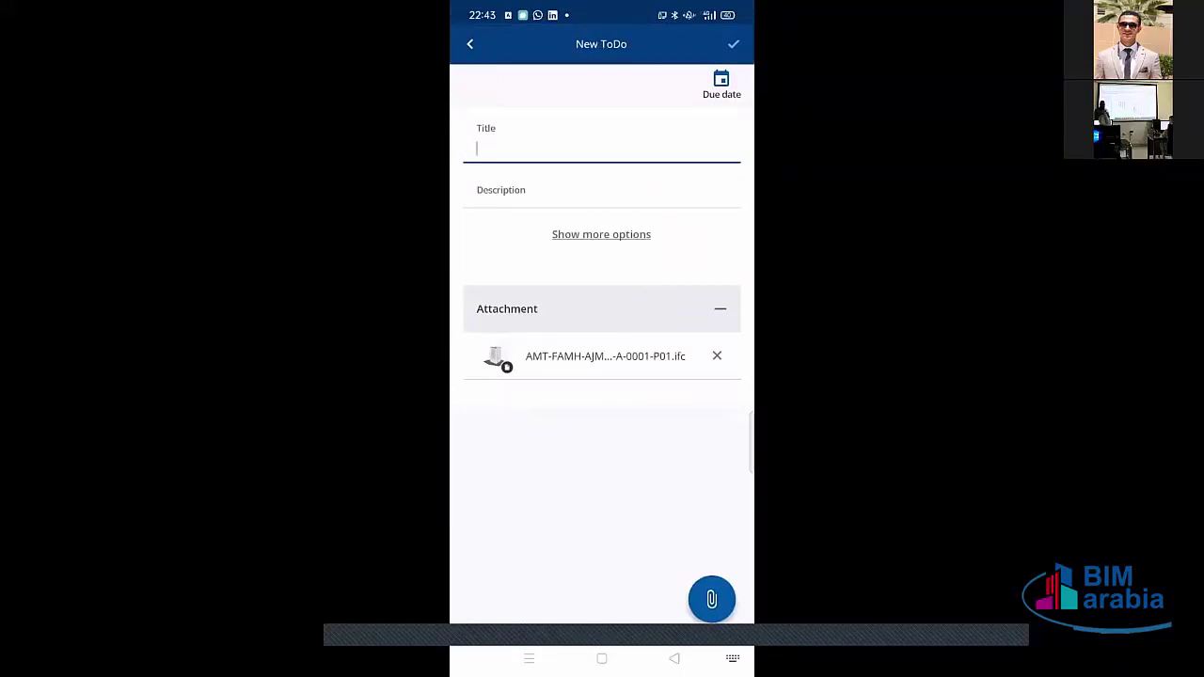
Title the ToDo 'PLEASE FIX THE FRAME' and attach a photo from the camera.
{"action": "type", "text": "PLEASE"}
{"action": "type", "text": " FIX"}
{"action": "type", "text": " THE "}
{"action": "type", "text": "FRAME"}
{"action": "left_click", "coordinate": [712, 599]}
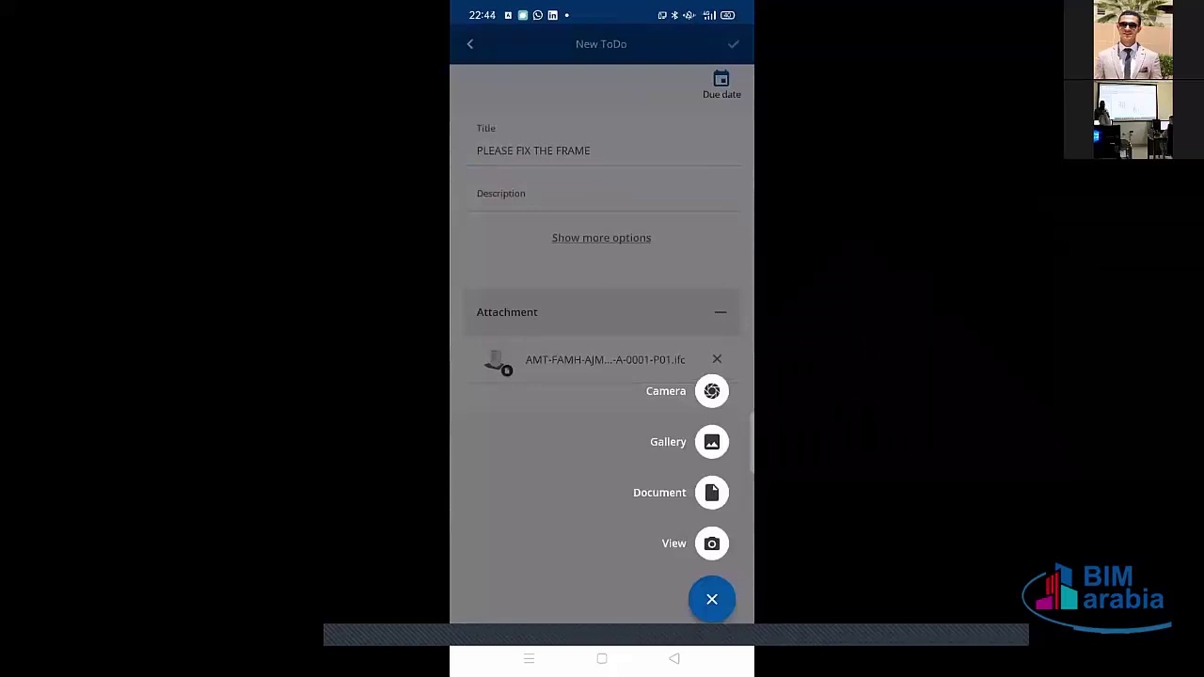
{"action": "left_click", "coordinate": [712, 391]}
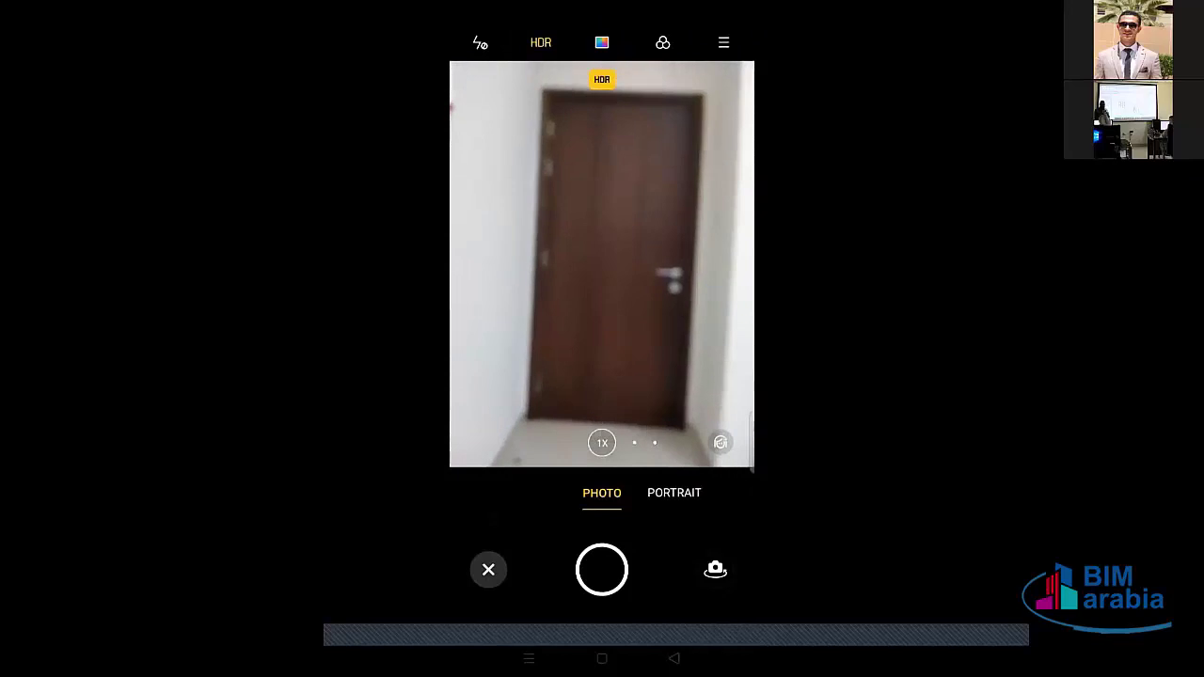
Focus the camera on the door, go back to the ToDo form and look through the saved views.
{"action": "left_click", "coordinate": [578, 338]}
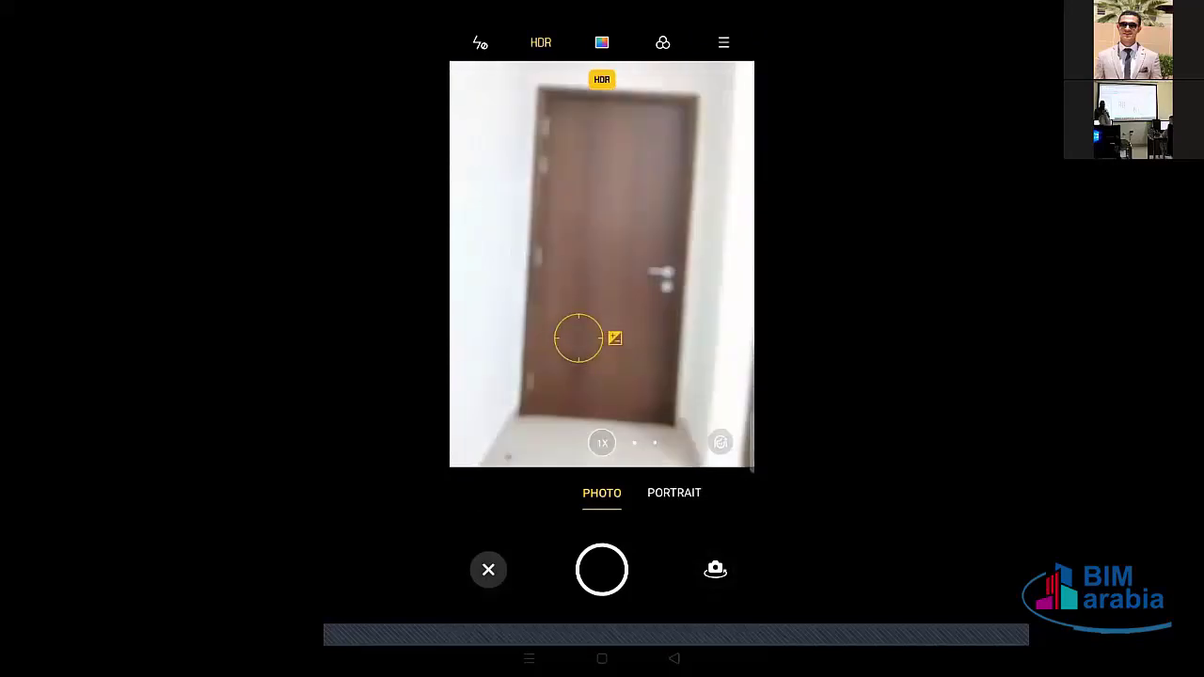
{"action": "left_click_drag", "start_coordinate": [451, 658], "coordinate": [555, 658]}
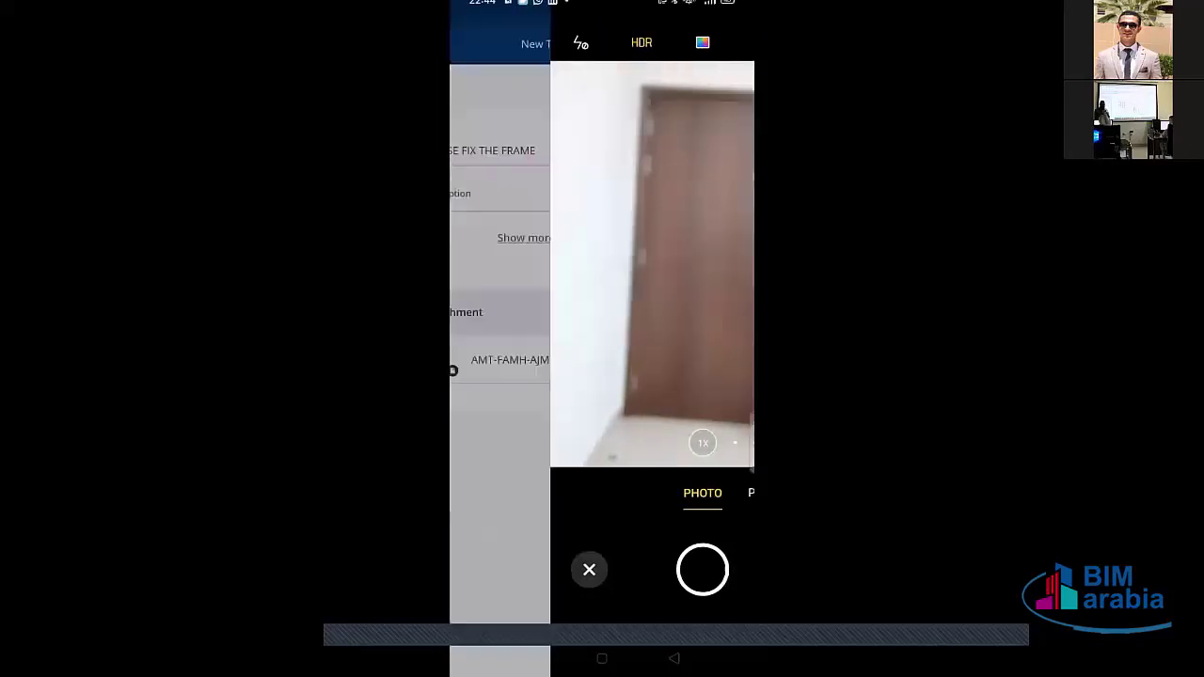
{"action": "left_click", "coordinate": [712, 599]}
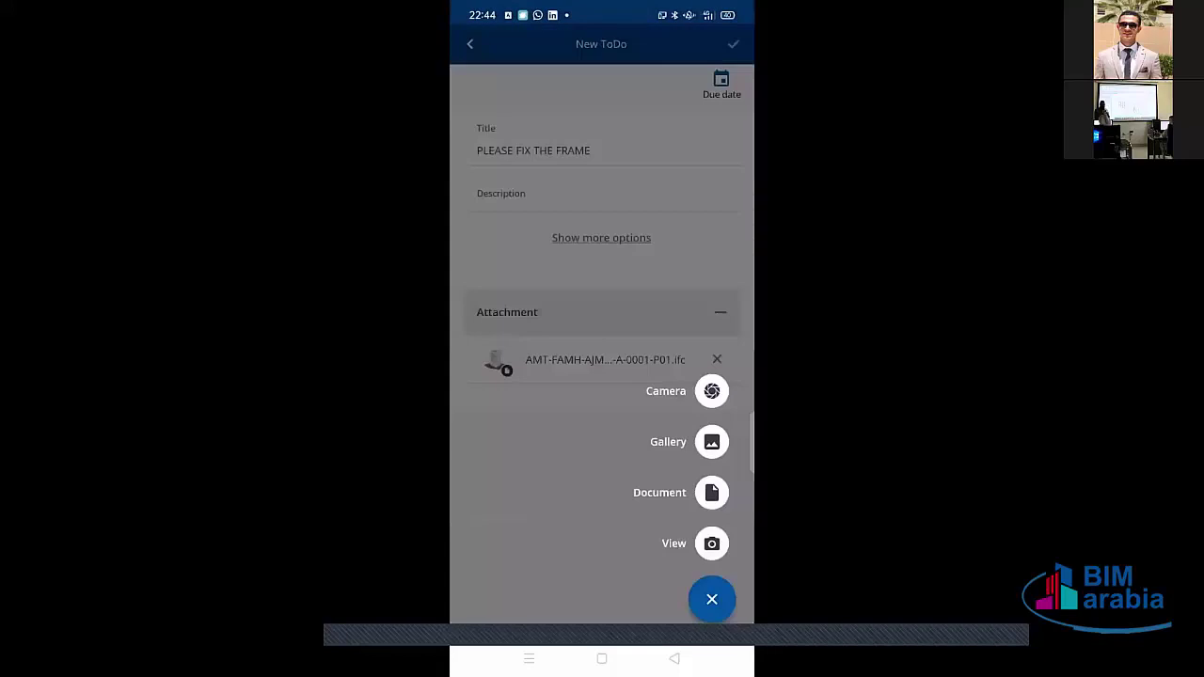
{"action": "left_click", "coordinate": [712, 544]}
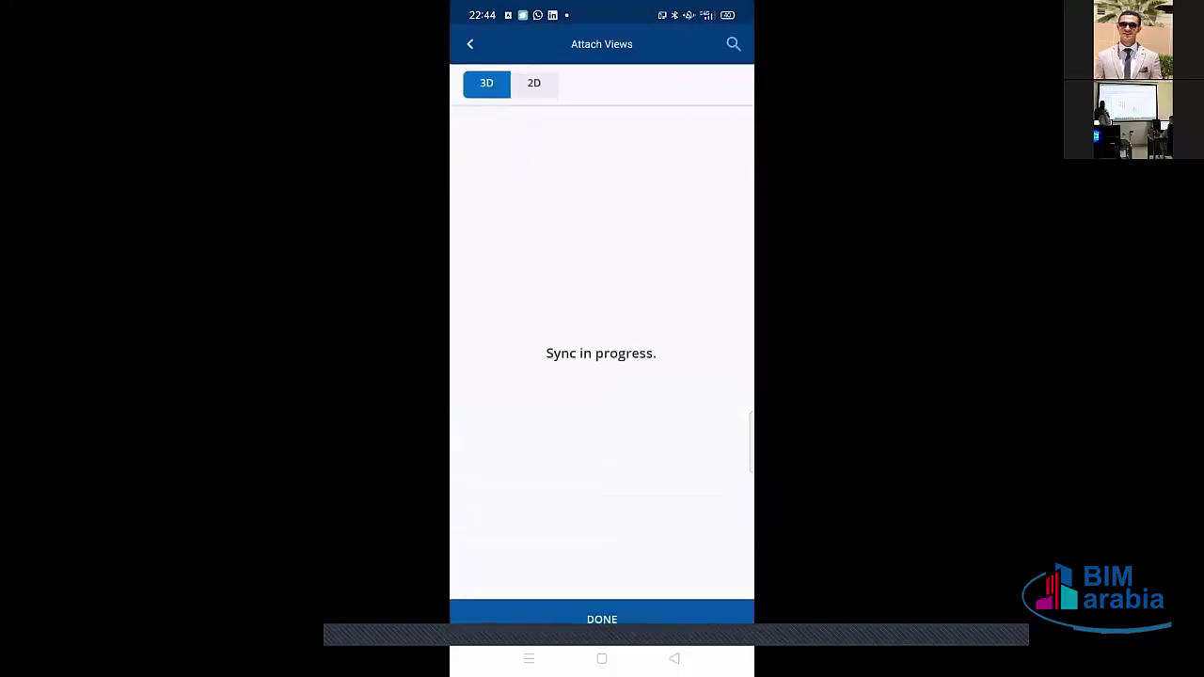
{"action": "left_click", "coordinate": [469, 44]}
Photograph the door, attach it to the PLEASE FIX THE FRAME ToDo, and save the ToDo.
{"action": "left_click", "coordinate": [711, 599]}
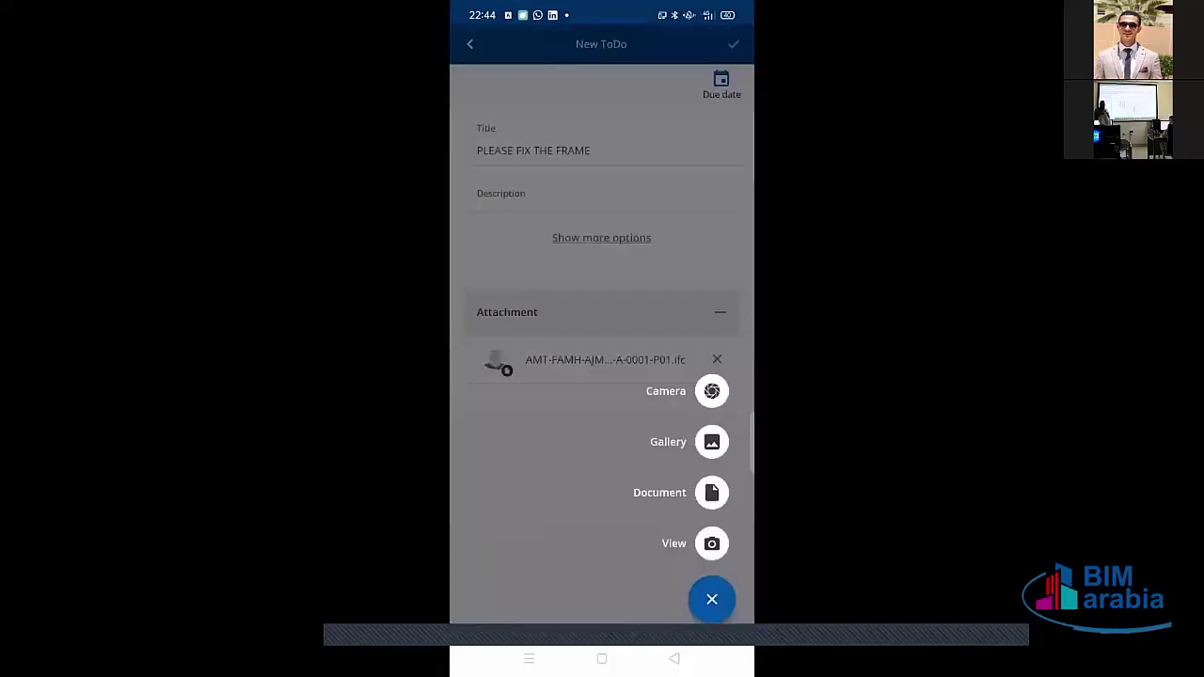
{"action": "left_click", "coordinate": [712, 391]}
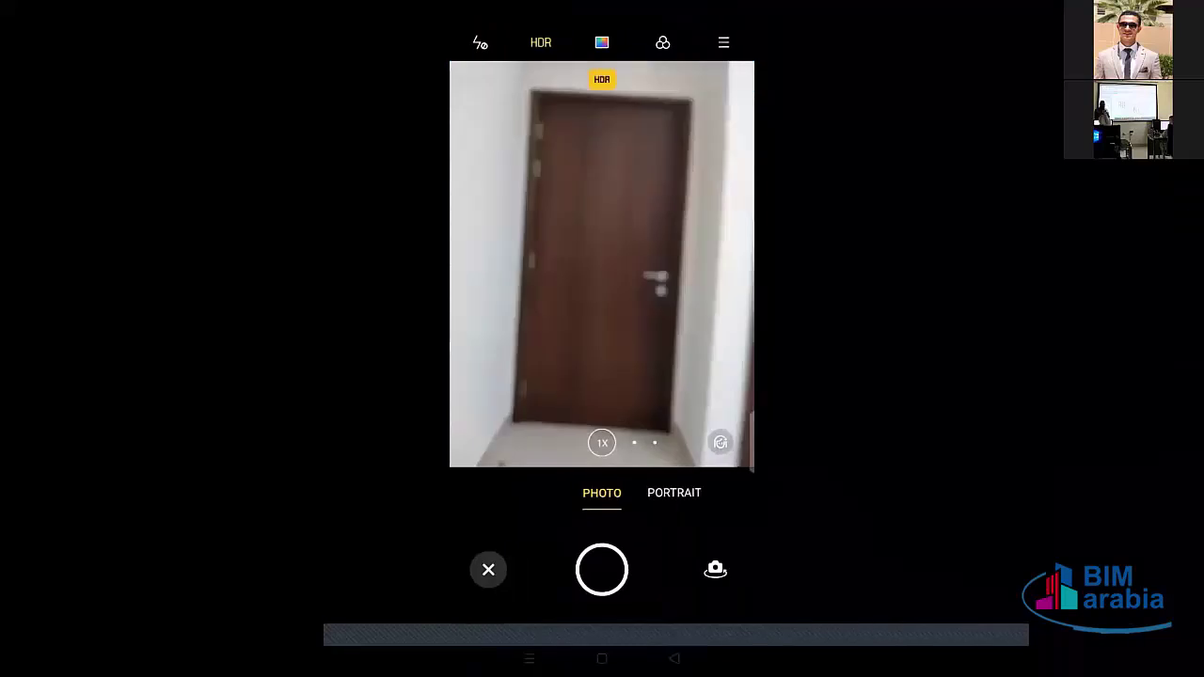
{"action": "left_click", "coordinate": [602, 570]}
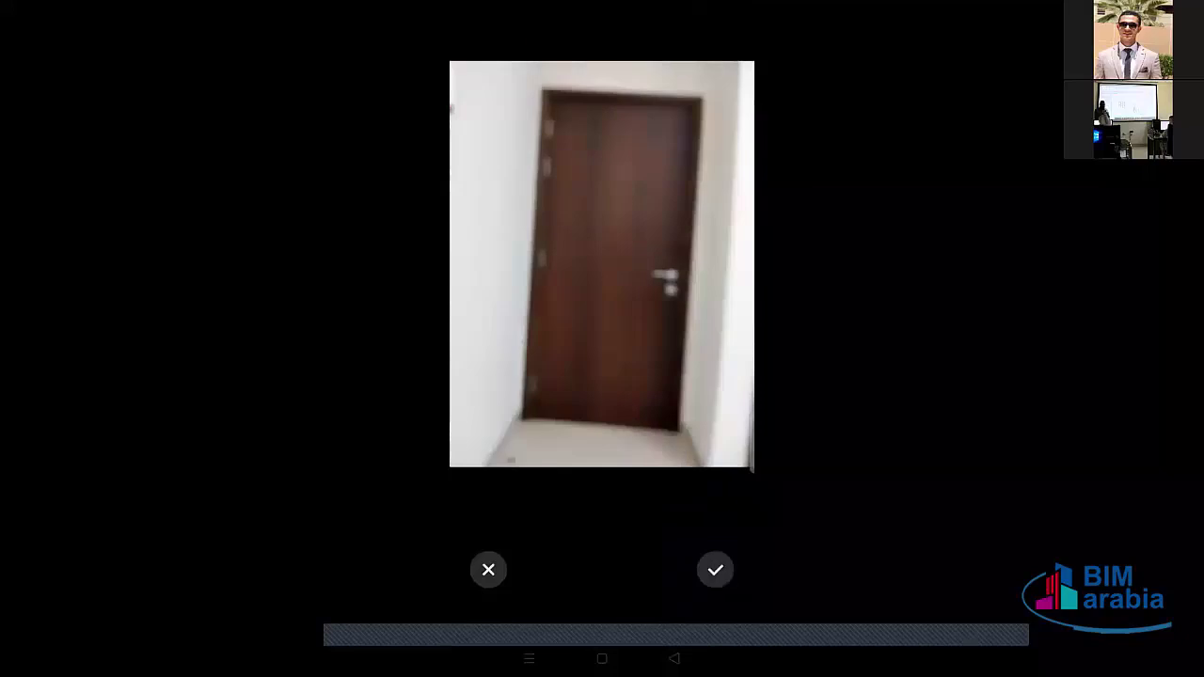
{"action": "left_click", "coordinate": [714, 570]}
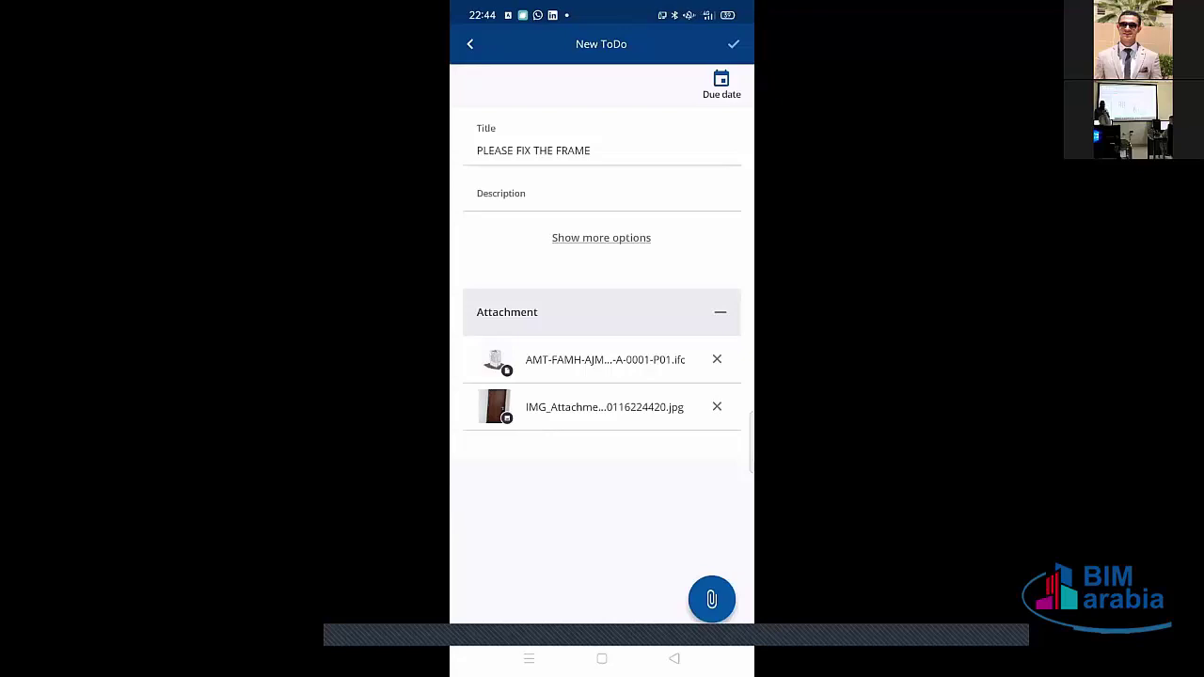
{"action": "left_click", "coordinate": [733, 44]}
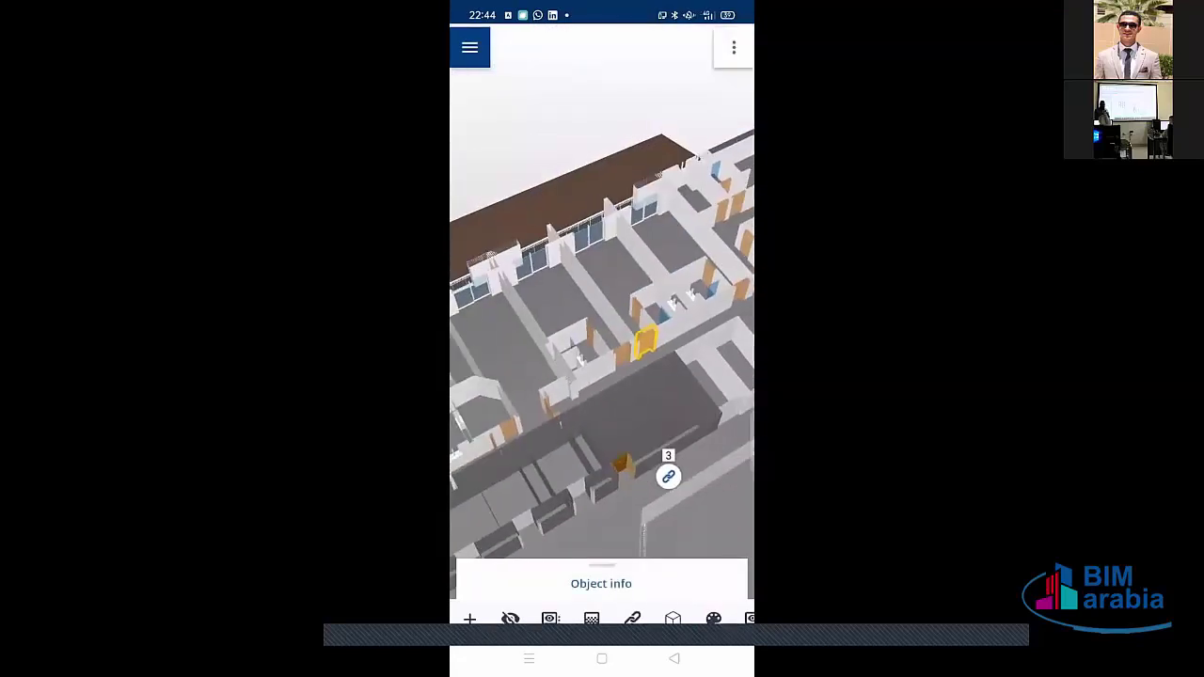
Start another ToDo from the selected element, attach the P01 IFC model view, and launch the camera.
{"action": "left_click", "coordinate": [632, 618]}
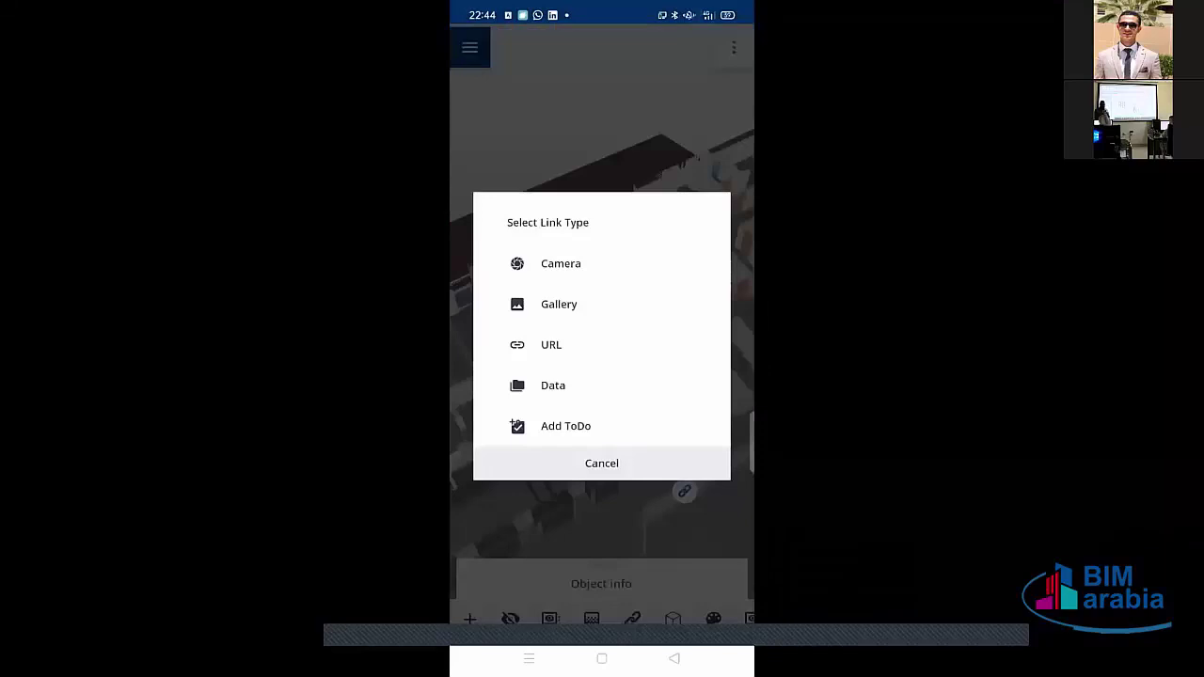
{"action": "left_click", "coordinate": [565, 426]}
{"action": "left_click", "coordinate": [712, 599]}
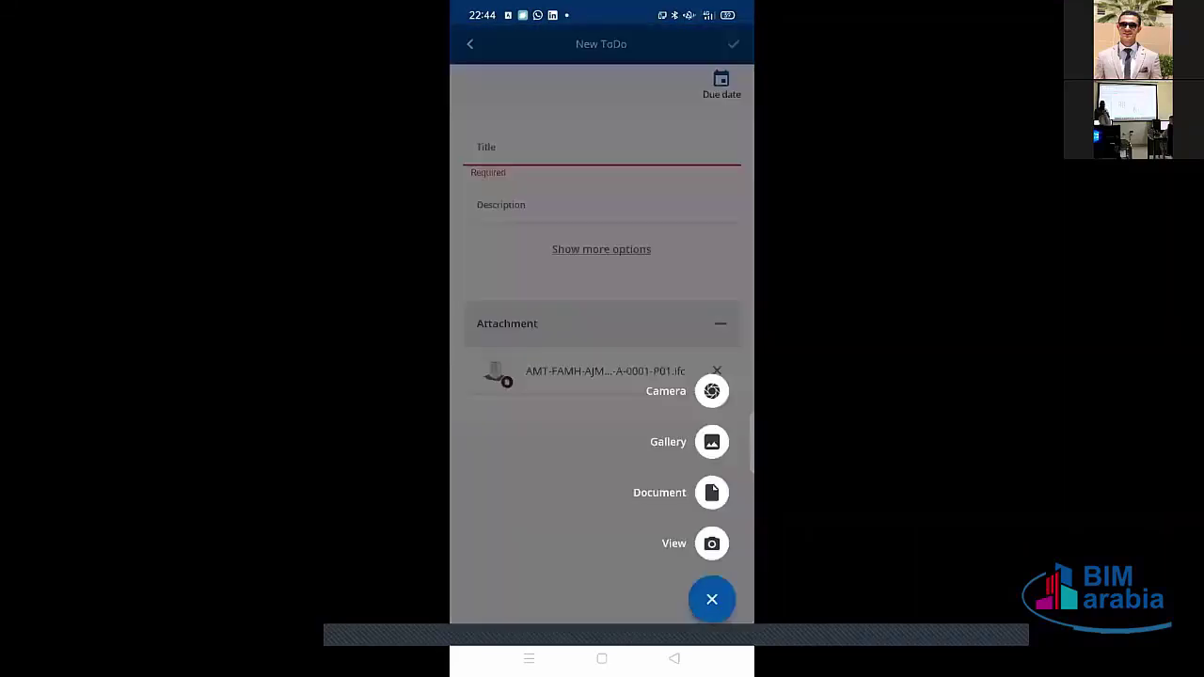
{"action": "left_click", "coordinate": [712, 543]}
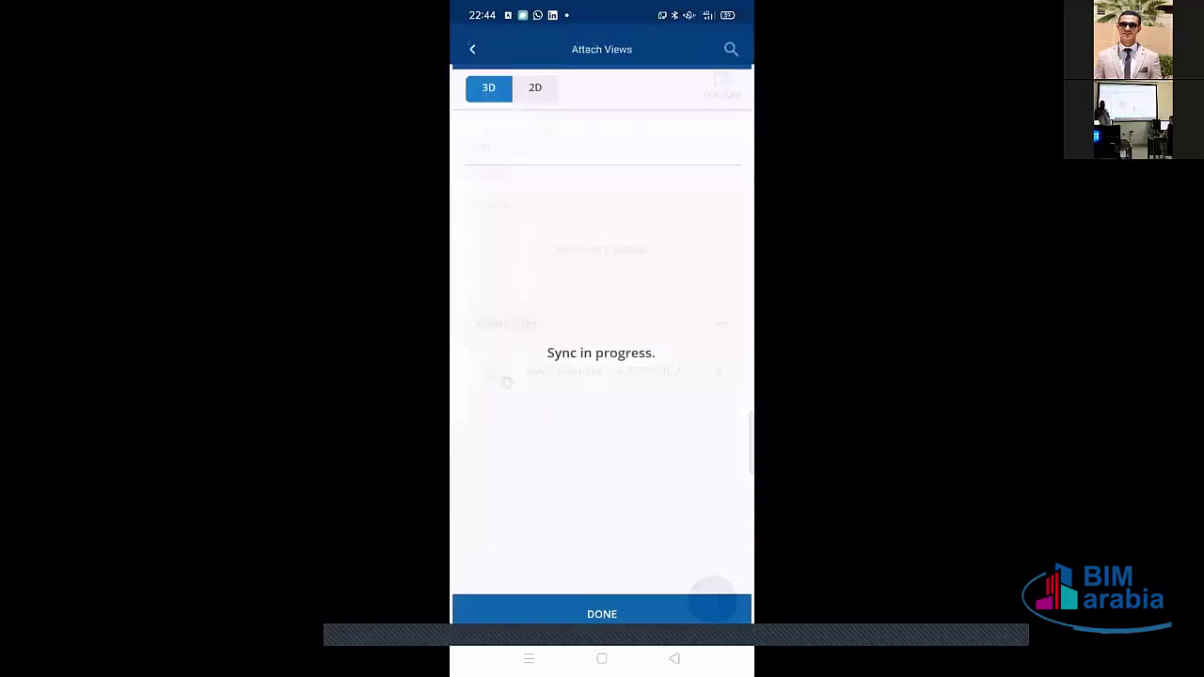
{"action": "left_click", "coordinate": [602, 618]}
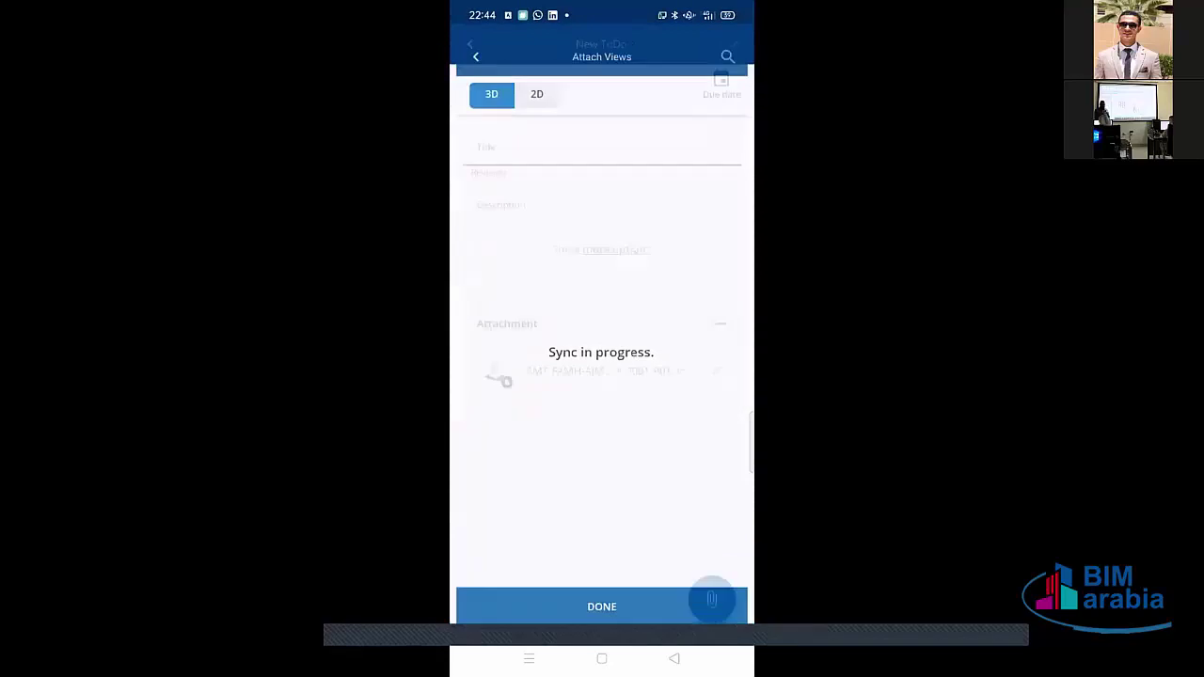
{"action": "left_click", "coordinate": [712, 599]}
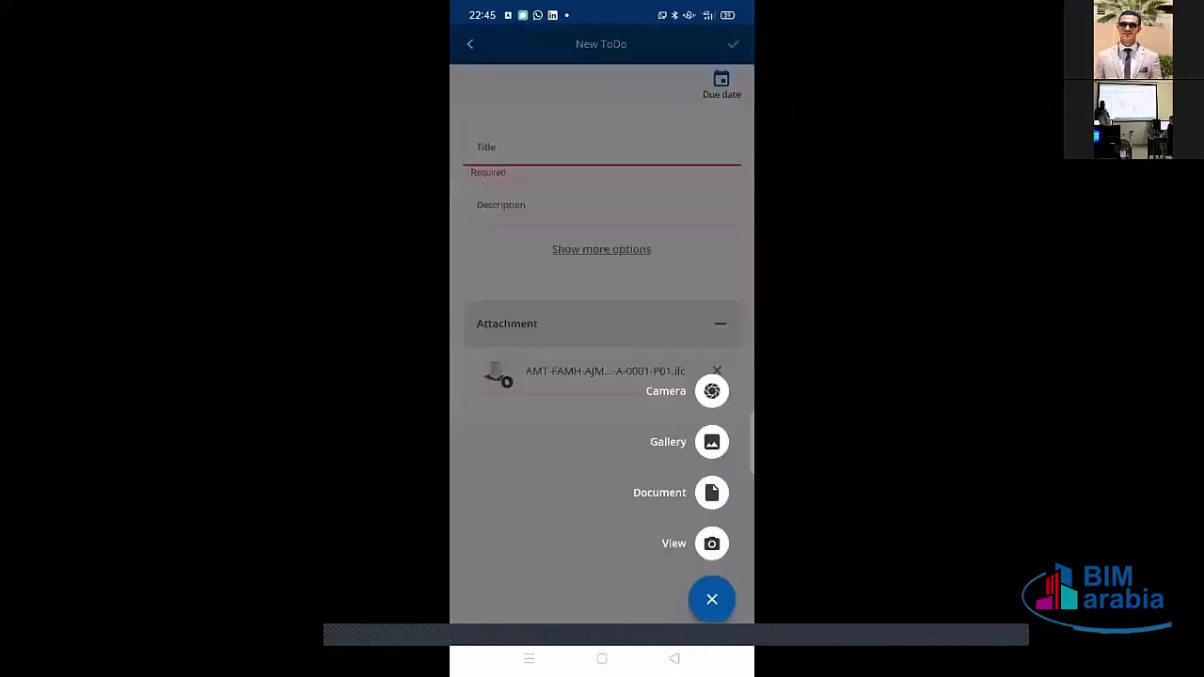
{"action": "left_click", "coordinate": [712, 392]}
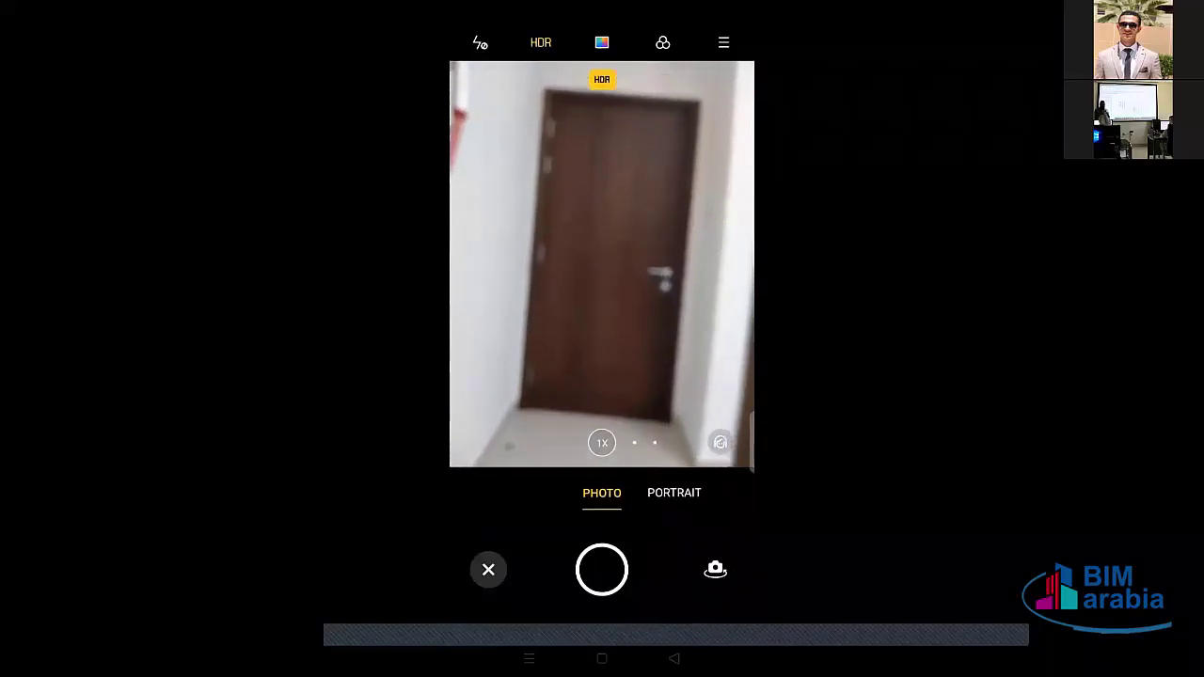
Check the flash and HDR settings, photograph the hallway door, then return to the tower model.
{"action": "left_click", "coordinate": [480, 42]}
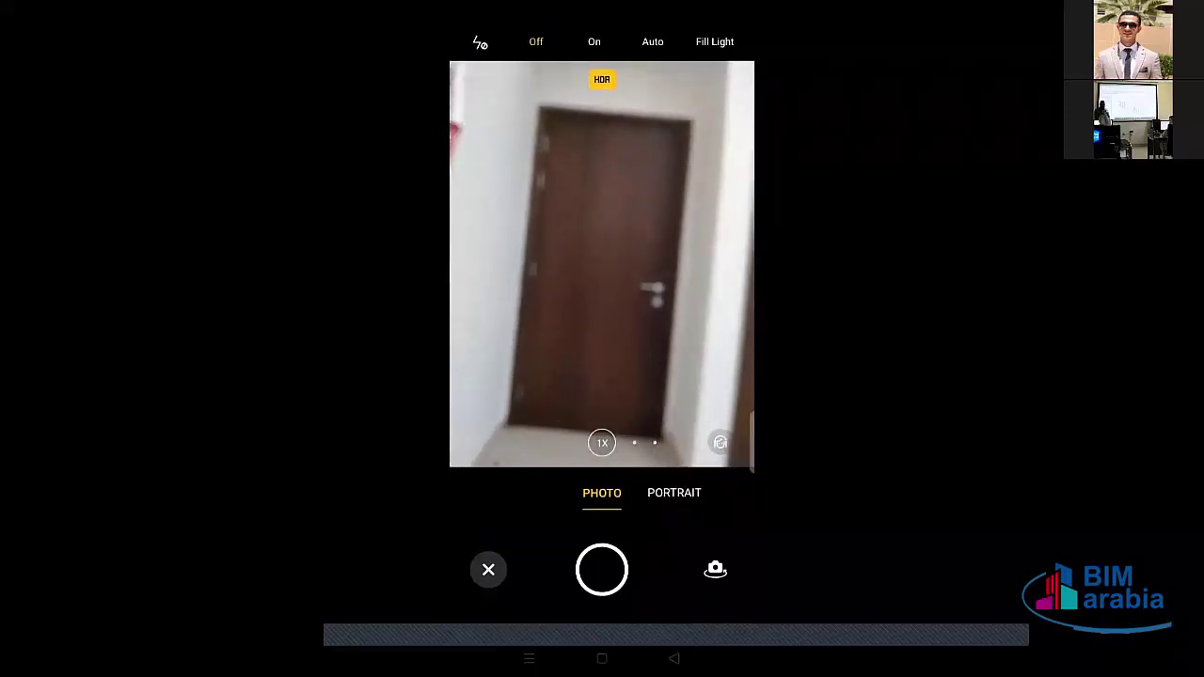
{"action": "left_click", "coordinate": [536, 41]}
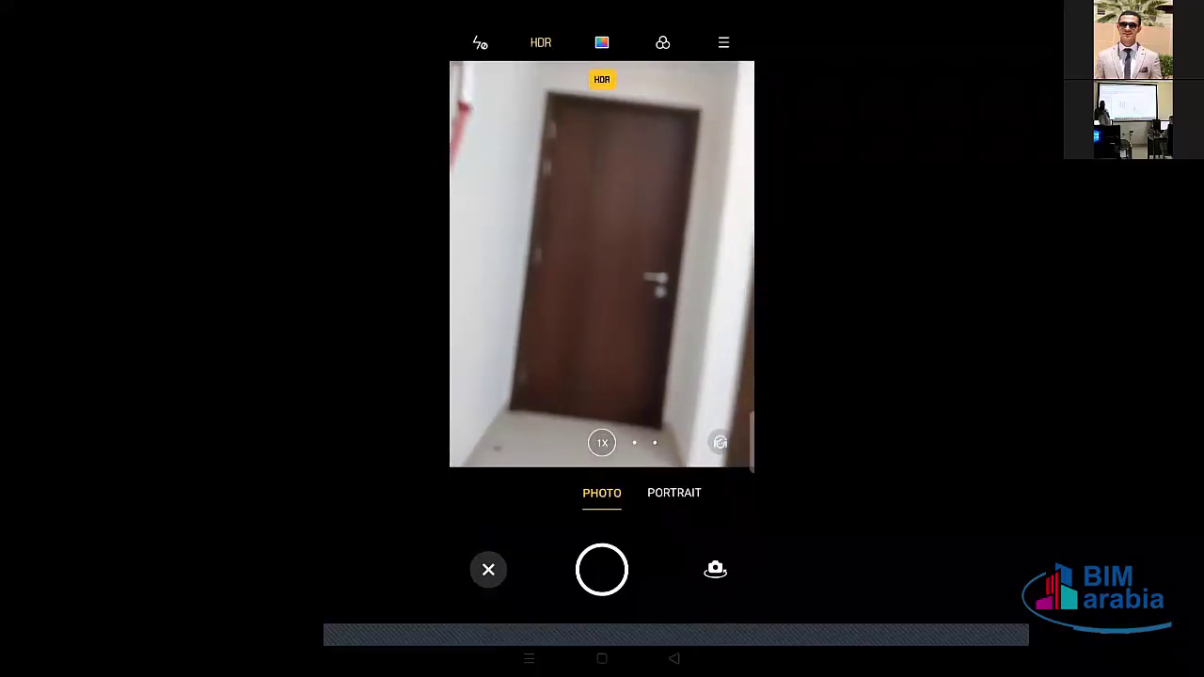
{"action": "left_click", "coordinate": [537, 42]}
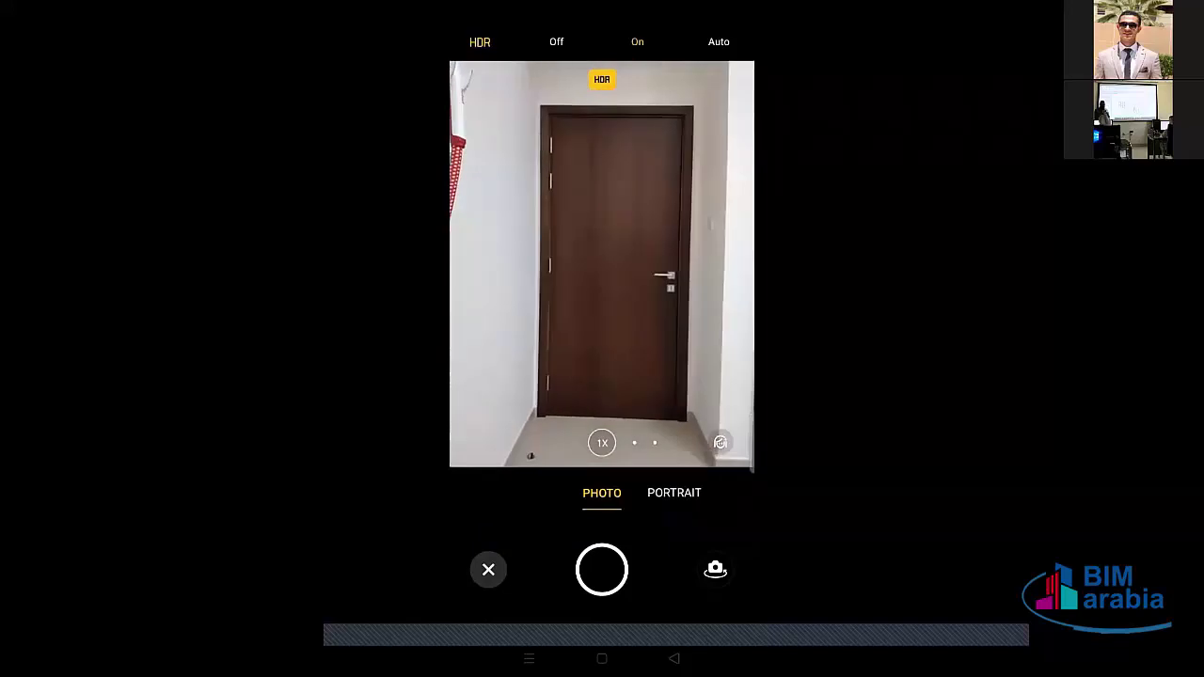
{"action": "left_click", "coordinate": [602, 569]}
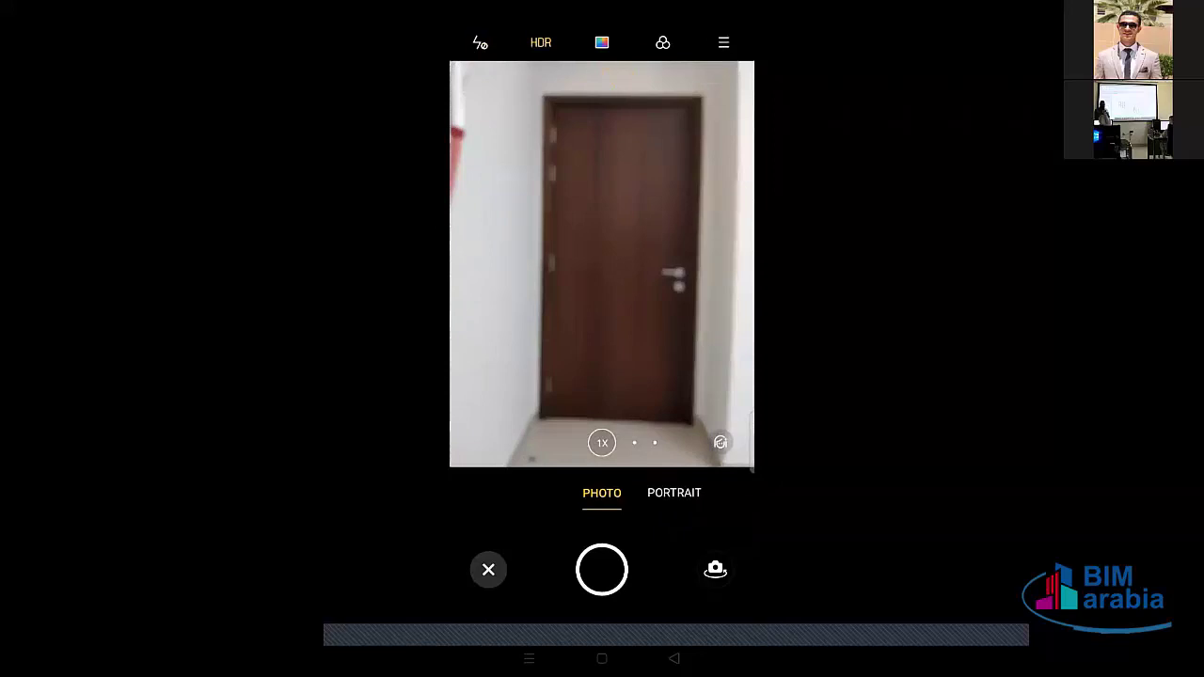
{"action": "left_click", "coordinate": [469, 44]}
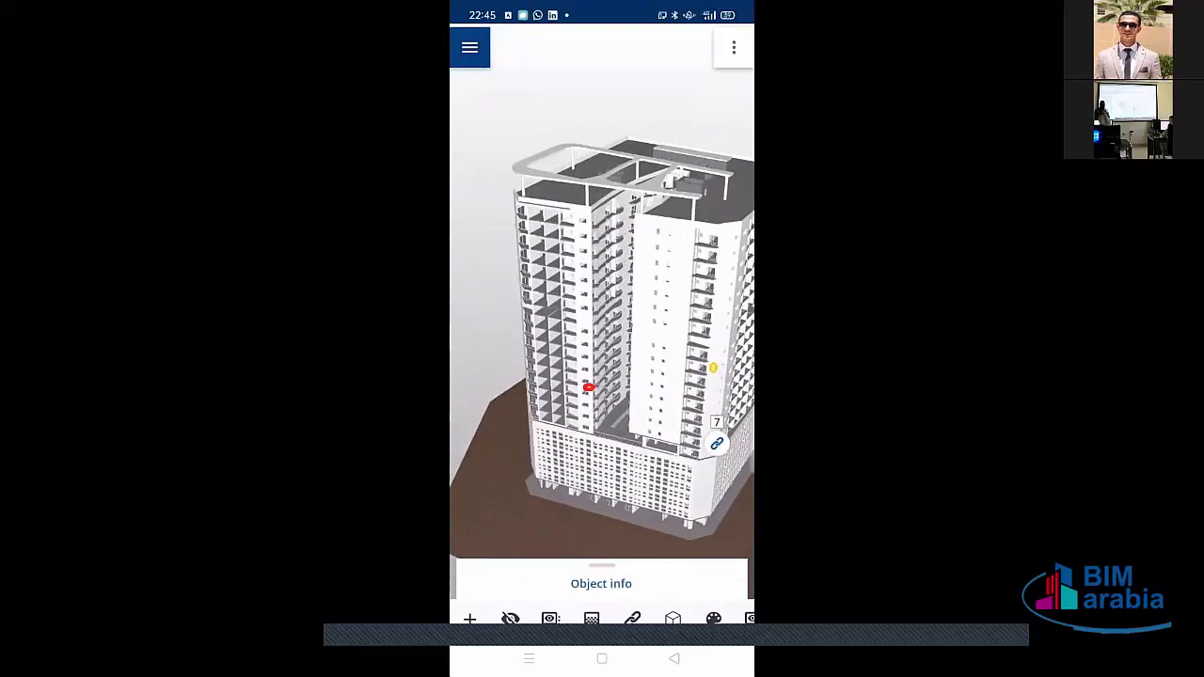
Select the roof slab, expand its Object info and open its Properties list.
{"action": "left_click", "coordinate": [687, 216]}
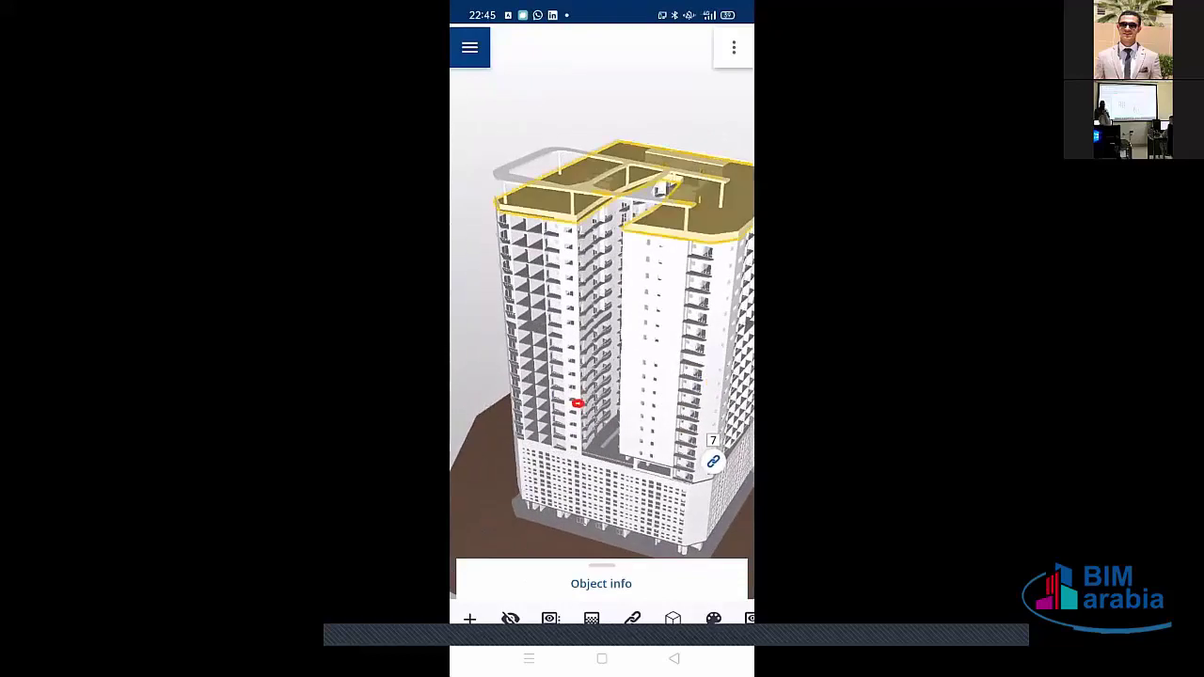
{"action": "left_click", "coordinate": [600, 583]}
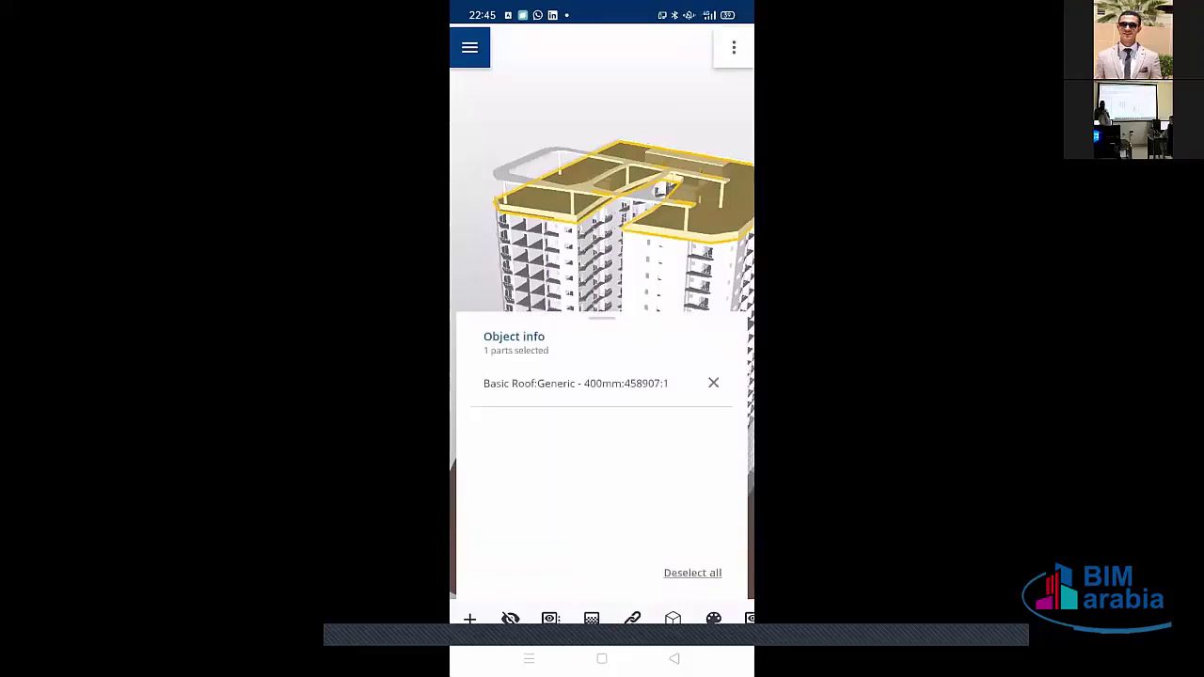
{"action": "left_click", "coordinate": [575, 383]}
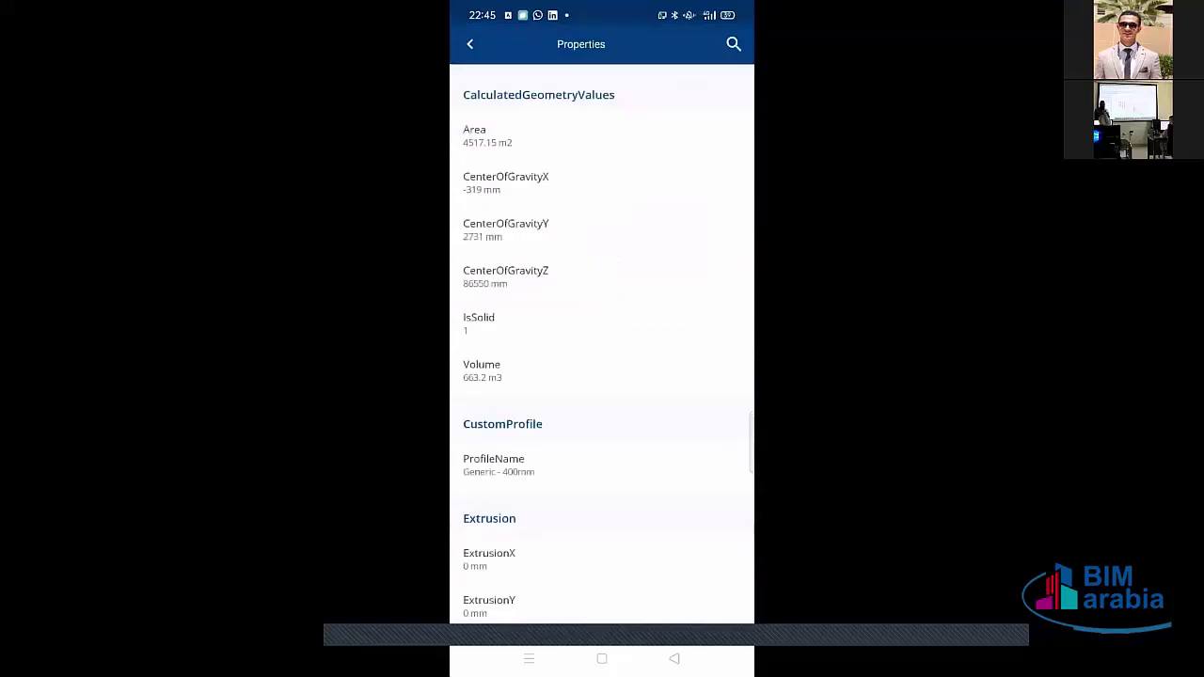
Scroll through the Basic Roof:Generic - 400mm properties, then close the list.
{"action": "scroll", "coordinate": [602, 348], "scroll_direction": "down", "scroll_amount": 5}
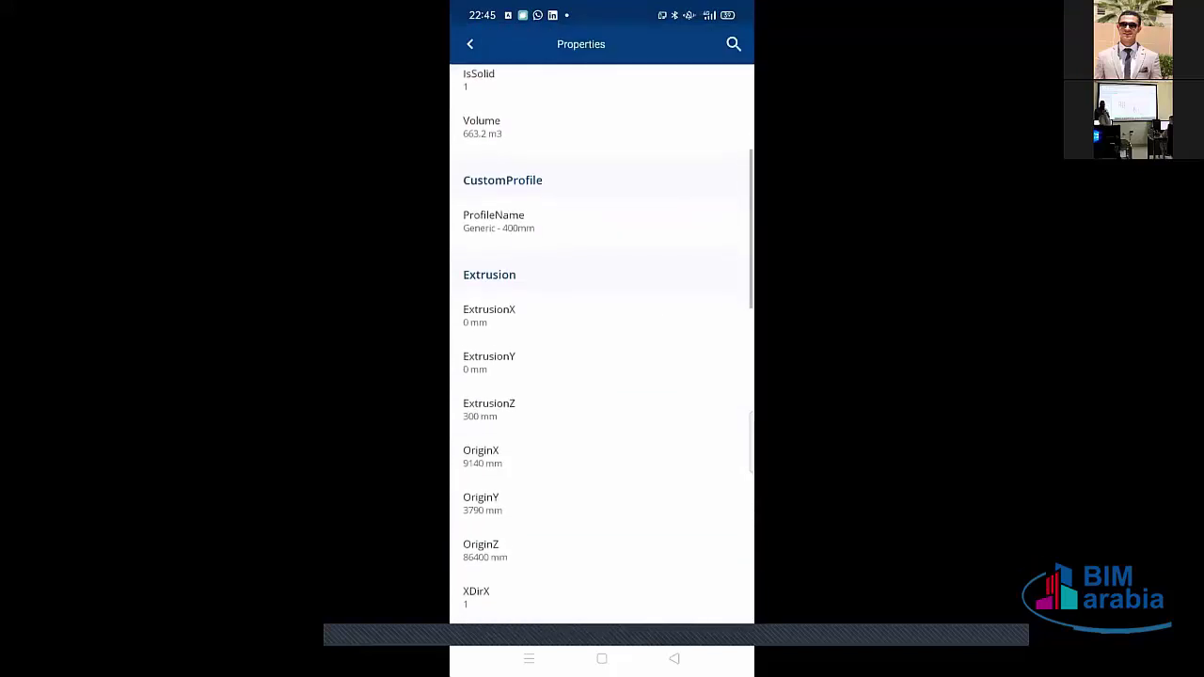
{"action": "scroll", "coordinate": [601, 348], "scroll_direction": "down", "scroll_amount": 4}
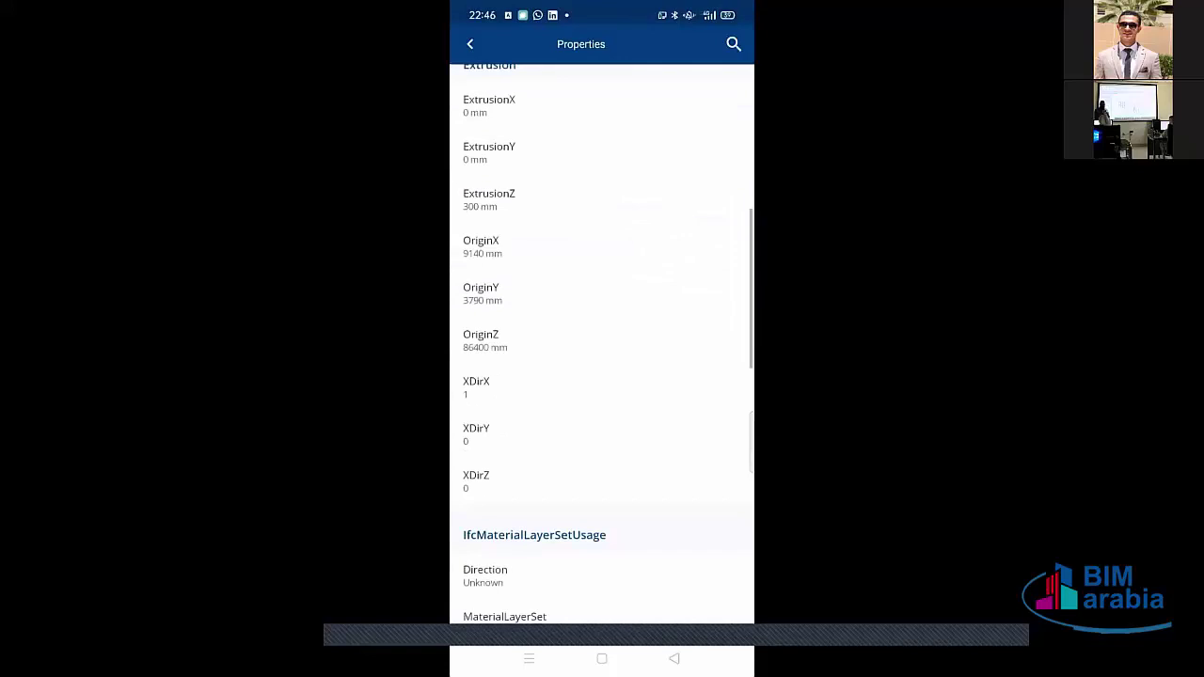
{"action": "scroll", "coordinate": [602, 348], "scroll_direction": "down", "scroll_amount": 4}
{"action": "scroll", "coordinate": [602, 348], "scroll_direction": "down", "scroll_amount": 4}
{"action": "scroll", "coordinate": [602, 348], "scroll_direction": "down", "scroll_amount": 2}
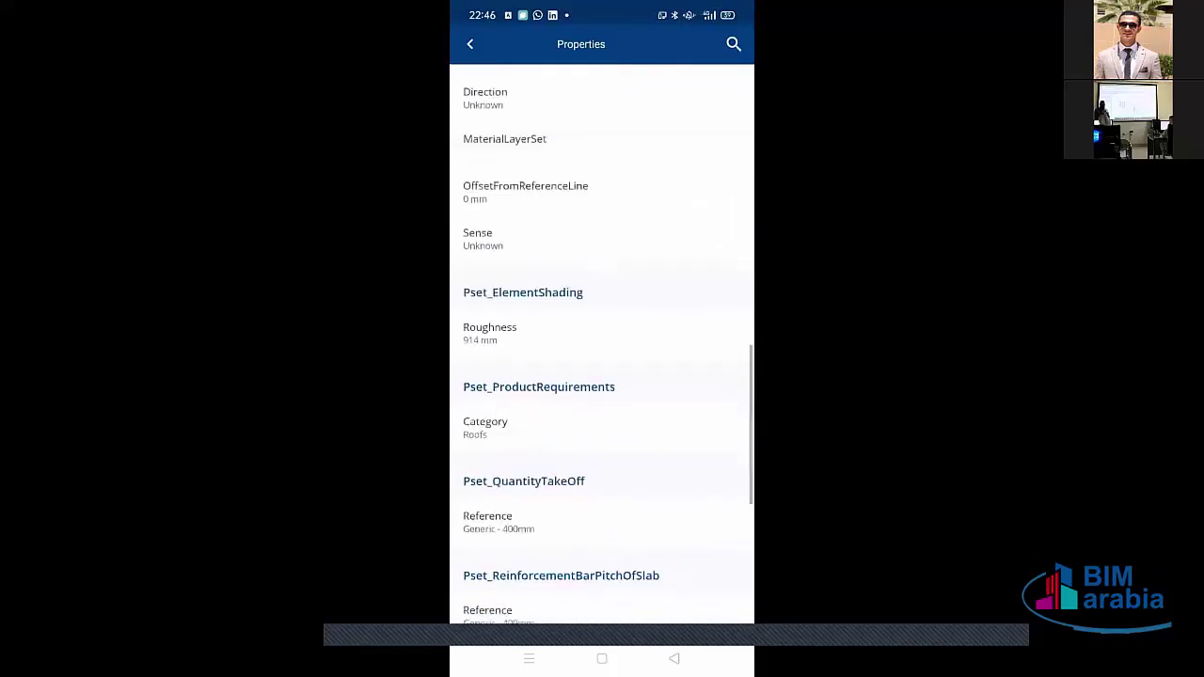
{"action": "scroll", "coordinate": [602, 348], "scroll_direction": "down", "scroll_amount": 3}
{"action": "scroll", "coordinate": [602, 348], "scroll_direction": "down", "scroll_amount": 3}
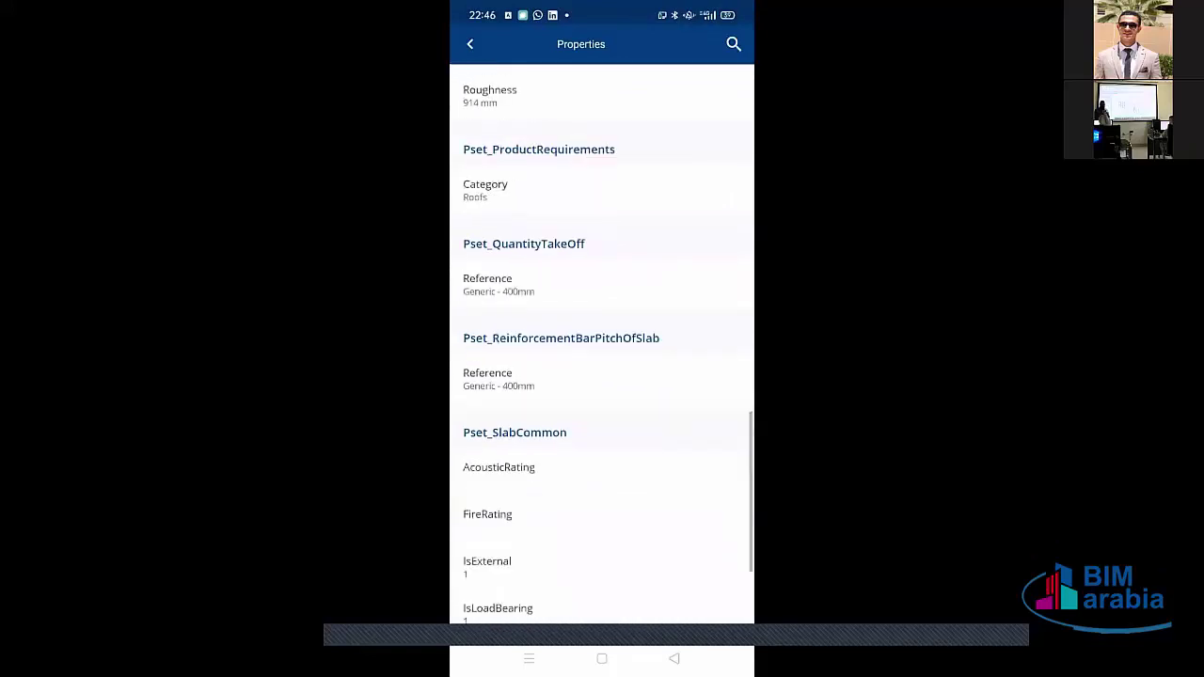
{"action": "scroll", "coordinate": [602, 348], "scroll_direction": "down", "scroll_amount": 2}
{"action": "scroll", "coordinate": [602, 348], "scroll_direction": "down", "scroll_amount": 1}
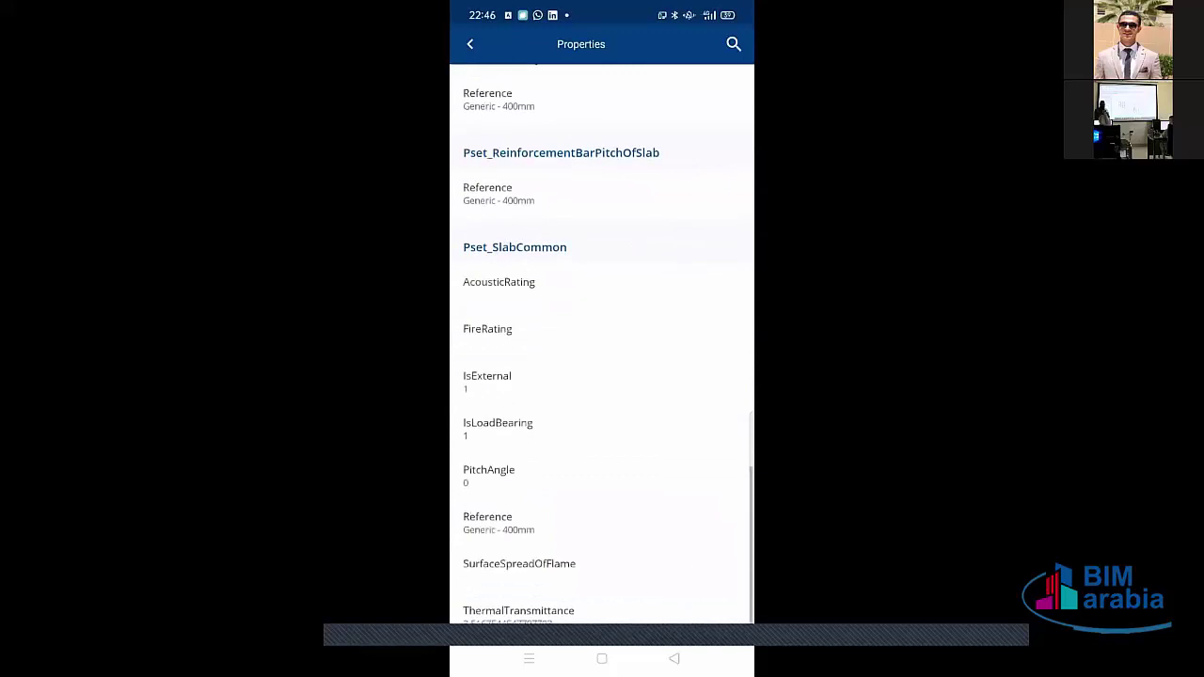
{"action": "scroll", "coordinate": [602, 348], "scroll_direction": "up", "scroll_amount": 3}
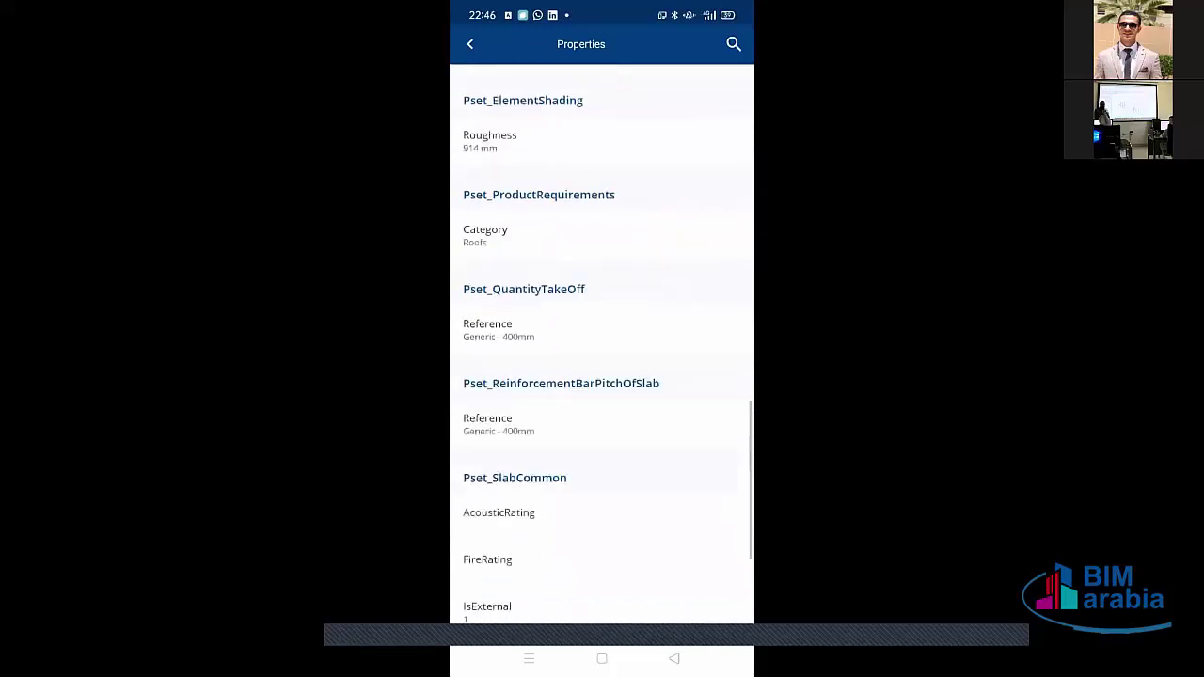
{"action": "scroll", "coordinate": [602, 348], "scroll_direction": "up", "scroll_amount": 5}
{"action": "key", "text": "Escape"}
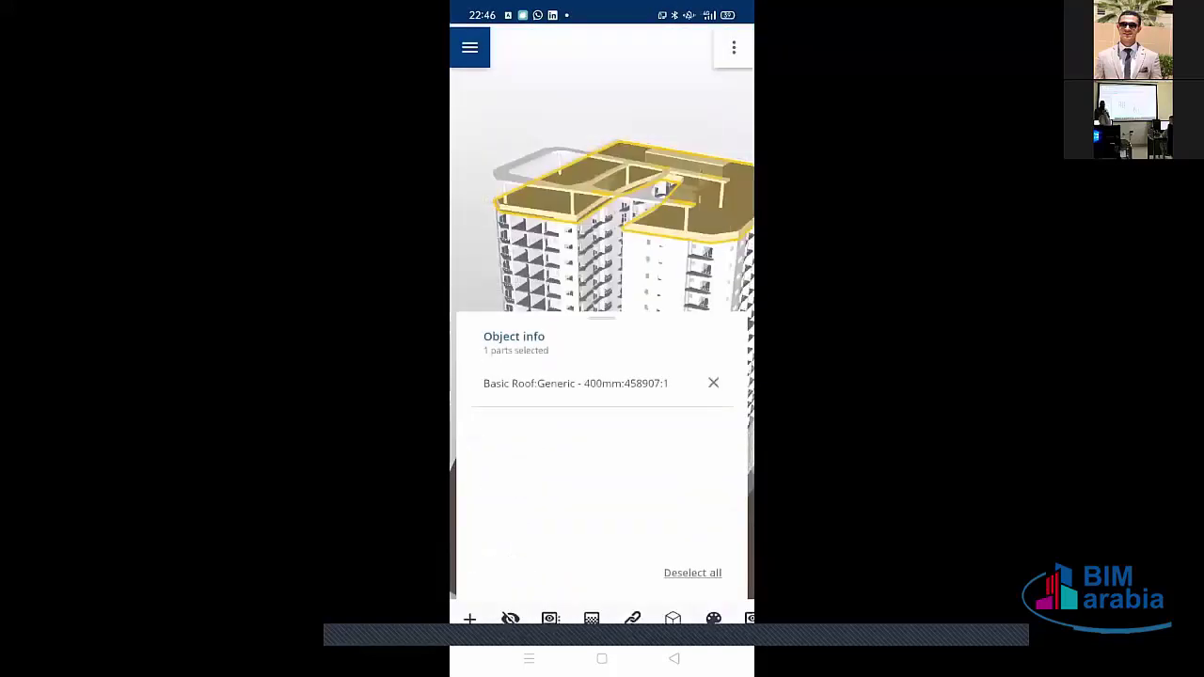
{"action": "left_click", "coordinate": [713, 383]}
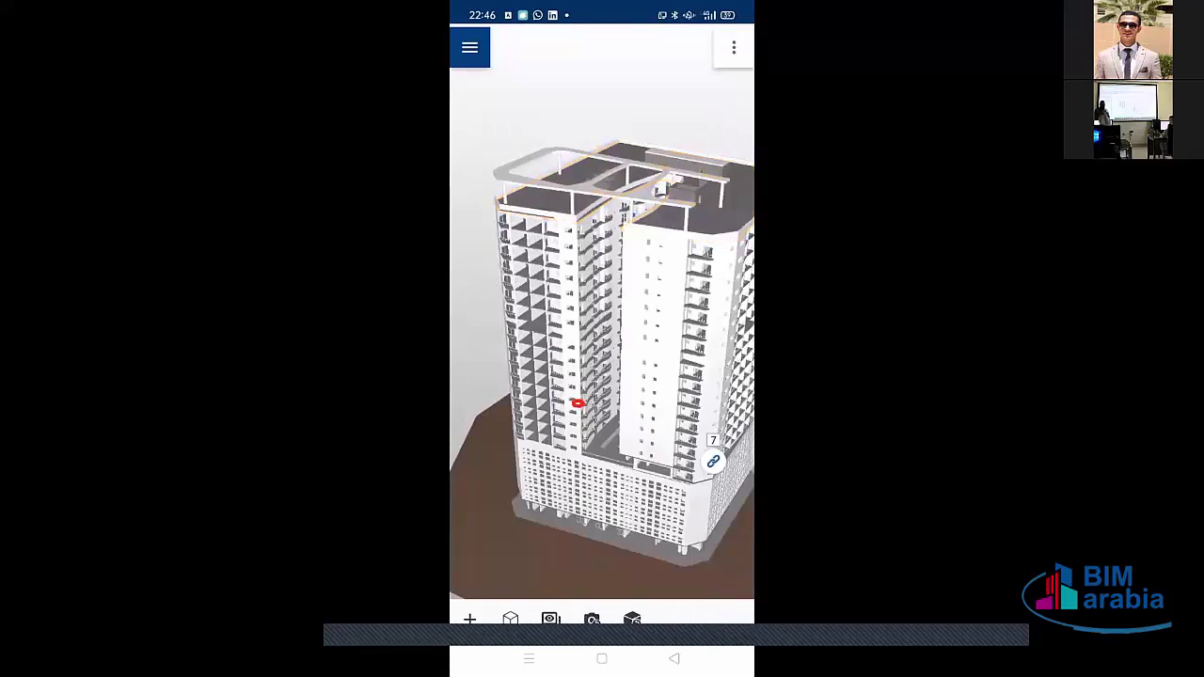
{"action": "scroll", "coordinate": [602, 367], "scroll_direction": "up", "scroll_amount": 5}
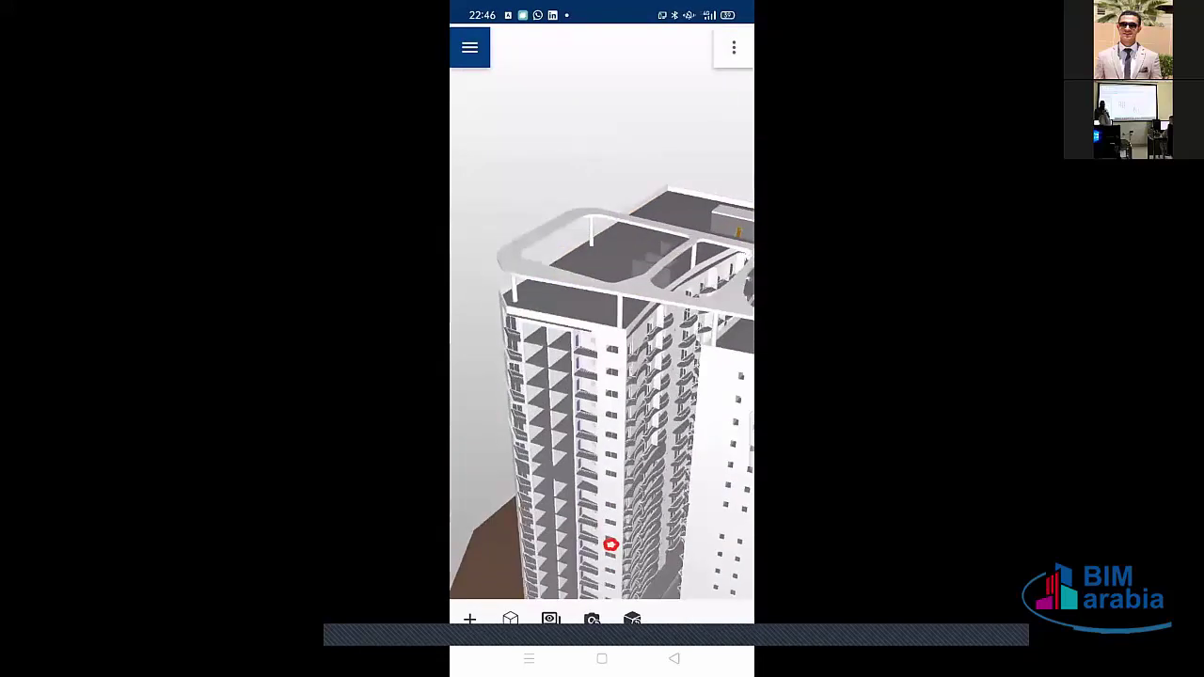
{"action": "left_click", "coordinate": [602, 258]}
{"action": "scroll", "coordinate": [597, 533], "scroll_direction": "down", "scroll_amount": 3}
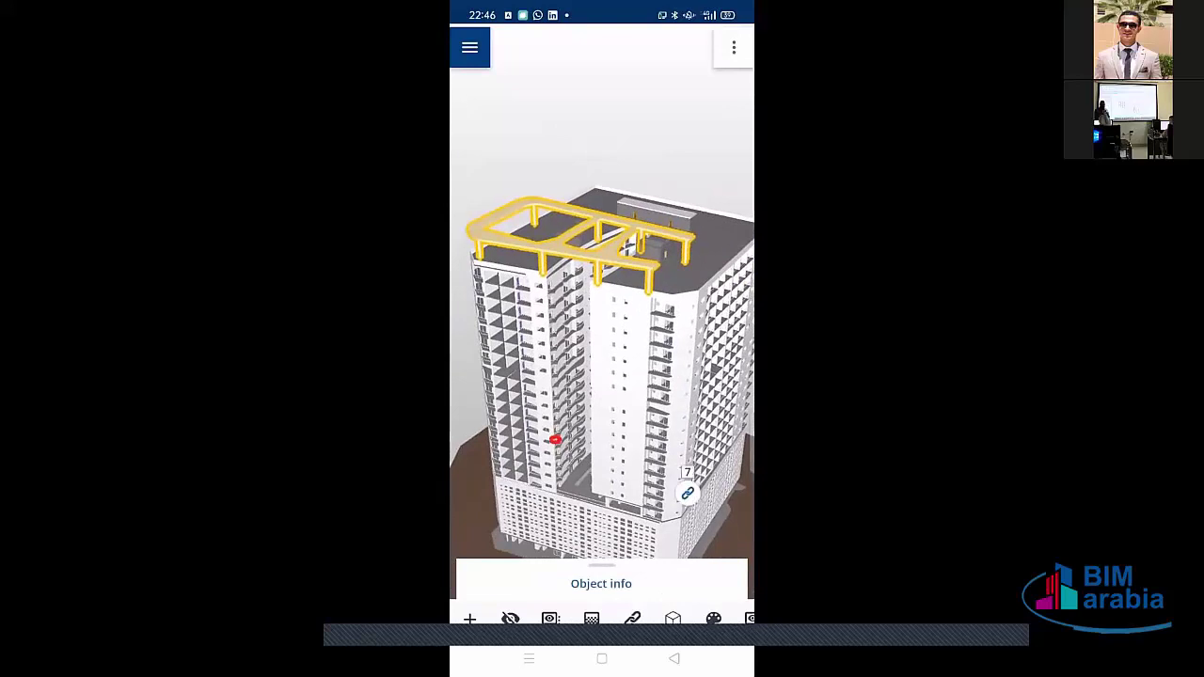
{"action": "scroll", "coordinate": [601, 618], "scroll_direction": "right", "scroll_amount": 1}
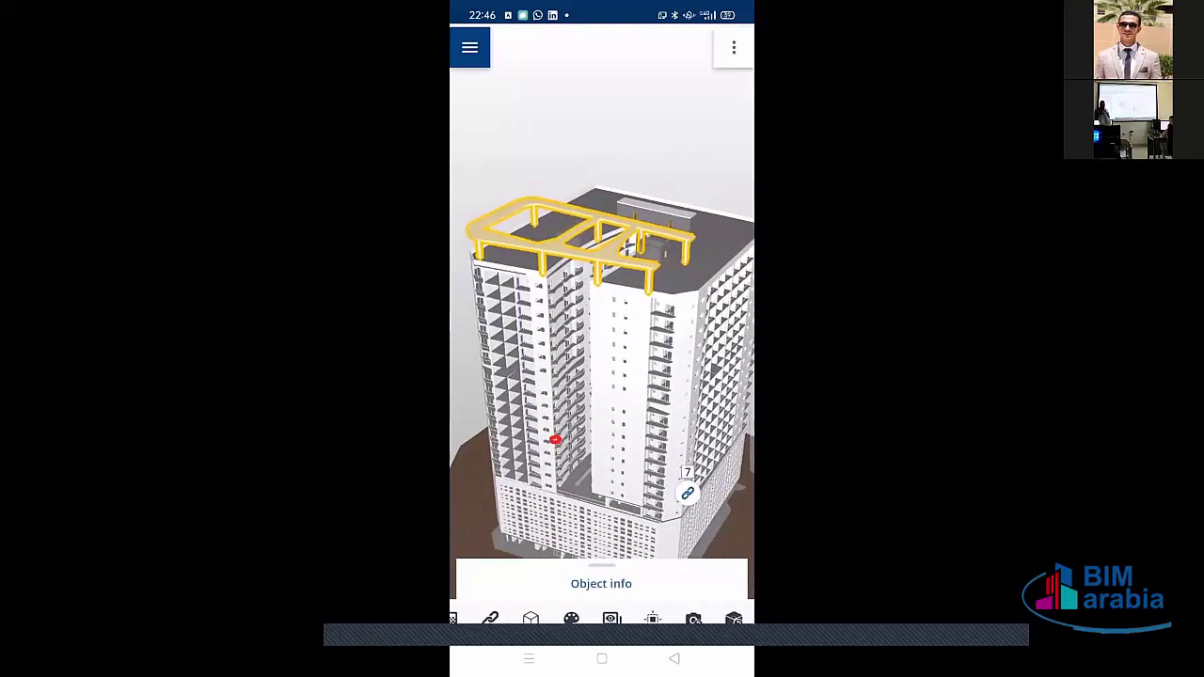
{"action": "scroll", "coordinate": [602, 282], "scroll_direction": "up", "scroll_amount": 2}
{"action": "scroll", "coordinate": [602, 282], "scroll_direction": "up", "scroll_amount": 3}
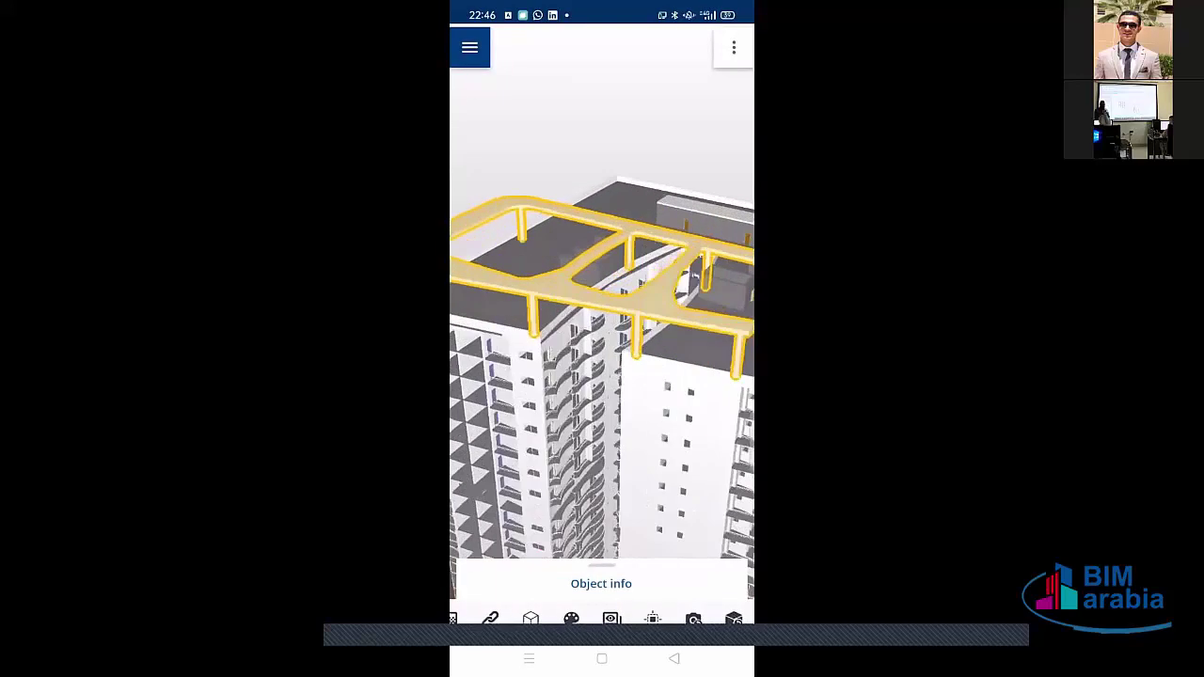
{"action": "scroll", "coordinate": [602, 282], "scroll_direction": "up", "scroll_amount": 2}
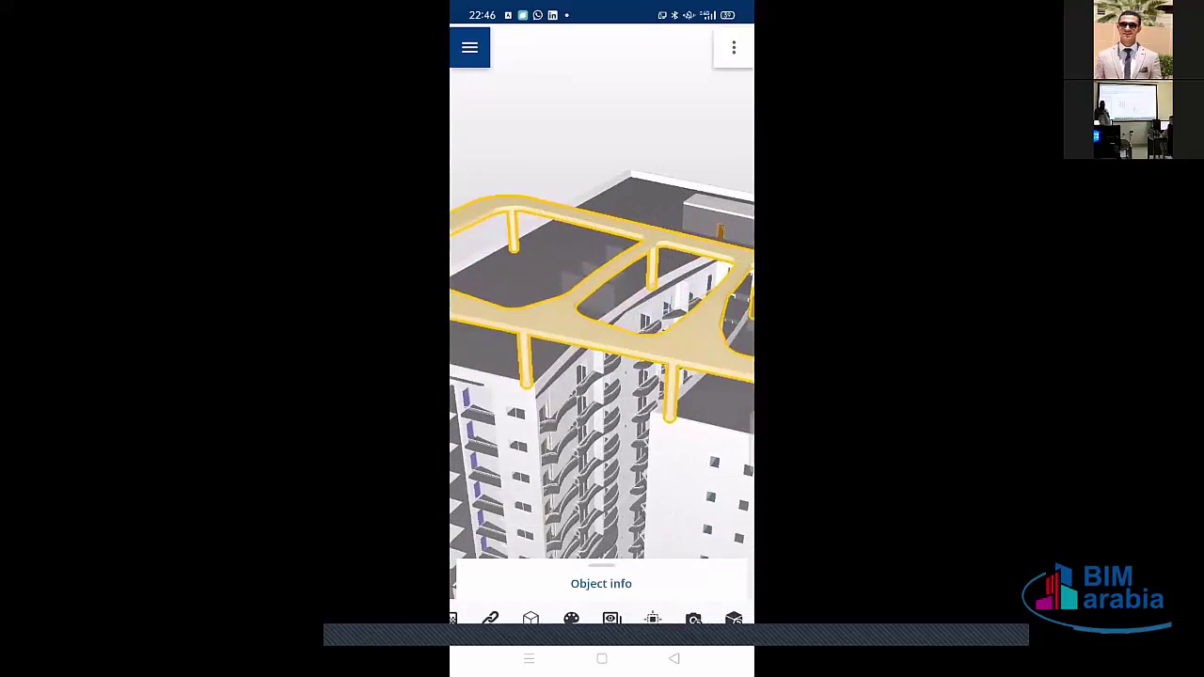
{"action": "scroll", "coordinate": [602, 618], "scroll_direction": "right", "scroll_amount": 5}
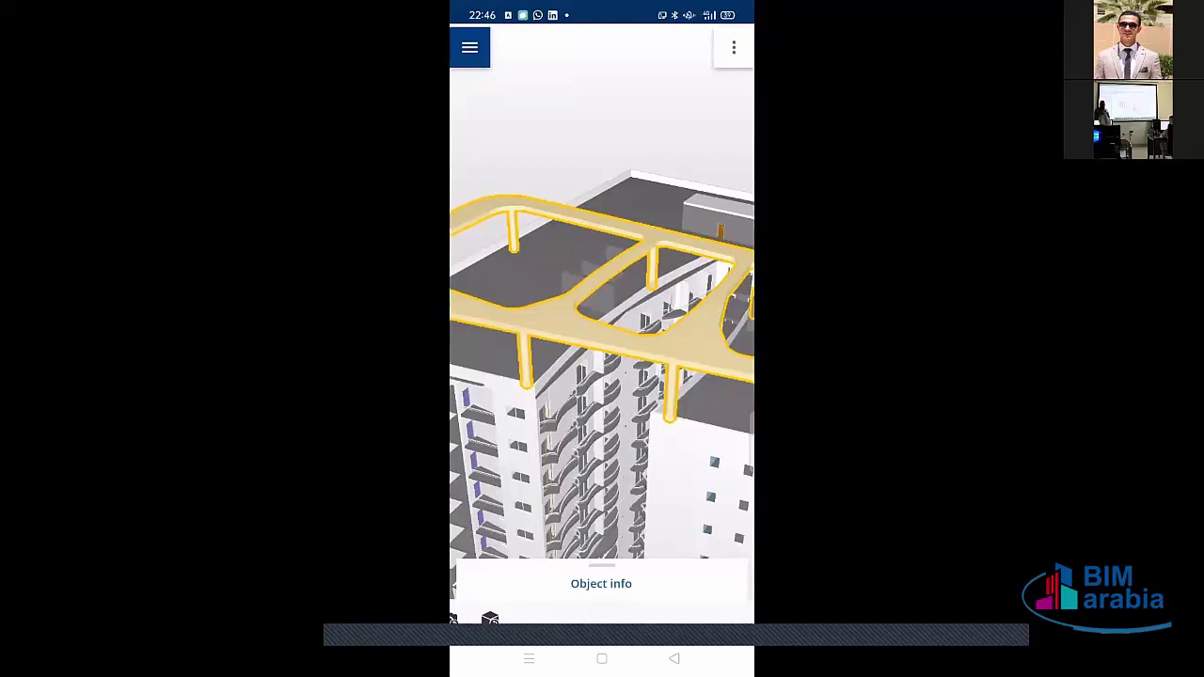
{"action": "left_click", "coordinate": [601, 583]}
{"action": "left_click", "coordinate": [712, 382]}
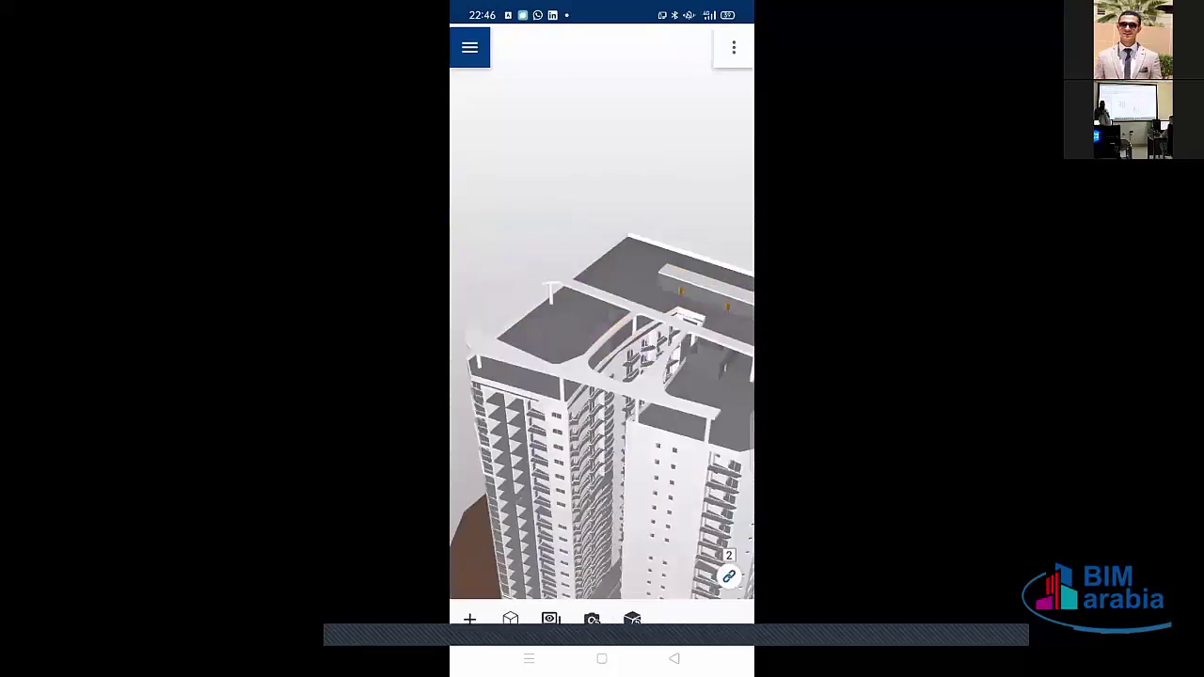
{"action": "left_click_drag", "start_coordinate": [621, 394], "coordinate": [601, 377]}
{"action": "left_click_drag", "start_coordinate": [658, 424], "coordinate": [640, 395]}
{"action": "left_click", "coordinate": [564, 244]}
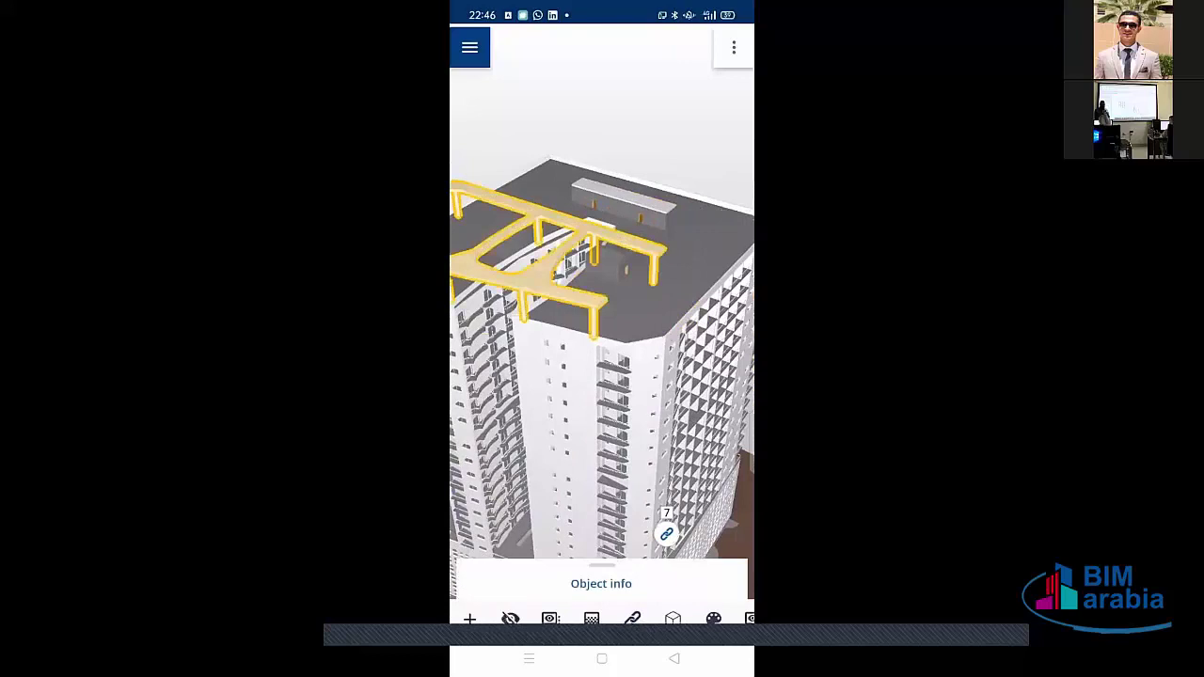
{"action": "left_click_drag", "start_coordinate": [677, 619], "coordinate": [536, 619]}
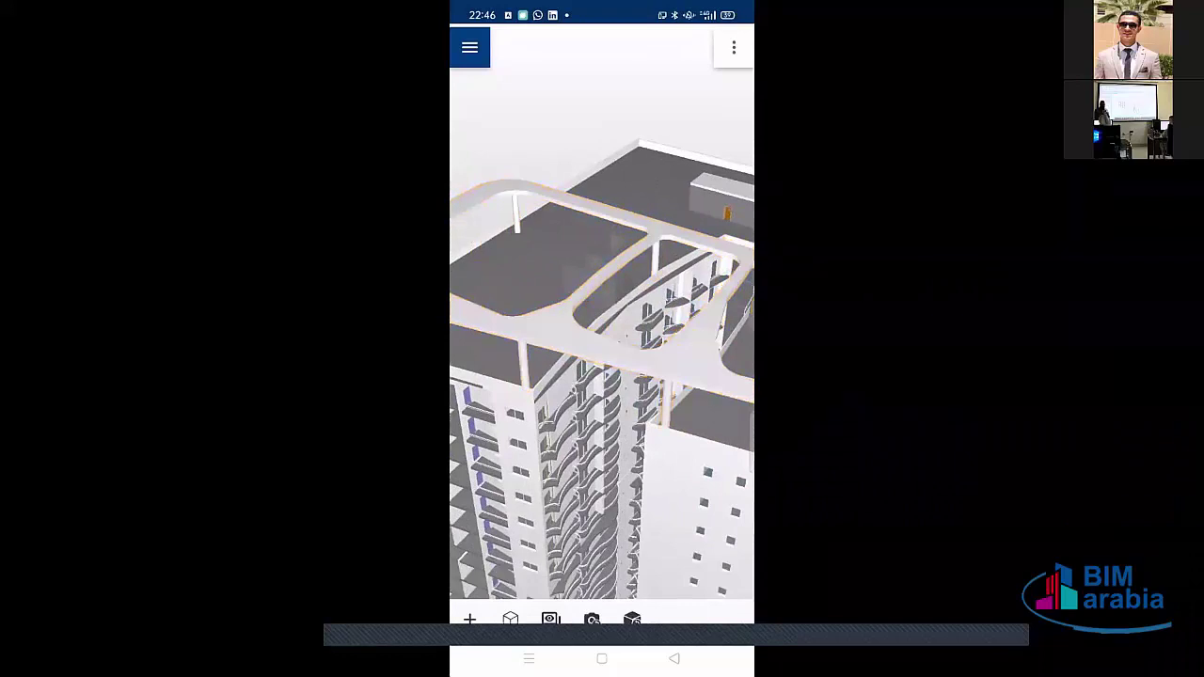
{"action": "left_click", "coordinate": [583, 315]}
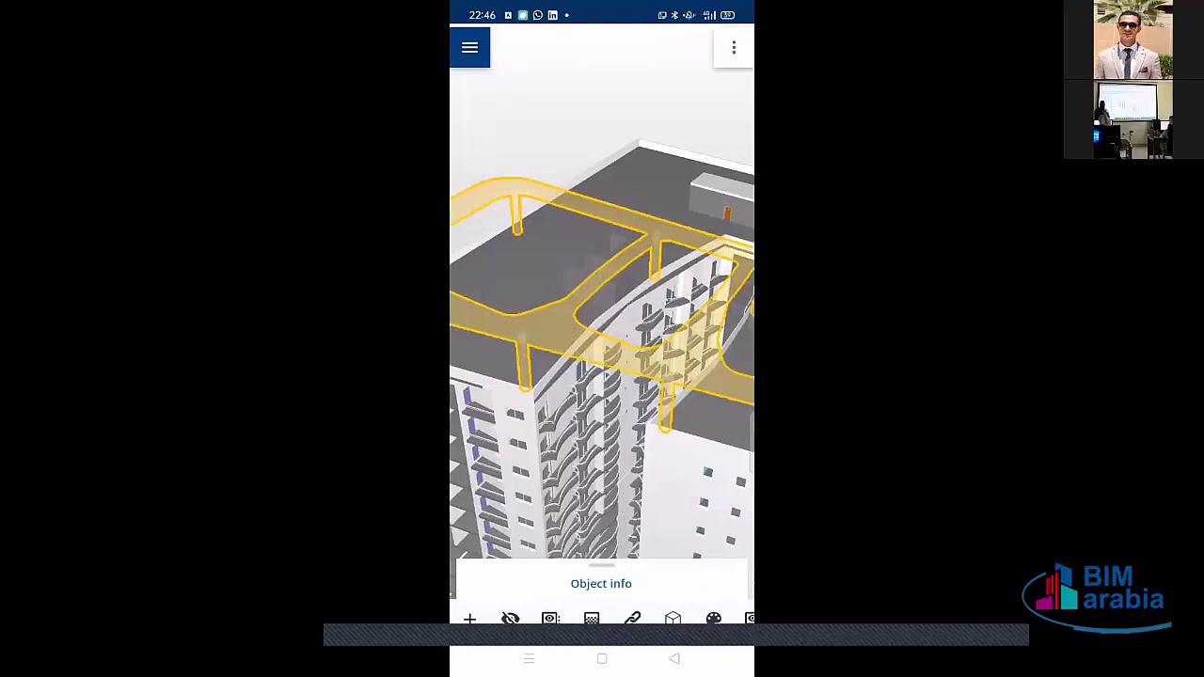
{"action": "scroll", "coordinate": [602, 618], "scroll_direction": "right", "scroll_amount": 2}
{"action": "scroll", "coordinate": [602, 618], "scroll_direction": "left", "scroll_amount": 2}
{"action": "left_click", "coordinate": [510, 617]}
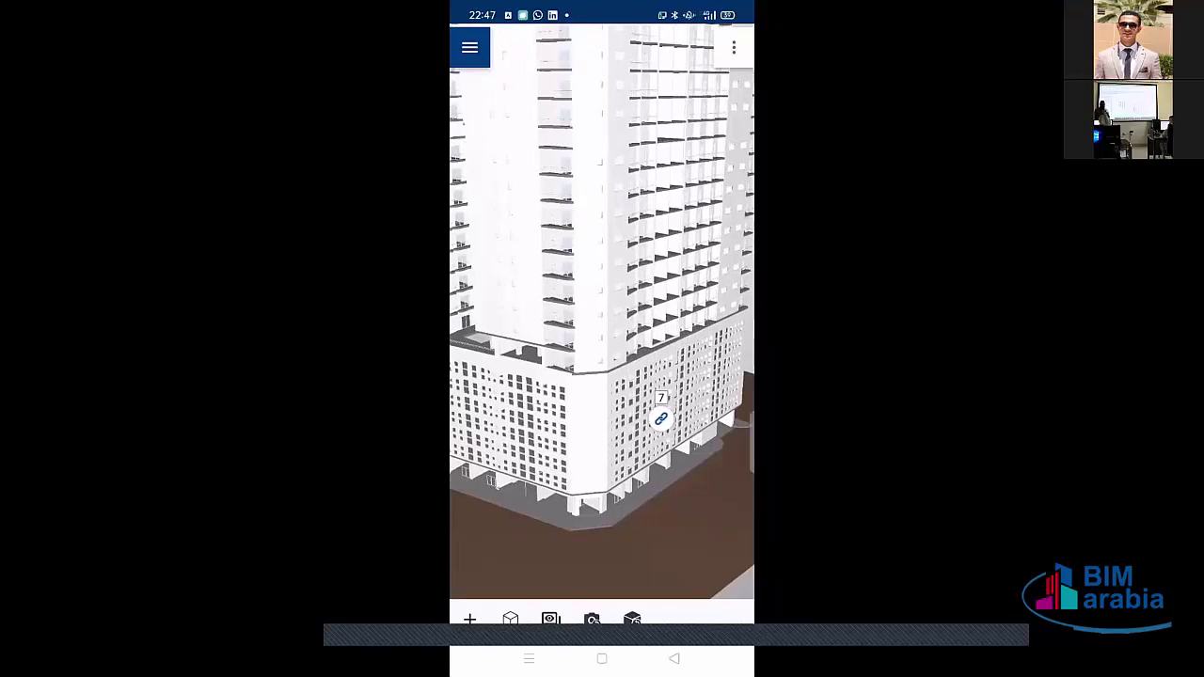
{"action": "scroll", "coordinate": [602, 311], "scroll_direction": "down", "scroll_amount": 5}
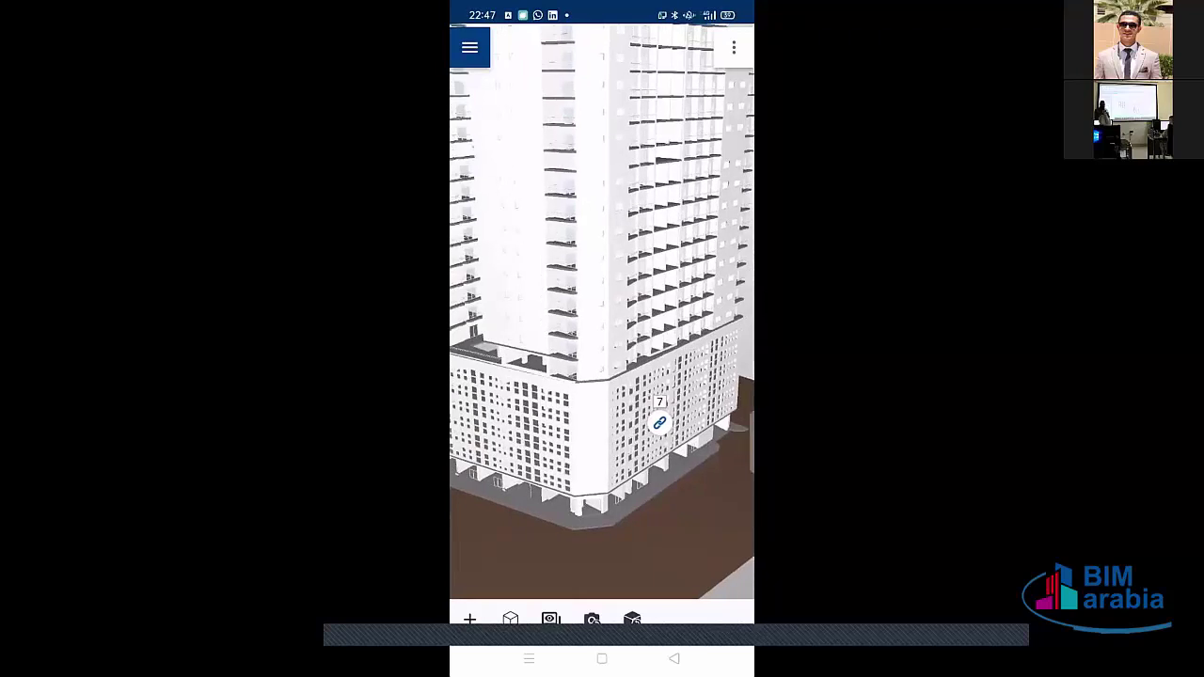
{"action": "scroll", "coordinate": [602, 348], "scroll_direction": "up", "scroll_amount": 2}
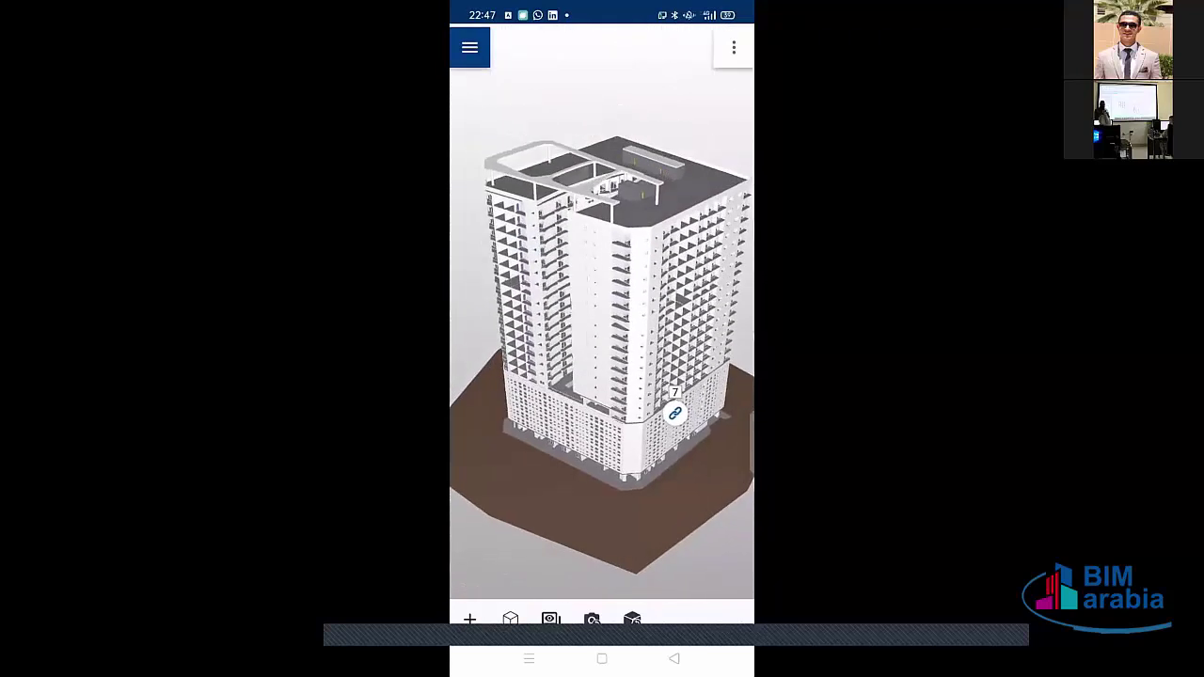
{"action": "scroll", "coordinate": [602, 348], "scroll_direction": "up", "scroll_amount": 2}
{"action": "scroll", "coordinate": [602, 348], "scroll_direction": "up", "scroll_amount": 2}
{"action": "scroll", "coordinate": [602, 348], "scroll_direction": "up", "scroll_amount": 2}
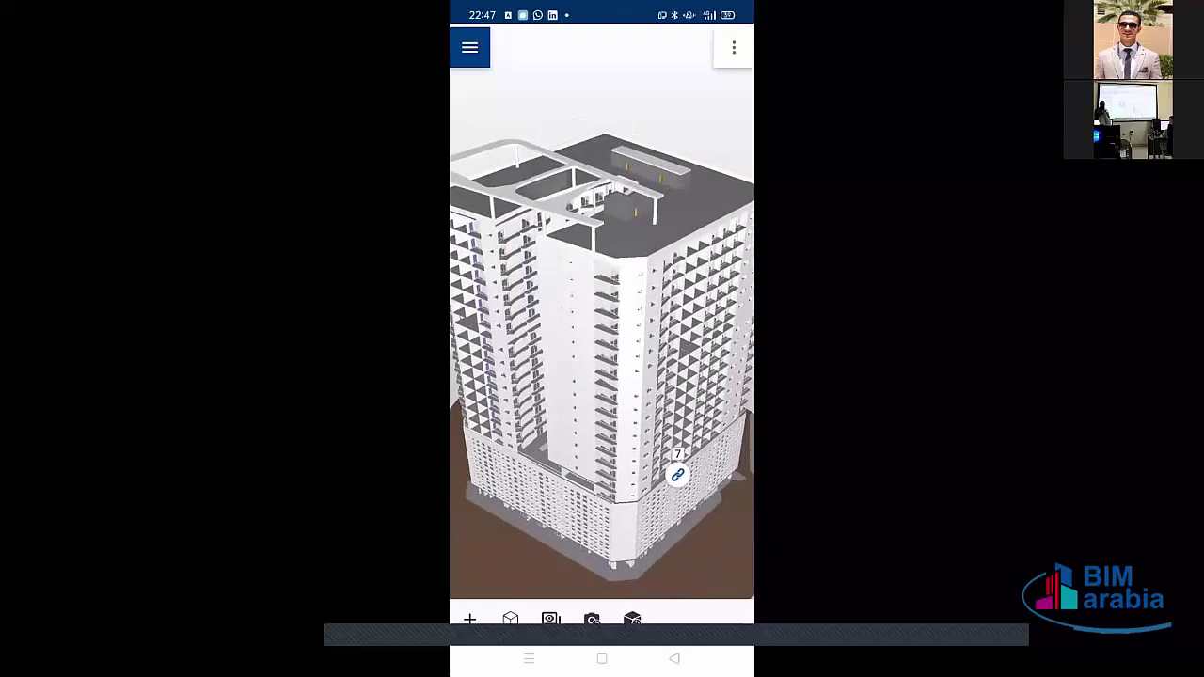
{"action": "mouse_move", "coordinate": [602, 376]}
{"action": "left_mouse_down"}
{"action": "mouse_move", "coordinate": [610, 357]}
{"action": "mouse_move", "coordinate": [588, 373]}
{"action": "mouse_move", "coordinate": [559, 362]}
{"action": "mouse_move", "coordinate": [596, 363]}
{"action": "mouse_move", "coordinate": [591, 349]}
{"action": "left_mouse_up"}
{"action": "scroll", "coordinate": [602, 339], "scroll_direction": "down", "scroll_amount": 1}
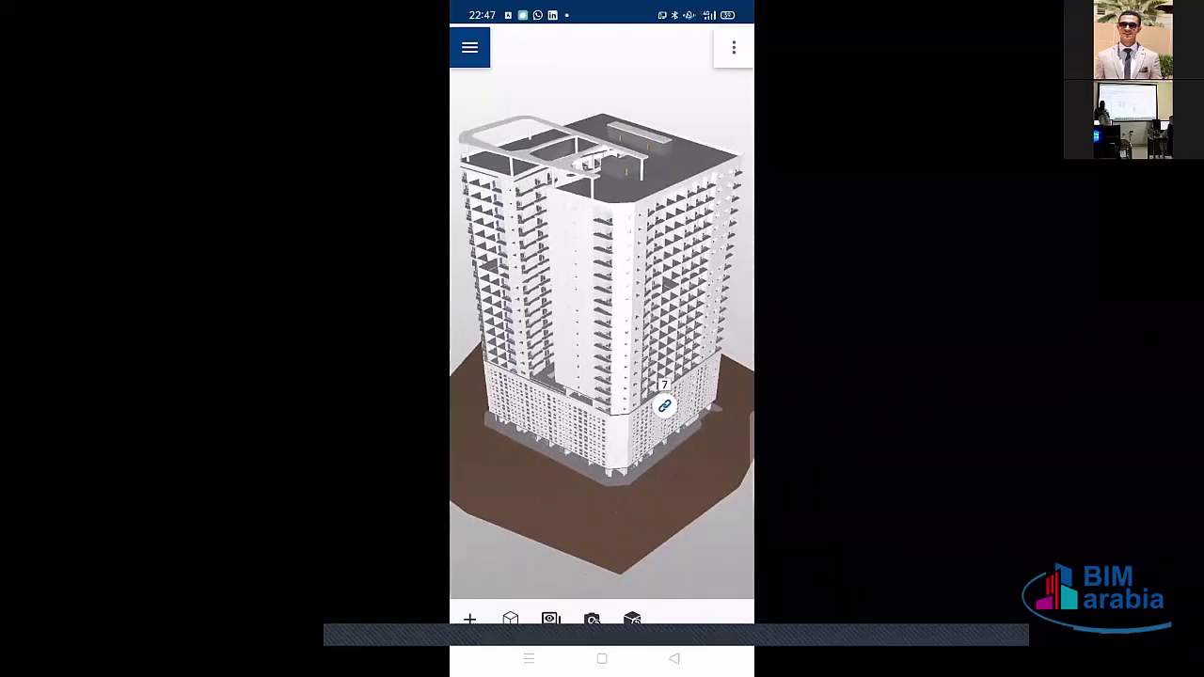
Select the rooftop frame of beams and columns and colour it red.
{"action": "left_click", "coordinate": [564, 169]}
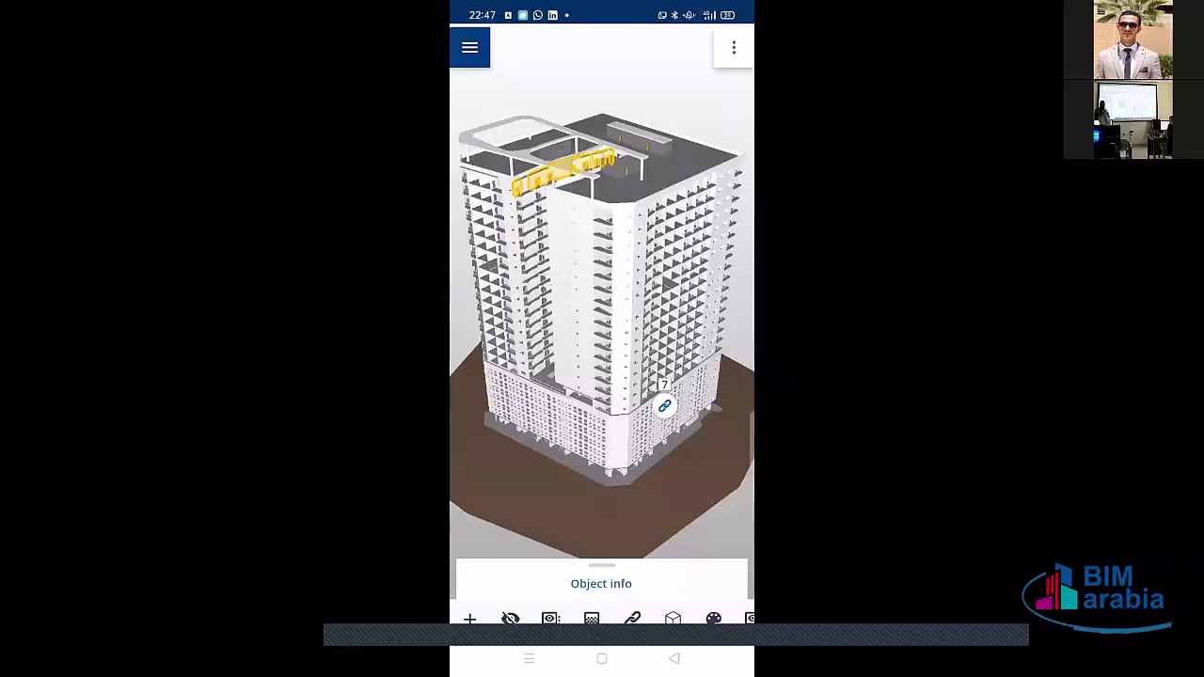
{"action": "left_click", "coordinate": [649, 165]}
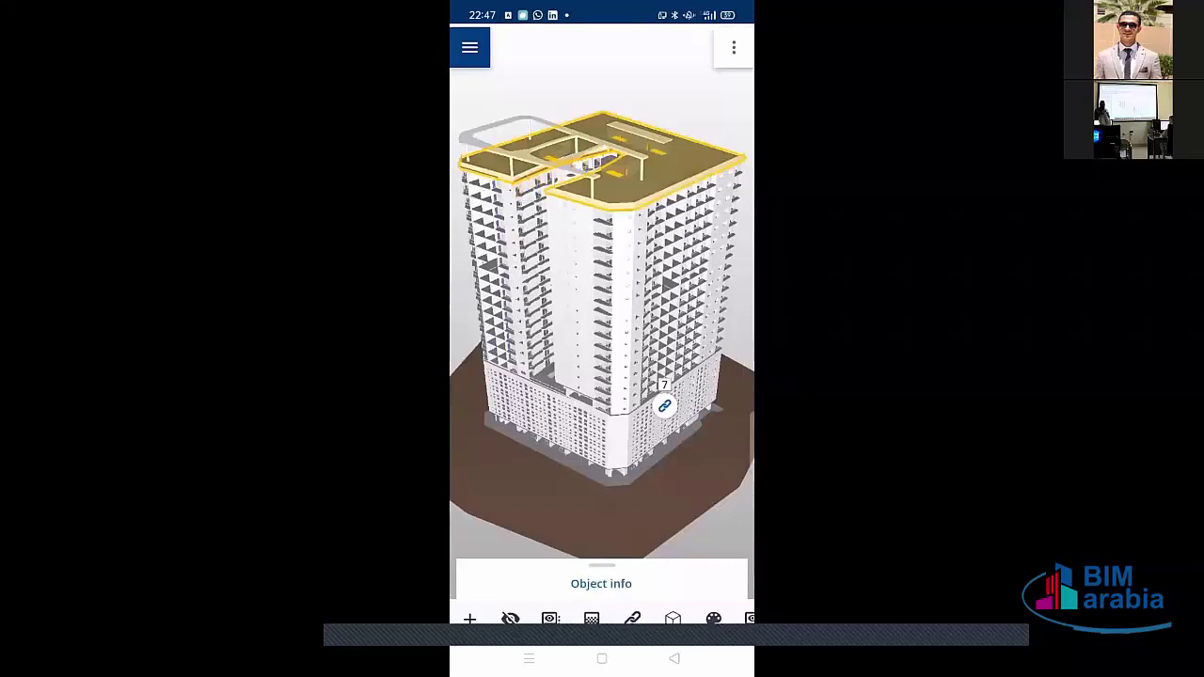
{"action": "left_click_drag", "start_coordinate": [677, 617], "coordinate": [603, 617]}
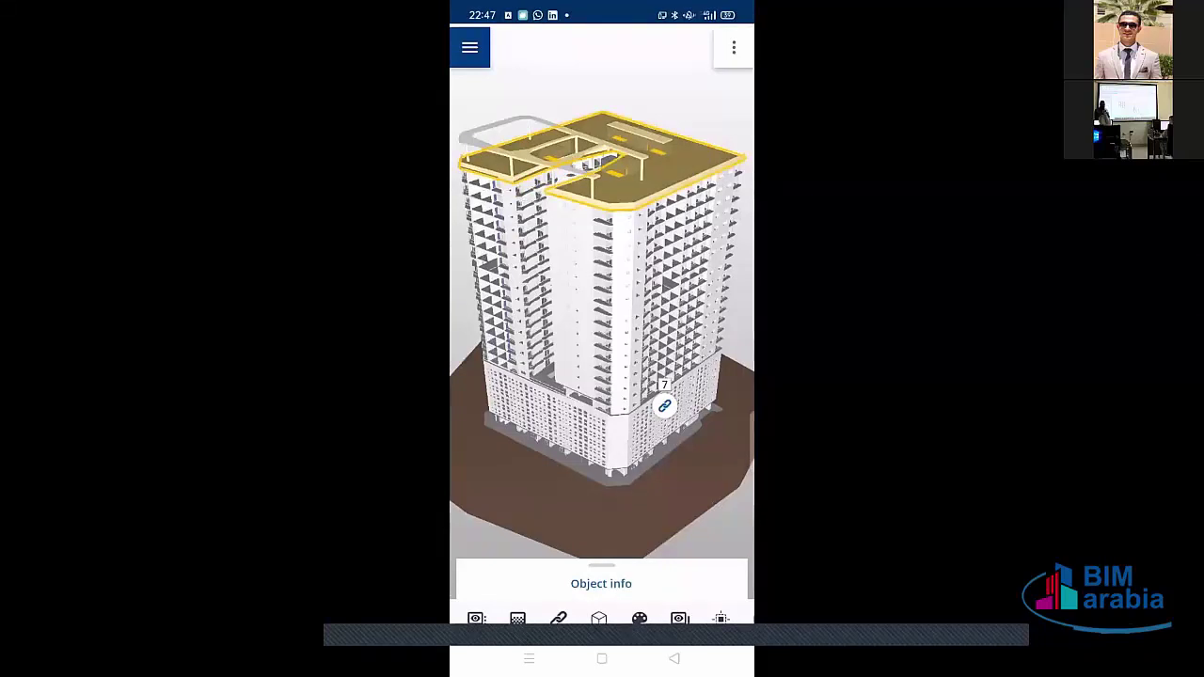
{"action": "left_click", "coordinate": [640, 618]}
{"action": "left_click", "coordinate": [564, 151]}
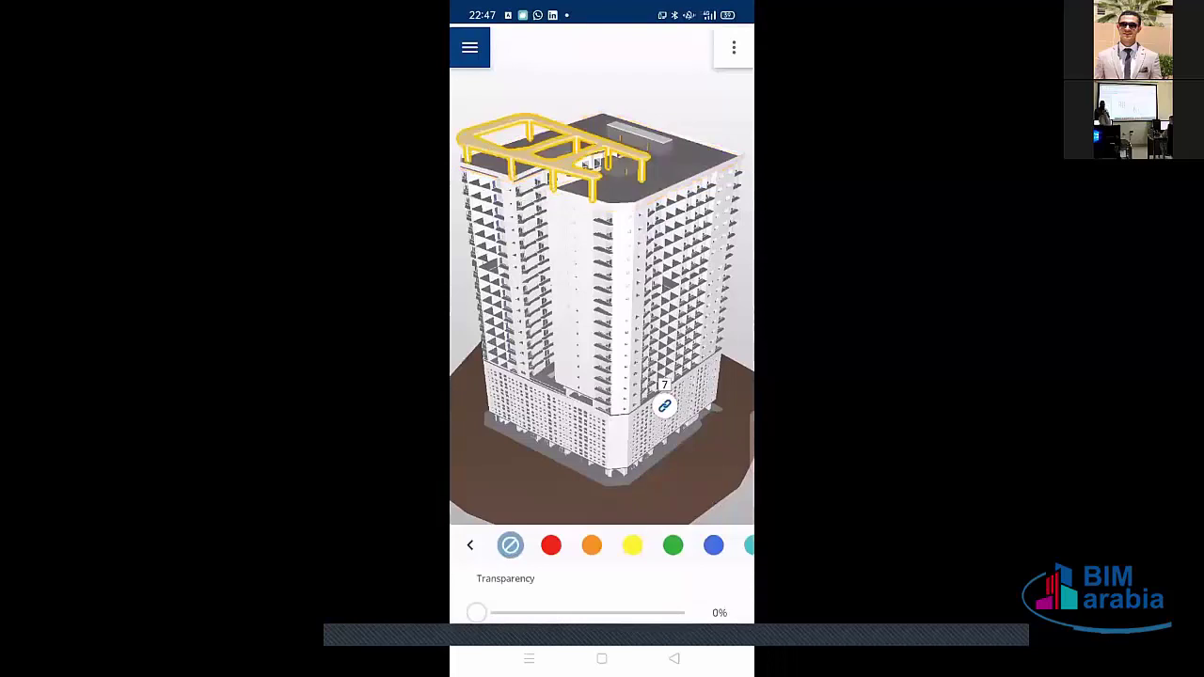
{"action": "left_click", "coordinate": [550, 545]}
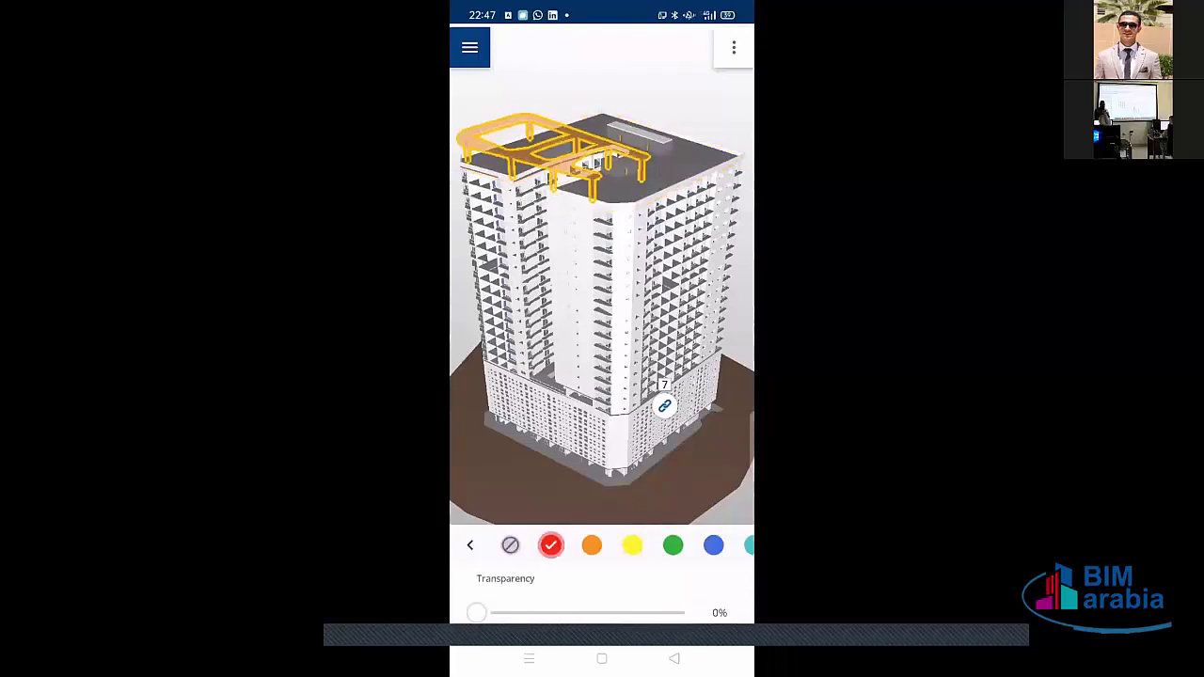
{"action": "left_click", "coordinate": [470, 545]}
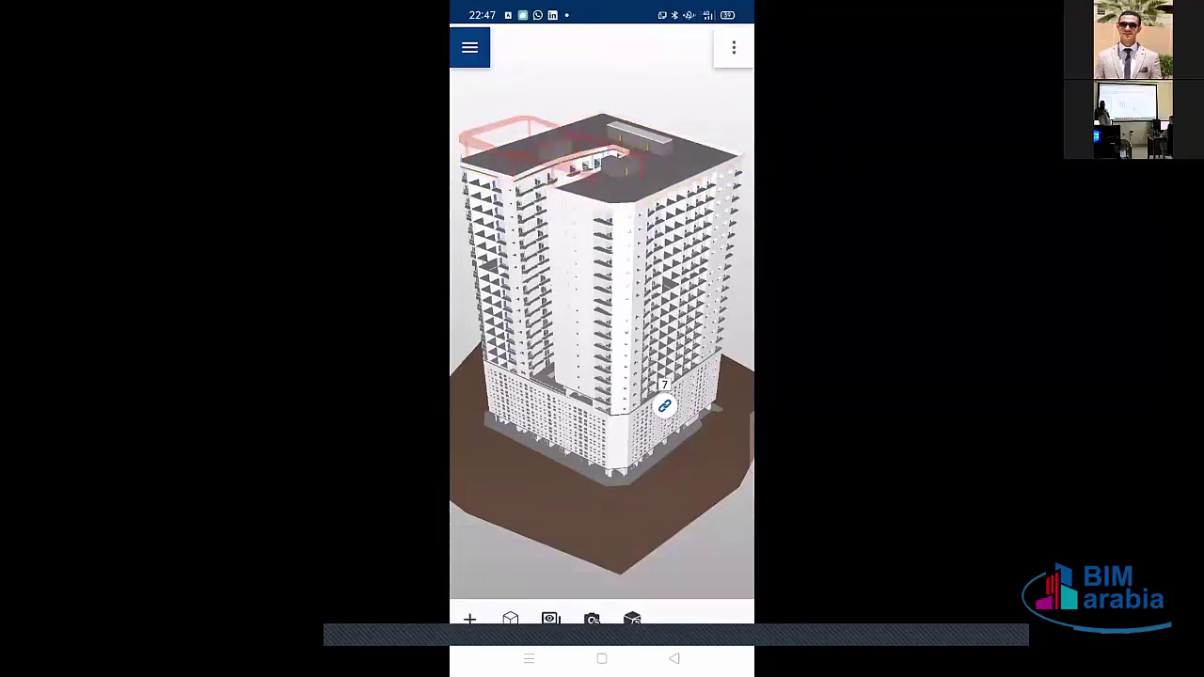
Lower the red rooftop frame's transparency to about 1%.
{"action": "left_click", "coordinate": [555, 151]}
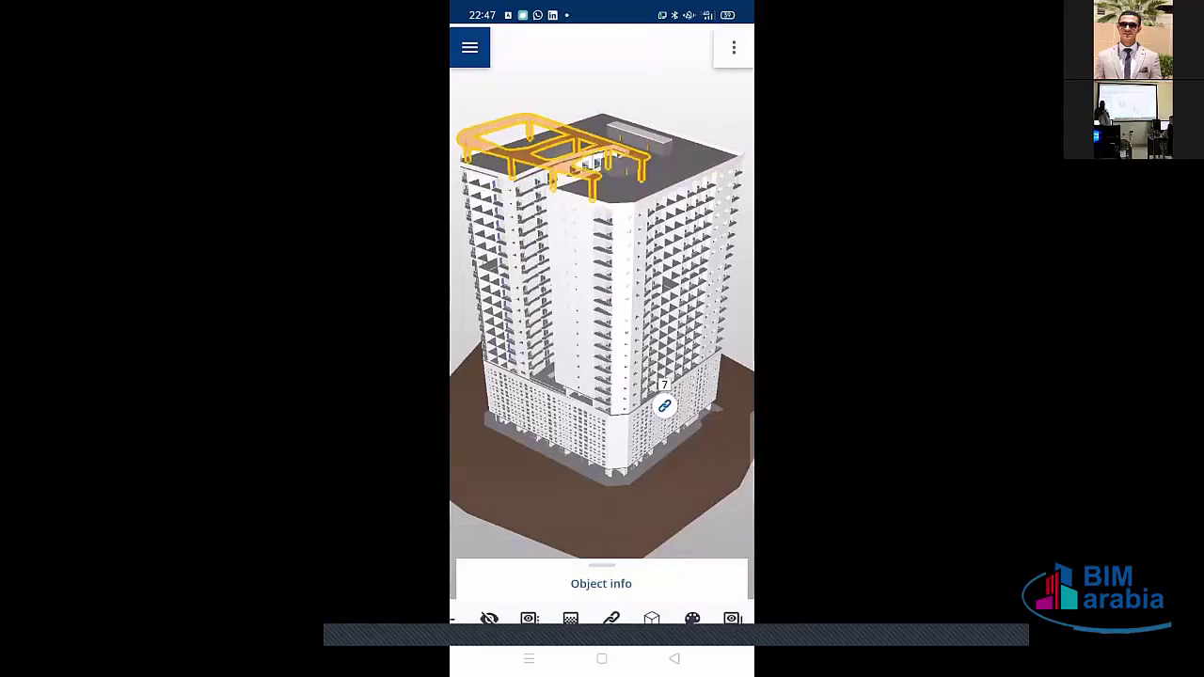
{"action": "left_click", "coordinate": [687, 618]}
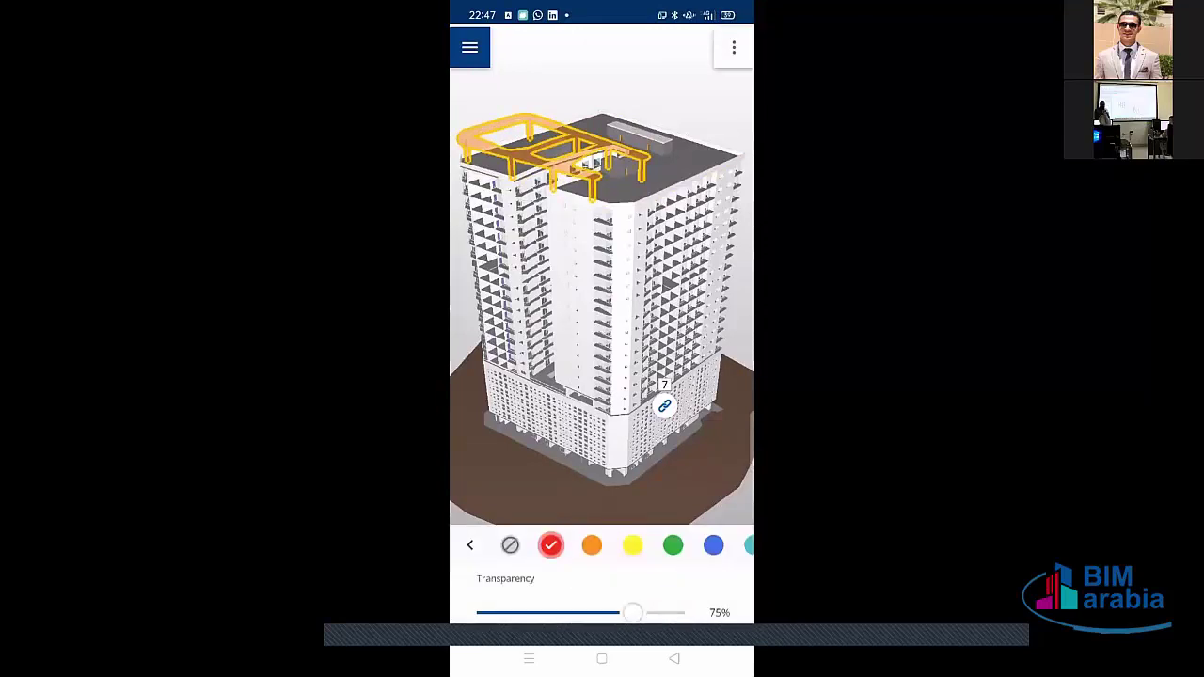
{"action": "mouse_move", "coordinate": [632, 612]}
{"action": "left_mouse_down"}
{"action": "mouse_move", "coordinate": [684, 613]}
{"action": "mouse_move", "coordinate": [478, 612]}
{"action": "left_mouse_up"}
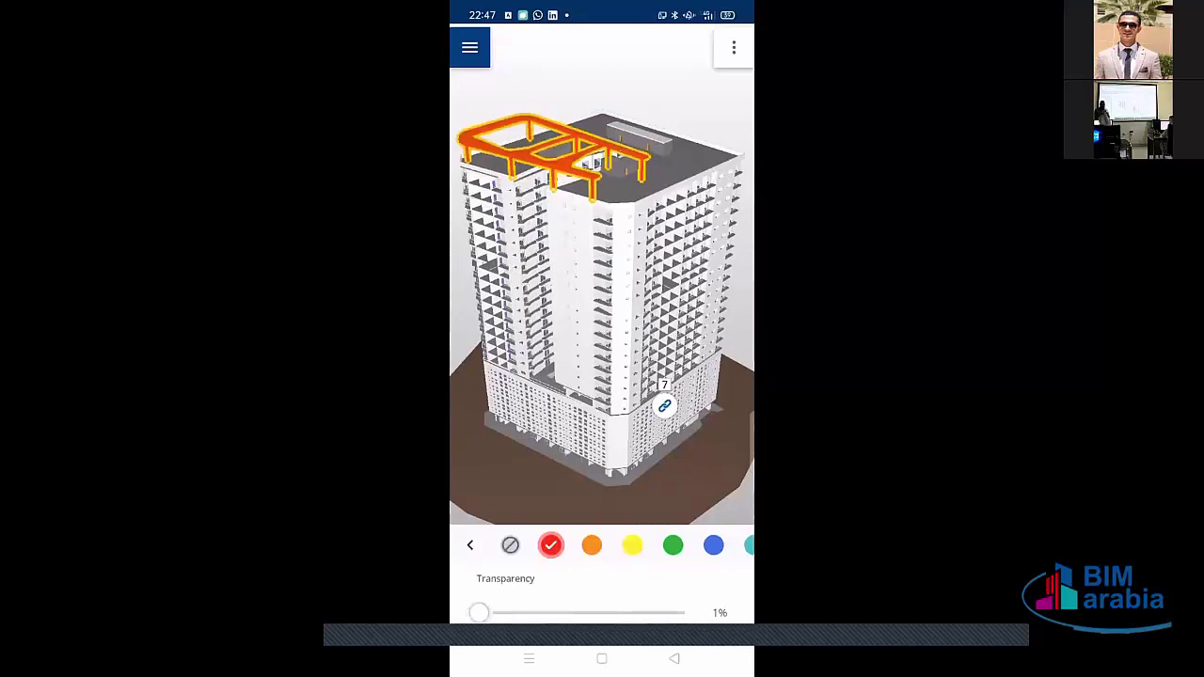
{"action": "left_click", "coordinate": [469, 545]}
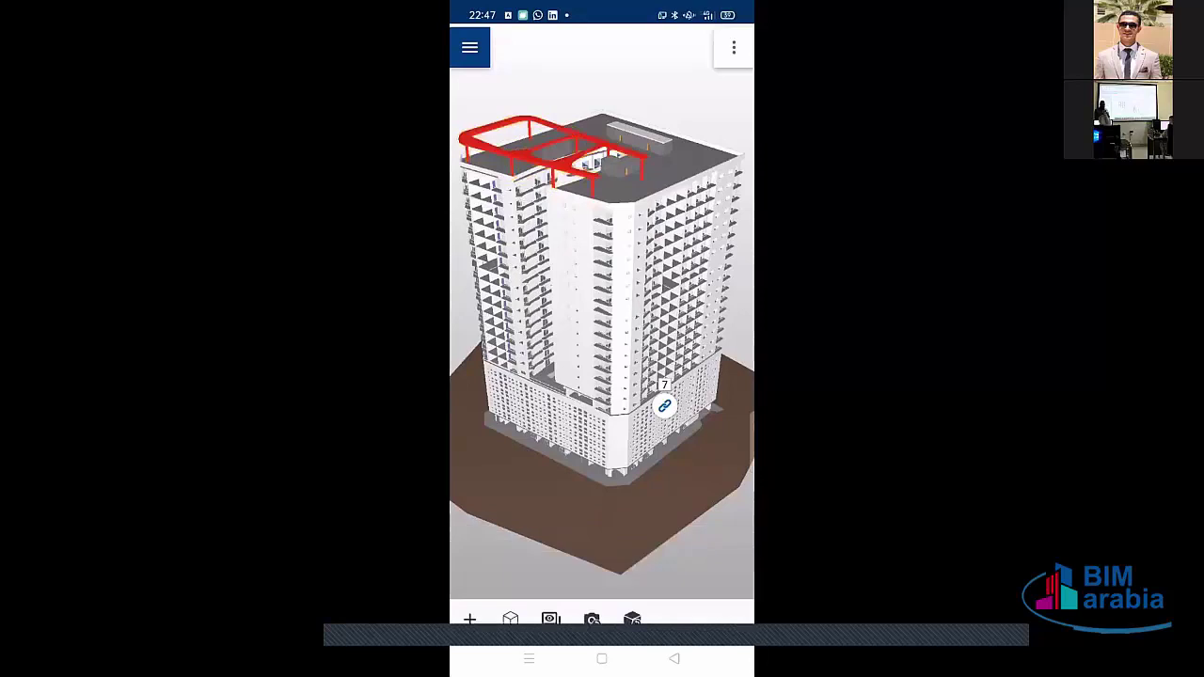
Reselect the red roof frame and browse the preset view directions.
{"action": "left_click", "coordinate": [658, 155]}
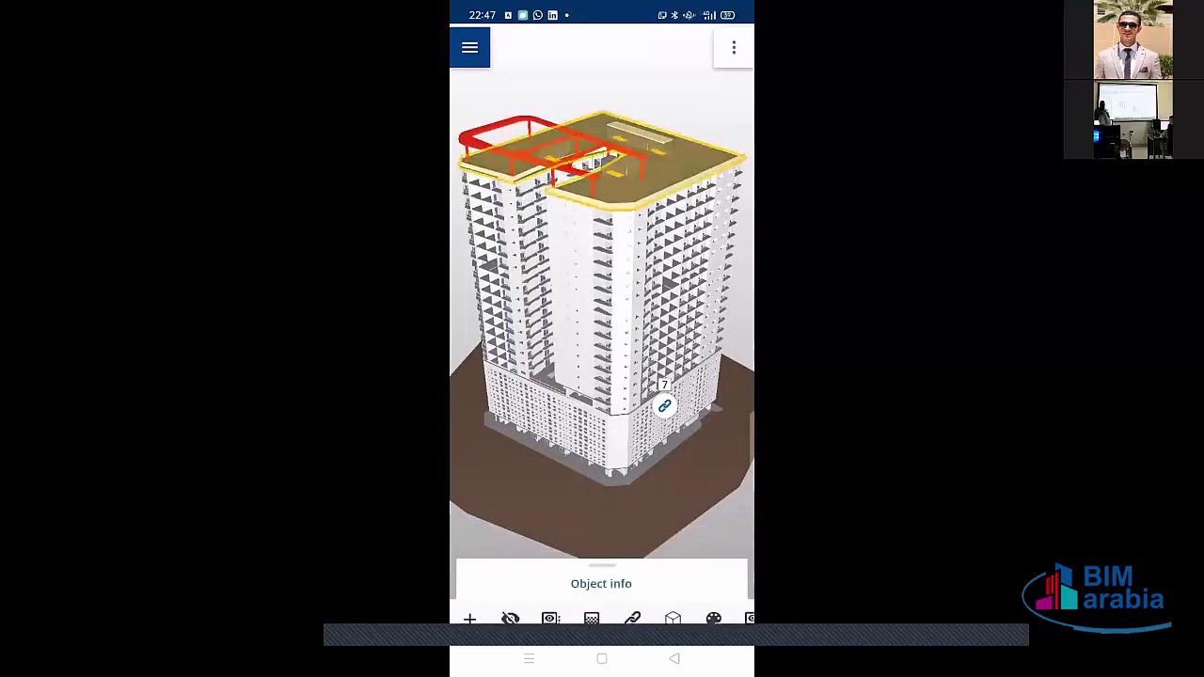
{"action": "left_click", "coordinate": [555, 151]}
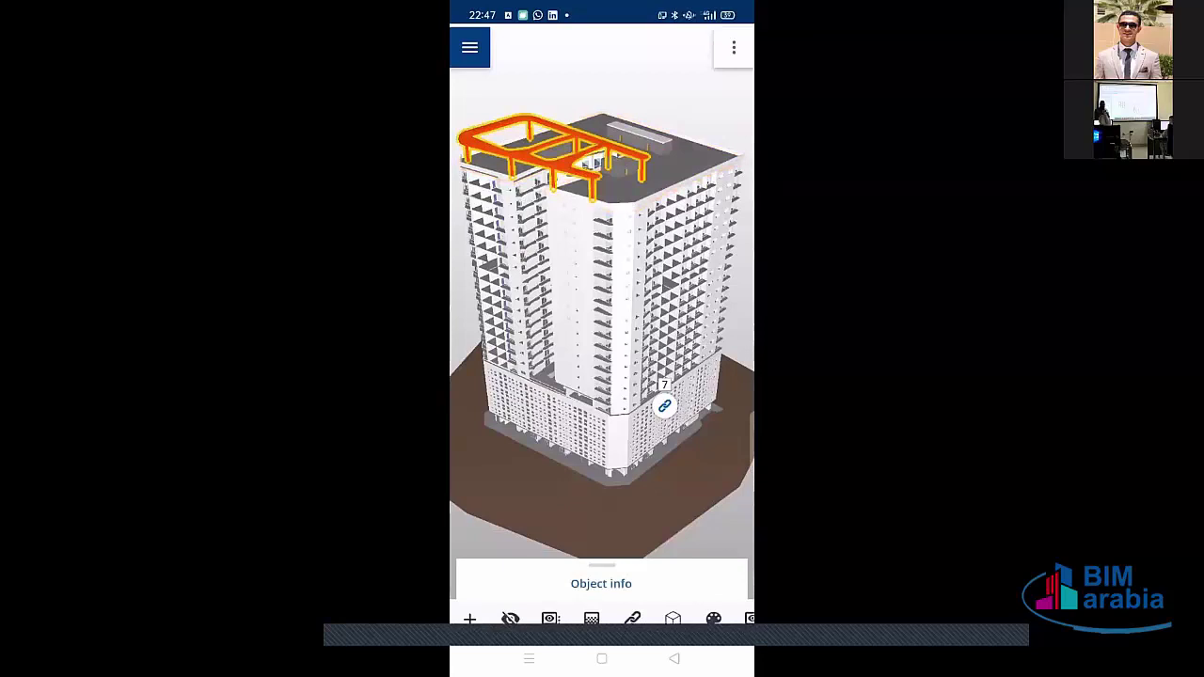
{"action": "left_click", "coordinate": [673, 617]}
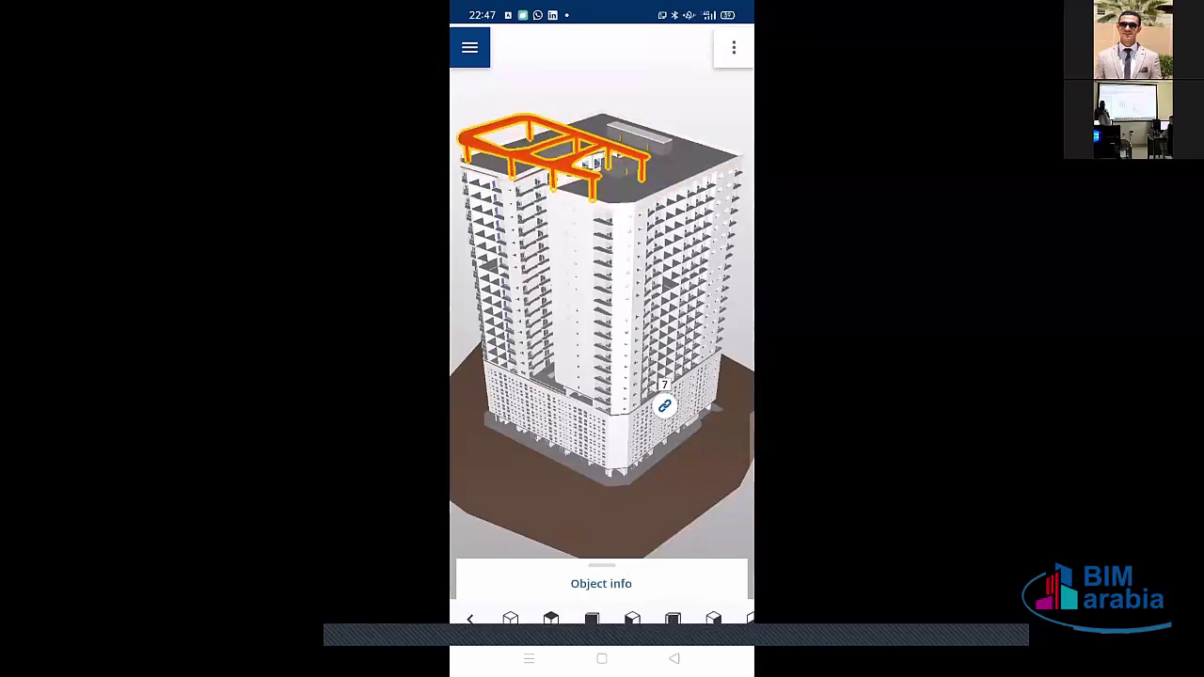
{"action": "left_click", "coordinate": [469, 617]}
{"action": "left_click", "coordinate": [632, 618]}
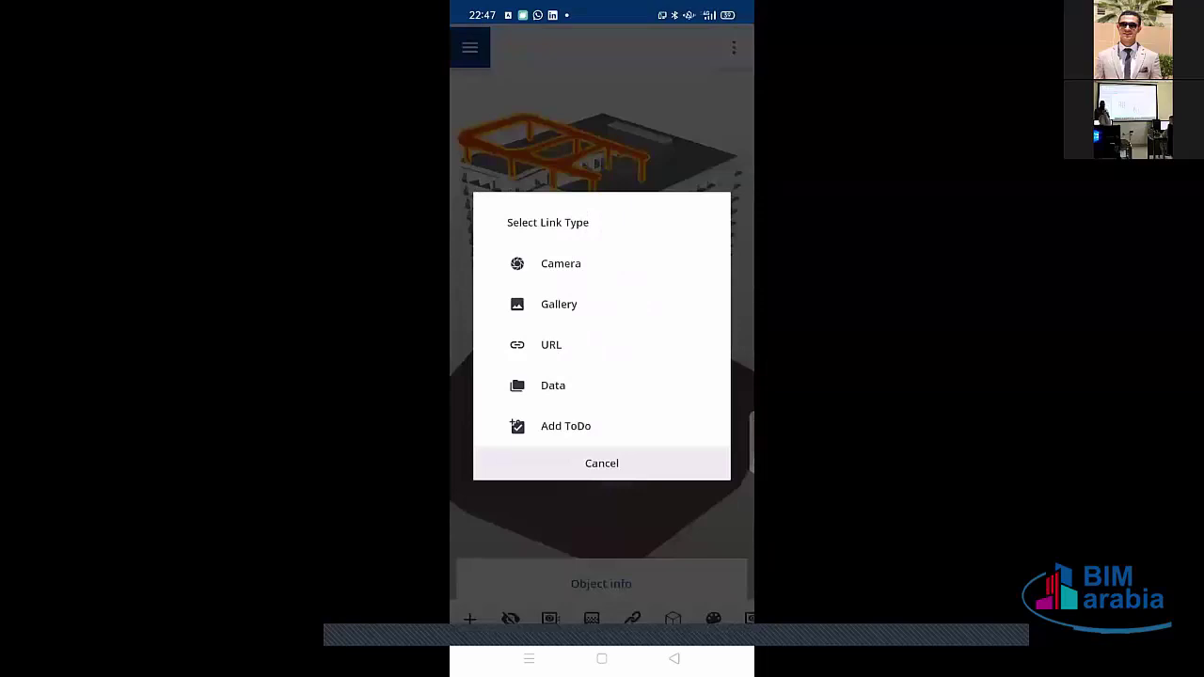
{"action": "left_click", "coordinate": [553, 385]}
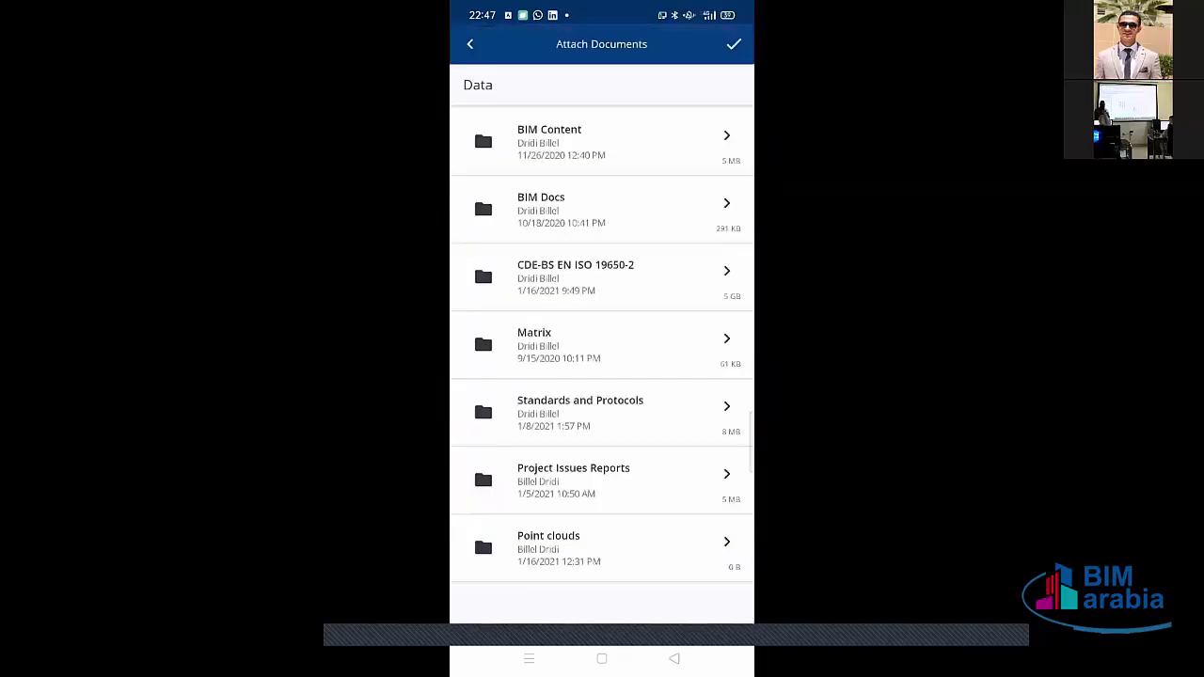
{"action": "left_click", "coordinate": [469, 45]}
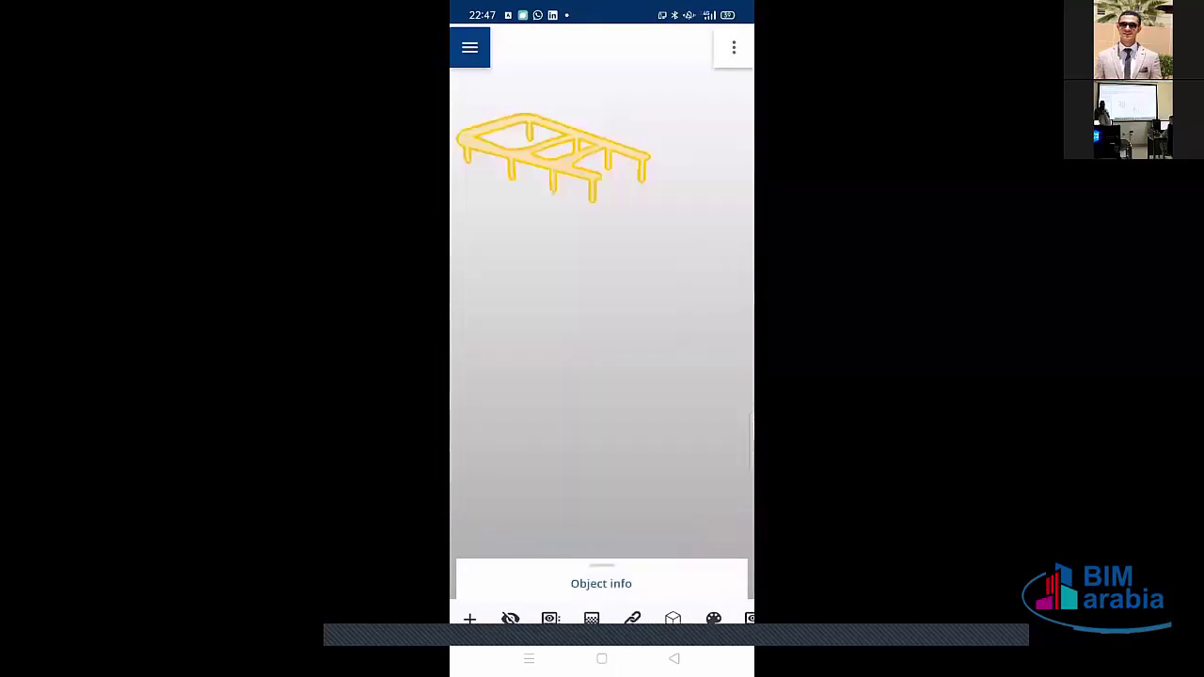
Bring back the whole tower, then reselect the red roof frame and isolate it.
{"action": "left_click_drag", "start_coordinate": [565, 282], "coordinate": [601, 357]}
{"action": "left_click", "coordinate": [602, 423]}
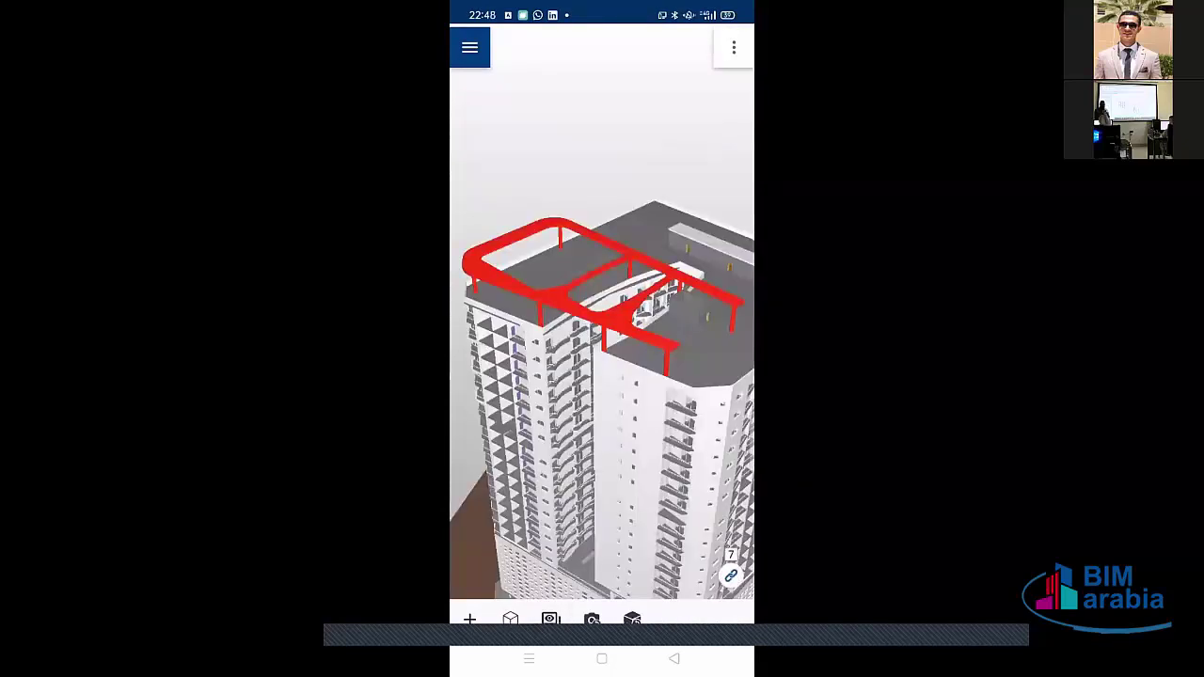
{"action": "left_click", "coordinate": [513, 235]}
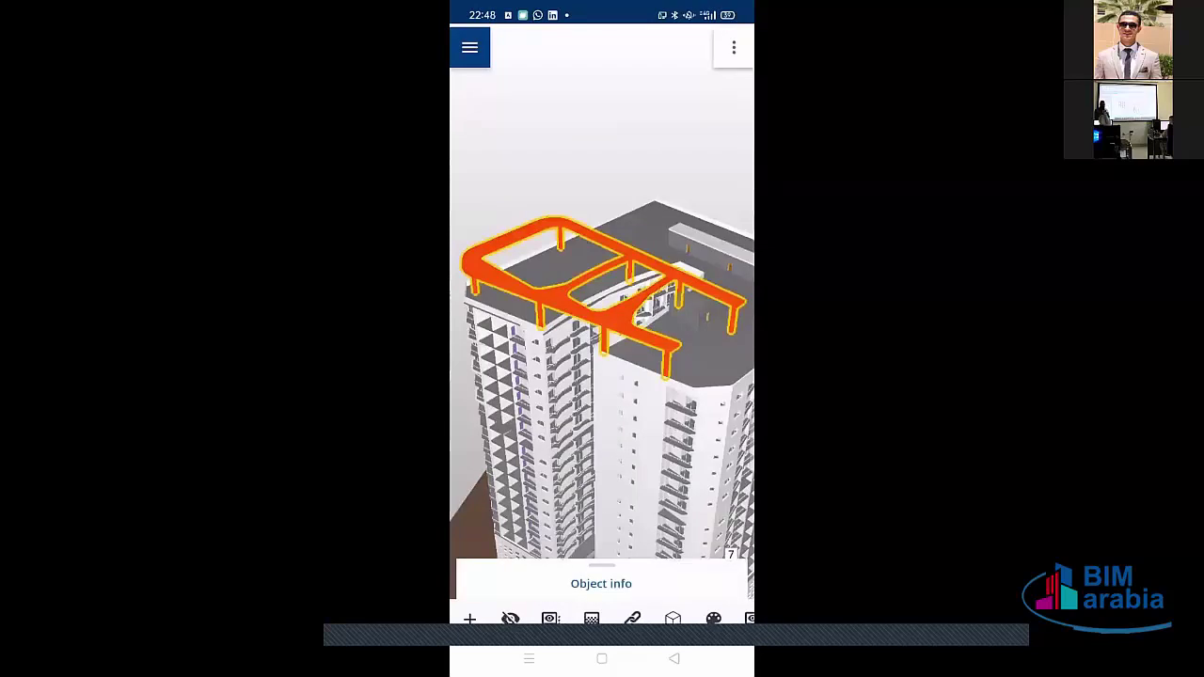
{"action": "scroll", "coordinate": [601, 619], "scroll_direction": "right", "scroll_amount": 3}
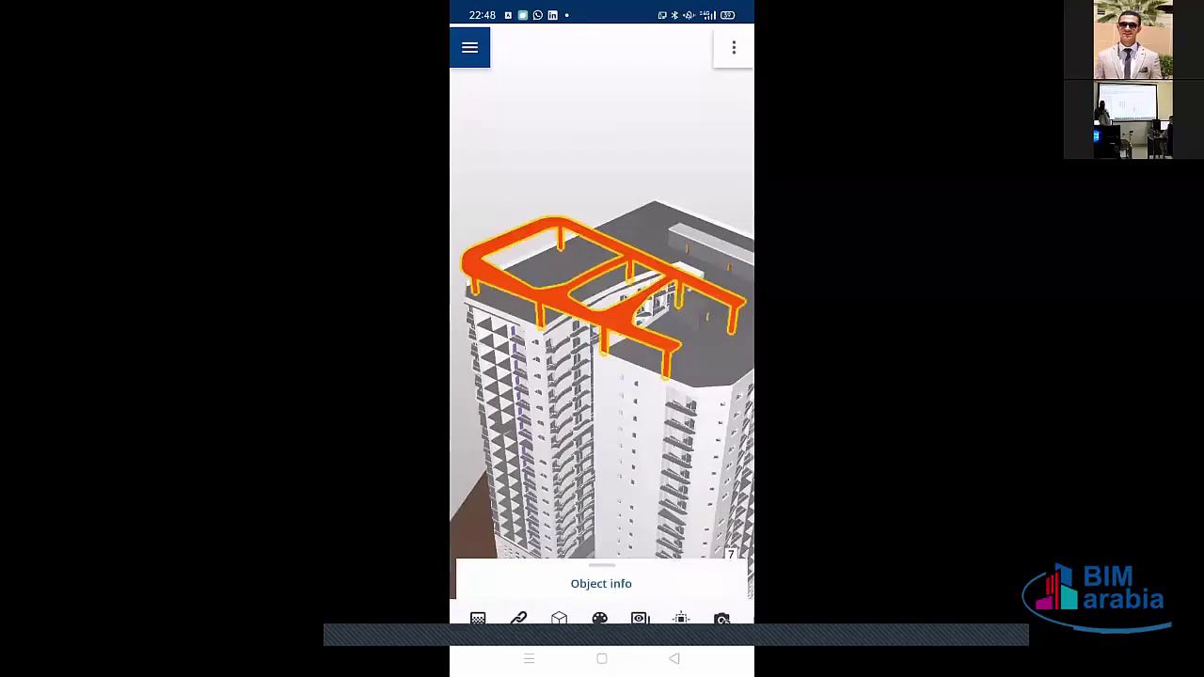
{"action": "left_click", "coordinate": [601, 131]}
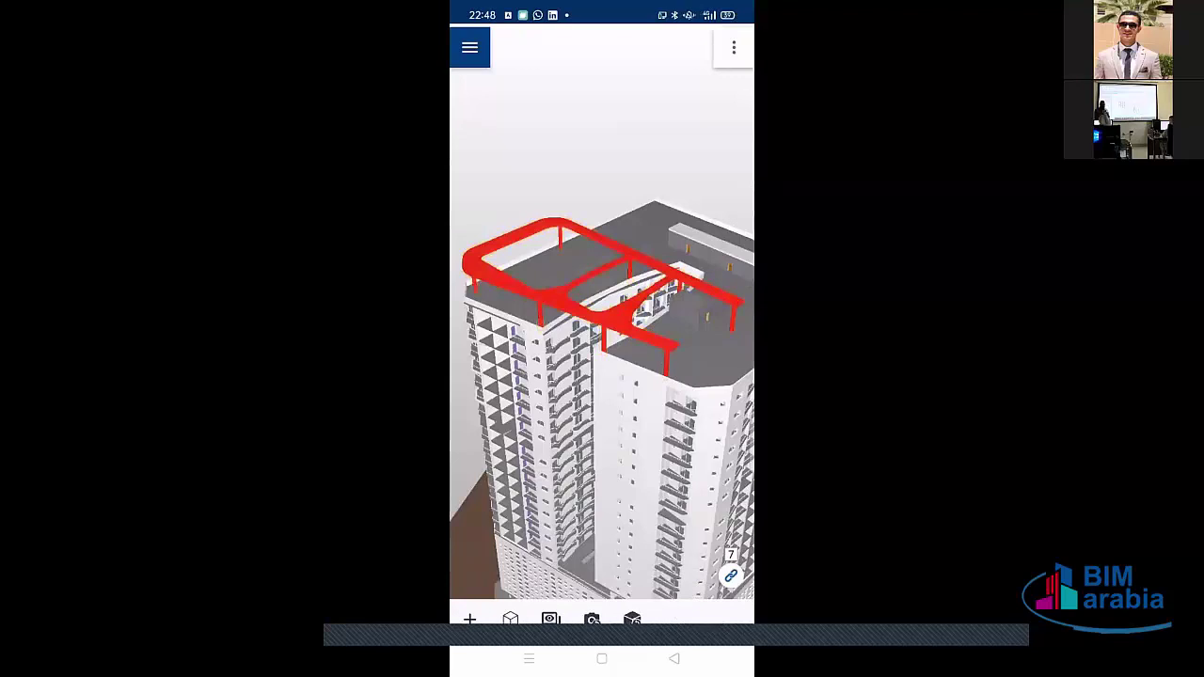
{"action": "left_click", "coordinate": [512, 235]}
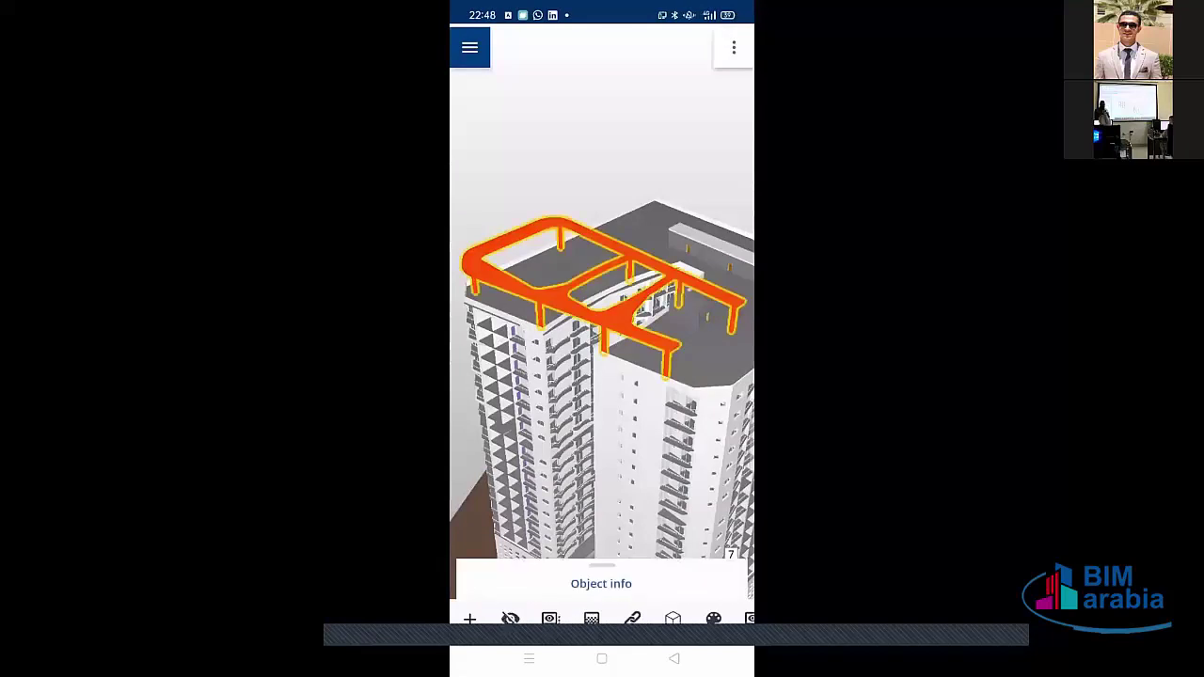
{"action": "left_click", "coordinate": [550, 618]}
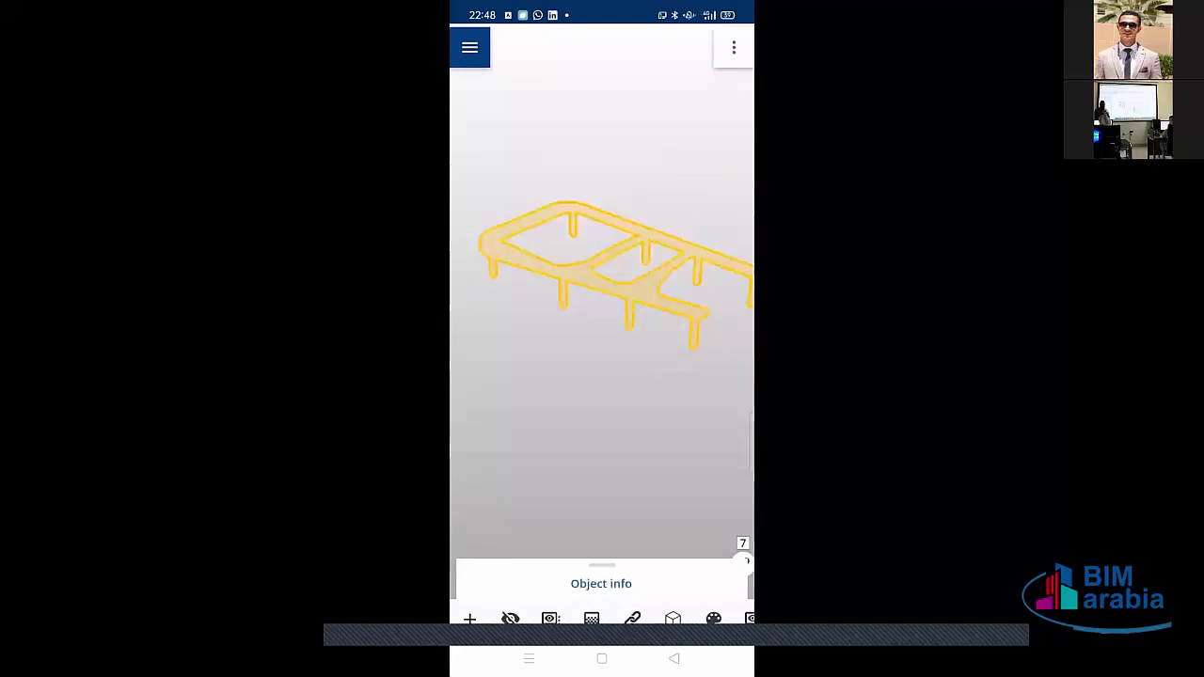
Set the roof frame's transparency to 0% and close the colour palette.
{"action": "left_click", "coordinate": [713, 618]}
{"action": "mouse_move", "coordinate": [632, 612]}
{"action": "left_mouse_down"}
{"action": "mouse_move", "coordinate": [662, 612]}
{"action": "mouse_move", "coordinate": [476, 612]}
{"action": "left_mouse_up"}
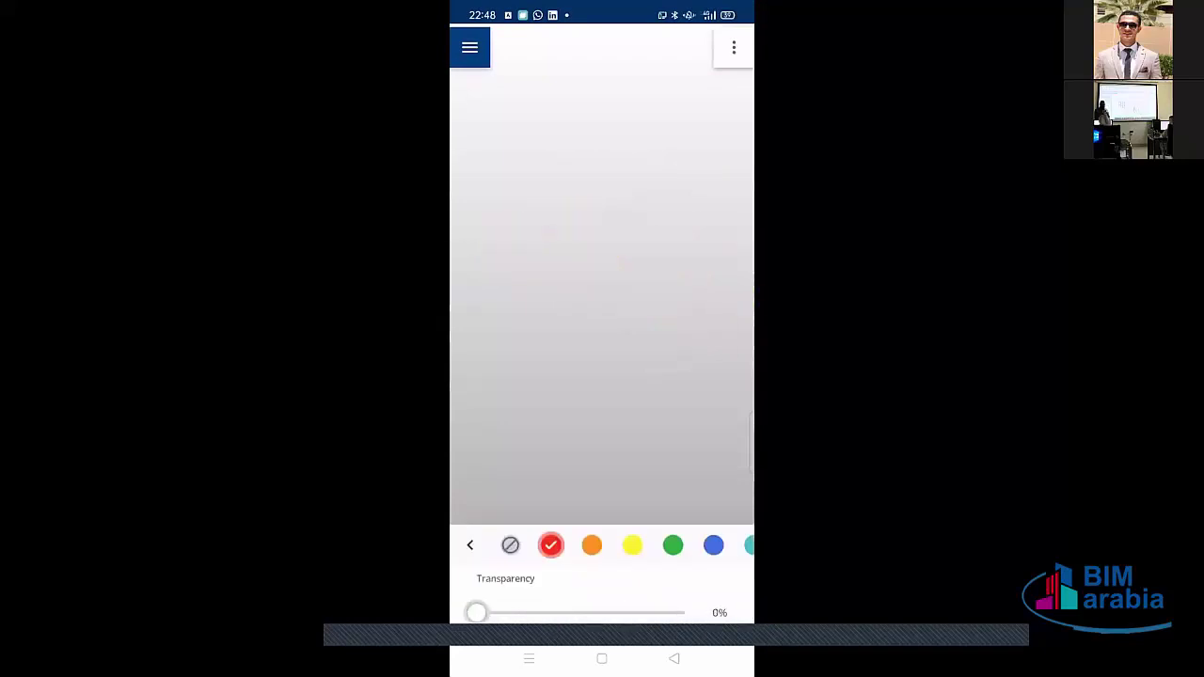
{"action": "left_click", "coordinate": [469, 545]}
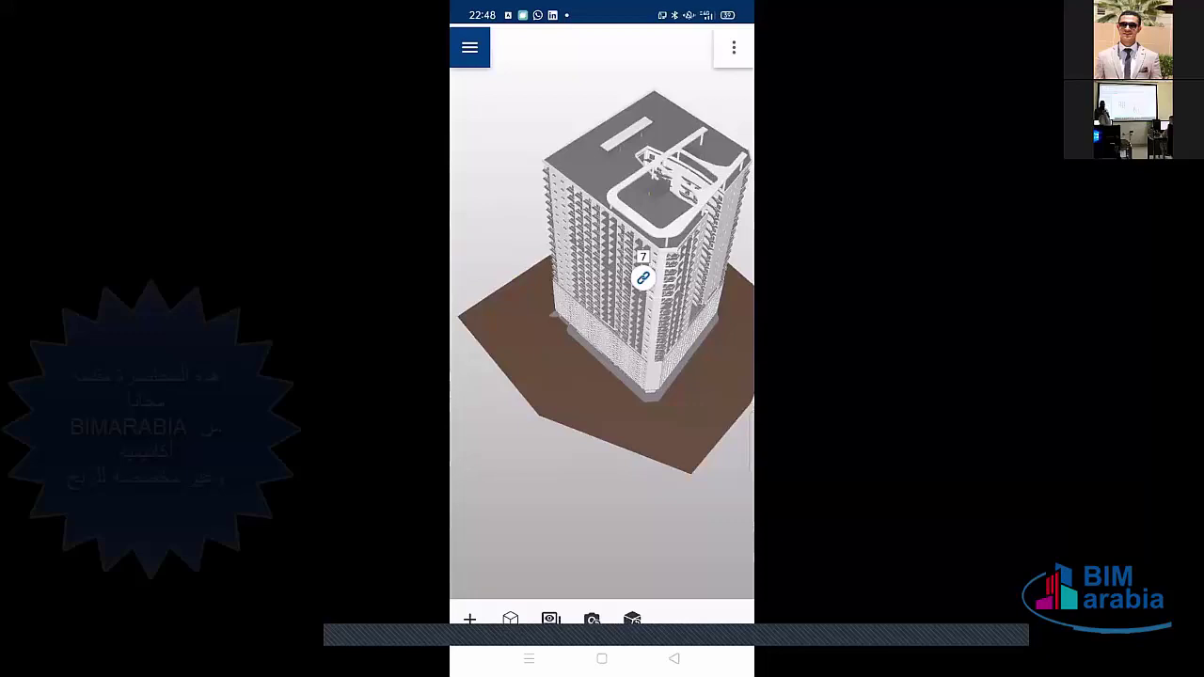
Check the clipping options, then exit sectioning back to the main viewer tools.
{"action": "left_click", "coordinate": [632, 619]}
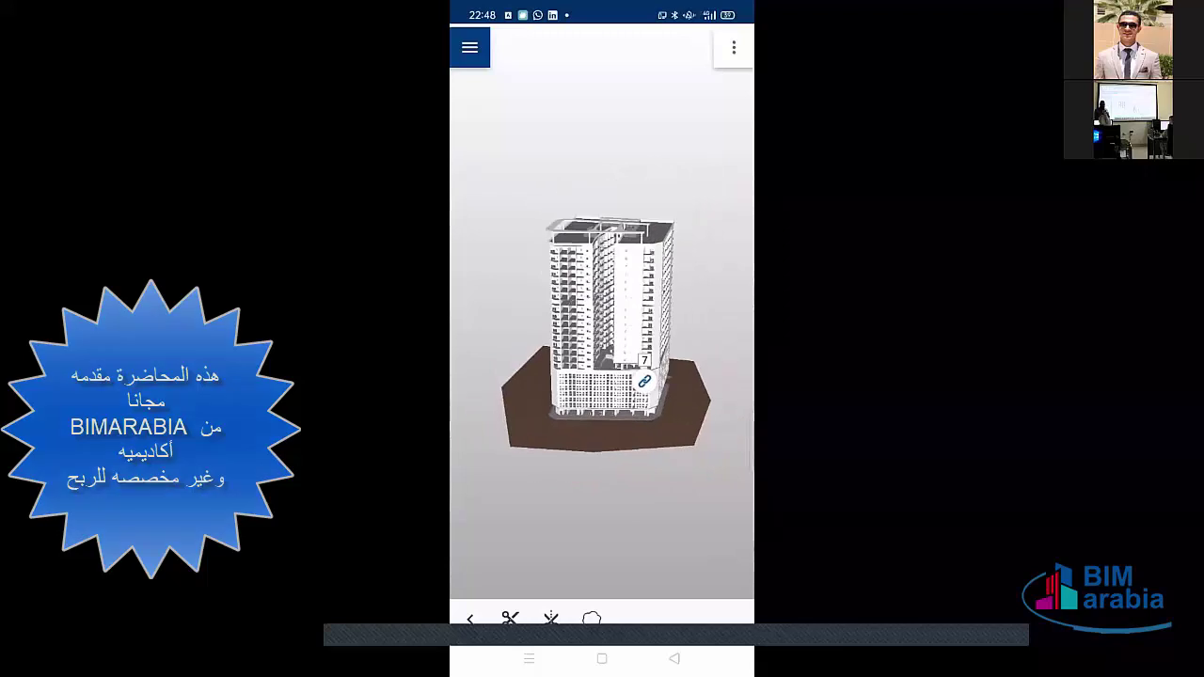
{"action": "left_click", "coordinate": [470, 619]}
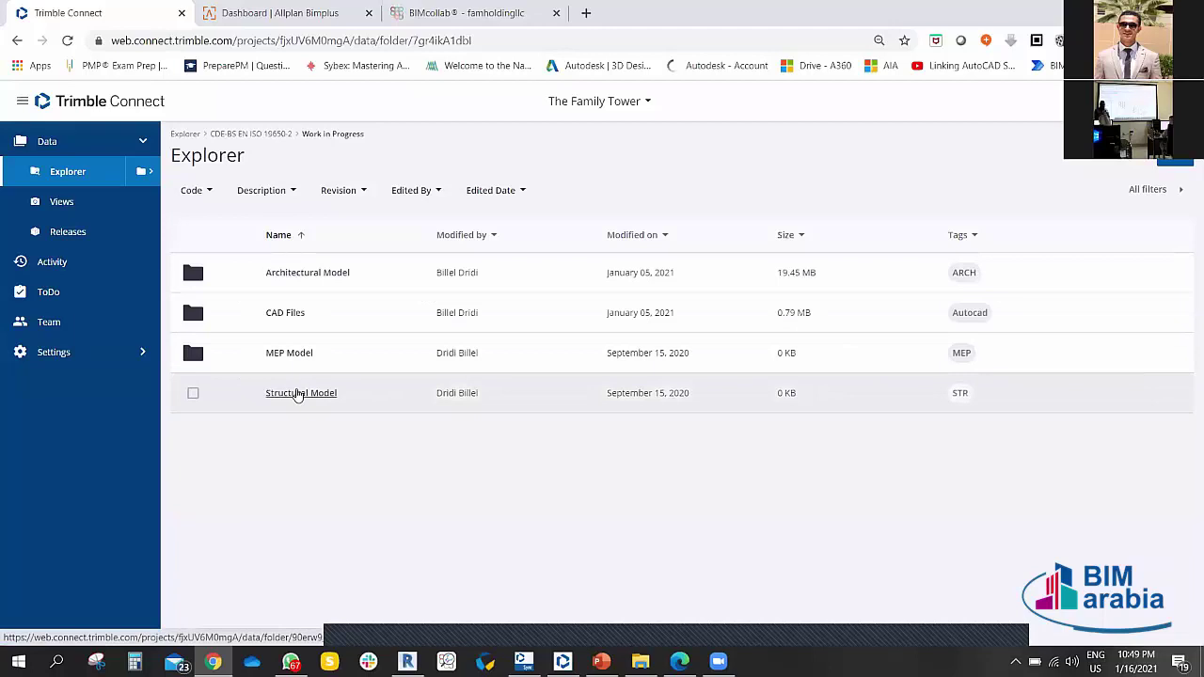
Switch the web Explorer to the AL MAZRAA Tower project.
{"action": "left_click", "coordinate": [297, 394]}
{"action": "left_click", "coordinate": [647, 101]}
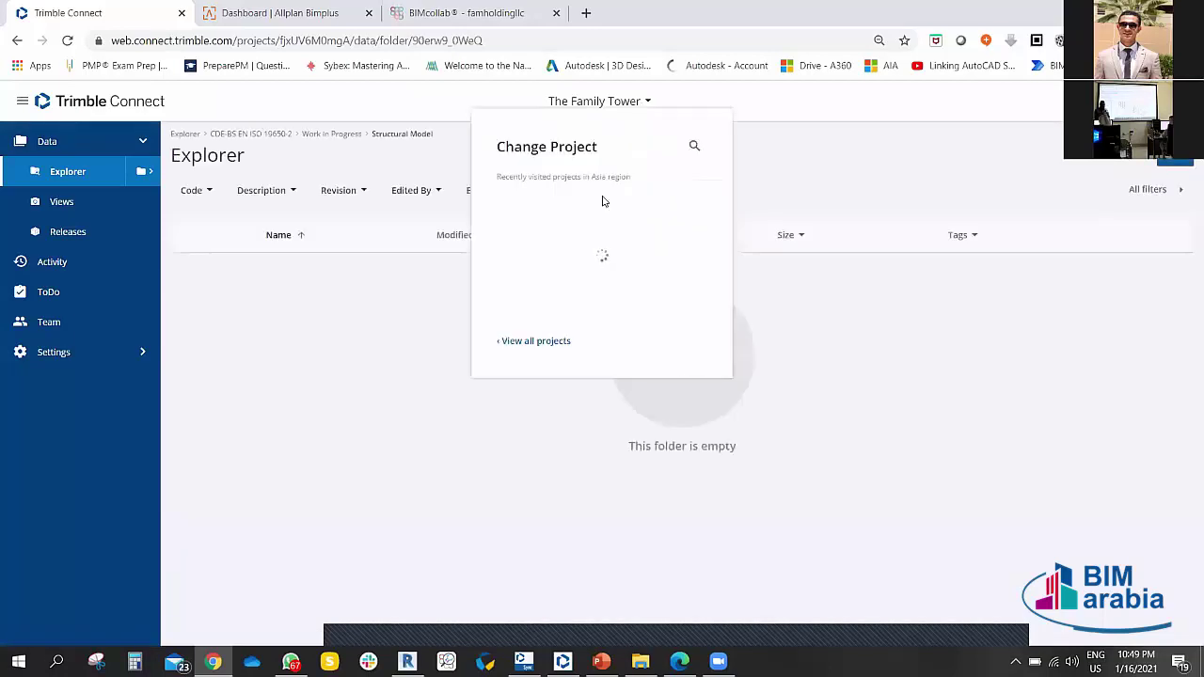
{"action": "left_click", "coordinate": [559, 227]}
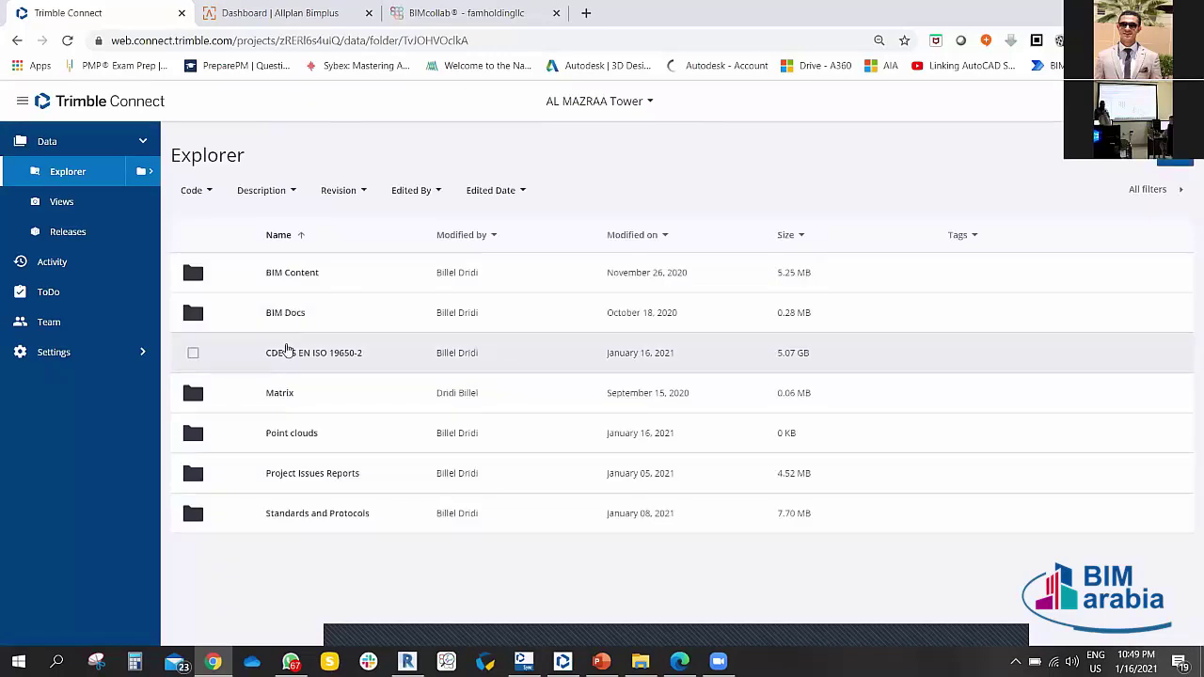
Browse CDE-BS EN ISO 19650-2 > Work in Progress > Structural Model and view the first IFC file.
{"action": "left_click", "coordinate": [303, 354]}
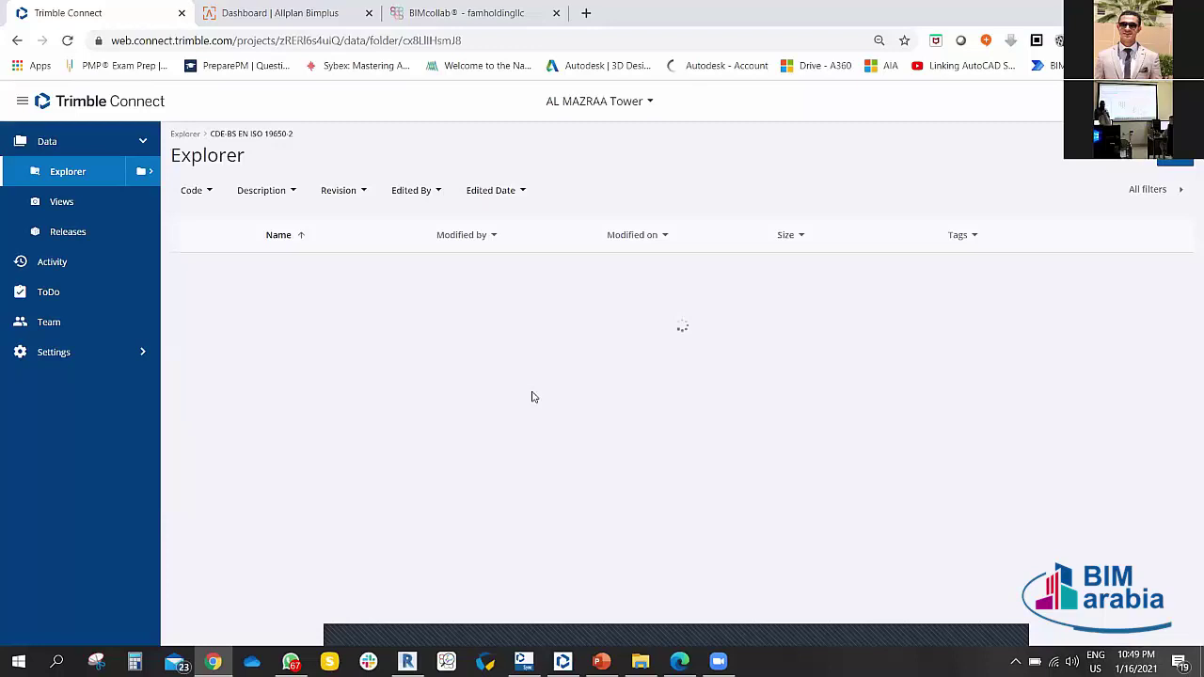
{"action": "left_click", "coordinate": [297, 394]}
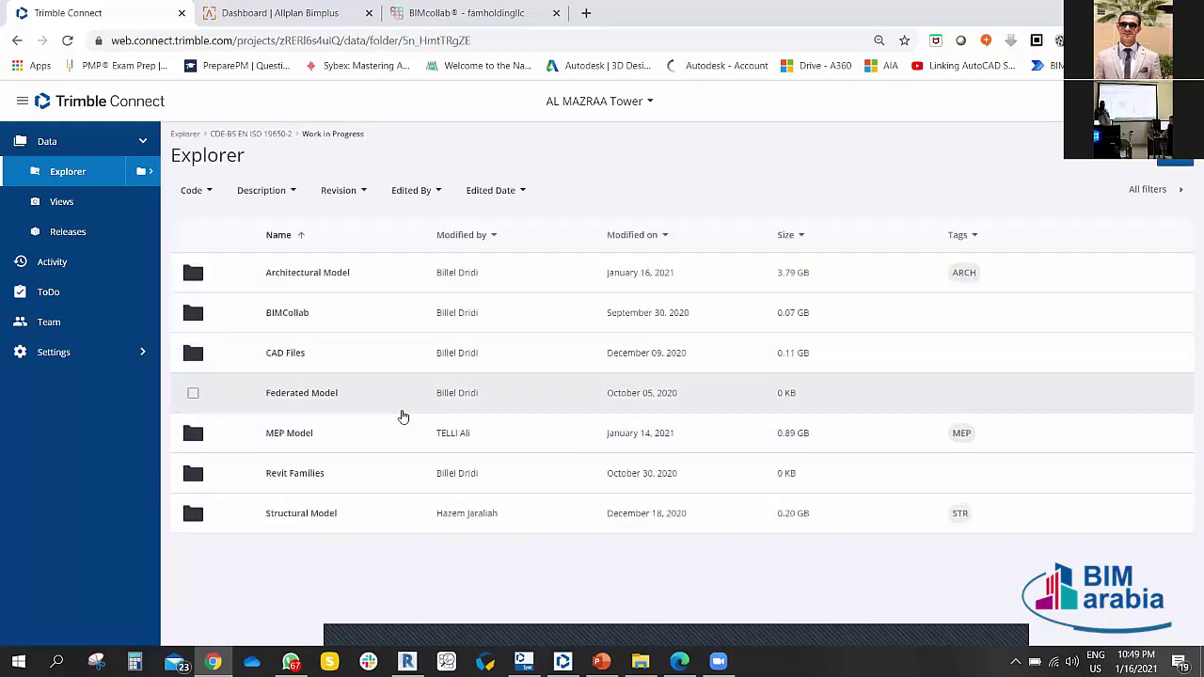
{"action": "left_click", "coordinate": [290, 515]}
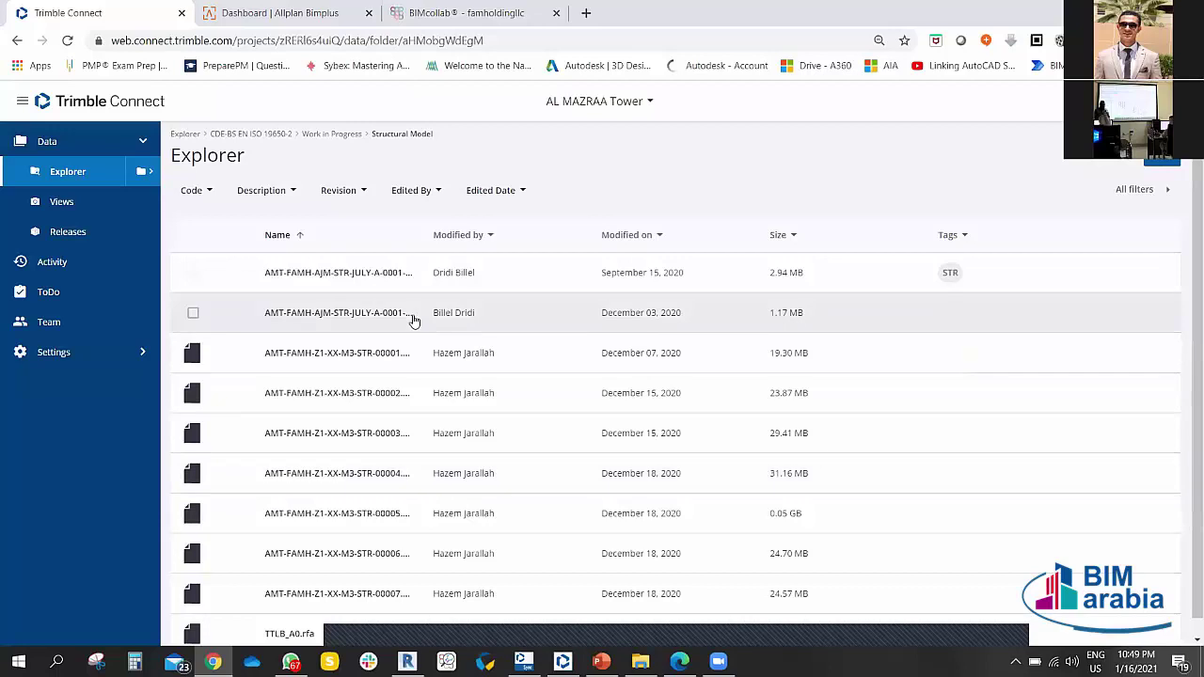
{"action": "scroll", "coordinate": [410, 324], "scroll_direction": "down", "scroll_amount": 1}
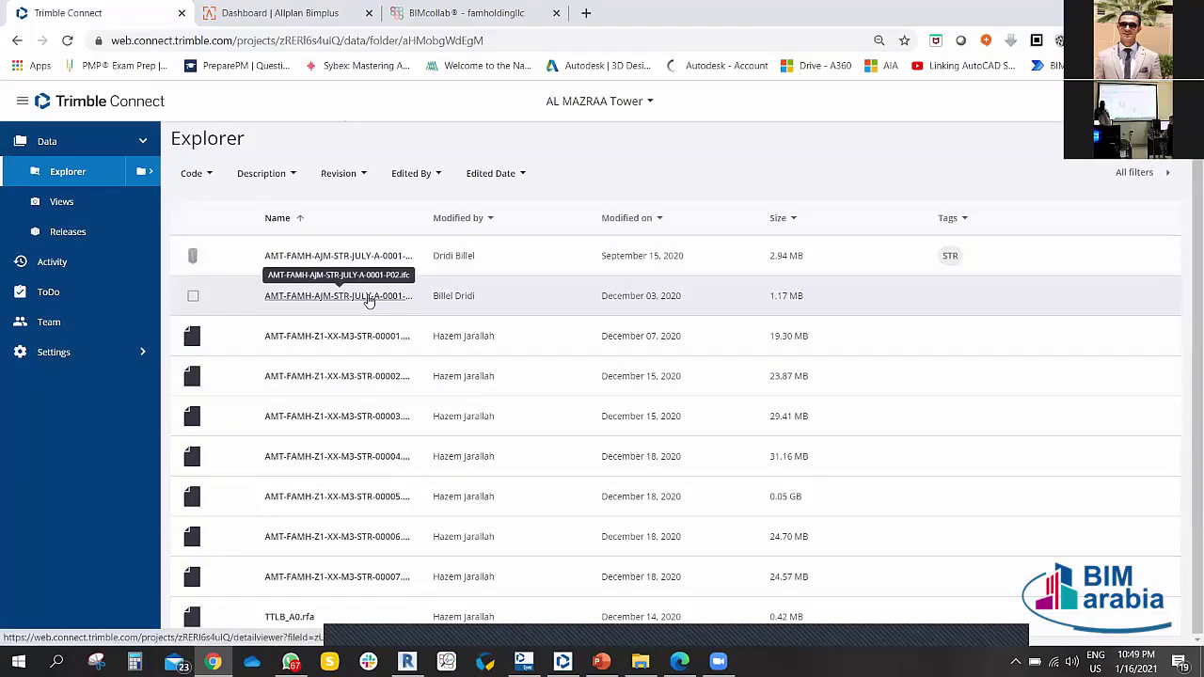
{"action": "left_click", "coordinate": [196, 258]}
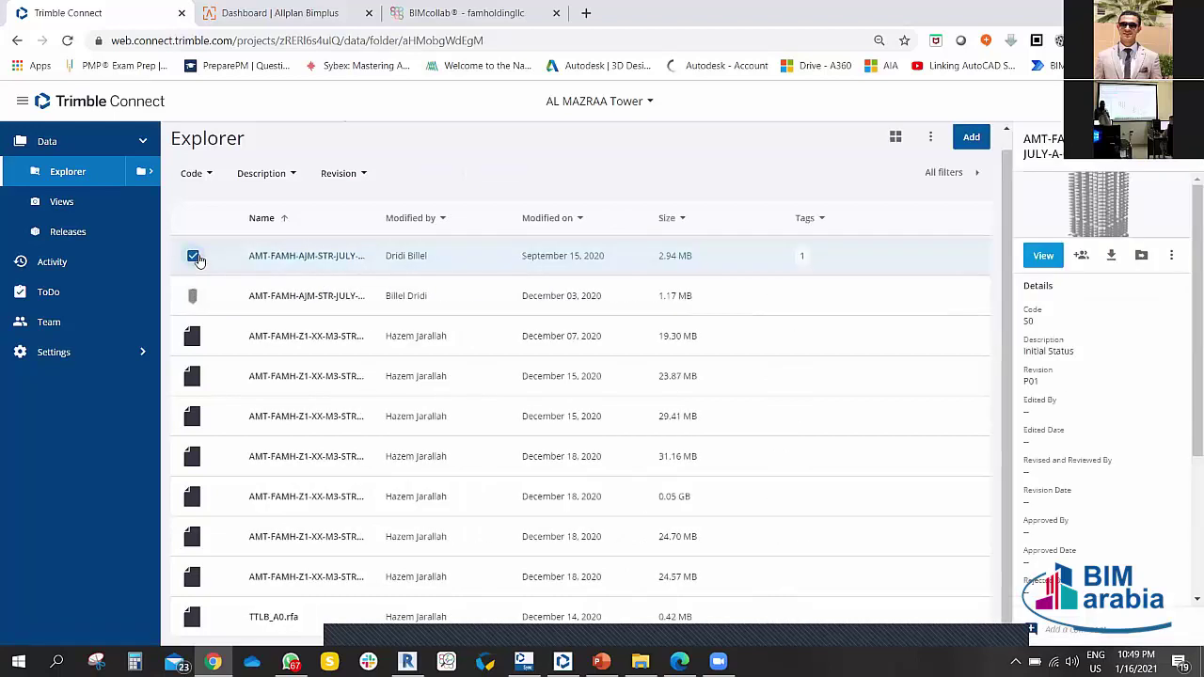
{"action": "left_click", "coordinate": [1040, 256]}
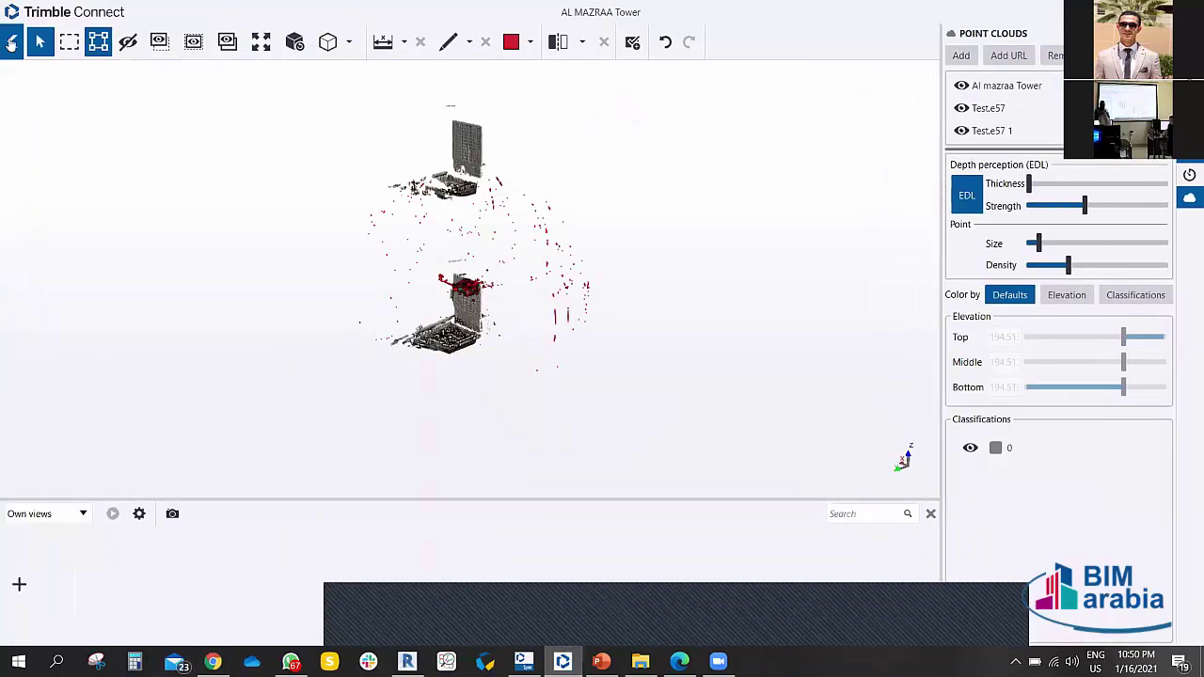
Close the web 3D view and switch back to the desktop Trimble Connect app.
{"action": "left_click", "coordinate": [11, 44]}
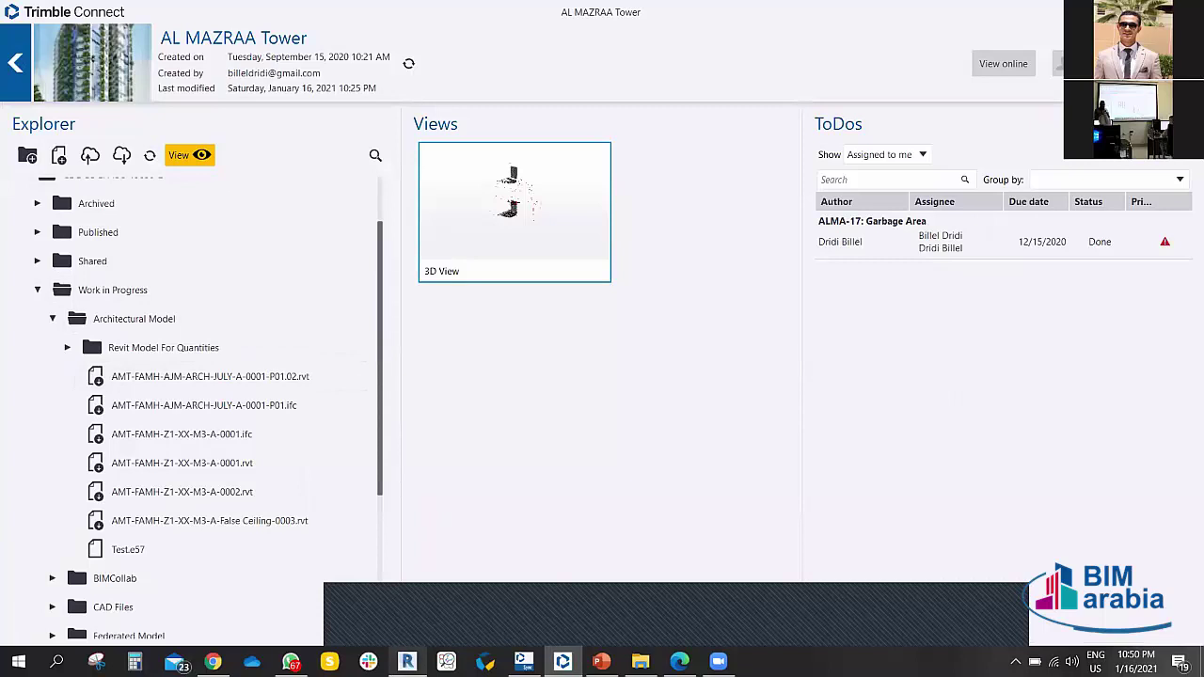
{"action": "left_click", "coordinate": [442, 271]}
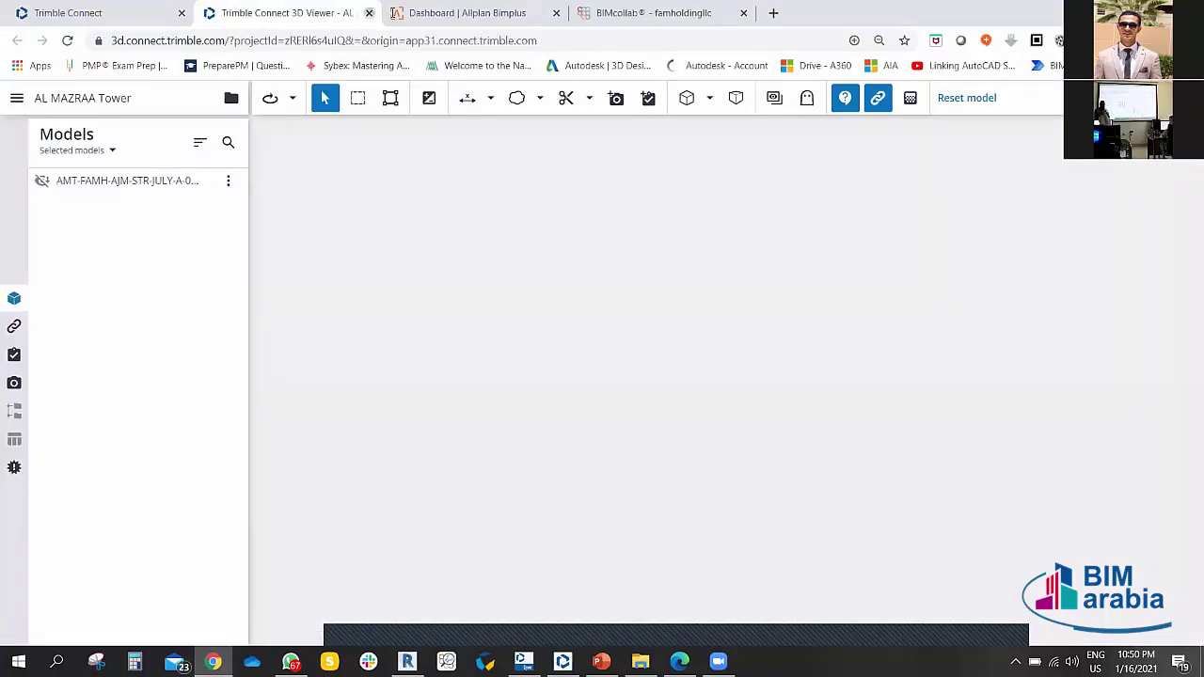
{"action": "key", "text": "ctrl+shift+Tab"}
{"action": "key", "text": "alt+Tab"}
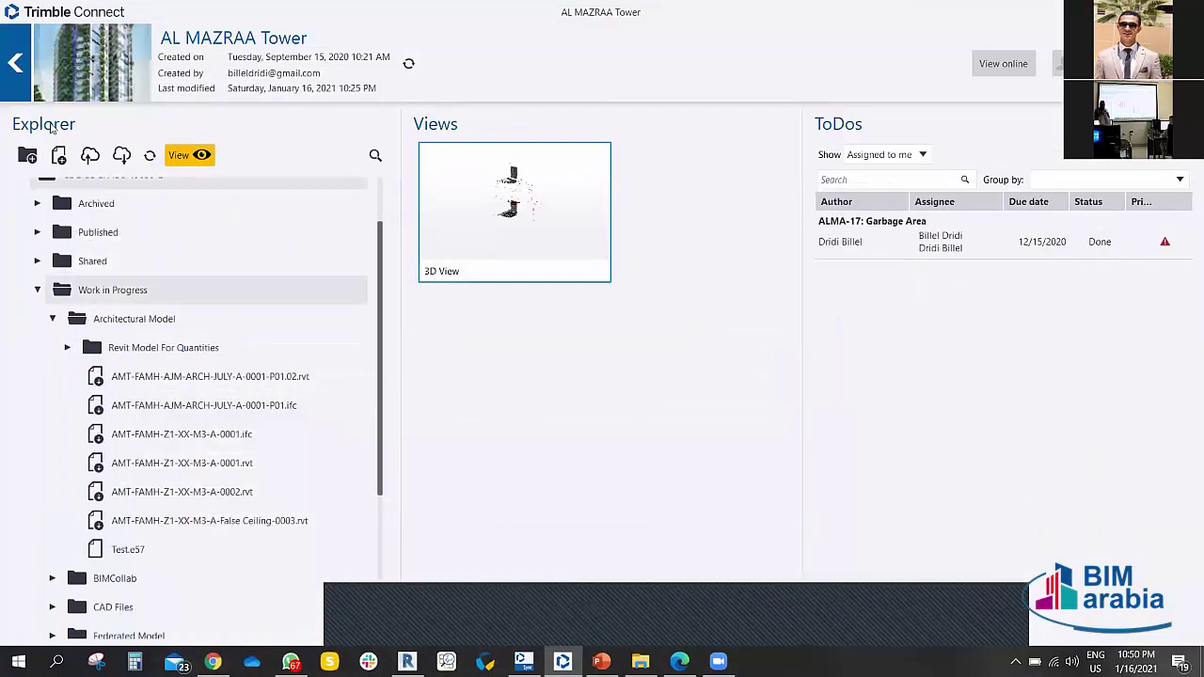
Expand the Structural Model folder and open P02.ifc in the 3D viewer.
{"action": "left_click", "coordinate": [67, 348]}
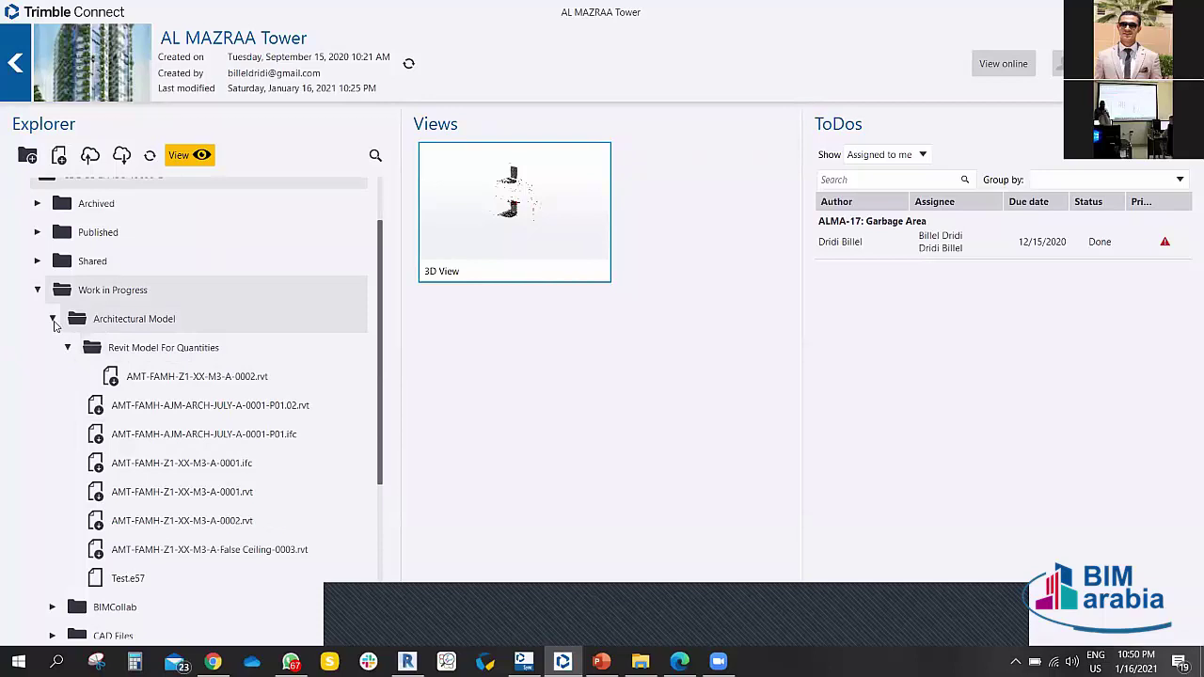
{"action": "left_click", "coordinate": [54, 320]}
{"action": "left_click", "coordinate": [54, 492]}
{"action": "scroll", "coordinate": [141, 458], "scroll_direction": "down", "scroll_amount": 1}
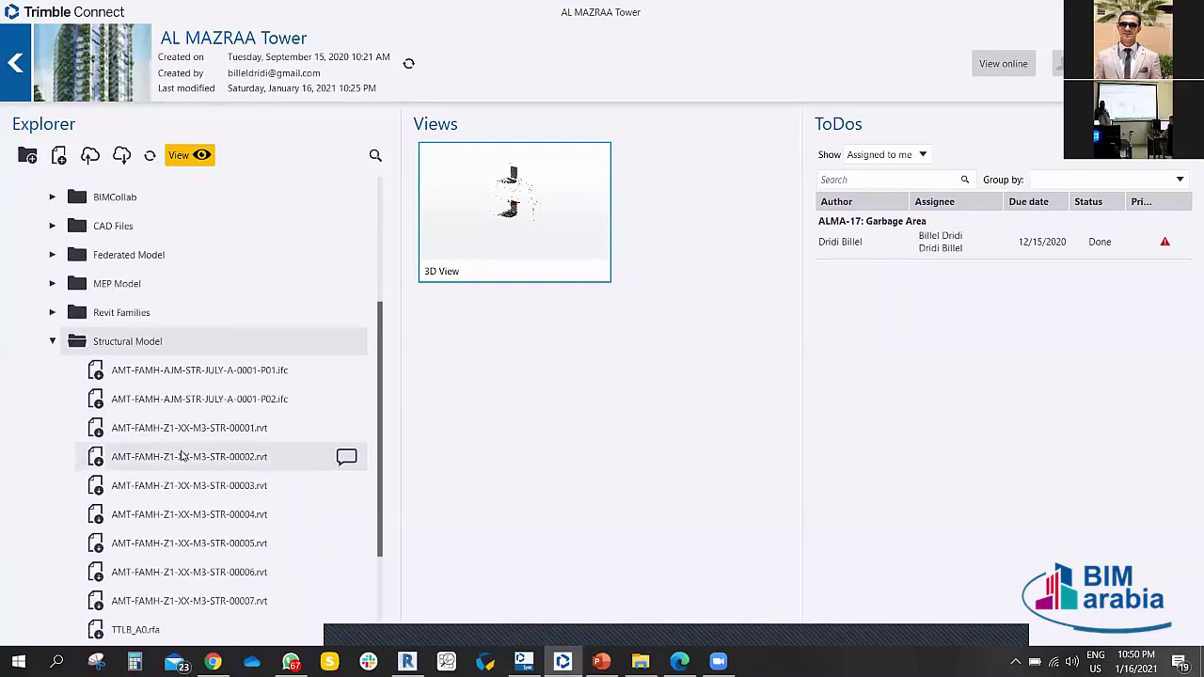
{"action": "left_click", "coordinate": [97, 401]}
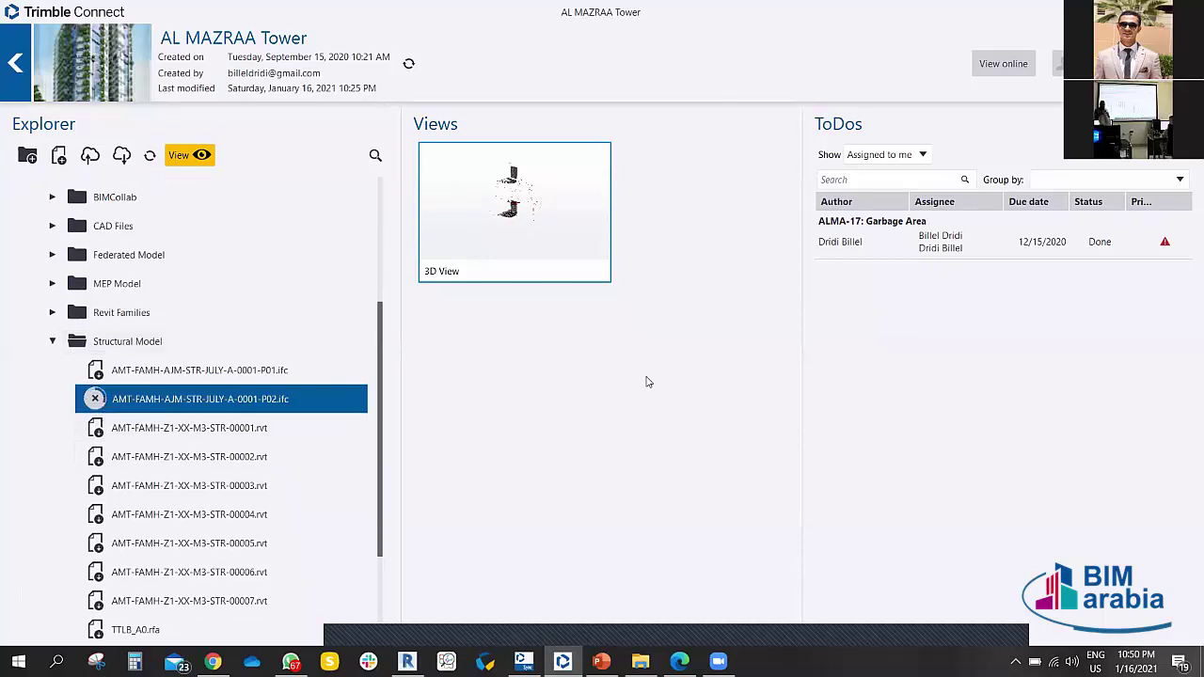
{"action": "double_click", "coordinate": [192, 399]}
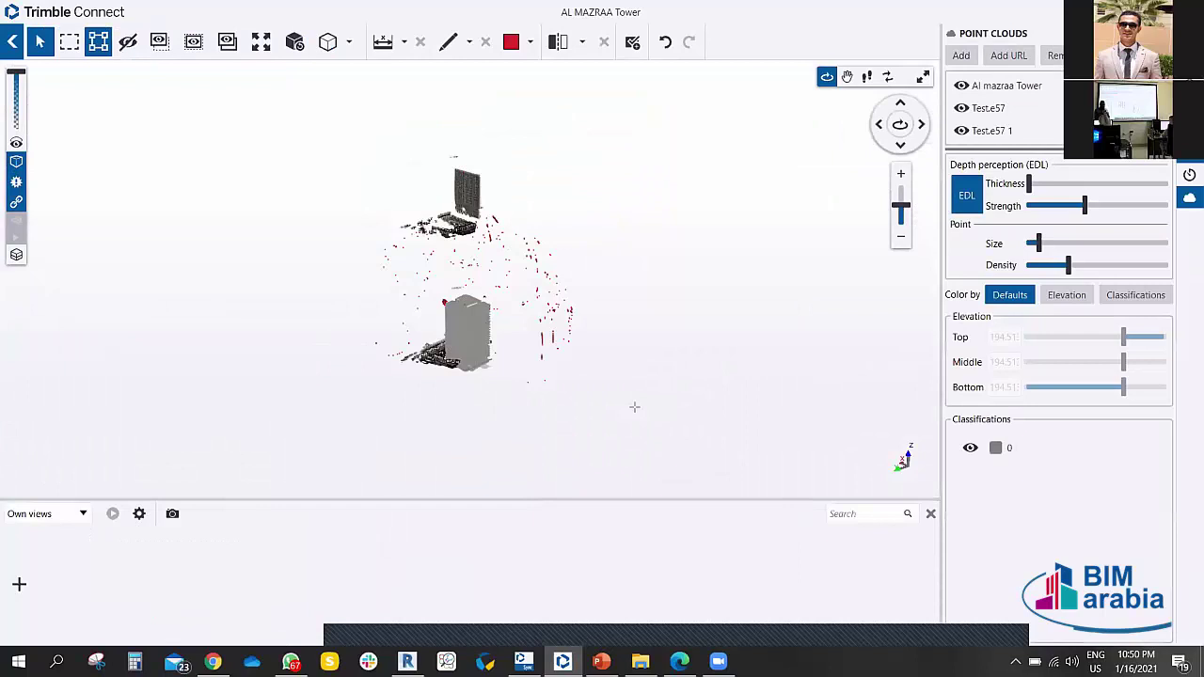
Hide the Test.e57, Test.e57 1 and Al mazraa Tower point clouds, then orbit the tower.
{"action": "left_click", "coordinate": [962, 108]}
{"action": "left_click", "coordinate": [961, 130]}
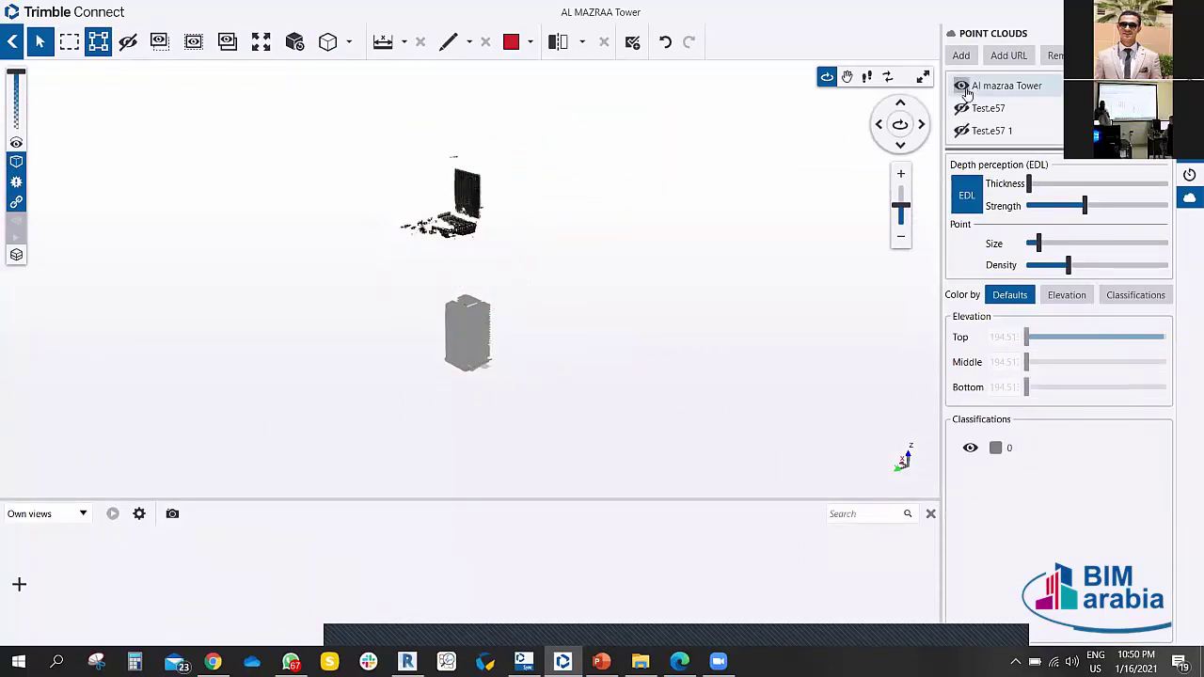
{"action": "left_click", "coordinate": [961, 86]}
{"action": "scroll", "coordinate": [489, 358], "scroll_direction": "up", "scroll_amount": 5}
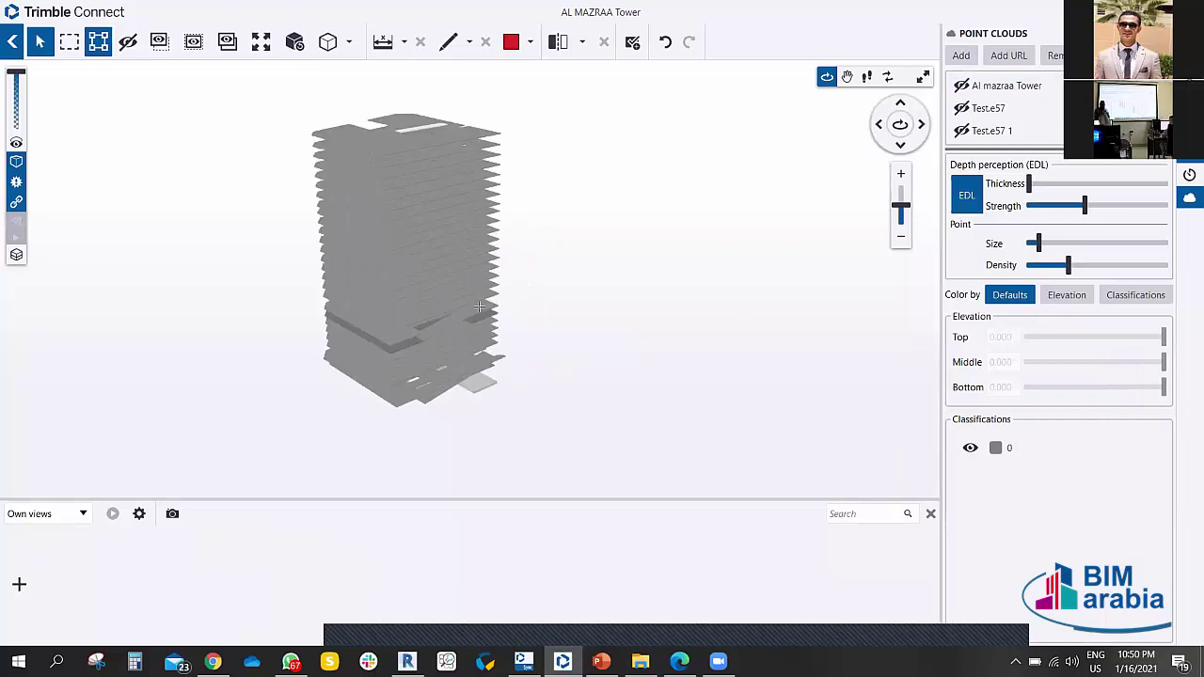
{"action": "mouse_move", "coordinate": [604, 318]}
{"action": "left_mouse_down"}
{"action": "mouse_move", "coordinate": [636, 323]}
{"action": "mouse_move", "coordinate": [567, 301]}
{"action": "mouse_move", "coordinate": [822, 330]}
{"action": "left_mouse_up"}
{"action": "scroll", "coordinate": [884, 336], "scroll_direction": "up", "scroll_amount": 2}
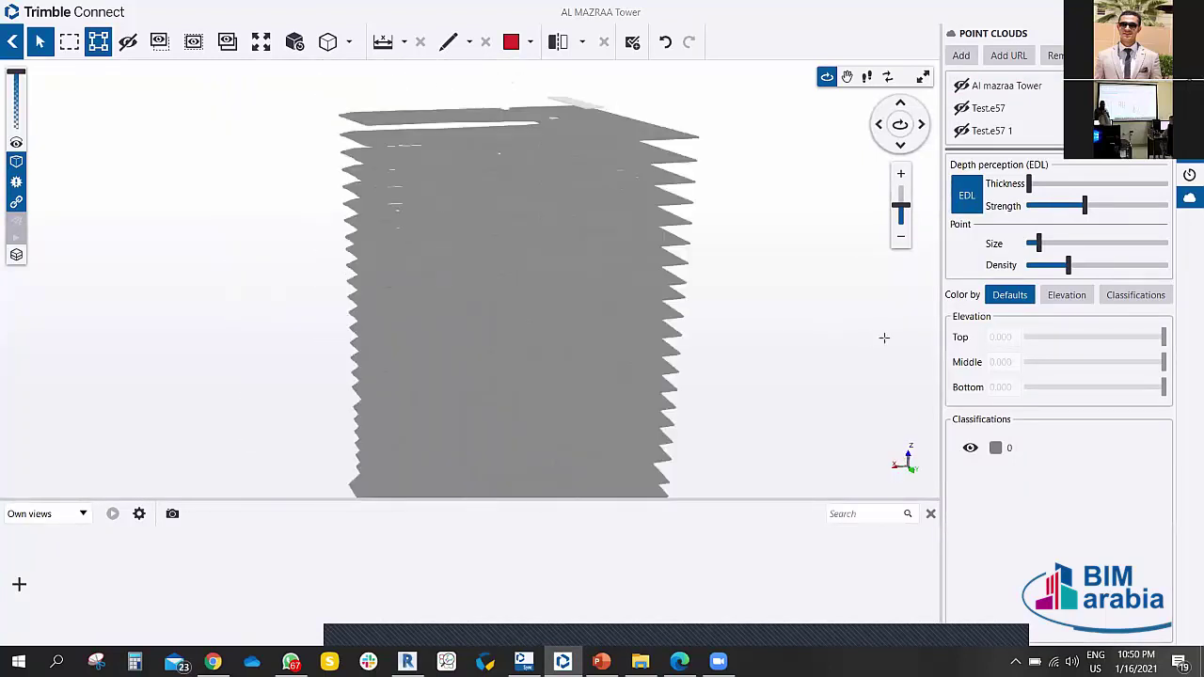
{"action": "scroll", "coordinate": [633, 243], "scroll_direction": "up", "scroll_amount": 2}
{"action": "scroll", "coordinate": [634, 243], "scroll_direction": "down", "scroll_amount": 2}
{"action": "left_click_drag", "start_coordinate": [634, 243], "coordinate": [725, 234]}
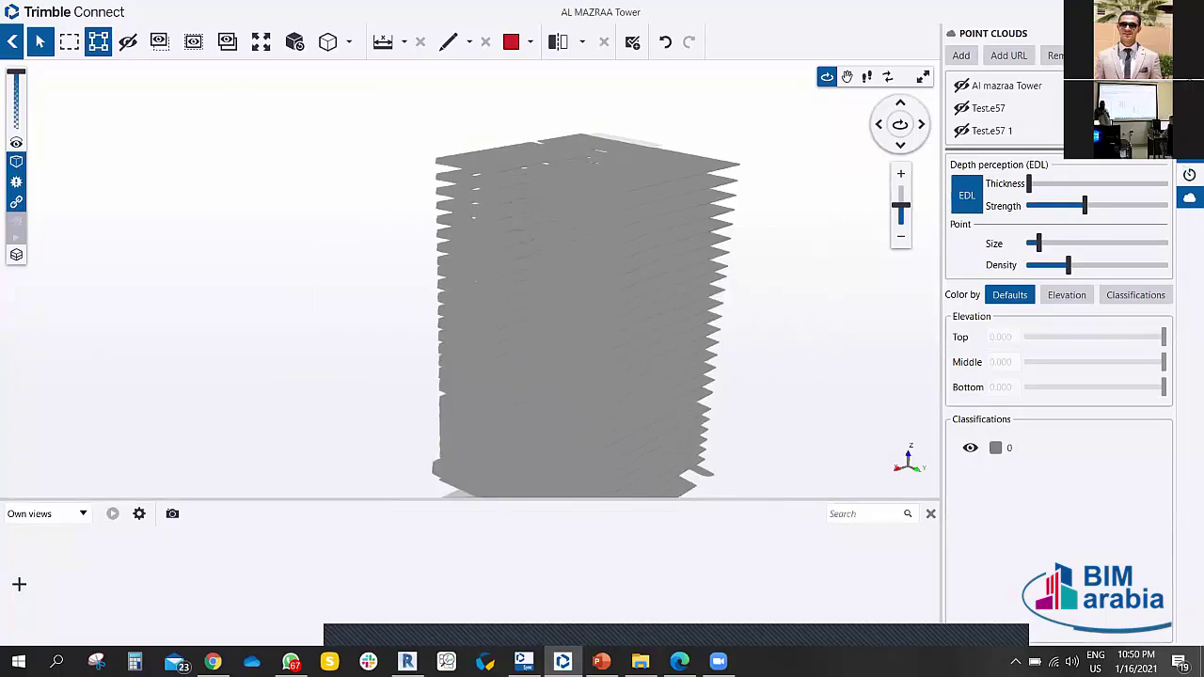
Show the loaded models tree and orbit to a frontal elevation.
{"action": "left_click", "coordinate": [1189, 57]}
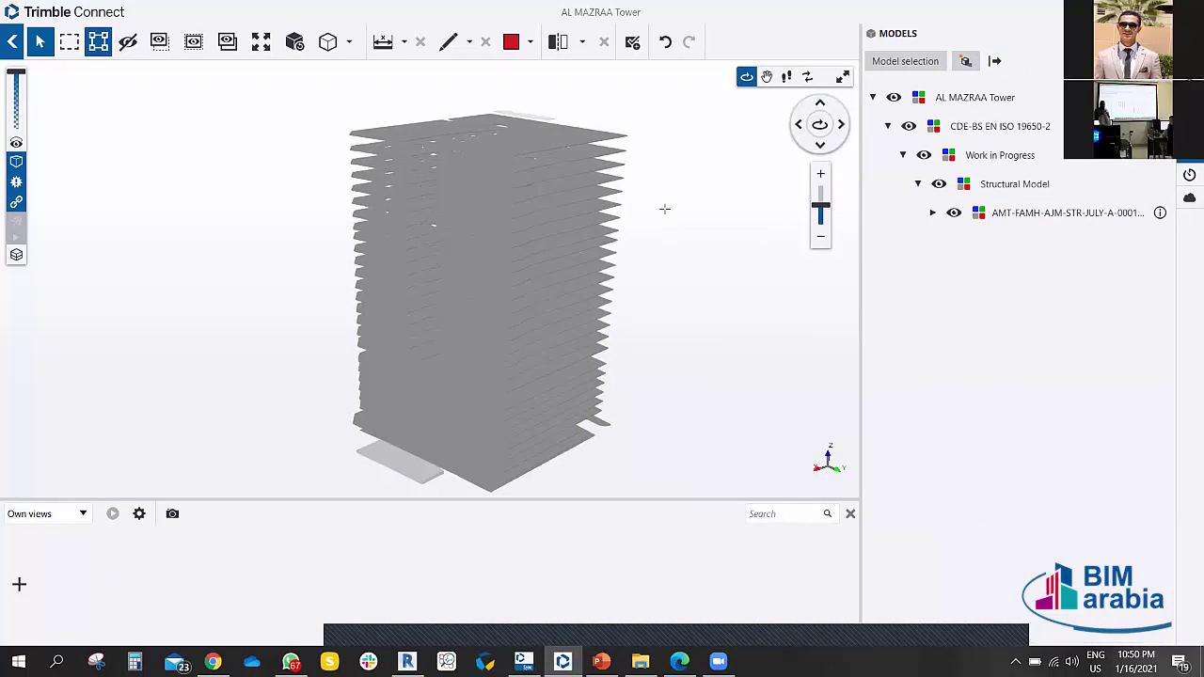
{"action": "mouse_move", "coordinate": [636, 240]}
{"action": "left_mouse_down"}
{"action": "mouse_move", "coordinate": [586, 282]}
{"action": "mouse_move", "coordinate": [626, 314]}
{"action": "mouse_move", "coordinate": [656, 280]}
{"action": "mouse_move", "coordinate": [612, 311]}
{"action": "mouse_move", "coordinate": [122, 118]}
{"action": "left_mouse_up"}
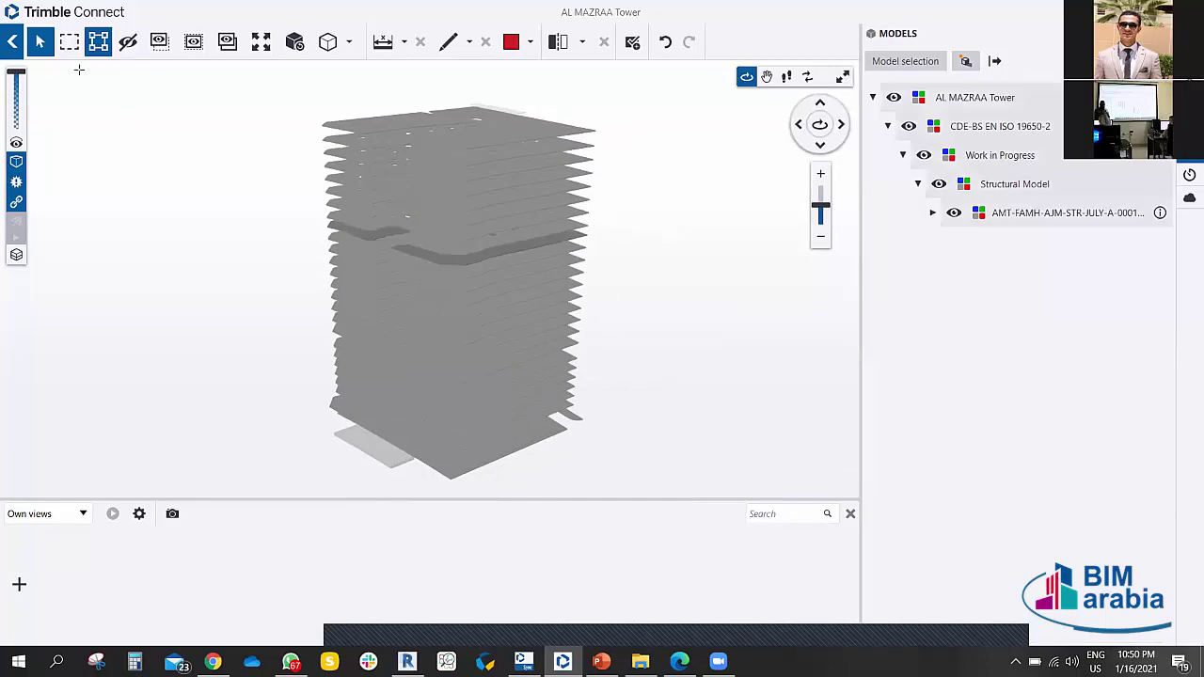
{"action": "left_click", "coordinate": [12, 44]}
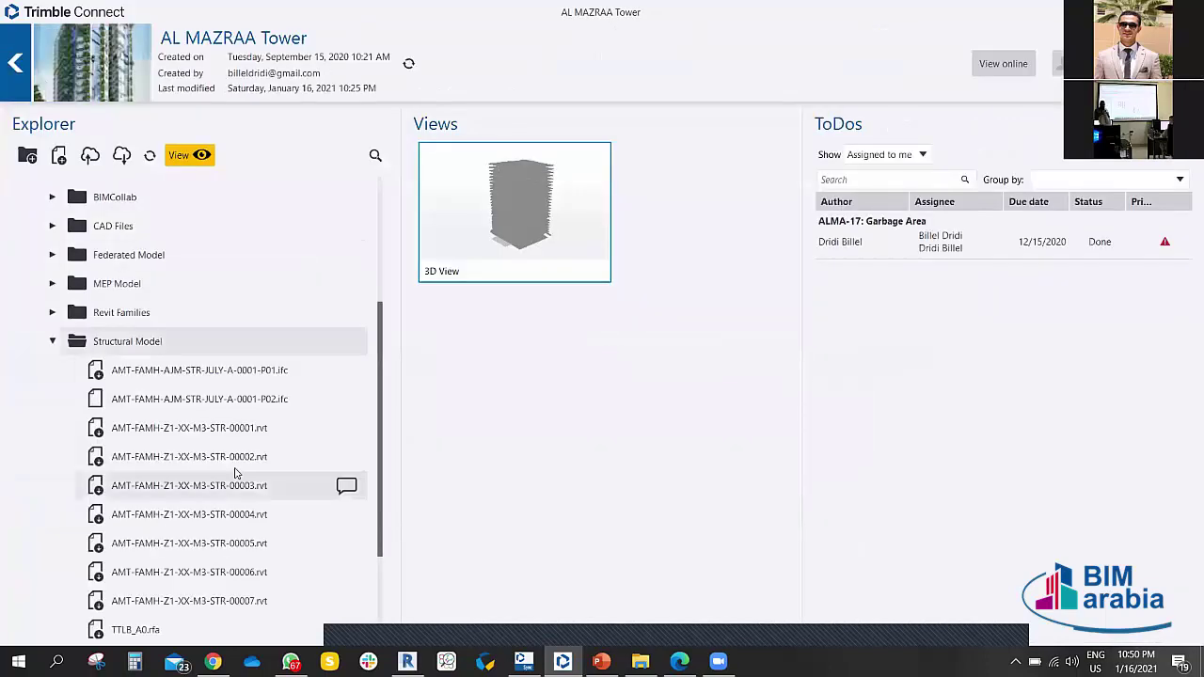
{"action": "left_click", "coordinate": [96, 370]}
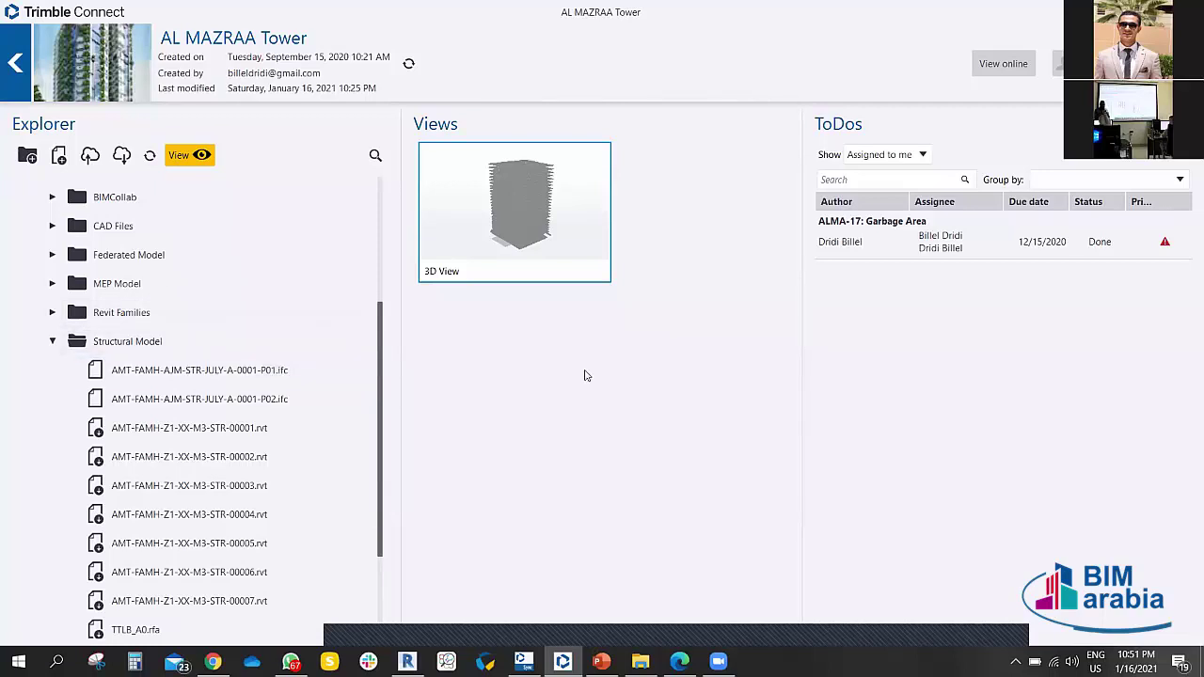
{"action": "double_click", "coordinate": [259, 374]}
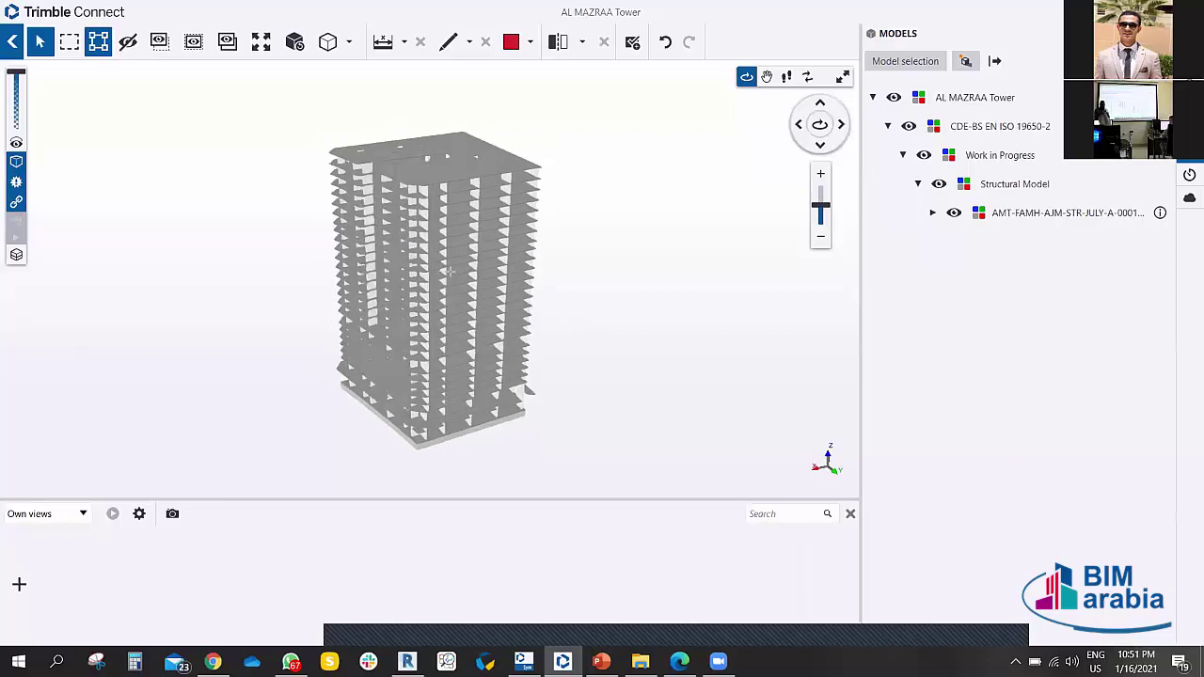
{"action": "left_click_drag", "start_coordinate": [455, 275], "coordinate": [526, 268]}
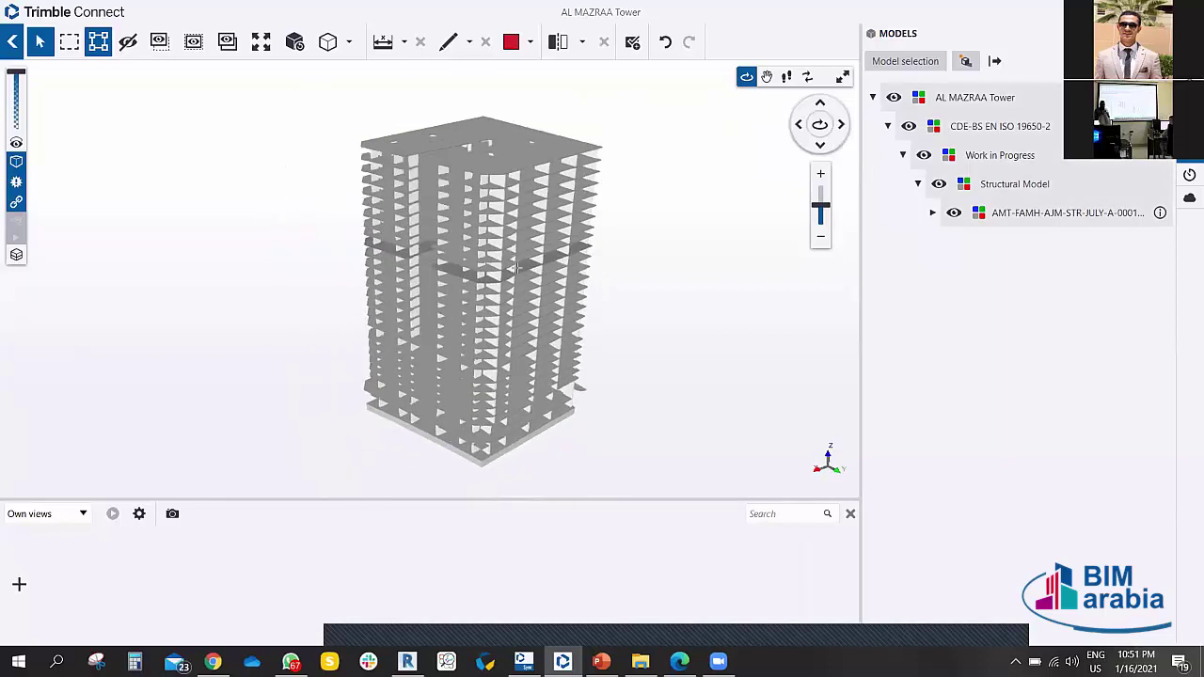
{"action": "scroll", "coordinate": [534, 260], "scroll_direction": "up", "scroll_amount": 2}
{"action": "scroll", "coordinate": [534, 259], "scroll_direction": "down", "scroll_amount": 1}
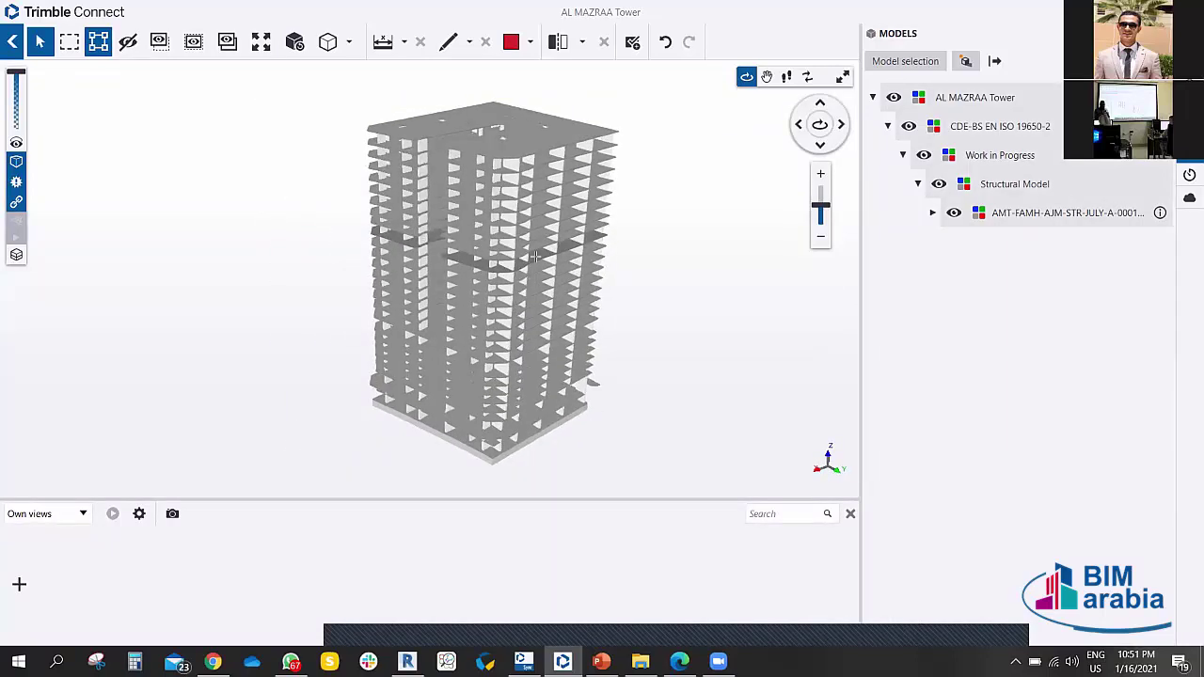
{"action": "left_click_drag", "start_coordinate": [532, 255], "coordinate": [531, 282]}
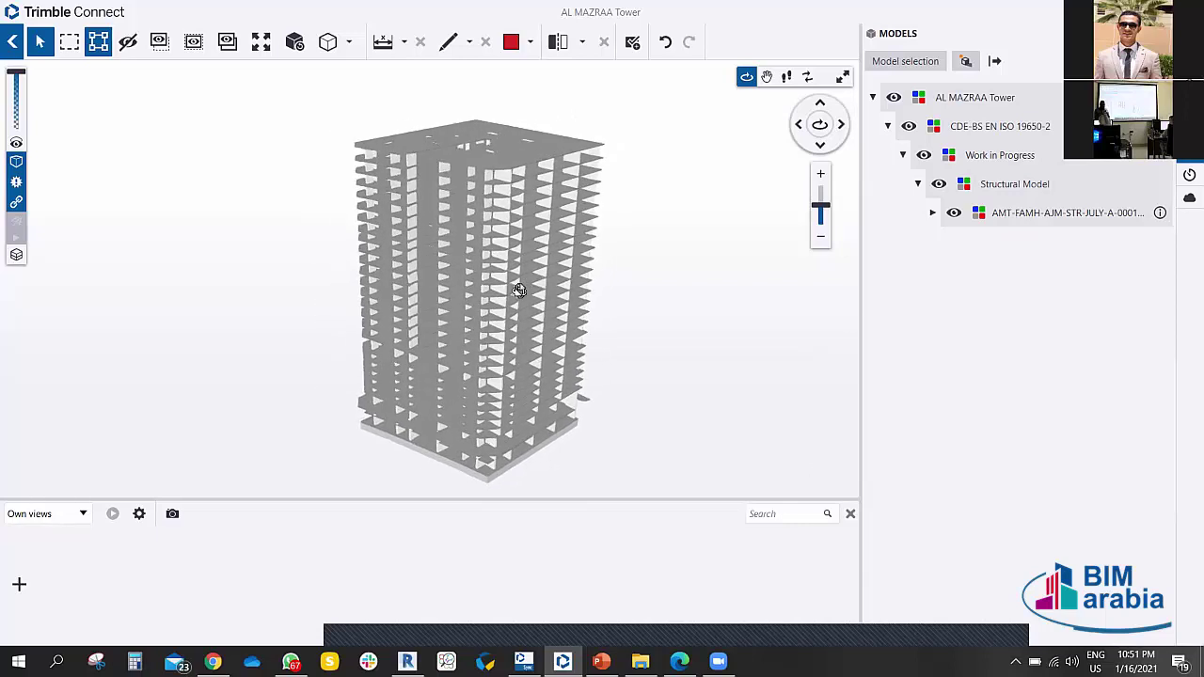
{"action": "mouse_move", "coordinate": [519, 277]}
{"action": "left_mouse_down"}
{"action": "mouse_move", "coordinate": [530, 276]}
{"action": "mouse_move", "coordinate": [512, 272]}
{"action": "left_mouse_up"}
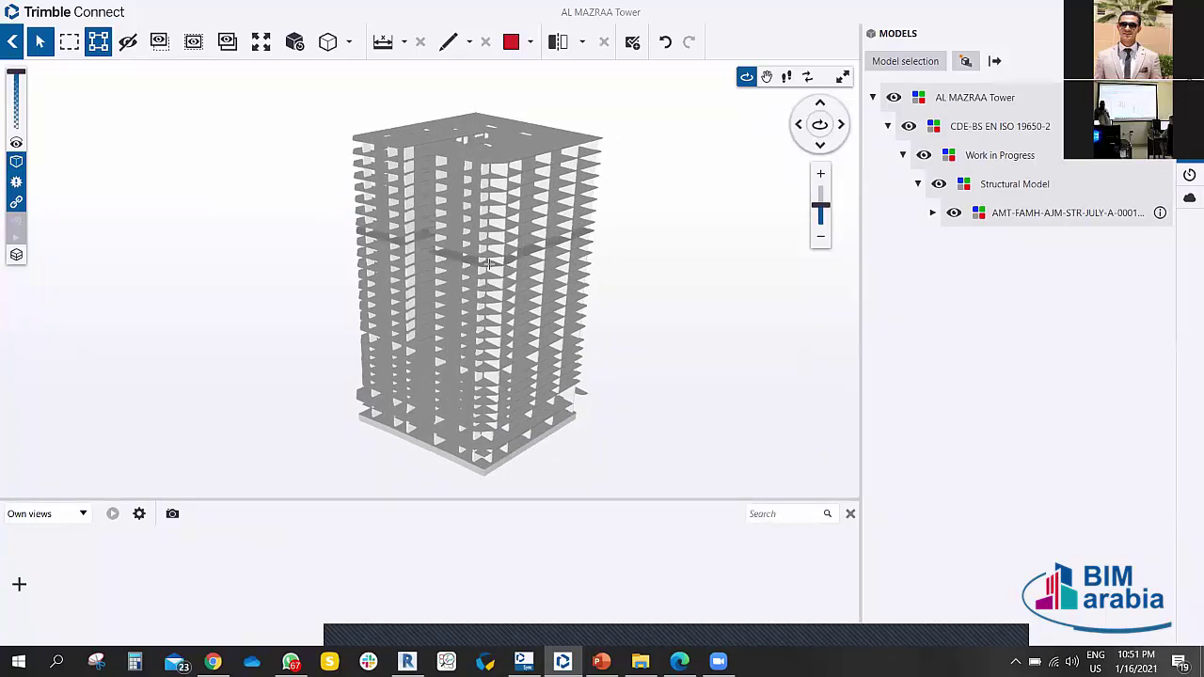
{"action": "mouse_move", "coordinate": [489, 265]}
{"action": "left_mouse_down"}
{"action": "mouse_move", "coordinate": [476, 271]}
{"action": "mouse_move", "coordinate": [494, 252]}
{"action": "left_mouse_up"}
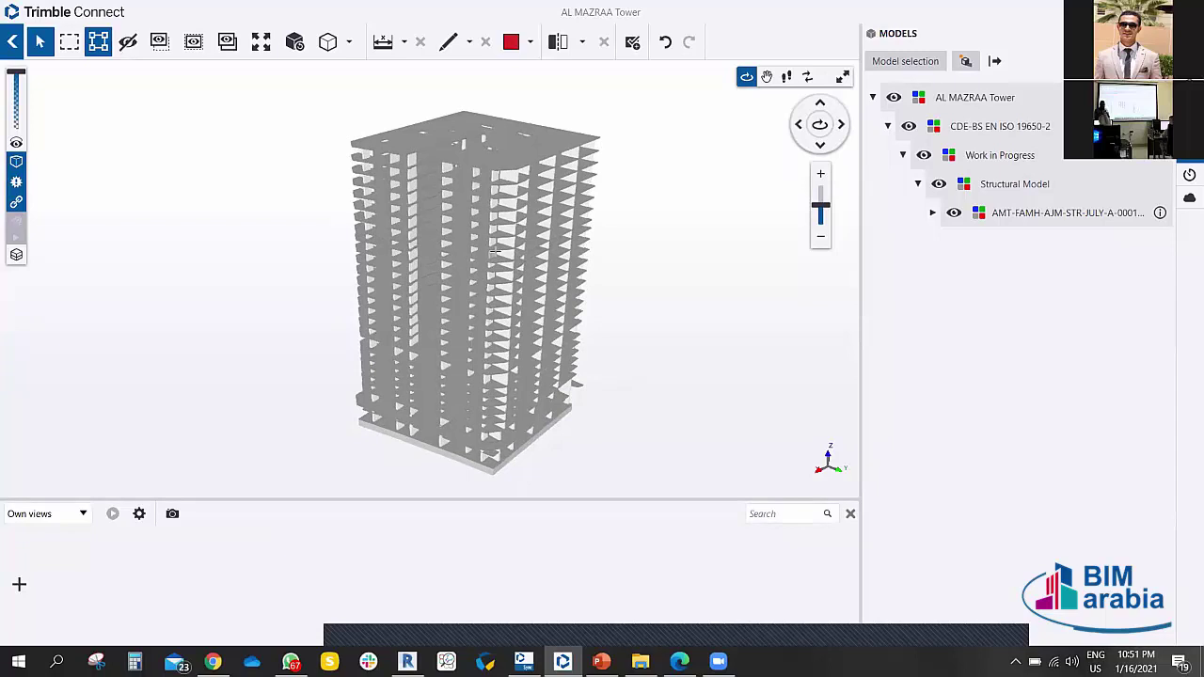
Place a section plane on the tower's top and drag it down to the basement slab.
{"action": "left_click", "coordinate": [558, 41]}
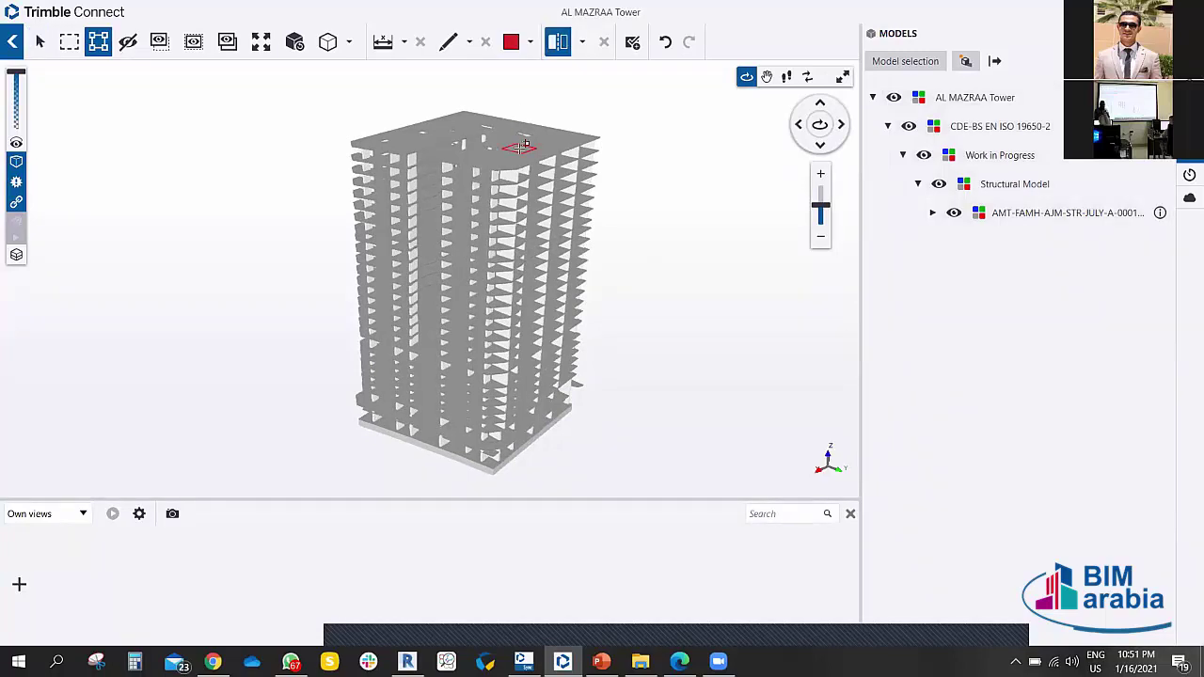
{"action": "left_click", "coordinate": [520, 148]}
{"action": "left_click_drag", "start_coordinate": [520, 151], "coordinate": [513, 418]}
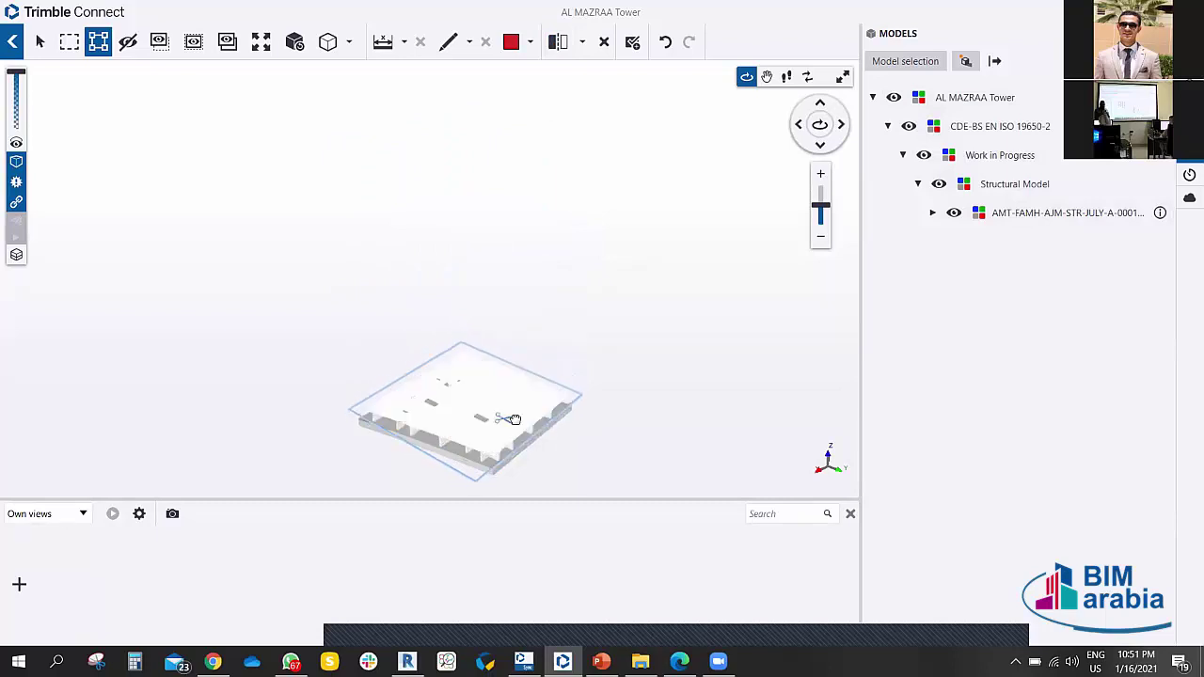
Orbit and zoom around the clipped basement slab, nudging the cut height to show taller walls.
{"action": "scroll", "coordinate": [516, 423], "scroll_direction": "up", "scroll_amount": 3}
{"action": "scroll", "coordinate": [499, 433], "scroll_direction": "up", "scroll_amount": 3}
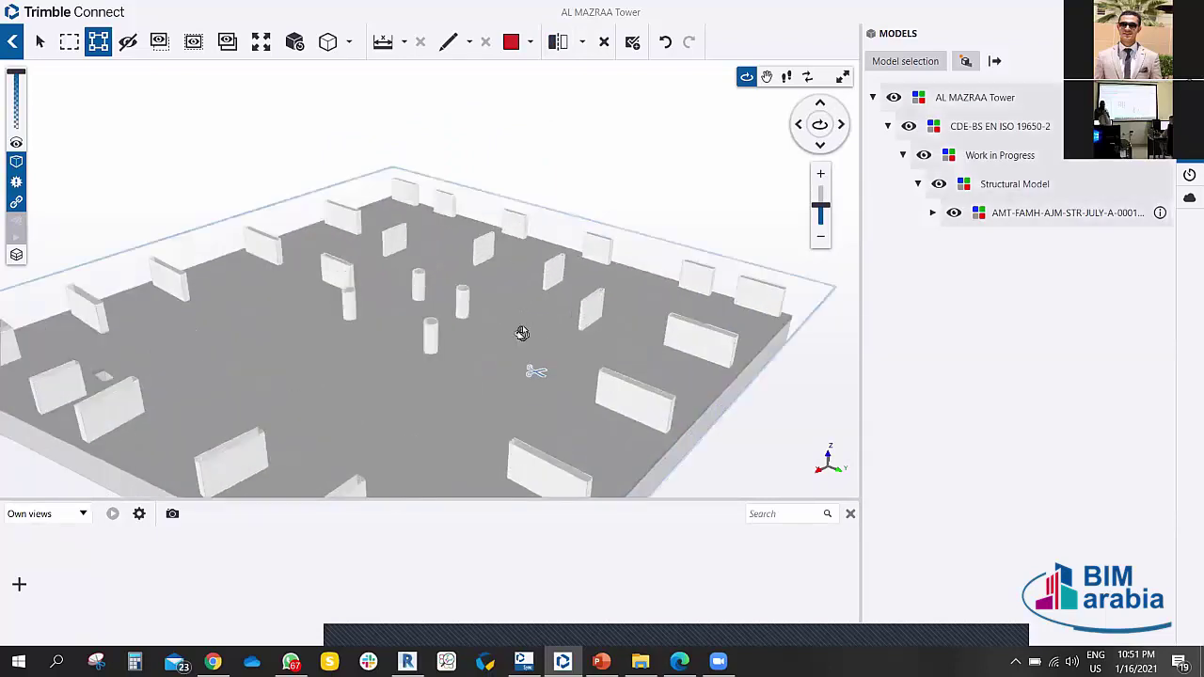
{"action": "left_click_drag", "start_coordinate": [522, 333], "coordinate": [532, 257]}
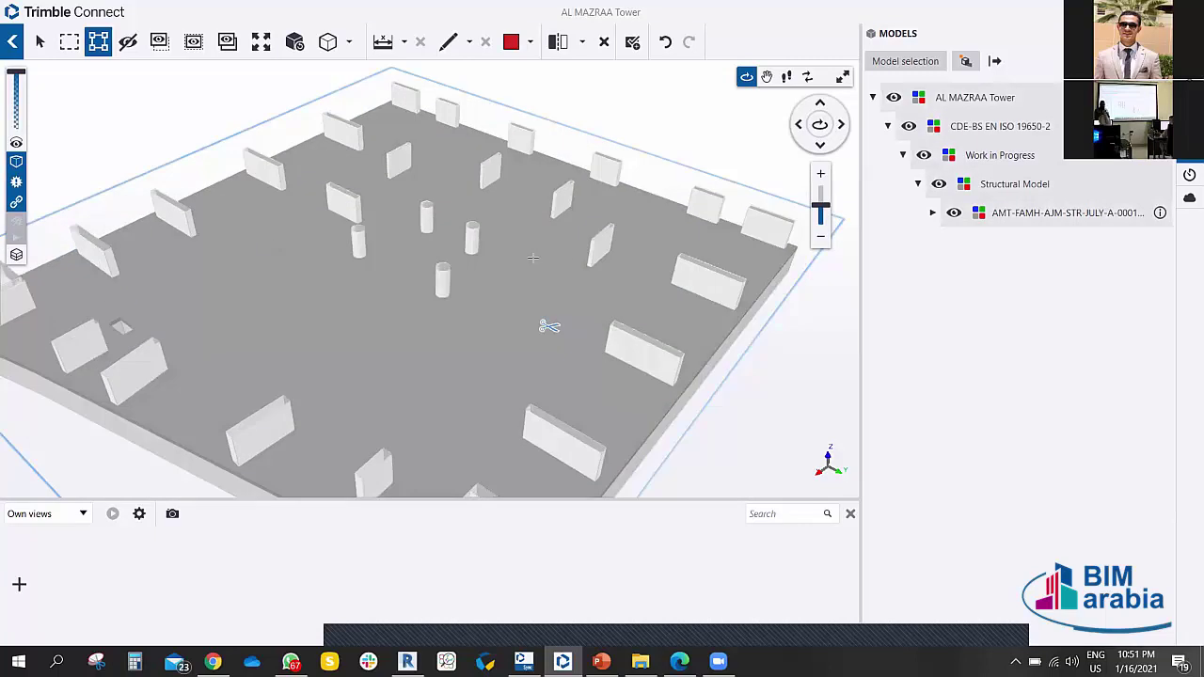
{"action": "scroll", "coordinate": [532, 268], "scroll_direction": "down", "scroll_amount": 5}
{"action": "scroll", "coordinate": [534, 282], "scroll_direction": "up", "scroll_amount": 2}
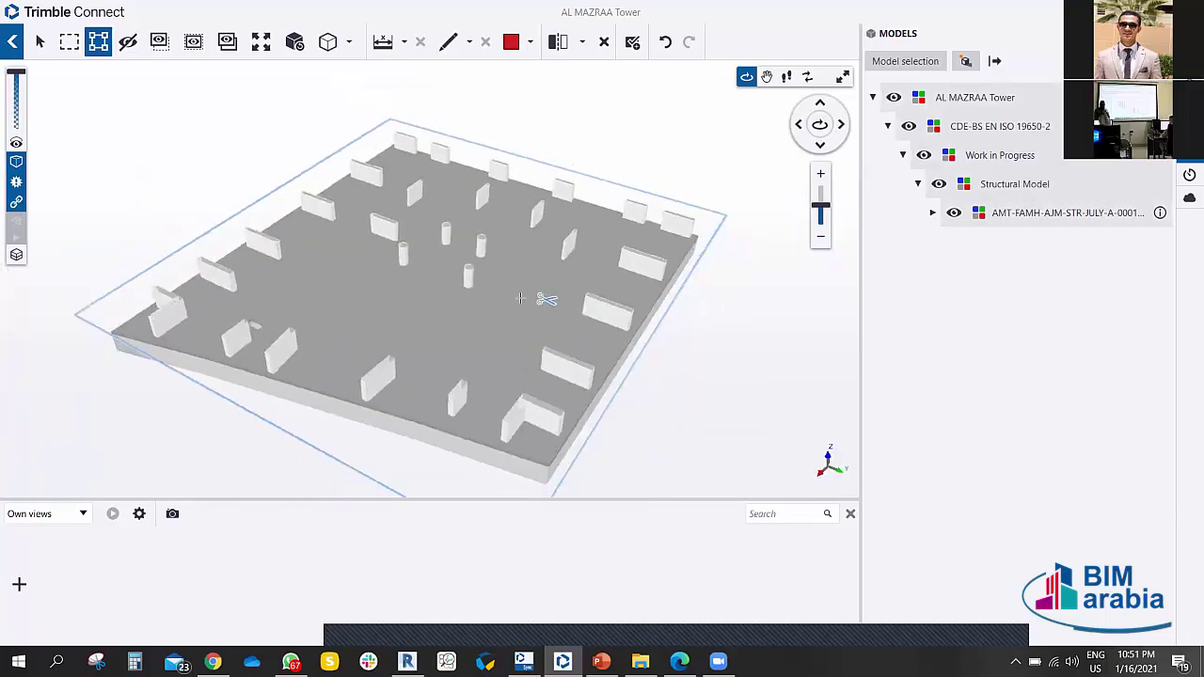
{"action": "scroll", "coordinate": [537, 287], "scroll_direction": "up", "scroll_amount": 1}
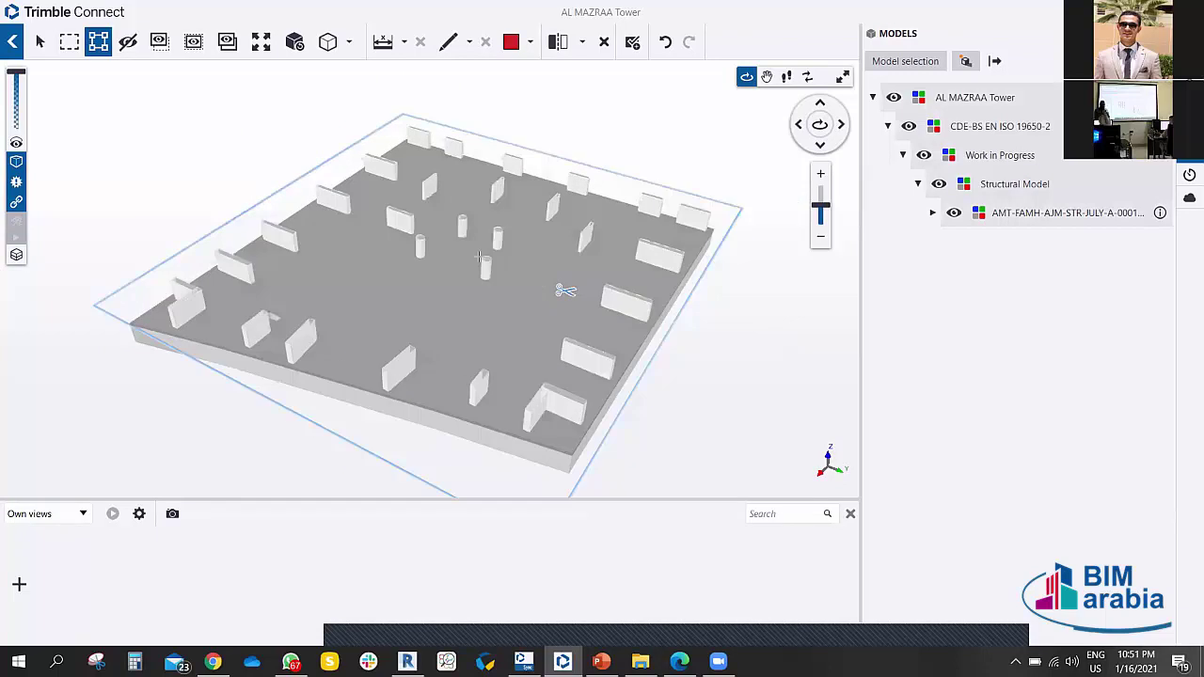
{"action": "mouse_move", "coordinate": [479, 256]}
{"action": "left_mouse_down"}
{"action": "mouse_move", "coordinate": [532, 280]}
{"action": "mouse_move", "coordinate": [384, 285]}
{"action": "mouse_move", "coordinate": [451, 279]}
{"action": "mouse_move", "coordinate": [424, 296]}
{"action": "left_mouse_up"}
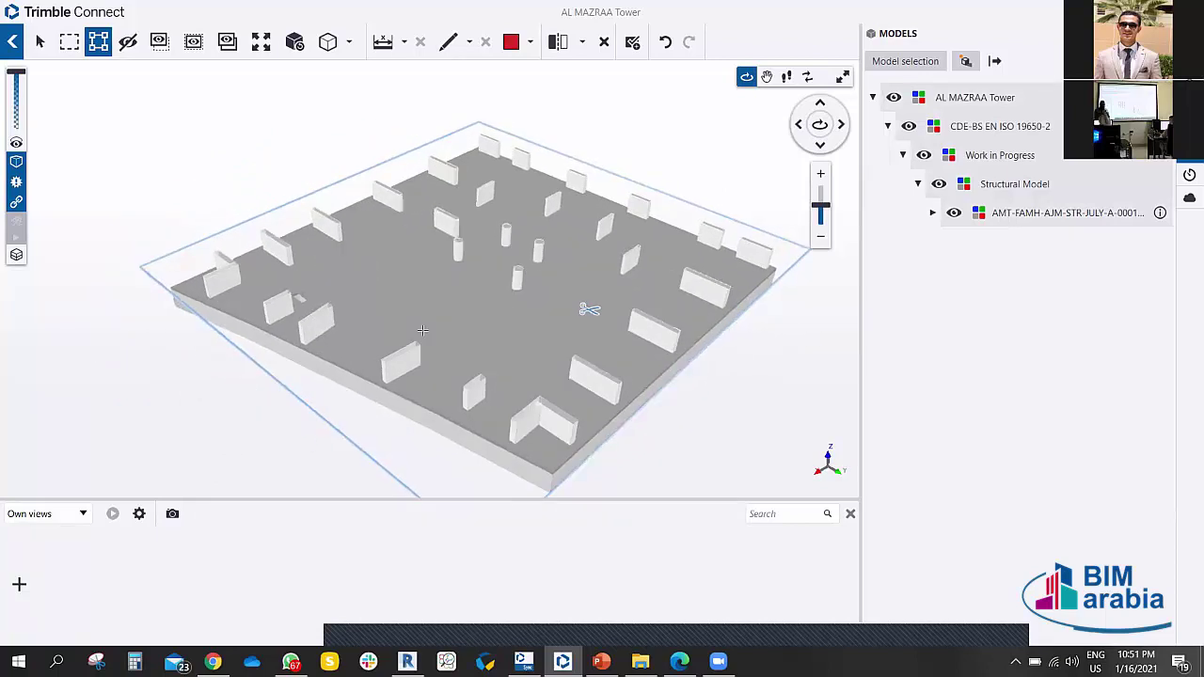
{"action": "mouse_move", "coordinate": [589, 309]}
{"action": "left_mouse_down"}
{"action": "mouse_move", "coordinate": [578, 291]}
{"action": "mouse_move", "coordinate": [555, 301]}
{"action": "mouse_move", "coordinate": [575, 272]}
{"action": "mouse_move", "coordinate": [572, 309]}
{"action": "left_mouse_up"}
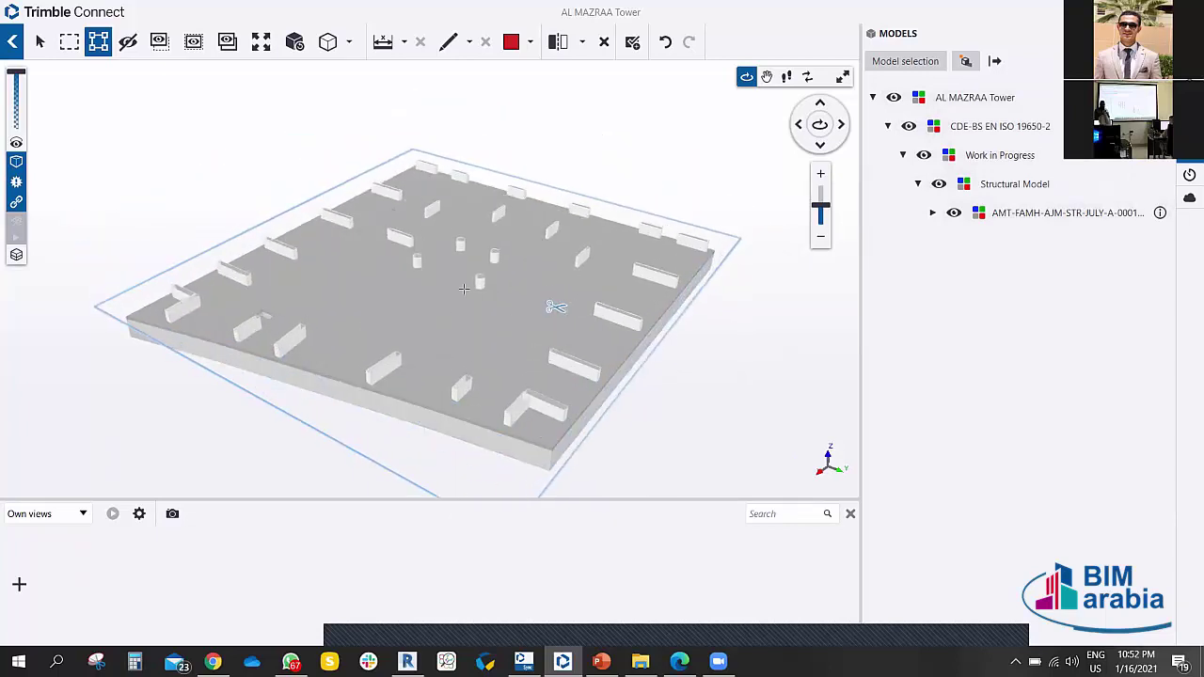
{"action": "scroll", "coordinate": [564, 315], "scroll_direction": "up", "scroll_amount": 2}
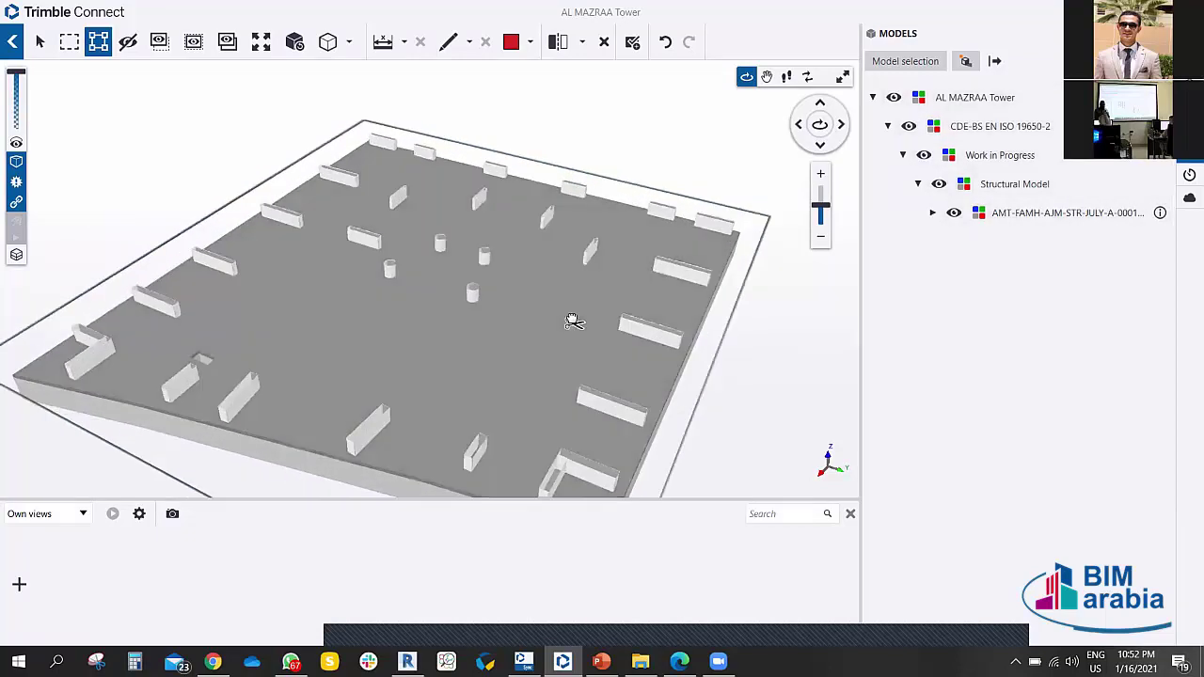
{"action": "left_click_drag", "start_coordinate": [573, 322], "coordinate": [575, 319]}
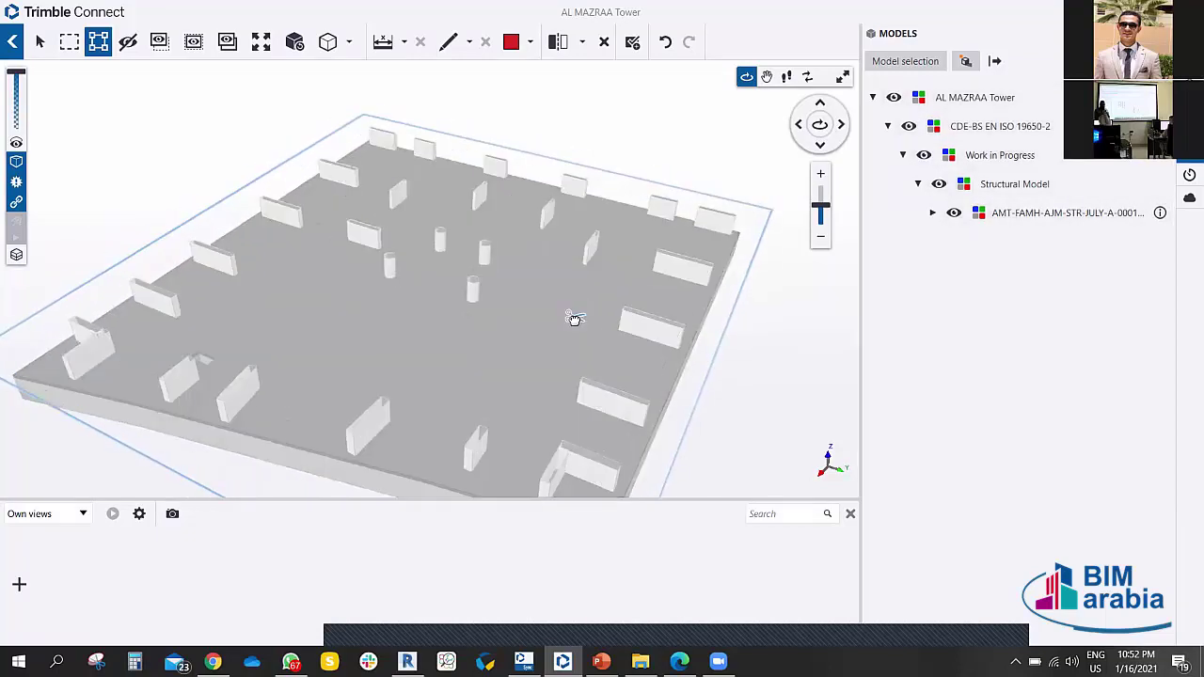
{"action": "scroll", "coordinate": [575, 319], "scroll_direction": "down", "scroll_amount": 1}
{"action": "scroll", "coordinate": [572, 317], "scroll_direction": "down", "scroll_amount": 1}
{"action": "scroll", "coordinate": [574, 277], "scroll_direction": "down", "scroll_amount": 2}
{"action": "scroll", "coordinate": [570, 255], "scroll_direction": "down", "scroll_amount": 2}
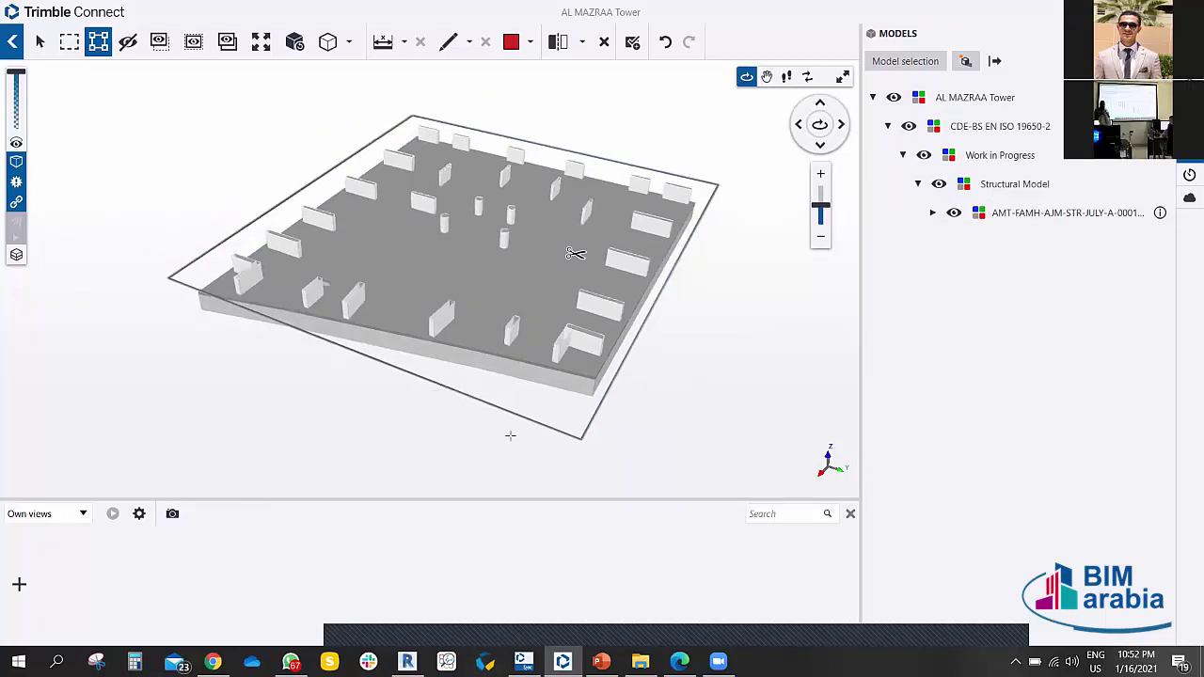
{"action": "mouse_move", "coordinate": [510, 430]}
{"action": "left_mouse_down"}
{"action": "mouse_move", "coordinate": [465, 398]}
{"action": "mouse_move", "coordinate": [458, 408]}
{"action": "left_mouse_up"}
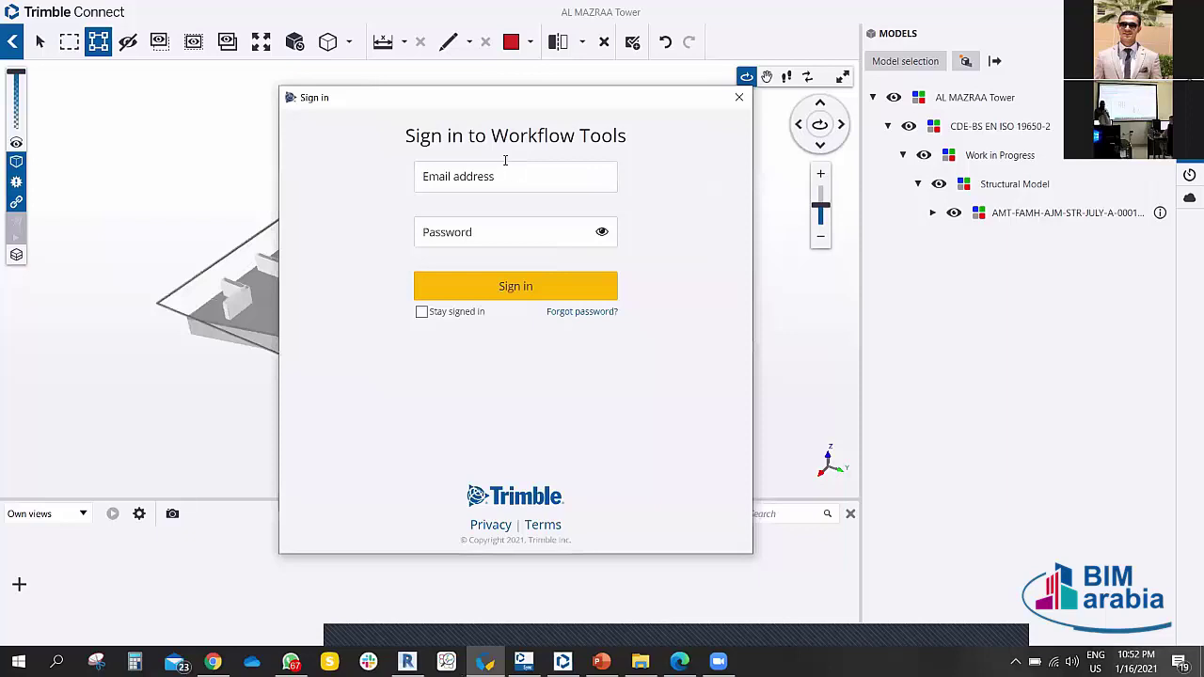
Sign in to Workflow Tools with the account e-mail and password, keeping the session signed in.
{"action": "left_click", "coordinate": [501, 176]}
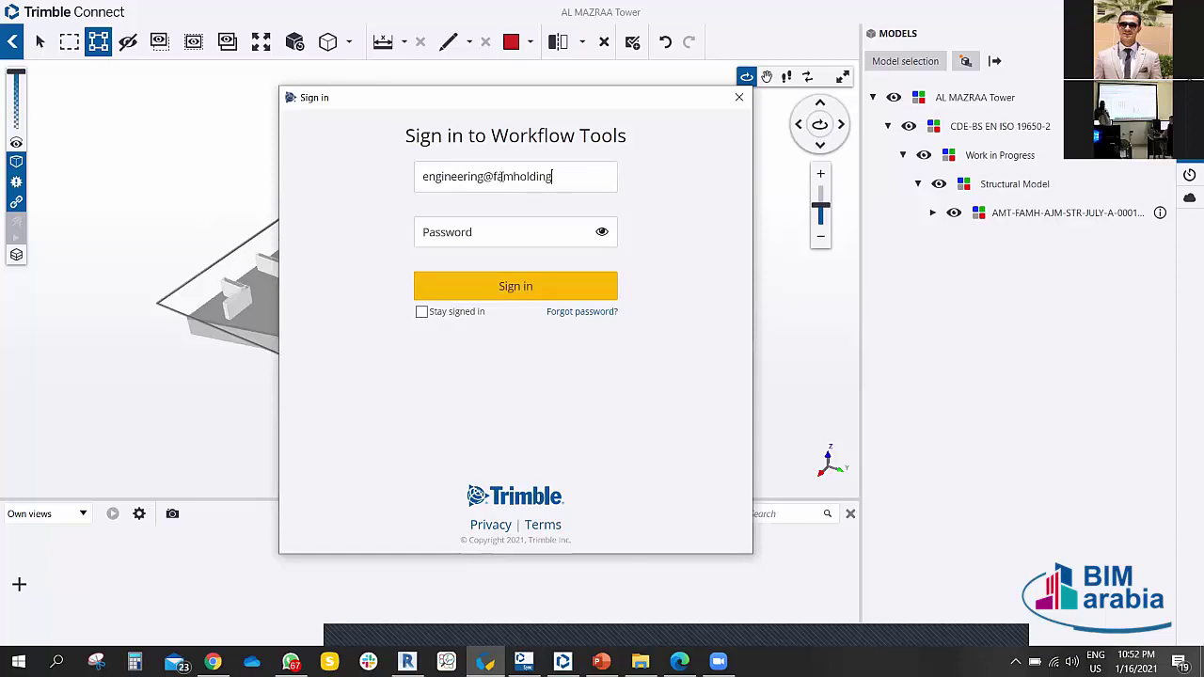
{"action": "left_click", "coordinate": [541, 231]}
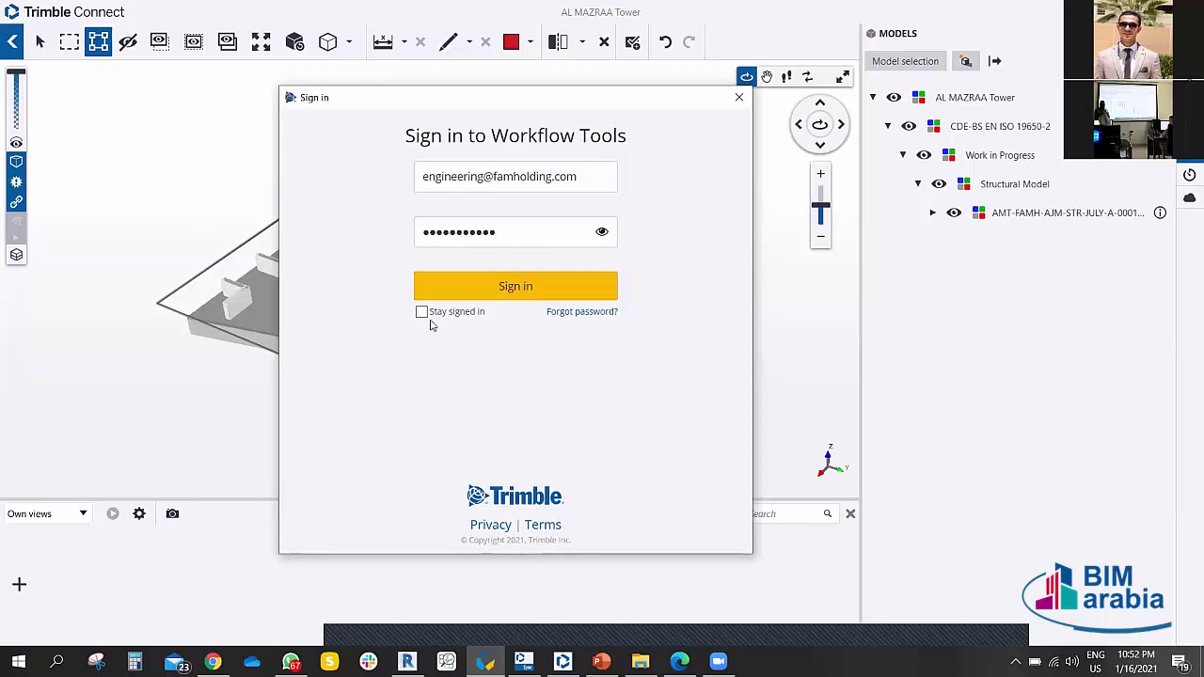
{"action": "left_click", "coordinate": [422, 311]}
{"action": "left_click", "coordinate": [495, 292]}
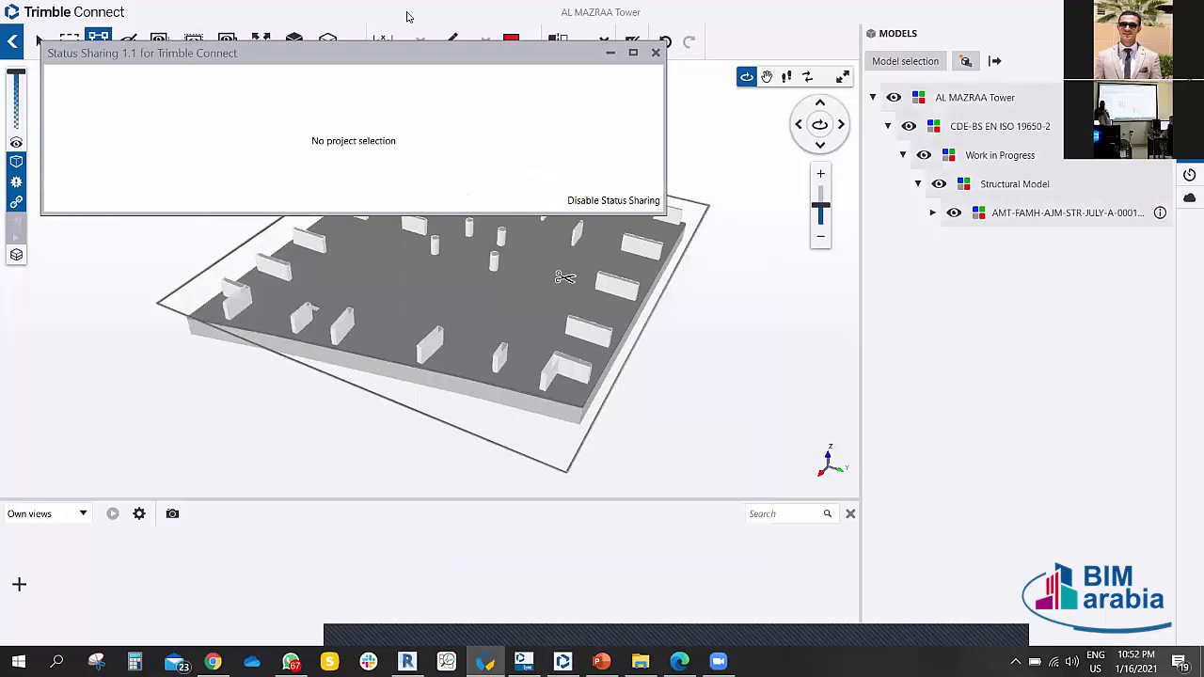
{"action": "mouse_move", "coordinate": [393, 58]}
{"action": "left_mouse_down"}
{"action": "mouse_move", "coordinate": [455, 266]}
{"action": "mouse_move", "coordinate": [492, 279]}
{"action": "left_mouse_up"}
Delete the existing AL MAZRAA WORK PROGRESS status action from its properties and confirm with Yes.
{"action": "left_click", "coordinate": [314, 361]}
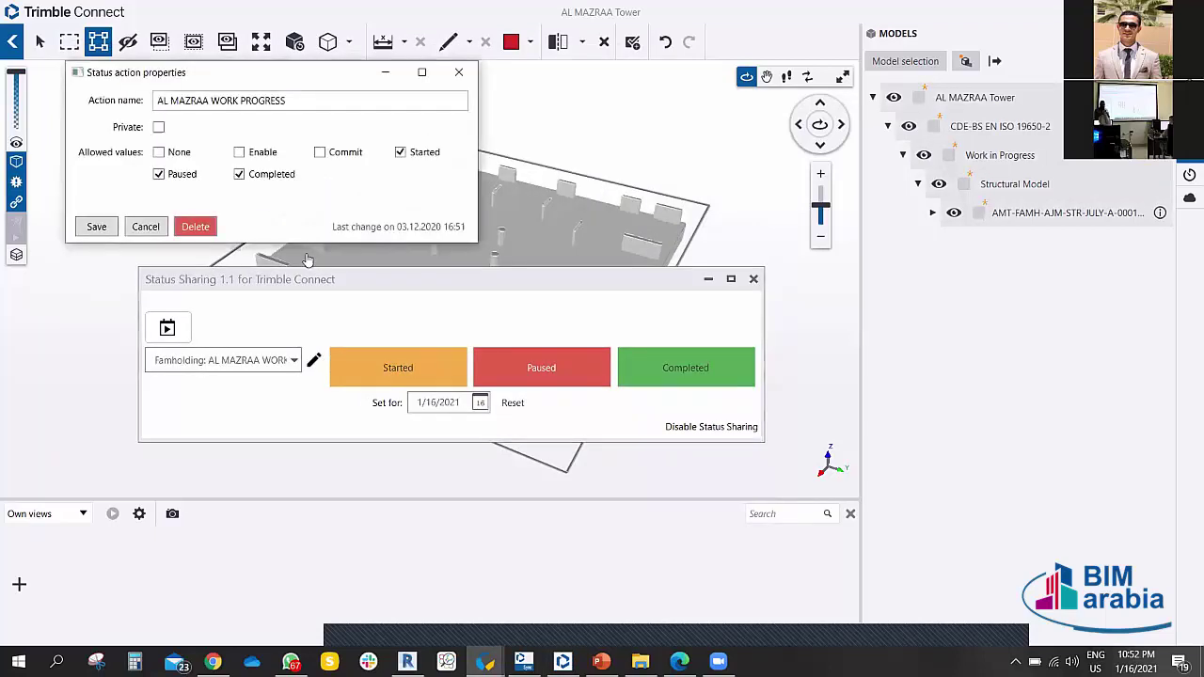
{"action": "left_click", "coordinate": [193, 227]}
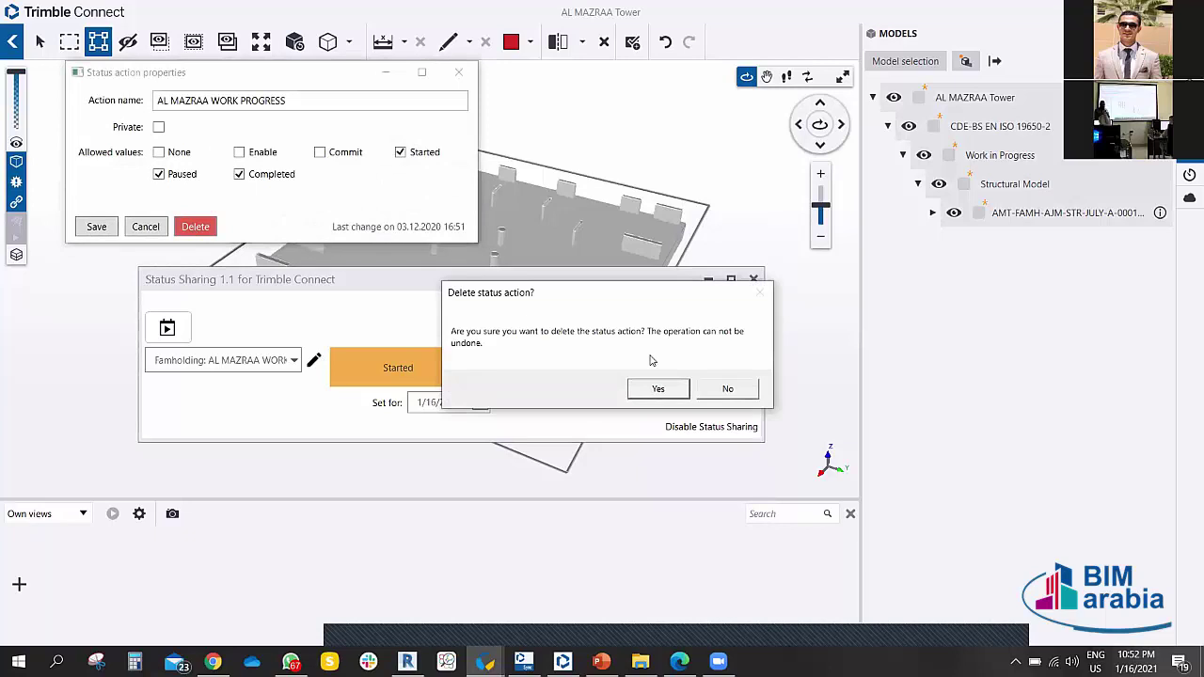
{"action": "left_click", "coordinate": [665, 386]}
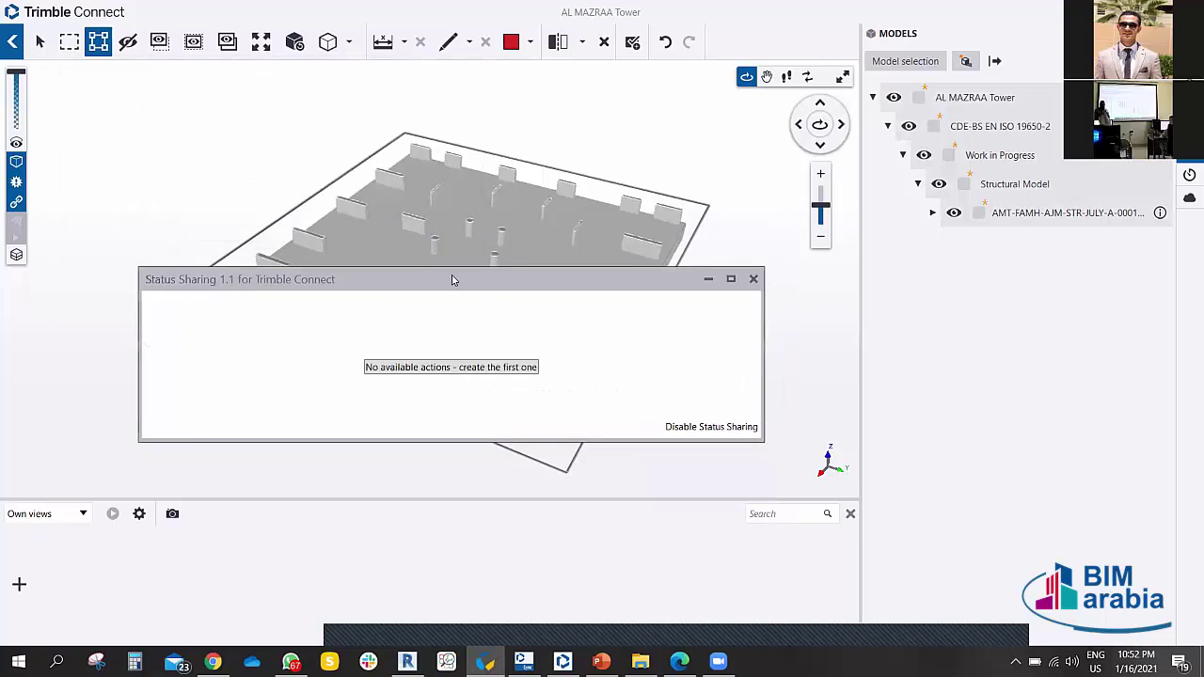
{"action": "left_click_drag", "start_coordinate": [451, 280], "coordinate": [485, 241]}
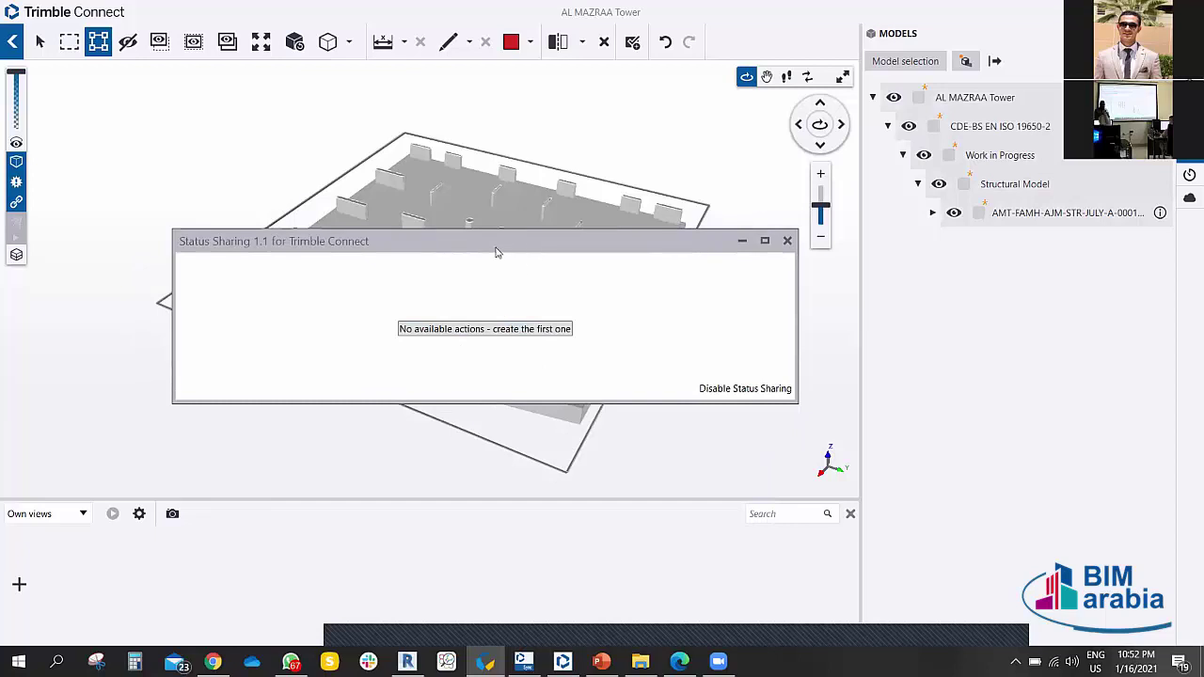
{"action": "left_click_drag", "start_coordinate": [498, 252], "coordinate": [512, 284]}
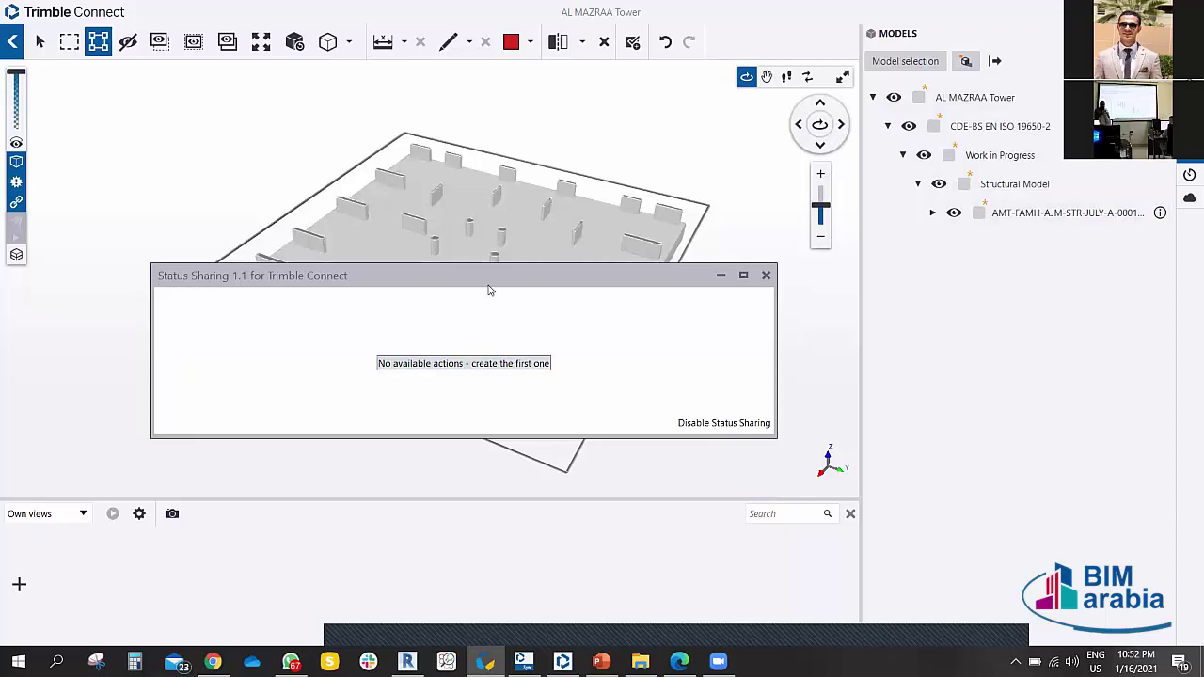
{"action": "left_click_drag", "start_coordinate": [488, 291], "coordinate": [495, 304]}
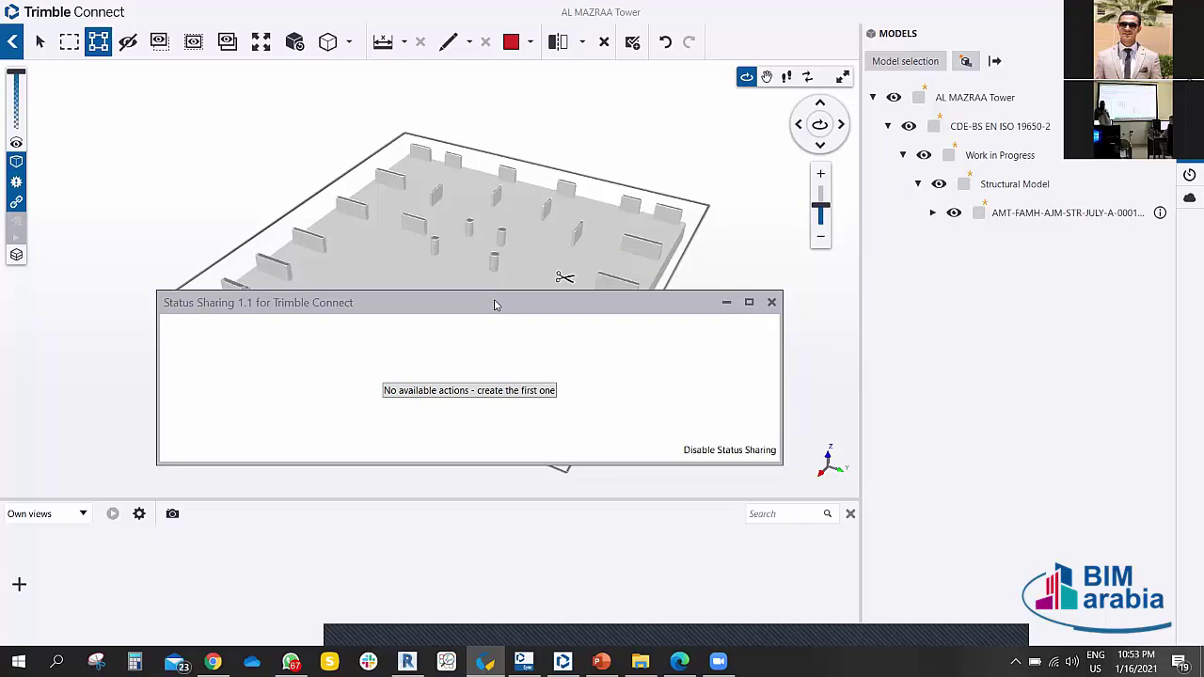
{"action": "left_click_drag", "start_coordinate": [495, 300], "coordinate": [508, 255]}
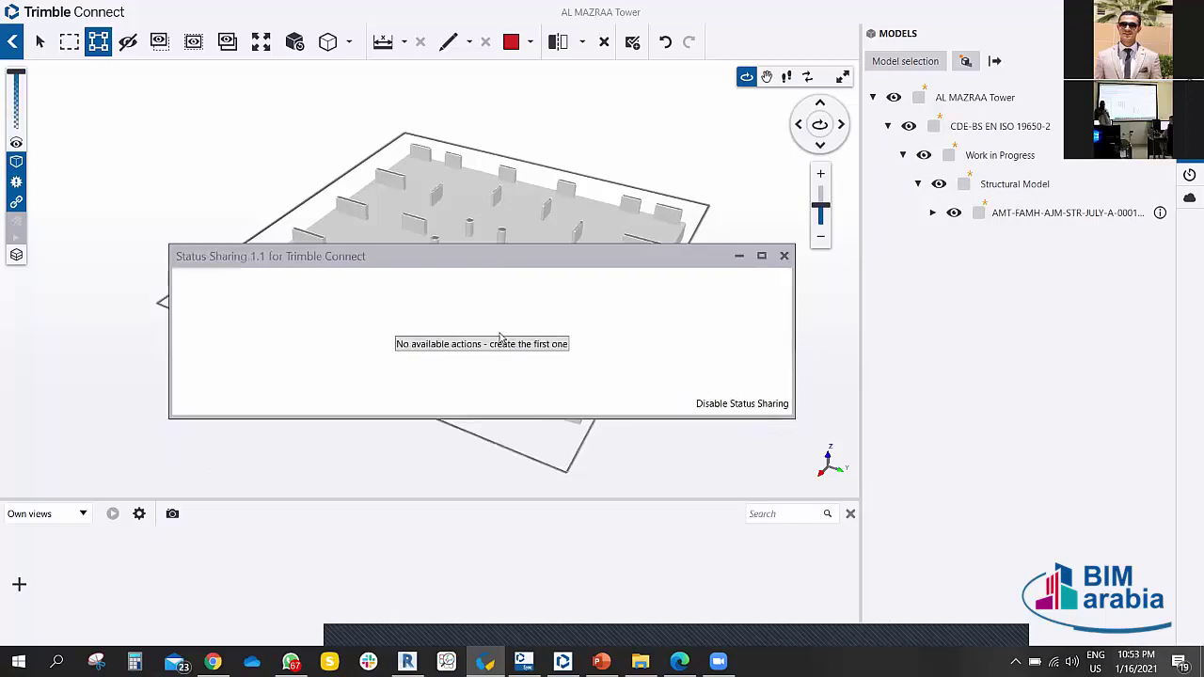
Start a new status action named 'Basement Columns Concrete Work', correcting a typo in the name.
{"action": "left_click", "coordinate": [473, 344]}
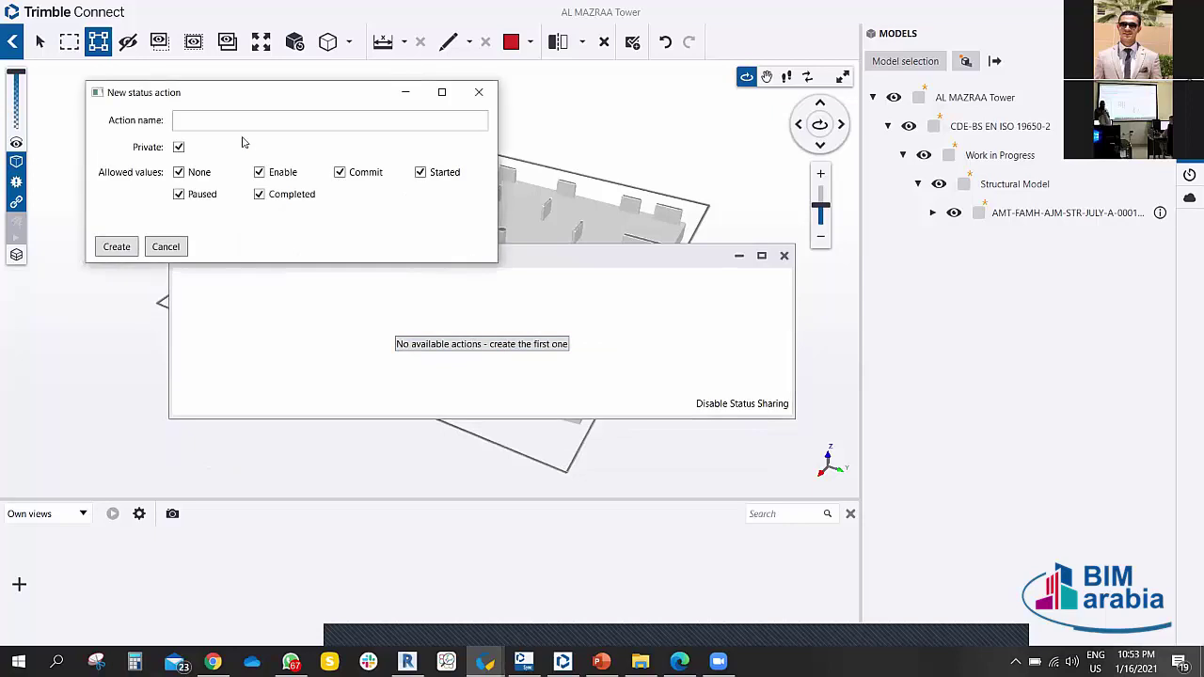
{"action": "left_click", "coordinate": [228, 130]}
{"action": "type", "text": "Ba"}
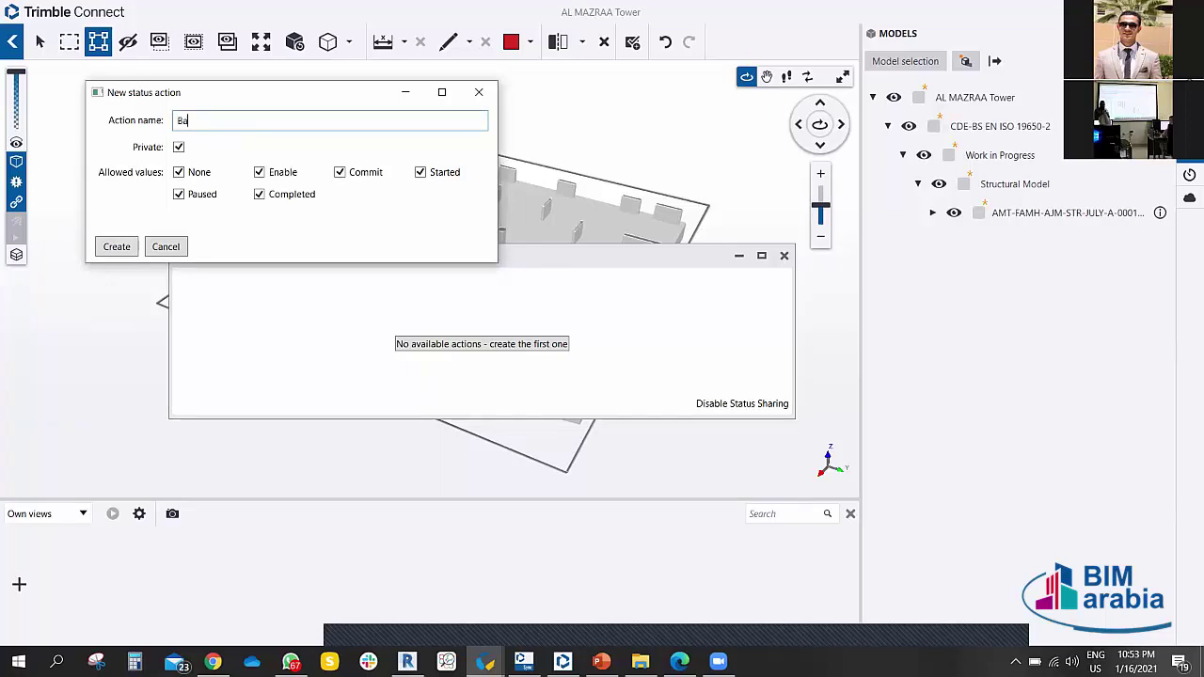
{"action": "type", "text": "sement Columns Concrete Work"}
{"action": "left_click", "coordinate": [284, 121]}
{"action": "type", "text": "ete Work"}
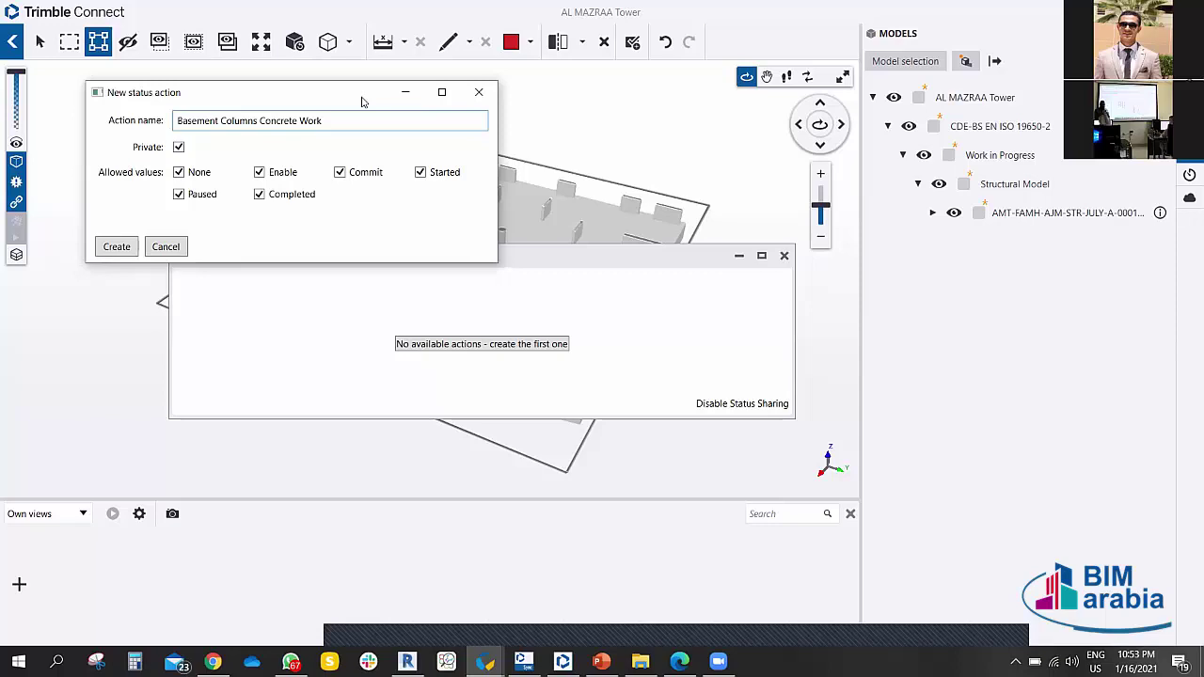
Create the private 'Basement Columns Concrete Work' status action with statuses None through Completed.
{"action": "left_click_drag", "start_coordinate": [520, 174], "coordinate": [524, 173]}
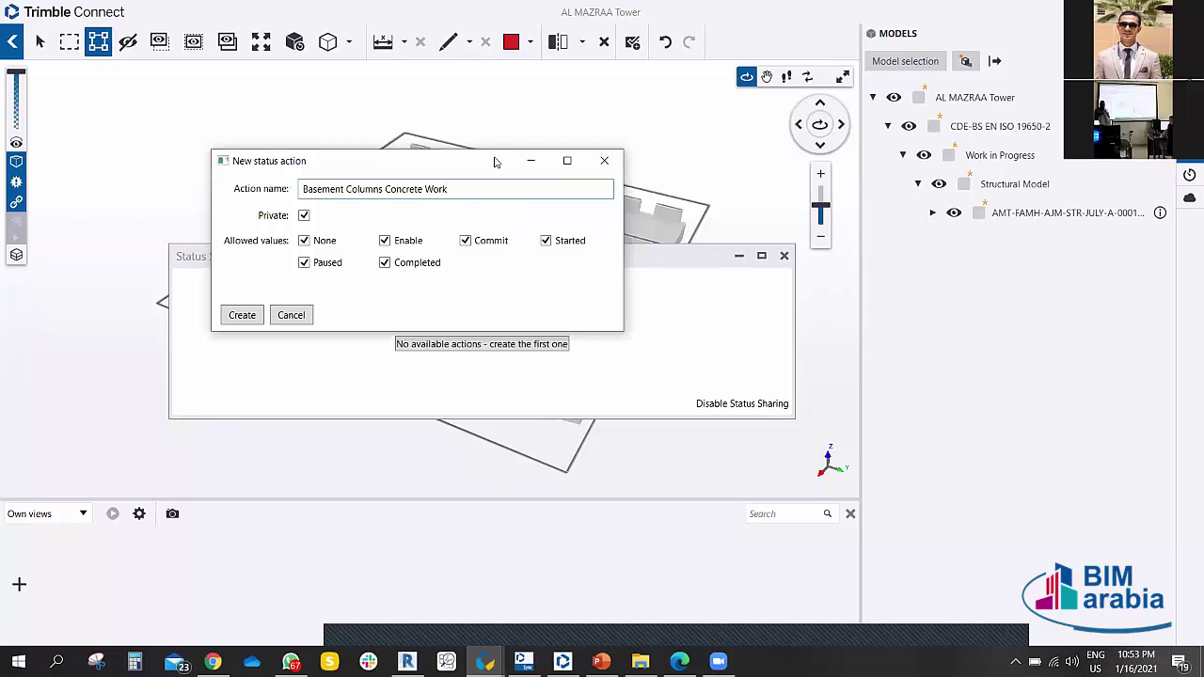
{"action": "left_click", "coordinate": [241, 317]}
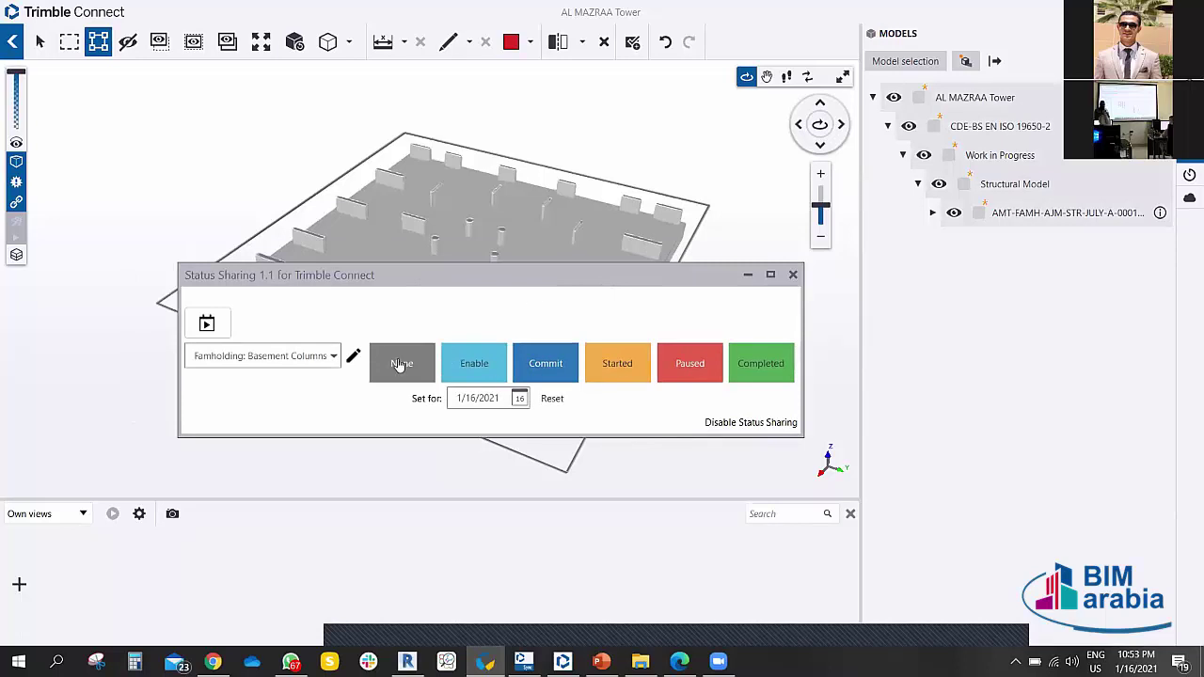
{"action": "left_click", "coordinate": [334, 357]}
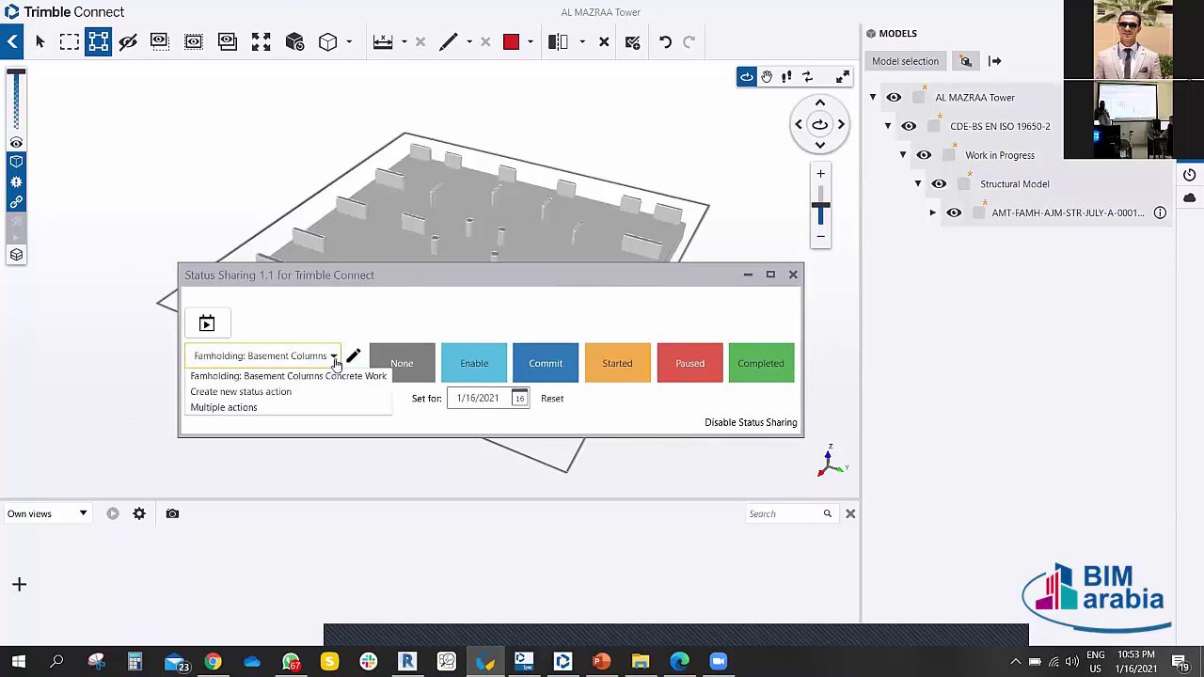
{"action": "left_click", "coordinate": [335, 359]}
{"action": "left_click", "coordinate": [335, 359]}
{"action": "left_click", "coordinate": [335, 357]}
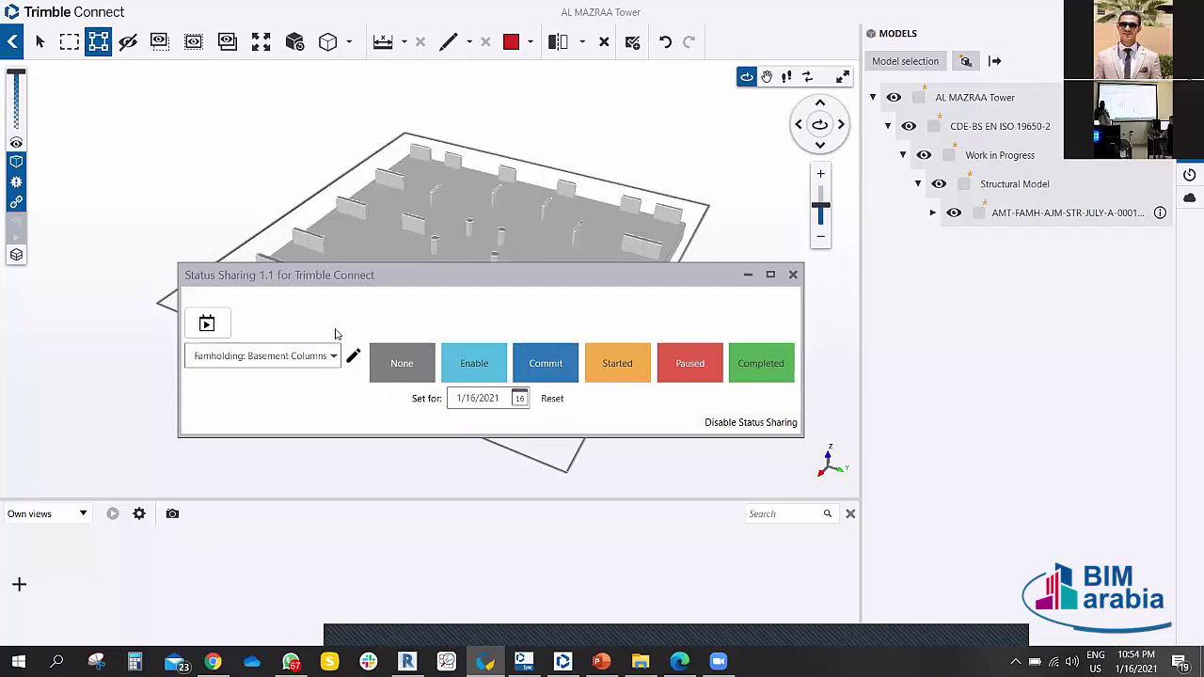
{"action": "left_click_drag", "start_coordinate": [429, 275], "coordinate": [390, 269]}
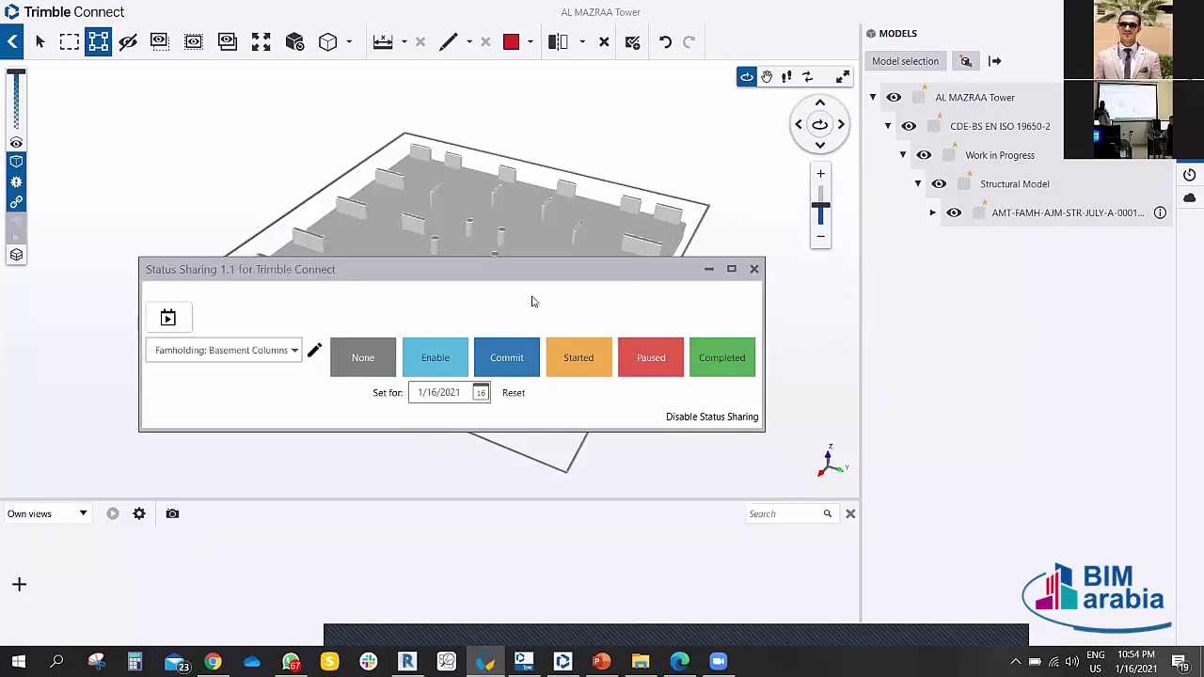
Mark the five far-edge basement walls as Started.
{"action": "left_click_drag", "start_coordinate": [581, 264], "coordinate": [540, 242]}
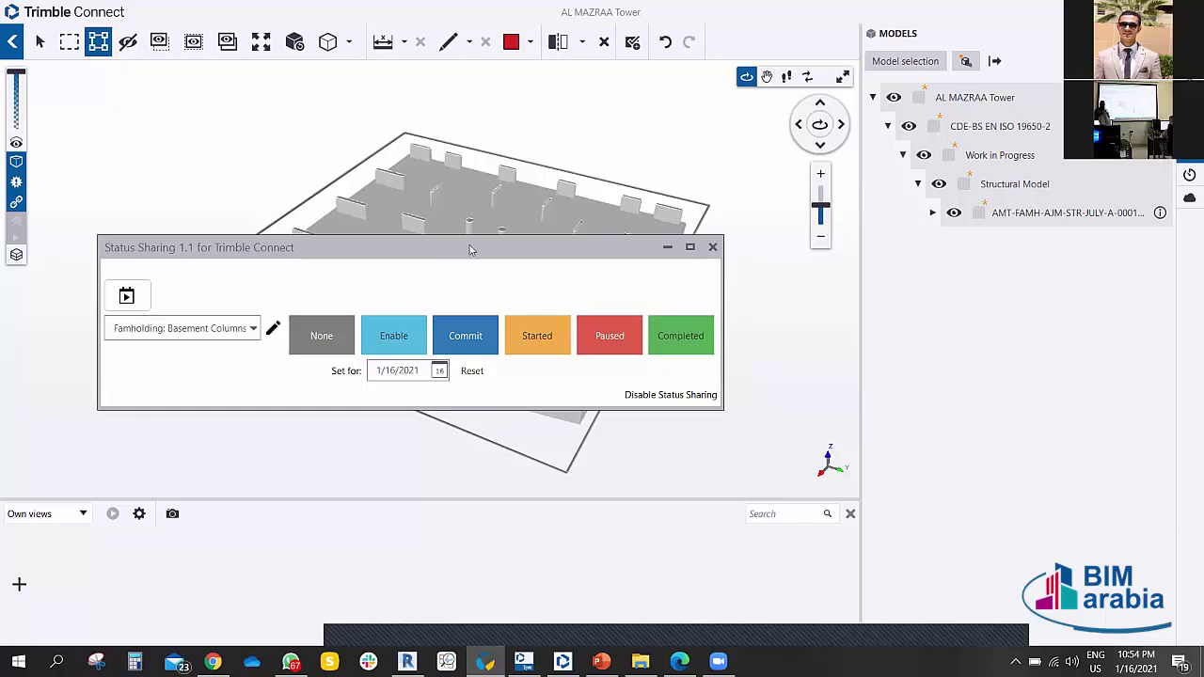
{"action": "left_click_drag", "start_coordinate": [450, 264], "coordinate": [495, 422]}
{"action": "mouse_move", "coordinate": [476, 312]}
{"action": "left_mouse_down"}
{"action": "mouse_move", "coordinate": [457, 280]}
{"action": "mouse_move", "coordinate": [468, 276]}
{"action": "mouse_move", "coordinate": [473, 300]}
{"action": "left_mouse_up"}
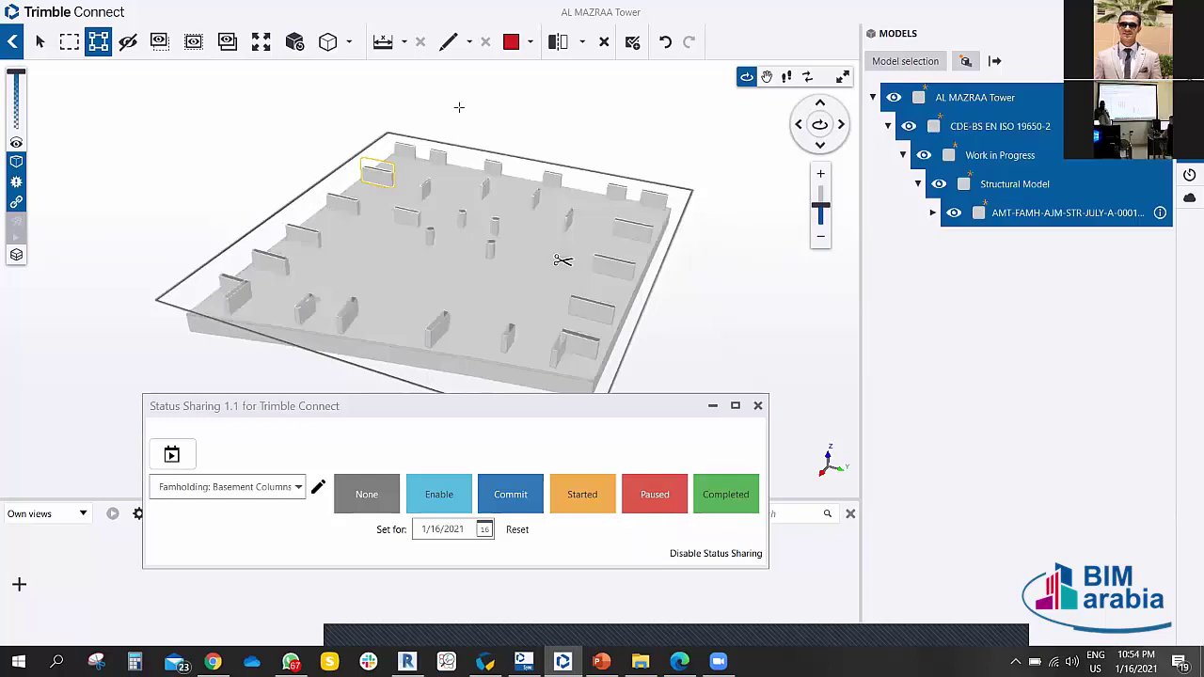
{"action": "left_click", "coordinate": [402, 149]}
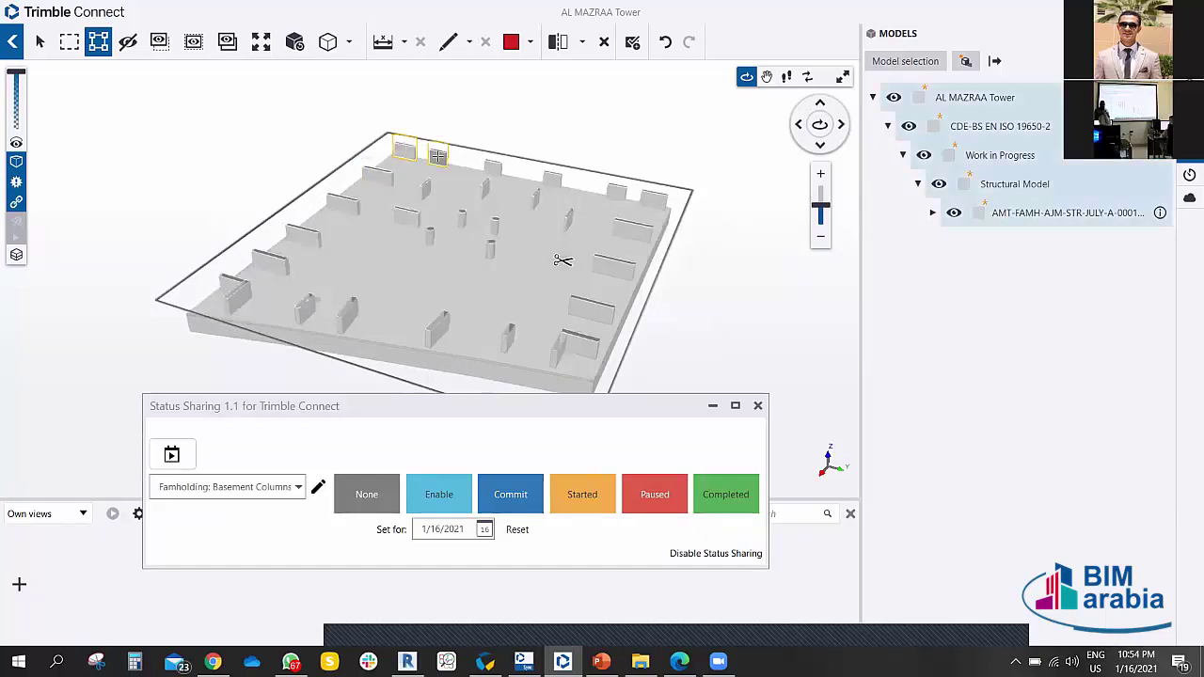
{"action": "left_click", "coordinate": [493, 167], "text": "ctrl"}
{"action": "left_click", "coordinate": [552, 177], "text": "ctrl"}
{"action": "left_click", "coordinate": [618, 192], "text": "ctrl"}
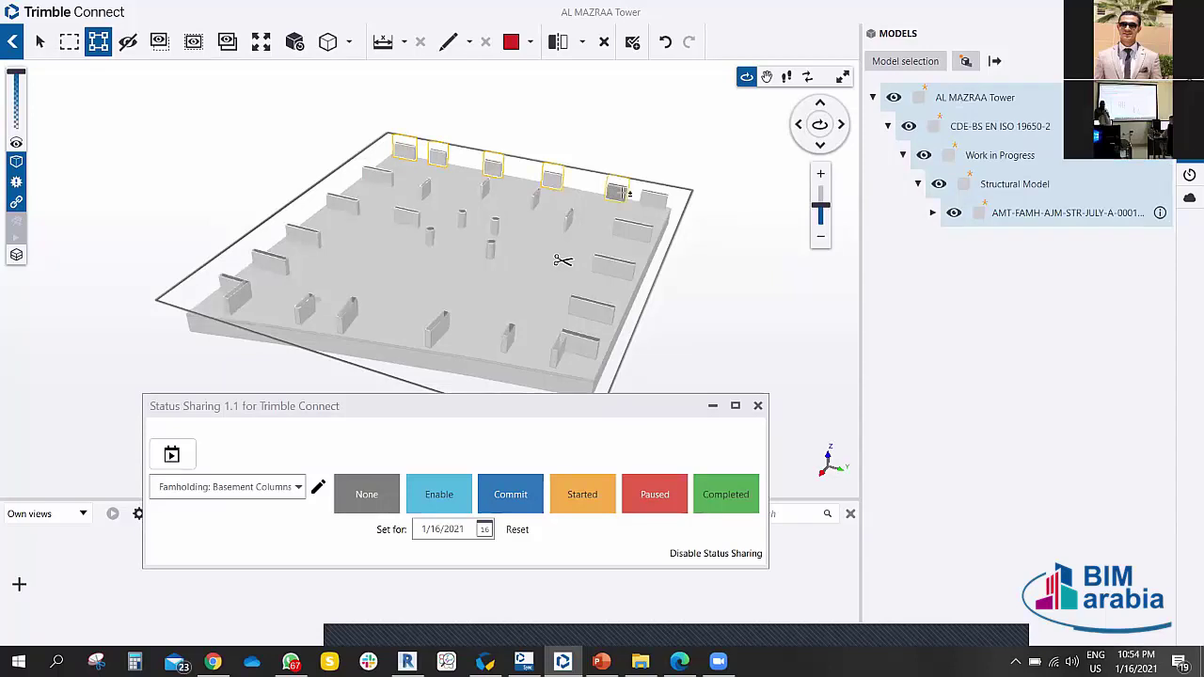
{"action": "left_click", "coordinate": [592, 498]}
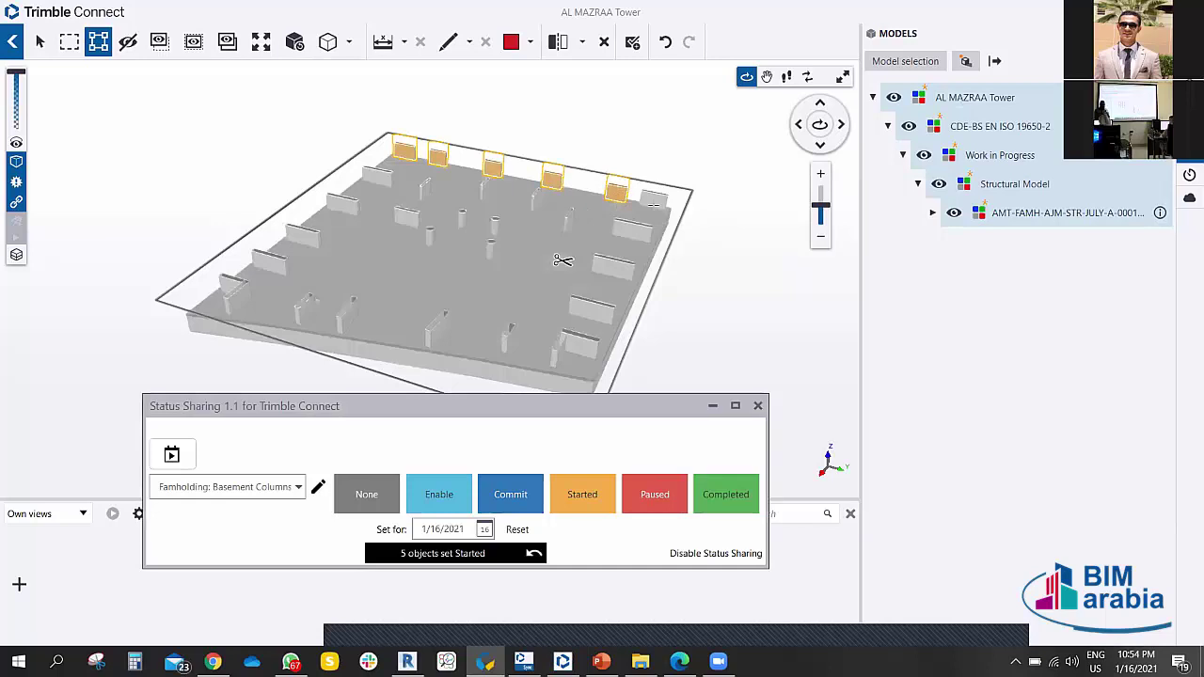
Mark the four right-edge walls as Started and minimize the Status Sharing window.
{"action": "left_click_drag", "start_coordinate": [653, 201], "coordinate": [616, 287]}
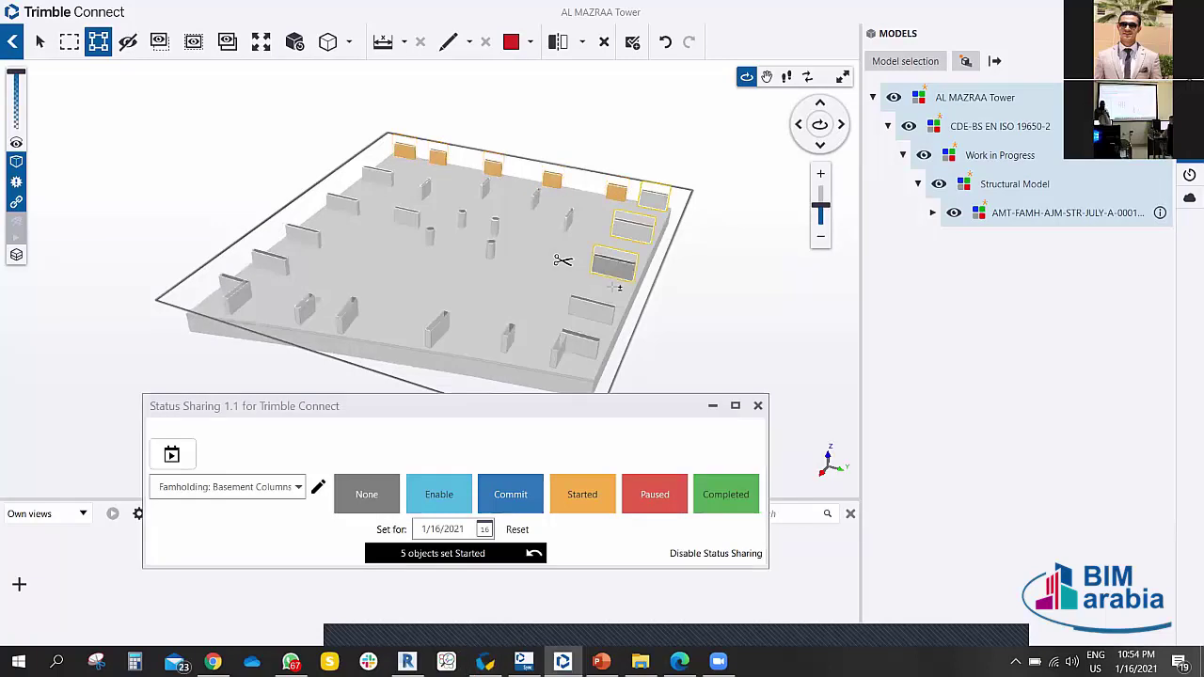
{"action": "left_click", "coordinate": [593, 306], "text": "ctrl"}
{"action": "left_click", "coordinate": [578, 493]}
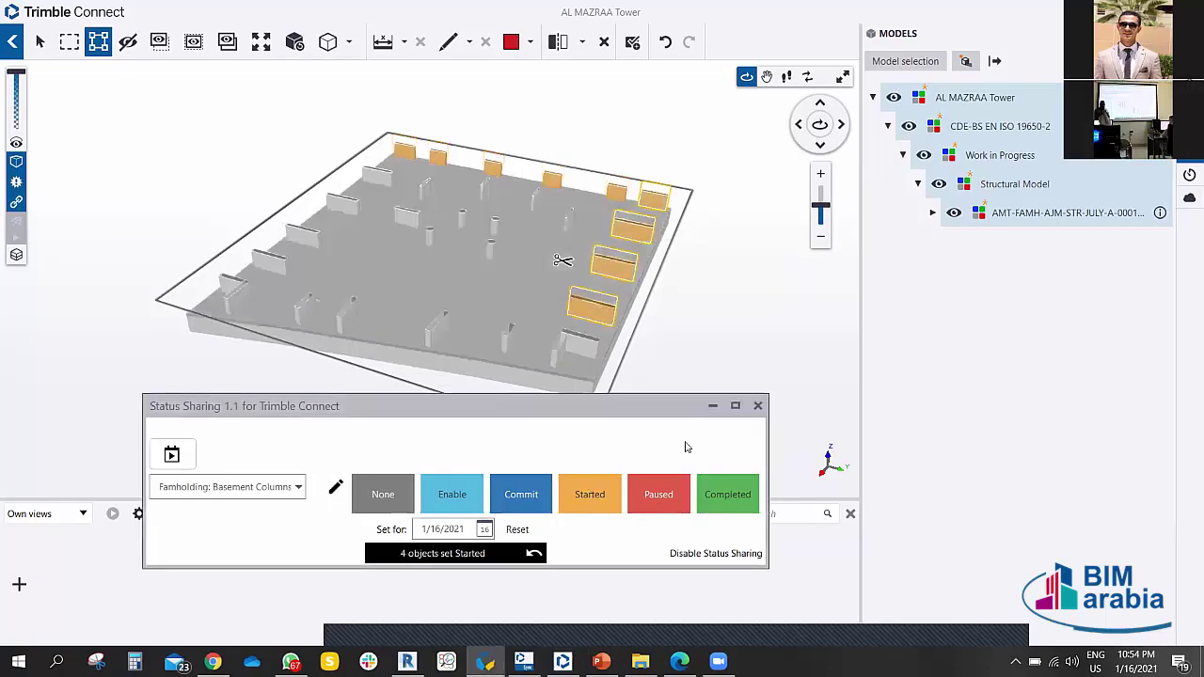
{"action": "left_click", "coordinate": [711, 406]}
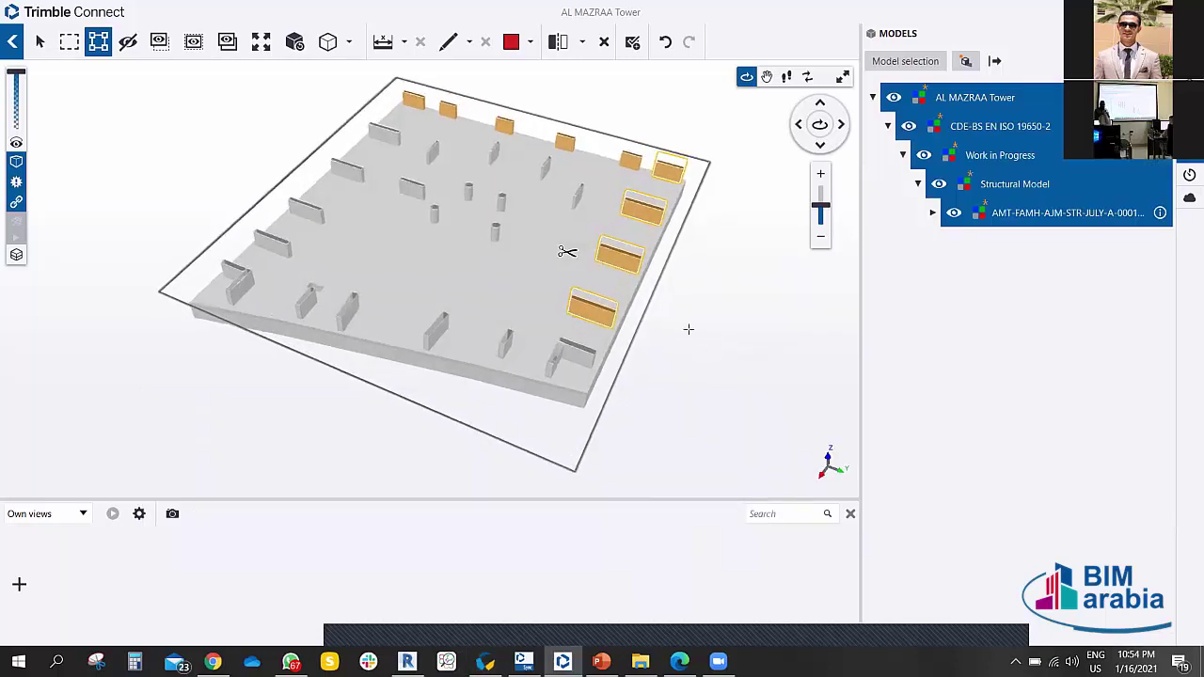
Save the colour-coded basement as a new own view named '1Week Site Work'.
{"action": "mouse_move", "coordinate": [689, 329]}
{"action": "left_mouse_down"}
{"action": "mouse_move", "coordinate": [660, 318]}
{"action": "mouse_move", "coordinate": [671, 310]}
{"action": "mouse_move", "coordinate": [642, 325]}
{"action": "mouse_move", "coordinate": [693, 309]}
{"action": "left_mouse_up"}
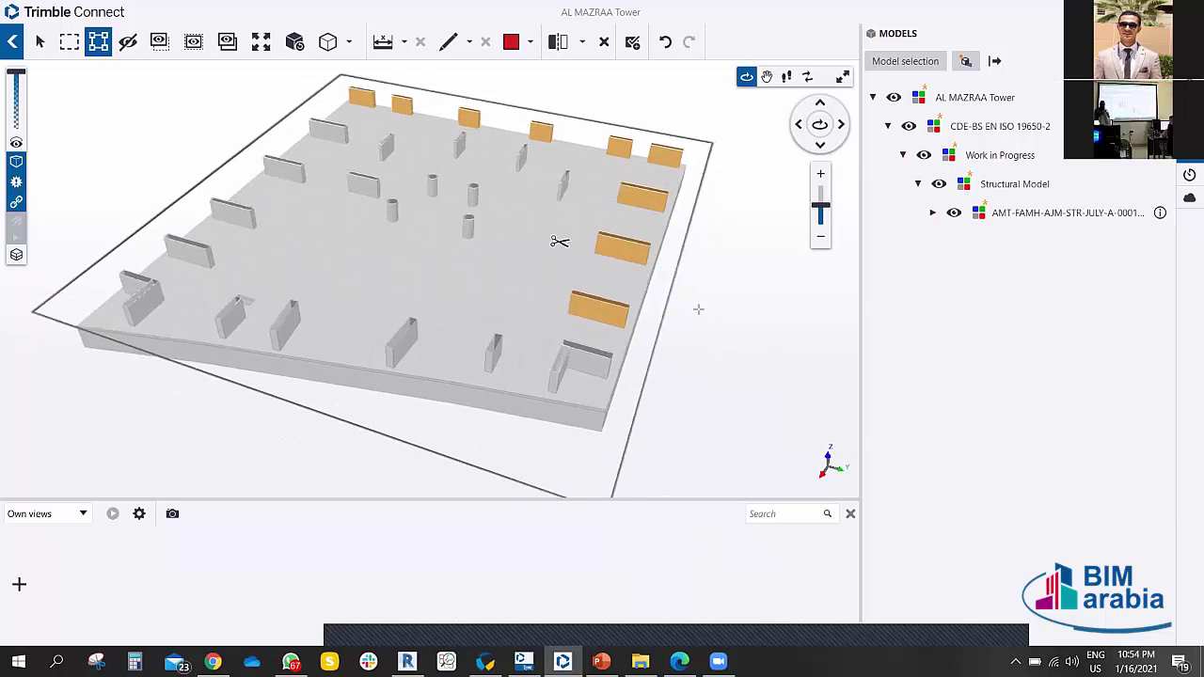
{"action": "left_click", "coordinate": [19, 584]}
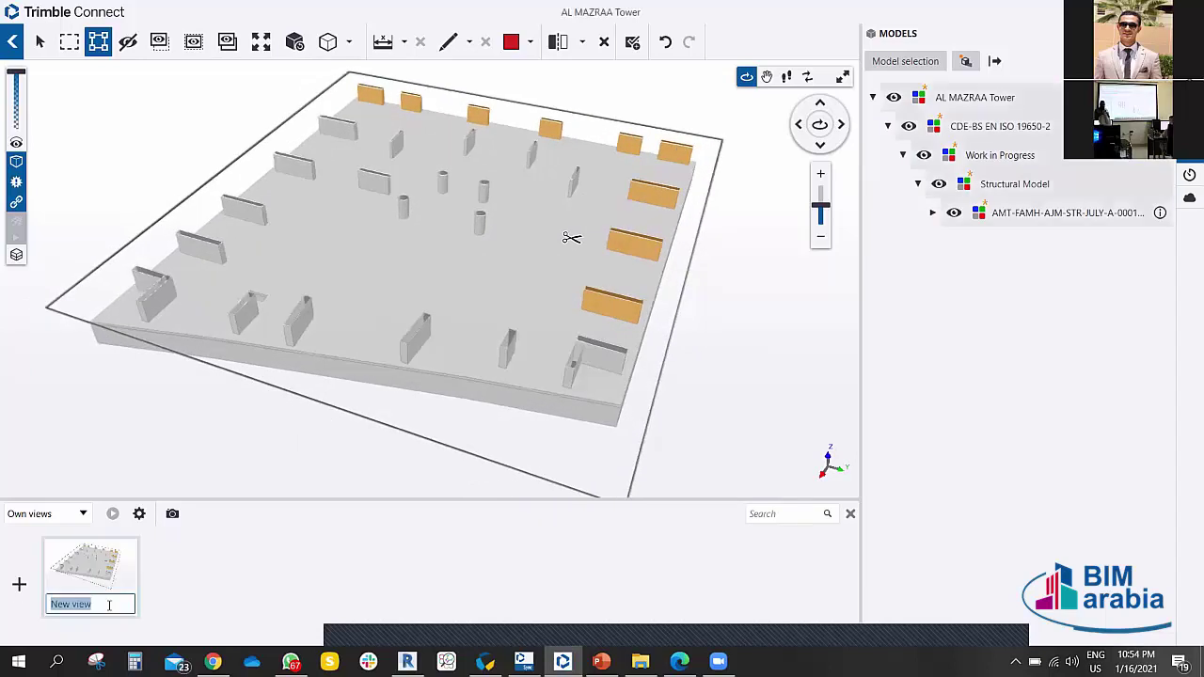
{"action": "type", "text": "1Week"}
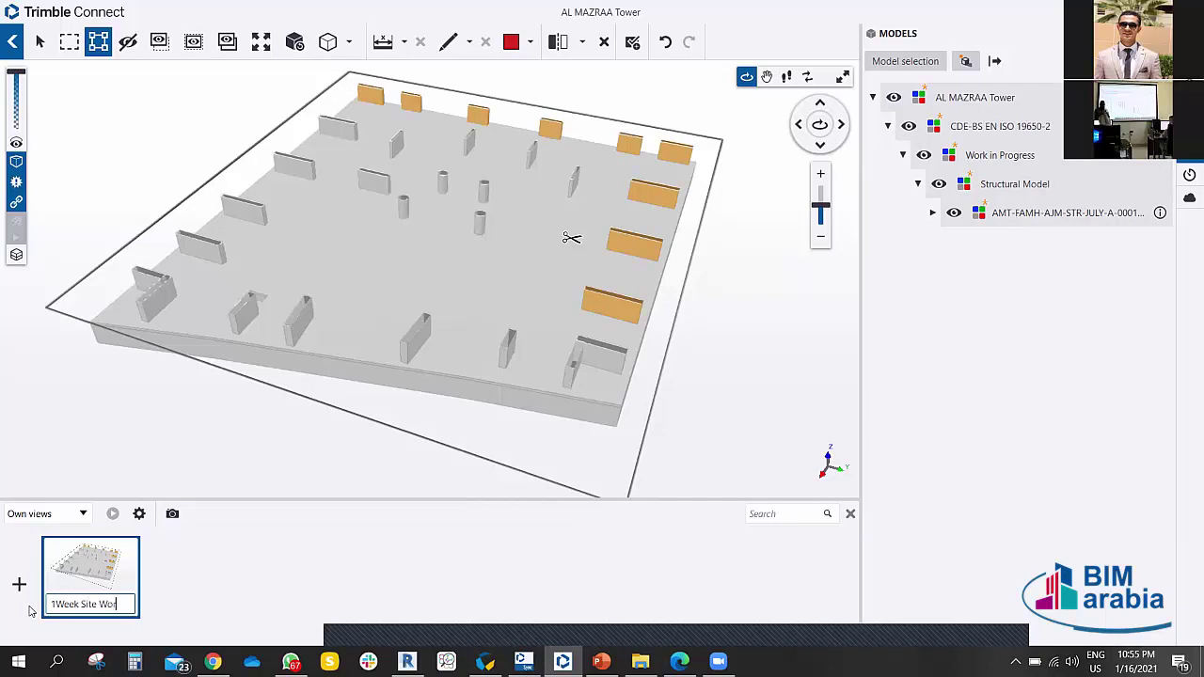
{"action": "left_click", "coordinate": [252, 600]}
Mark the six front-row walls and columns as Started.
{"action": "left_click", "coordinate": [484, 658]}
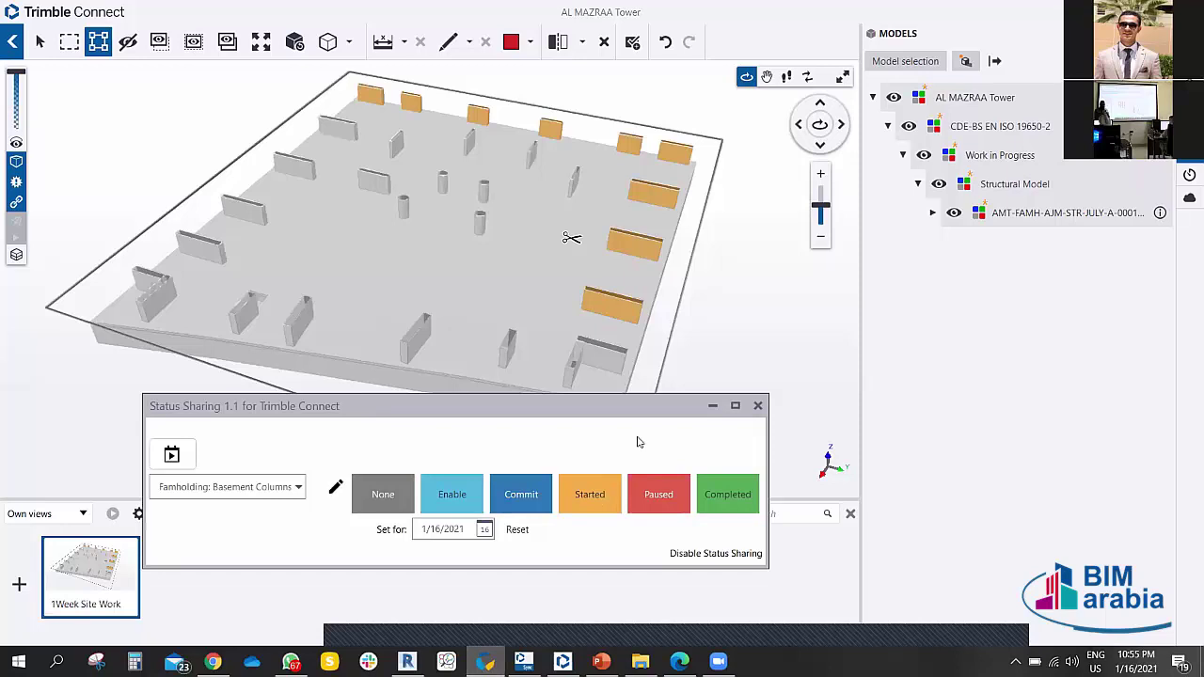
{"action": "left_click_drag", "start_coordinate": [617, 414], "coordinate": [594, 412]}
{"action": "left_click", "coordinate": [597, 357]}
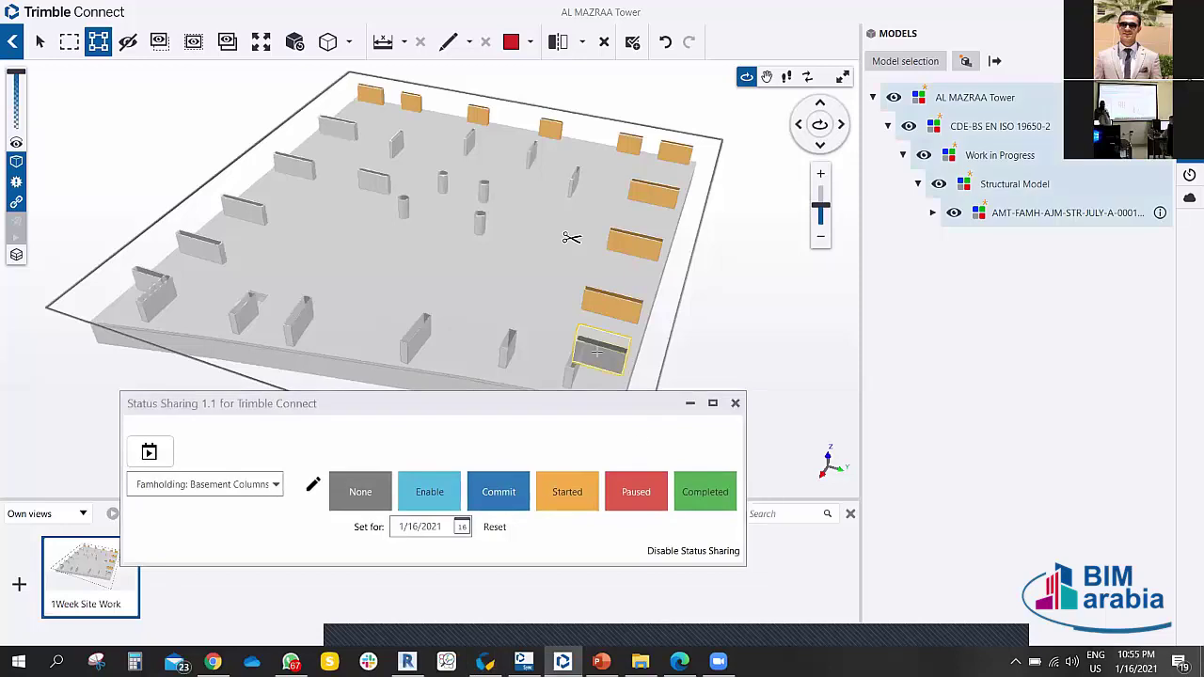
{"action": "left_click", "coordinate": [576, 365]}
{"action": "left_click", "coordinate": [509, 344], "text": "ctrl"}
{"action": "left_click", "coordinate": [415, 334], "text": "ctrl"}
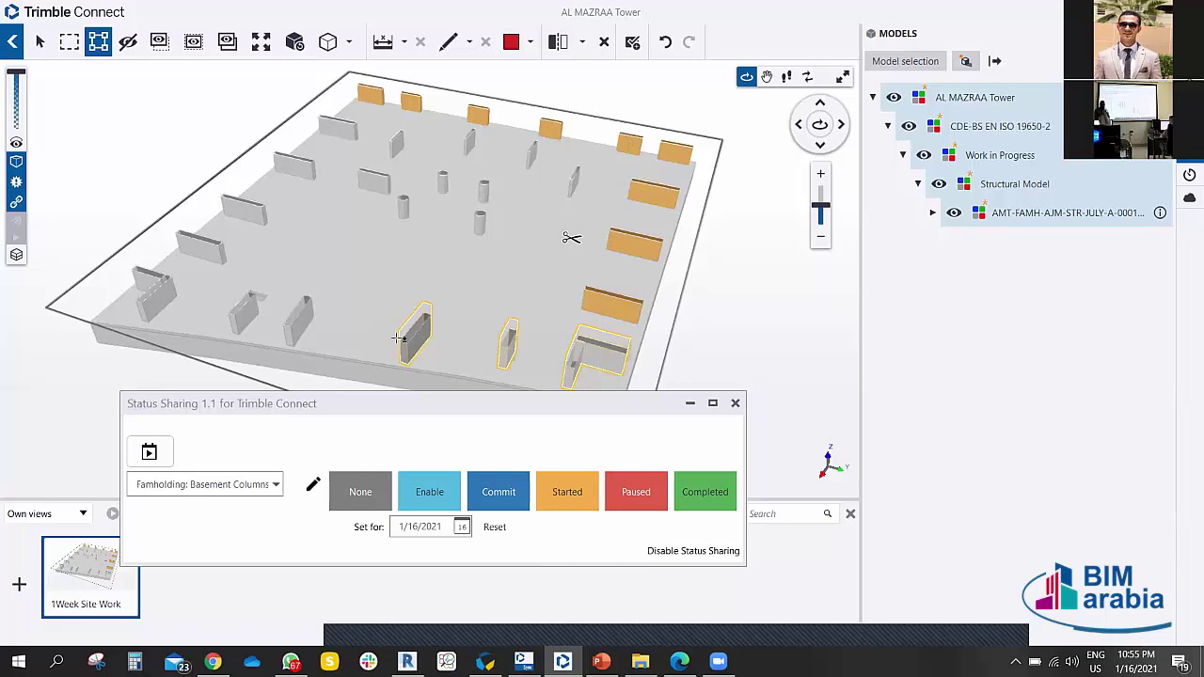
{"action": "left_click", "coordinate": [295, 322], "text": "ctrl"}
{"action": "left_click", "coordinate": [245, 315], "text": "ctrl"}
{"action": "left_click", "coordinate": [578, 489]}
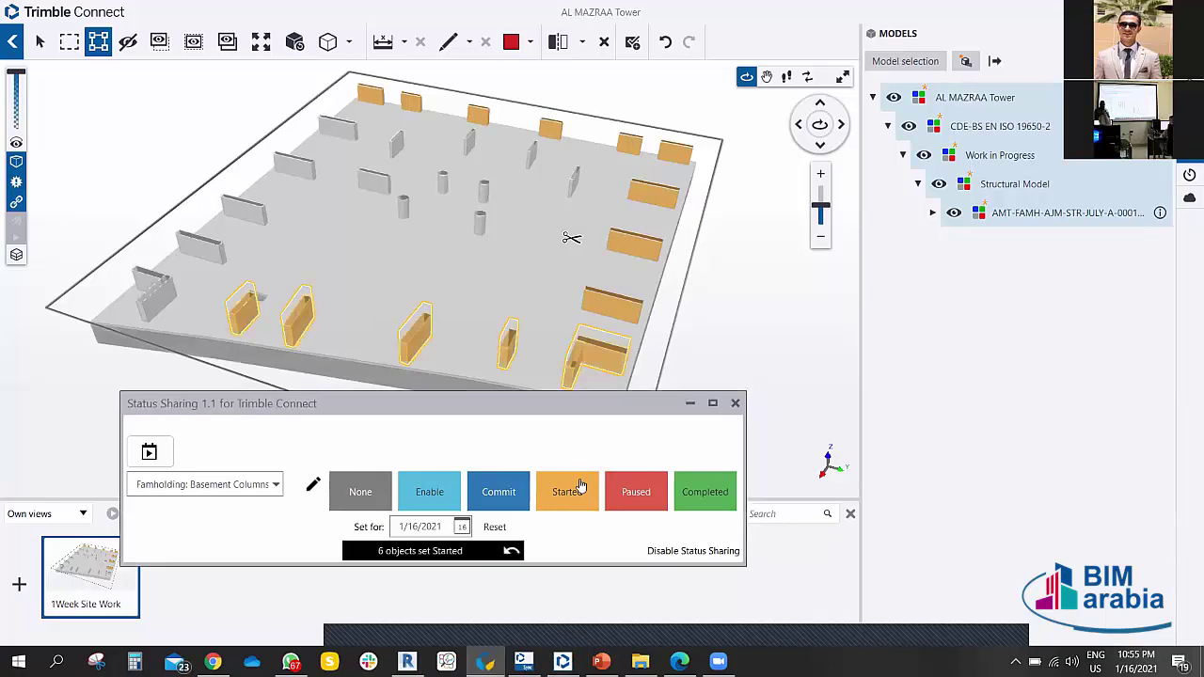
Mark the nine right-edge and far-edge walls as Completed.
{"action": "left_click", "coordinate": [634, 310]}
{"action": "left_click", "coordinate": [636, 243], "text": "ctrl"}
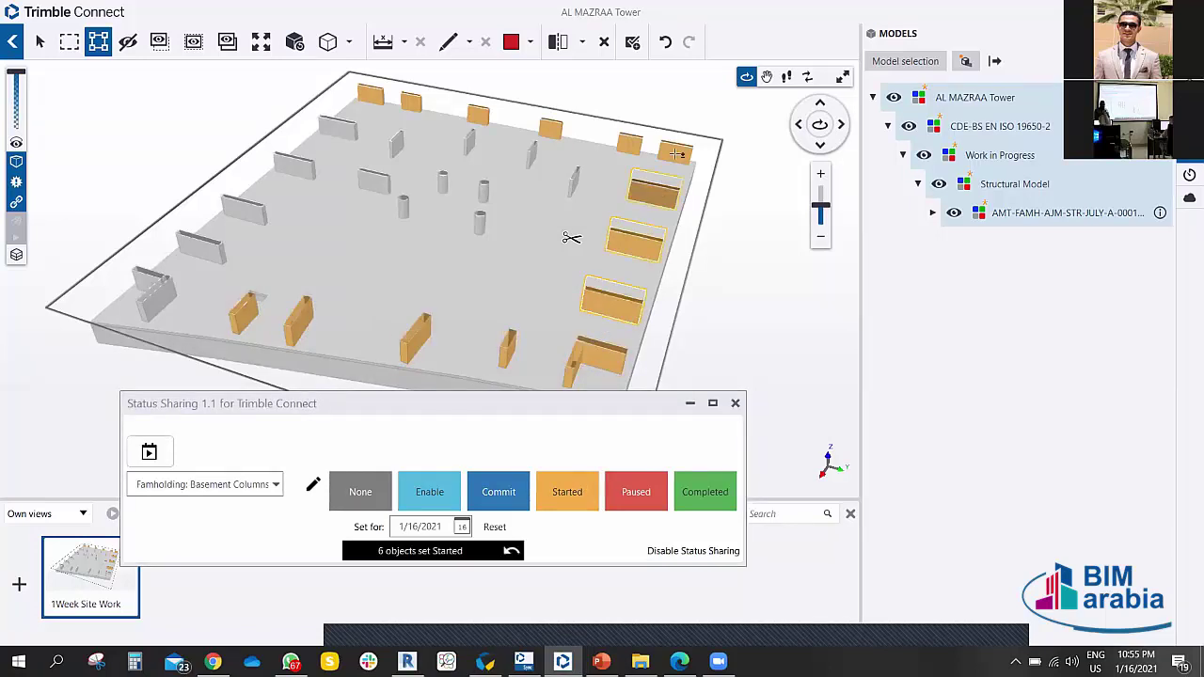
{"action": "left_click", "coordinate": [657, 193], "text": "ctrl"}
{"action": "left_click", "coordinate": [676, 152], "text": "ctrl"}
{"action": "left_click", "coordinate": [630, 143], "text": "ctrl"}
{"action": "left_click", "coordinate": [551, 129], "text": "ctrl"}
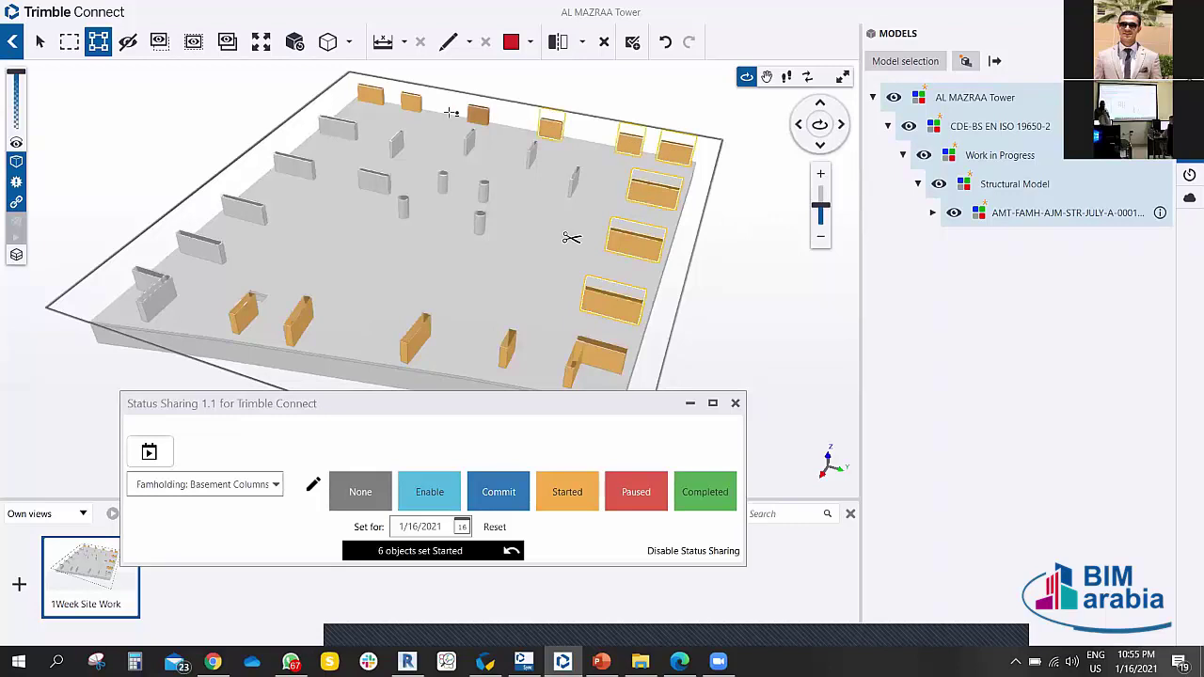
{"action": "left_click", "coordinate": [478, 114], "text": "ctrl"}
{"action": "left_click", "coordinate": [411, 100], "text": "ctrl"}
{"action": "left_click", "coordinate": [380, 96], "text": "ctrl"}
{"action": "left_click", "coordinate": [706, 493]}
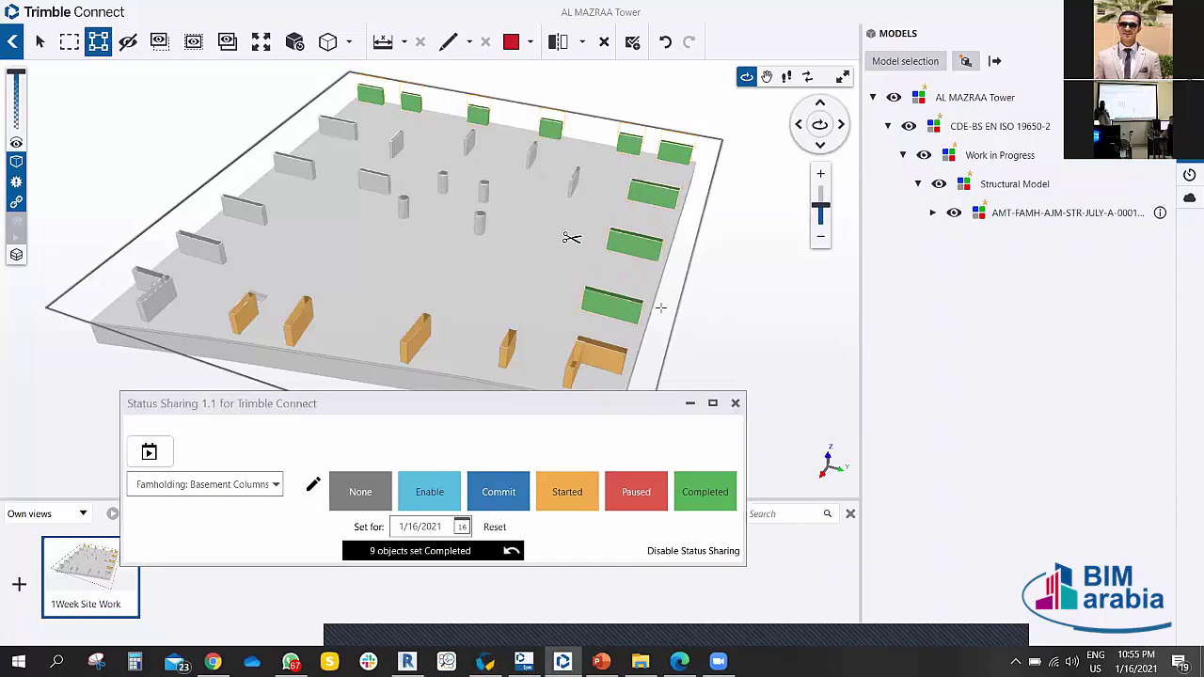
Mark the four central columns as Paused.
{"action": "left_click", "coordinate": [498, 219]}
{"action": "left_click", "coordinate": [480, 218]}
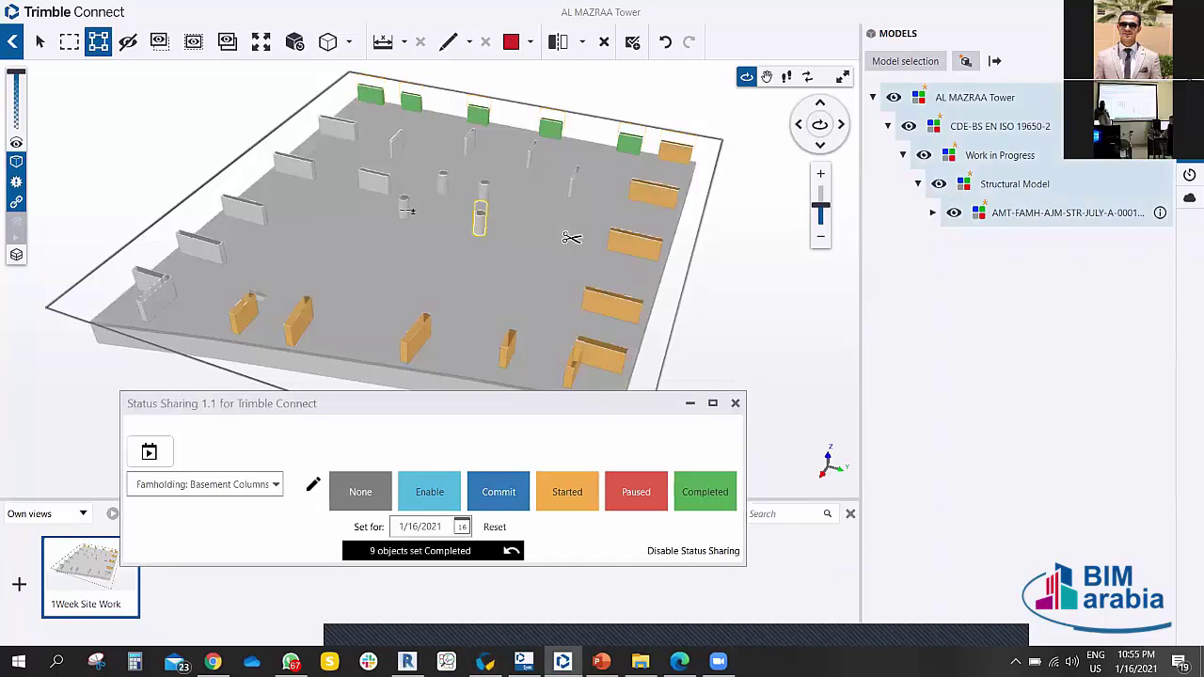
{"action": "left_click", "coordinate": [402, 203], "text": "ctrl"}
{"action": "left_click", "coordinate": [440, 179], "text": "ctrl"}
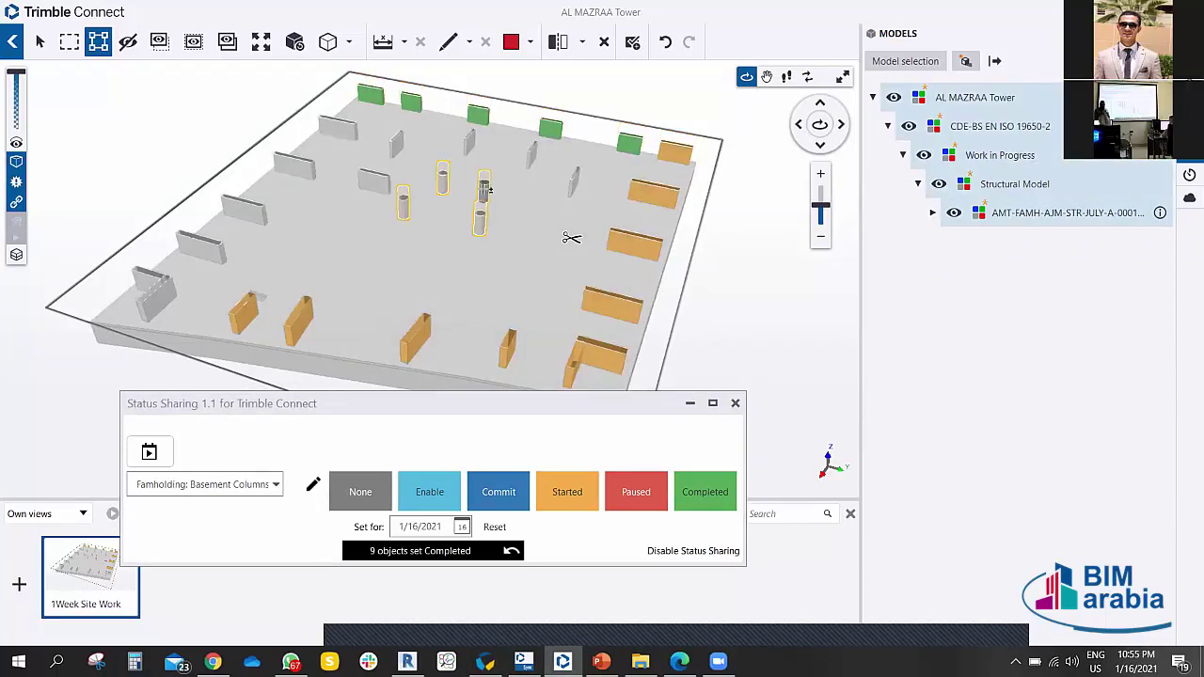
{"action": "left_click", "coordinate": [636, 492]}
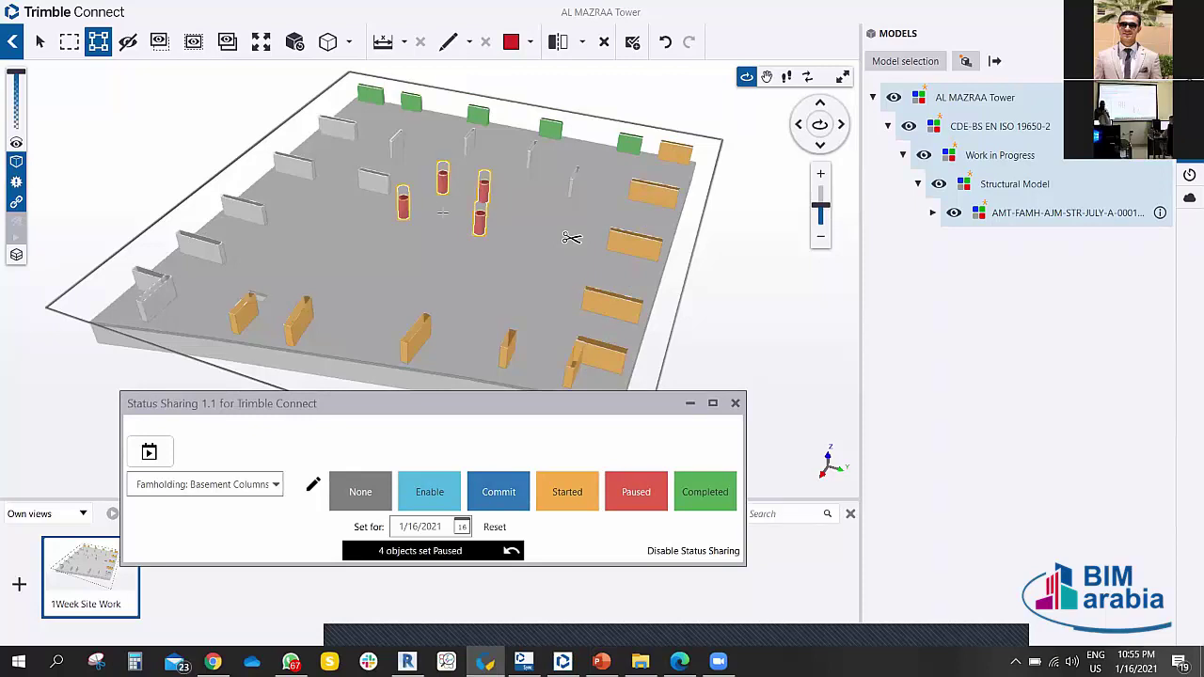
Mark the six left-edge walls as Started and close Status Sharing.
{"action": "left_click", "coordinate": [162, 280]}
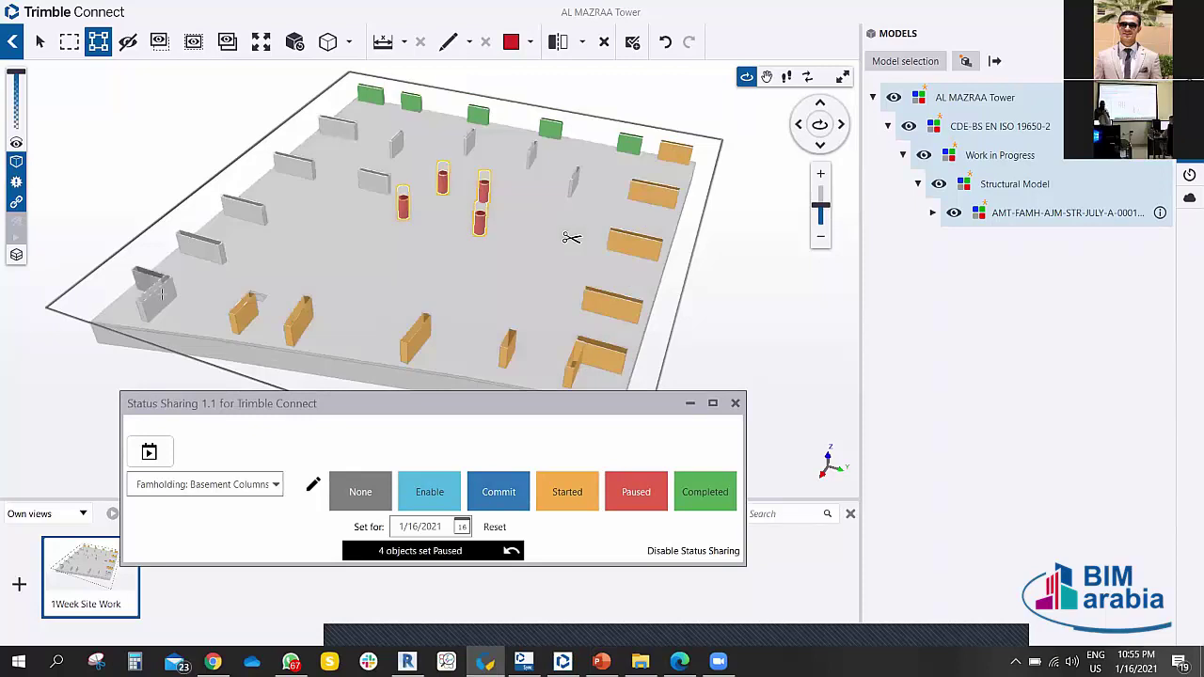
{"action": "left_click", "coordinate": [209, 240], "text": "ctrl"}
{"action": "left_click", "coordinate": [252, 199]}
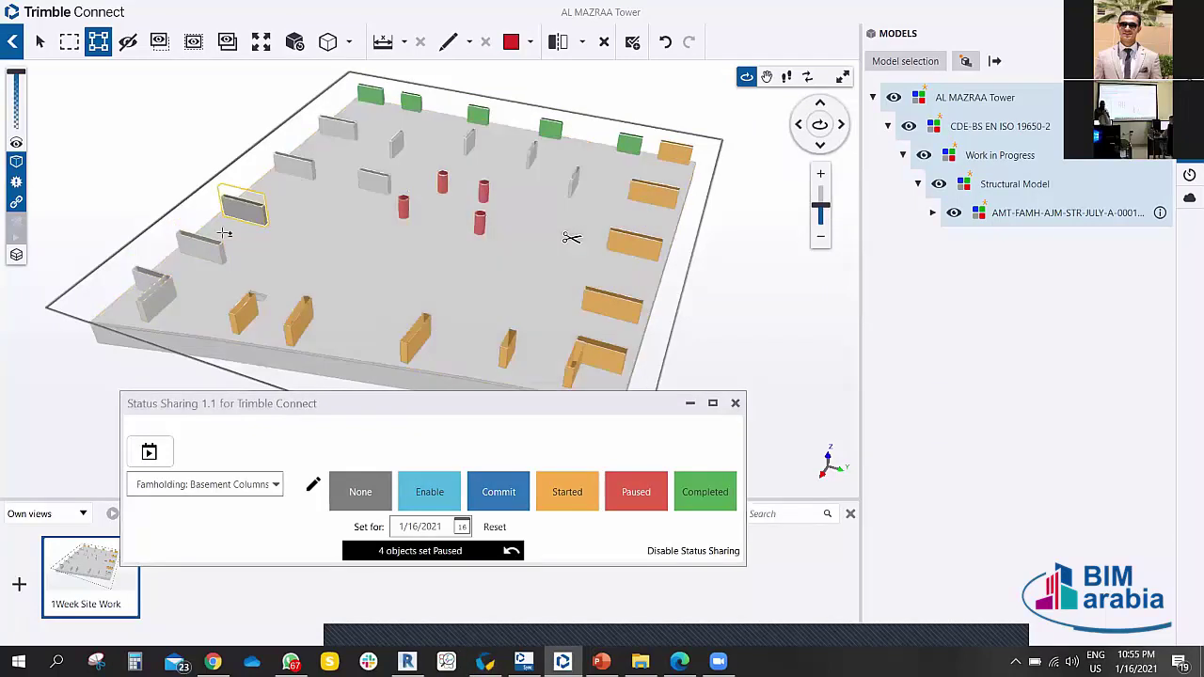
{"action": "left_click", "coordinate": [184, 259], "text": "ctrl"}
{"action": "left_click", "coordinate": [153, 284], "text": "ctrl"}
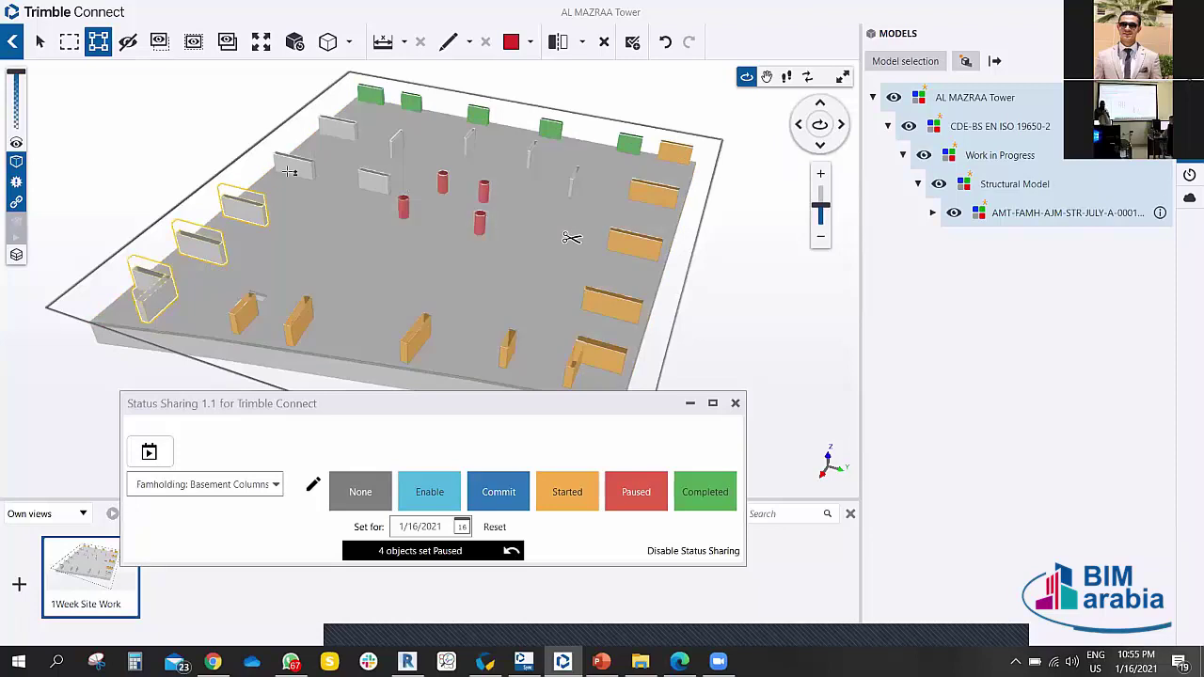
{"action": "left_click", "coordinate": [294, 162], "text": "ctrl"}
{"action": "left_click", "coordinate": [340, 131], "text": "ctrl"}
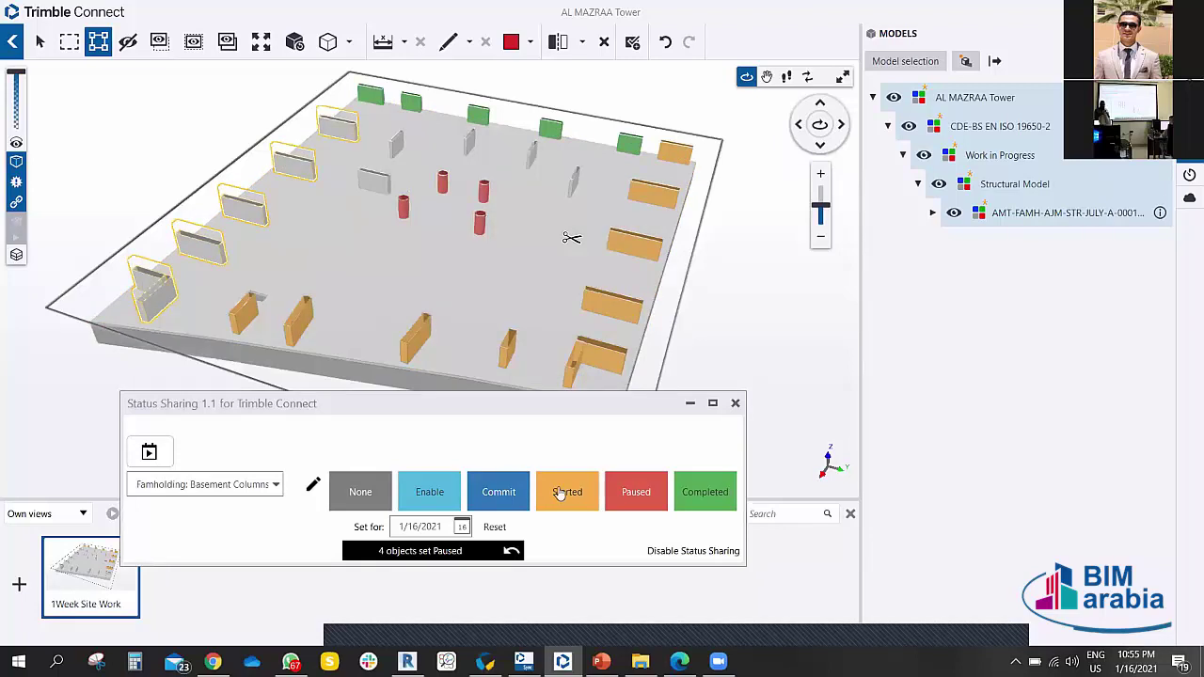
{"action": "left_click", "coordinate": [567, 491]}
{"action": "left_click", "coordinate": [698, 366]}
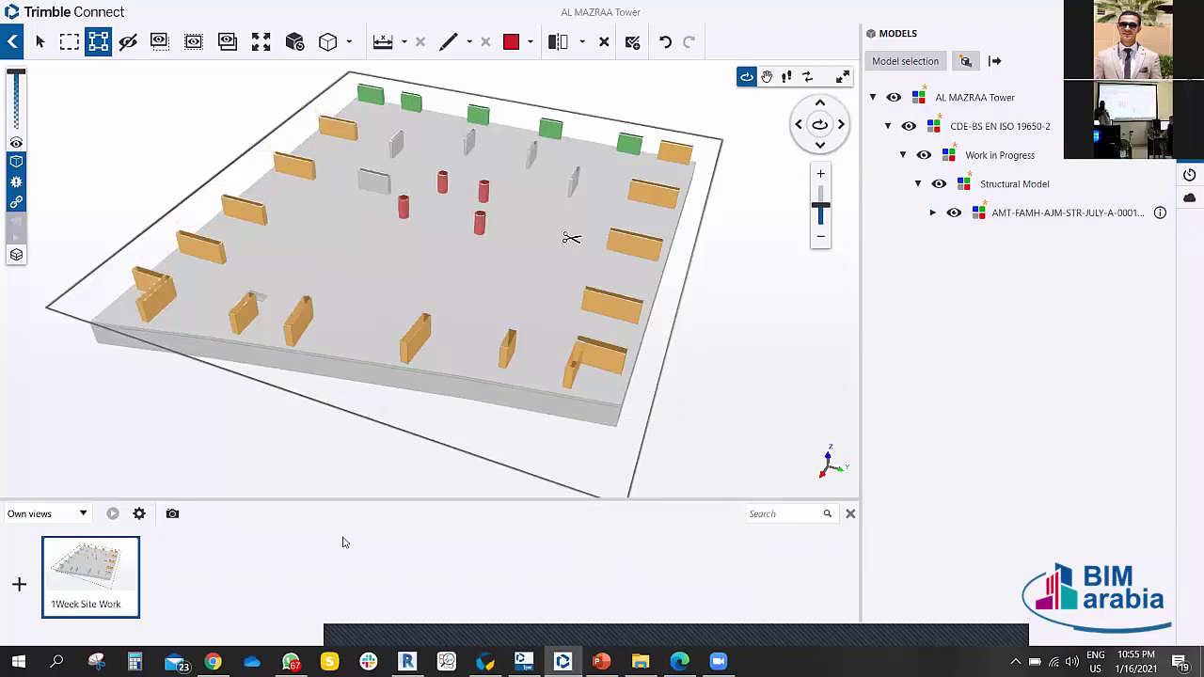
Add a second own view named '2Week Work'.
{"action": "left_click", "coordinate": [19, 583]}
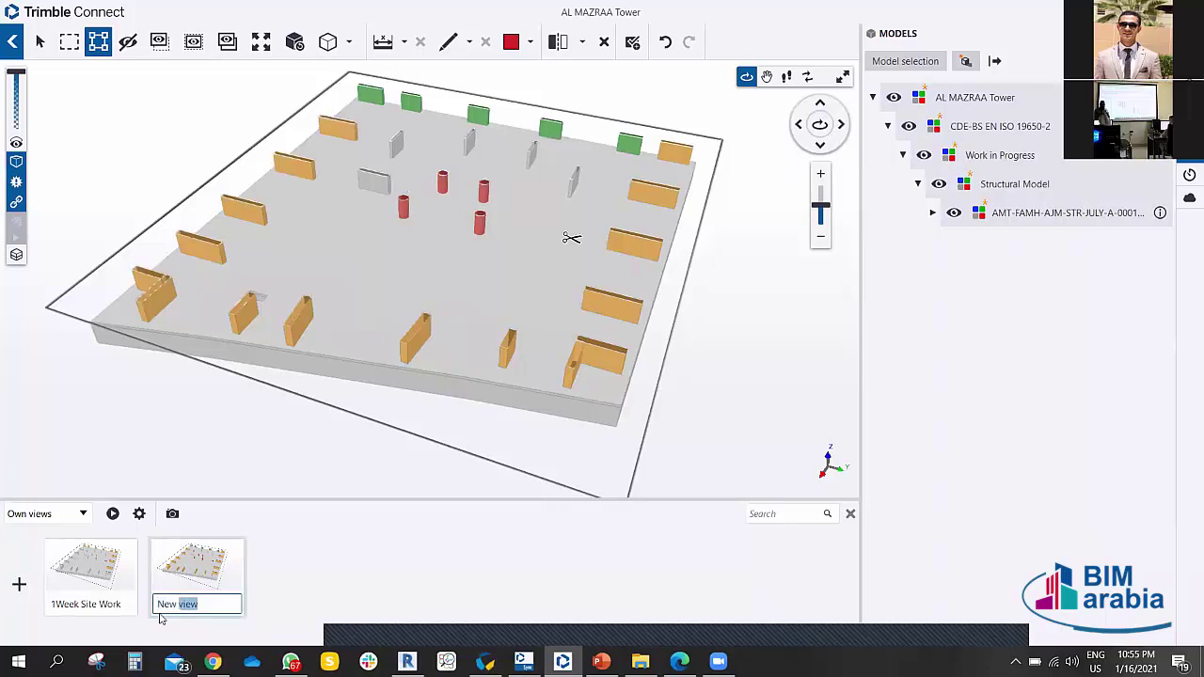
{"action": "type", "text": "2Wee"}
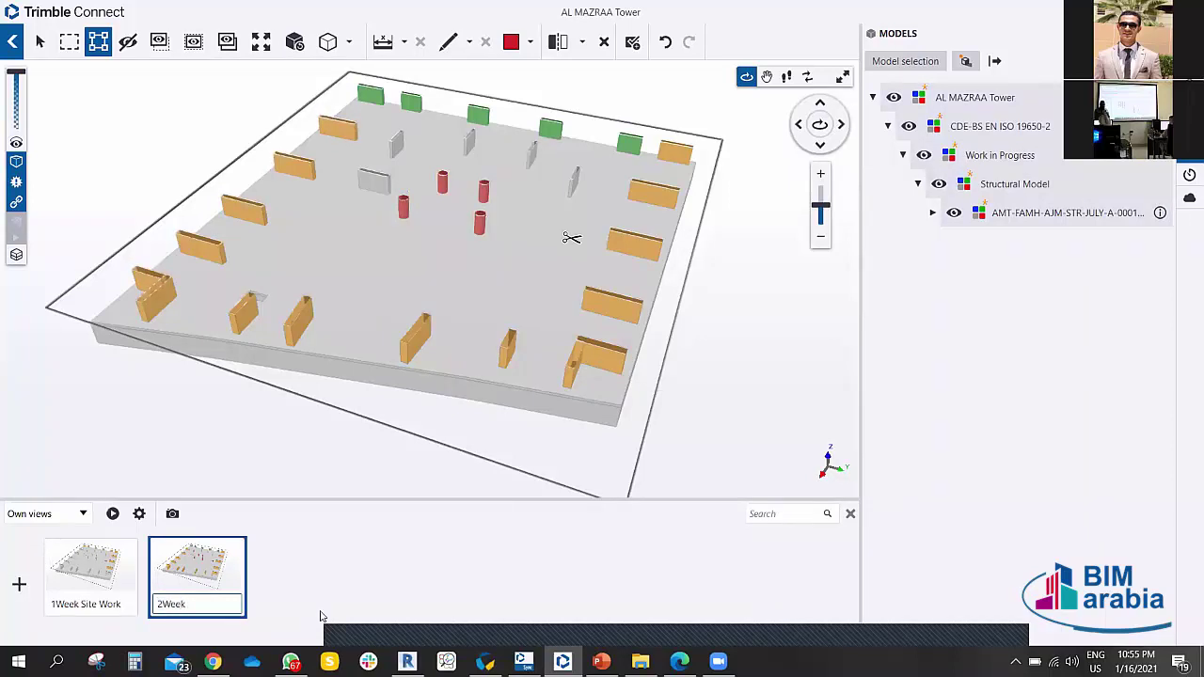
{"action": "type", "text": "k"}
Mark the eight orange perimeter walls as Completed.
{"action": "left_click", "coordinate": [485, 661]}
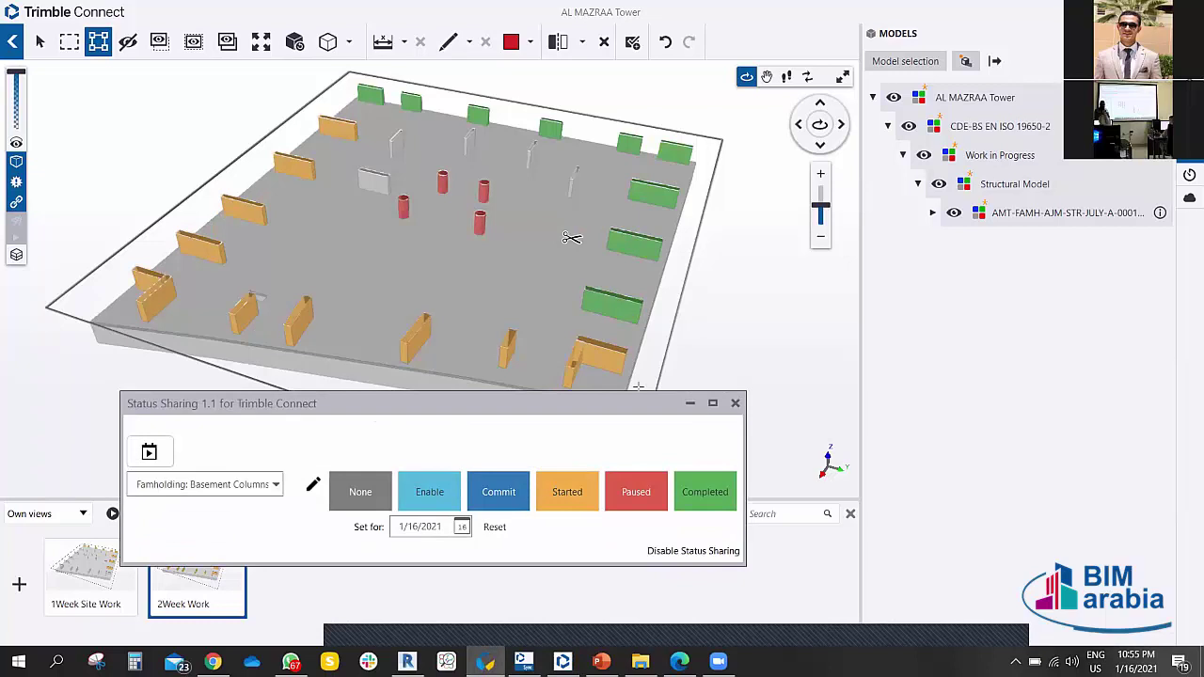
{"action": "left_click", "coordinate": [593, 359]}
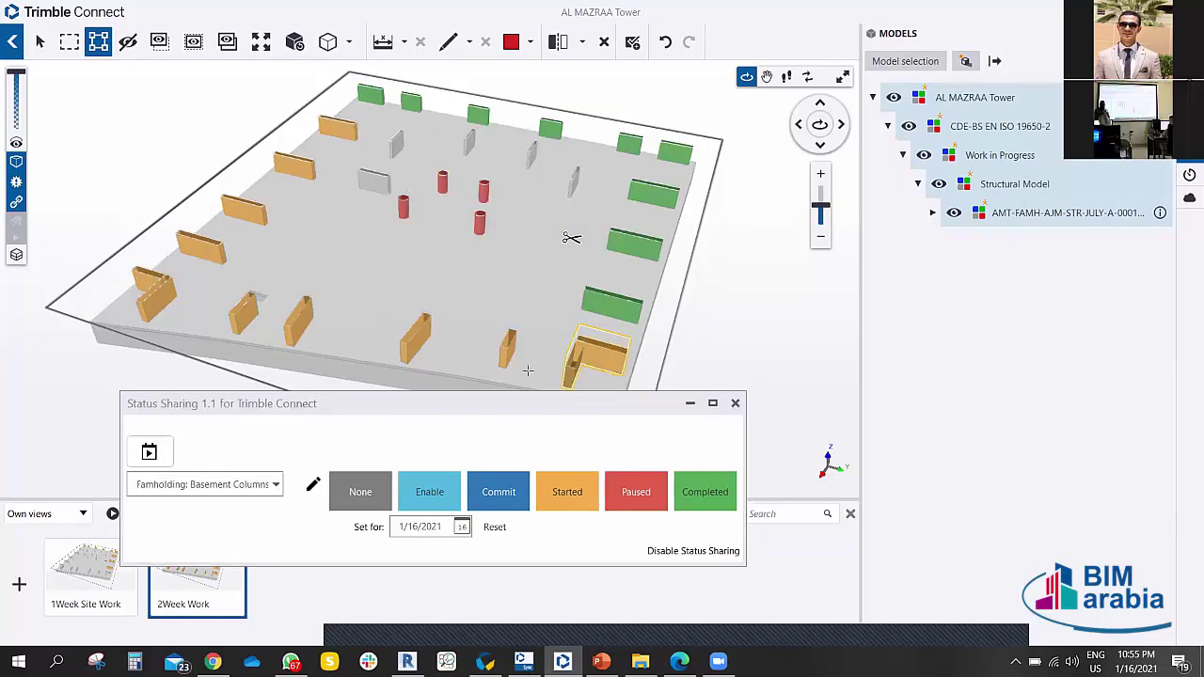
{"action": "left_click", "coordinate": [508, 349], "text": "ctrl"}
{"action": "left_click", "coordinate": [415, 337], "text": "ctrl"}
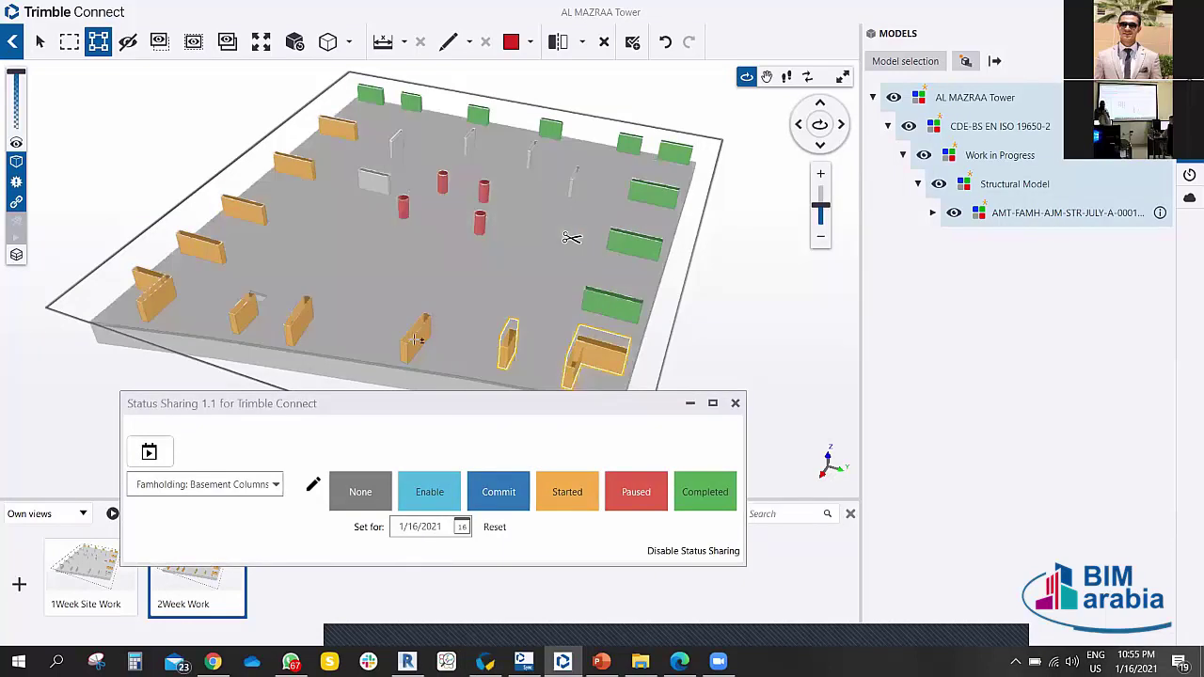
{"action": "left_click", "coordinate": [297, 320], "text": "ctrl"}
{"action": "left_click", "coordinate": [243, 313], "text": "ctrl"}
{"action": "left_click", "coordinate": [165, 301], "text": "ctrl"}
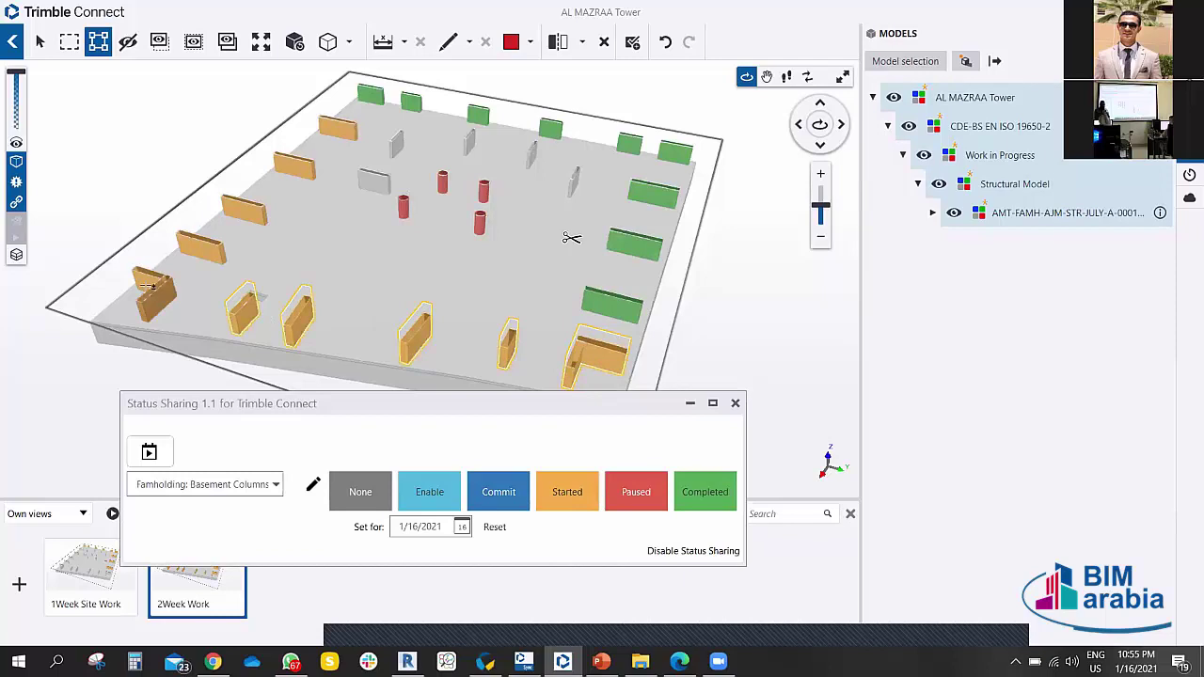
{"action": "left_click", "coordinate": [697, 489]}
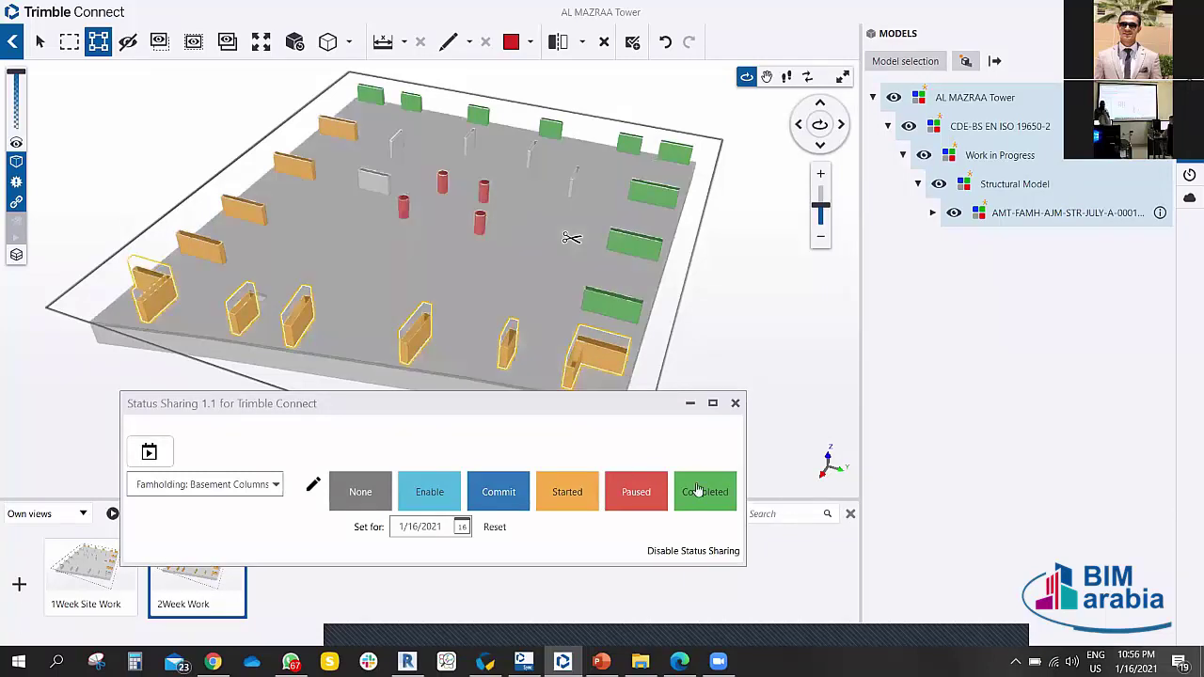
{"action": "left_click", "coordinate": [402, 202]}
Mark the four red central columns as Started.
{"action": "left_click", "coordinate": [442, 179], "text": "ctrl"}
{"action": "left_click", "coordinate": [479, 223], "text": "ctrl"}
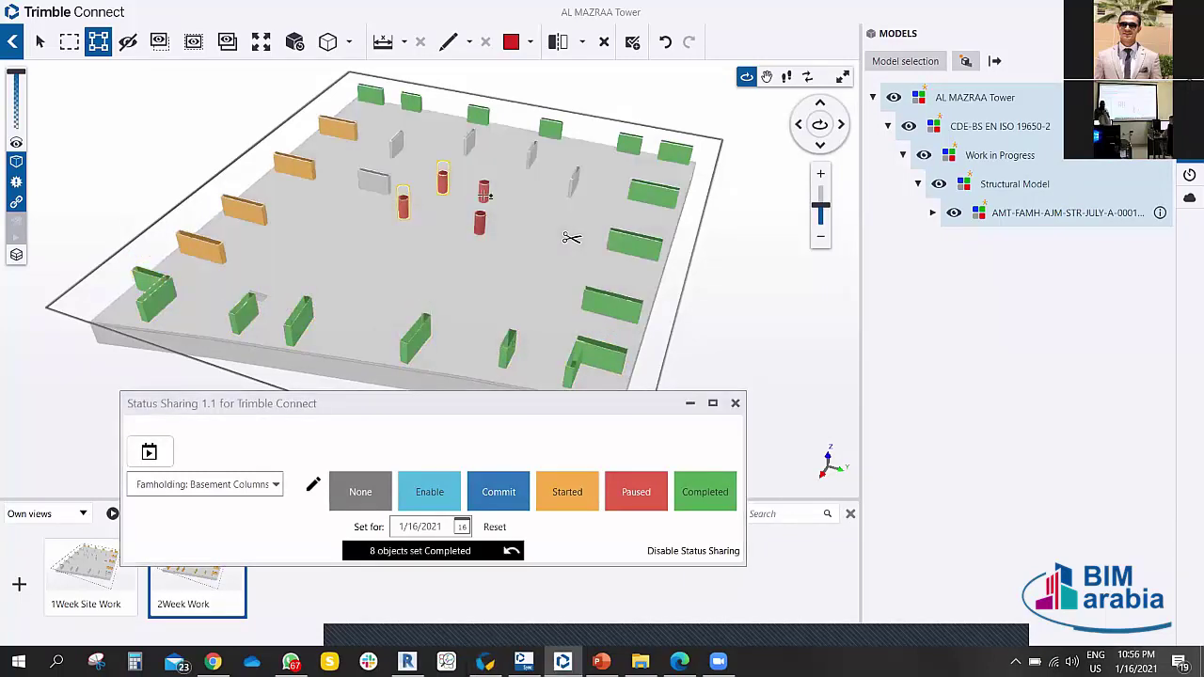
{"action": "left_click", "coordinate": [484, 190], "text": "ctrl"}
{"action": "left_click", "coordinate": [566, 491]}
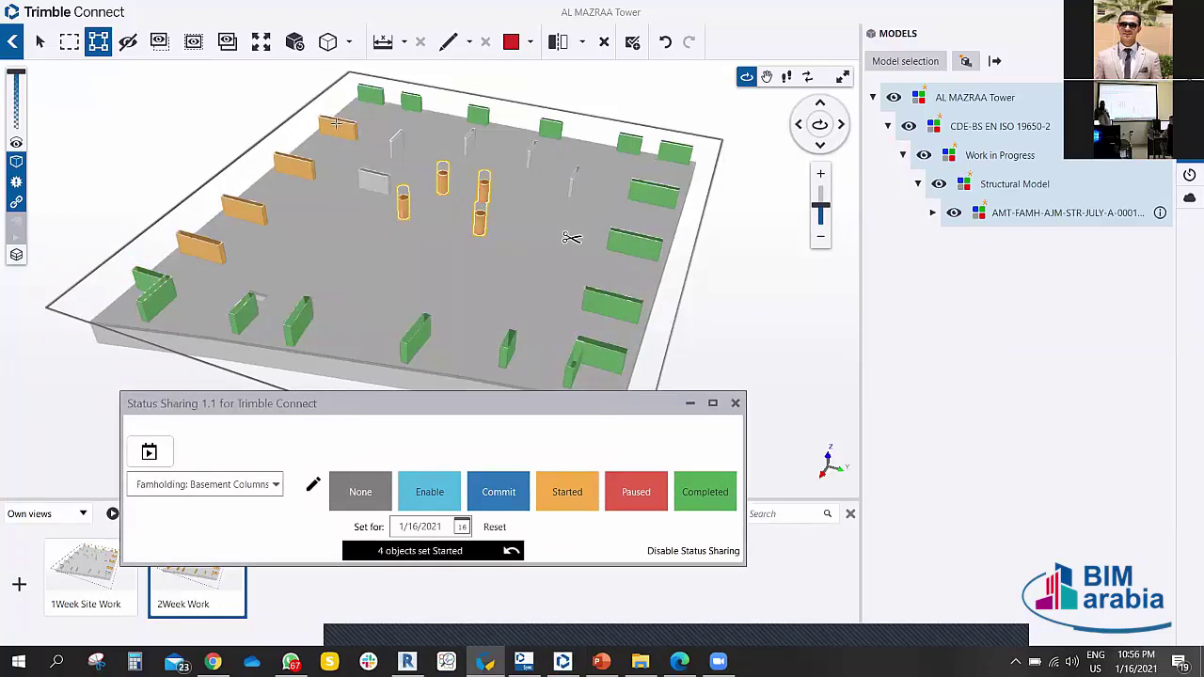
Mark the remaining upper-left and lower-left orange walls as Completed.
{"action": "left_click", "coordinate": [335, 123]}
{"action": "left_click", "coordinate": [294, 165], "text": "ctrl"}
{"action": "left_click", "coordinate": [247, 209], "text": "ctrl"}
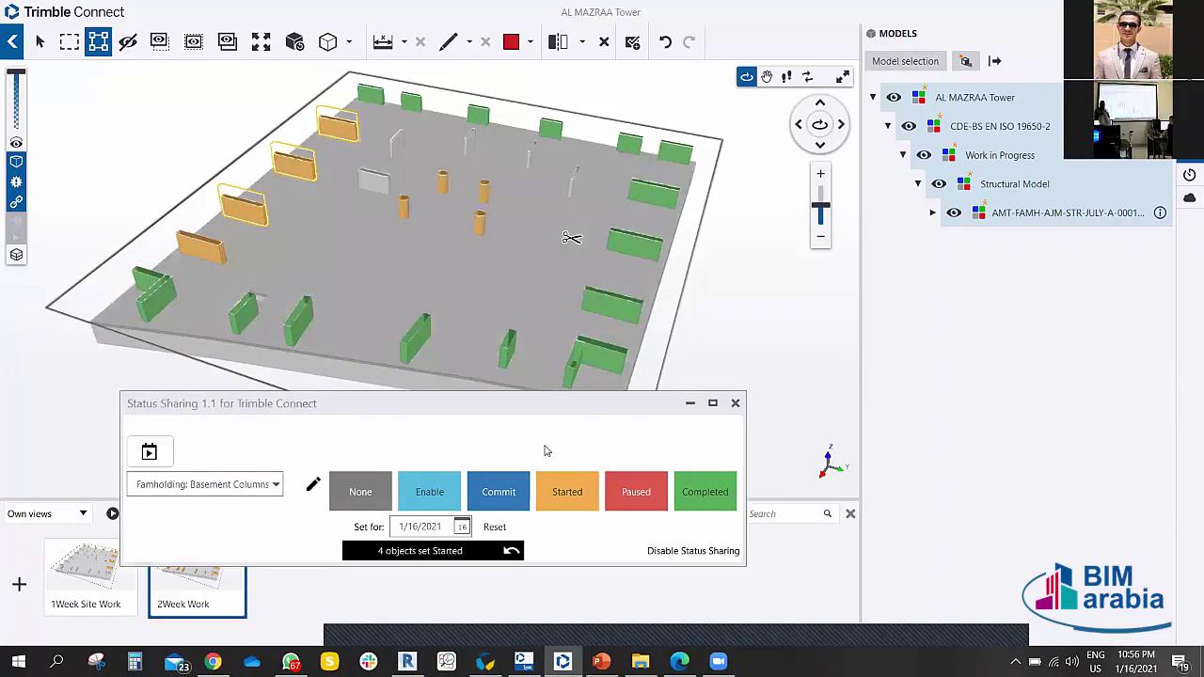
{"action": "left_click", "coordinate": [705, 492]}
{"action": "left_click", "coordinate": [396, 141]}
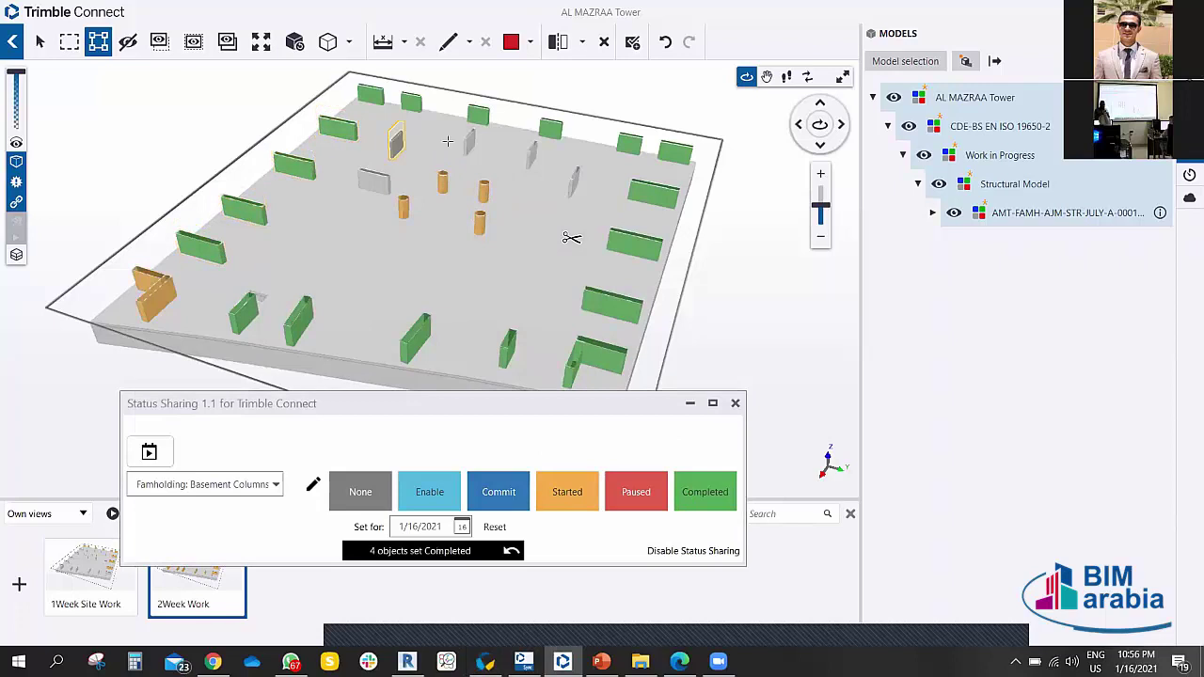
{"action": "left_click", "coordinate": [158, 299]}
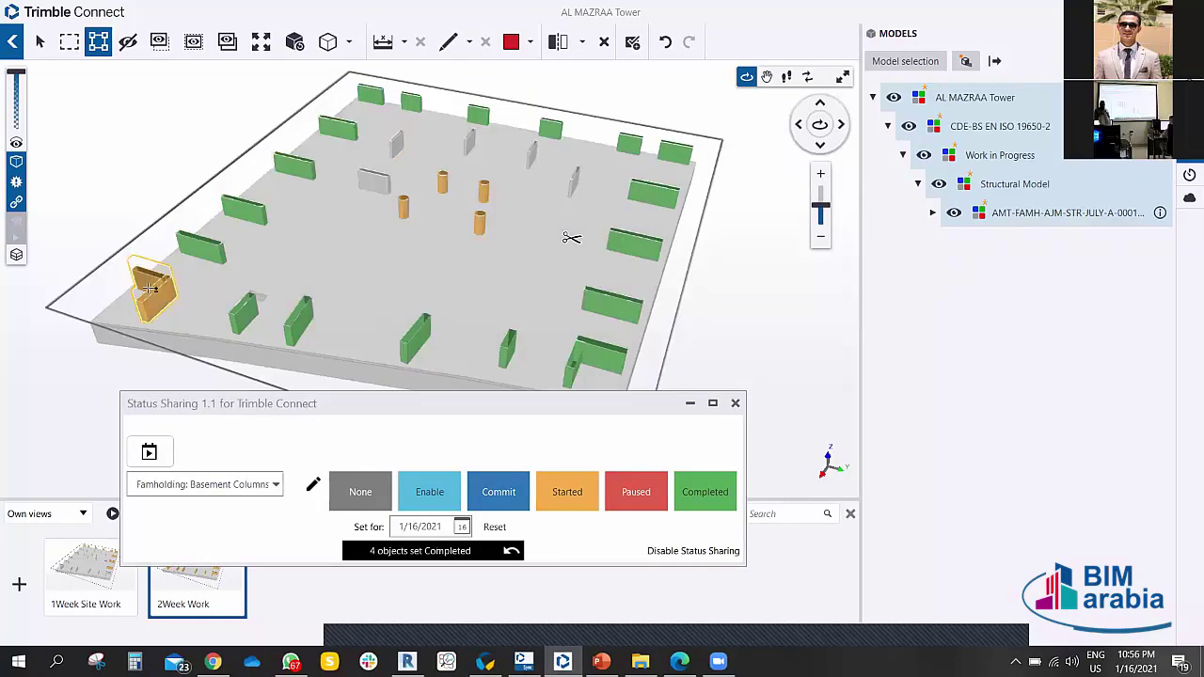
{"action": "left_click", "coordinate": [704, 492]}
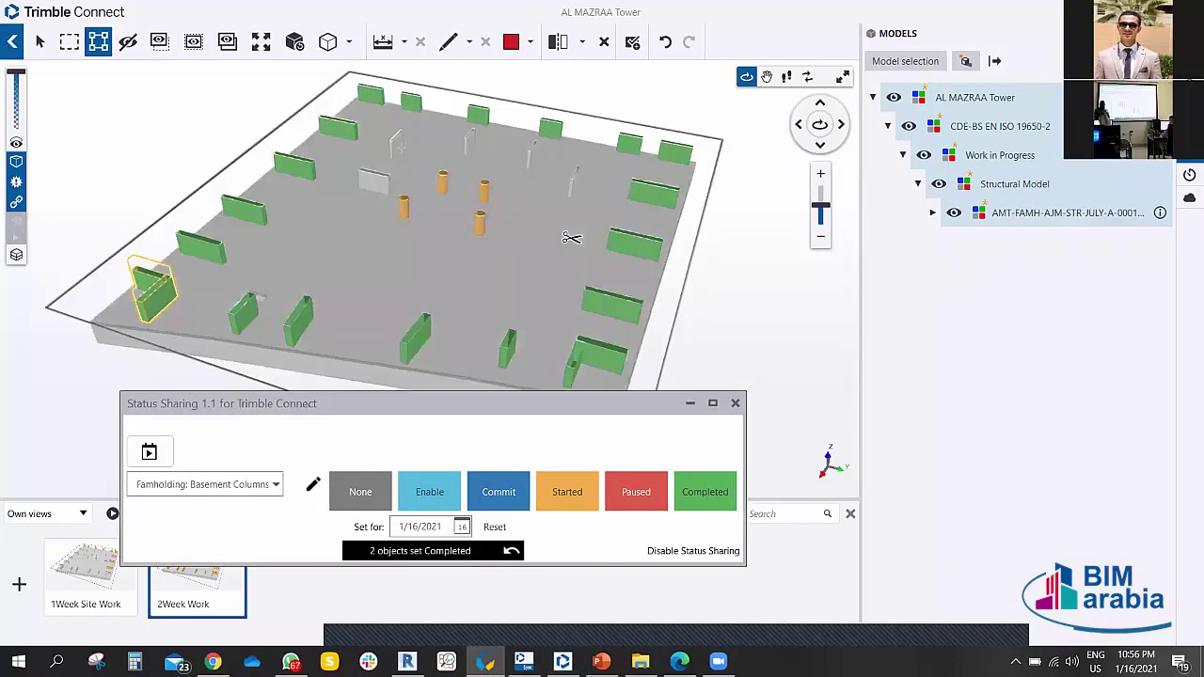
Mark the five grey inner walls and elements as Started.
{"action": "left_click", "coordinate": [399, 143]}
{"action": "left_click", "coordinate": [373, 176], "text": "ctrl"}
{"action": "left_click", "coordinate": [469, 138], "text": "ctrl"}
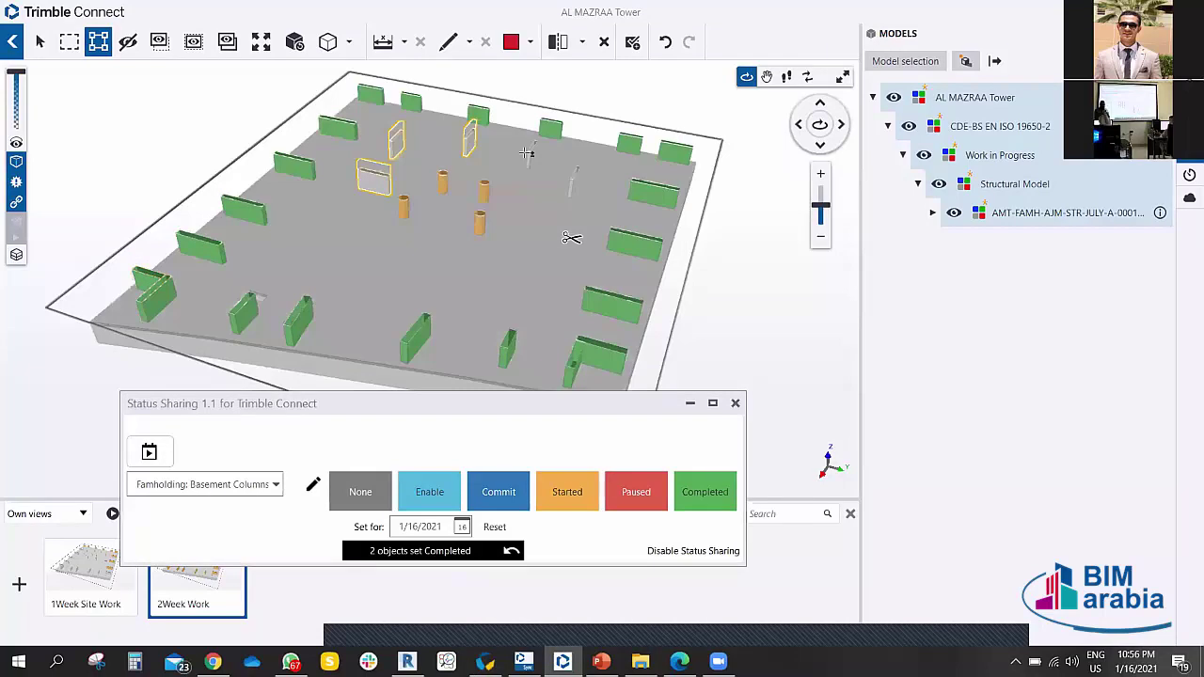
{"action": "left_click", "coordinate": [527, 153], "text": "ctrl"}
{"action": "left_click", "coordinate": [567, 492]}
Save the green-walled, orange-columned model as a third view named '3Week Work'.
{"action": "left_click", "coordinate": [689, 404]}
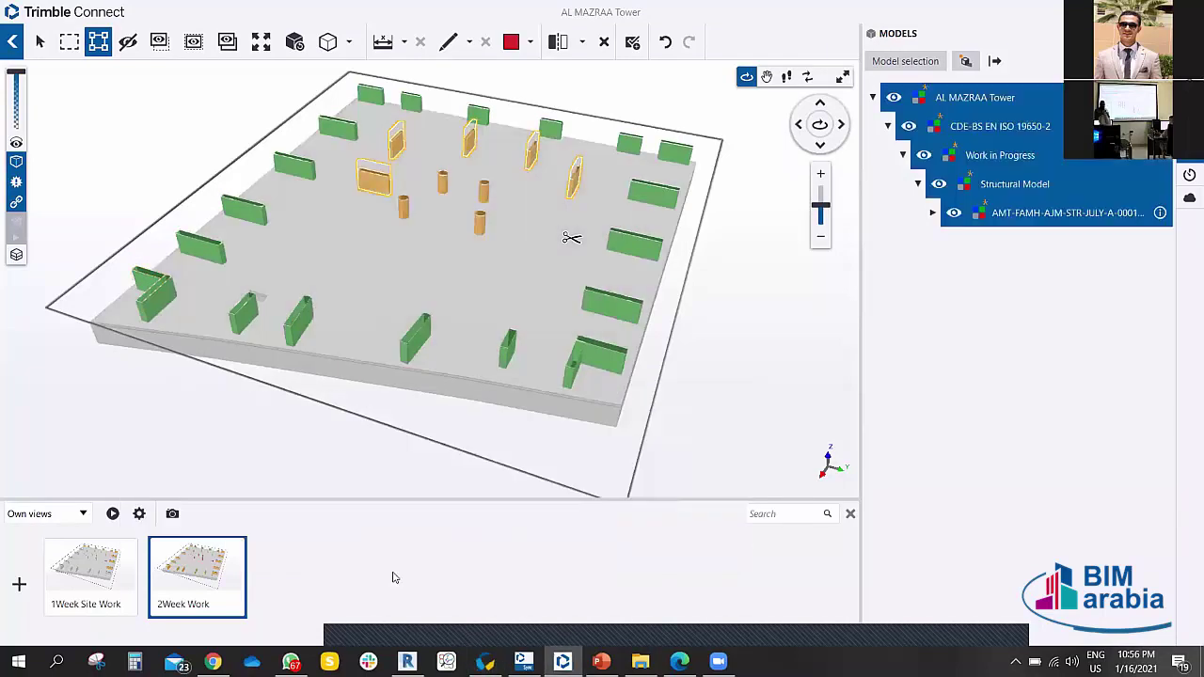
{"action": "left_click", "coordinate": [19, 583]}
{"action": "type", "text": "3"}
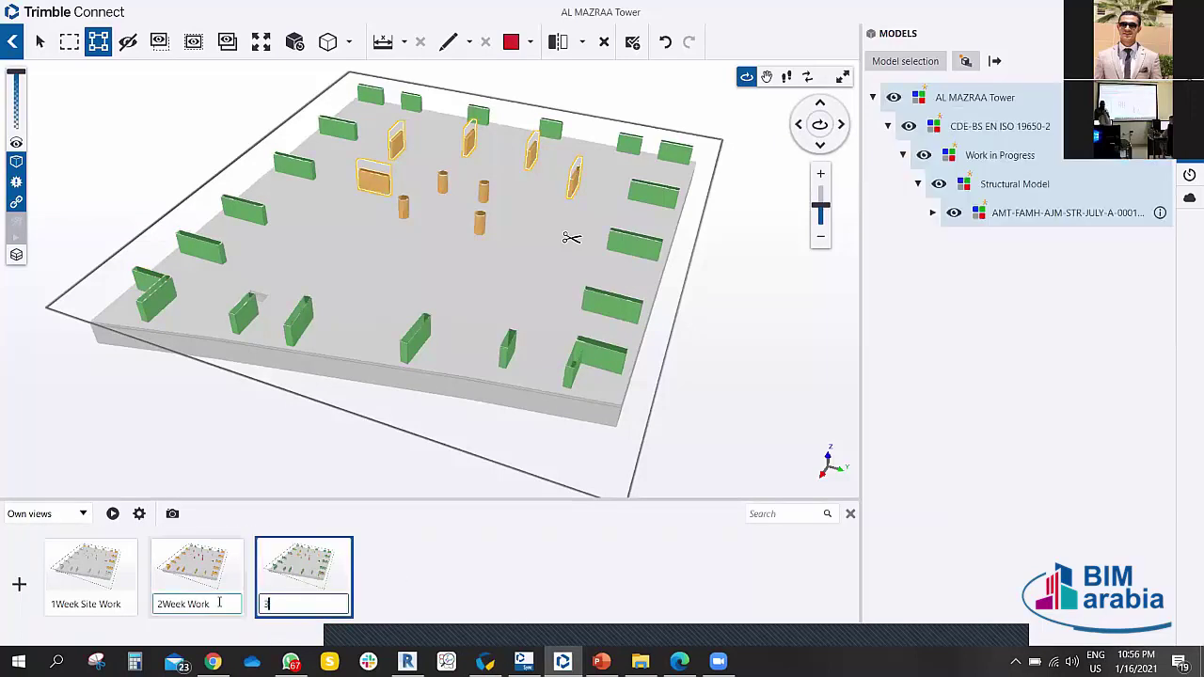
{"action": "type", "text": "Week Work"}
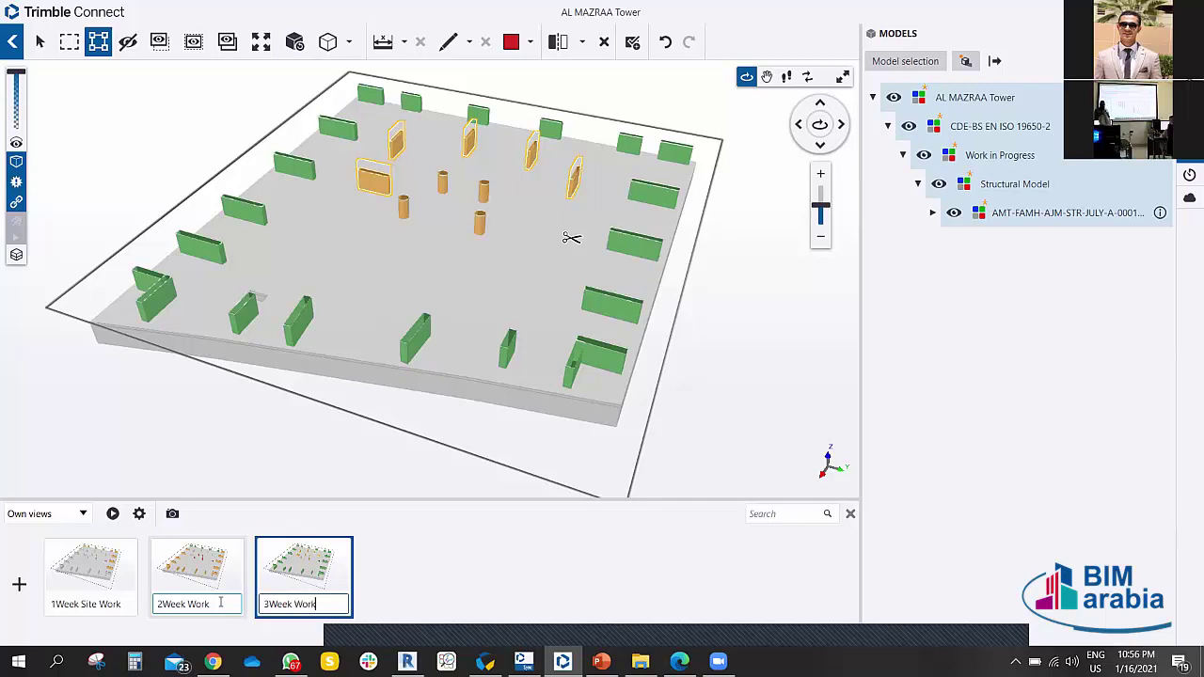
{"action": "left_click", "coordinate": [414, 586]}
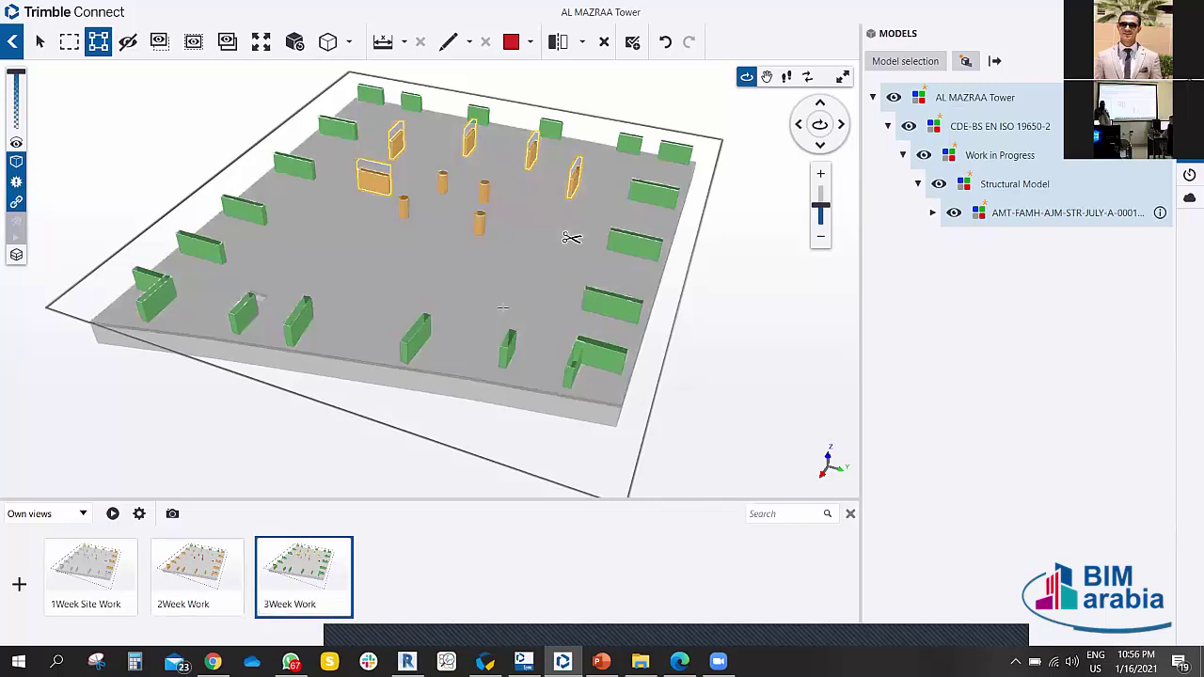
{"action": "left_click", "coordinate": [458, 446]}
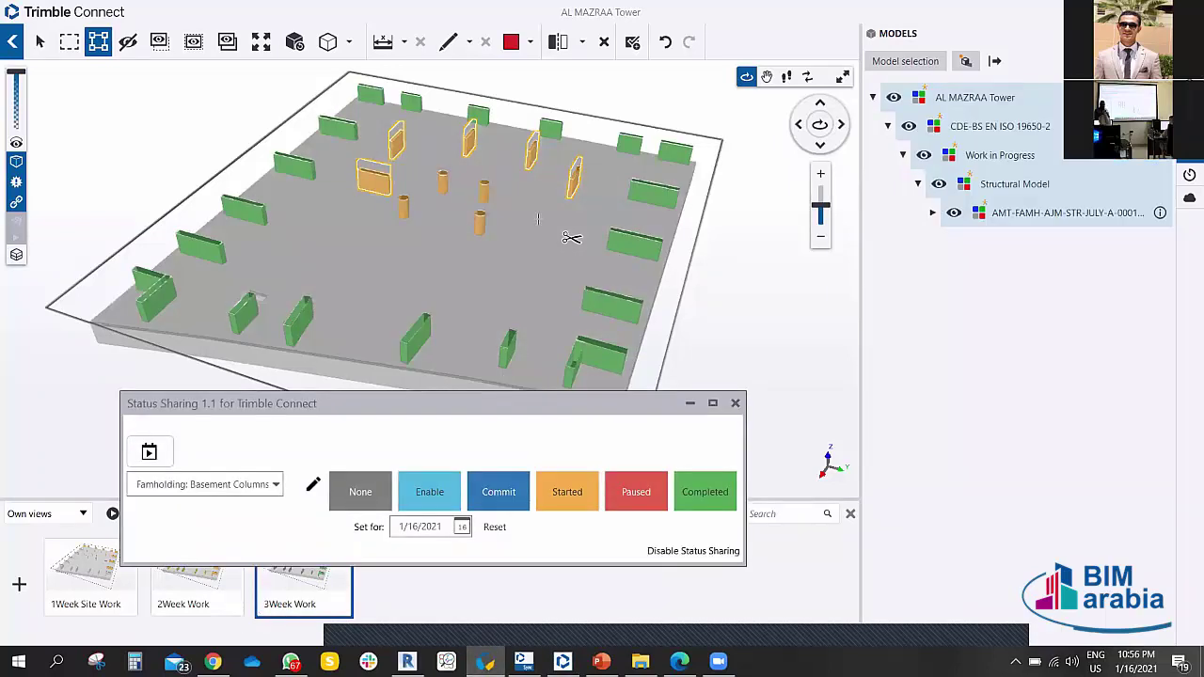
Set the 11 selected column assemblies to Completed.
{"action": "left_click", "coordinate": [531, 152]}
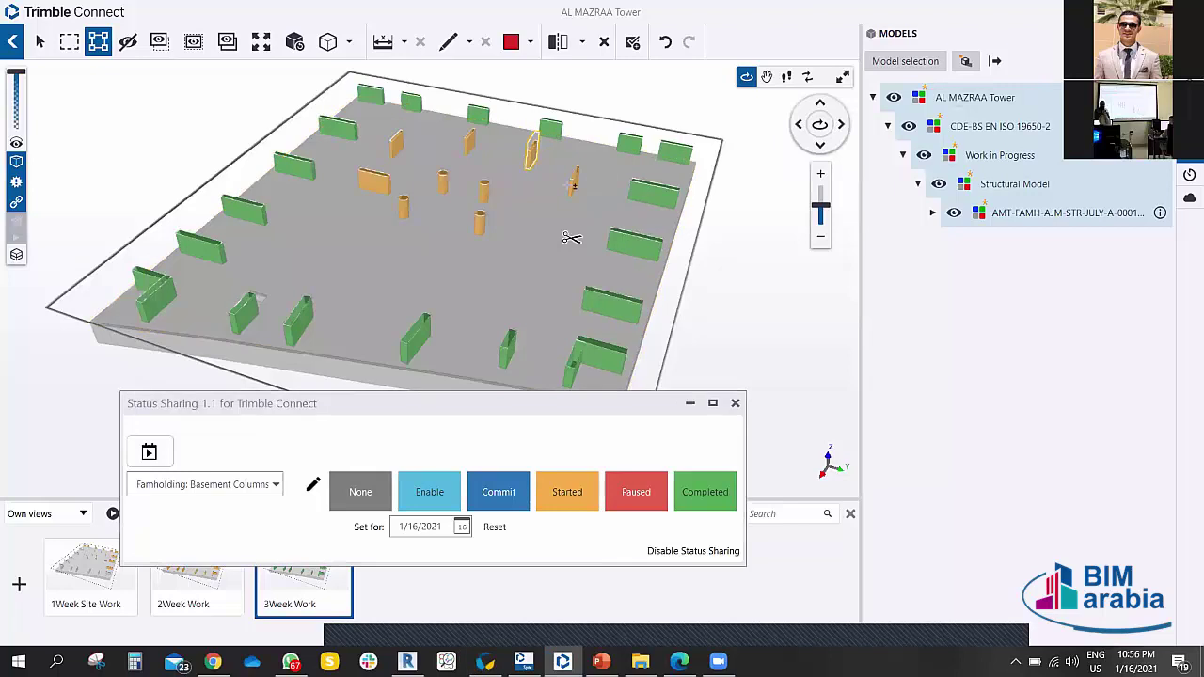
{"action": "left_click", "coordinate": [575, 180], "text": "ctrl"}
{"action": "left_click", "coordinate": [484, 192], "text": "ctrl"}
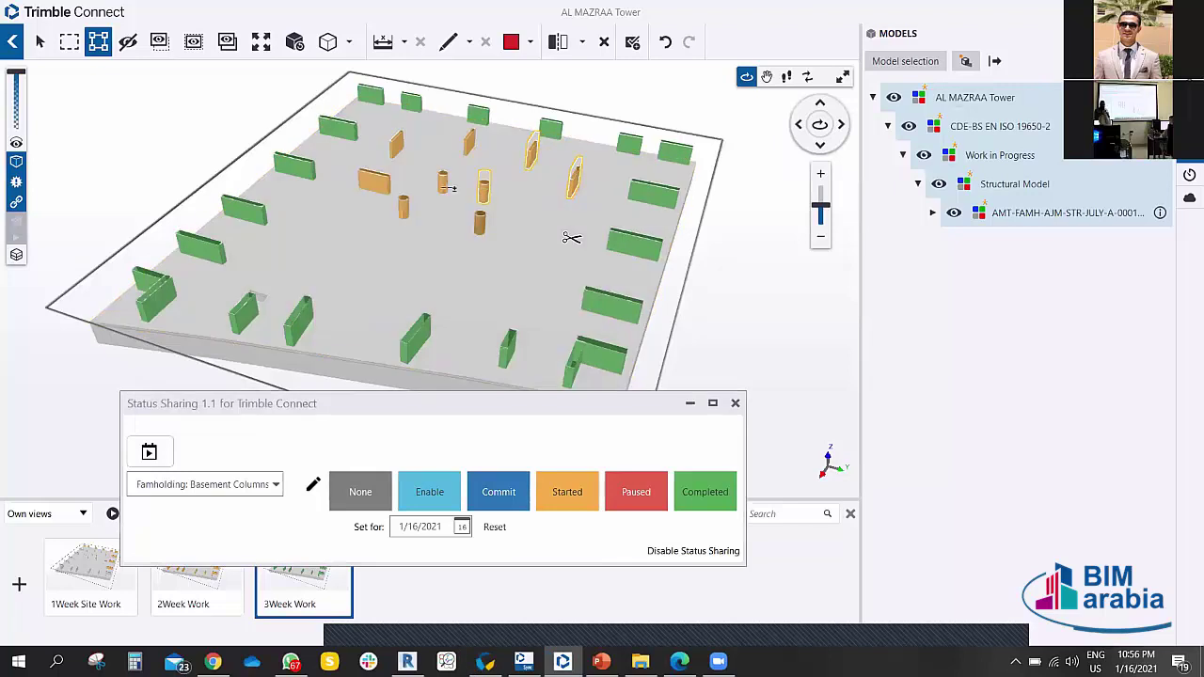
{"action": "key", "text": "Escape"}
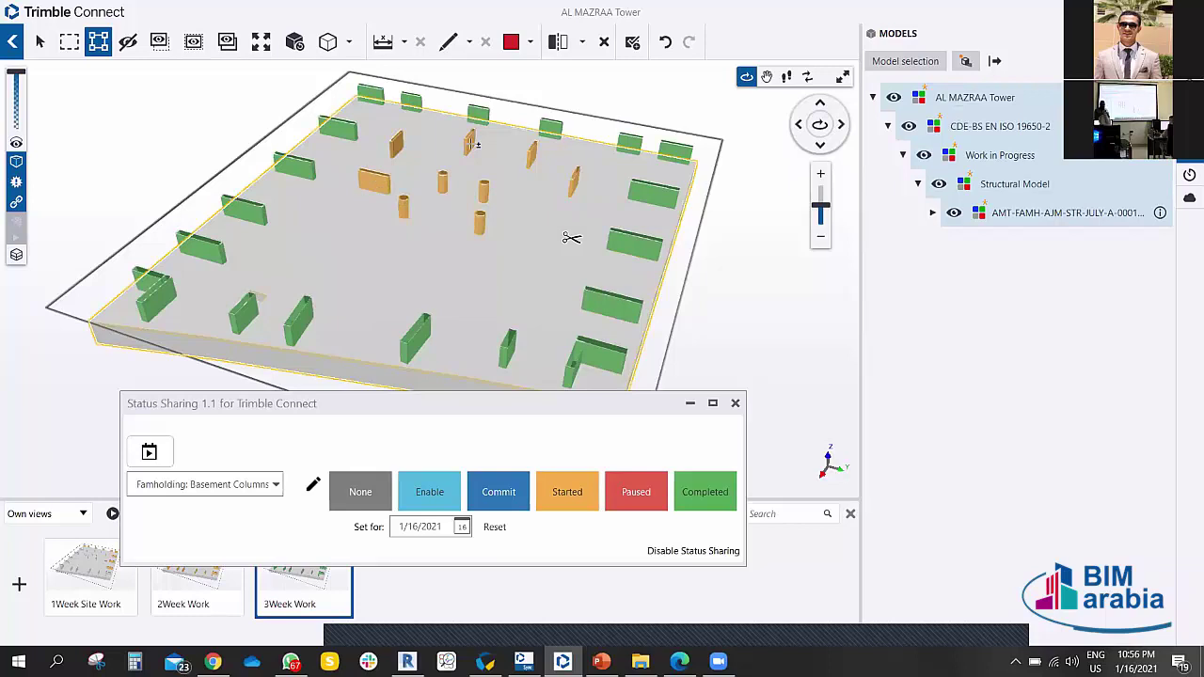
{"action": "left_click", "coordinate": [506, 281]}
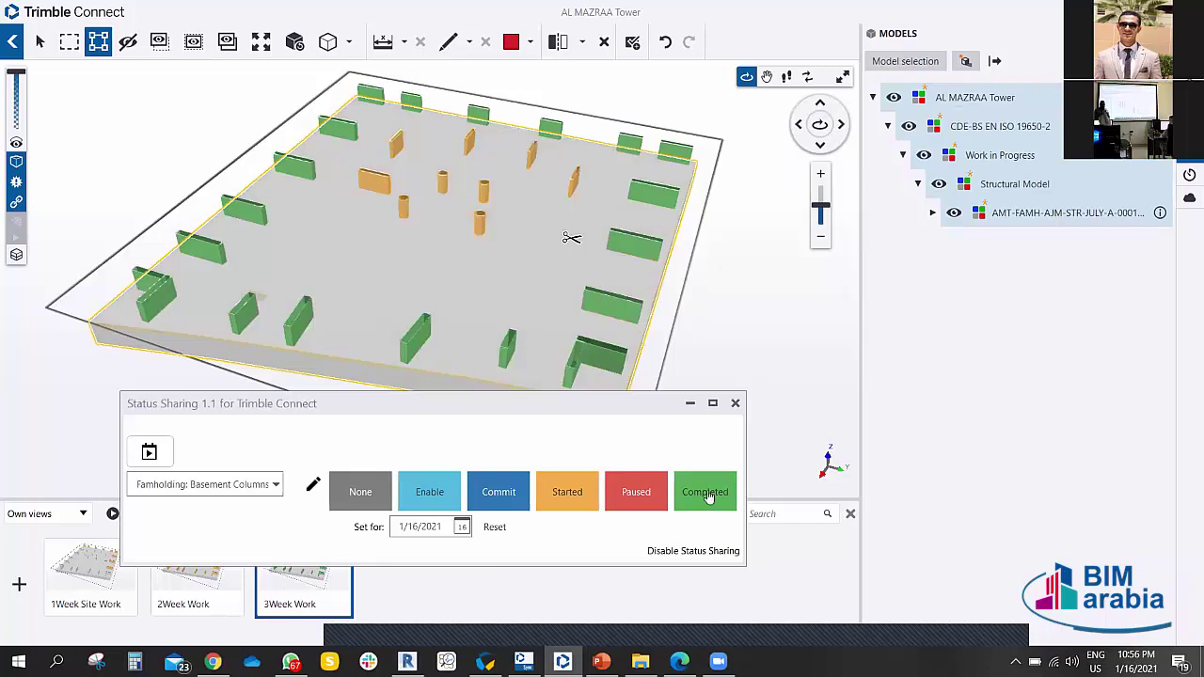
{"action": "left_click", "coordinate": [707, 495]}
{"action": "left_click", "coordinate": [631, 382]}
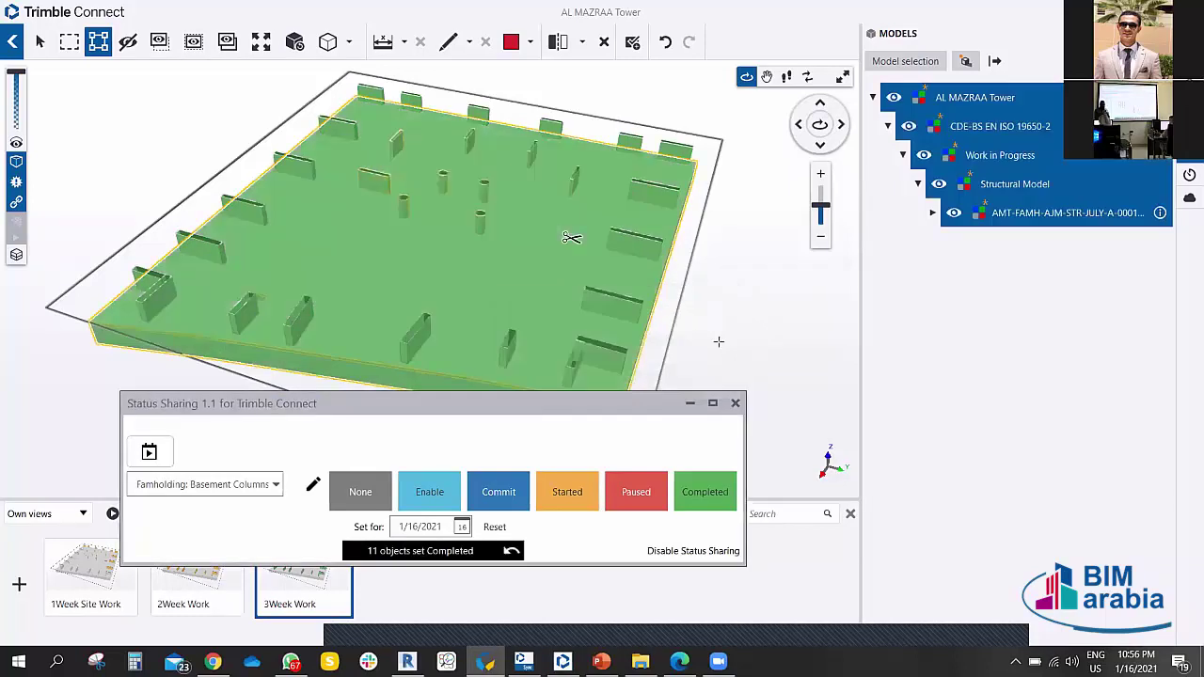
{"action": "left_click", "coordinate": [708, 323]}
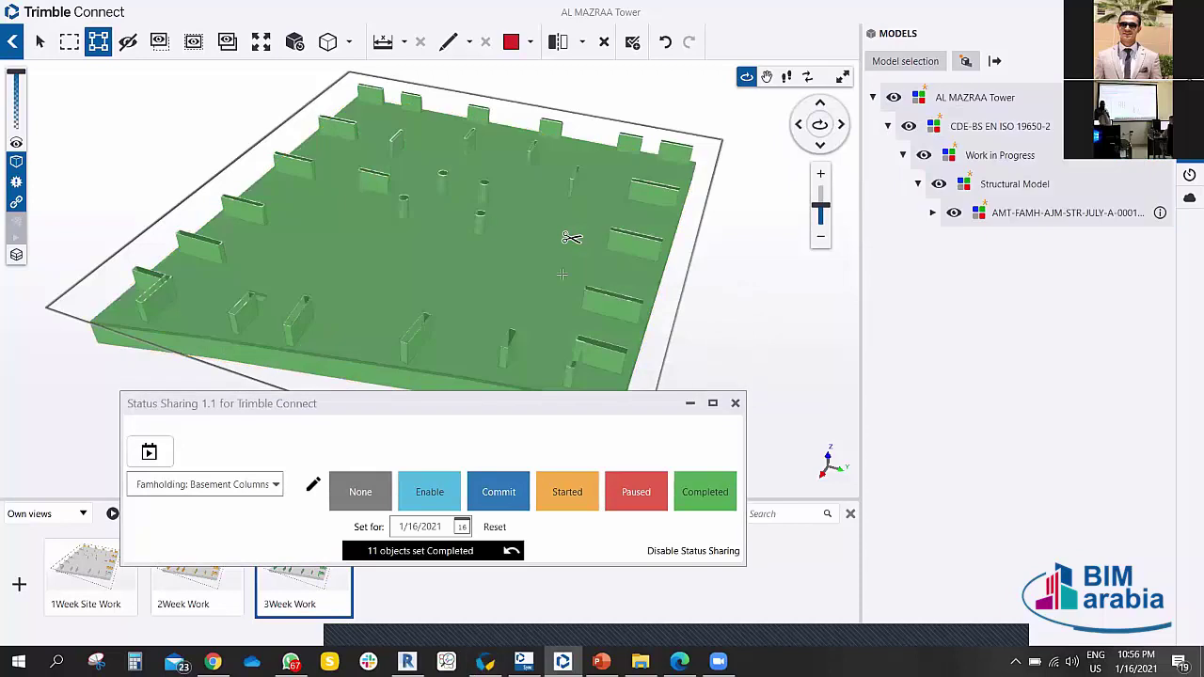
Reset the floor slab's status to None and save a view named '4thWeek Work'.
{"action": "left_click", "coordinate": [502, 282]}
{"action": "left_click", "coordinate": [360, 491]}
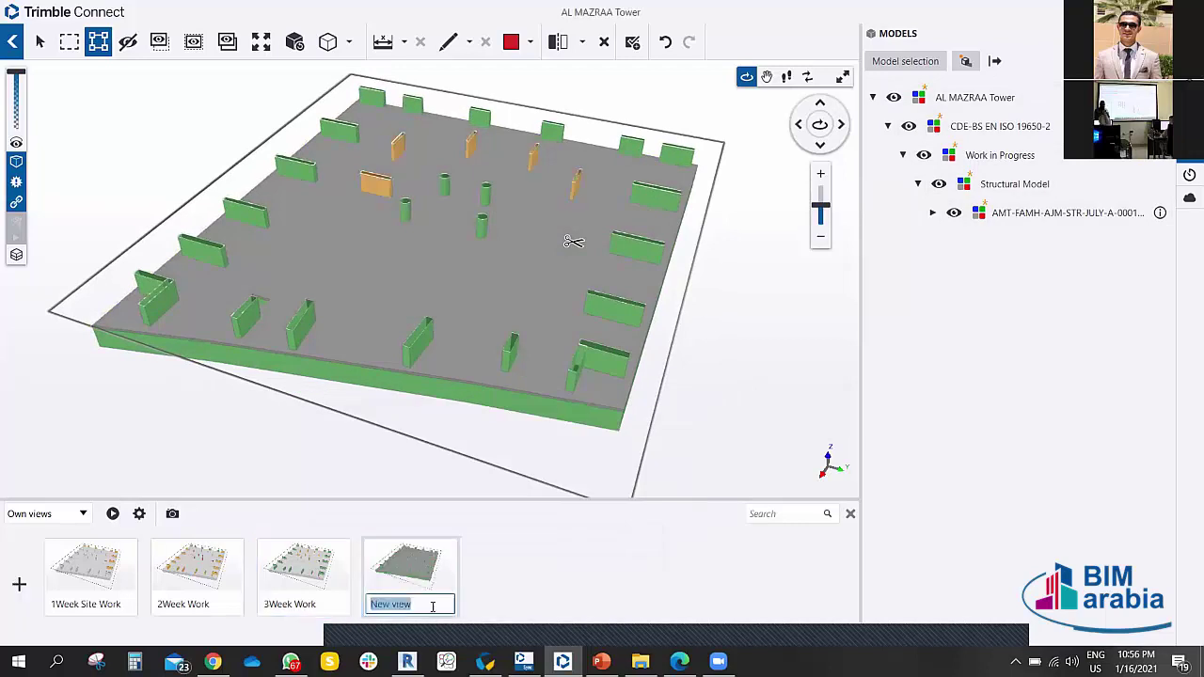
{"action": "type", "text": "4thWeek Work"}
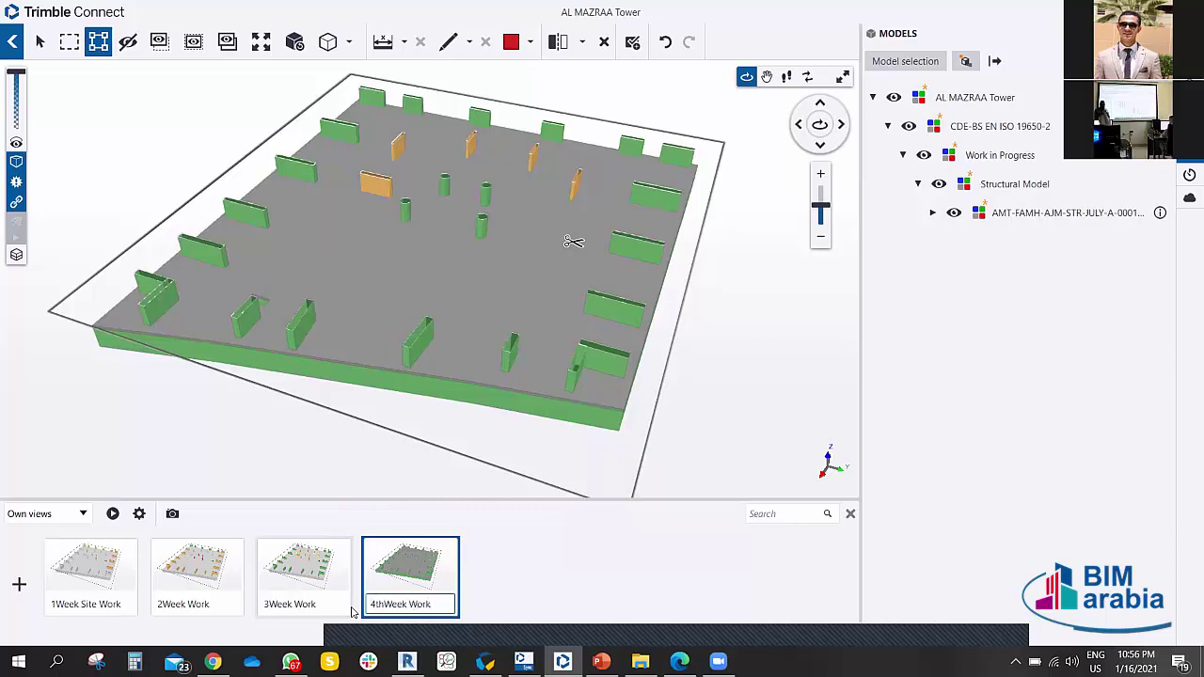
{"action": "left_click", "coordinate": [561, 576]}
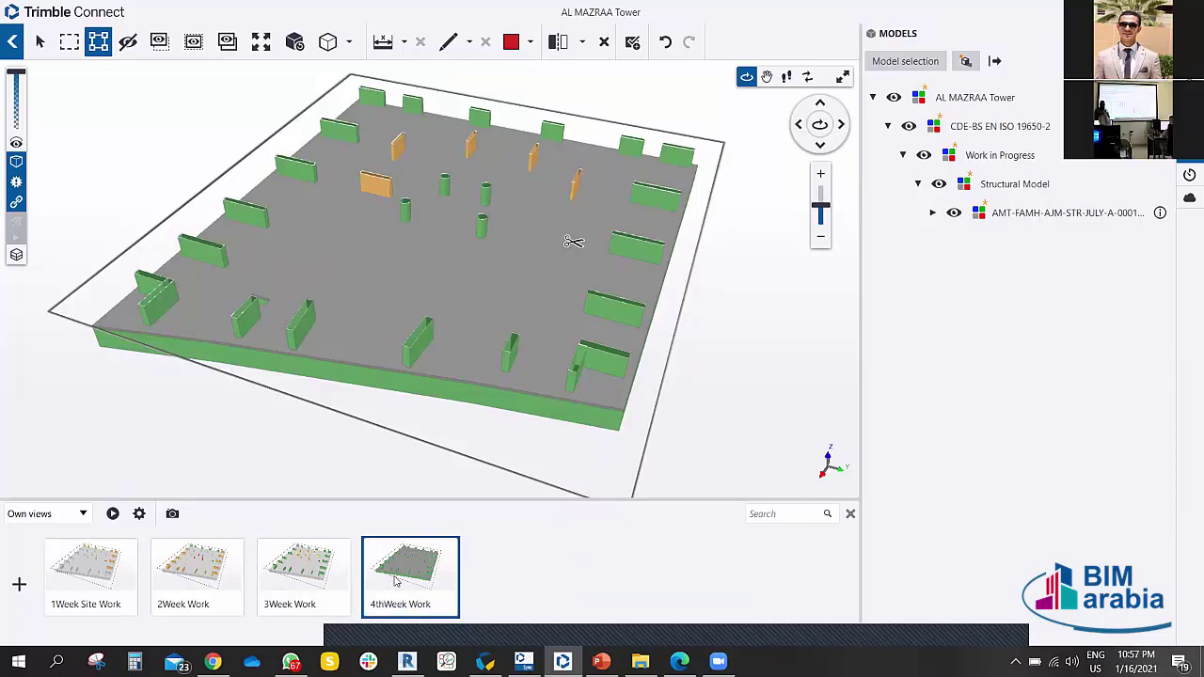
Group the four weekly views together and name the group 'January Work Done'.
{"action": "left_click_drag", "start_coordinate": [223, 578], "coordinate": [133, 583]}
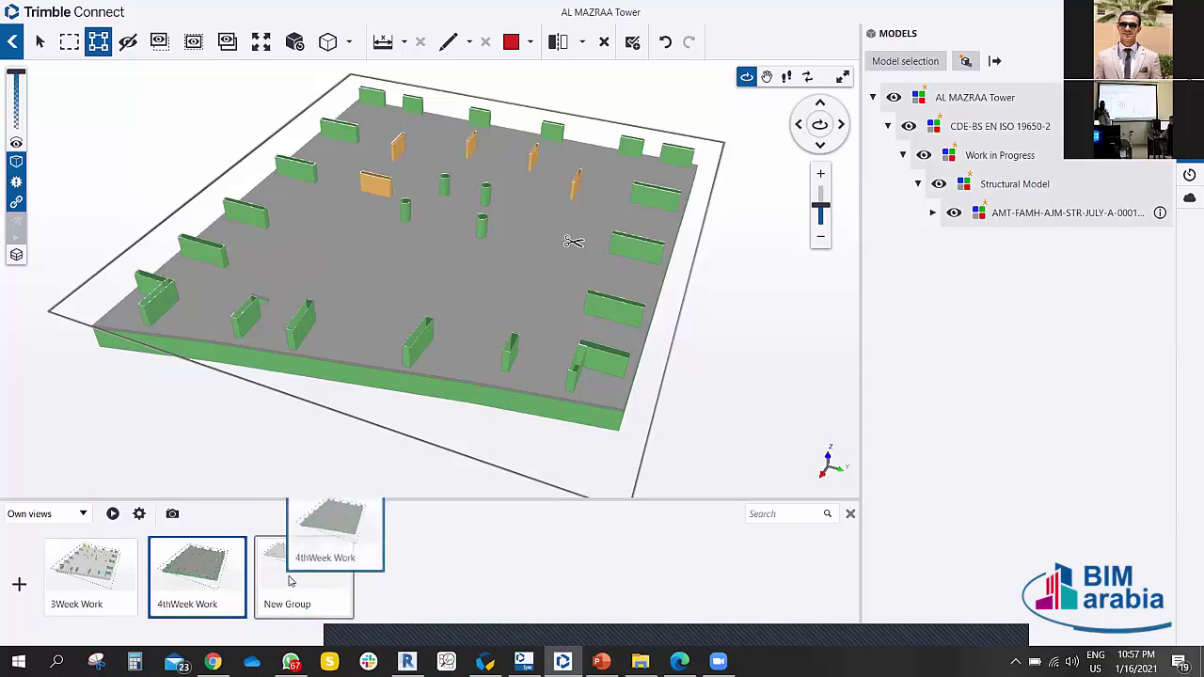
{"action": "left_click_drag", "start_coordinate": [290, 583], "coordinate": [291, 583]}
{"action": "left_click_drag", "start_coordinate": [89, 569], "coordinate": [178, 587]}
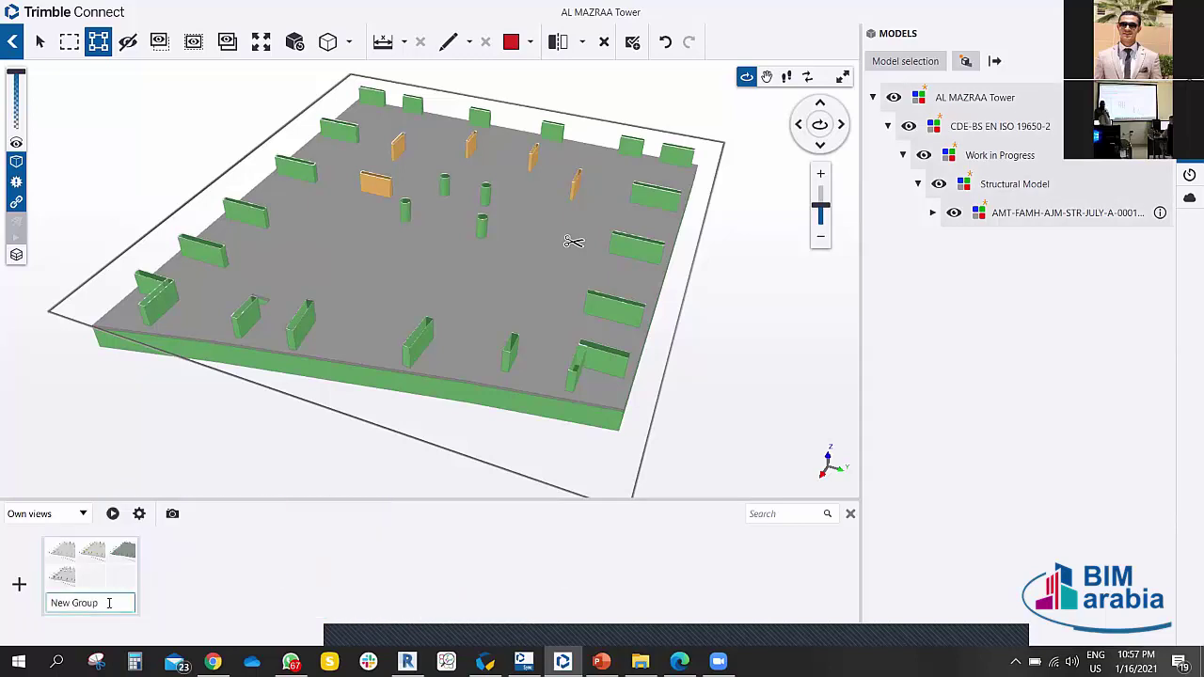
{"action": "key", "text": "BackSpace"}
{"action": "type", "text": "January Work Do"}
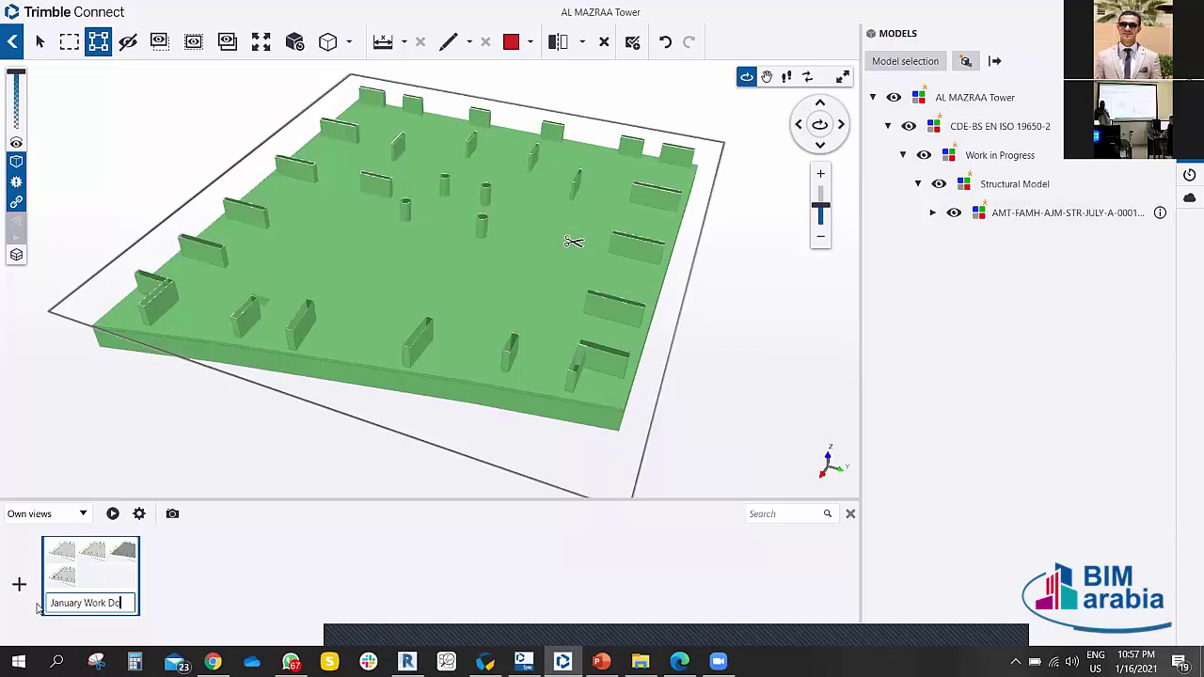
{"action": "type", "text": "ne"}
{"action": "left_click", "coordinate": [320, 585]}
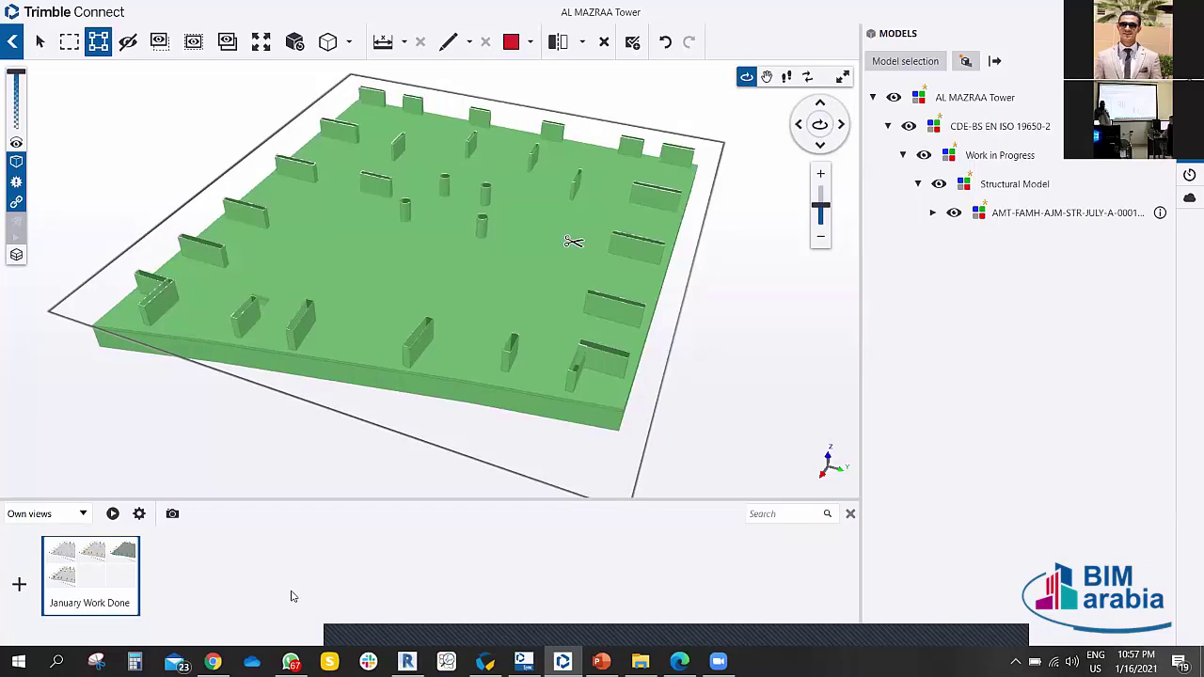
{"action": "right_click", "coordinate": [97, 585]}
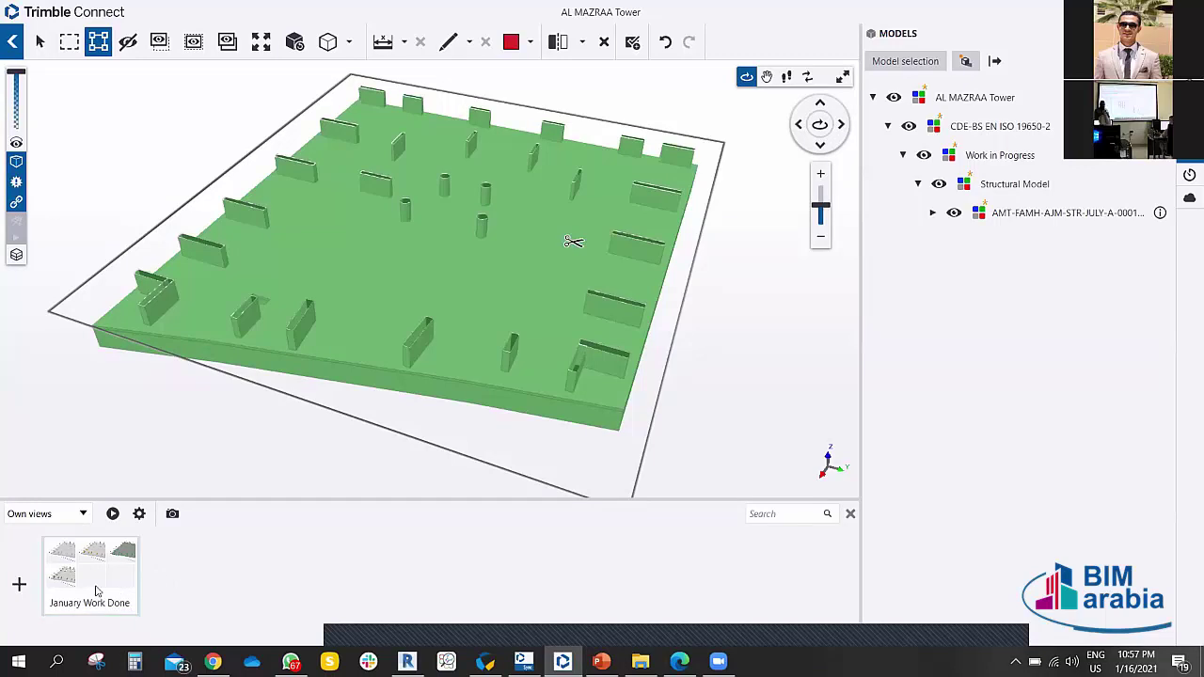
{"action": "right_click", "coordinate": [91, 571]}
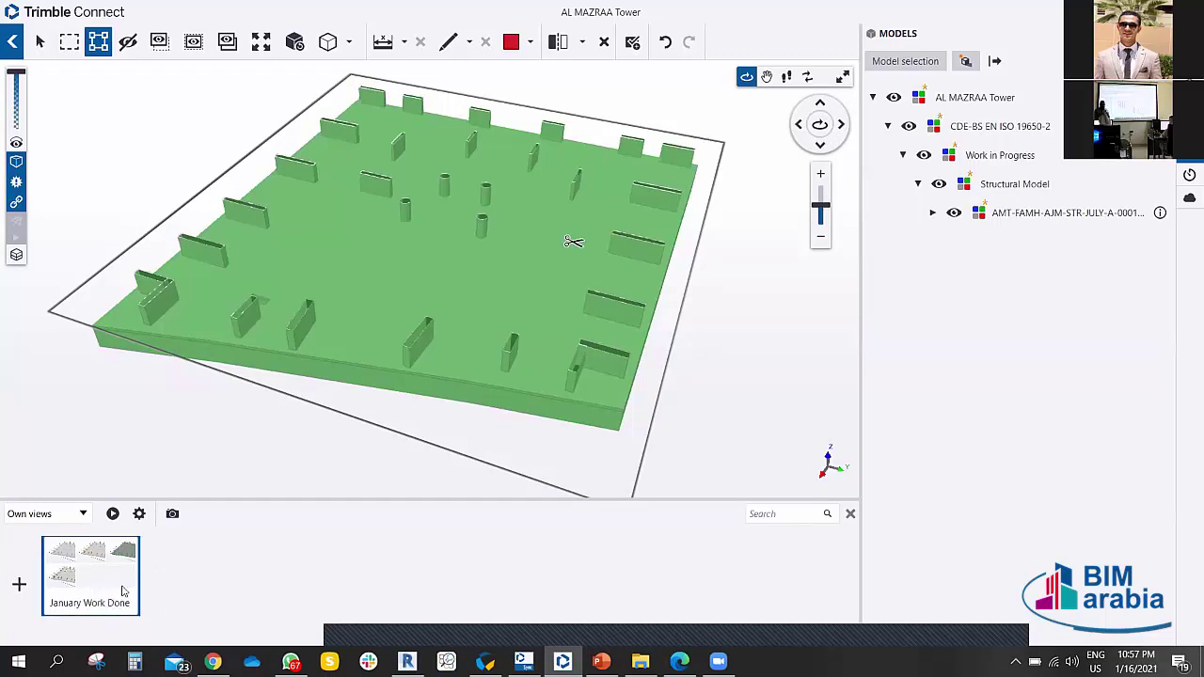
{"action": "right_click", "coordinate": [82, 571]}
{"action": "left_click", "coordinate": [140, 513]}
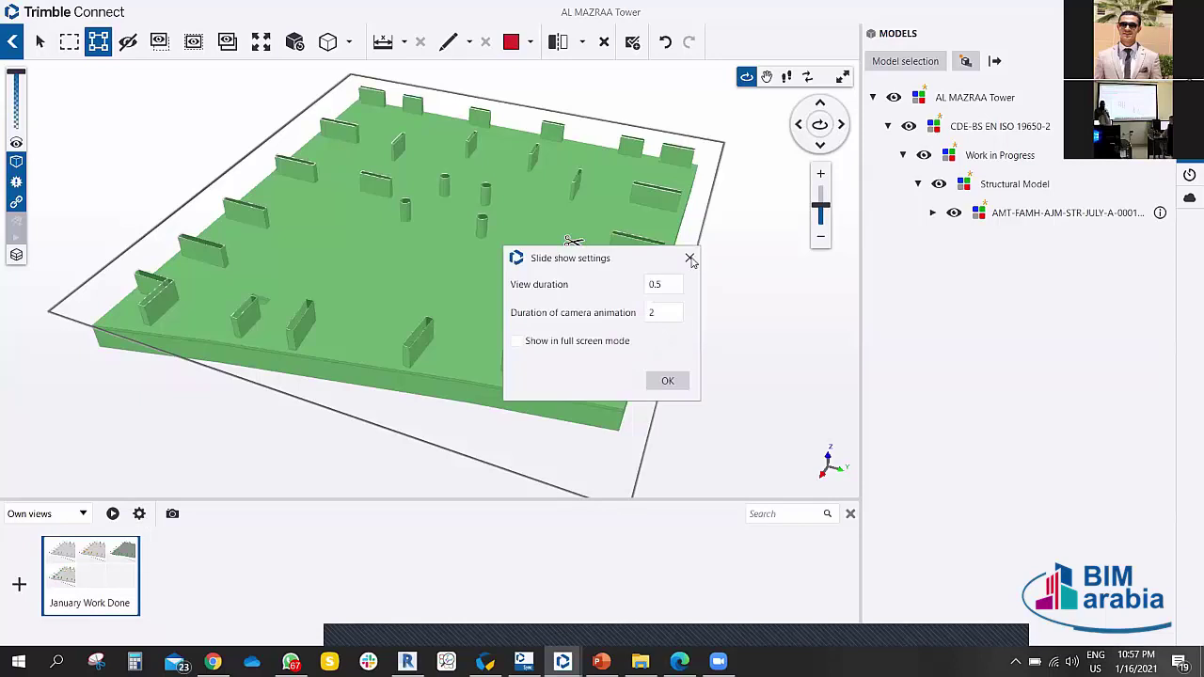
{"action": "left_click", "coordinate": [341, 493]}
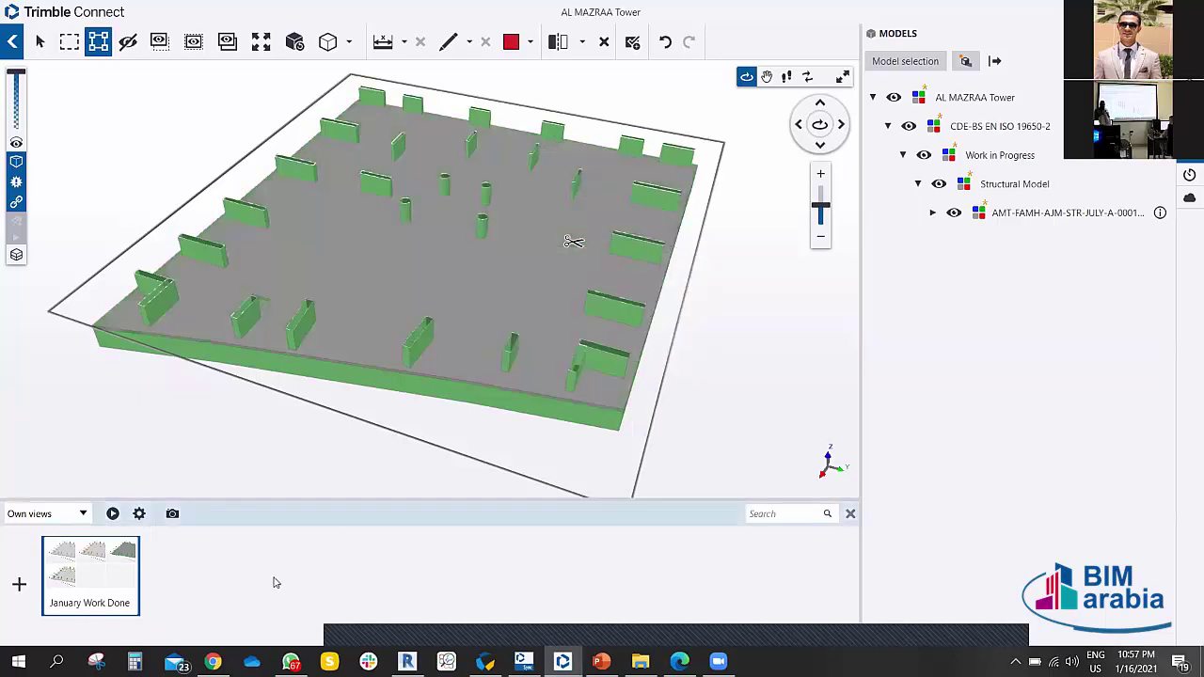
{"action": "right_click", "coordinate": [104, 570]}
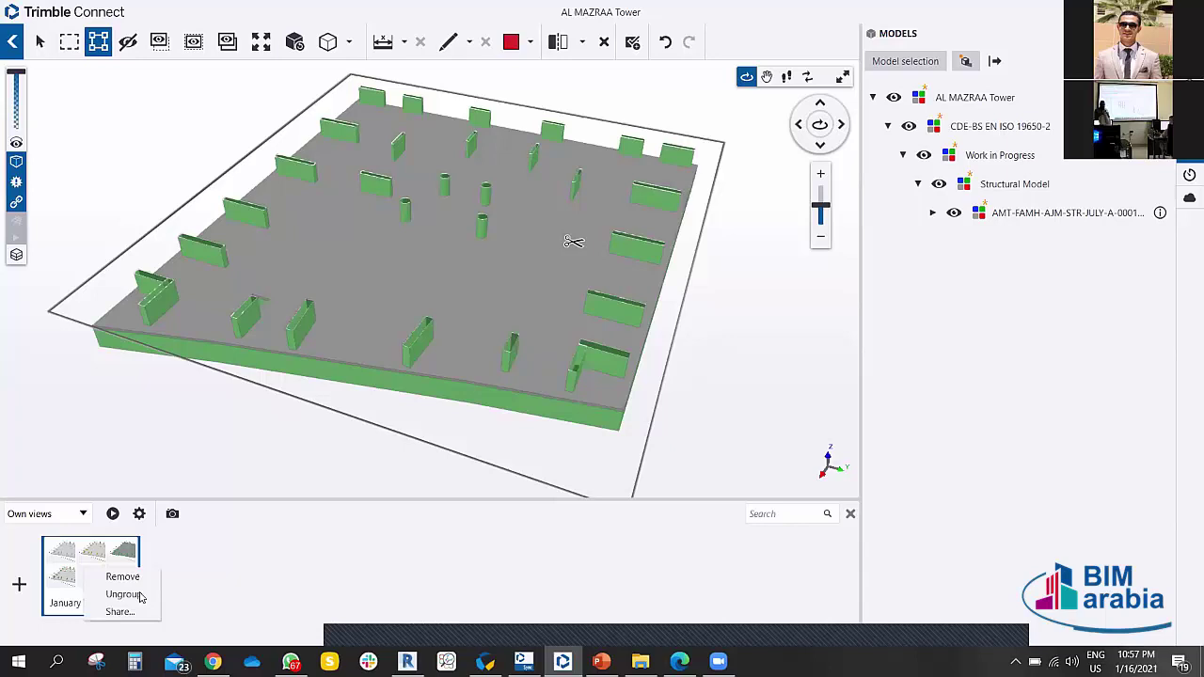
{"action": "left_click", "coordinate": [89, 557]}
{"action": "right_click", "coordinate": [106, 555]}
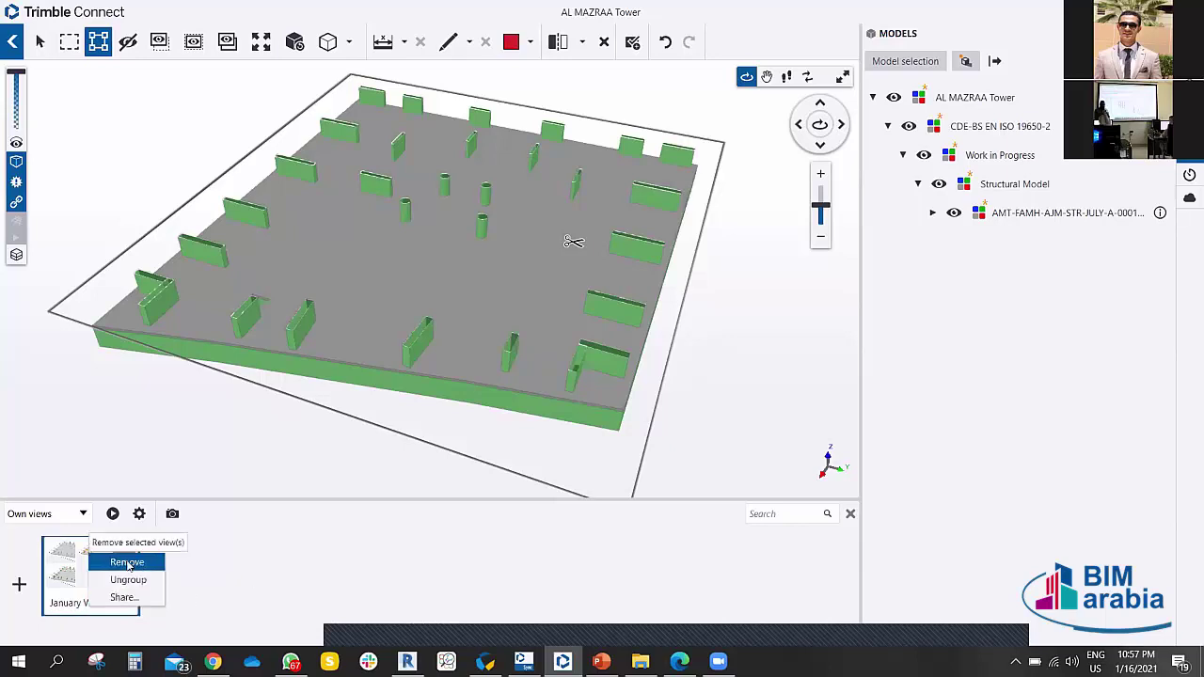
{"action": "left_click", "coordinate": [129, 596]}
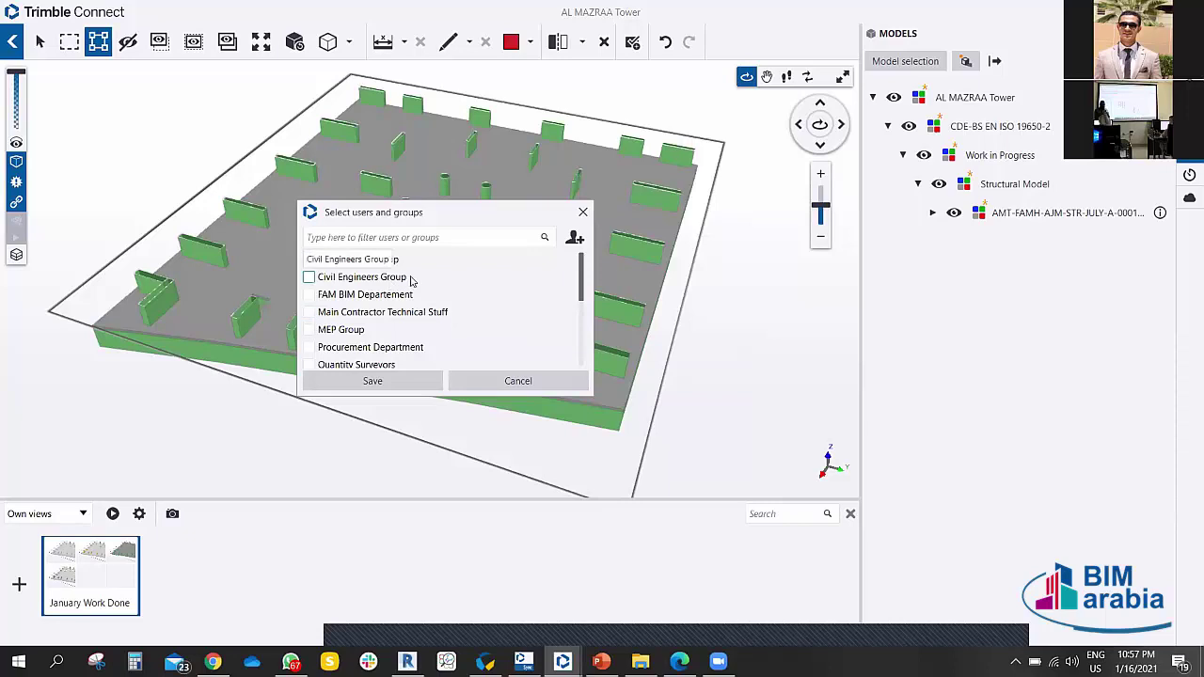
{"action": "scroll", "coordinate": [410, 278], "scroll_direction": "down", "scroll_amount": 1}
{"action": "scroll", "coordinate": [376, 319], "scroll_direction": "down", "scroll_amount": 1}
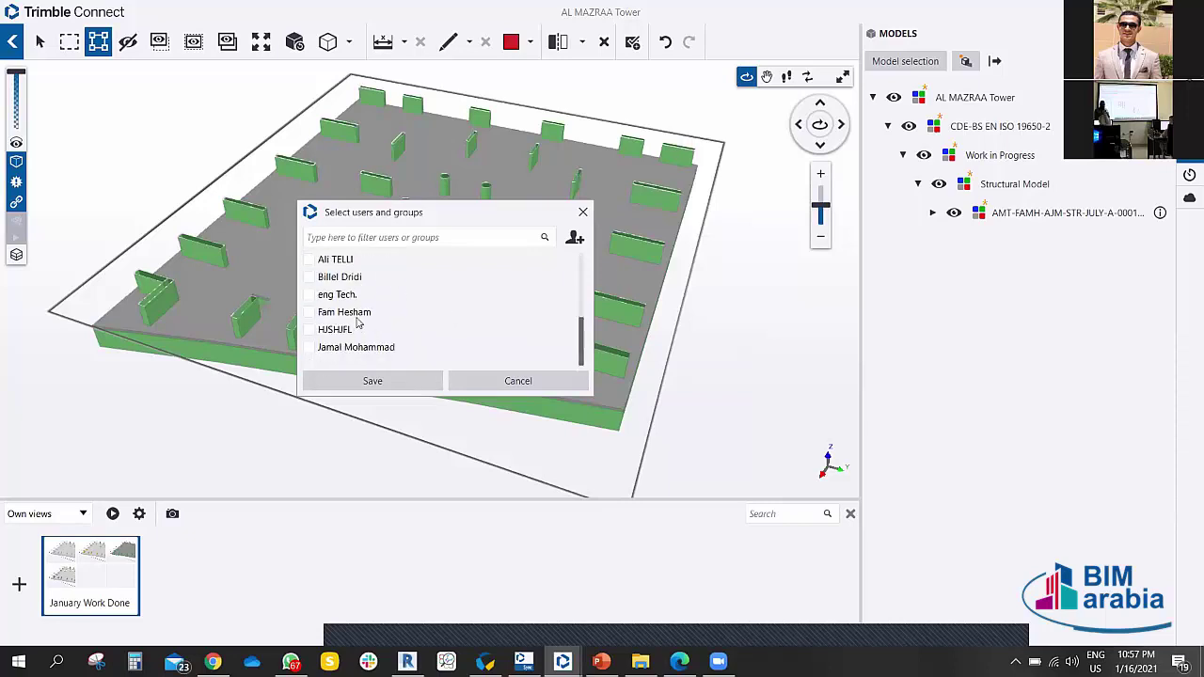
{"action": "scroll", "coordinate": [393, 333], "scroll_direction": "up", "scroll_amount": 2}
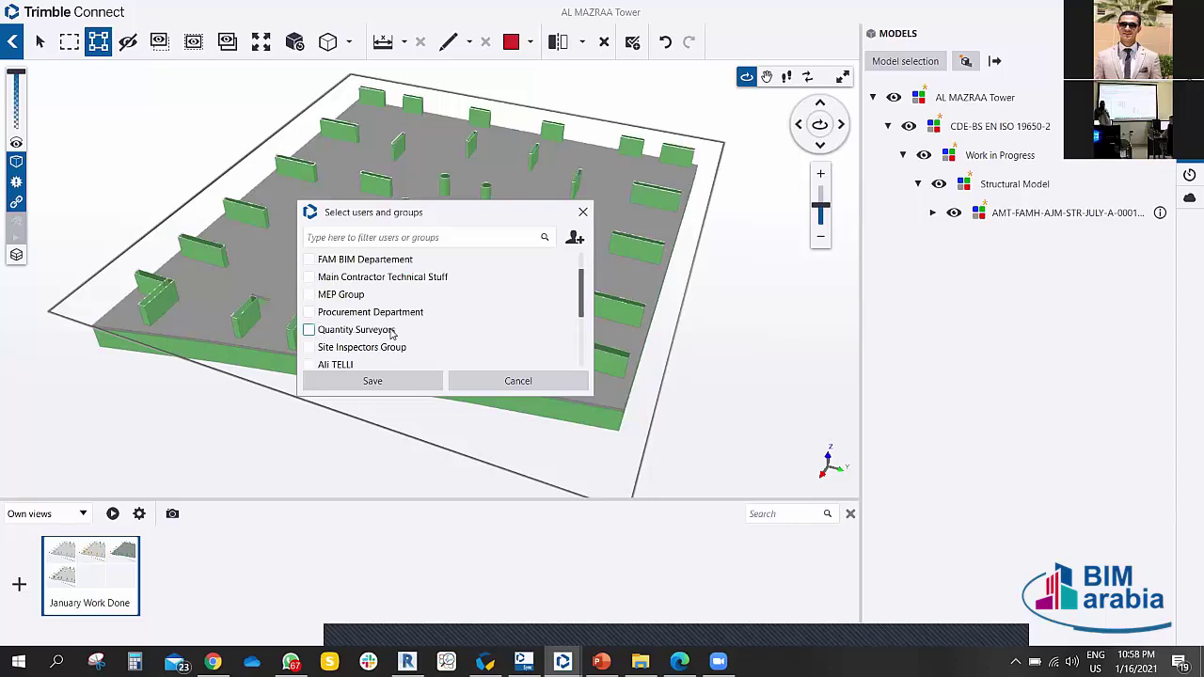
{"action": "scroll", "coordinate": [392, 332], "scroll_direction": "up", "scroll_amount": 1}
{"action": "left_click", "coordinate": [575, 237]}
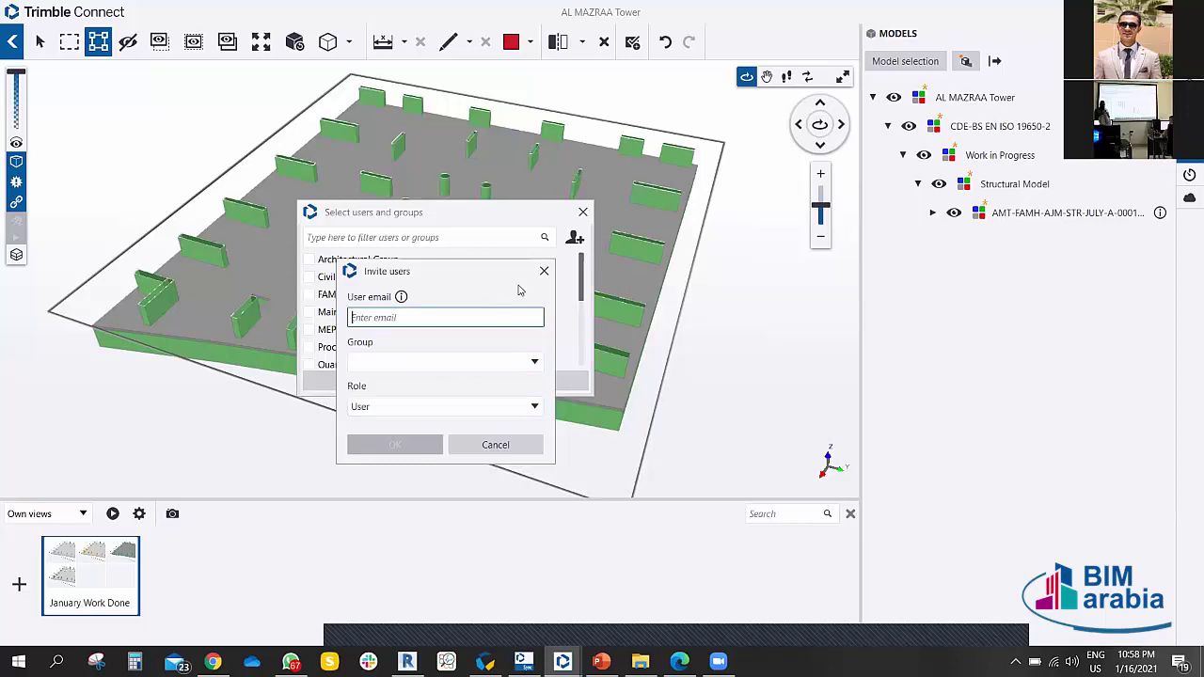
{"action": "left_click", "coordinate": [544, 272]}
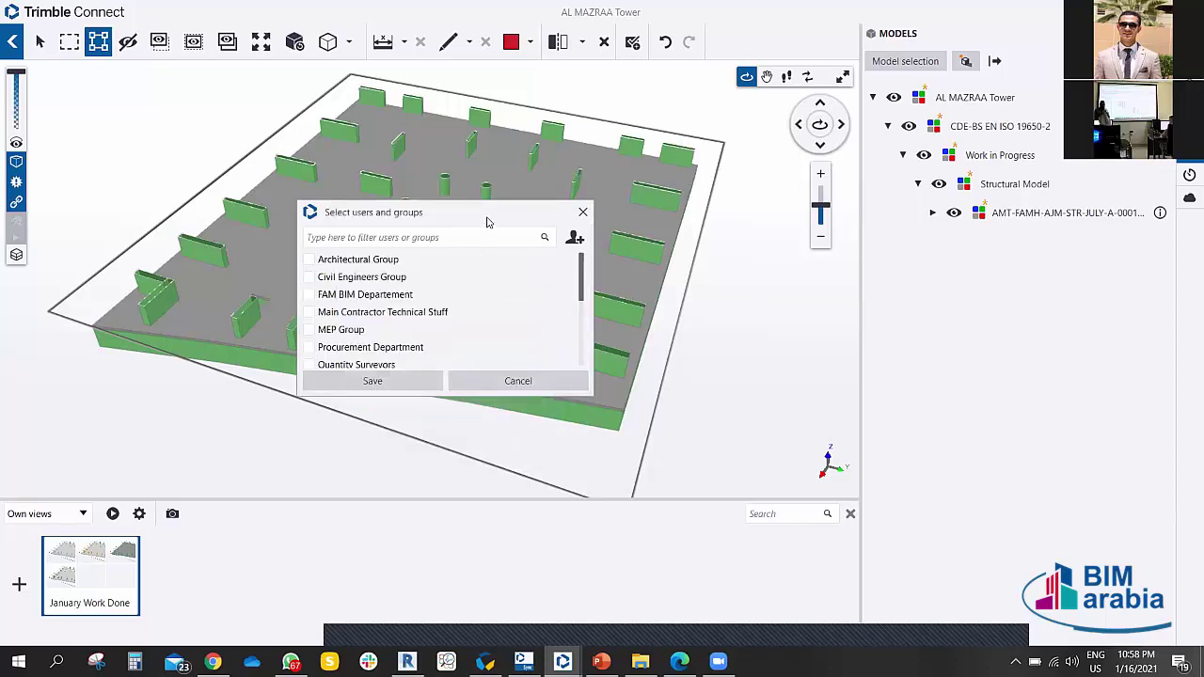
{"action": "left_click", "coordinate": [583, 211]}
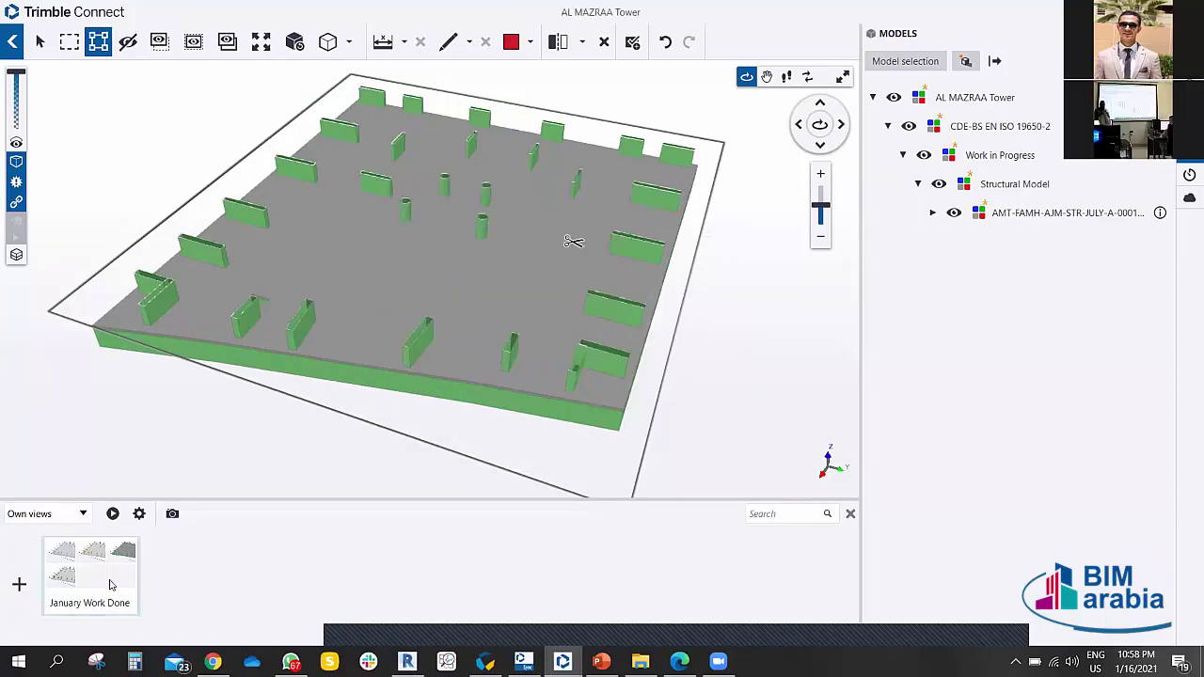
Play the January Work Done weekly views as a slideshow, then return to the group list.
{"action": "left_click", "coordinate": [109, 585]}
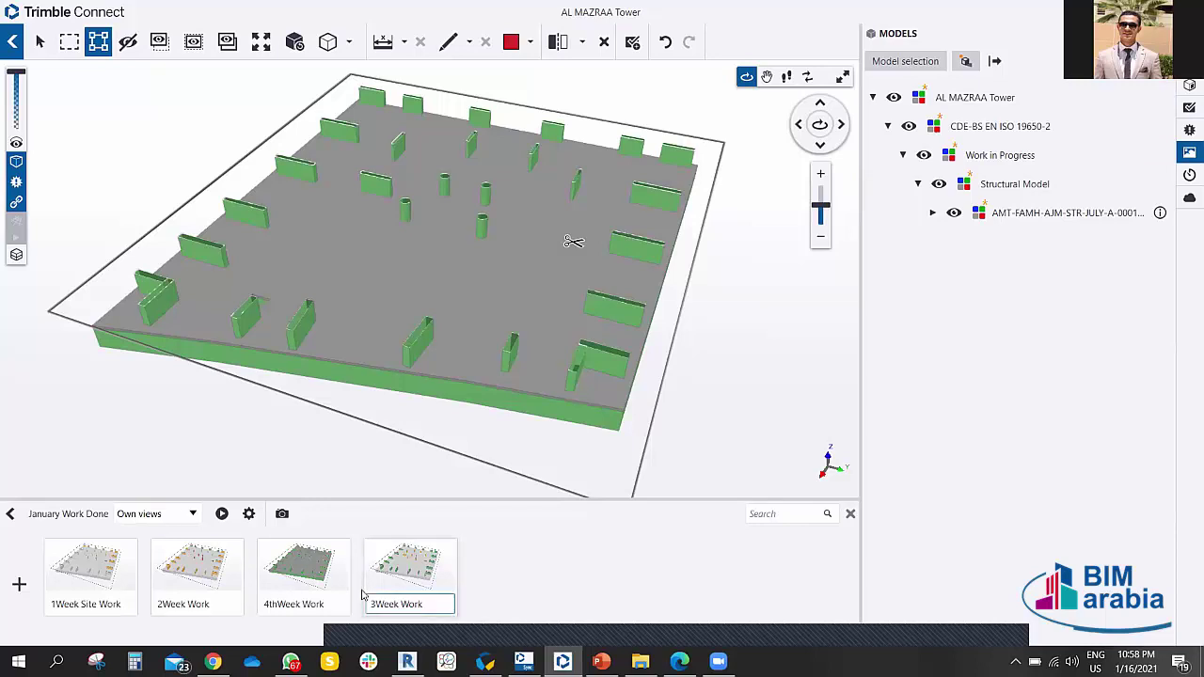
{"action": "left_click", "coordinate": [222, 515]}
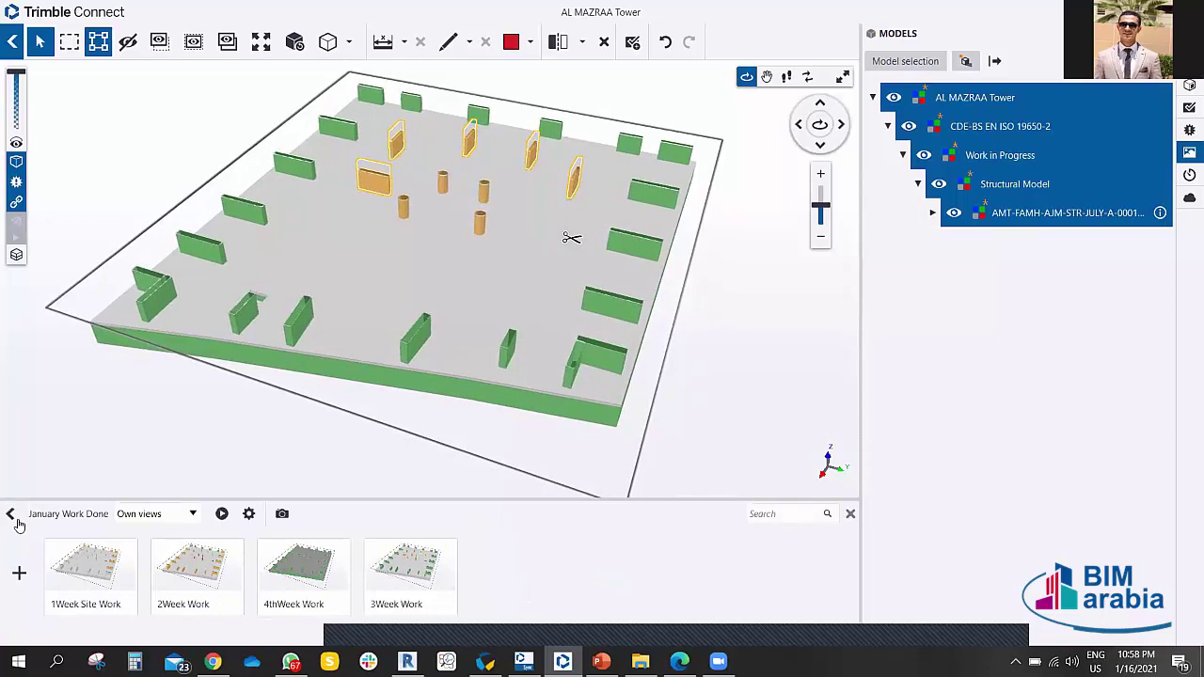
{"action": "left_click", "coordinate": [11, 515]}
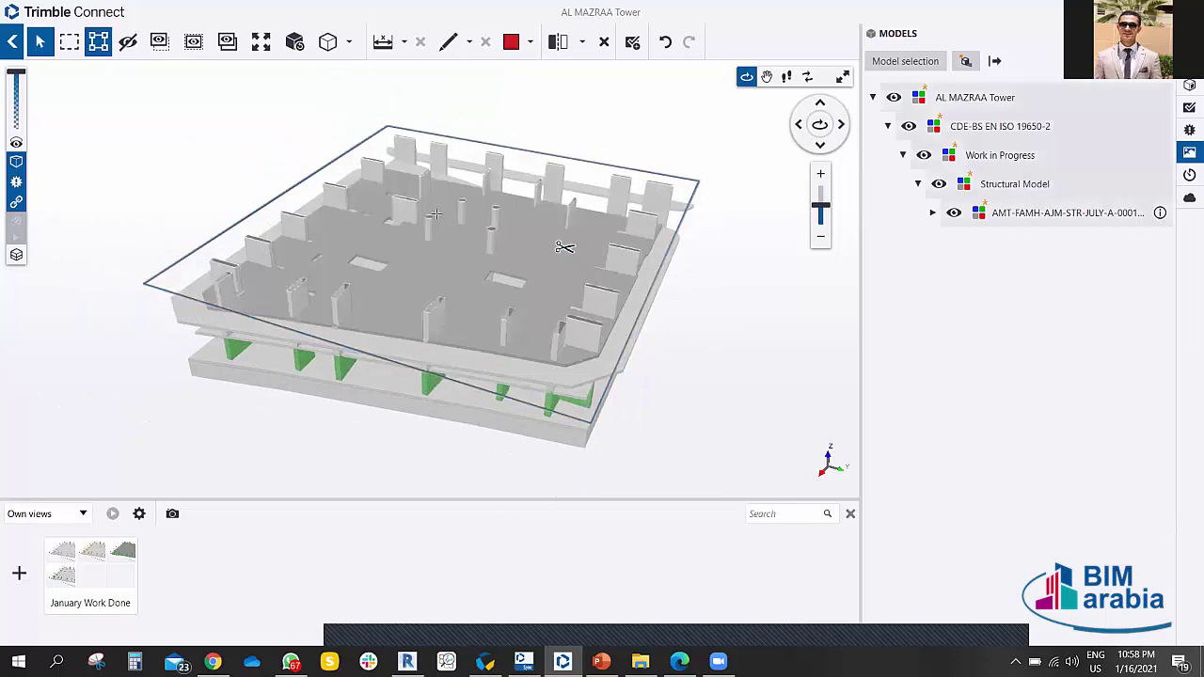
In Status Sharing, mark four basement columns as Started.
{"action": "left_click", "coordinate": [563, 661]}
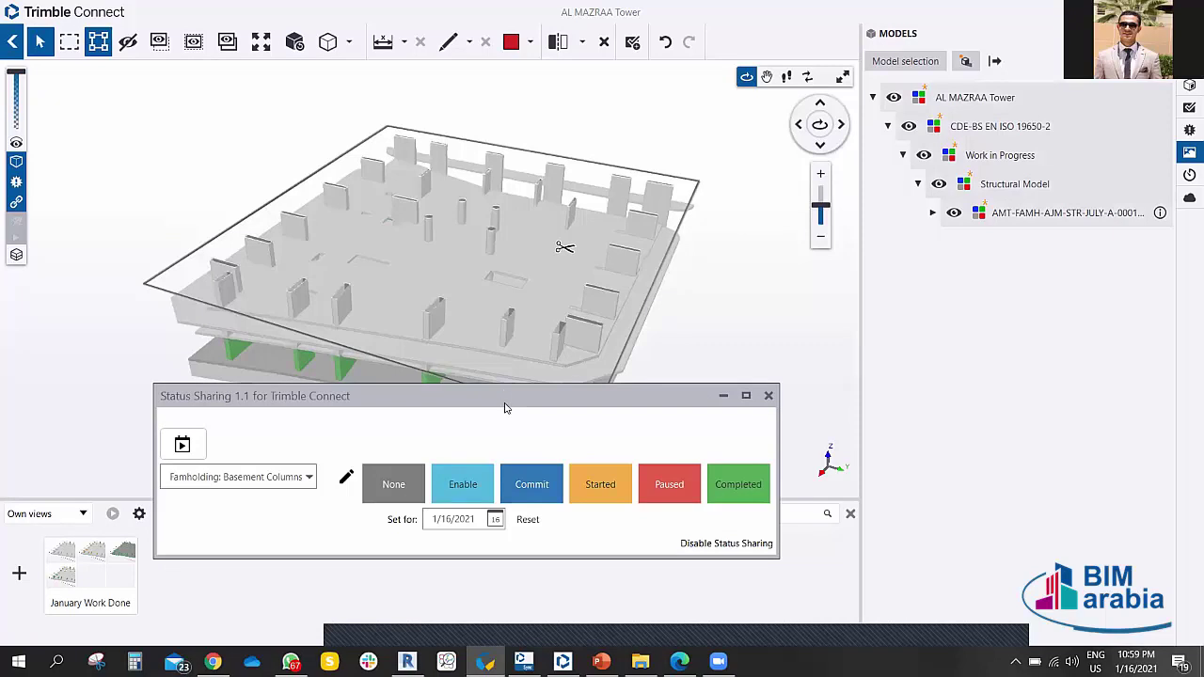
{"action": "left_click_drag", "start_coordinate": [468, 408], "coordinate": [474, 416]}
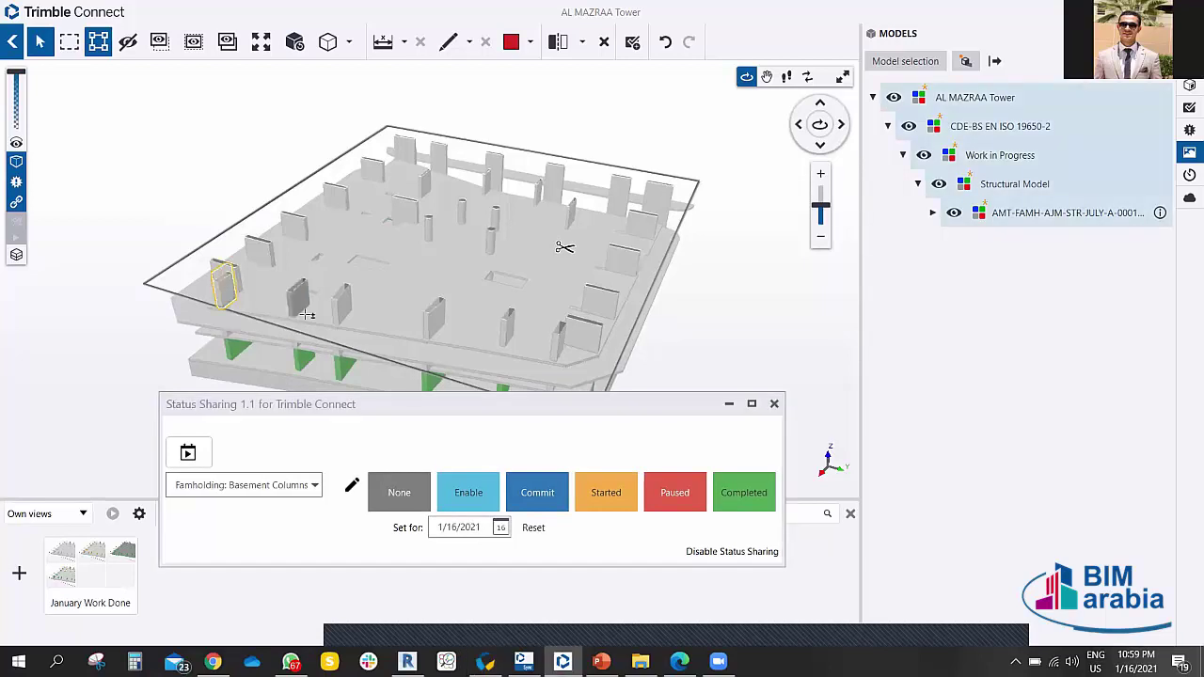
{"action": "left_click", "coordinate": [433, 310]}
{"action": "left_click", "coordinate": [340, 301], "text": "ctrl"}
{"action": "left_click", "coordinate": [296, 294], "text": "ctrl"}
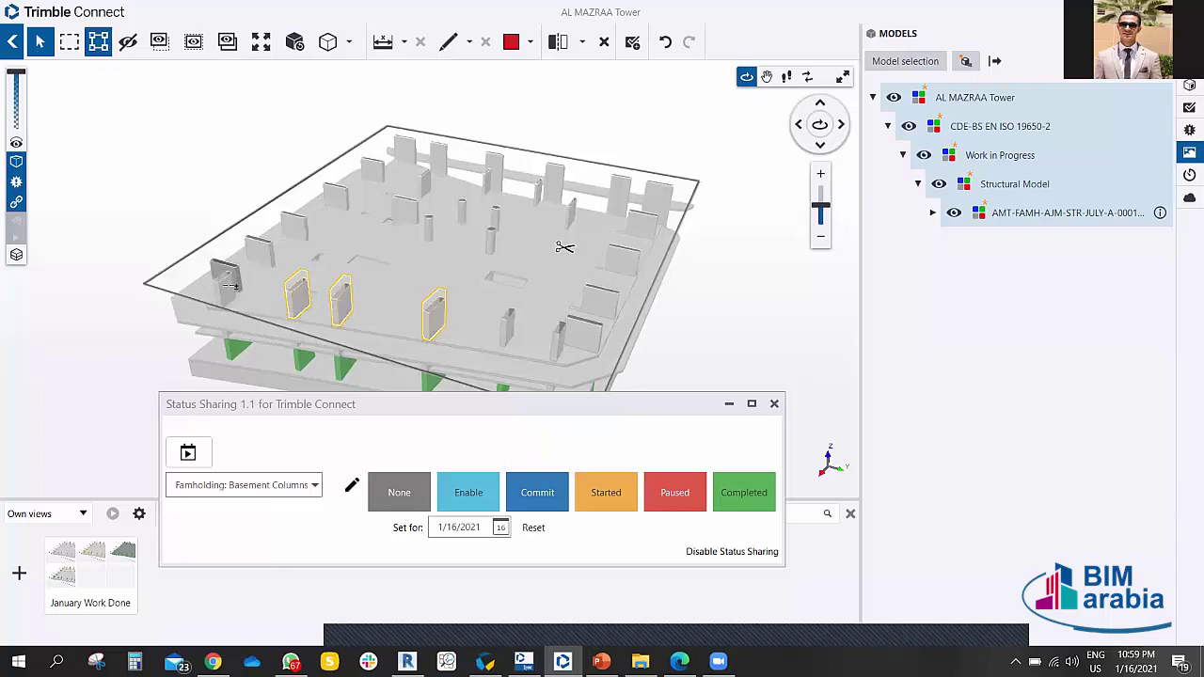
{"action": "left_click", "coordinate": [225, 284], "text": "ctrl"}
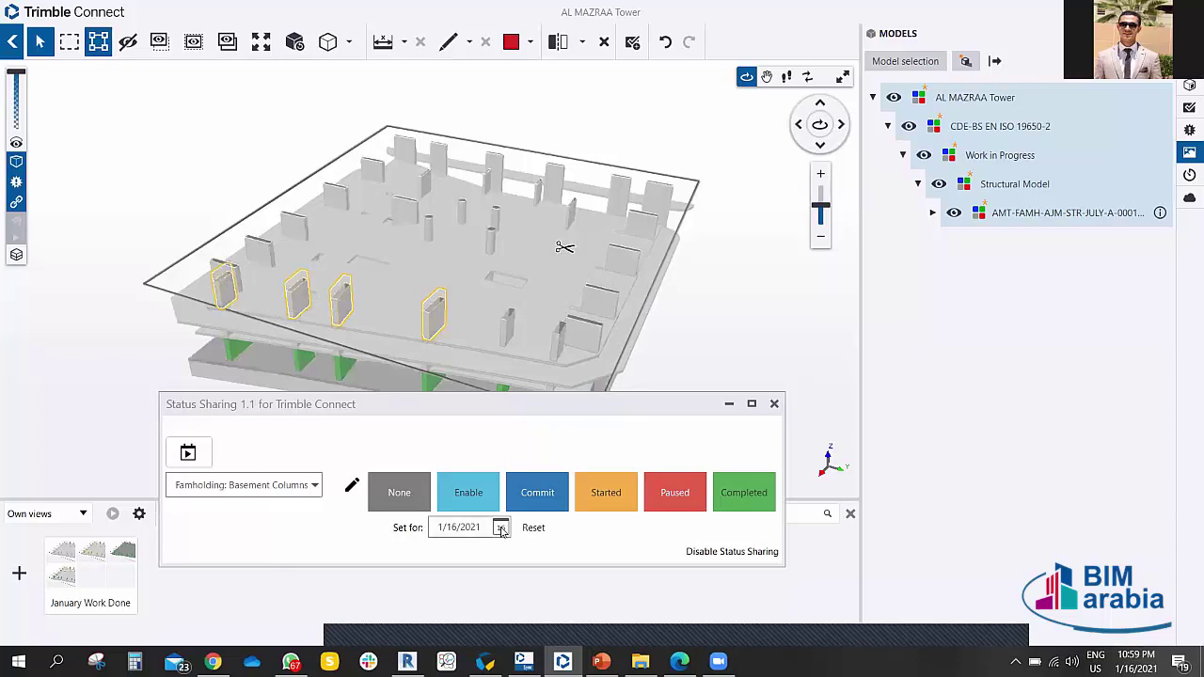
{"action": "left_click", "coordinate": [606, 492]}
Mark the next group of five columns as Started on 20 January.
{"action": "left_click", "coordinate": [509, 324]}
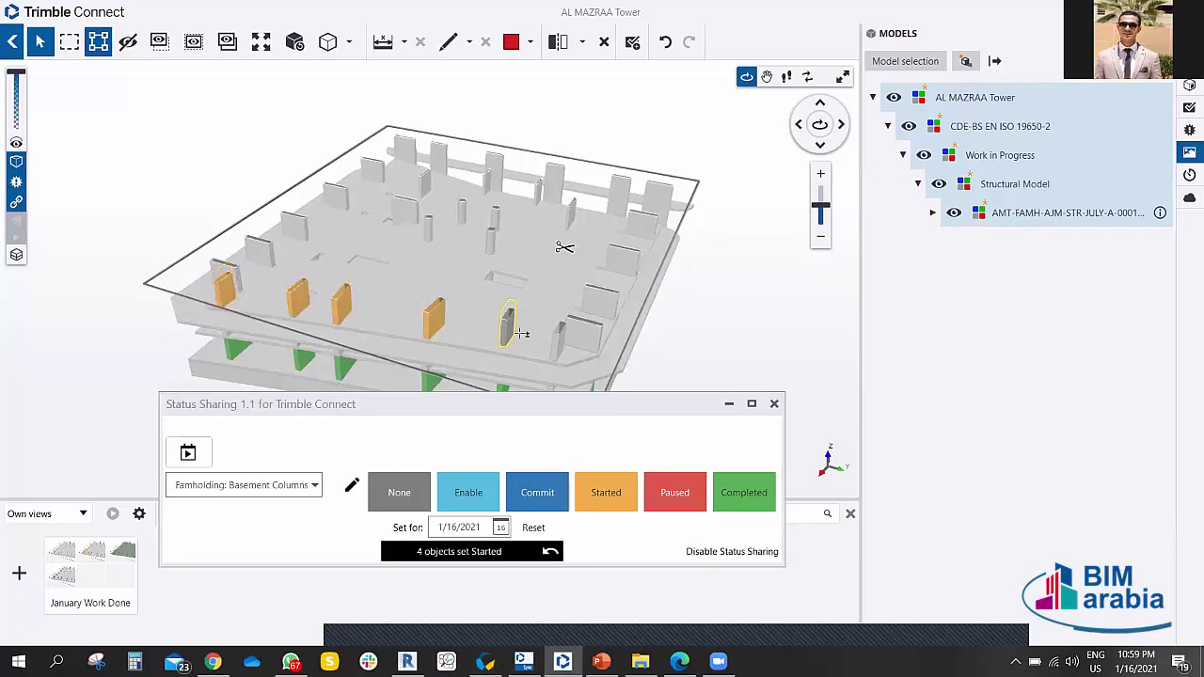
{"action": "left_click", "coordinate": [585, 334], "text": "ctrl"}
{"action": "left_click", "coordinate": [602, 299], "text": "ctrl"}
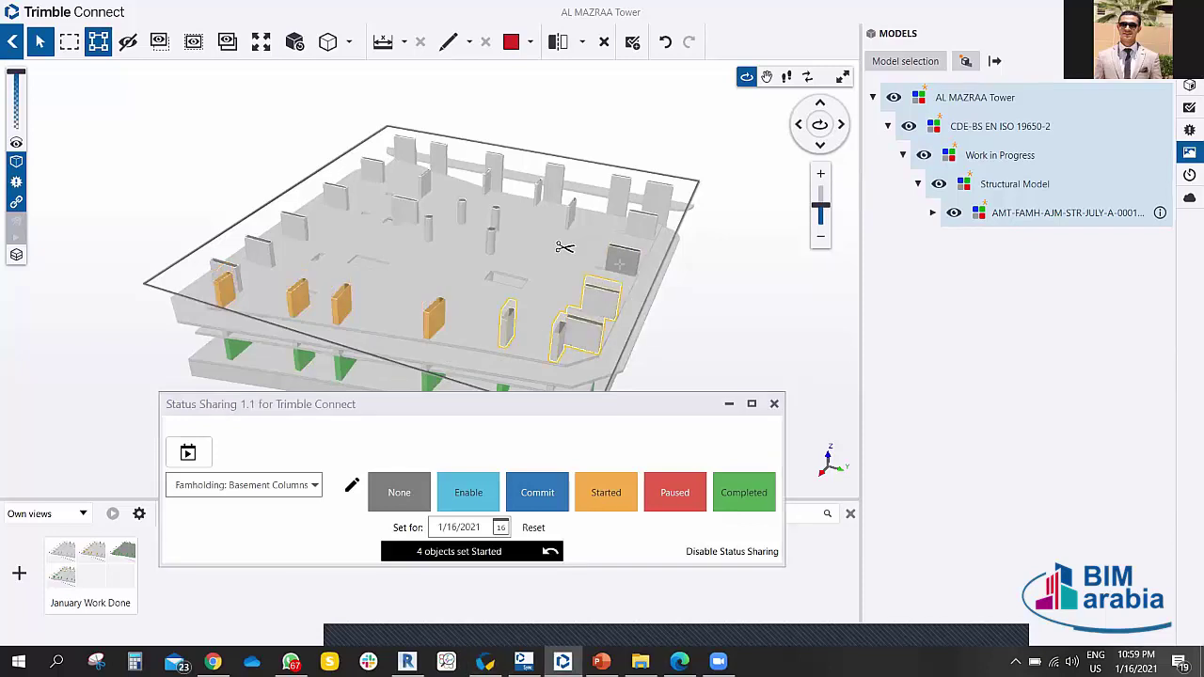
{"action": "left_click", "coordinate": [623, 258], "text": "ctrl"}
{"action": "left_click", "coordinate": [502, 527]}
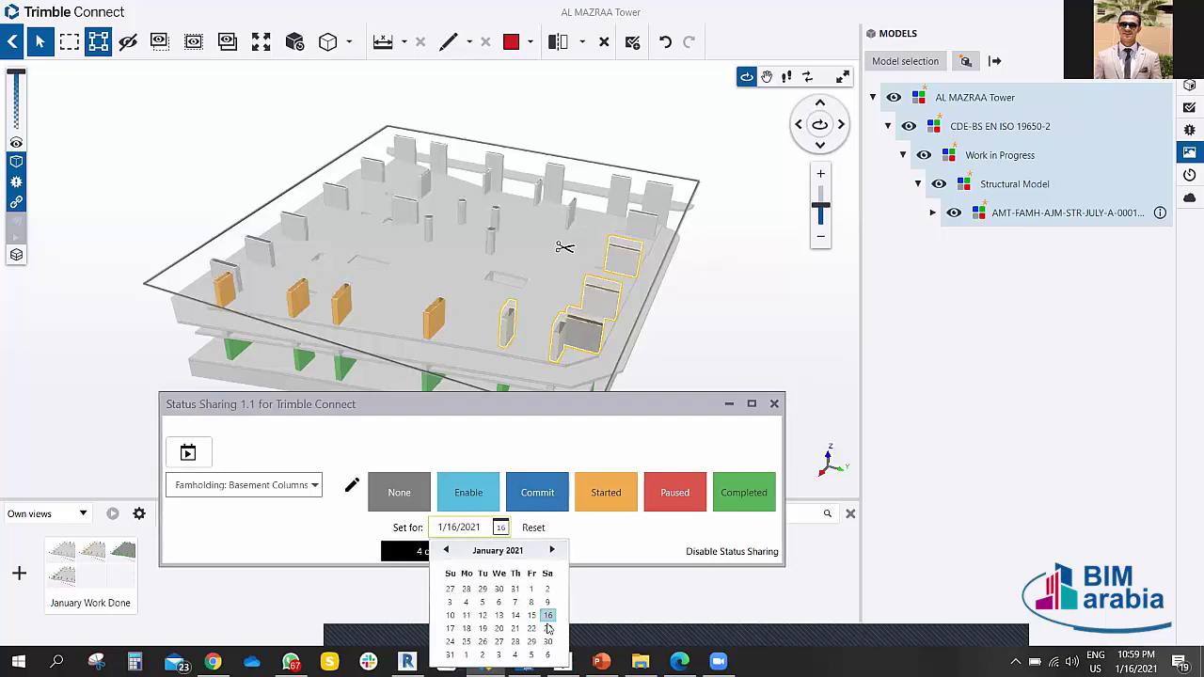
{"action": "left_click", "coordinate": [498, 628]}
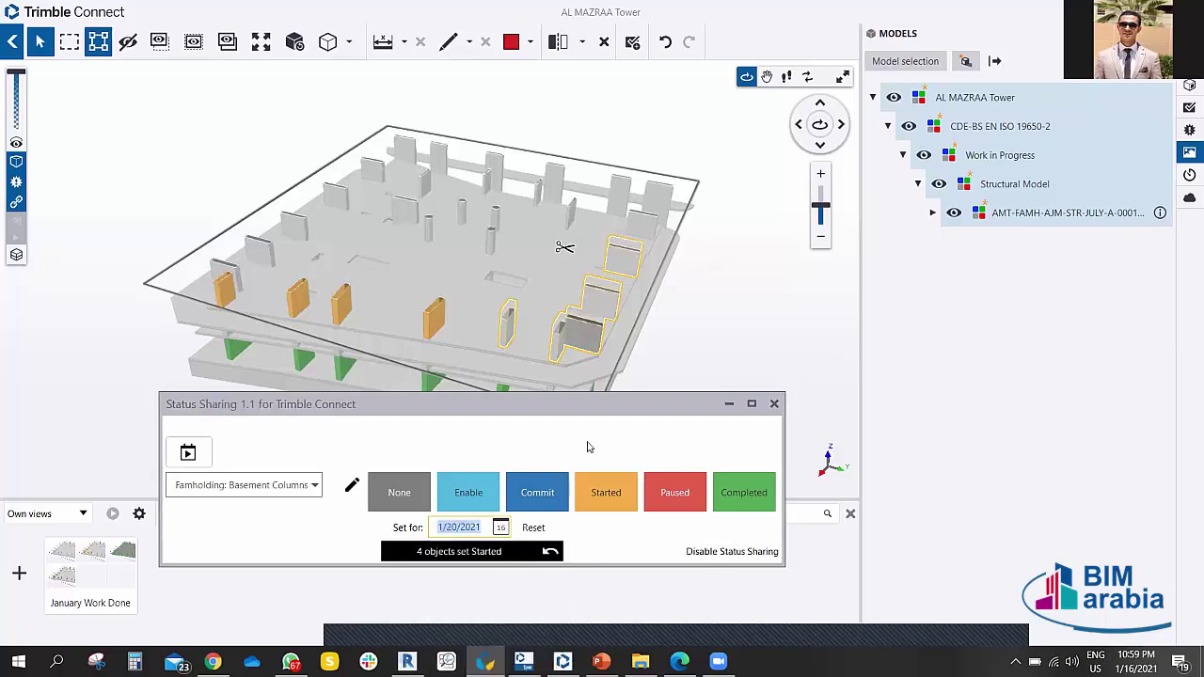
{"action": "left_click", "coordinate": [594, 499]}
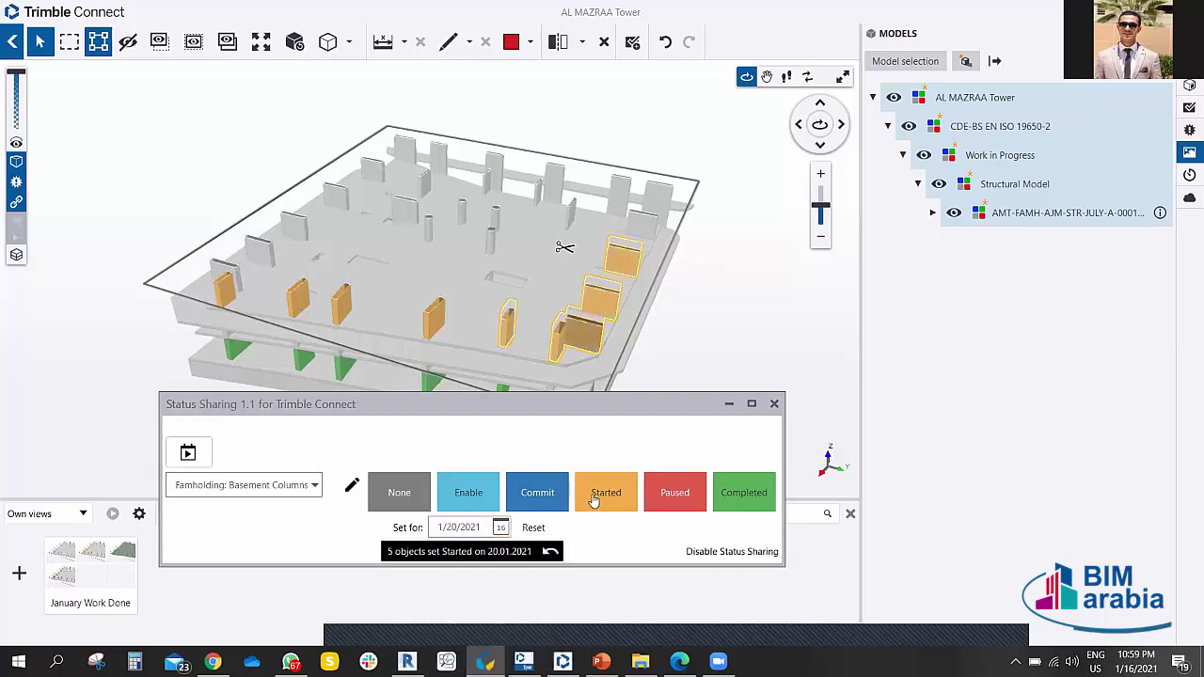
Mark the five started basement columns as Completed on 23 January.
{"action": "left_click", "coordinate": [501, 527]}
{"action": "left_click", "coordinate": [547, 628]}
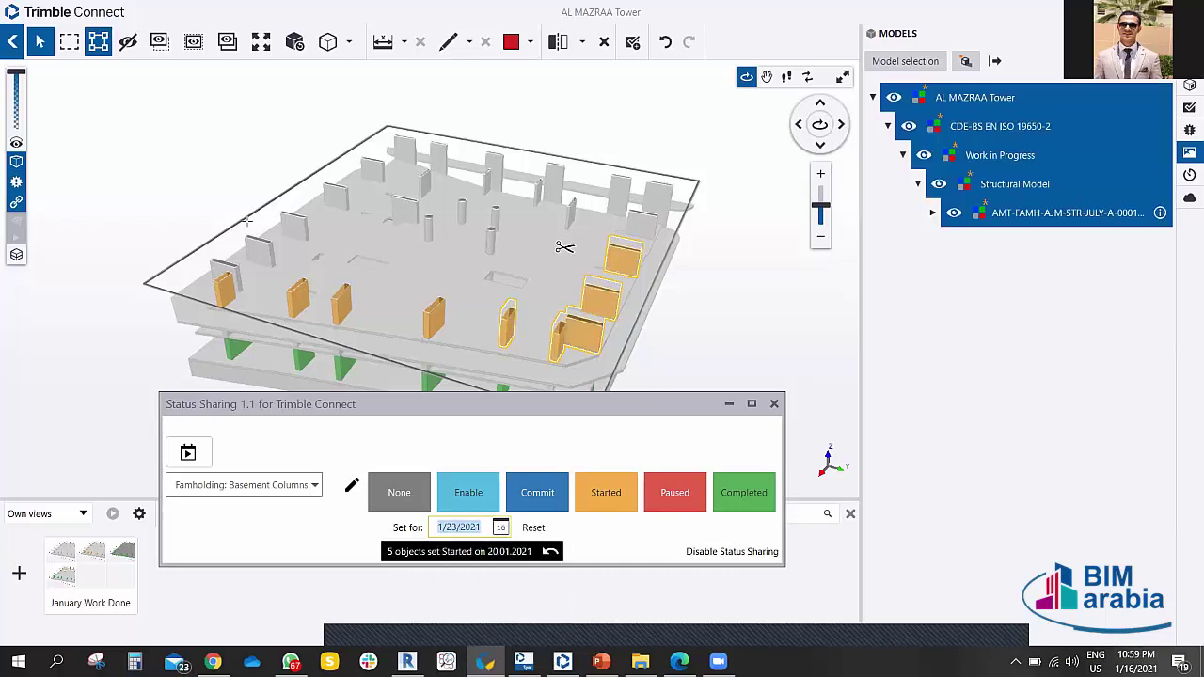
{"action": "left_click", "coordinate": [226, 288], "text": "ctrl"}
{"action": "left_click", "coordinate": [297, 297], "text": "ctrl"}
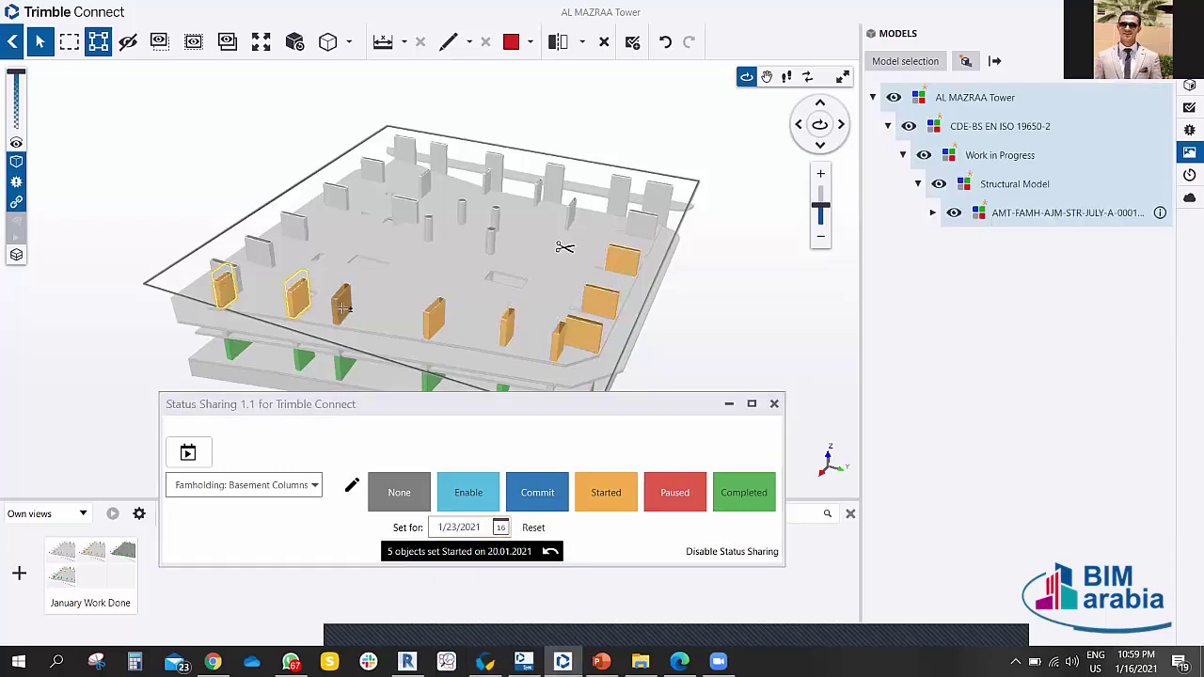
{"action": "left_click", "coordinate": [342, 301], "text": "ctrl"}
{"action": "left_click", "coordinate": [434, 316], "text": "ctrl"}
{"action": "left_click", "coordinate": [507, 325], "text": "ctrl"}
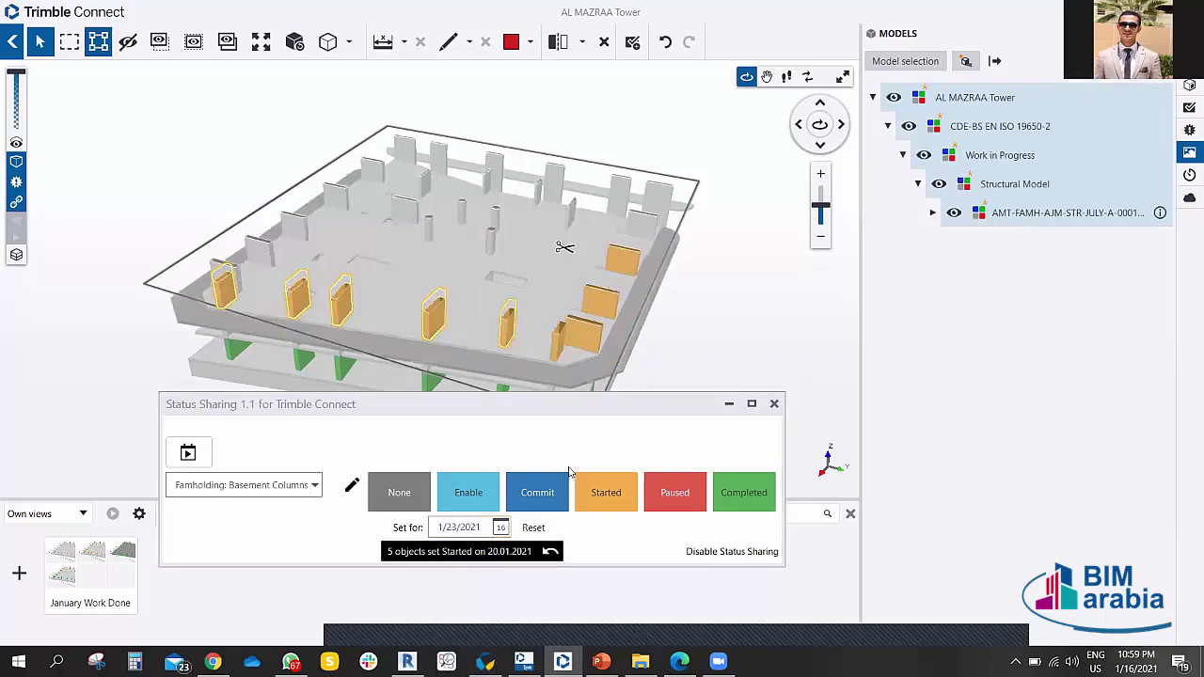
{"action": "left_click", "coordinate": [743, 493]}
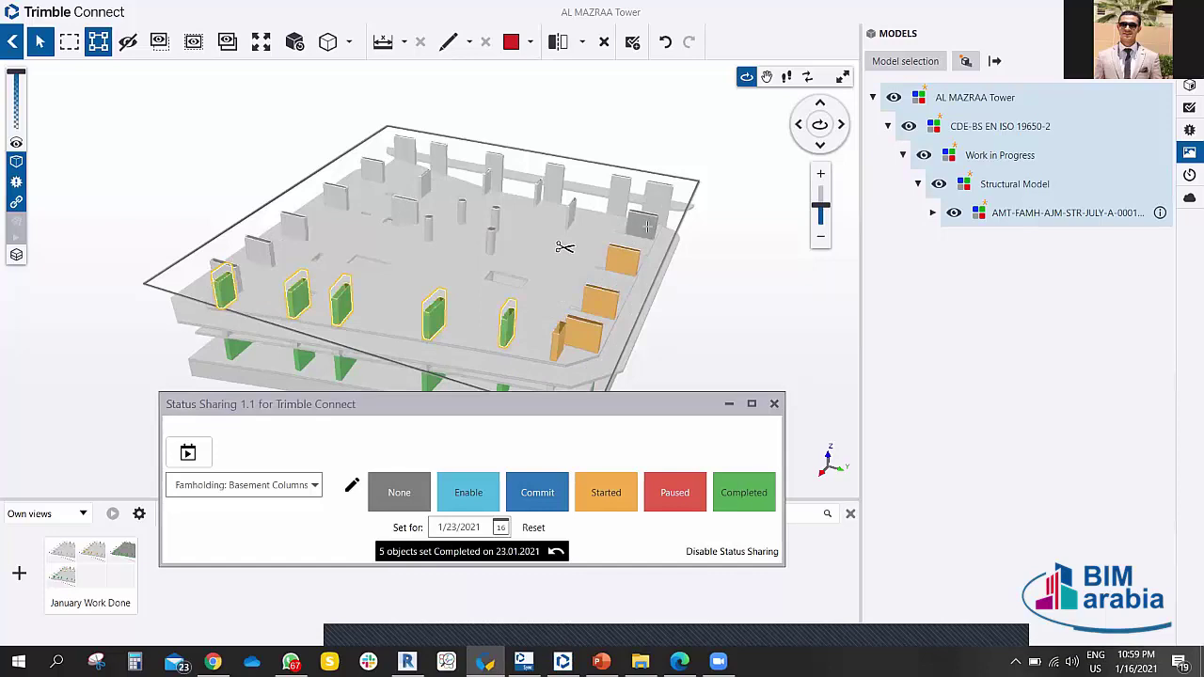
Mark the five top columns as Started on 30 January 2021.
{"action": "left_click", "coordinate": [661, 191]}
{"action": "left_click", "coordinate": [659, 194], "text": "ctrl"}
{"action": "left_click", "coordinate": [621, 183], "text": "ctrl"}
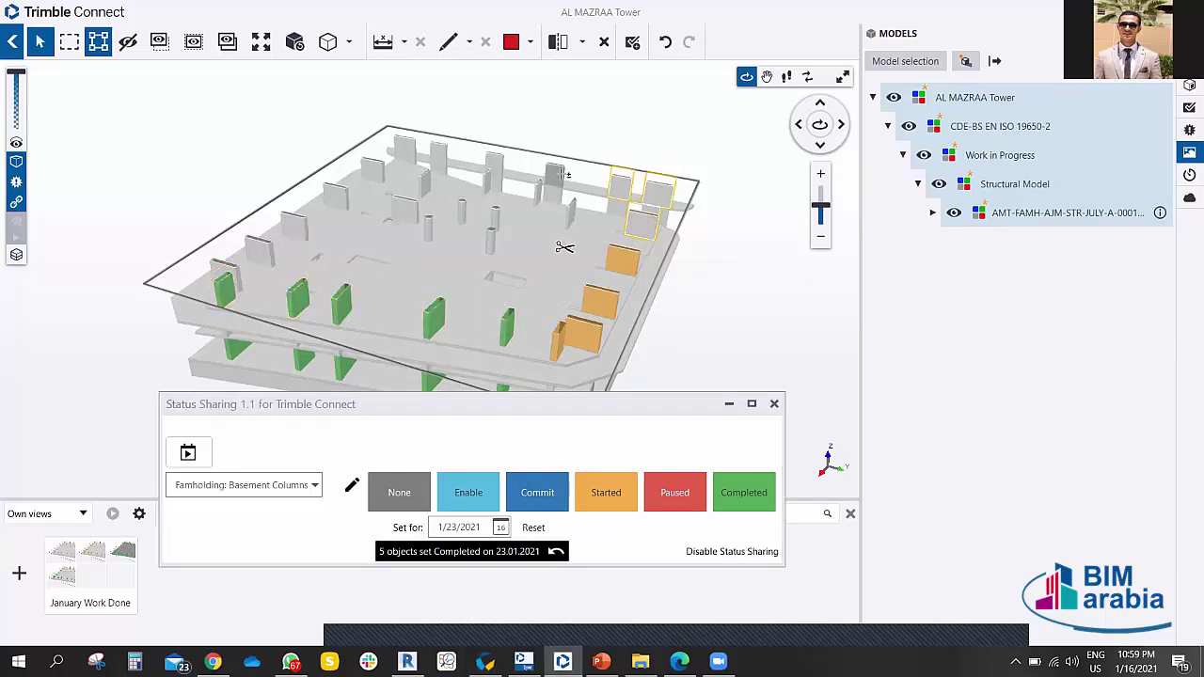
{"action": "left_click", "coordinate": [554, 171], "text": "ctrl"}
{"action": "left_click", "coordinate": [494, 160], "text": "ctrl"}
{"action": "left_click", "coordinate": [501, 527]}
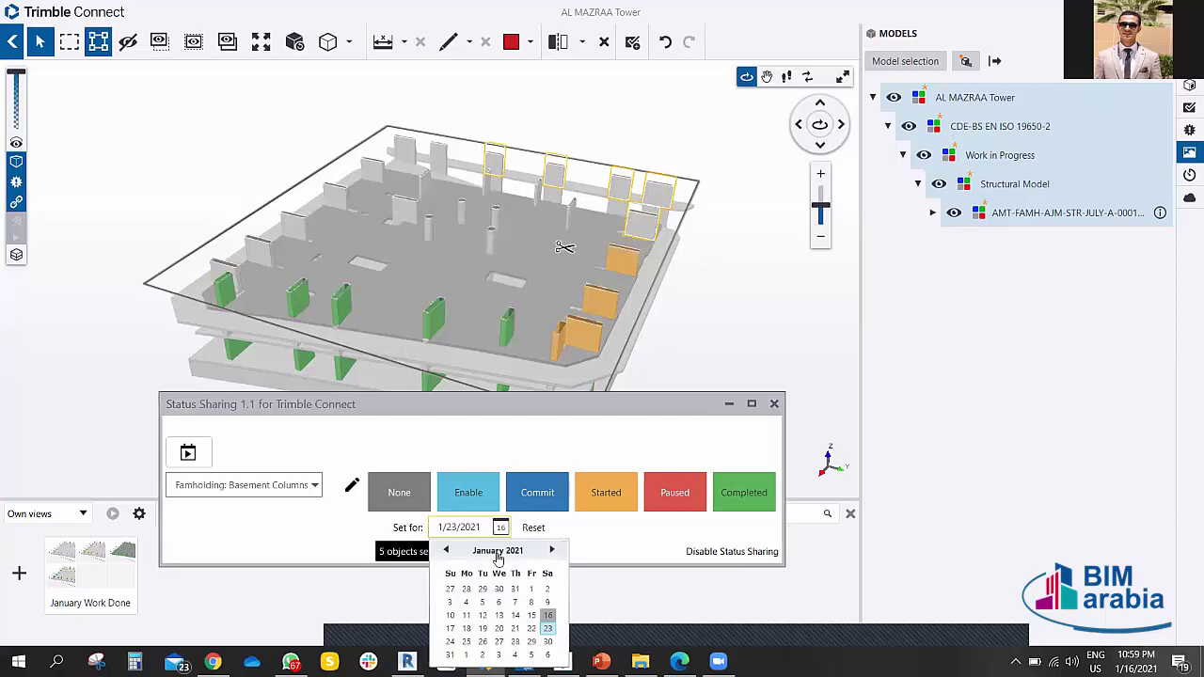
{"action": "left_click", "coordinate": [548, 642]}
{"action": "left_click", "coordinate": [606, 492]}
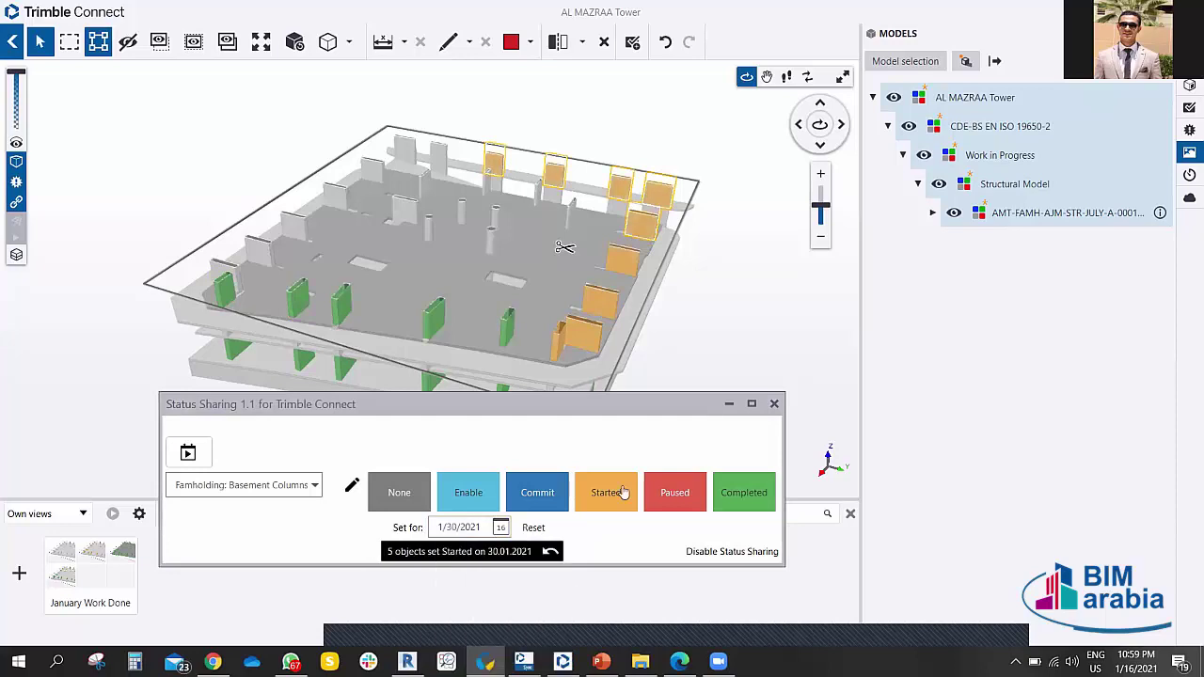
Mark four right-side columns as Completed on 3 February 2021.
{"action": "left_click", "coordinate": [500, 529]}
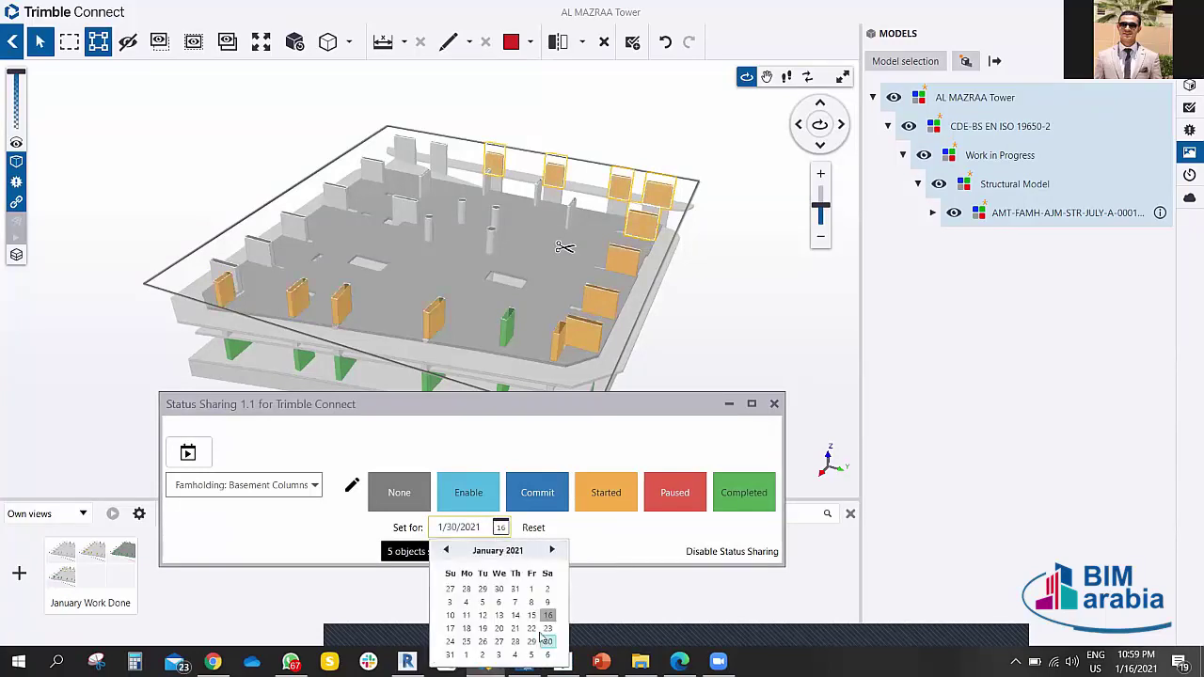
{"action": "left_click", "coordinate": [498, 656]}
{"action": "left_click", "coordinate": [589, 325]}
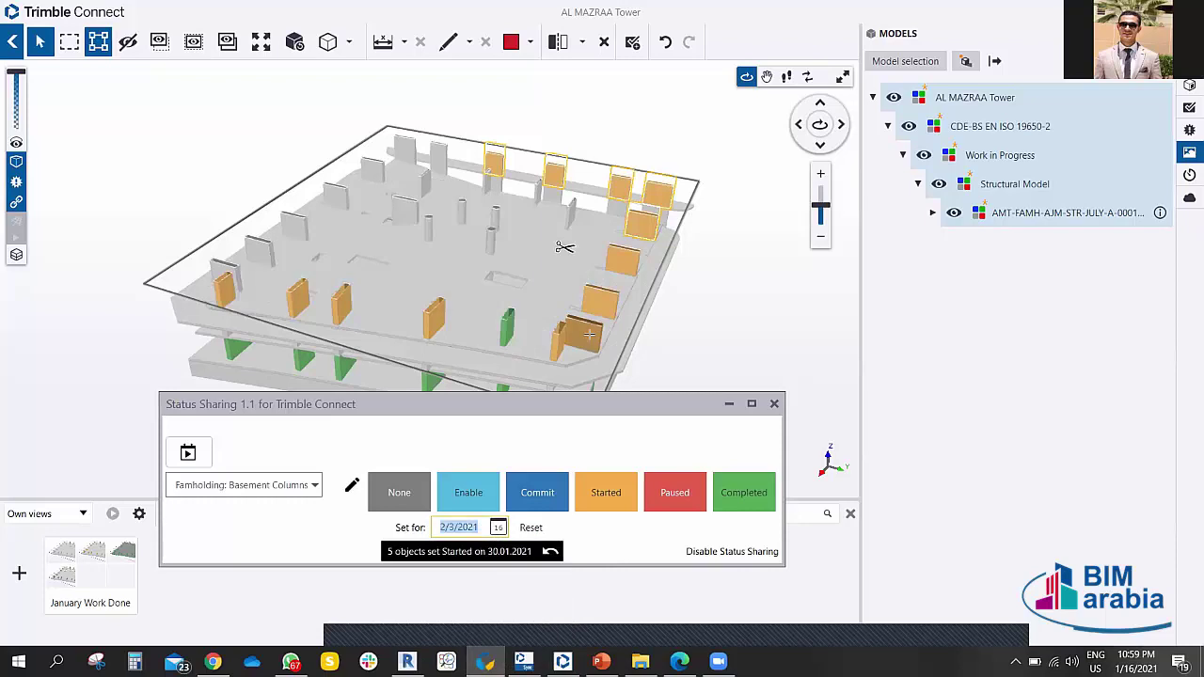
{"action": "left_click", "coordinate": [602, 301], "text": "ctrl"}
{"action": "left_click", "coordinate": [622, 256], "text": "ctrl"}
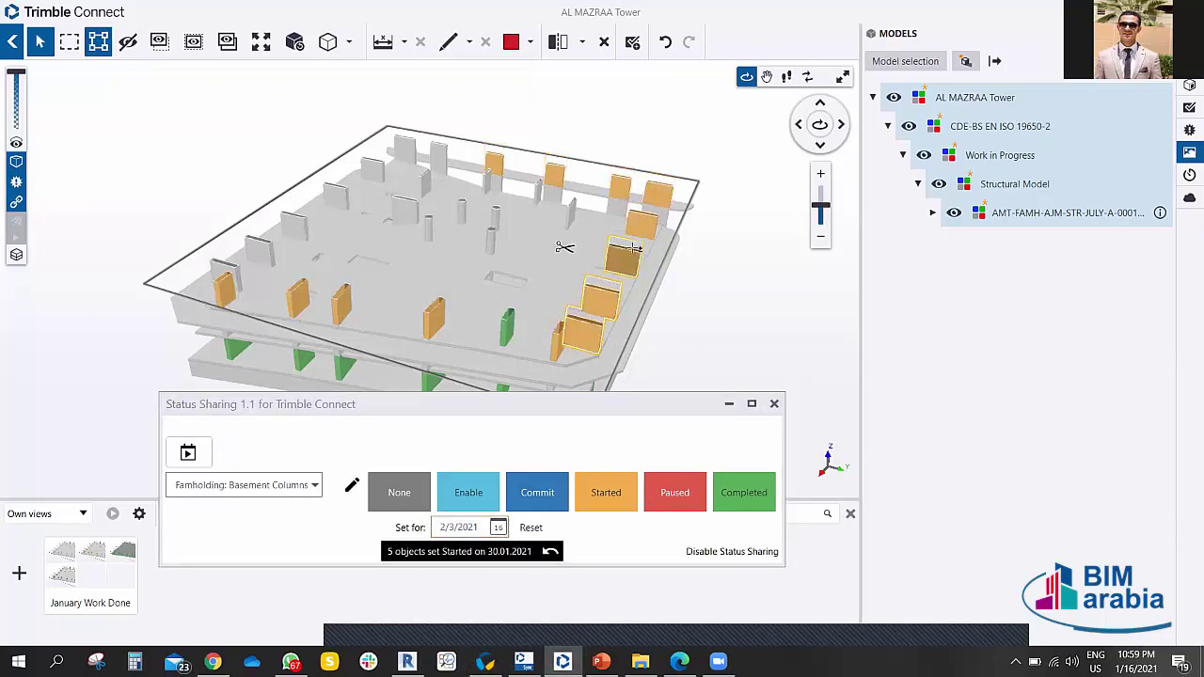
{"action": "left_click", "coordinate": [644, 220], "text": "ctrl"}
{"action": "left_click", "coordinate": [722, 487]}
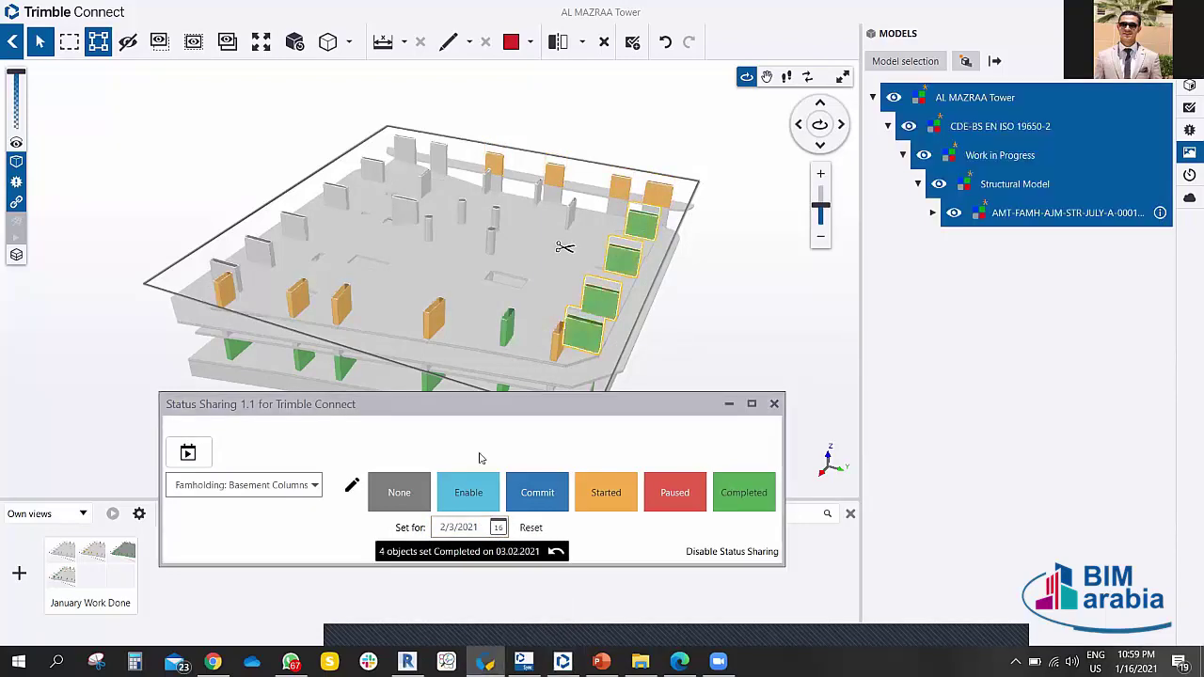
Replay the status timeline from 15 to 30 January 2021, then hide Status Sharing.
{"action": "left_click", "coordinate": [192, 450]}
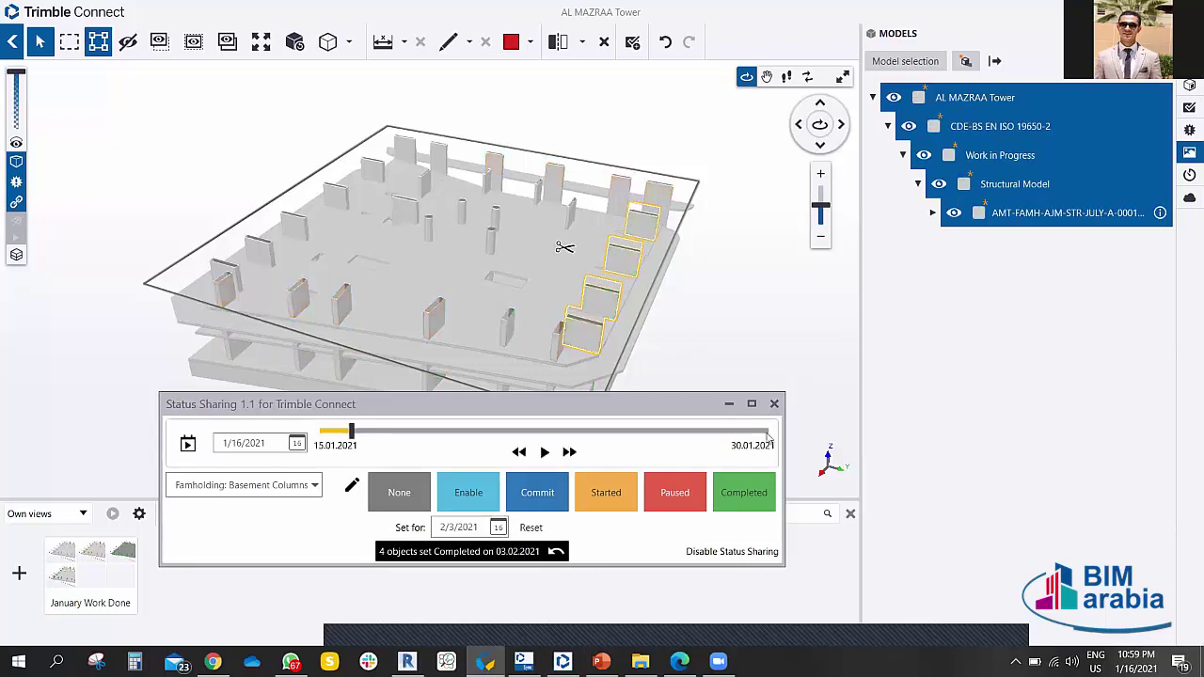
{"action": "left_click_drag", "start_coordinate": [351, 431], "coordinate": [318, 432]}
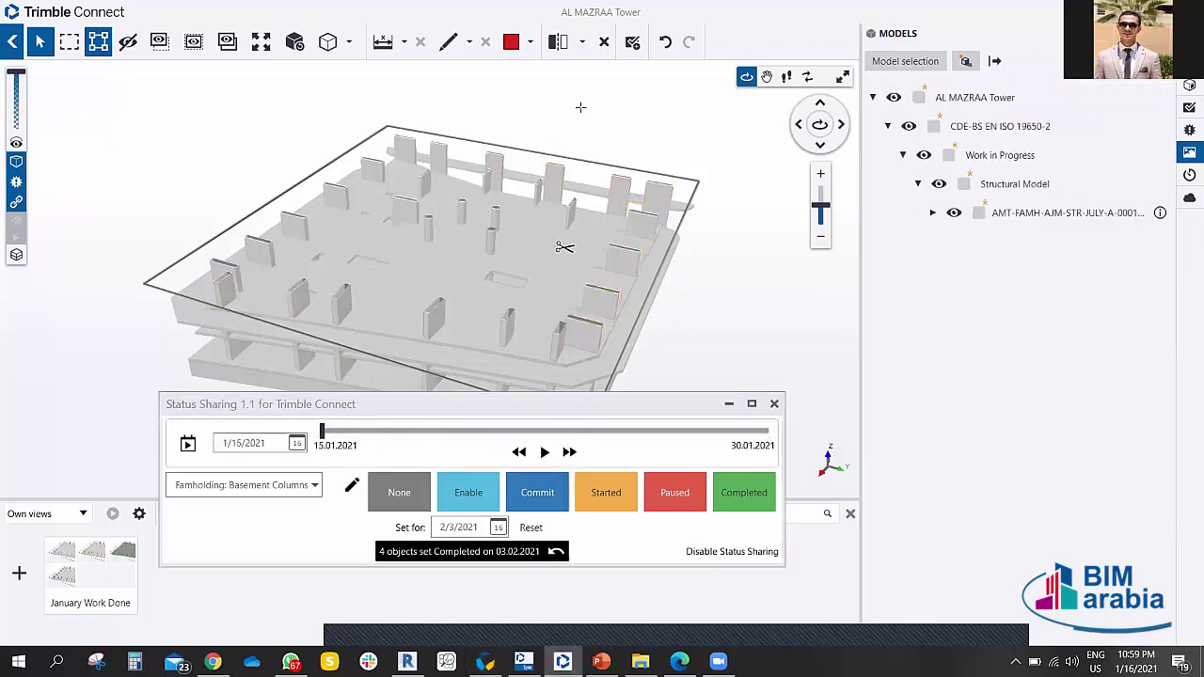
{"action": "left_click", "coordinate": [569, 452]}
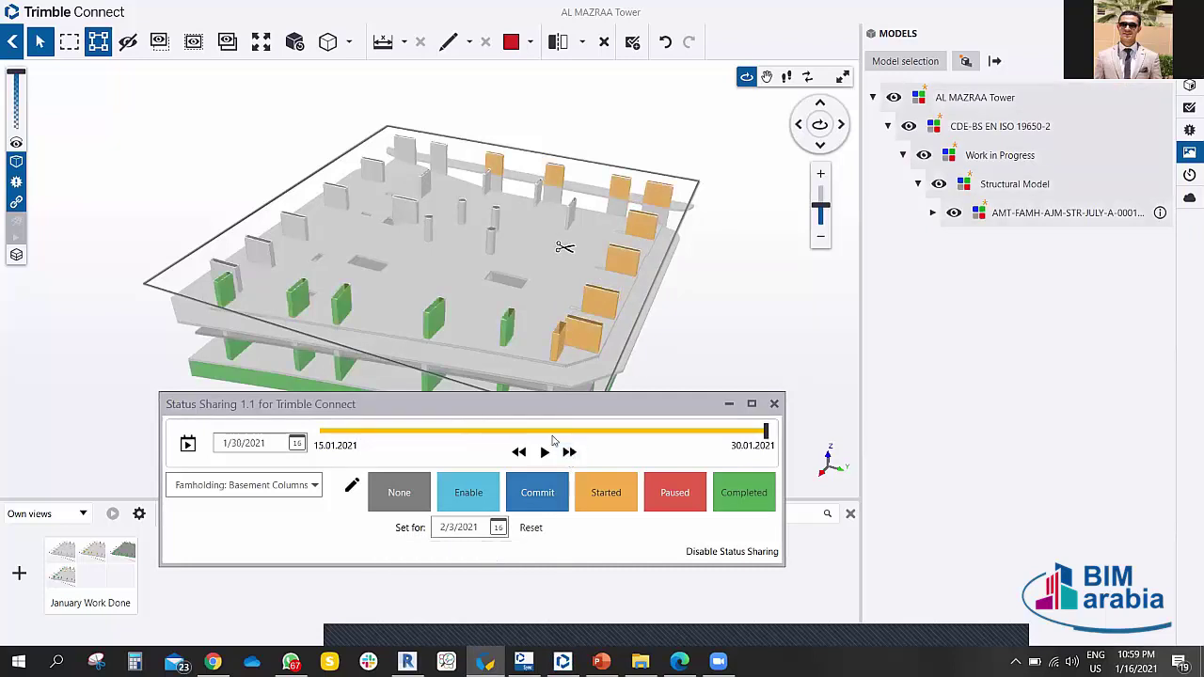
{"action": "left_click_drag", "start_coordinate": [767, 431], "coordinate": [323, 430]}
{"action": "left_click", "coordinate": [570, 452]}
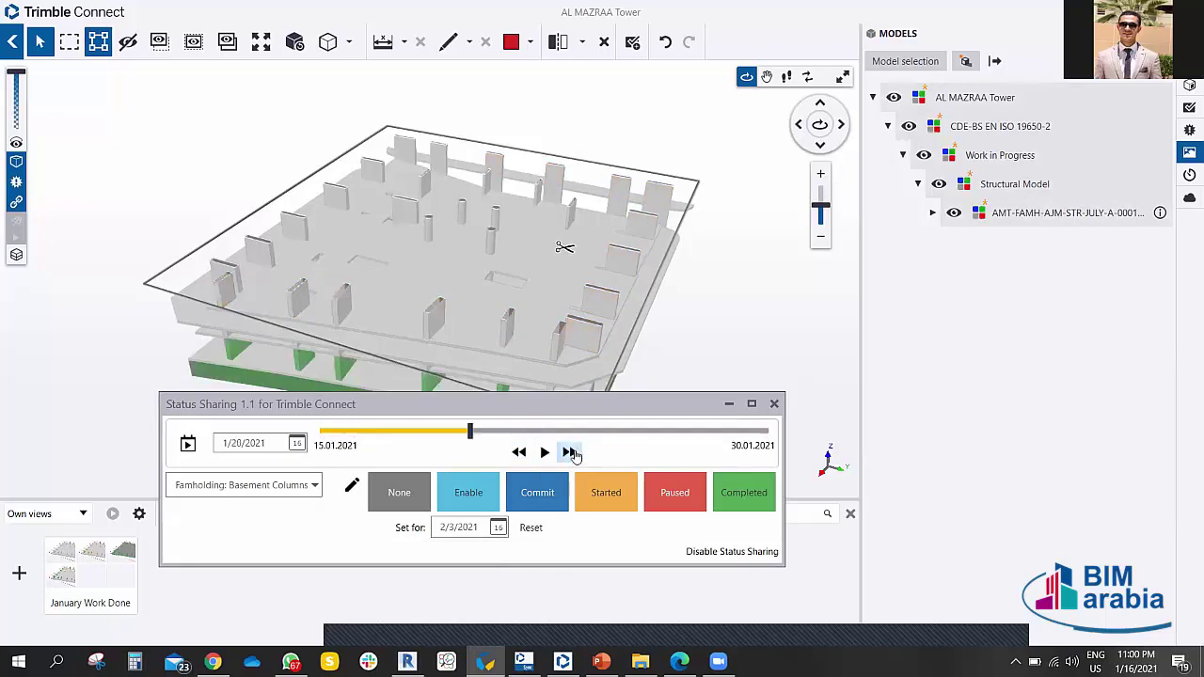
{"action": "left_click", "coordinate": [570, 452]}
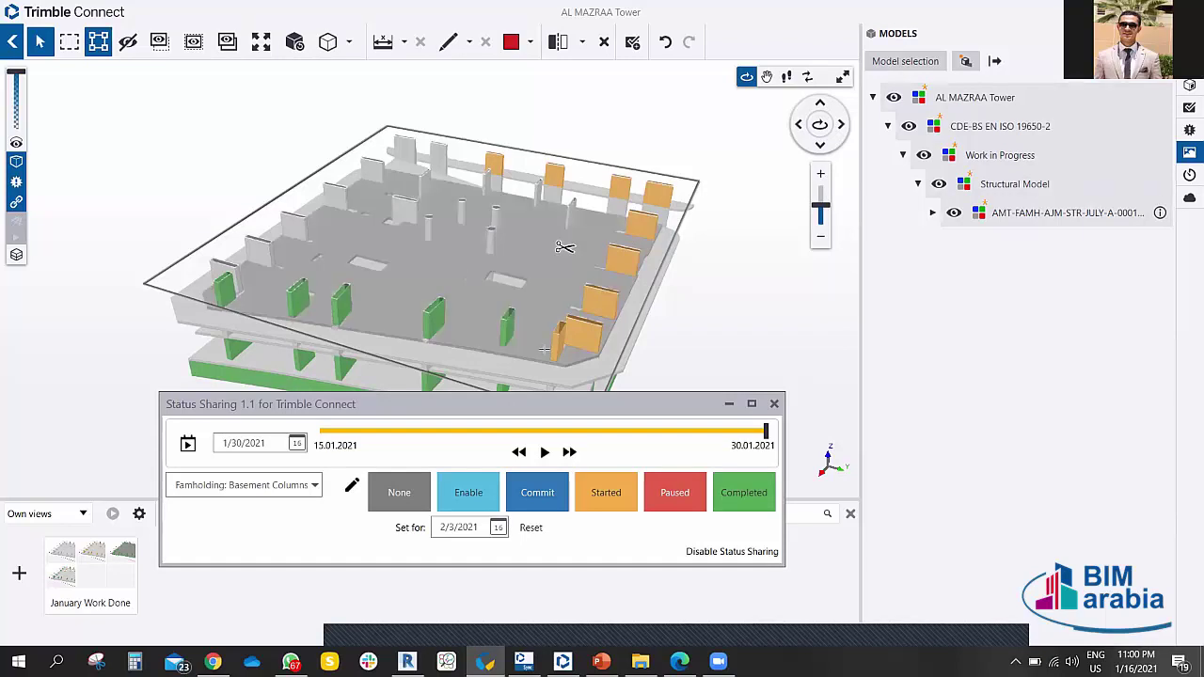
{"action": "left_click", "coordinate": [729, 404]}
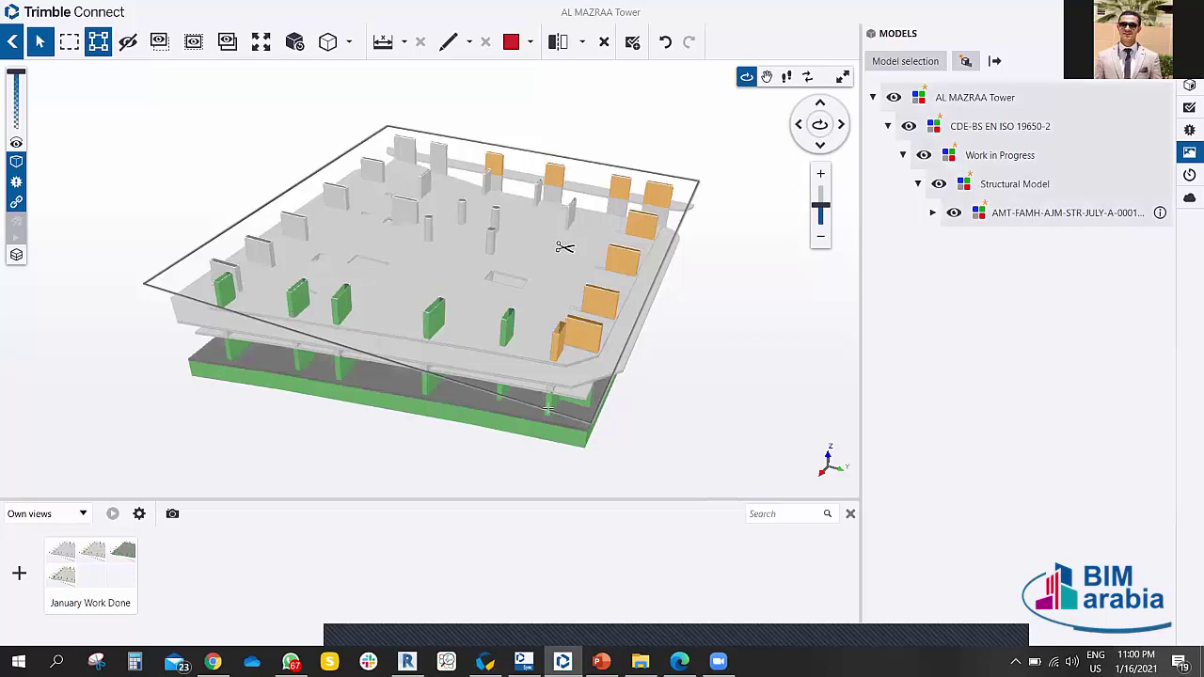
Remove the existing section plane so the whole tower shows.
{"action": "left_click", "coordinate": [565, 248]}
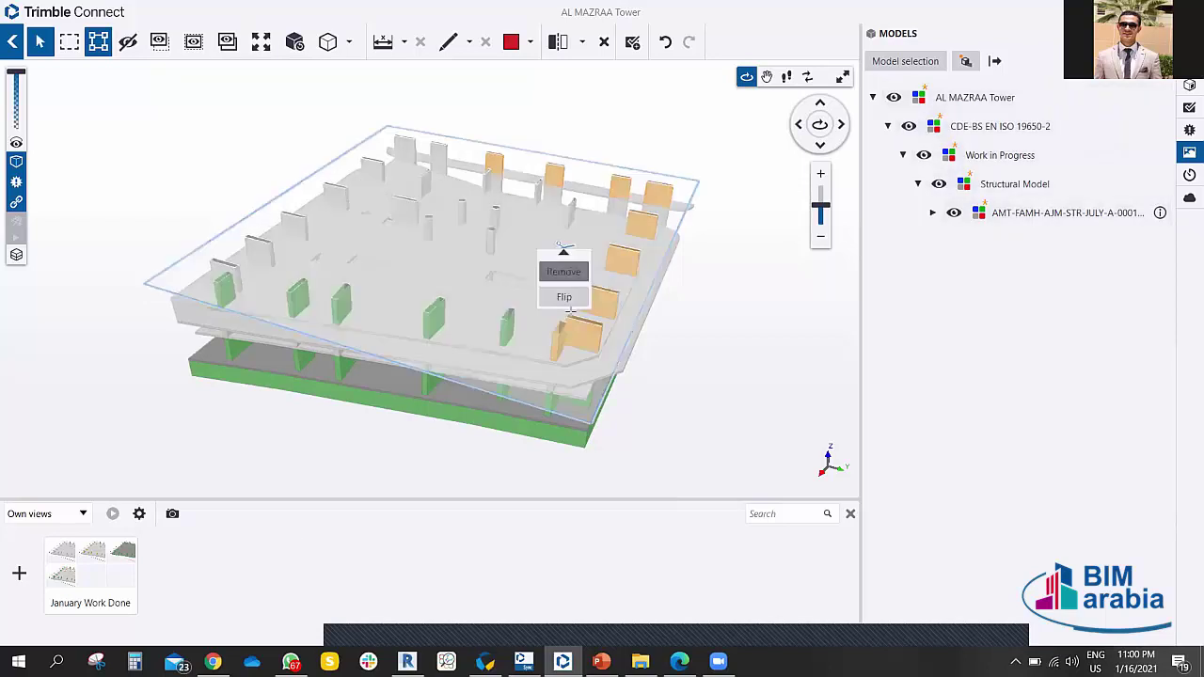
{"action": "left_click", "coordinate": [563, 272]}
{"action": "scroll", "coordinate": [526, 367], "scroll_direction": "down", "scroll_amount": 2}
{"action": "scroll", "coordinate": [526, 366], "scroll_direction": "down", "scroll_amount": 3}
{"action": "scroll", "coordinate": [526, 367], "scroll_direction": "down", "scroll_amount": 2}
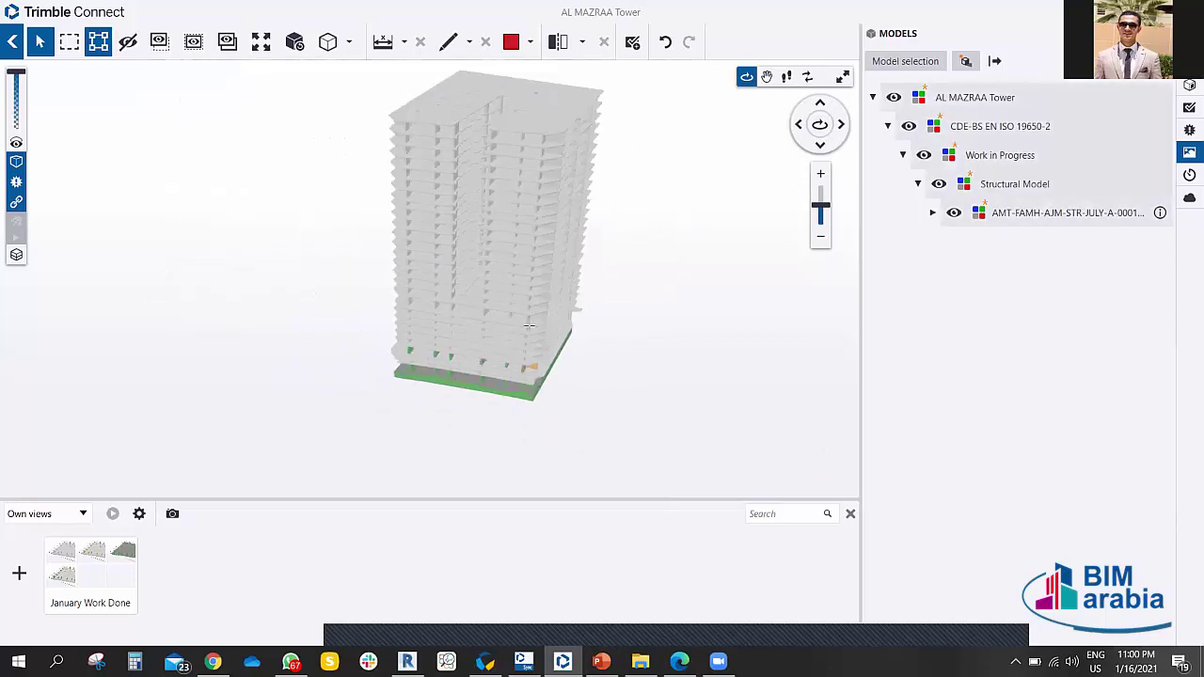
Place a new section plane on the tower top and lower it to the base slab.
{"action": "left_click", "coordinate": [558, 42]}
{"action": "left_click", "coordinate": [564, 130]}
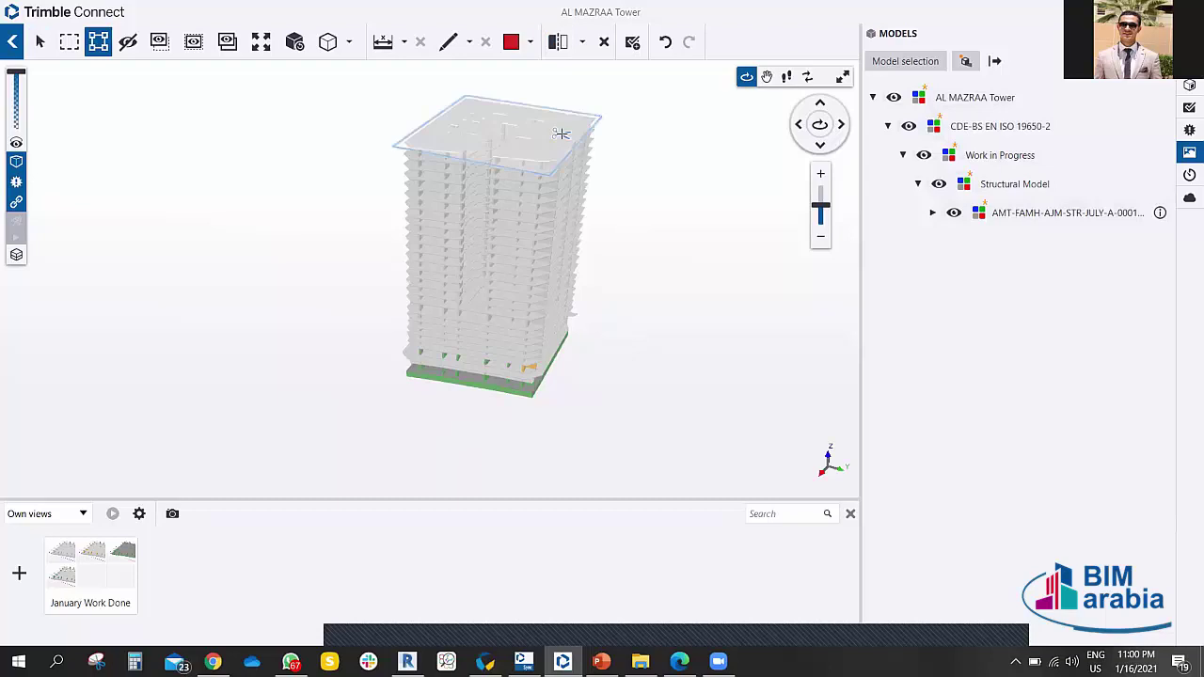
{"action": "left_click_drag", "start_coordinate": [565, 132], "coordinate": [541, 351]}
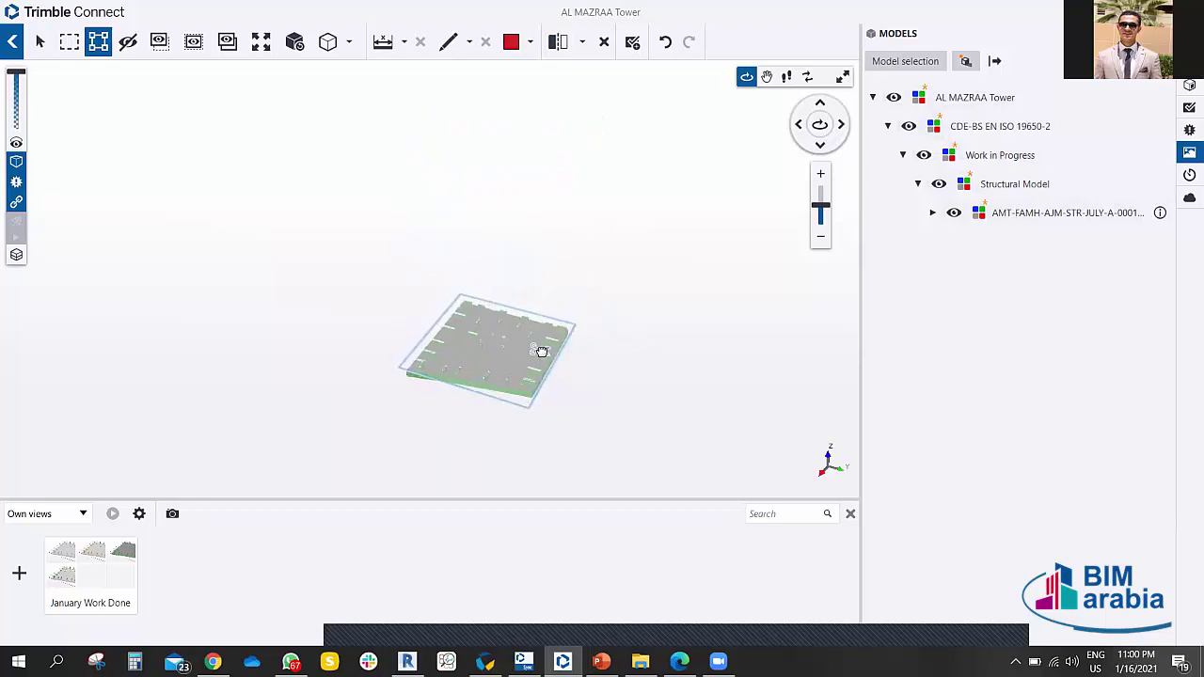
{"action": "scroll", "coordinate": [526, 381], "scroll_direction": "up", "scroll_amount": 2}
{"action": "scroll", "coordinate": [645, 269], "scroll_direction": "up", "scroll_amount": 2}
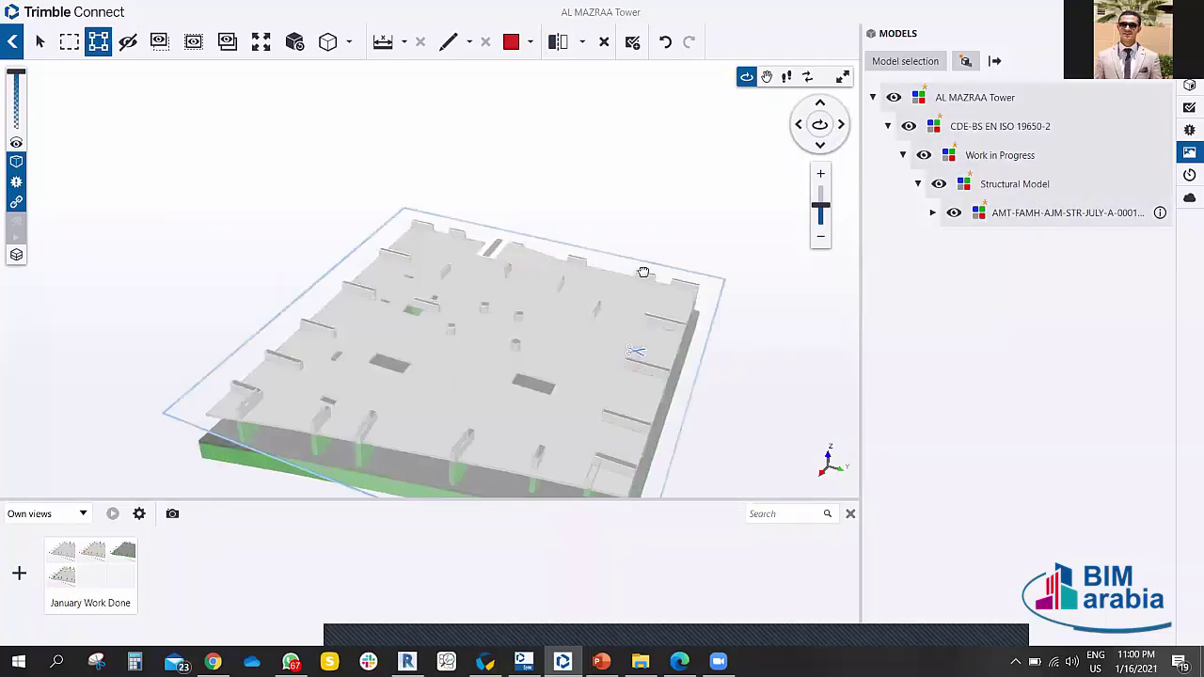
{"action": "scroll", "coordinate": [612, 209], "scroll_direction": "up", "scroll_amount": 1}
{"action": "left_click_drag", "start_coordinate": [607, 205], "coordinate": [605, 224]}
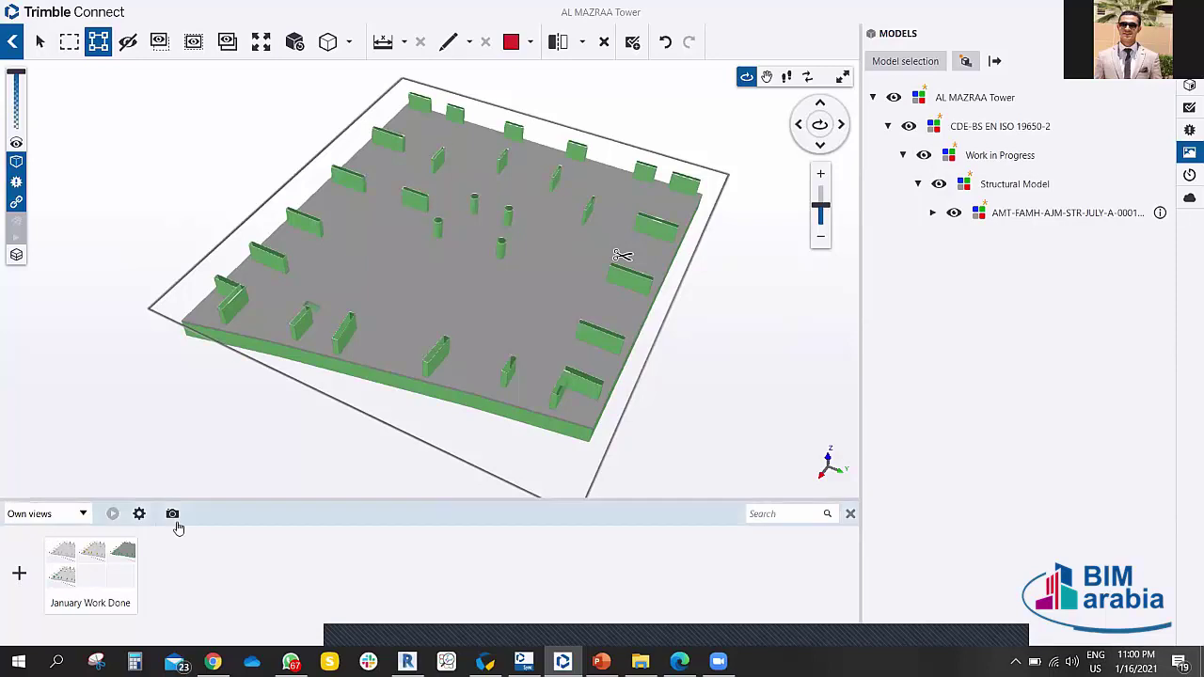
Check the available image file types for saving the view, then cancel the export.
{"action": "left_click", "coordinate": [172, 515]}
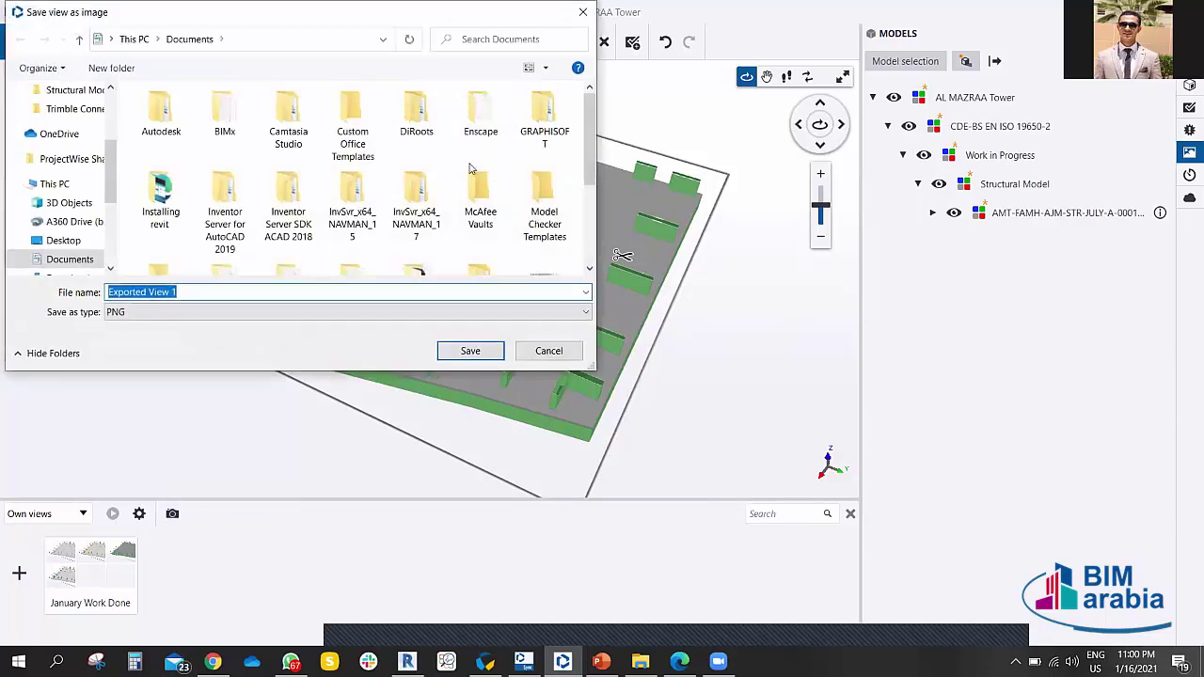
{"action": "left_click", "coordinate": [174, 311]}
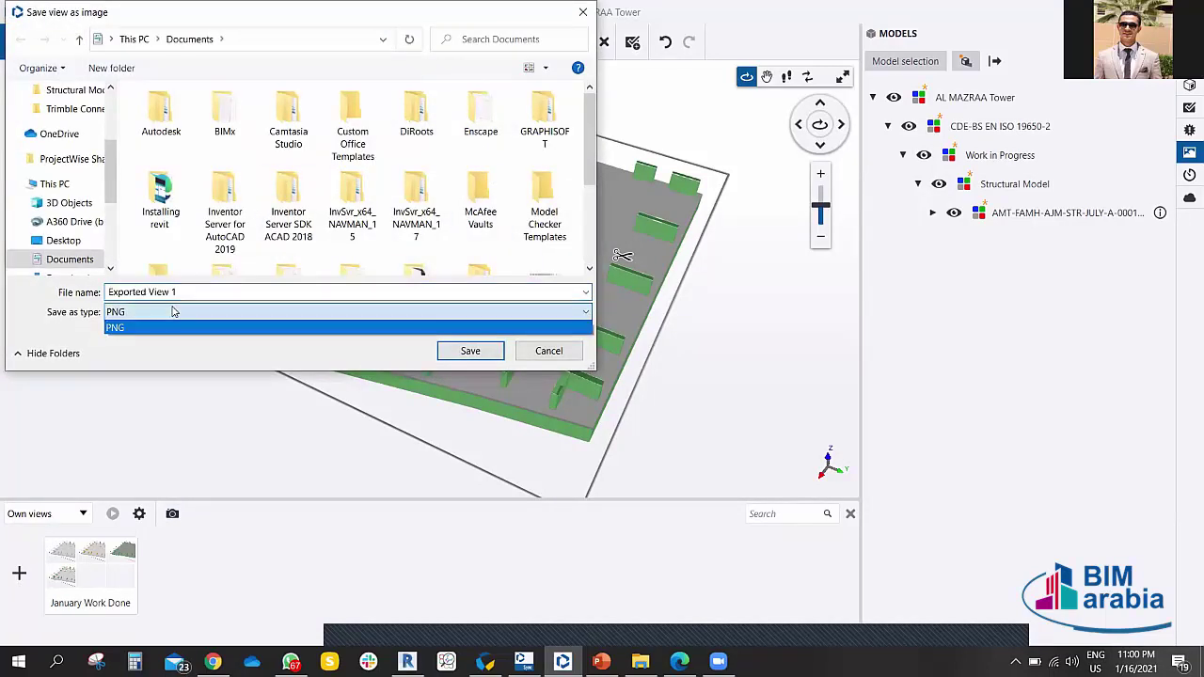
{"action": "left_click", "coordinate": [582, 12]}
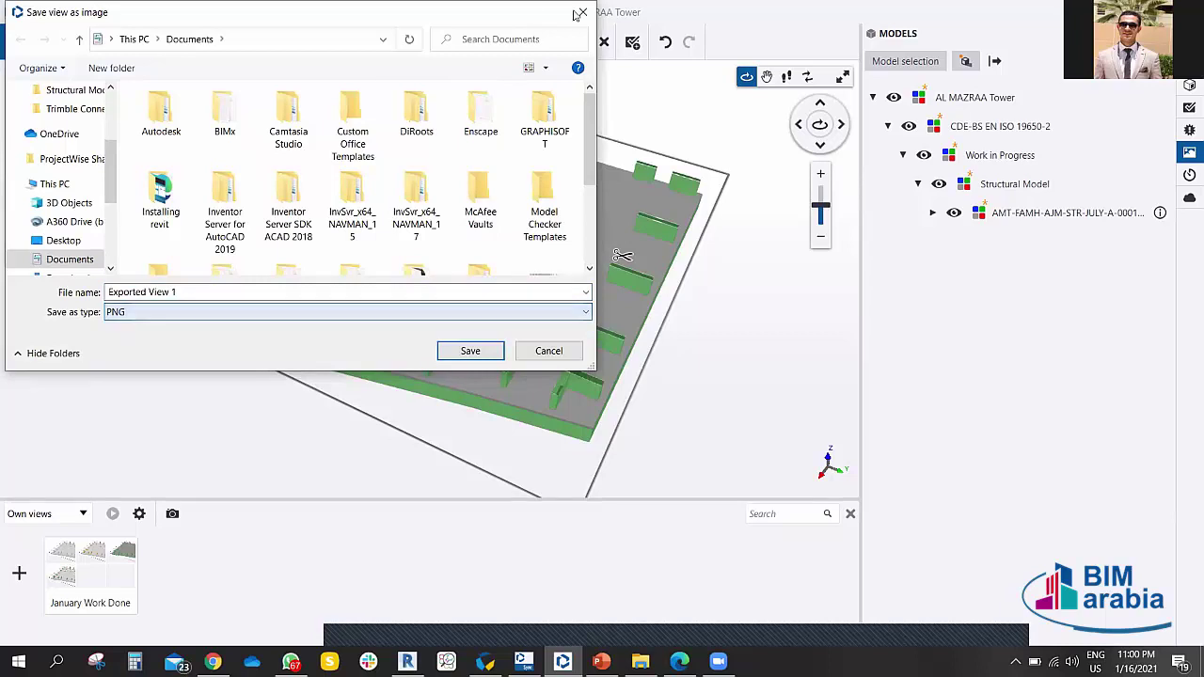
{"action": "left_click", "coordinate": [582, 11]}
{"action": "left_click_drag", "start_coordinate": [663, 333], "coordinate": [425, 364]}
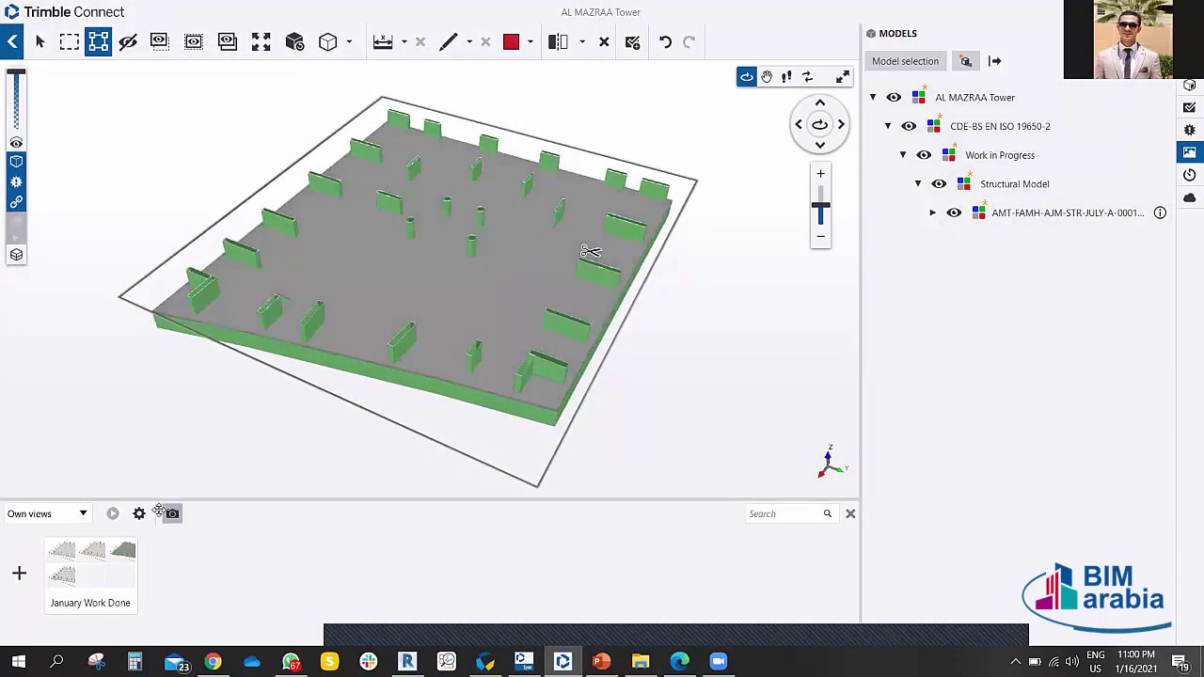
Review the slide show view and camera animation durations, confirm, and exit the viewer.
{"action": "left_click", "coordinate": [139, 513]}
{"action": "left_click_drag", "start_coordinate": [621, 264], "coordinate": [461, 265]}
{"action": "double_click", "coordinate": [562, 279]}
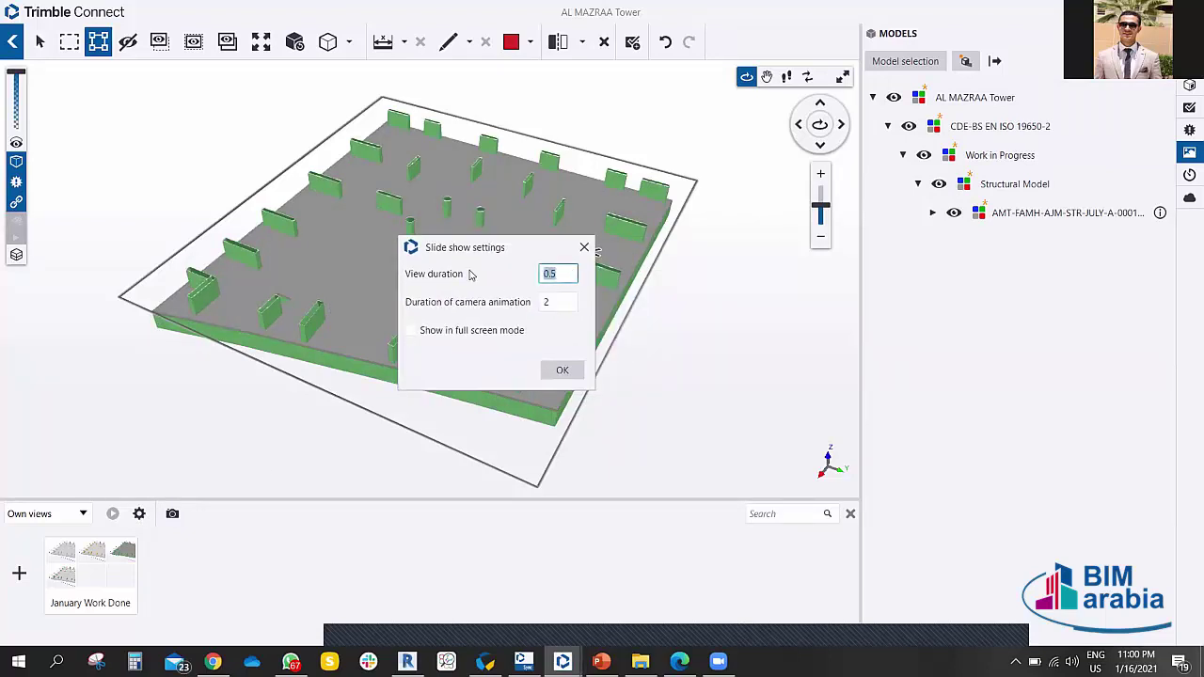
{"action": "left_click", "coordinate": [559, 302]}
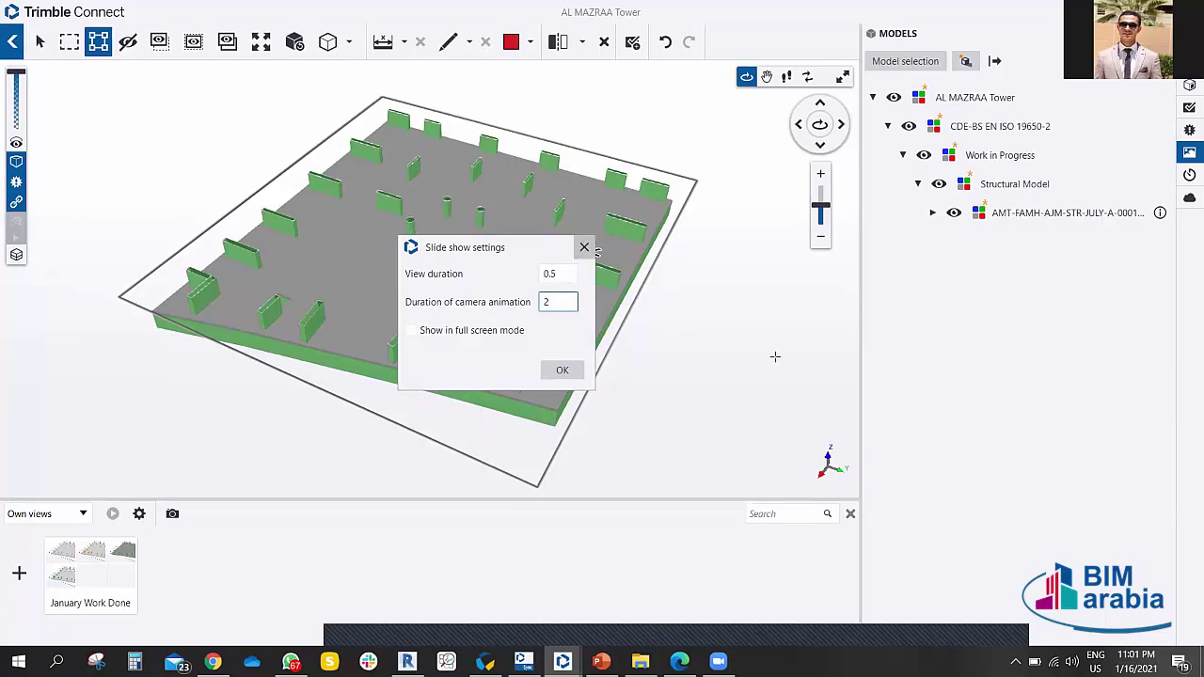
{"action": "left_click", "coordinate": [584, 248]}
{"action": "scroll", "coordinate": [625, 291], "scroll_direction": "down", "scroll_amount": 3}
{"action": "left_click_drag", "start_coordinate": [719, 343], "coordinate": [406, 259]}
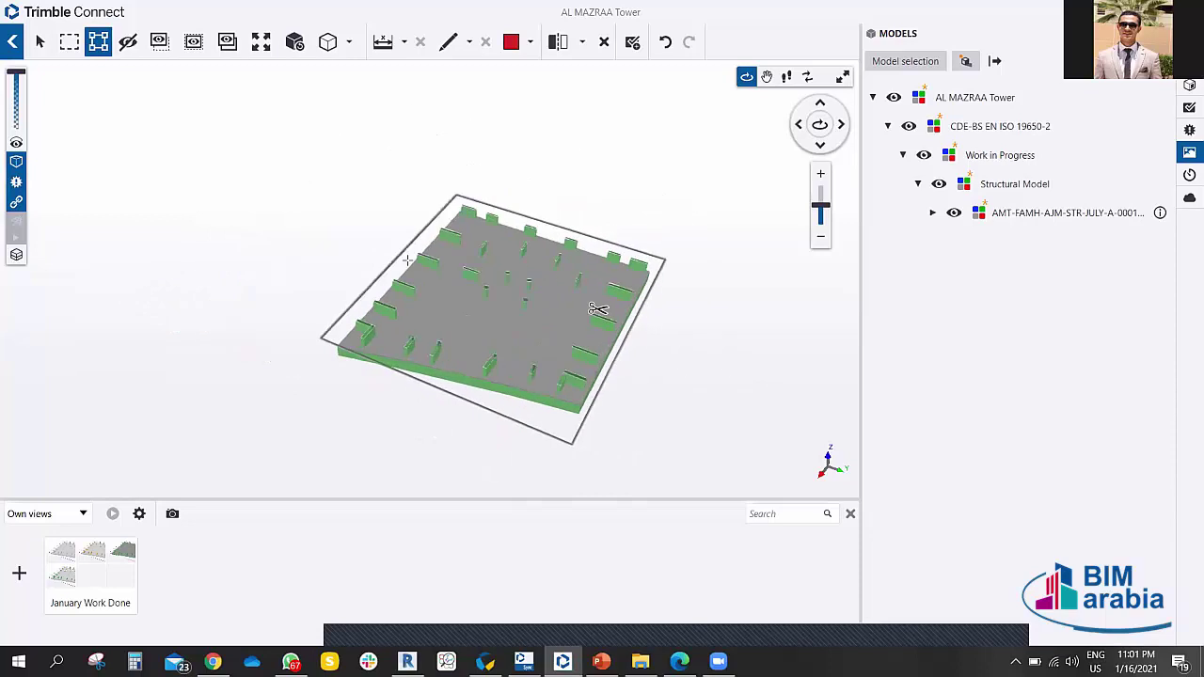
{"action": "left_click", "coordinate": [11, 45]}
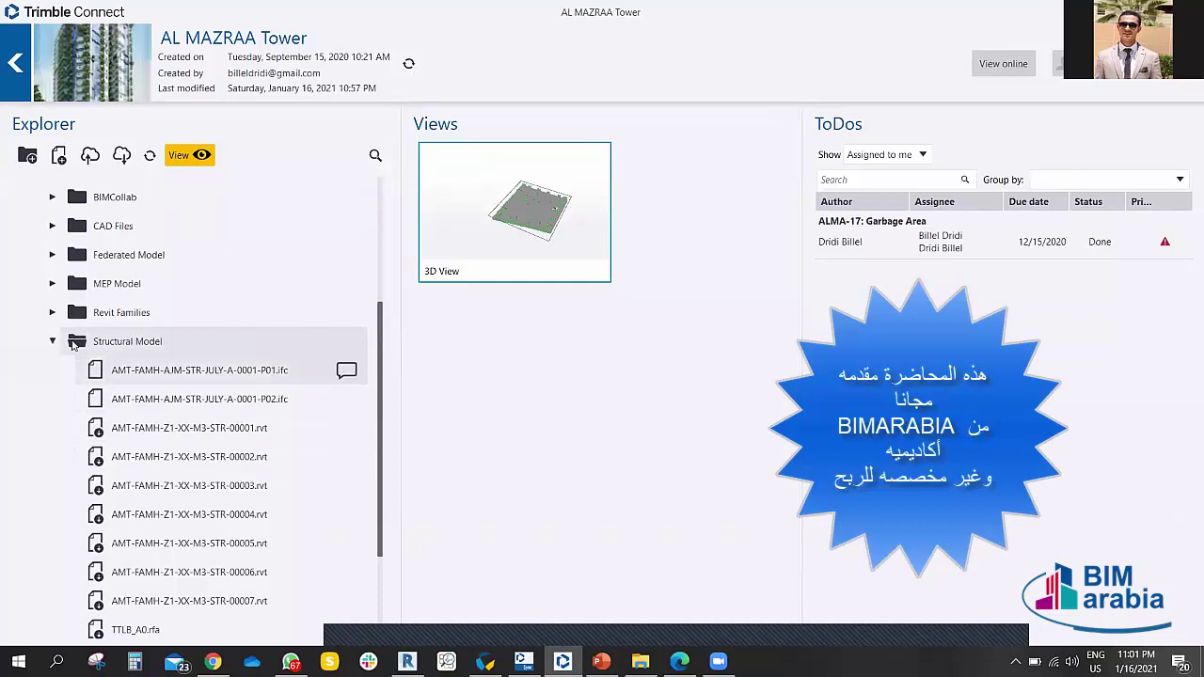
Collapse Structural Model, expand Architectural Model, and download AMT-FAMH-Z1-XX-M3-A-0001.ifc.
{"action": "left_click", "coordinate": [52, 342]}
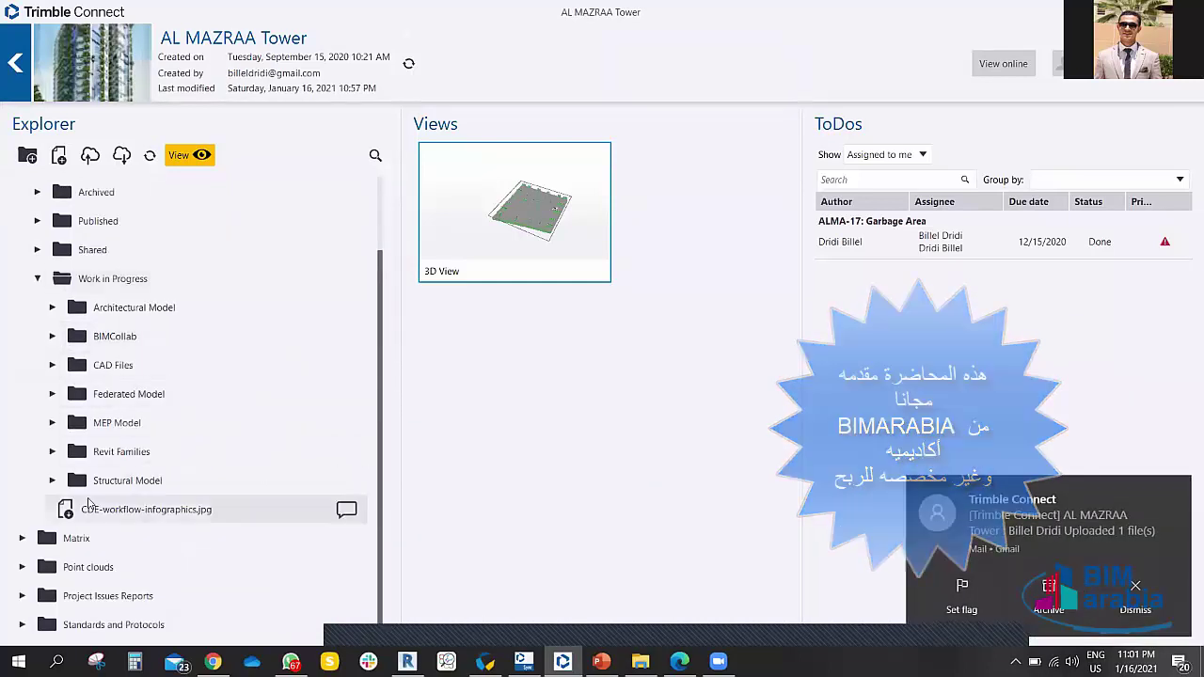
{"action": "left_click", "coordinate": [52, 309]}
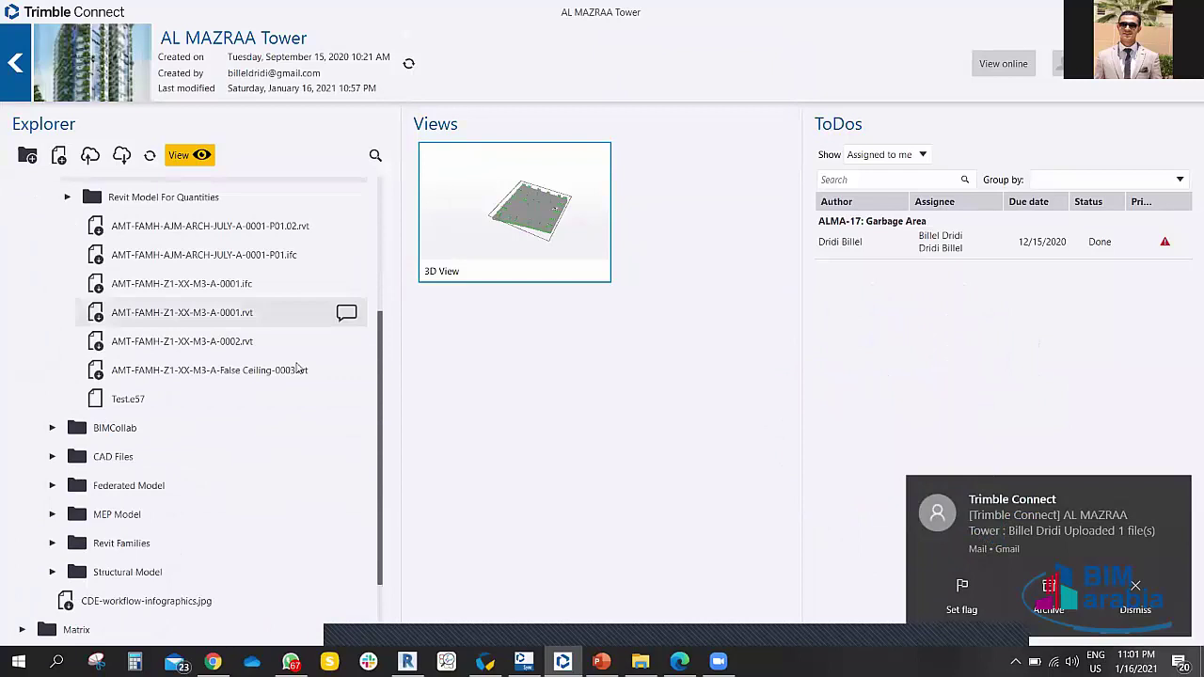
{"action": "left_click", "coordinate": [237, 276]}
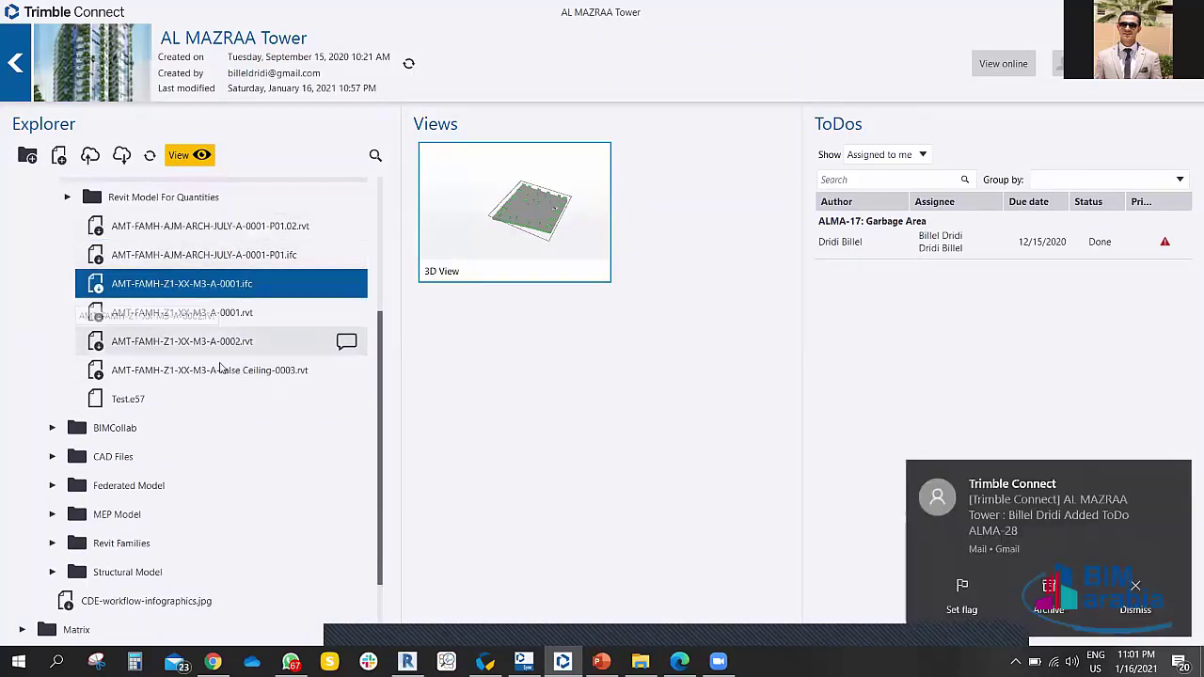
{"action": "double_click", "coordinate": [216, 287]}
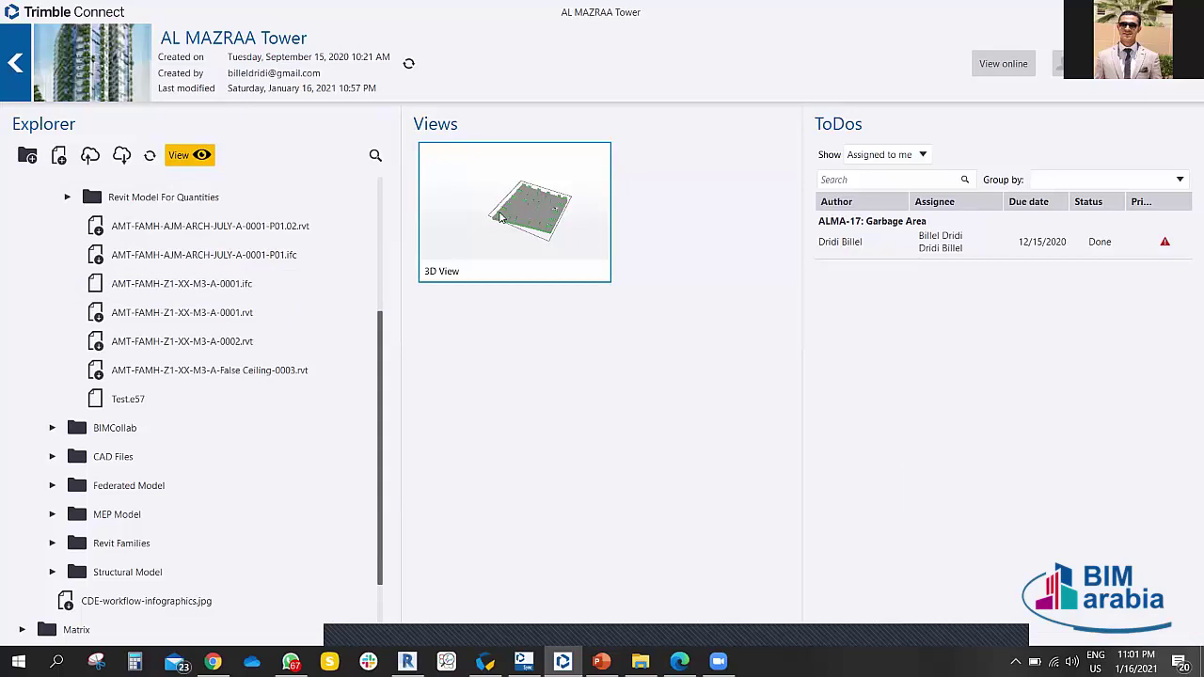
Open AMT-FAMH-Z1-XX-M3-A-0001.ifc in 3D and remove its section plane.
{"action": "double_click", "coordinate": [168, 283]}
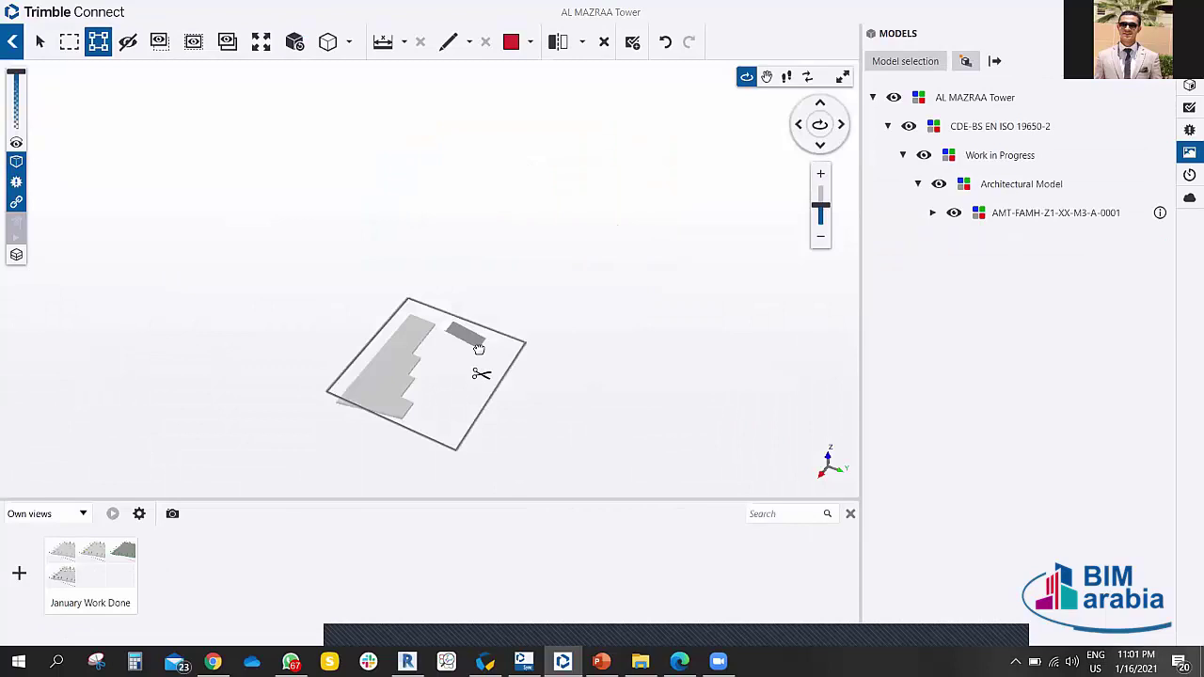
{"action": "mouse_move", "coordinate": [480, 374]}
{"action": "left_mouse_down"}
{"action": "mouse_move", "coordinate": [474, 306]}
{"action": "mouse_move", "coordinate": [471, 346]}
{"action": "left_mouse_up"}
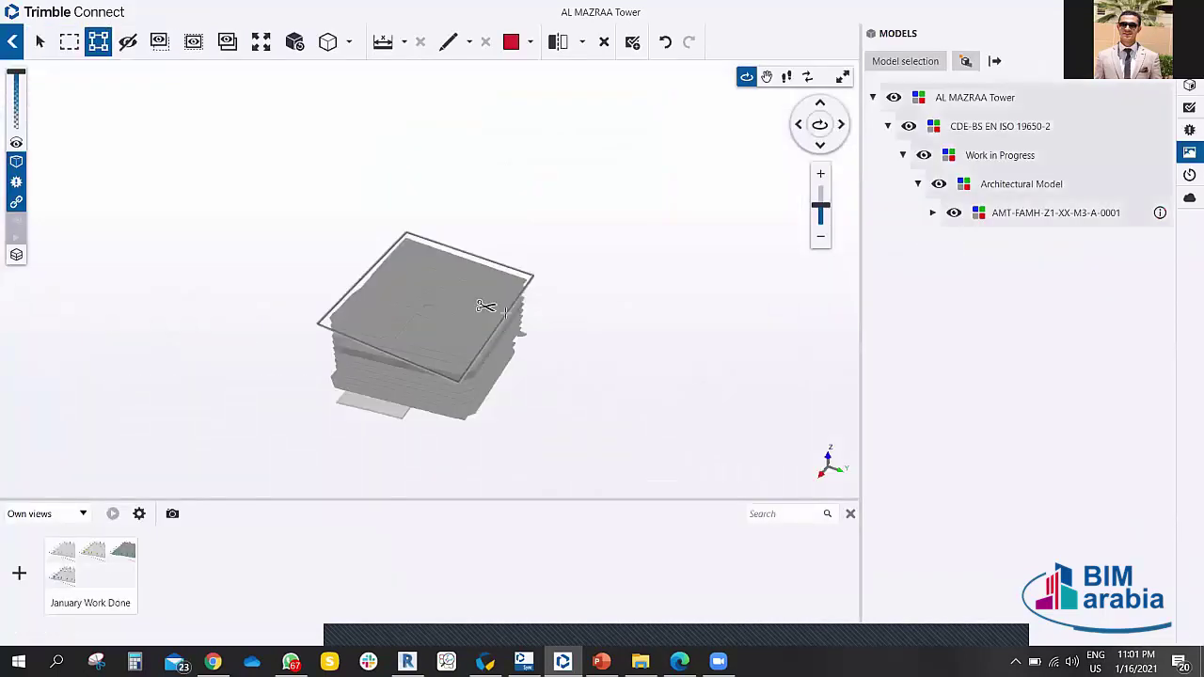
{"action": "right_click", "coordinate": [489, 307]}
{"action": "left_click", "coordinate": [492, 327]}
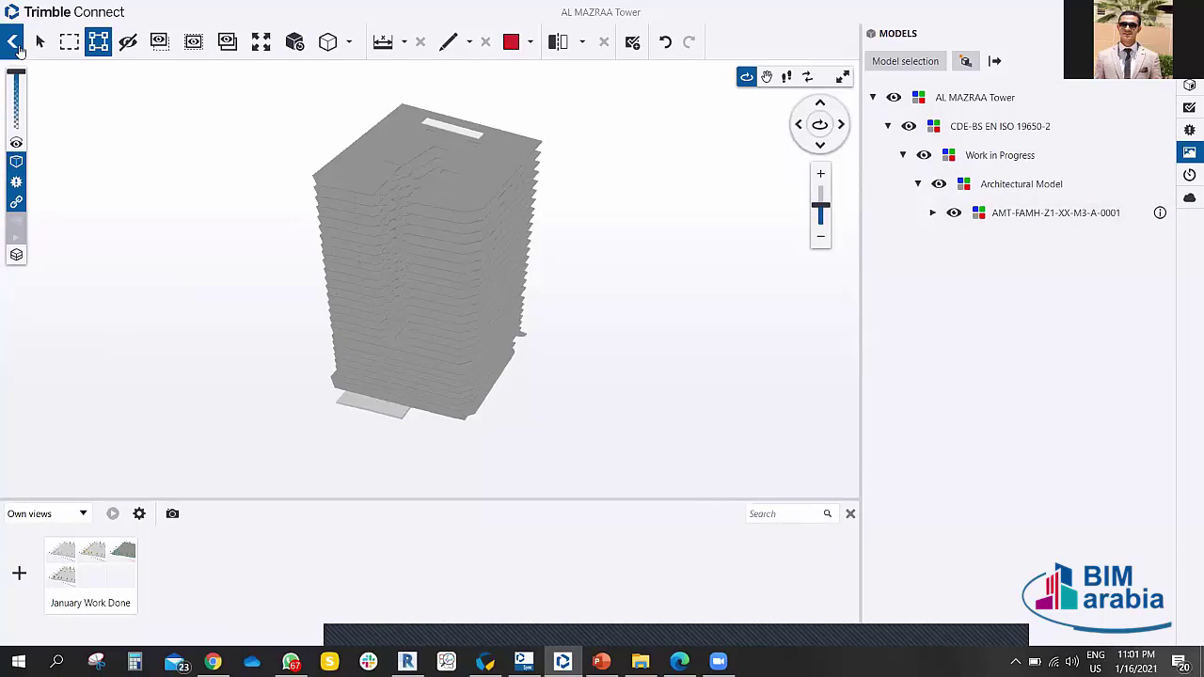
Open AMT-FAMH-AJM-ARCH-JULY-A-0001-P01.ifc in 3D and create a rendered visualization.
{"action": "left_click", "coordinate": [16, 44]}
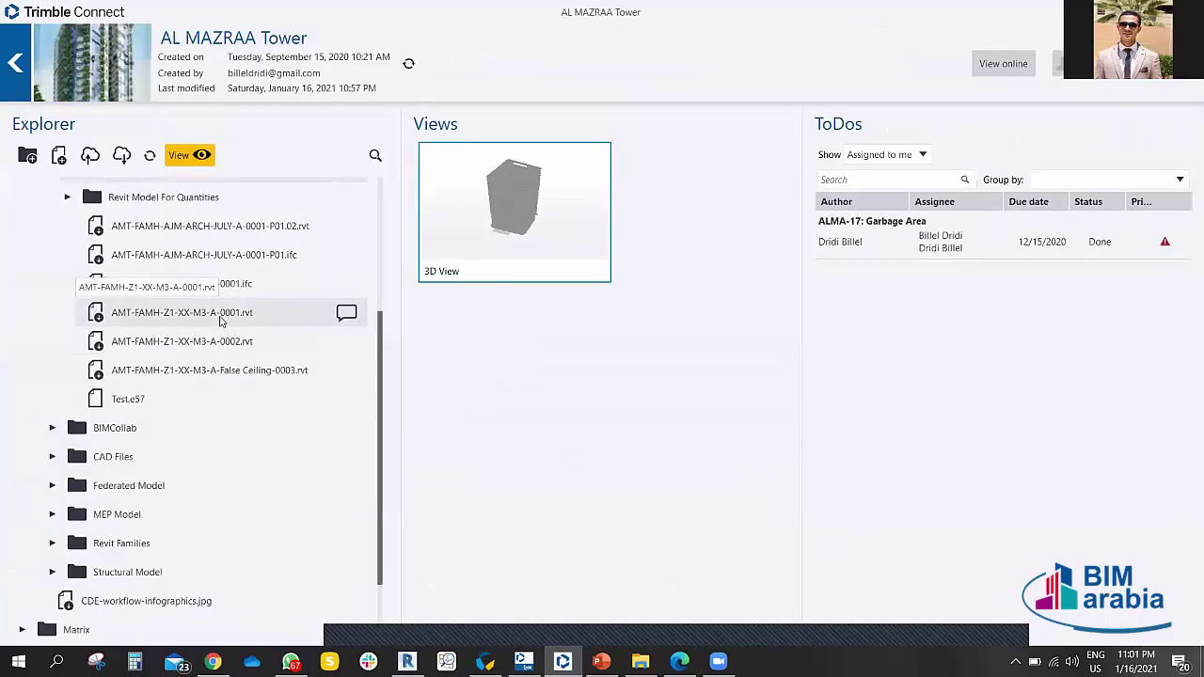
{"action": "double_click", "coordinate": [228, 258]}
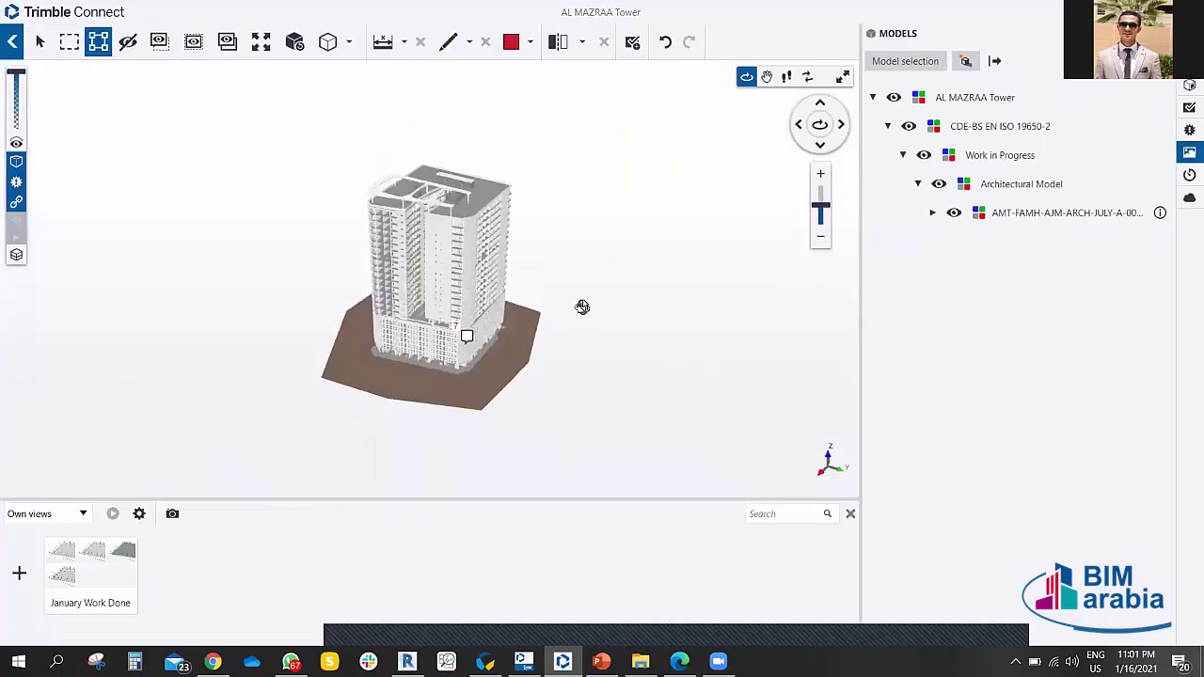
{"action": "scroll", "coordinate": [537, 308], "scroll_direction": "up", "scroll_amount": 3}
{"action": "scroll", "coordinate": [537, 309], "scroll_direction": "up", "scroll_amount": 2}
{"action": "scroll", "coordinate": [551, 295], "scroll_direction": "up", "scroll_amount": 2}
{"action": "scroll", "coordinate": [558, 289], "scroll_direction": "up", "scroll_amount": 1}
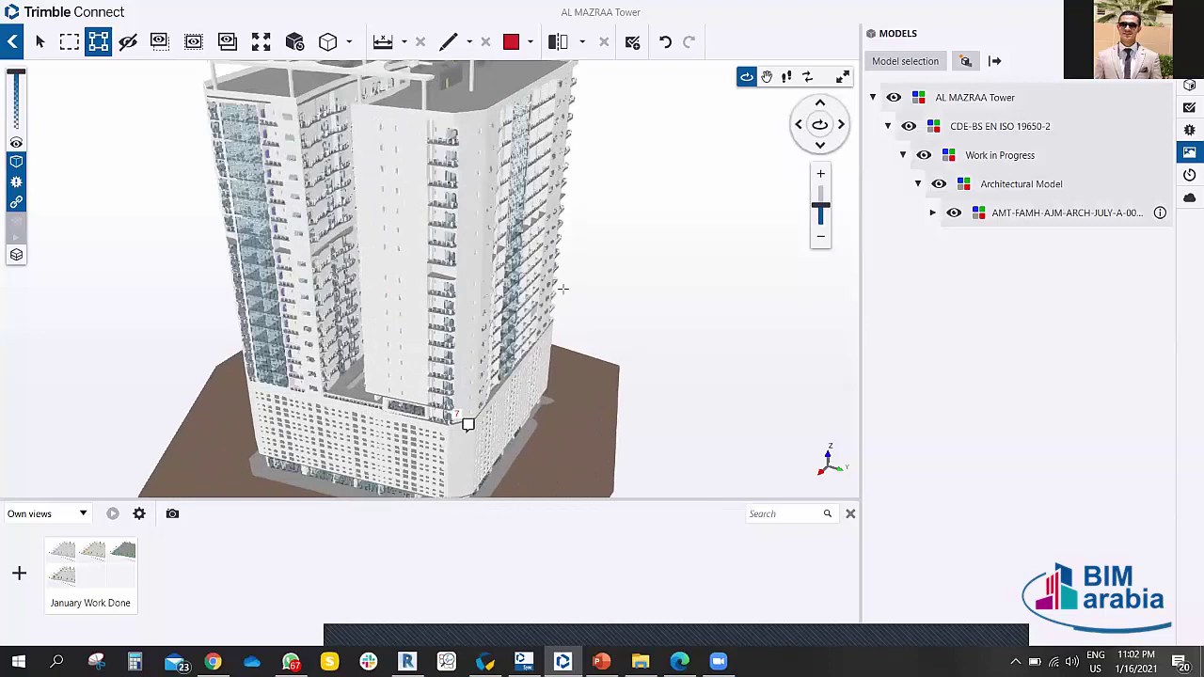
{"action": "scroll", "coordinate": [583, 293], "scroll_direction": "down", "scroll_amount": 1}
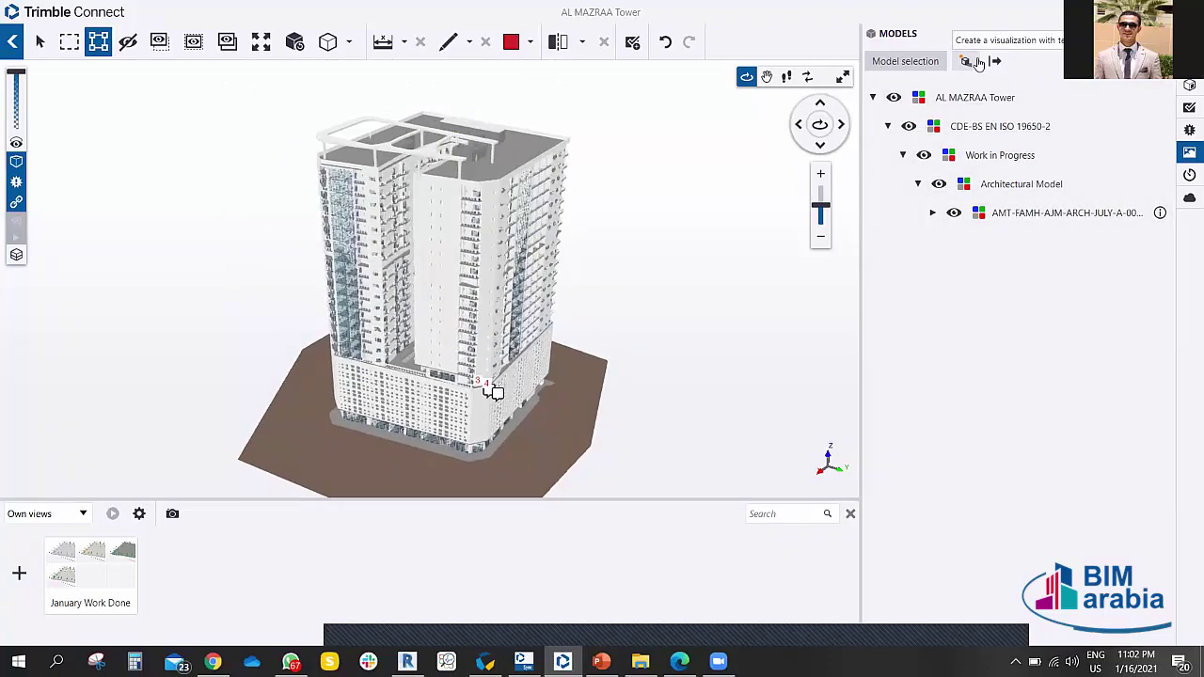
{"action": "left_click", "coordinate": [967, 61]}
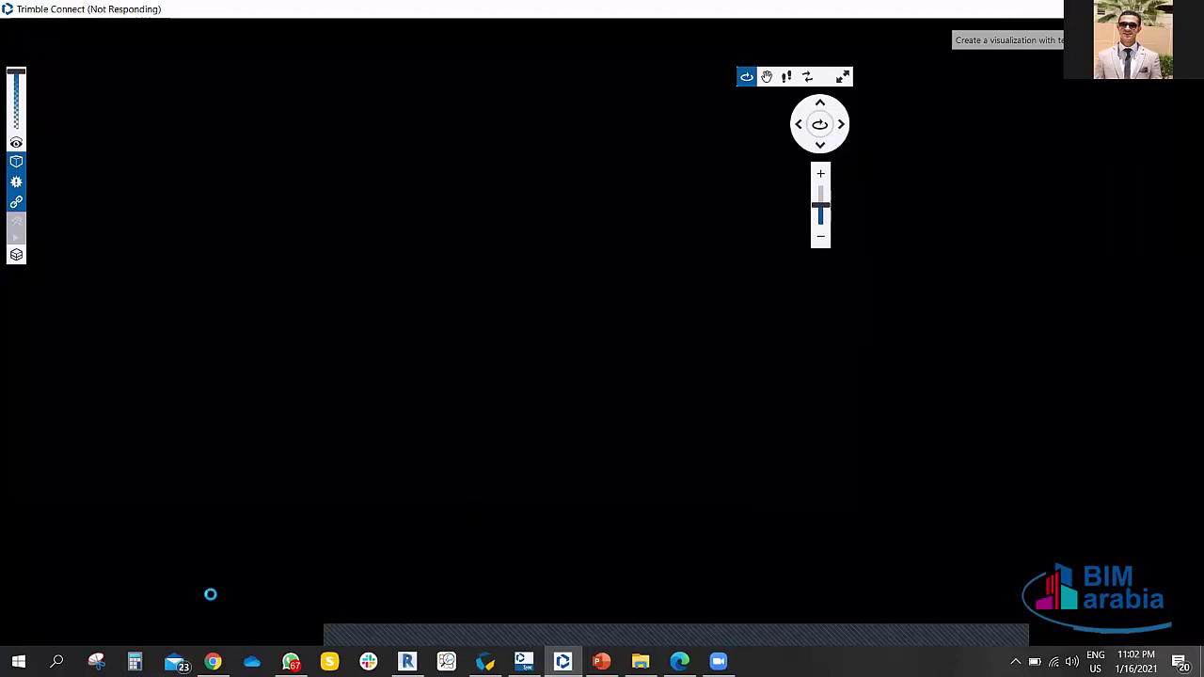
In The Family Tower, view FT-FAMH-Z2-XX-M3-A-0003.ifc from Work in Progress > Architectural Model.
{"action": "left_click", "coordinate": [213, 661]}
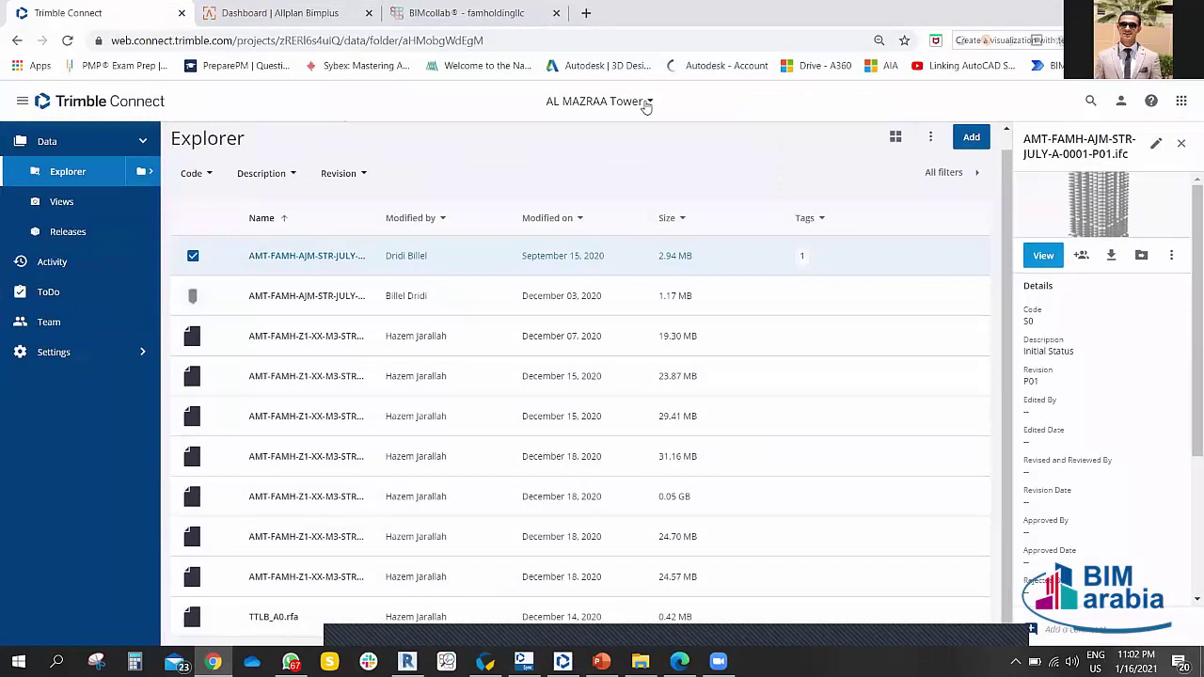
{"action": "left_click", "coordinate": [646, 104]}
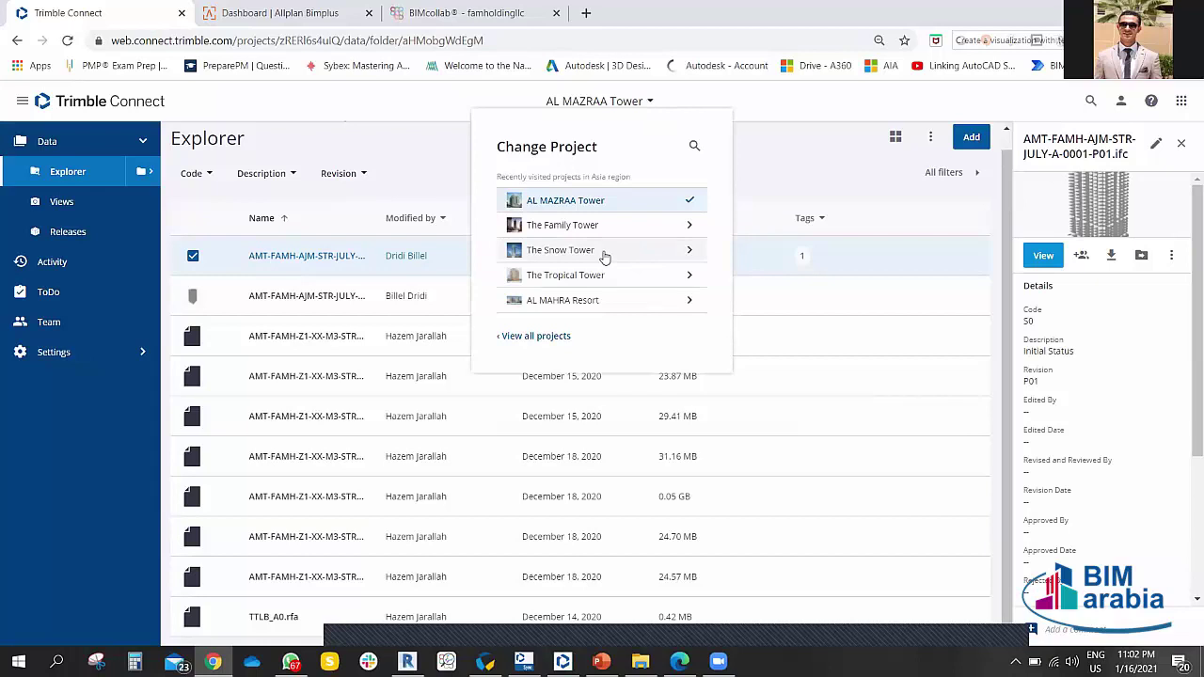
{"action": "left_click", "coordinate": [566, 227]}
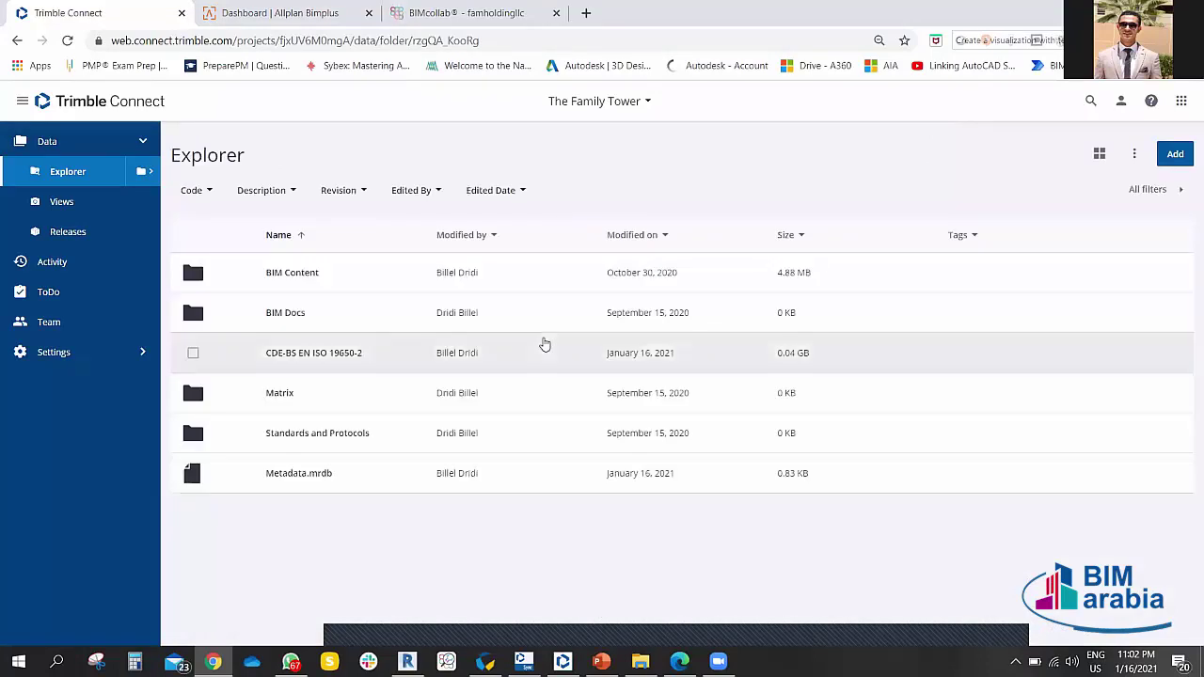
{"action": "left_click", "coordinate": [335, 352]}
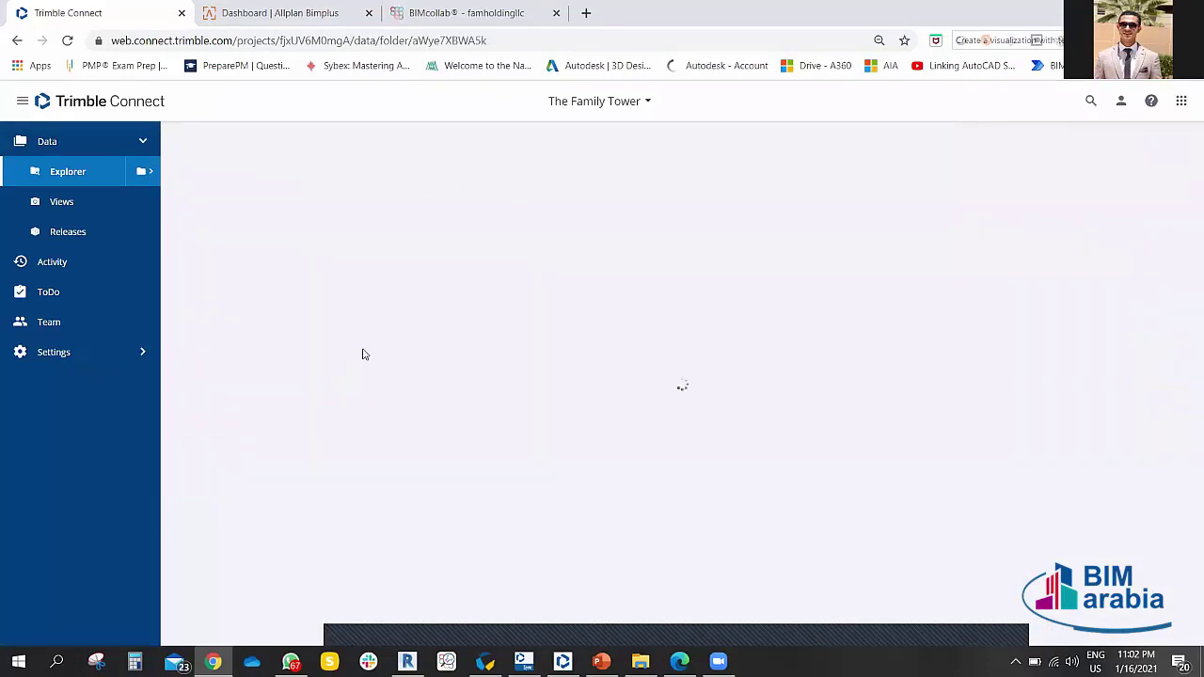
{"action": "left_click", "coordinate": [287, 394]}
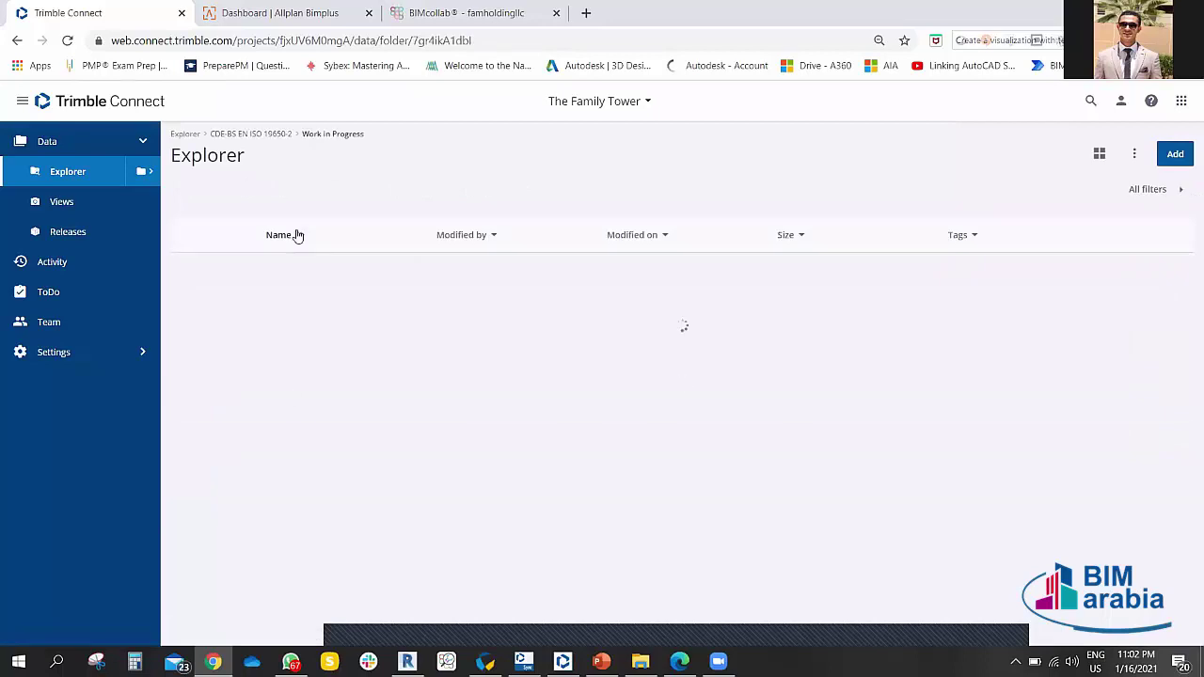
{"action": "left_click", "coordinate": [294, 278]}
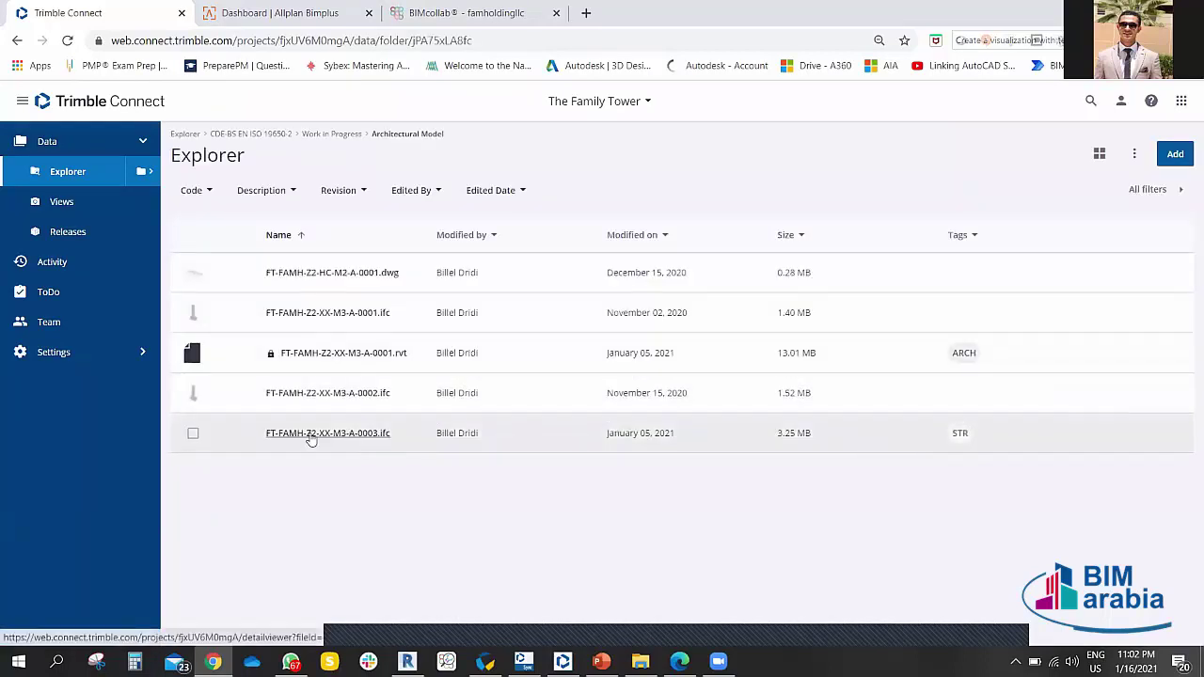
{"action": "left_click", "coordinate": [188, 439]}
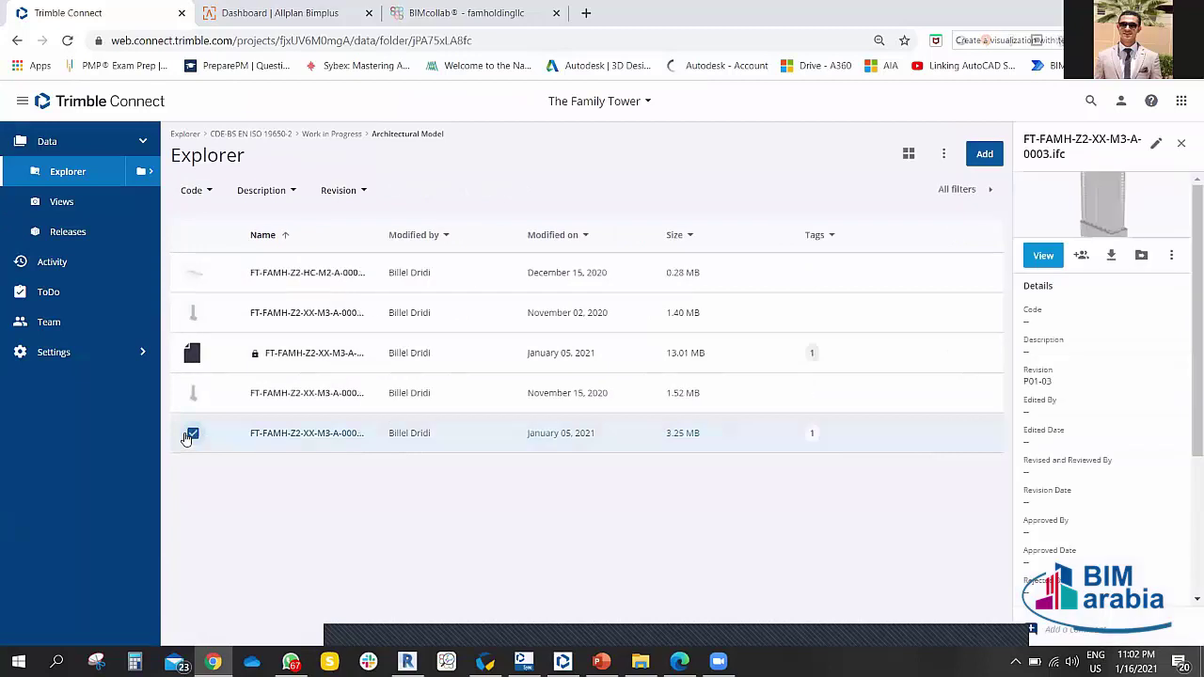
{"action": "left_click", "coordinate": [1028, 257]}
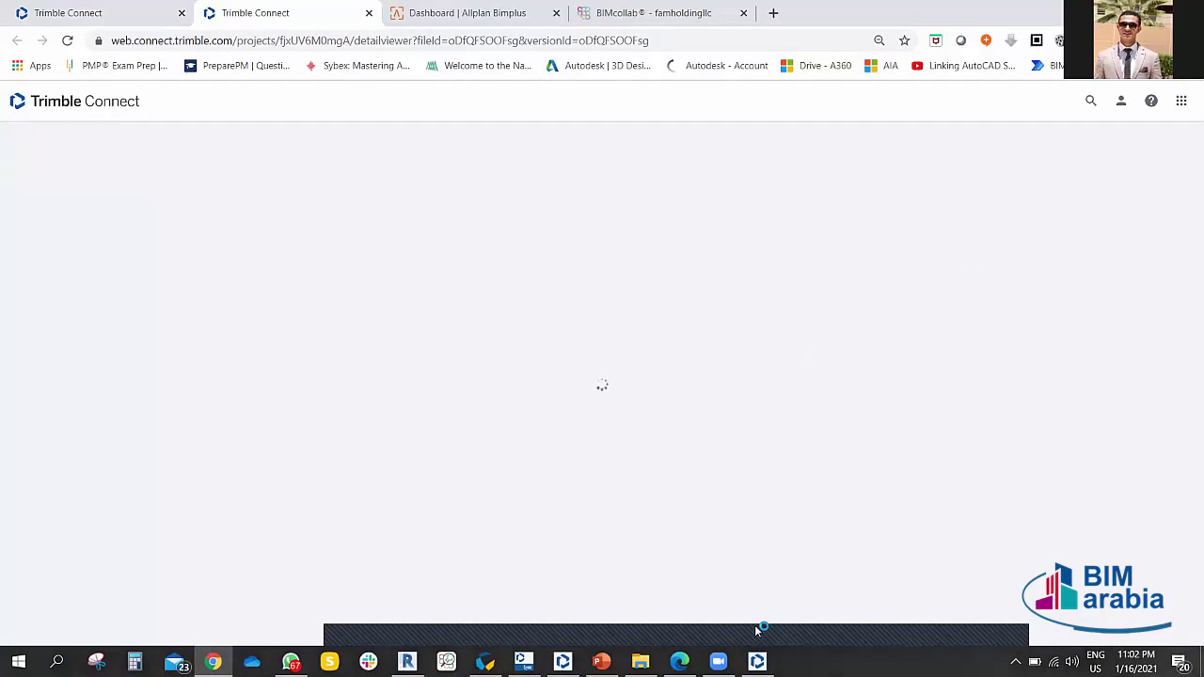
In Visualizer, orbit to an angled view of the tower and show the sky settings.
{"action": "left_click", "coordinate": [757, 660]}
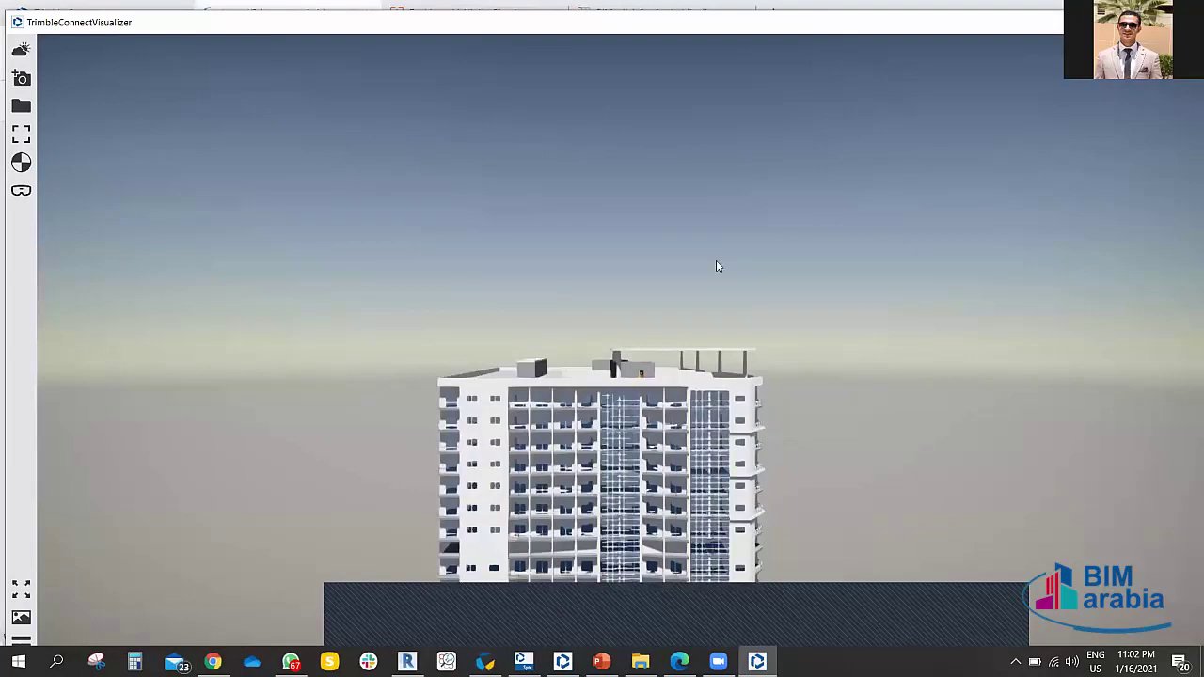
{"action": "mouse_move", "coordinate": [716, 267]}
{"action": "left_mouse_down"}
{"action": "mouse_move", "coordinate": [777, 374]}
{"action": "mouse_move", "coordinate": [766, 403]}
{"action": "mouse_move", "coordinate": [793, 435]}
{"action": "mouse_move", "coordinate": [716, 411]}
{"action": "left_mouse_up"}
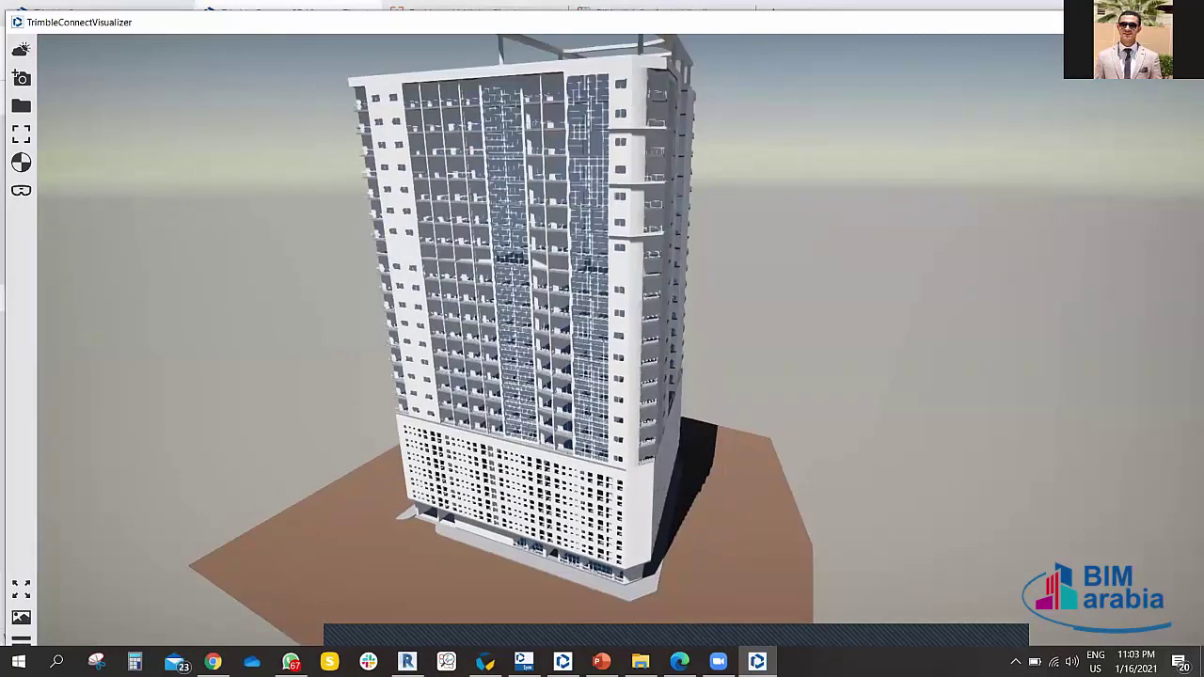
{"action": "left_click_drag", "start_coordinate": [837, 256], "coordinate": [827, 249]}
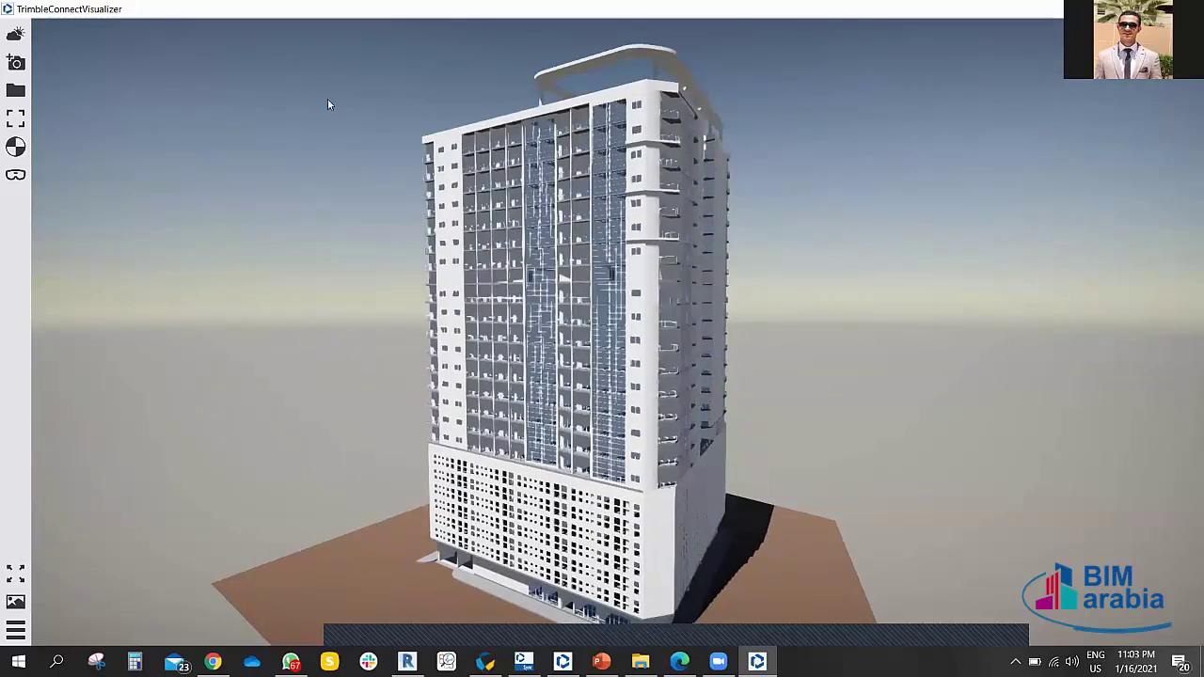
{"action": "left_click", "coordinate": [16, 34]}
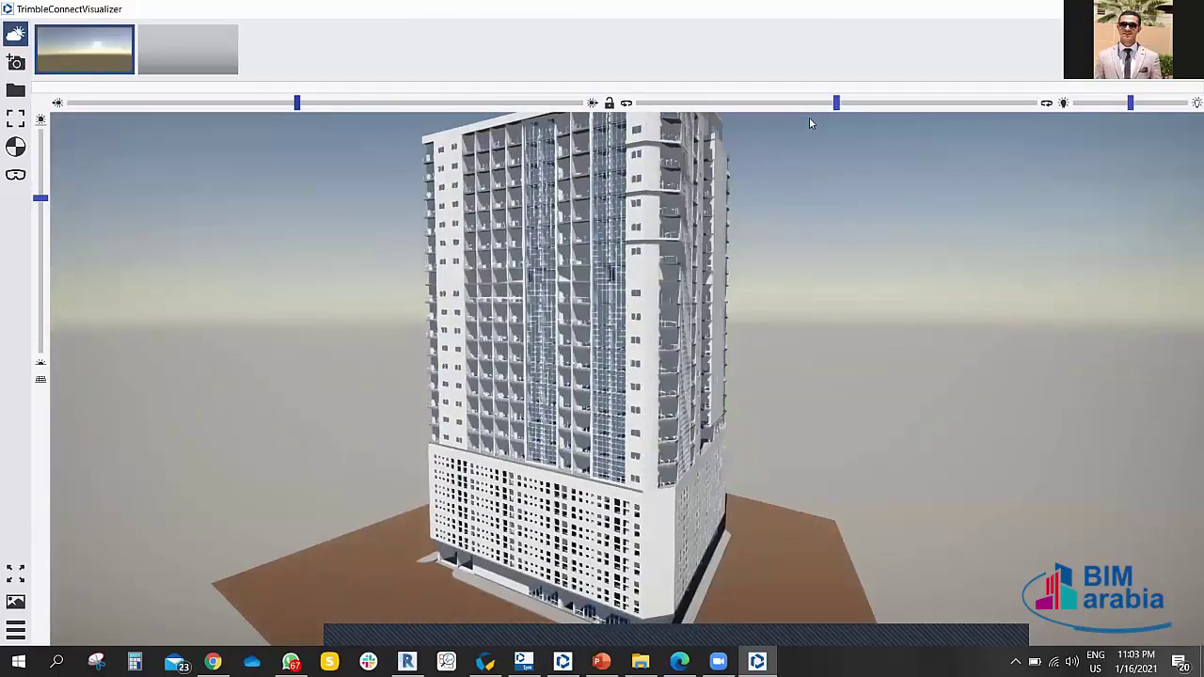
Shift the sun position, lower light intensity slightly, and keep the blue sky backdrop.
{"action": "left_click", "coordinate": [894, 102]}
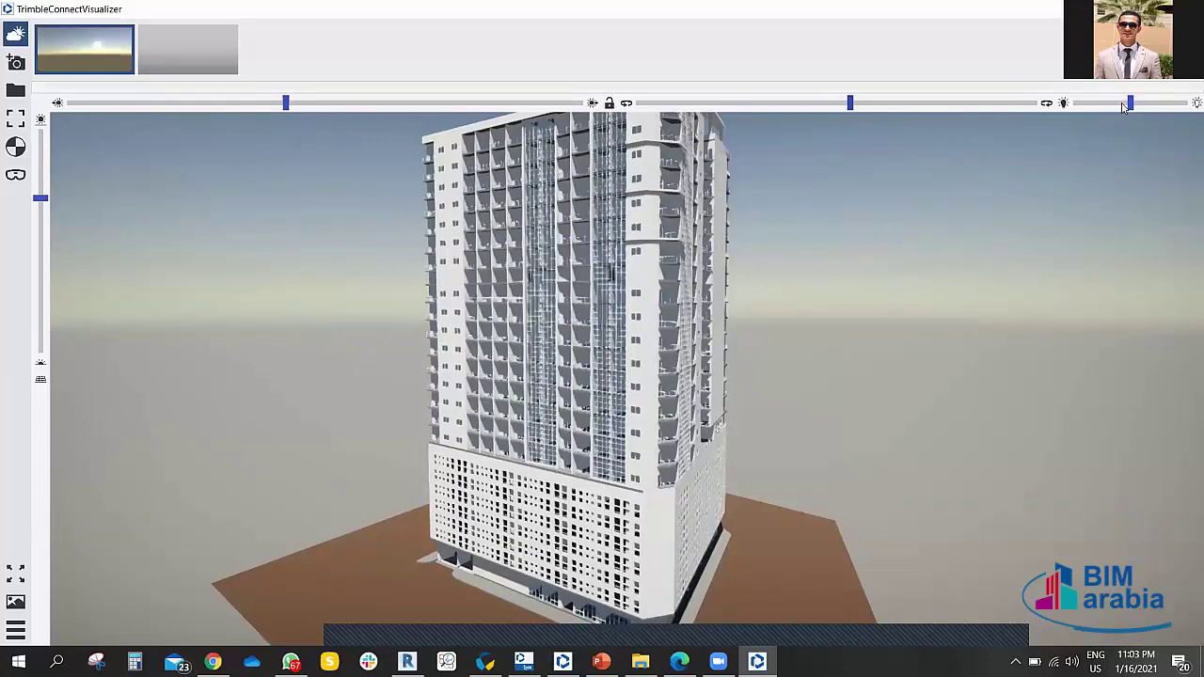
{"action": "left_click_drag", "start_coordinate": [1129, 102], "coordinate": [1118, 103]}
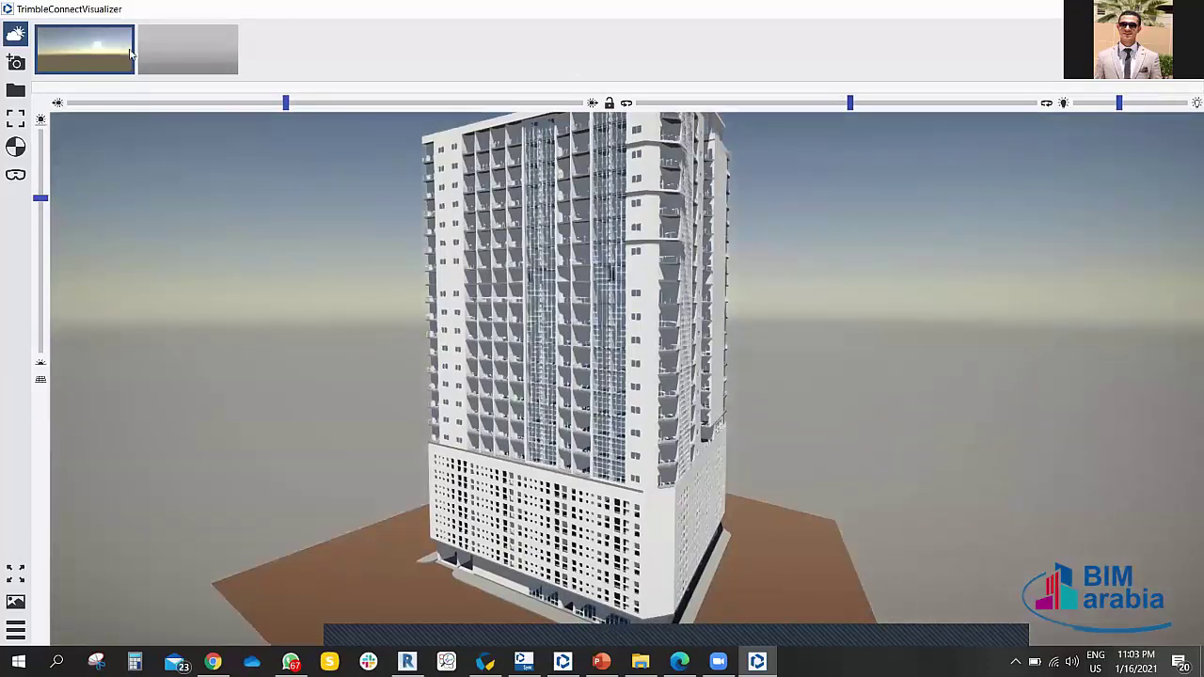
{"action": "left_click", "coordinate": [159, 48]}
{"action": "left_click", "coordinate": [113, 55]}
Reset the camera, then orbit to a high angled view of the tower.
{"action": "left_click_drag", "start_coordinate": [595, 351], "coordinate": [533, 316]}
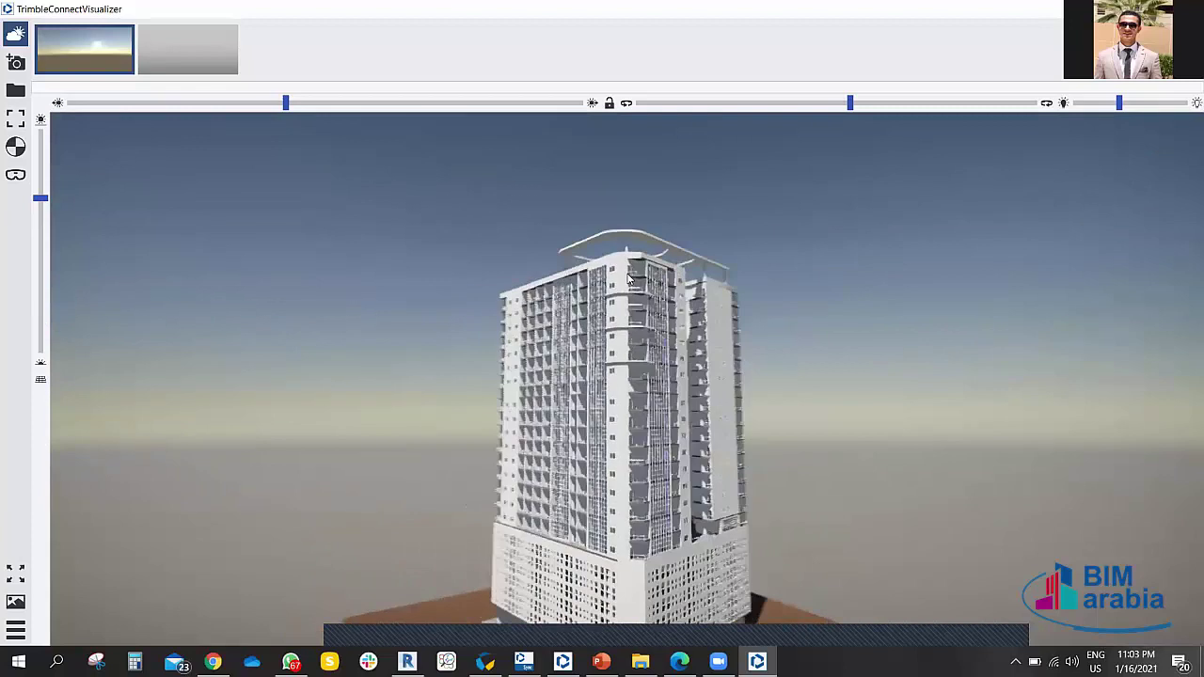
{"action": "left_click_drag", "start_coordinate": [533, 316], "coordinate": [489, 320]}
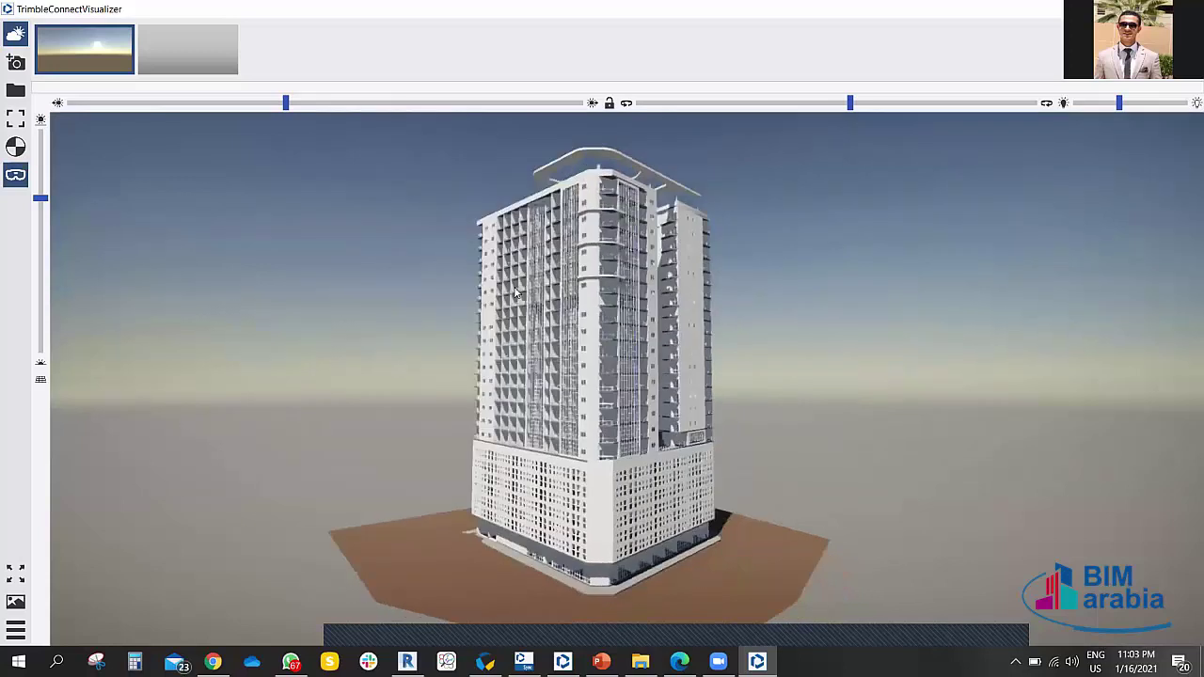
{"action": "left_click", "coordinate": [14, 177]}
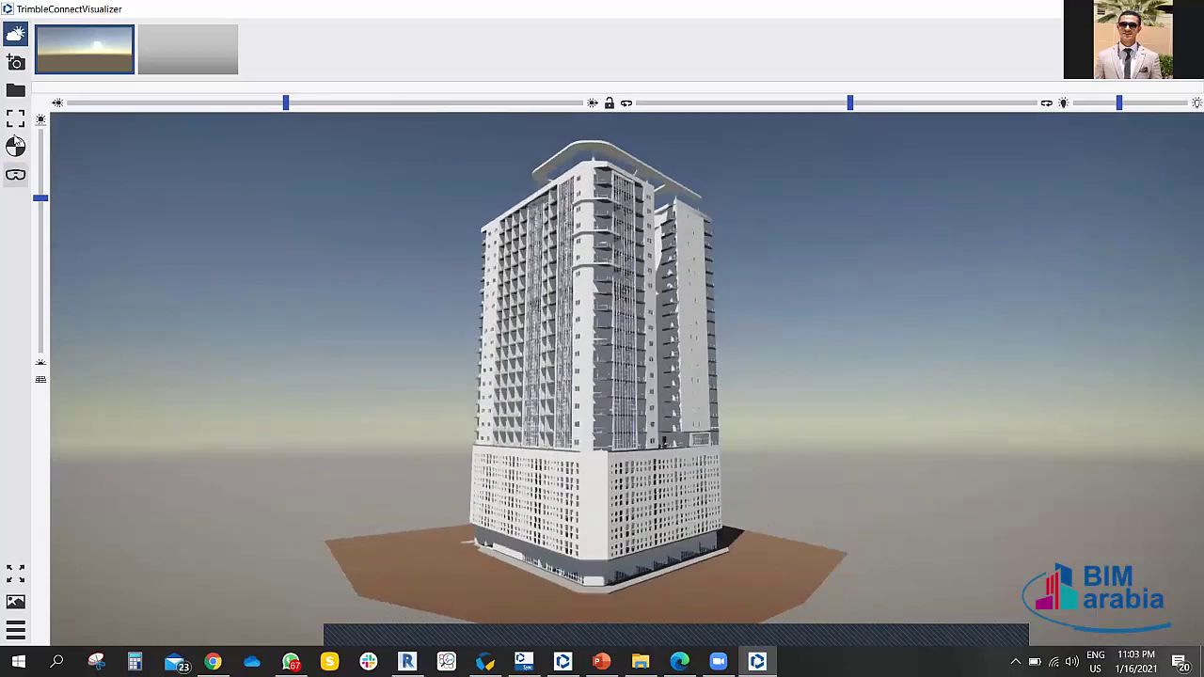
{"action": "left_click", "coordinate": [18, 574]}
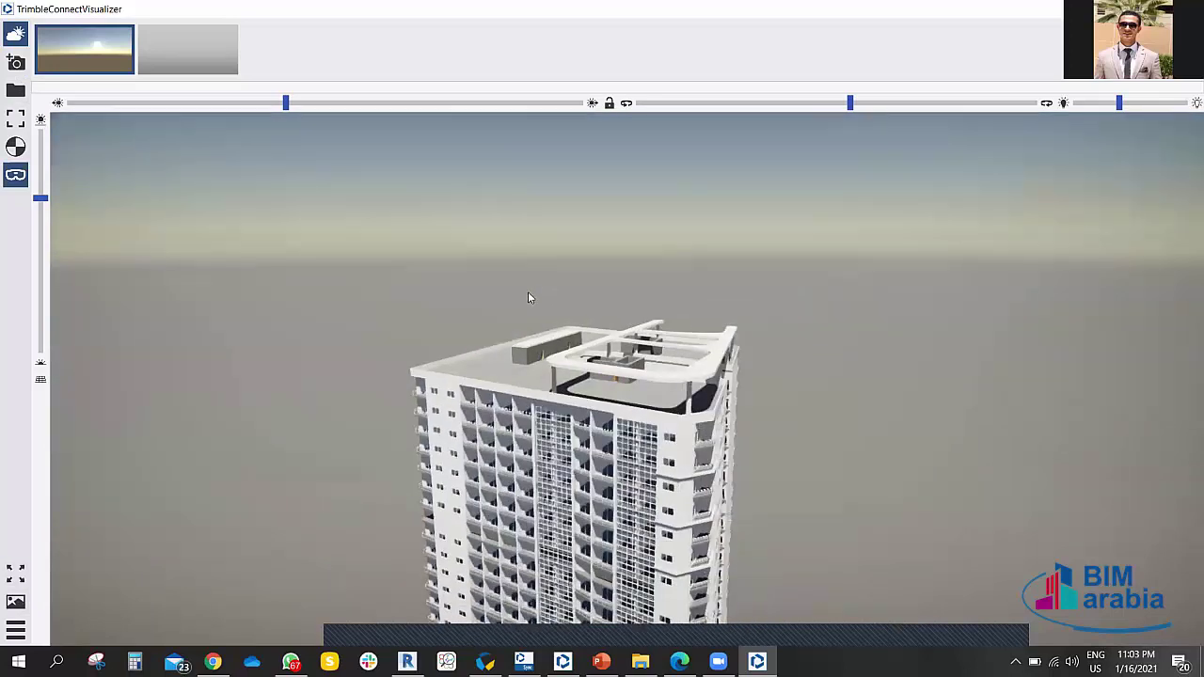
{"action": "left_click_drag", "start_coordinate": [528, 292], "coordinate": [595, 268]}
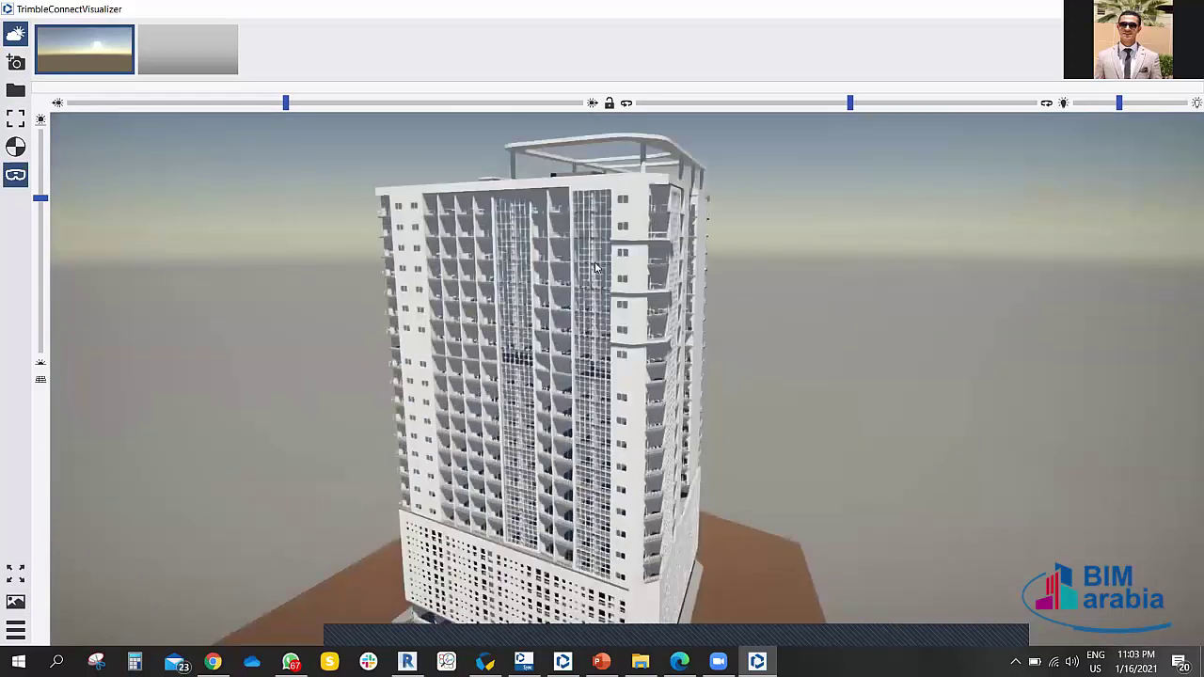
Record five camera keyframes around the tower, including a top-down roof view, and play them.
{"action": "left_click", "coordinate": [15, 604]}
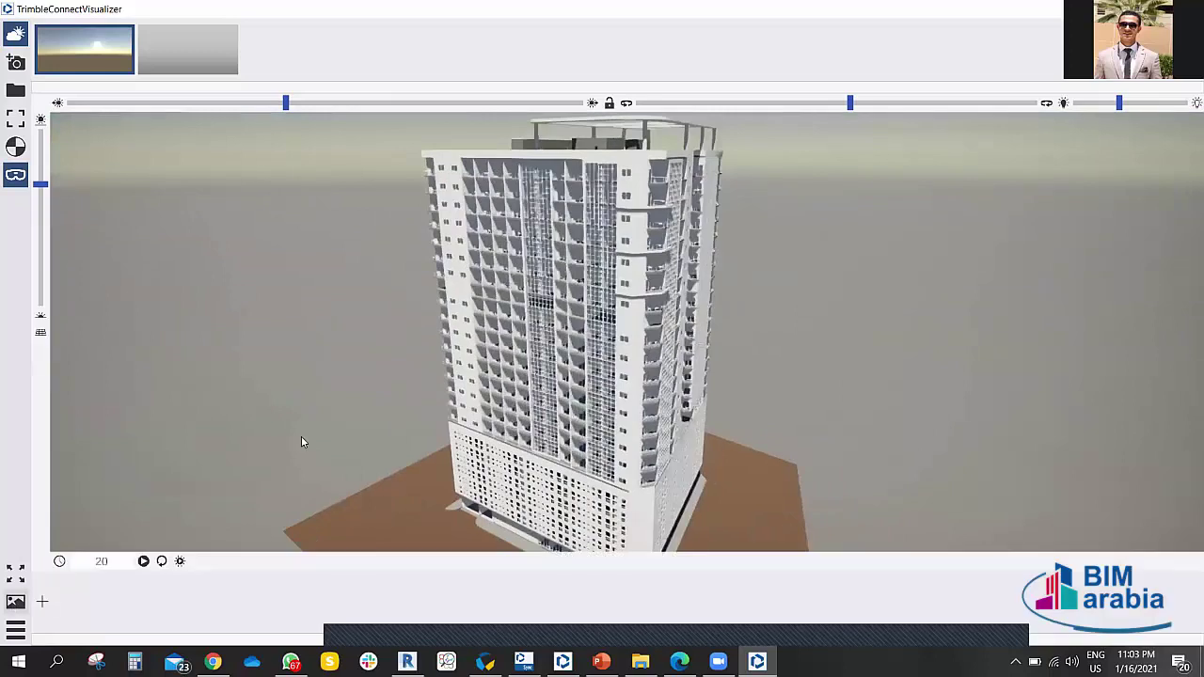
{"action": "left_click", "coordinate": [42, 602]}
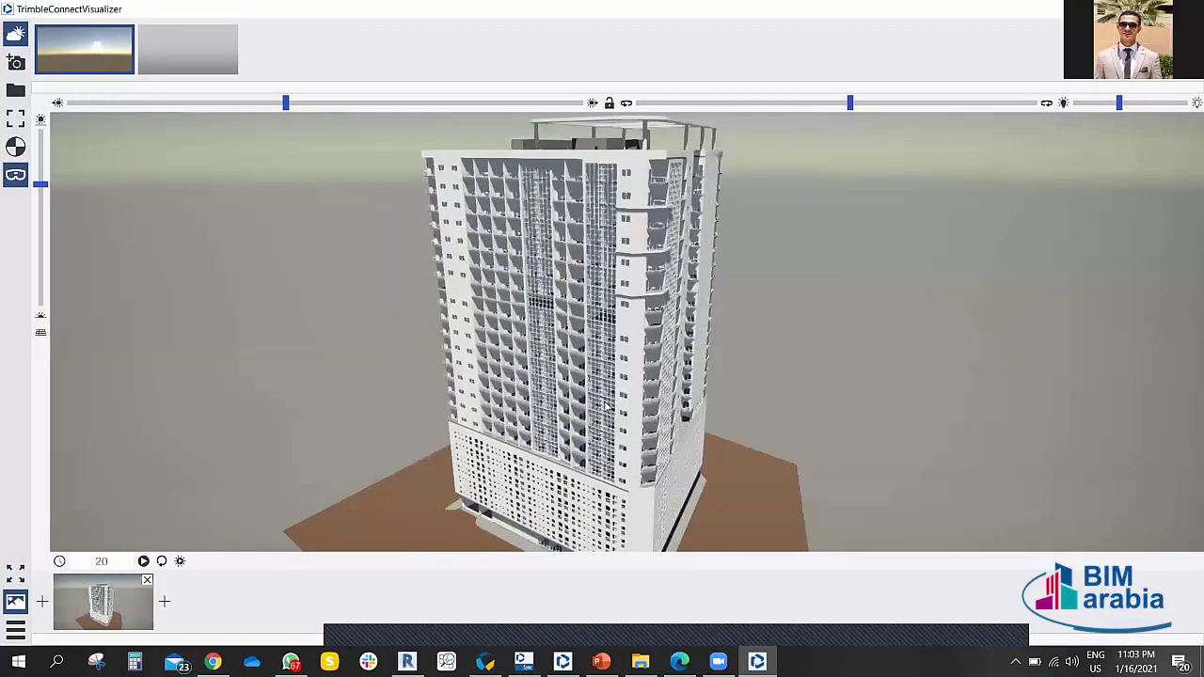
{"action": "mouse_move", "coordinate": [607, 406]}
{"action": "left_mouse_down"}
{"action": "mouse_move", "coordinate": [553, 317]}
{"action": "mouse_move", "coordinate": [612, 309]}
{"action": "mouse_move", "coordinate": [258, 506]}
{"action": "left_mouse_up"}
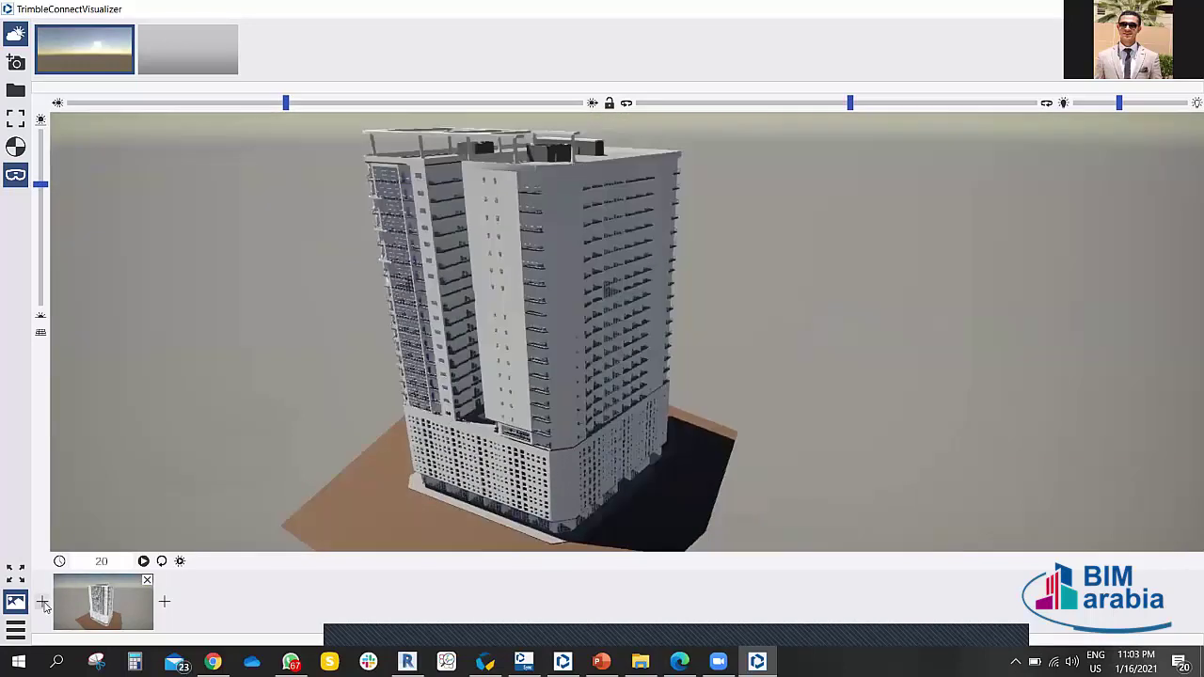
{"action": "left_click", "coordinate": [42, 602]}
{"action": "mouse_move", "coordinate": [559, 342]}
{"action": "left_mouse_down"}
{"action": "mouse_move", "coordinate": [571, 318]}
{"action": "mouse_move", "coordinate": [564, 282]}
{"action": "left_mouse_up"}
{"action": "left_click", "coordinate": [43, 602]}
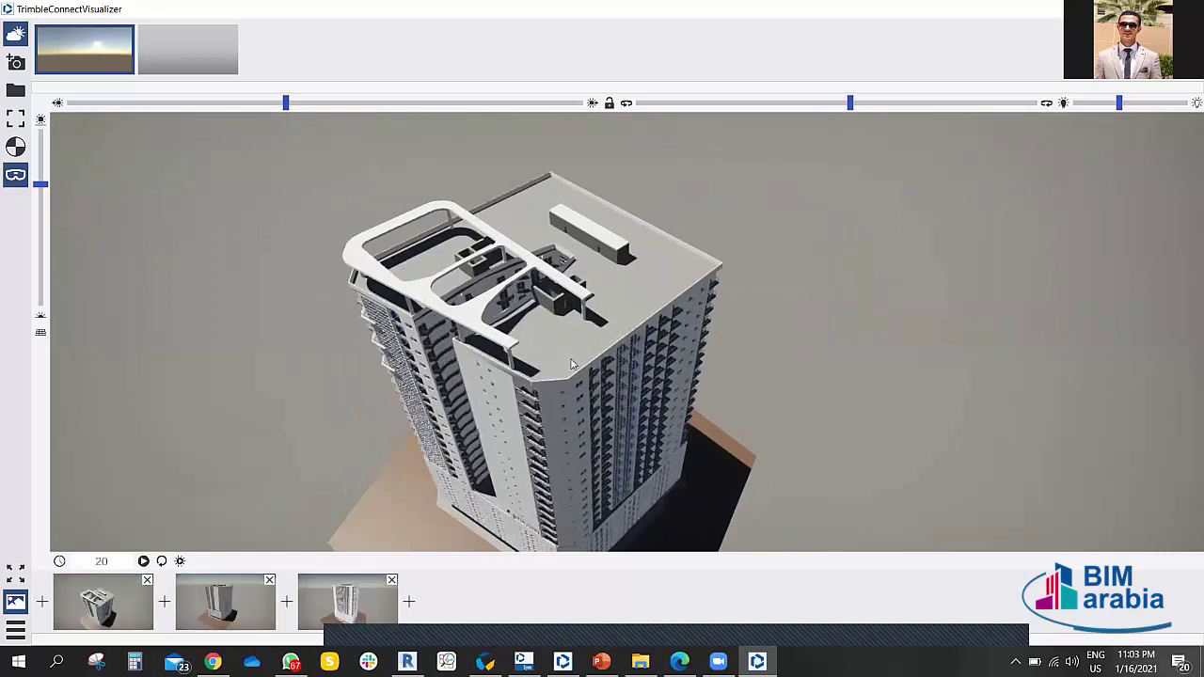
{"action": "mouse_move", "coordinate": [750, 292]}
{"action": "left_mouse_down"}
{"action": "mouse_move", "coordinate": [1072, 152]}
{"action": "mouse_move", "coordinate": [614, 281]}
{"action": "mouse_move", "coordinate": [668, 256]}
{"action": "mouse_move", "coordinate": [677, 278]}
{"action": "mouse_move", "coordinate": [578, 334]}
{"action": "mouse_move", "coordinate": [527, 310]}
{"action": "left_mouse_up"}
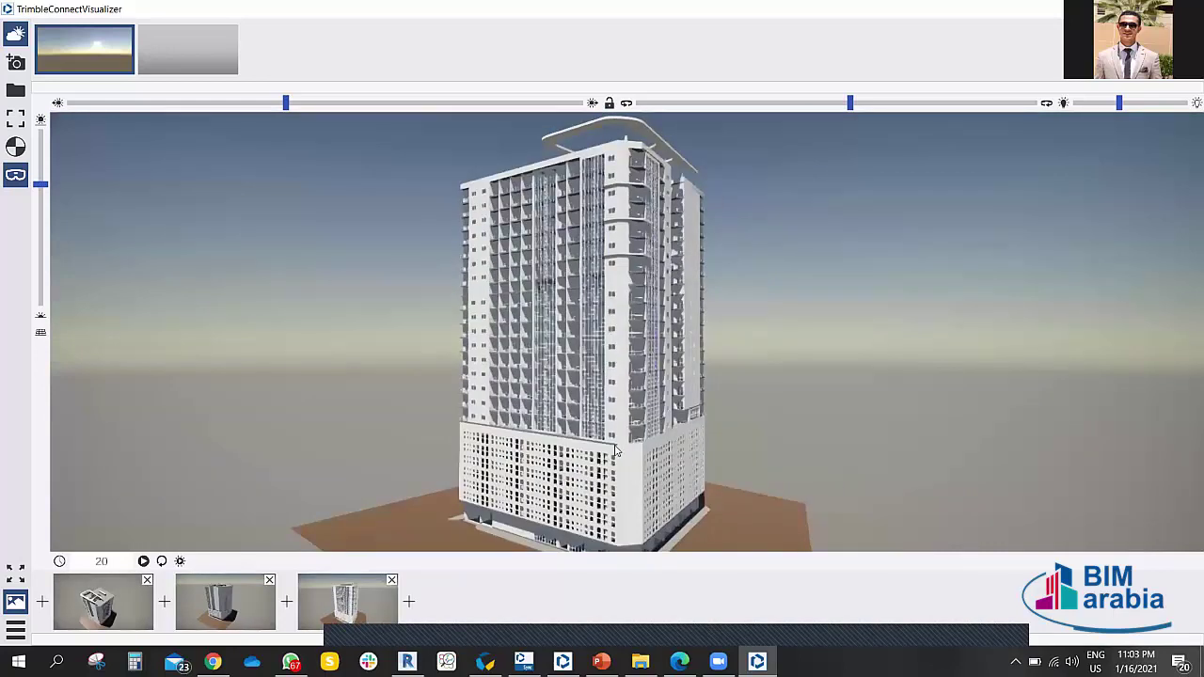
{"action": "mouse_move", "coordinate": [479, 384]}
{"action": "left_mouse_down"}
{"action": "mouse_move", "coordinate": [501, 370]}
{"action": "mouse_move", "coordinate": [404, 449]}
{"action": "left_mouse_up"}
{"action": "left_click", "coordinate": [43, 602]}
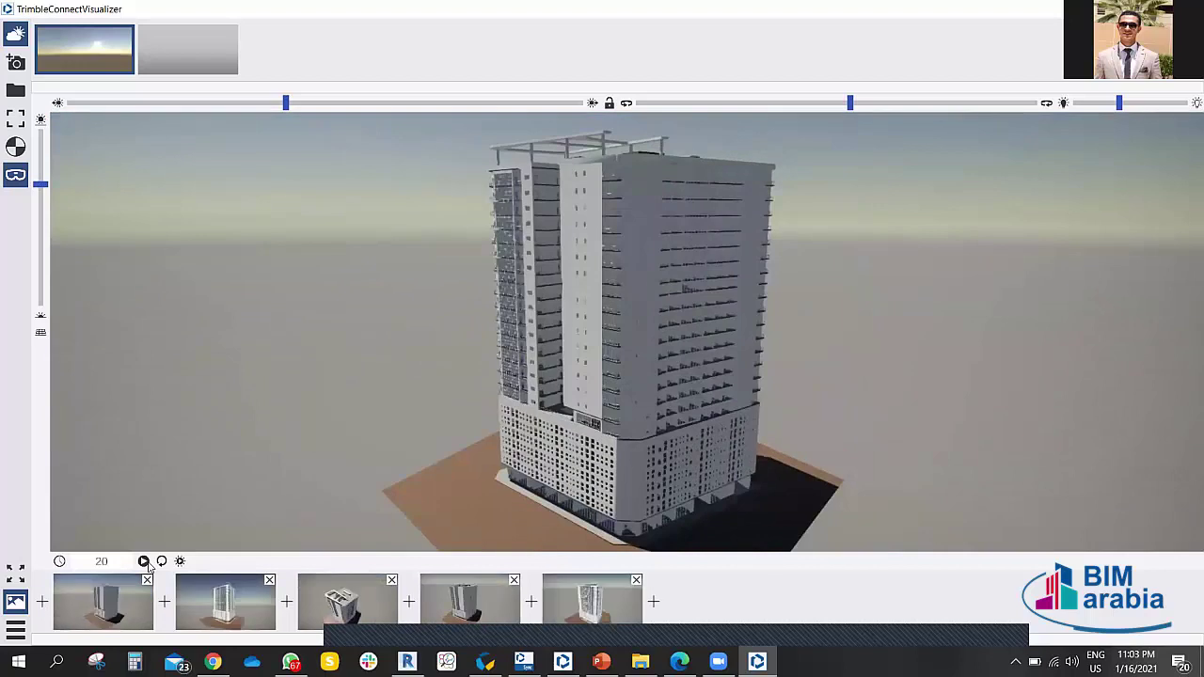
{"action": "left_click", "coordinate": [143, 560]}
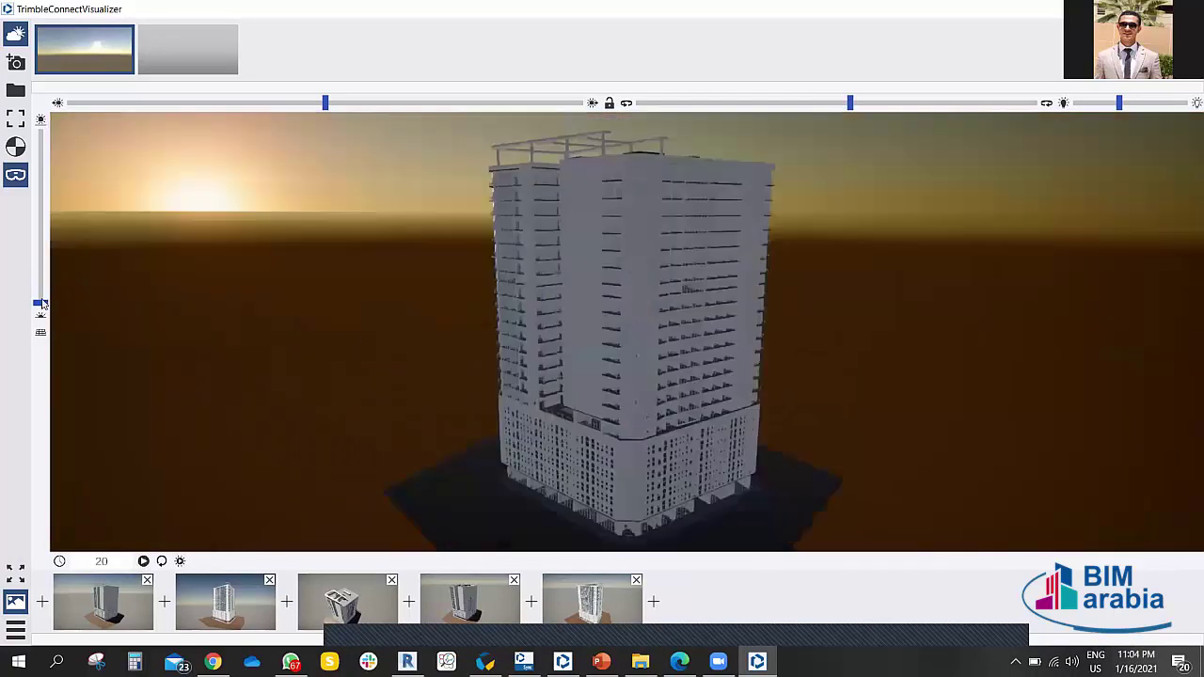
Switch the tower's lighting from sunset to daylight and orbit lower for a head-on view.
{"action": "mouse_move", "coordinate": [42, 302]}
{"action": "left_mouse_down"}
{"action": "mouse_move", "coordinate": [41, 276]}
{"action": "mouse_move", "coordinate": [41, 334]}
{"action": "left_mouse_up"}
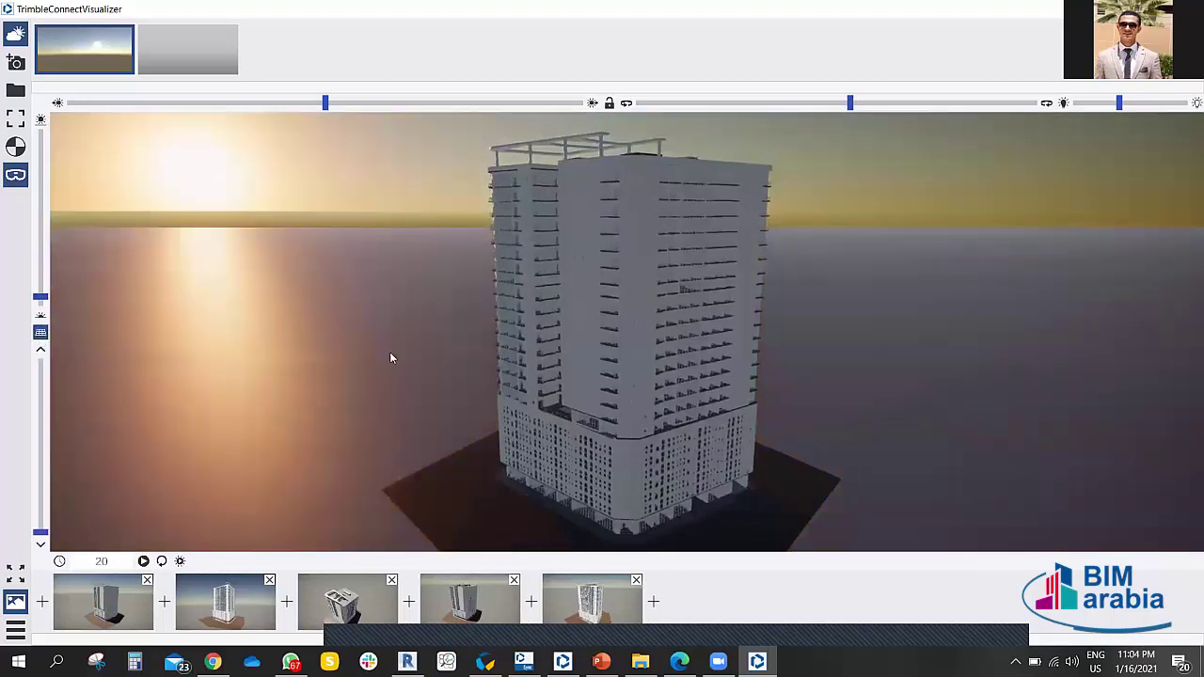
{"action": "mouse_move", "coordinate": [389, 352]}
{"action": "left_mouse_down"}
{"action": "mouse_move", "coordinate": [473, 301]}
{"action": "mouse_move", "coordinate": [557, 384]}
{"action": "mouse_move", "coordinate": [565, 244]}
{"action": "mouse_move", "coordinate": [566, 282]}
{"action": "mouse_move", "coordinate": [535, 340]}
{"action": "mouse_move", "coordinate": [566, 295]}
{"action": "mouse_move", "coordinate": [554, 348]}
{"action": "left_mouse_up"}
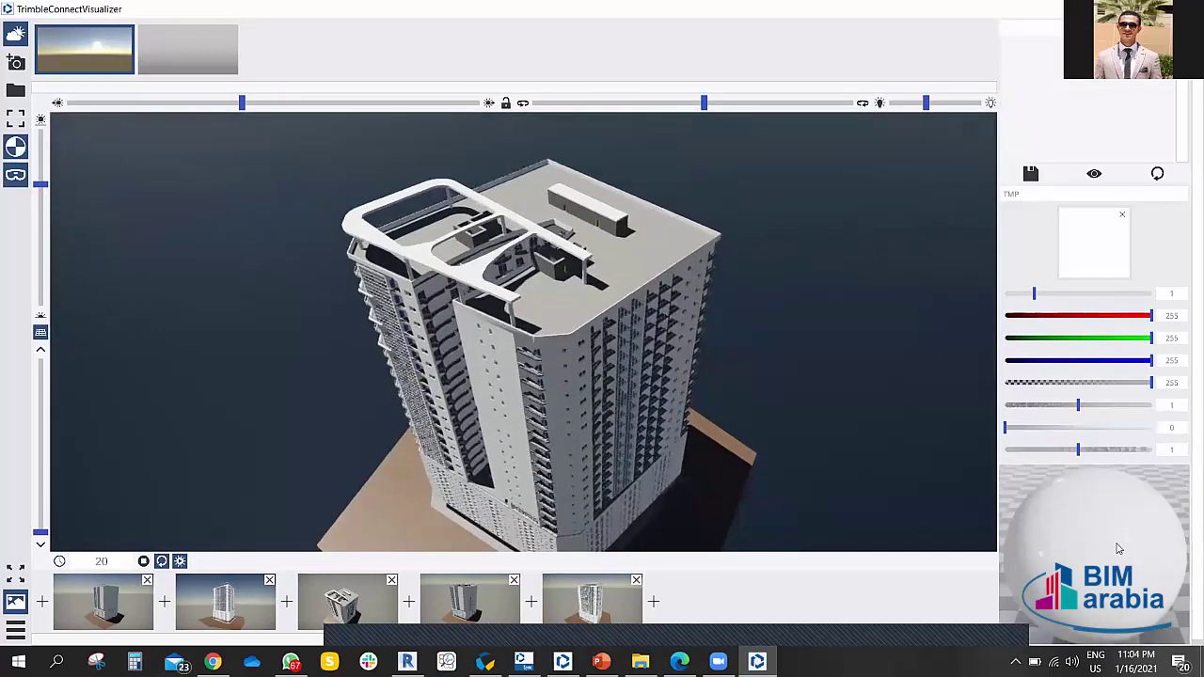
Lower the last material parameter slider to about 0.974.
{"action": "left_click", "coordinate": [1079, 450]}
{"action": "left_click_drag", "start_coordinate": [1079, 451], "coordinate": [1077, 450]}
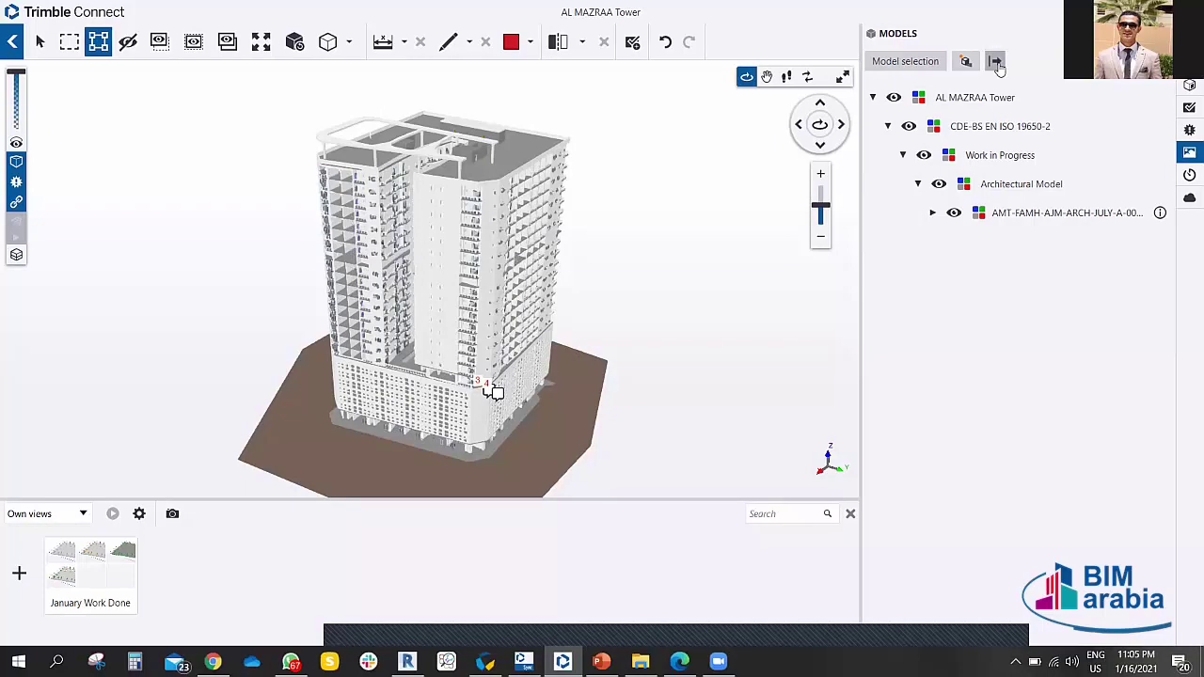
Start a TrimBIM export of the view, cancel it, and return to Chrome's web 3D Viewer.
{"action": "mouse_move", "coordinate": [593, 250]}
{"action": "left_mouse_down"}
{"action": "mouse_move", "coordinate": [596, 260]}
{"action": "mouse_move", "coordinate": [607, 236]}
{"action": "mouse_move", "coordinate": [500, 273]}
{"action": "left_mouse_up"}
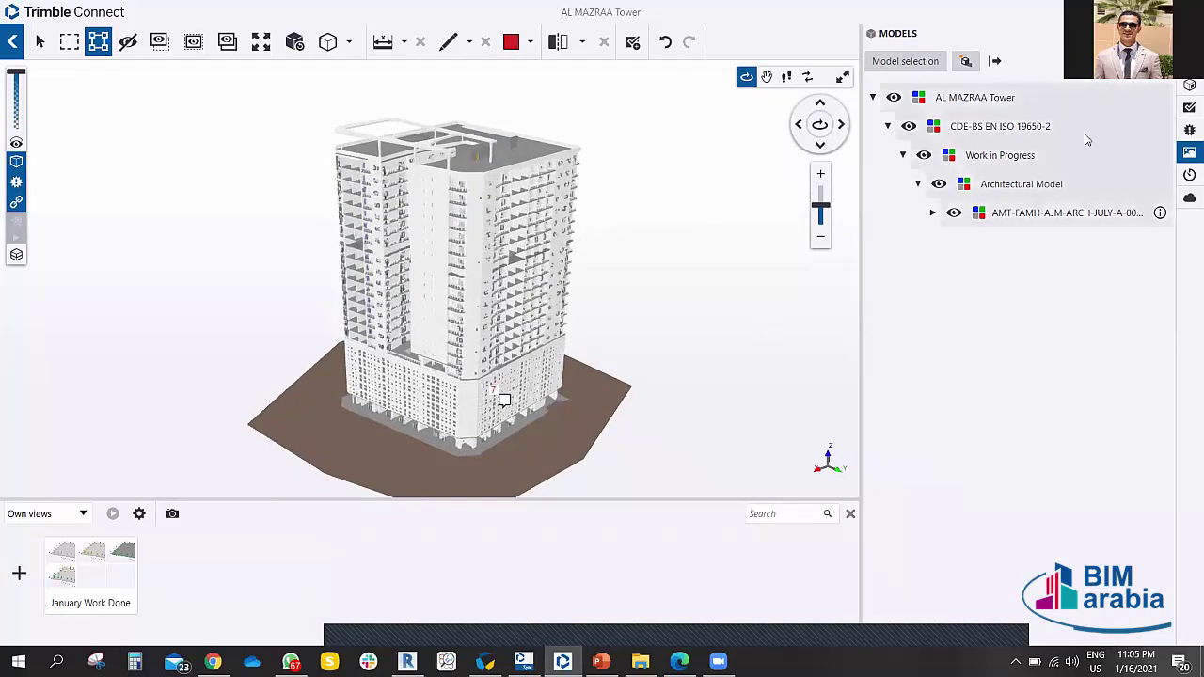
{"action": "left_click", "coordinate": [1007, 61]}
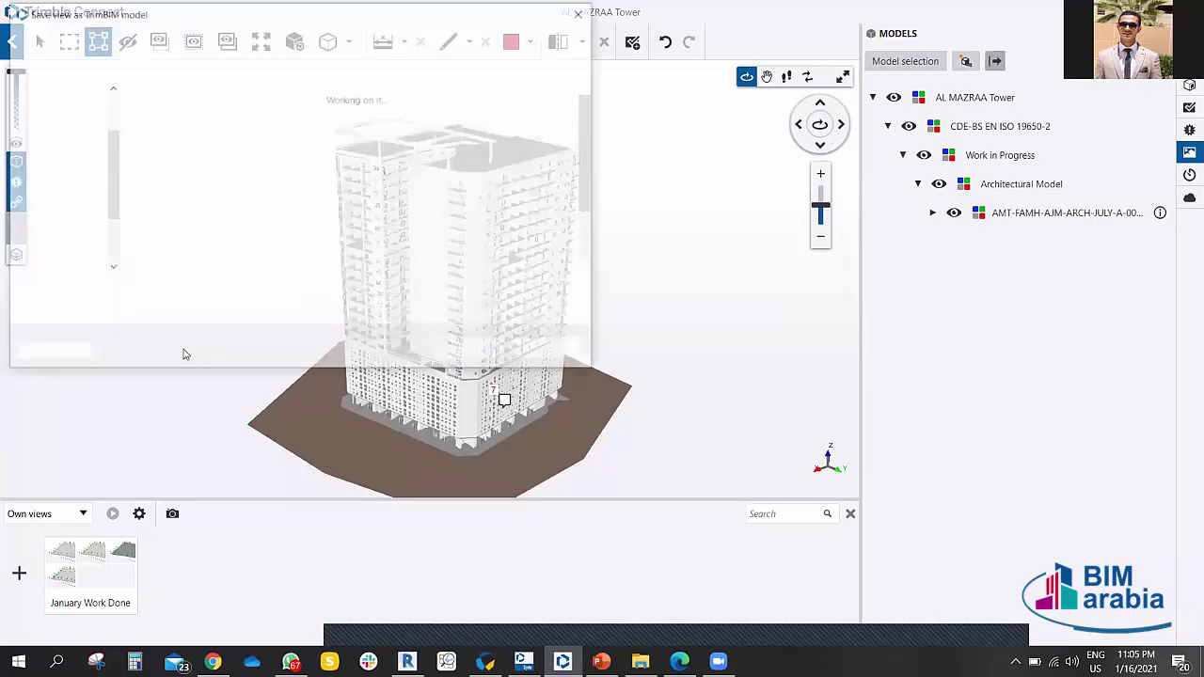
{"action": "left_click", "coordinate": [163, 318]}
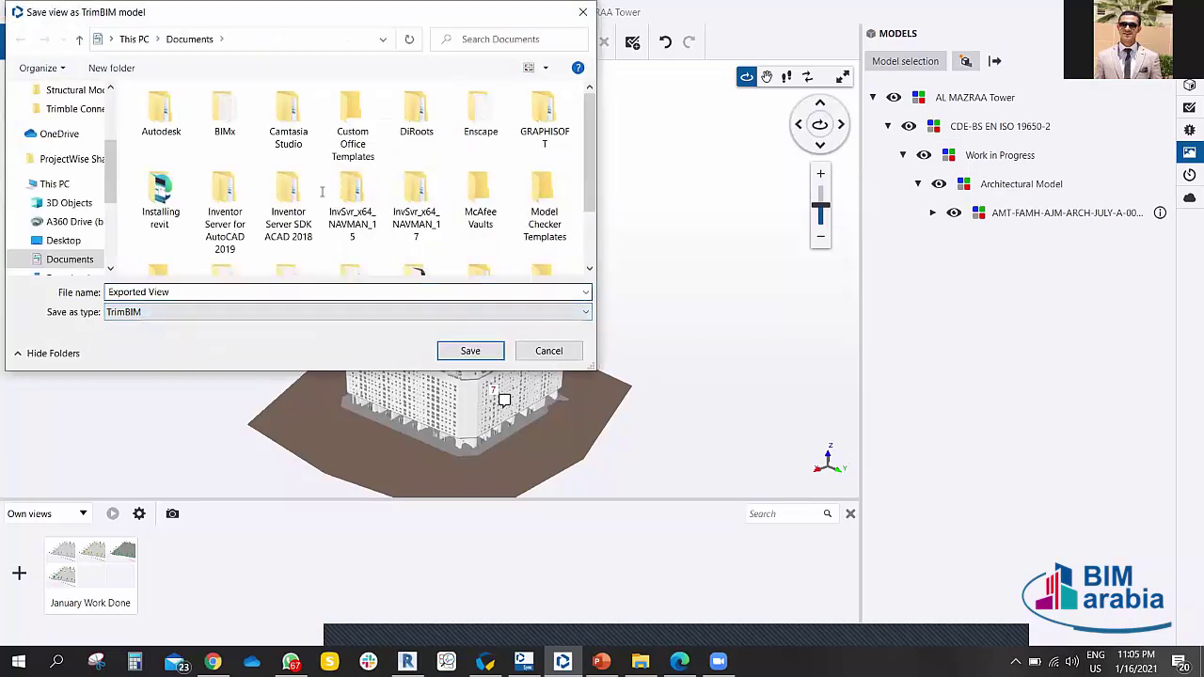
{"action": "key", "text": "Return"}
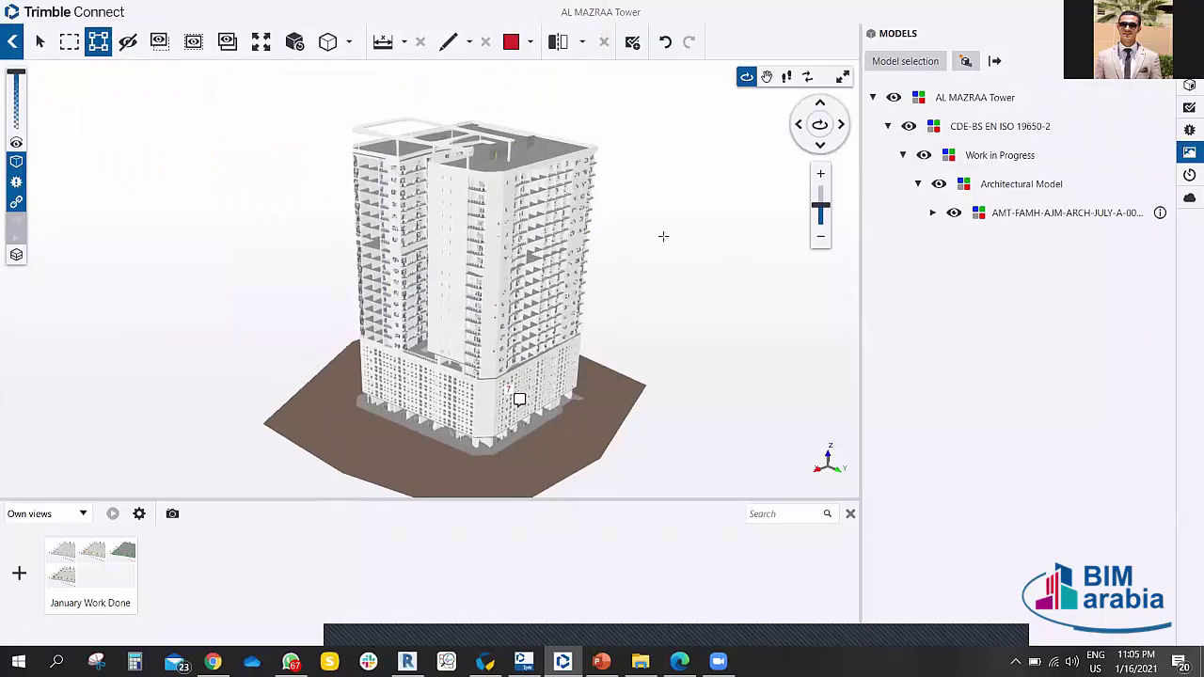
{"action": "left_click_drag", "start_coordinate": [663, 236], "coordinate": [621, 241]}
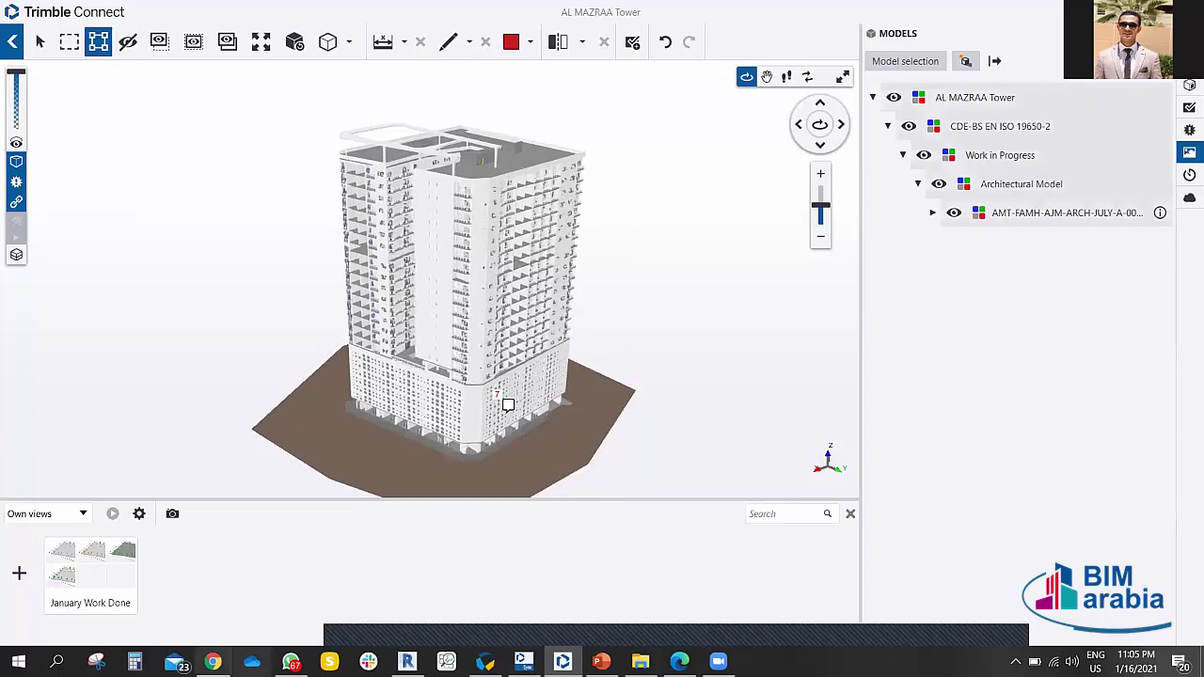
{"action": "key", "text": "alt+Tab"}
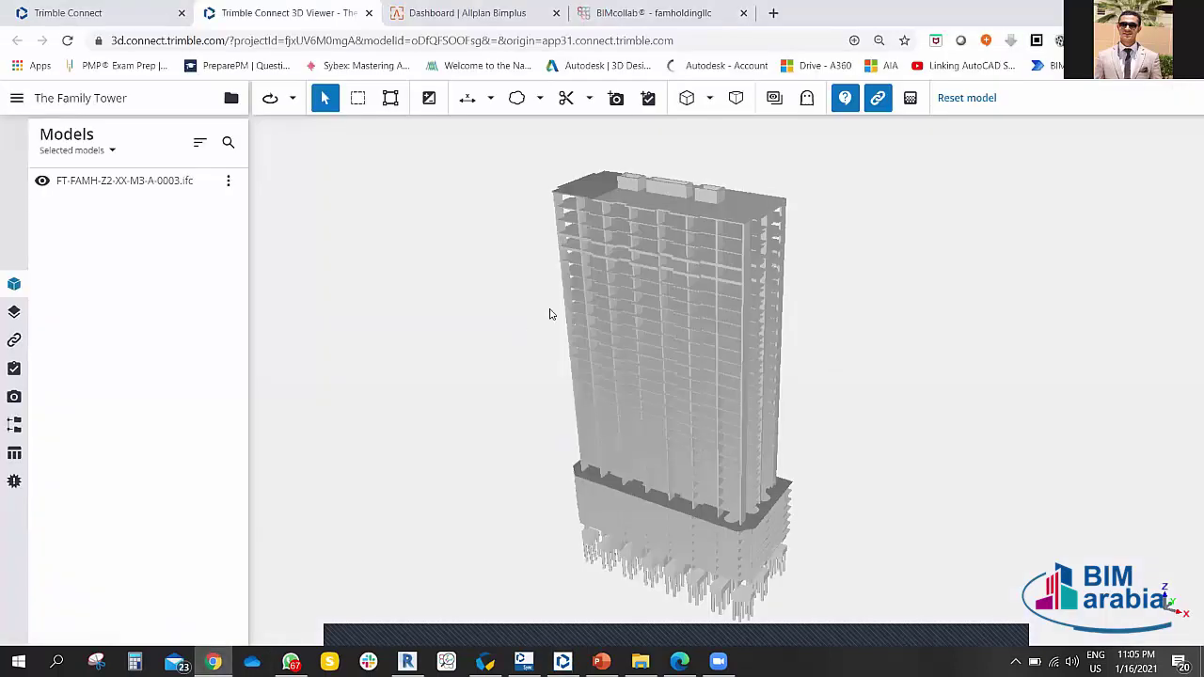
Orbit, pan and zoom around The Family Tower to inspect its facade and roof.
{"action": "left_click_drag", "start_coordinate": [550, 314], "coordinate": [572, 290]}
{"action": "scroll", "coordinate": [677, 349], "scroll_direction": "down", "scroll_amount": 2}
{"action": "scroll", "coordinate": [660, 301], "scroll_direction": "down", "scroll_amount": 1}
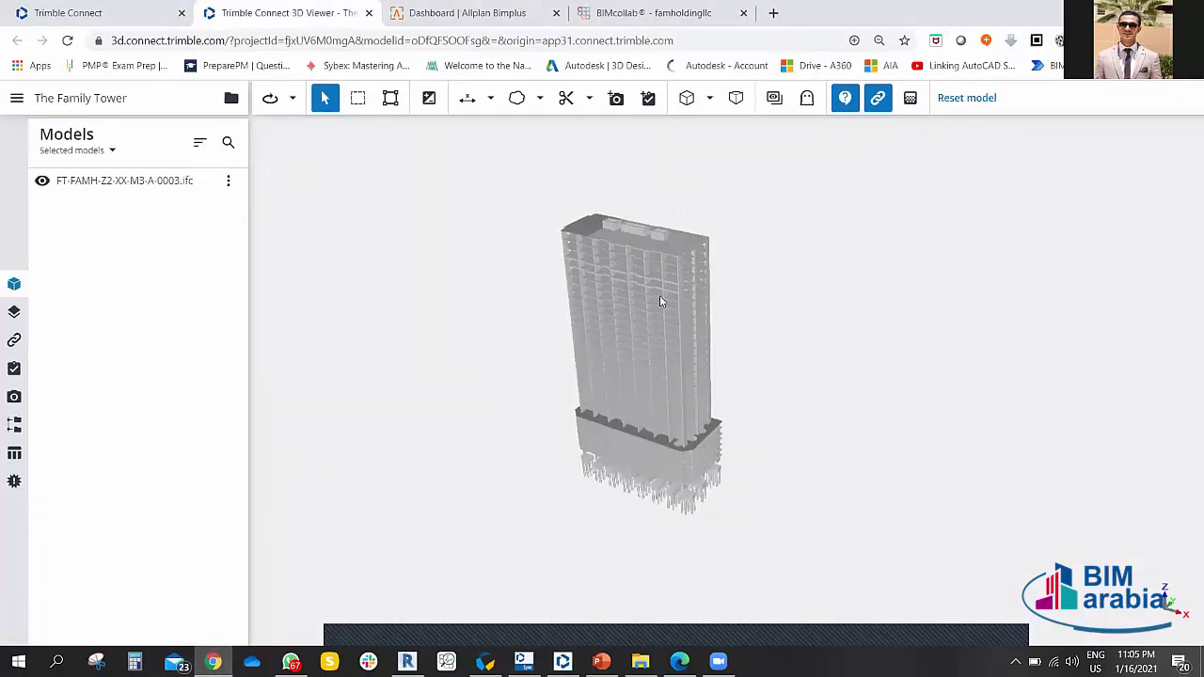
{"action": "mouse_move", "coordinate": [660, 301]}
{"action": "left_mouse_down"}
{"action": "mouse_move", "coordinate": [533, 328]}
{"action": "mouse_move", "coordinate": [580, 301]}
{"action": "mouse_move", "coordinate": [612, 319]}
{"action": "mouse_move", "coordinate": [598, 316]}
{"action": "left_mouse_up"}
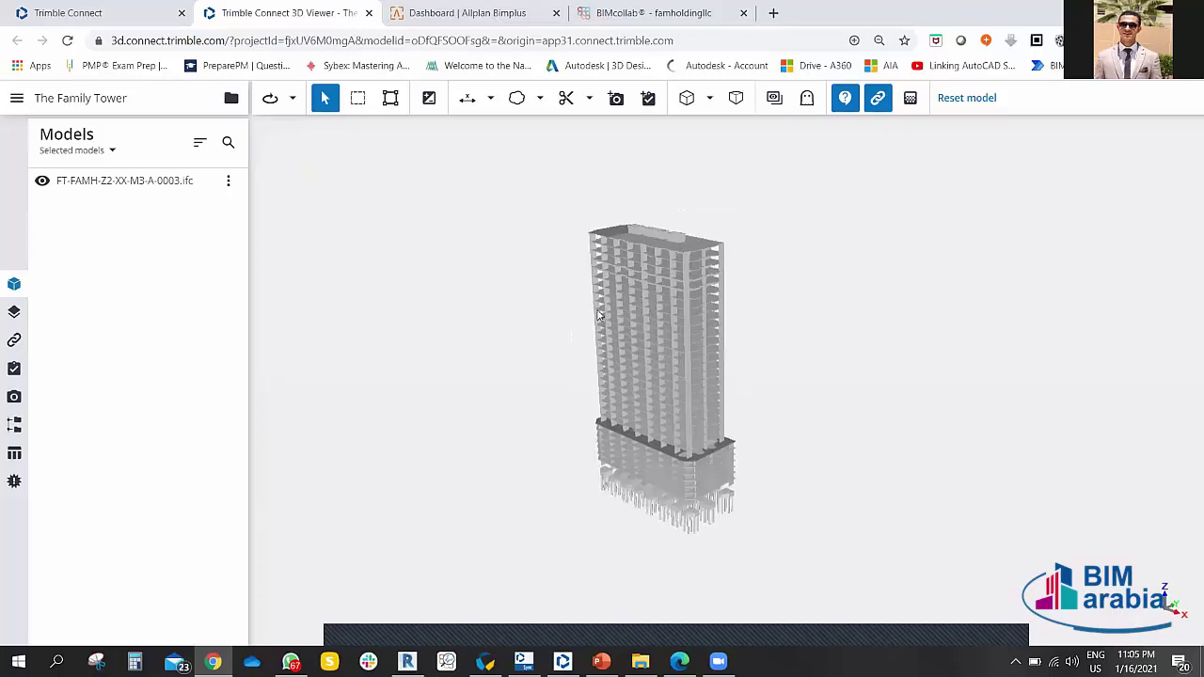
{"action": "scroll", "coordinate": [598, 315], "scroll_direction": "up", "scroll_amount": 2}
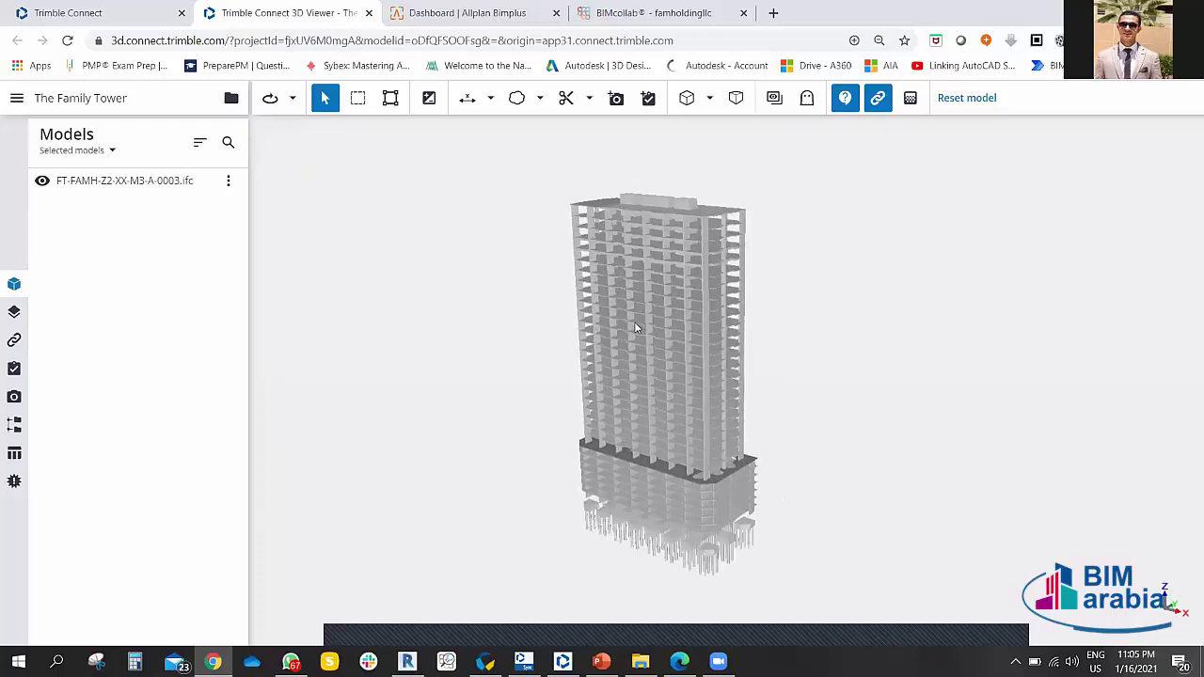
{"action": "mouse_move", "coordinate": [615, 329]}
{"action": "left_mouse_down"}
{"action": "mouse_move", "coordinate": [605, 344]}
{"action": "mouse_move", "coordinate": [609, 301]}
{"action": "left_mouse_up"}
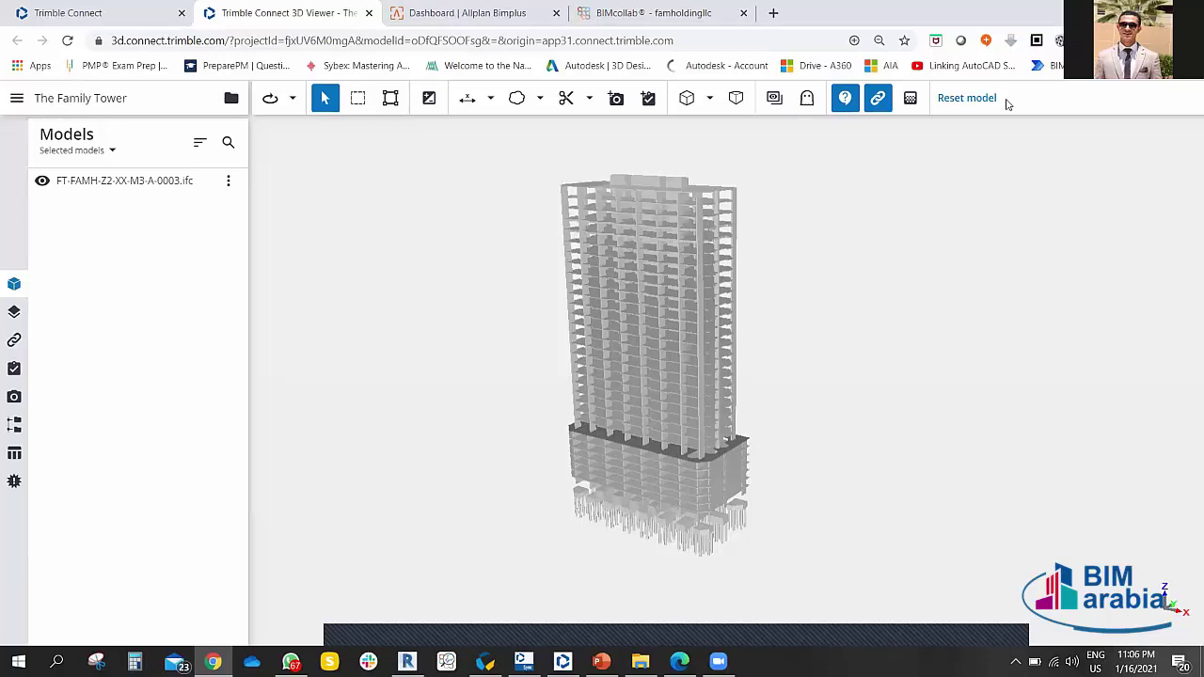
{"action": "left_click_drag", "start_coordinate": [687, 260], "coordinate": [743, 207]}
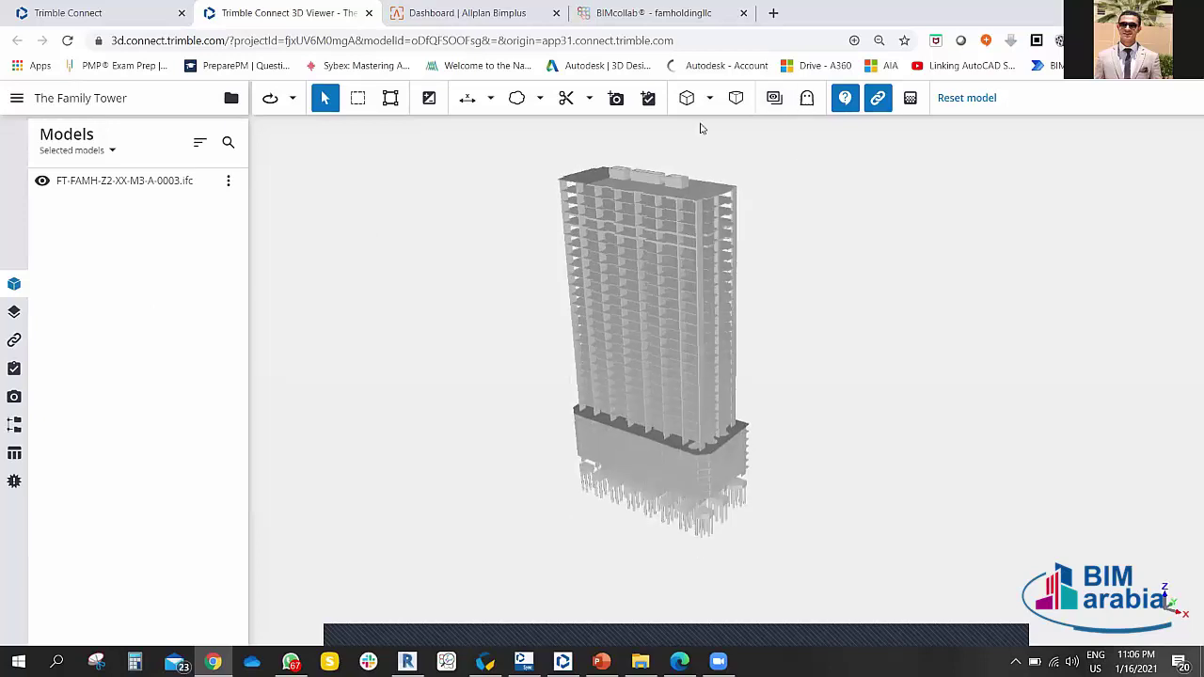
{"action": "scroll", "coordinate": [605, 118], "scroll_direction": "up", "scroll_amount": 1}
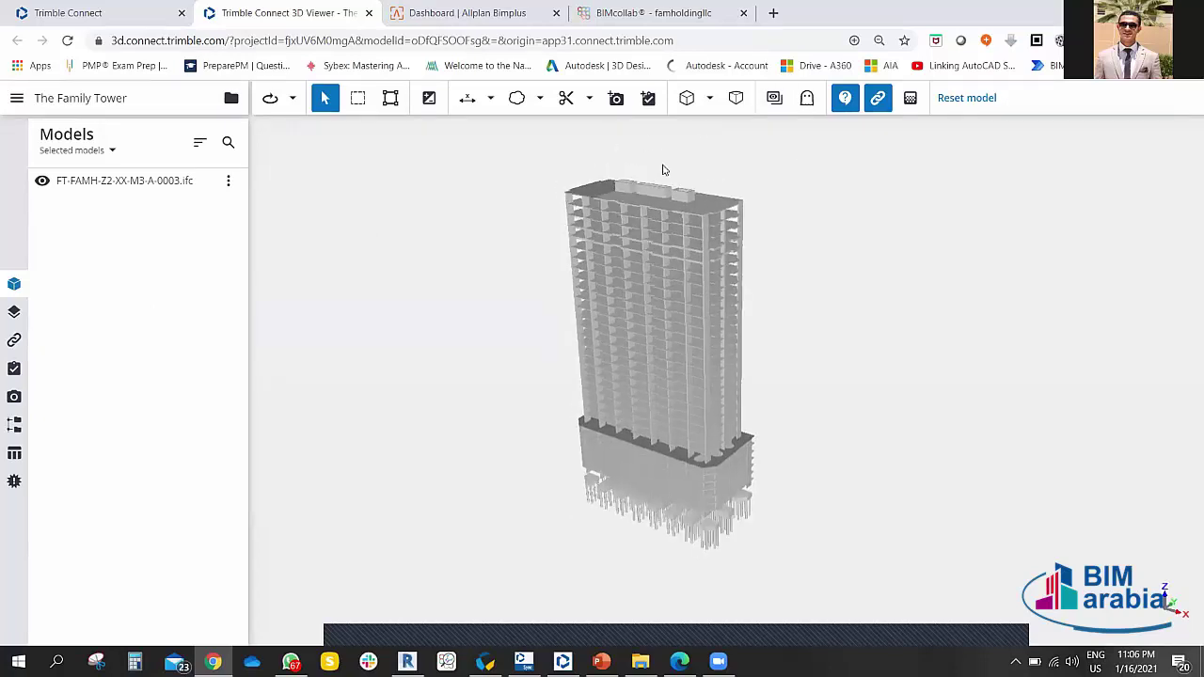
{"action": "scroll", "coordinate": [662, 169], "scroll_direction": "down", "scroll_amount": 2}
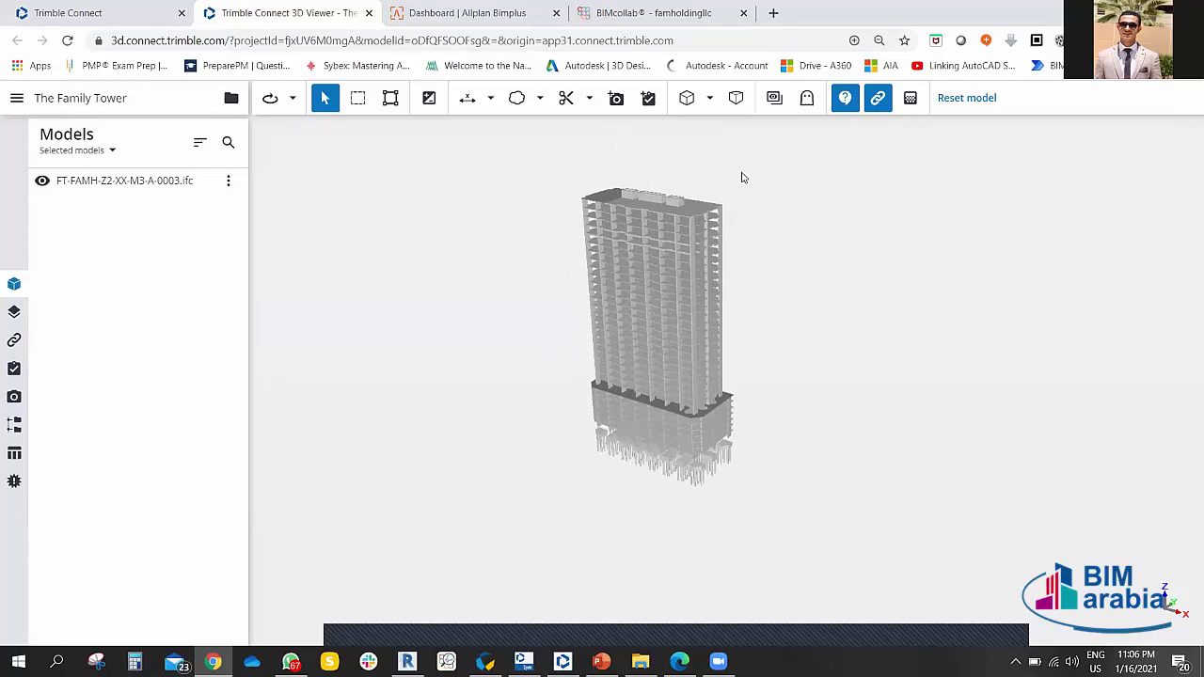
{"action": "middle_click_drag", "start_coordinate": [693, 167], "coordinate": [696, 193]}
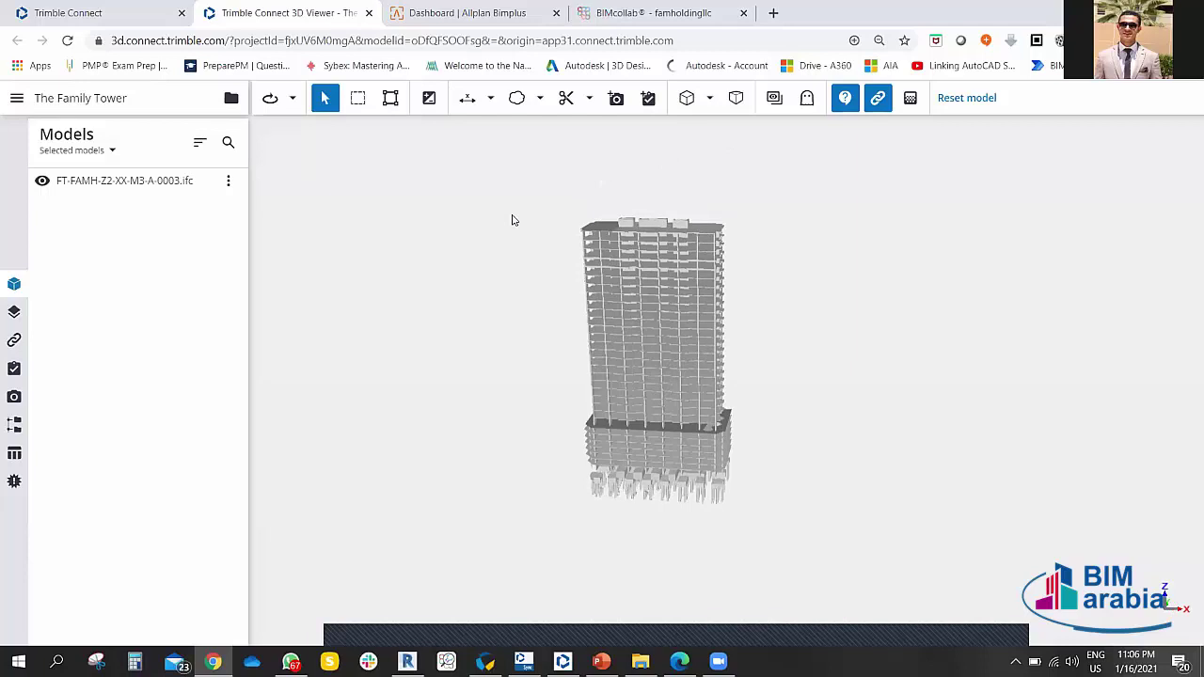
{"action": "left_click_drag", "start_coordinate": [510, 217], "coordinate": [661, 159]}
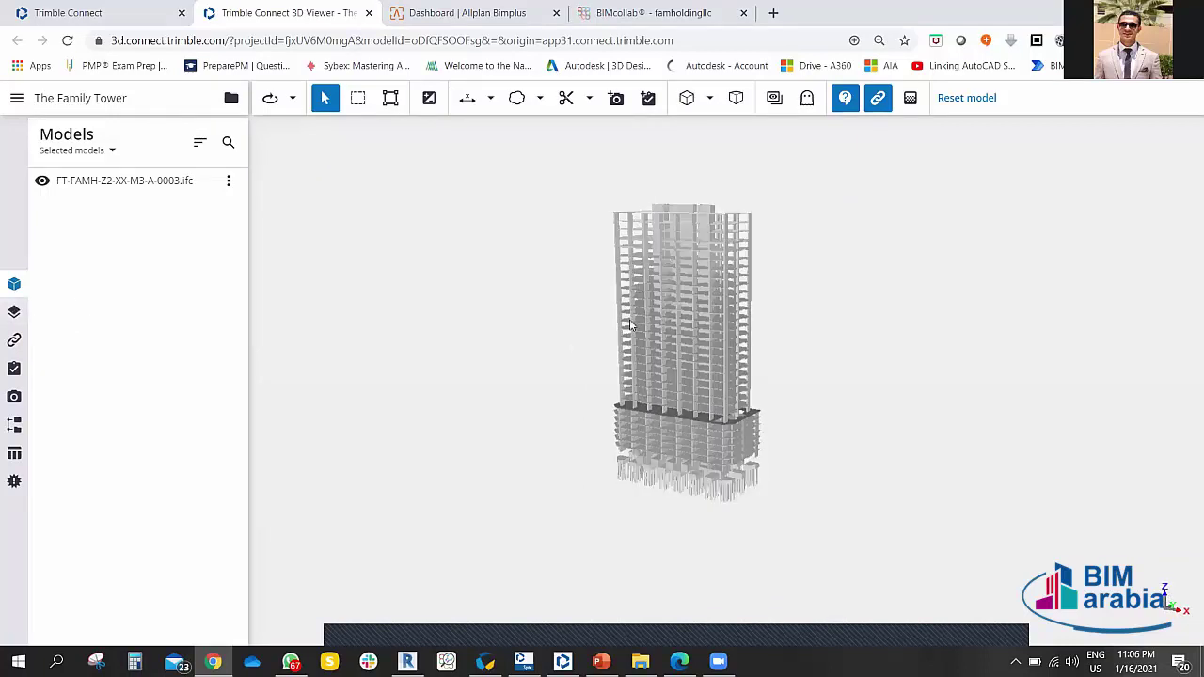
{"action": "left_click_drag", "start_coordinate": [629, 324], "coordinate": [630, 304]}
Open the Organizer's data table listing the model's 1135 objects with Class, Area and Volume.
{"action": "scroll", "coordinate": [632, 297], "scroll_direction": "up", "scroll_amount": 2}
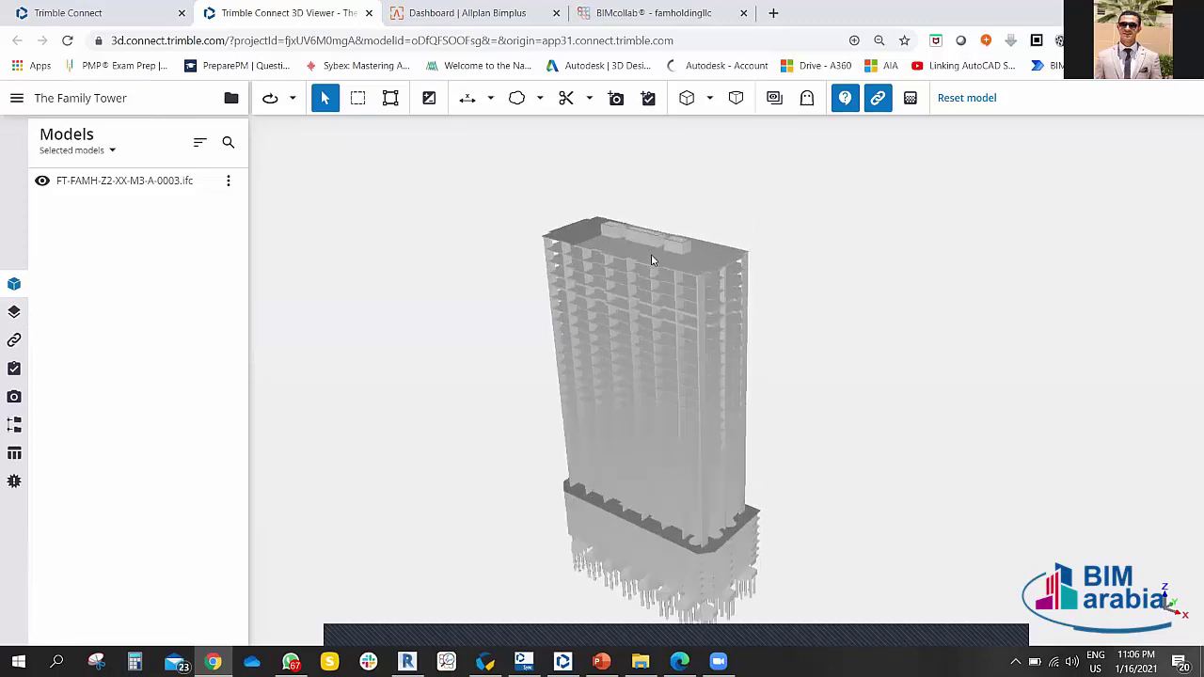
{"action": "left_click_drag", "start_coordinate": [650, 260], "coordinate": [663, 267]}
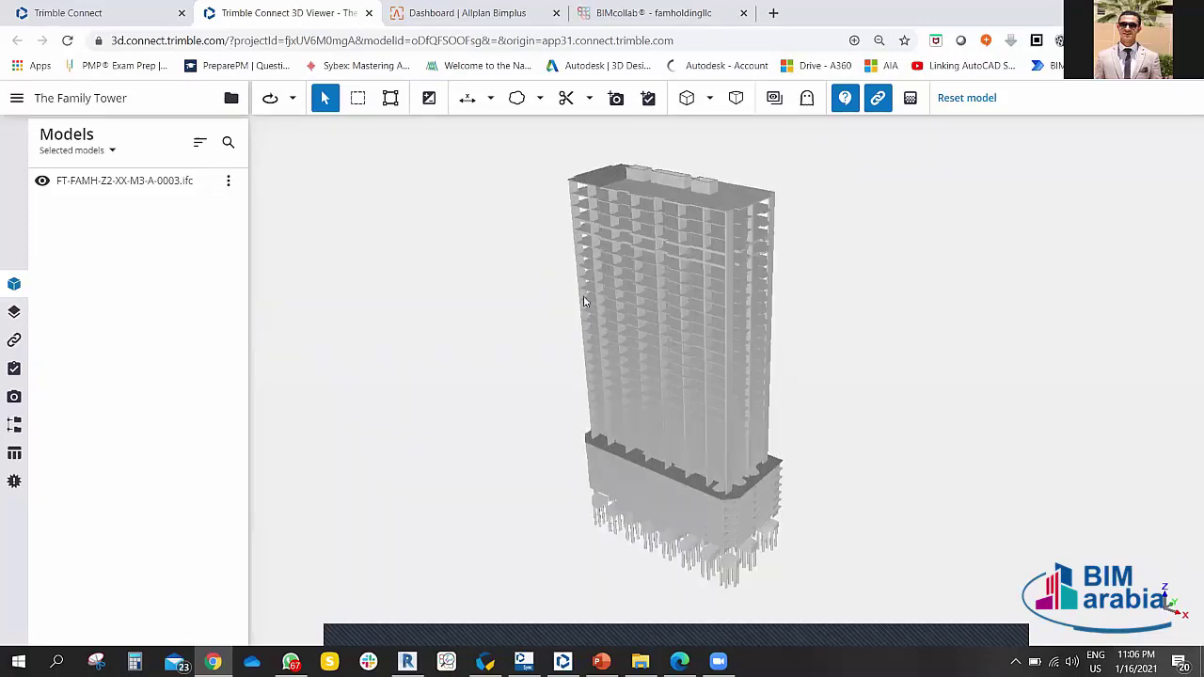
{"action": "left_click", "coordinate": [14, 426]}
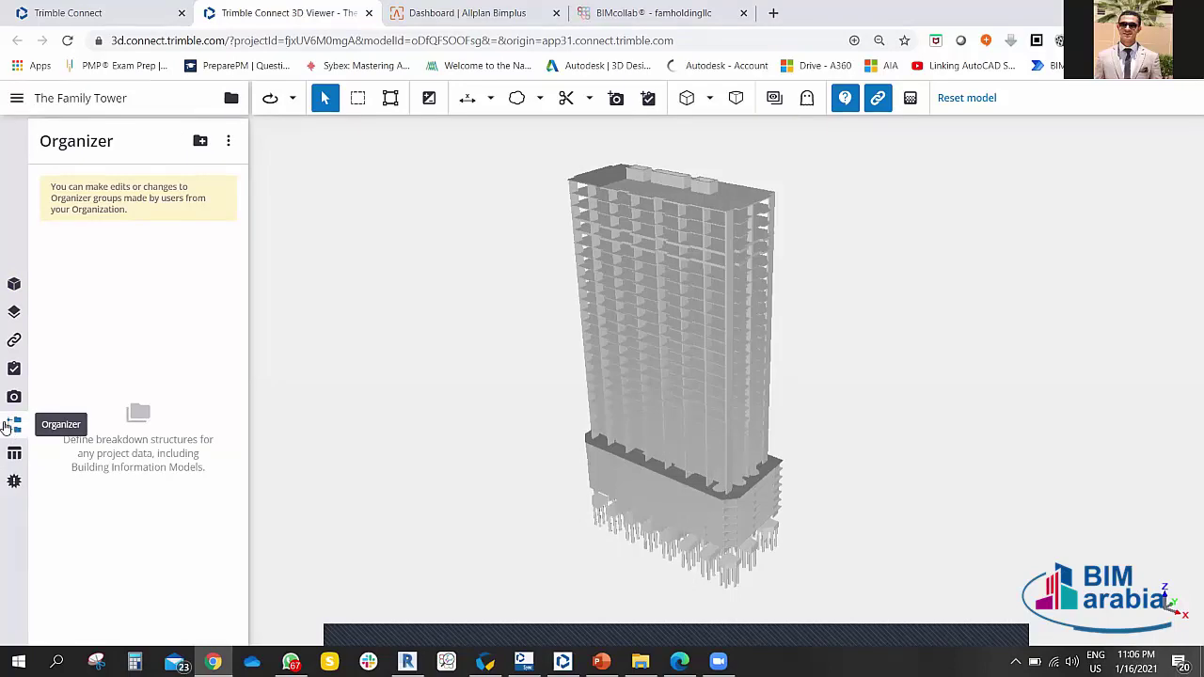
{"action": "left_click", "coordinate": [14, 453]}
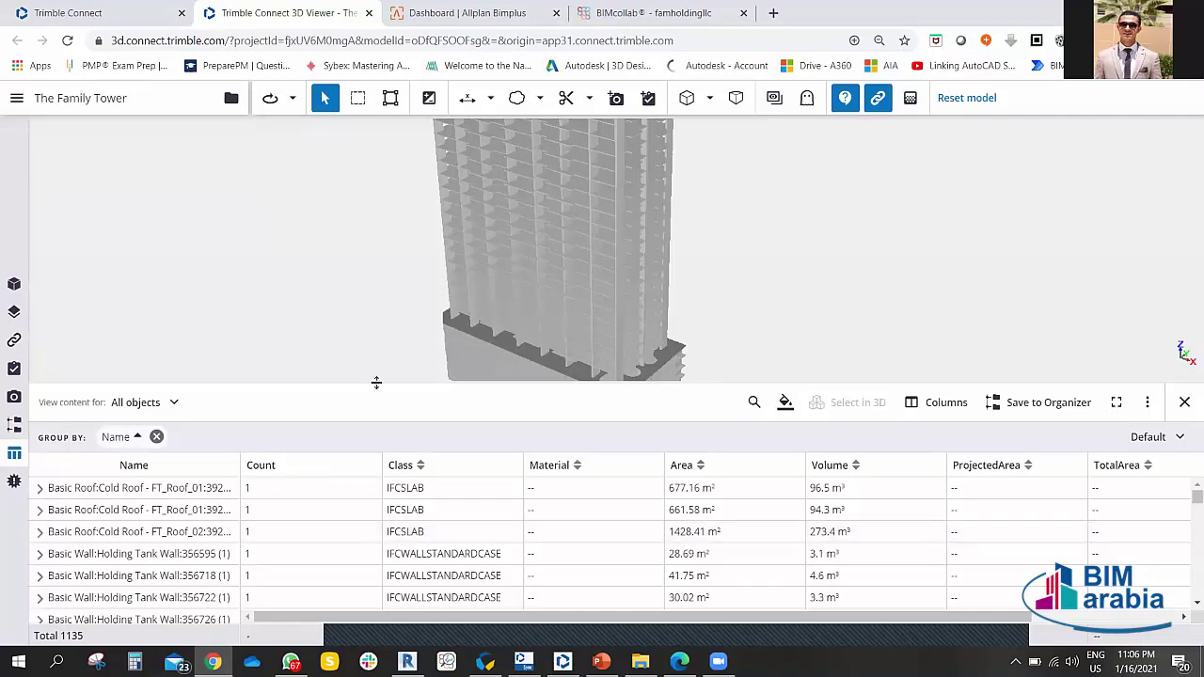
Enlarge the data table and scroll across its Count, Class, Area and Volume columns.
{"action": "left_click_drag", "start_coordinate": [381, 417], "coordinate": [419, 339]}
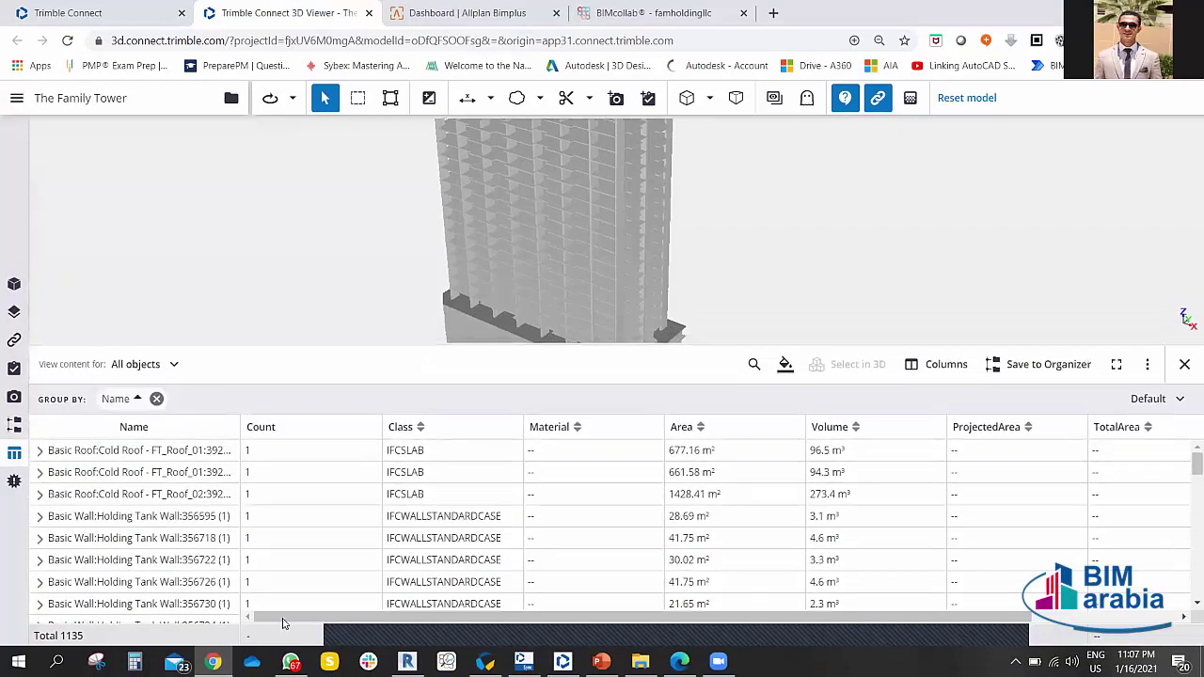
{"action": "mouse_move", "coordinate": [282, 619]}
{"action": "left_mouse_down"}
{"action": "mouse_move", "coordinate": [587, 621]}
{"action": "mouse_move", "coordinate": [461, 620]}
{"action": "left_mouse_up"}
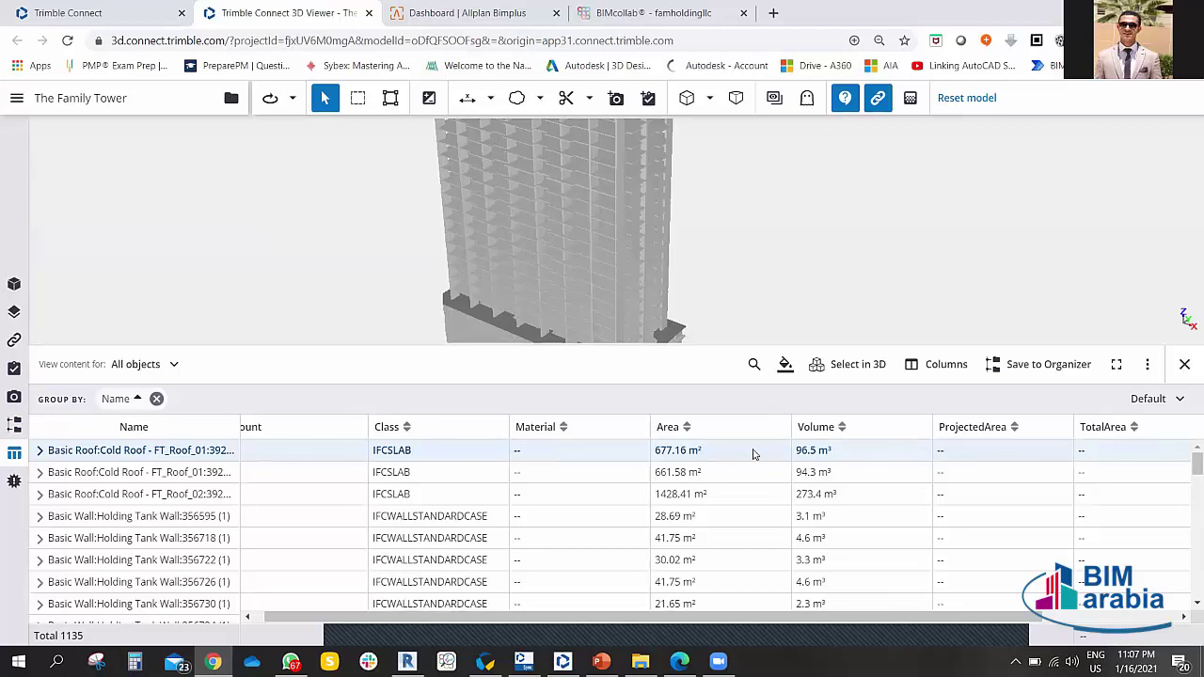
{"action": "left_click_drag", "start_coordinate": [804, 616], "coordinate": [996, 614]}
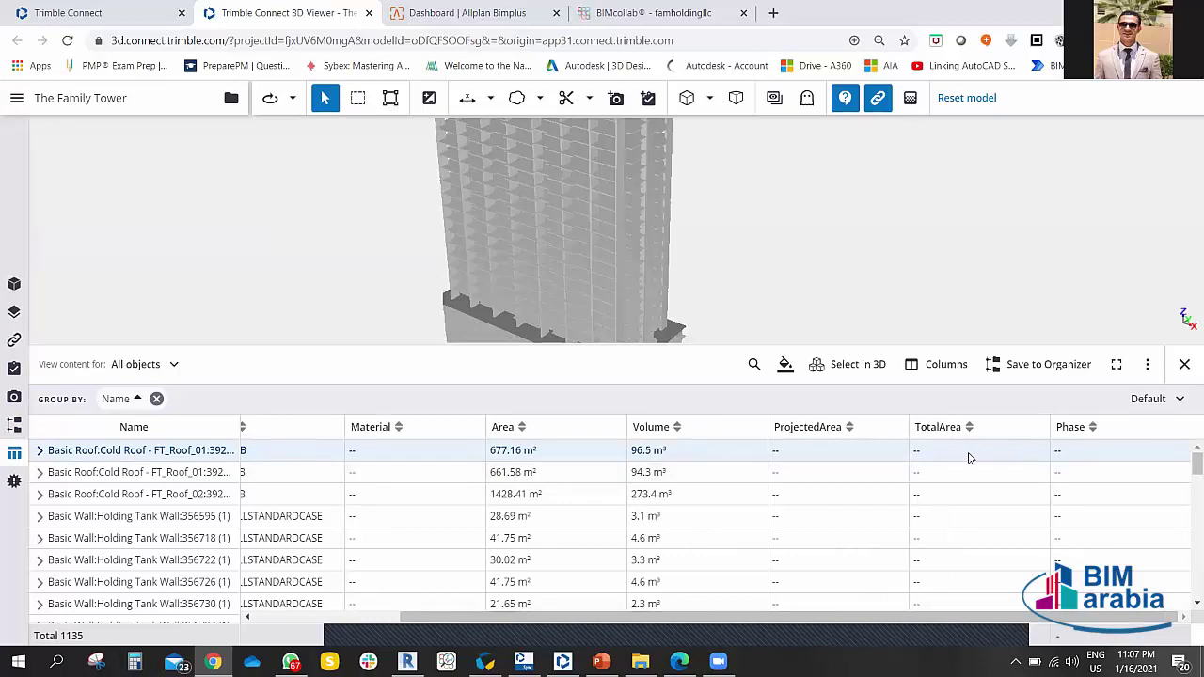
{"action": "left_click_drag", "start_coordinate": [948, 618], "coordinate": [658, 618]}
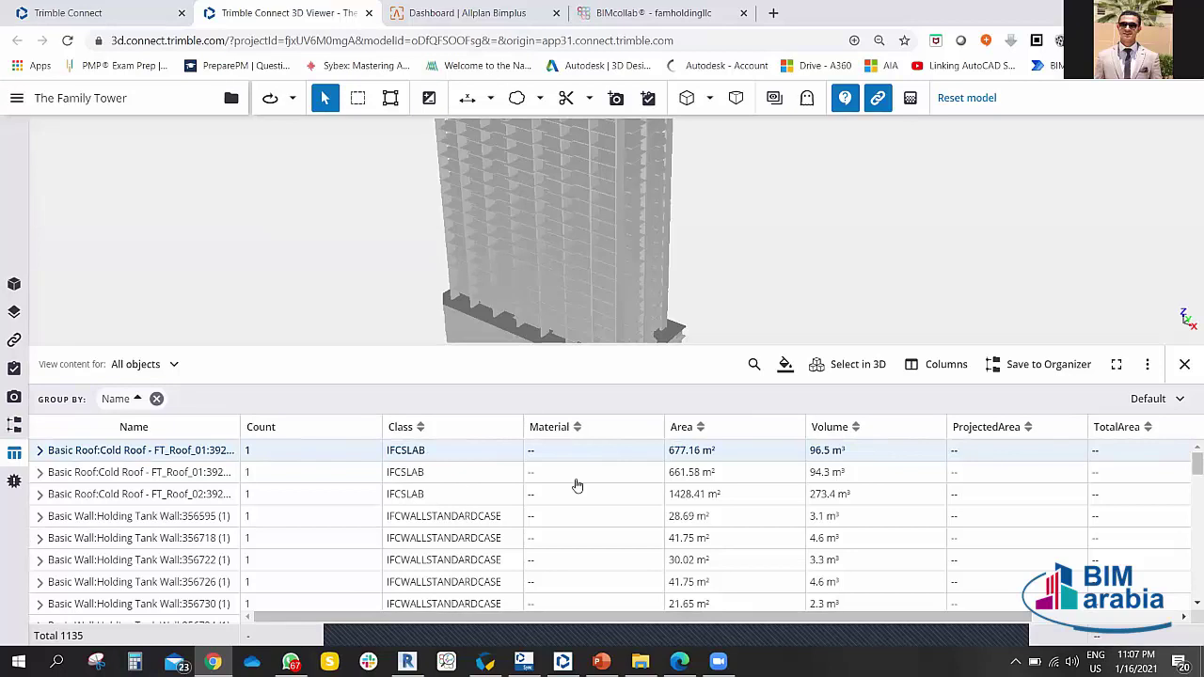
Remove the Material, Area, Volume, ProjectedArea and TotalArea columns, keeping Class visible.
{"action": "left_click", "coordinate": [941, 366]}
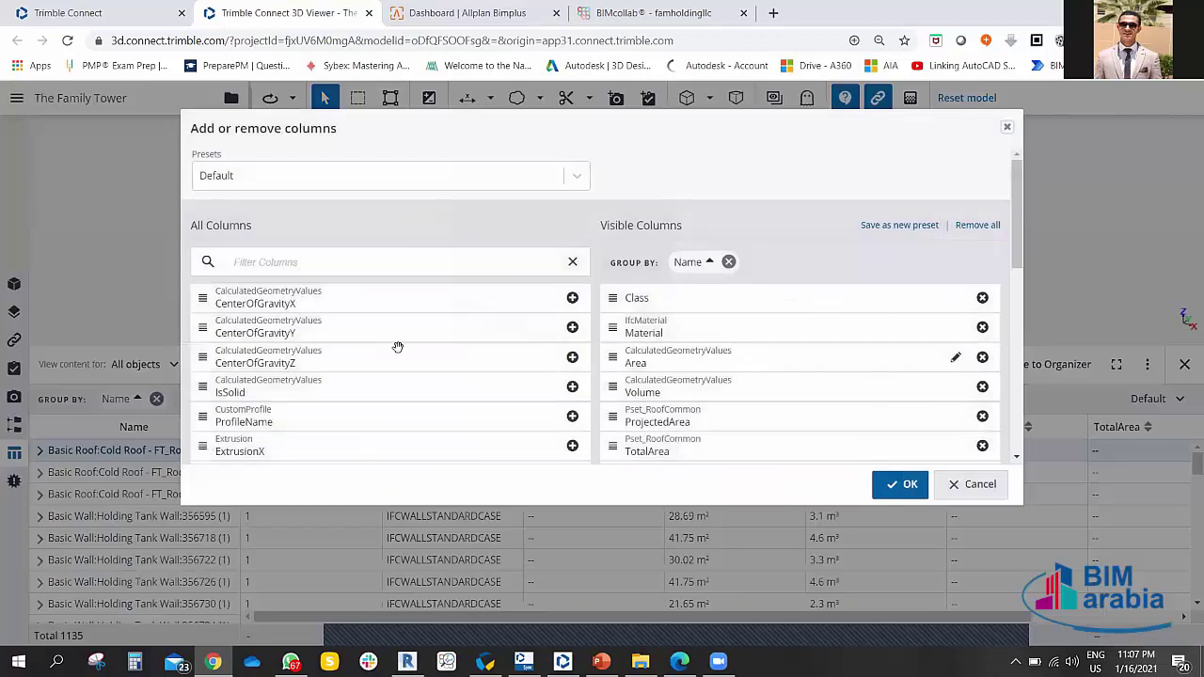
{"action": "scroll", "coordinate": [400, 331], "scroll_direction": "down", "scroll_amount": 5}
{"action": "scroll", "coordinate": [396, 332], "scroll_direction": "up", "scroll_amount": 3}
{"action": "scroll", "coordinate": [396, 332], "scroll_direction": "up", "scroll_amount": 4}
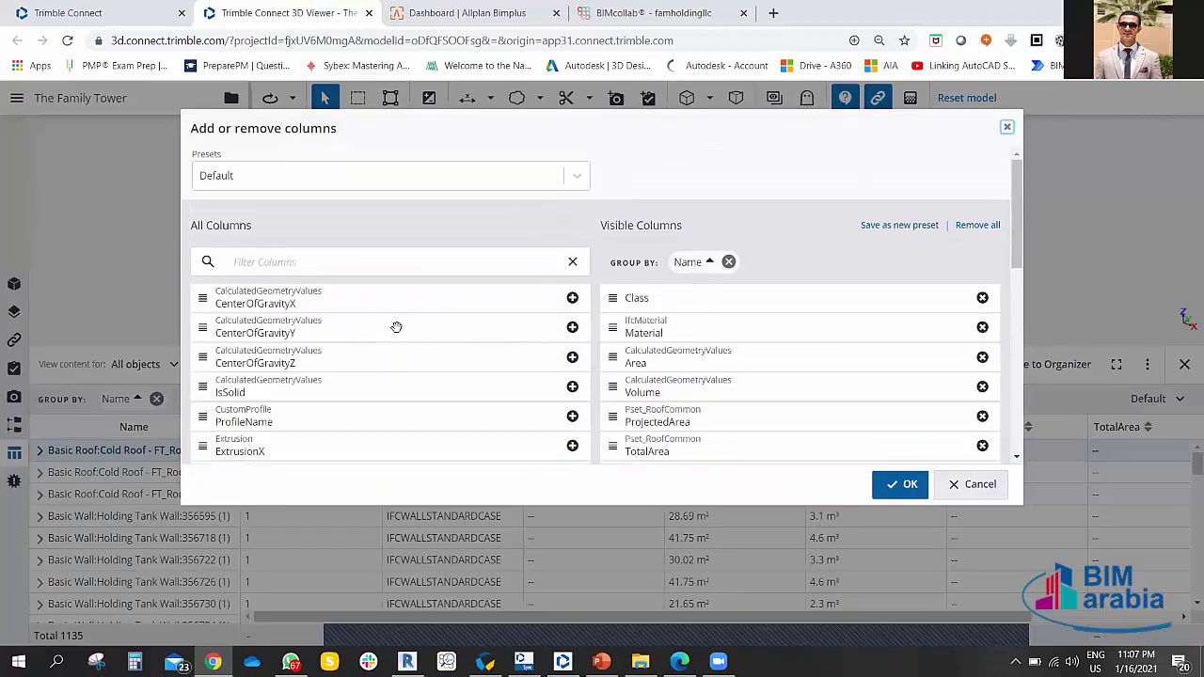
{"action": "scroll", "coordinate": [397, 325], "scroll_direction": "down", "scroll_amount": 1}
{"action": "mouse_move", "coordinate": [799, 327]}
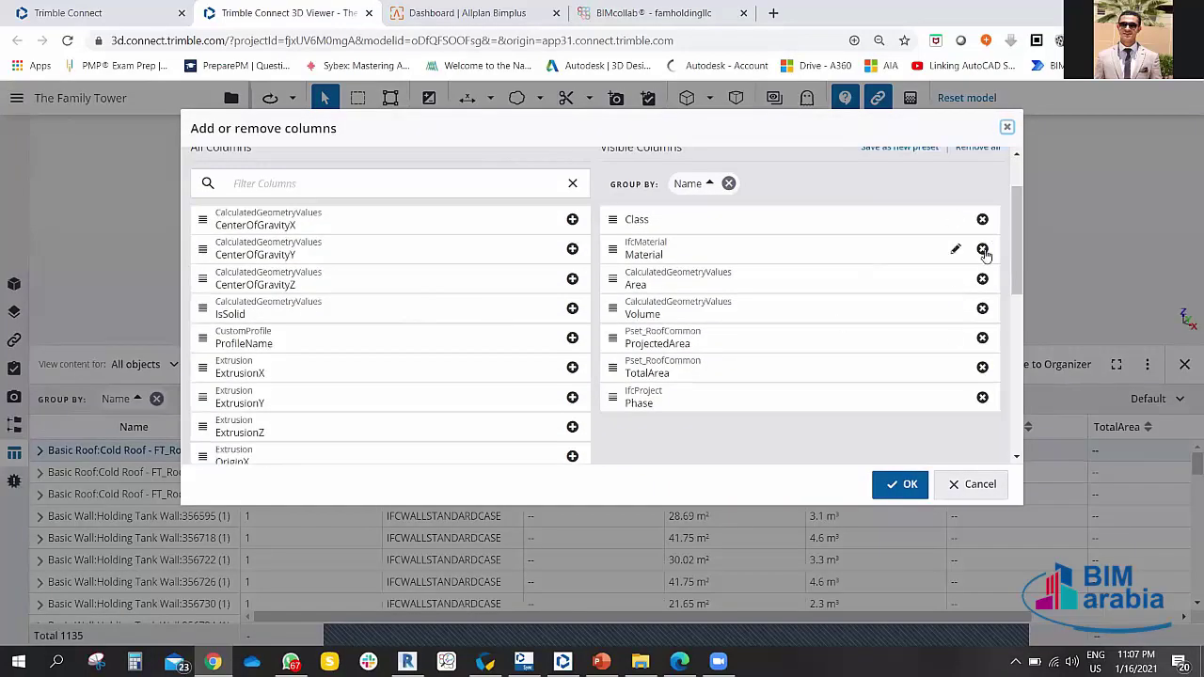
{"action": "left_click", "coordinate": [982, 250]}
{"action": "left_click", "coordinate": [981, 250]}
{"action": "left_click", "coordinate": [982, 251]}
{"action": "left_click", "coordinate": [981, 251]}
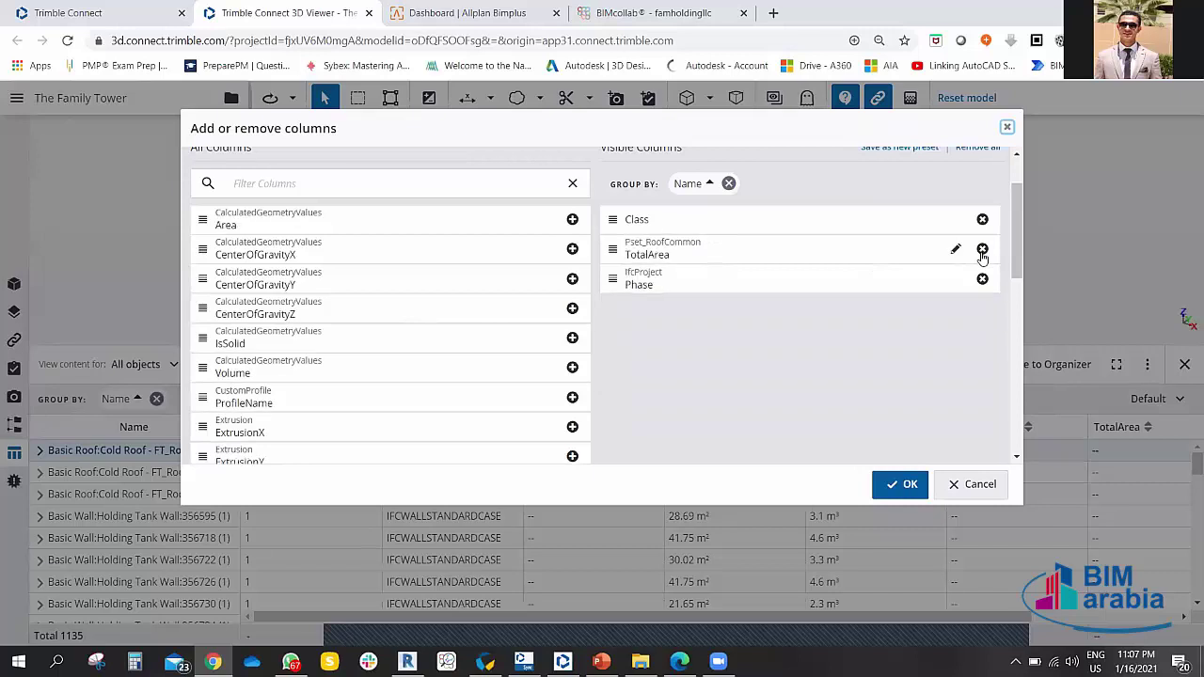
{"action": "left_click", "coordinate": [982, 250]}
{"action": "left_click", "coordinate": [981, 250]}
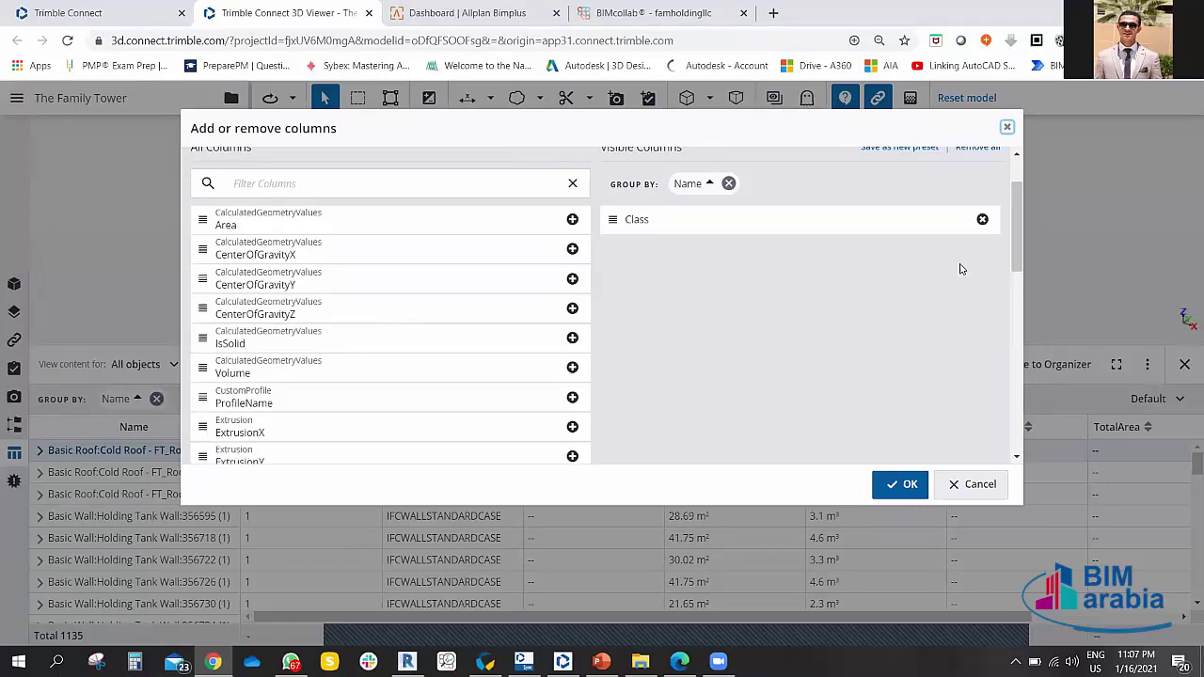
{"action": "key", "text": "Return"}
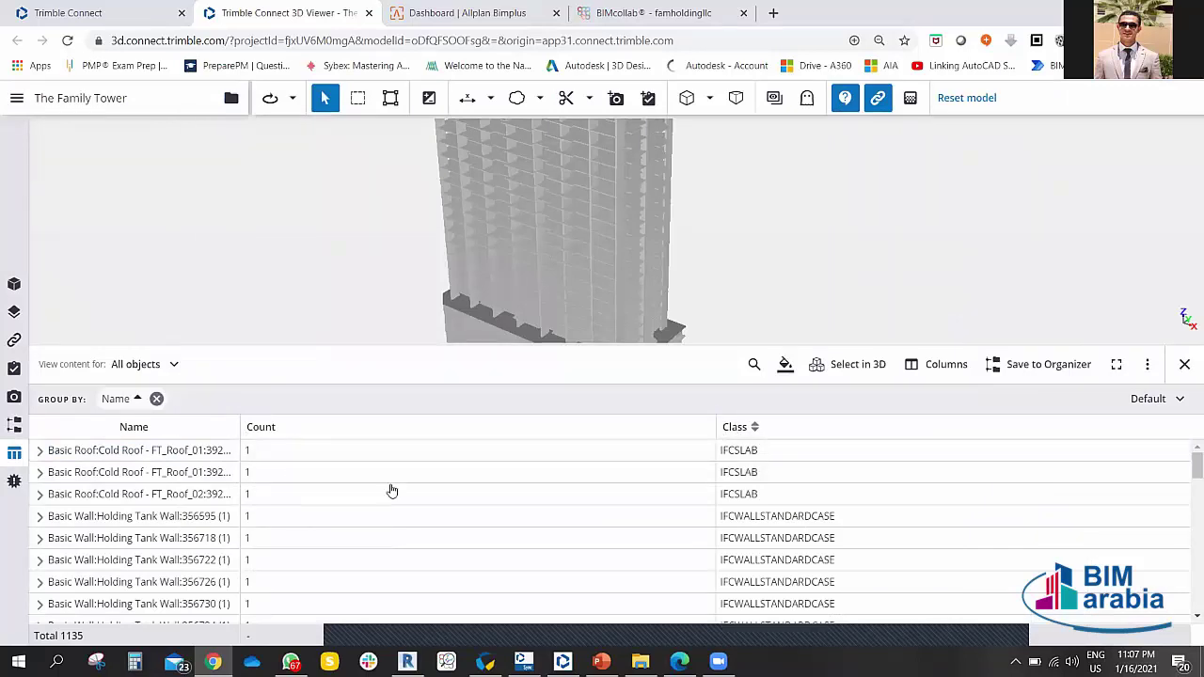
Group the table rows by the Class column.
{"action": "scroll", "coordinate": [274, 489], "scroll_direction": "down", "scroll_amount": 2}
{"action": "scroll", "coordinate": [273, 491], "scroll_direction": "up", "scroll_amount": 2}
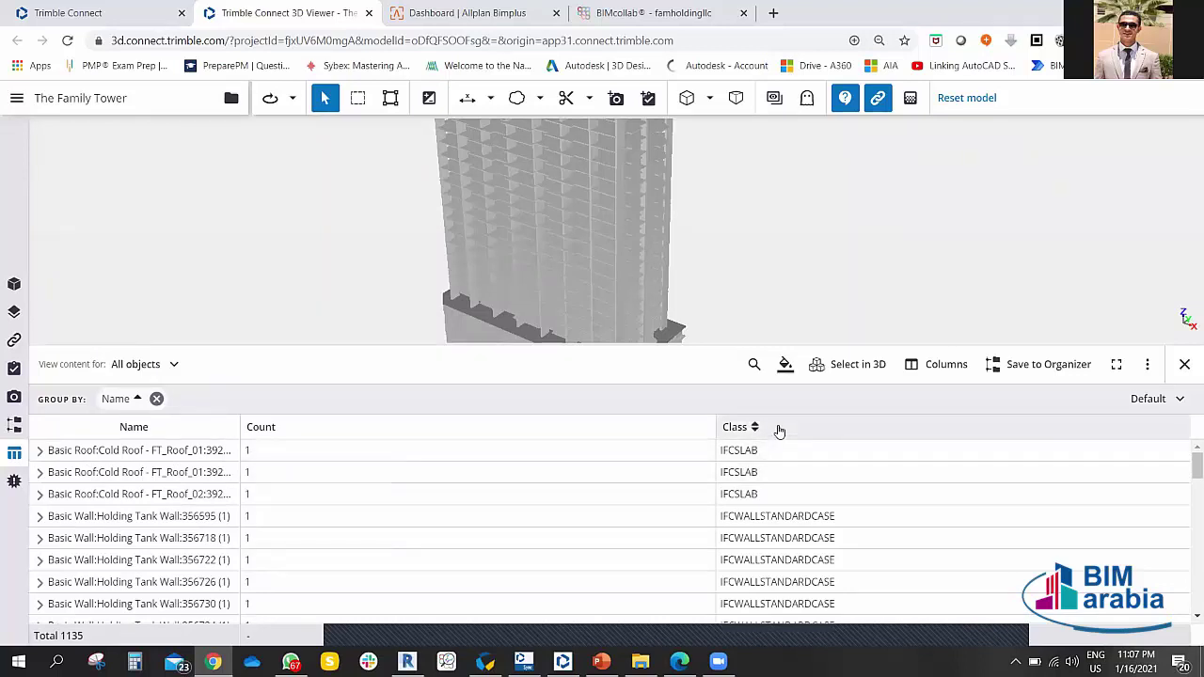
{"action": "left_click_drag", "start_coordinate": [776, 428], "coordinate": [254, 406]}
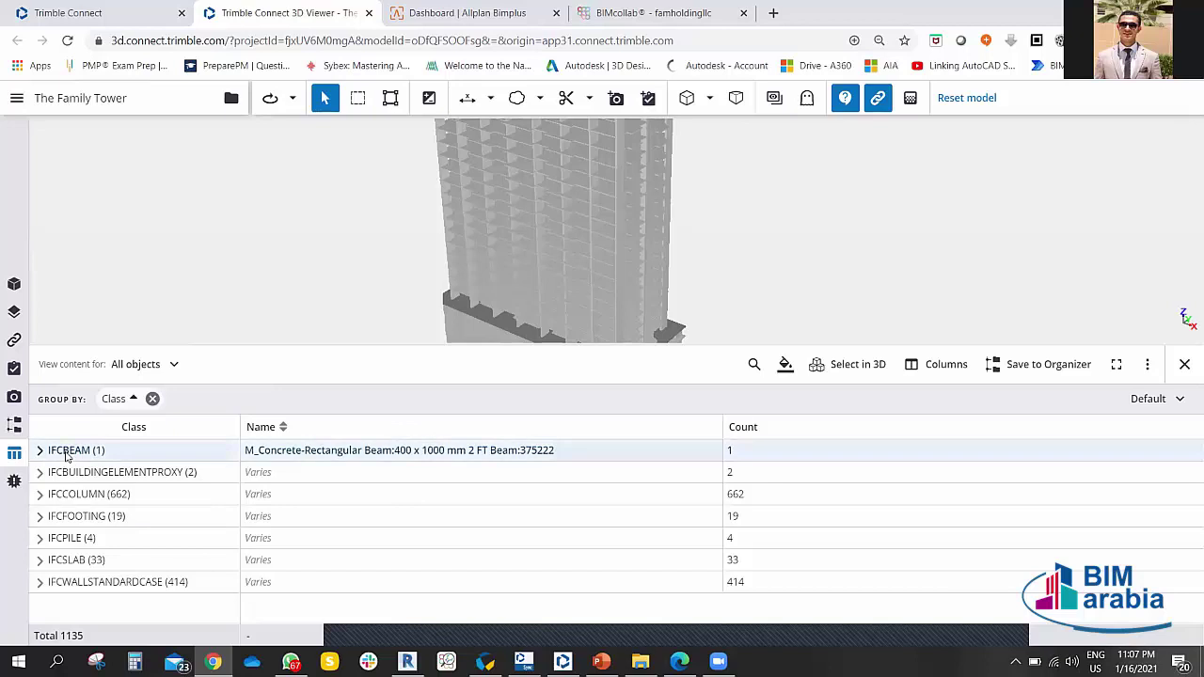
Select the IFCBUILDINGELEMENTPROXY, IFCPILE, IFCSLAB and IFCWALLSTANDARDCASE group rows.
{"action": "left_click", "coordinate": [215, 473]}
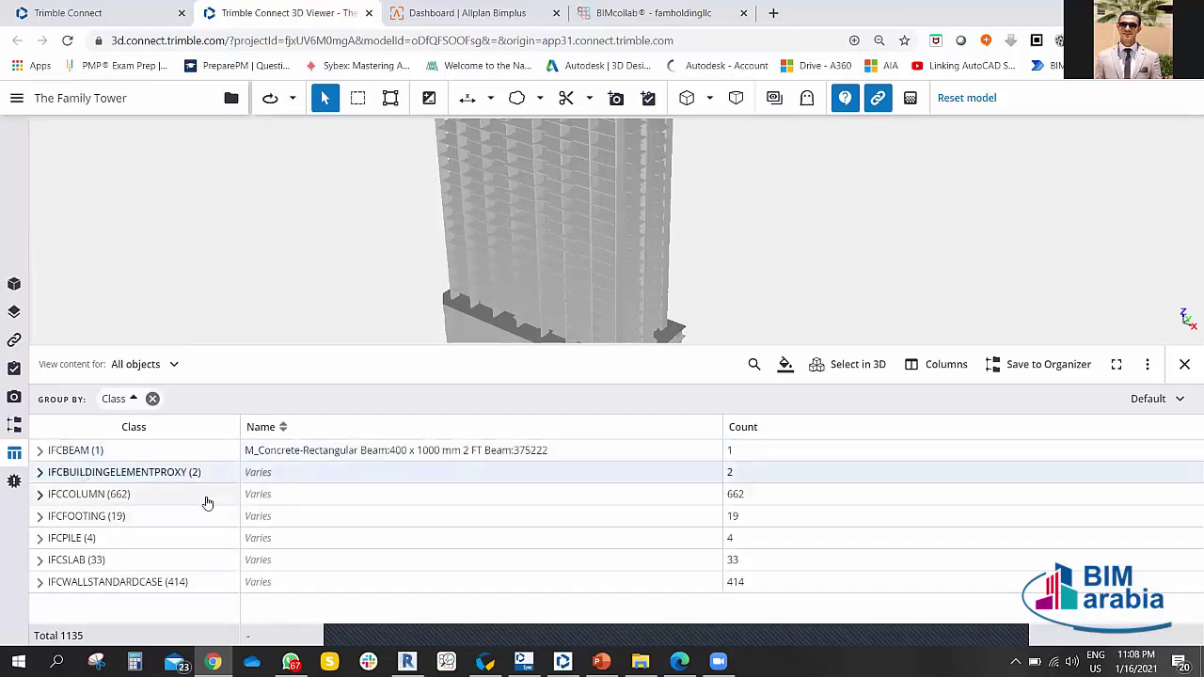
{"action": "left_click", "coordinate": [80, 496]}
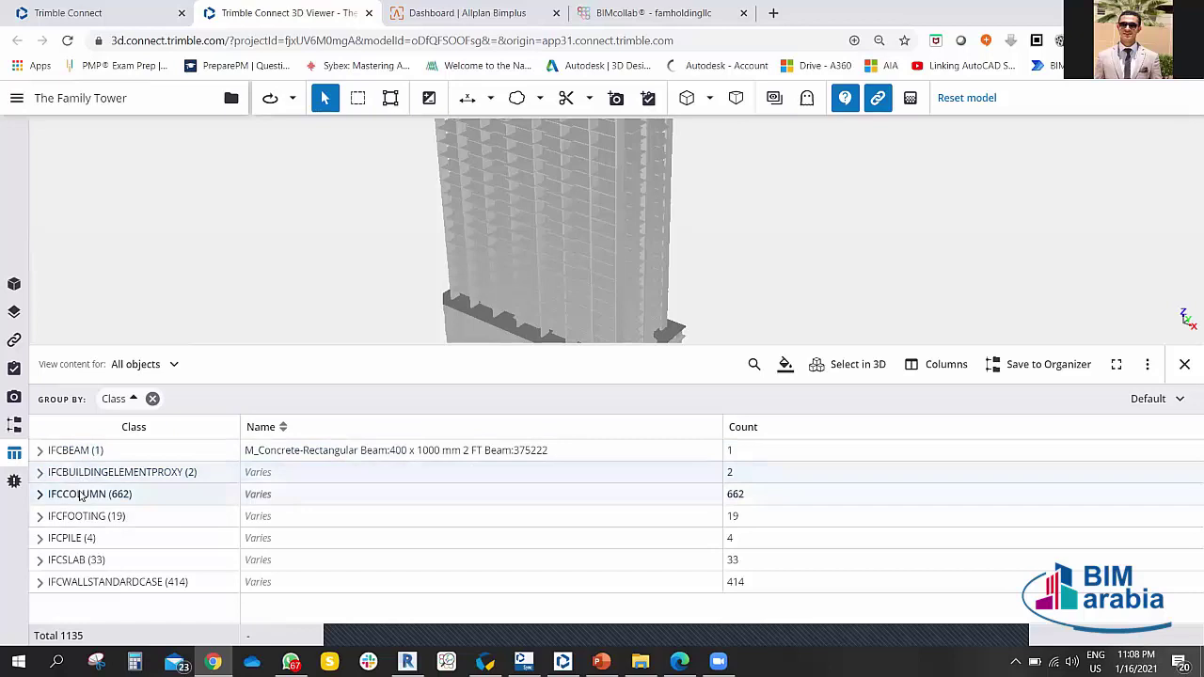
{"action": "left_click", "coordinate": [80, 563]}
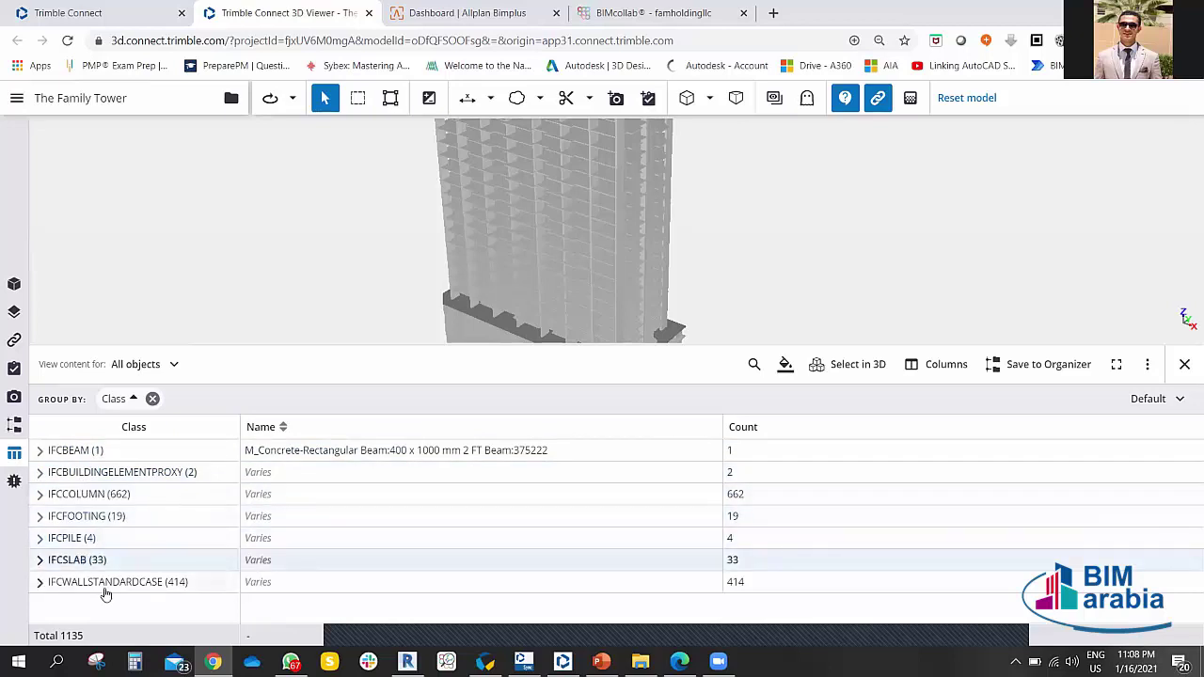
{"action": "left_click", "coordinate": [105, 588]}
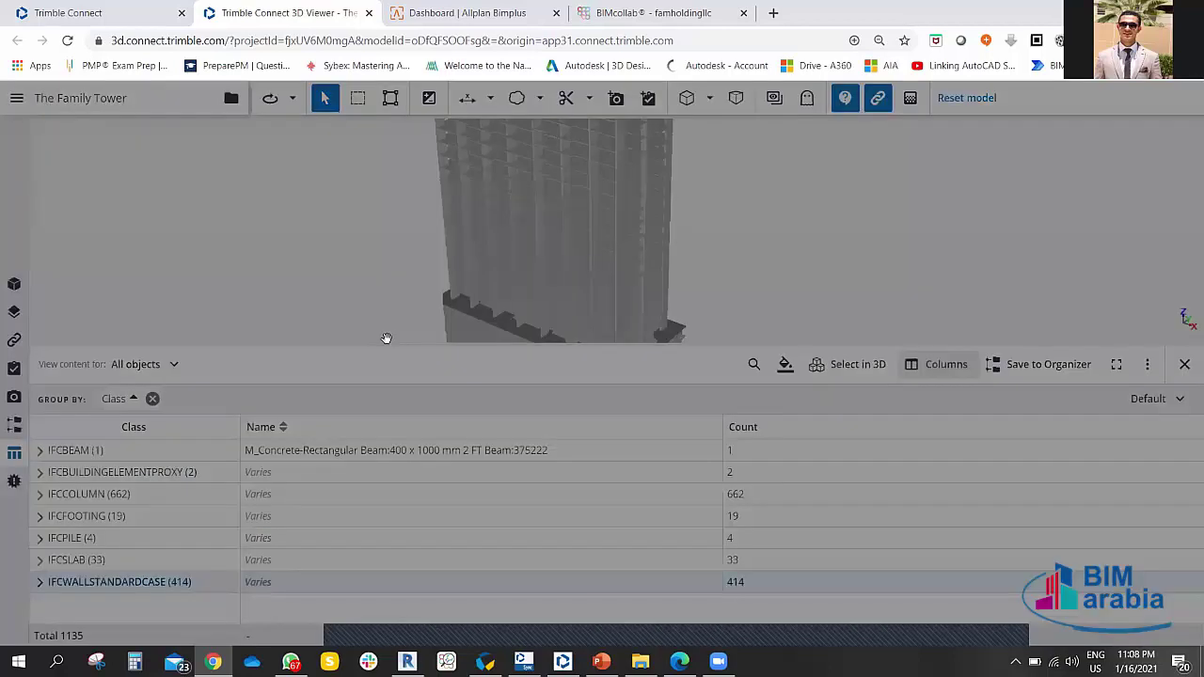
Add the Pset_SlabCommon FireRating property as a table column, filtering the list by 'f'.
{"action": "scroll", "coordinate": [320, 375], "scroll_direction": "down", "scroll_amount": 3}
{"action": "scroll", "coordinate": [333, 196], "scroll_direction": "down", "scroll_amount": 5}
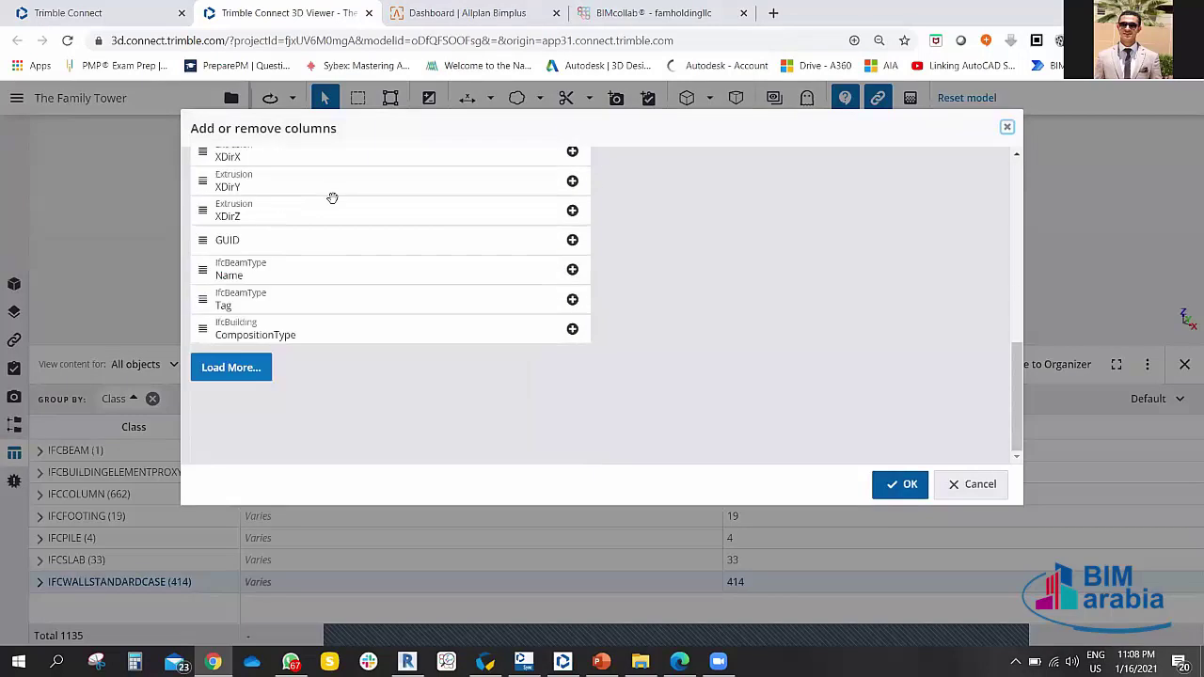
{"action": "scroll", "coordinate": [473, 228], "scroll_direction": "up", "scroll_amount": 5}
{"action": "scroll", "coordinate": [454, 234], "scroll_direction": "up", "scroll_amount": 5}
{"action": "left_click", "coordinate": [285, 178]}
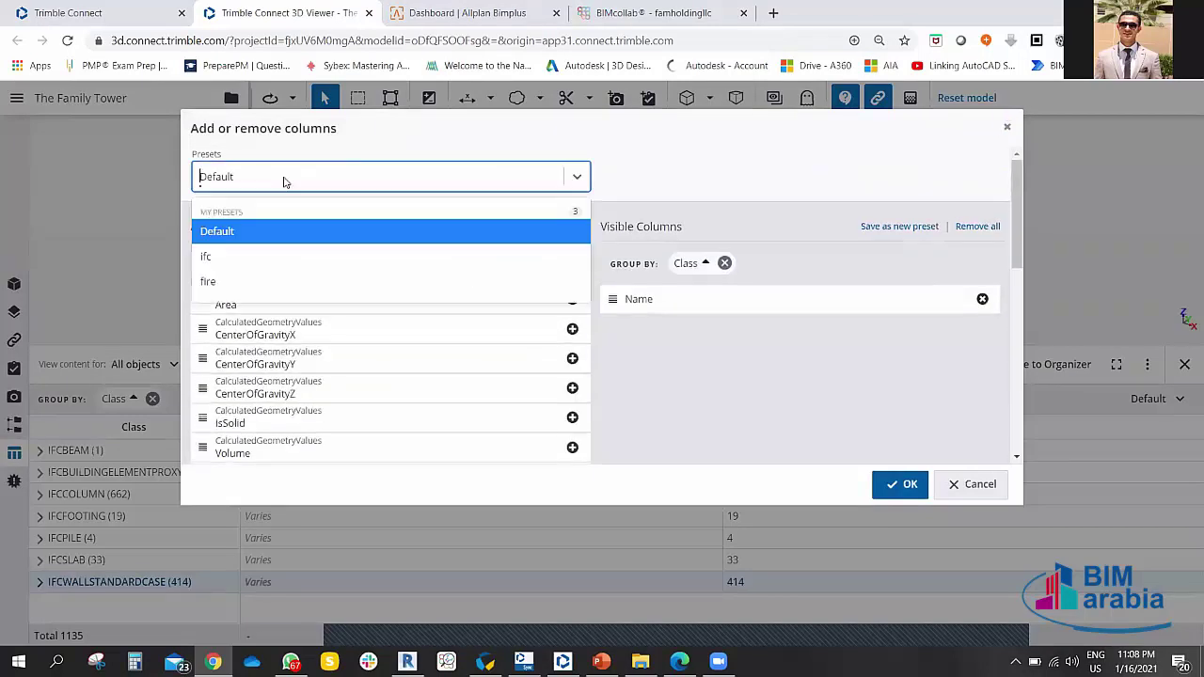
{"action": "left_click", "coordinate": [721, 150]}
{"action": "left_click", "coordinate": [261, 275]}
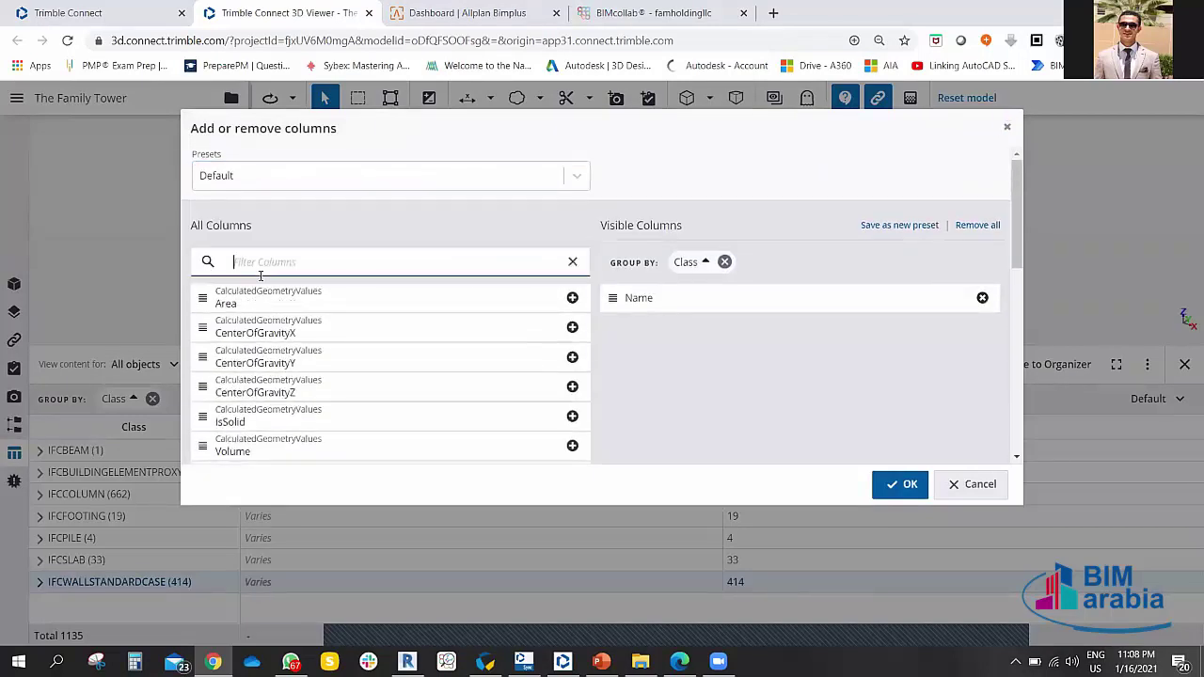
{"action": "type", "text": "fire"}
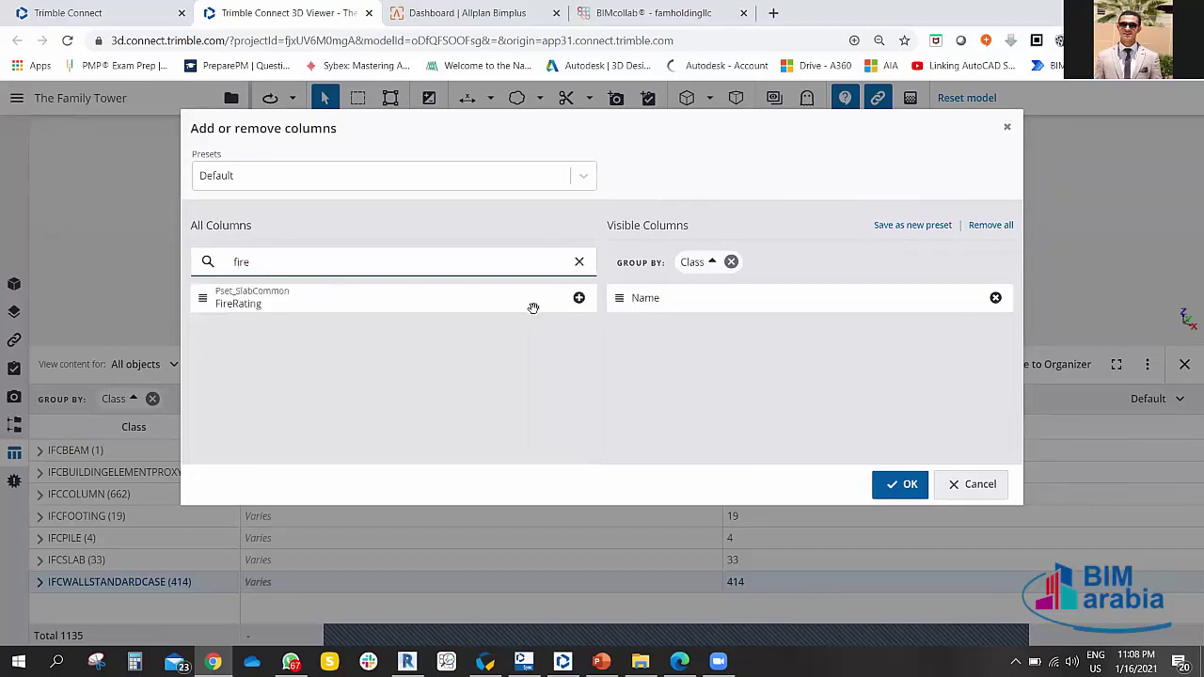
{"action": "left_click", "coordinate": [577, 299]}
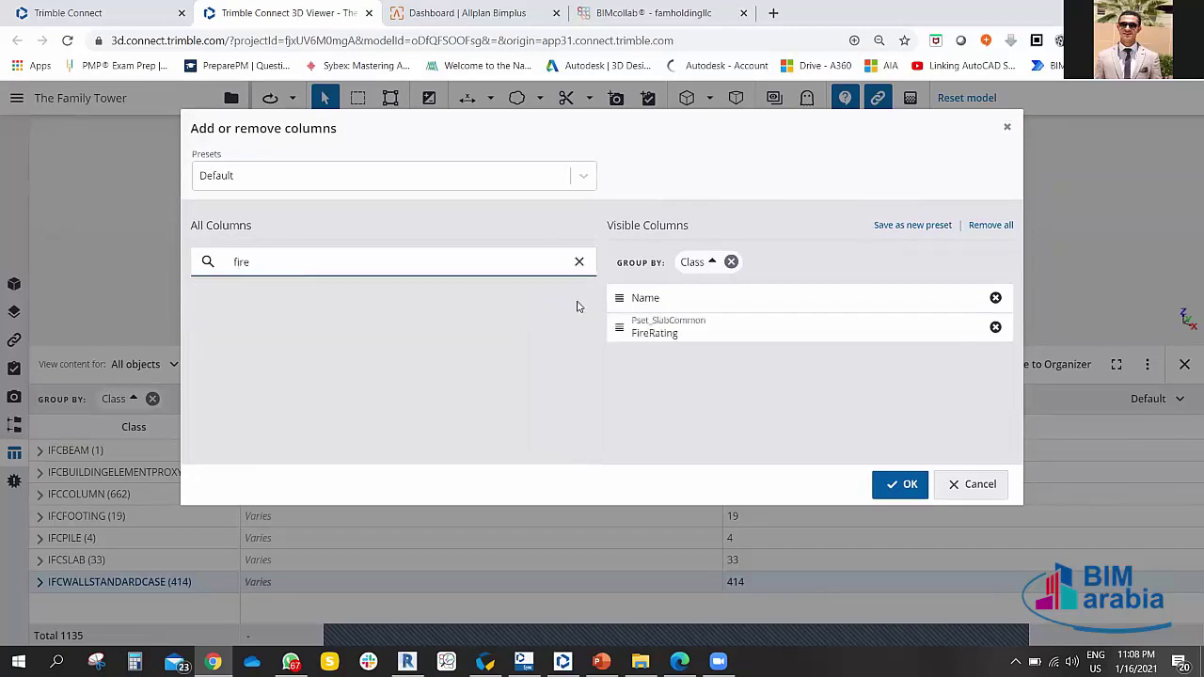
{"action": "left_click", "coordinate": [898, 483]}
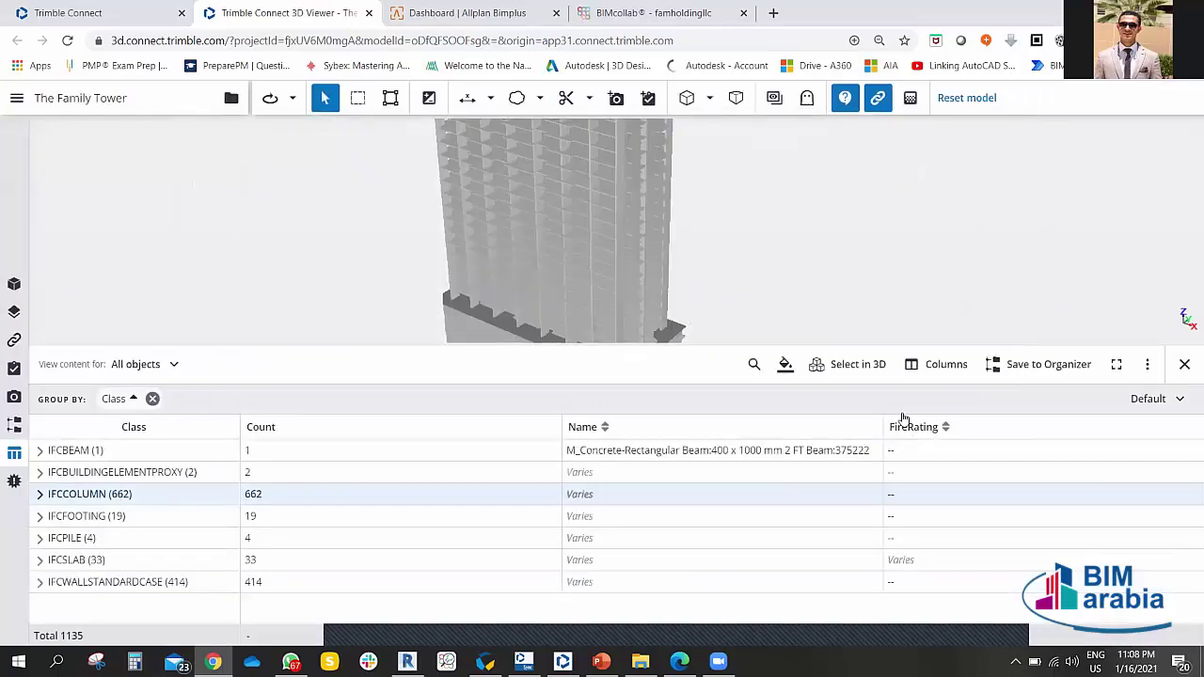
Group the table by FireRating then Class, giving a single Varies group of 1135.
{"action": "left_click_drag", "start_coordinate": [915, 435], "coordinate": [201, 415]}
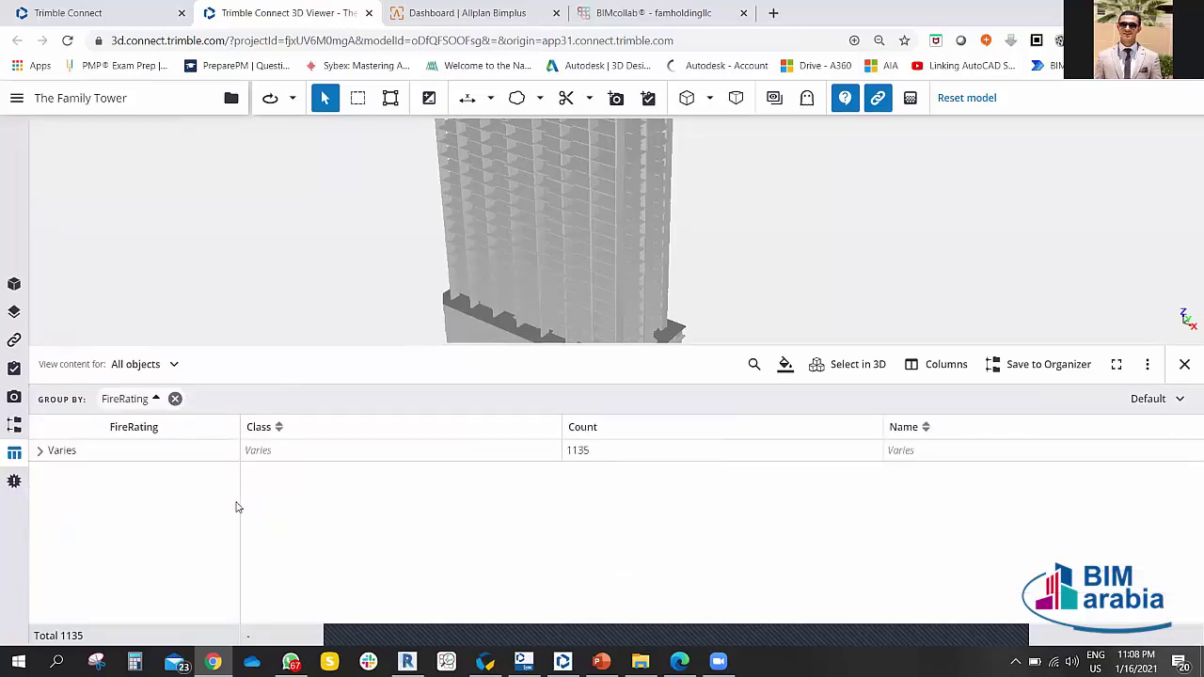
{"action": "left_click", "coordinate": [39, 450]}
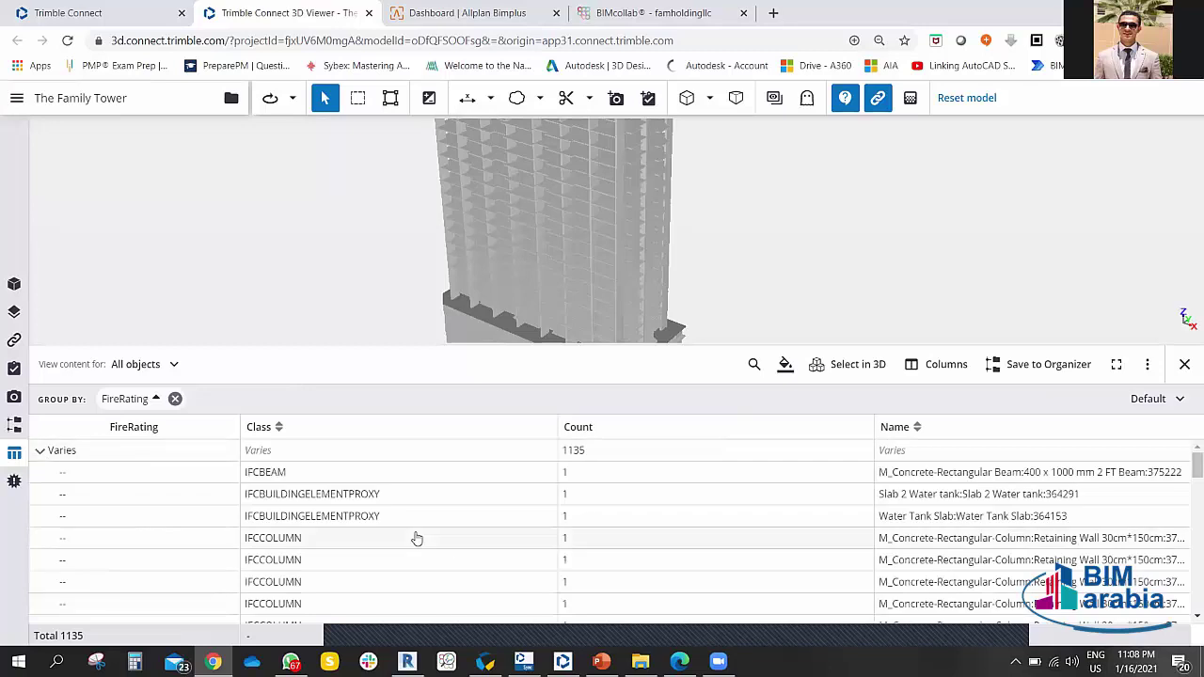
{"action": "scroll", "coordinate": [175, 499], "scroll_direction": "down", "scroll_amount": 5}
{"action": "scroll", "coordinate": [175, 499], "scroll_direction": "down", "scroll_amount": 5}
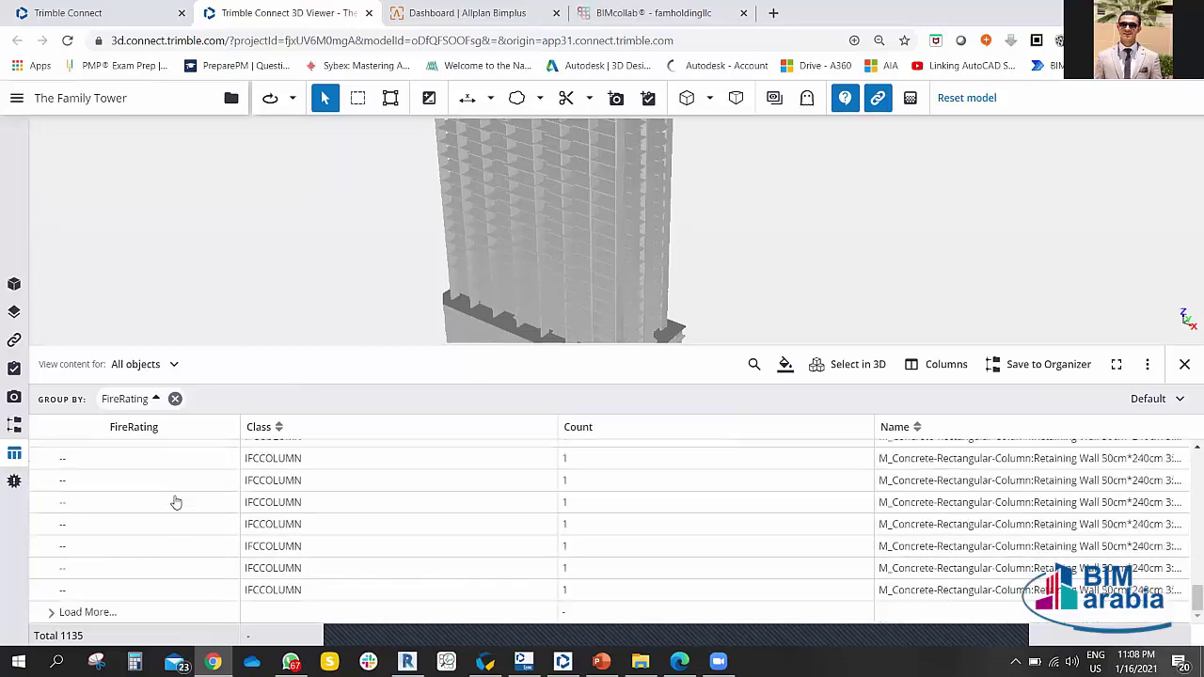
{"action": "scroll", "coordinate": [175, 499], "scroll_direction": "up", "scroll_amount": 10}
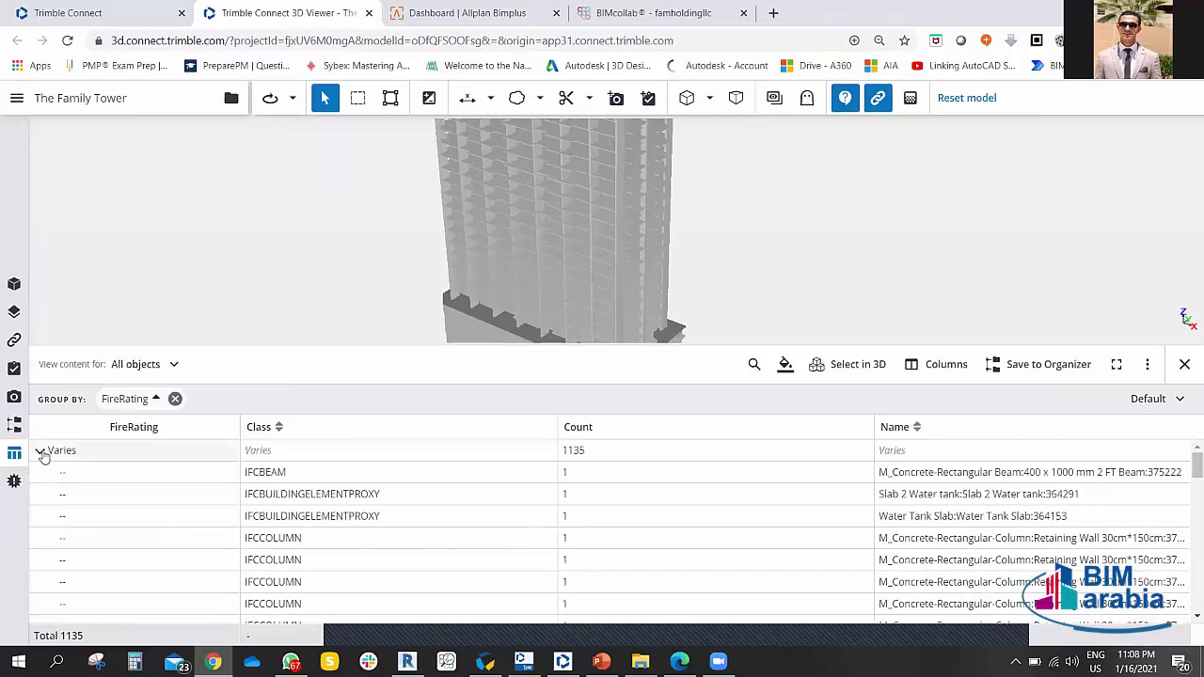
{"action": "left_click", "coordinate": [39, 450]}
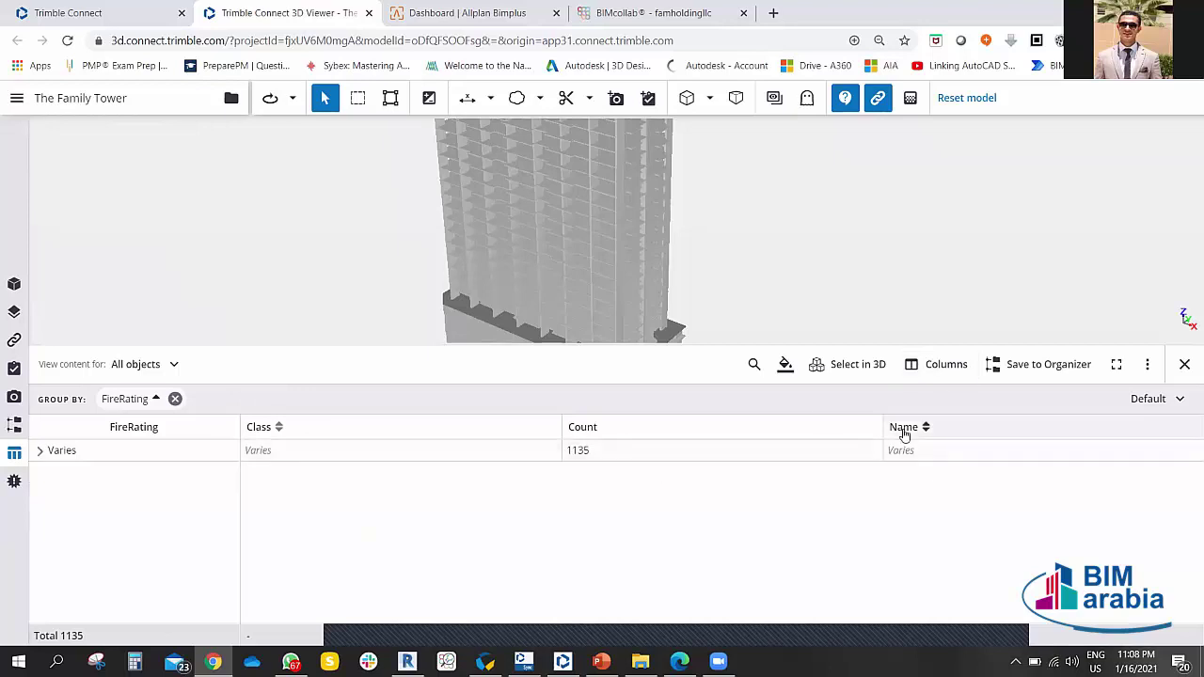
{"action": "left_click_drag", "start_coordinate": [902, 434], "coordinate": [881, 430]}
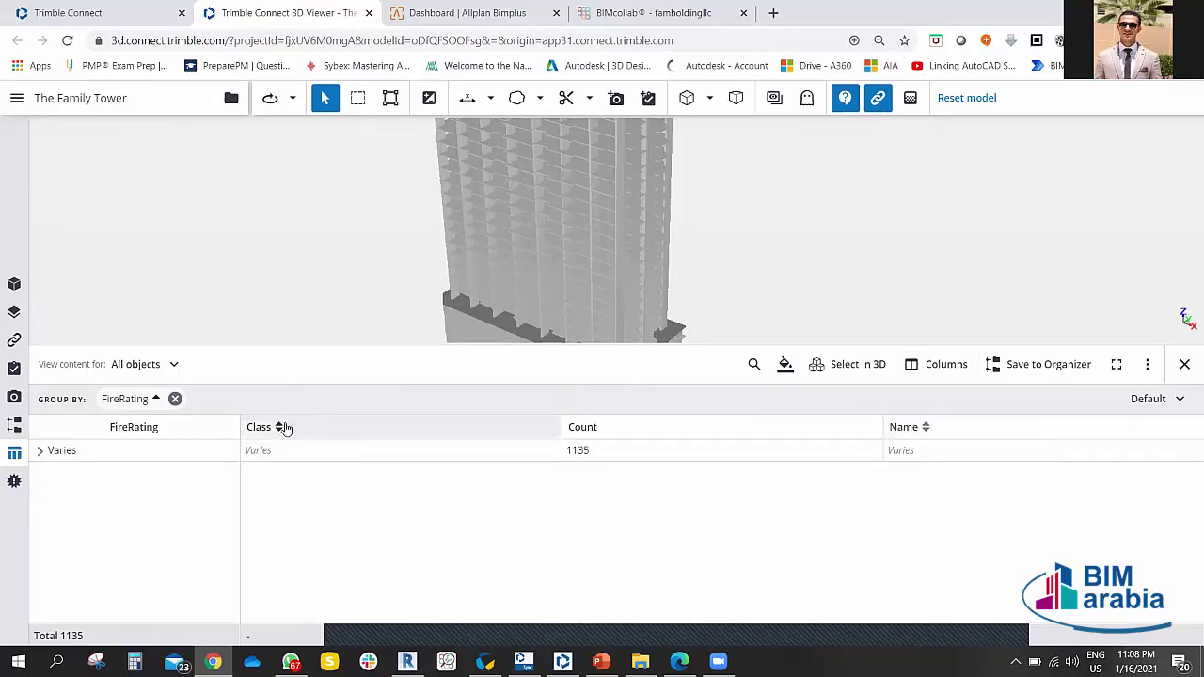
{"action": "left_click_drag", "start_coordinate": [284, 428], "coordinate": [244, 399]}
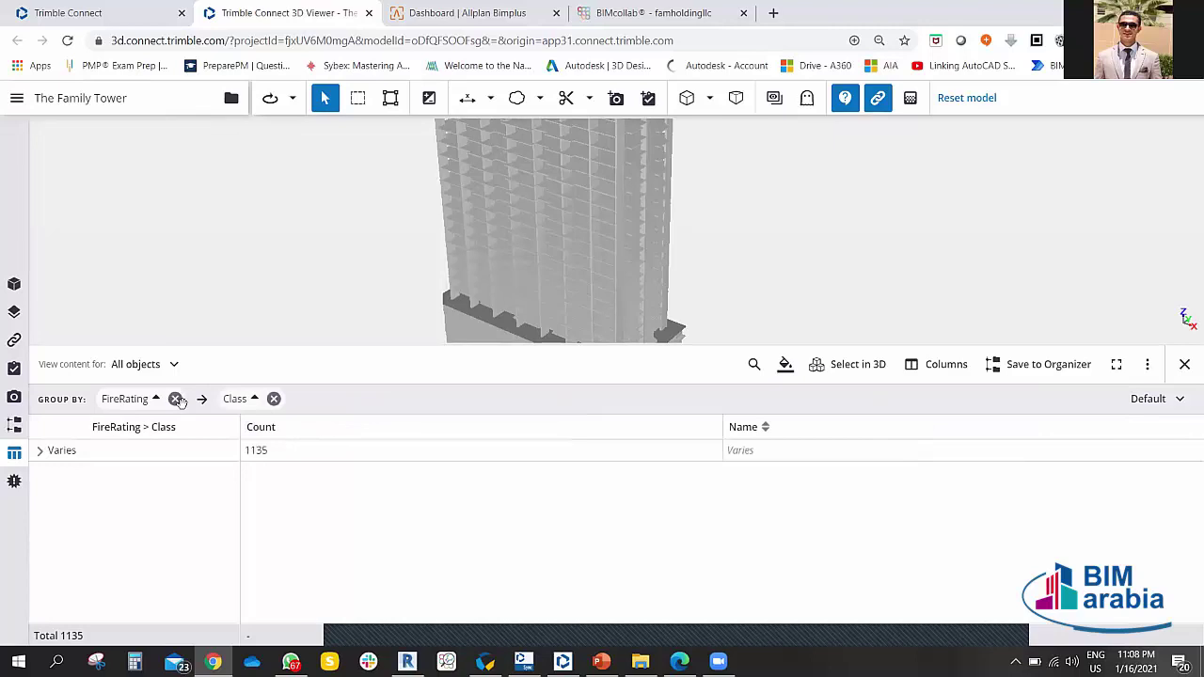
Remove FireRating from the grouping so the table is grouped by Class alone.
{"action": "left_click", "coordinate": [175, 399]}
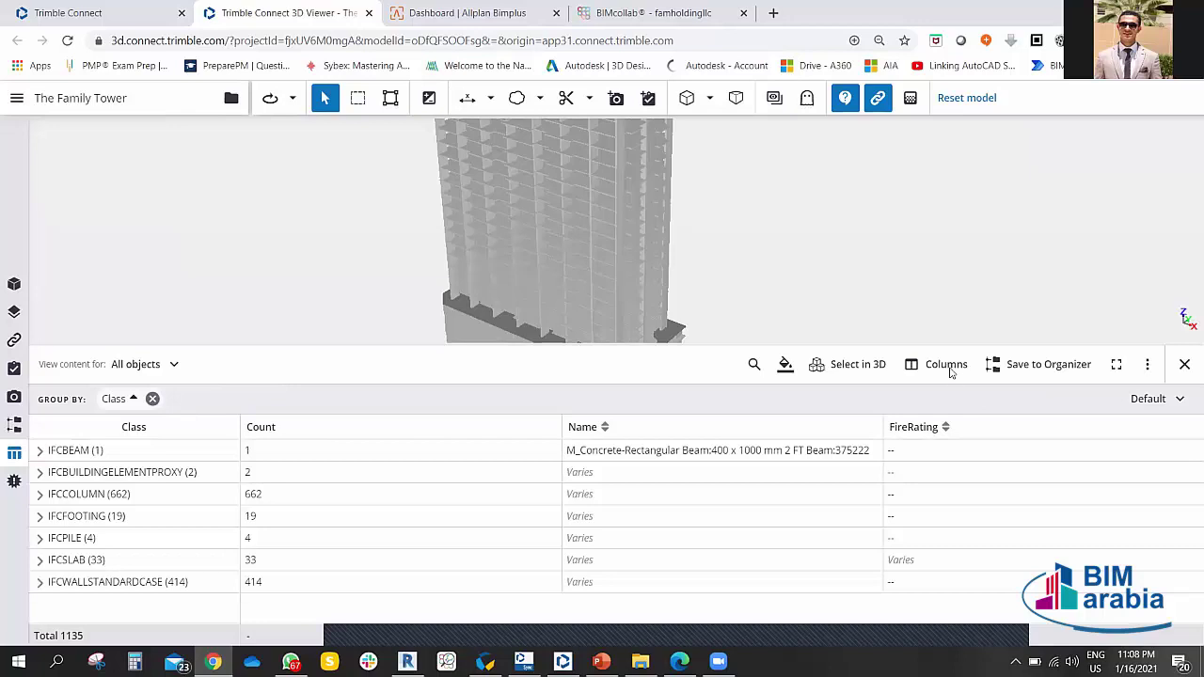
{"action": "scroll", "coordinate": [372, 355], "scroll_direction": "down", "scroll_amount": 2}
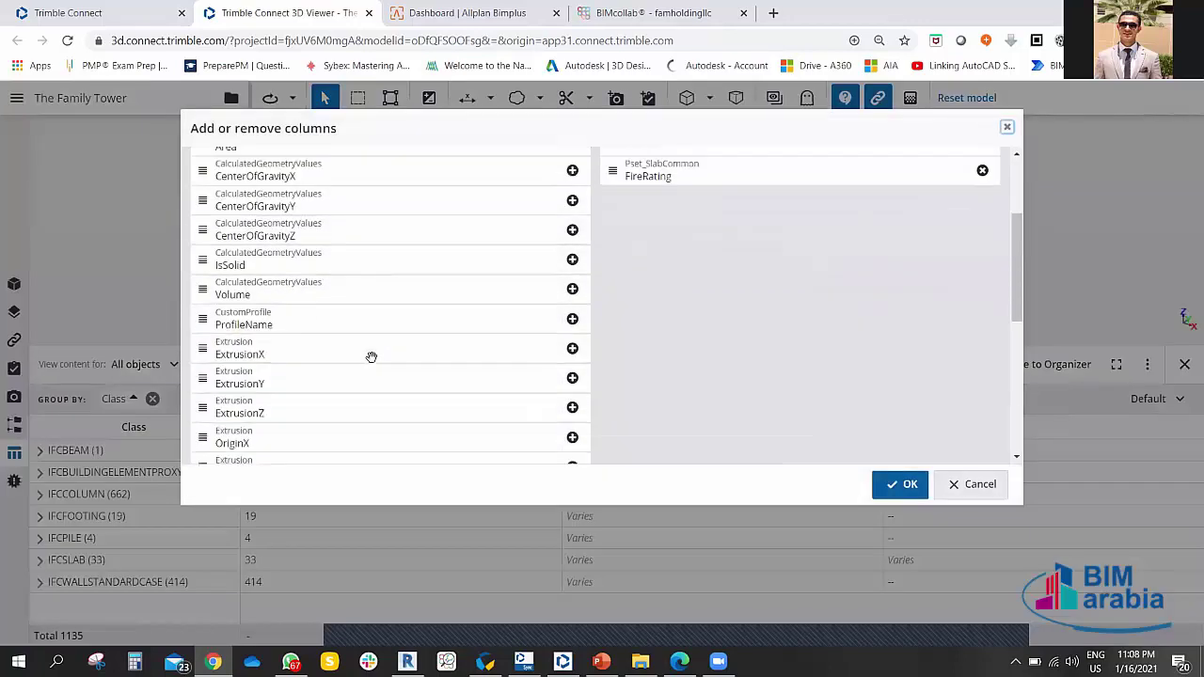
{"action": "scroll", "coordinate": [372, 357], "scroll_direction": "down", "scroll_amount": 1}
{"action": "scroll", "coordinate": [371, 356], "scroll_direction": "down", "scroll_amount": 1}
{"action": "scroll", "coordinate": [371, 355], "scroll_direction": "down", "scroll_amount": 1}
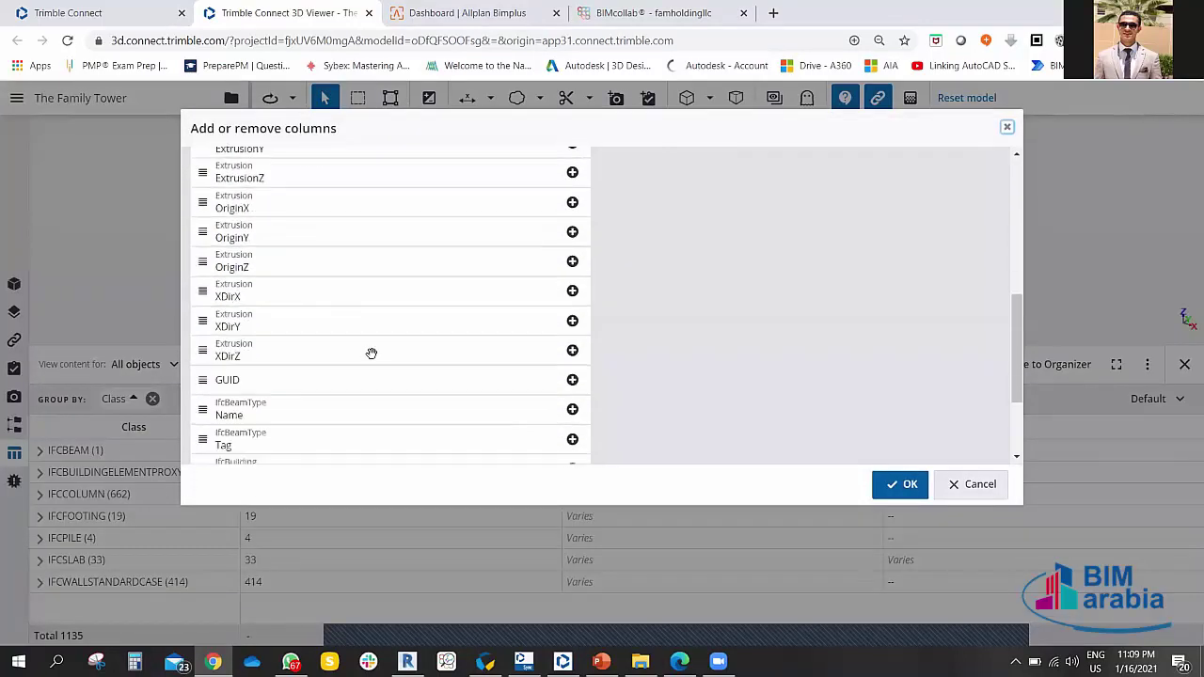
{"action": "scroll", "coordinate": [371, 353], "scroll_direction": "down", "scroll_amount": 1}
{"action": "scroll", "coordinate": [372, 353], "scroll_direction": "down", "scroll_amount": 1}
Load more column properties, browse through them, and close the list without changes.
{"action": "left_click", "coordinate": [266, 365]}
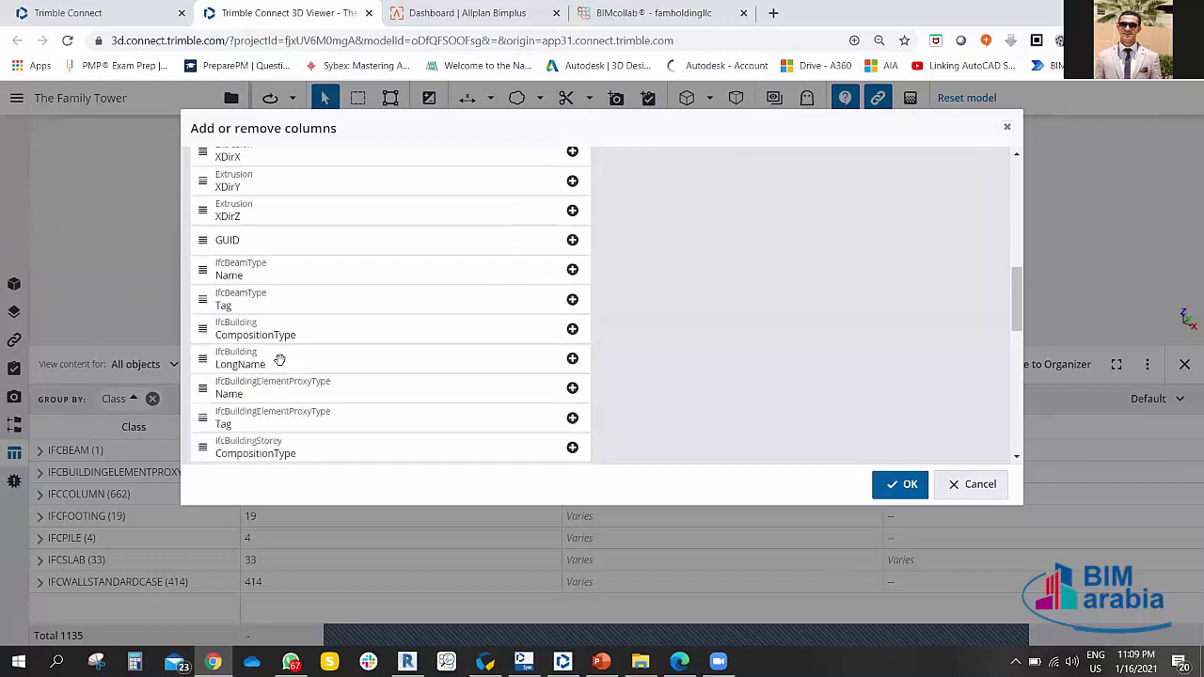
{"action": "scroll", "coordinate": [377, 344], "scroll_direction": "down", "scroll_amount": 1}
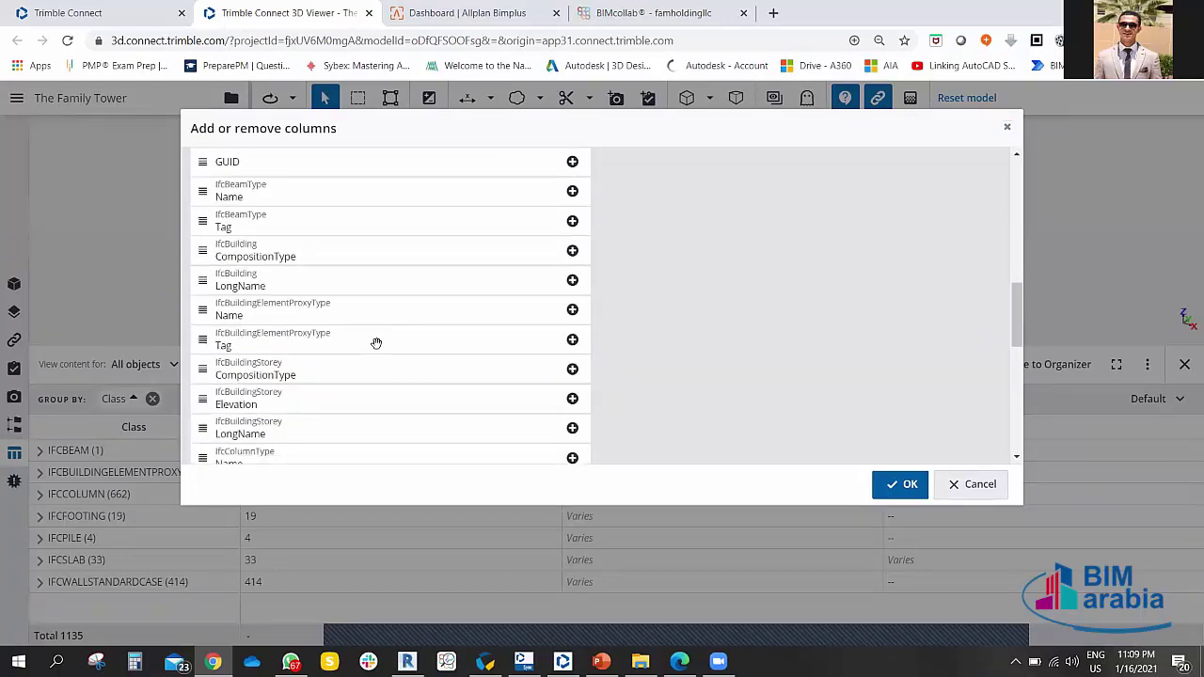
{"action": "scroll", "coordinate": [376, 343], "scroll_direction": "down", "scroll_amount": 1}
{"action": "scroll", "coordinate": [372, 346], "scroll_direction": "down", "scroll_amount": 1}
{"action": "scroll", "coordinate": [357, 349], "scroll_direction": "down", "scroll_amount": 1}
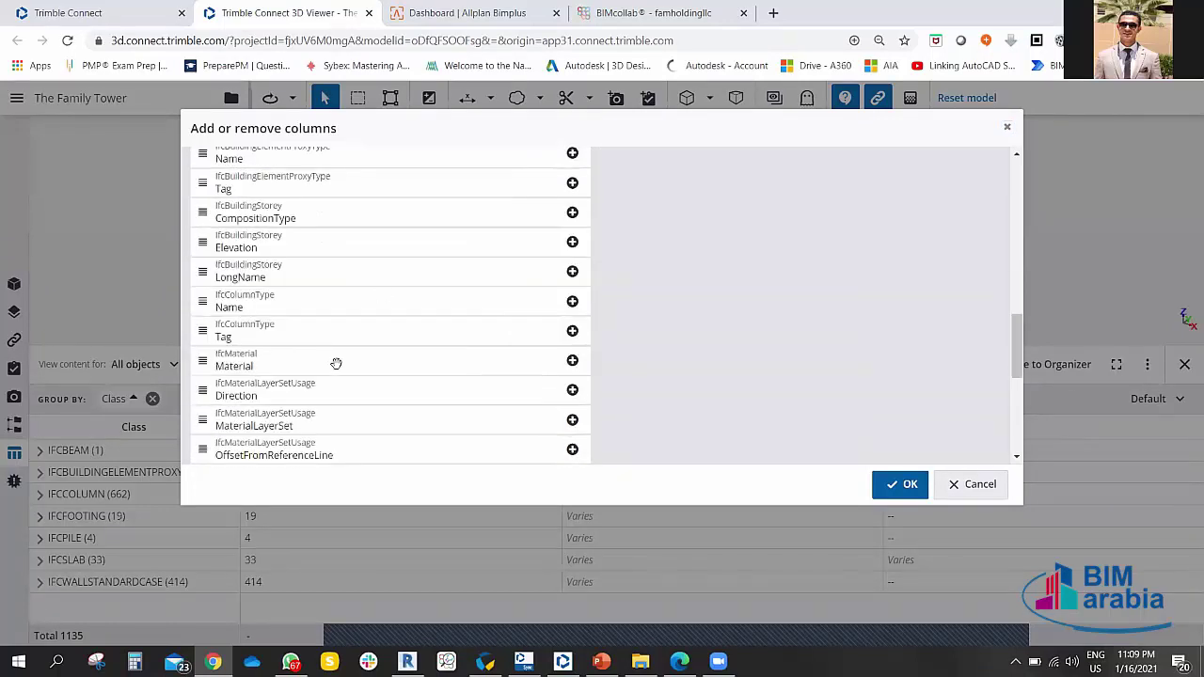
{"action": "scroll", "coordinate": [299, 323], "scroll_direction": "down", "scroll_amount": 1}
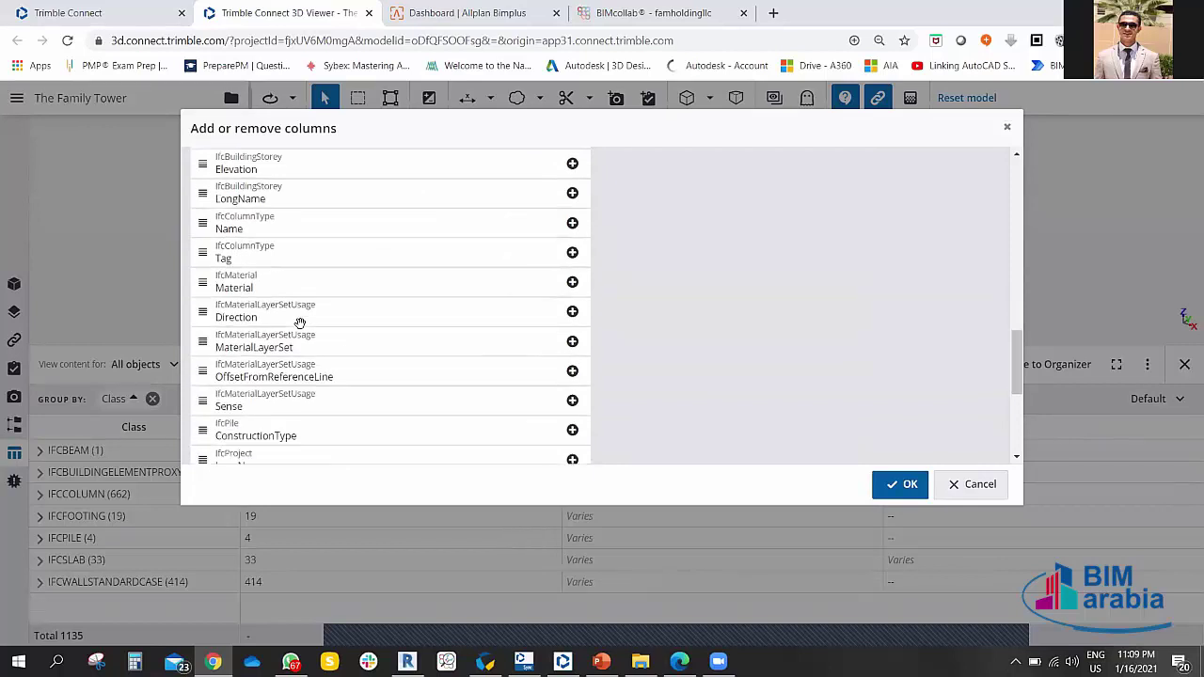
{"action": "scroll", "coordinate": [299, 324], "scroll_direction": "down", "scroll_amount": 1}
{"action": "scroll", "coordinate": [299, 324], "scroll_direction": "down", "scroll_amount": 1}
{"action": "scroll", "coordinate": [299, 323], "scroll_direction": "down", "scroll_amount": 1}
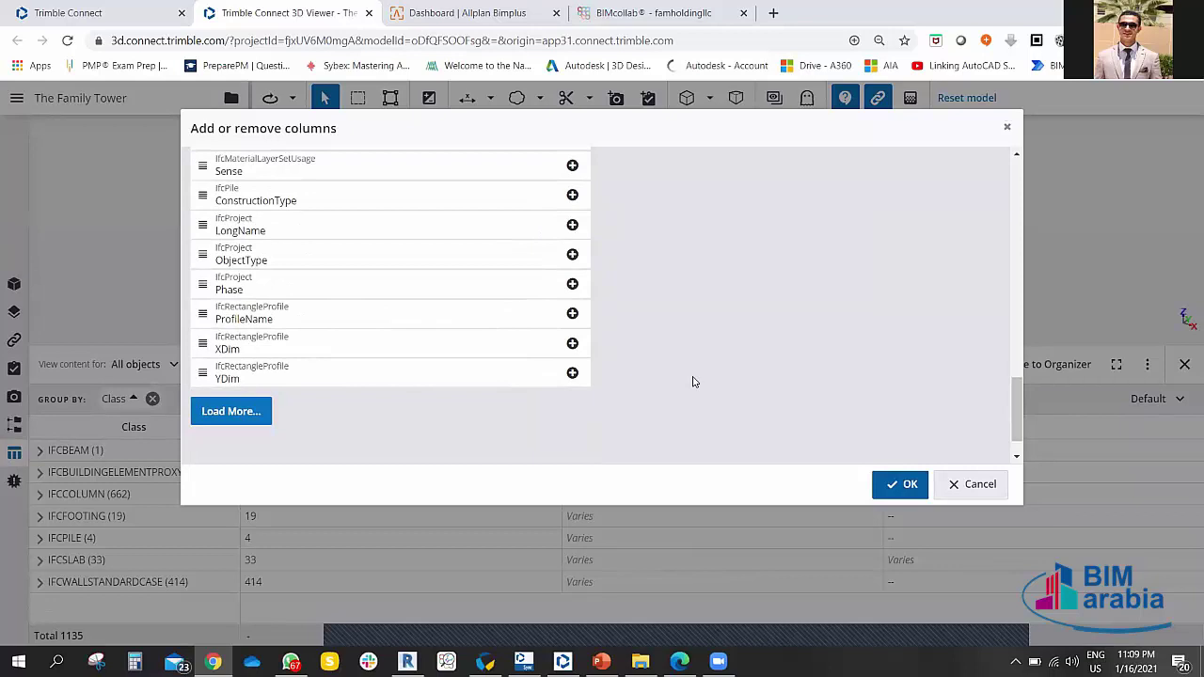
{"action": "scroll", "coordinate": [812, 379], "scroll_direction": "up", "scroll_amount": 1}
{"action": "scroll", "coordinate": [812, 379], "scroll_direction": "up", "scroll_amount": 2}
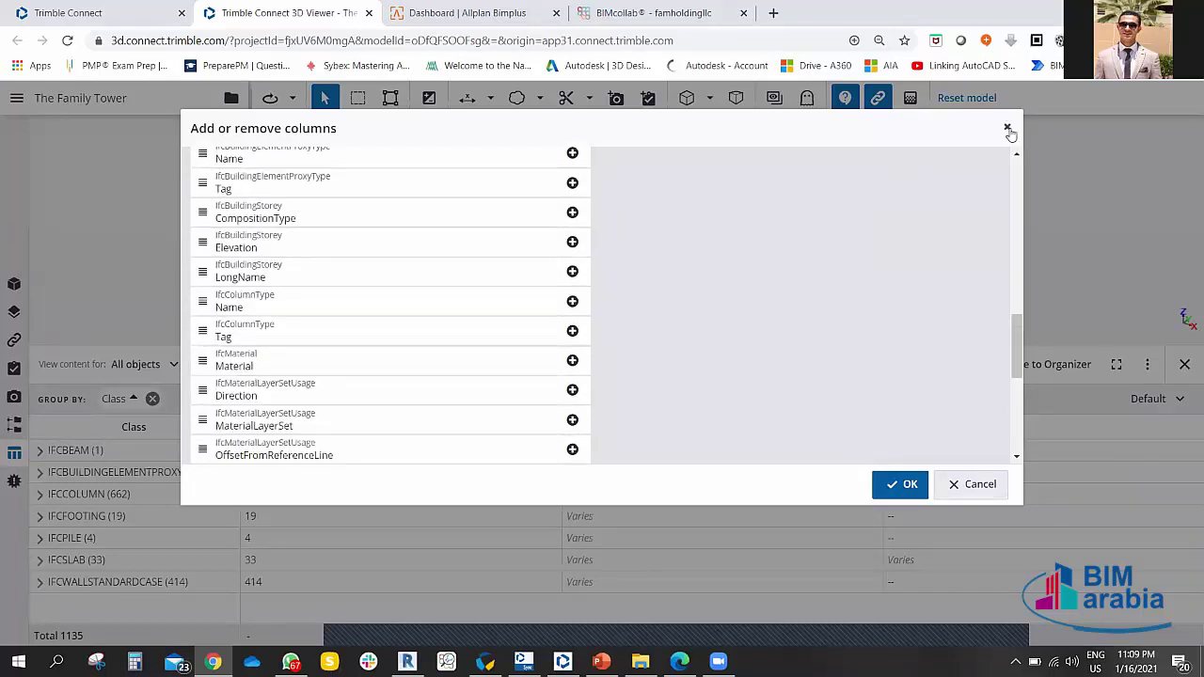
{"action": "scroll", "coordinate": [404, 335], "scroll_direction": "down", "scroll_amount": 3}
{"action": "key", "text": "Escape"}
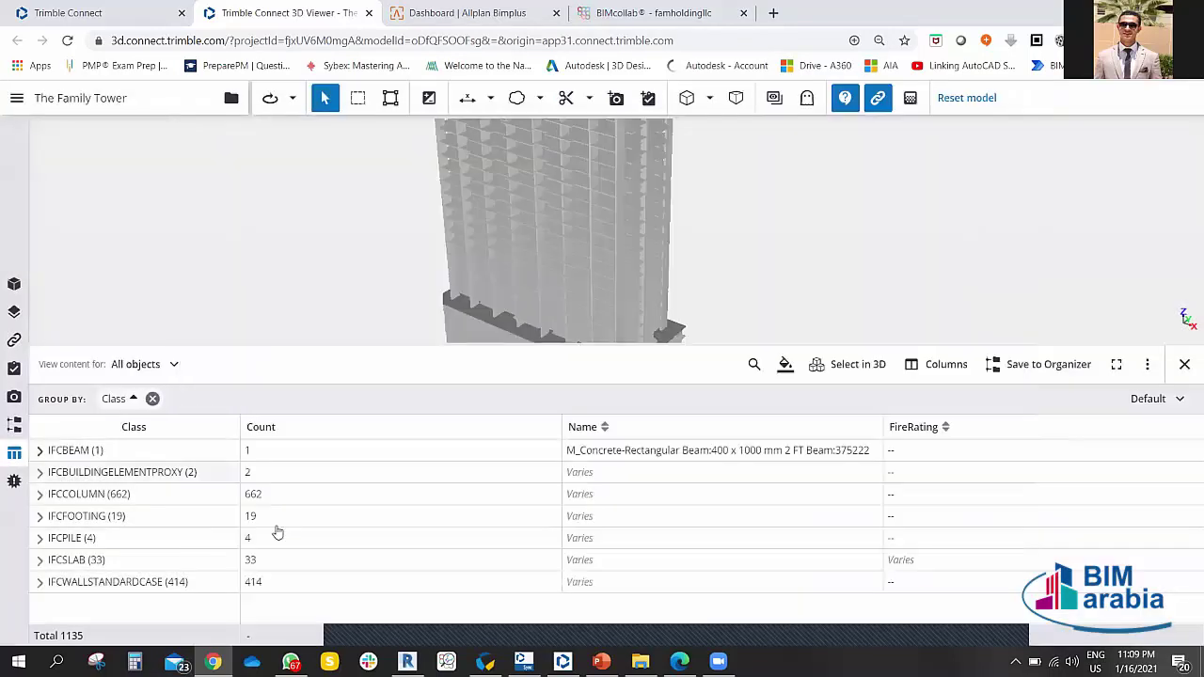
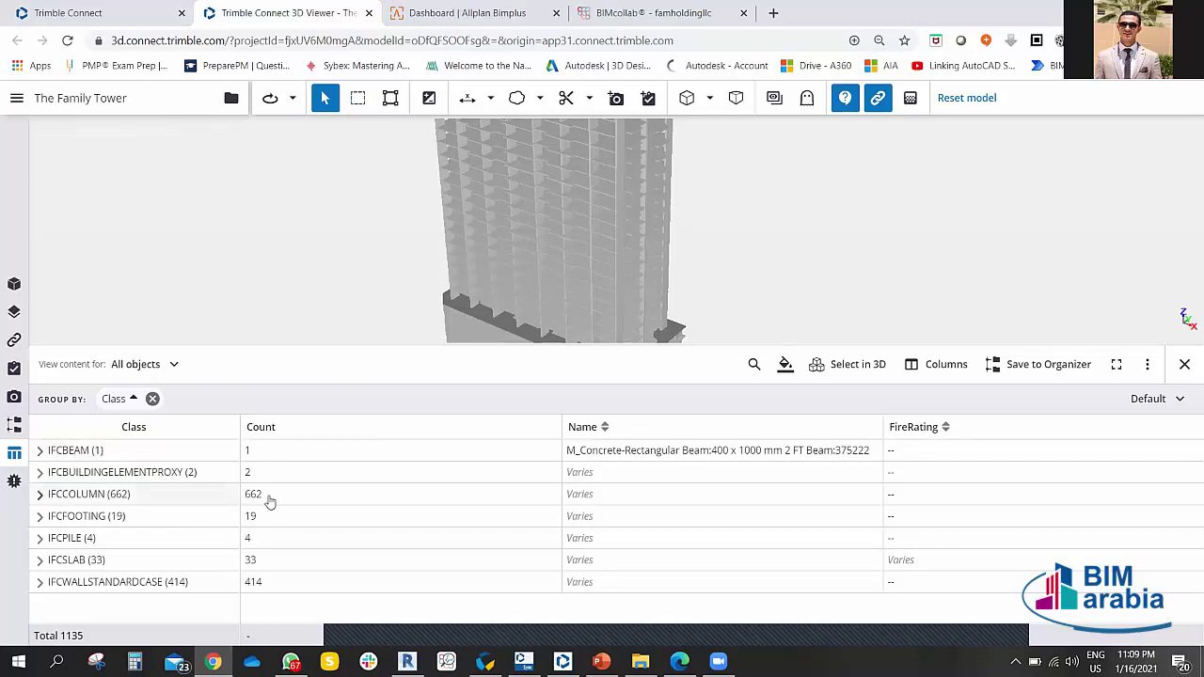
Select the IFCPILE class and isolate its four piles, hiding the rest of The Family Tower.
{"action": "left_click", "coordinate": [75, 539]}
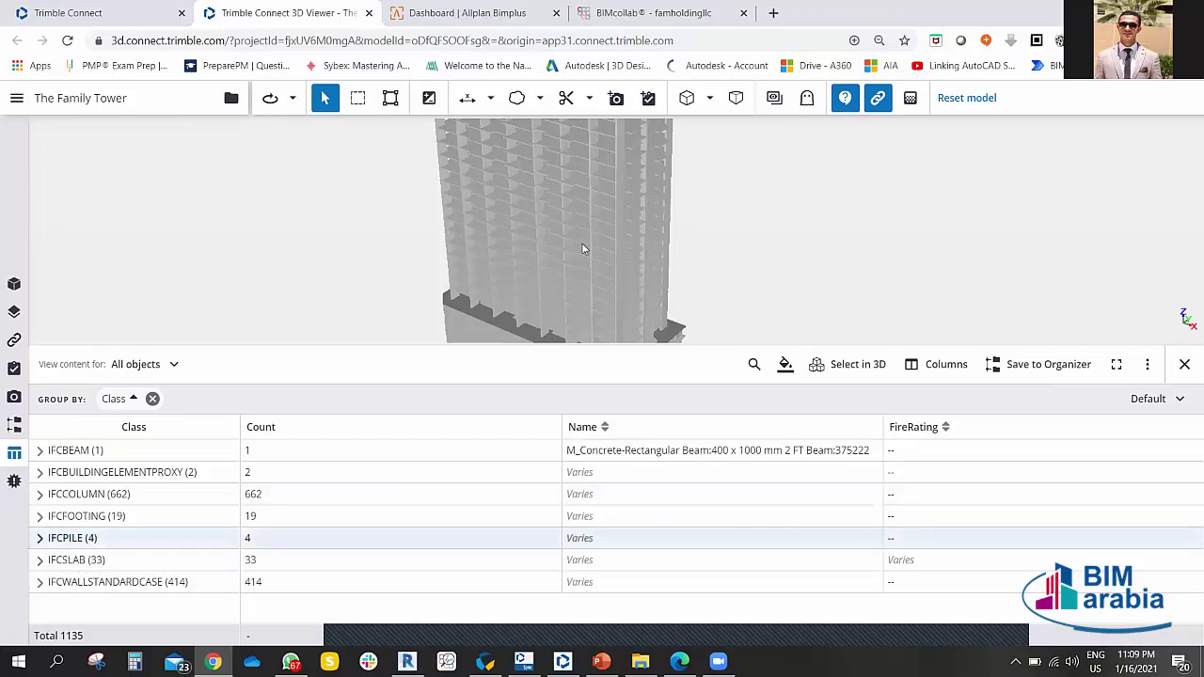
{"action": "scroll", "coordinate": [583, 249], "scroll_direction": "down", "scroll_amount": 2}
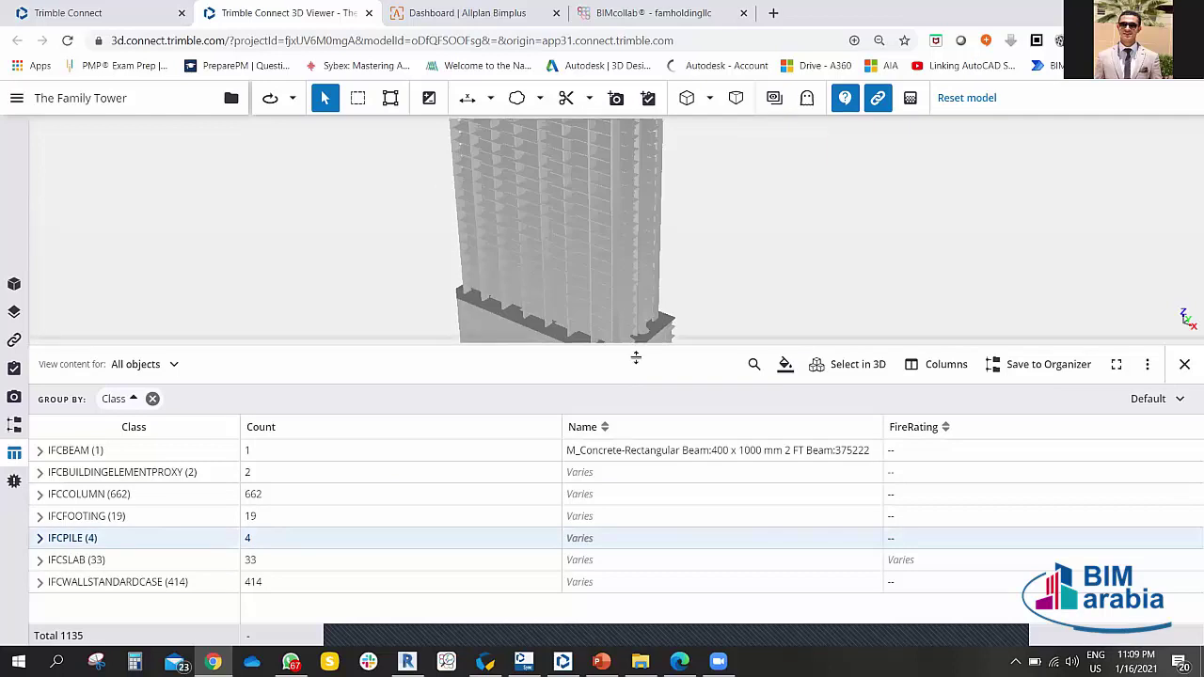
{"action": "mouse_move", "coordinate": [636, 345]}
{"action": "left_mouse_down"}
{"action": "mouse_move", "coordinate": [631, 558]}
{"action": "mouse_move", "coordinate": [508, 617]}
{"action": "mouse_move", "coordinate": [517, 493]}
{"action": "mouse_move", "coordinate": [363, 479]}
{"action": "mouse_move", "coordinate": [385, 334]}
{"action": "left_mouse_up"}
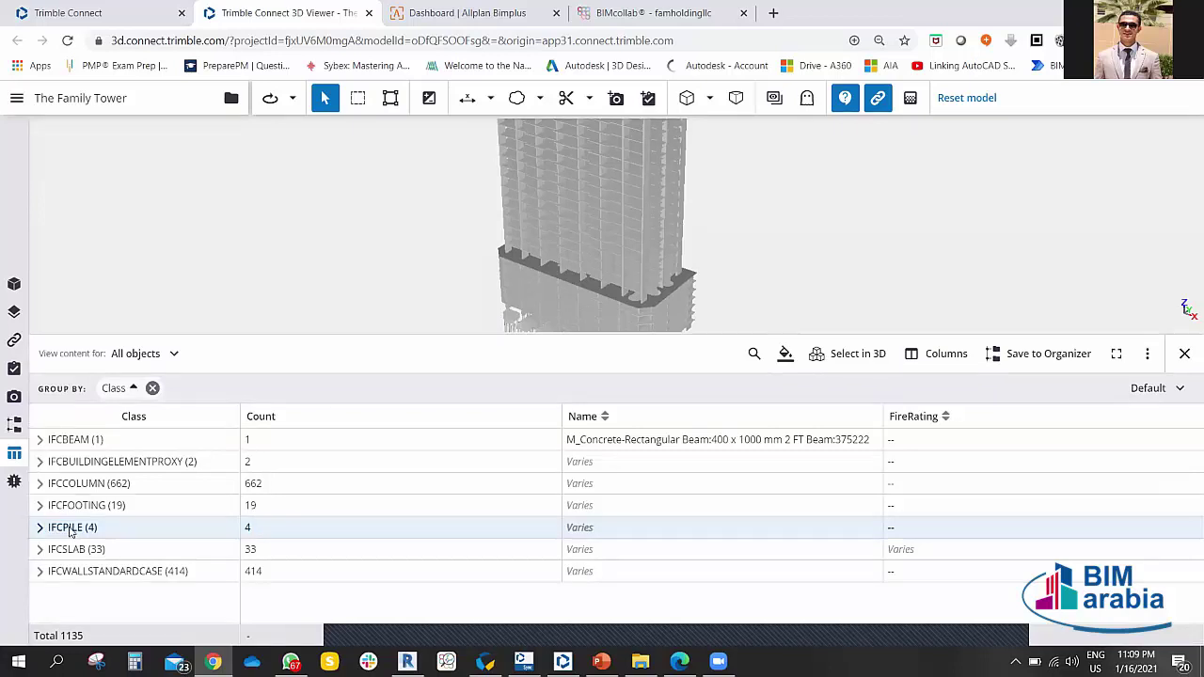
{"action": "left_click", "coordinate": [865, 353]}
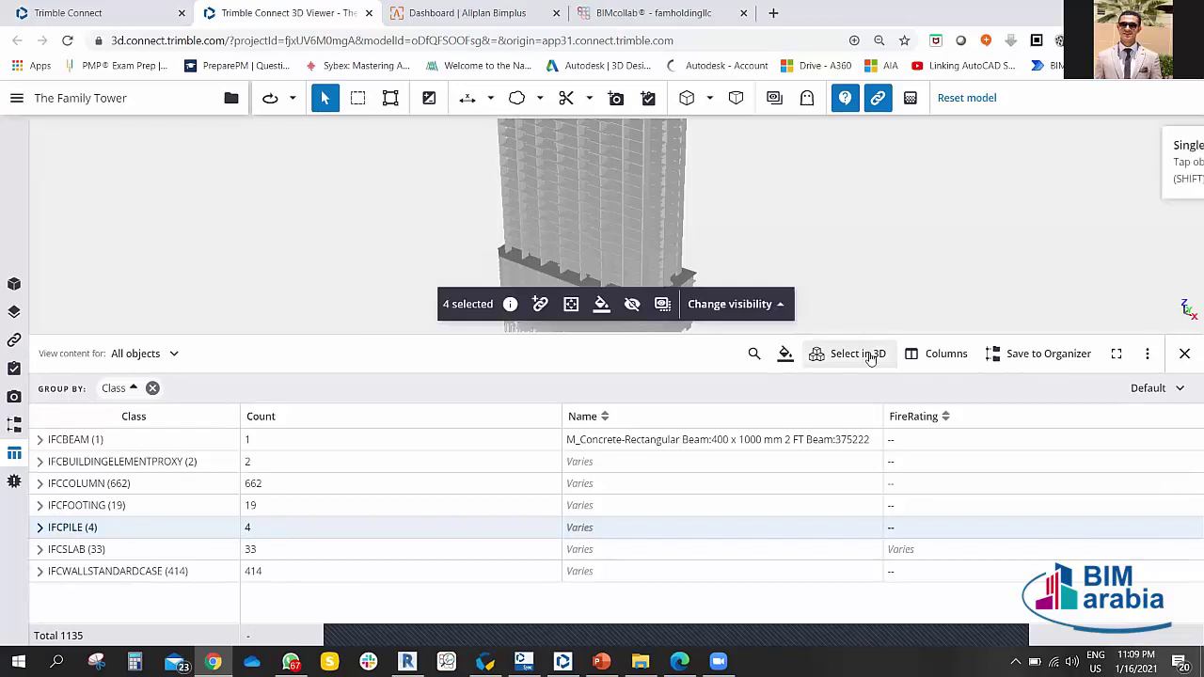
{"action": "left_click_drag", "start_coordinate": [809, 329], "coordinate": [808, 500]}
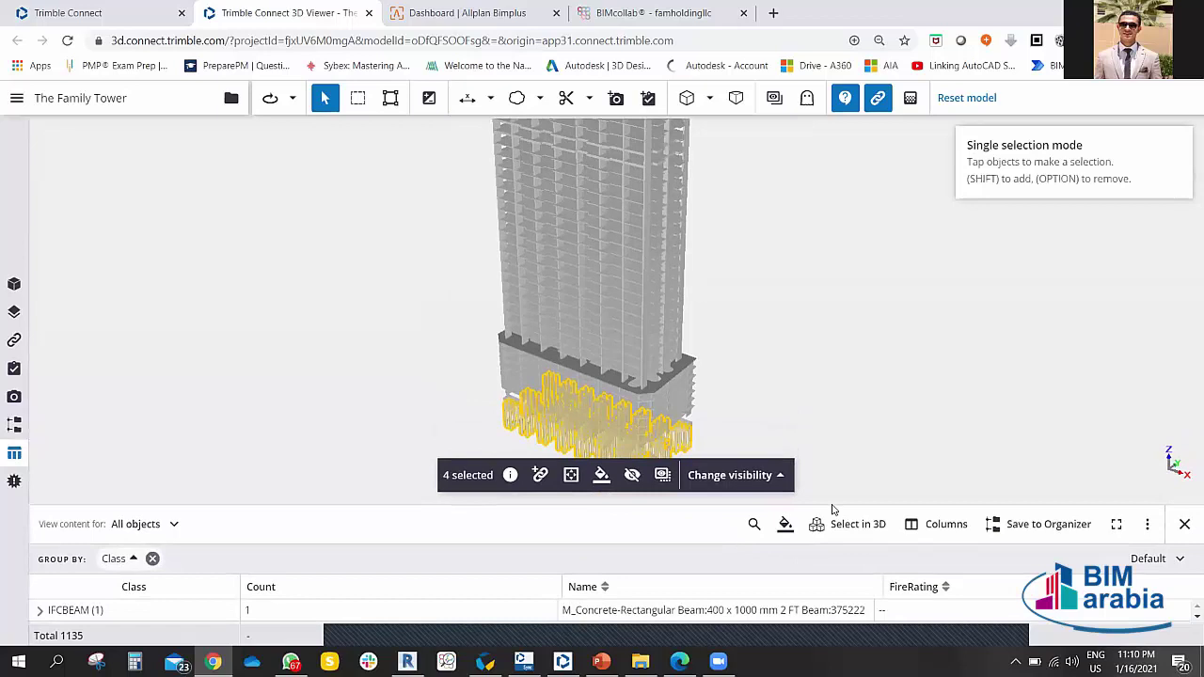
{"action": "left_click", "coordinate": [748, 478]}
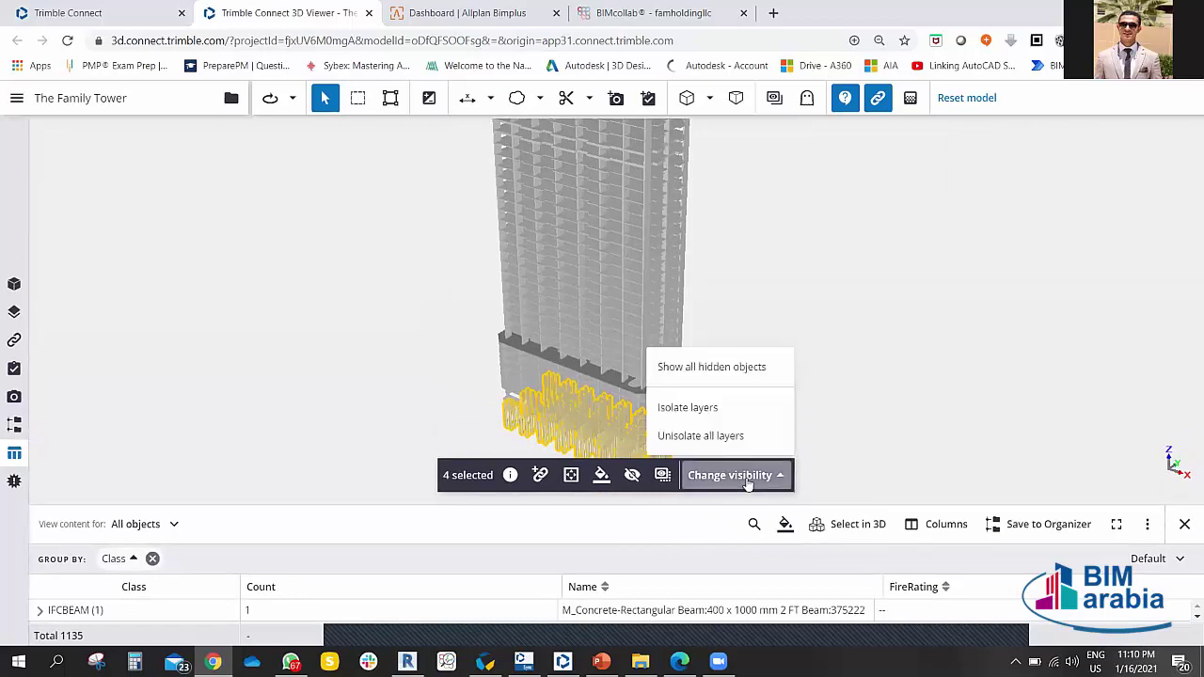
{"action": "left_click", "coordinate": [694, 407]}
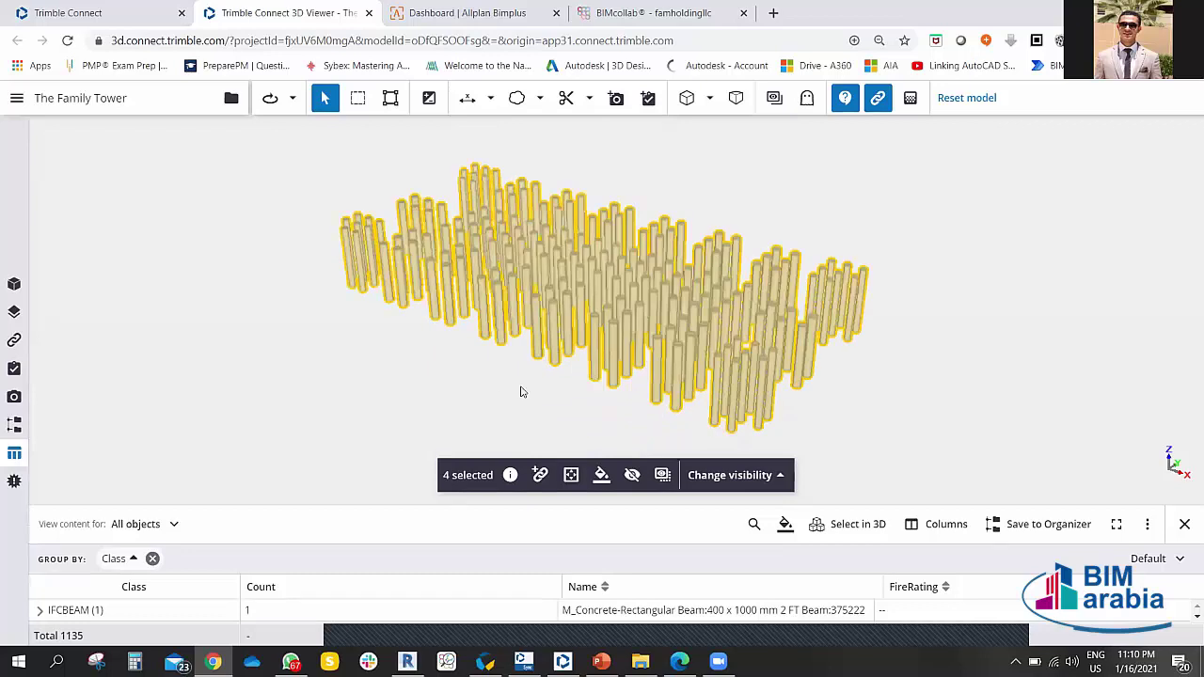
{"action": "left_click_drag", "start_coordinate": [552, 503], "coordinate": [555, 440]}
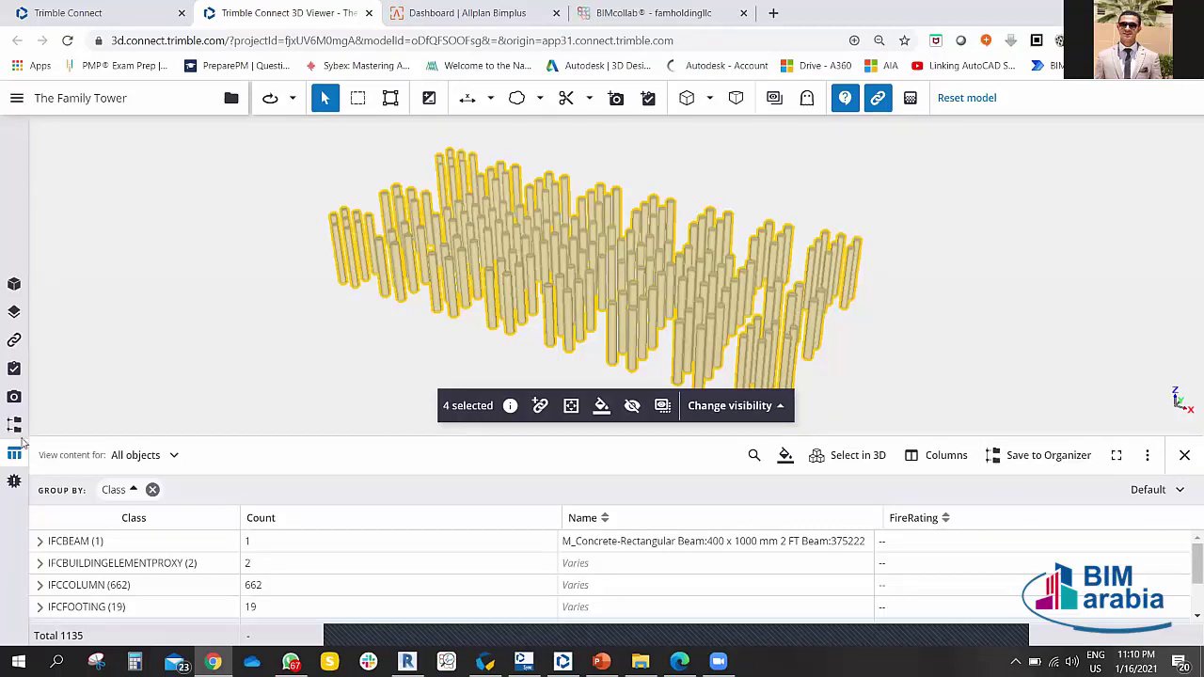
{"action": "left_click", "coordinate": [15, 426]}
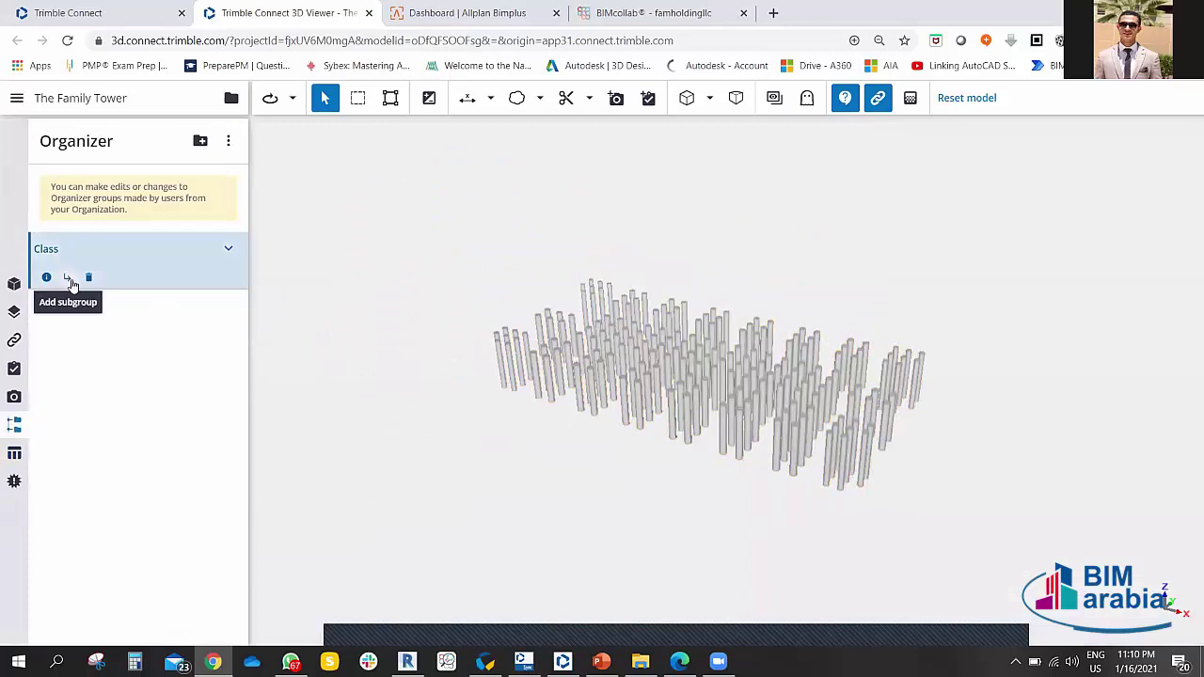
{"action": "left_click", "coordinate": [62, 250]}
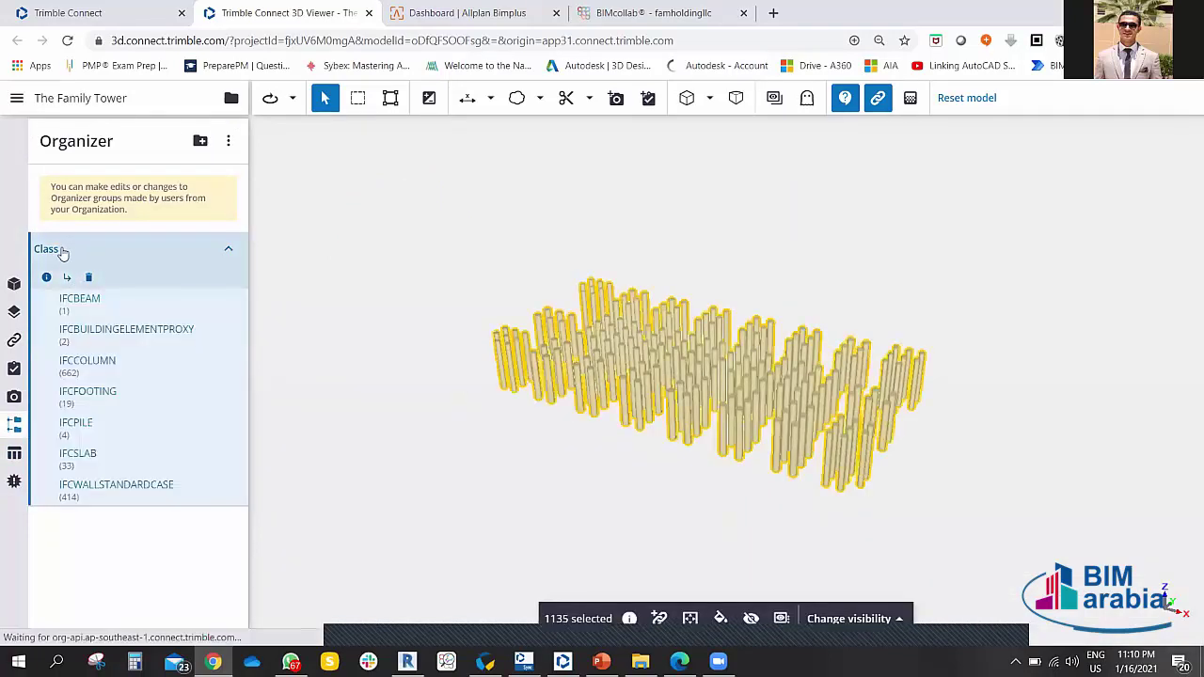
{"action": "left_click", "coordinate": [62, 250]}
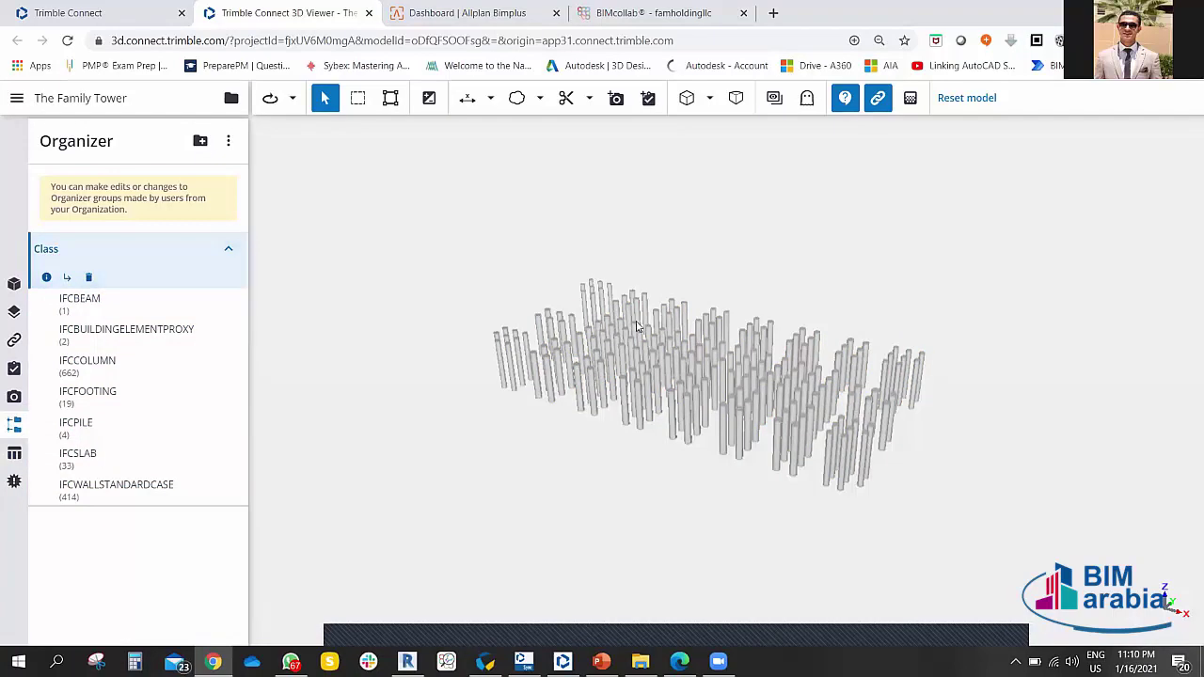
{"action": "left_click", "coordinate": [227, 254]}
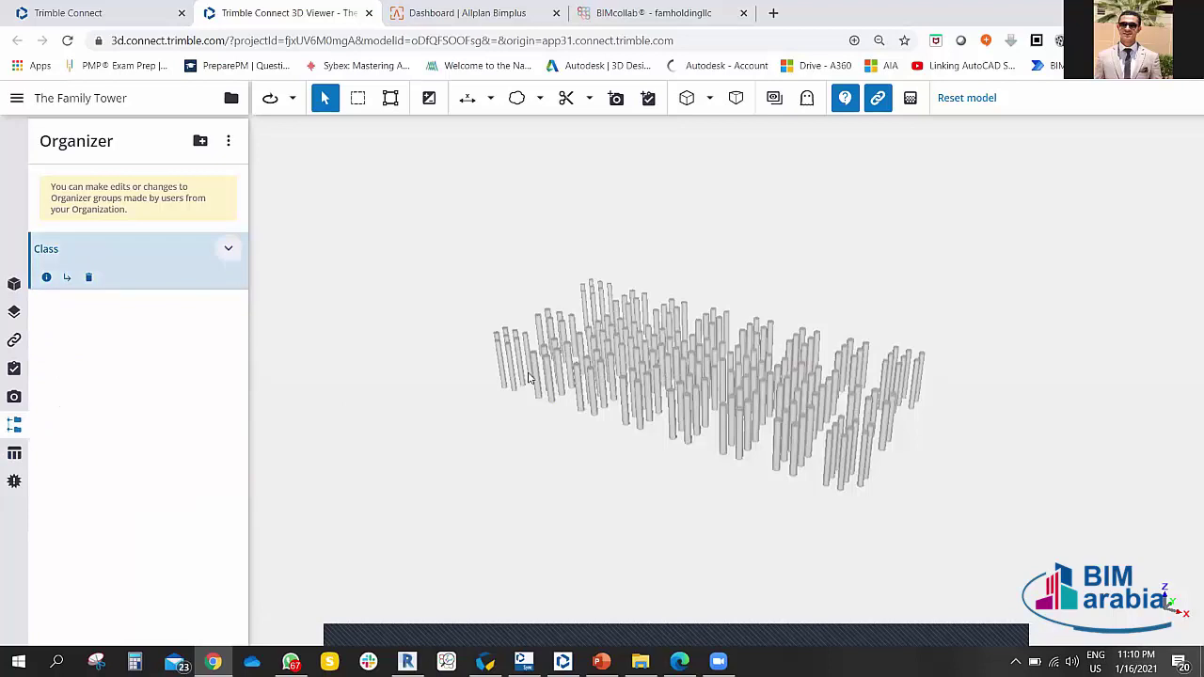
{"action": "left_click", "coordinate": [681, 384]}
{"action": "left_click", "coordinate": [555, 442]}
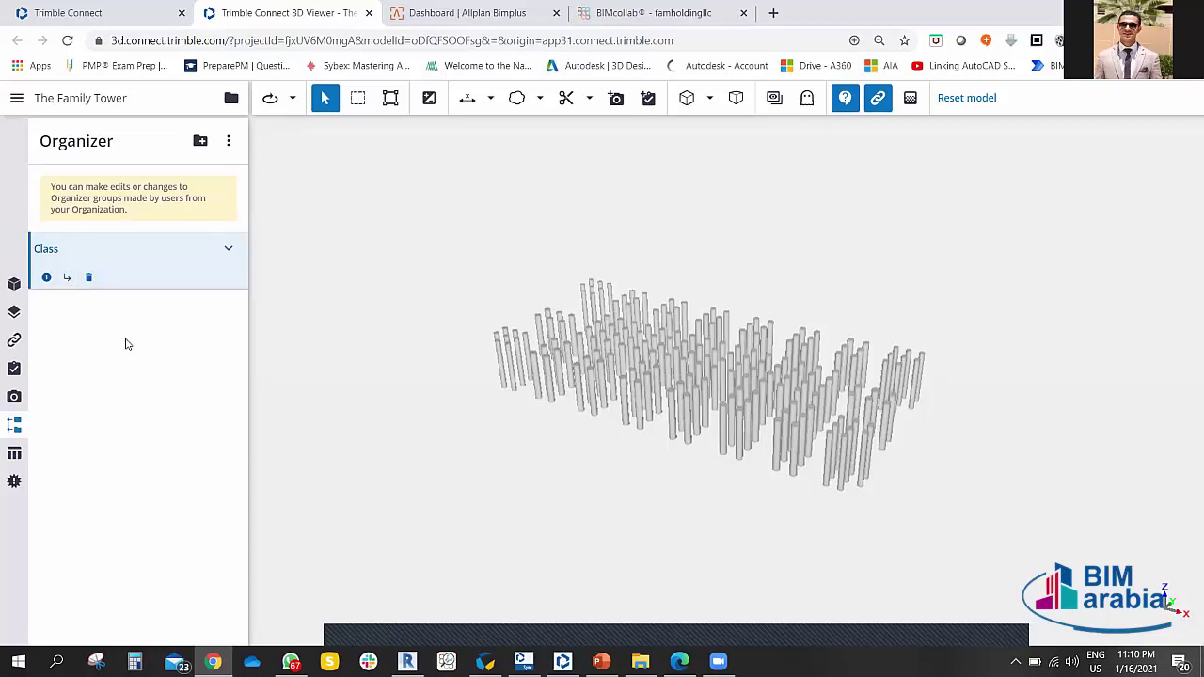
{"action": "left_click", "coordinate": [62, 265]}
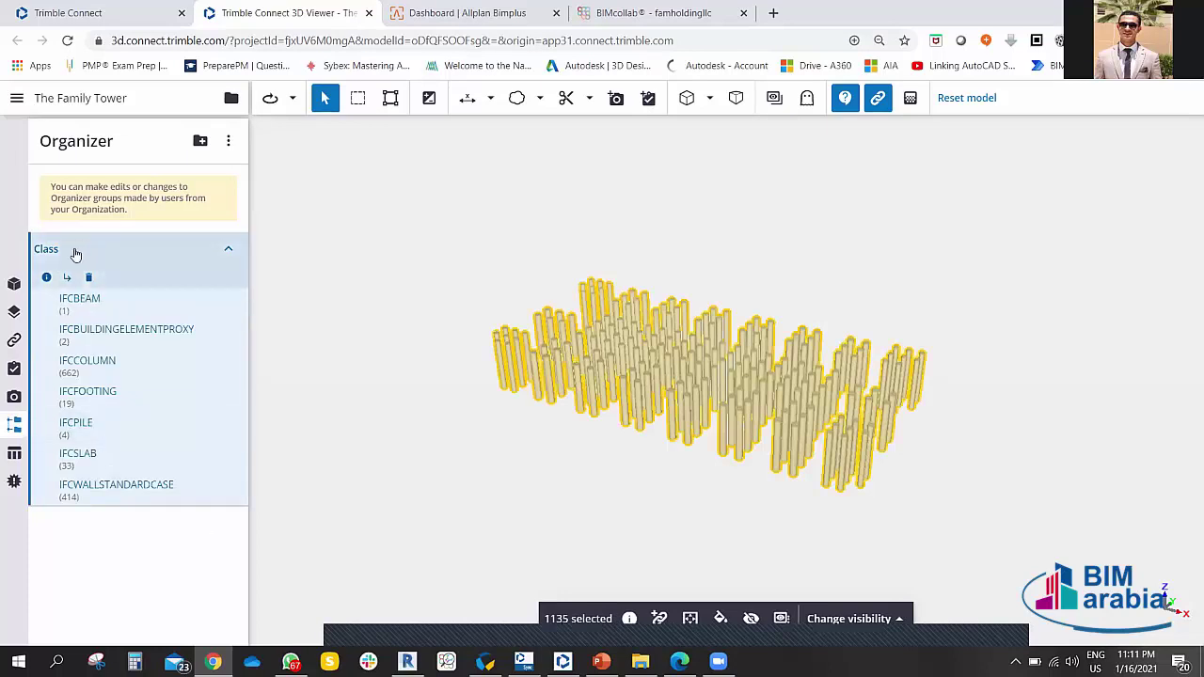
{"action": "left_click", "coordinate": [75, 254]}
{"action": "mouse_move", "coordinate": [685, 406]}
{"action": "left_mouse_down"}
{"action": "mouse_move", "coordinate": [643, 446]}
{"action": "mouse_move", "coordinate": [602, 414]}
{"action": "mouse_move", "coordinate": [607, 431]}
{"action": "left_mouse_up"}
{"action": "left_click", "coordinate": [227, 248]}
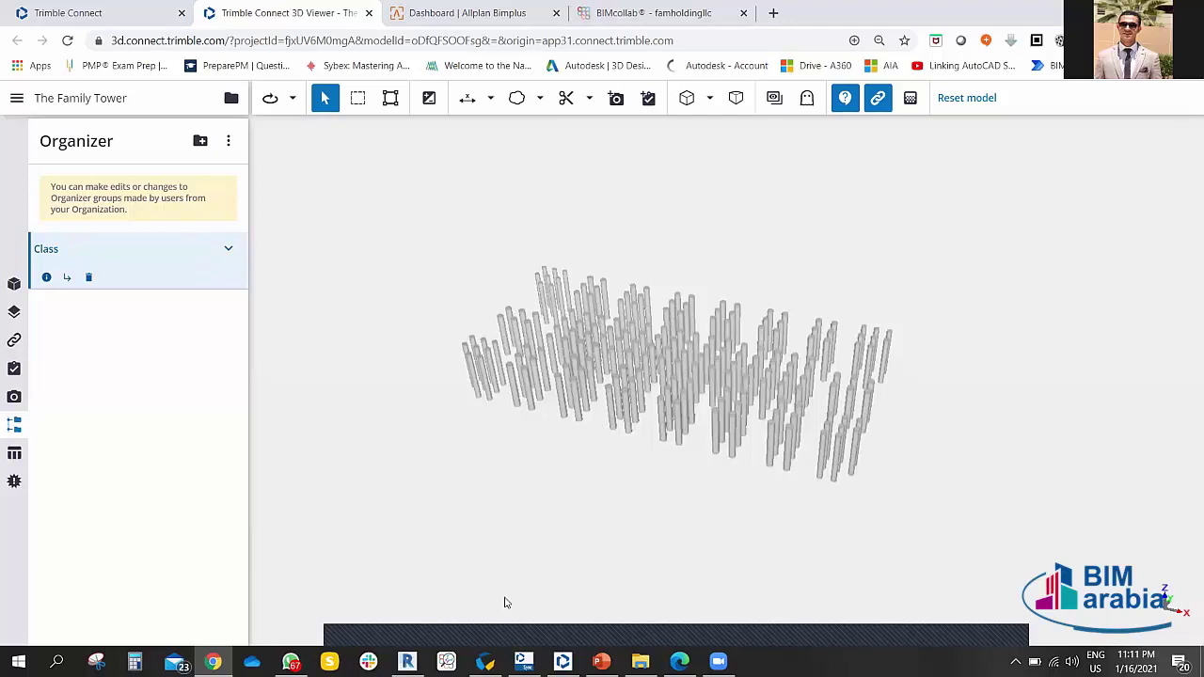
{"action": "left_click", "coordinate": [14, 454]}
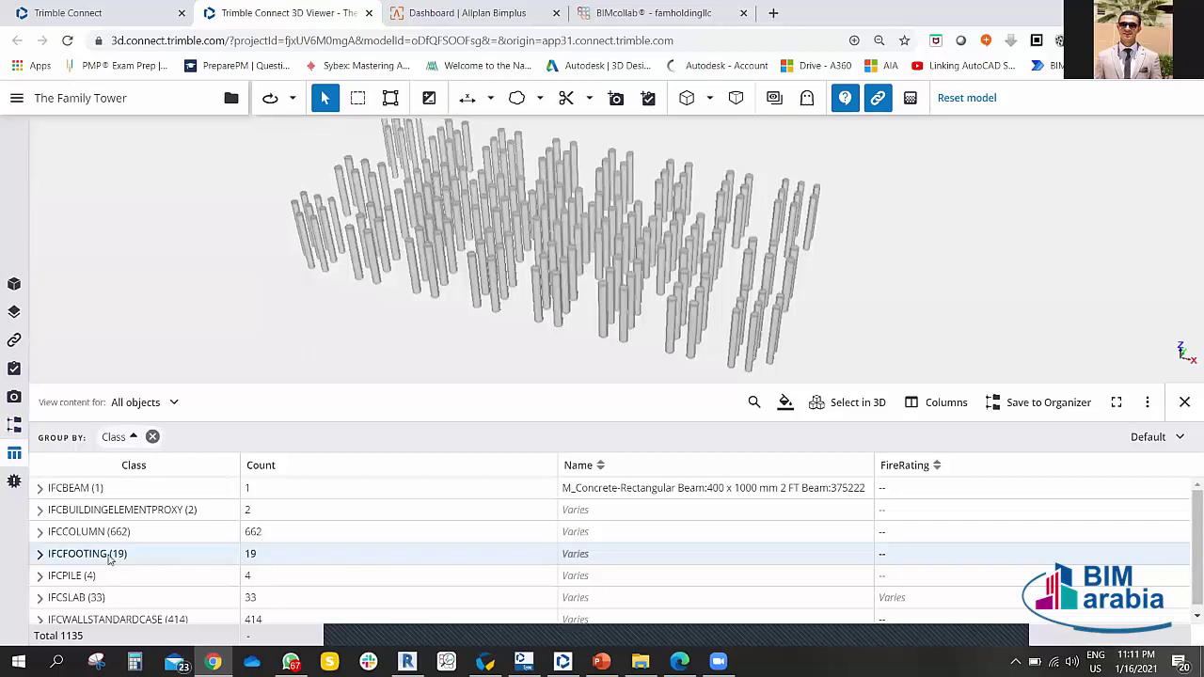
Colorize the IFCFOOTING class groups so the footings turn red.
{"action": "right_click", "coordinate": [109, 557]}
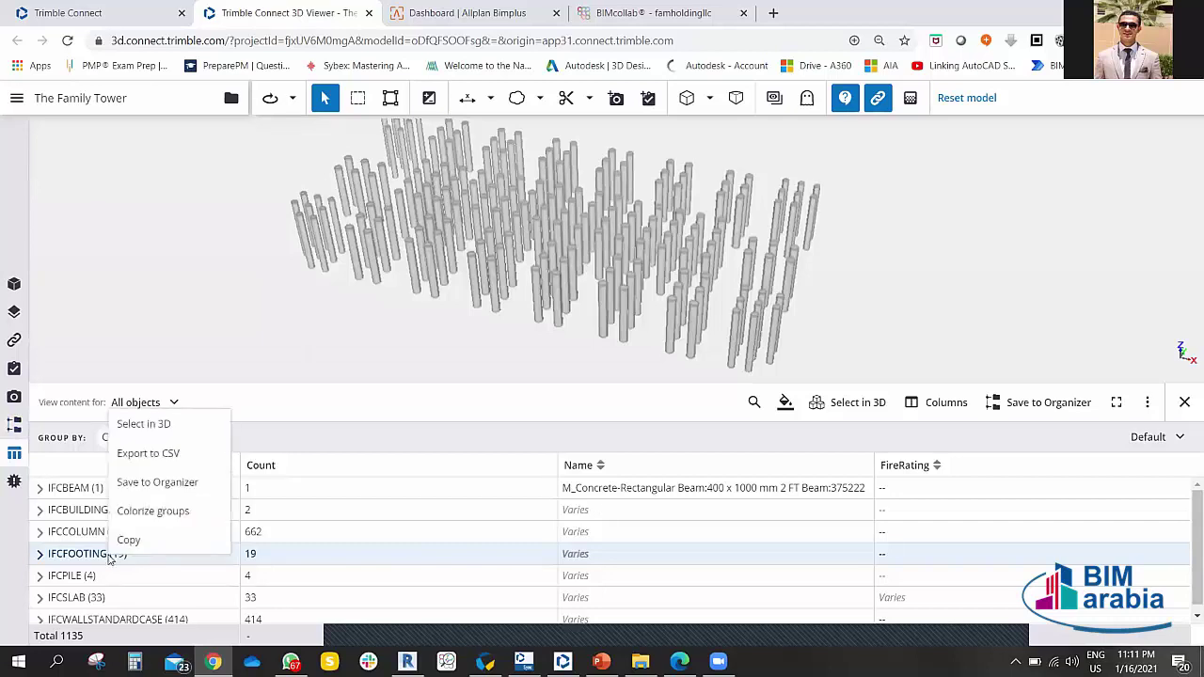
{"action": "left_click", "coordinate": [151, 512]}
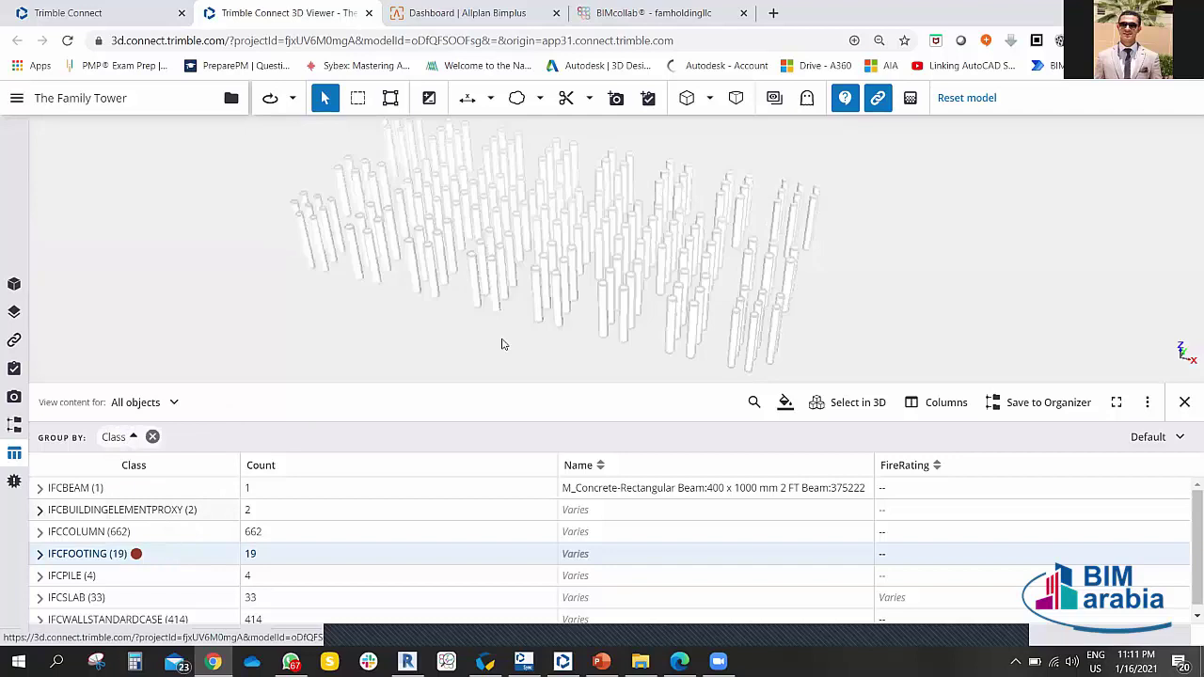
{"action": "left_click_drag", "start_coordinate": [520, 311], "coordinate": [490, 294]}
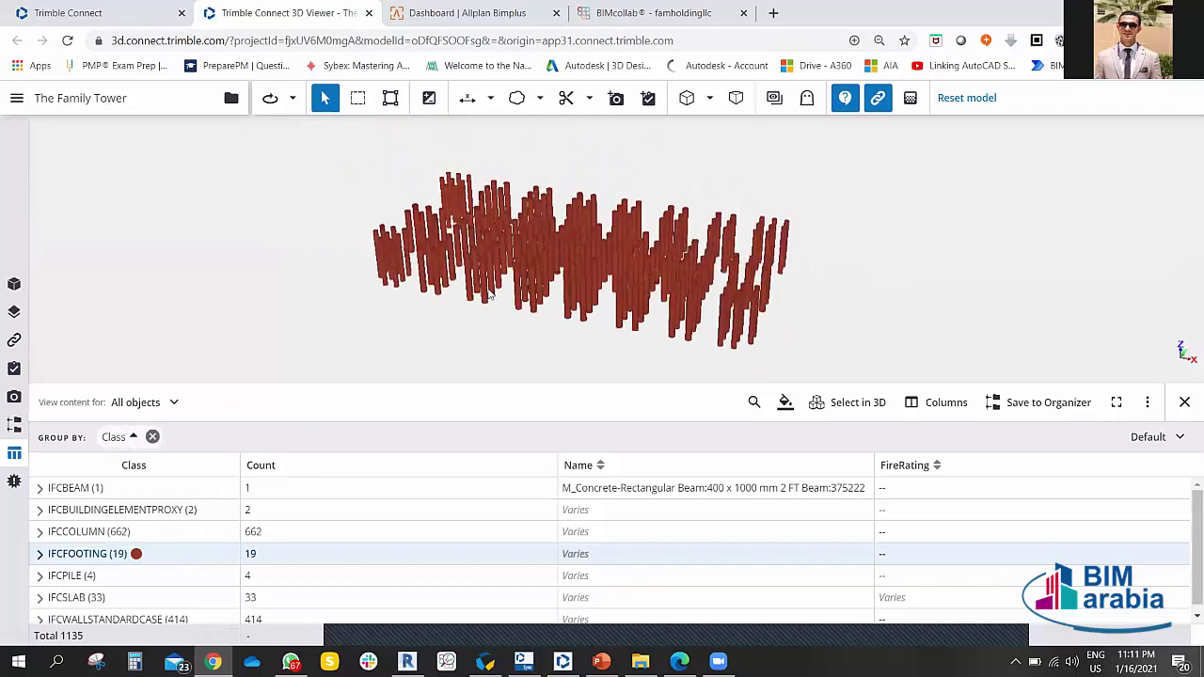
Show all hidden objects so the whole tower reappears around the red footings.
{"action": "left_click", "coordinate": [681, 306]}
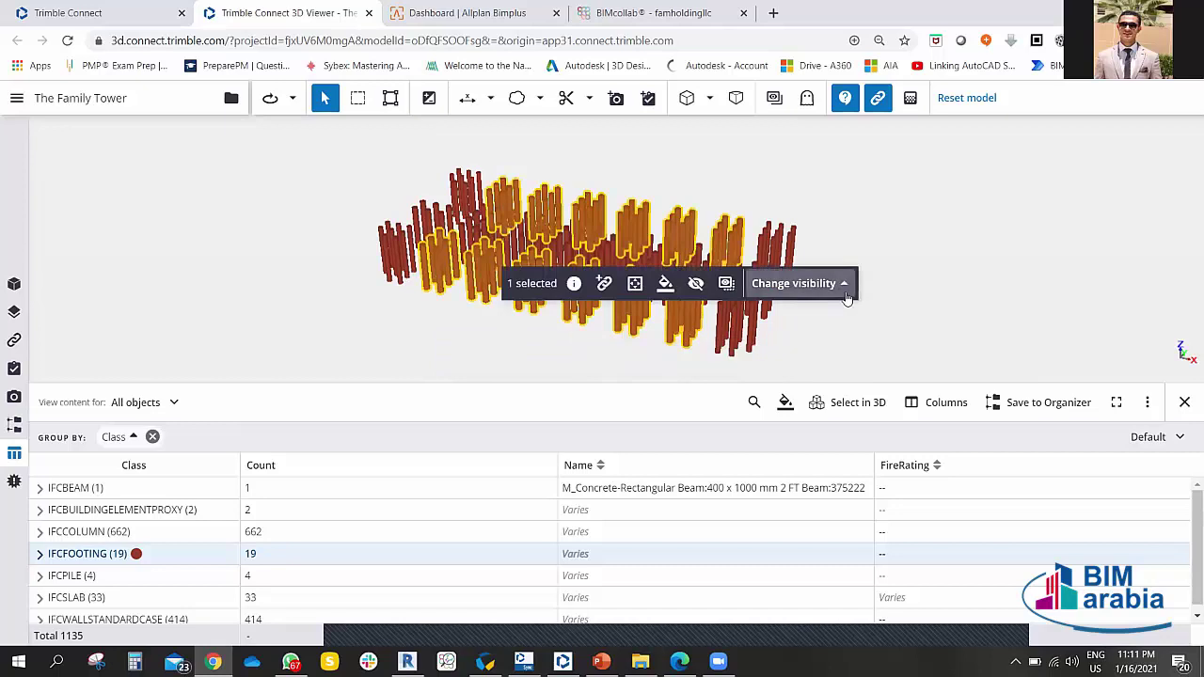
{"action": "left_click", "coordinate": [847, 285]}
{"action": "left_click", "coordinate": [763, 243]}
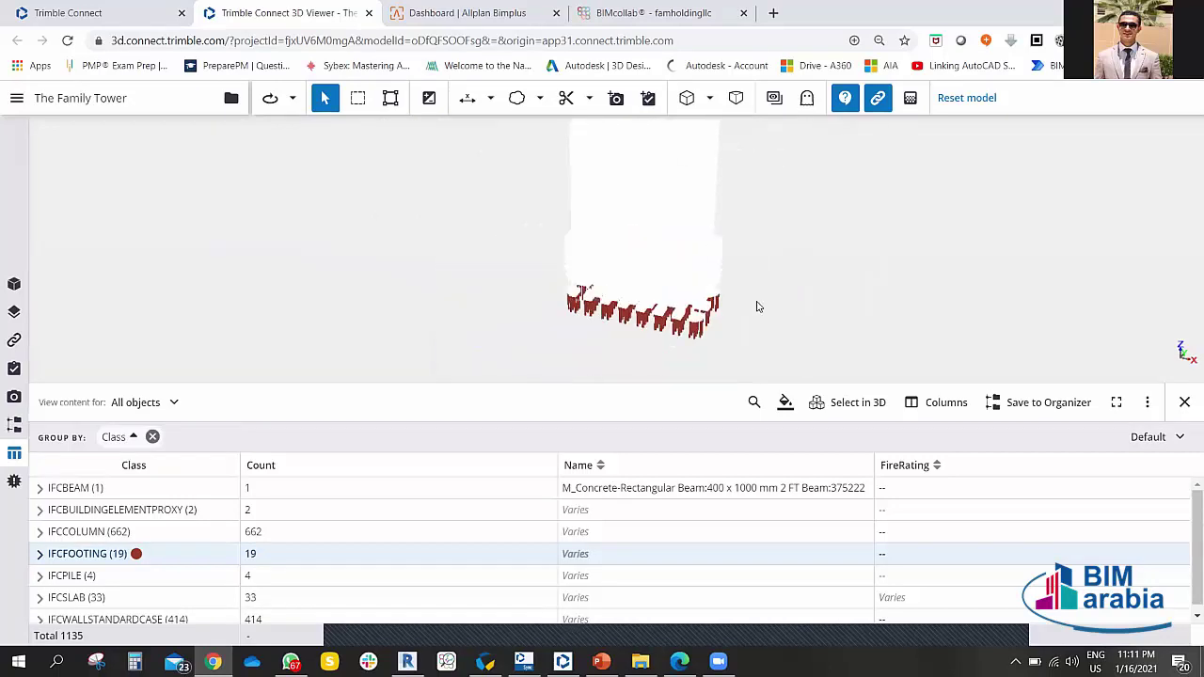
{"action": "left_click_drag", "start_coordinate": [757, 307], "coordinate": [692, 284]}
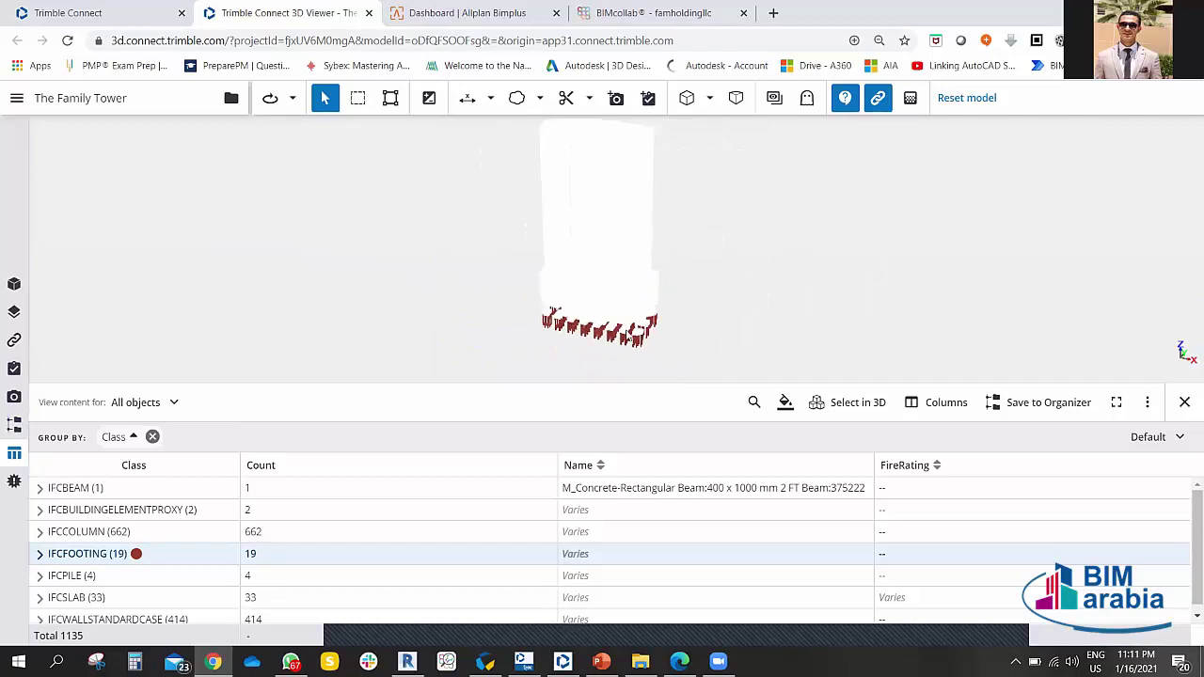
Delete the existing Class group from the Organizer and select the 19 footings.
{"action": "left_click", "coordinate": [14, 425]}
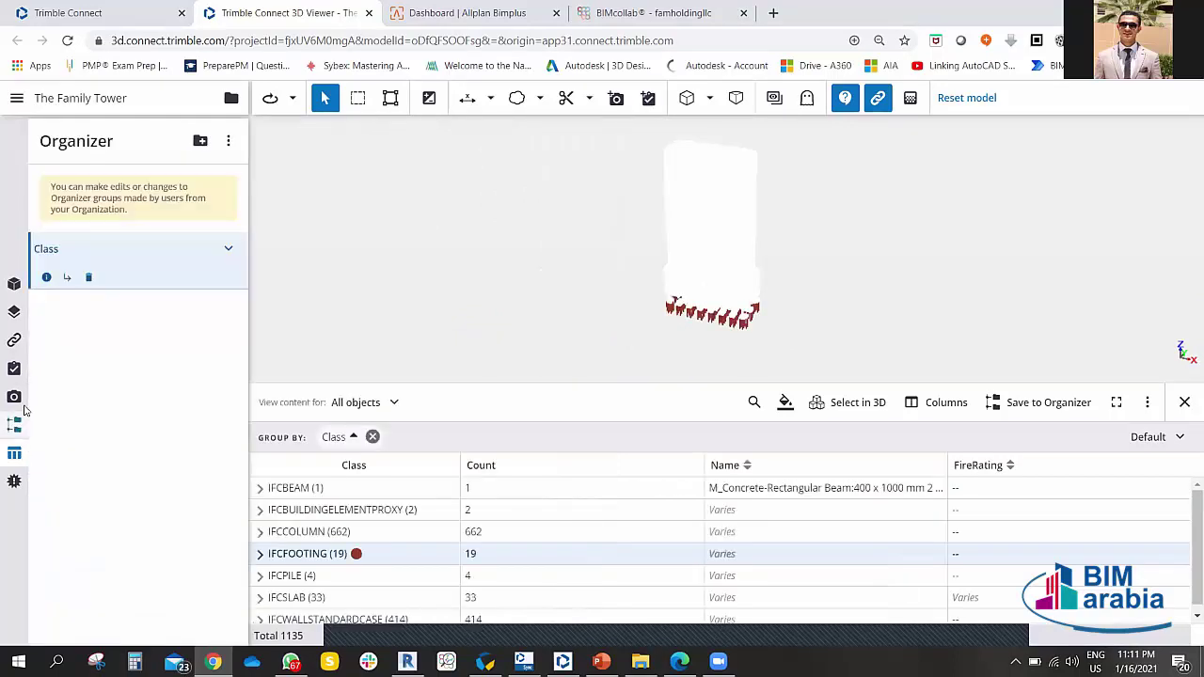
{"action": "left_click", "coordinate": [67, 250]}
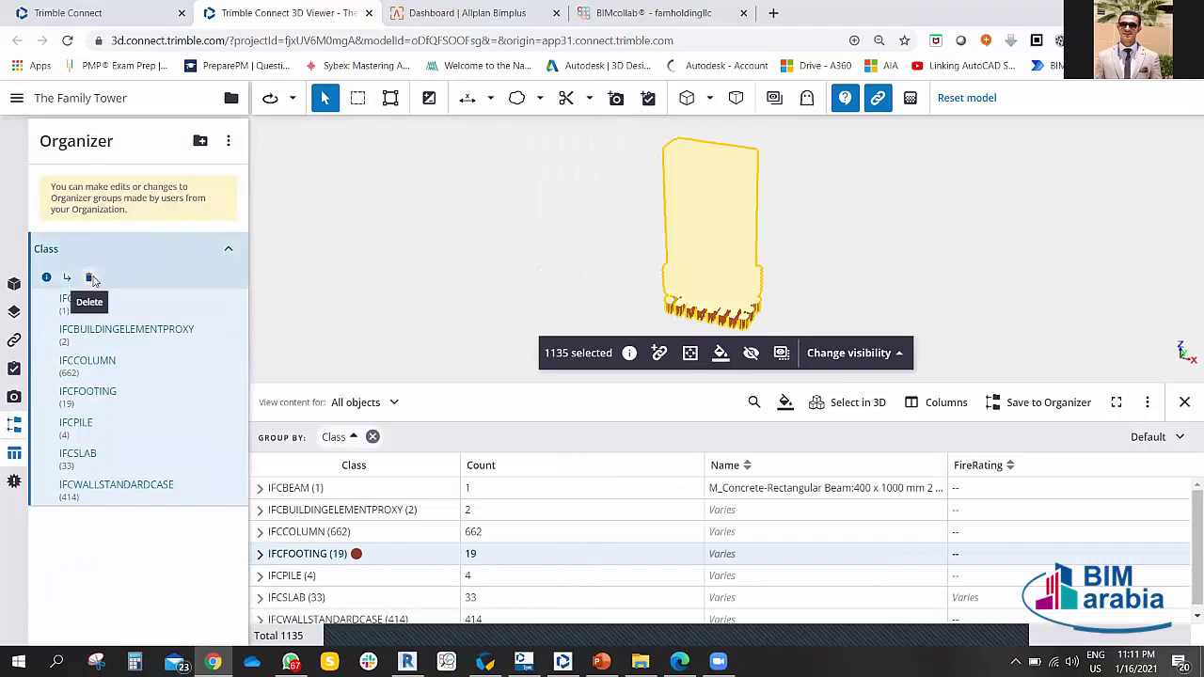
{"action": "left_click", "coordinate": [90, 279]}
{"action": "left_click", "coordinate": [711, 396]}
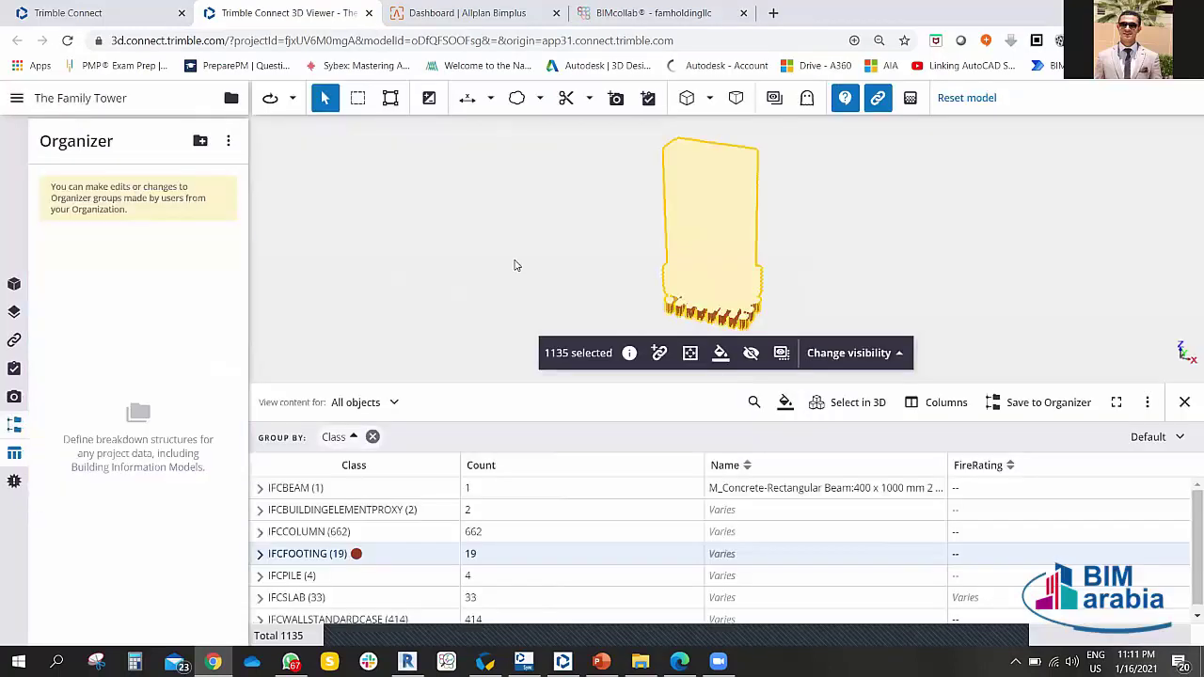
{"action": "left_click", "coordinate": [550, 262]}
{"action": "mouse_move", "coordinate": [564, 264]}
{"action": "left_mouse_down"}
{"action": "mouse_move", "coordinate": [628, 261]}
{"action": "mouse_move", "coordinate": [567, 258]}
{"action": "mouse_move", "coordinate": [598, 321]}
{"action": "left_mouse_up"}
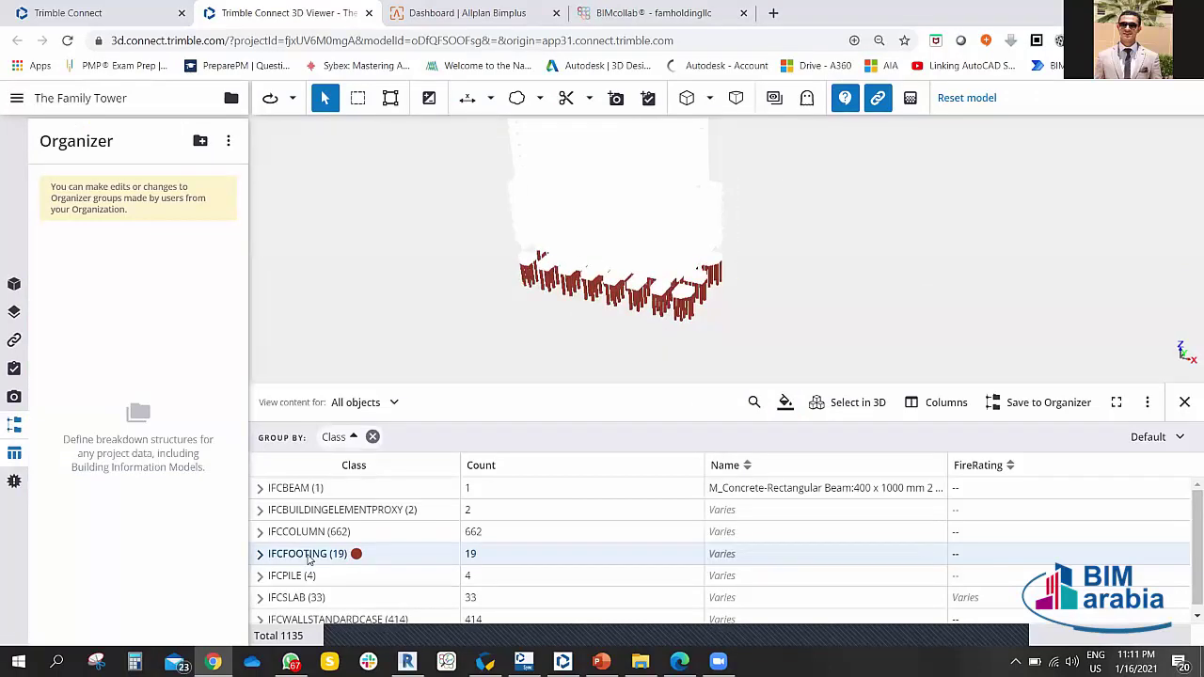
{"action": "left_click", "coordinate": [840, 404]}
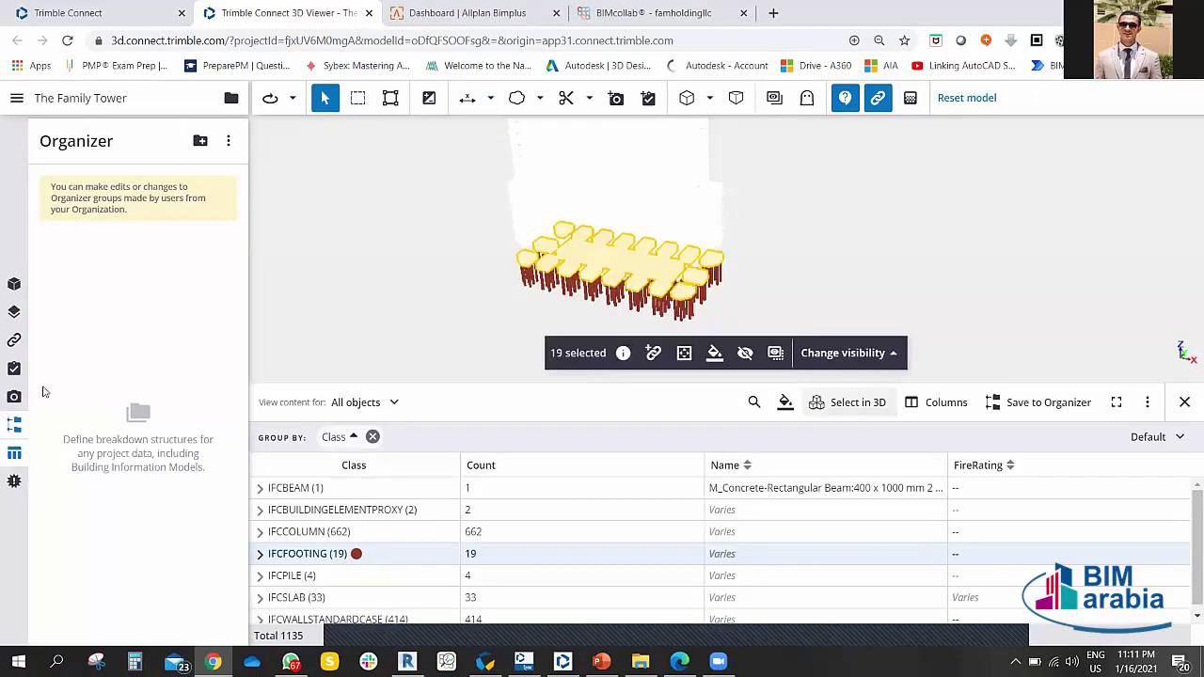
{"action": "left_click", "coordinate": [14, 425]}
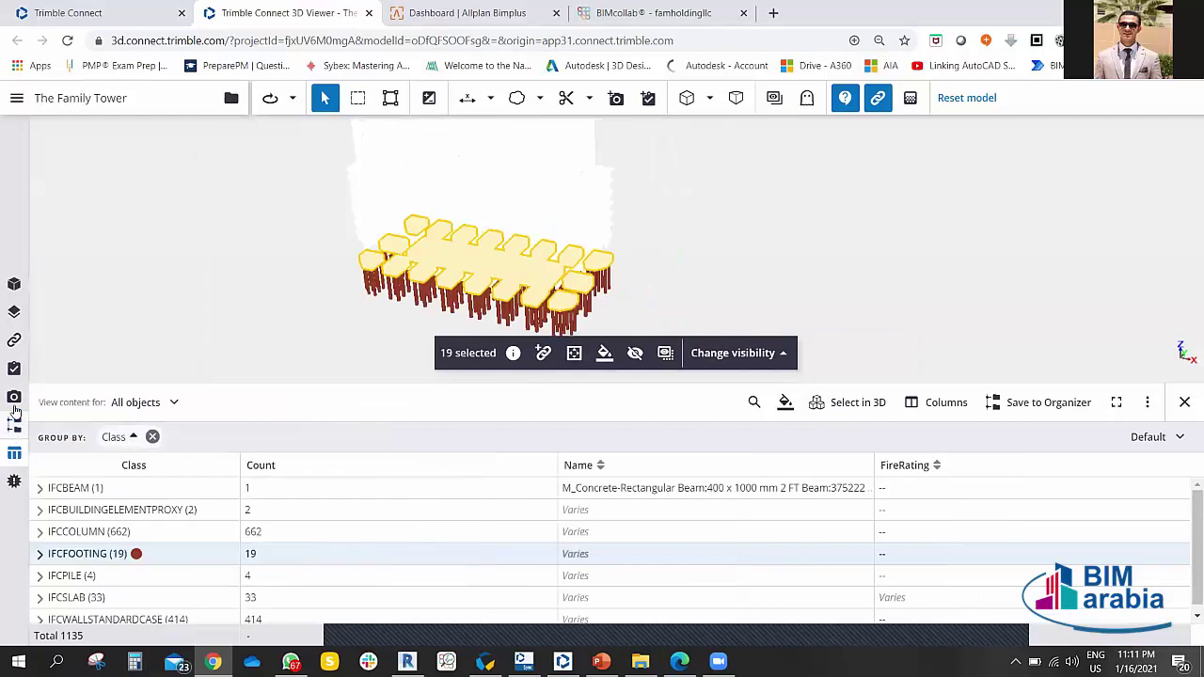
{"action": "left_click", "coordinate": [14, 425]}
Add a new Organizer group and name it Piles.
{"action": "left_click", "coordinate": [201, 141]}
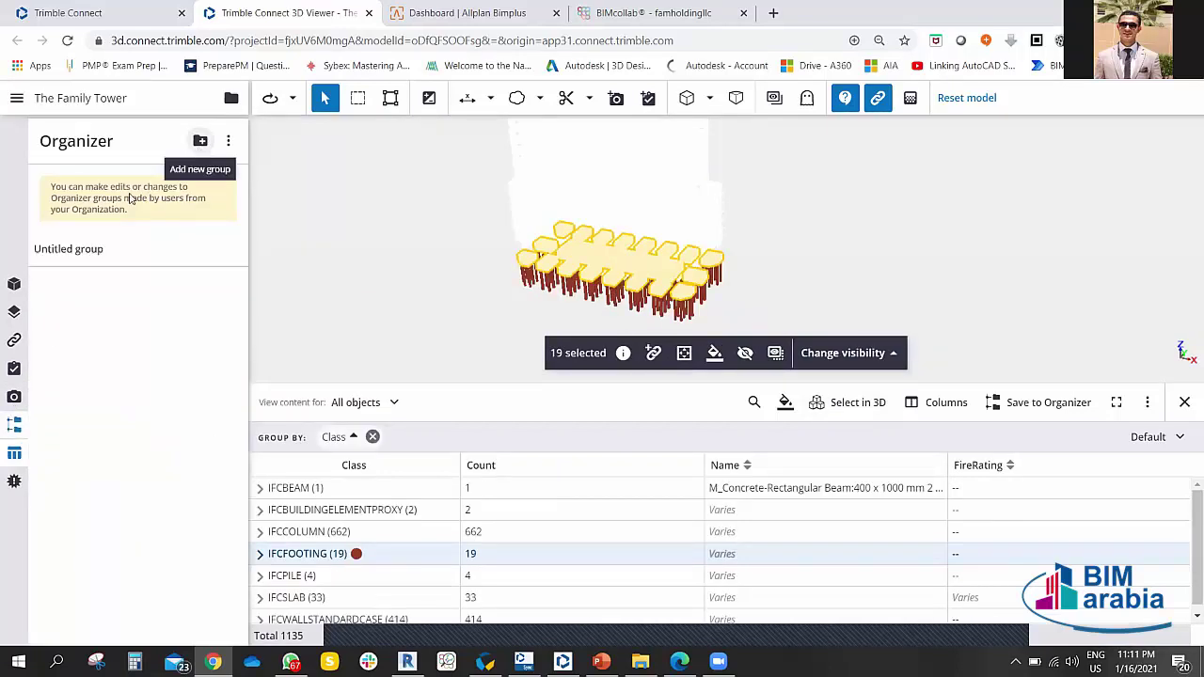
{"action": "double_click", "coordinate": [111, 248]}
{"action": "left_click_drag", "start_coordinate": [116, 248], "coordinate": [3, 255]}
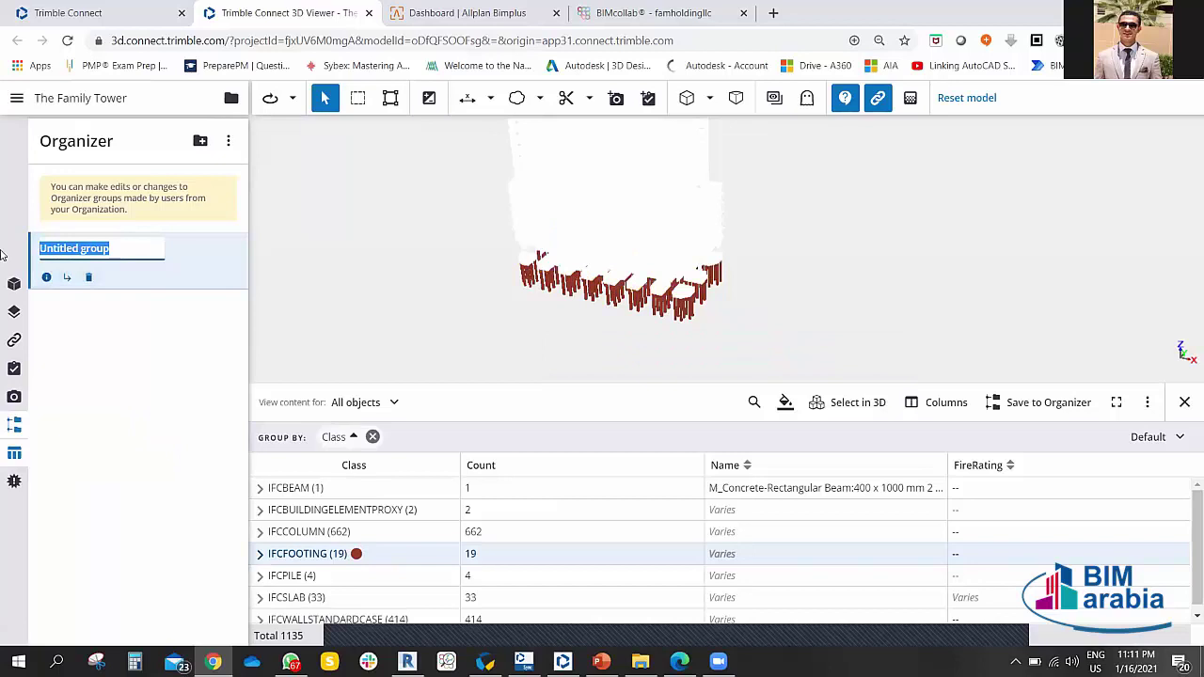
{"action": "type", "text": "Piles"}
{"action": "key", "text": "Return"}
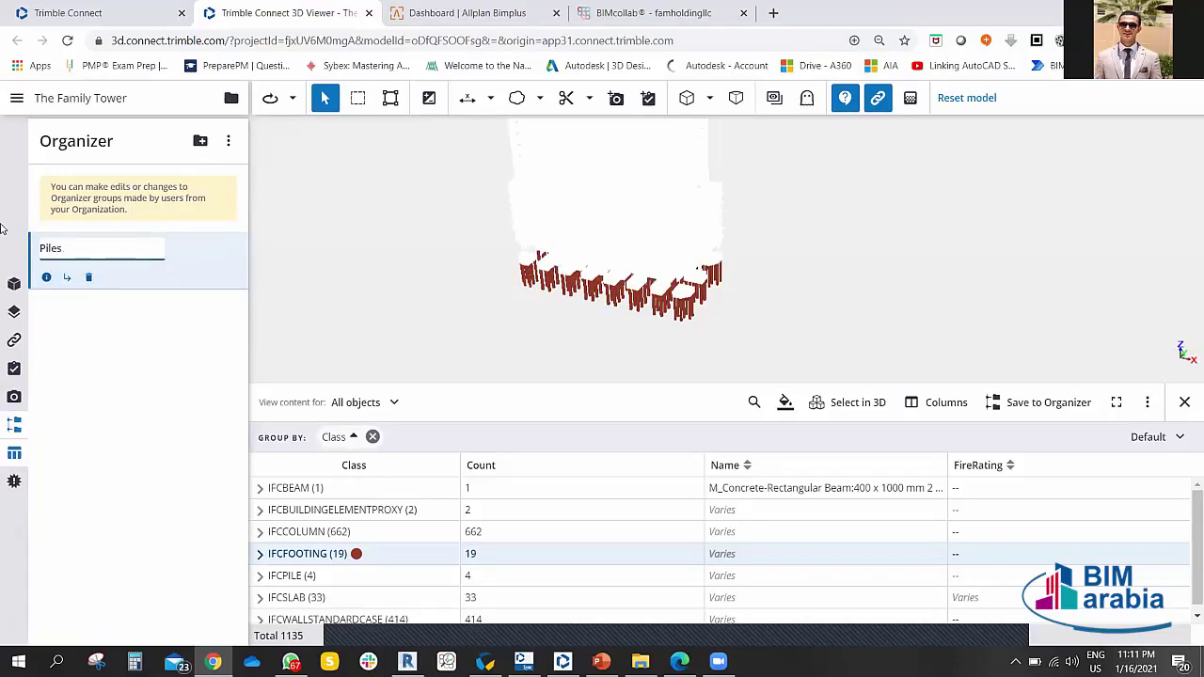
Add an Untitled subgroup under Piles and link two selected model objects to it.
{"action": "left_click", "coordinate": [67, 276]}
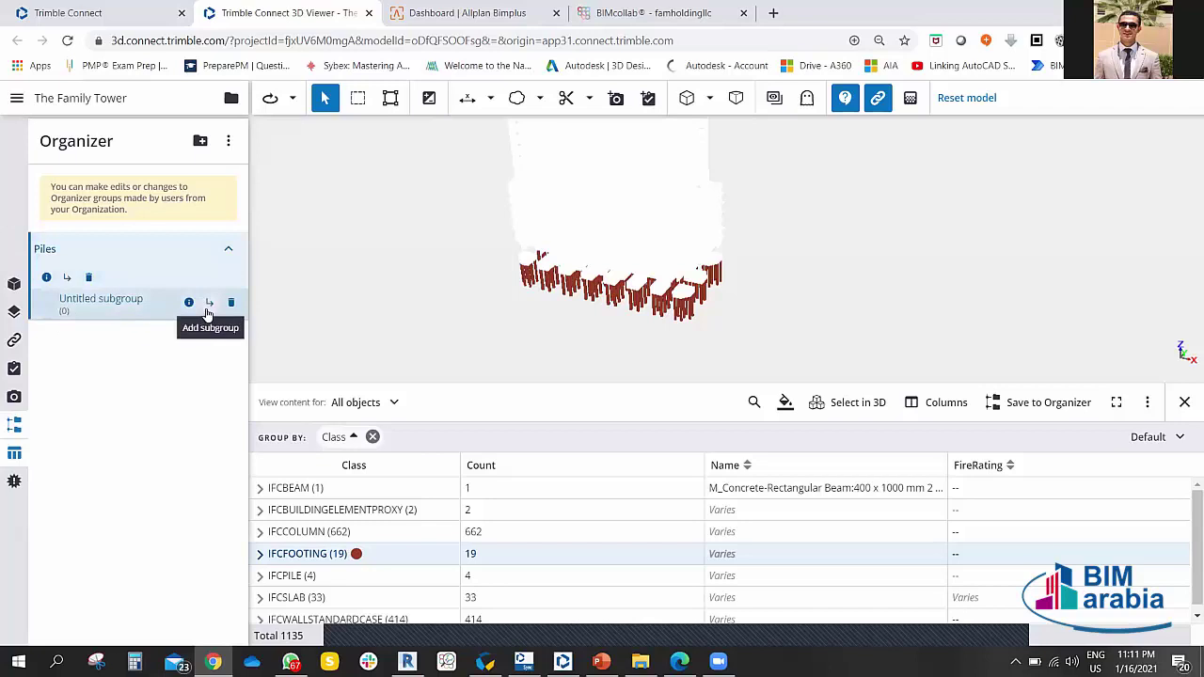
{"action": "left_click", "coordinate": [614, 303]}
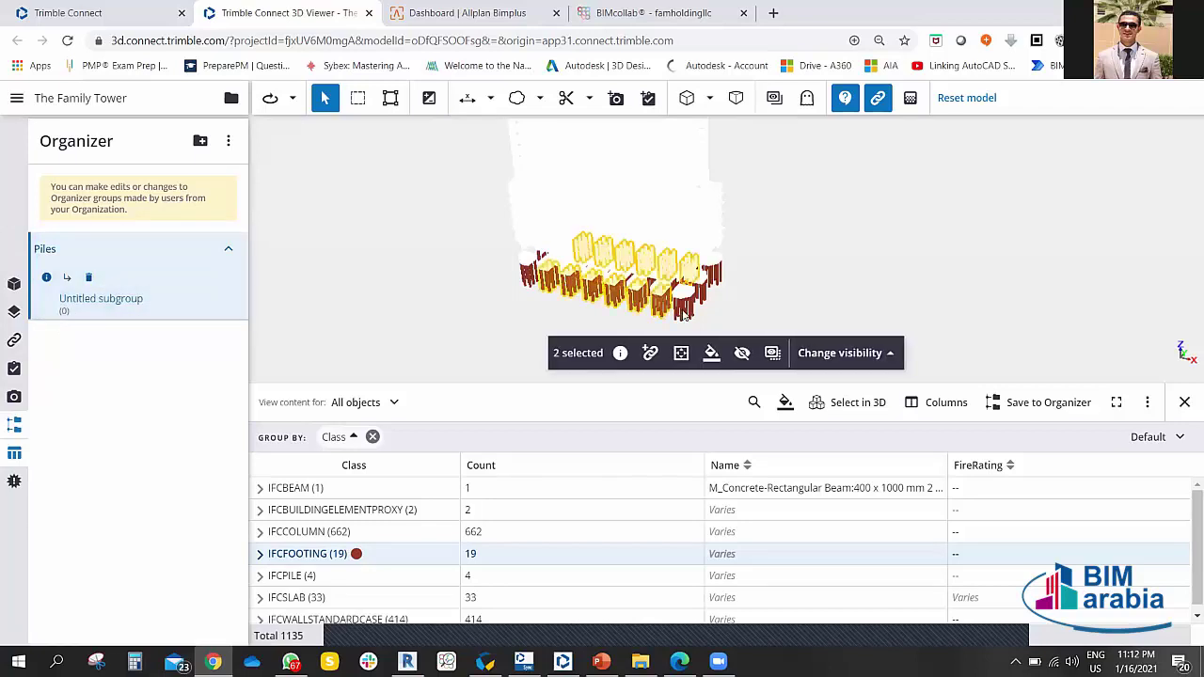
{"action": "mouse_move", "coordinate": [141, 303]}
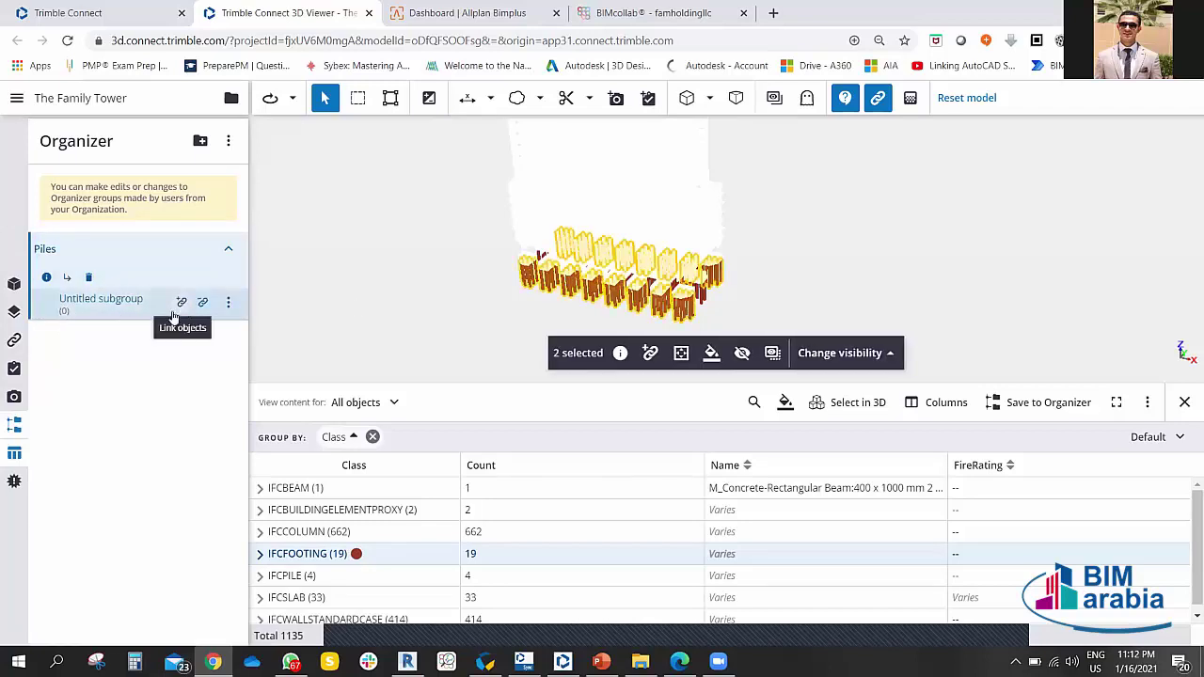
{"action": "left_click", "coordinate": [180, 303]}
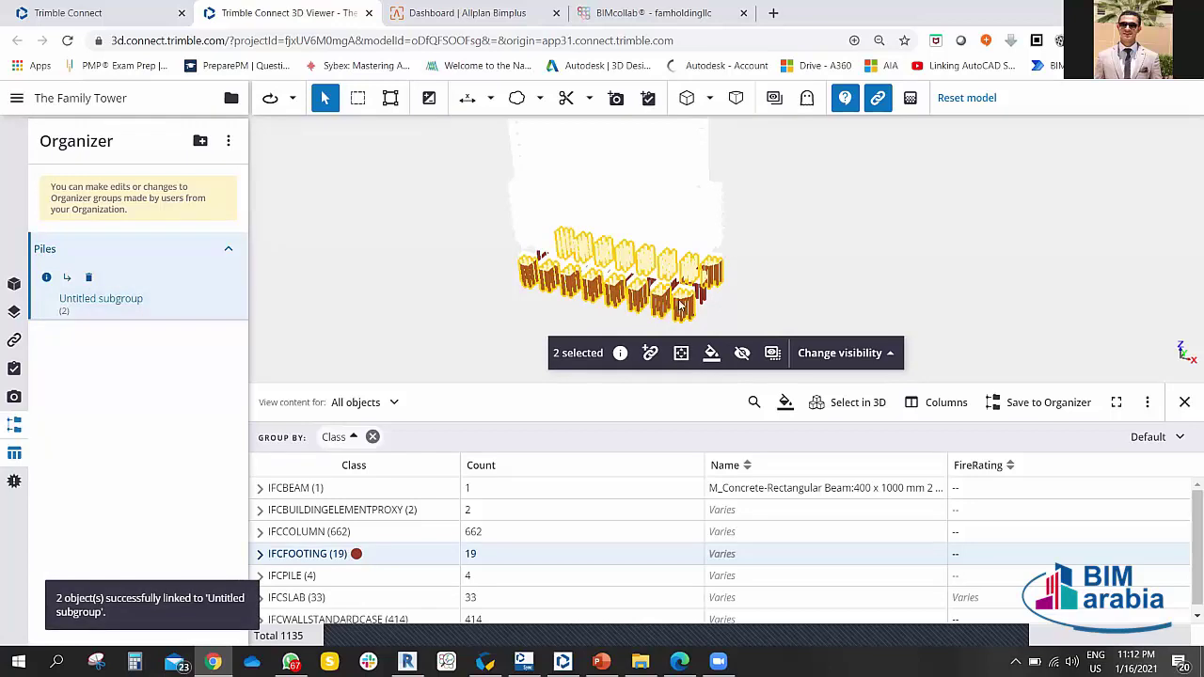
{"action": "left_click", "coordinate": [799, 242]}
{"action": "mouse_move", "coordinate": [588, 323]}
{"action": "left_mouse_down"}
{"action": "mouse_move", "coordinate": [582, 274]}
{"action": "mouse_move", "coordinate": [625, 276]}
{"action": "left_mouse_up"}
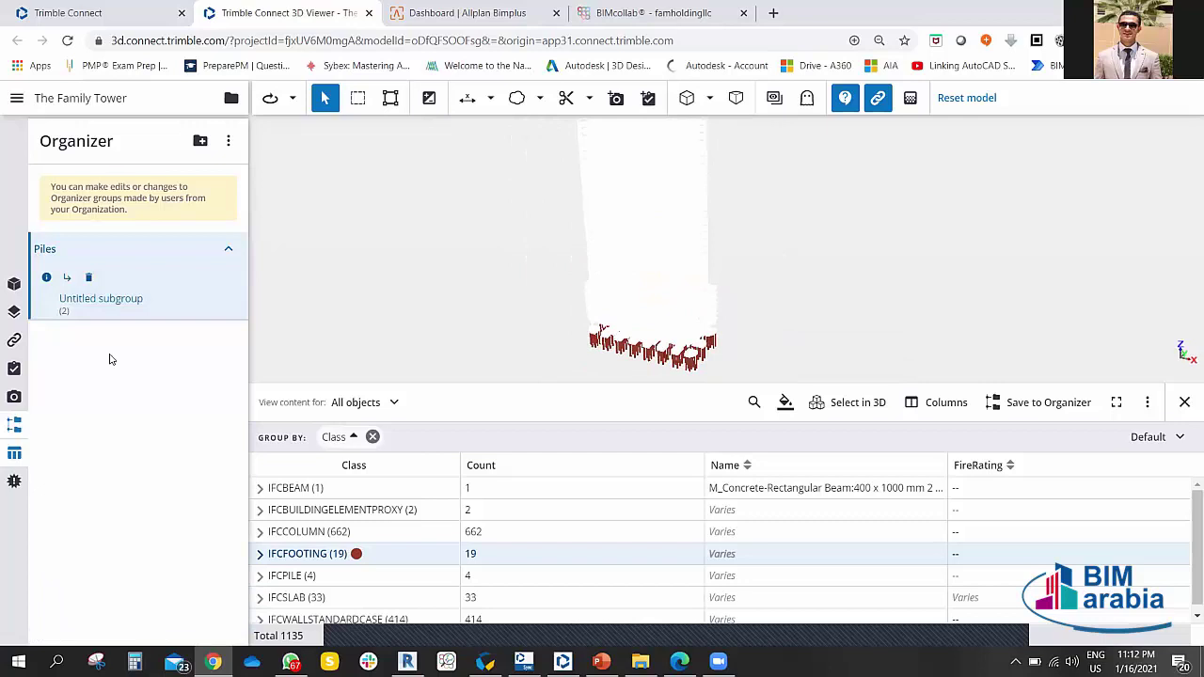
Verify the subgroup's two linked piles, then pick the IFCPILE and IFCFOOTING classes in the table.
{"action": "left_click", "coordinate": [227, 250]}
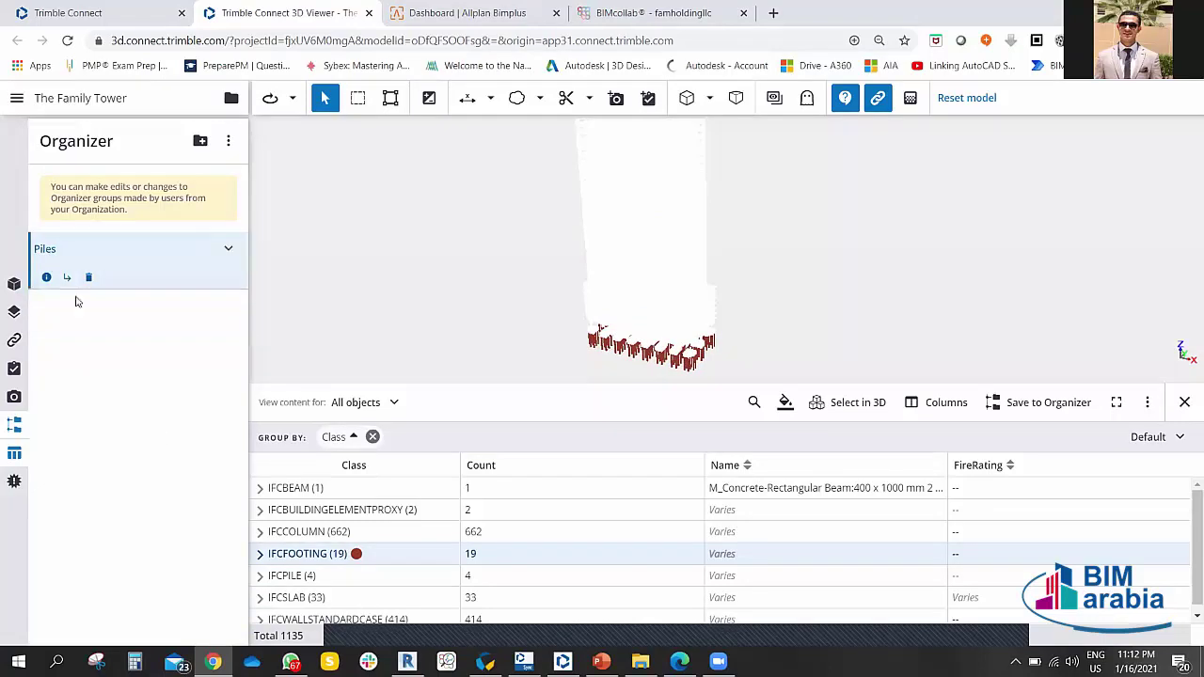
{"action": "double_click", "coordinate": [36, 254]}
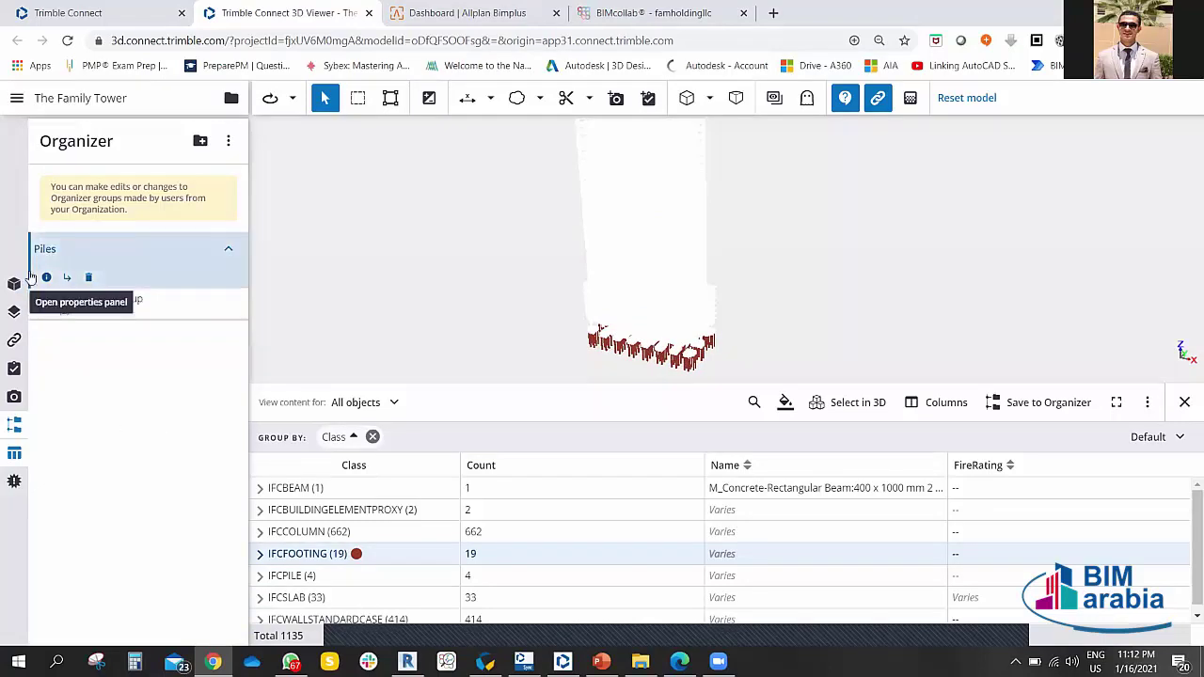
{"action": "left_click", "coordinate": [29, 276]}
{"action": "left_click", "coordinate": [870, 252]}
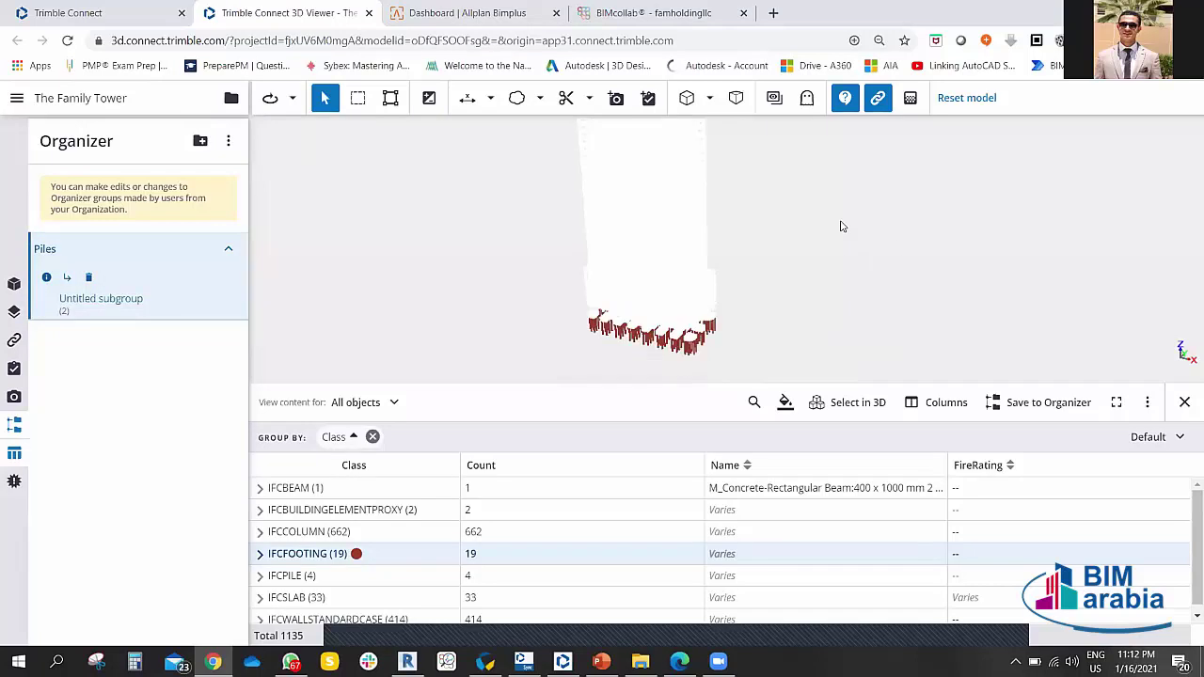
{"action": "left_click_drag", "start_coordinate": [804, 266], "coordinate": [712, 328]}
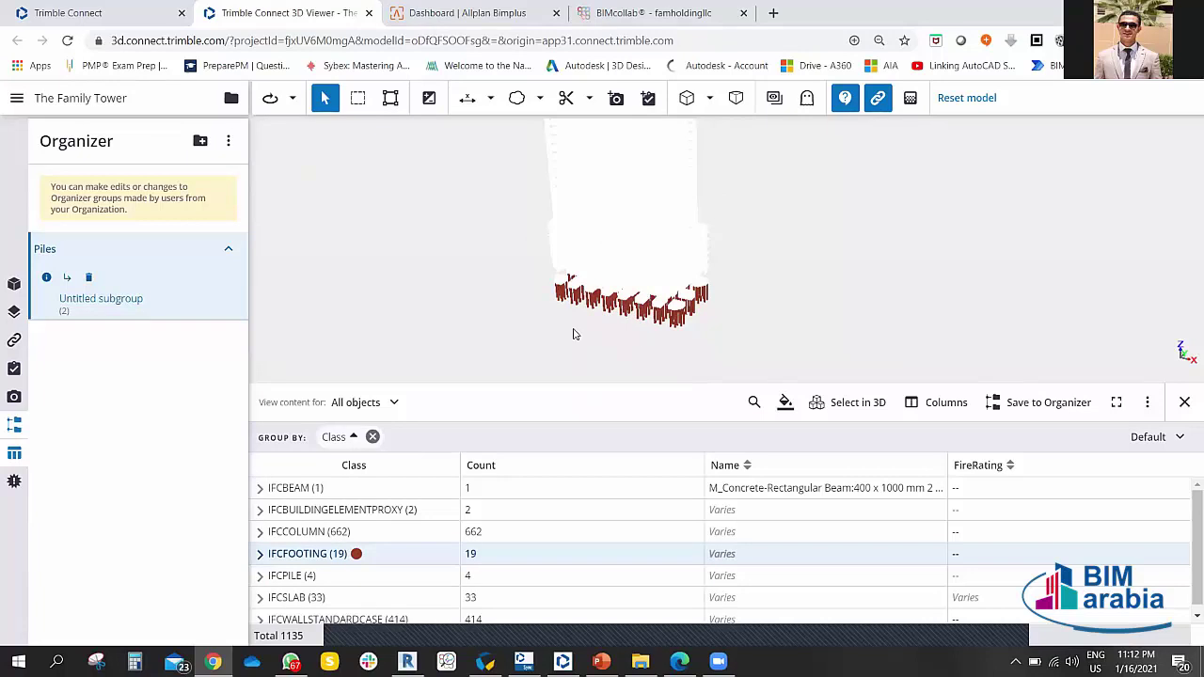
{"action": "scroll", "coordinate": [333, 564], "scroll_direction": "down", "scroll_amount": 1}
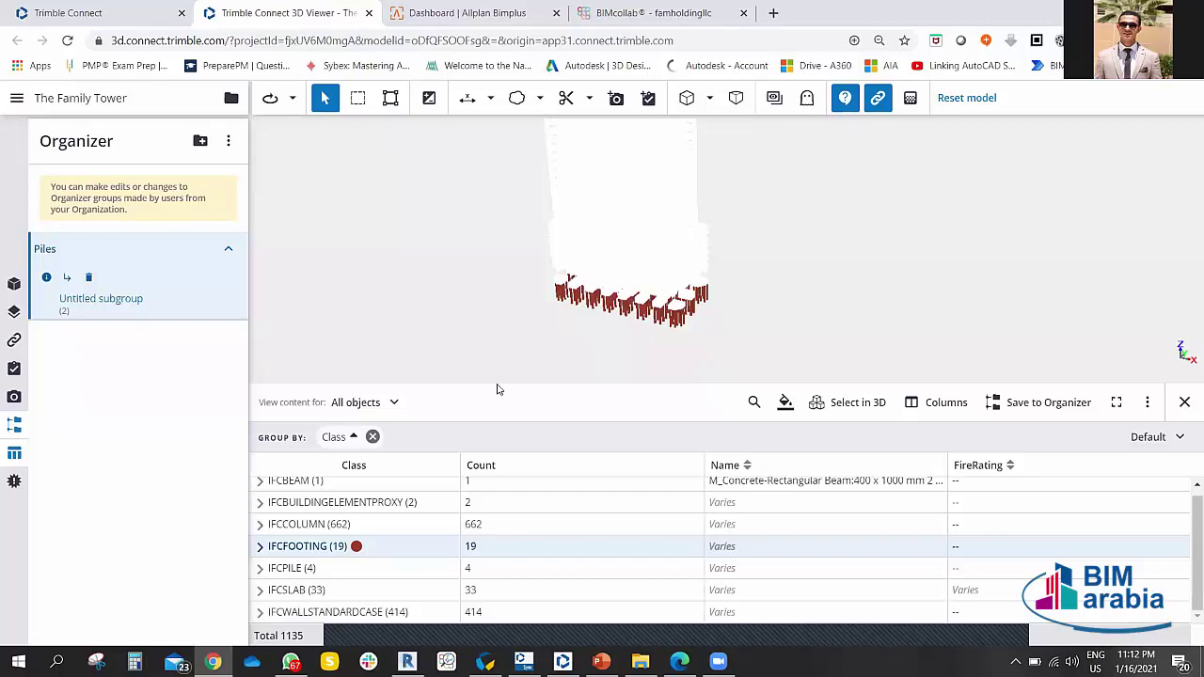
{"action": "left_click", "coordinate": [300, 570]}
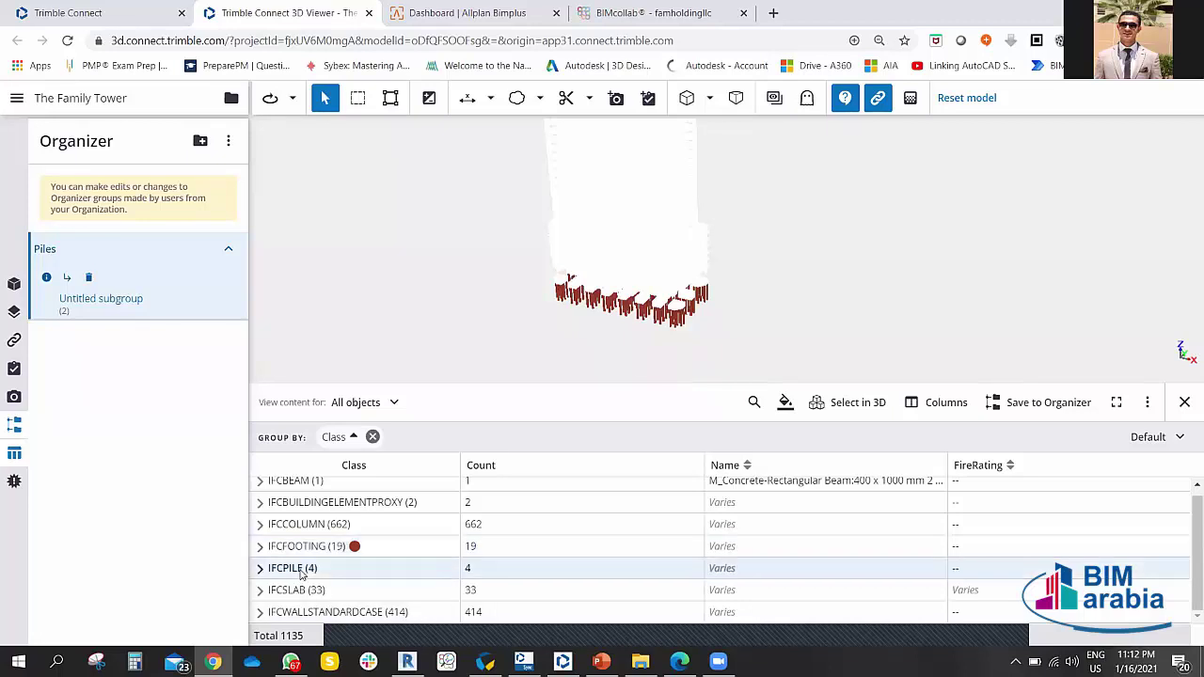
{"action": "left_click", "coordinate": [318, 544]}
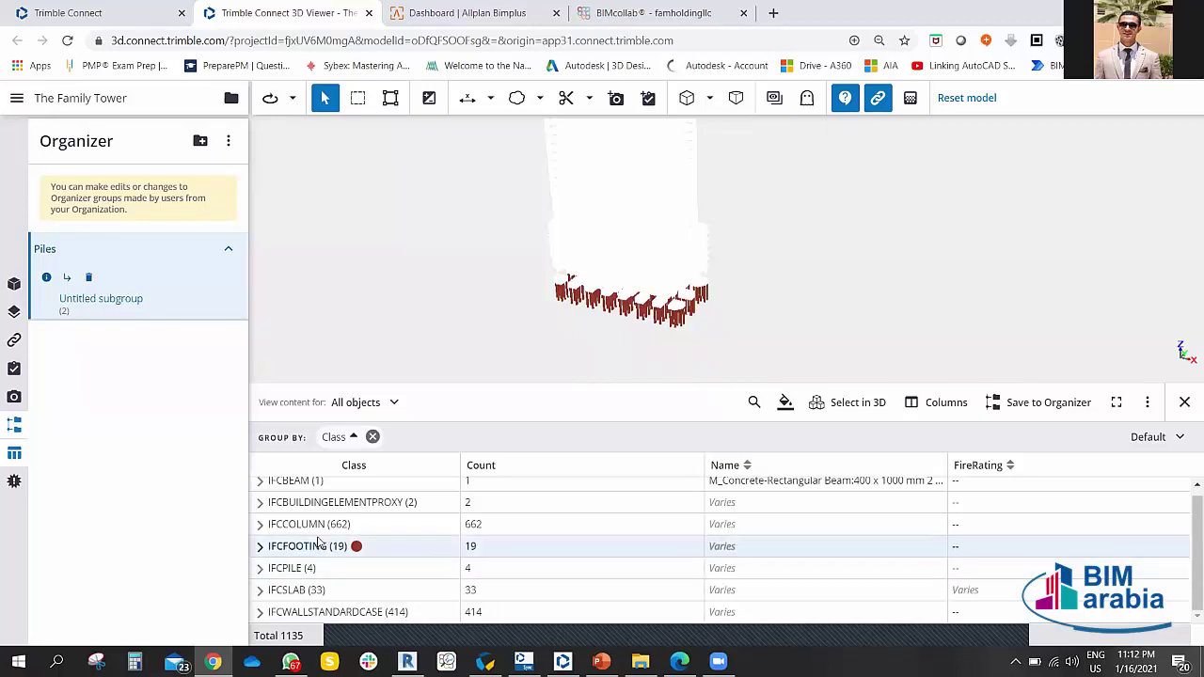
Colorize the IFCPILE class so the piles appear blue, then inspect a single pile.
{"action": "left_click", "coordinate": [313, 569]}
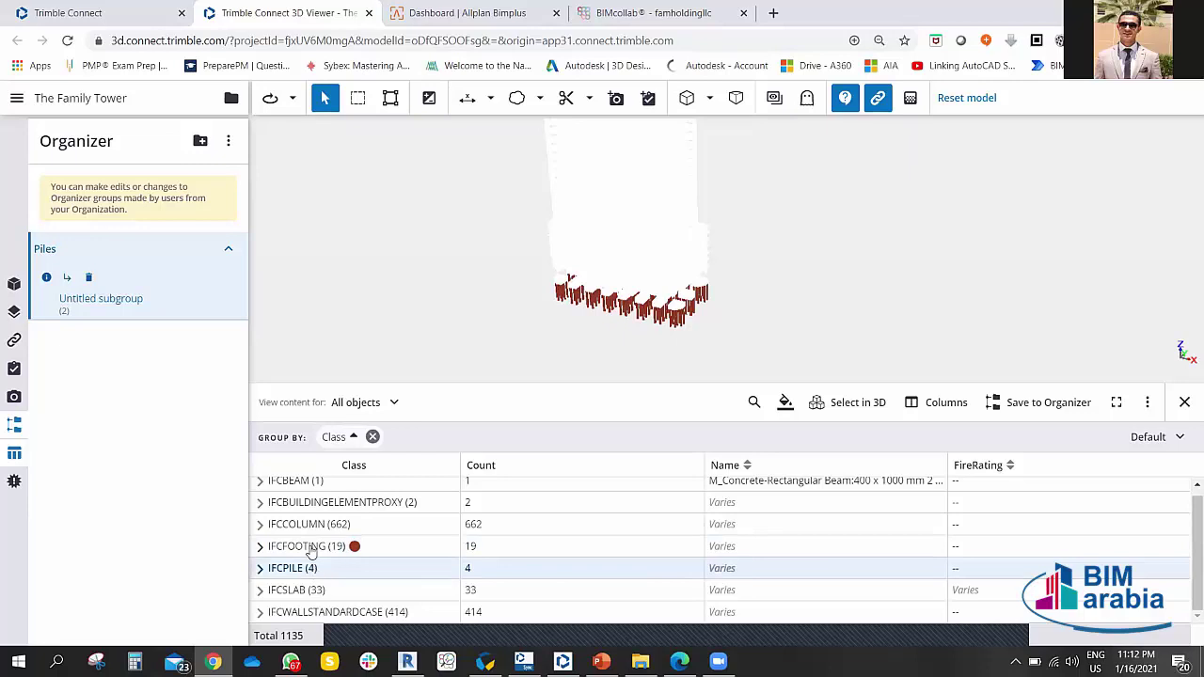
{"action": "right_click", "coordinate": [310, 569]}
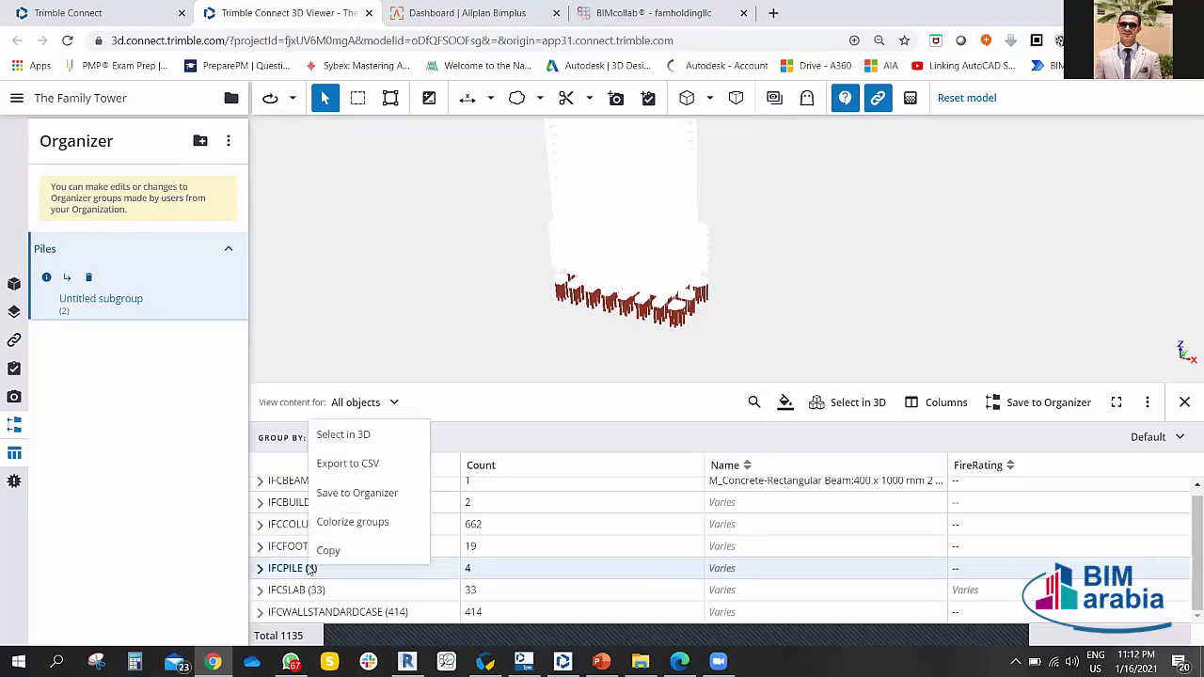
{"action": "left_click", "coordinate": [343, 521]}
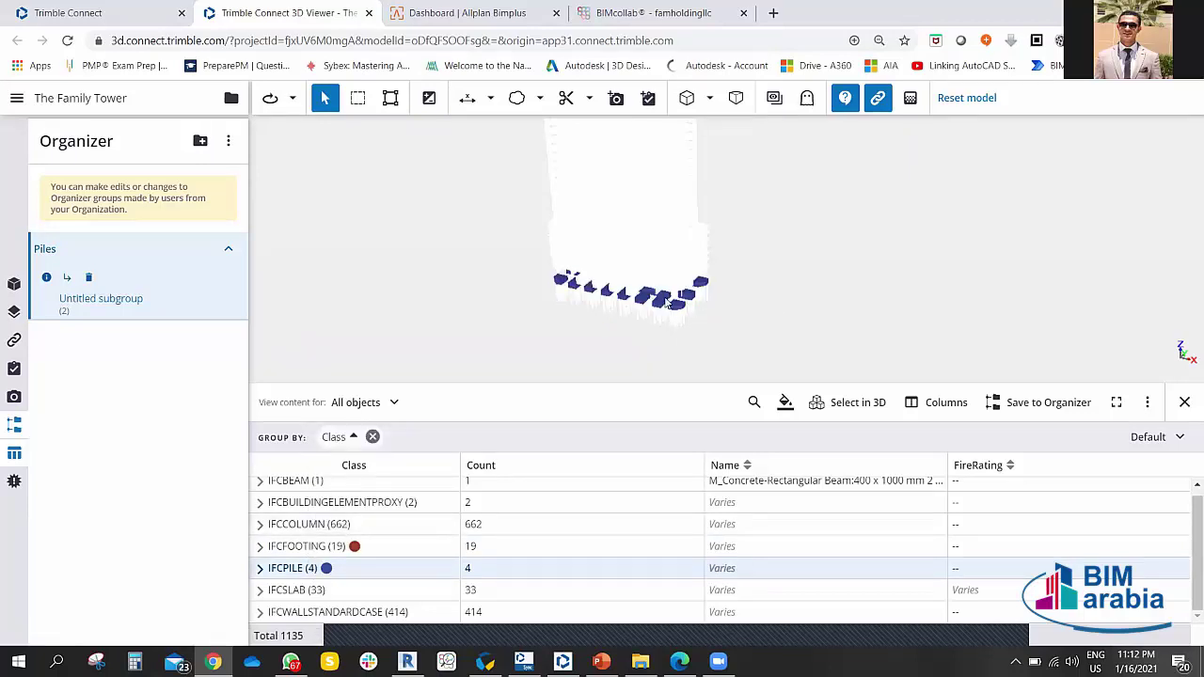
{"action": "scroll", "coordinate": [666, 301], "scroll_direction": "up", "scroll_amount": 3}
{"action": "mouse_move", "coordinate": [666, 301]}
{"action": "left_mouse_down"}
{"action": "mouse_move", "coordinate": [636, 297]}
{"action": "mouse_move", "coordinate": [717, 297]}
{"action": "mouse_move", "coordinate": [669, 298]}
{"action": "left_mouse_up"}
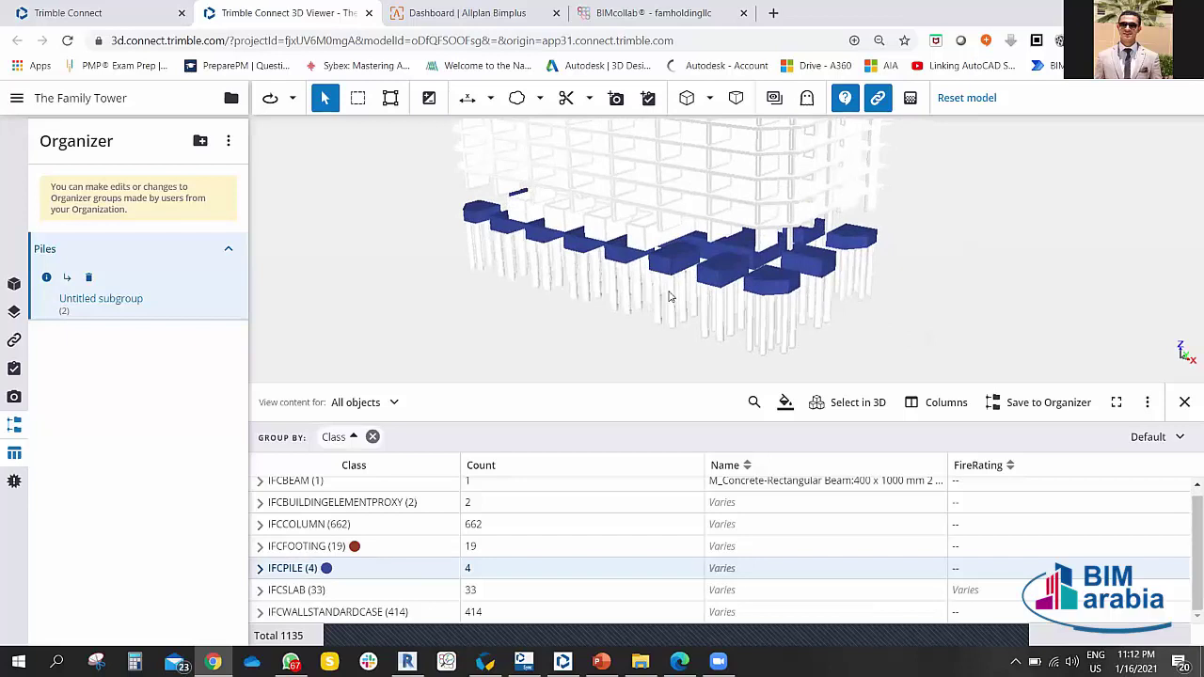
{"action": "scroll", "coordinate": [690, 252], "scroll_direction": "up", "scroll_amount": 2}
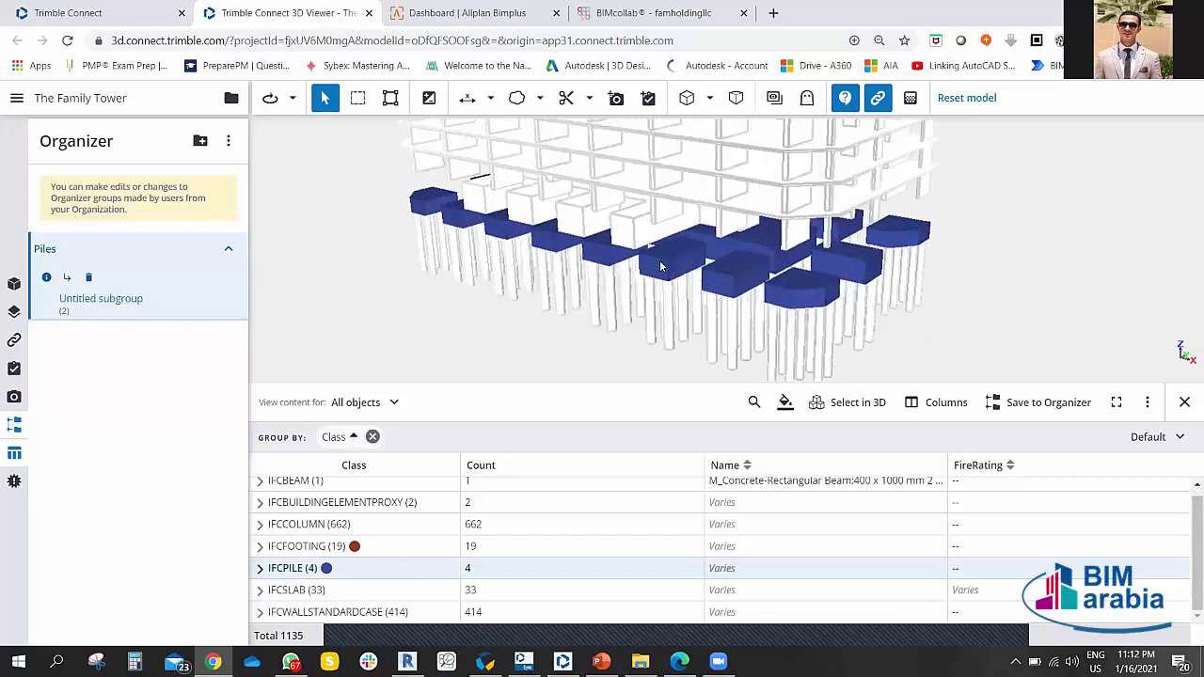
{"action": "left_click", "coordinate": [562, 311]}
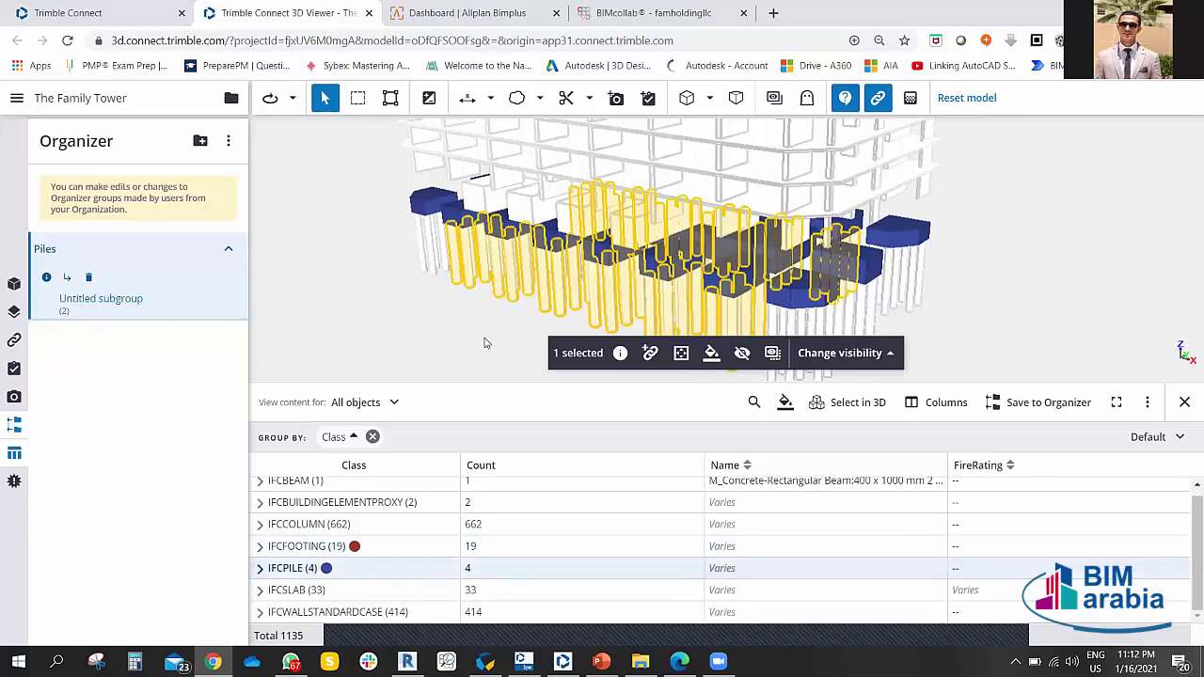
{"action": "left_click", "coordinate": [485, 343]}
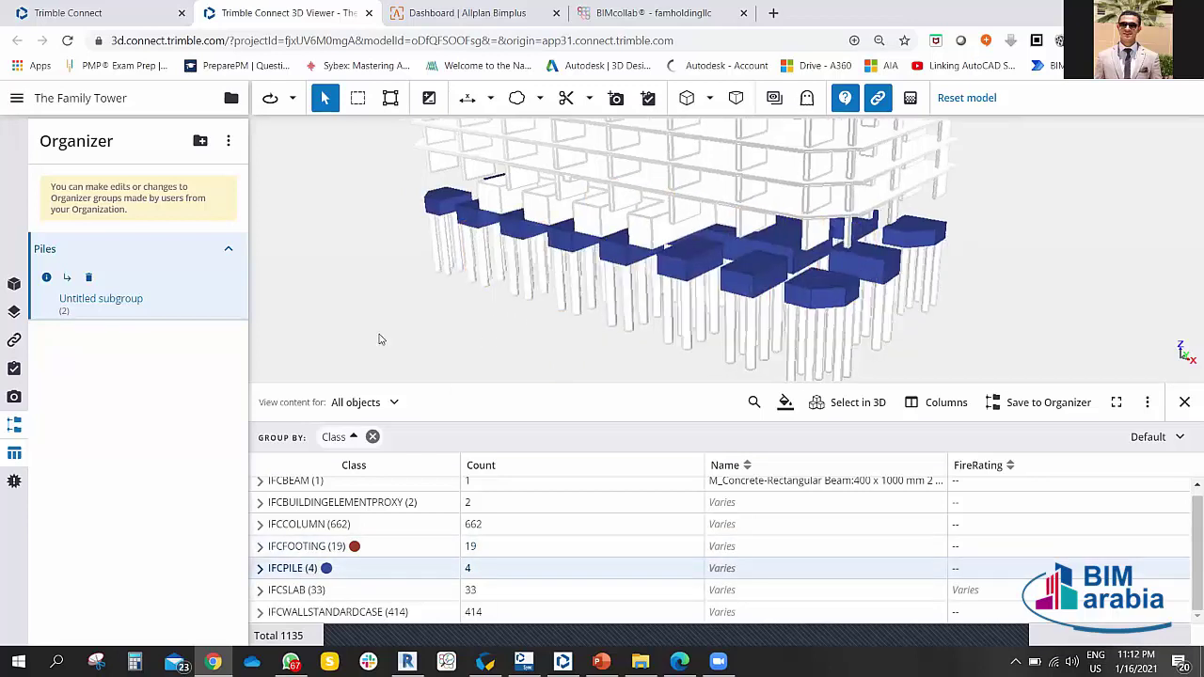
Clear the red footing colour by toggling class colouring, then recolour IFCPILE blue.
{"action": "left_click", "coordinate": [785, 404]}
{"action": "scroll", "coordinate": [628, 280], "scroll_direction": "up", "scroll_amount": 1}
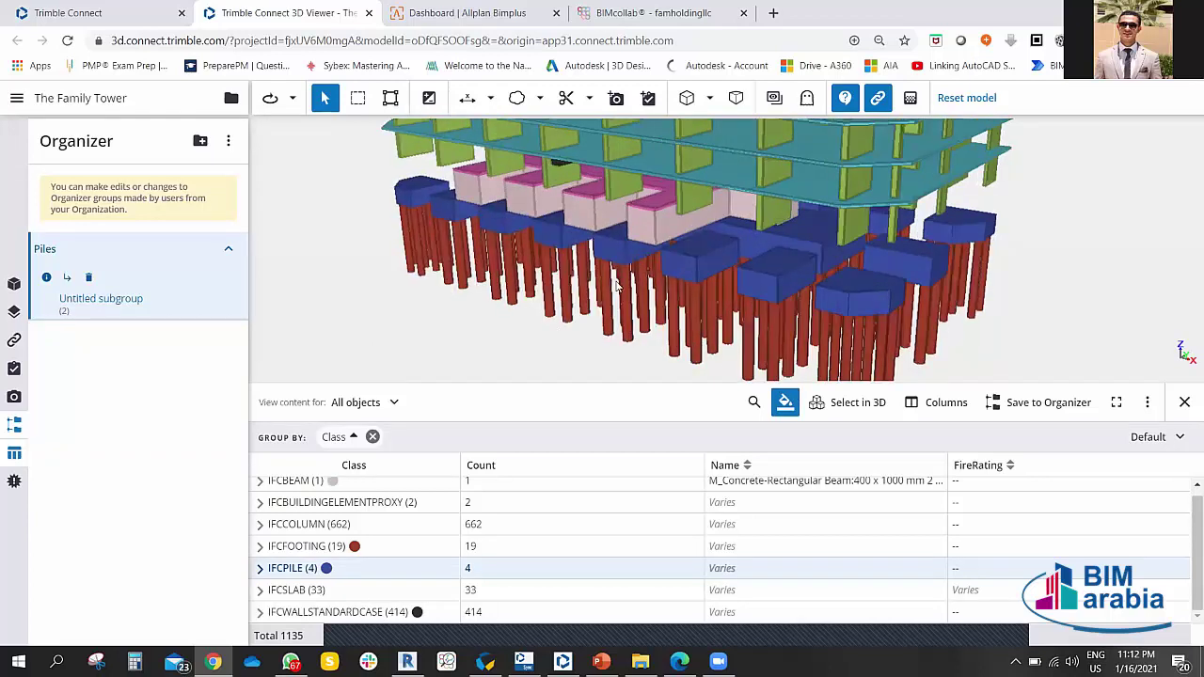
{"action": "left_click", "coordinate": [785, 403]}
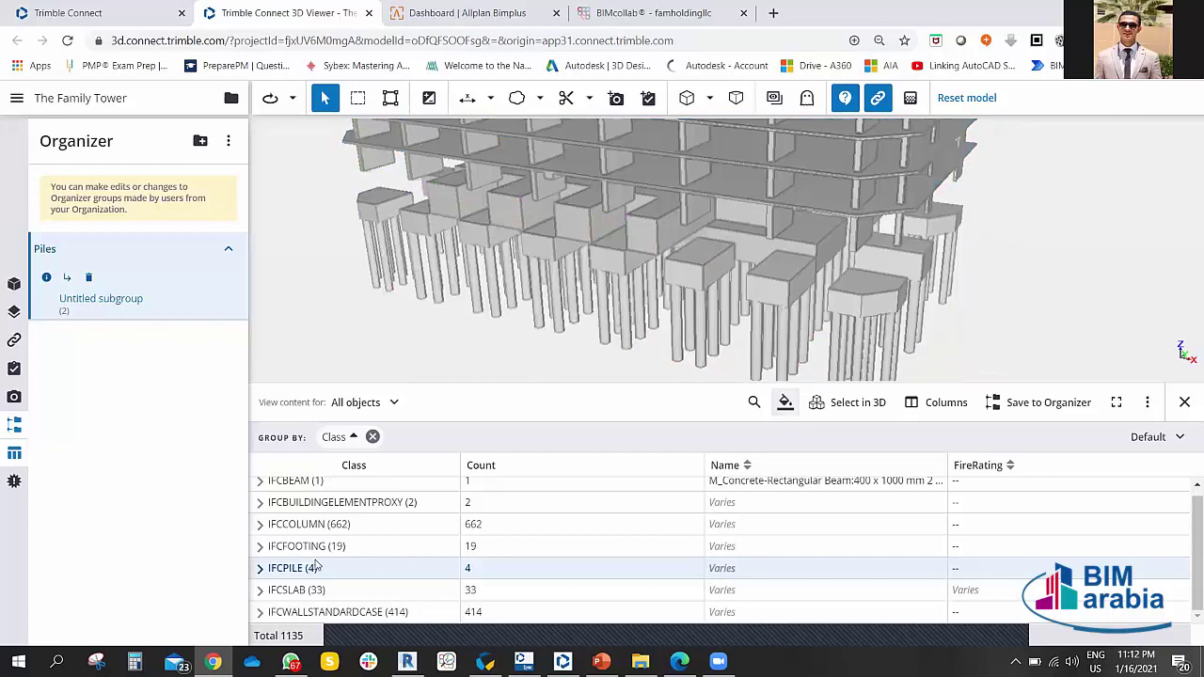
{"action": "right_click", "coordinate": [315, 568]}
{"action": "left_click", "coordinate": [344, 529]}
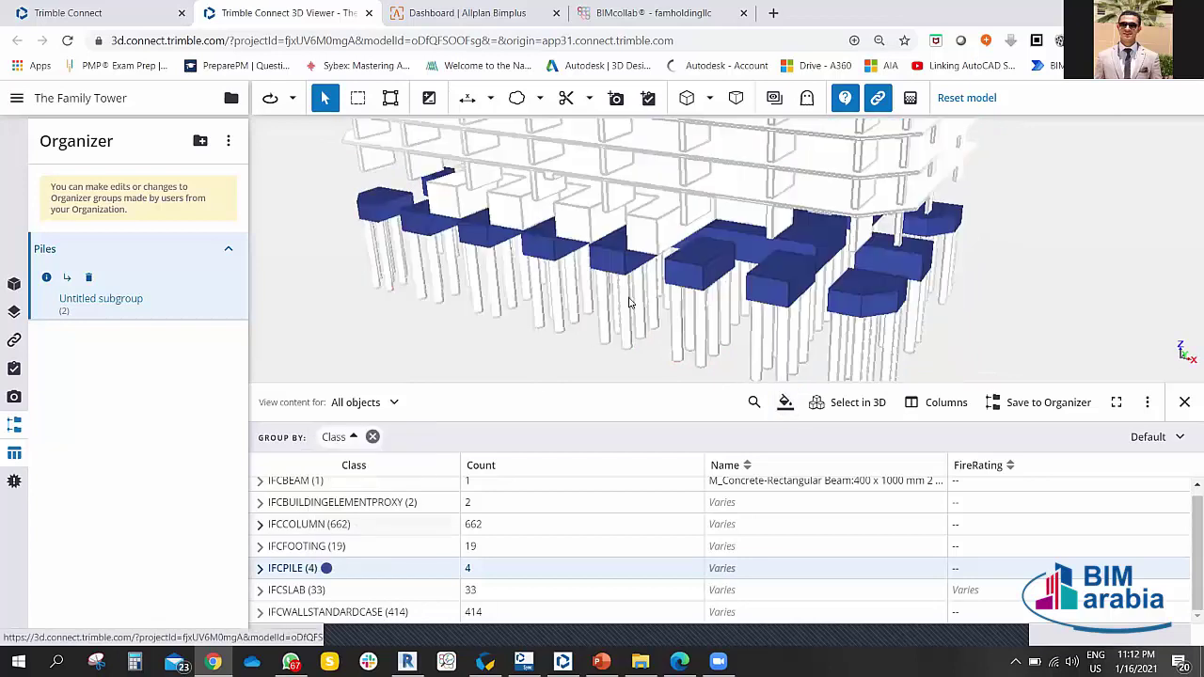
{"action": "mouse_move", "coordinate": [630, 302]}
{"action": "left_mouse_down"}
{"action": "mouse_move", "coordinate": [596, 263]}
{"action": "mouse_move", "coordinate": [629, 280]}
{"action": "left_mouse_up"}
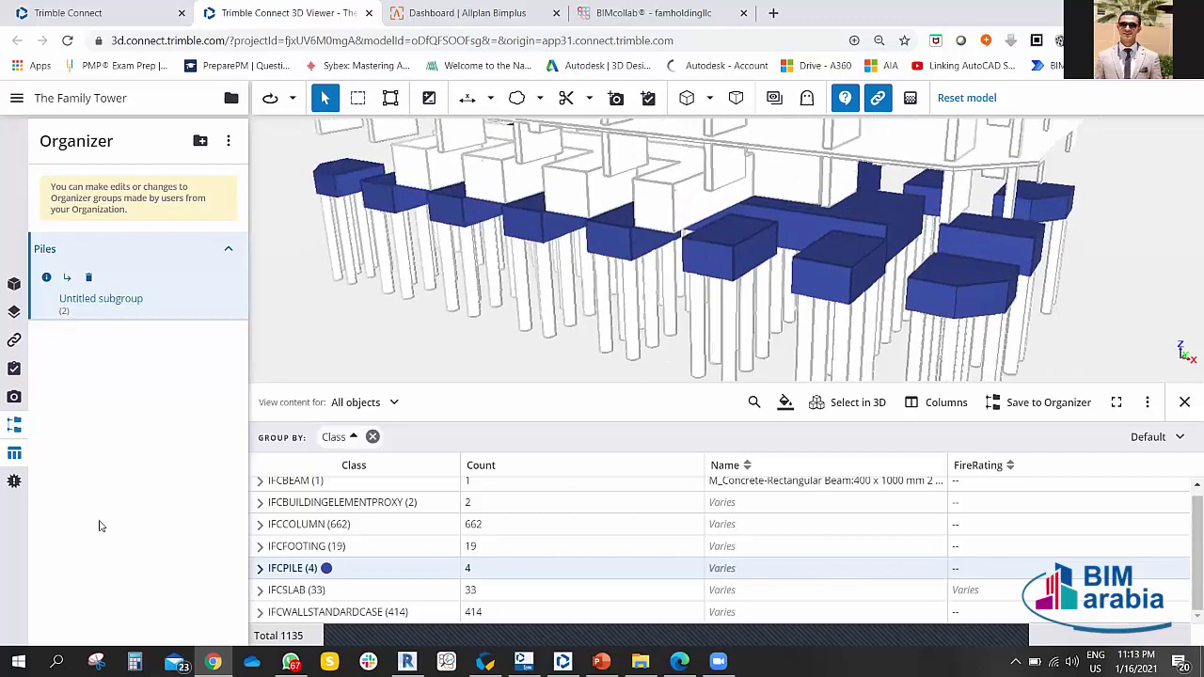
Open the ToDos list, start a new ToDo, then discard the unsaved draft.
{"action": "left_click", "coordinate": [14, 370]}
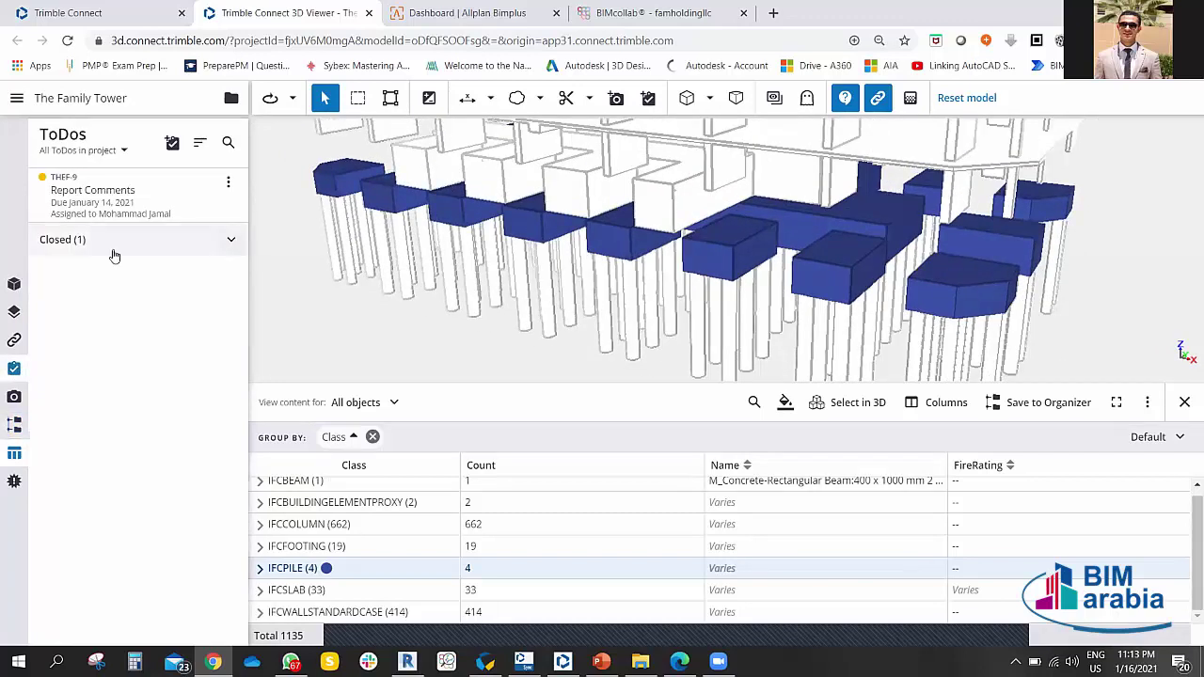
{"action": "left_click", "coordinate": [172, 142]}
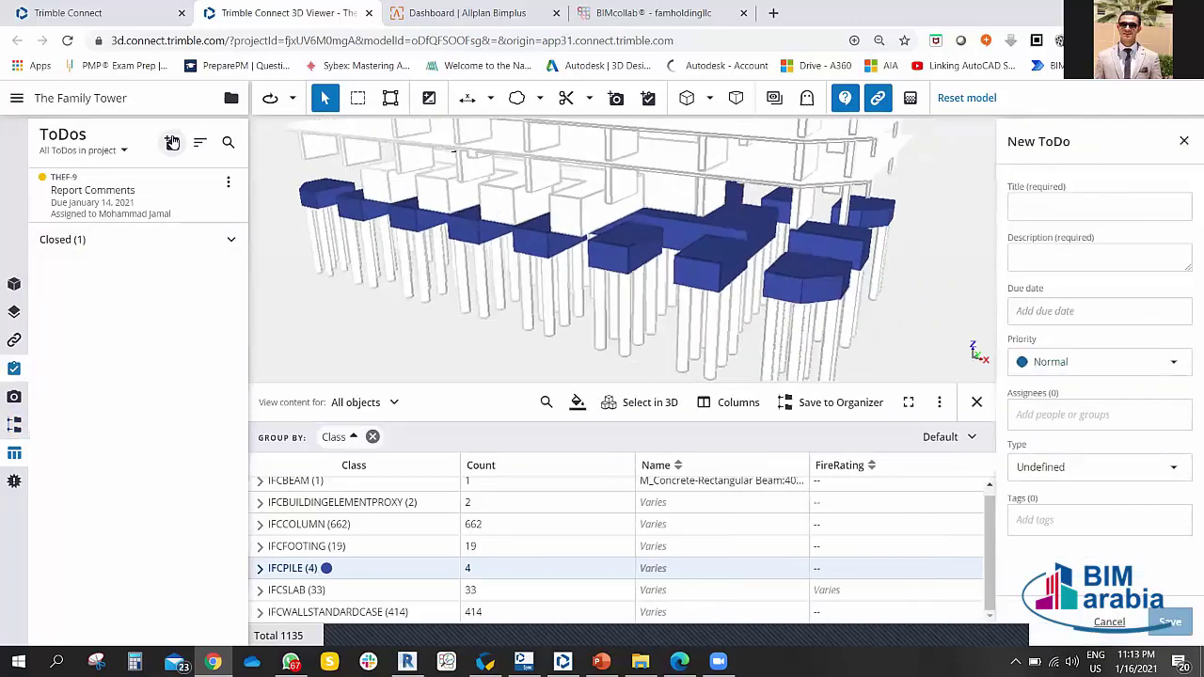
{"action": "left_click", "coordinate": [1051, 201]}
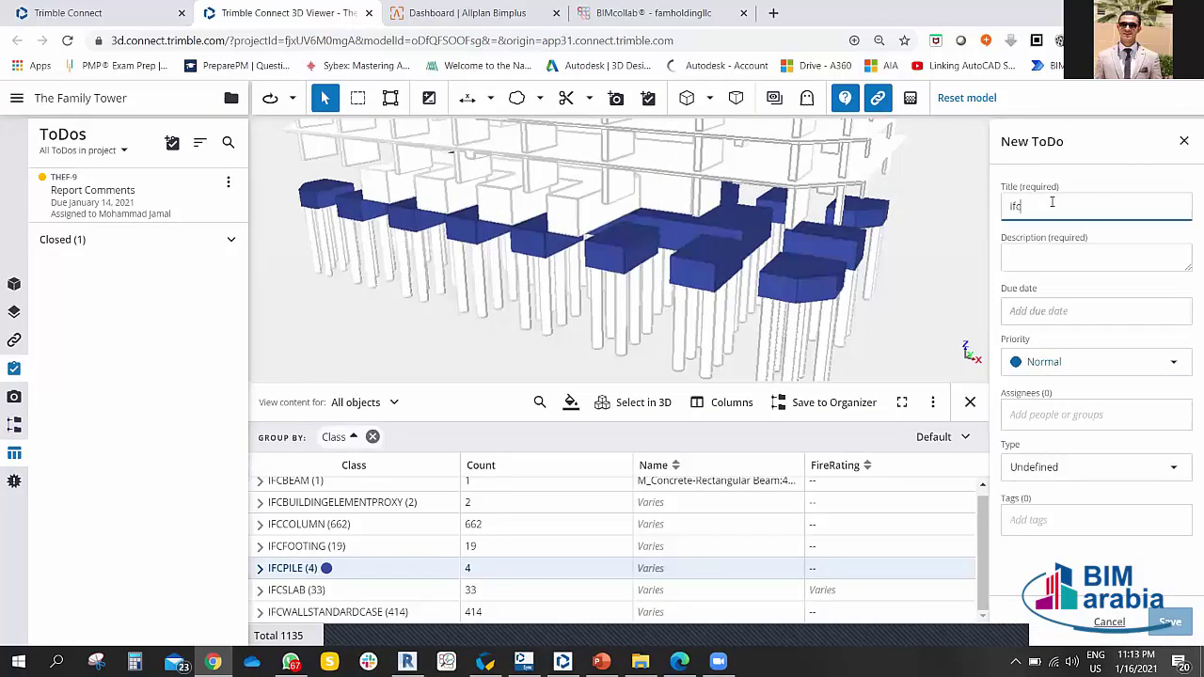
{"action": "left_click", "coordinate": [1184, 141]}
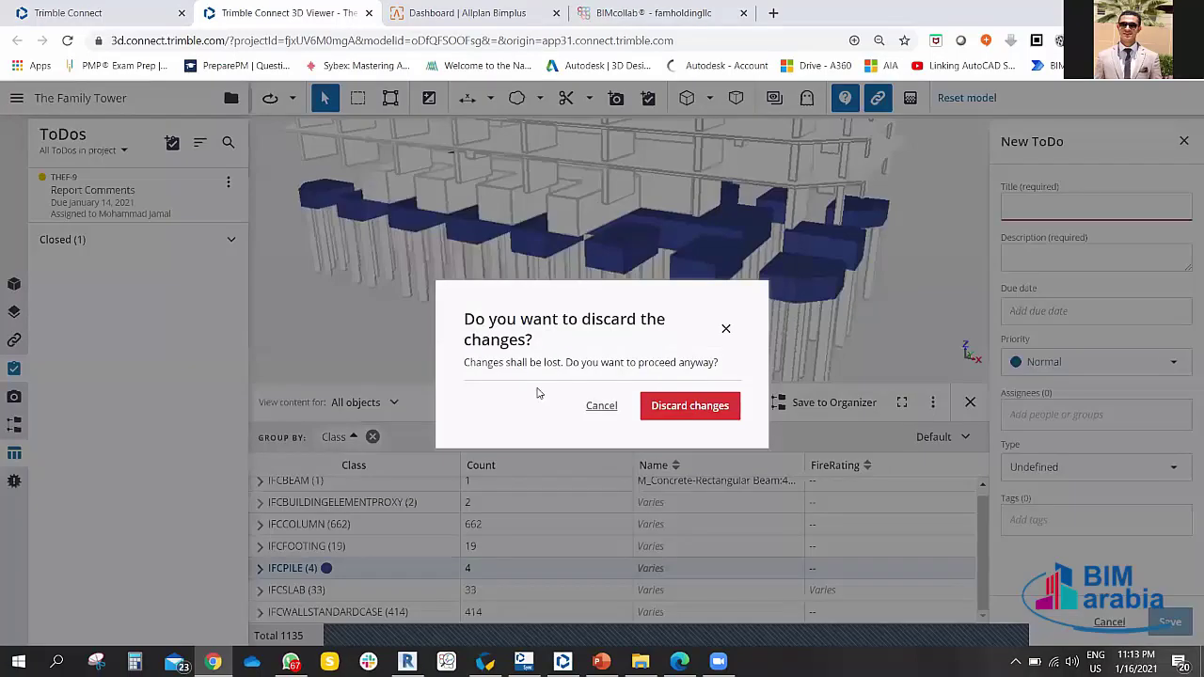
{"action": "left_click", "coordinate": [689, 405]}
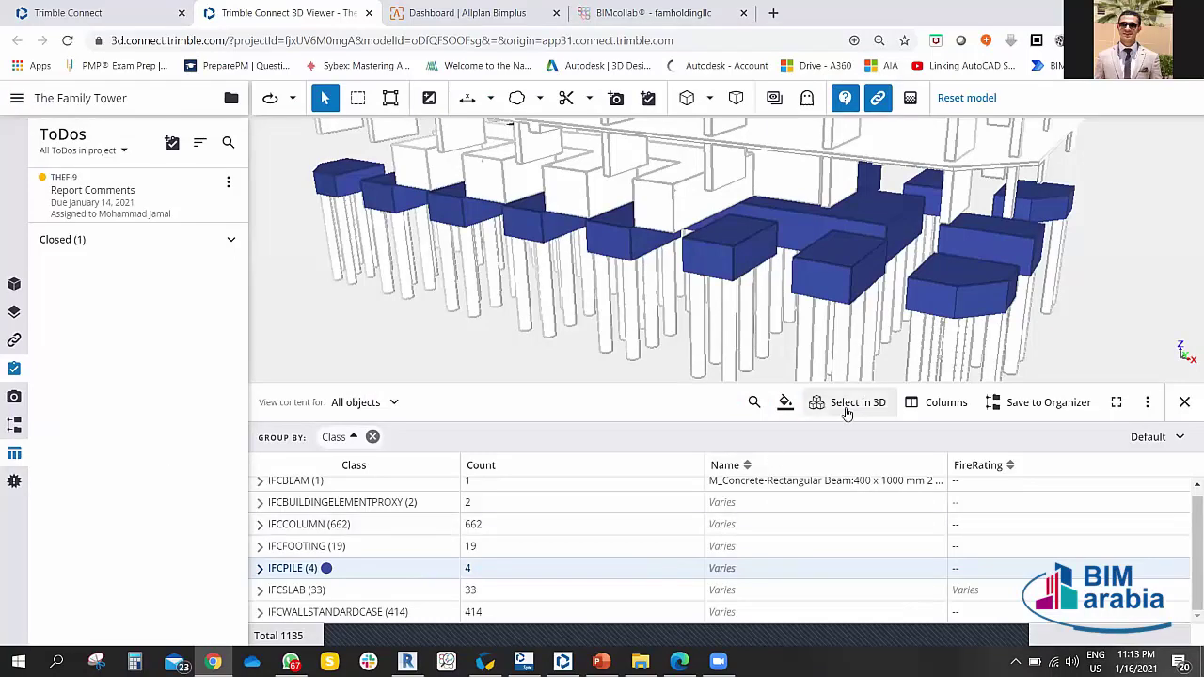
Colour the whole model by class and frame the full tower from the front.
{"action": "left_click", "coordinate": [788, 406]}
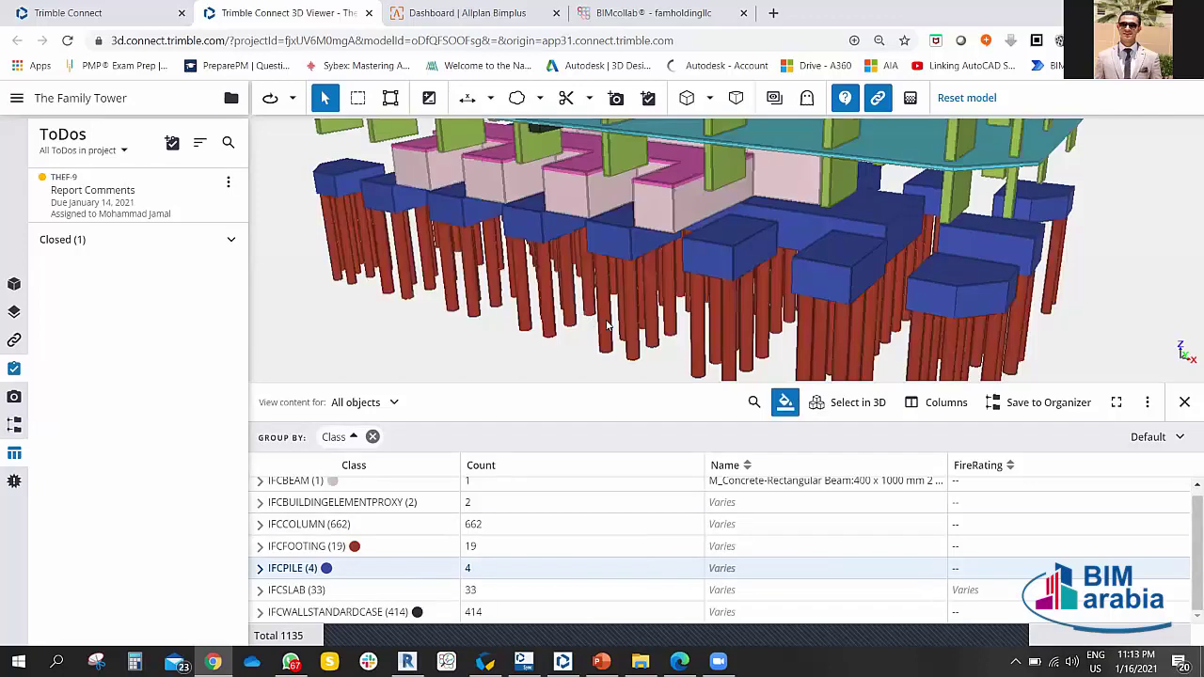
{"action": "scroll", "coordinate": [664, 282], "scroll_direction": "down", "scroll_amount": 5}
{"action": "left_click_drag", "start_coordinate": [664, 282], "coordinate": [659, 155]}
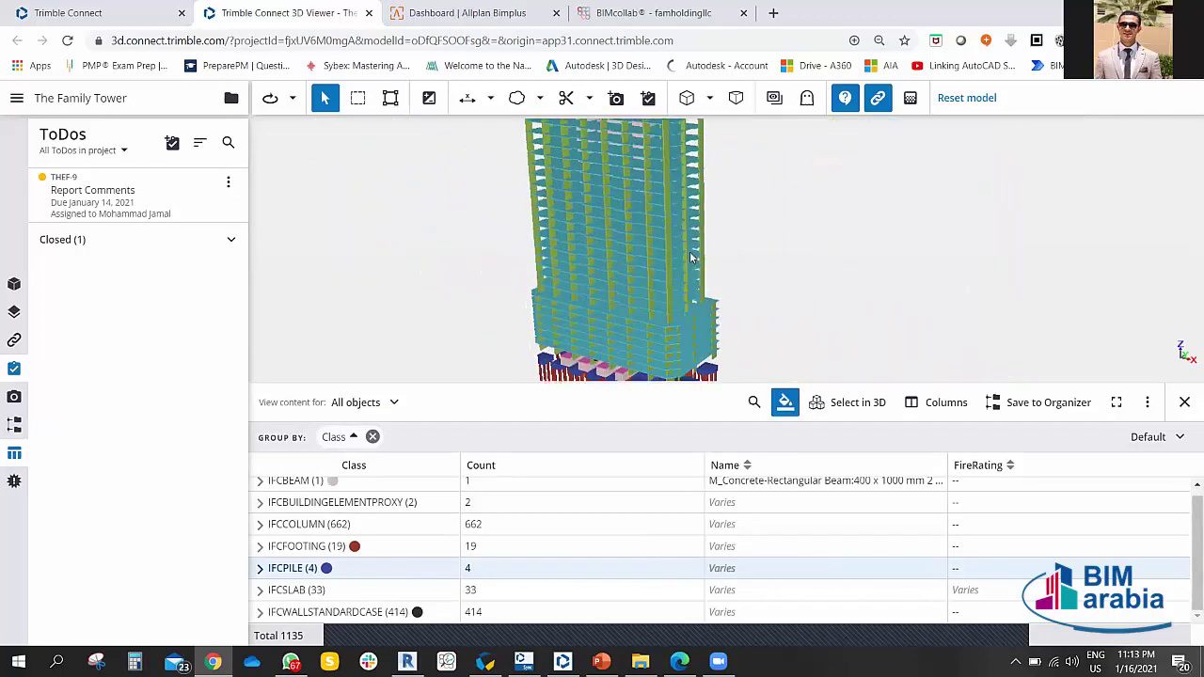
{"action": "scroll", "coordinate": [661, 158], "scroll_direction": "up", "scroll_amount": 2}
{"action": "scroll", "coordinate": [666, 165], "scroll_direction": "up", "scroll_amount": 2}
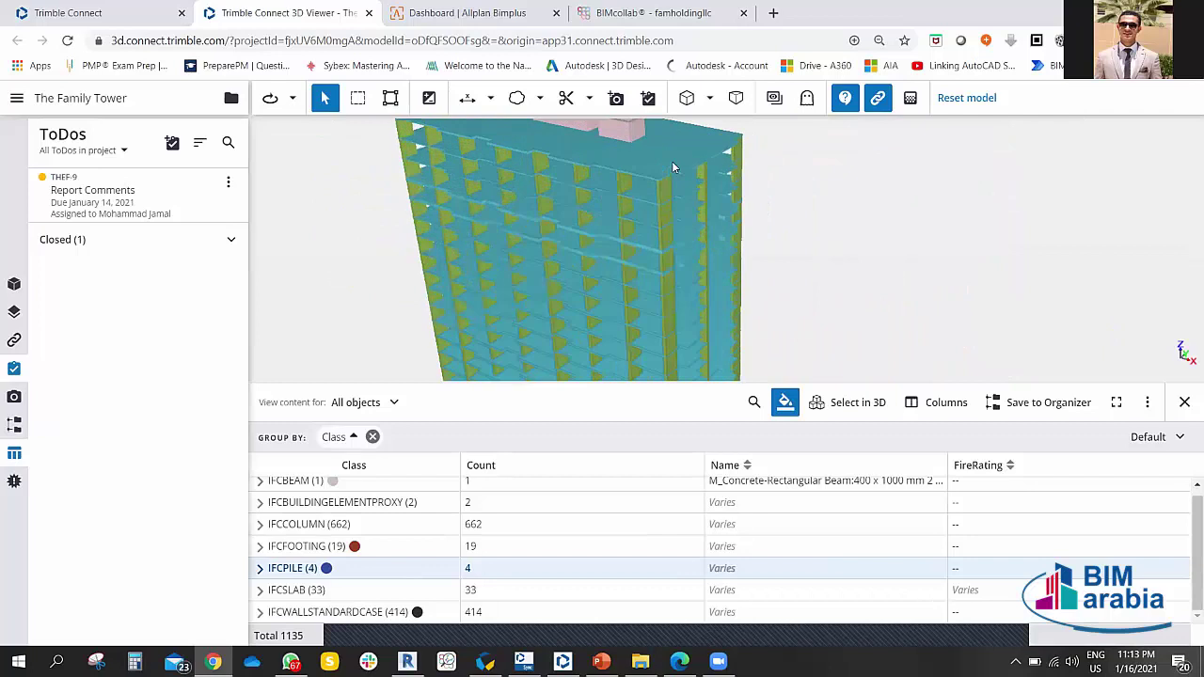
{"action": "scroll", "coordinate": [672, 174], "scroll_direction": "up", "scroll_amount": 2}
{"action": "scroll", "coordinate": [678, 173], "scroll_direction": "up", "scroll_amount": 2}
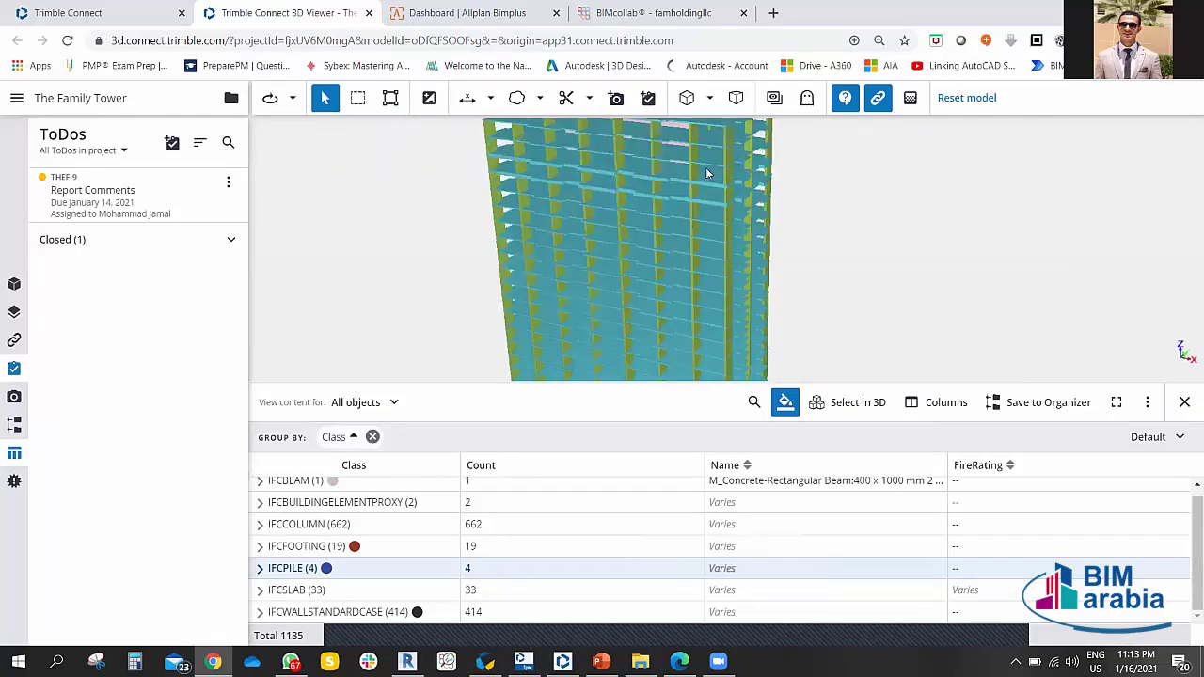
{"action": "mouse_move", "coordinate": [706, 167]}
{"action": "left_mouse_down"}
{"action": "mouse_move", "coordinate": [653, 256]}
{"action": "mouse_move", "coordinate": [673, 221]}
{"action": "mouse_move", "coordinate": [591, 206]}
{"action": "mouse_move", "coordinate": [618, 167]}
{"action": "mouse_move", "coordinate": [659, 172]}
{"action": "mouse_move", "coordinate": [670, 325]}
{"action": "left_mouse_up"}
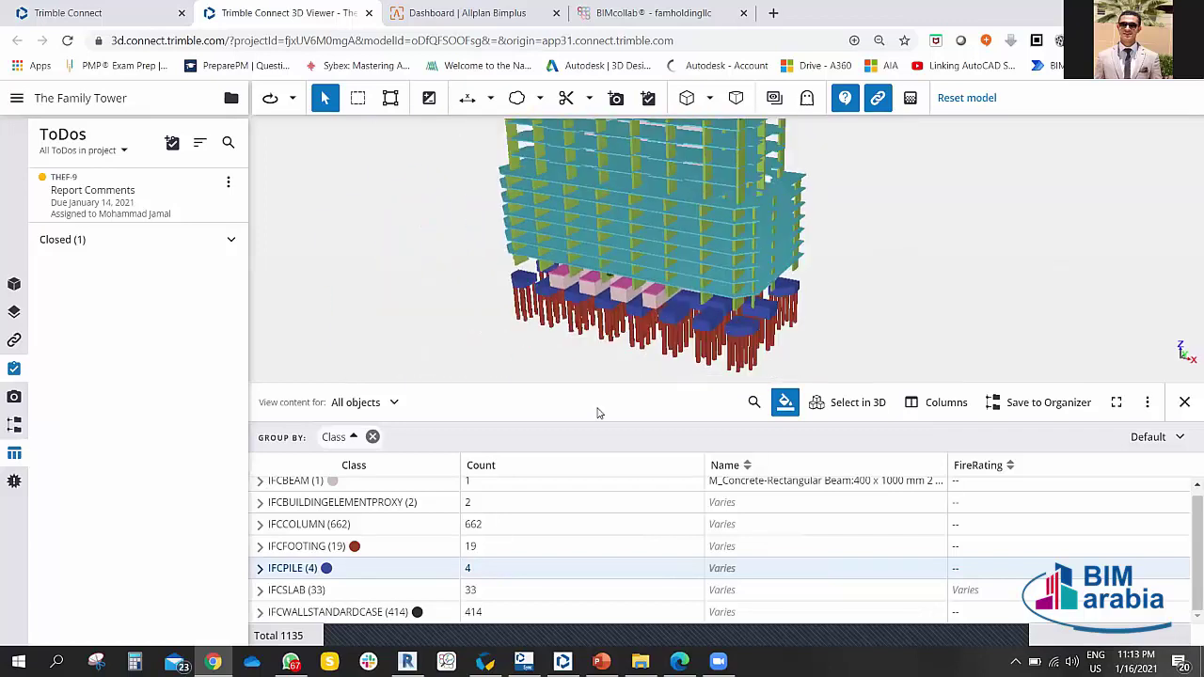
{"action": "left_click_drag", "start_coordinate": [599, 410], "coordinate": [596, 385]}
Shrink the class table and scroll it to the IFCSLAB (33) row.
{"action": "left_click_drag", "start_coordinate": [596, 500], "coordinate": [538, 543]}
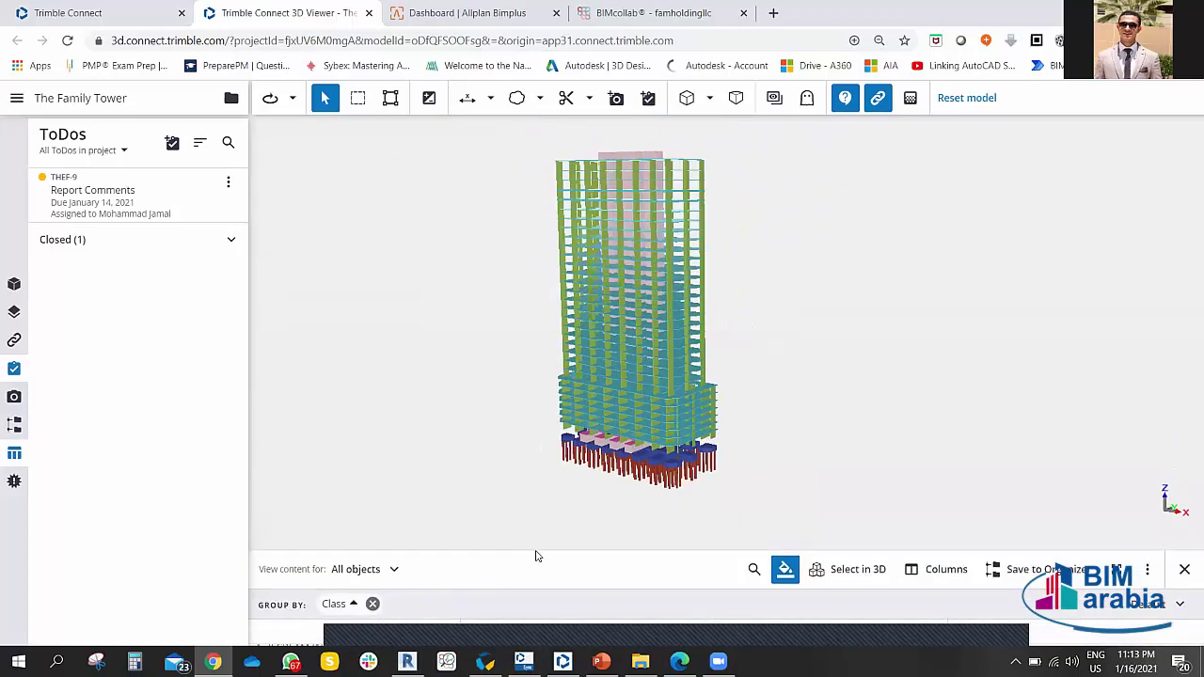
{"action": "left_click_drag", "start_coordinate": [546, 418], "coordinate": [779, 333]}
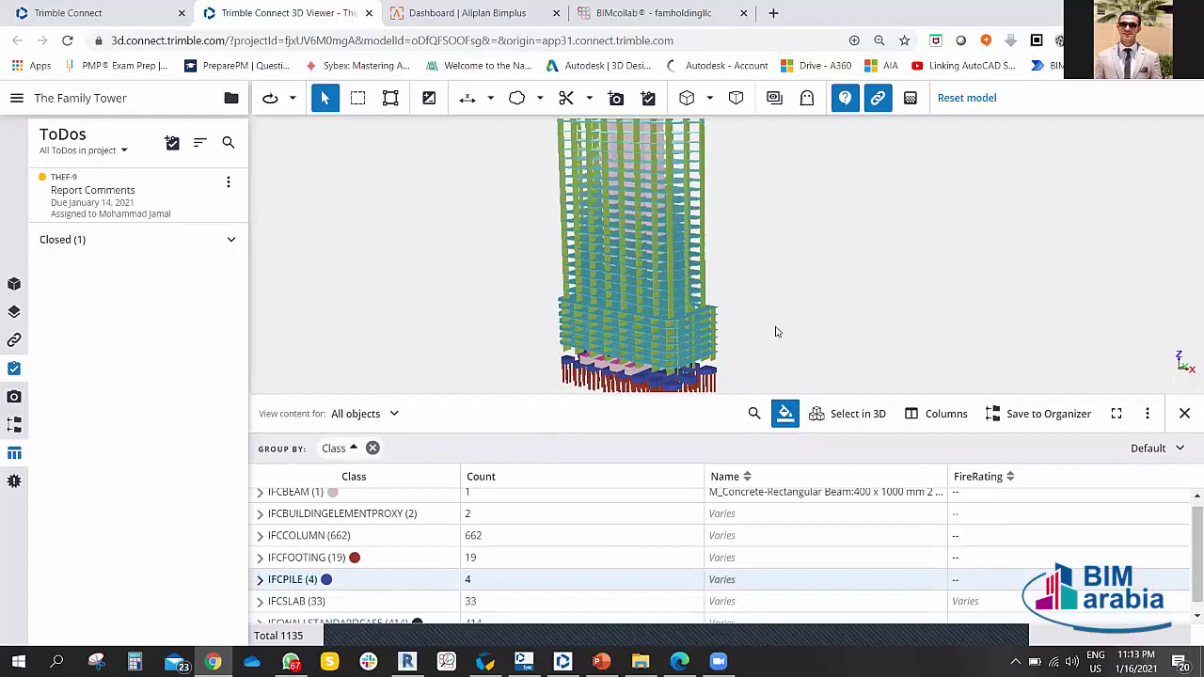
{"action": "scroll", "coordinate": [825, 234], "scroll_direction": "down", "scroll_amount": 2}
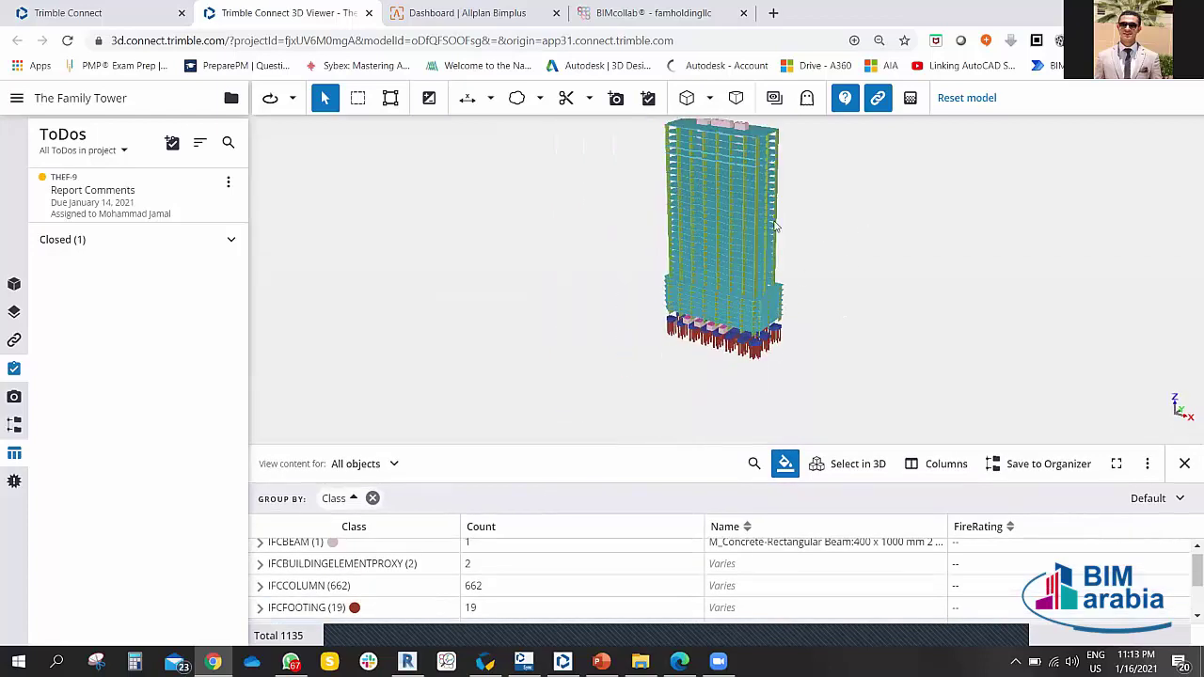
{"action": "scroll", "coordinate": [739, 222], "scroll_direction": "up", "scroll_amount": 1}
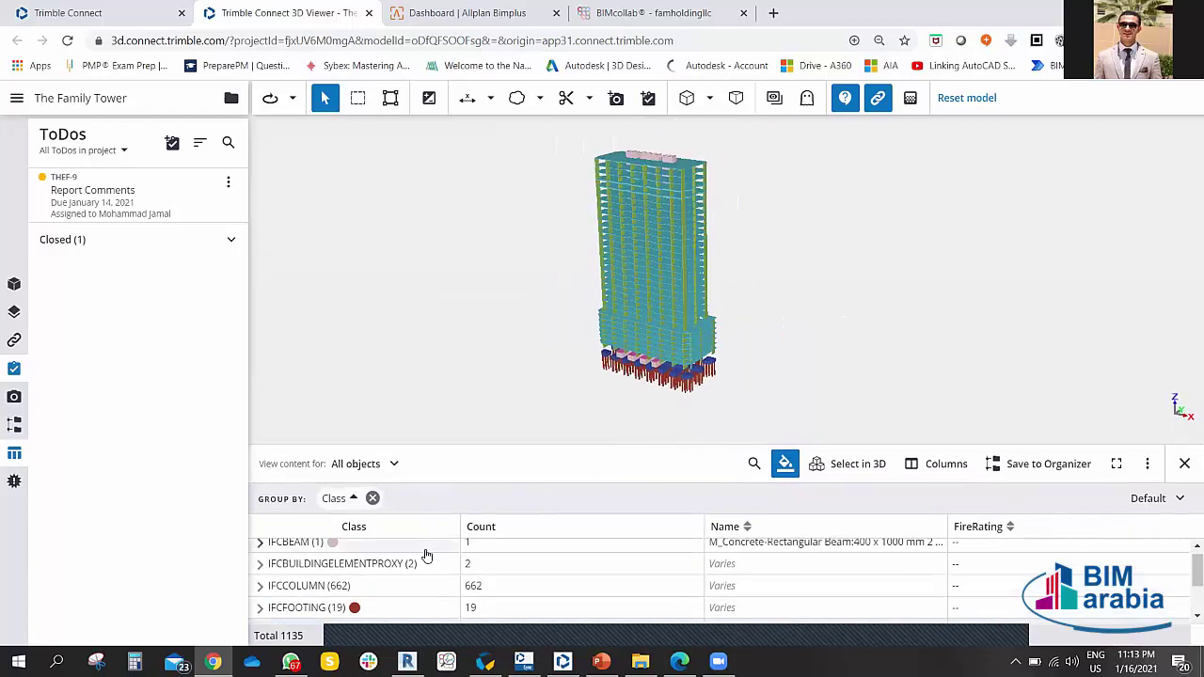
{"action": "scroll", "coordinate": [416, 554], "scroll_direction": "up", "scroll_amount": 1}
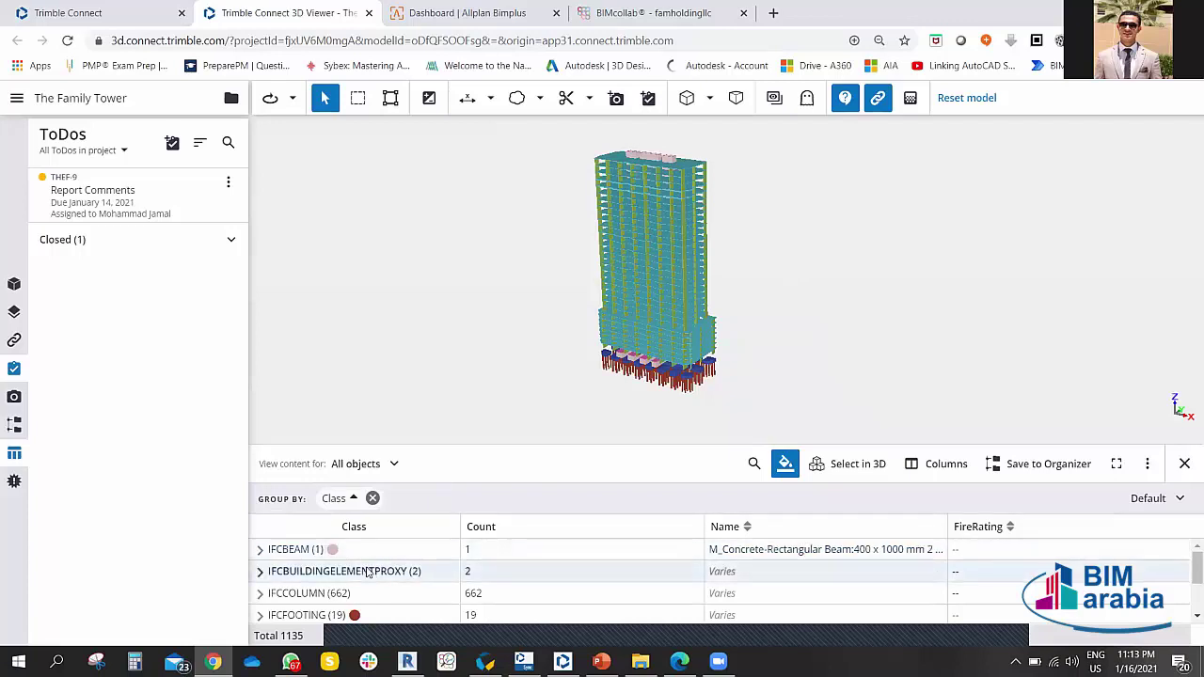
{"action": "scroll", "coordinate": [376, 588], "scroll_direction": "down", "scroll_amount": 2}
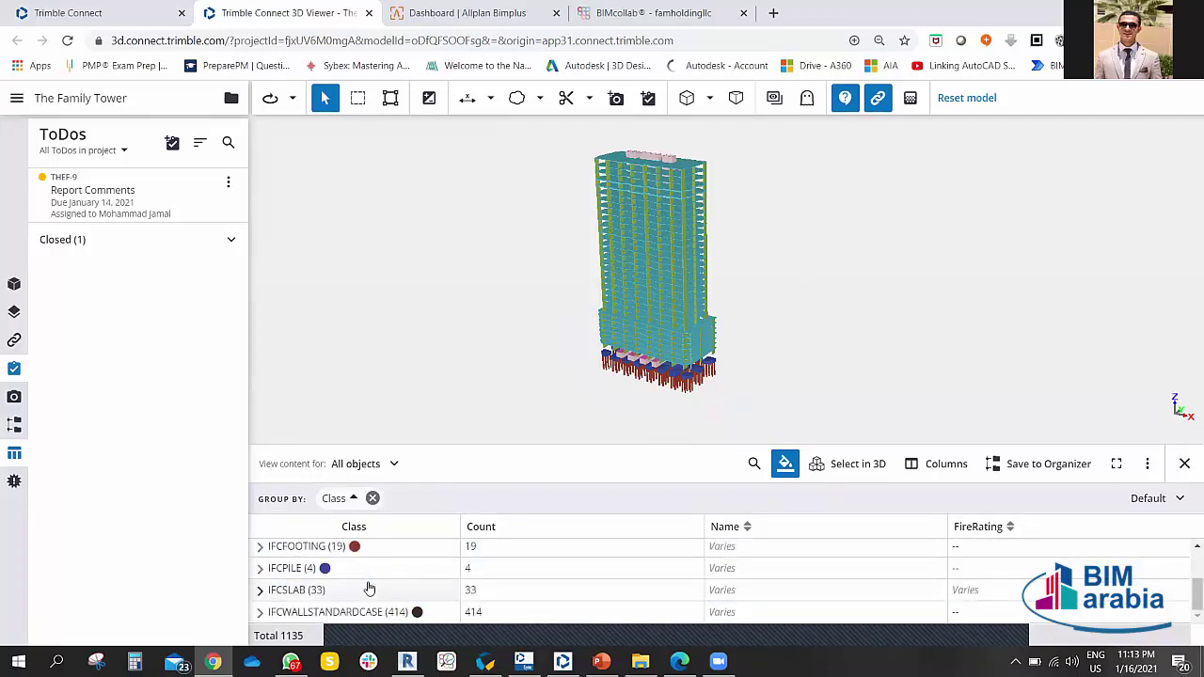
{"action": "scroll", "coordinate": [291, 592], "scroll_direction": "up", "scroll_amount": 2}
{"action": "scroll", "coordinate": [311, 611], "scroll_direction": "down", "scroll_amount": 2}
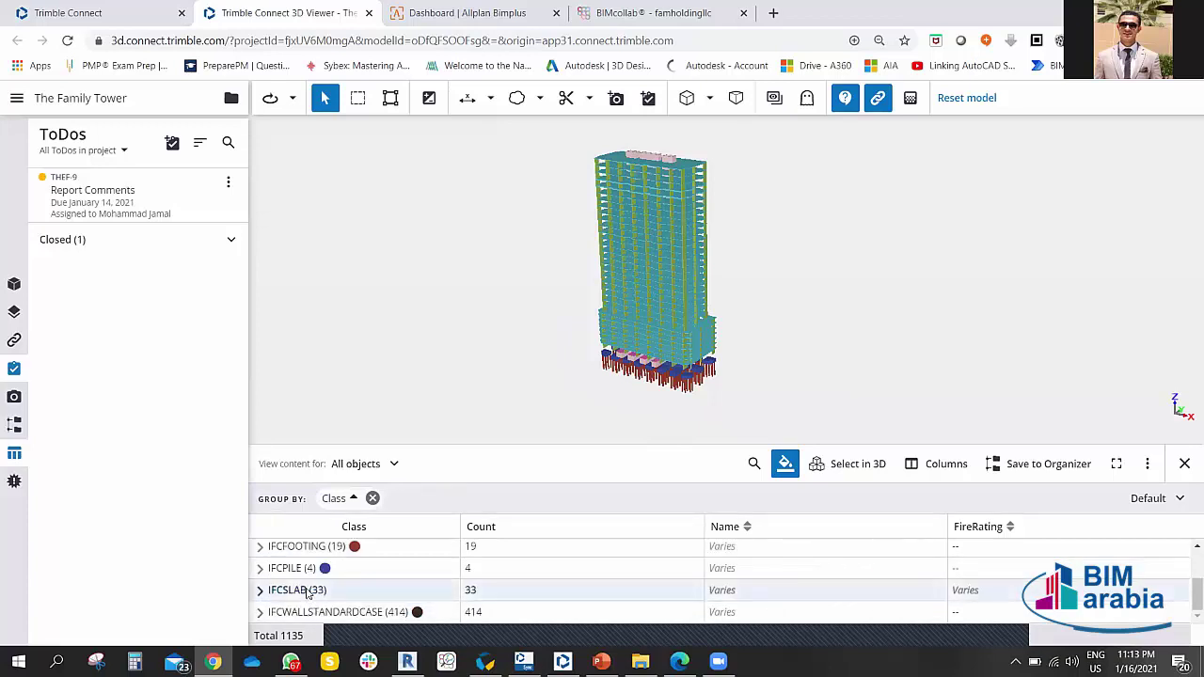
Select the 33 slabs, save the class grouping to the Organizer, and browse its IFCFOOTING and IFCCOLUMN subgroups.
{"action": "left_click", "coordinate": [867, 463]}
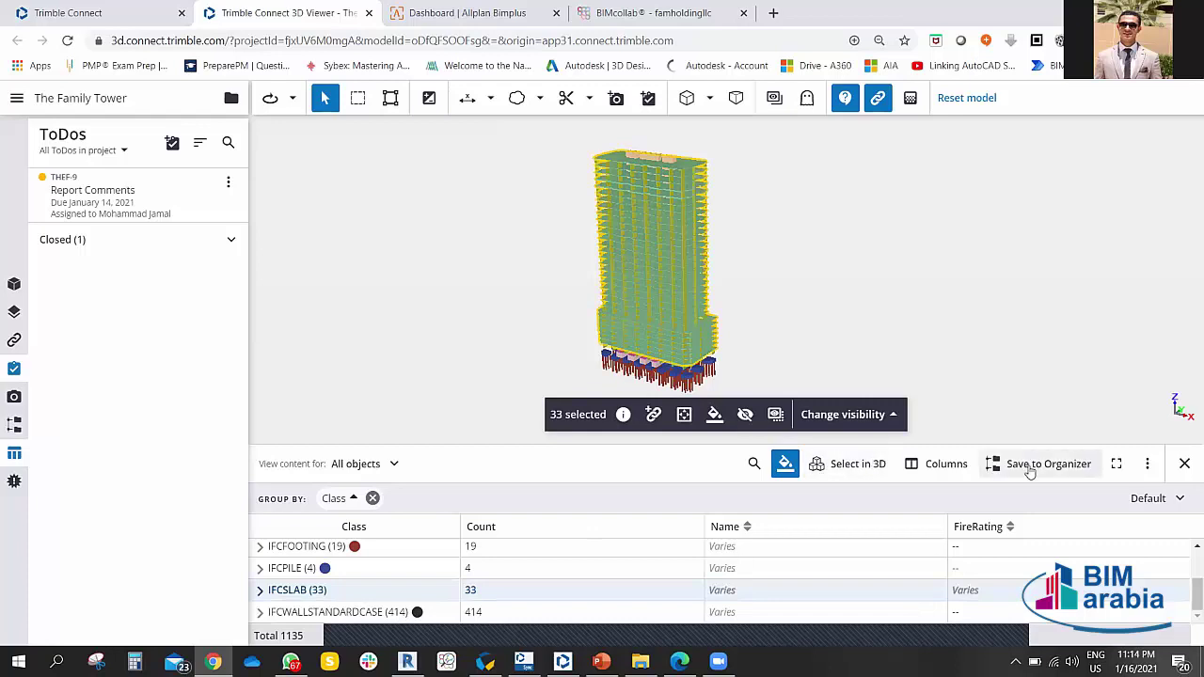
{"action": "left_click", "coordinate": [1030, 471]}
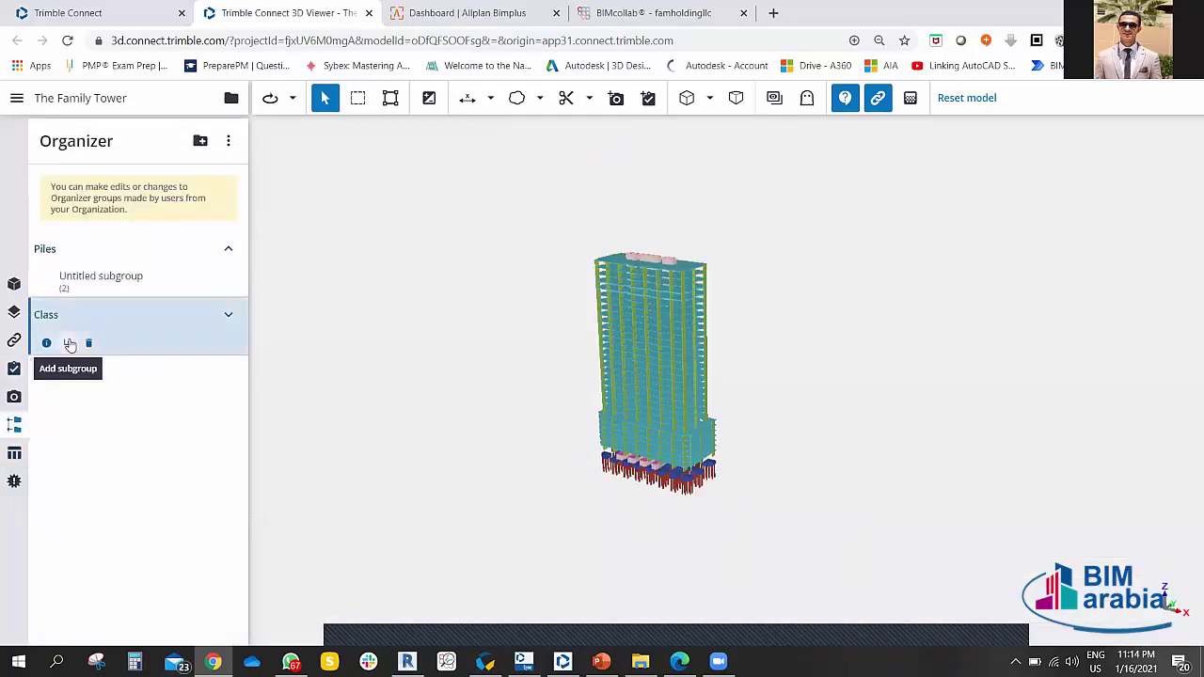
{"action": "left_click", "coordinate": [86, 320]}
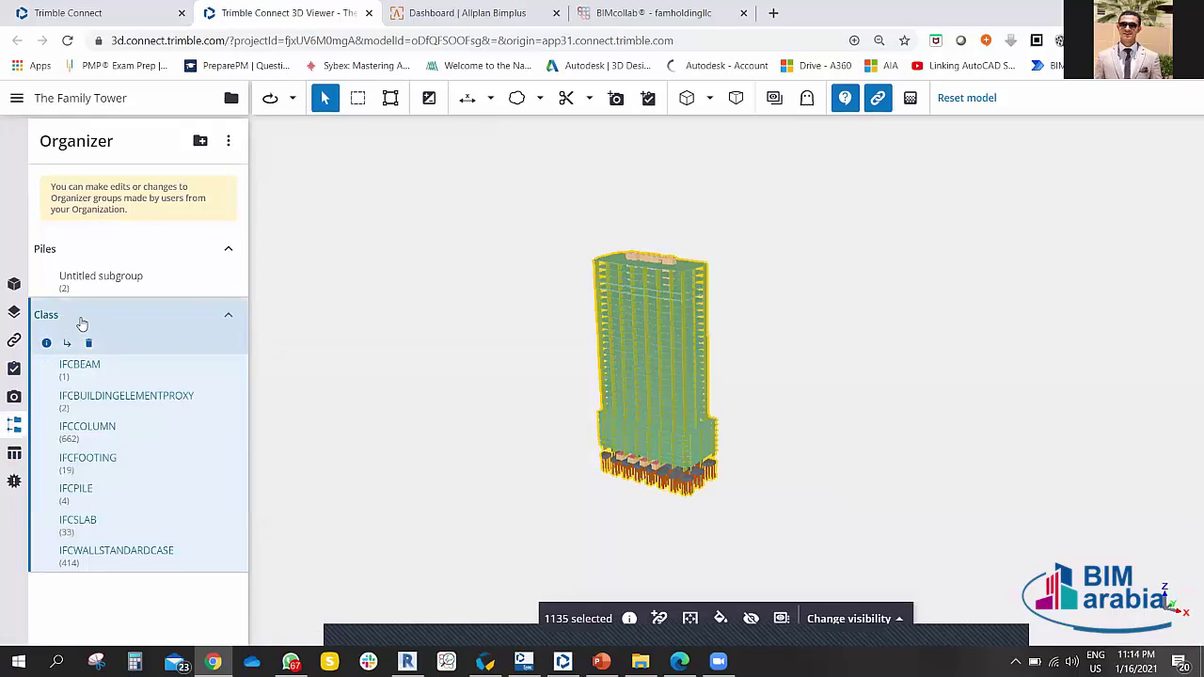
{"action": "left_click", "coordinate": [82, 324]}
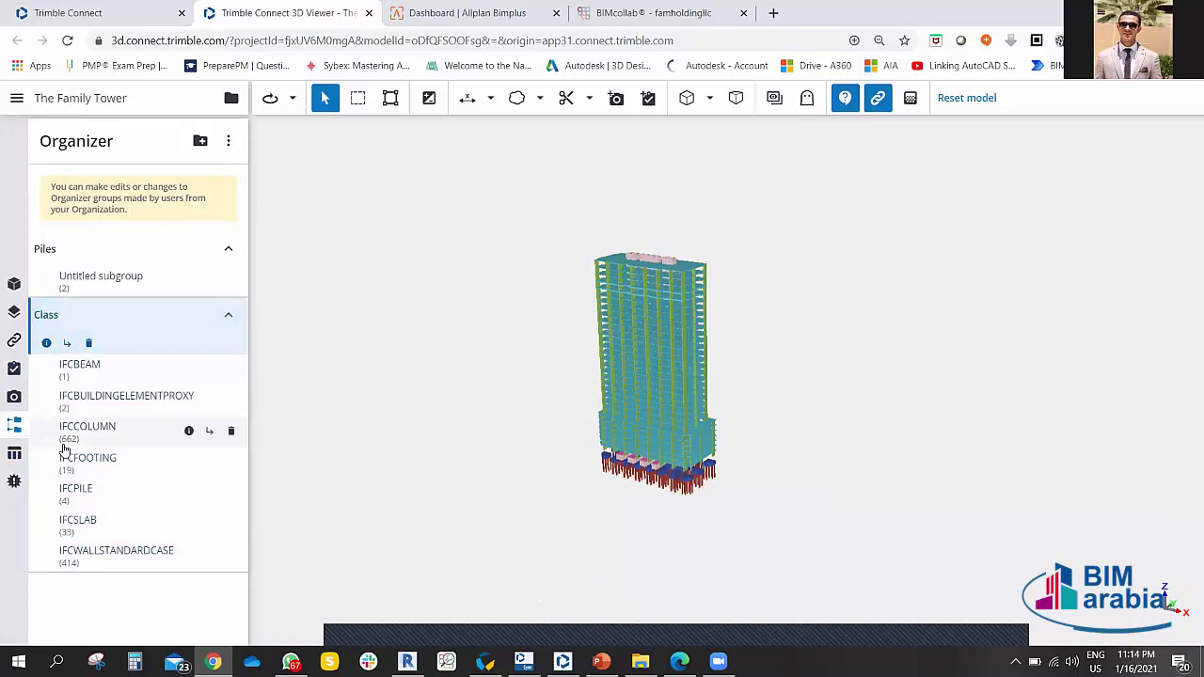
{"action": "left_click", "coordinate": [39, 463]}
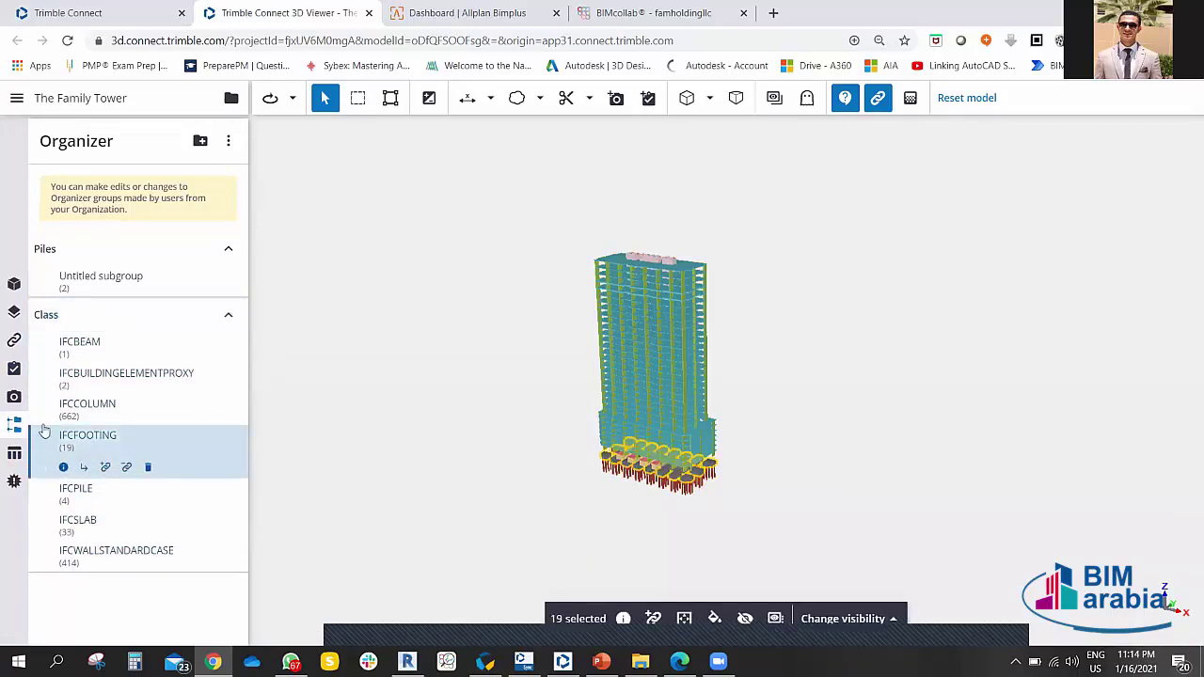
{"action": "left_click", "coordinate": [43, 414]}
{"action": "left_click", "coordinate": [67, 318]}
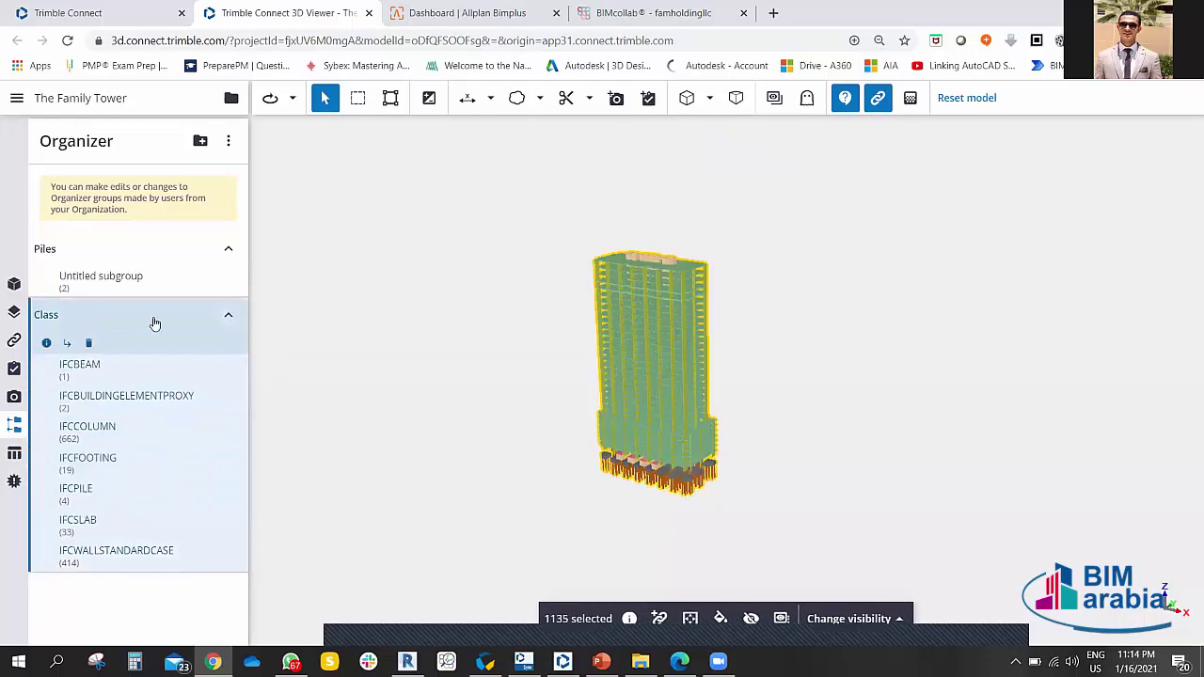
Rename the Class group to 'Family organizer', fixing the typo with a spelling suggestion.
{"action": "double_click", "coordinate": [51, 314]}
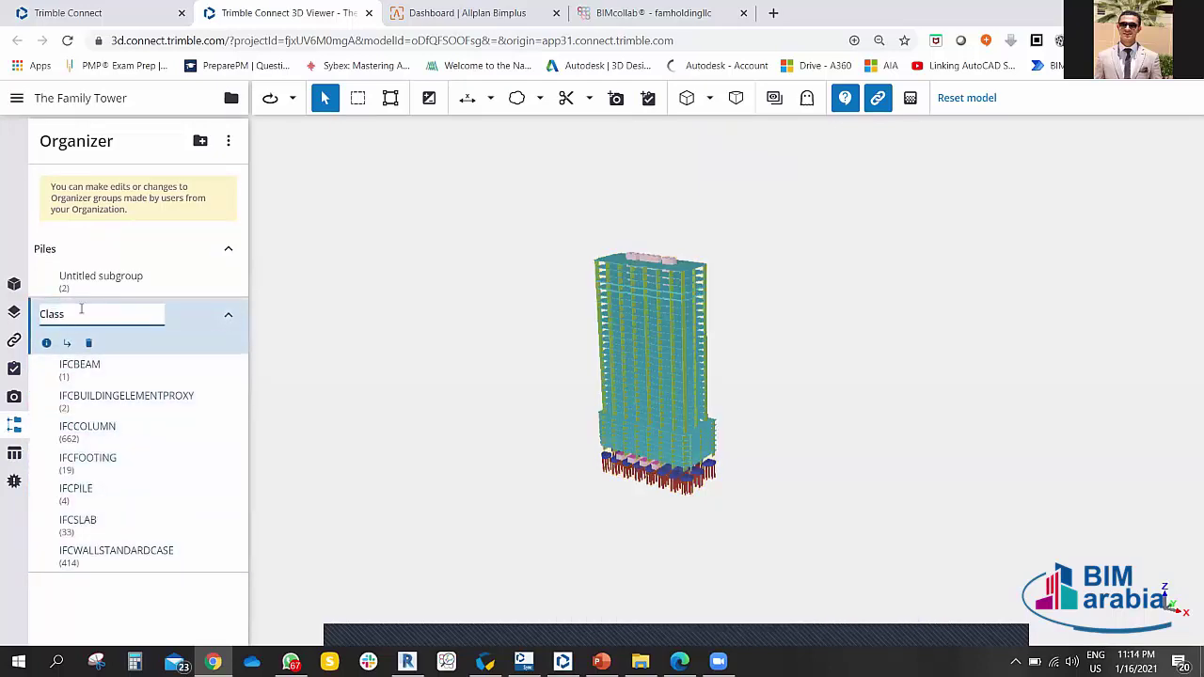
{"action": "double_click", "coordinate": [82, 308]}
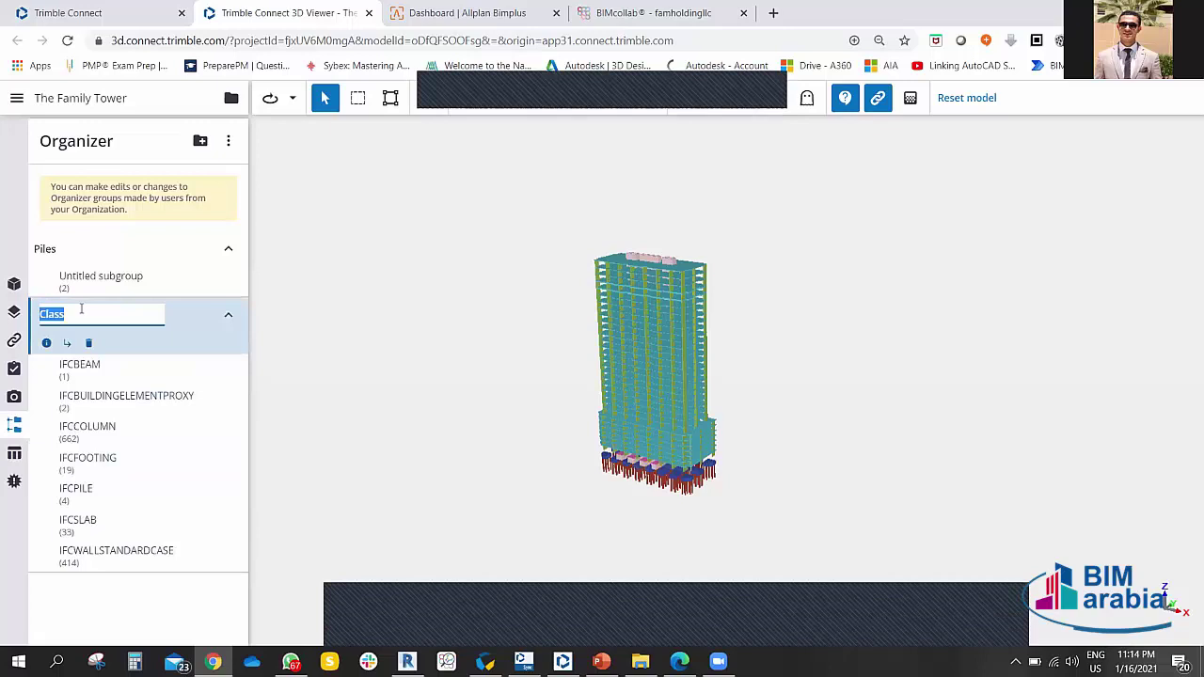
{"action": "type", "text": "Fam"}
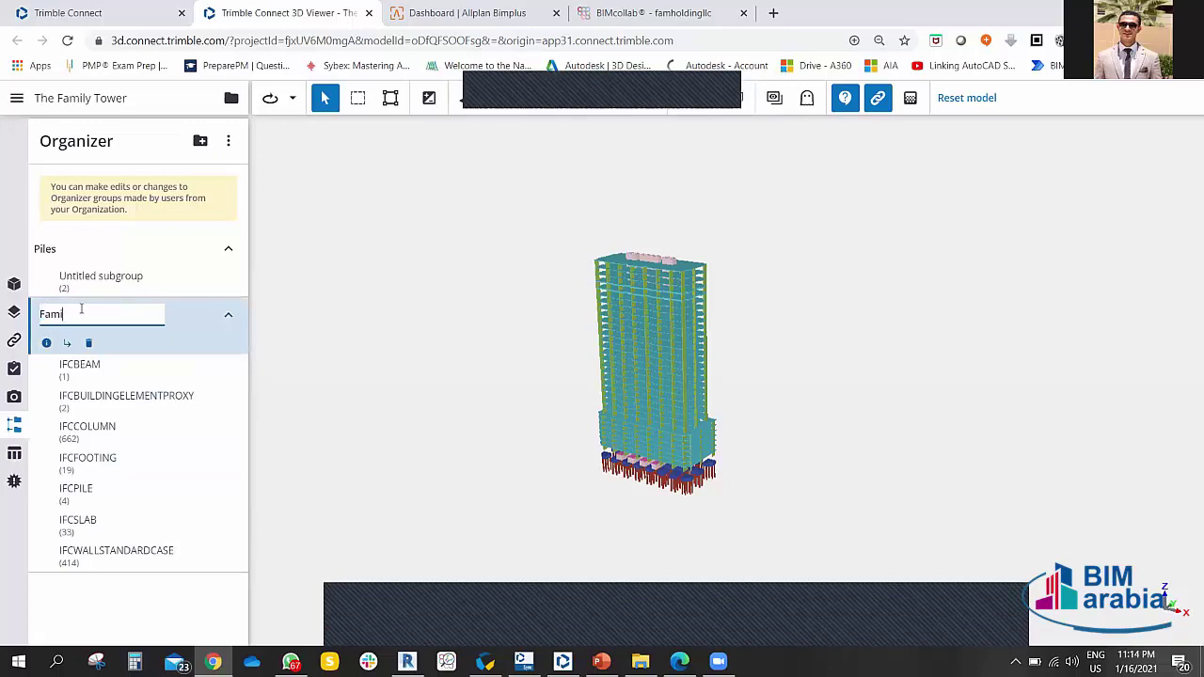
{"action": "type", "text": "lty Gr"}
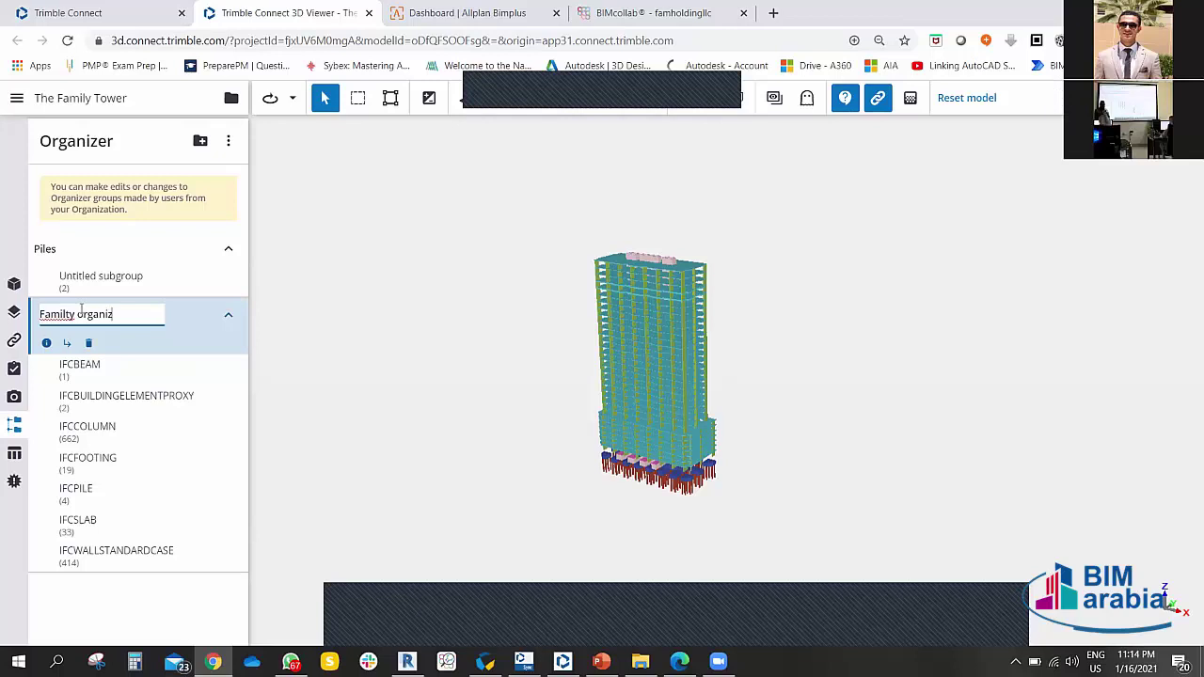
{"action": "type", "text": "er"}
{"action": "right_click", "coordinate": [54, 316]}
{"action": "left_click", "coordinate": [94, 330]}
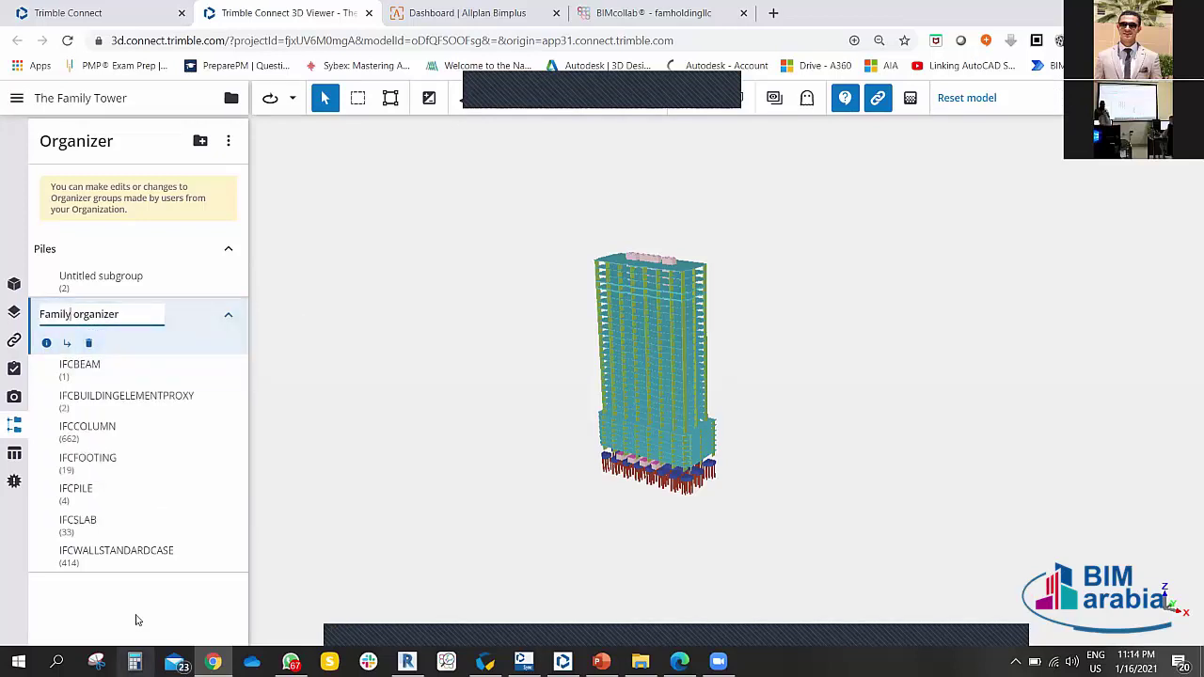
{"action": "key", "text": "Return"}
{"action": "left_click", "coordinate": [230, 324]}
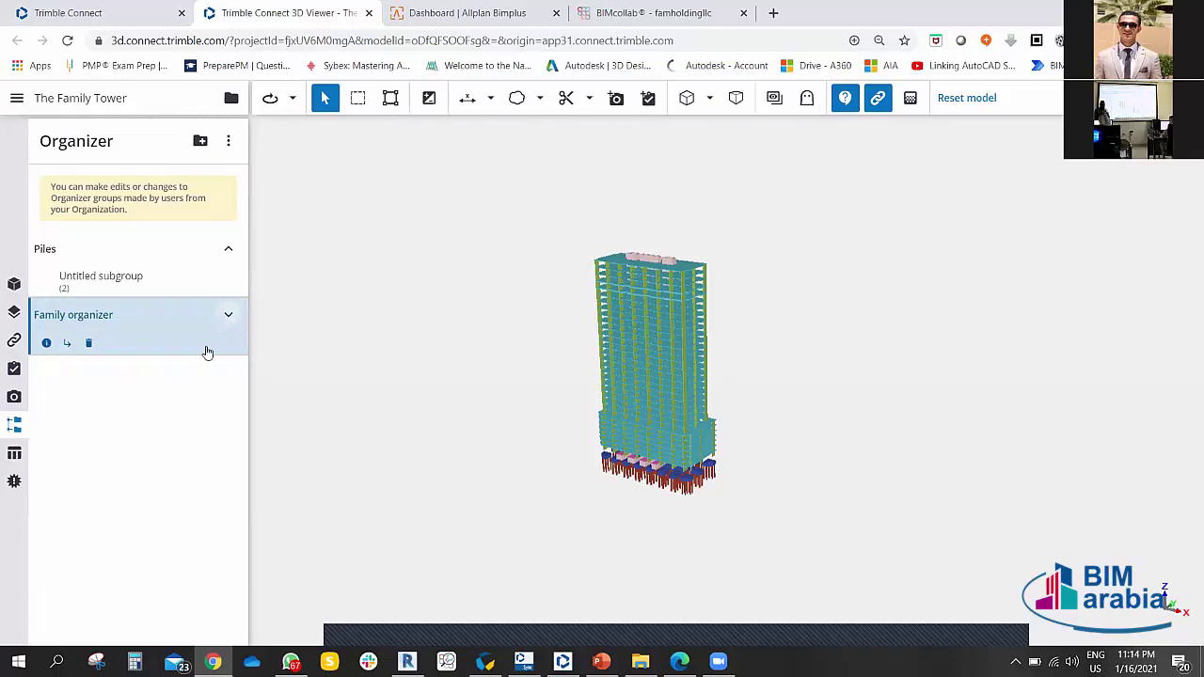
{"action": "left_click", "coordinate": [229, 316]}
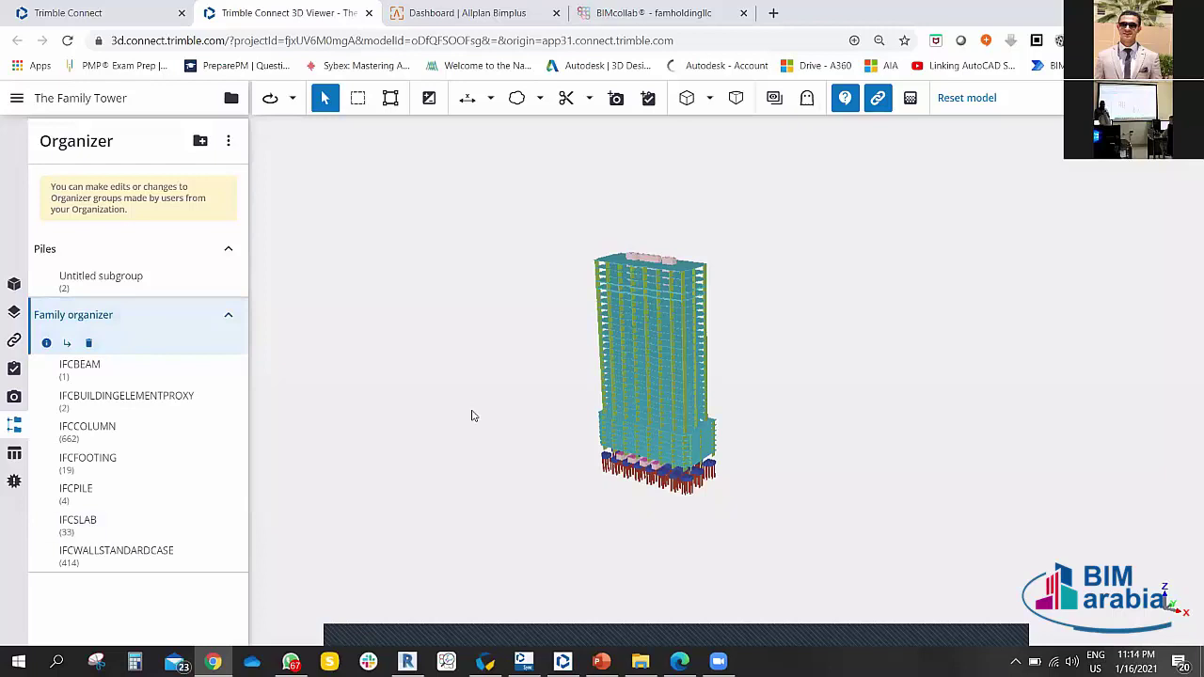
Isolate the 19 footings from the IFCFOOTING subgroup in the model.
{"action": "left_click", "coordinate": [83, 423]}
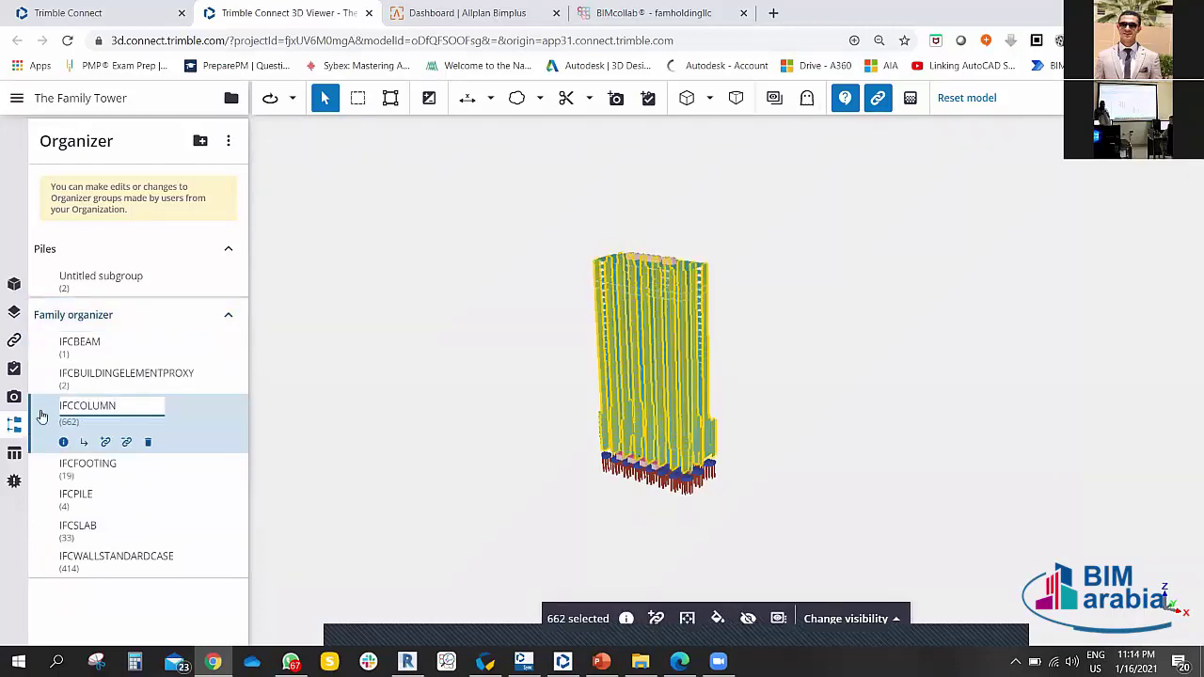
{"action": "left_click", "coordinate": [40, 468]}
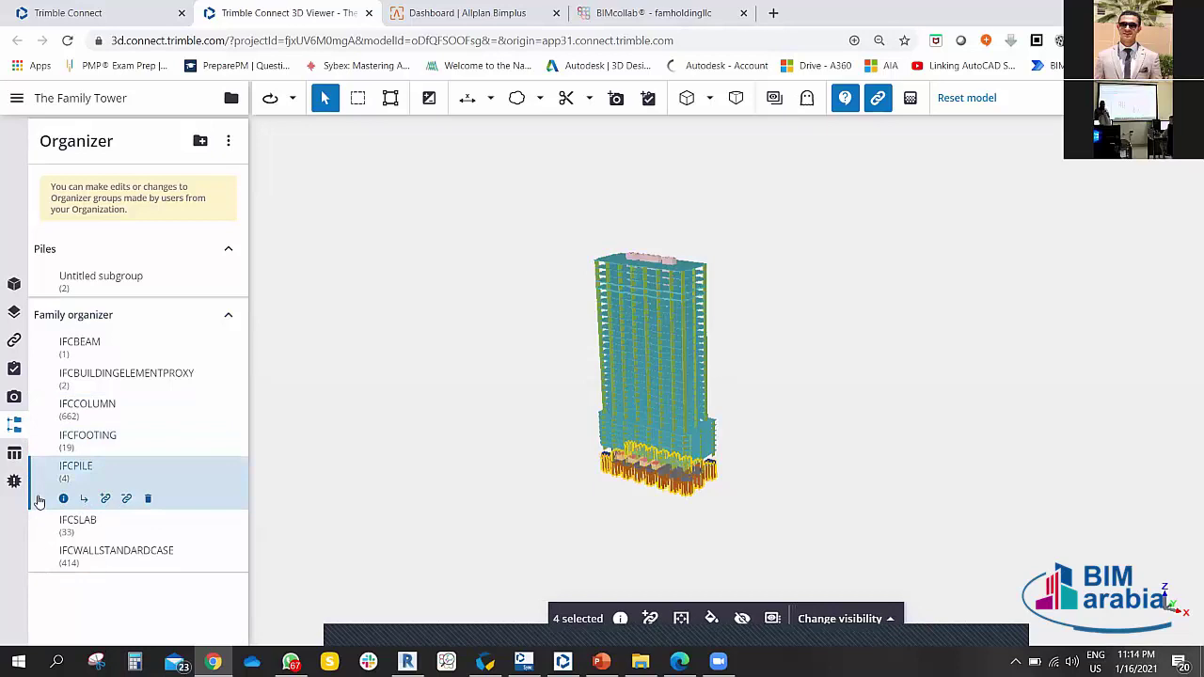
{"action": "left_click", "coordinate": [832, 621]}
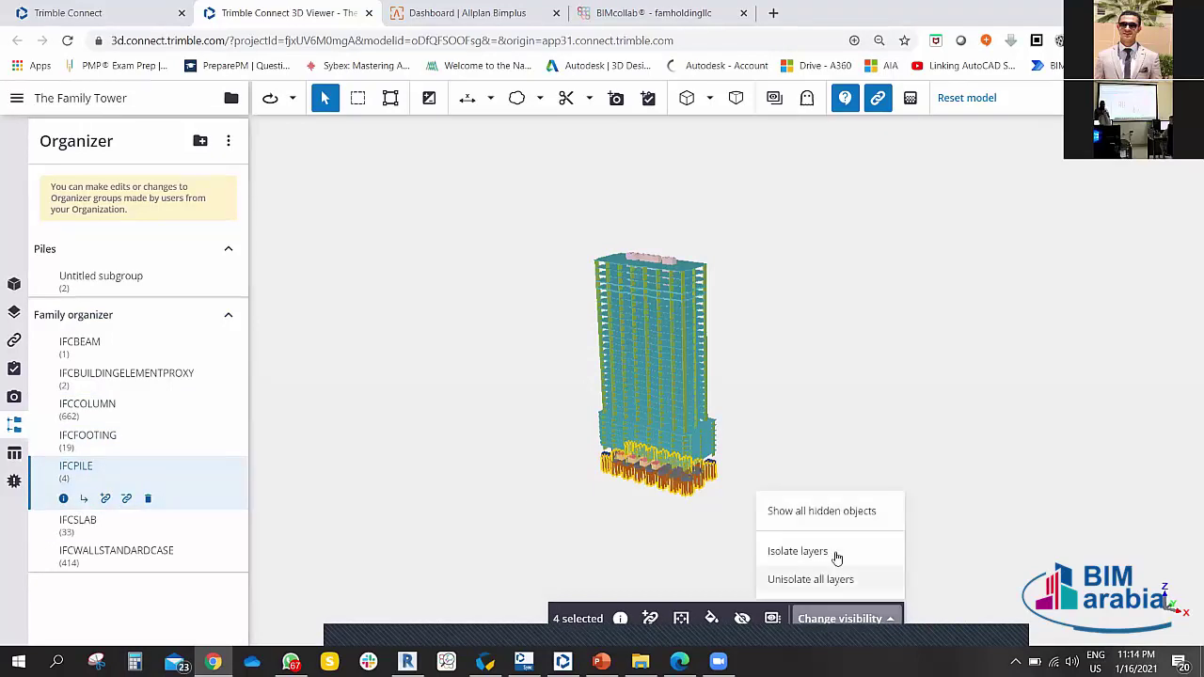
{"action": "left_click", "coordinate": [836, 555]}
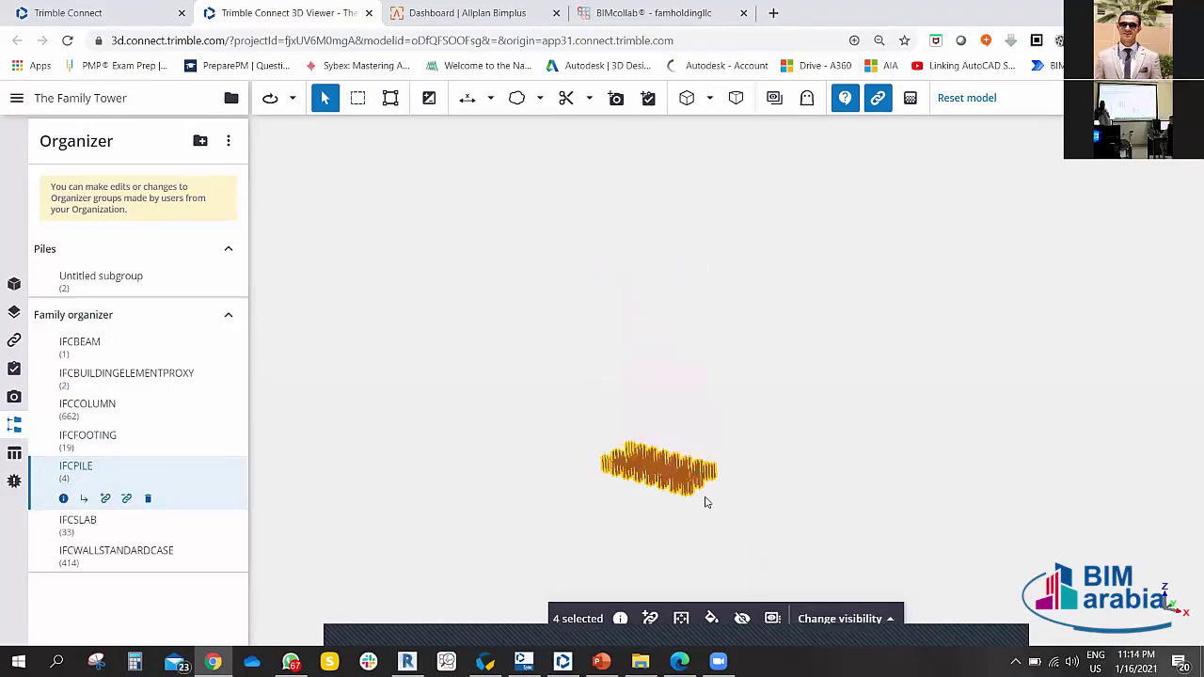
{"action": "left_click", "coordinate": [761, 475]}
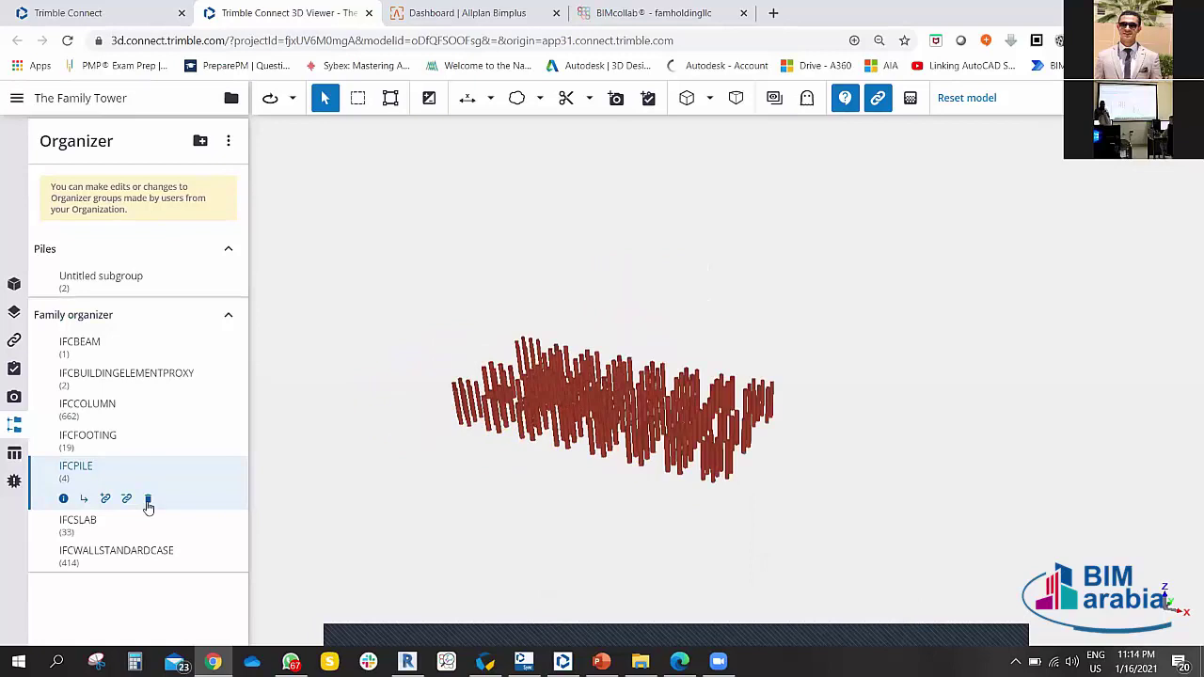
{"action": "left_click", "coordinate": [36, 440]}
{"action": "left_click", "coordinate": [842, 617]}
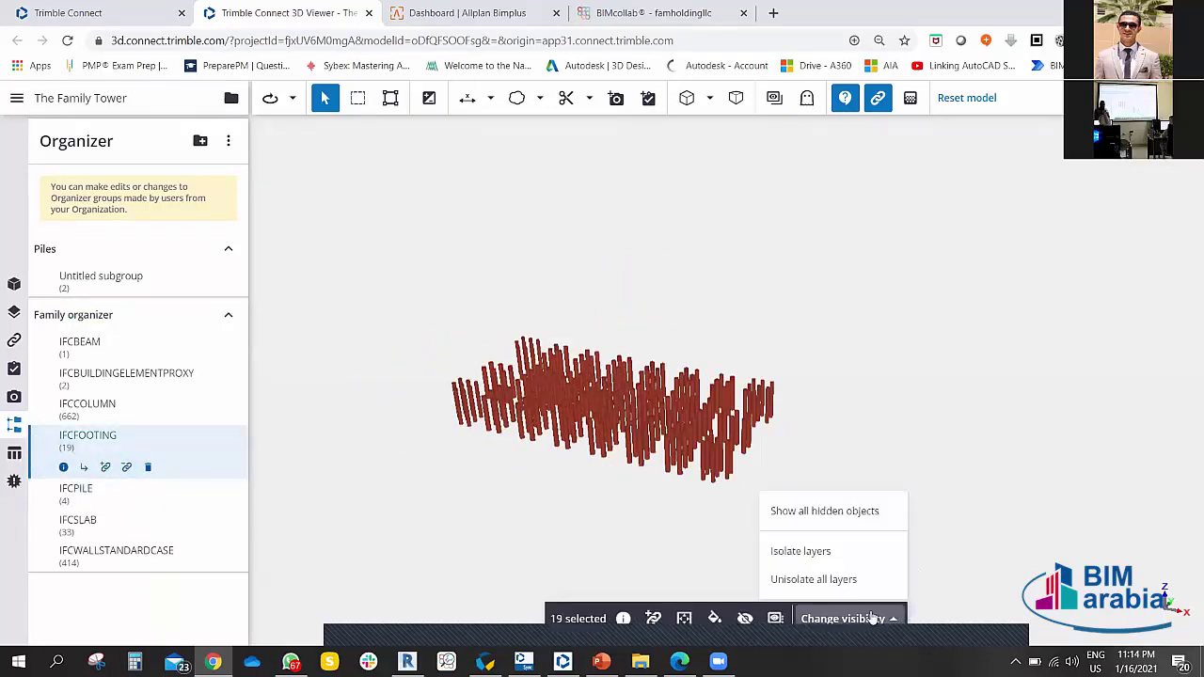
{"action": "left_click", "coordinate": [814, 565]}
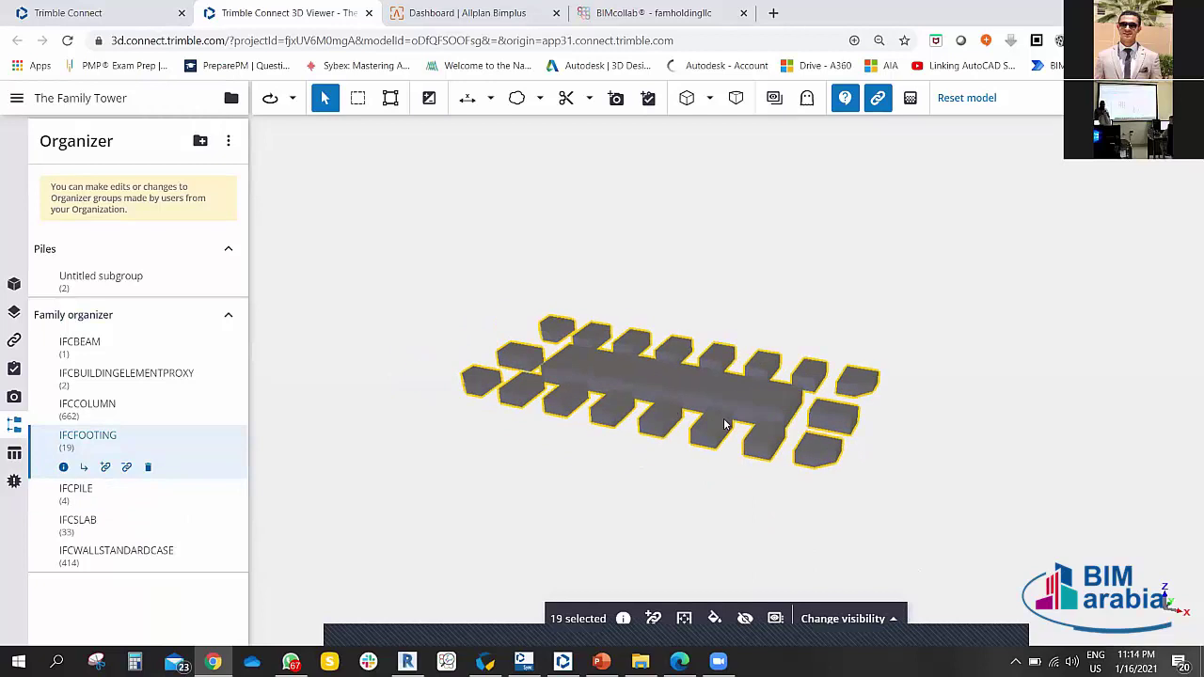
Isolate the 662 IFCCOLUMN columns and display their shared property sets.
{"action": "left_click", "coordinate": [41, 412]}
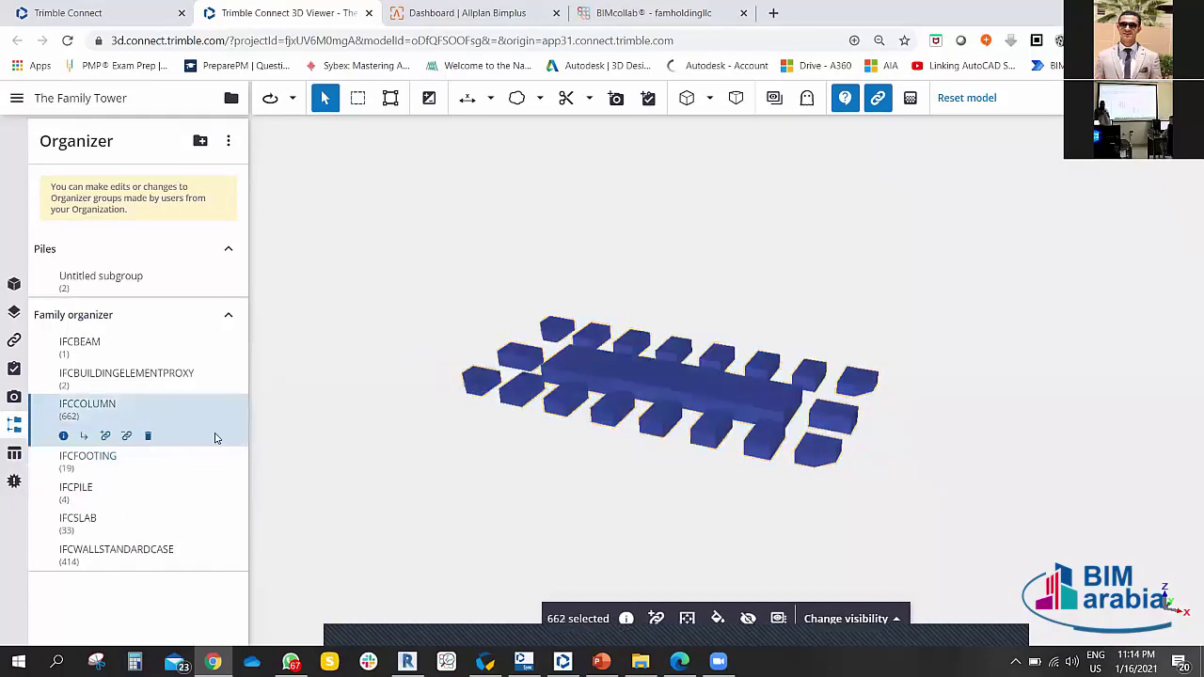
{"action": "left_click", "coordinate": [873, 617]}
{"action": "left_click", "coordinate": [814, 549]}
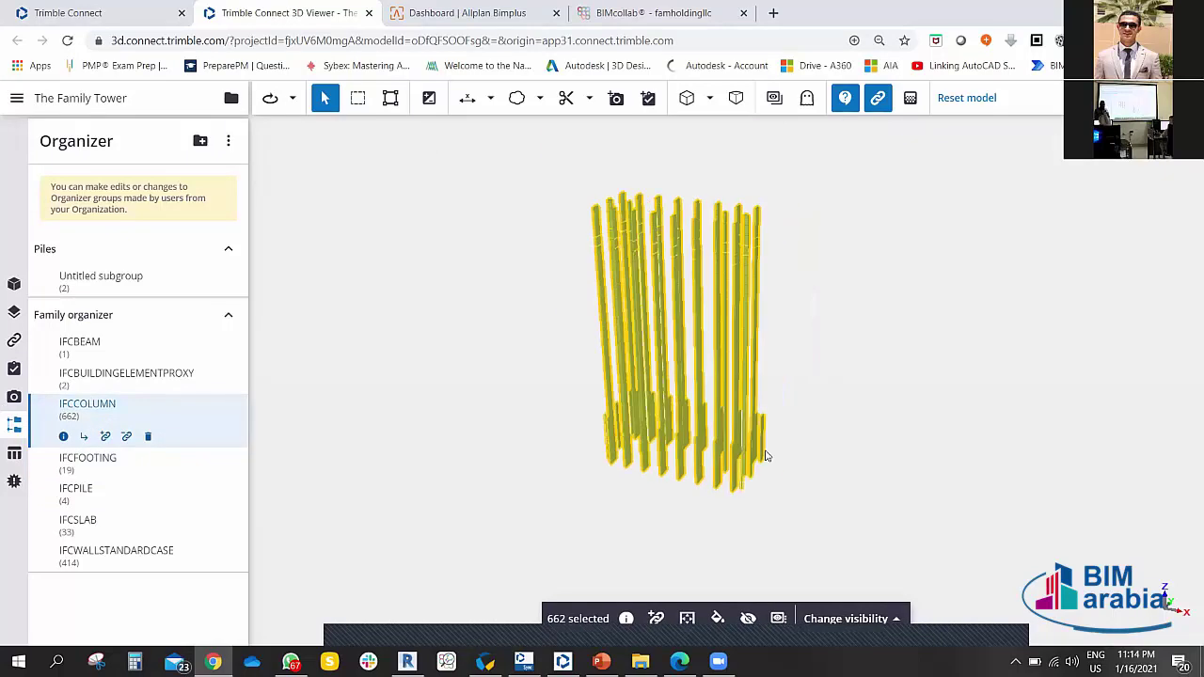
{"action": "scroll", "coordinate": [767, 457], "scroll_direction": "up", "scroll_amount": 2}
{"action": "scroll", "coordinate": [771, 440], "scroll_direction": "up", "scroll_amount": 1}
{"action": "scroll", "coordinate": [771, 438], "scroll_direction": "up", "scroll_amount": 1}
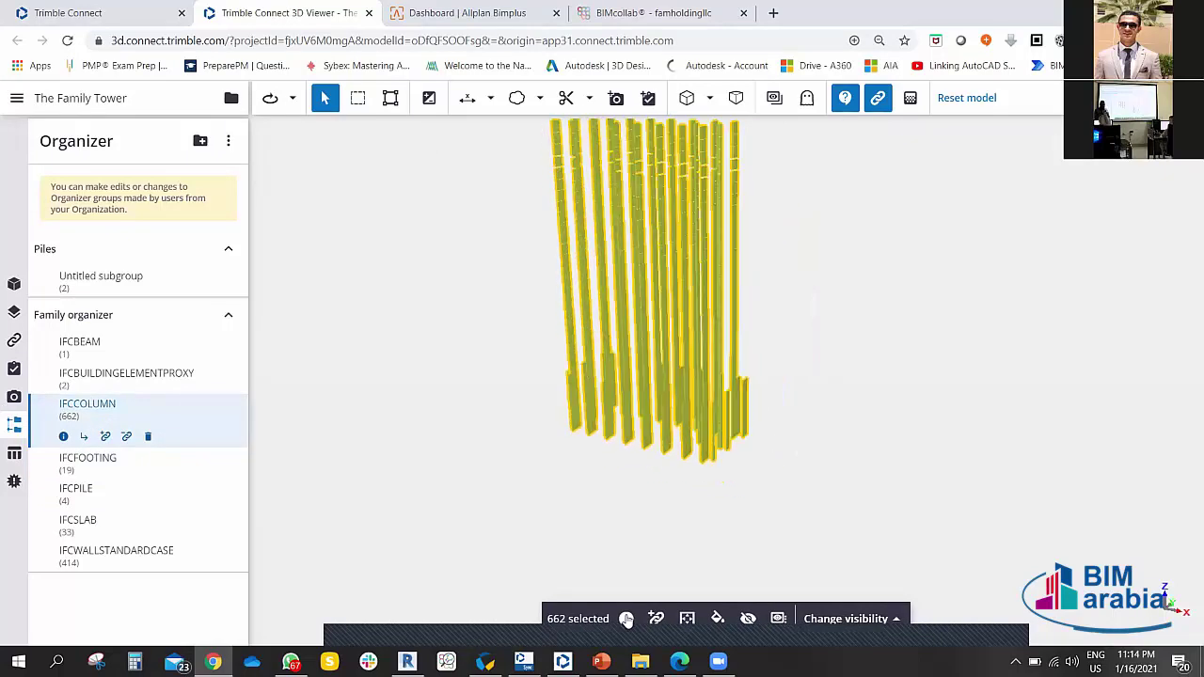
{"action": "left_click", "coordinate": [625, 618]}
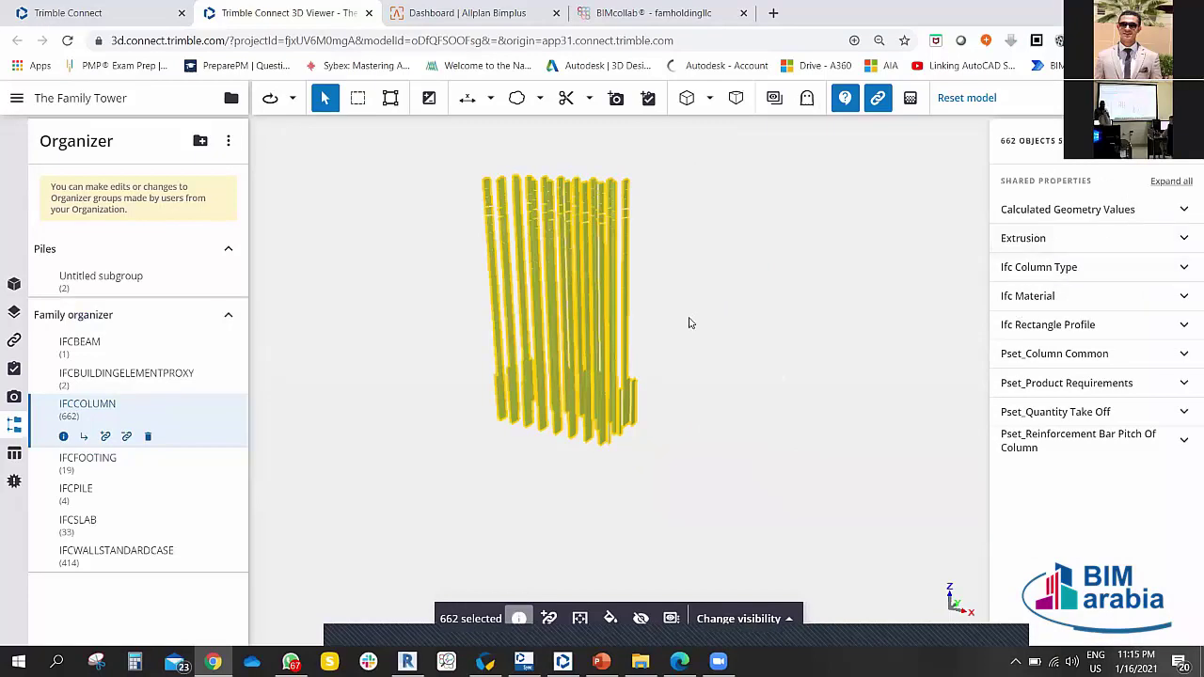
Select the top-left concrete column and check its Pset_Quantity Take Off group.
{"action": "left_click", "coordinate": [742, 333]}
{"action": "mouse_move", "coordinate": [742, 333]}
{"action": "left_mouse_down"}
{"action": "mouse_move", "coordinate": [740, 277]}
{"action": "mouse_move", "coordinate": [800, 285]}
{"action": "mouse_move", "coordinate": [671, 282]}
{"action": "mouse_move", "coordinate": [699, 269]}
{"action": "mouse_move", "coordinate": [515, 182]}
{"action": "left_mouse_up"}
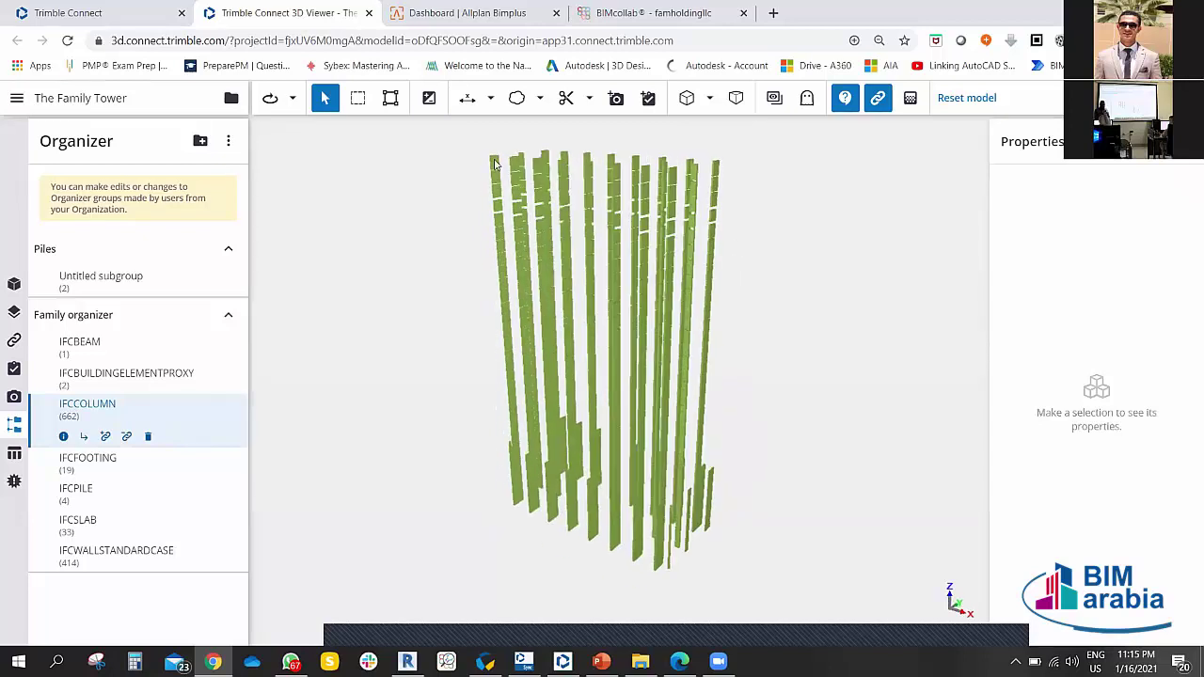
{"action": "left_click", "coordinate": [495, 164]}
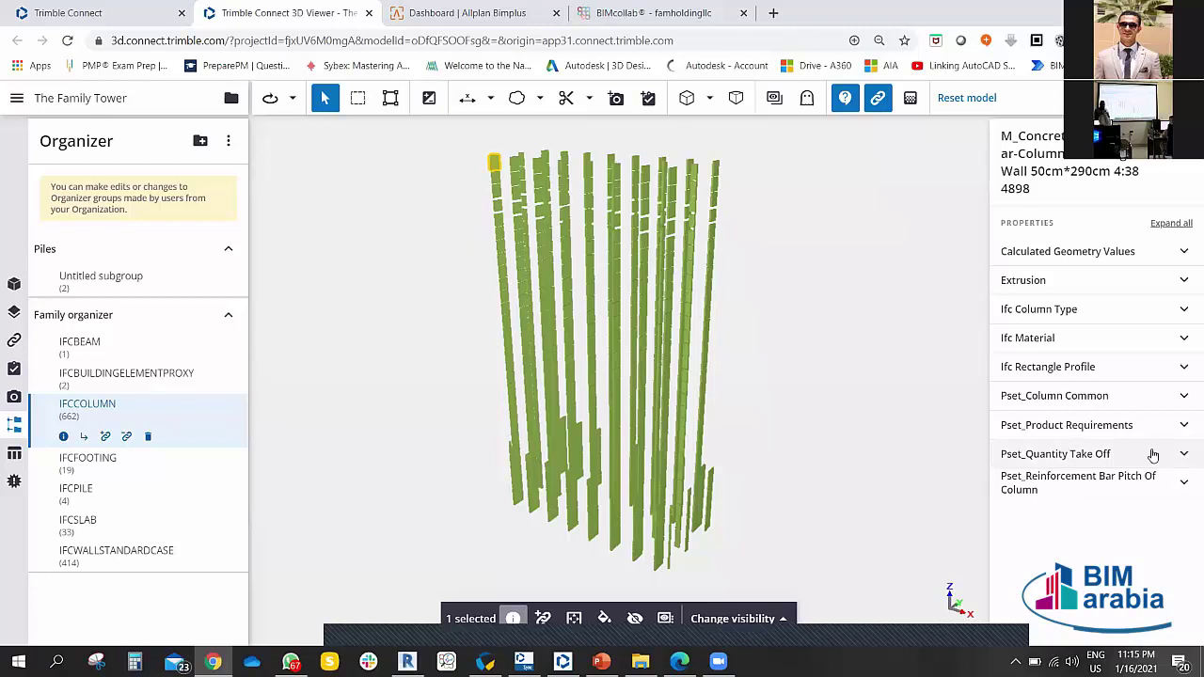
{"action": "left_click", "coordinate": [1182, 454]}
{"action": "left_click", "coordinate": [1182, 454]}
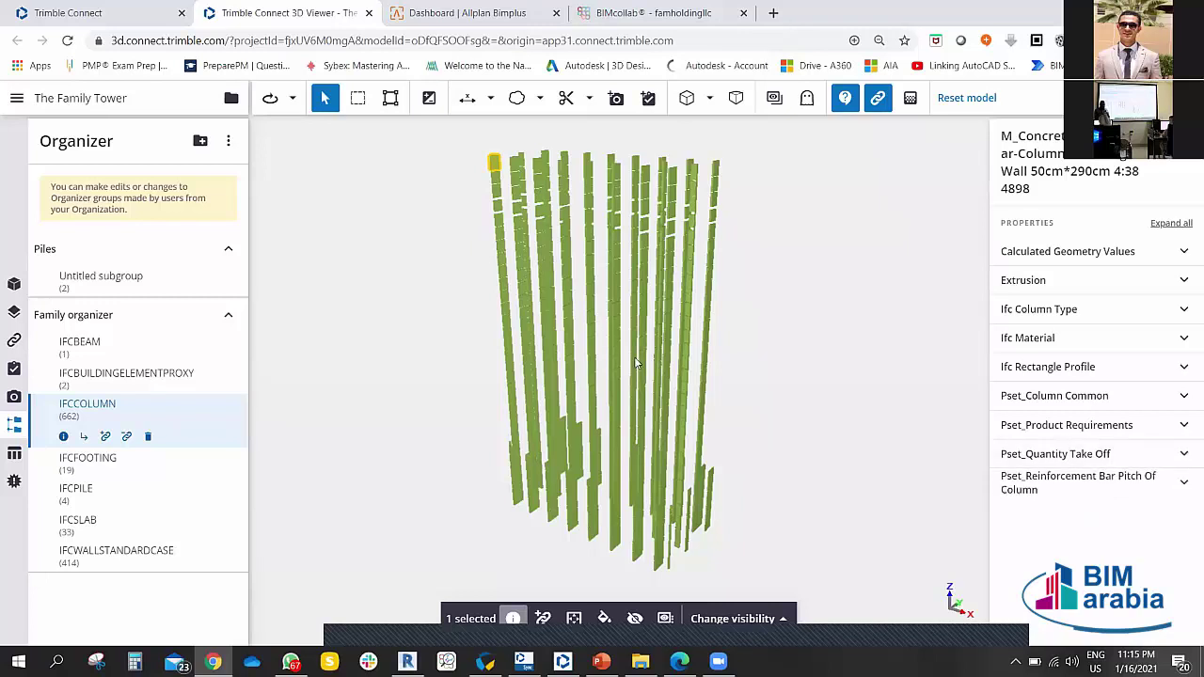
{"action": "scroll", "coordinate": [541, 213], "scroll_direction": "up", "scroll_amount": 3}
{"action": "scroll", "coordinate": [541, 212], "scroll_direction": "up", "scroll_amount": 2}
{"action": "scroll", "coordinate": [548, 235], "scroll_direction": "up", "scroll_amount": 2}
{"action": "scroll", "coordinate": [553, 258], "scroll_direction": "up", "scroll_amount": 2}
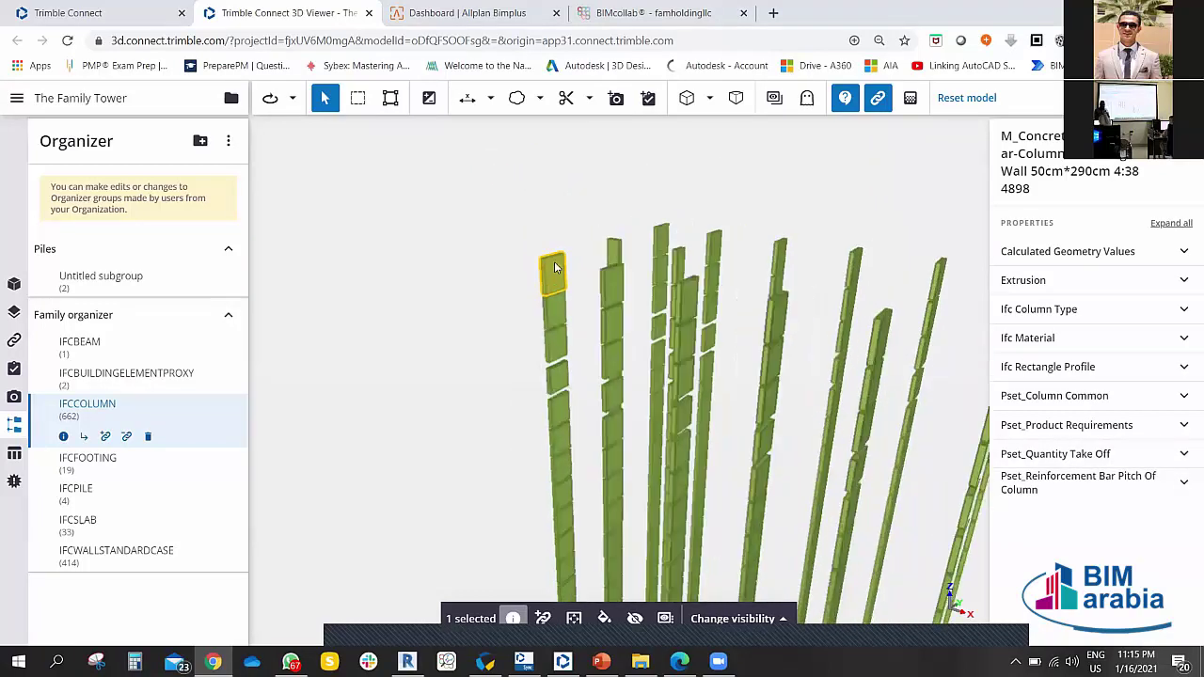
{"action": "scroll", "coordinate": [559, 279], "scroll_direction": "up", "scroll_amount": 2}
{"action": "scroll", "coordinate": [559, 280], "scroll_direction": "up", "scroll_amount": 2}
{"action": "scroll", "coordinate": [555, 292], "scroll_direction": "up", "scroll_amount": 2}
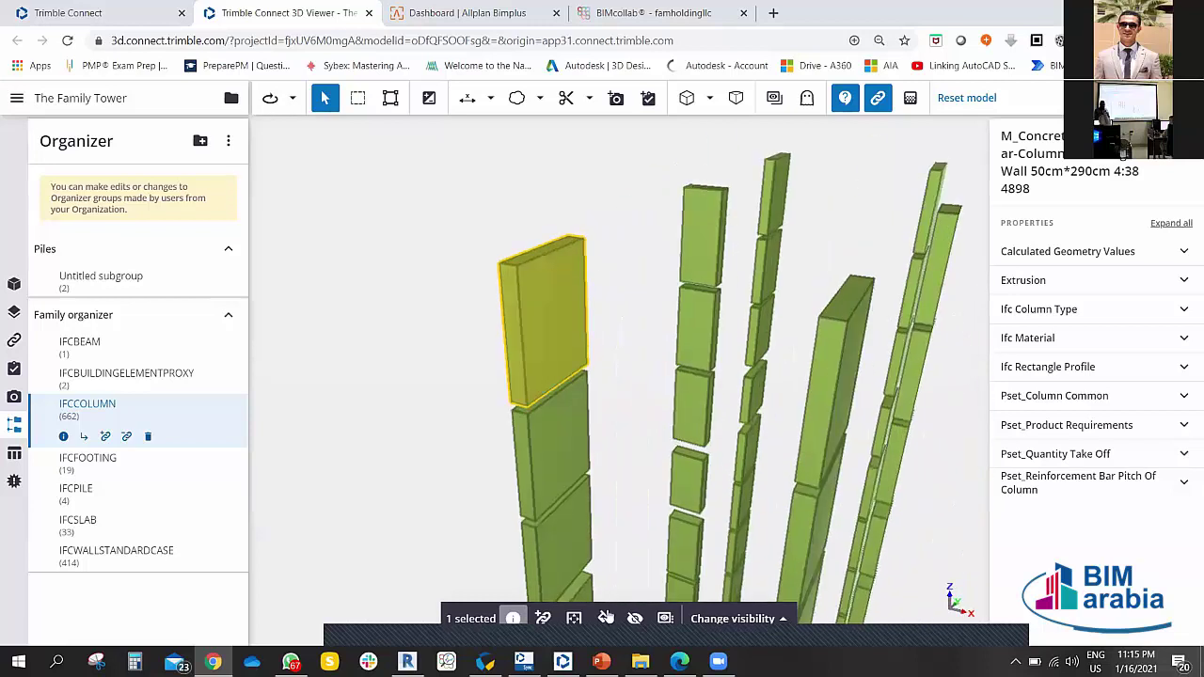
Isolate the Wall 50cm*290cm column and frame it to fill the view.
{"action": "left_click", "coordinate": [574, 617]}
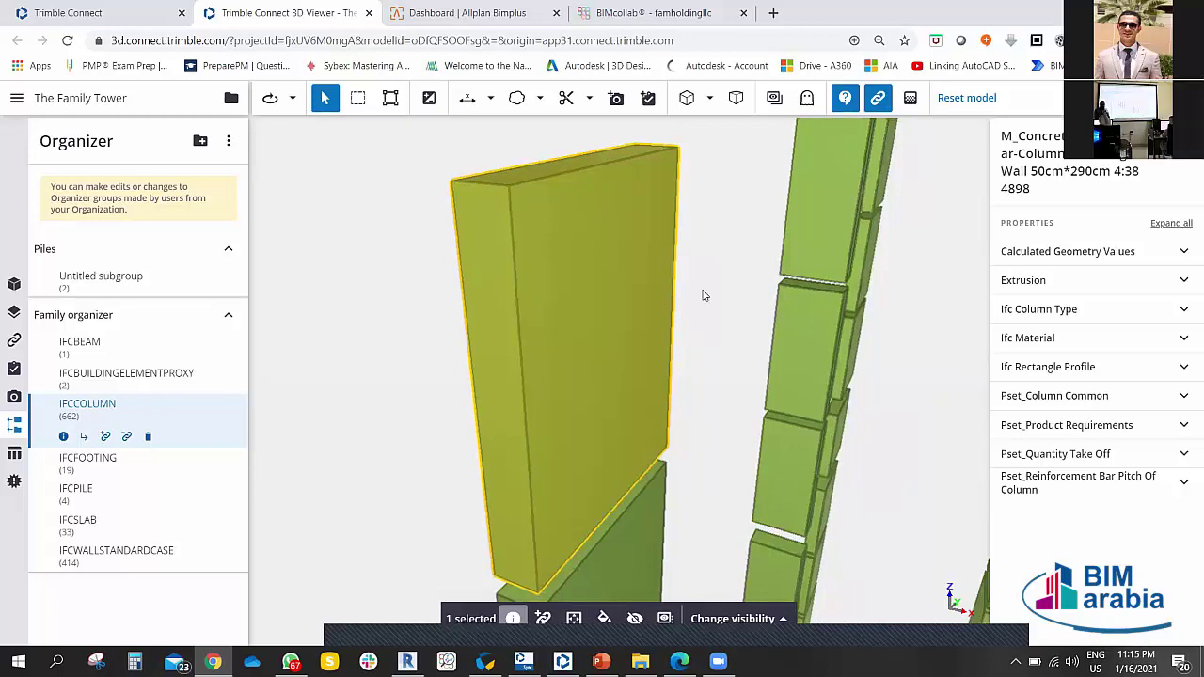
{"action": "left_click_drag", "start_coordinate": [643, 505], "coordinate": [802, 613]}
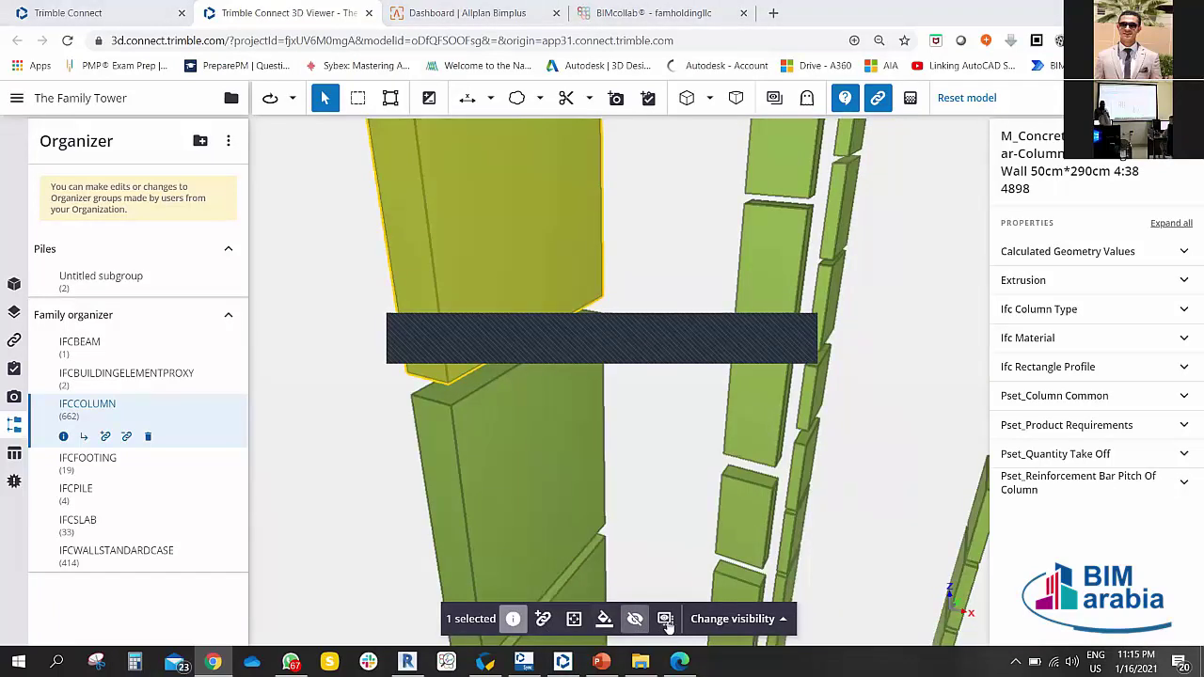
{"action": "left_click", "coordinate": [665, 621]}
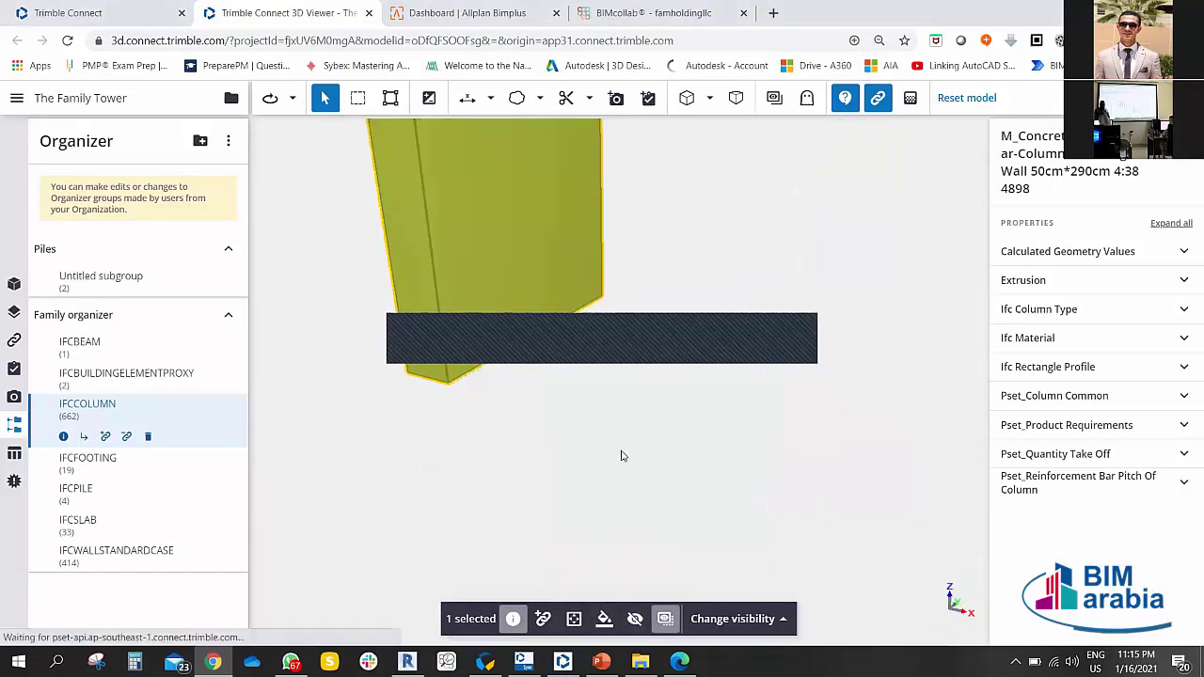
{"action": "left_click", "coordinate": [576, 618]}
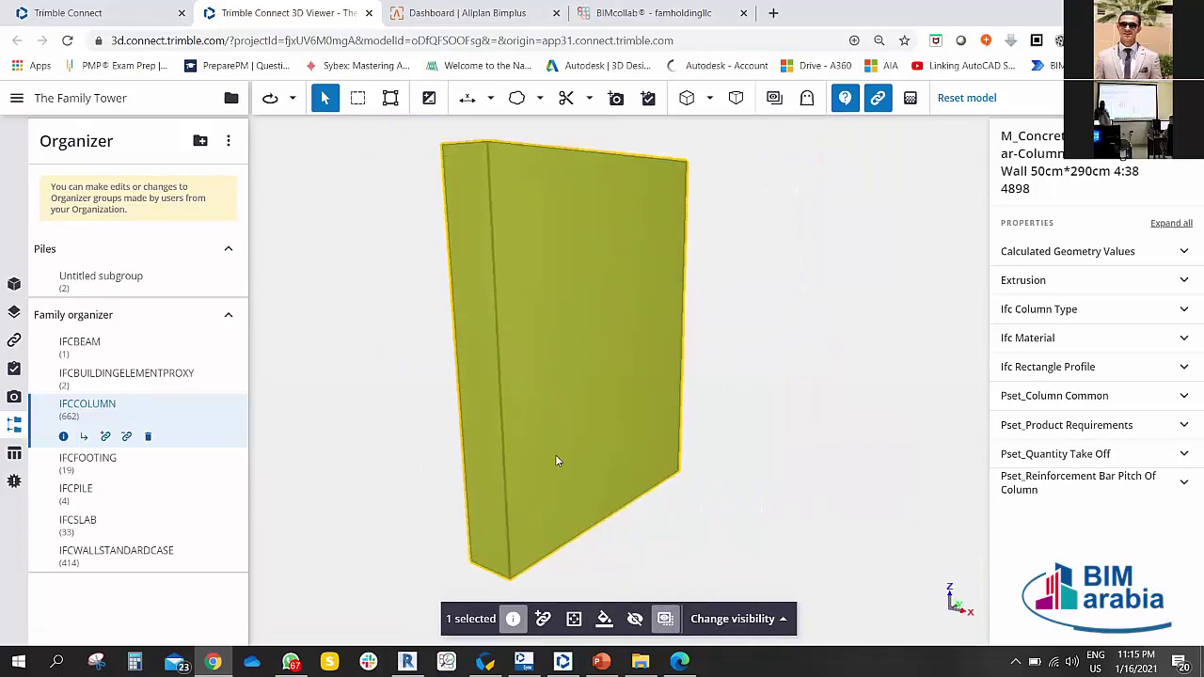
{"action": "left_click", "coordinate": [542, 618]}
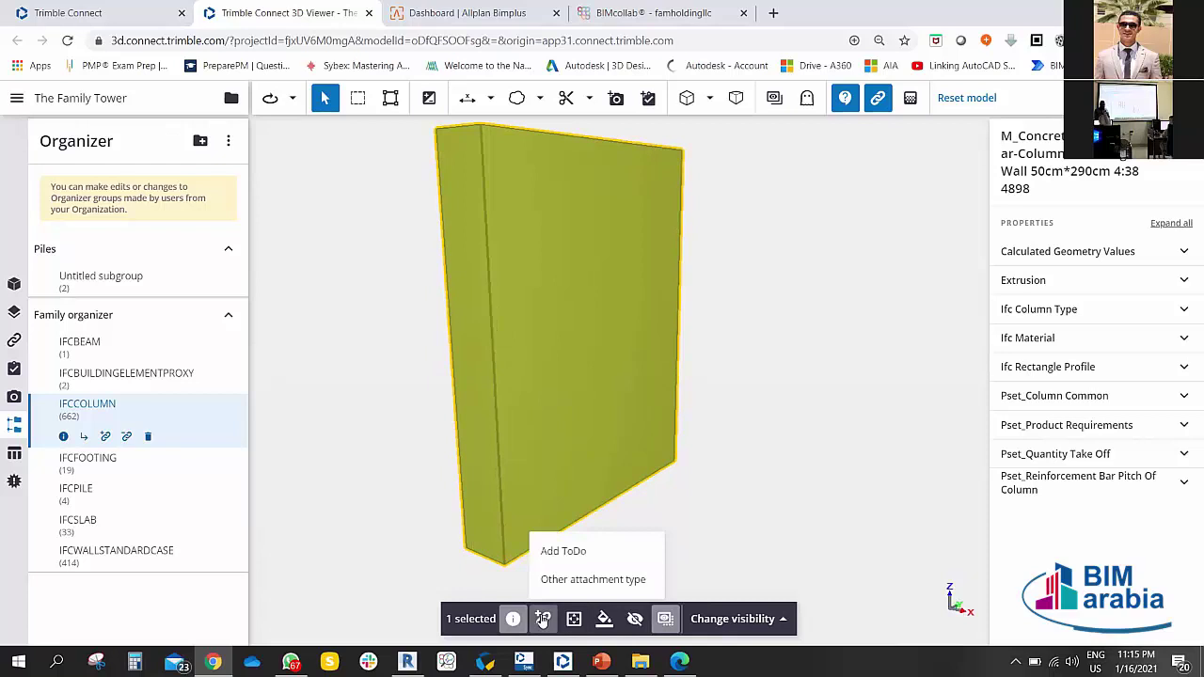
Discard a draft ToDo started for the column and collapse the Family organizer group.
{"action": "left_click", "coordinate": [569, 552]}
{"action": "type", "text": "gdfgdfgfdgfd"}
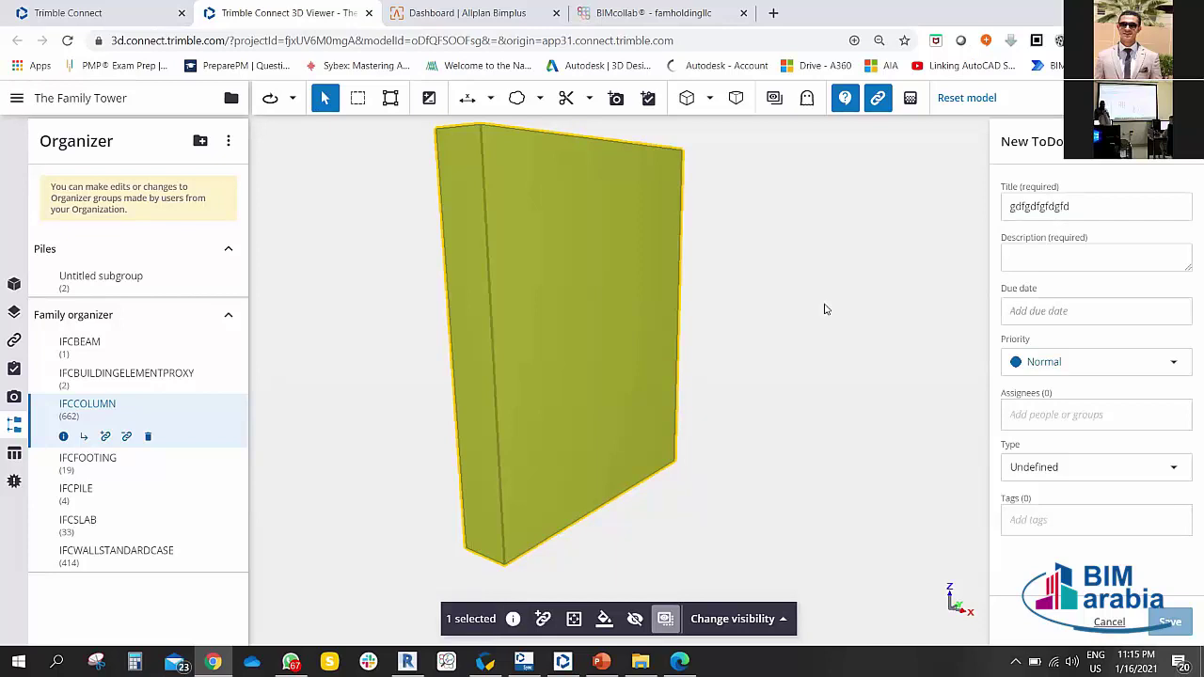
{"action": "left_click", "coordinate": [714, 395]}
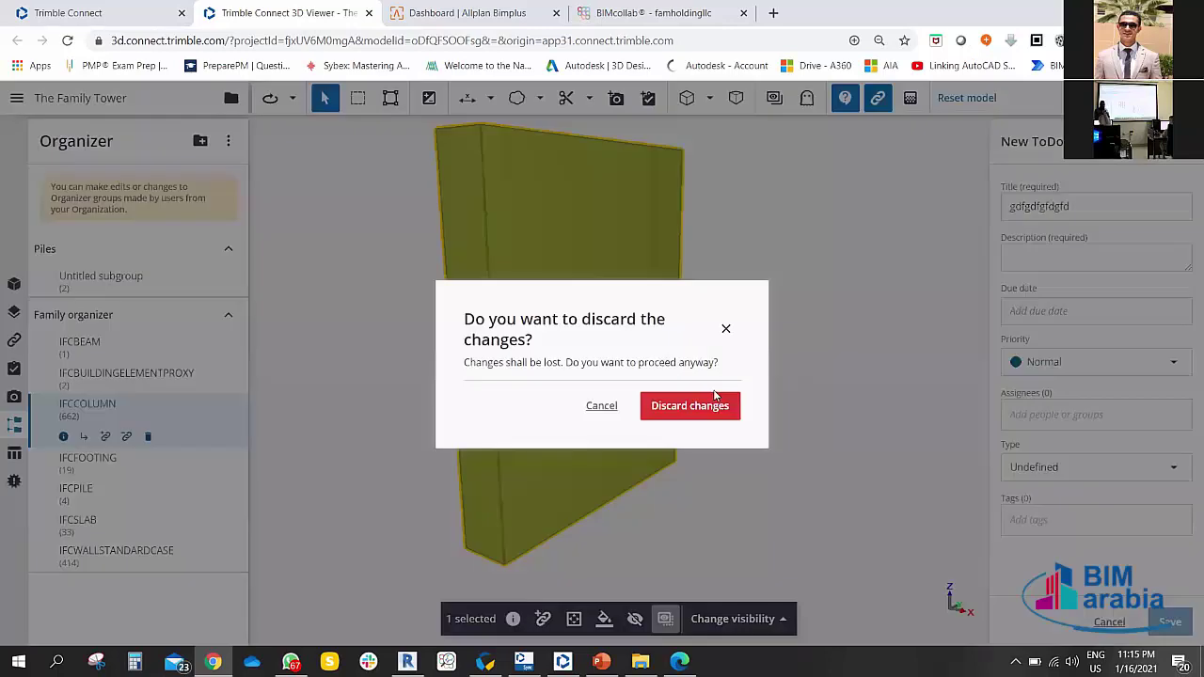
{"action": "left_click", "coordinate": [680, 405]}
{"action": "mouse_move", "coordinate": [629, 380]}
{"action": "left_mouse_down"}
{"action": "mouse_move", "coordinate": [694, 357]}
{"action": "mouse_move", "coordinate": [628, 371]}
{"action": "left_mouse_up"}
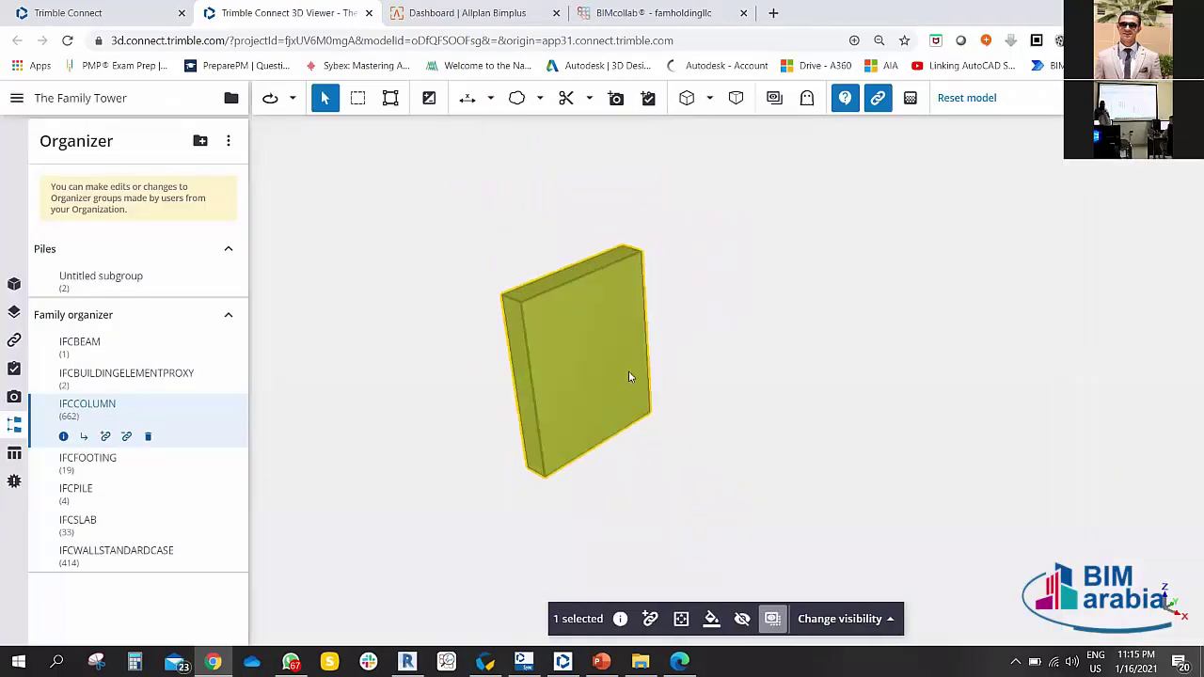
{"action": "left_click", "coordinate": [227, 315]}
Delete the Untitled subgroup under Piles from the Organizer.
{"action": "mouse_move", "coordinate": [141, 280]}
{"action": "left_click", "coordinate": [229, 281]}
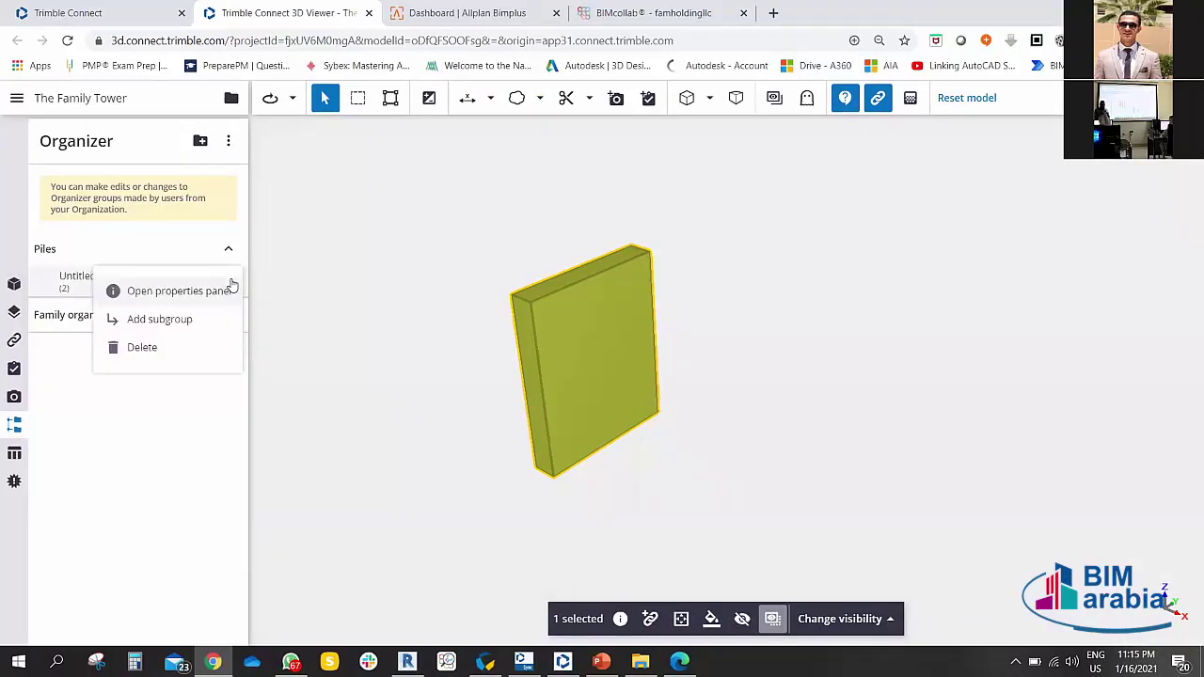
{"action": "left_click", "coordinate": [142, 347]}
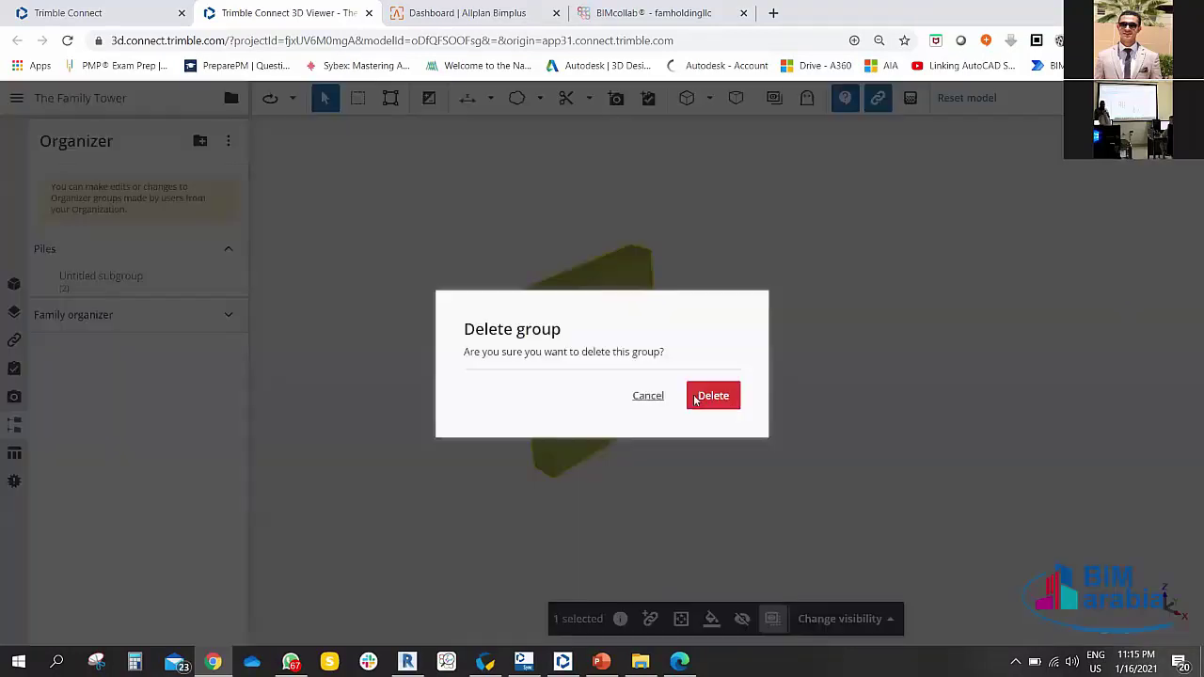
{"action": "left_click", "coordinate": [717, 400]}
Reframe the view and reselect the lone isolated column.
{"action": "left_click", "coordinate": [759, 385]}
{"action": "scroll", "coordinate": [760, 357], "scroll_direction": "down", "scroll_amount": 2}
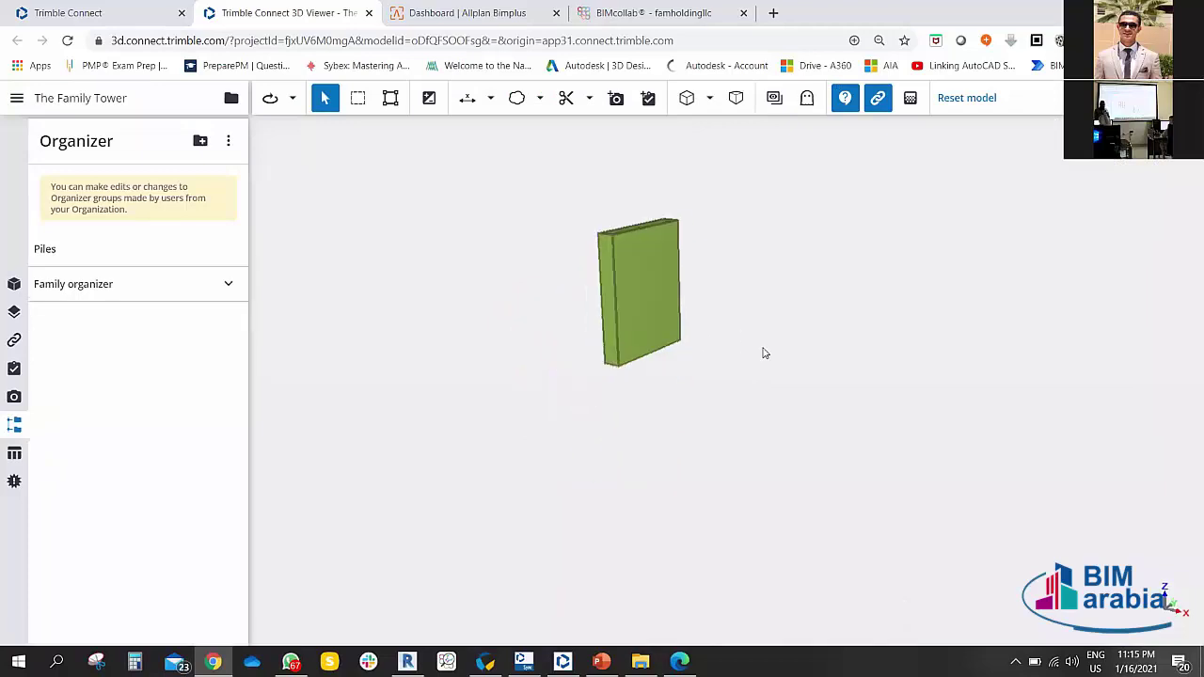
{"action": "scroll", "coordinate": [767, 376], "scroll_direction": "down", "scroll_amount": 2}
{"action": "scroll", "coordinate": [739, 362], "scroll_direction": "up", "scroll_amount": 2}
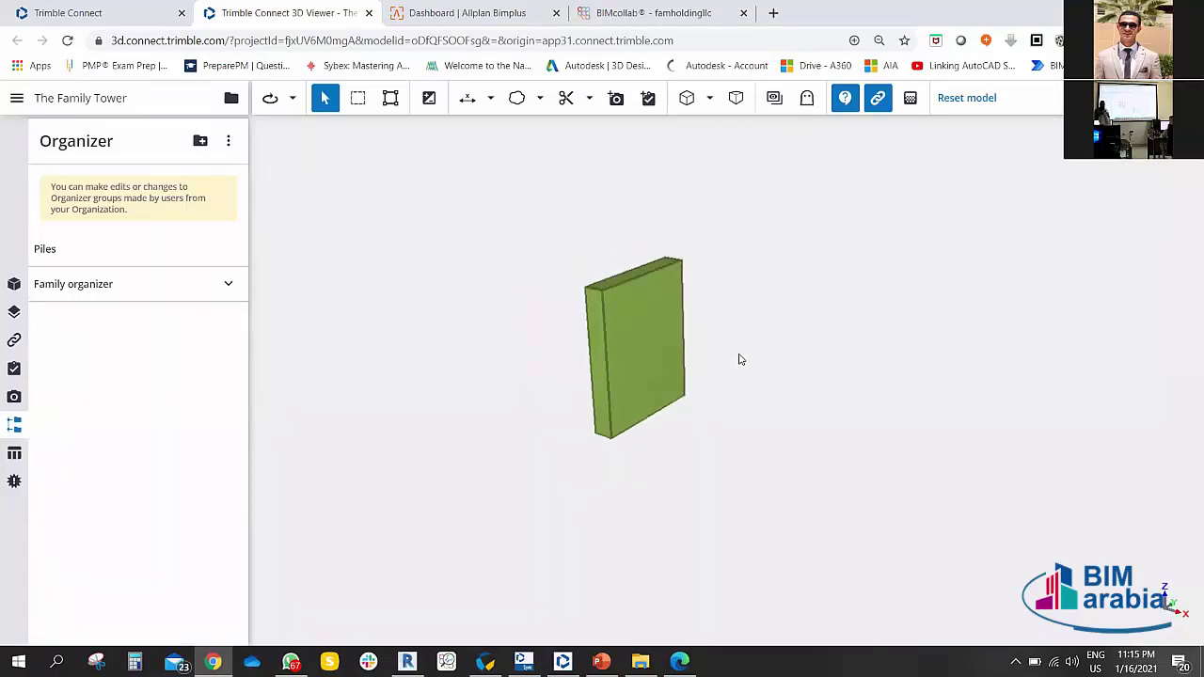
{"action": "middle_click_drag", "start_coordinate": [740, 362], "coordinate": [742, 368]}
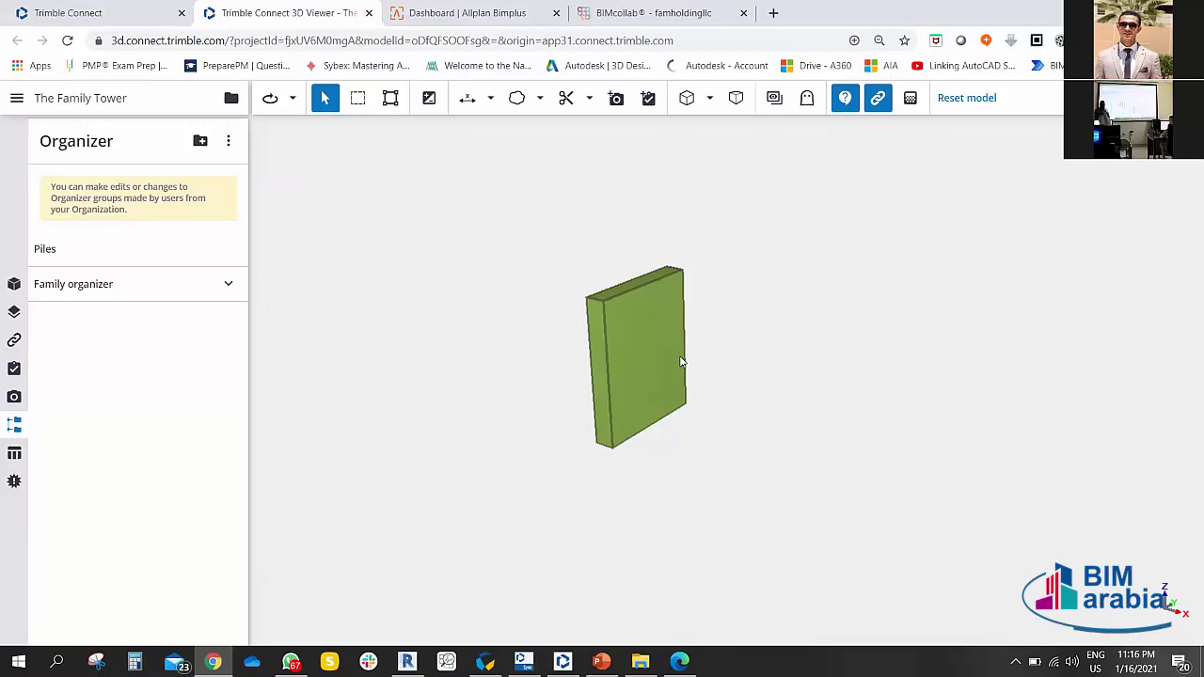
{"action": "middle_click_drag", "start_coordinate": [697, 312], "coordinate": [727, 309]}
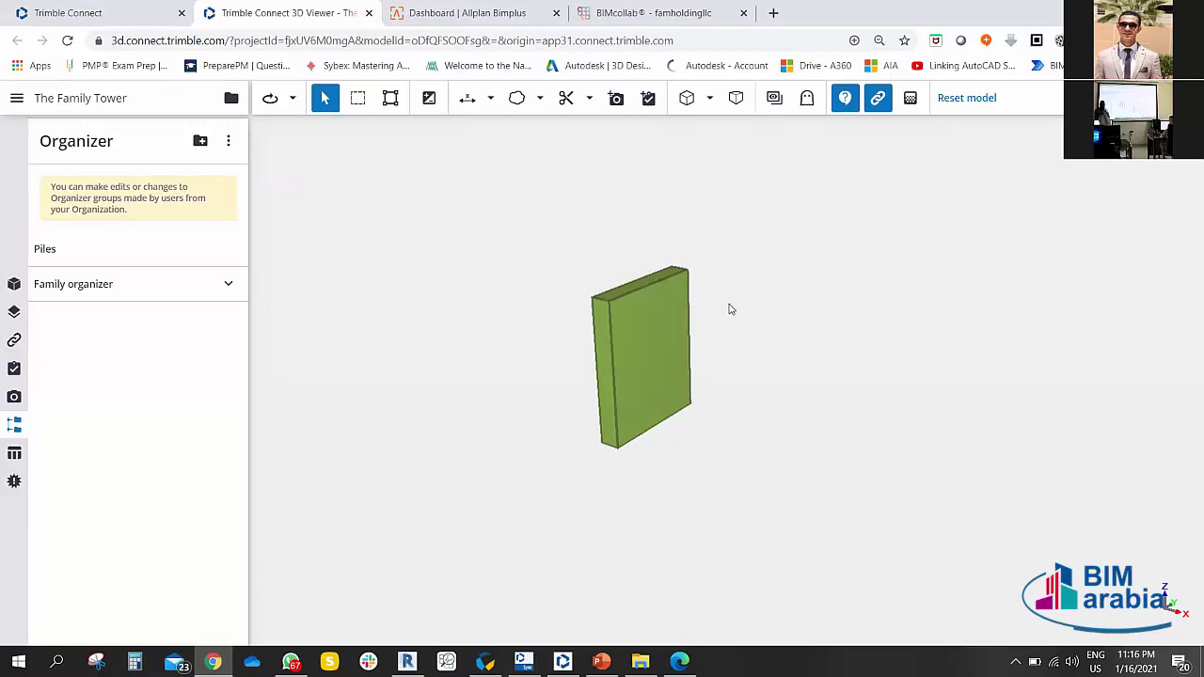
{"action": "left_click", "coordinate": [664, 365]}
Unhide all model elements so the whole Family Tower is visible again.
{"action": "left_click", "coordinate": [833, 620]}
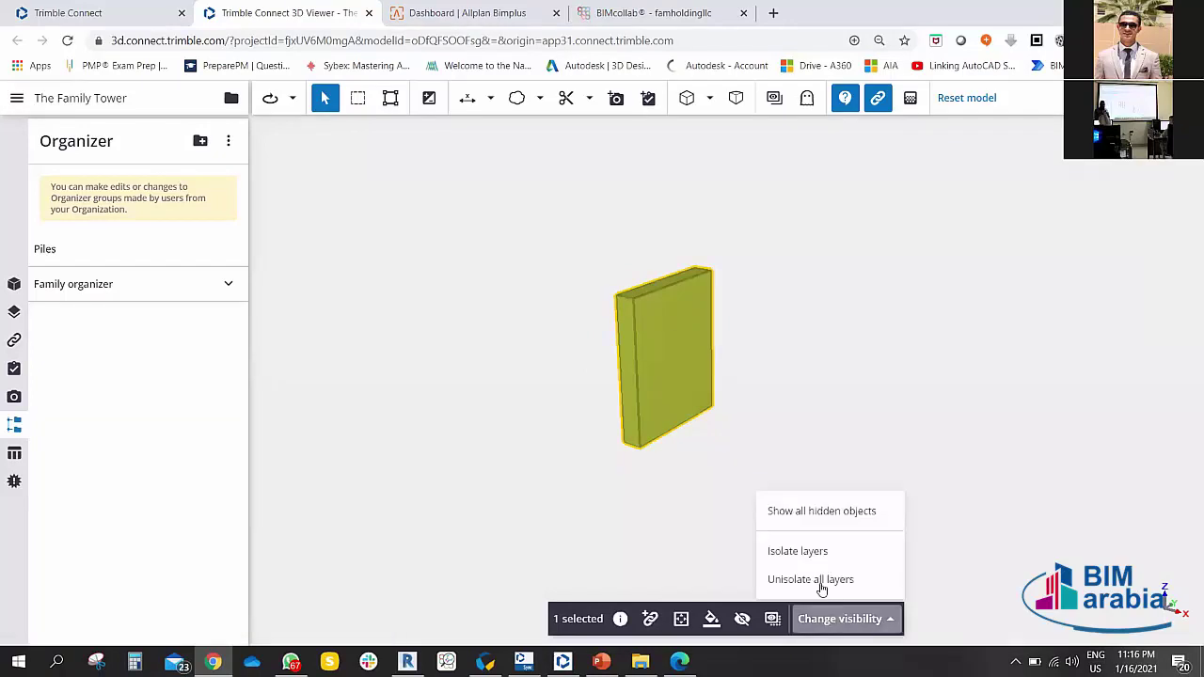
{"action": "left_click", "coordinate": [822, 583]}
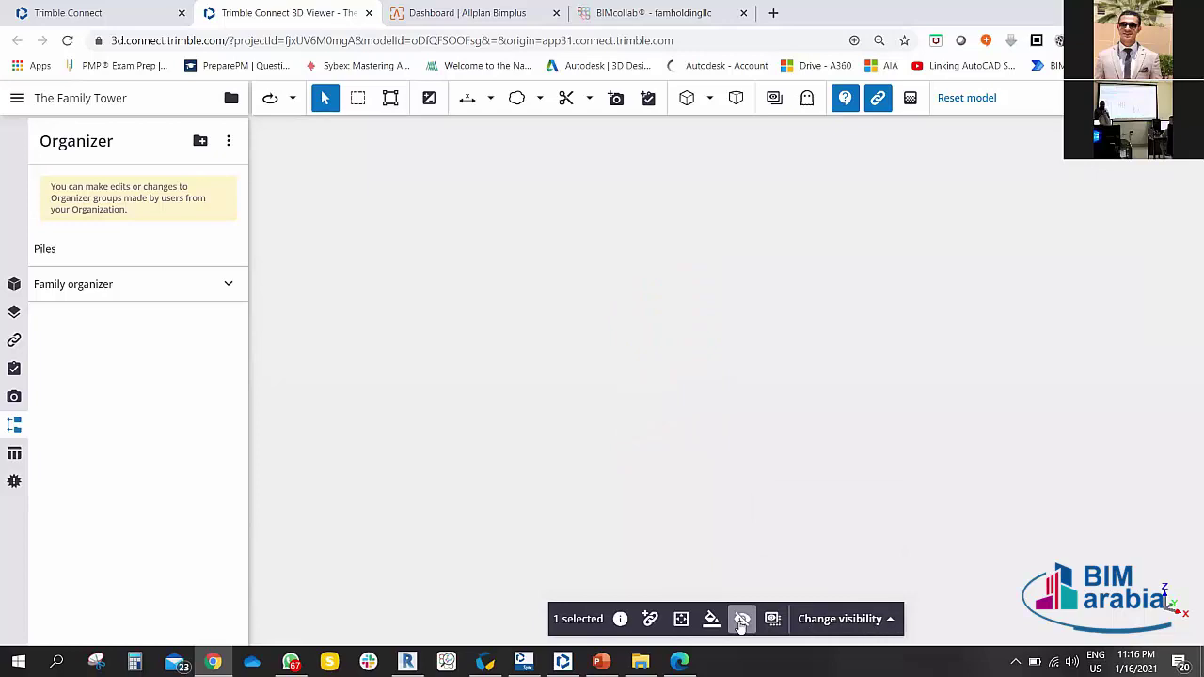
{"action": "left_click", "coordinate": [818, 629]}
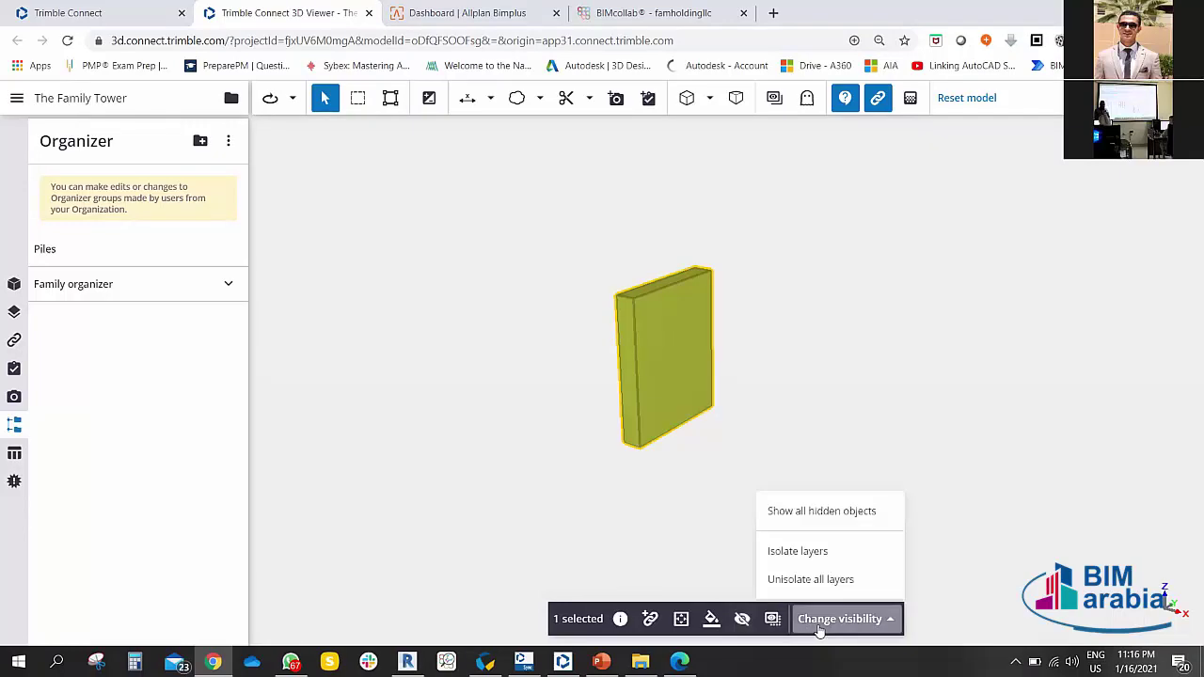
{"action": "left_click", "coordinate": [814, 578]}
{"action": "scroll", "coordinate": [741, 431], "scroll_direction": "down", "scroll_amount": 3}
{"action": "scroll", "coordinate": [829, 476], "scroll_direction": "down", "scroll_amount": 3}
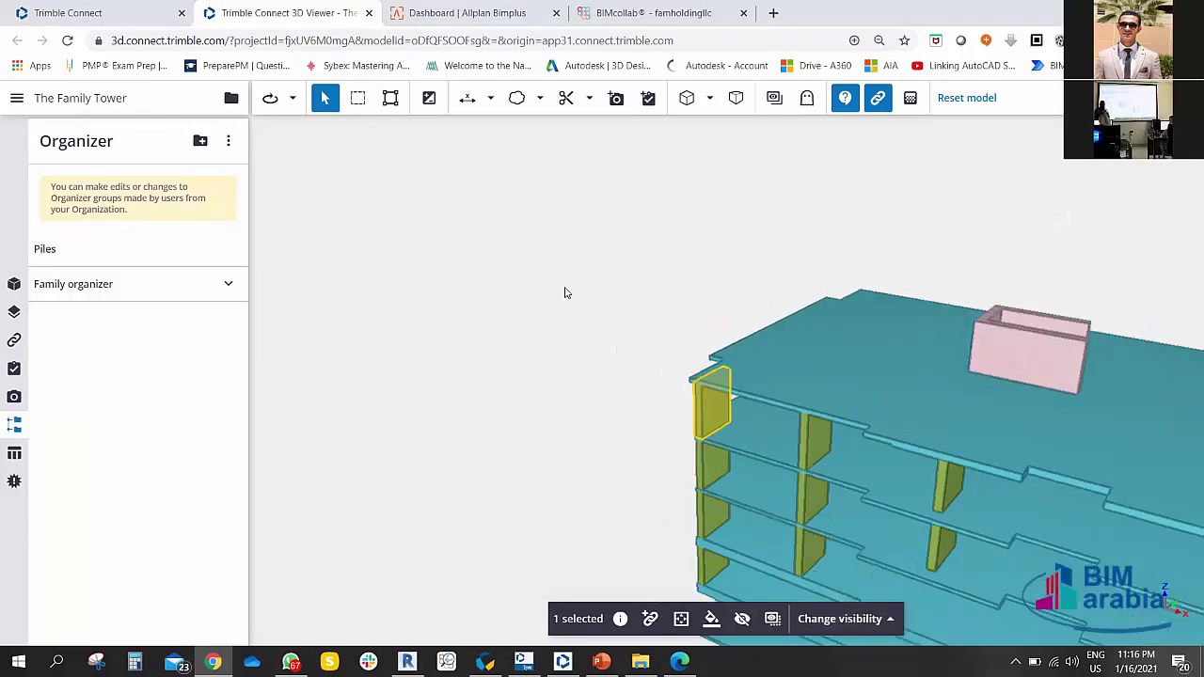
{"action": "scroll", "coordinate": [565, 311], "scroll_direction": "down", "scroll_amount": 2}
{"action": "scroll", "coordinate": [564, 348], "scroll_direction": "down", "scroll_amount": 1}
{"action": "scroll", "coordinate": [602, 339], "scroll_direction": "down", "scroll_amount": 3}
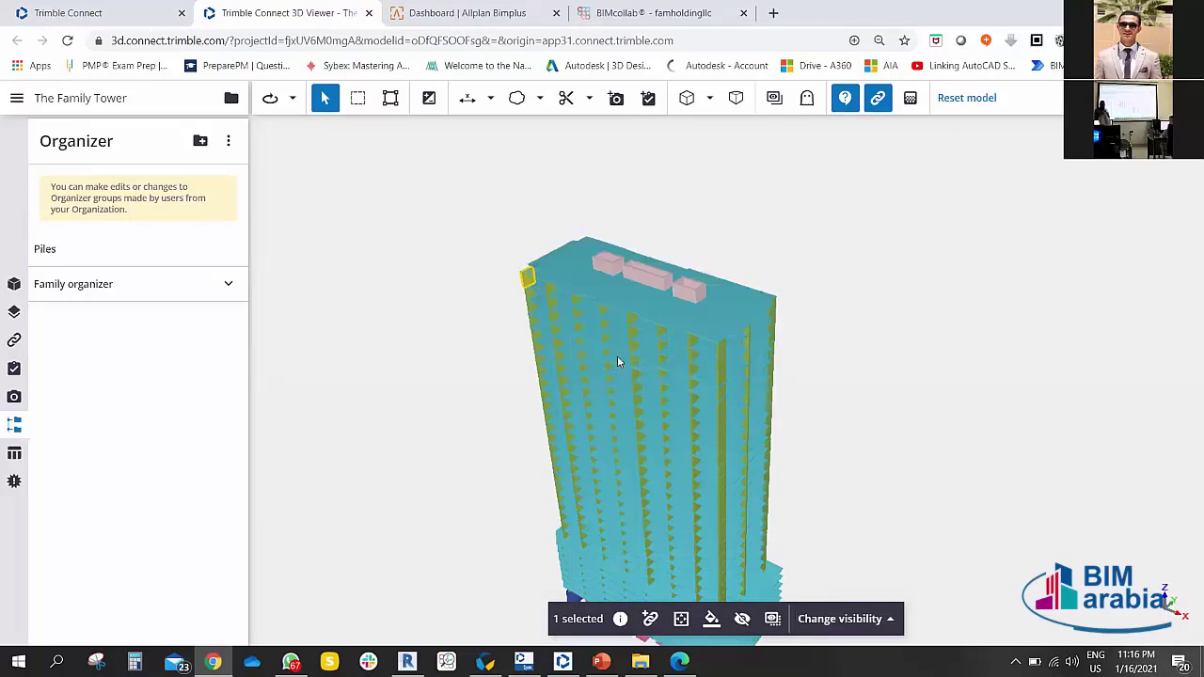
{"action": "scroll", "coordinate": [618, 330], "scroll_direction": "down", "scroll_amount": 1}
{"action": "scroll", "coordinate": [615, 330], "scroll_direction": "down", "scroll_amount": 1}
{"action": "scroll", "coordinate": [602, 326], "scroll_direction": "down", "scroll_amount": 2}
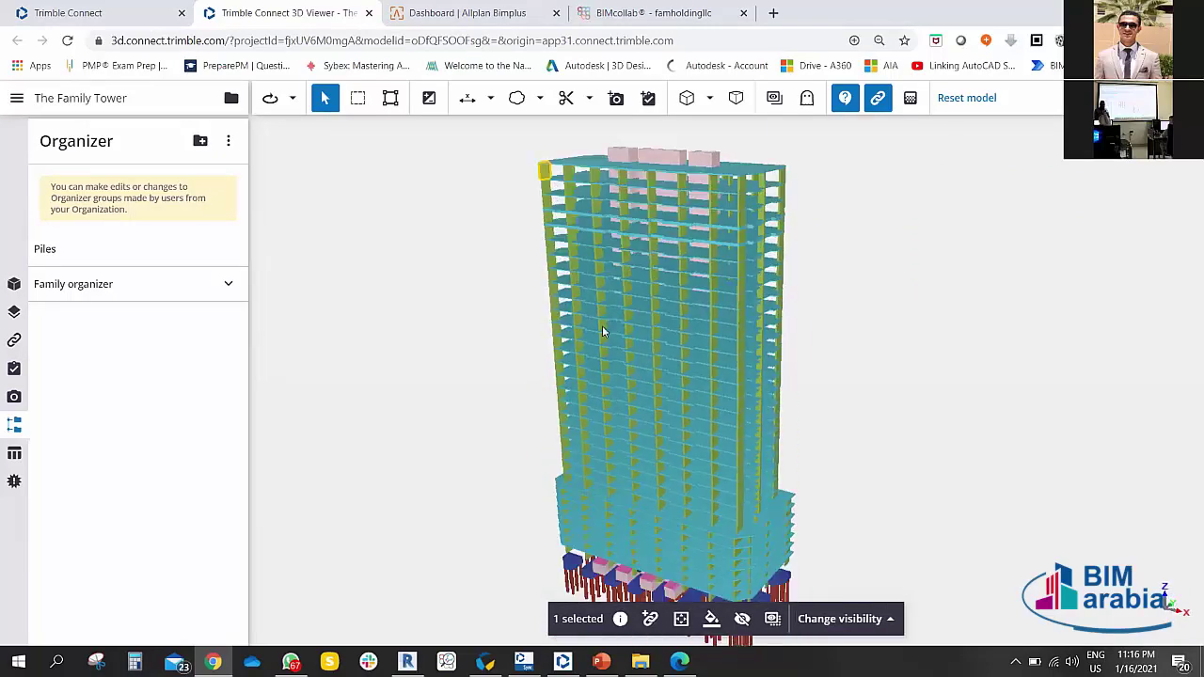
Clear the selection and delete the empty Piles group from the Organizer.
{"action": "left_click", "coordinate": [458, 349]}
{"action": "scroll", "coordinate": [471, 352], "scroll_direction": "down", "scroll_amount": 1}
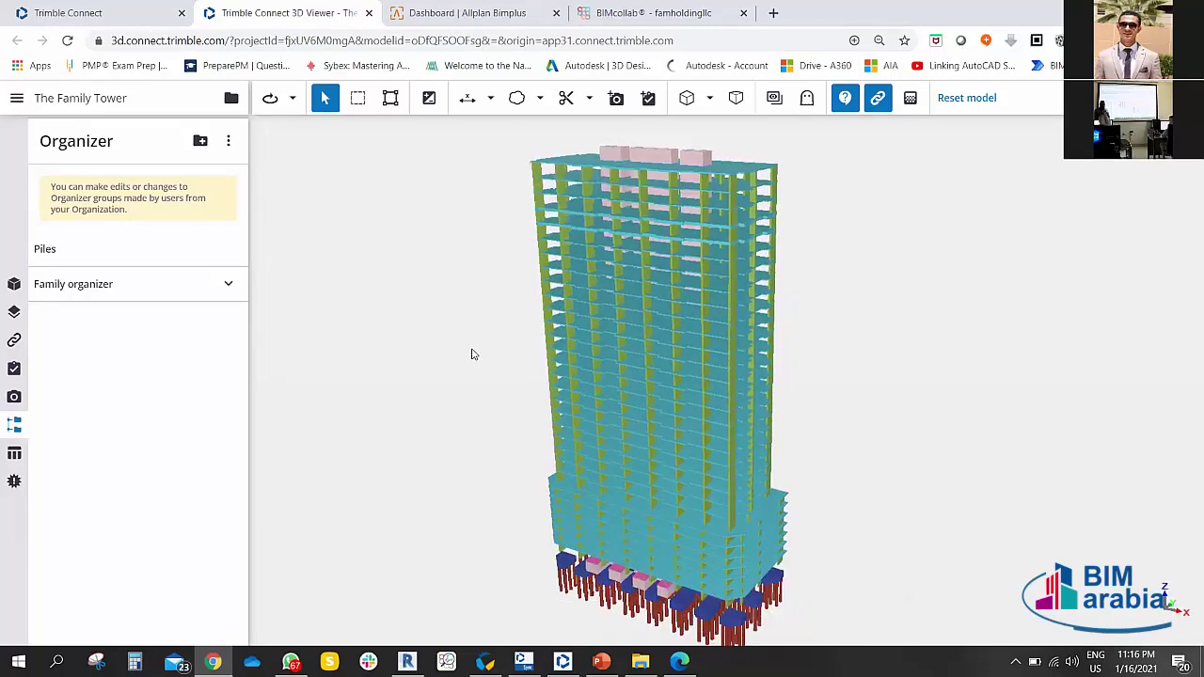
{"action": "scroll", "coordinate": [475, 325], "scroll_direction": "down", "scroll_amount": 1}
{"action": "scroll", "coordinate": [466, 289], "scroll_direction": "up", "scroll_amount": 1}
{"action": "scroll", "coordinate": [470, 288], "scroll_direction": "up", "scroll_amount": 1}
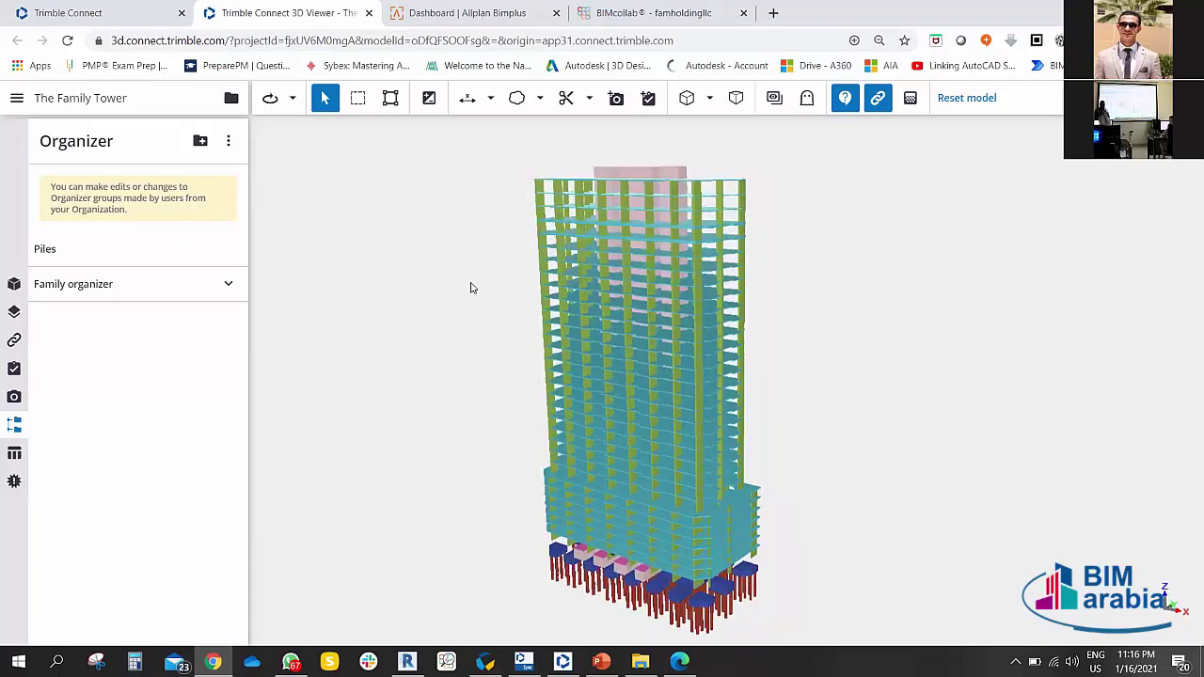
{"action": "scroll", "coordinate": [484, 294], "scroll_direction": "up", "scroll_amount": 1}
{"action": "scroll", "coordinate": [487, 295], "scroll_direction": "up", "scroll_amount": 1}
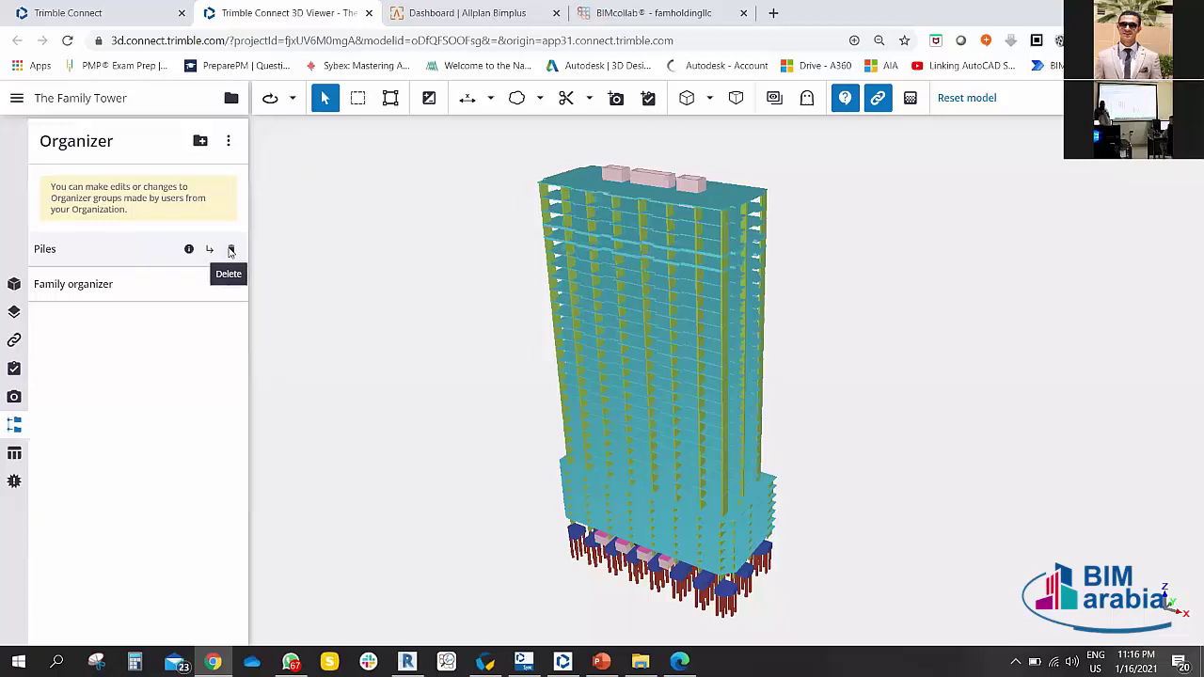
{"action": "left_click", "coordinate": [229, 248]}
{"action": "left_click", "coordinate": [713, 396]}
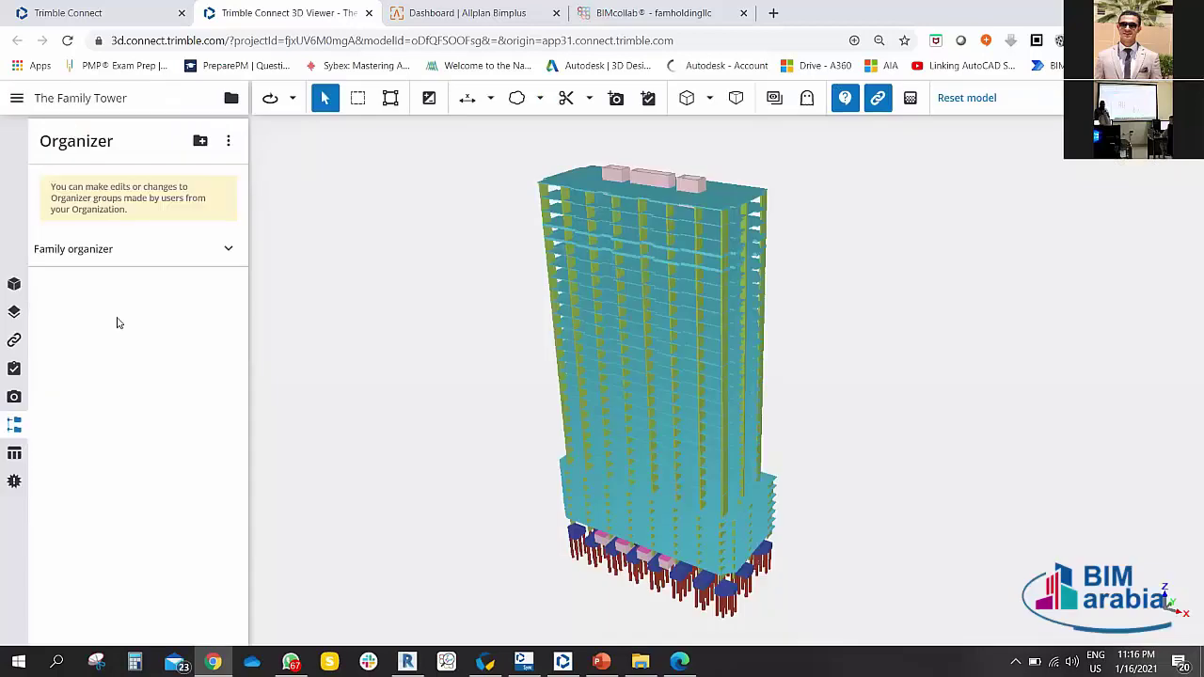
Expand Family organizer, open the class data table, and switch off Color by.
{"action": "left_click", "coordinate": [228, 251]}
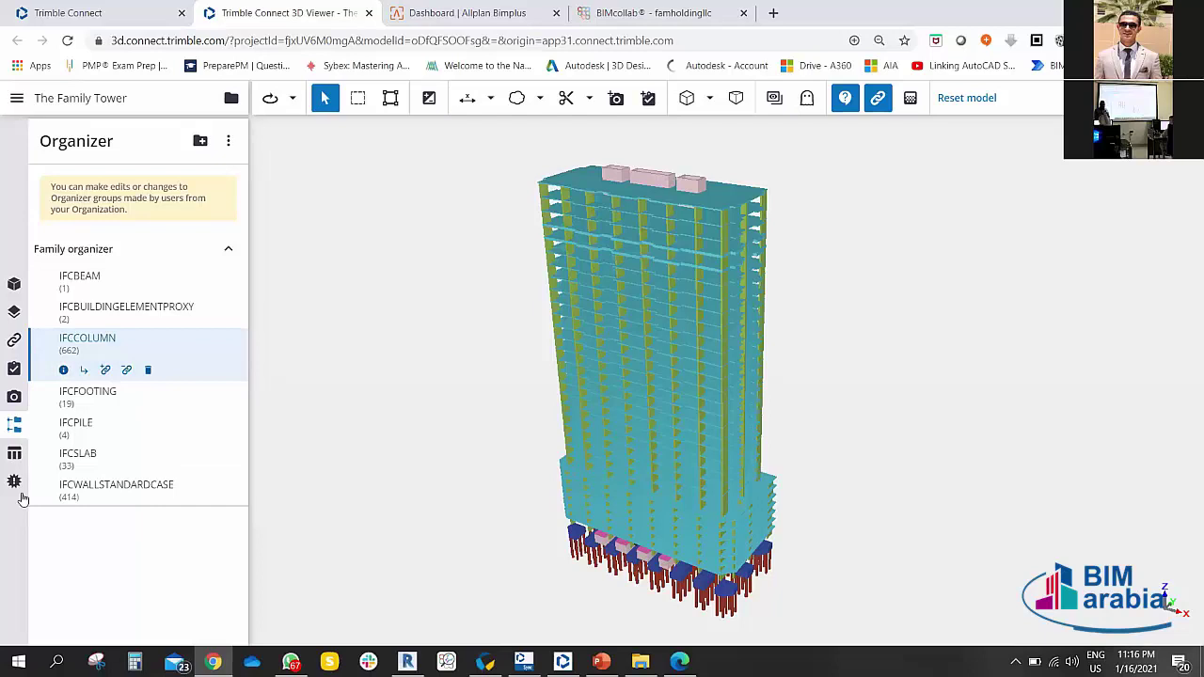
{"action": "left_click", "coordinate": [14, 453]}
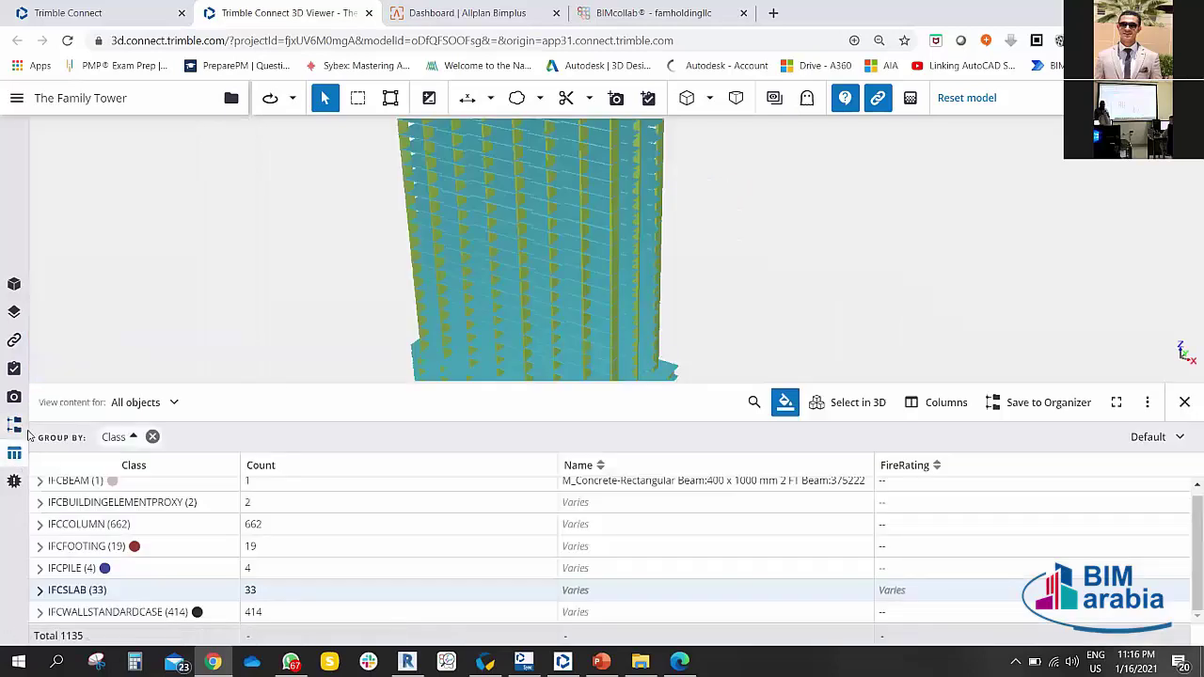
{"action": "scroll", "coordinate": [513, 274], "scroll_direction": "down", "scroll_amount": 5}
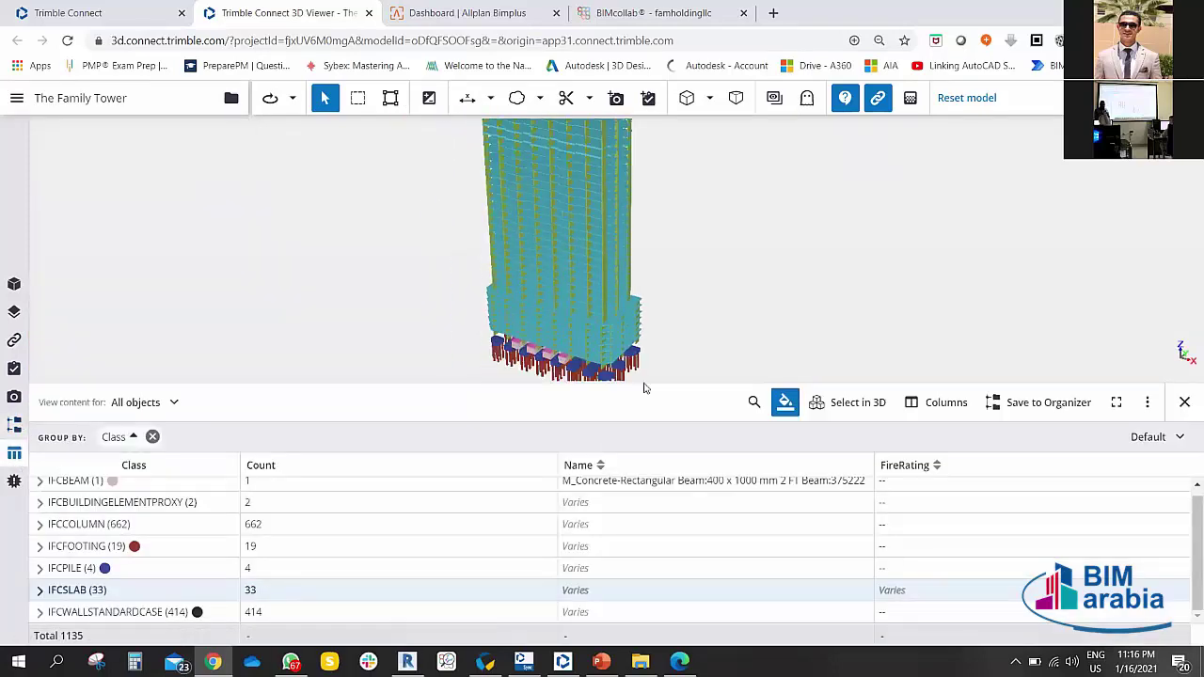
{"action": "scroll", "coordinate": [645, 471], "scroll_direction": "down", "scroll_amount": 3}
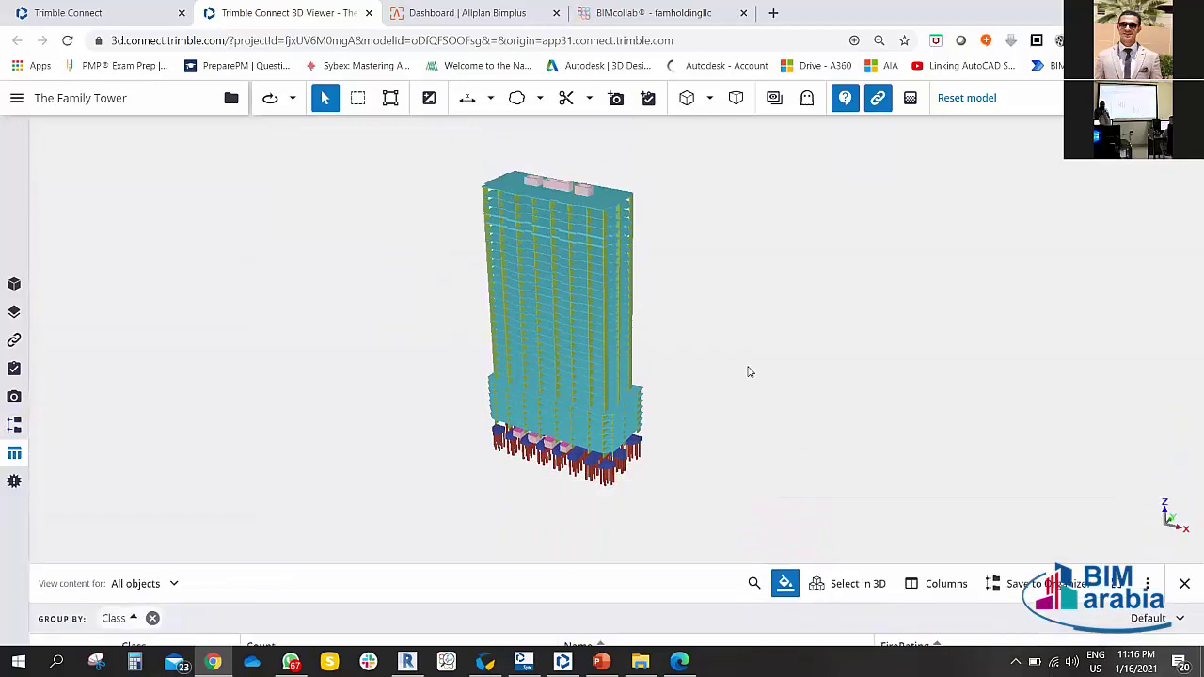
{"action": "left_click_drag", "start_coordinate": [699, 390], "coordinate": [699, 355]}
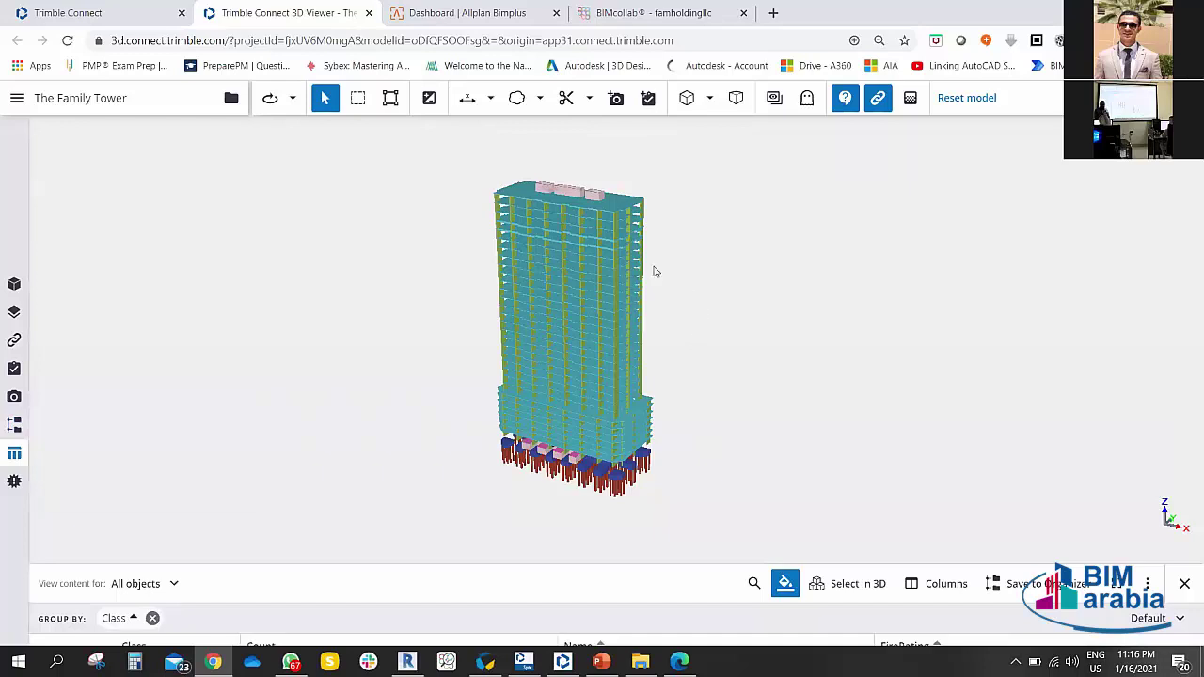
{"action": "left_click", "coordinate": [786, 583]}
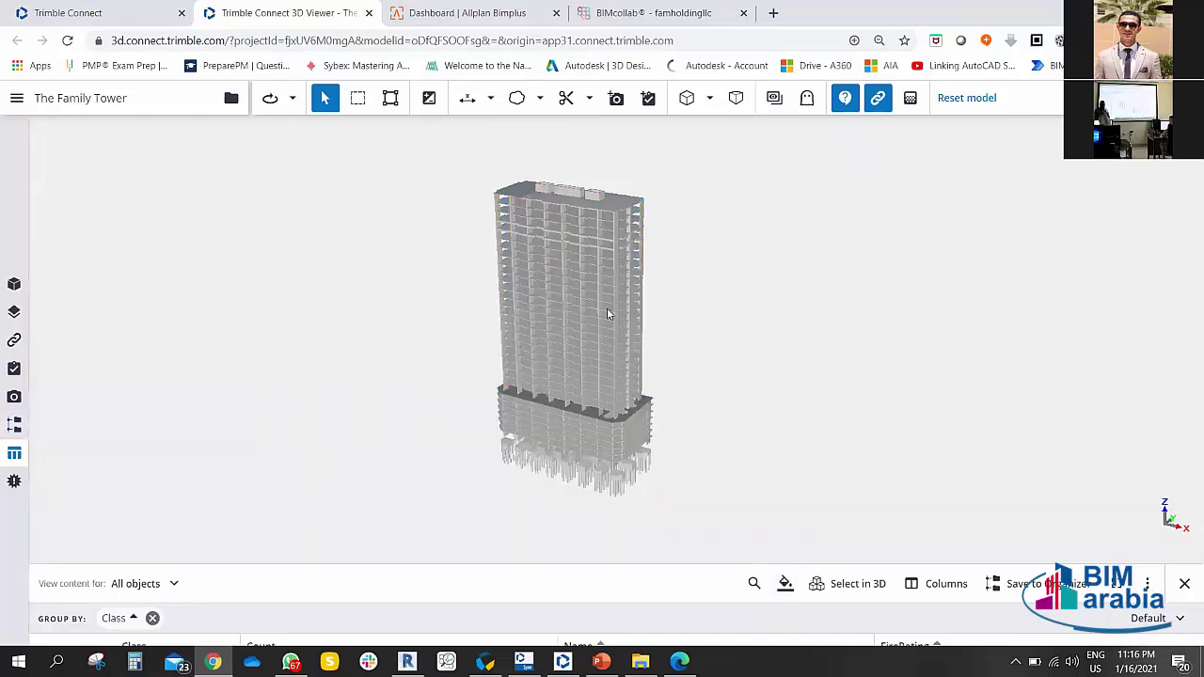
{"action": "scroll", "coordinate": [581, 440], "scroll_direction": "up", "scroll_amount": 2}
{"action": "scroll", "coordinate": [588, 409], "scroll_direction": "up", "scroll_amount": 2}
{"action": "scroll", "coordinate": [595, 379], "scroll_direction": "up", "scroll_amount": 2}
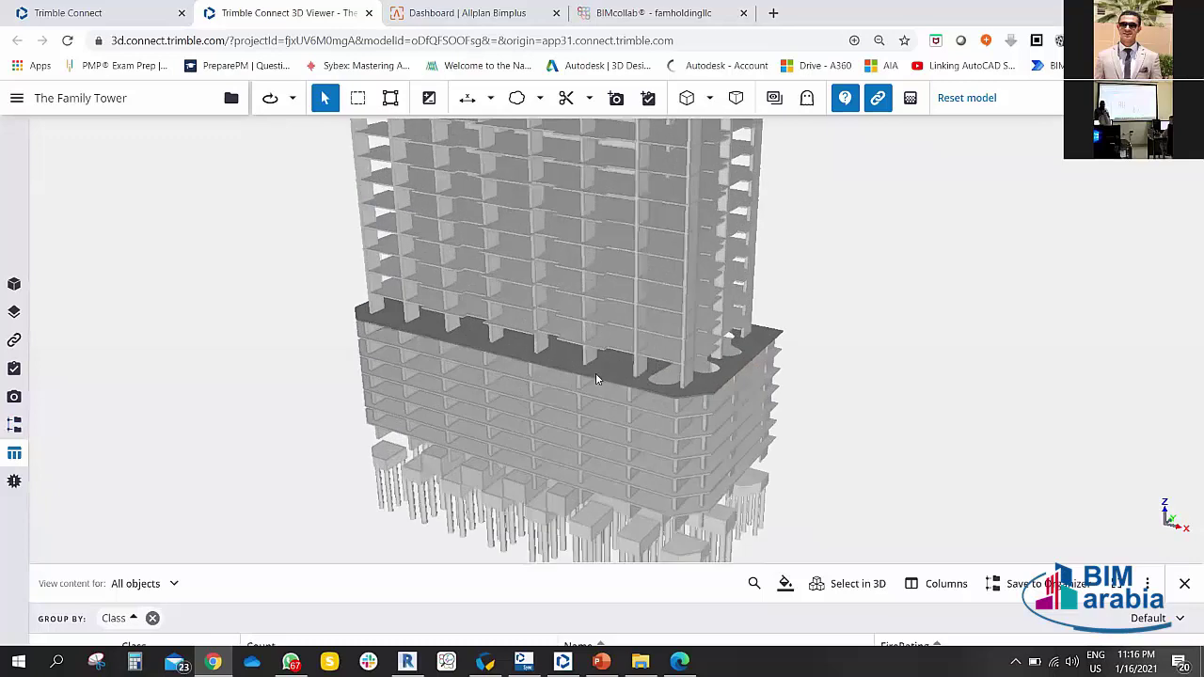
Select a podium floor slab and orbit around it to inspect it.
{"action": "left_click", "coordinate": [446, 353]}
{"action": "mouse_move", "coordinate": [489, 347]}
{"action": "left_mouse_down"}
{"action": "mouse_move", "coordinate": [496, 370]}
{"action": "mouse_move", "coordinate": [863, 393]}
{"action": "left_mouse_up"}
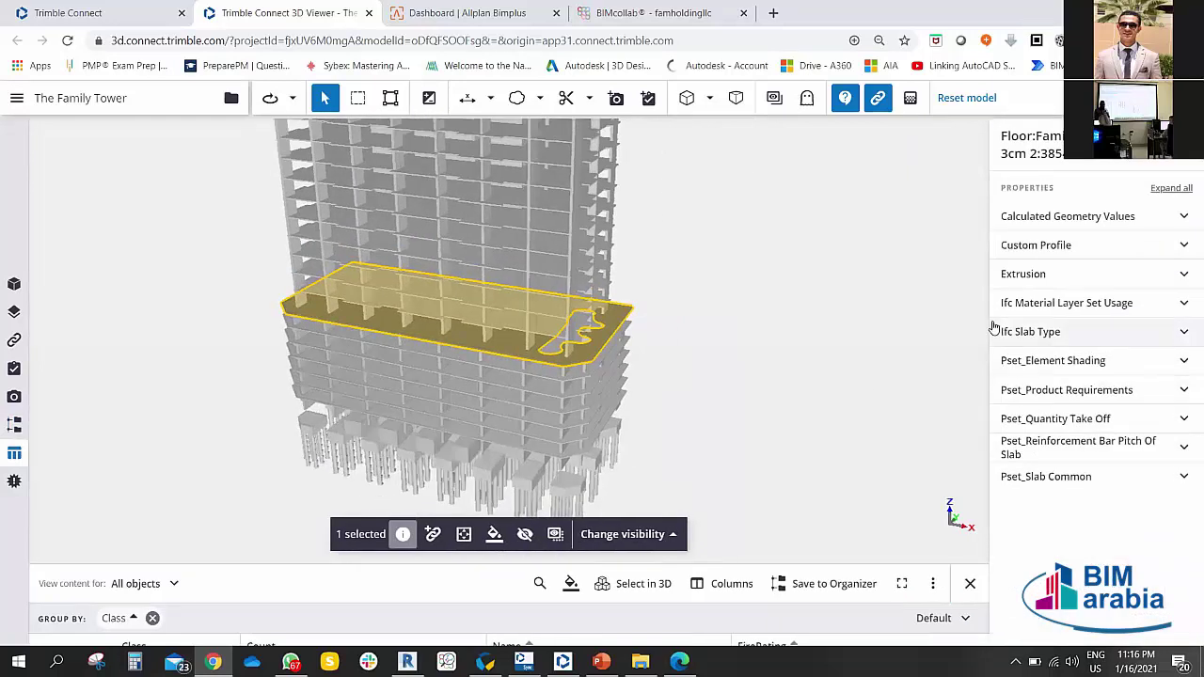
{"action": "scroll", "coordinate": [442, 314], "scroll_direction": "up", "scroll_amount": 2}
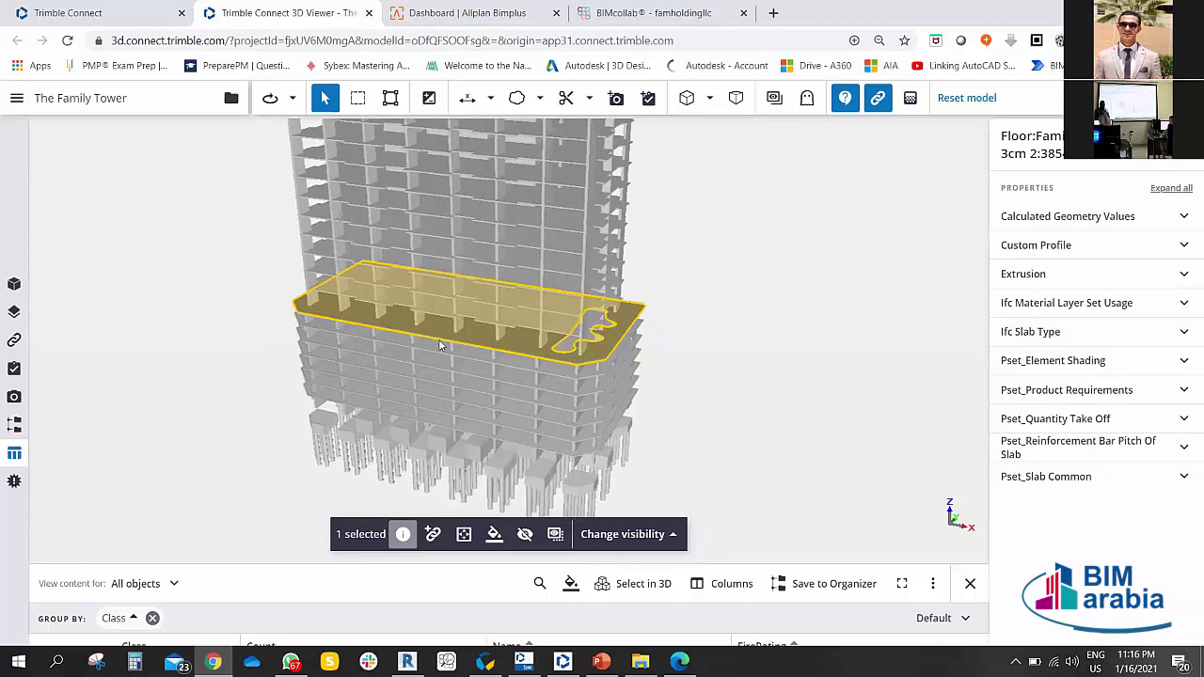
{"action": "scroll", "coordinate": [569, 340], "scroll_direction": "up", "scroll_amount": 2}
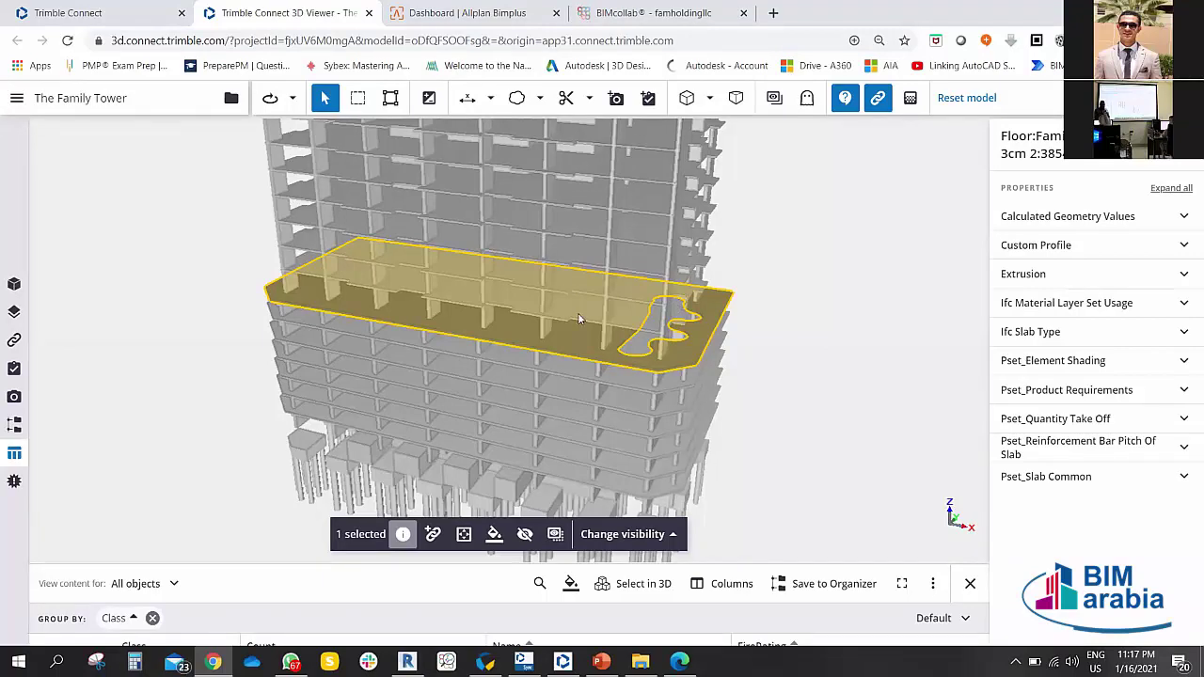
{"action": "left_click_drag", "start_coordinate": [569, 296], "coordinate": [572, 327]}
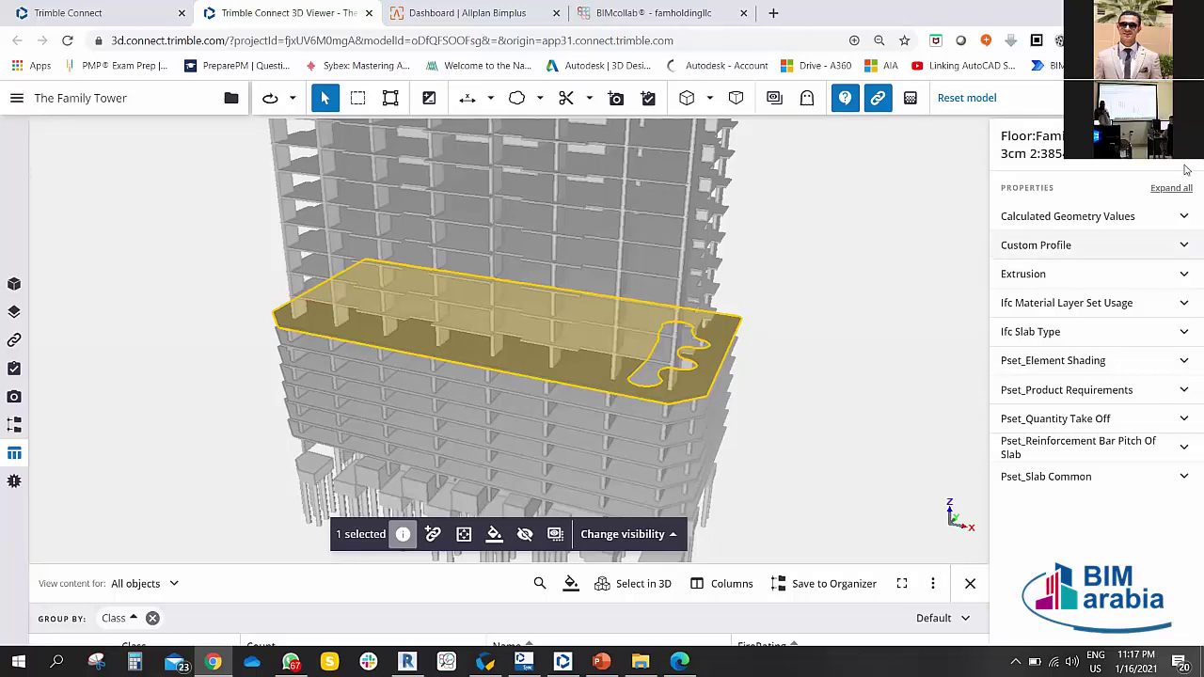
From the Properties panel menu, choose Add properties, then Manage property set libraries.
{"action": "left_click", "coordinate": [1187, 170]}
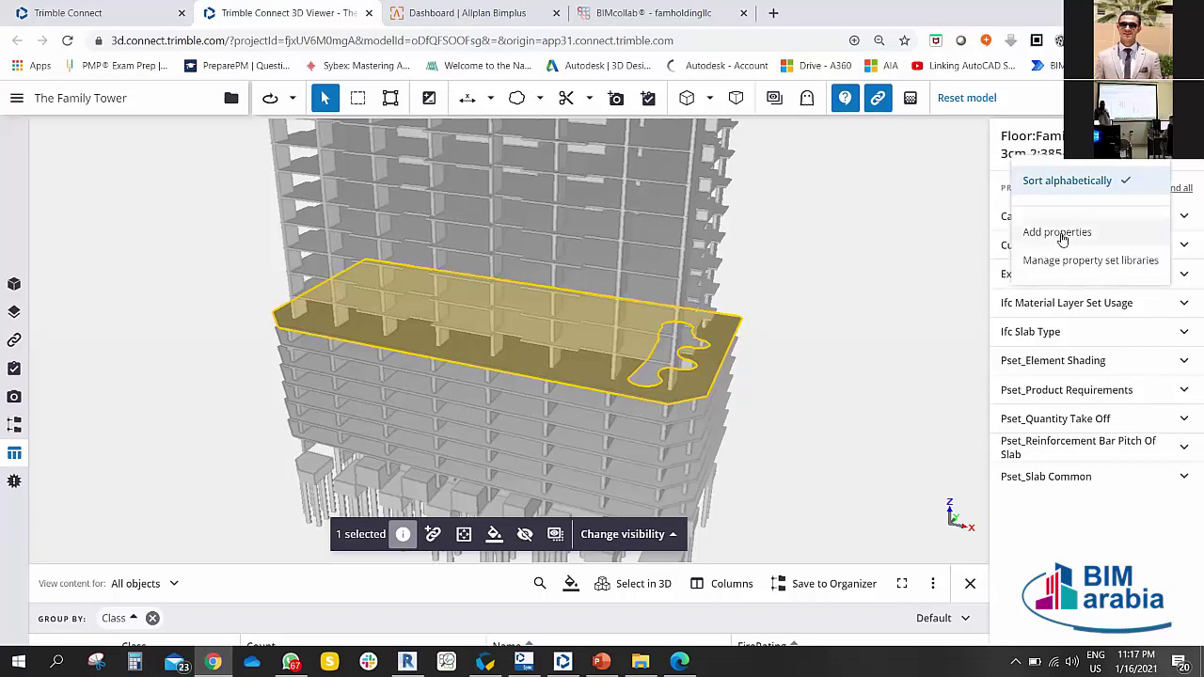
{"action": "left_click", "coordinate": [1062, 235]}
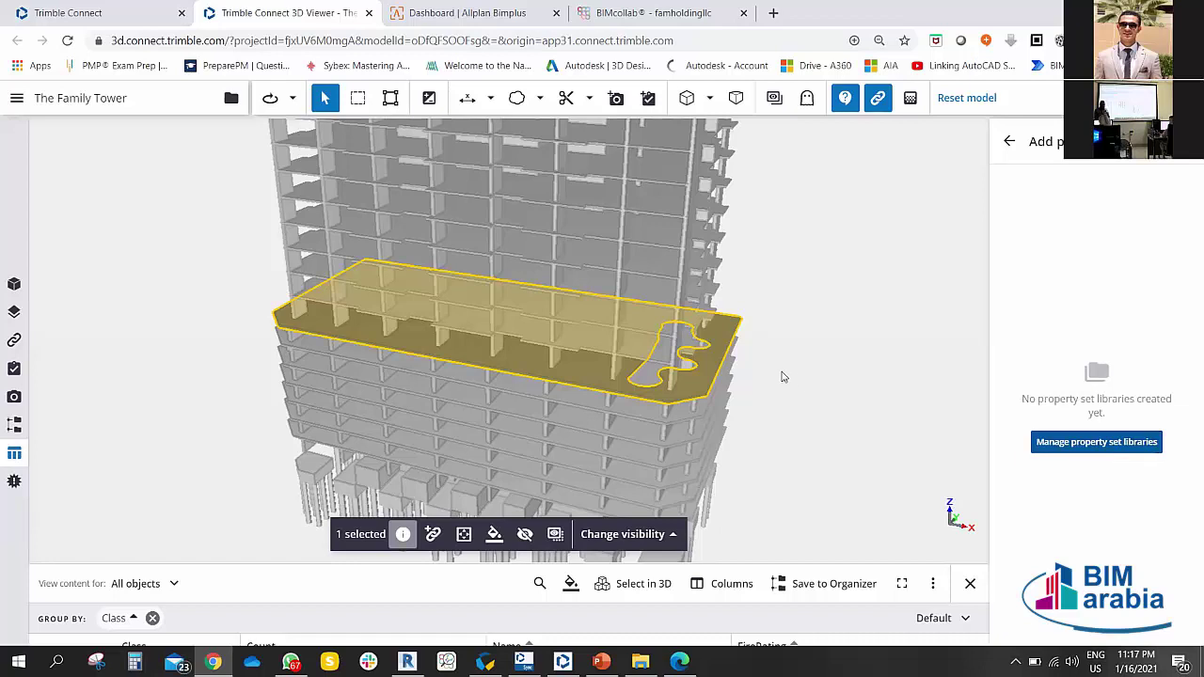
{"action": "scroll", "coordinate": [788, 346], "scroll_direction": "down", "scroll_amount": 2}
{"action": "scroll", "coordinate": [803, 343], "scroll_direction": "down", "scroll_amount": 1}
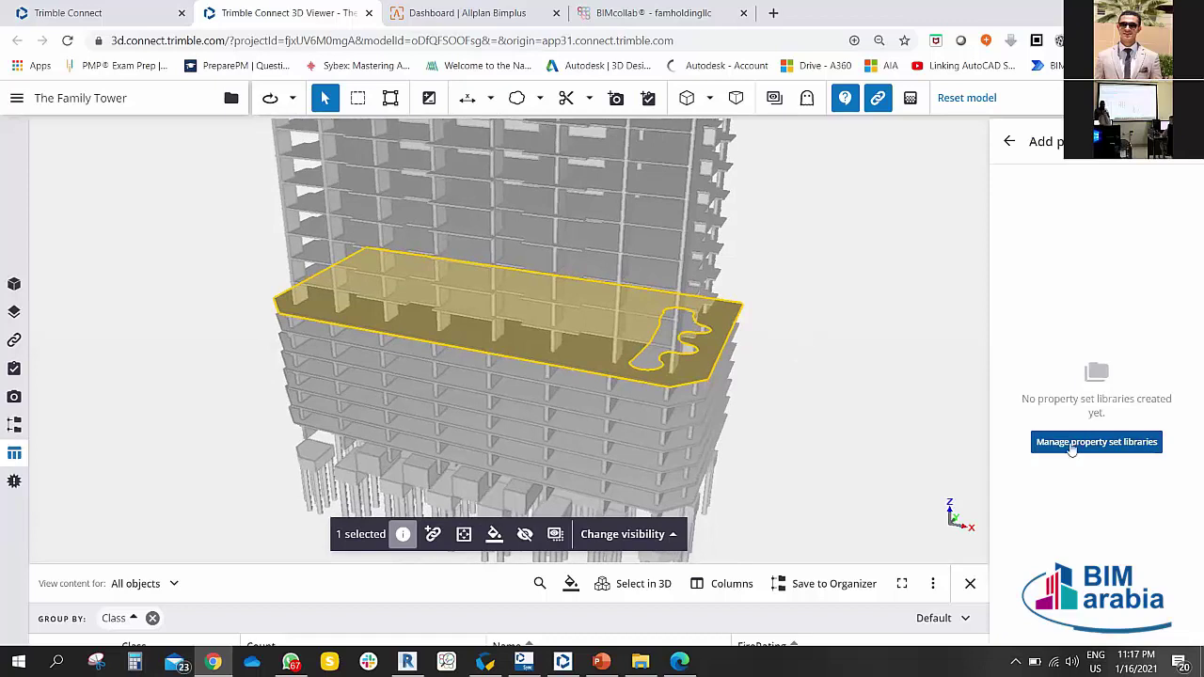
{"action": "left_click", "coordinate": [1075, 444]}
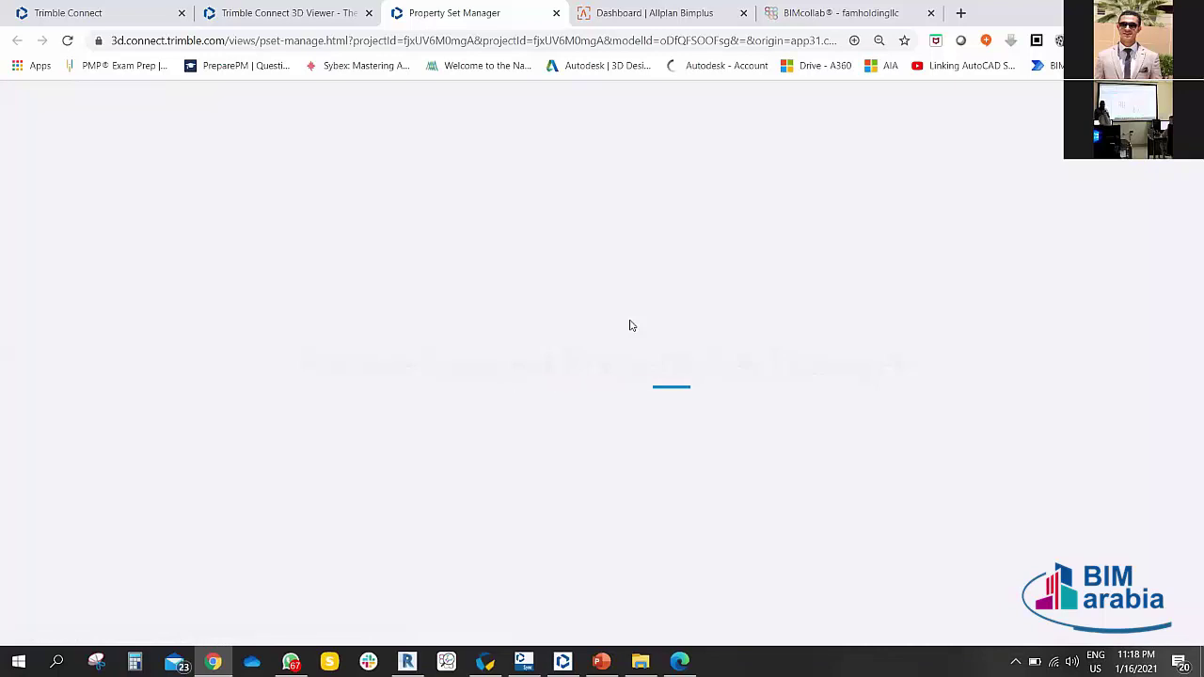
Create a library named General Info and add an Untitled property set to it.
{"action": "left_click", "coordinate": [287, 12]}
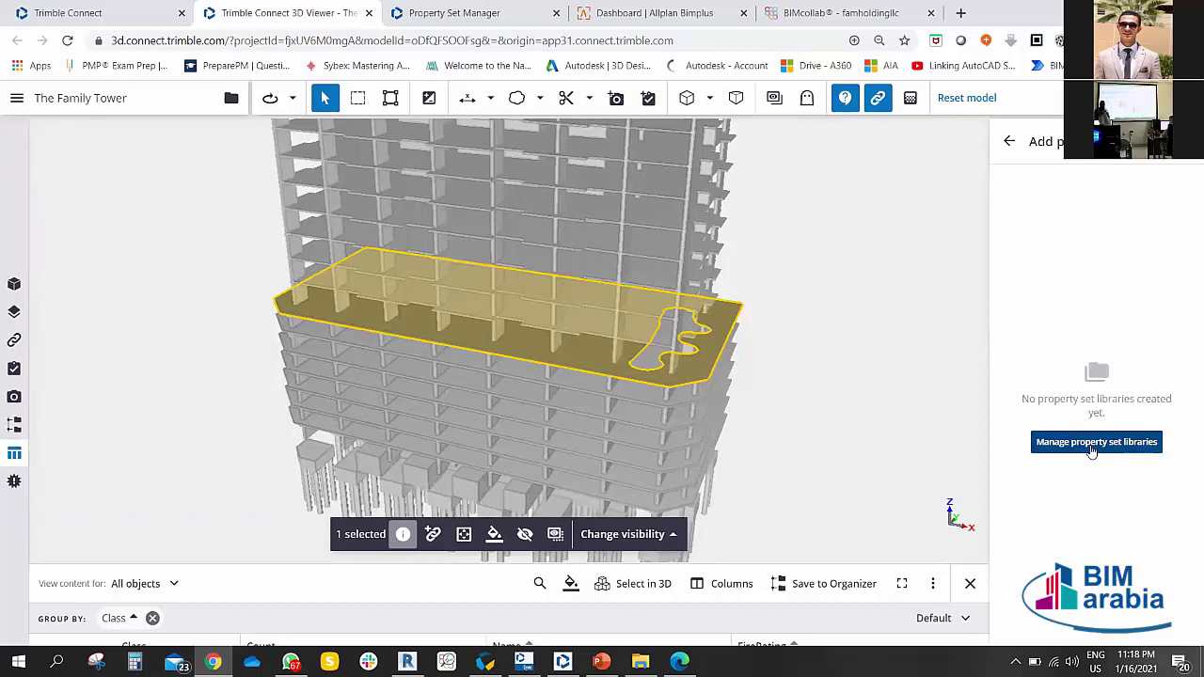
{"action": "left_click", "coordinate": [483, 13]}
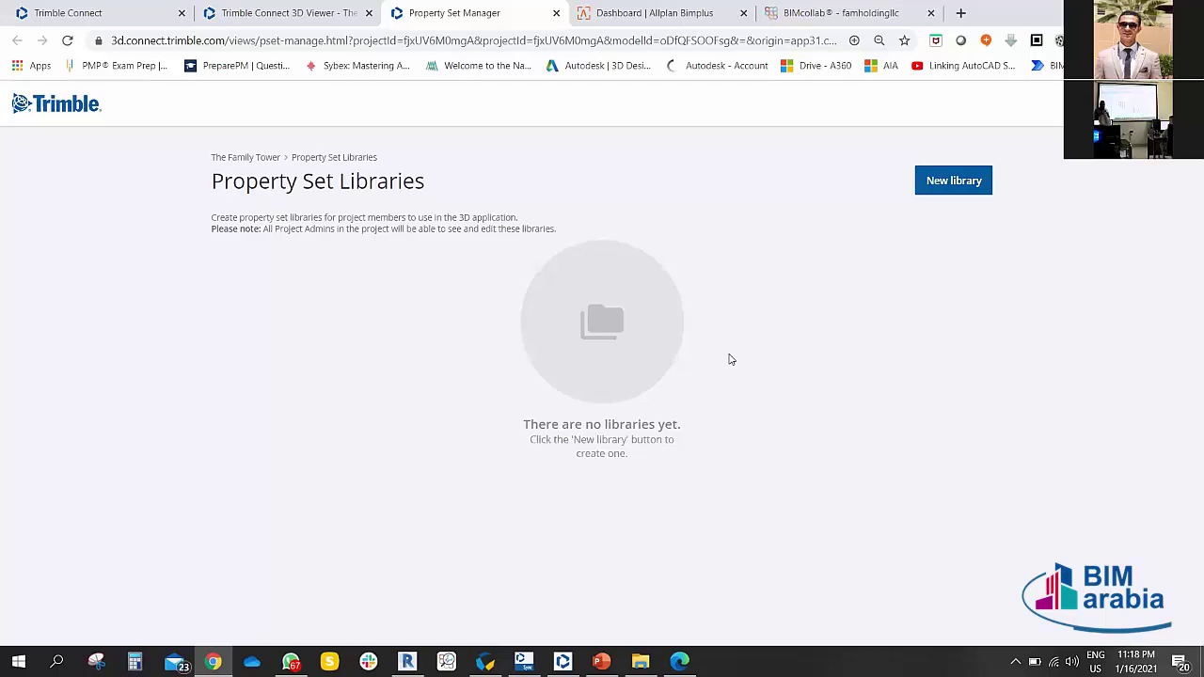
{"action": "left_click", "coordinate": [952, 182]}
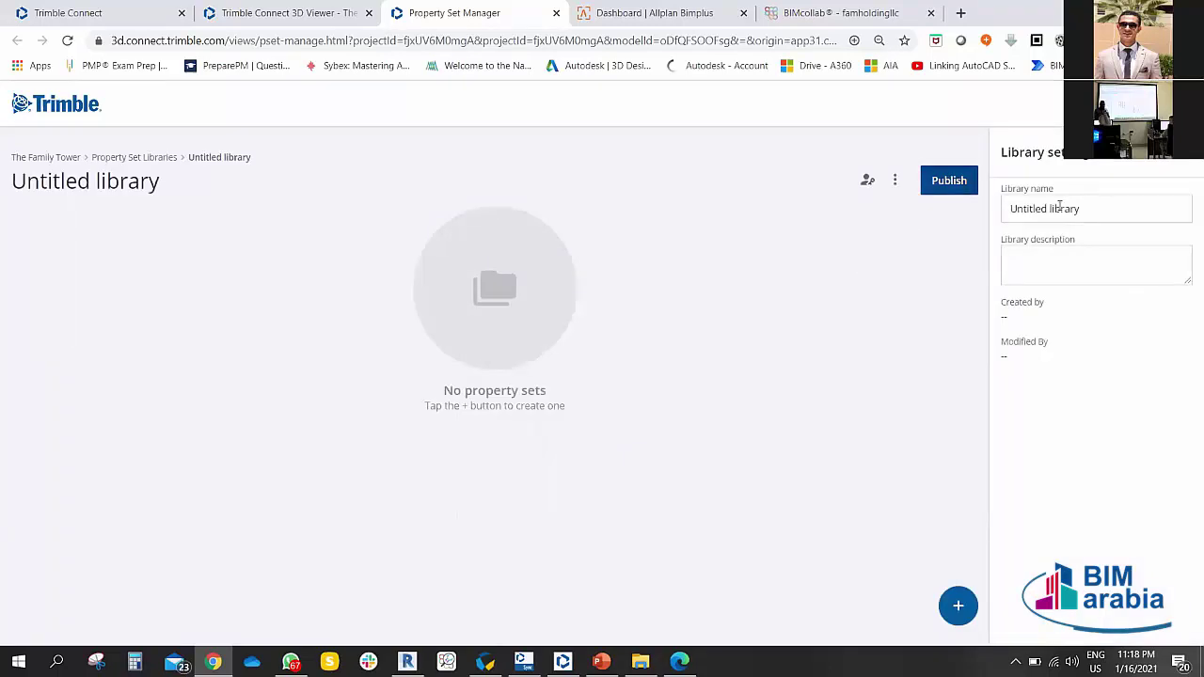
{"action": "left_click_drag", "start_coordinate": [1082, 209], "coordinate": [1003, 213]}
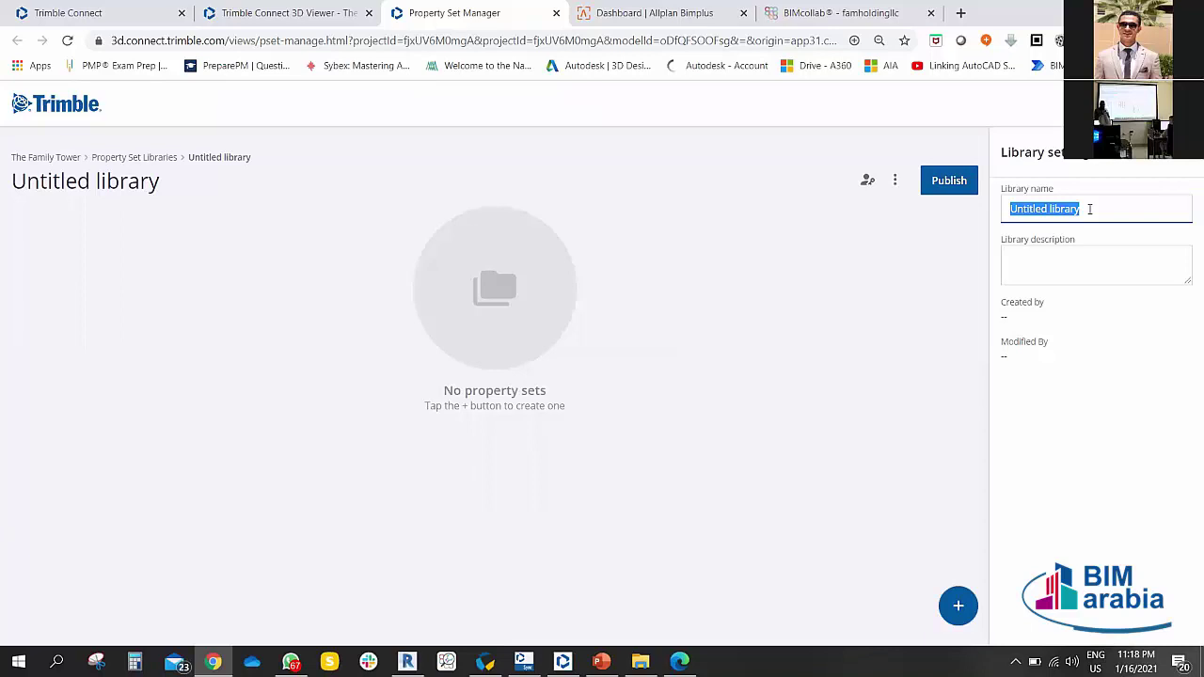
{"action": "type", "text": "General"}
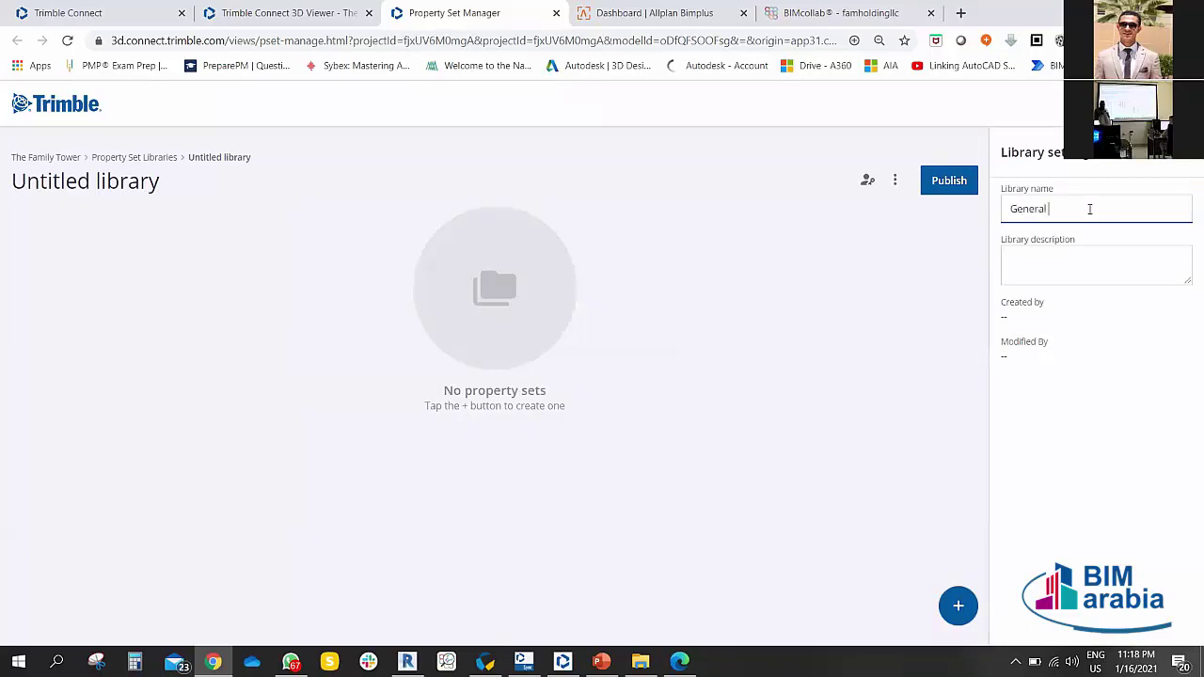
{"action": "type", "text": " Info"}
{"action": "left_click", "coordinate": [969, 603]}
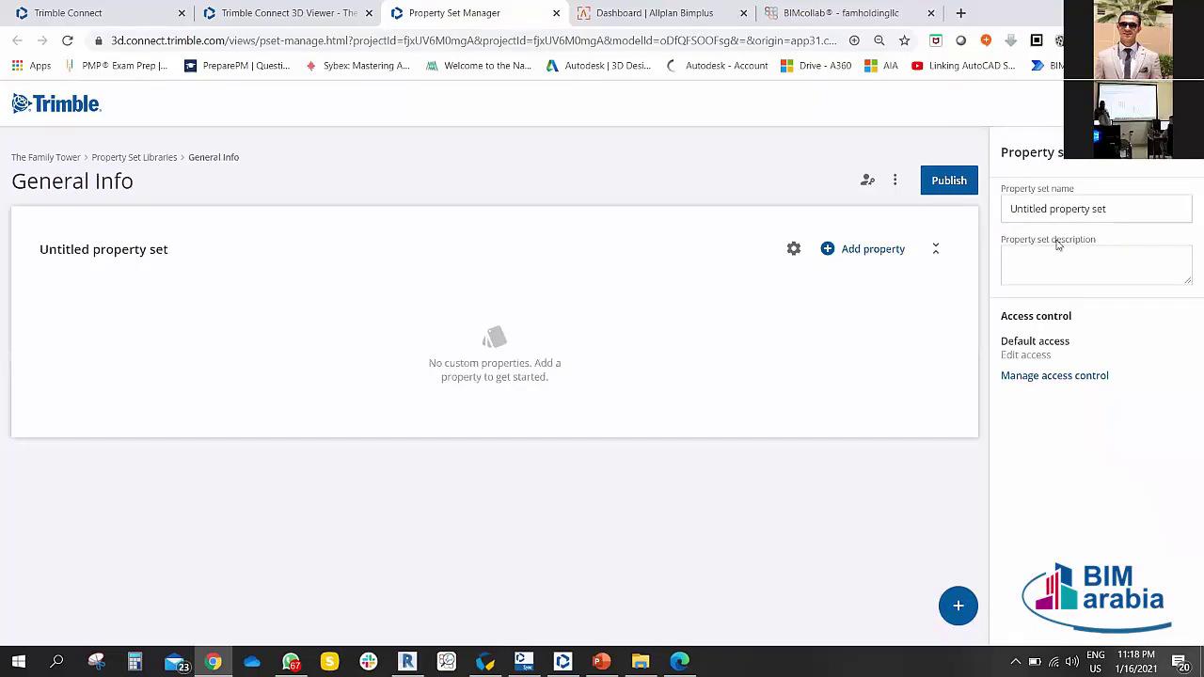
Rename the new property set to Work Progress Status.
{"action": "left_click", "coordinate": [1126, 210]}
{"action": "triple_click", "coordinate": [1126, 210]}
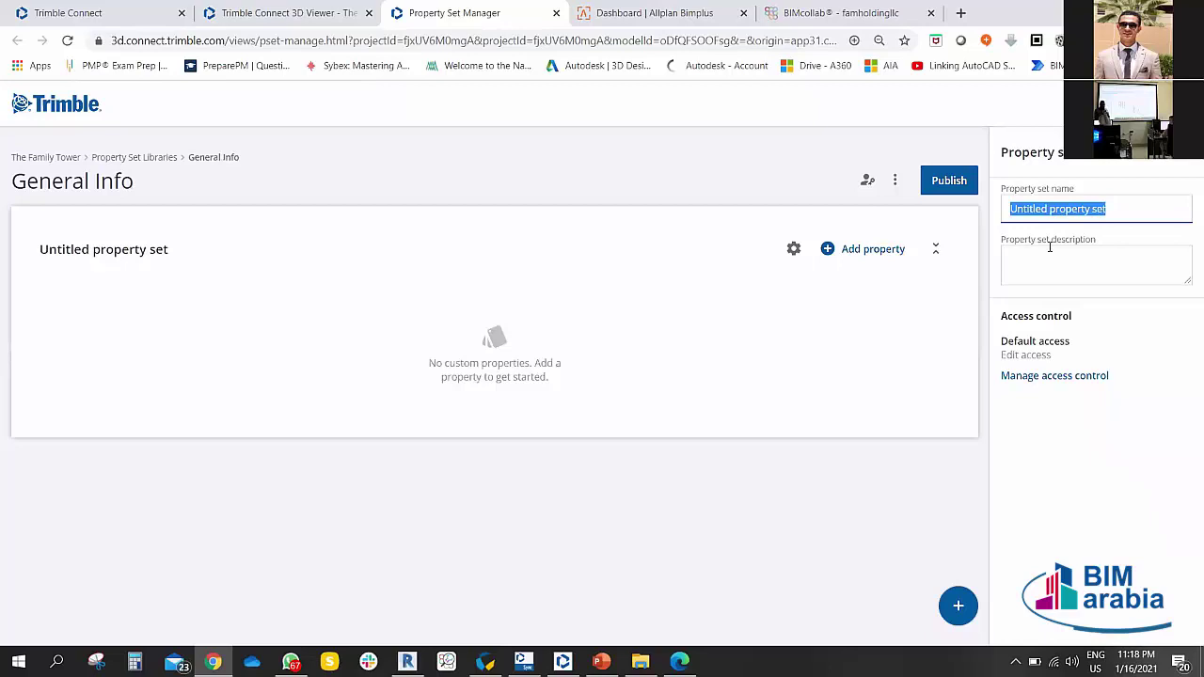
{"action": "type", "text": "Gneral Info"}
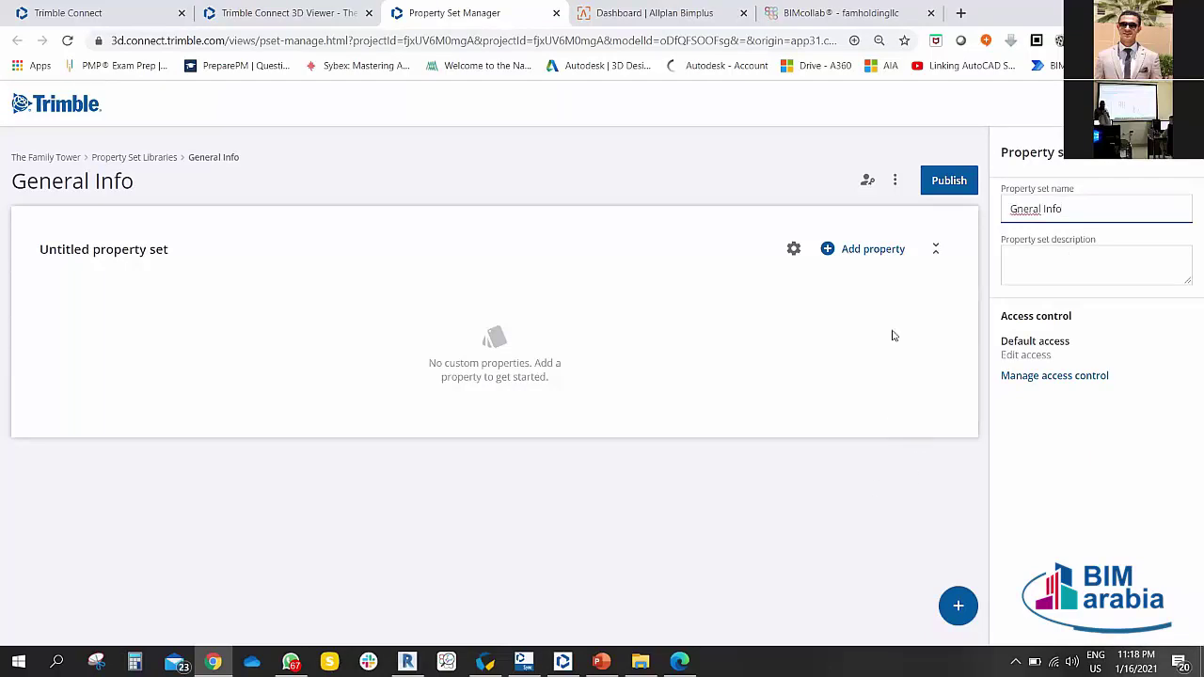
{"action": "left_click", "coordinate": [873, 249]}
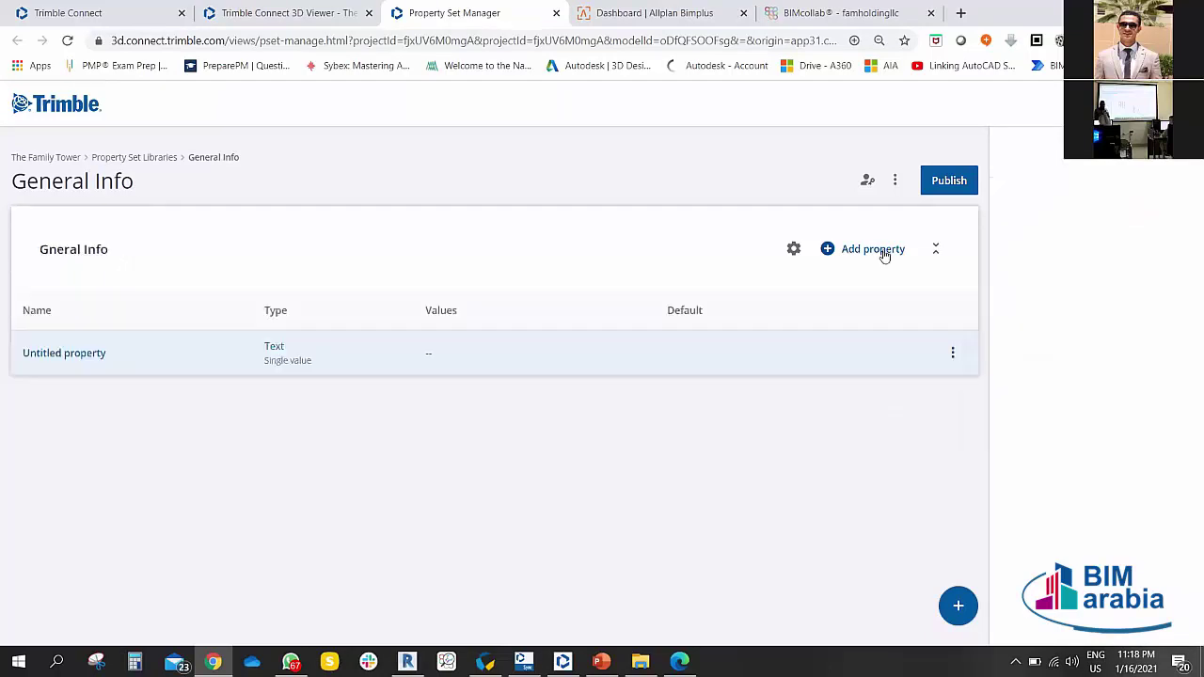
{"action": "left_click", "coordinate": [75, 256]}
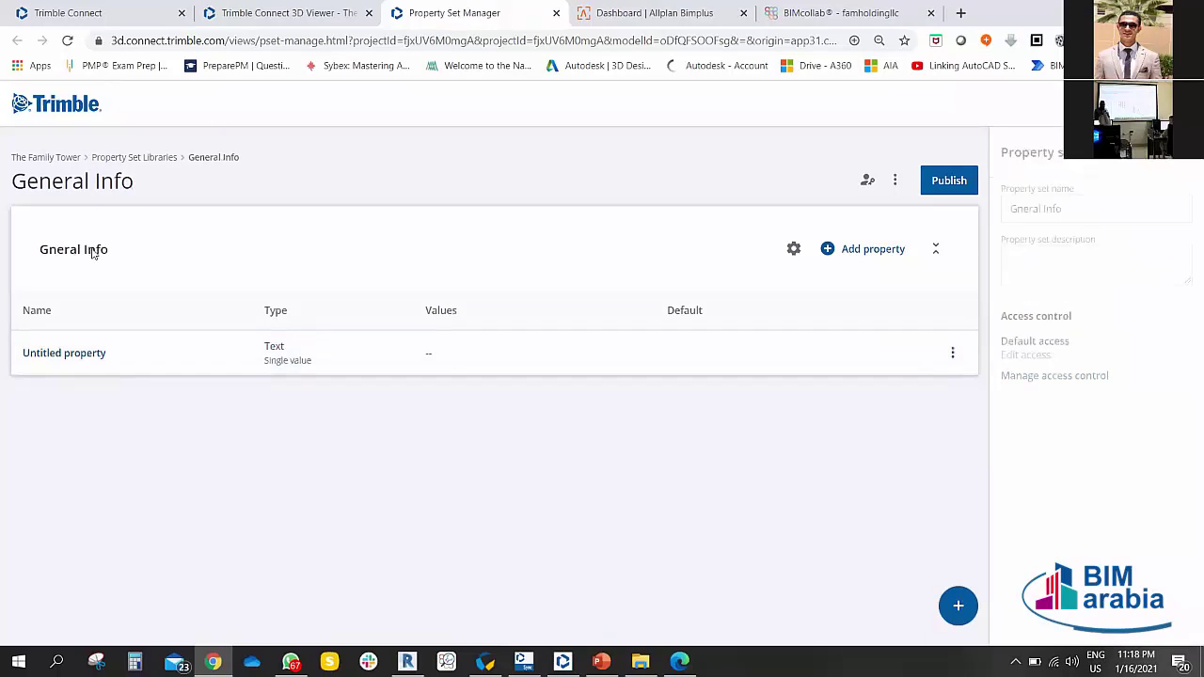
{"action": "triple_click", "coordinate": [1088, 204]}
{"action": "type", "text": "Genera"}
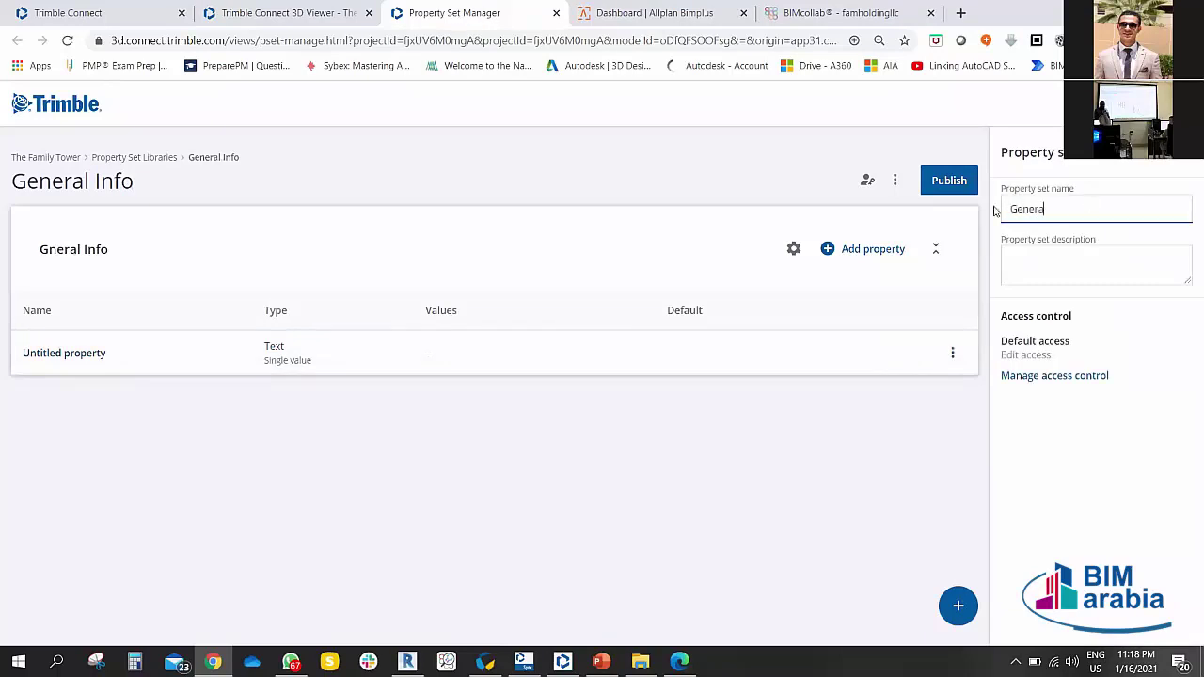
{"action": "type", "text": "l"}
{"action": "key", "text": "BackSpace"}
{"action": "key", "text": "BackSpace"}
{"action": "key", "text": "BackSpace"}
{"action": "key", "text": "BackSpace"}
{"action": "key", "text": "BackSpace"}
{"action": "key", "text": "BackSpace"}
{"action": "type", "text": "Wo"}
{"action": "type", "text": "rk P"}
{"action": "type", "text": "rogress"}
{"action": "type", "text": " Status"}
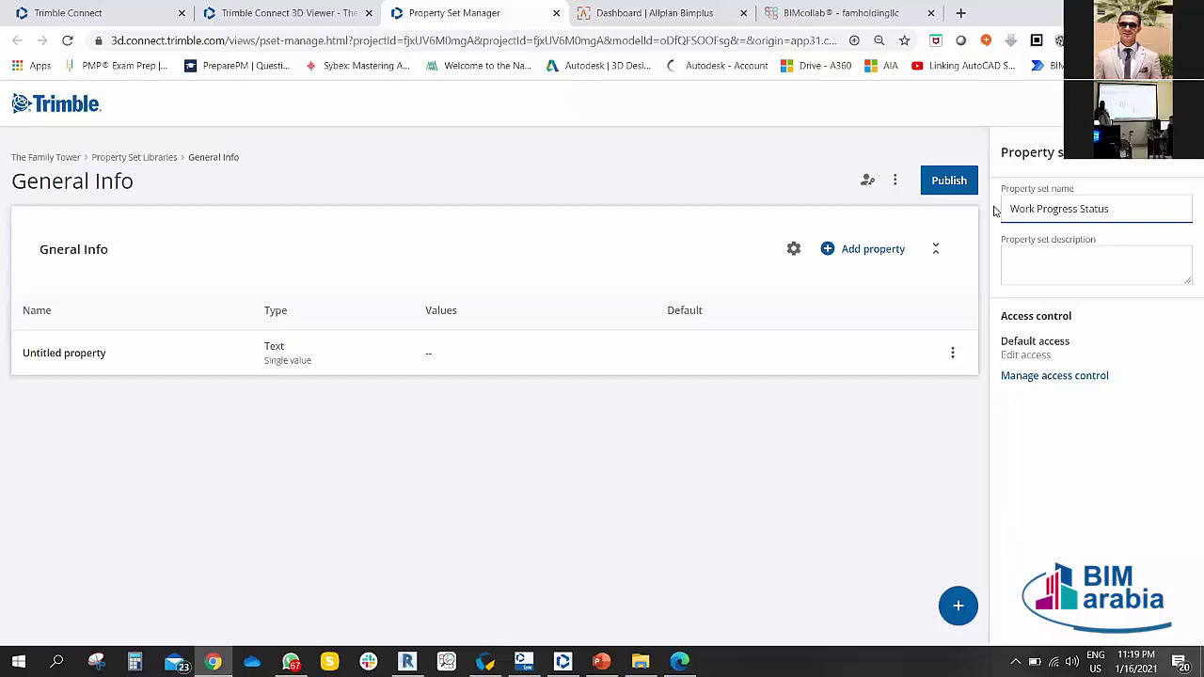
Add the description 'This to check the work progress at the construction phase or design phase' and fix the name's final 's'.
{"action": "left_click", "coordinate": [1017, 260]}
{"action": "type", "text": "Th"}
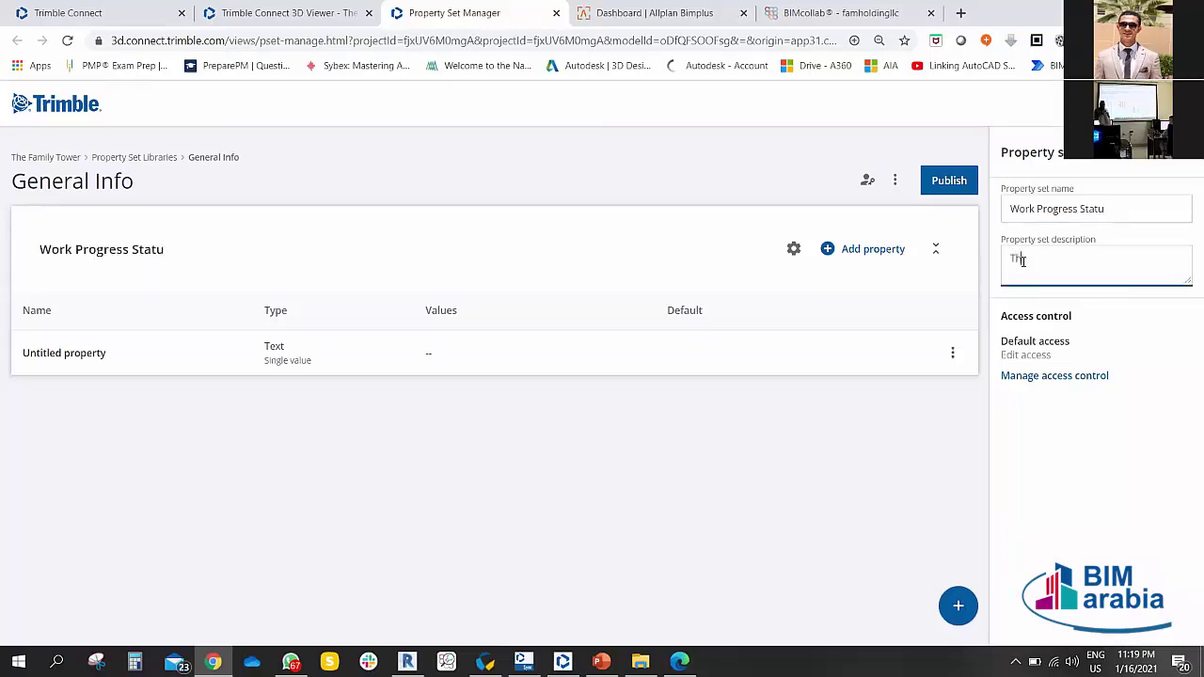
{"action": "type", "text": "is to check th"}
{"action": "type", "text": "e "}
{"action": "type", "text": "w"}
{"action": "type", "text": "ork progres"}
{"action": "type", "text": "s "}
{"action": "type", "text": "at "}
{"action": "type", "text": "the"}
{"action": "type", "text": " co"}
{"action": "type", "text": "nstruction "}
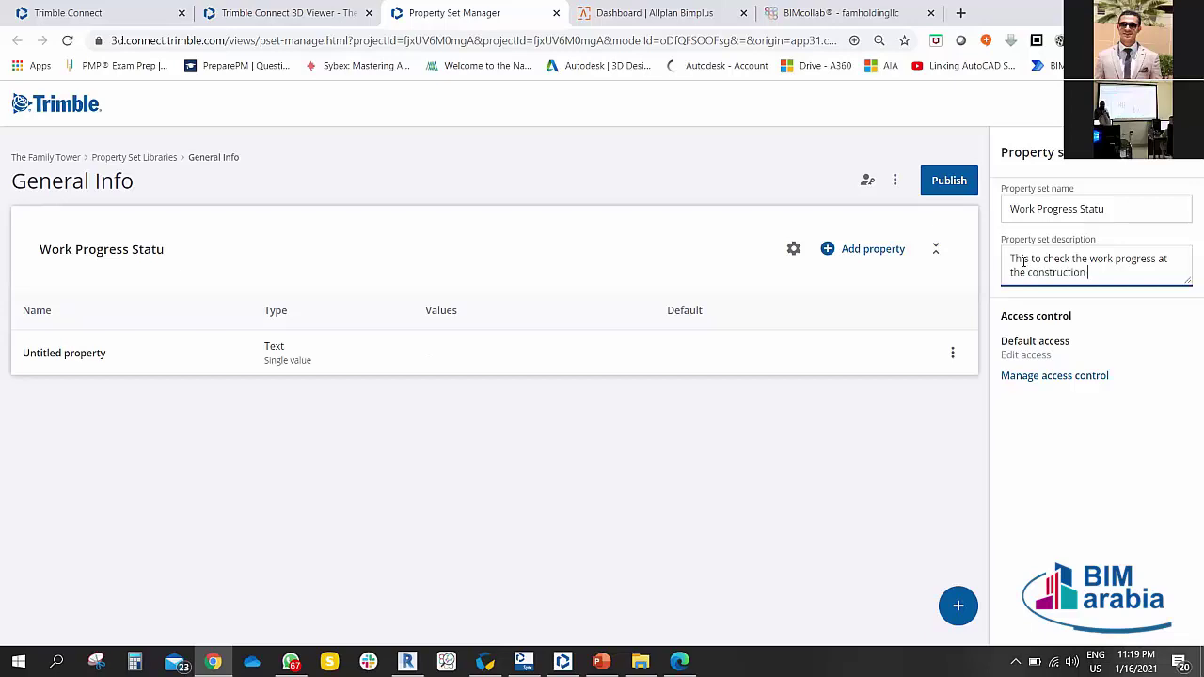
{"action": "type", "text": "phase"}
{"action": "type", "text": " or design pha"}
{"action": "type", "text": "se."}
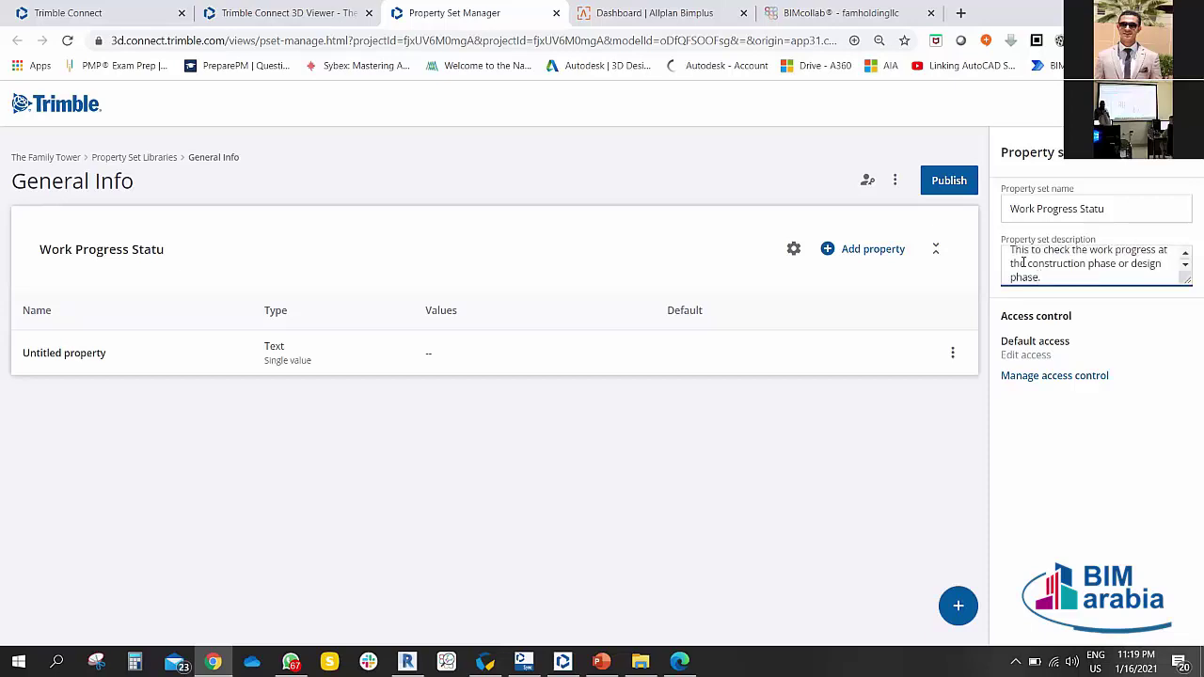
{"action": "left_click", "coordinate": [211, 351]}
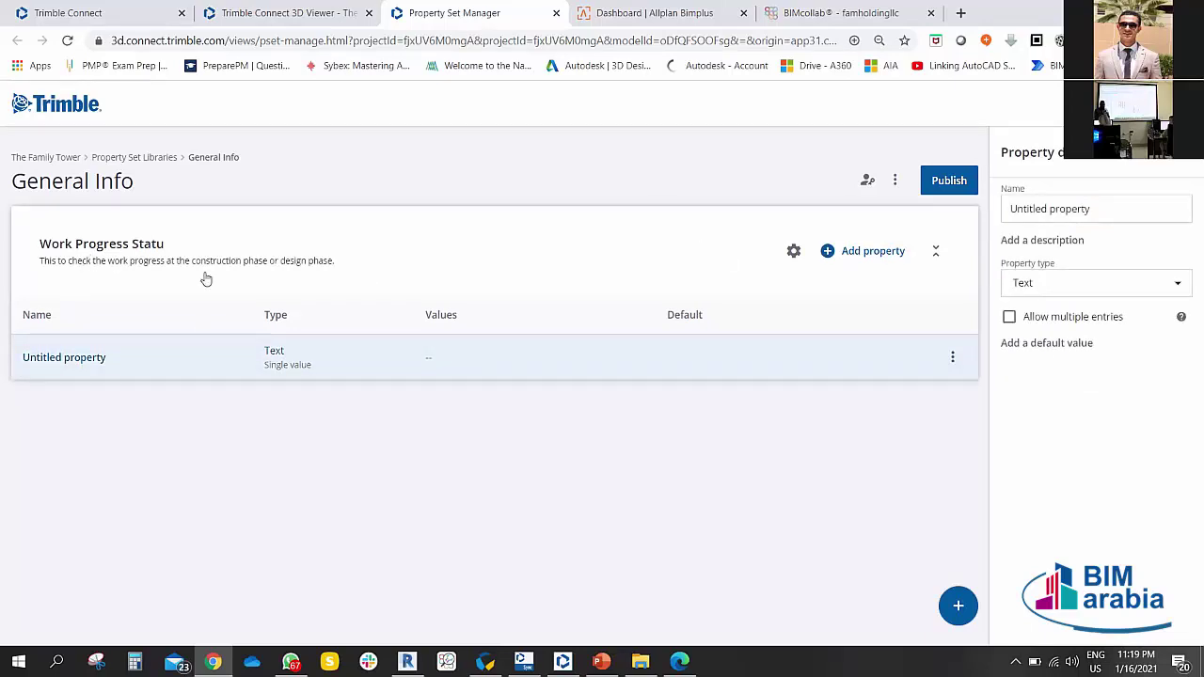
{"action": "left_click", "coordinate": [127, 250]}
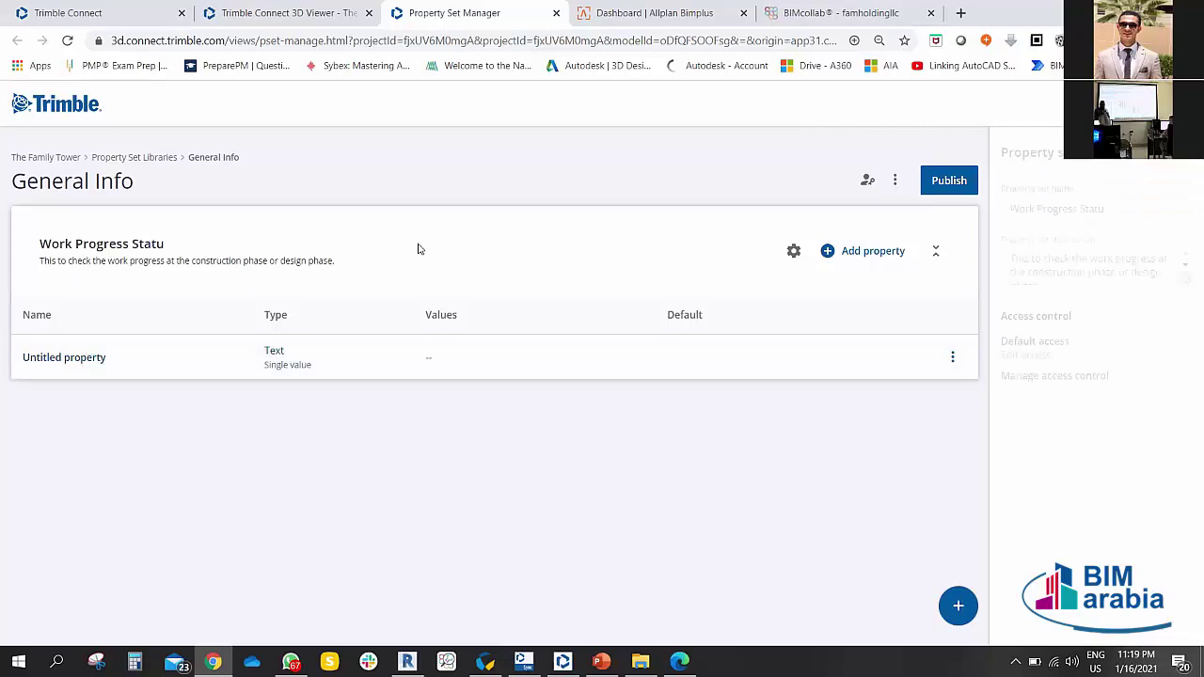
{"action": "type", "text": "s"}
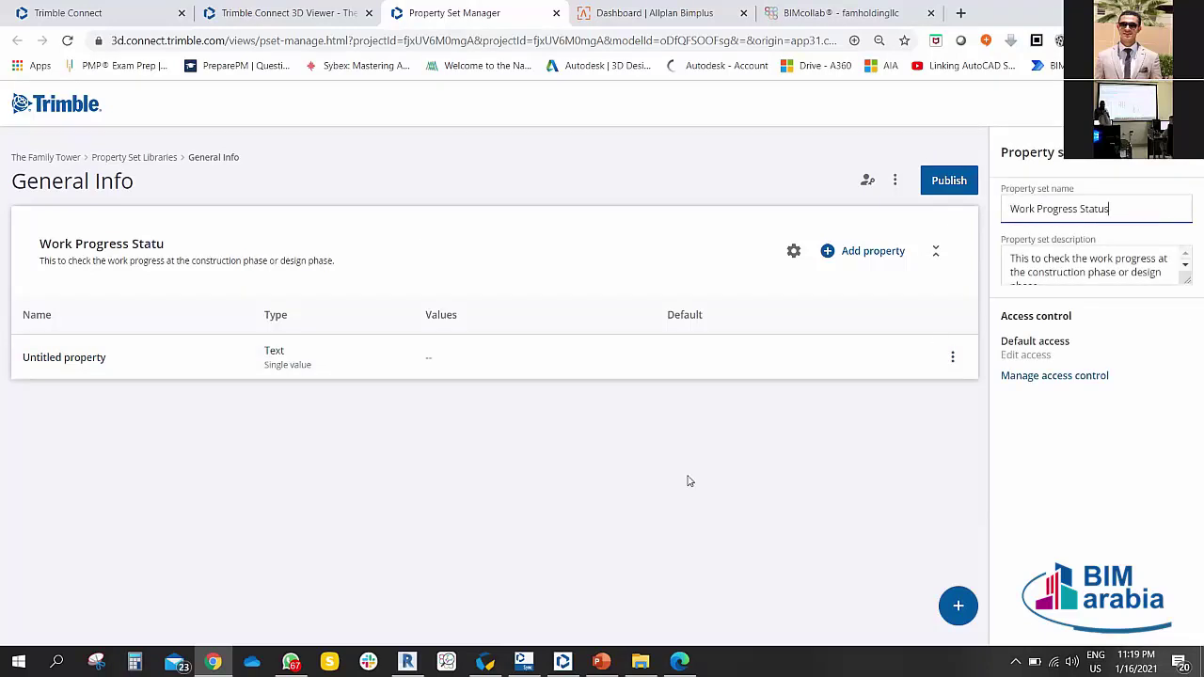
Rename the untitled property to Responsible party and keep it as text.
{"action": "left_click", "coordinate": [91, 361]}
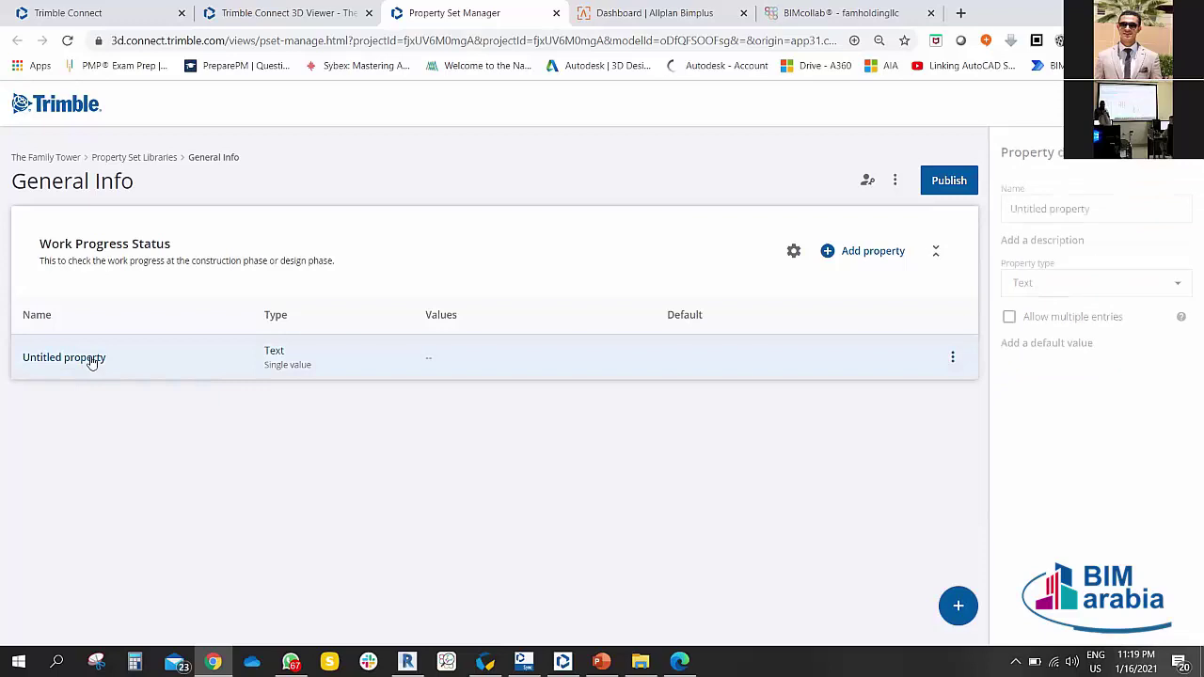
{"action": "left_click", "coordinate": [1115, 208]}
{"action": "left_click_drag", "start_coordinate": [1116, 208], "coordinate": [1008, 209]}
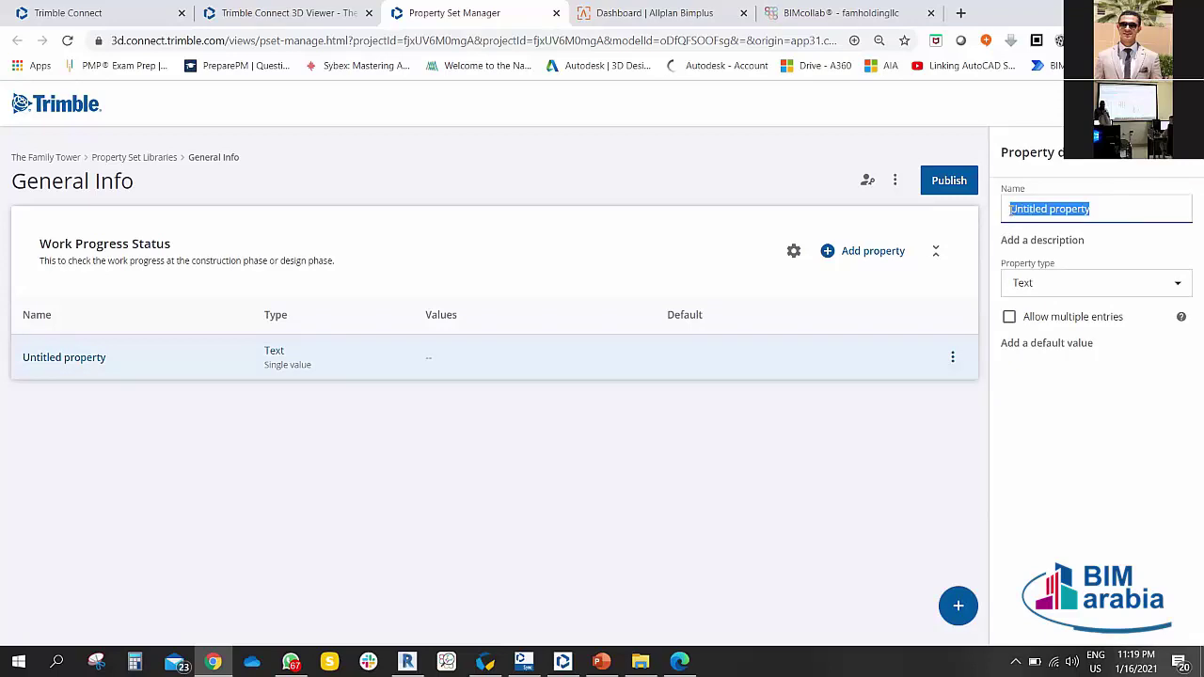
{"action": "type", "text": "Respo"}
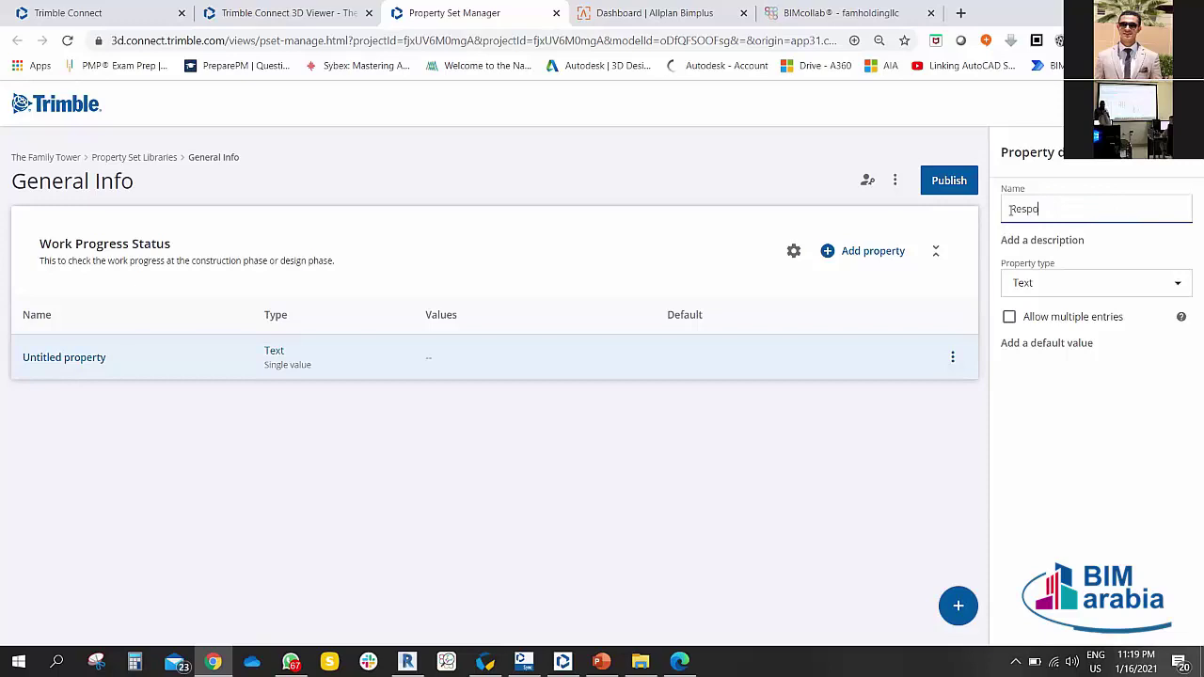
{"action": "type", "text": "nsible par"}
{"action": "type", "text": "ty"}
{"action": "left_click", "coordinate": [1180, 284]}
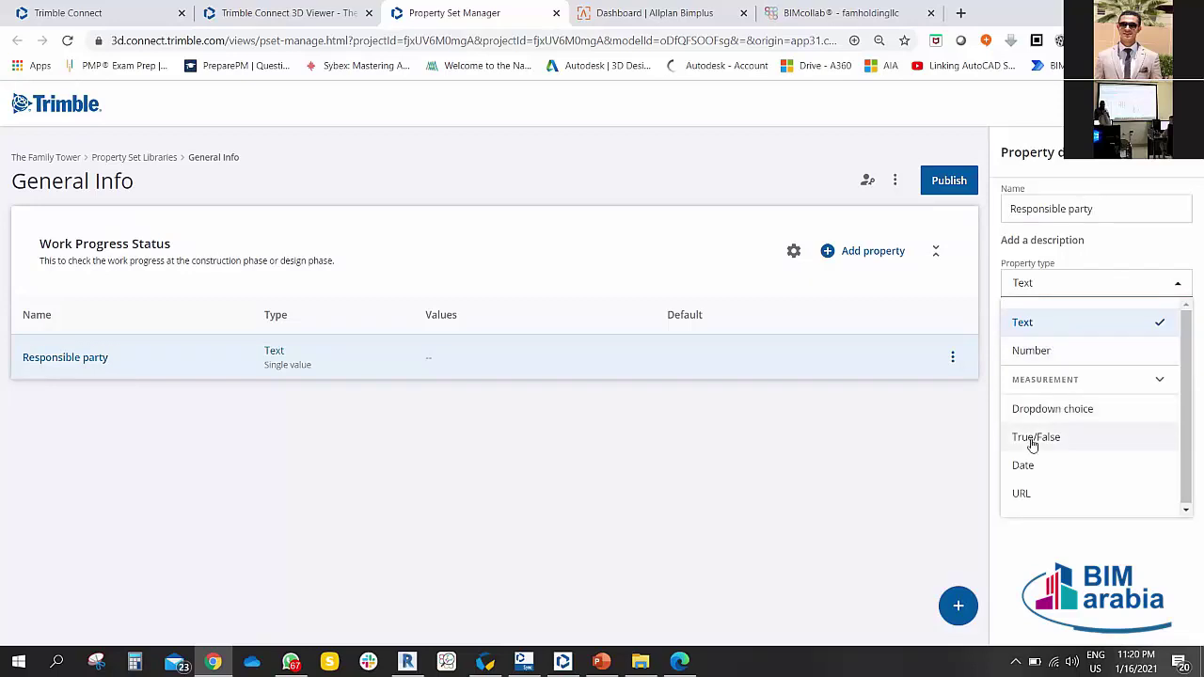
{"action": "left_click", "coordinate": [1043, 325]}
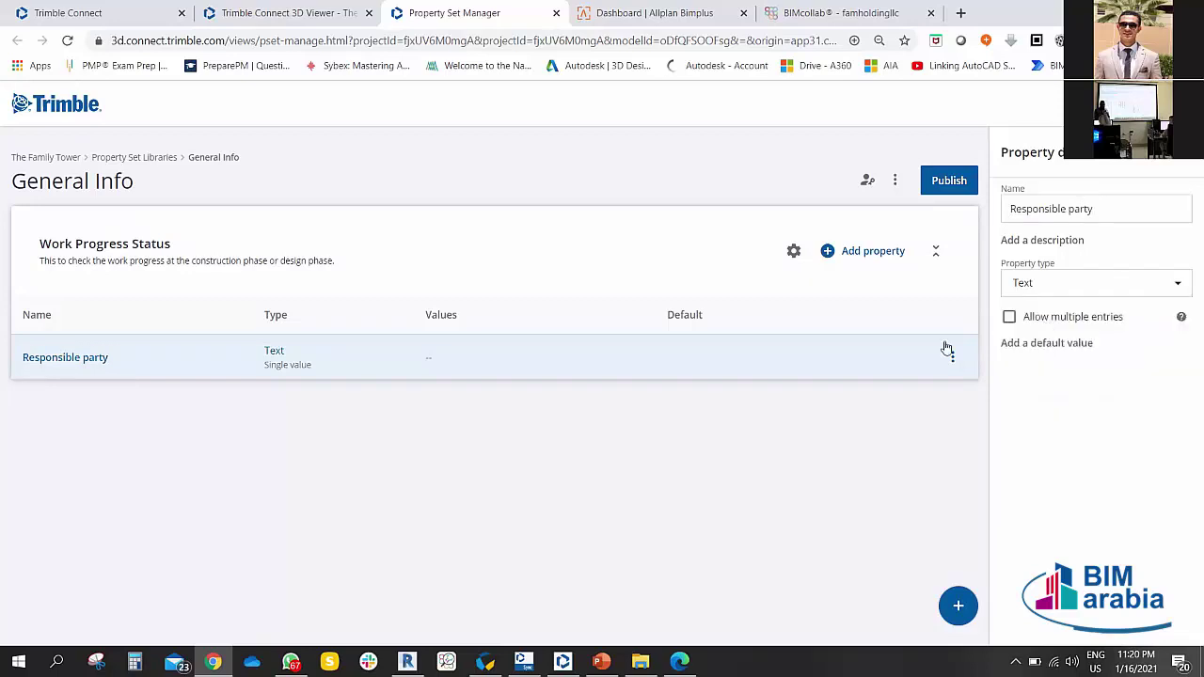
Add a second property named Work Quality with the Dropdown choice type.
{"action": "left_click", "coordinate": [847, 262]}
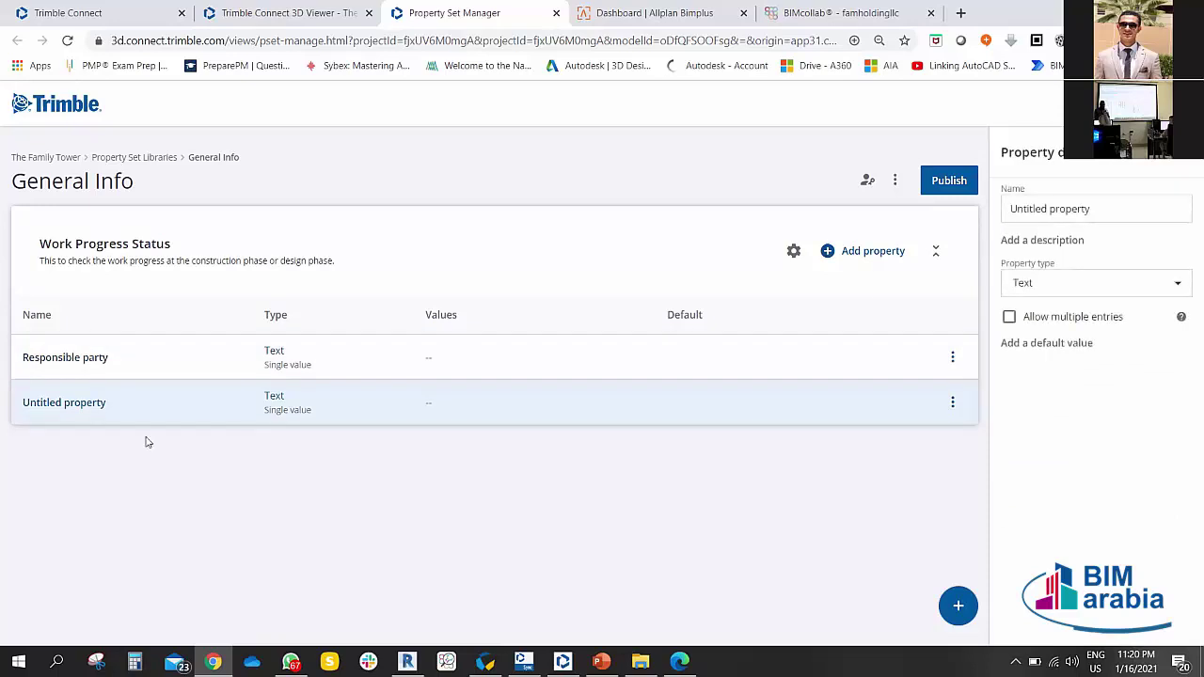
{"action": "left_click", "coordinate": [94, 408]}
{"action": "left_click_drag", "start_coordinate": [1090, 205], "coordinate": [1007, 209]}
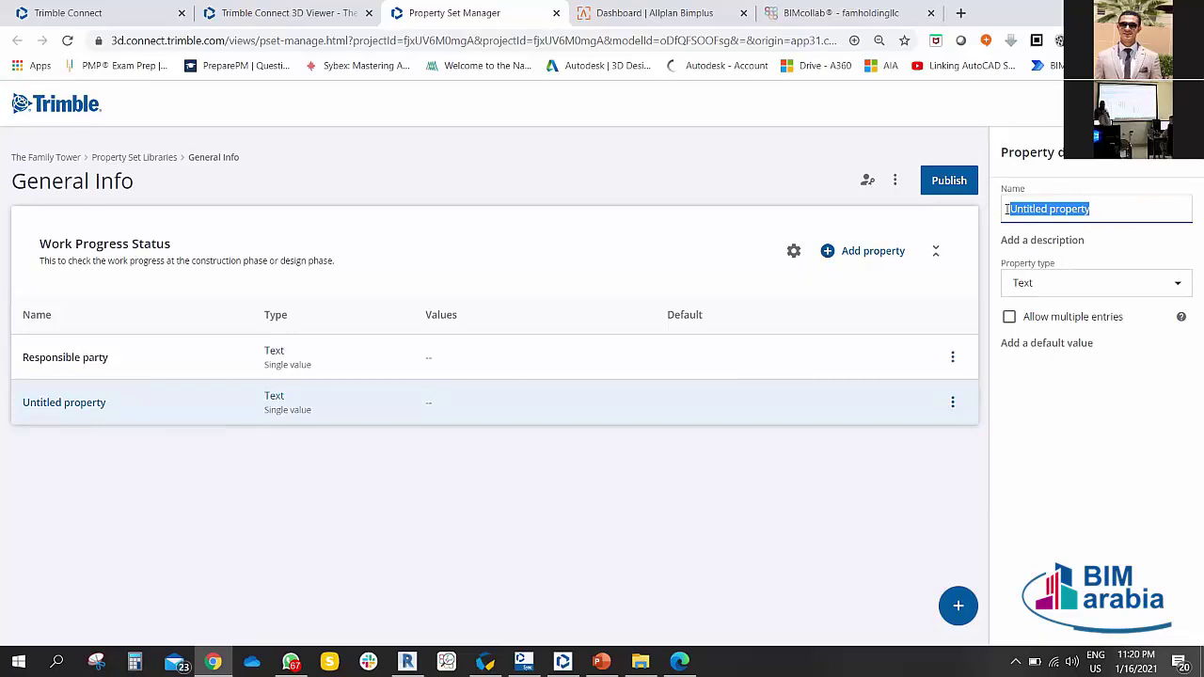
{"action": "type", "text": "Qu"}
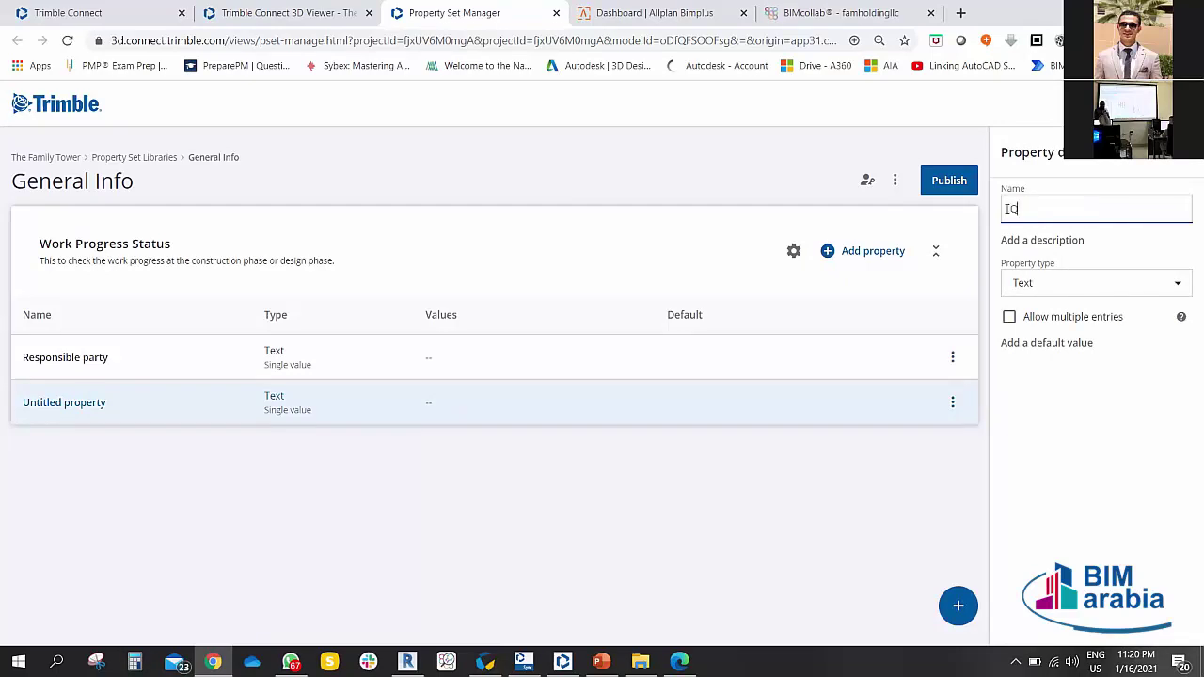
{"action": "type", "text": "laity Of th"}
{"action": "type", "text": "e Work"}
{"action": "left_click_drag", "start_coordinate": [1103, 224], "coordinate": [978, 214]}
{"action": "type", "text": "Work "}
{"action": "type", "text": "Quality"}
{"action": "left_click", "coordinate": [1086, 288]}
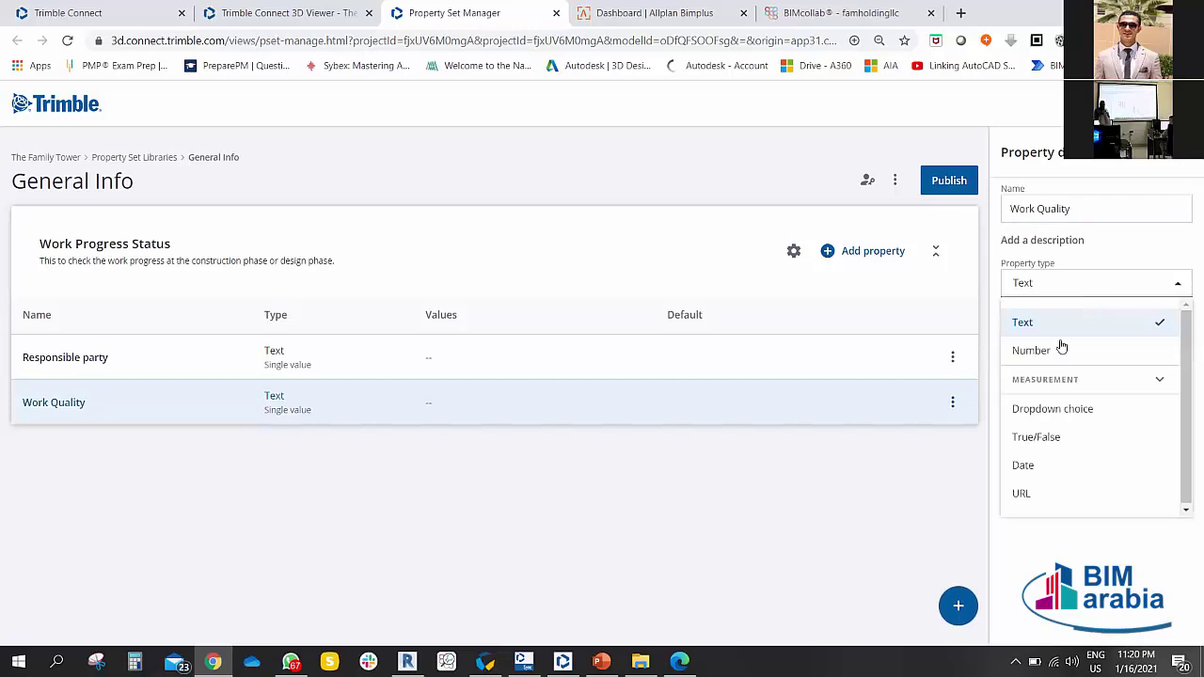
{"action": "left_click", "coordinate": [1042, 412]}
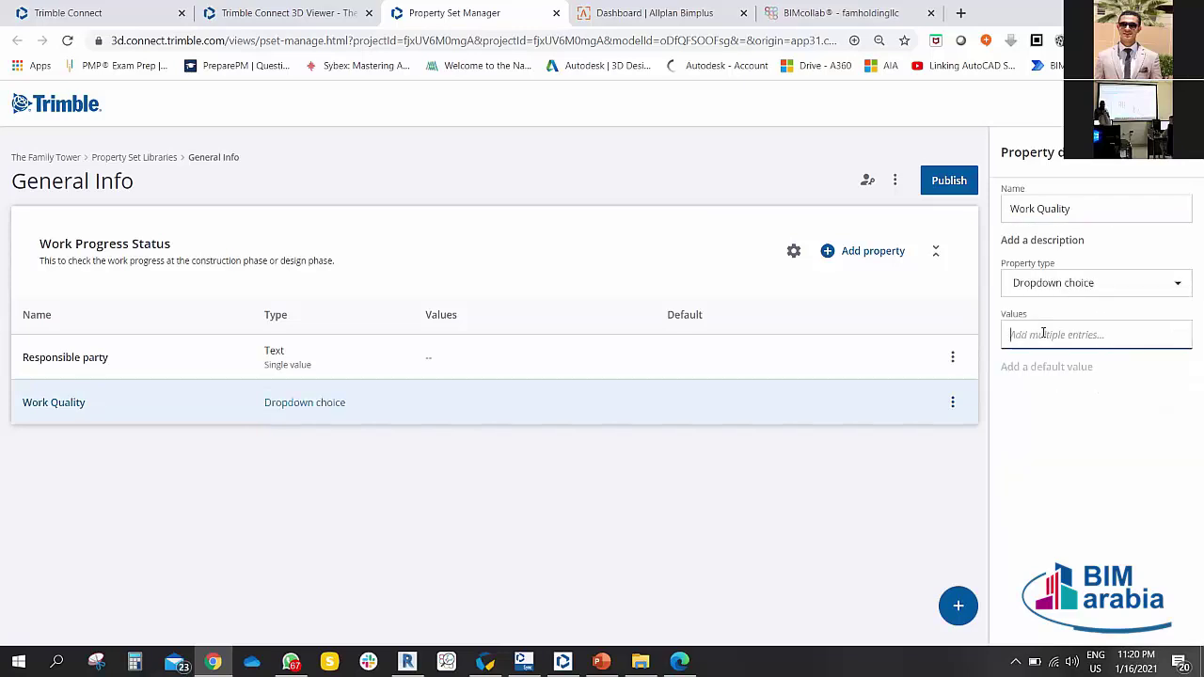
Enter the Work Quality dropdown values Good, Bad, Very good and Medium.
{"action": "type", "text": "G"}
{"action": "type", "text": "ood"}
{"action": "key", "text": "Return"}
{"action": "type", "text": "Ba"}
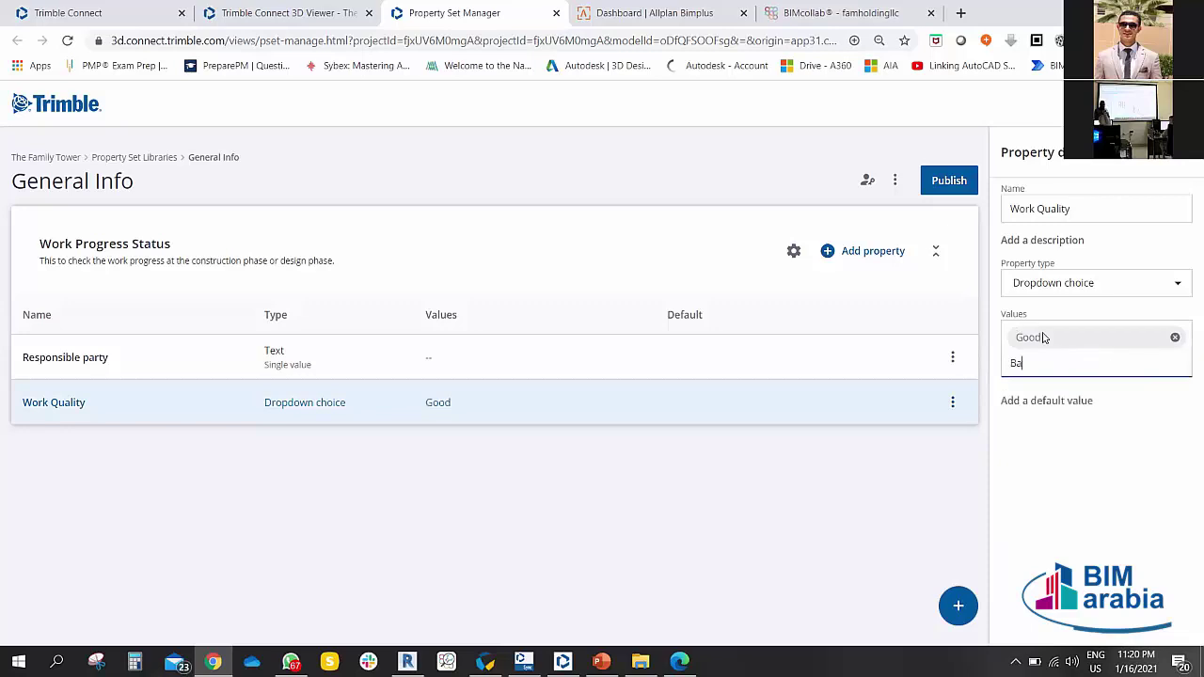
{"action": "type", "text": "d"}
{"action": "key", "text": "Return"}
{"action": "type", "text": "Yes"}
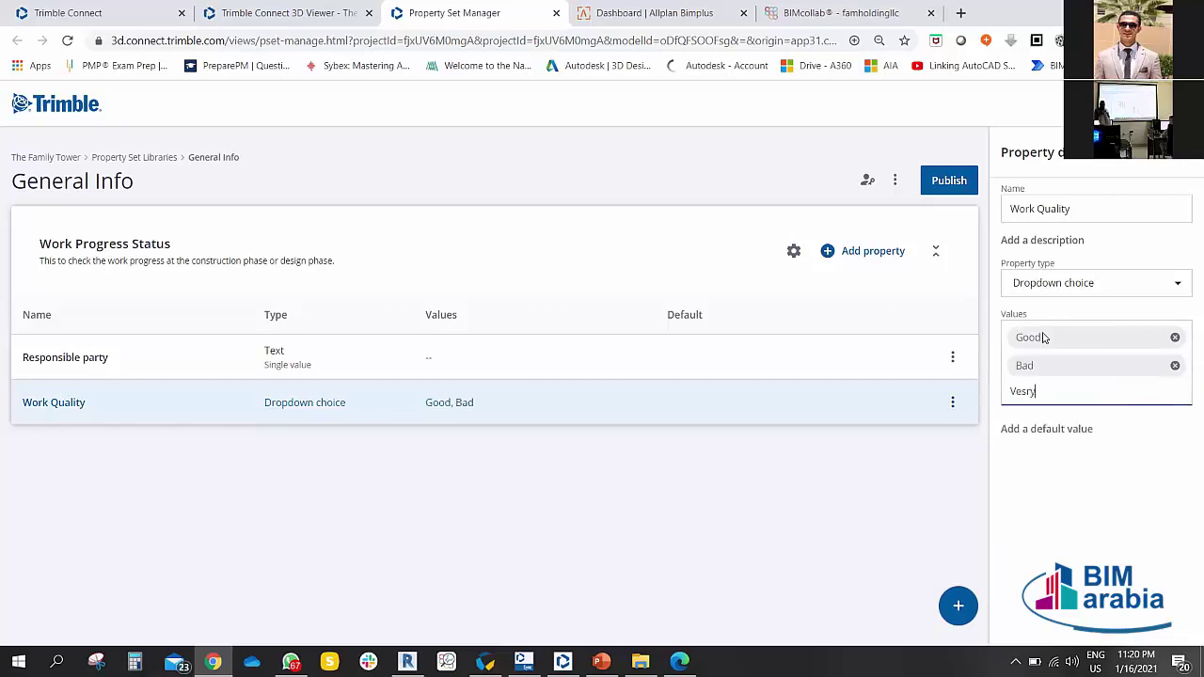
{"action": "key", "text": "BackSpace"}
{"action": "key", "text": "BackSpace"}
{"action": "type", "text": "goo"}
{"action": "type", "text": "d"}
{"action": "key", "text": "Return"}
{"action": "type", "text": "M"}
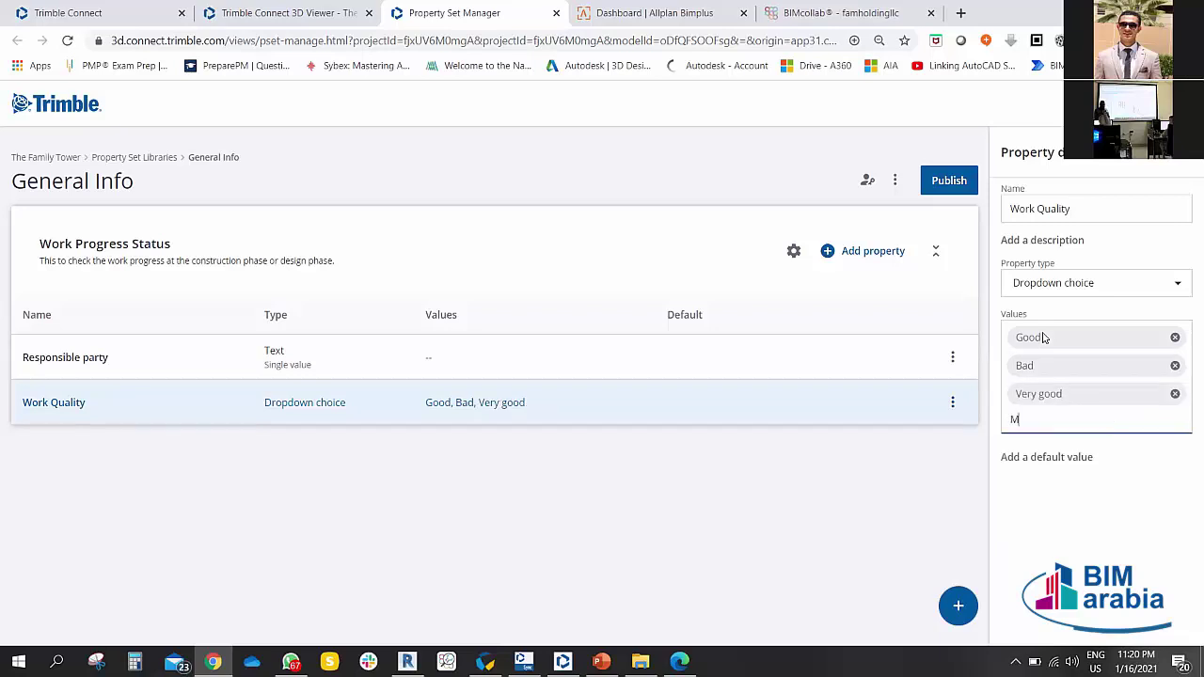
{"action": "key", "text": "Return"}
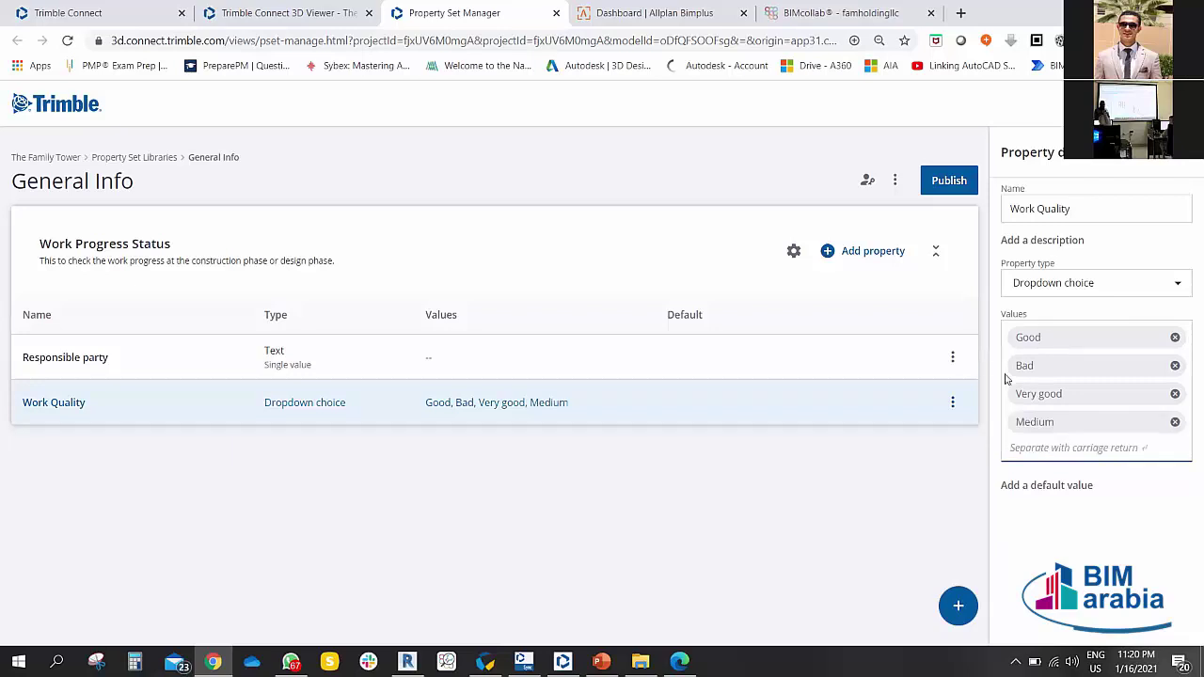
Add a property named 'Work Done date' with type Date.
{"action": "left_click", "coordinate": [881, 261]}
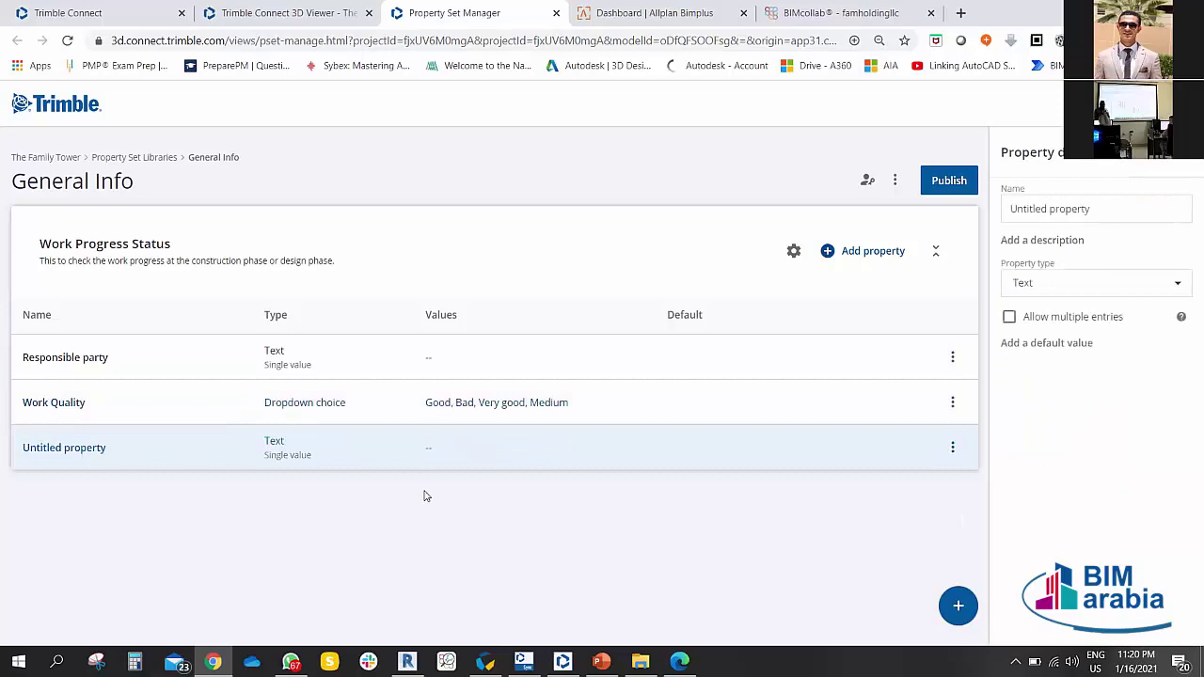
{"action": "left_click", "coordinate": [79, 446]}
{"action": "left_click", "coordinate": [1110, 208]}
{"action": "type", "text": "Work Done date"}
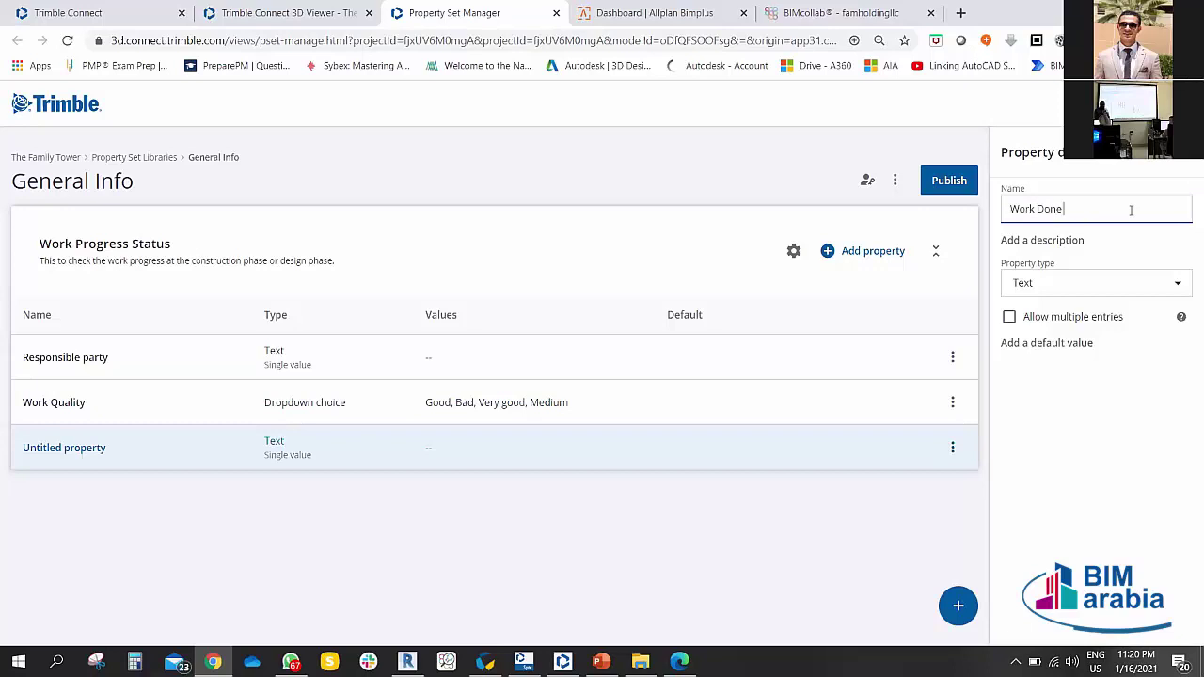
{"action": "left_click", "coordinate": [1094, 282]}
{"action": "left_click", "coordinate": [1034, 466]}
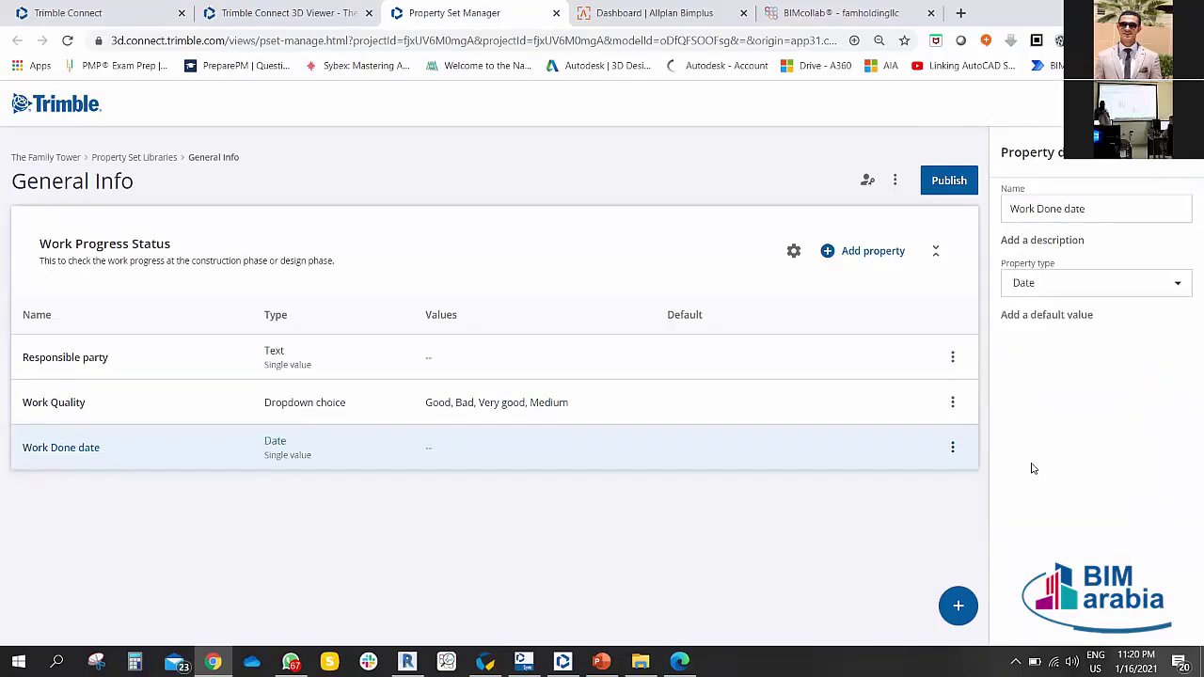
Add a 'Suppliar Info' property with type URL, then a further untitled property.
{"action": "left_click", "coordinate": [869, 252]}
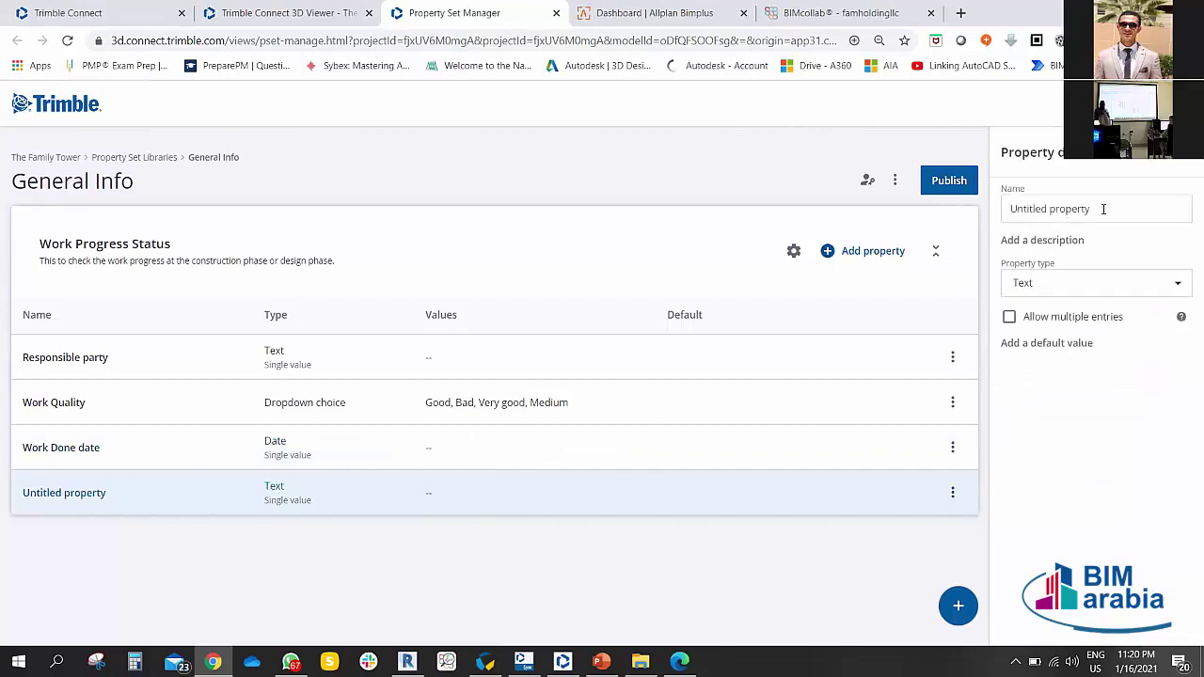
{"action": "type", "text": "Suppliar Info"}
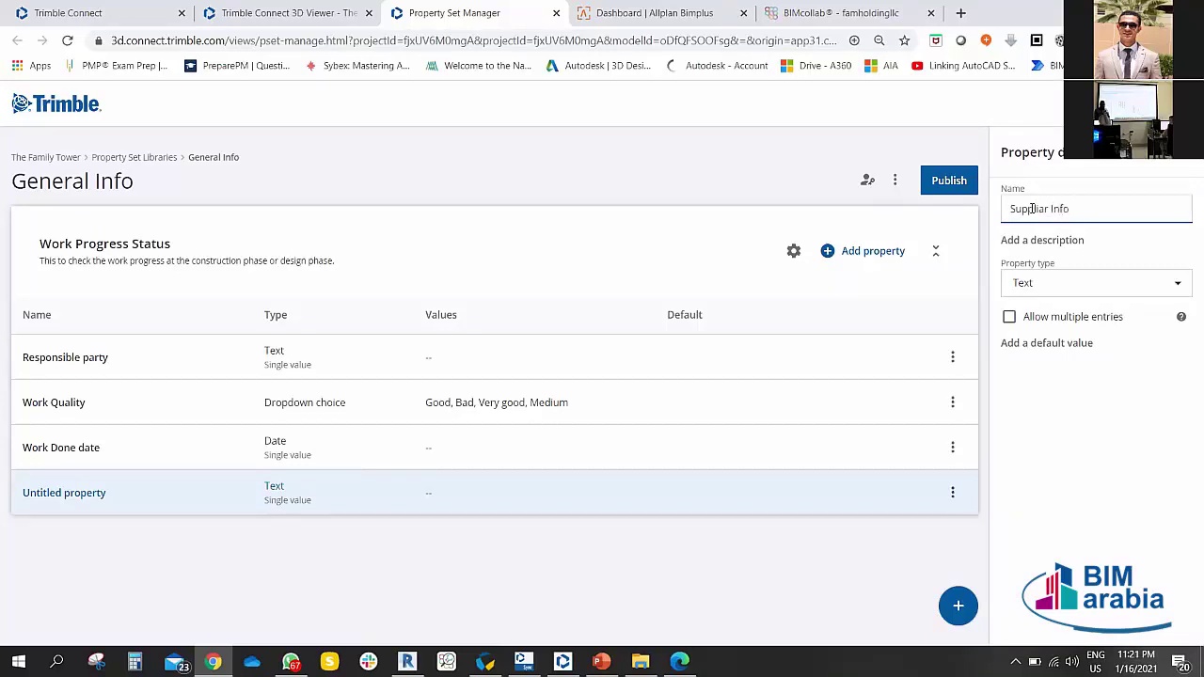
{"action": "left_click", "coordinate": [1038, 280]}
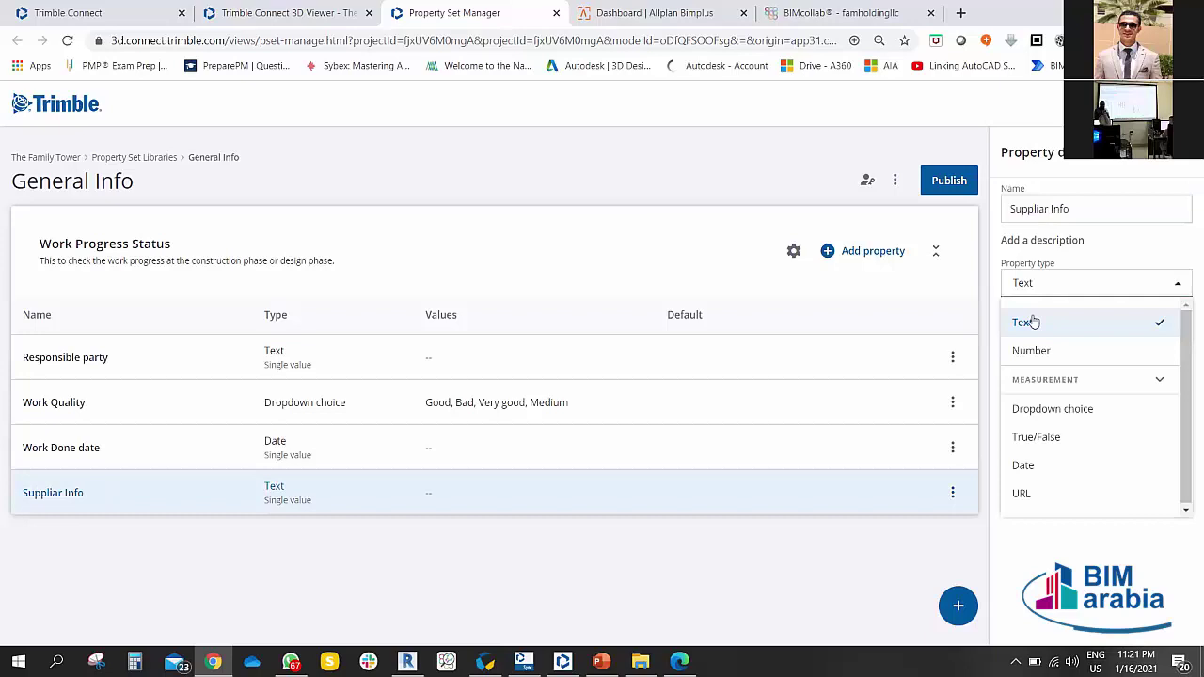
{"action": "left_click", "coordinate": [1022, 494]}
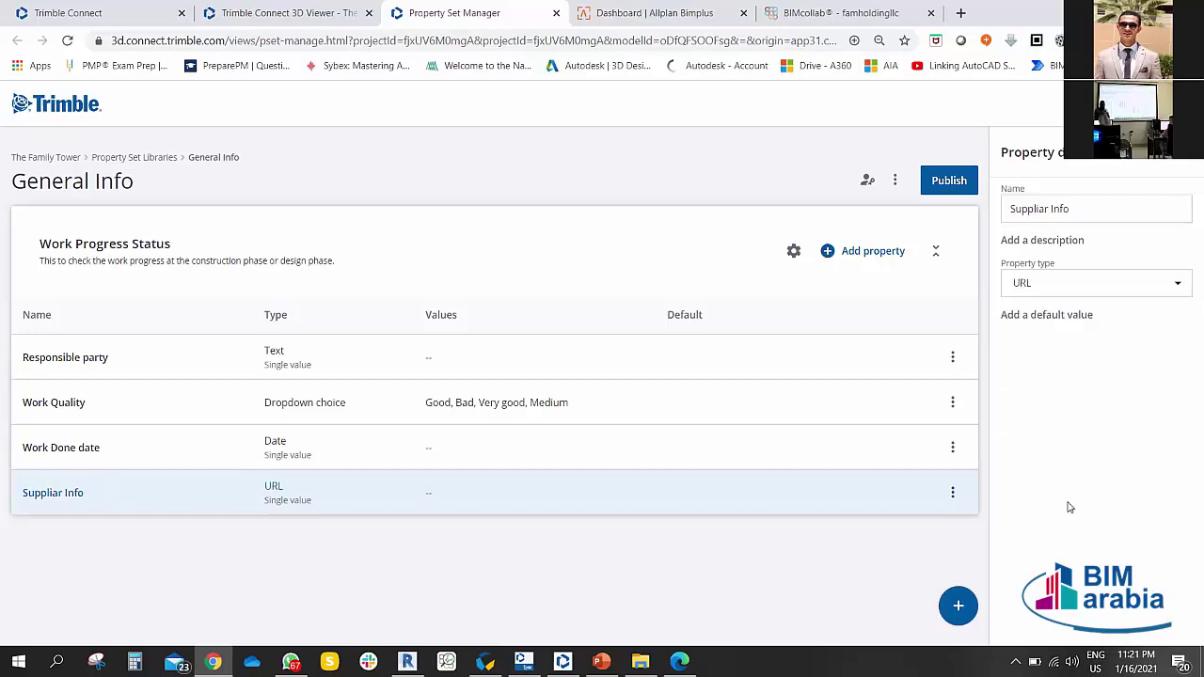
{"action": "left_click", "coordinate": [865, 251]}
{"action": "left_click", "coordinate": [1068, 209]}
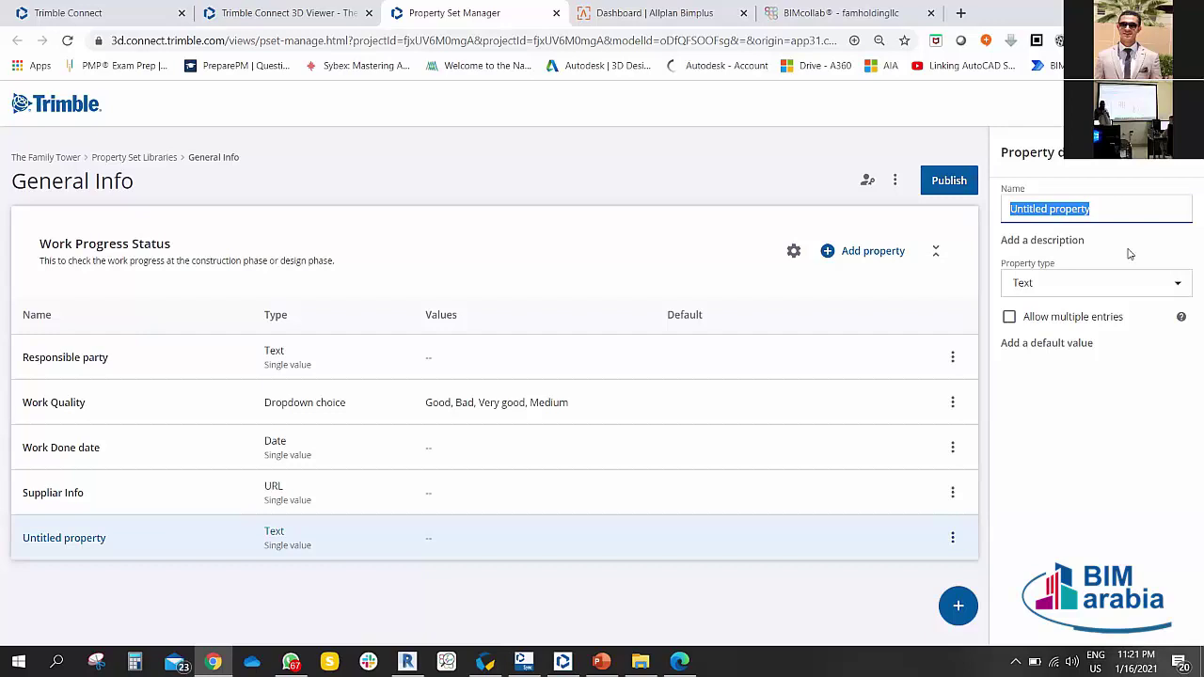
Name the untitled property 'Number of labors' as a whole Number, then publish the General Info library.
{"action": "left_click", "coordinate": [1113, 285]}
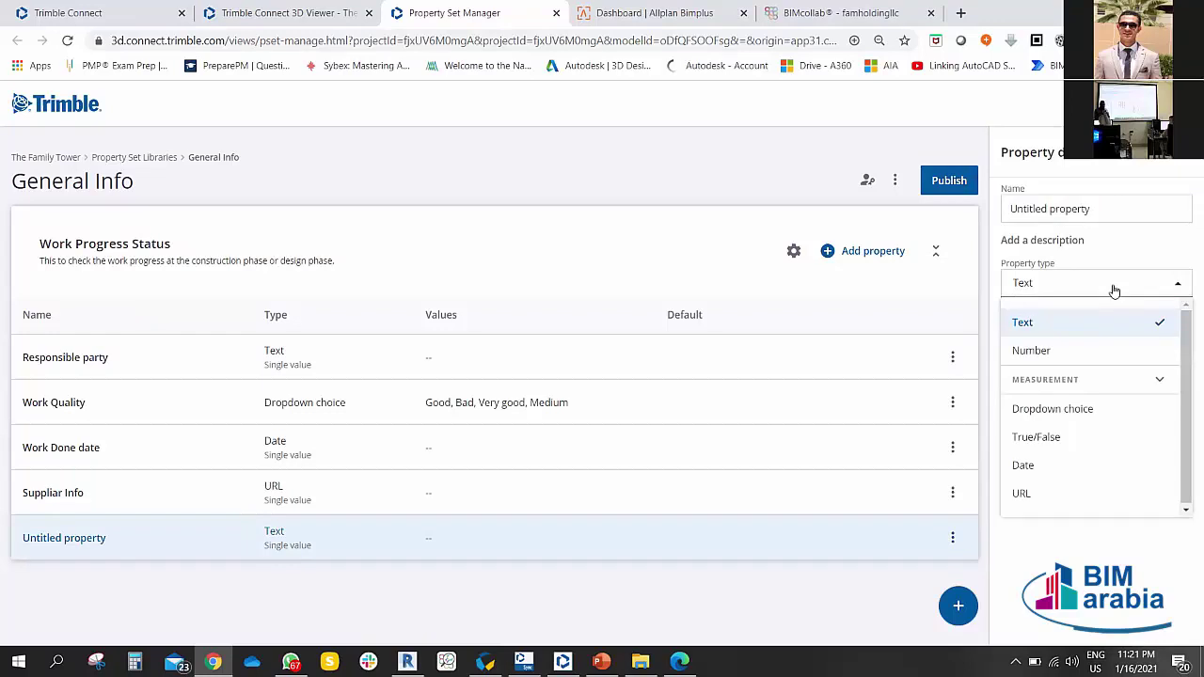
{"action": "left_click", "coordinate": [1111, 209]}
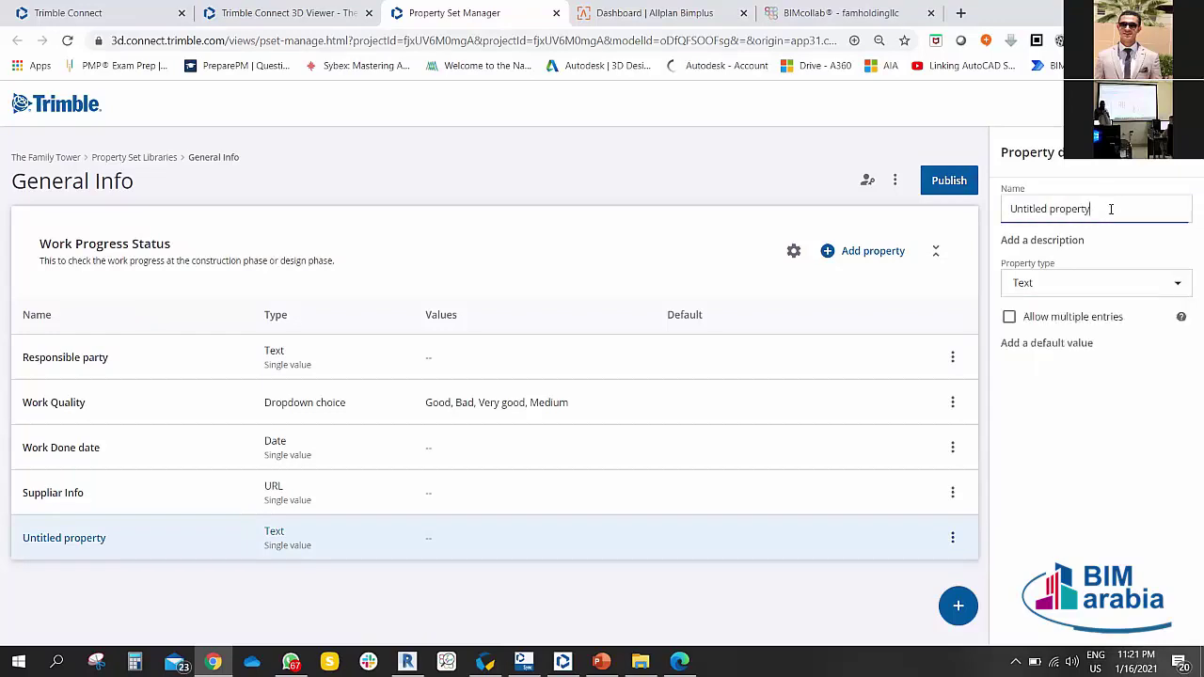
{"action": "left_click_drag", "start_coordinate": [1115, 209], "coordinate": [937, 217]}
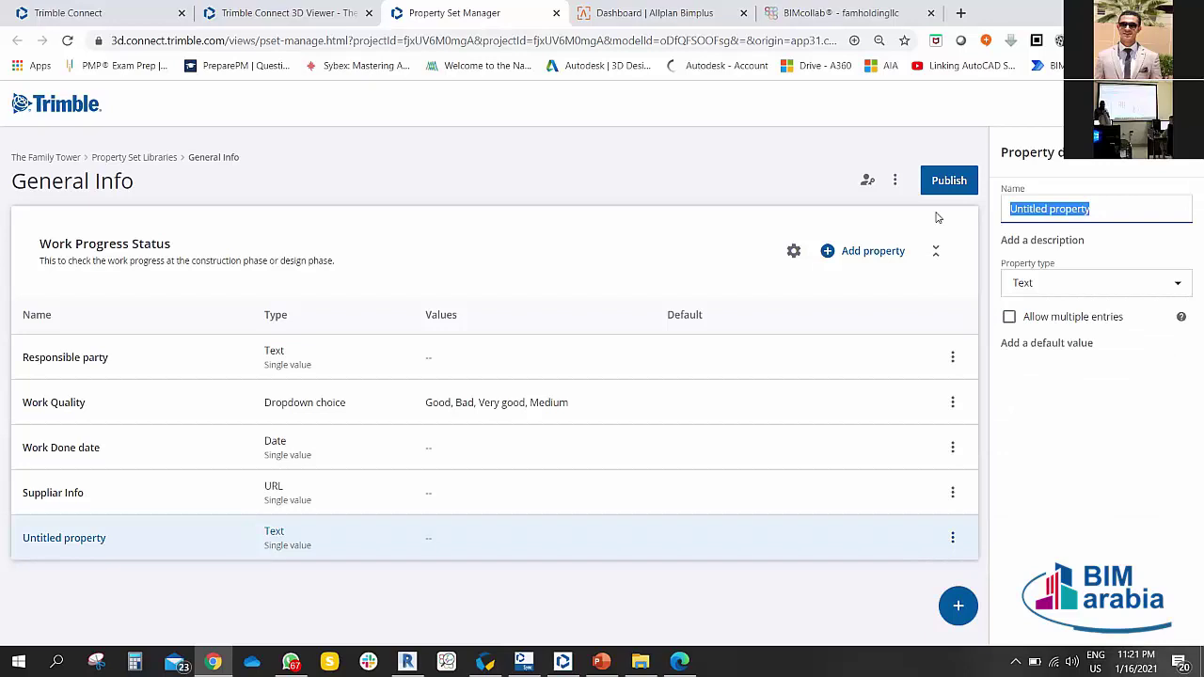
{"action": "type", "text": "Number of labors"}
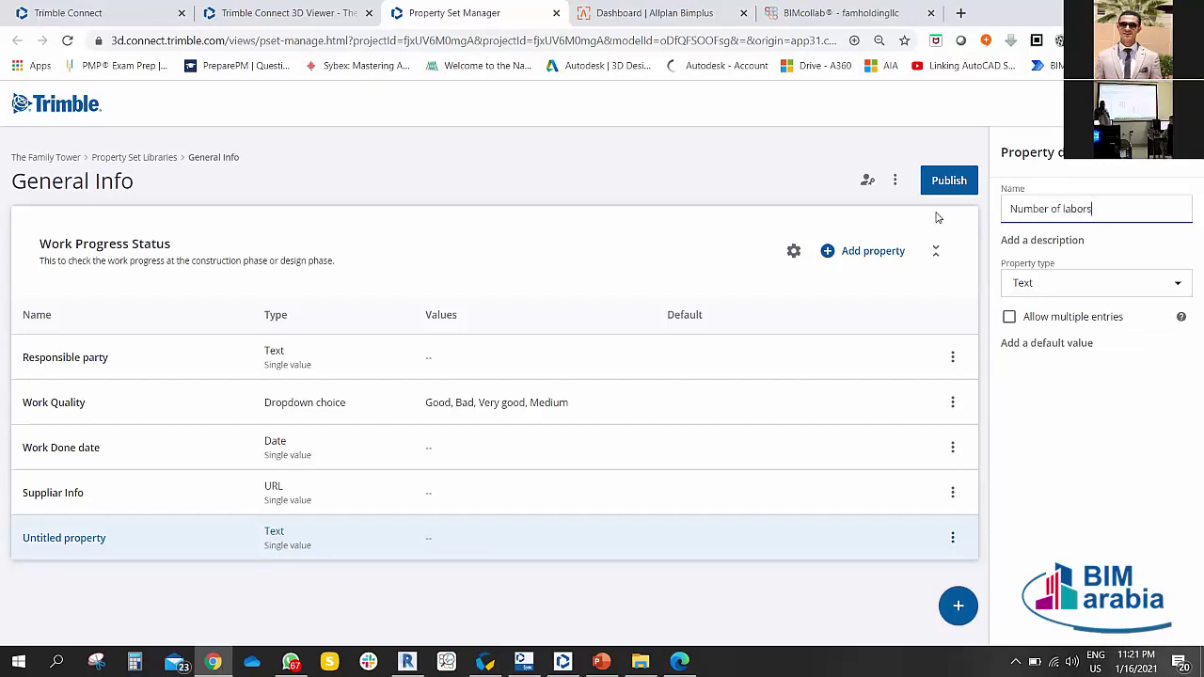
{"action": "left_click", "coordinate": [1046, 283]}
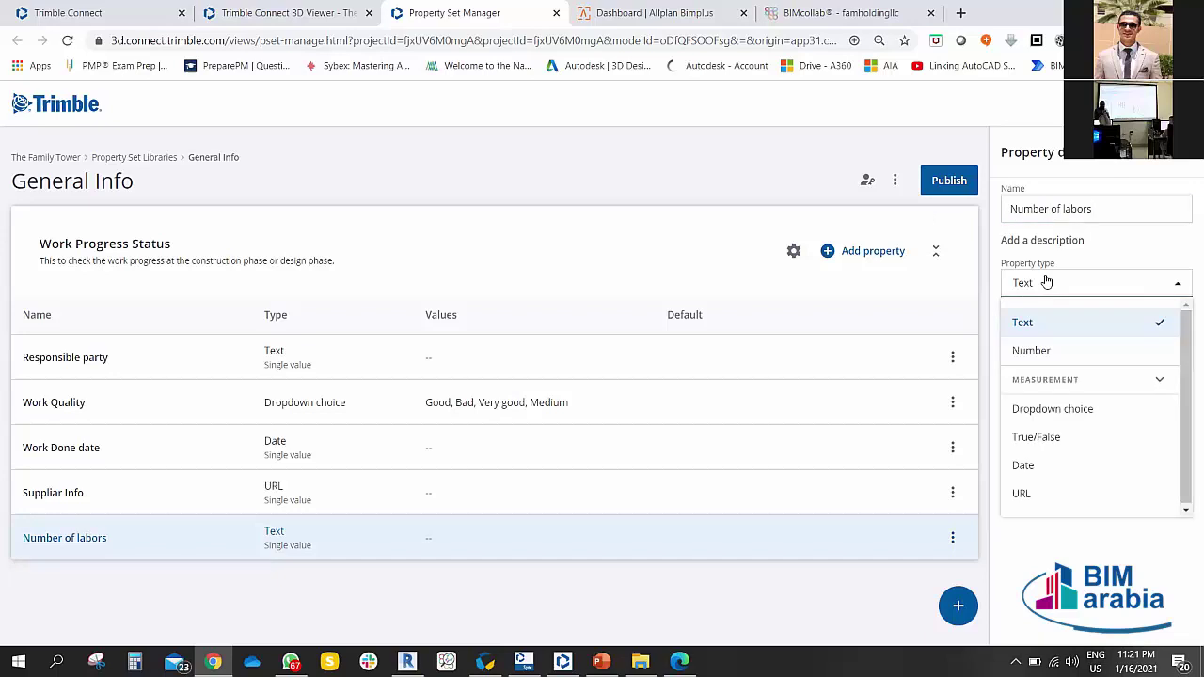
{"action": "left_click", "coordinate": [1034, 350]}
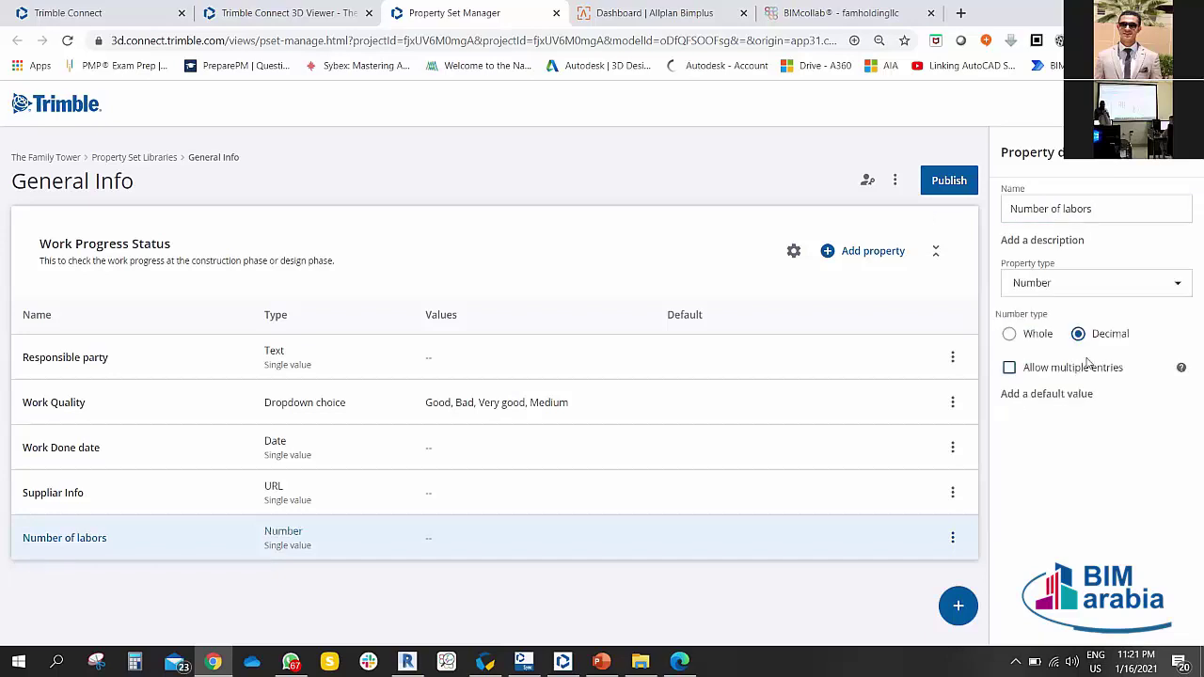
{"action": "left_click", "coordinate": [1025, 337]}
{"action": "left_click", "coordinate": [950, 186]}
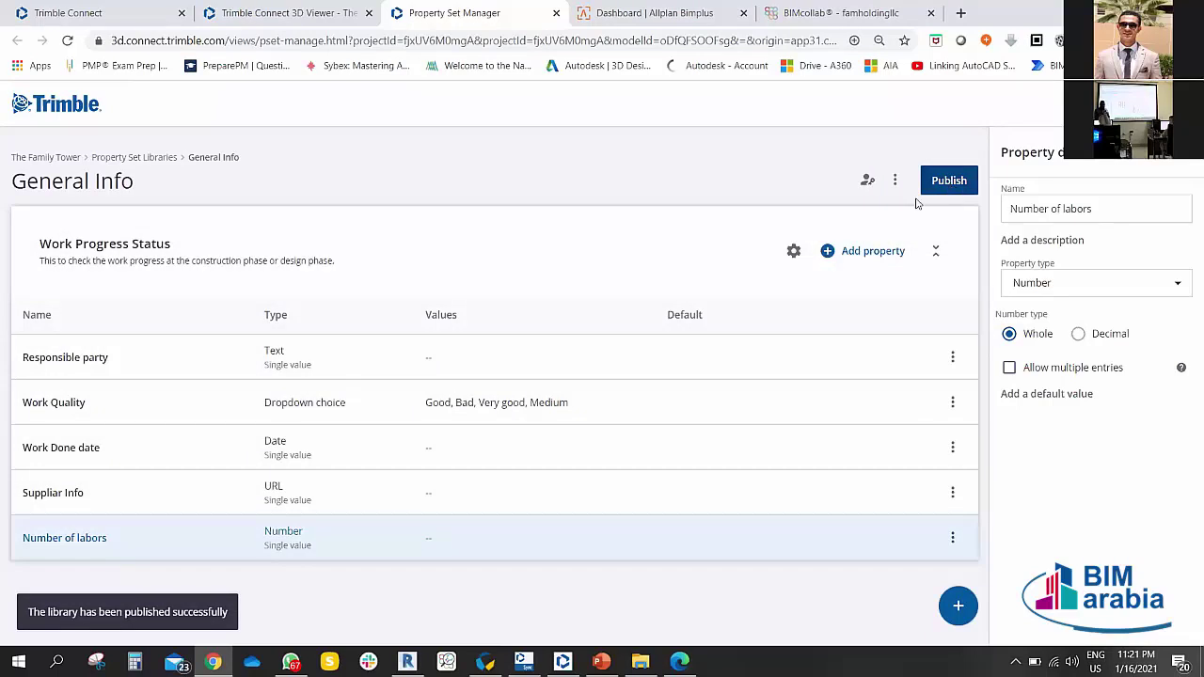
{"action": "left_click", "coordinate": [936, 251]}
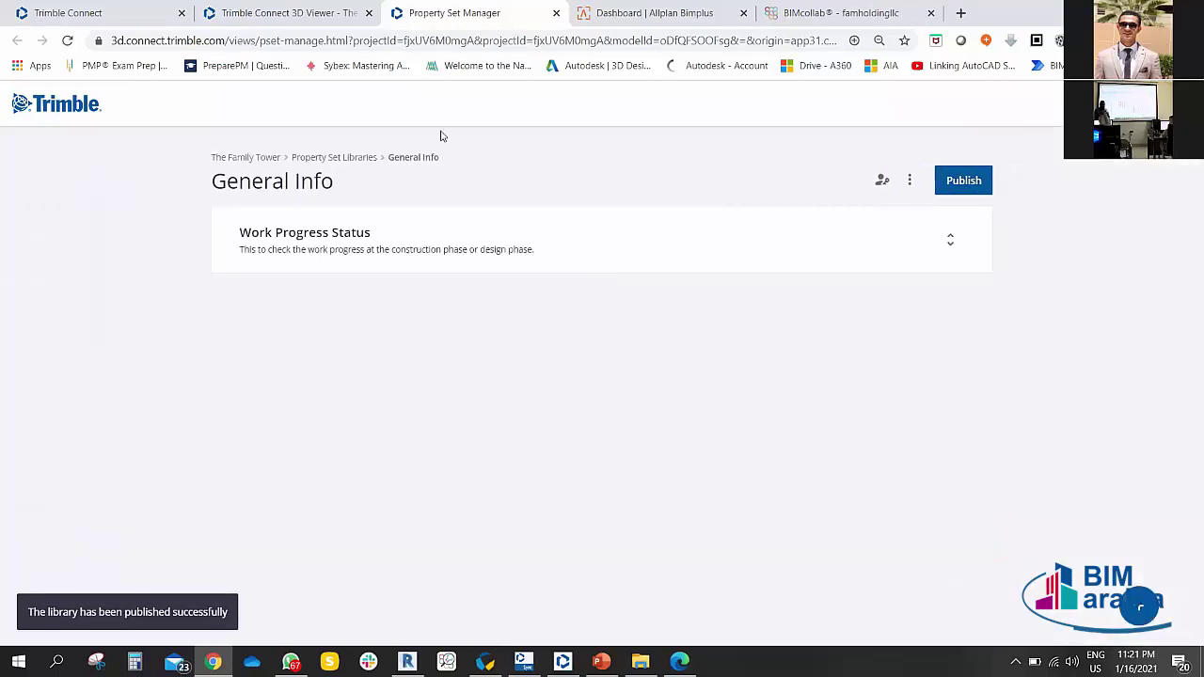
Return to the tower model, dismiss the Add properties panel, and orbit around the selected slab.
{"action": "left_click", "coordinate": [297, 25]}
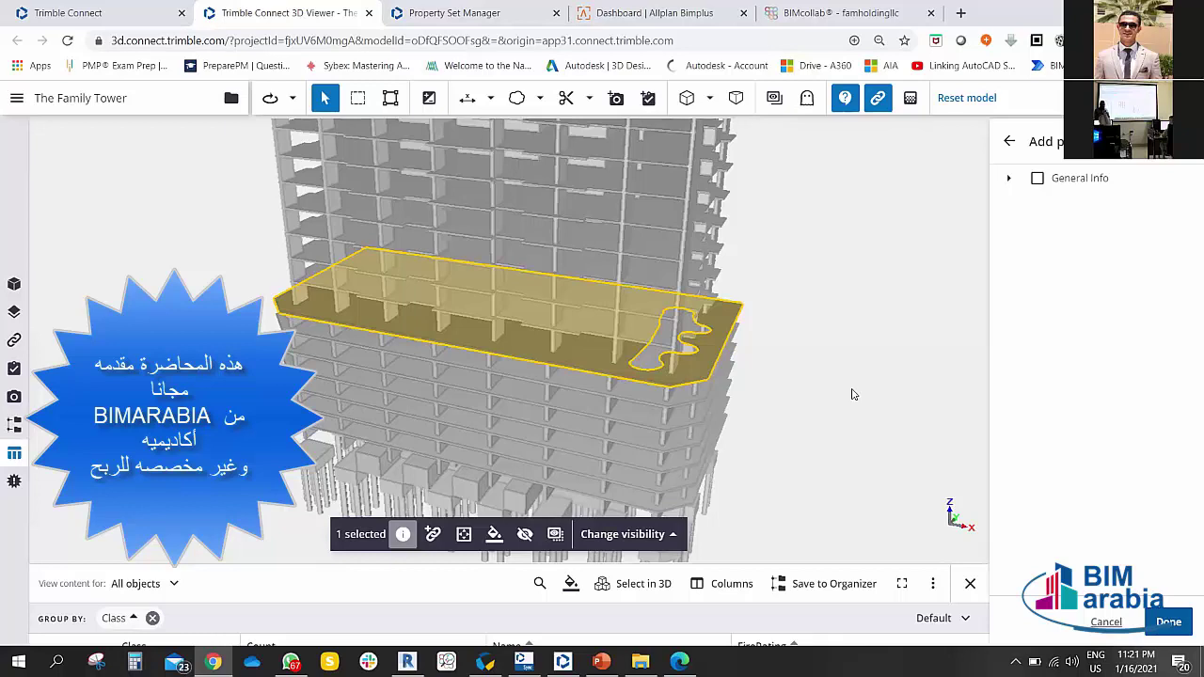
{"action": "left_click", "coordinate": [1009, 141]}
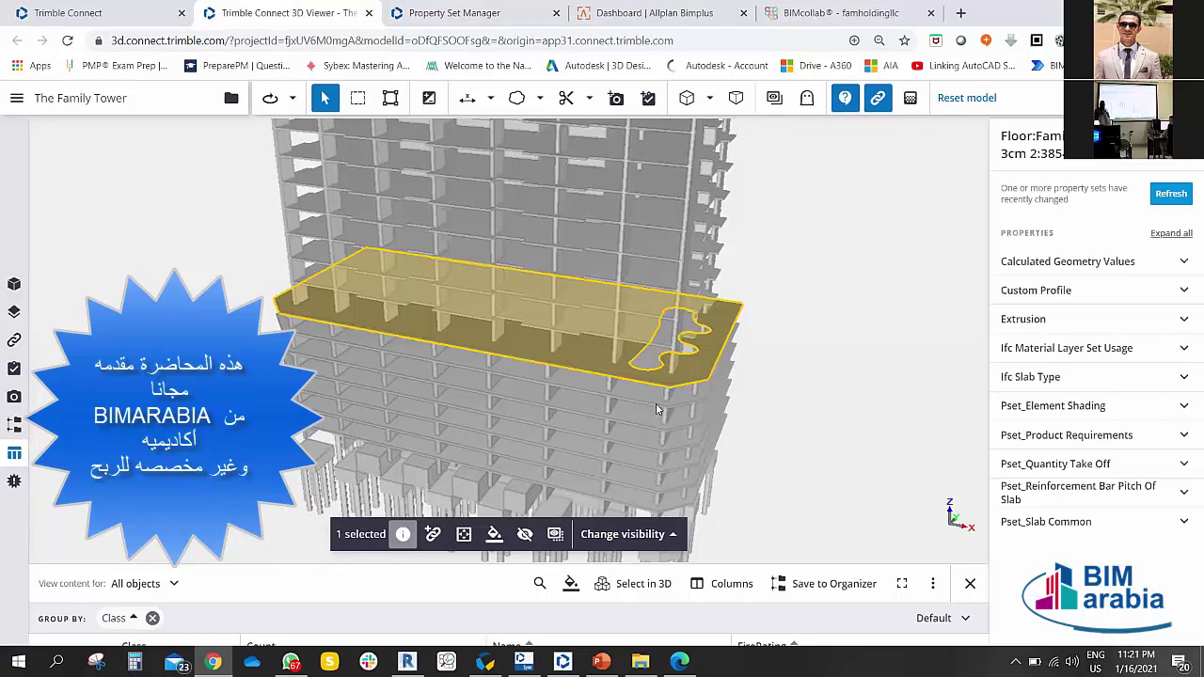
{"action": "scroll", "coordinate": [692, 452], "scroll_direction": "down", "scroll_amount": 3}
{"action": "scroll", "coordinate": [551, 355], "scroll_direction": "up", "scroll_amount": 3}
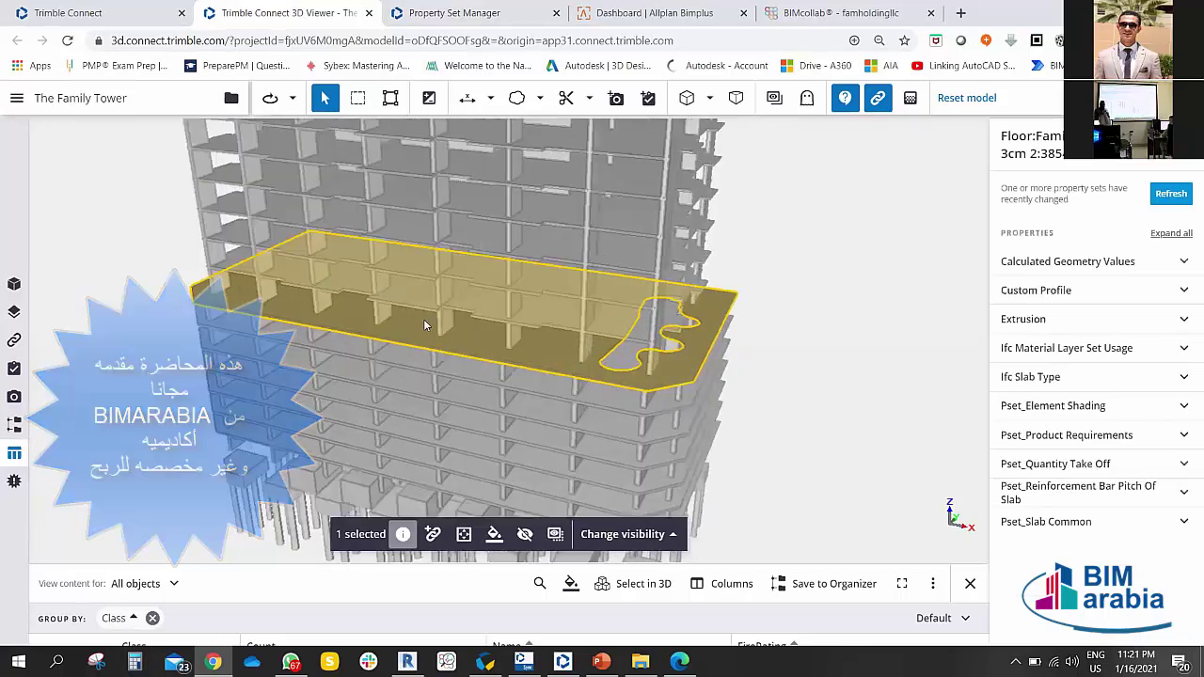
{"action": "left_click_drag", "start_coordinate": [424, 320], "coordinate": [470, 326]}
{"action": "scroll", "coordinate": [471, 327], "scroll_direction": "up", "scroll_amount": 2}
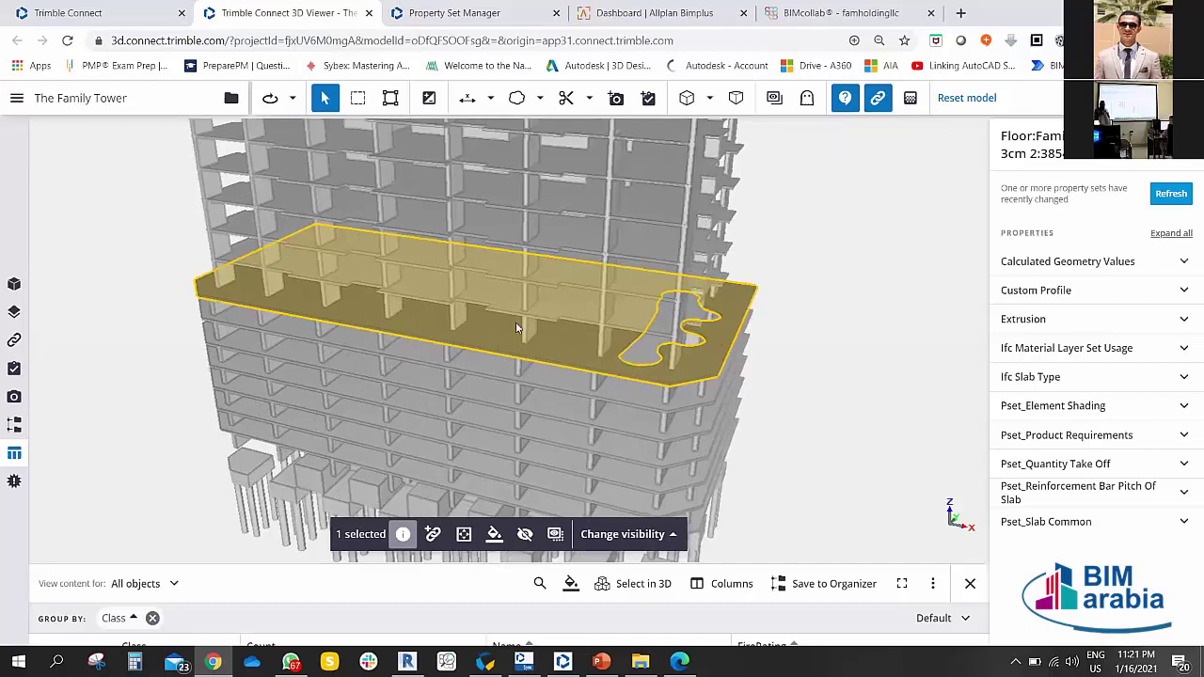
{"action": "mouse_move", "coordinate": [515, 321]}
{"action": "left_mouse_down"}
{"action": "mouse_move", "coordinate": [507, 349]}
{"action": "mouse_move", "coordinate": [508, 333]}
{"action": "left_mouse_up"}
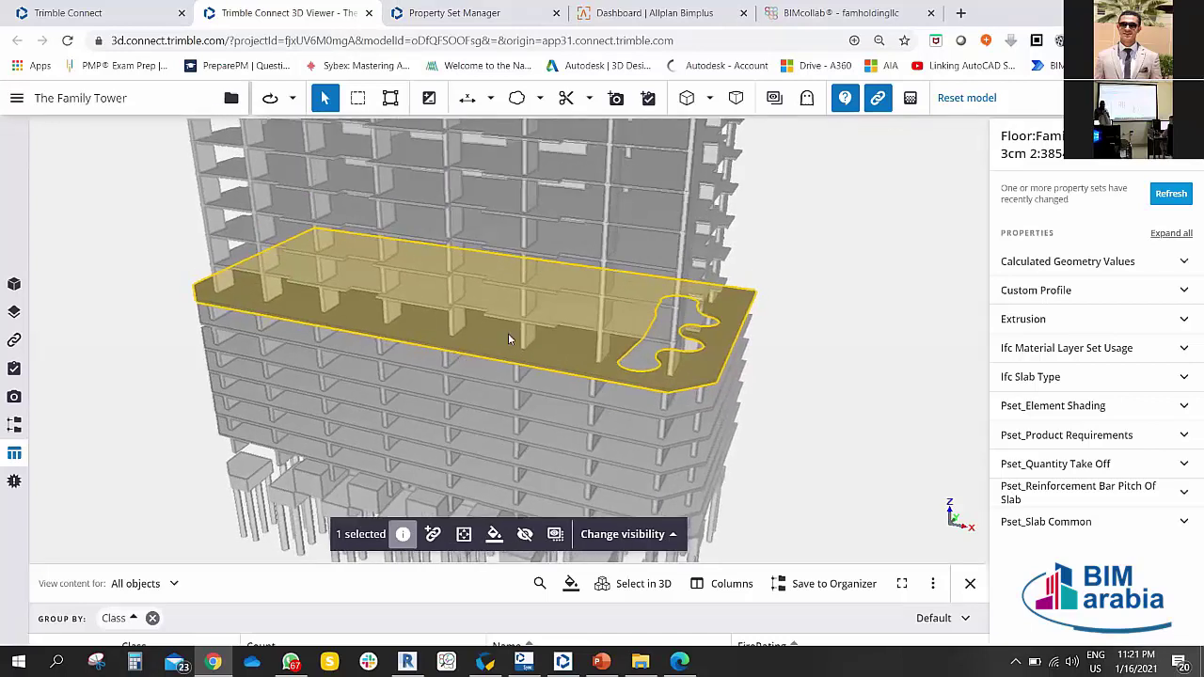
{"action": "left_click_drag", "start_coordinate": [335, 298], "coordinate": [447, 334]}
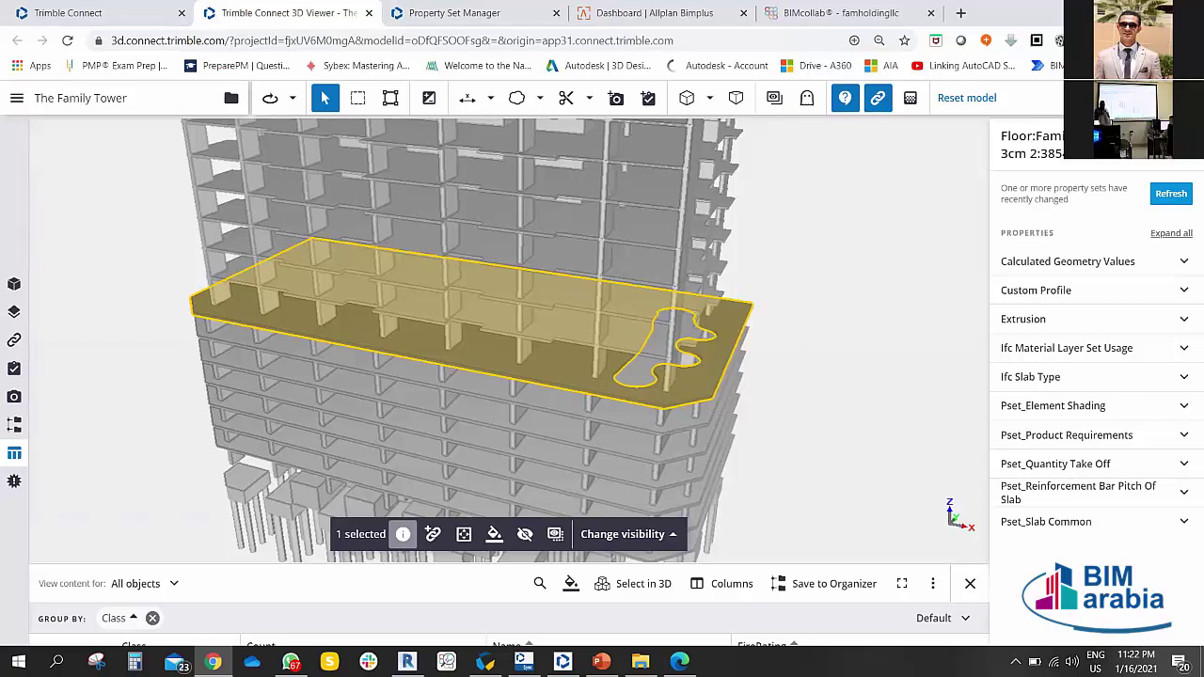
Attach the Work Progress Status property set from General Info to the slab.
{"action": "left_click", "coordinate": [1180, 141]}
{"action": "left_click", "coordinate": [1034, 243]}
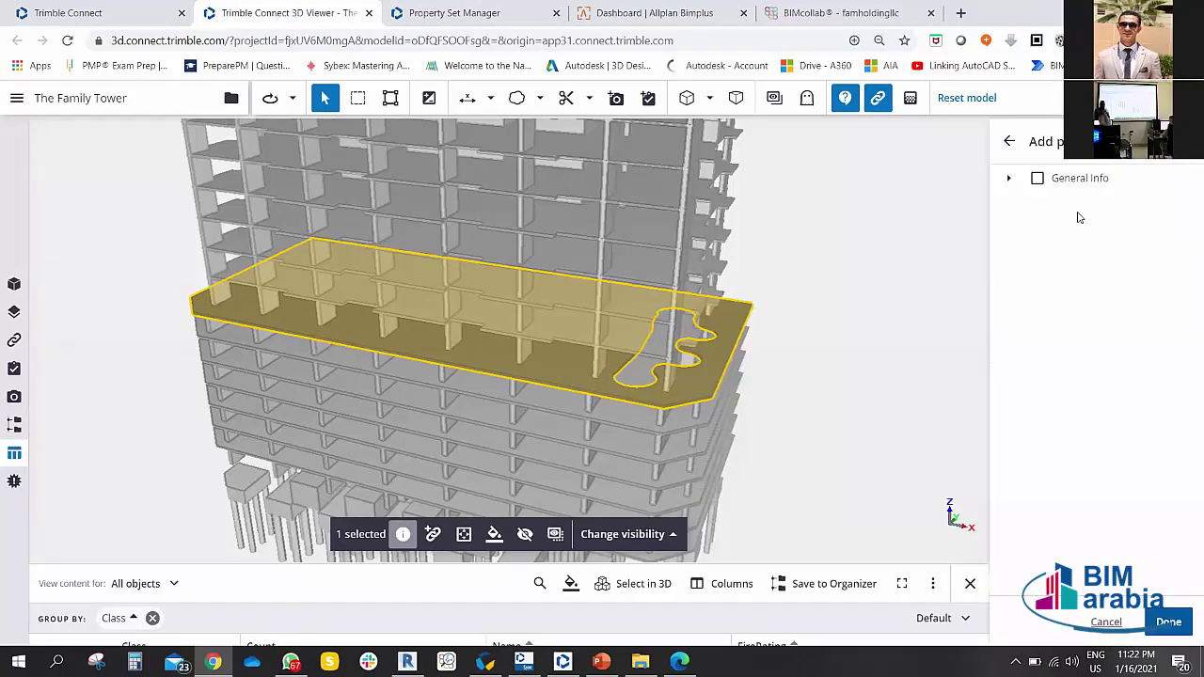
{"action": "left_click", "coordinate": [1009, 178]}
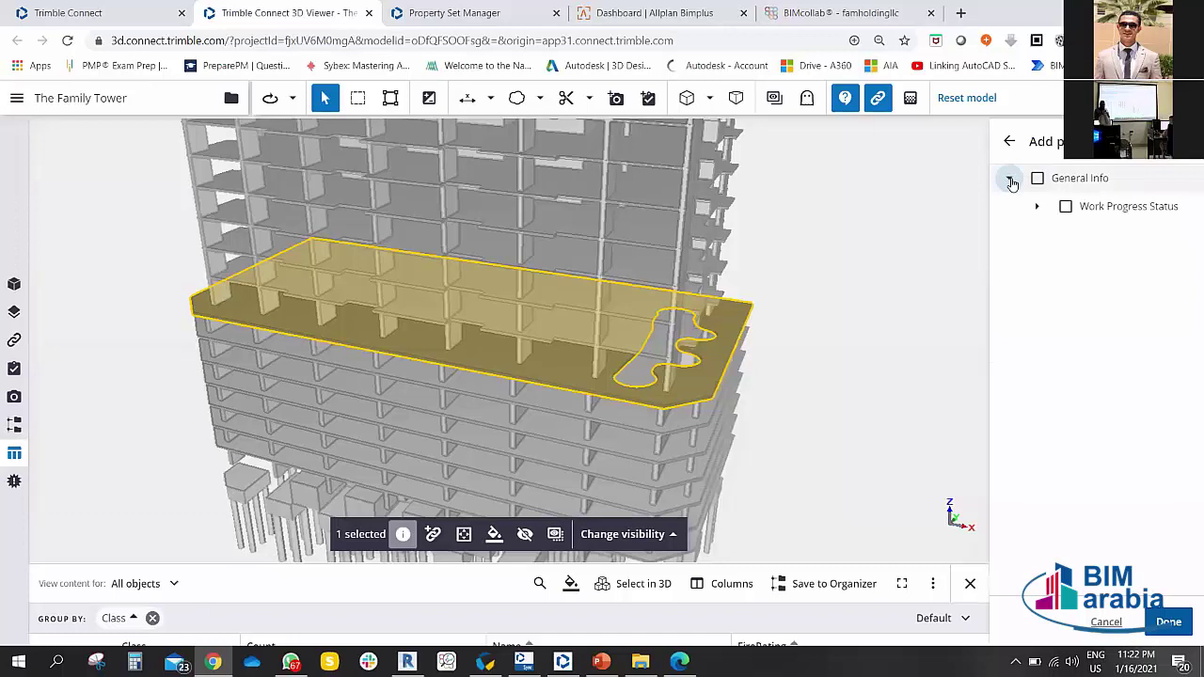
{"action": "left_click", "coordinate": [1065, 207]}
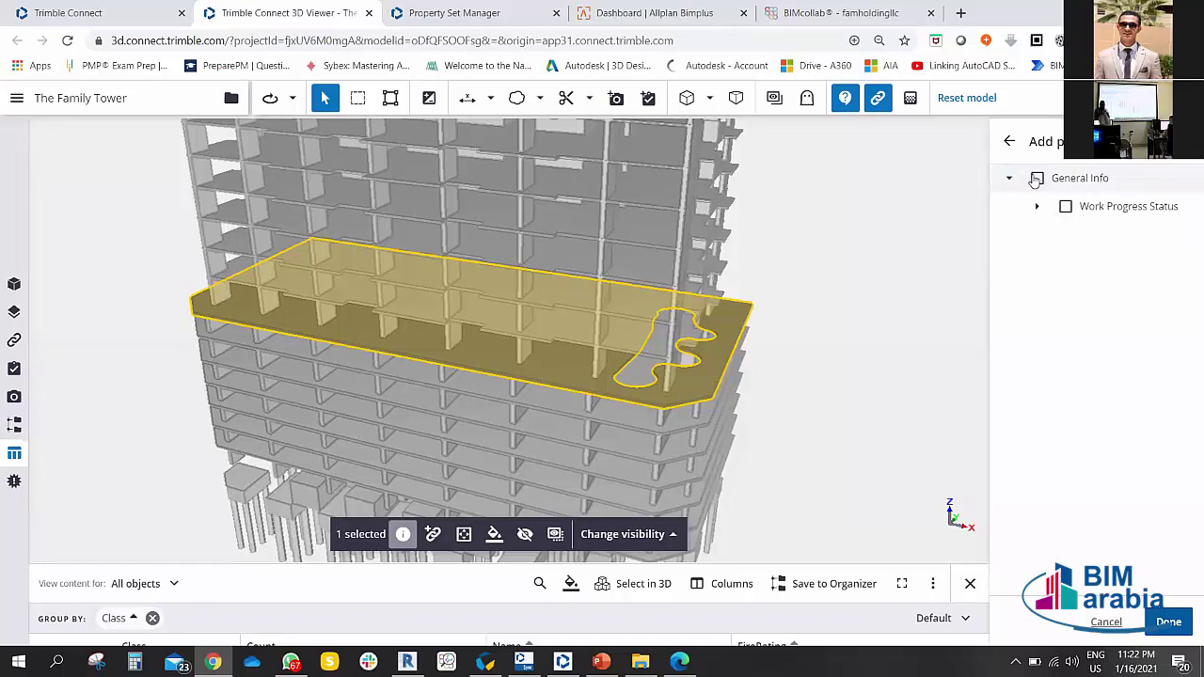
{"action": "left_click", "coordinate": [1168, 622]}
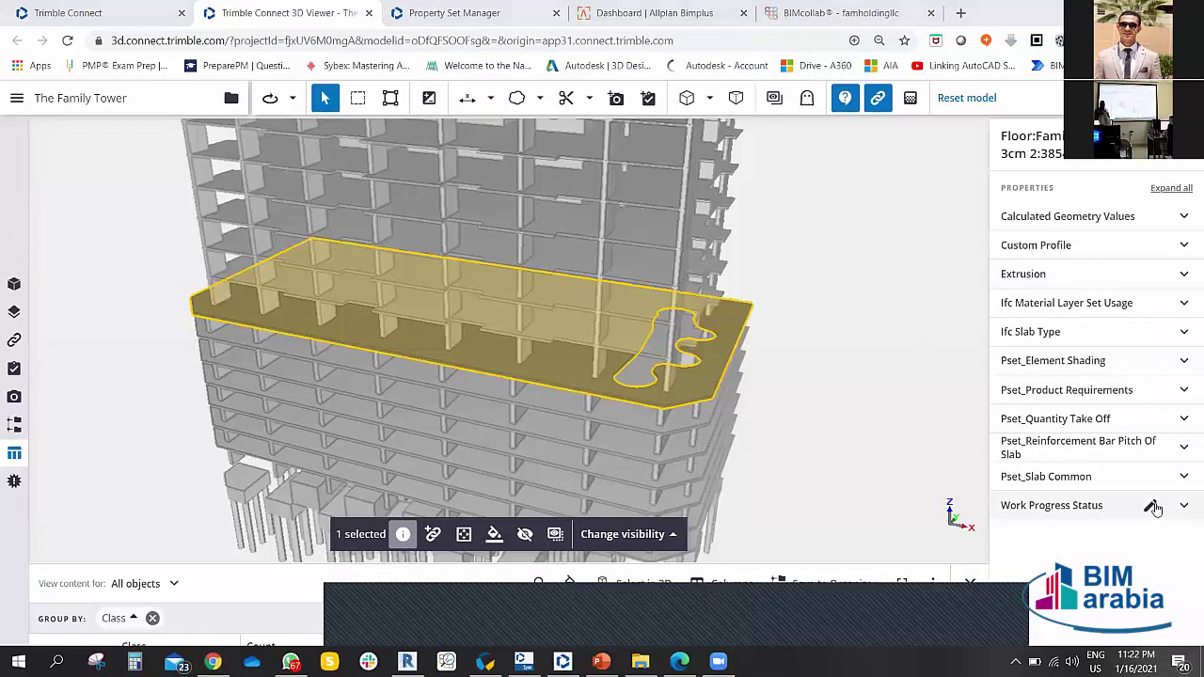
Enter the slab's responsible party, Very good quality, 01/16/2021 work done date and 100 labors.
{"action": "left_click", "coordinate": [1151, 506]}
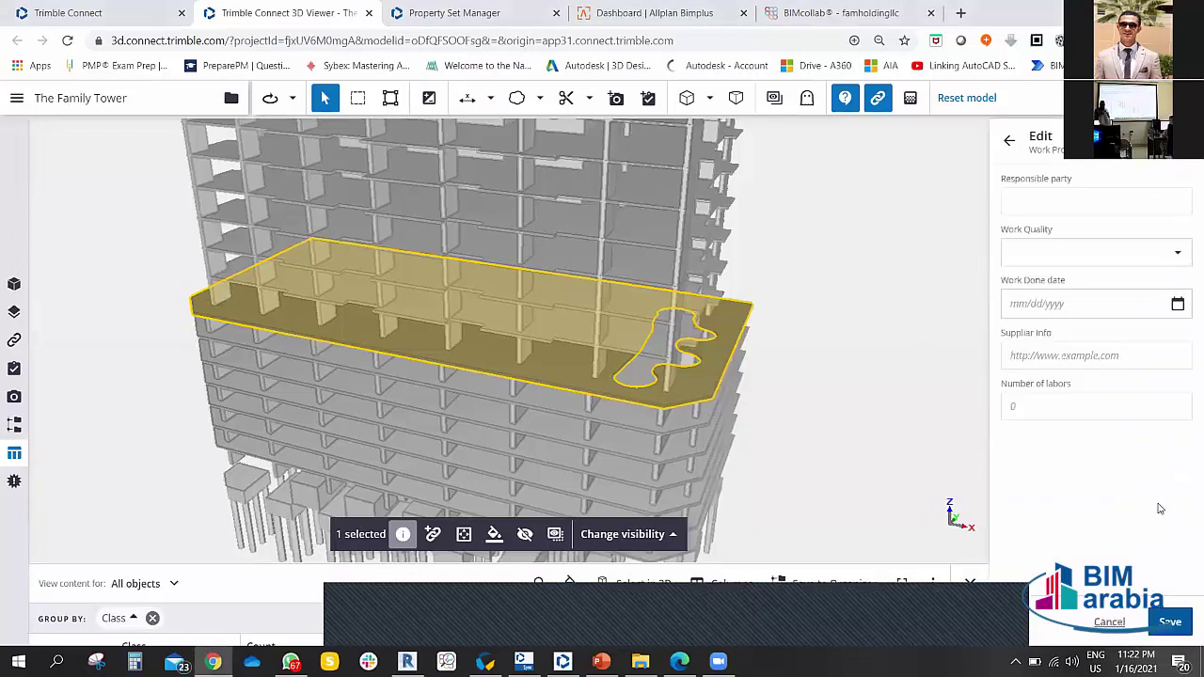
{"action": "left_click", "coordinate": [1049, 201]}
{"action": "type", "text": "Xy"}
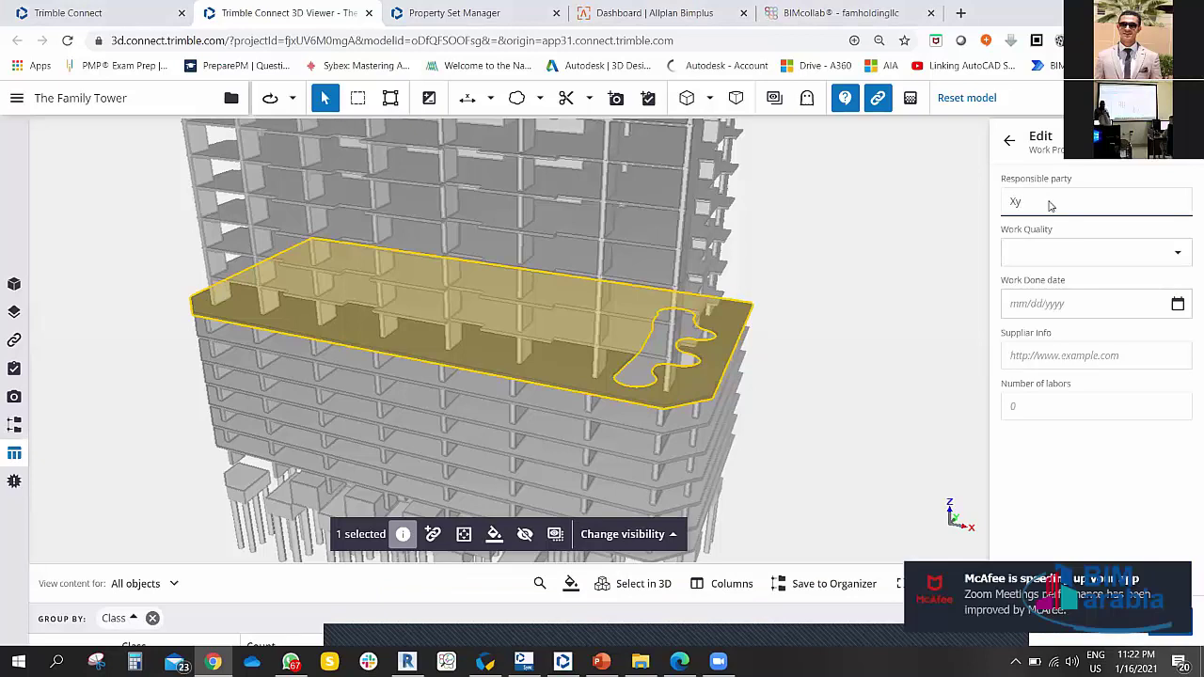
{"action": "left_click", "coordinate": [1175, 254]}
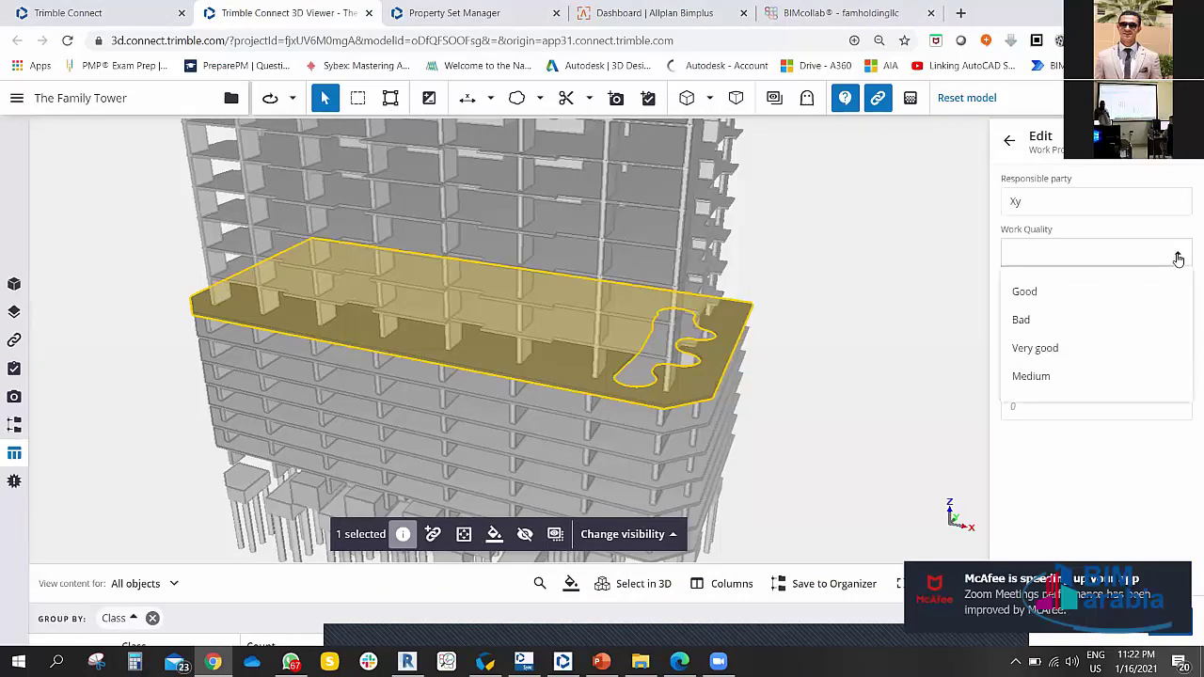
{"action": "left_click", "coordinate": [1030, 348]}
{"action": "left_click", "coordinate": [1057, 306]}
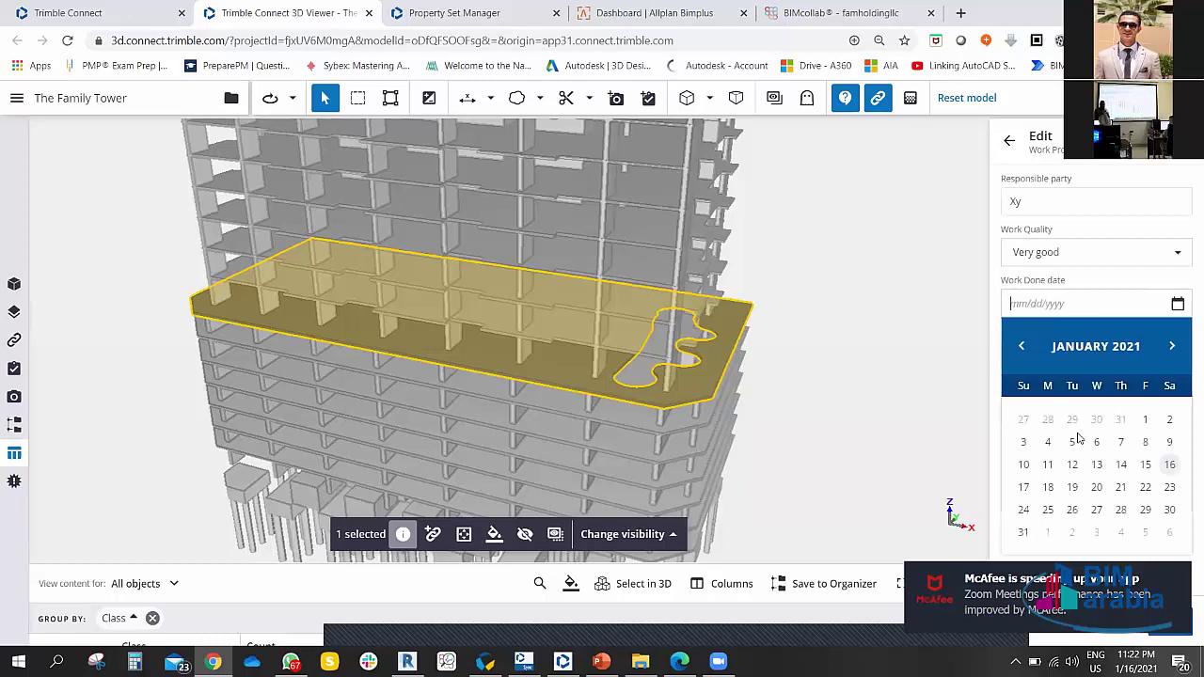
{"action": "left_click", "coordinate": [1169, 463]}
{"action": "left_click", "coordinate": [1053, 356]}
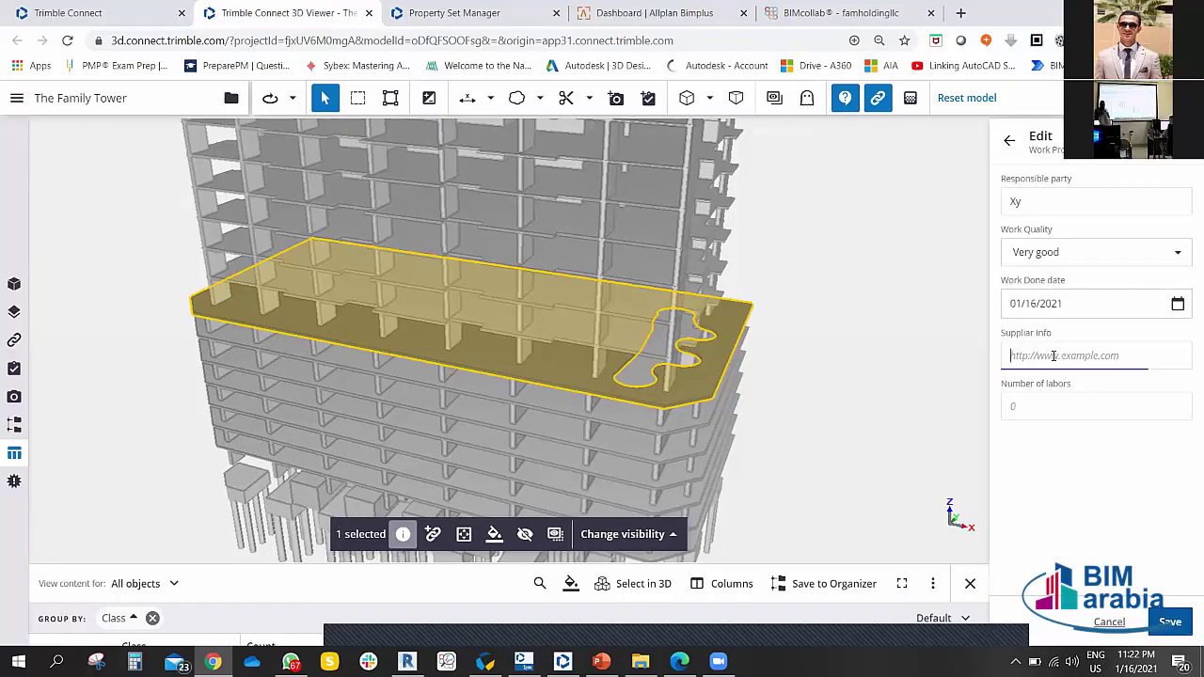
{"action": "left_click", "coordinate": [1044, 407]}
{"action": "type", "text": "100"}
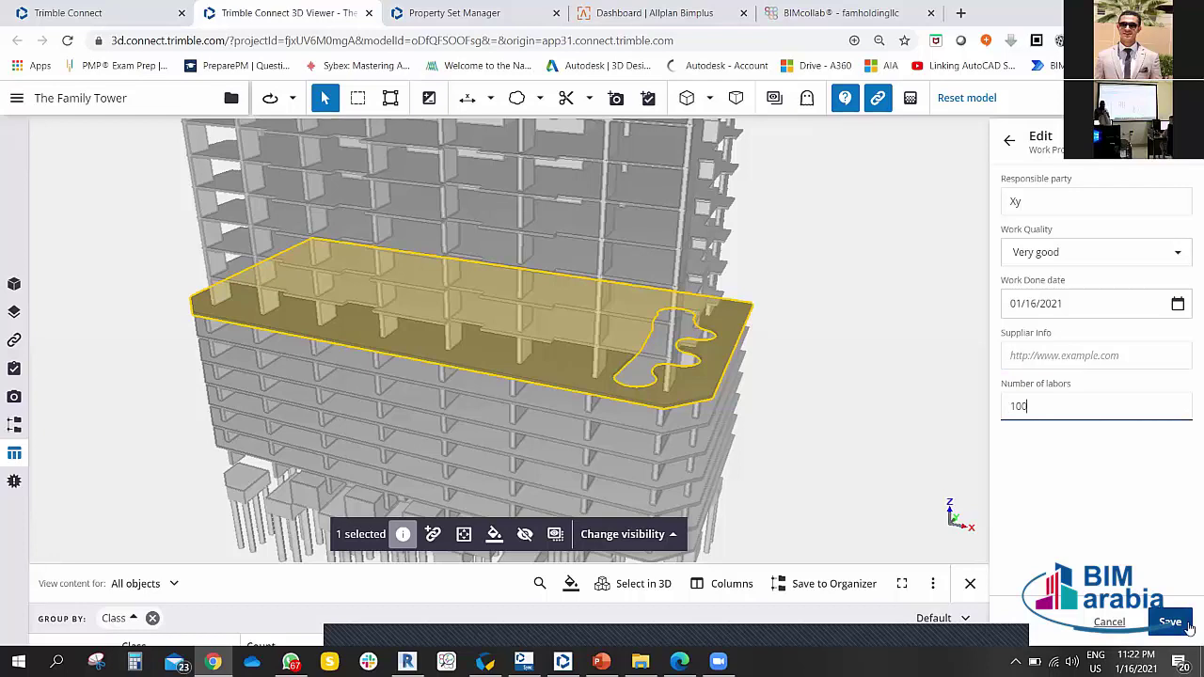
Save the Work Progress Status values, reselect the slab and expand the set to review them.
{"action": "left_click", "coordinate": [1170, 622]}
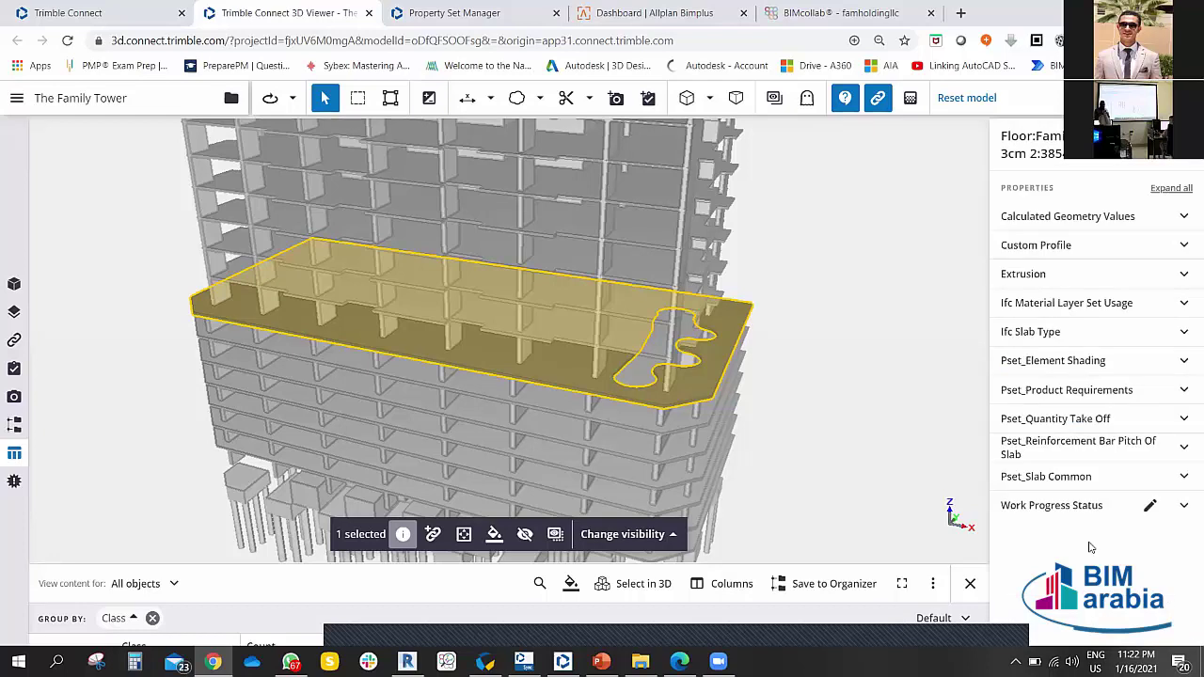
{"action": "left_click", "coordinate": [853, 414]}
{"action": "left_click", "coordinate": [553, 373]}
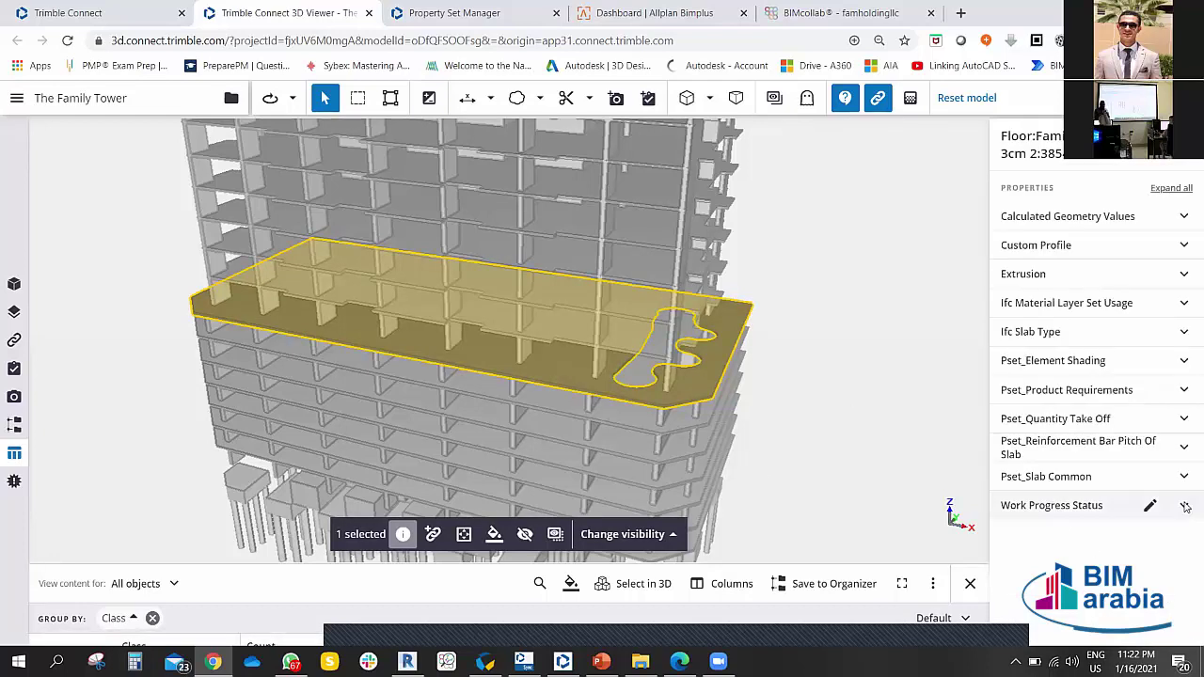
{"action": "left_click", "coordinate": [1185, 507]}
{"action": "scroll", "coordinate": [1129, 489], "scroll_direction": "down", "scroll_amount": 1}
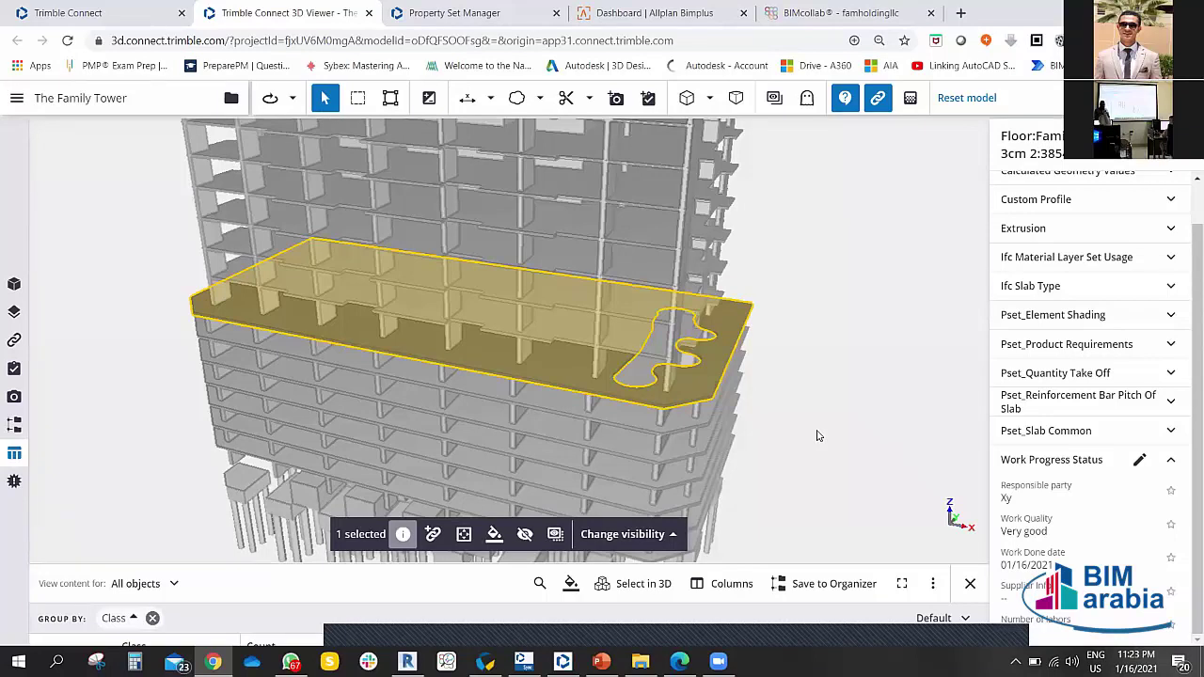
Collapse the Work Progress Status group, orbit the tower, and open the Clash sets panel.
{"action": "left_click", "coordinate": [1171, 459]}
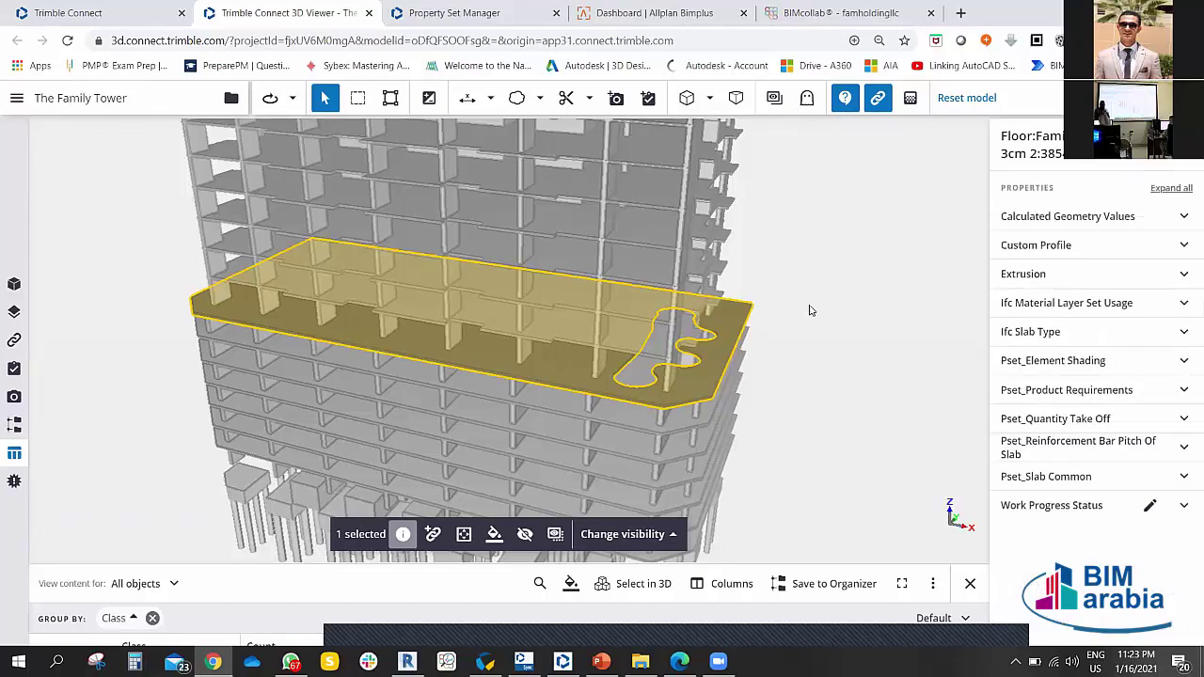
{"action": "left_click_drag", "start_coordinate": [811, 311], "coordinate": [820, 564]}
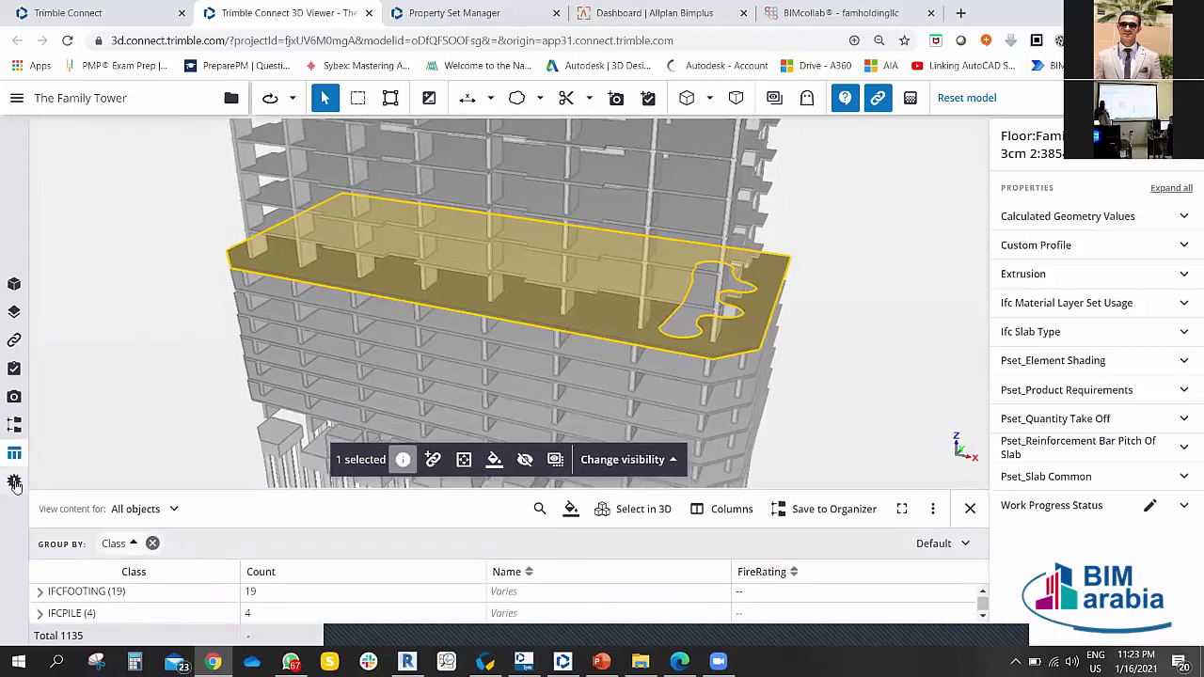
{"action": "left_click", "coordinate": [14, 483]}
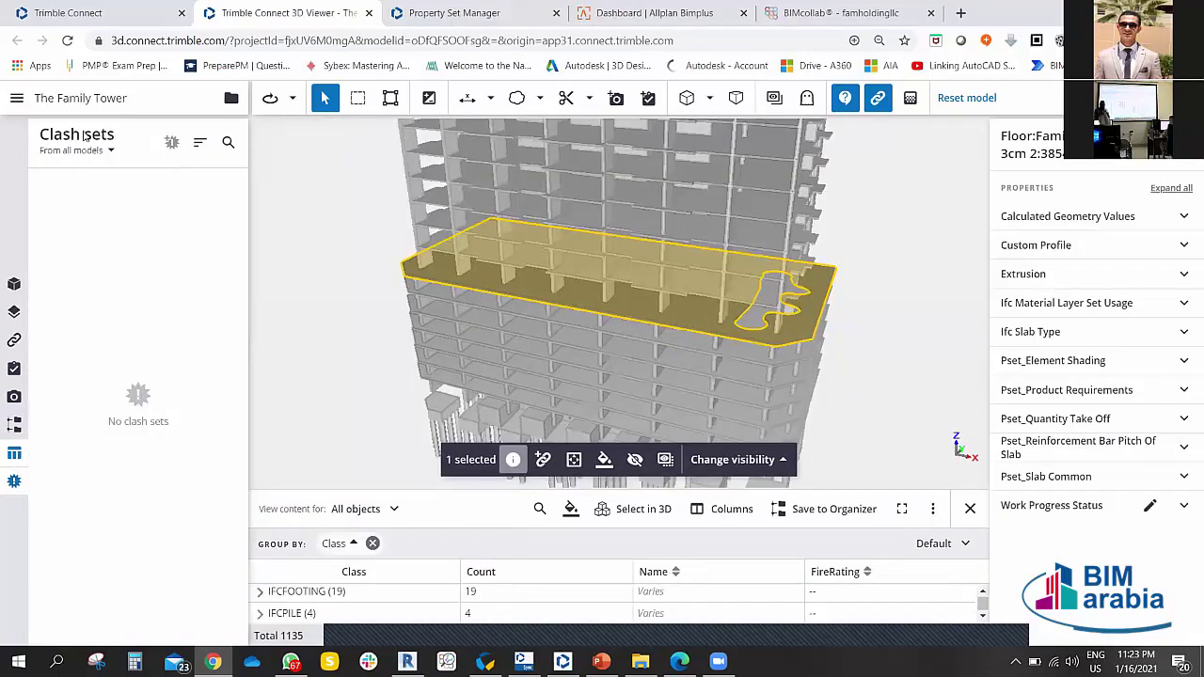
Keep clash sets from all models, then switch to the Trimble Connect desktop app.
{"action": "left_click", "coordinate": [110, 152]}
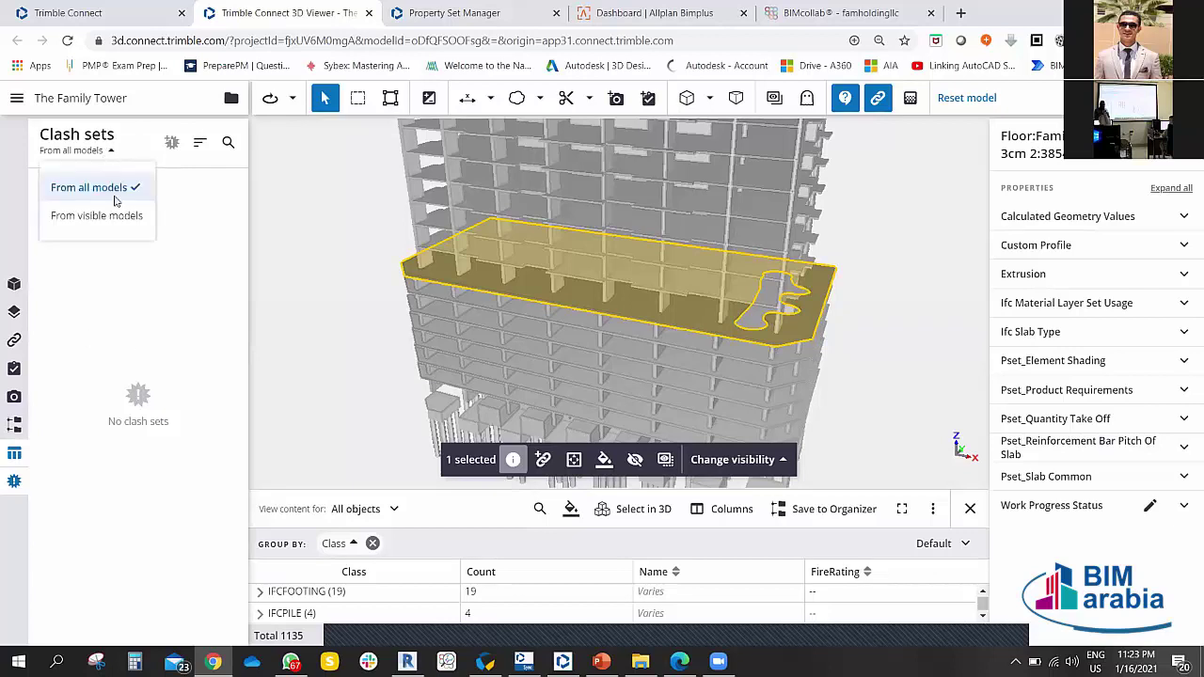
{"action": "left_click", "coordinate": [114, 200]}
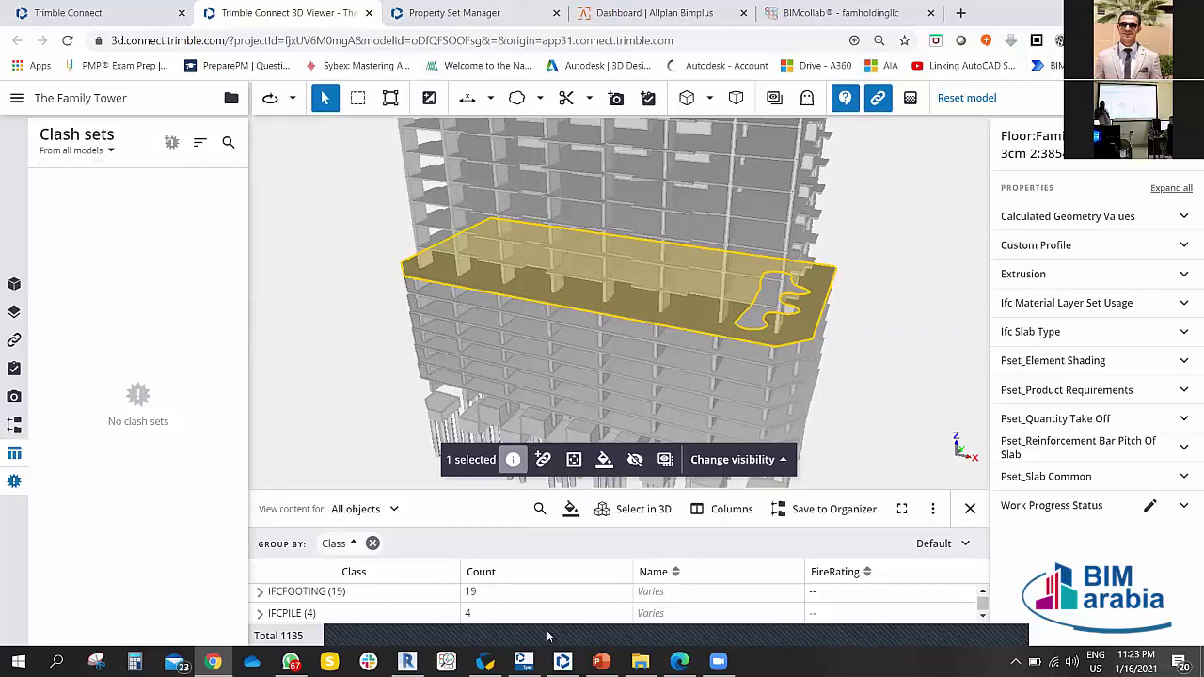
{"action": "left_click", "coordinate": [561, 660]}
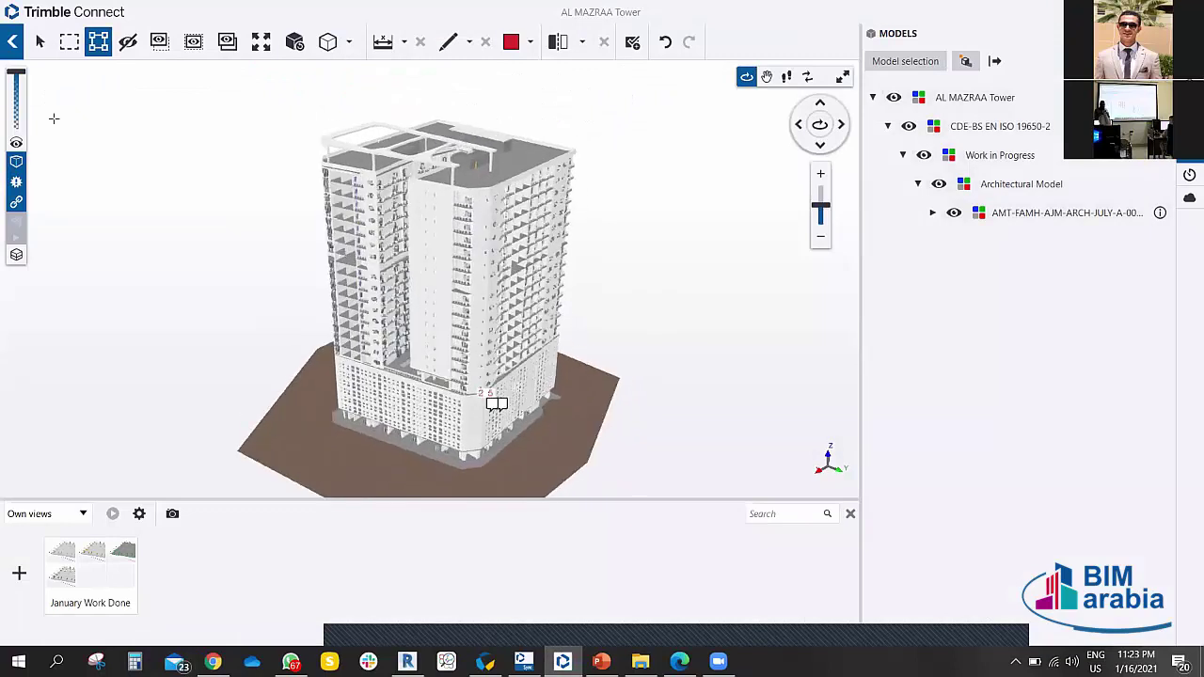
Return to the project overview and expand Work in Progress > MEP Model in Explorer.
{"action": "left_click", "coordinate": [10, 44]}
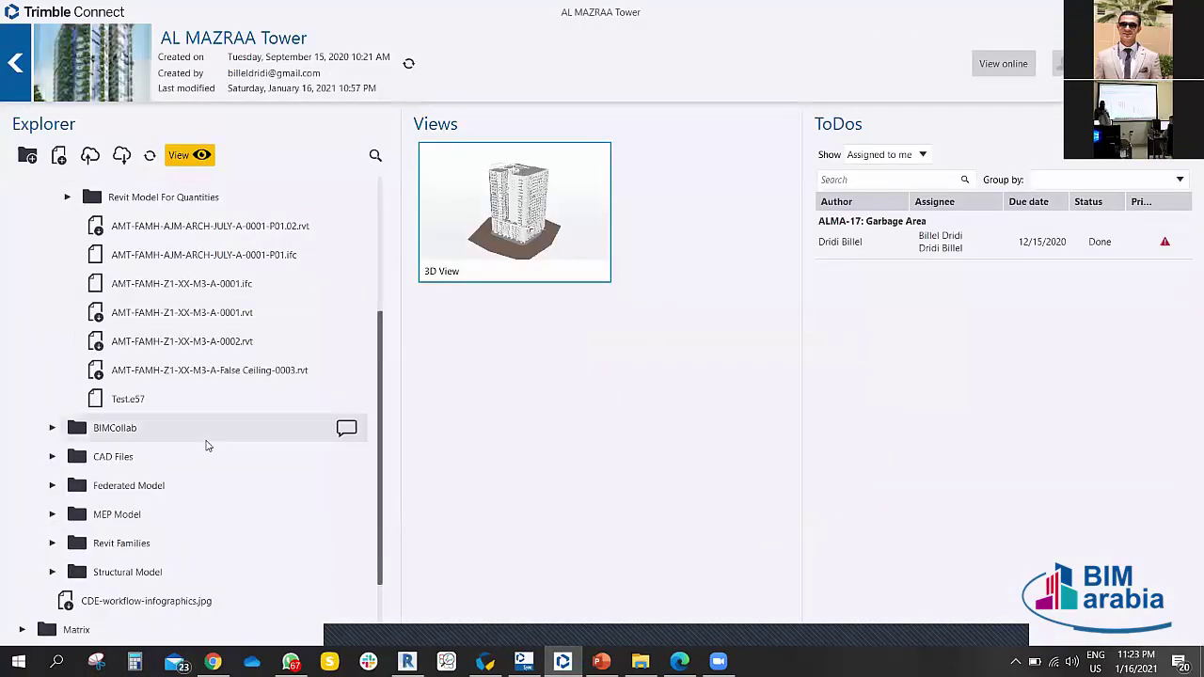
{"action": "left_click", "coordinate": [68, 199]}
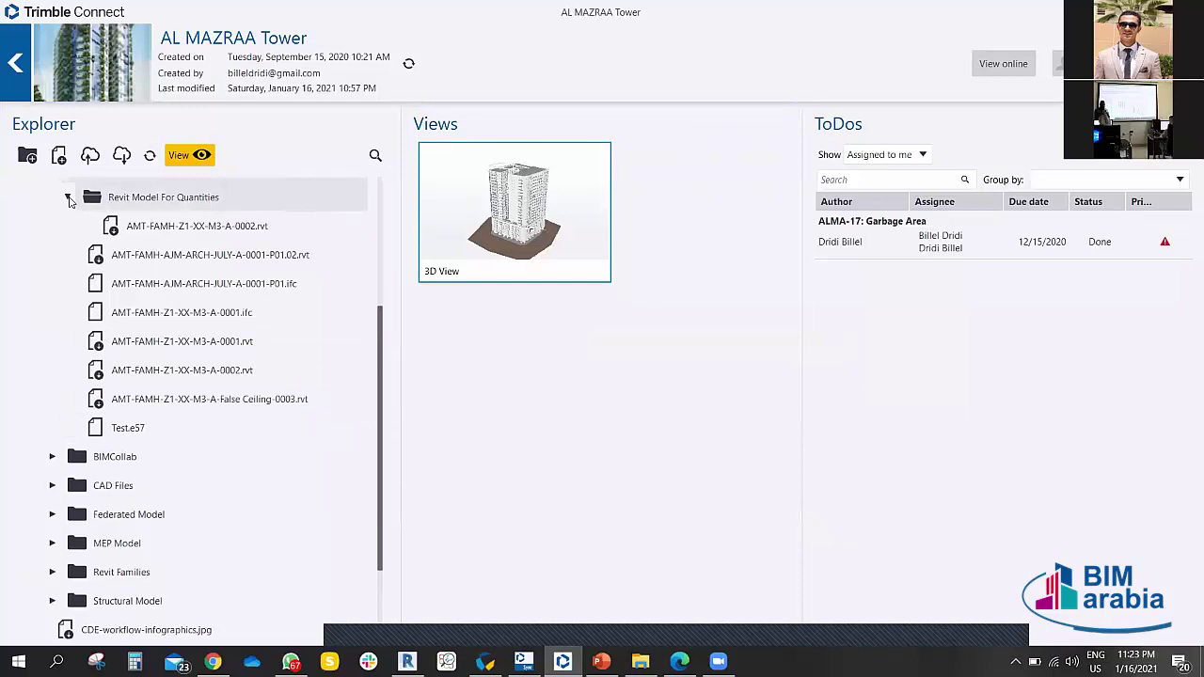
{"action": "scroll", "coordinate": [67, 216], "scroll_direction": "down", "scroll_amount": 1}
{"action": "scroll", "coordinate": [141, 310], "scroll_direction": "up", "scroll_amount": 3}
{"action": "left_click", "coordinate": [52, 244]}
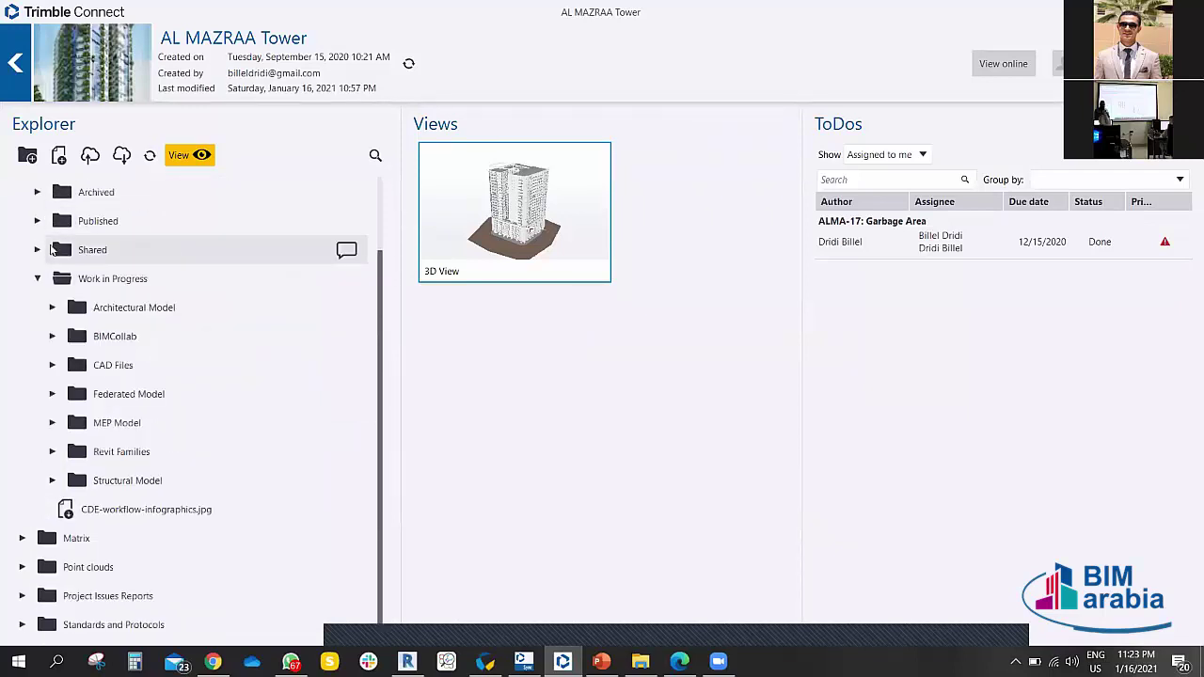
{"action": "left_click", "coordinate": [63, 288]}
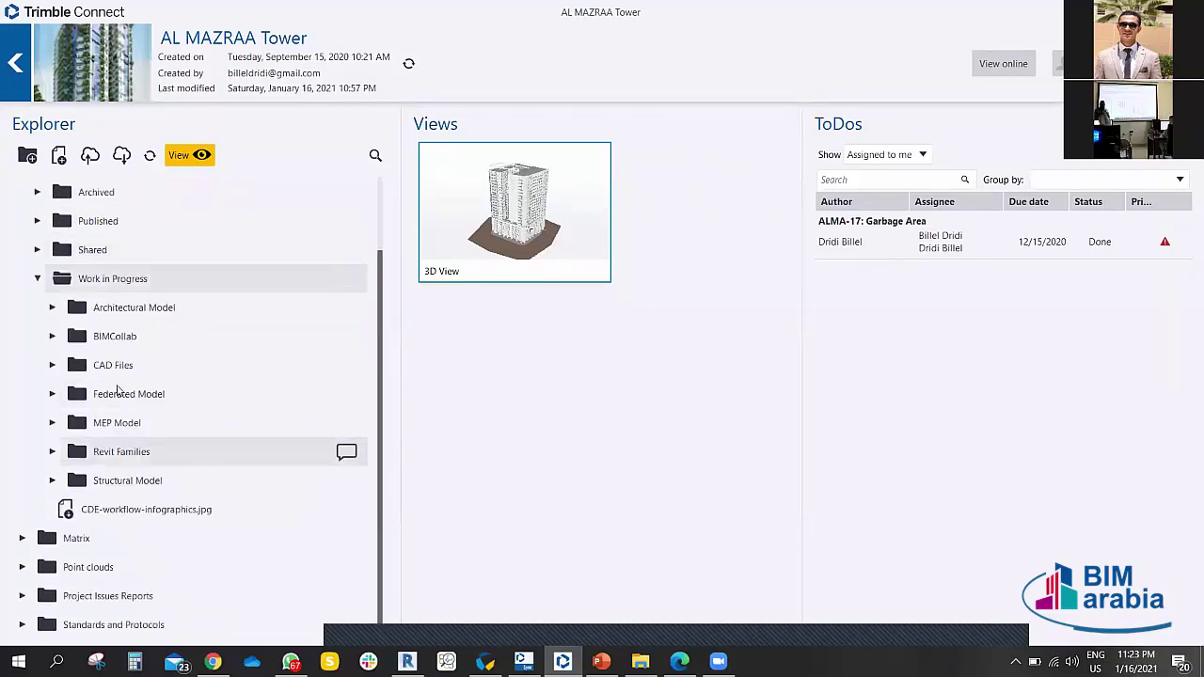
{"action": "left_click", "coordinate": [52, 422]}
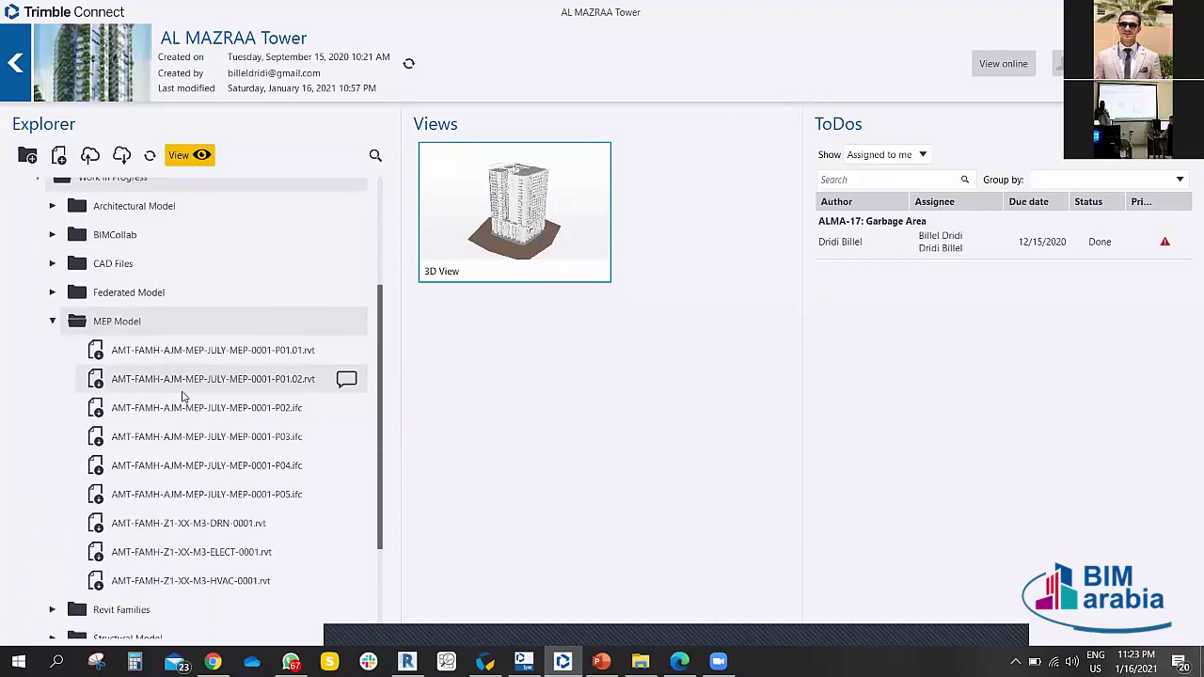
{"action": "scroll", "coordinate": [183, 396], "scroll_direction": "down", "scroll_amount": 1}
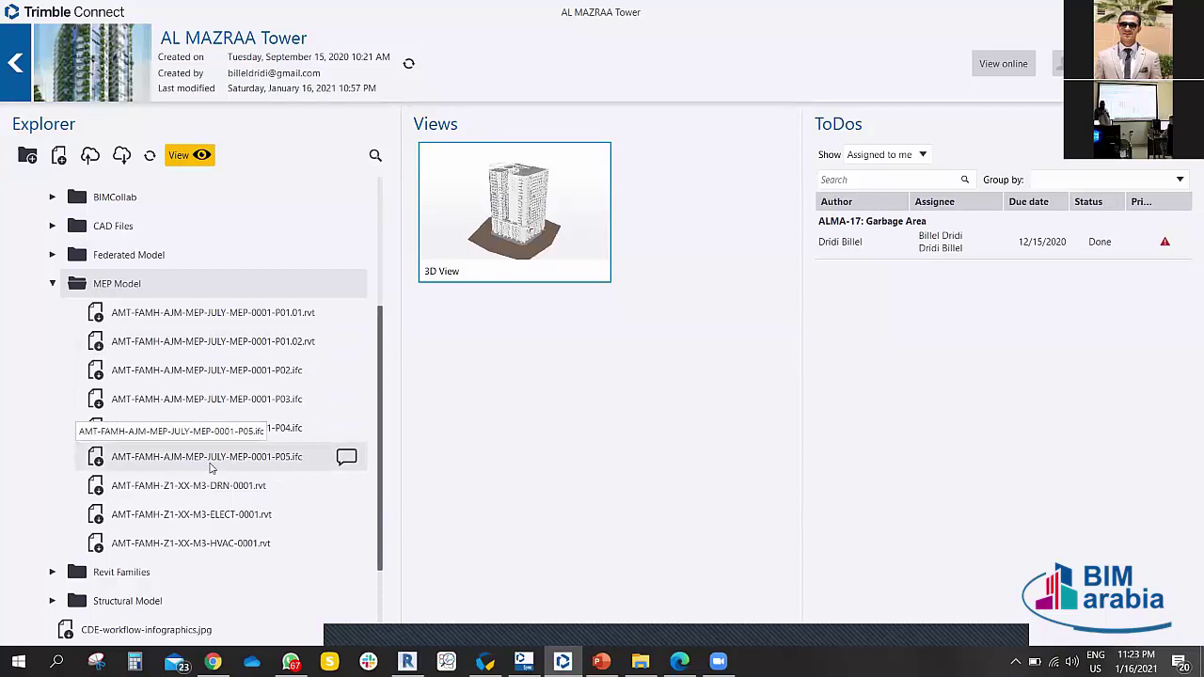
Start then cancel the P05.ifc download, and open AMT-FAMH-AJM-MEP-JULY-MEP-0001-P05.ifc in 3D.
{"action": "left_click", "coordinate": [97, 457]}
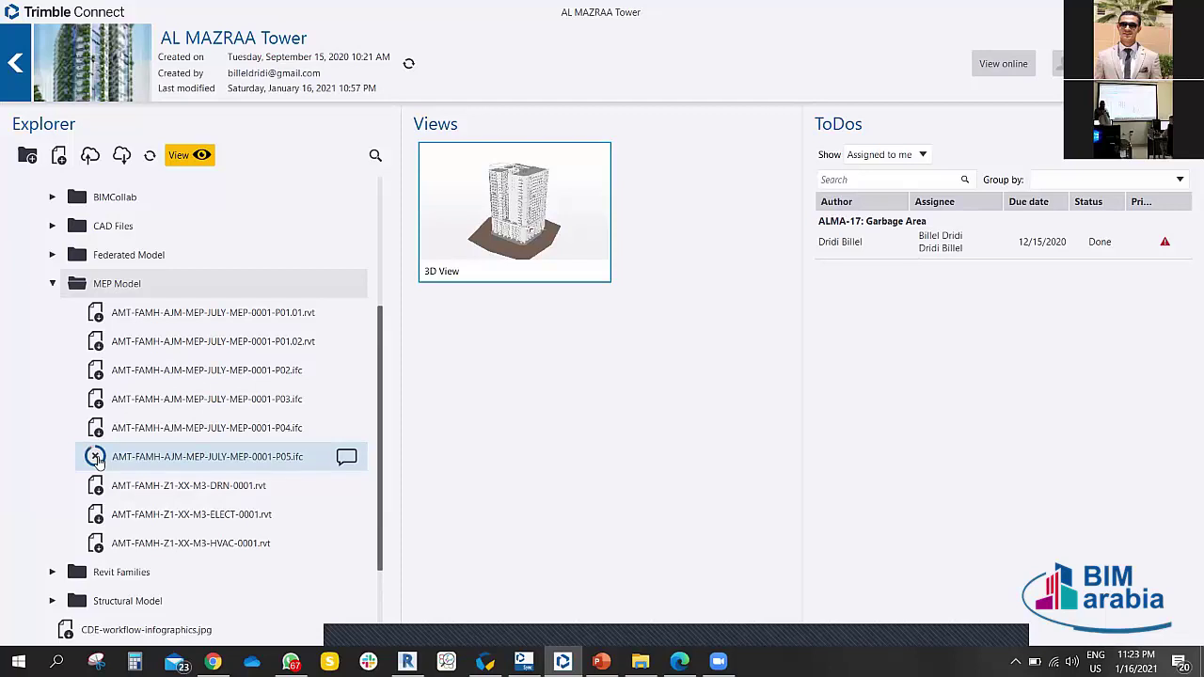
{"action": "left_click", "coordinate": [95, 457]}
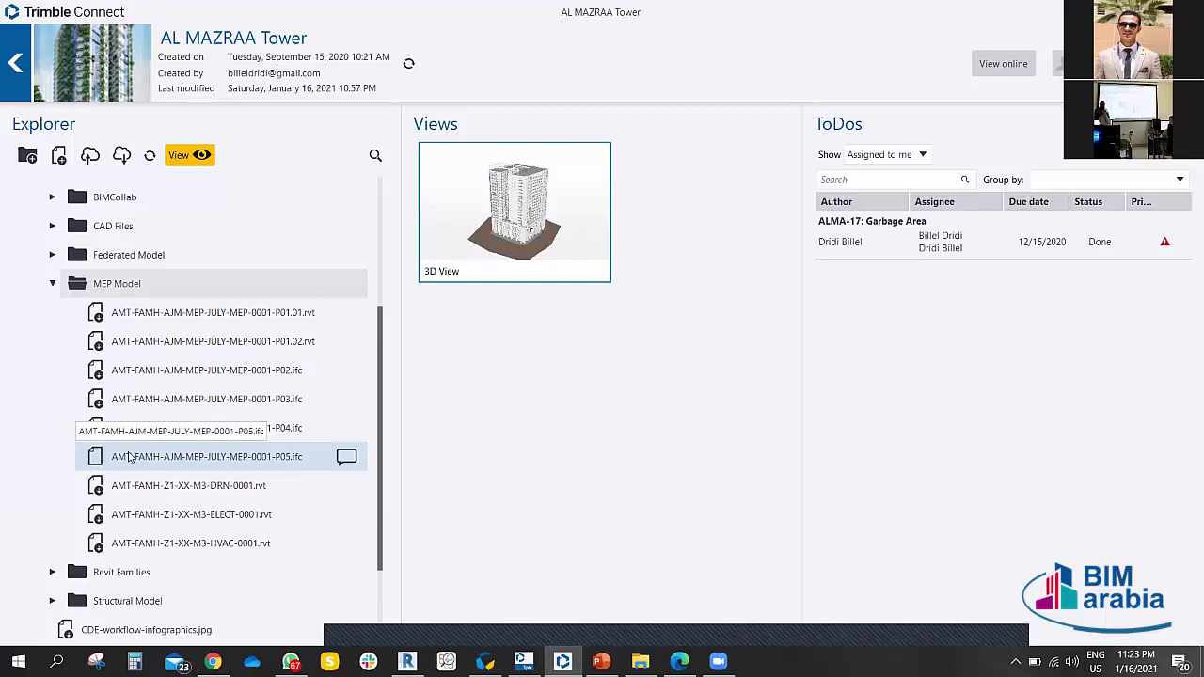
{"action": "double_click", "coordinate": [129, 457]}
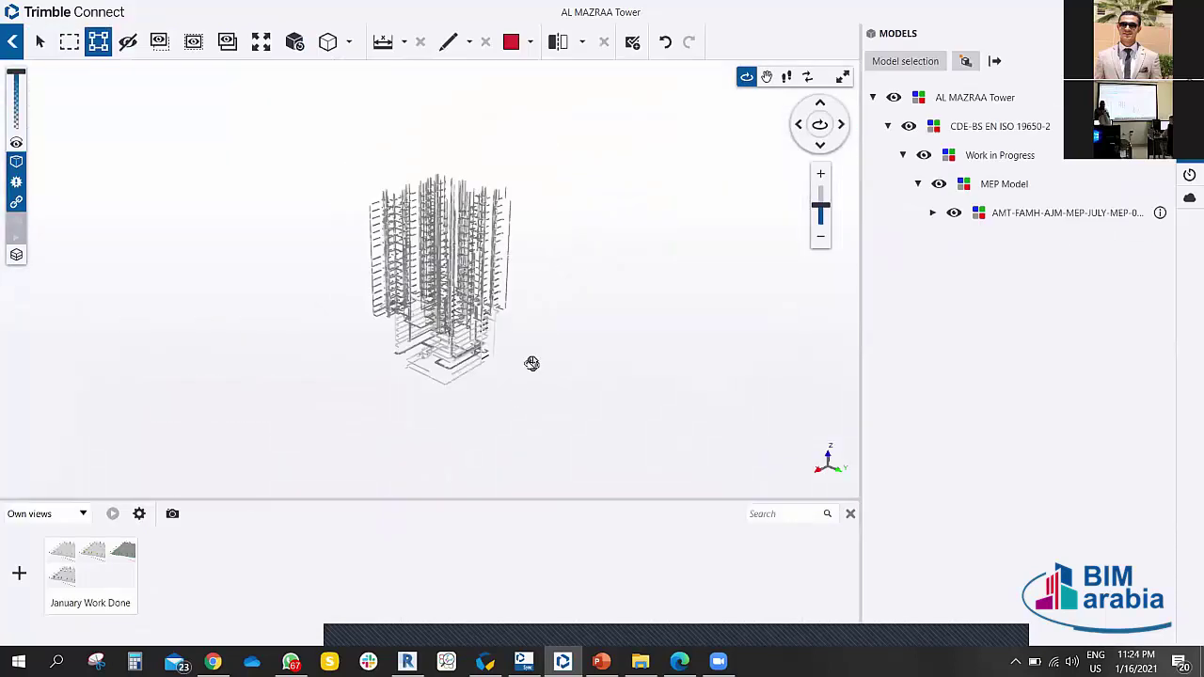
Zoom in and out on the P05 MEP model to inspect its pipe risers and toilets.
{"action": "scroll", "coordinate": [459, 231], "scroll_direction": "up", "scroll_amount": 2}
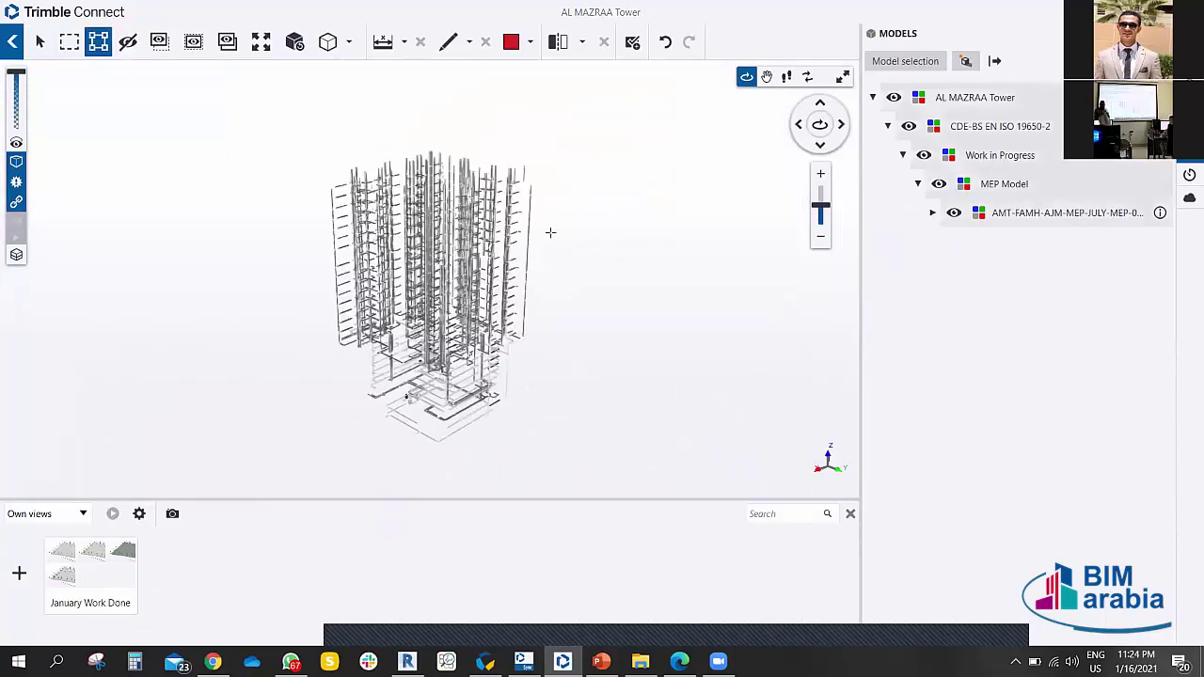
{"action": "scroll", "coordinate": [434, 126], "scroll_direction": "up", "scroll_amount": 3}
{"action": "scroll", "coordinate": [456, 169], "scroll_direction": "down", "scroll_amount": 5}
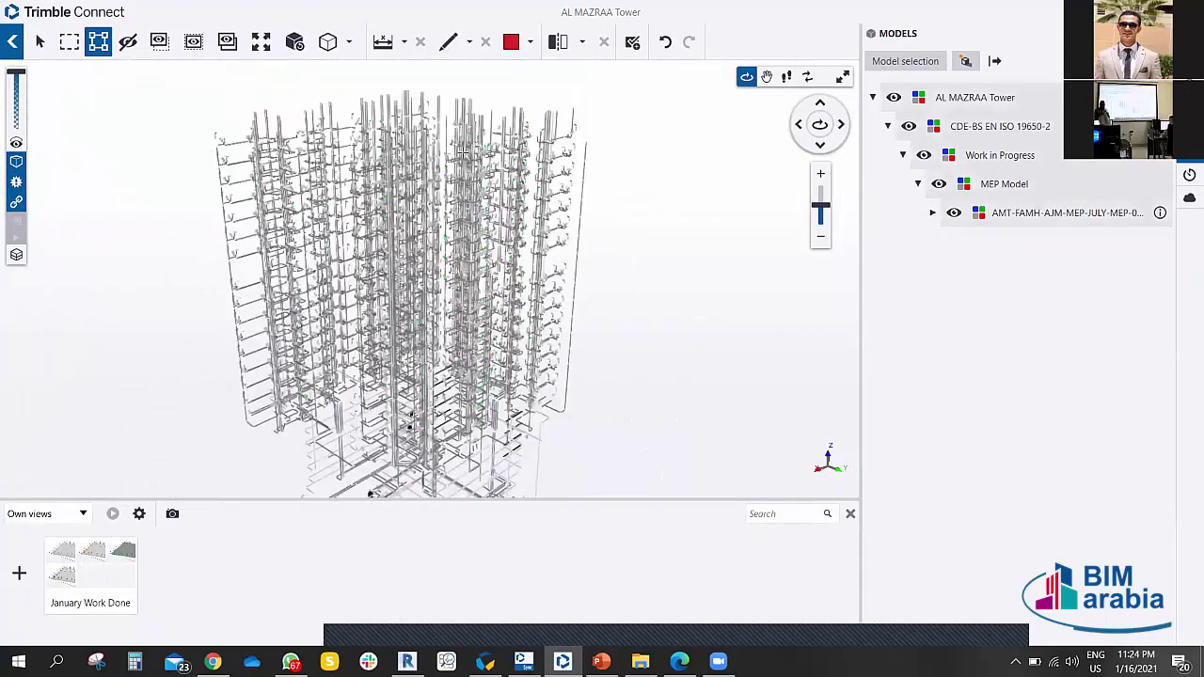
{"action": "scroll", "coordinate": [484, 221], "scroll_direction": "up", "scroll_amount": 5}
{"action": "scroll", "coordinate": [489, 221], "scroll_direction": "up", "scroll_amount": 1}
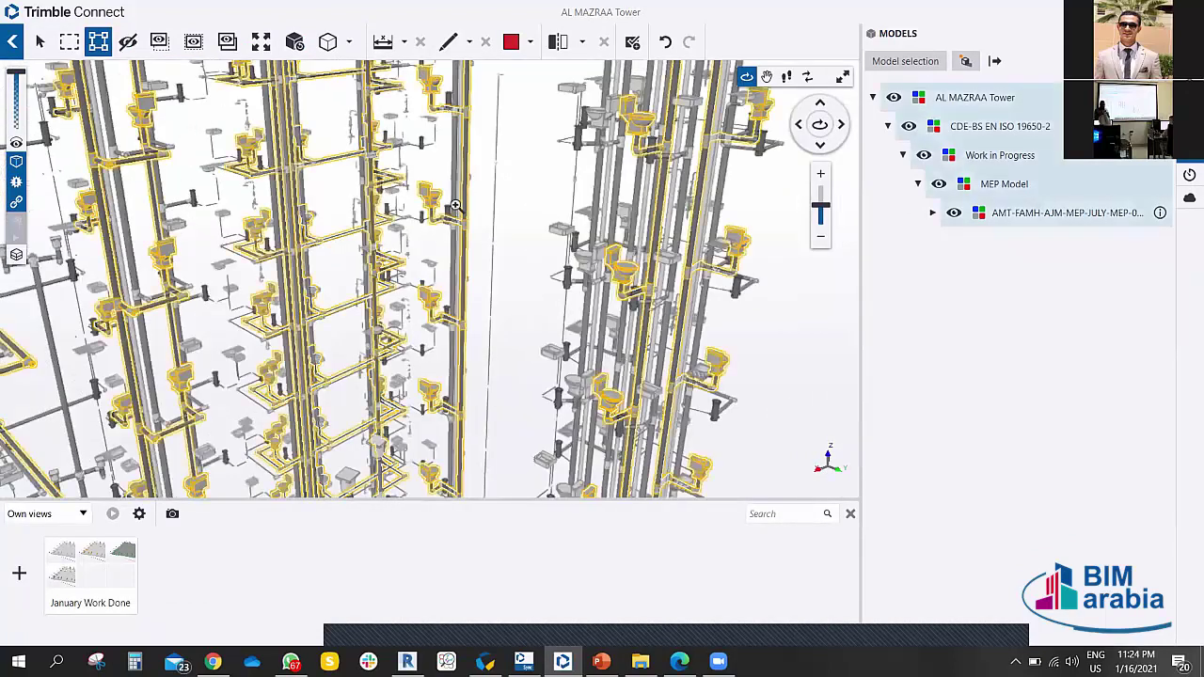
{"action": "scroll", "coordinate": [490, 231], "scroll_direction": "down", "scroll_amount": 2}
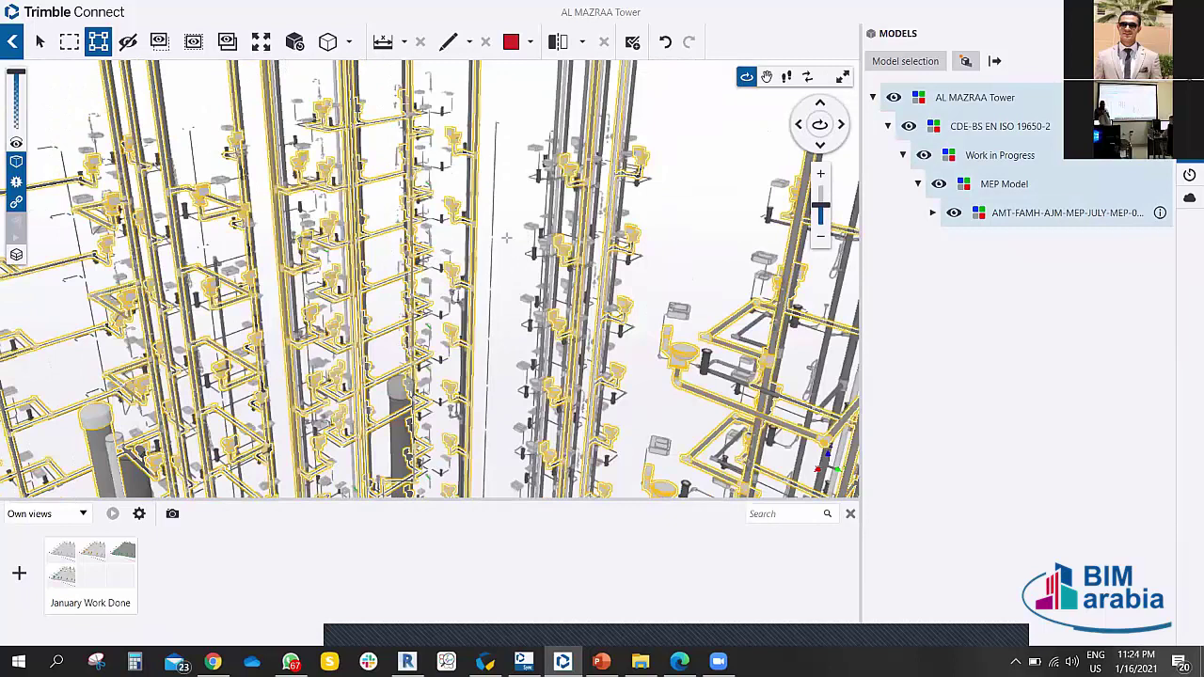
{"action": "scroll", "coordinate": [539, 141], "scroll_direction": "down", "scroll_amount": 2}
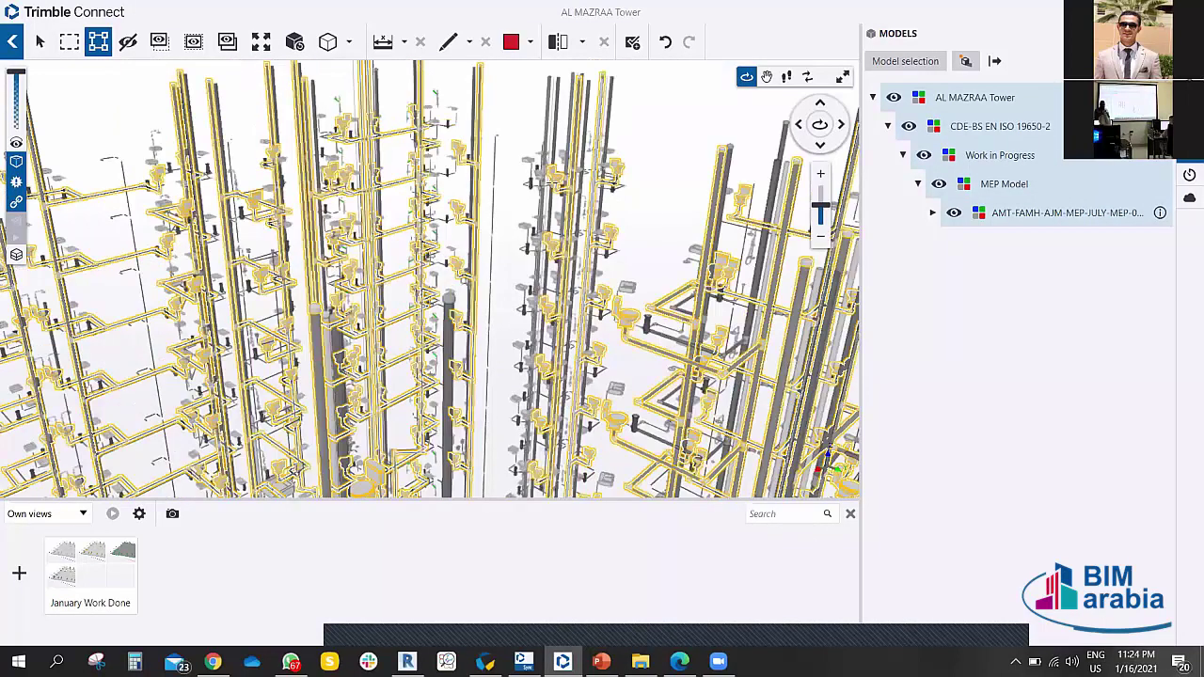
{"action": "scroll", "coordinate": [552, 183], "scroll_direction": "down", "scroll_amount": 3}
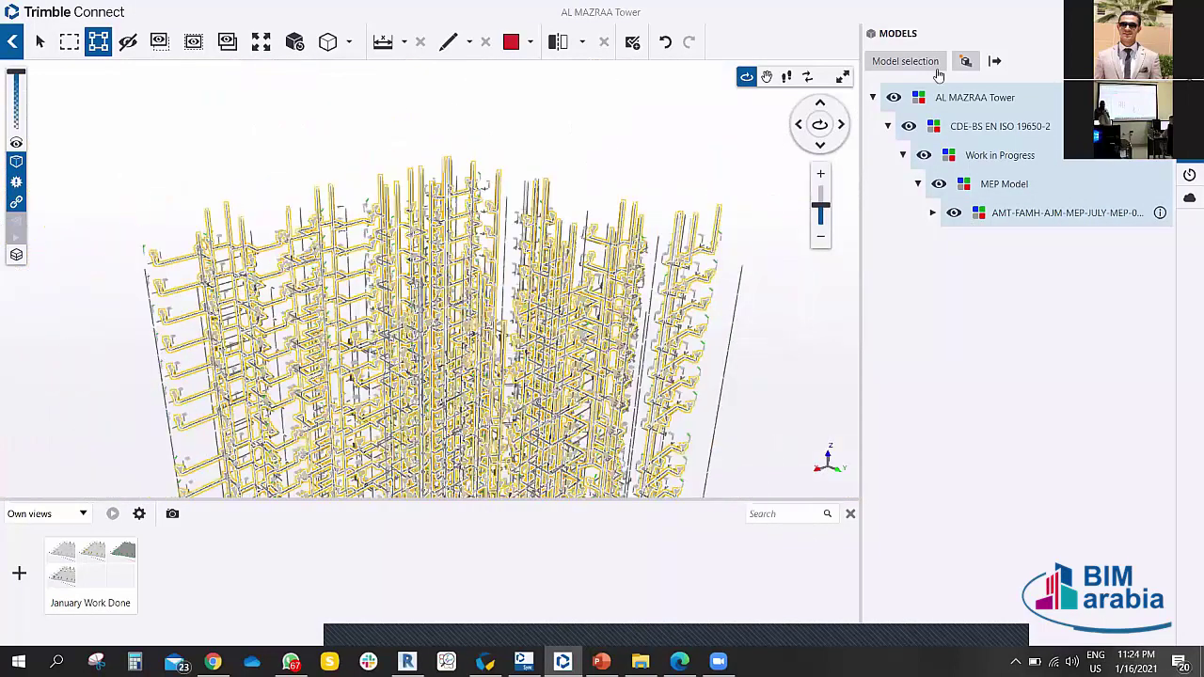
Add AMT-FAMH-AJM-STR-JULY-A-0001-P01 from Model selection's Structural Model branch to the MEP view.
{"action": "left_click", "coordinate": [934, 71]}
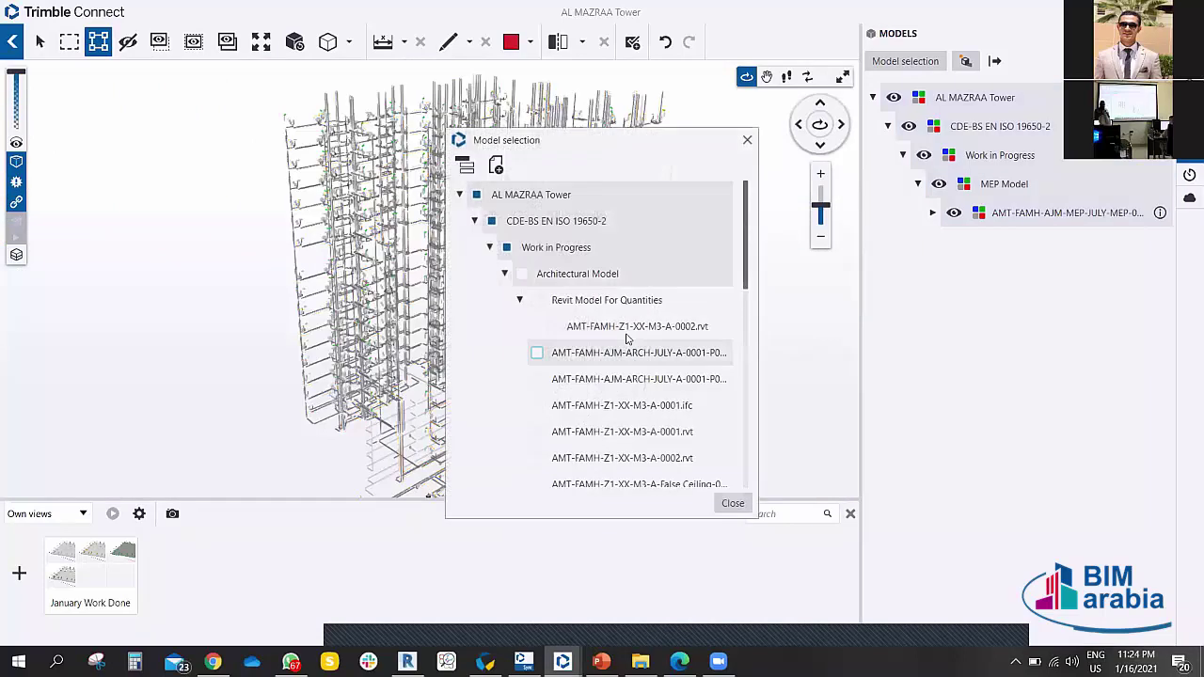
{"action": "scroll", "coordinate": [600, 341], "scroll_direction": "down", "scroll_amount": 2}
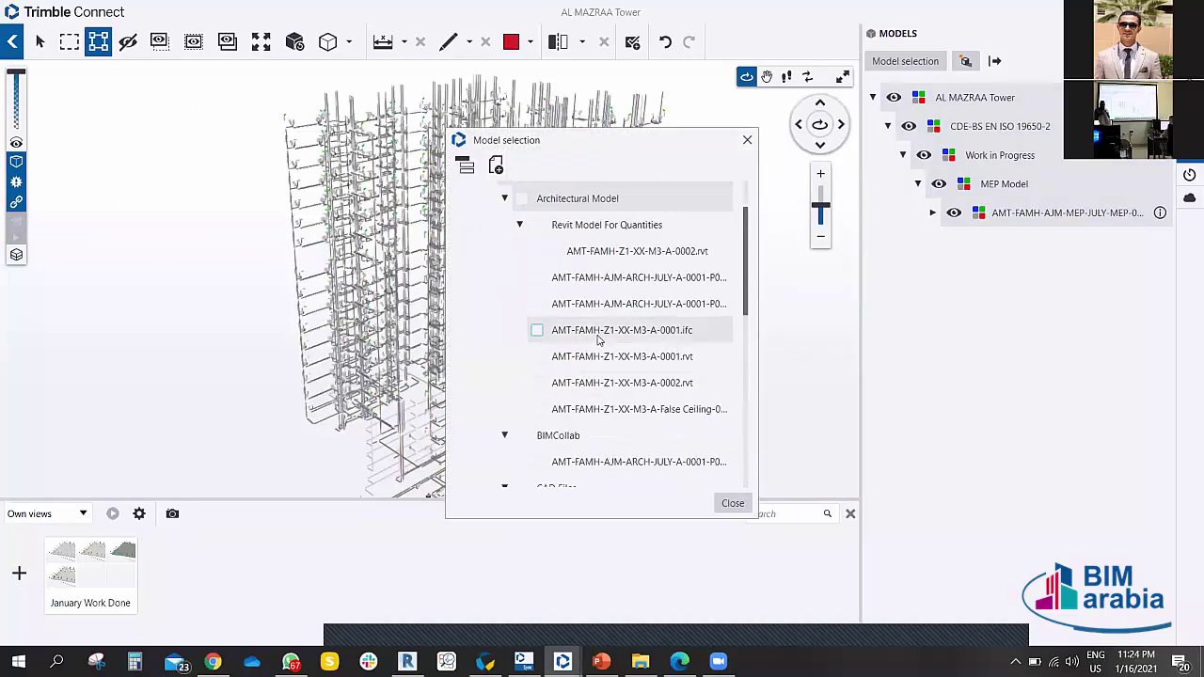
{"action": "scroll", "coordinate": [596, 339], "scroll_direction": "down", "scroll_amount": 1}
{"action": "scroll", "coordinate": [596, 338], "scroll_direction": "down", "scroll_amount": 1}
{"action": "scroll", "coordinate": [596, 342], "scroll_direction": "up", "scroll_amount": 2}
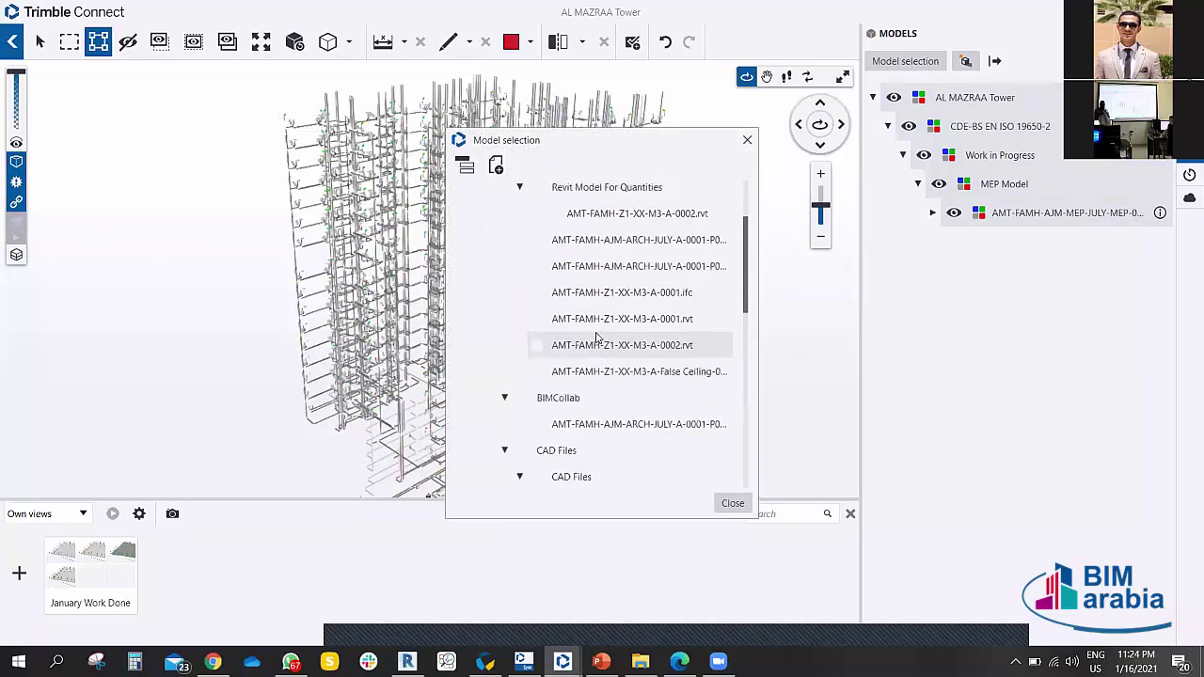
{"action": "scroll", "coordinate": [596, 335], "scroll_direction": "up", "scroll_amount": 3}
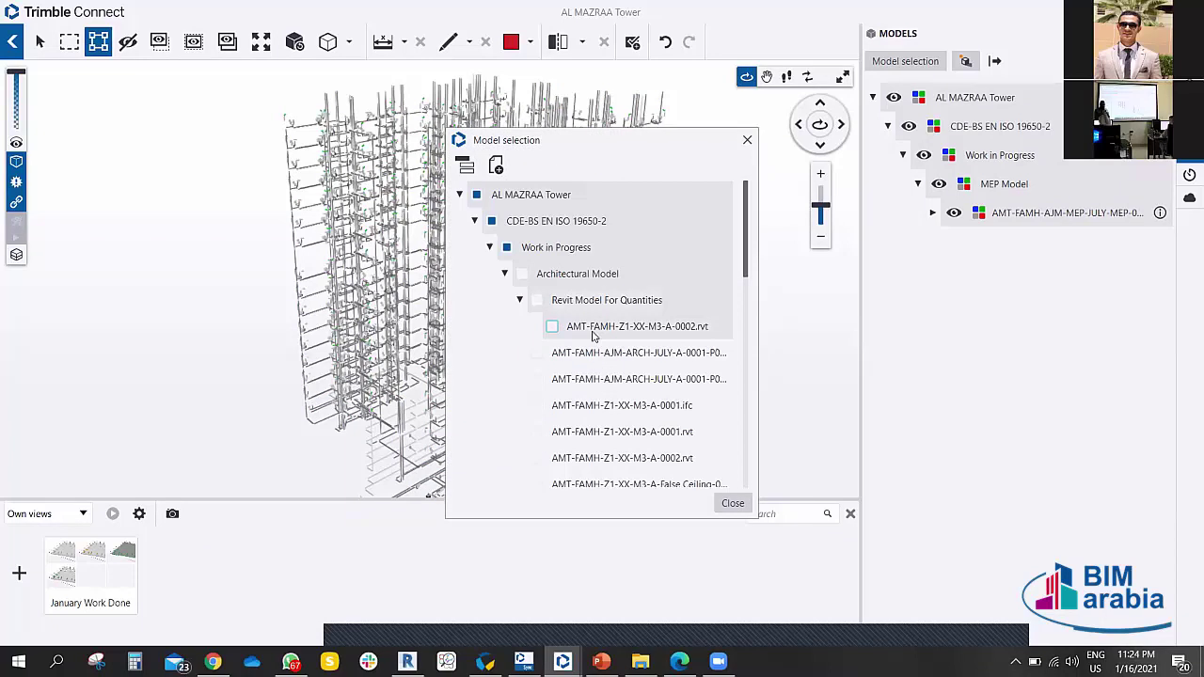
{"action": "left_click", "coordinate": [505, 275]}
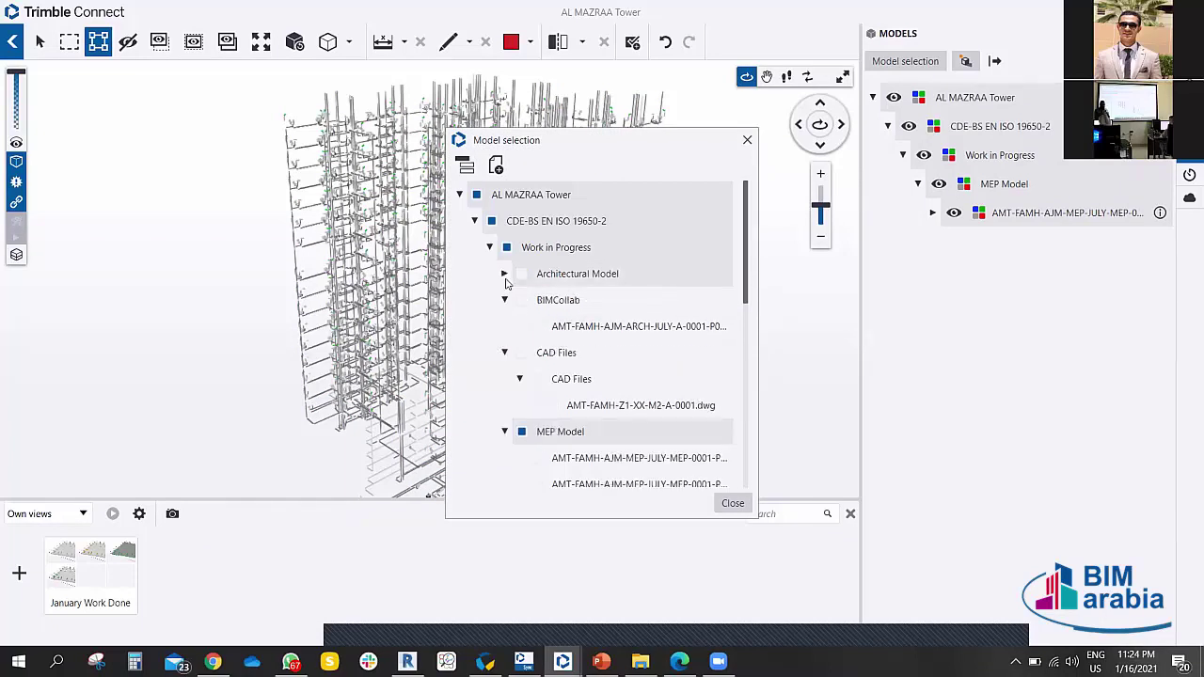
{"action": "scroll", "coordinate": [558, 344], "scroll_direction": "down", "scroll_amount": 1}
{"action": "scroll", "coordinate": [559, 346], "scroll_direction": "down", "scroll_amount": 2}
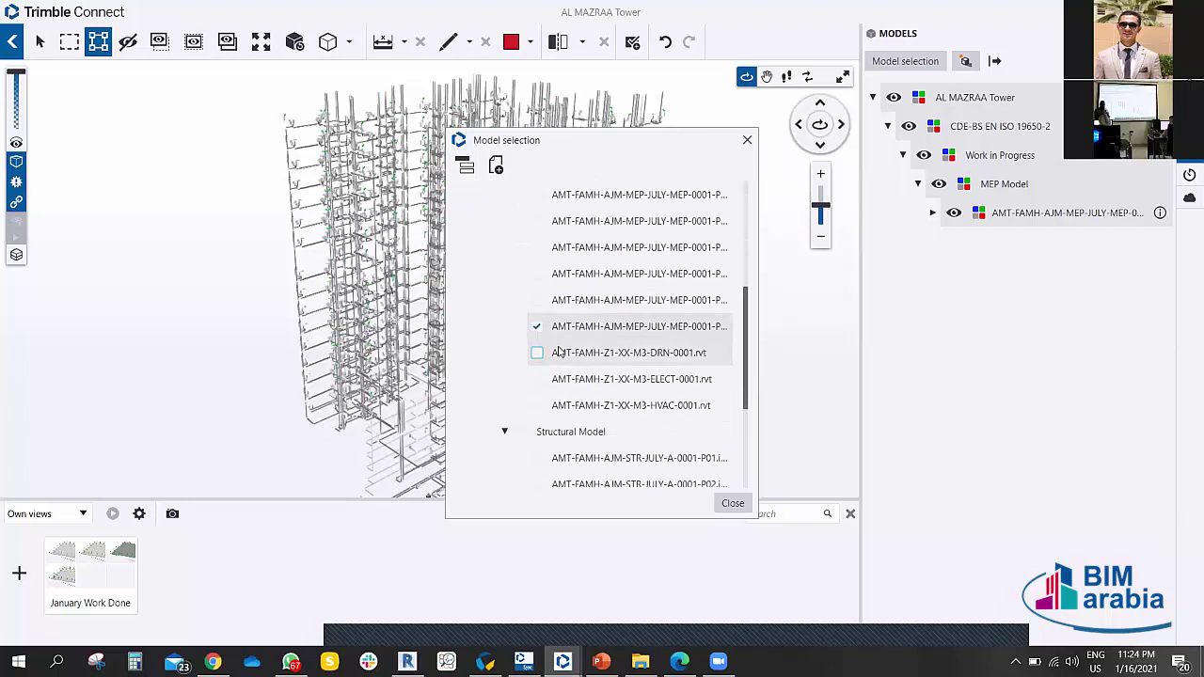
{"action": "scroll", "coordinate": [560, 350], "scroll_direction": "down", "scroll_amount": 1}
{"action": "scroll", "coordinate": [560, 348], "scroll_direction": "down", "scroll_amount": 1}
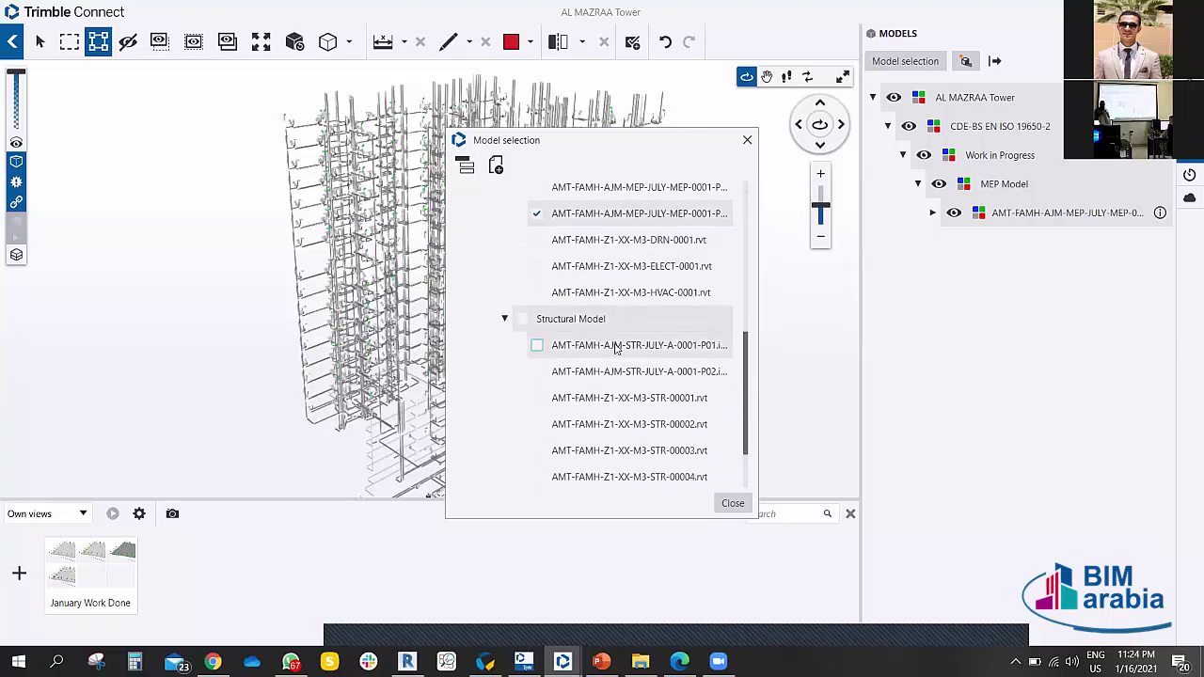
{"action": "left_click", "coordinate": [537, 346]}
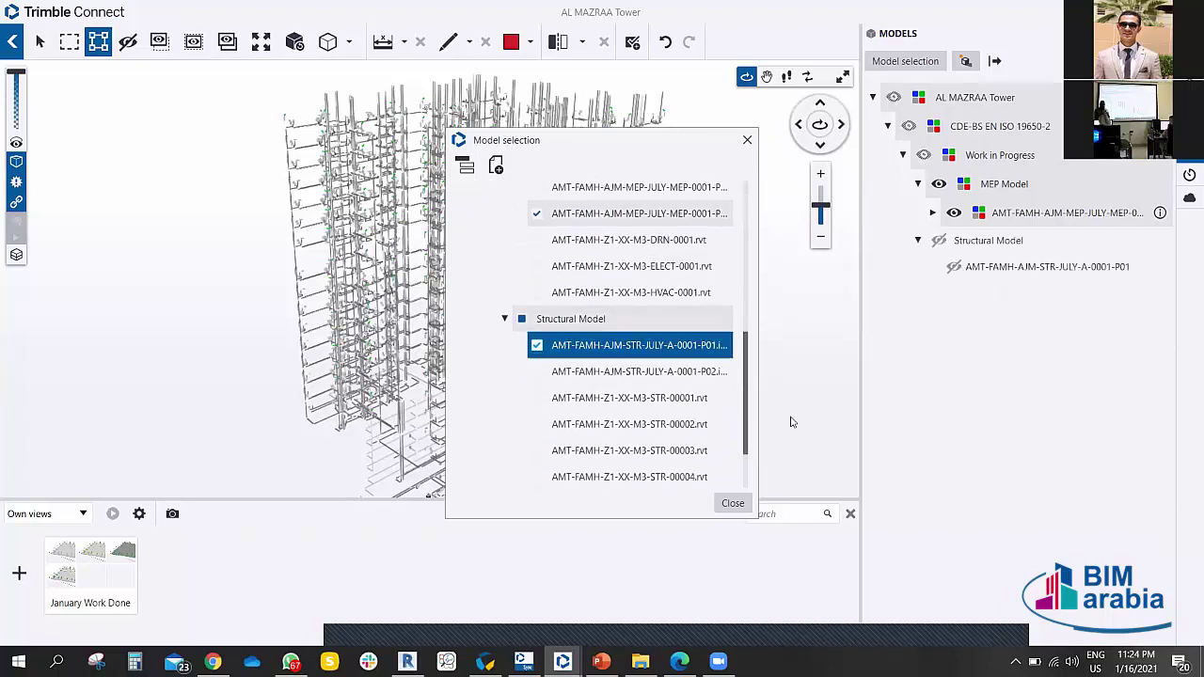
{"action": "left_click", "coordinate": [732, 503]}
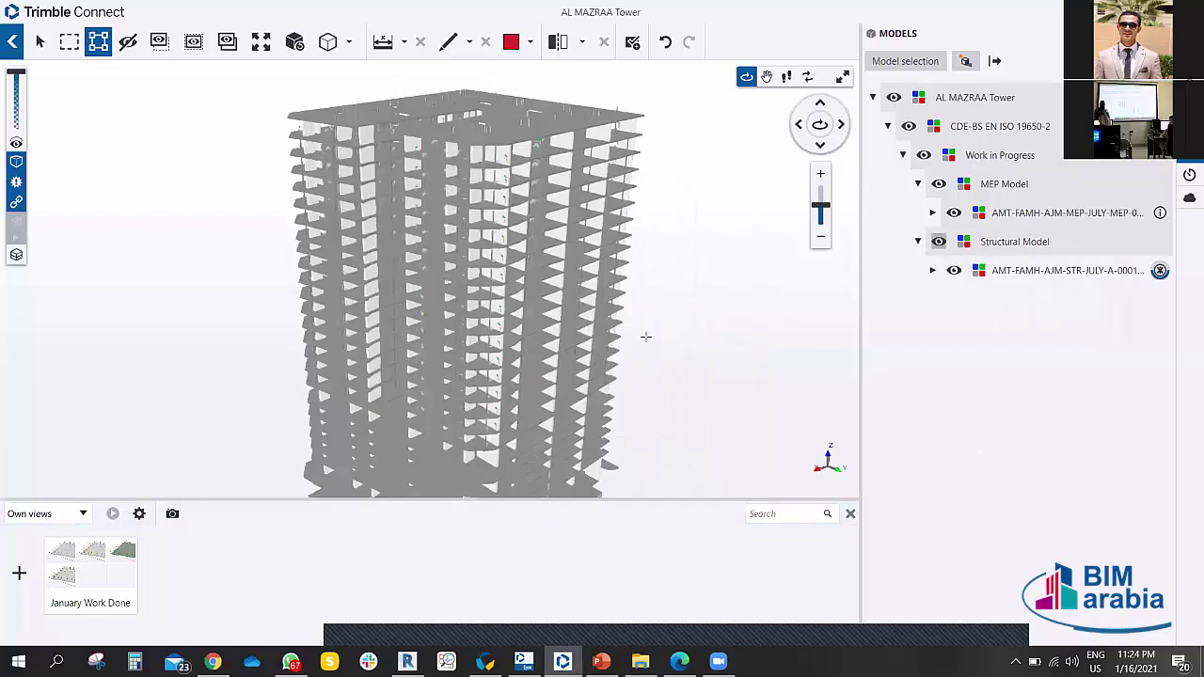
{"action": "scroll", "coordinate": [489, 169], "scroll_direction": "up", "scroll_amount": 2}
{"action": "scroll", "coordinate": [586, 159], "scroll_direction": "up", "scroll_amount": 2}
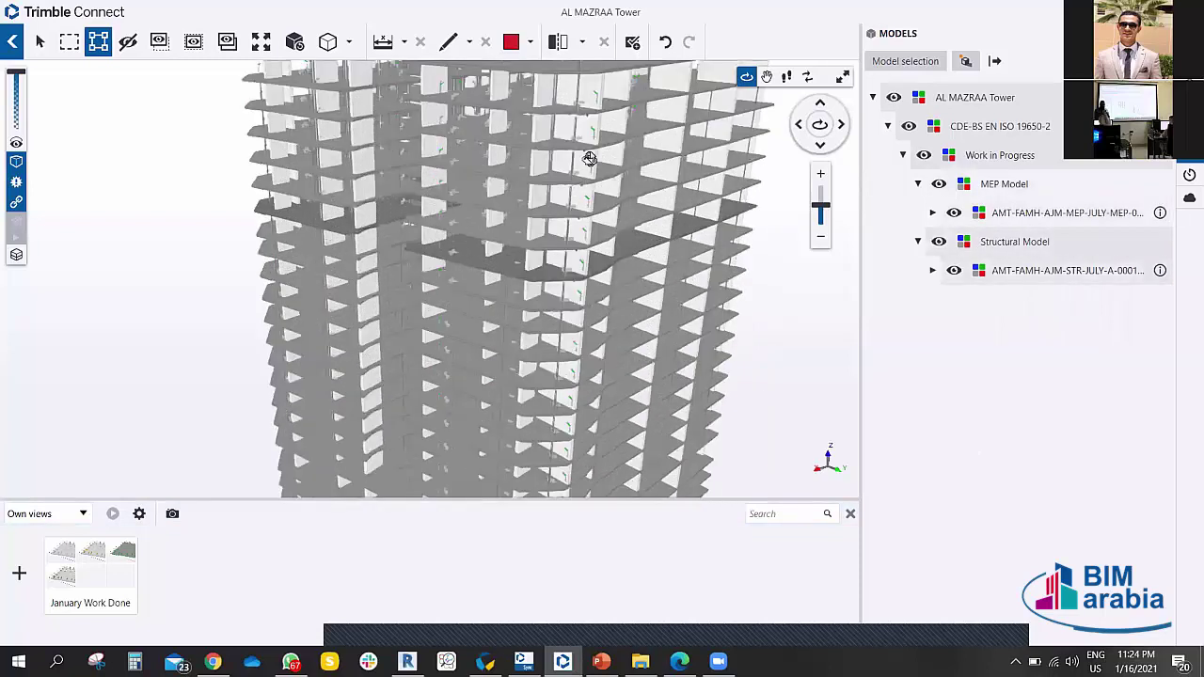
{"action": "scroll", "coordinate": [659, 151], "scroll_direction": "up", "scroll_amount": 2}
{"action": "scroll", "coordinate": [642, 162], "scroll_direction": "up", "scroll_amount": 2}
{"action": "scroll", "coordinate": [641, 162], "scroll_direction": "up", "scroll_amount": 2}
{"action": "scroll", "coordinate": [641, 161], "scroll_direction": "up", "scroll_amount": 2}
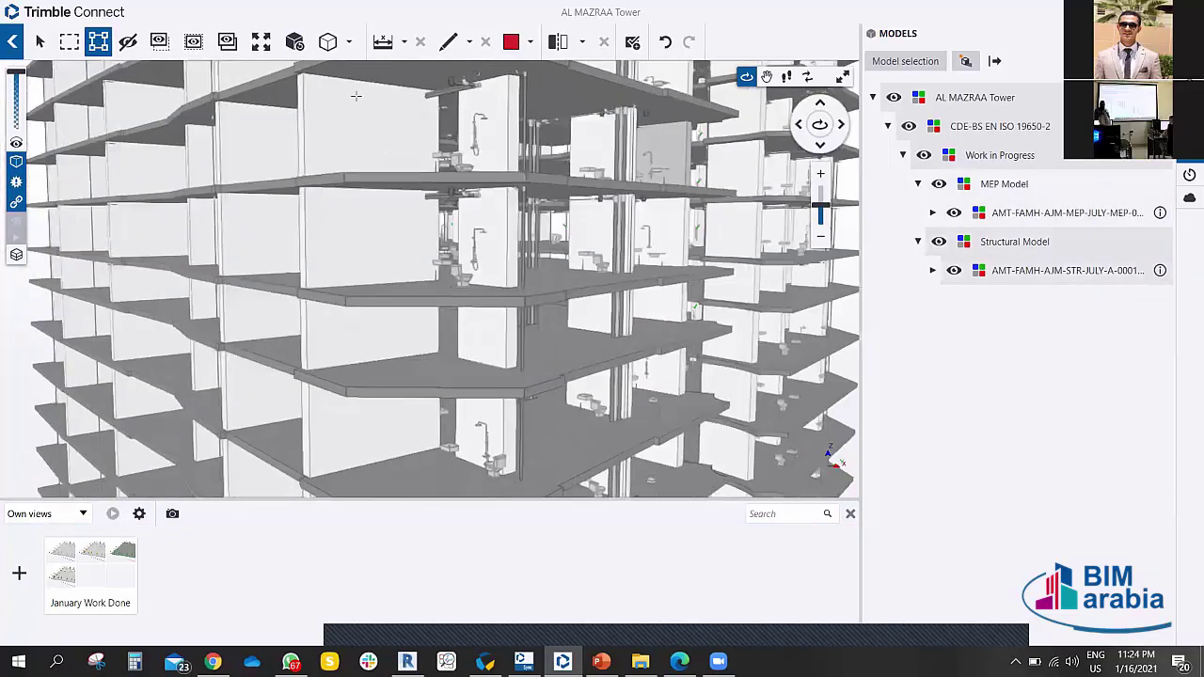
{"action": "scroll", "coordinate": [642, 162], "scroll_direction": "up", "scroll_amount": 2}
{"action": "scroll", "coordinate": [642, 162], "scroll_direction": "up", "scroll_amount": 2}
{"action": "scroll", "coordinate": [389, 122], "scroll_direction": "up", "scroll_amount": 2}
{"action": "scroll", "coordinate": [389, 122], "scroll_direction": "up", "scroll_amount": 2}
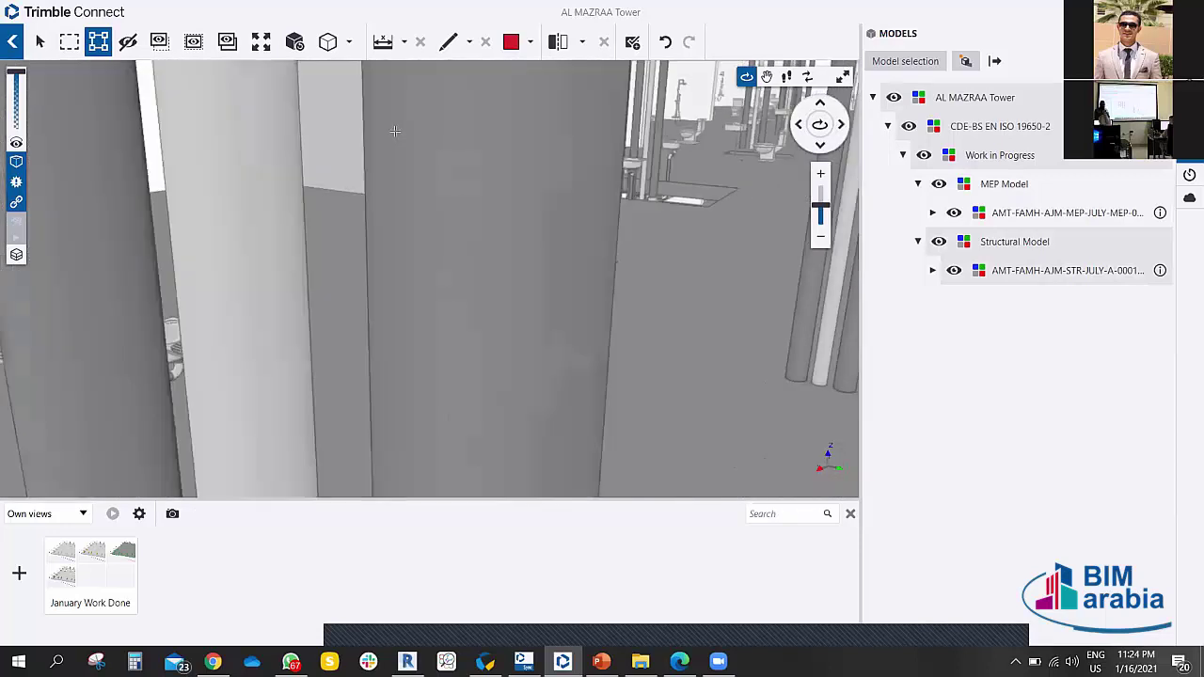
{"action": "scroll", "coordinate": [393, 130], "scroll_direction": "up", "scroll_amount": 2}
{"action": "scroll", "coordinate": [396, 134], "scroll_direction": "up", "scroll_amount": 2}
{"action": "scroll", "coordinate": [396, 134], "scroll_direction": "down", "scroll_amount": 2}
{"action": "scroll", "coordinate": [441, 173], "scroll_direction": "down", "scroll_amount": 2}
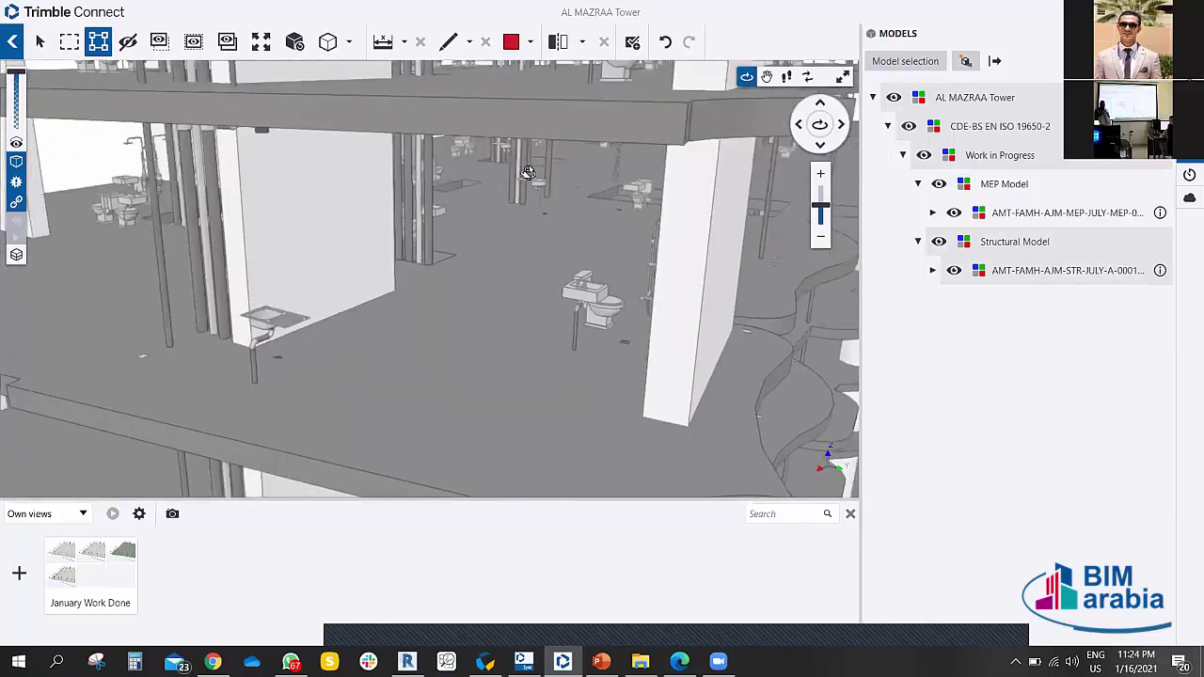
{"action": "scroll", "coordinate": [527, 174], "scroll_direction": "down", "scroll_amount": 2}
{"action": "scroll", "coordinate": [567, 252], "scroll_direction": "down", "scroll_amount": 2}
{"action": "mouse_move", "coordinate": [566, 253]}
{"action": "left_mouse_down"}
{"action": "mouse_move", "coordinate": [342, 454]}
{"action": "mouse_move", "coordinate": [389, 408]}
{"action": "left_mouse_up"}
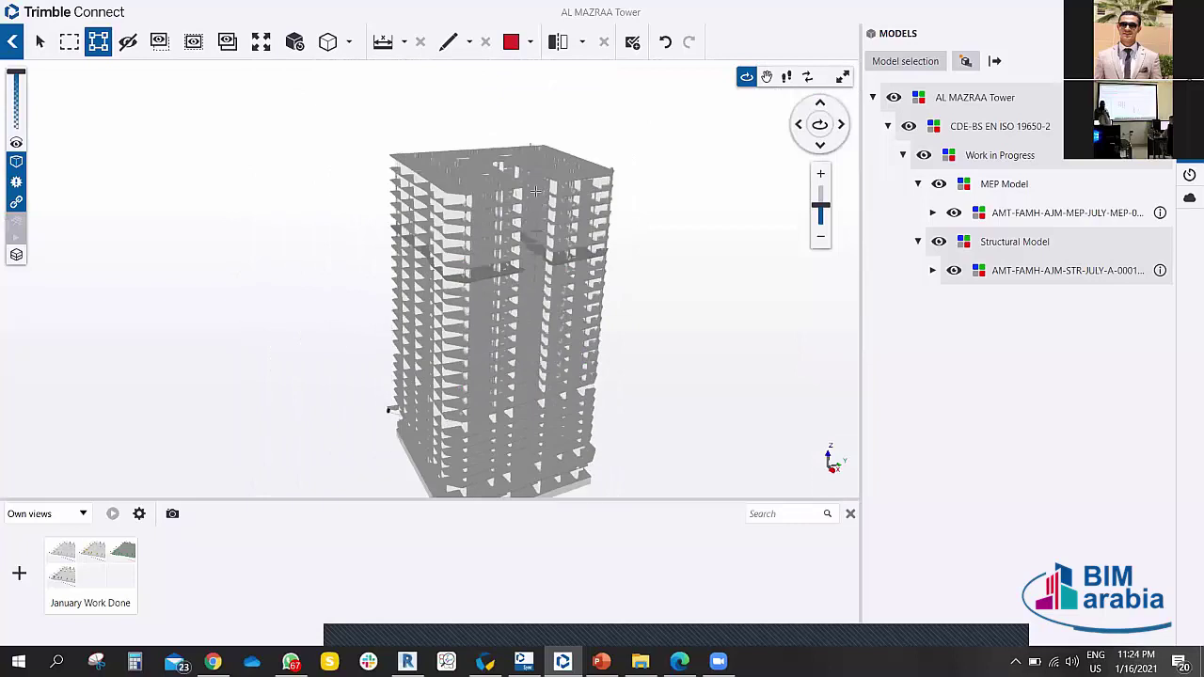
{"action": "scroll", "coordinate": [442, 283], "scroll_direction": "up", "scroll_amount": 2}
{"action": "scroll", "coordinate": [491, 202], "scroll_direction": "up", "scroll_amount": 2}
{"action": "left_click_drag", "start_coordinate": [490, 202], "coordinate": [508, 264]}
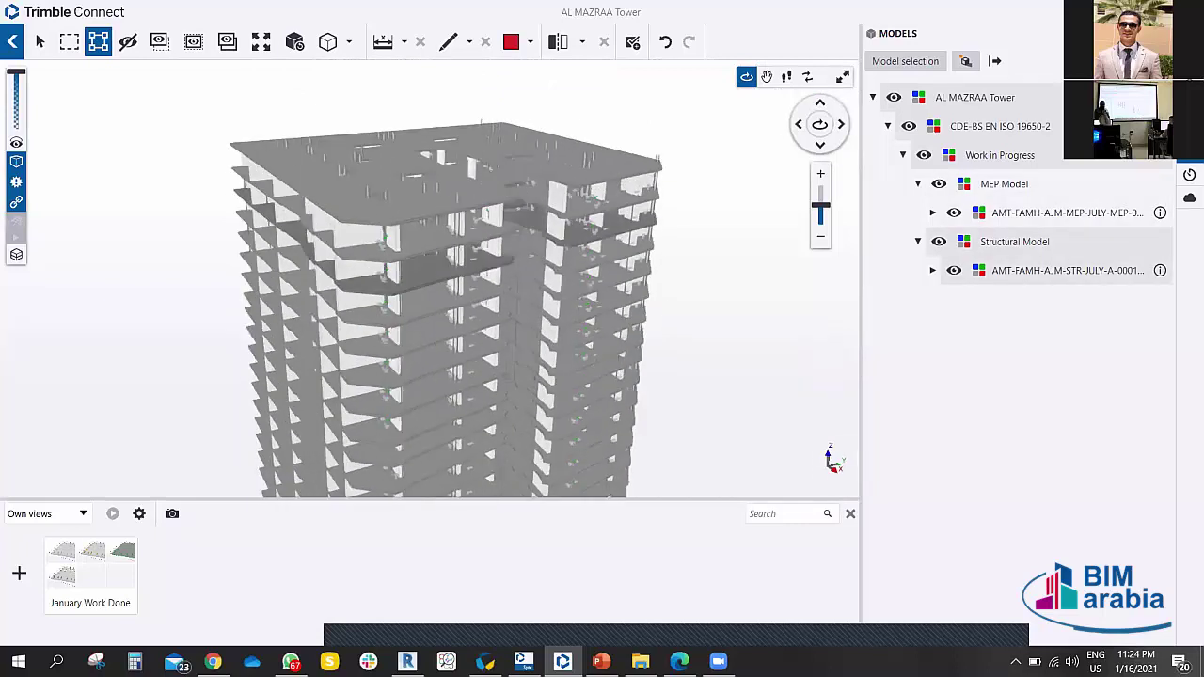
Open Clashes and start a new clash set with Clash type and tolerance 2.
{"action": "left_click", "coordinate": [1189, 176]}
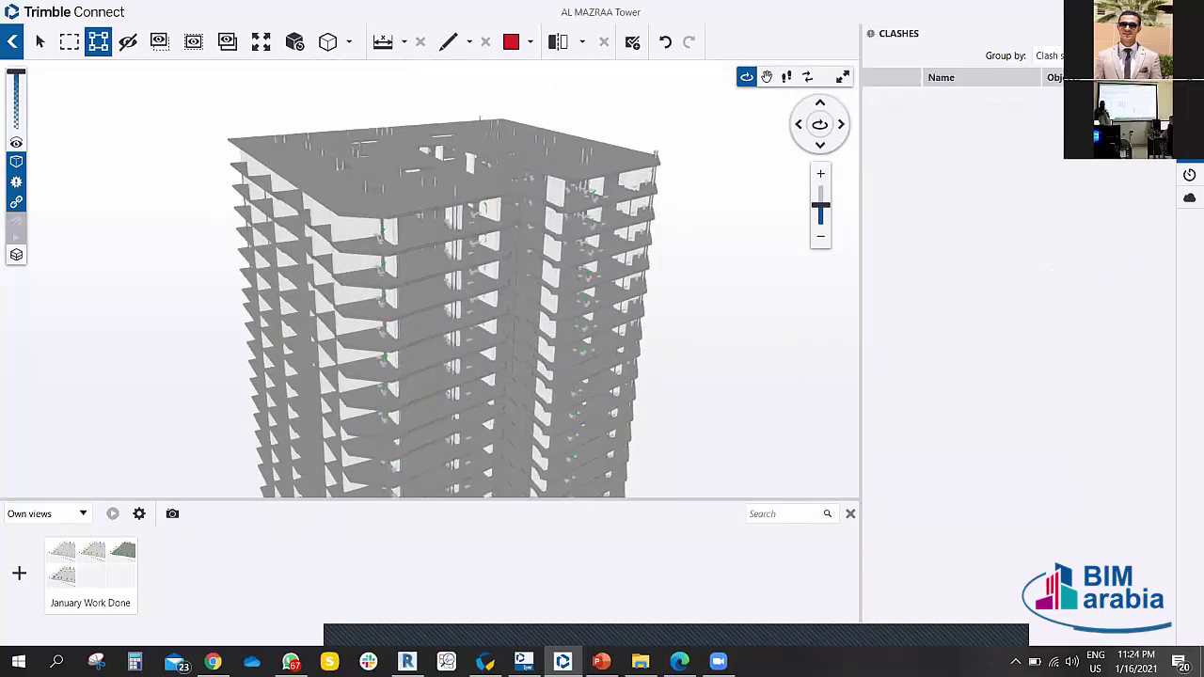
{"action": "left_click", "coordinate": [1176, 33]}
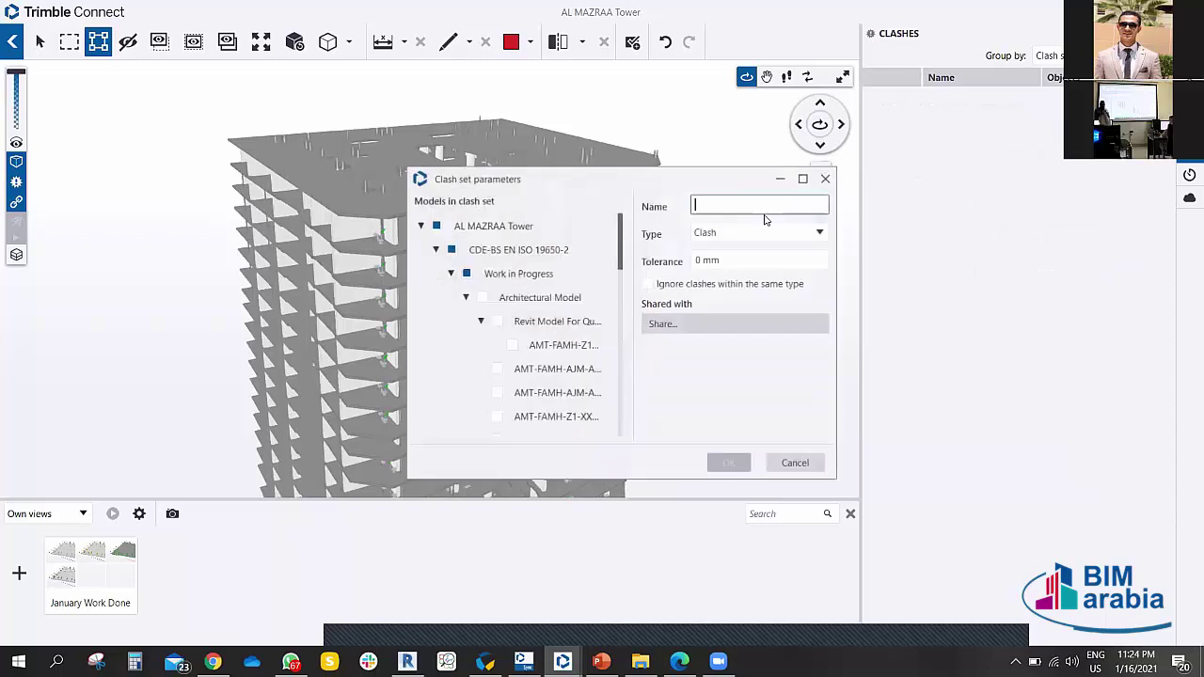
{"action": "left_click", "coordinate": [719, 199]}
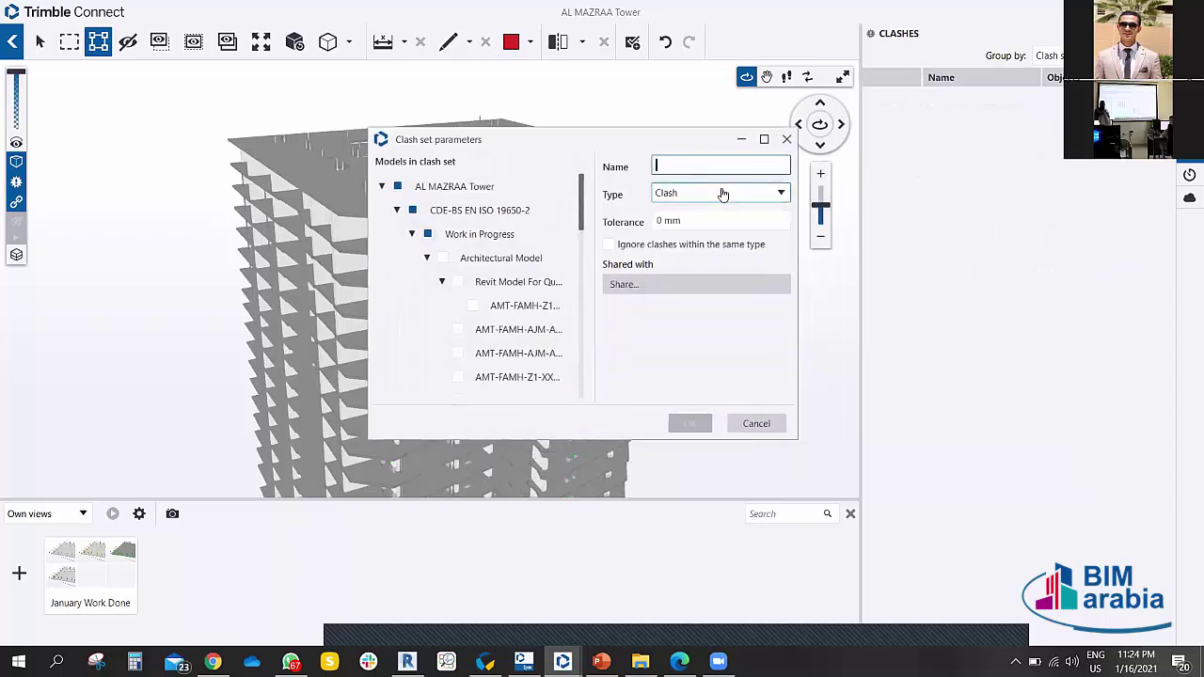
{"action": "left_click", "coordinate": [671, 222]}
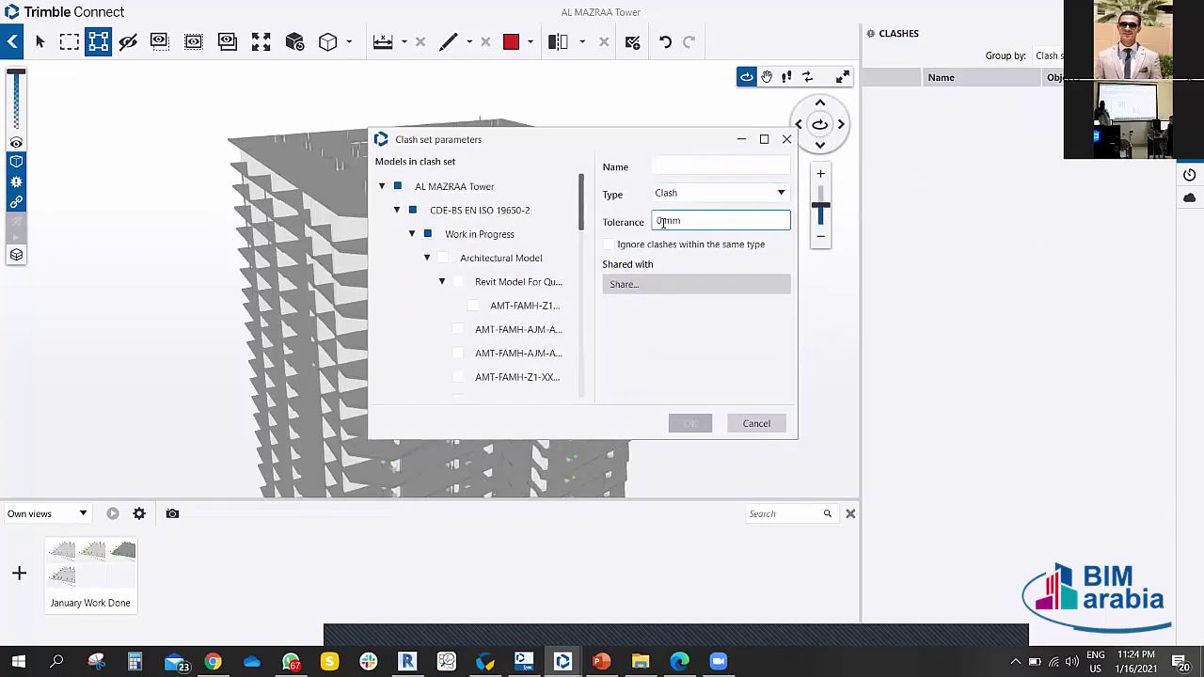
{"action": "type", "text": "25"}
Tick Ignore same type, browse share groups, then discard the clash set settings.
{"action": "left_click", "coordinate": [608, 246]}
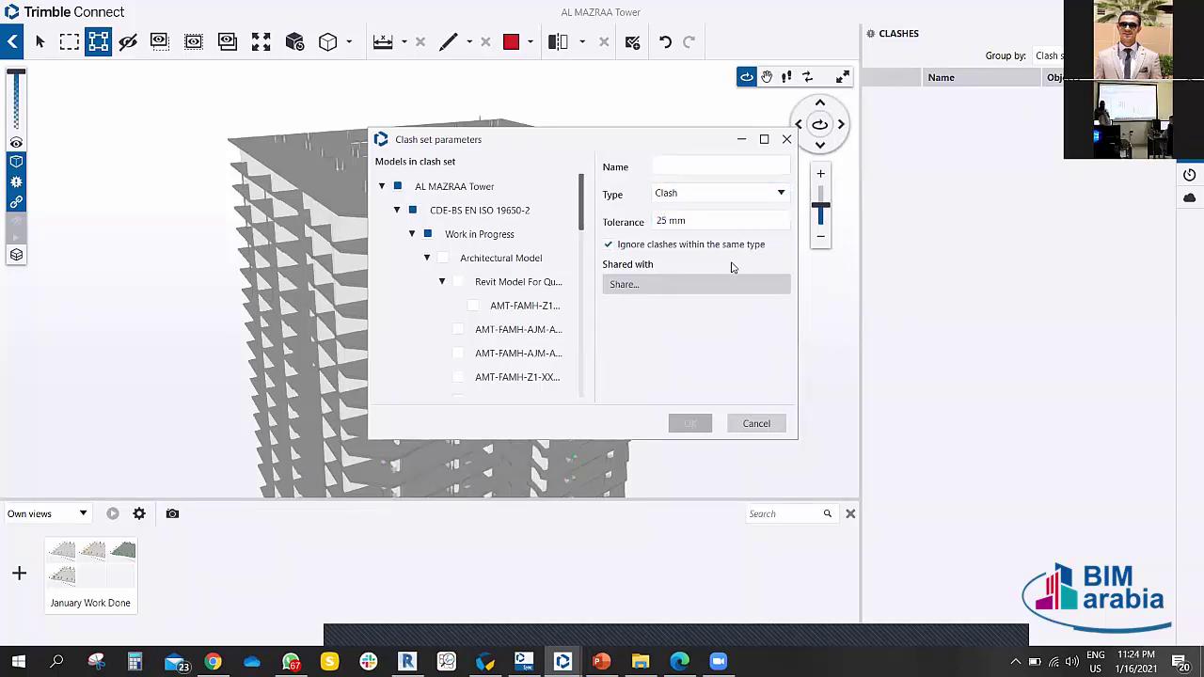
{"action": "left_click", "coordinate": [645, 284]}
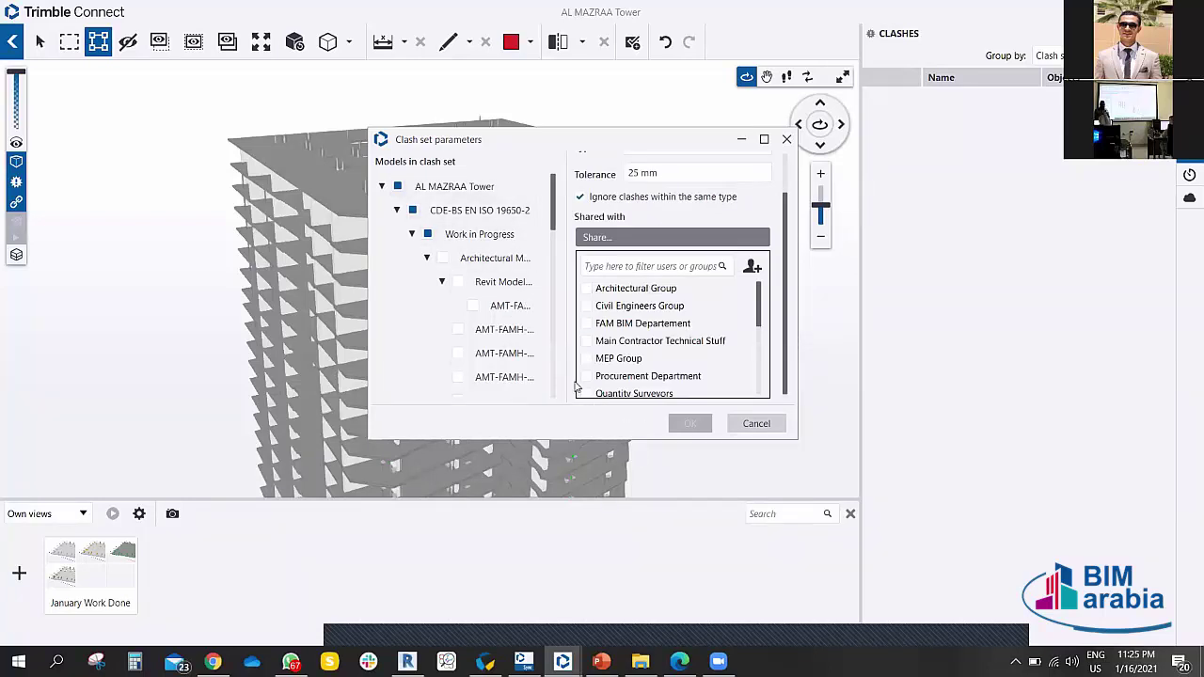
{"action": "left_click", "coordinate": [745, 209]}
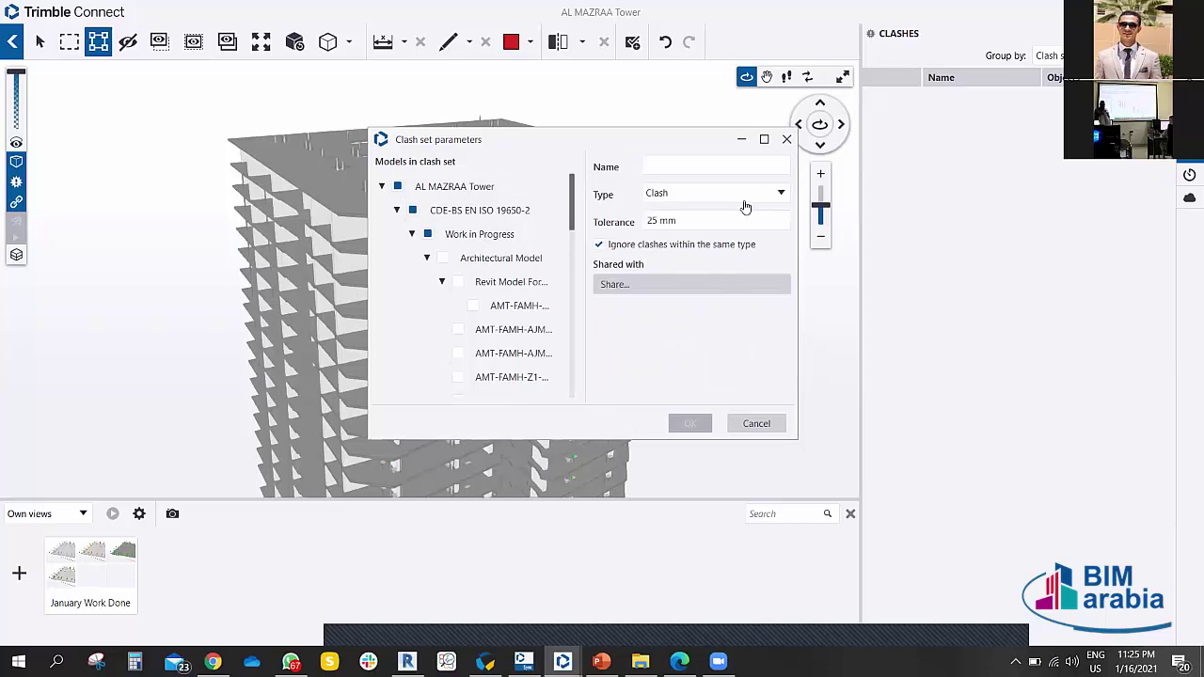
{"action": "left_click", "coordinate": [783, 141]}
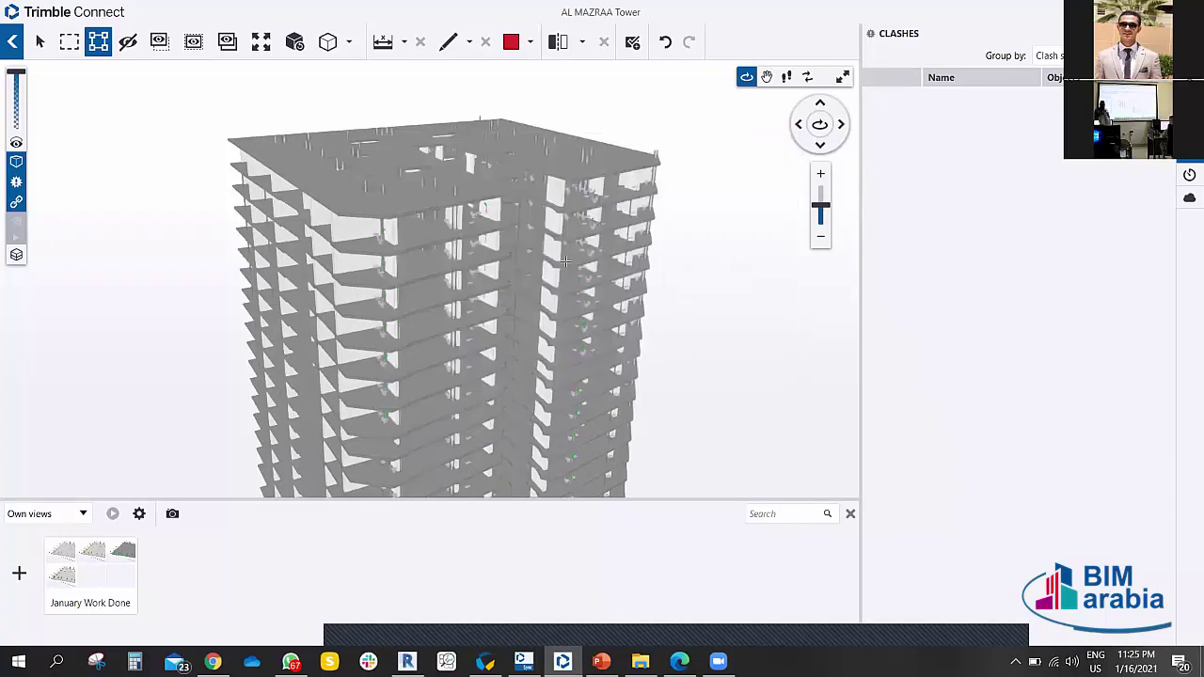
Orbit and zoom the tower, then bring up the empty Sequence panel.
{"action": "mouse_move", "coordinate": [489, 236]}
{"action": "left_mouse_down"}
{"action": "mouse_move", "coordinate": [528, 191]}
{"action": "mouse_move", "coordinate": [443, 180]}
{"action": "left_mouse_up"}
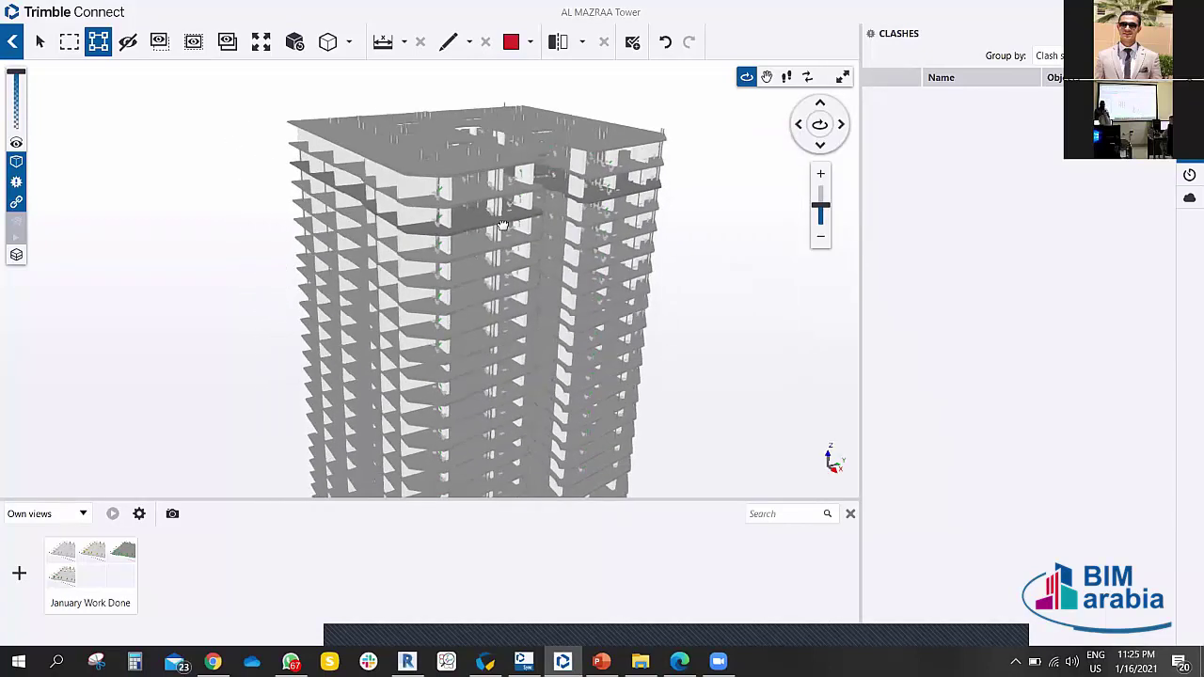
{"action": "scroll", "coordinate": [443, 180], "scroll_direction": "up", "scroll_amount": 2}
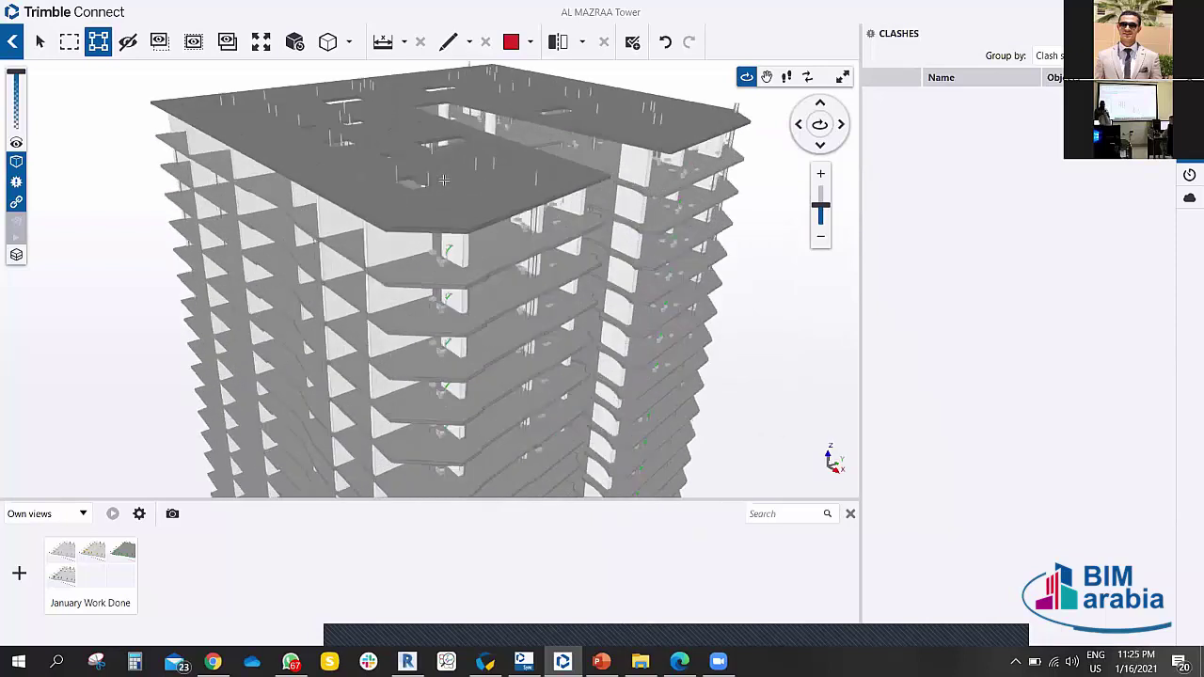
{"action": "scroll", "coordinate": [443, 180], "scroll_direction": "up", "scroll_amount": 2}
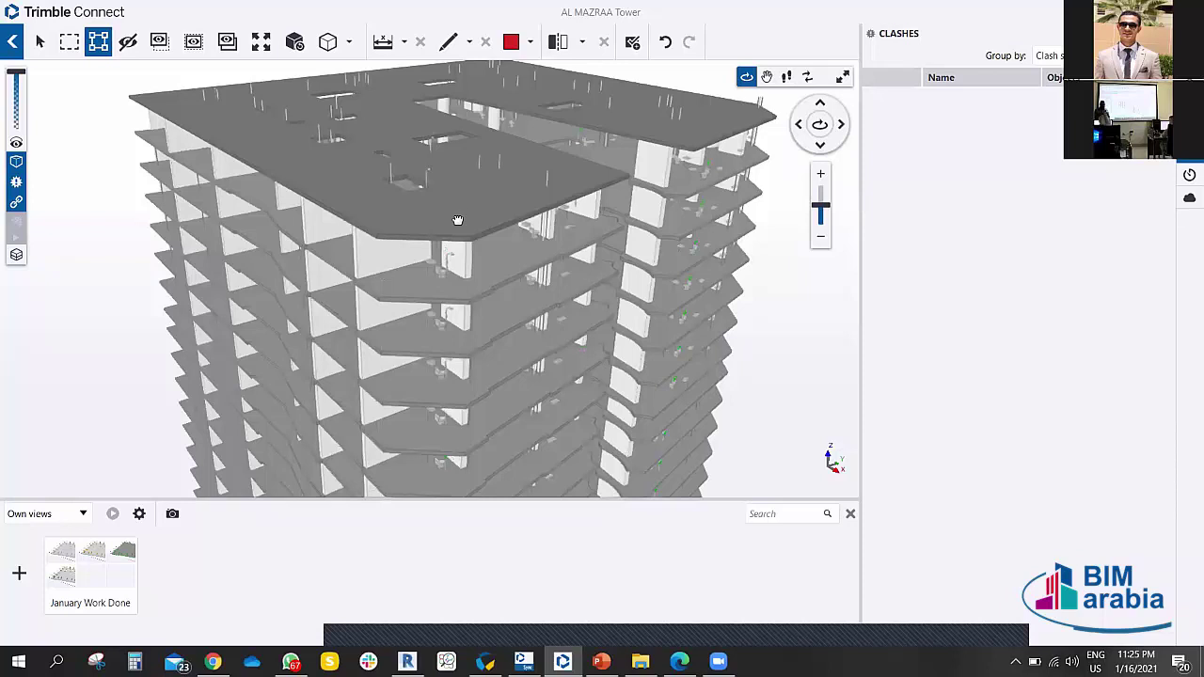
{"action": "left_click_drag", "start_coordinate": [457, 220], "coordinate": [467, 217]}
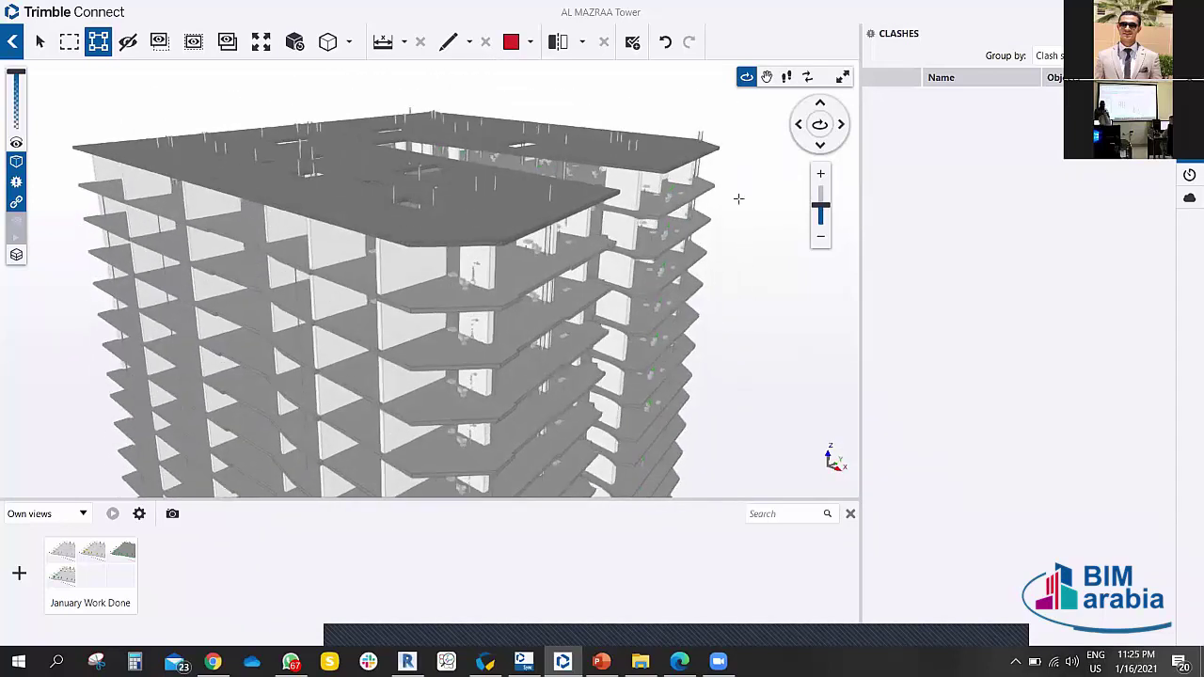
{"action": "left_click", "coordinate": [1189, 174]}
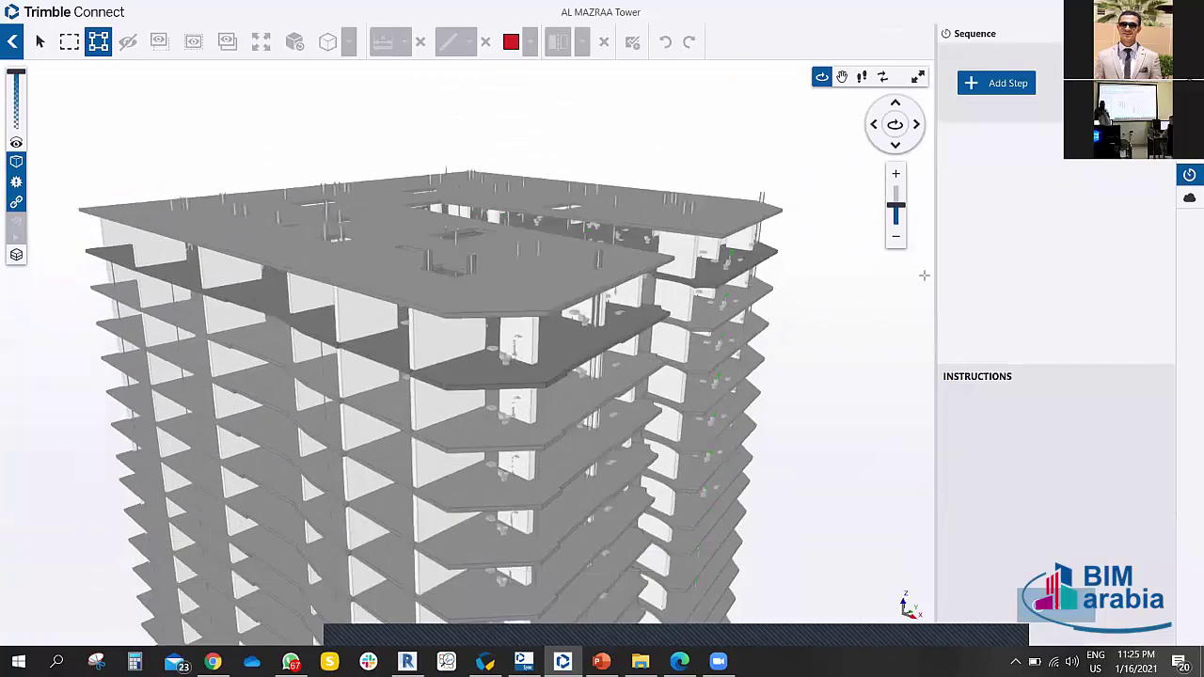
Frame the tower frontally and create Step 01 with the lowest floor slabs.
{"action": "scroll", "coordinate": [658, 424], "scroll_direction": "down", "scroll_amount": 5}
{"action": "scroll", "coordinate": [407, 562], "scroll_direction": "up", "scroll_amount": 3}
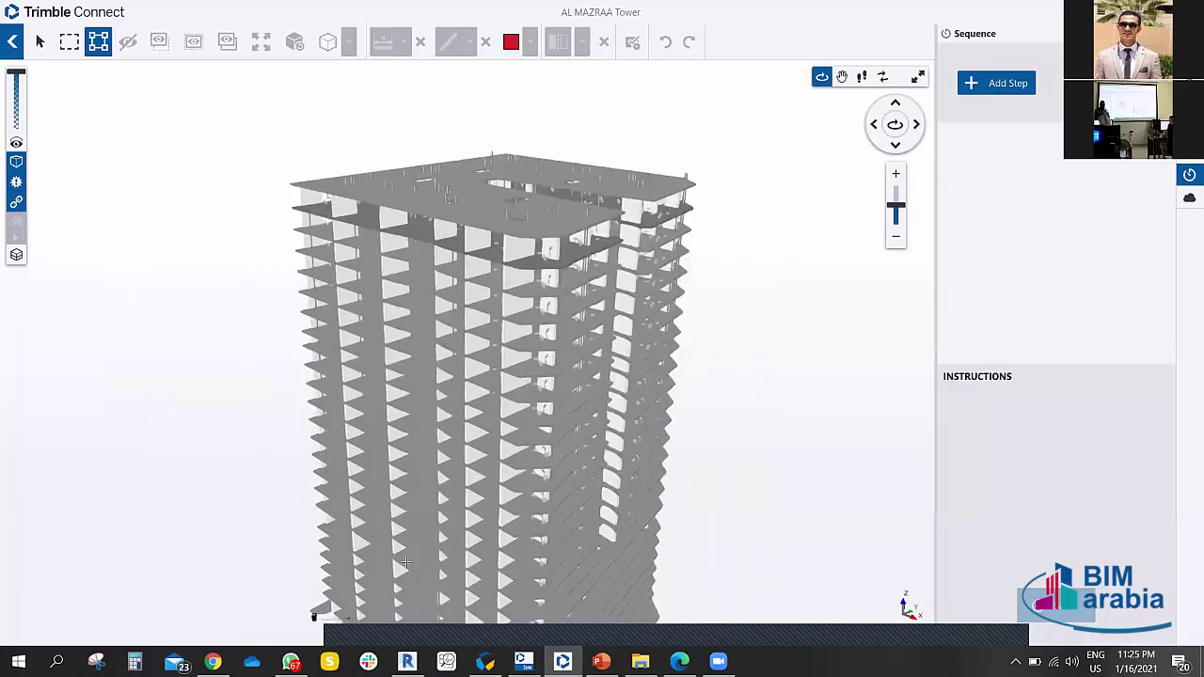
{"action": "left_click_drag", "start_coordinate": [406, 563], "coordinate": [524, 309]}
{"action": "mouse_move", "coordinate": [484, 266]}
{"action": "left_mouse_down"}
{"action": "mouse_move", "coordinate": [470, 320]}
{"action": "mouse_move", "coordinate": [475, 452]}
{"action": "mouse_move", "coordinate": [482, 442]}
{"action": "mouse_move", "coordinate": [493, 452]}
{"action": "mouse_move", "coordinate": [615, 446]}
{"action": "mouse_move", "coordinate": [498, 404]}
{"action": "mouse_move", "coordinate": [554, 419]}
{"action": "mouse_move", "coordinate": [529, 406]}
{"action": "left_mouse_up"}
{"action": "scroll", "coordinate": [470, 320], "scroll_direction": "down", "scroll_amount": 3}
{"action": "scroll", "coordinate": [493, 453], "scroll_direction": "up", "scroll_amount": 3}
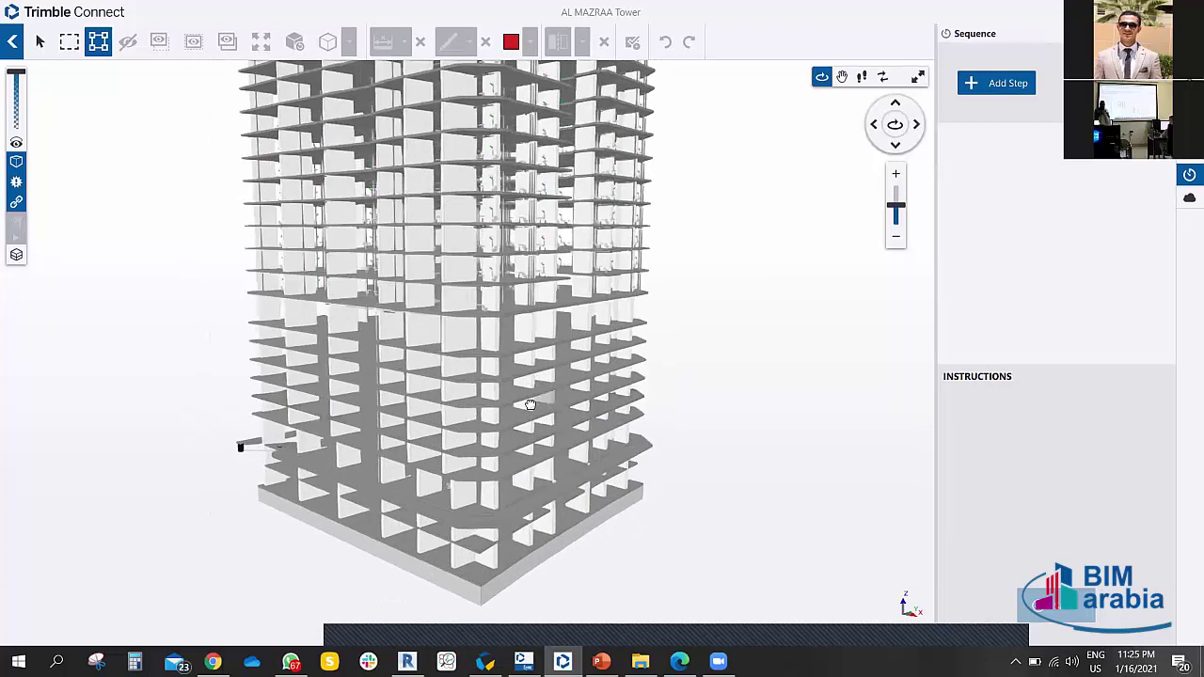
{"action": "left_click", "coordinate": [1018, 87]}
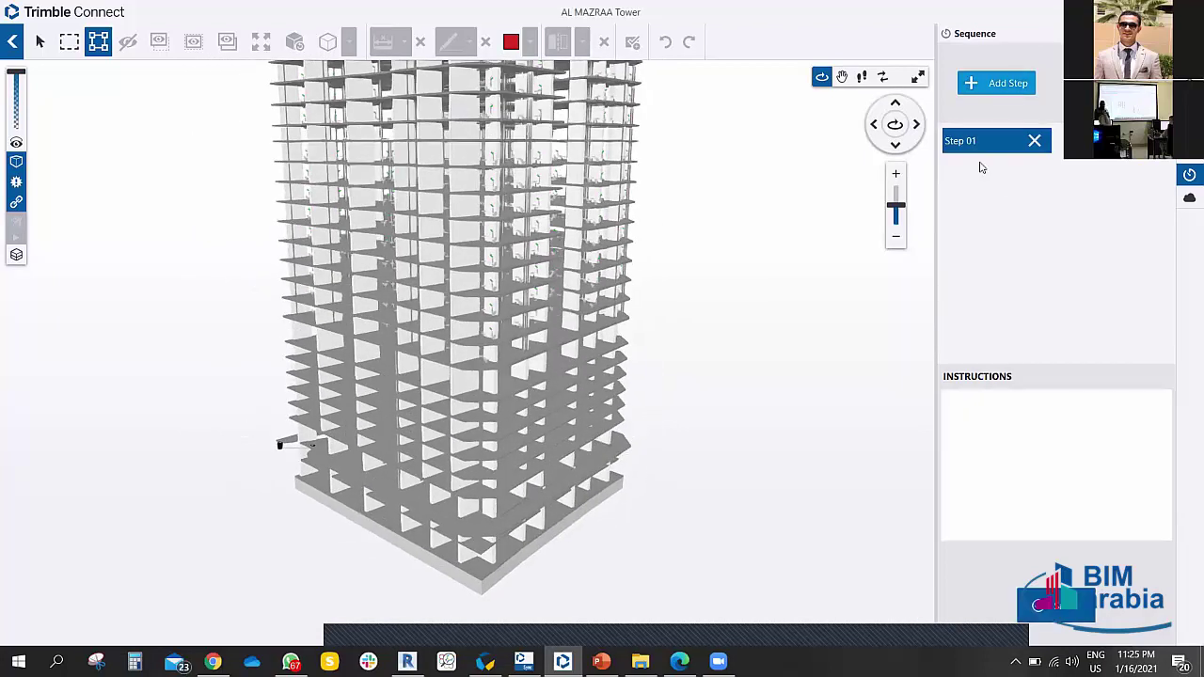
{"action": "left_click", "coordinate": [480, 516]}
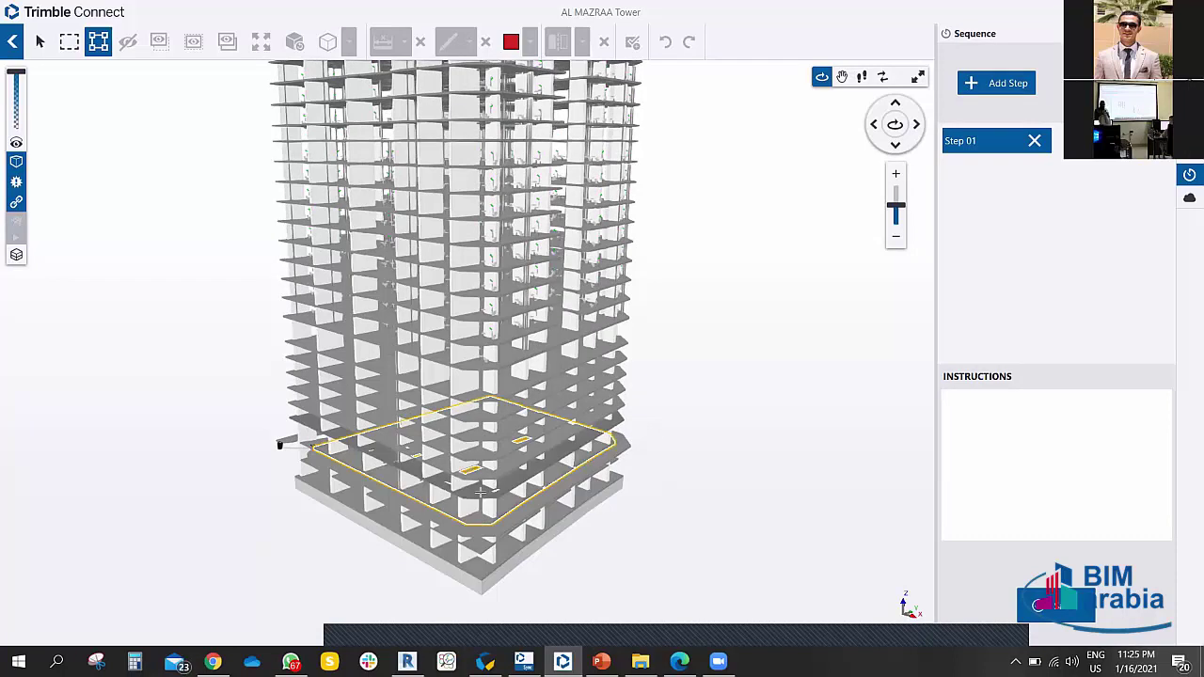
{"action": "left_click", "coordinate": [485, 490]}
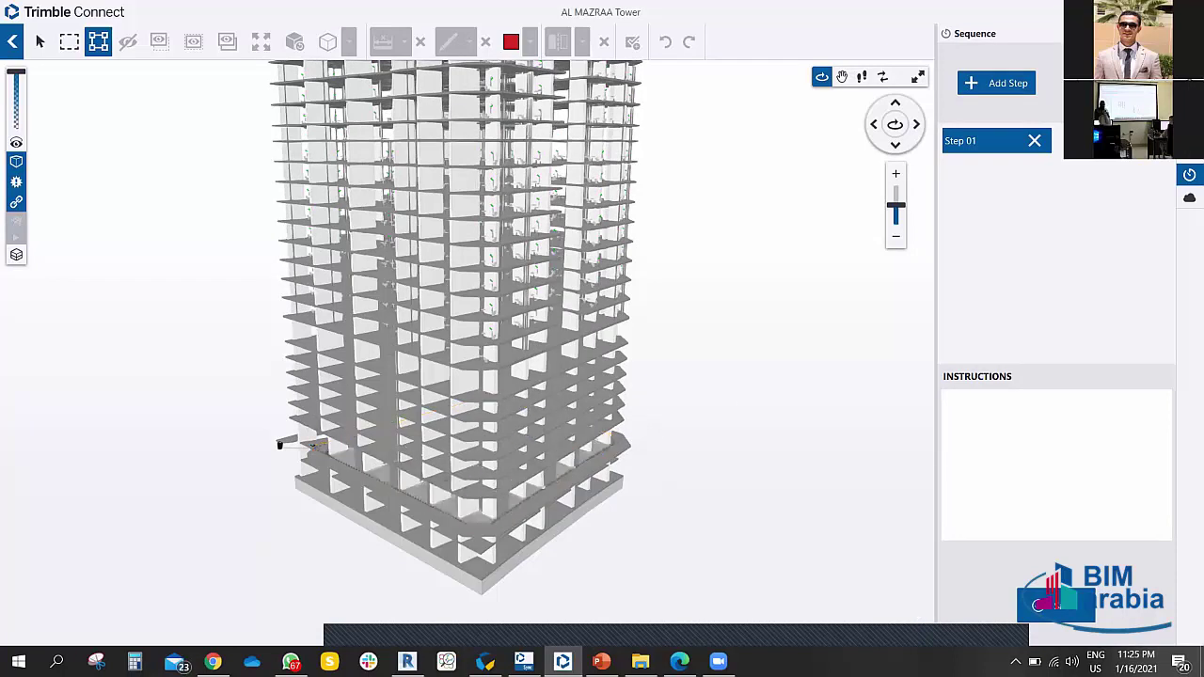
{"action": "left_click", "coordinate": [486, 491]}
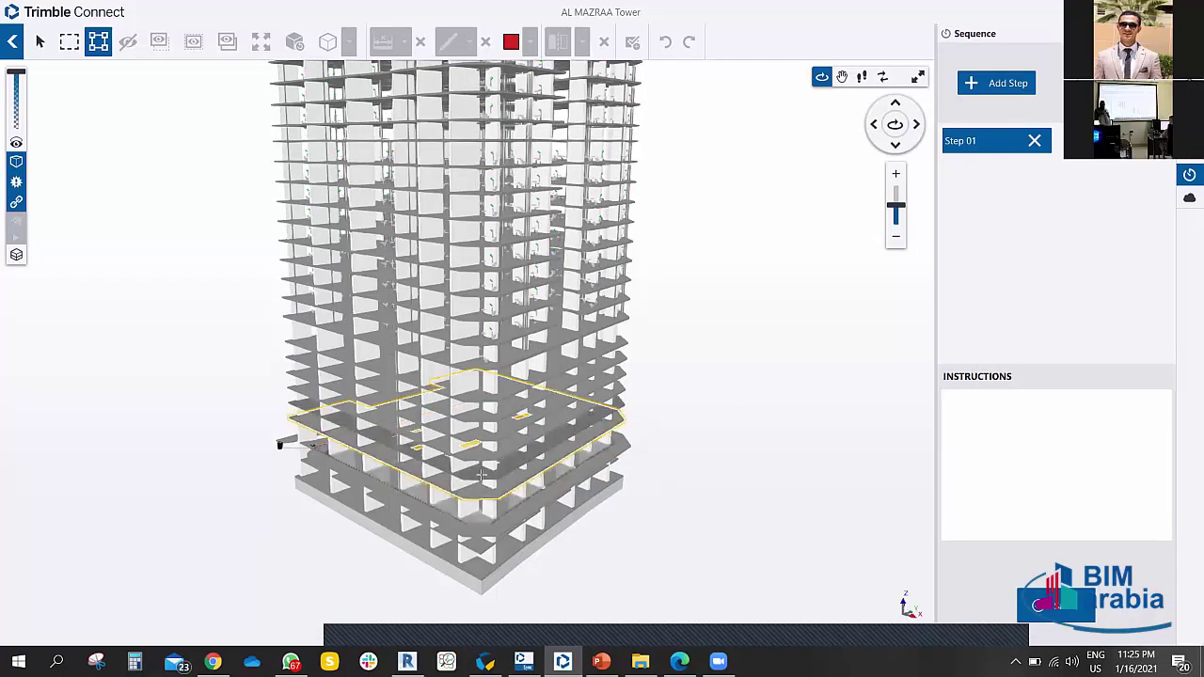
{"action": "left_click", "coordinate": [480, 455]}
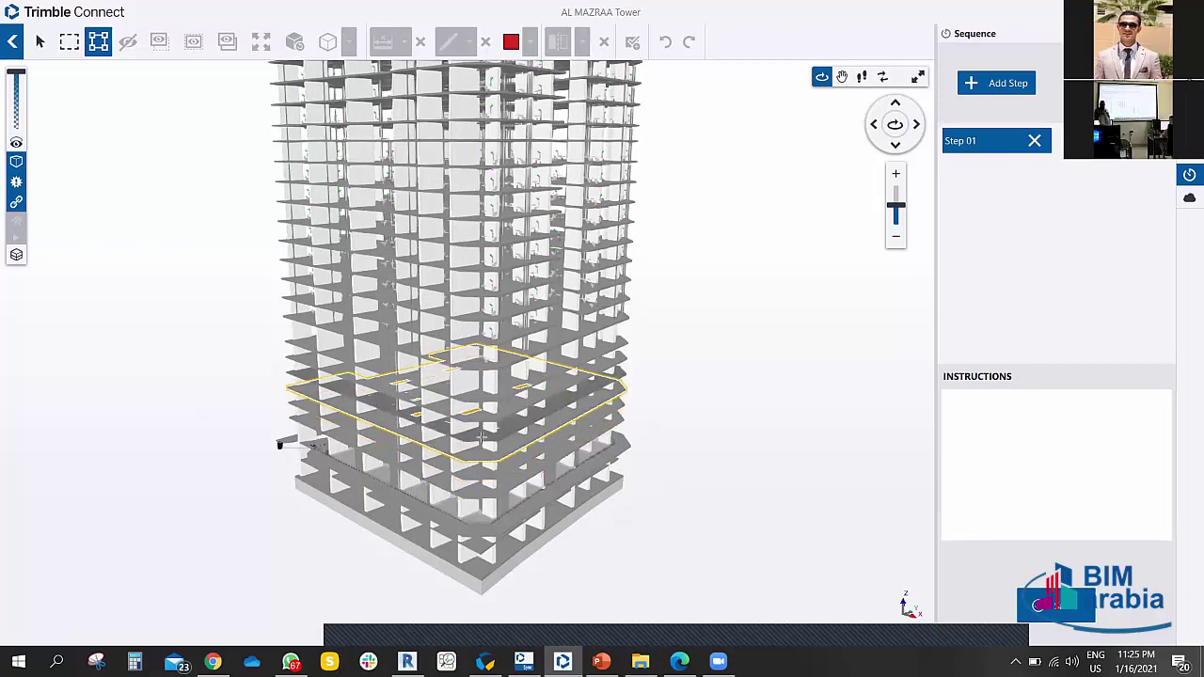
{"action": "left_click", "coordinate": [480, 438]}
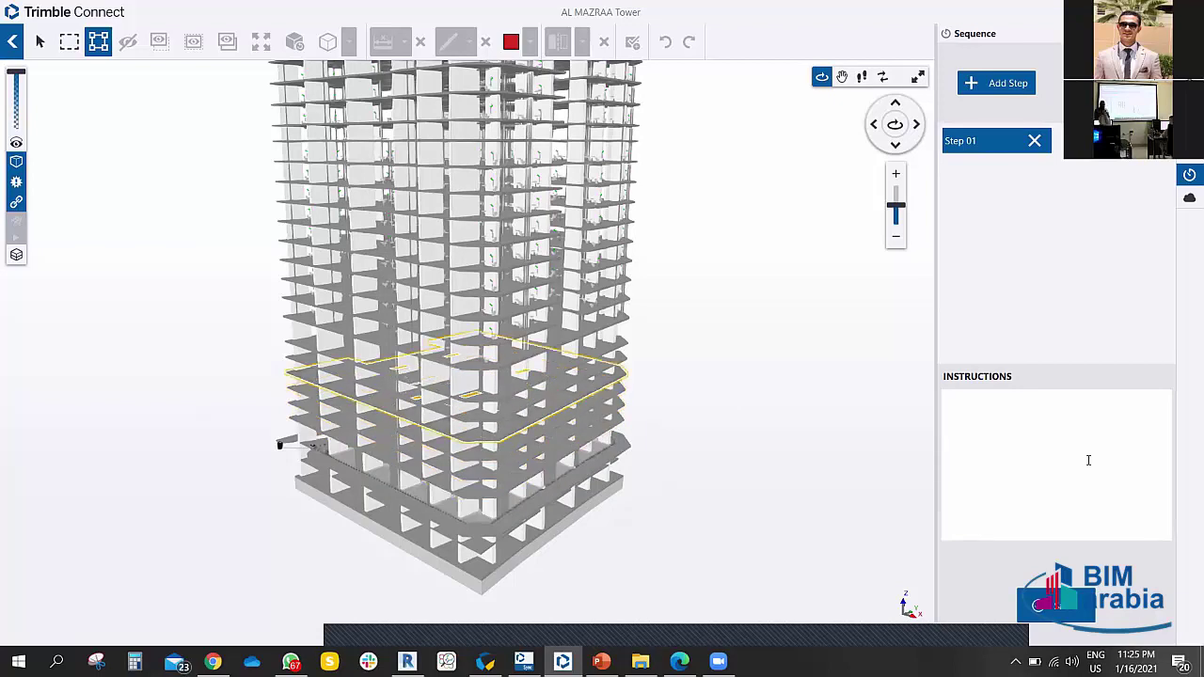
Add Steps 02 to 04, each assigned the next floor slab up.
{"action": "left_click", "coordinate": [1001, 83]}
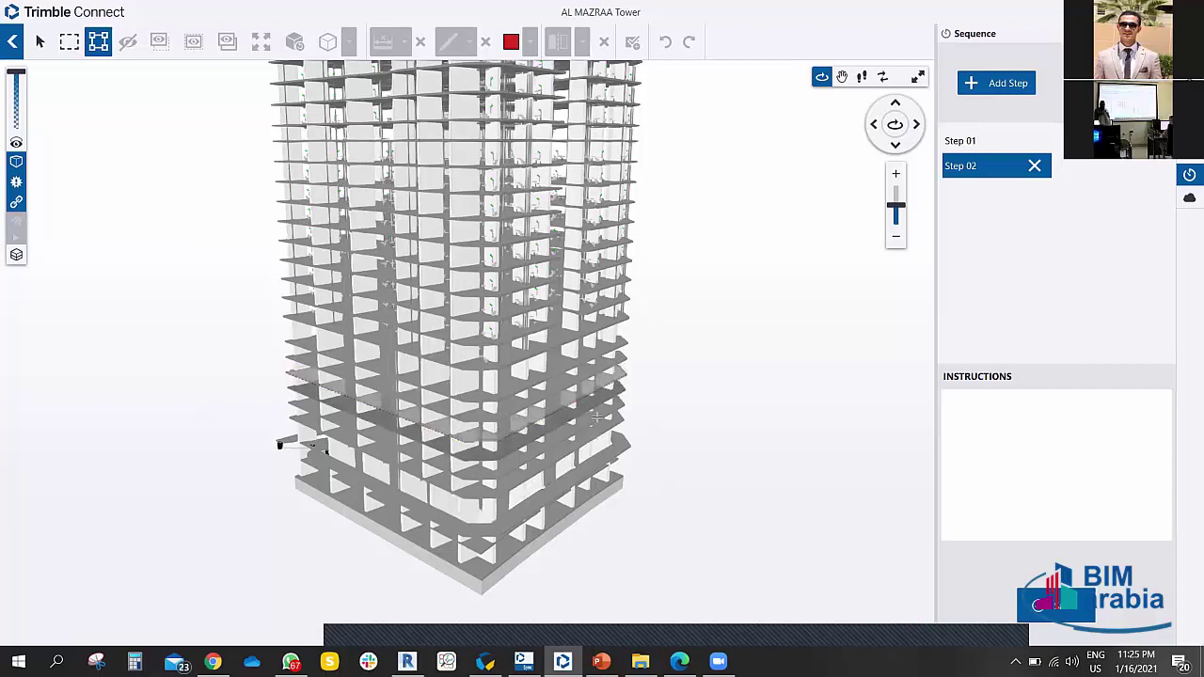
{"action": "left_click_drag", "start_coordinate": [667, 499], "coordinate": [906, 601]}
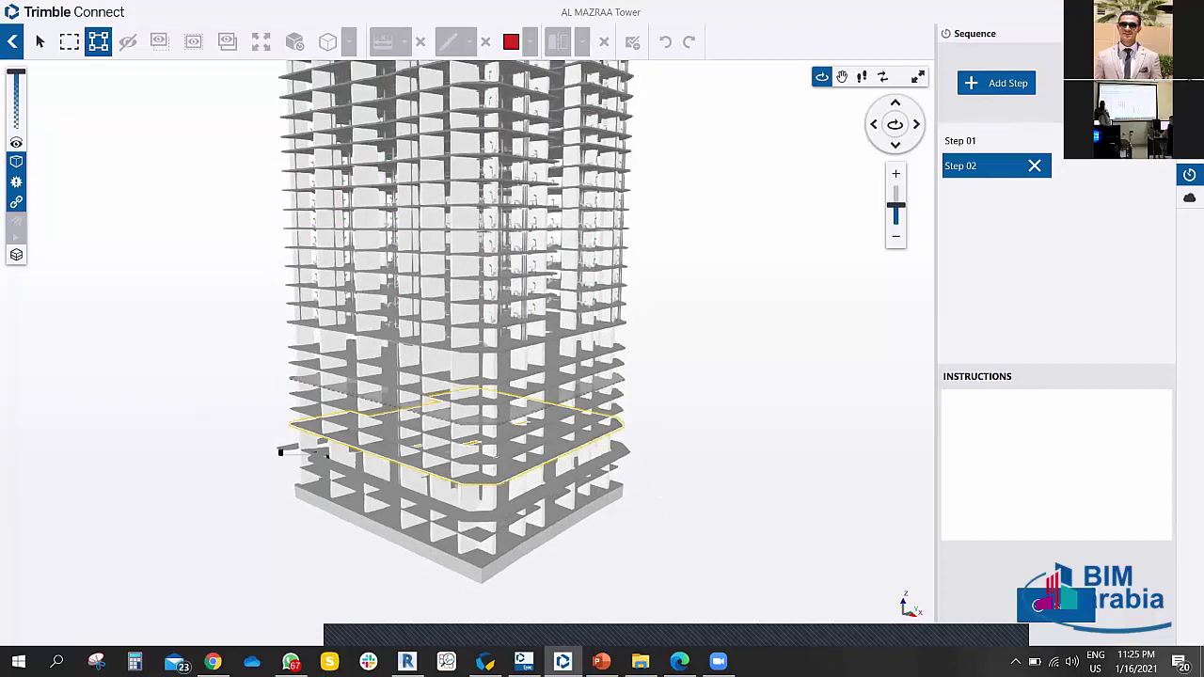
{"action": "left_click", "coordinate": [1099, 191]}
{"action": "left_click", "coordinate": [1011, 84]}
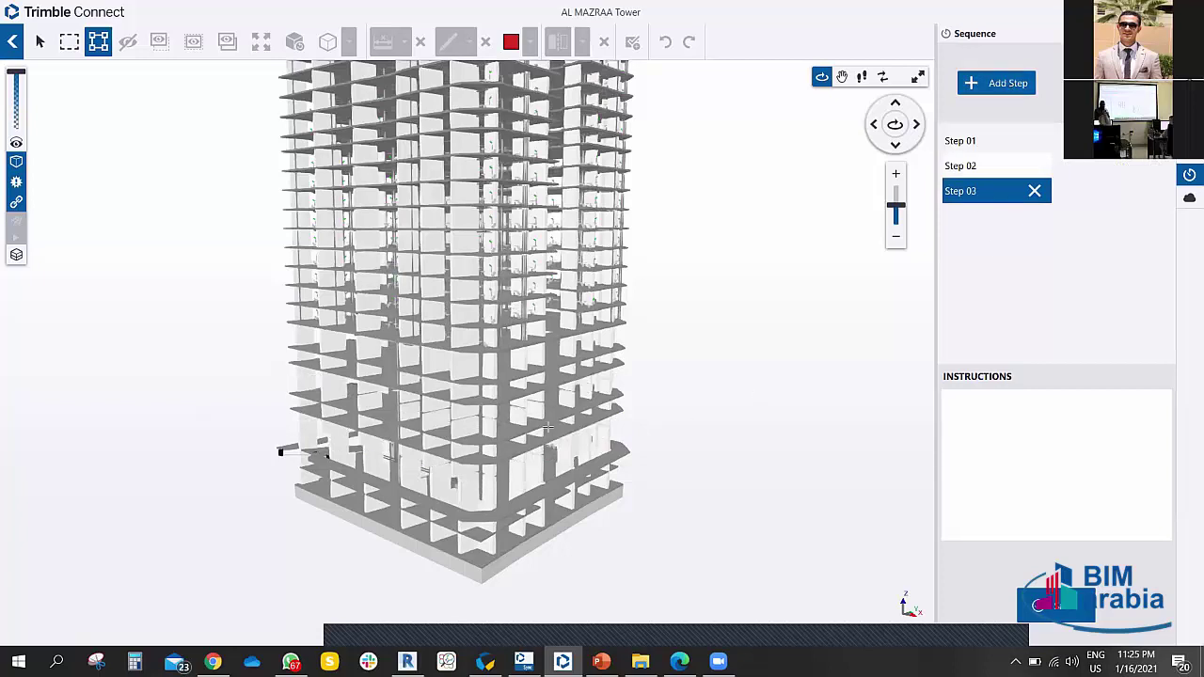
{"action": "left_click", "coordinate": [1018, 85]}
{"action": "left_click", "coordinate": [997, 191]}
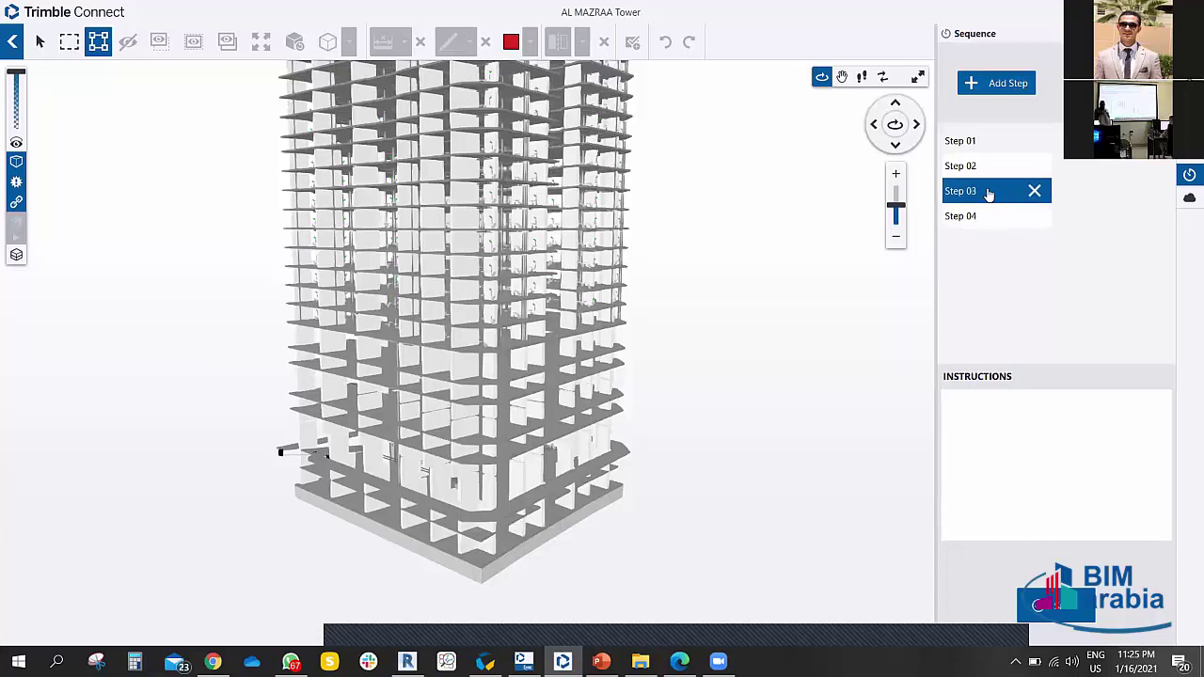
{"action": "left_click", "coordinate": [607, 421]}
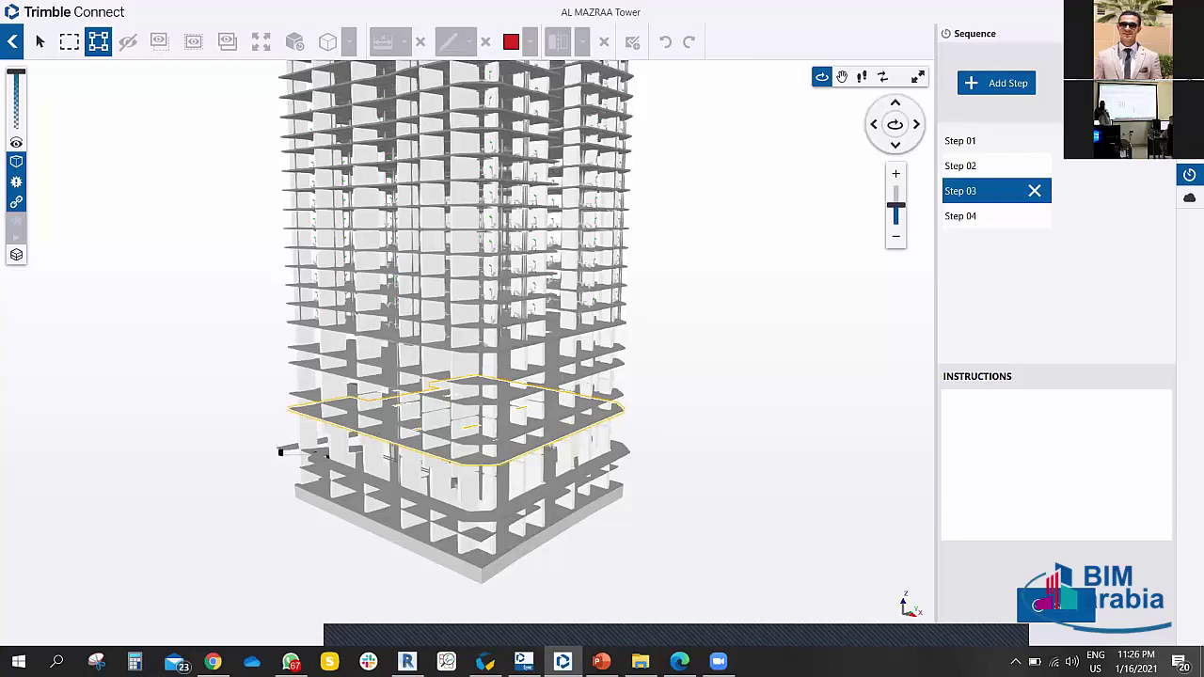
{"action": "left_click", "coordinate": [479, 442]}
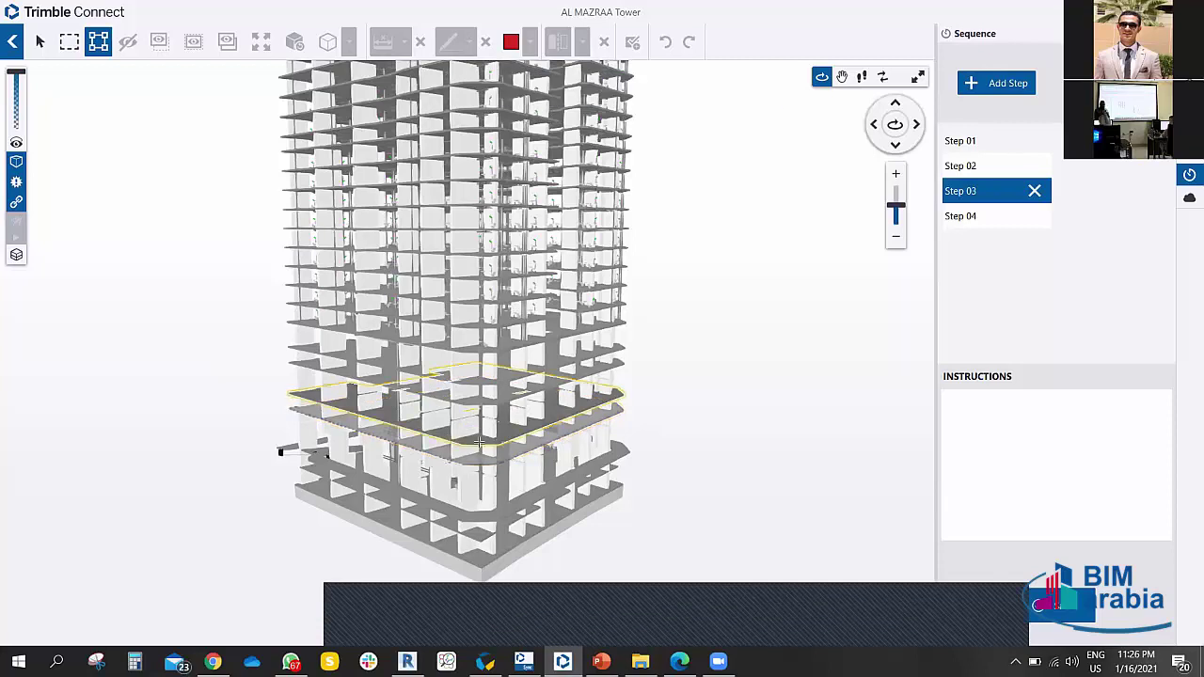
{"action": "left_click", "coordinate": [991, 224]}
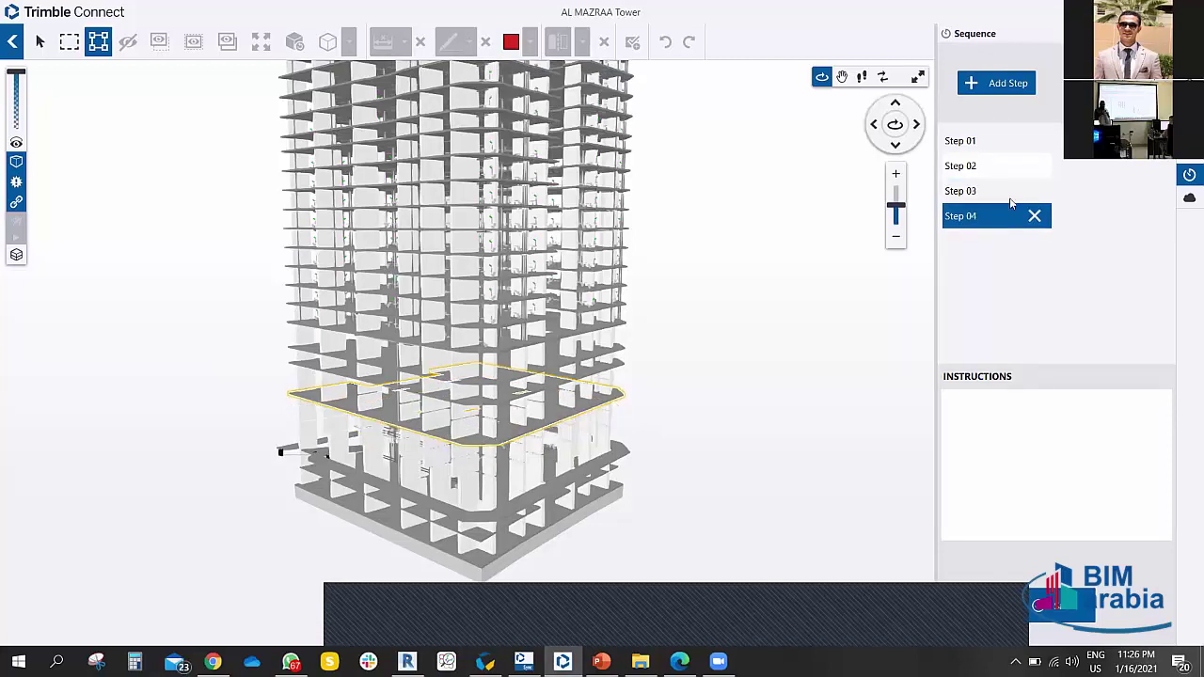
{"action": "left_click", "coordinate": [479, 394]}
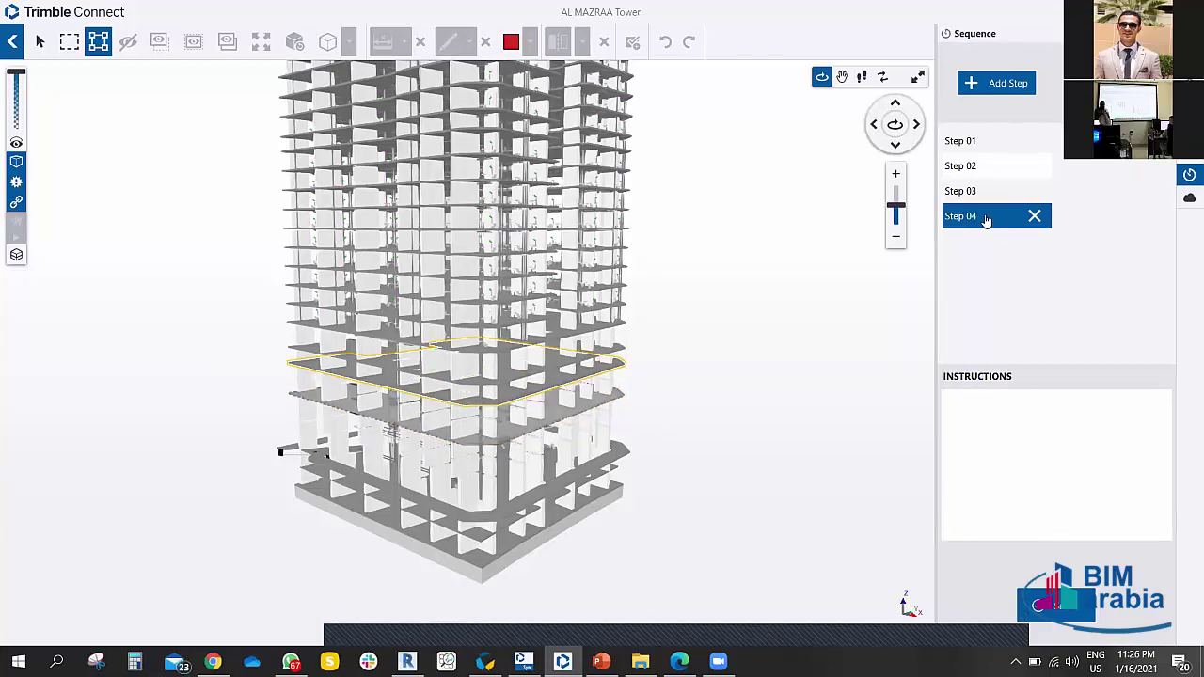
Add Steps 05 and 06 with the next slabs, then dismiss the share-sequence notice.
{"action": "left_click", "coordinate": [995, 84]}
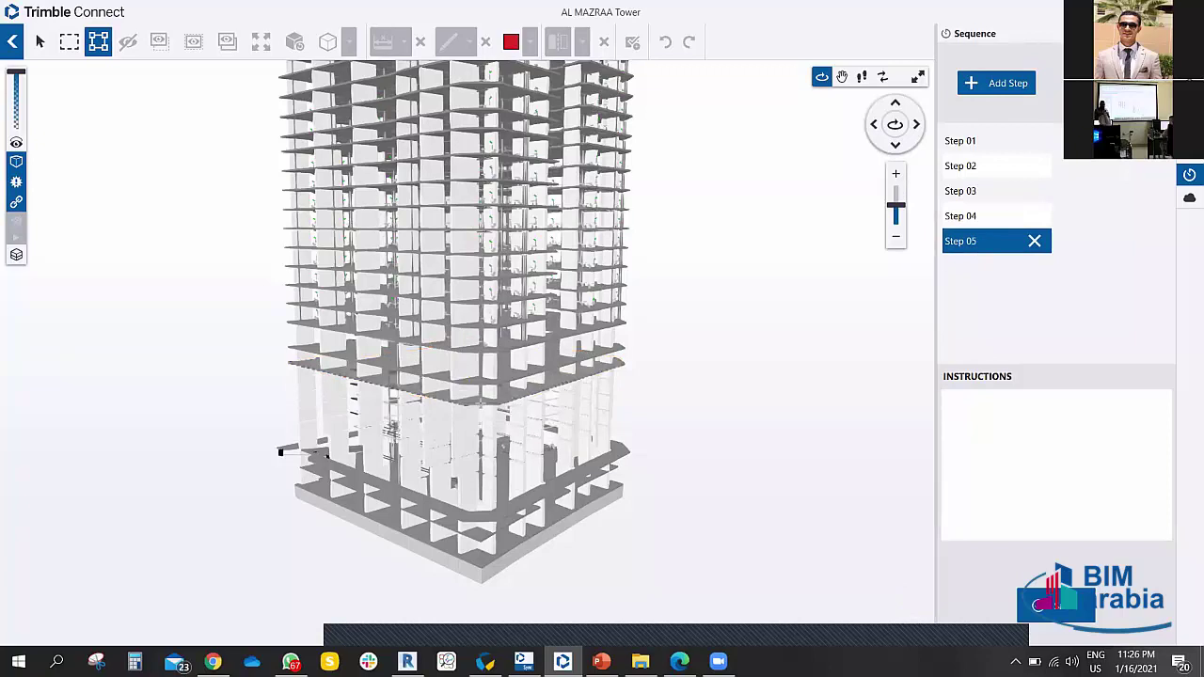
{"action": "left_click", "coordinate": [479, 402]}
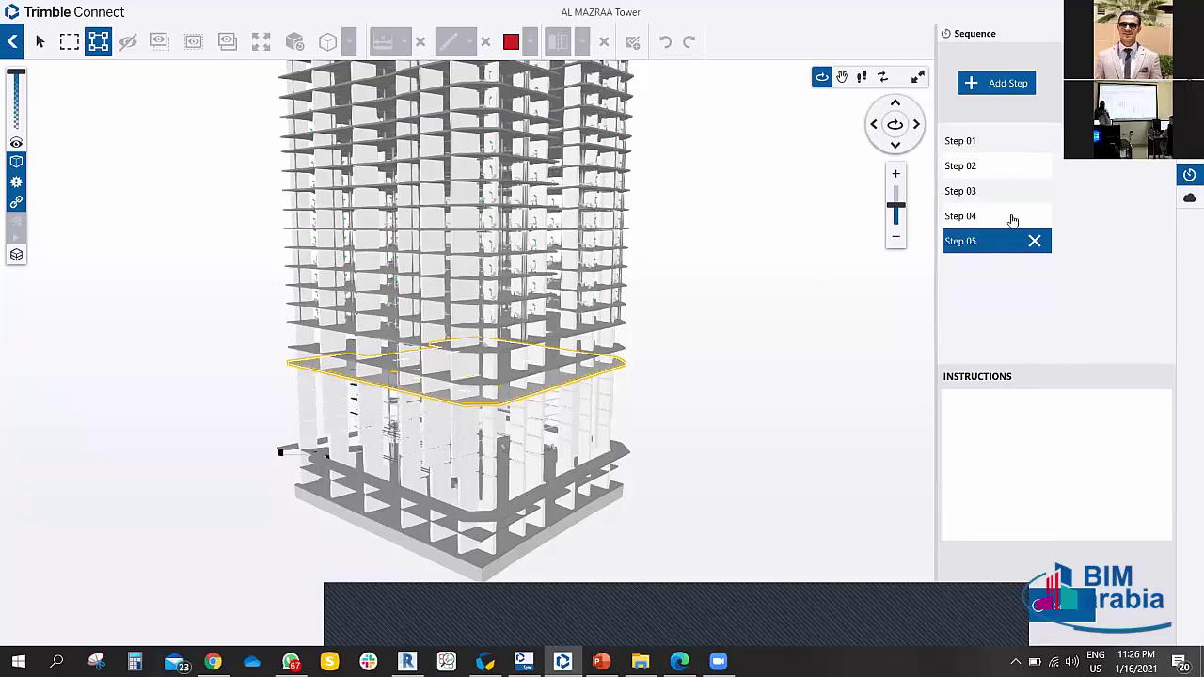
{"action": "left_click", "coordinate": [1006, 85]}
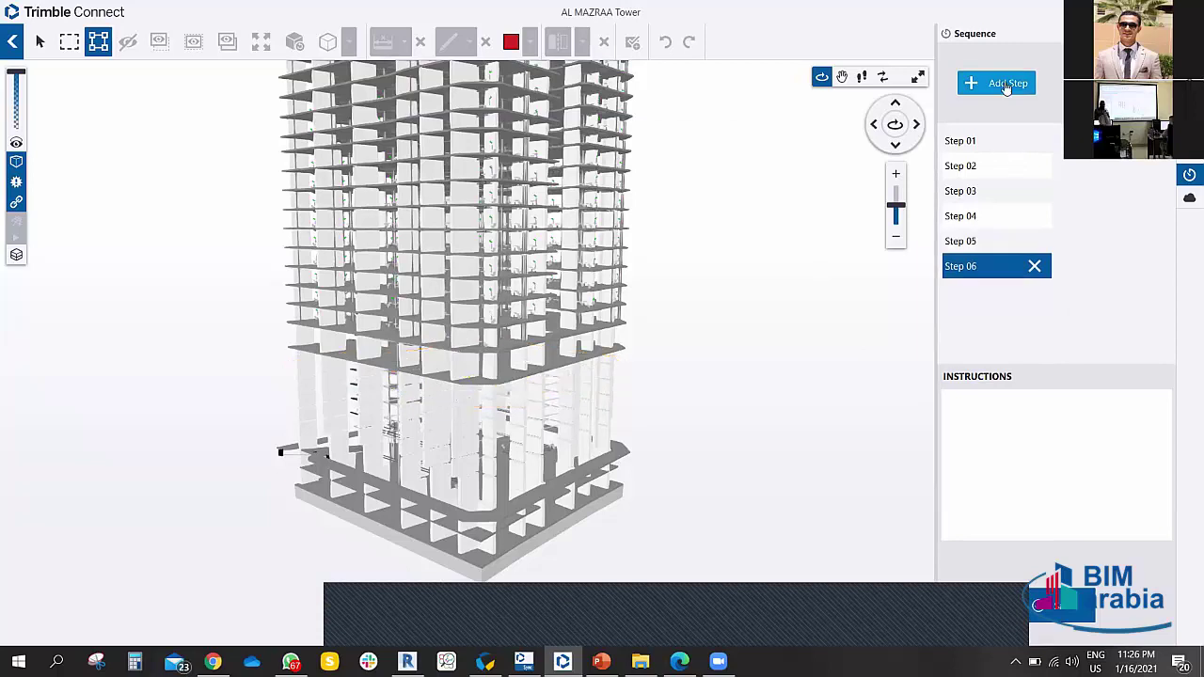
{"action": "left_click", "coordinate": [486, 380]}
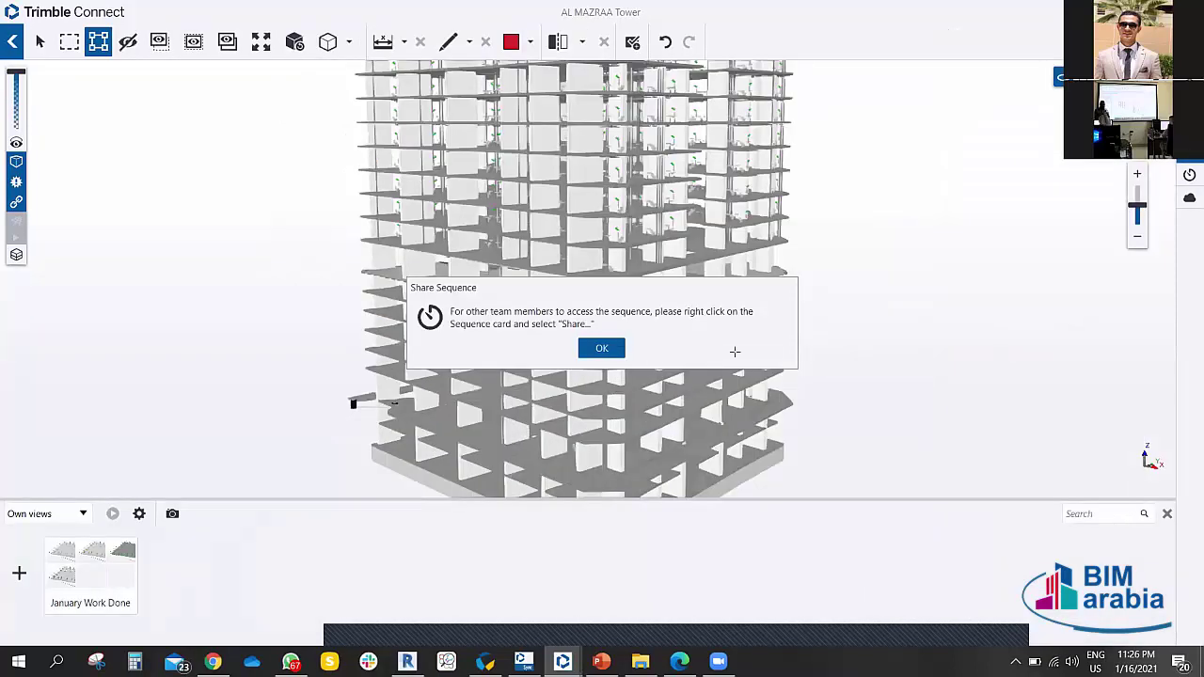
{"action": "left_click", "coordinate": [601, 348]}
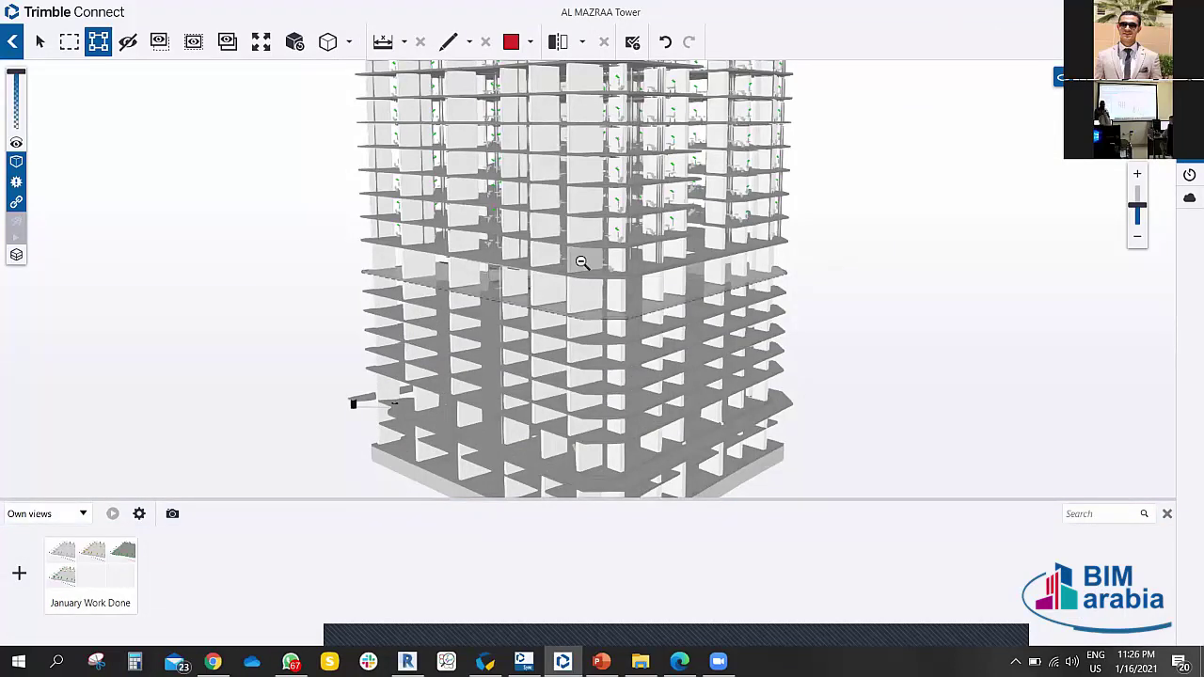
Zoom the view, check the Models tree, and reopen an empty Sequence panel.
{"action": "scroll", "coordinate": [582, 262], "scroll_direction": "down", "scroll_amount": 5}
{"action": "left_click", "coordinate": [1188, 174]}
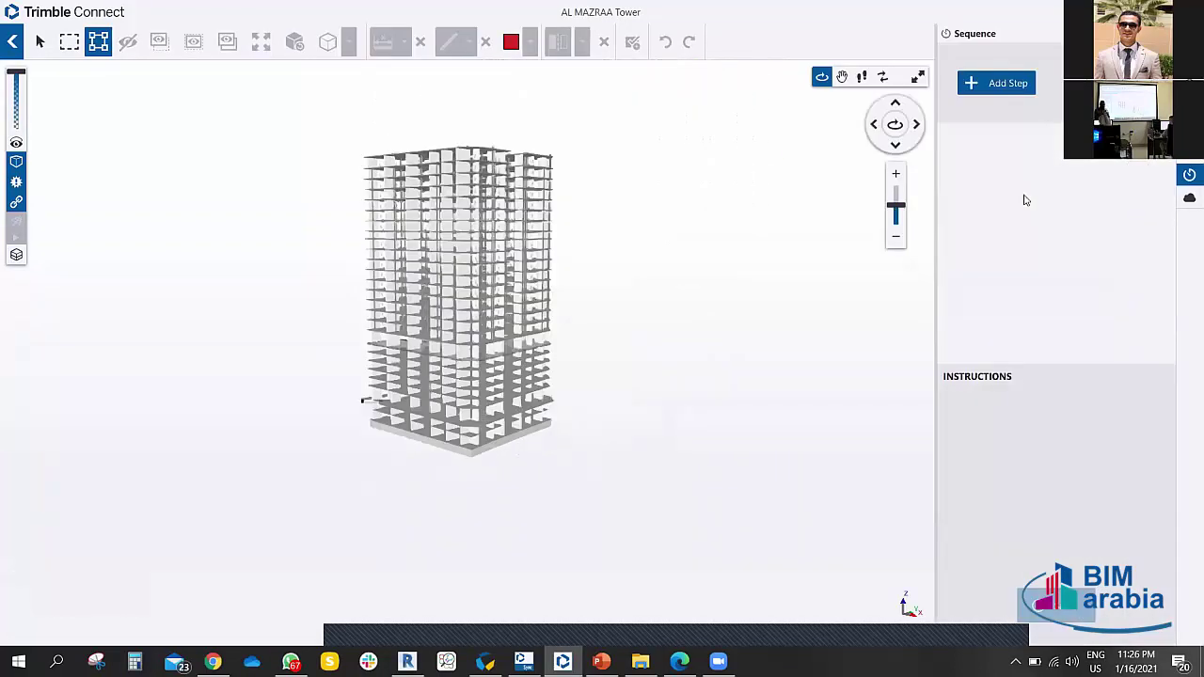
{"action": "left_click", "coordinate": [1189, 176]}
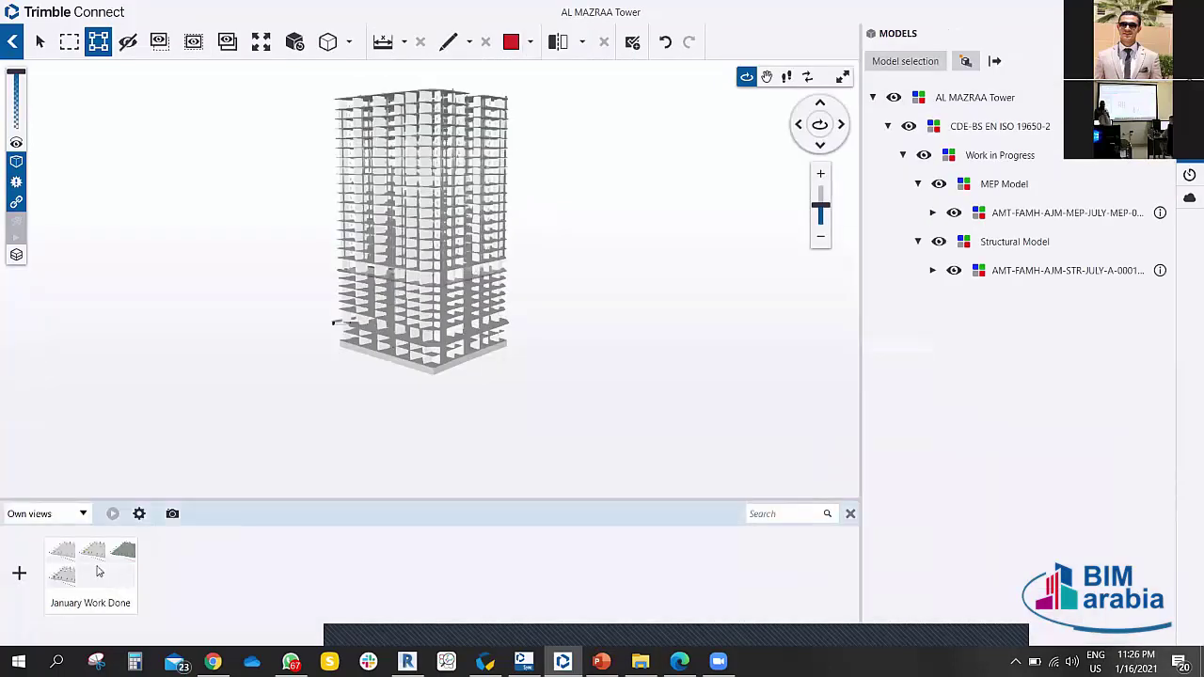
{"action": "scroll", "coordinate": [589, 317], "scroll_direction": "up", "scroll_amount": 1}
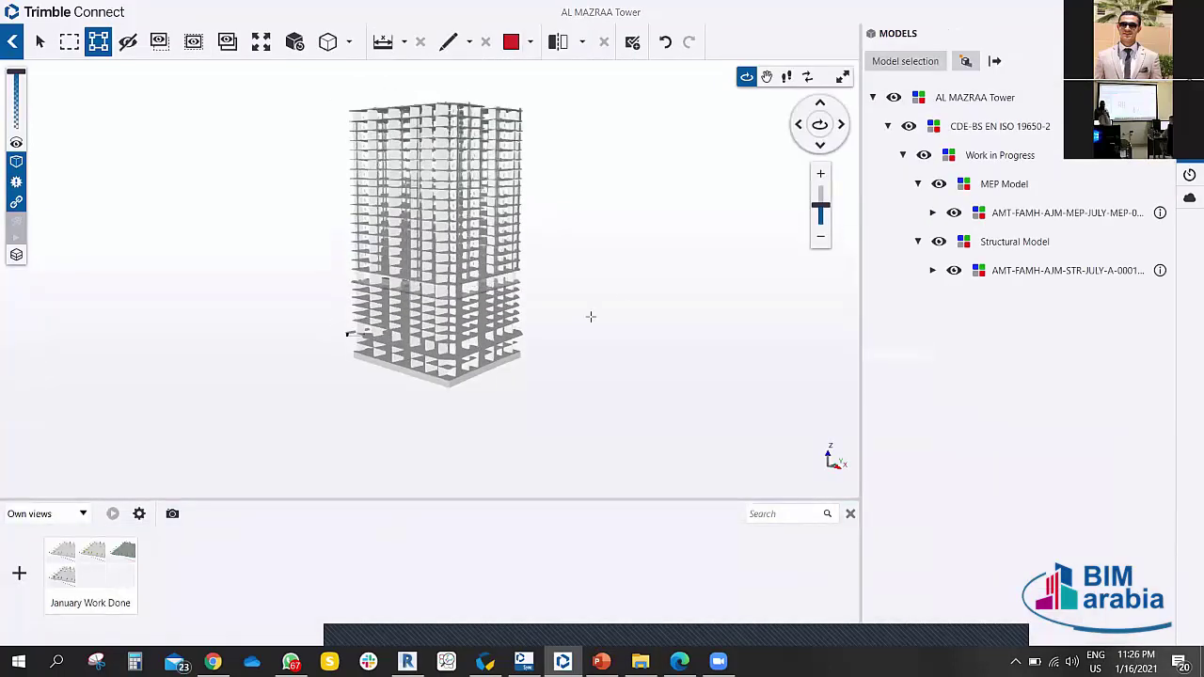
{"action": "scroll", "coordinate": [363, 349], "scroll_direction": "up", "scroll_amount": 1}
{"action": "scroll", "coordinate": [479, 339], "scroll_direction": "up", "scroll_amount": 1}
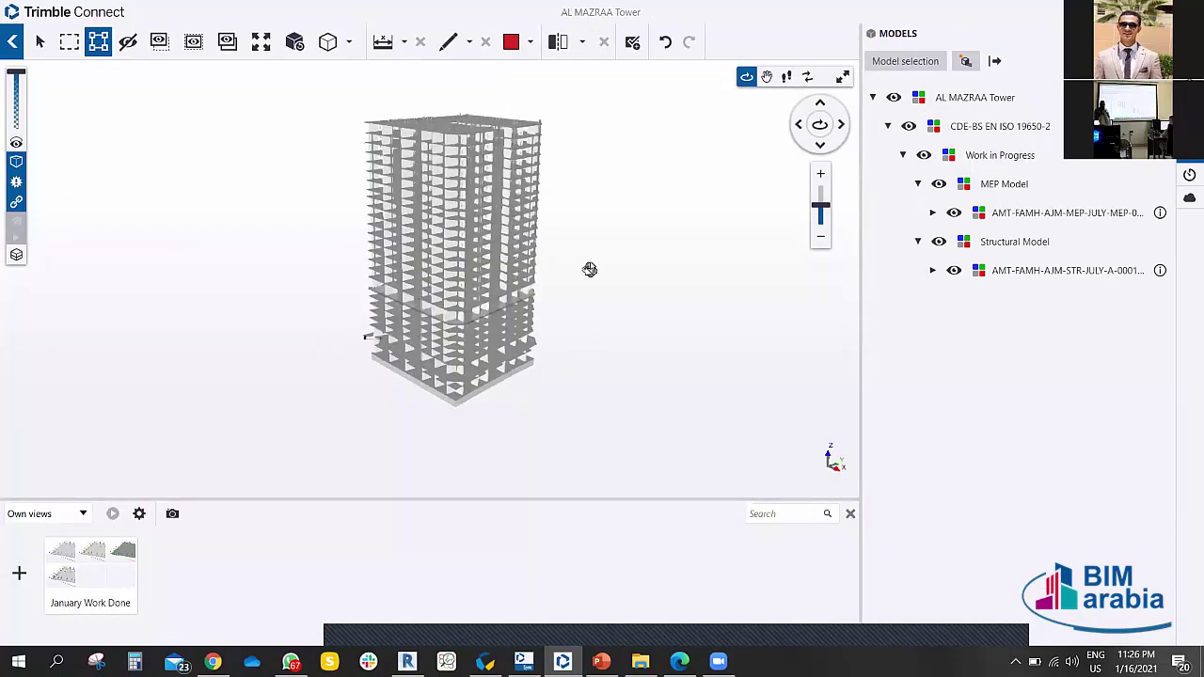
{"action": "scroll", "coordinate": [589, 269], "scroll_direction": "up", "scroll_amount": 3}
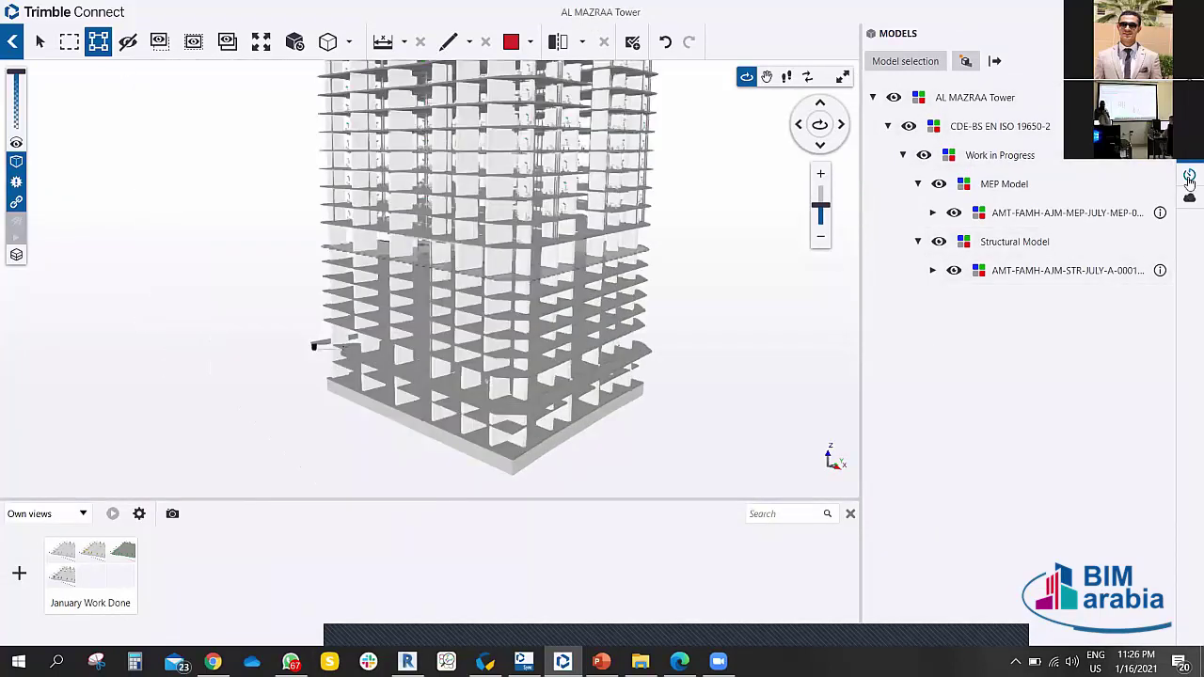
{"action": "left_click", "coordinate": [1189, 174]}
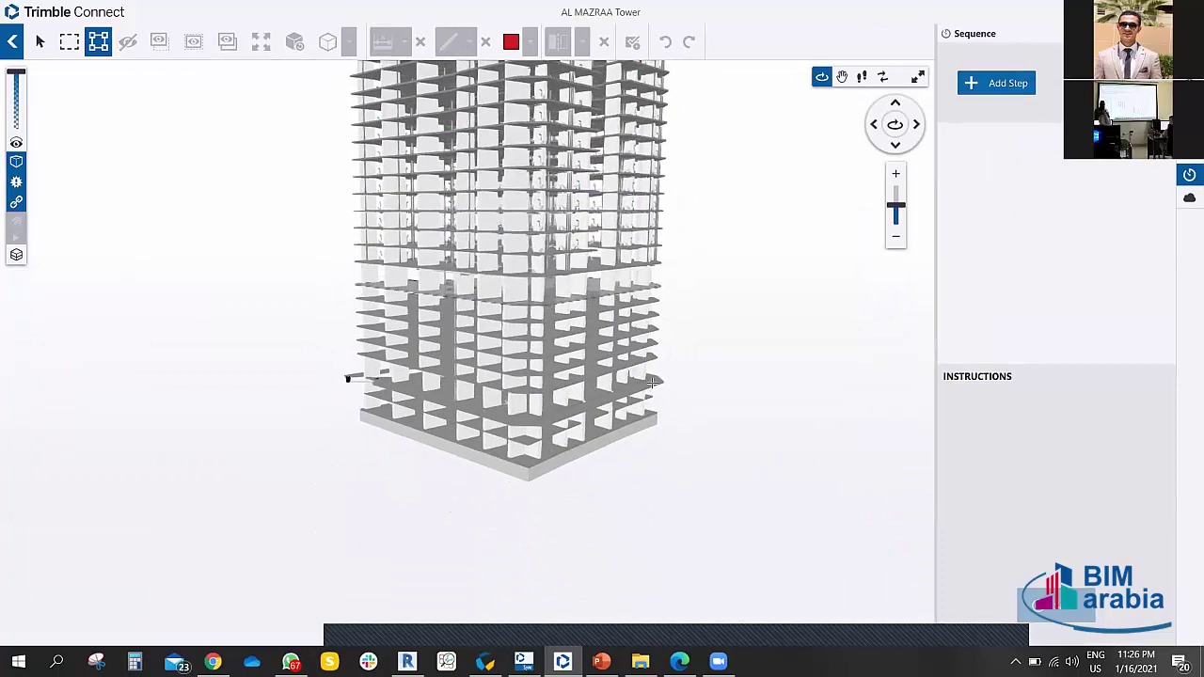
Create Step 01 and Step 02, each with a lower floor slab.
{"action": "left_click", "coordinate": [1007, 84]}
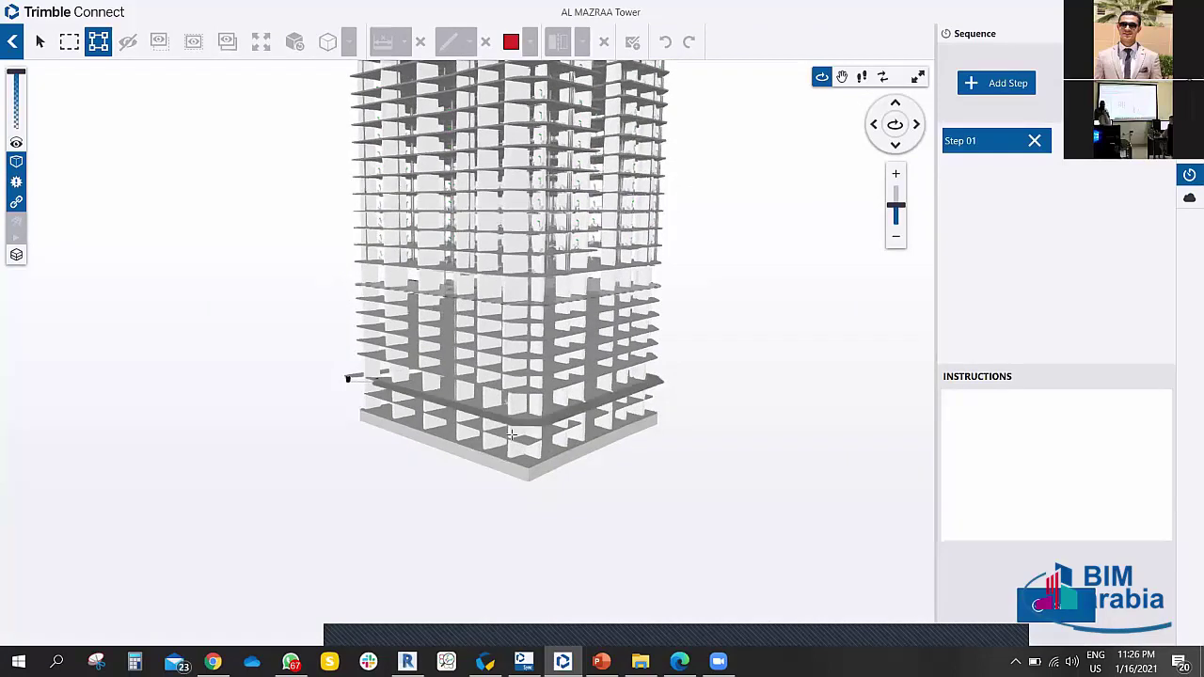
{"action": "left_click", "coordinate": [533, 385]}
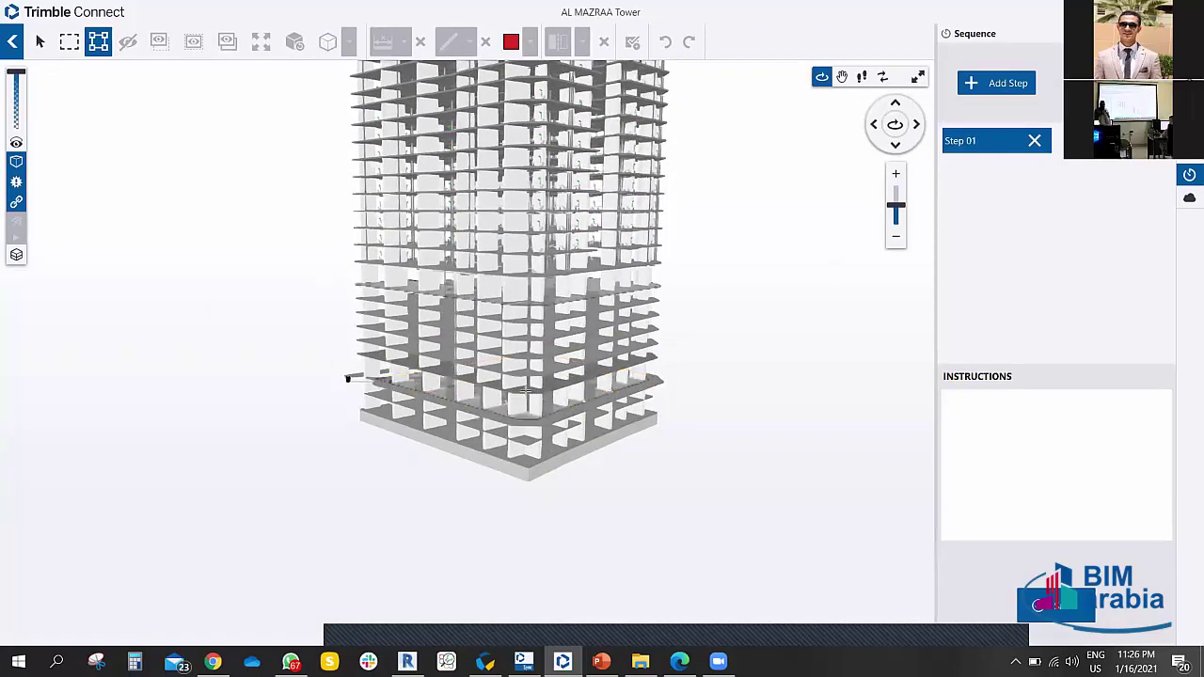
{"action": "left_click", "coordinate": [1008, 83]}
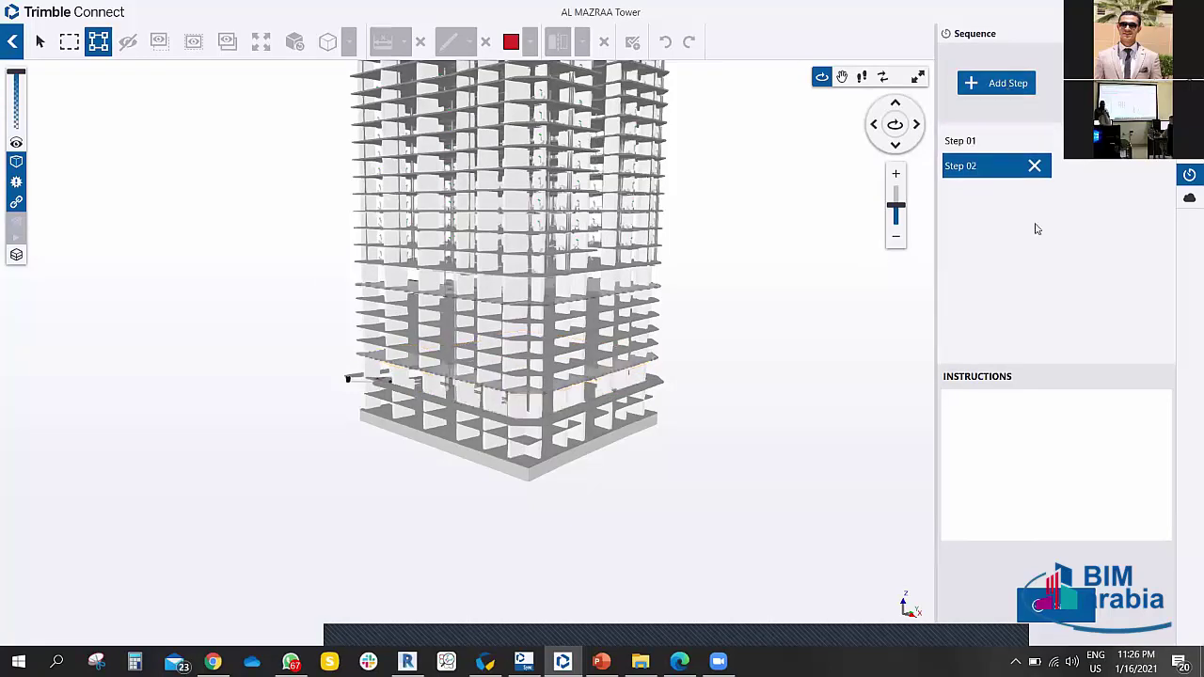
{"action": "left_click", "coordinate": [536, 383]}
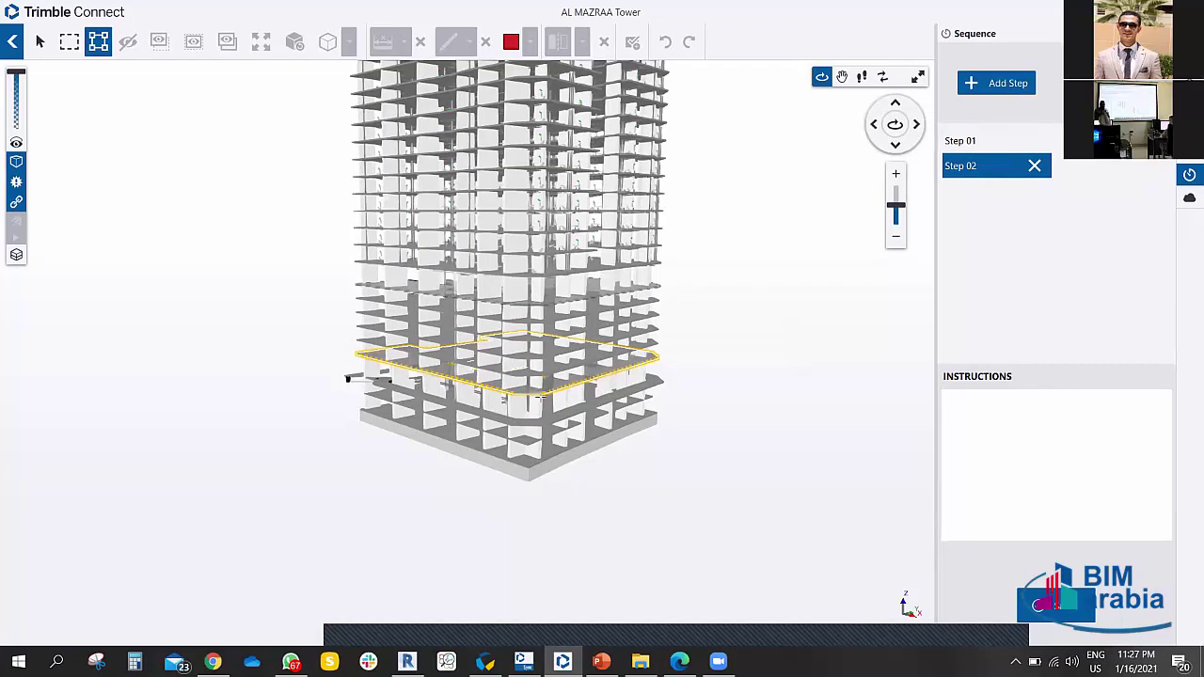
{"action": "left_click", "coordinate": [809, 383]}
{"action": "scroll", "coordinate": [502, 402], "scroll_direction": "up", "scroll_amount": 5}
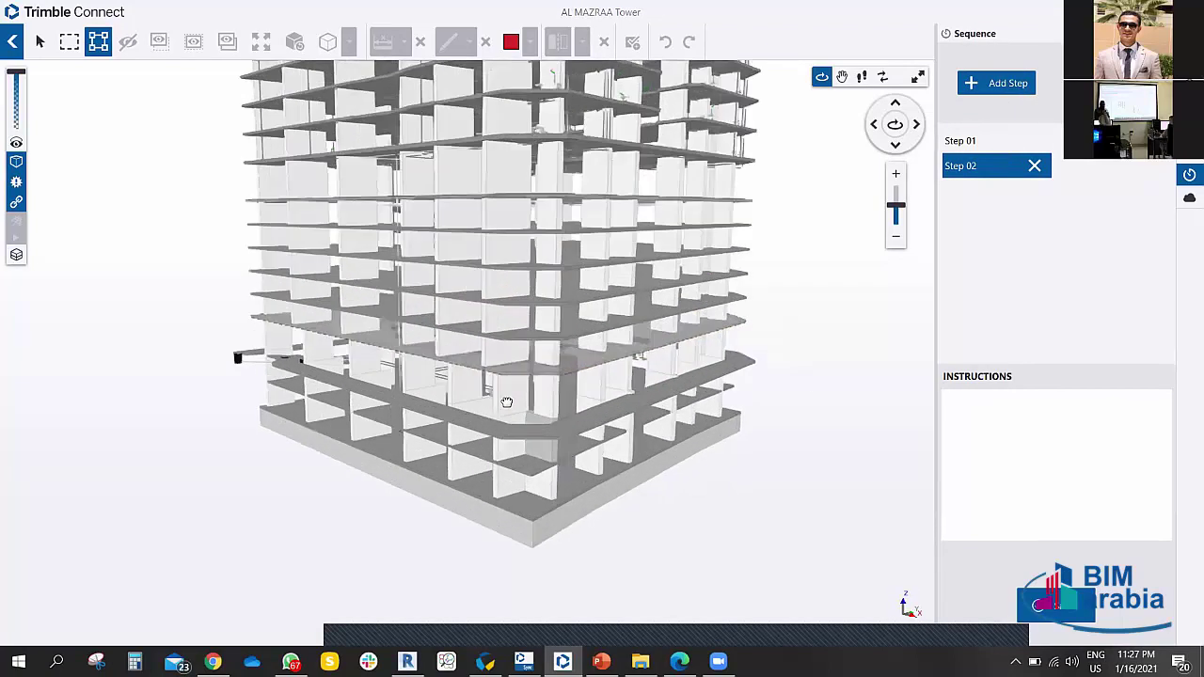
{"action": "left_click", "coordinate": [990, 166]}
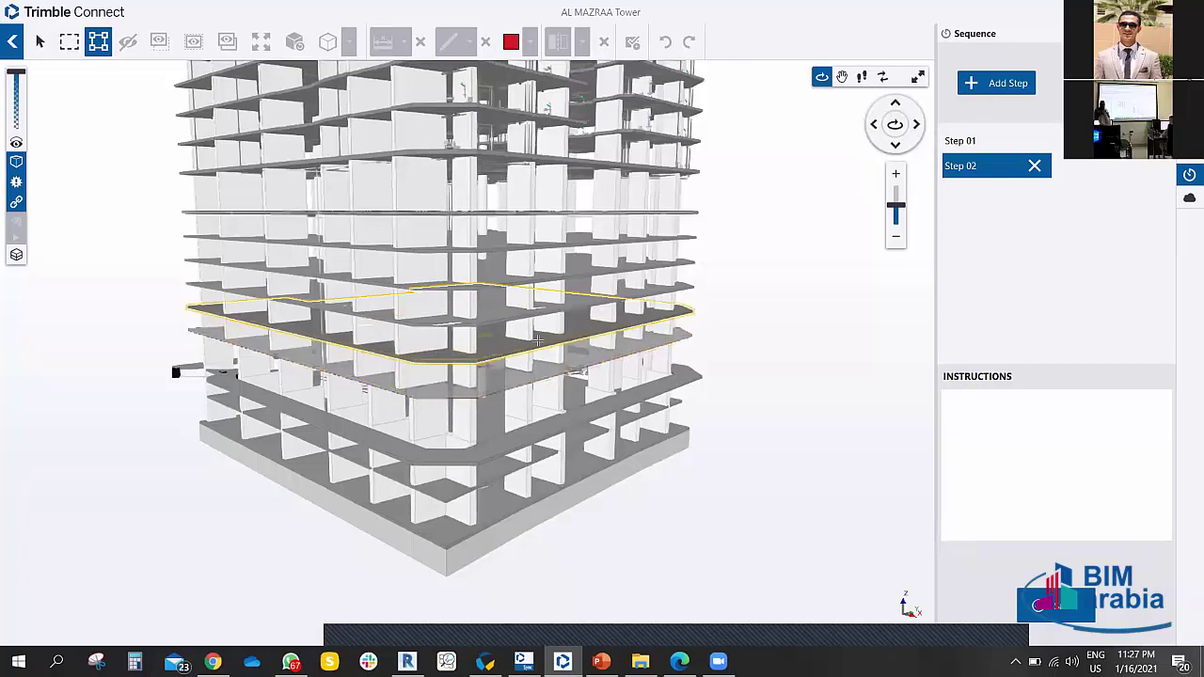
{"action": "left_click", "coordinate": [537, 340]}
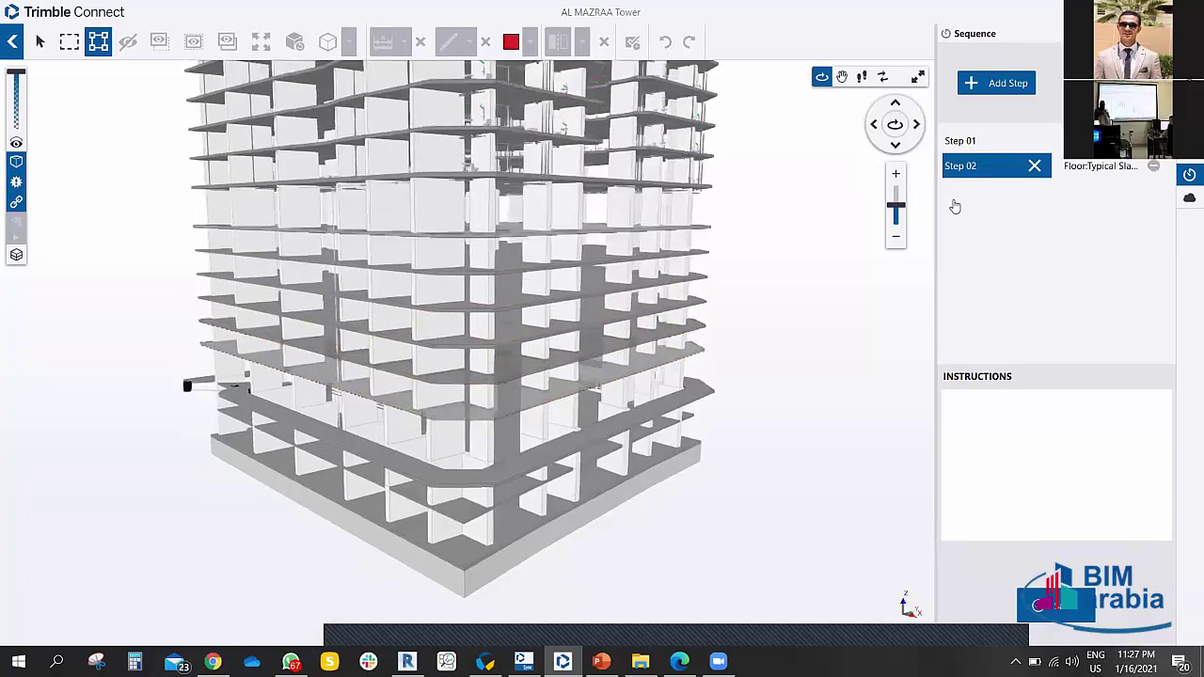
Add Steps 03 and 04 with successive floor slabs, then close the sequence.
{"action": "left_click", "coordinate": [997, 83]}
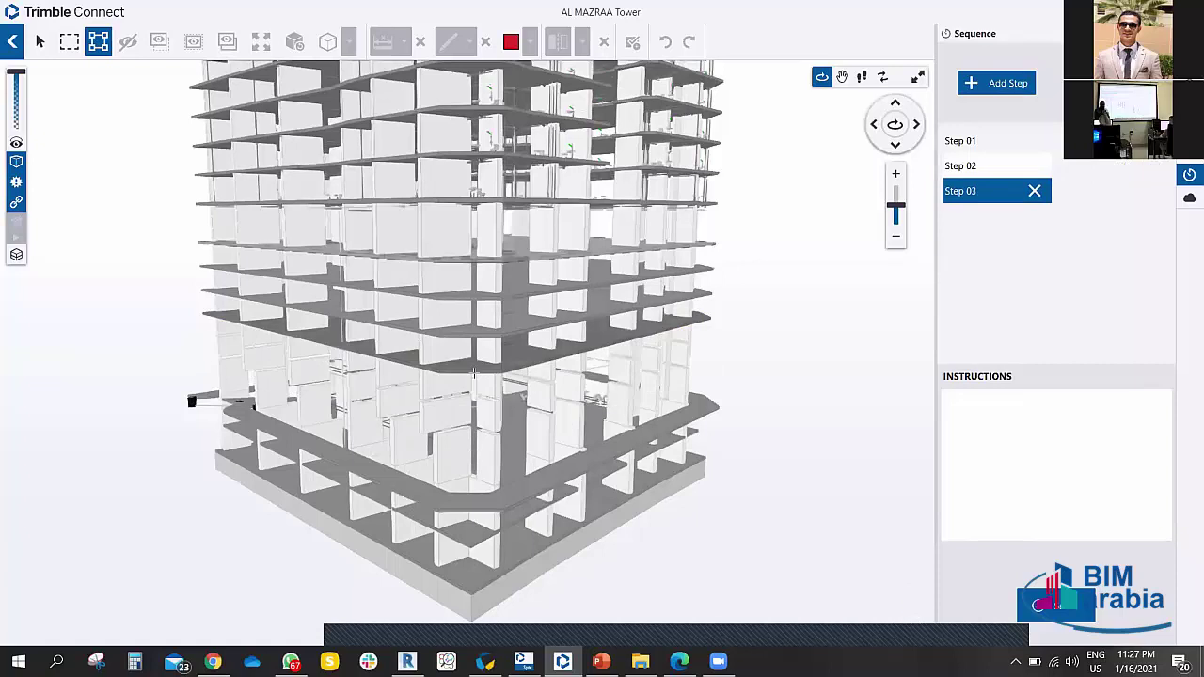
{"action": "left_click", "coordinate": [473, 372]}
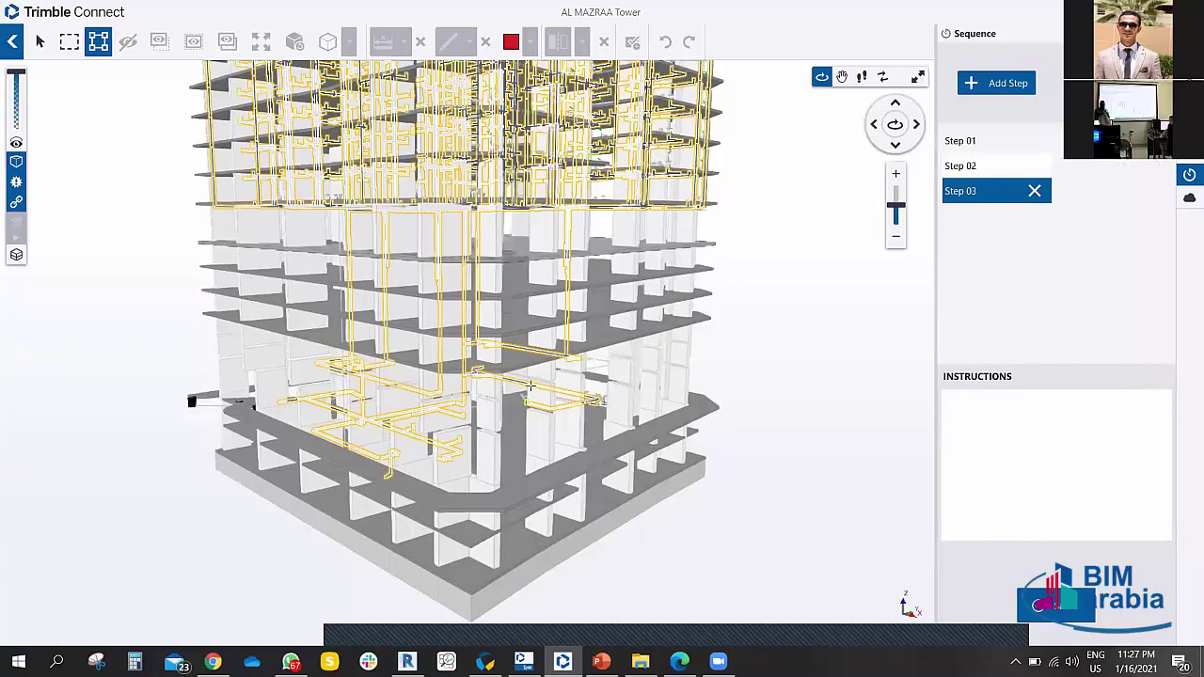
{"action": "left_click", "coordinate": [465, 364]}
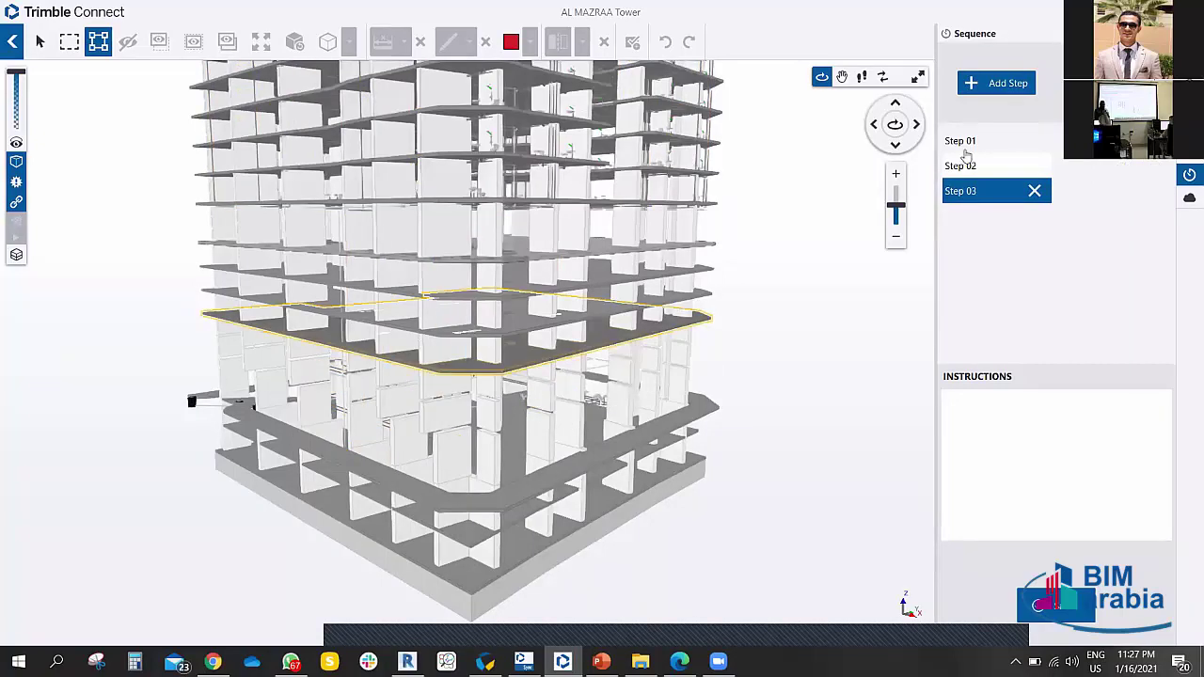
{"action": "left_click", "coordinate": [1009, 105]}
{"action": "left_click", "coordinate": [473, 329]}
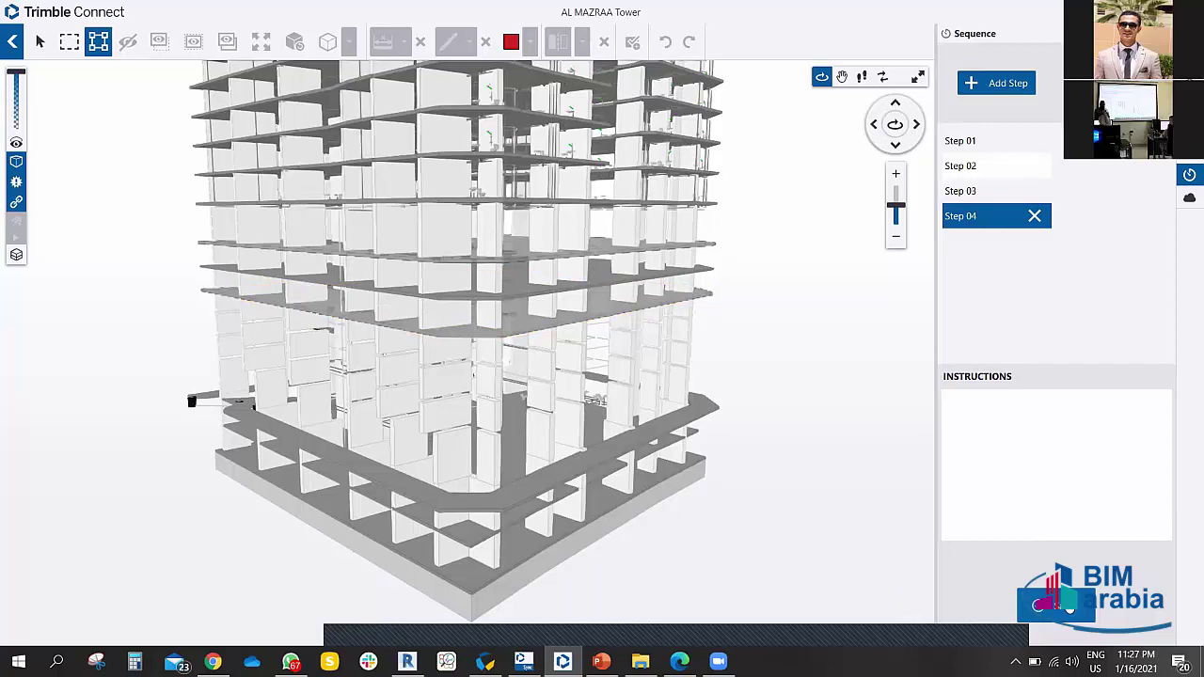
{"action": "left_click", "coordinate": [1055, 604]}
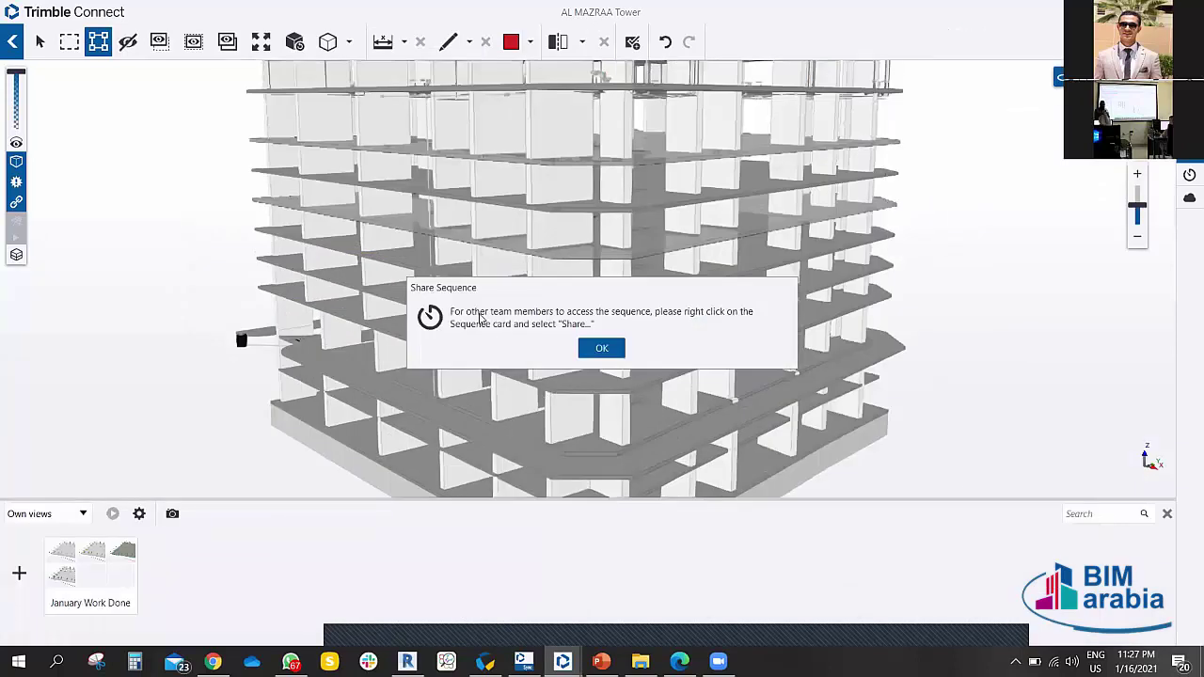
Dismiss the share notice and save the current view into the January Work Done folder.
{"action": "left_click", "coordinate": [601, 348]}
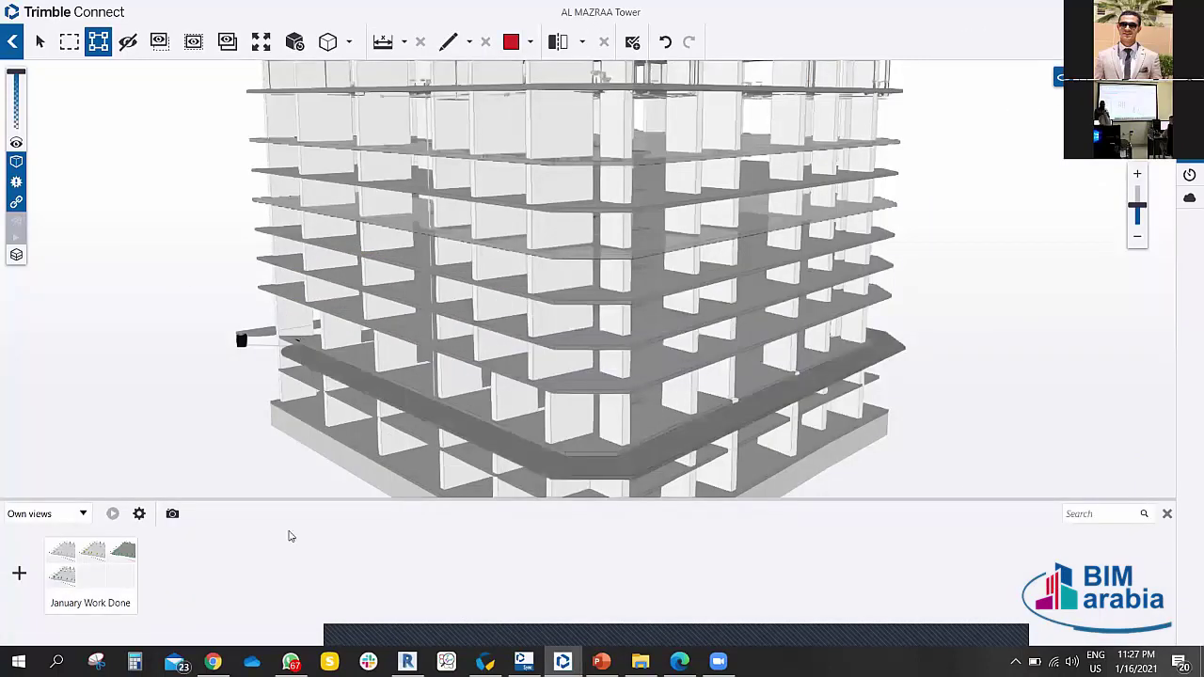
{"action": "left_click", "coordinate": [107, 565]}
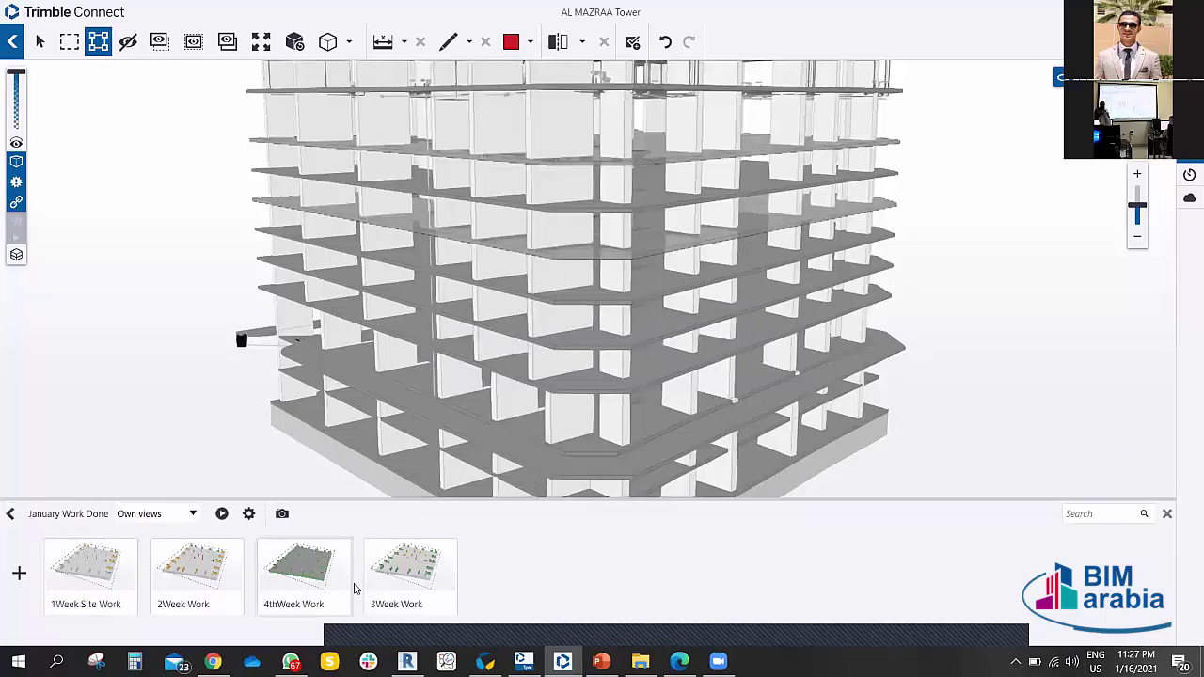
{"action": "left_click", "coordinate": [18, 575]}
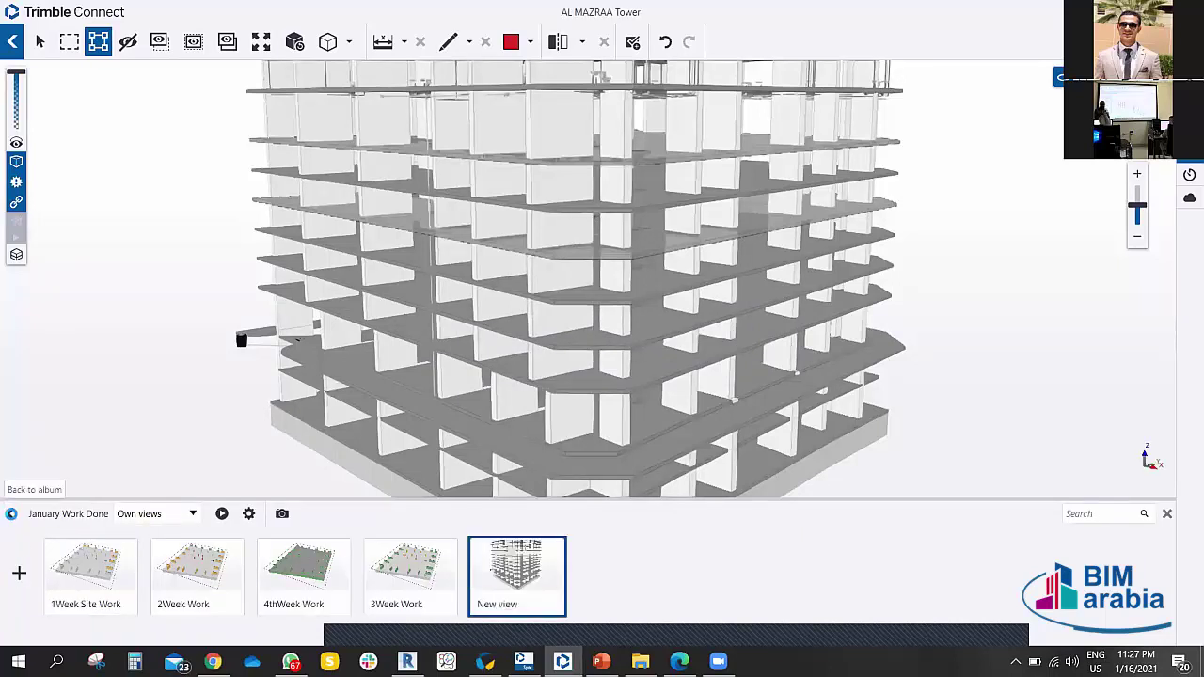
Return to the views album and open the six-step Sequence 0 view group.
{"action": "left_click", "coordinate": [10, 513]}
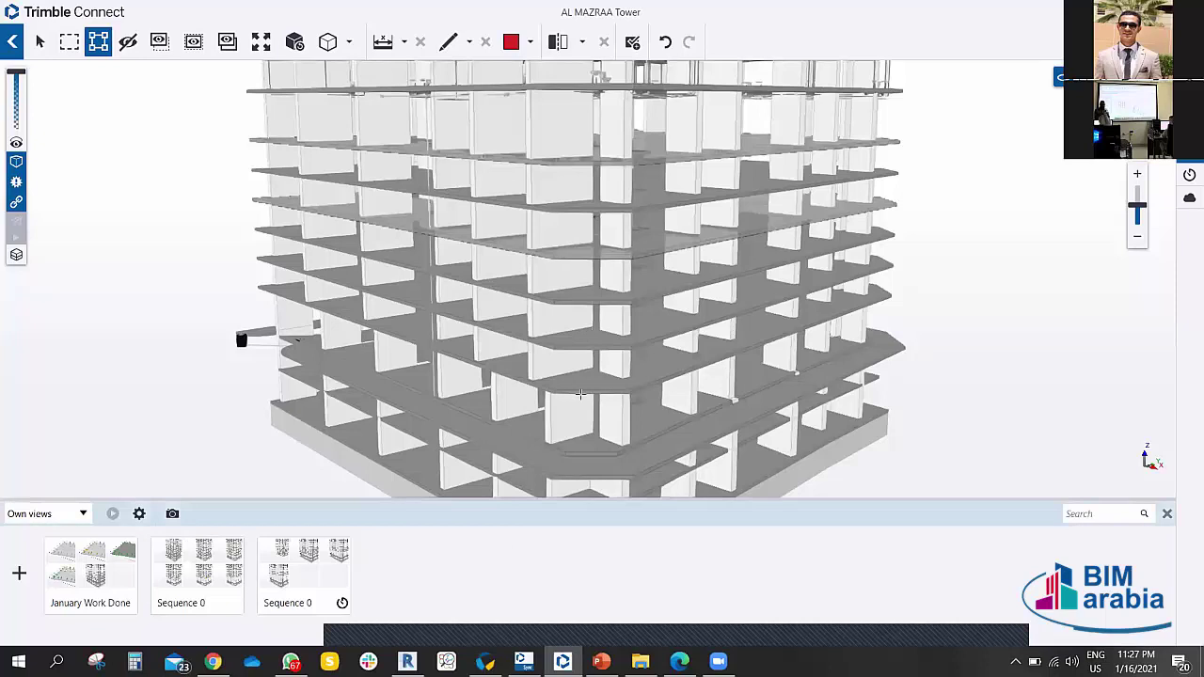
{"action": "scroll", "coordinate": [592, 343], "scroll_direction": "down", "scroll_amount": 5}
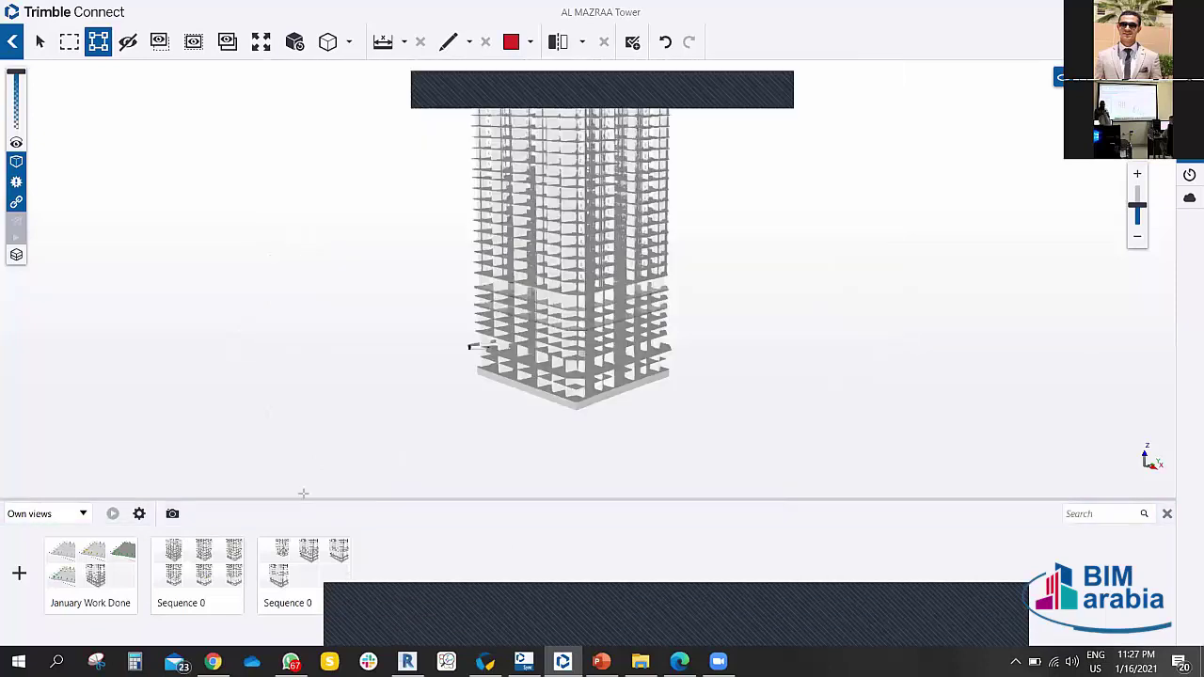
{"action": "left_click", "coordinate": [205, 572]}
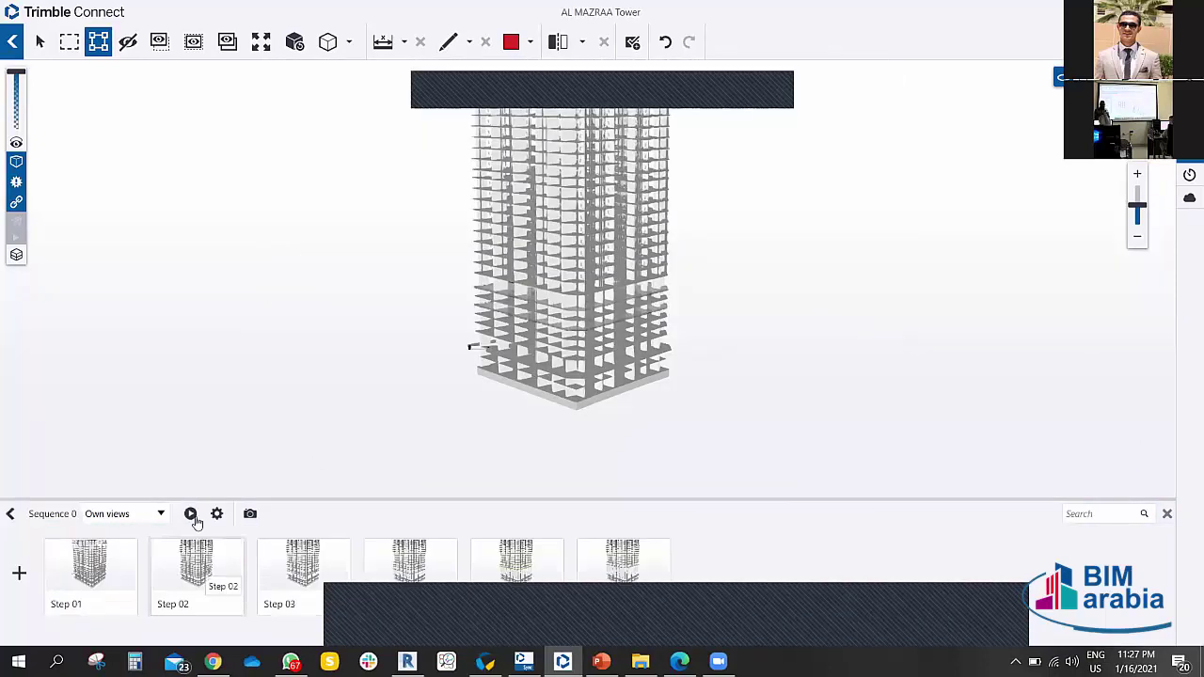
Play the six-step Sequence 0 as a slide show, stop it, and return to the view groups.
{"action": "left_click", "coordinate": [192, 513]}
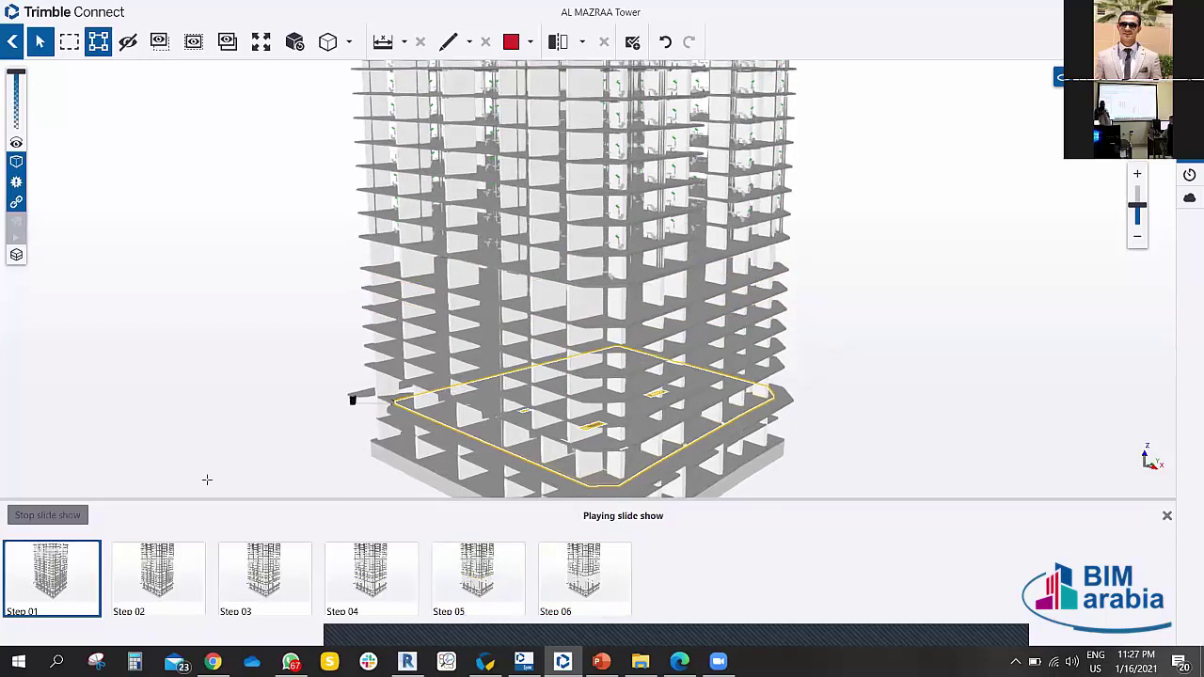
{"action": "left_click", "coordinate": [289, 587]}
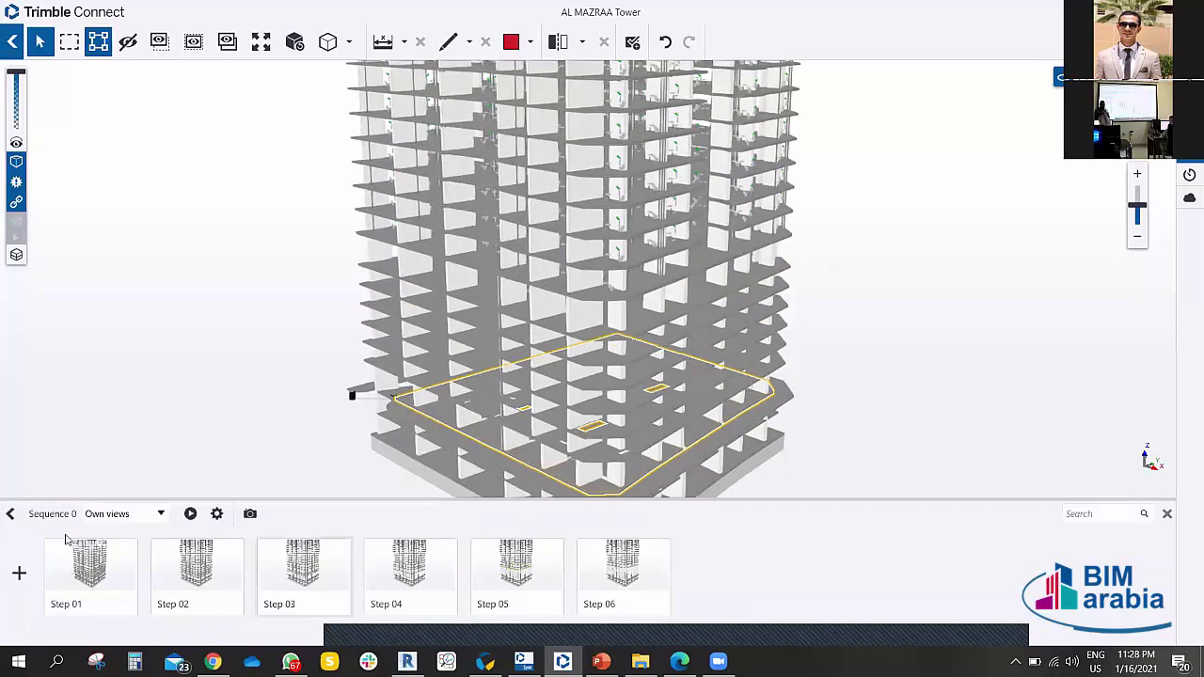
{"action": "left_click", "coordinate": [12, 514]}
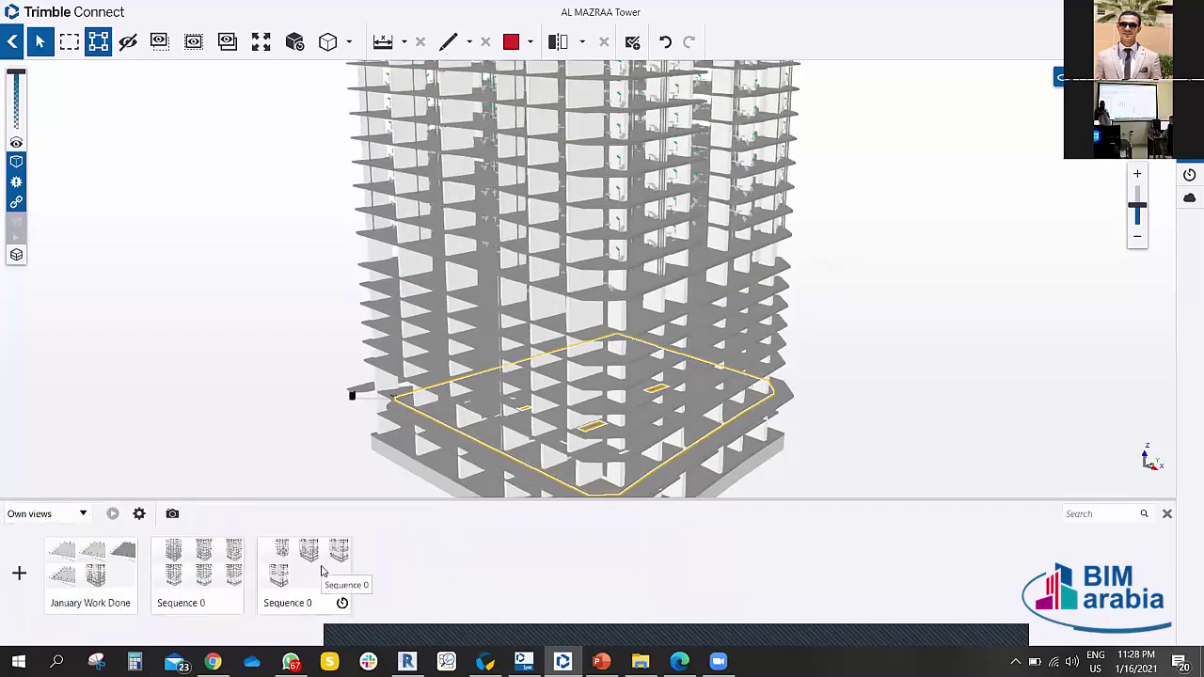
Select the four-step Sequence 0, play it through Step 04, then stop it.
{"action": "left_click", "coordinate": [321, 570]}
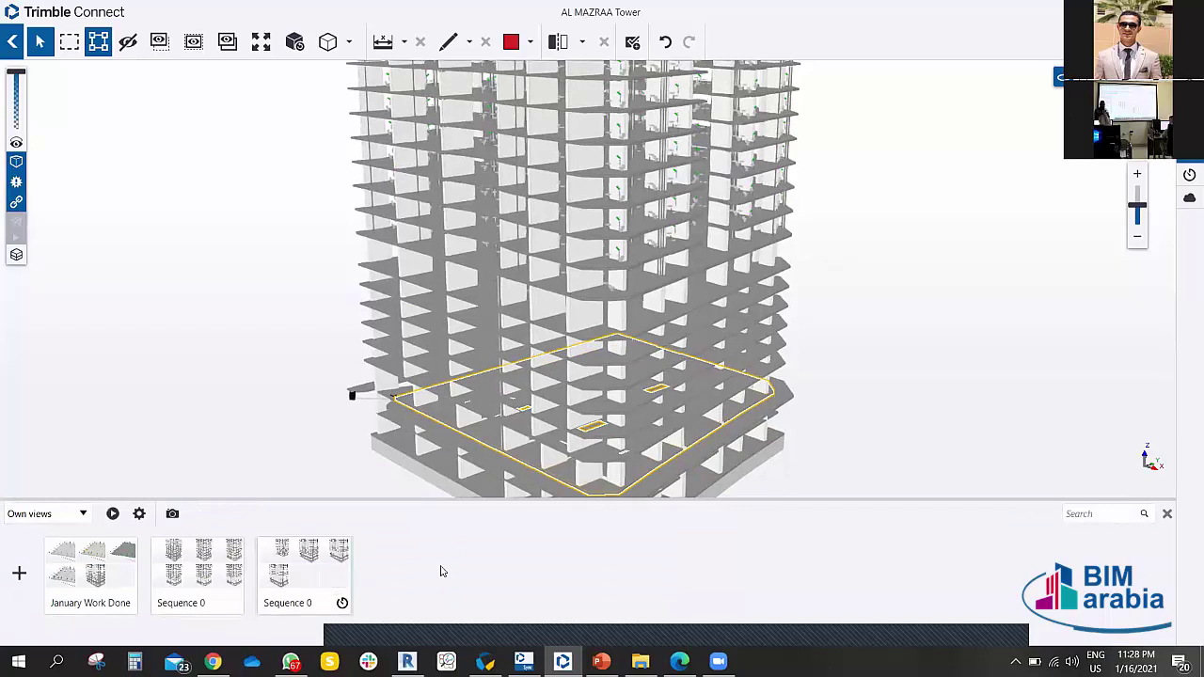
{"action": "left_click", "coordinate": [342, 601]}
{"action": "left_click", "coordinate": [311, 567]}
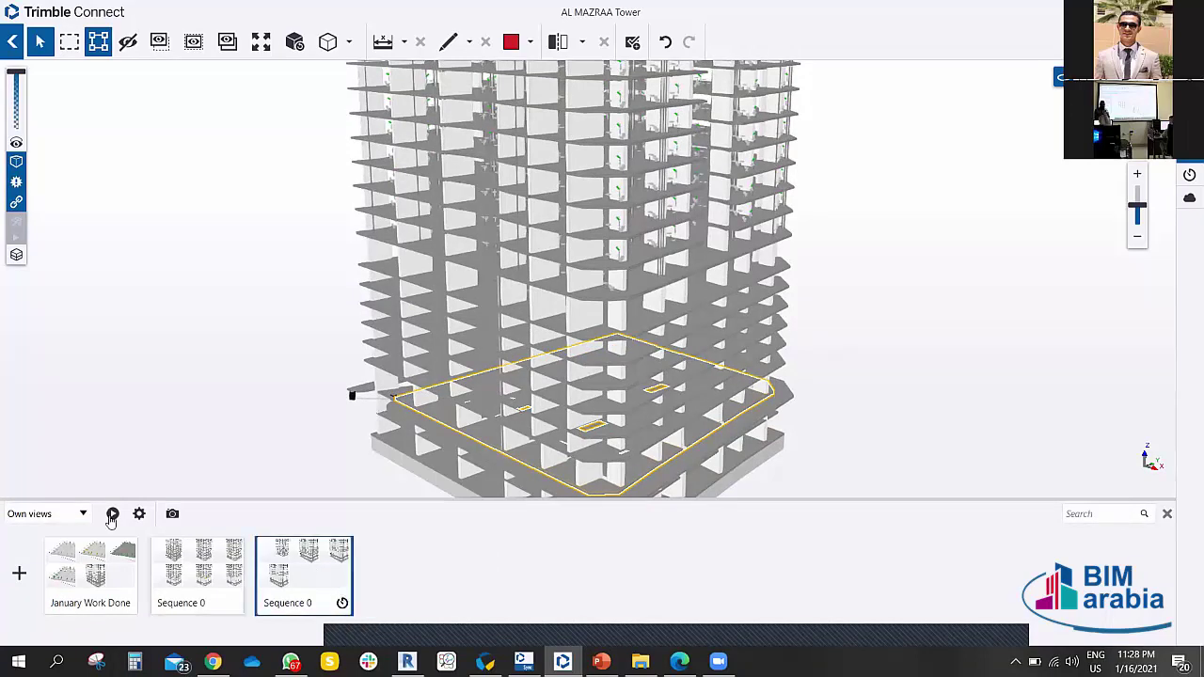
{"action": "left_click", "coordinate": [112, 513]}
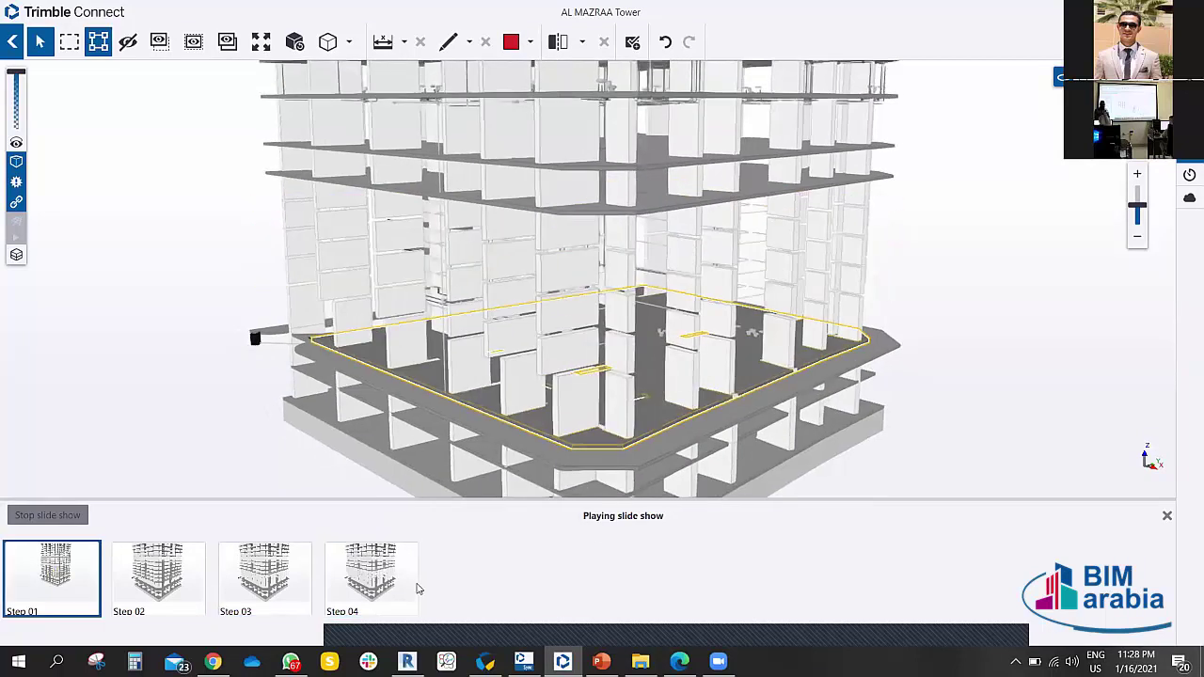
{"action": "left_click", "coordinate": [317, 580]}
Delete the last Sequence 0 view group, closing the sharing dialog that opened by mistake.
{"action": "right_click", "coordinate": [329, 584]}
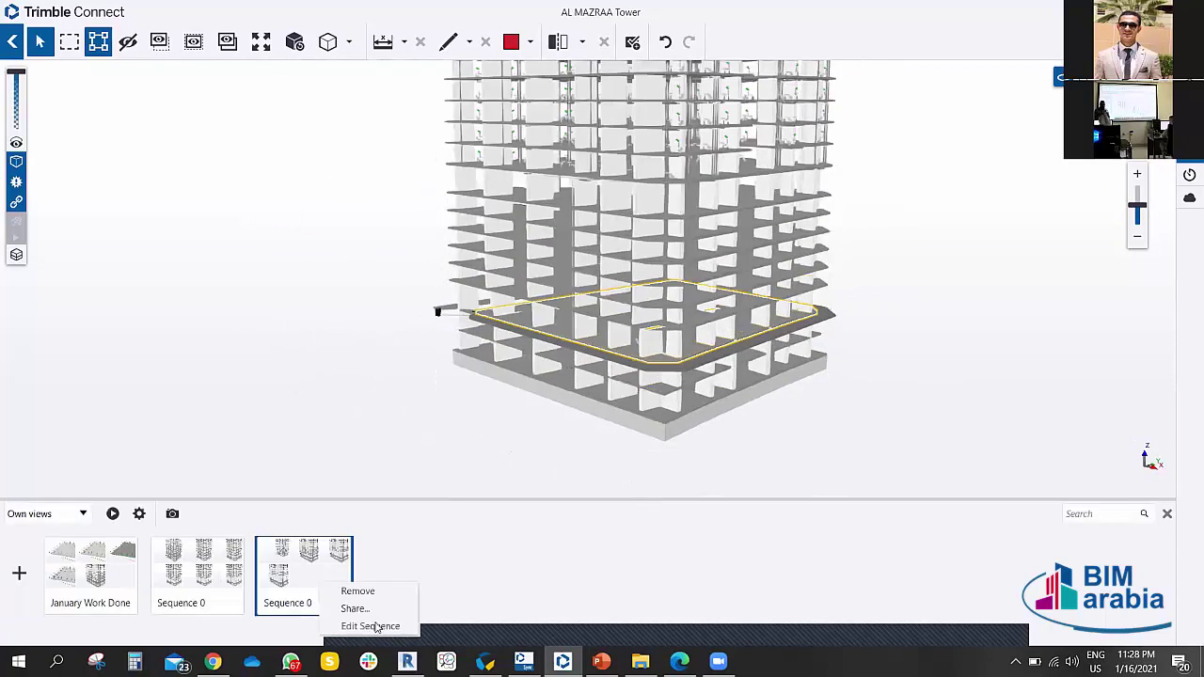
{"action": "scroll", "coordinate": [591, 283], "scroll_direction": "down", "scroll_amount": 1}
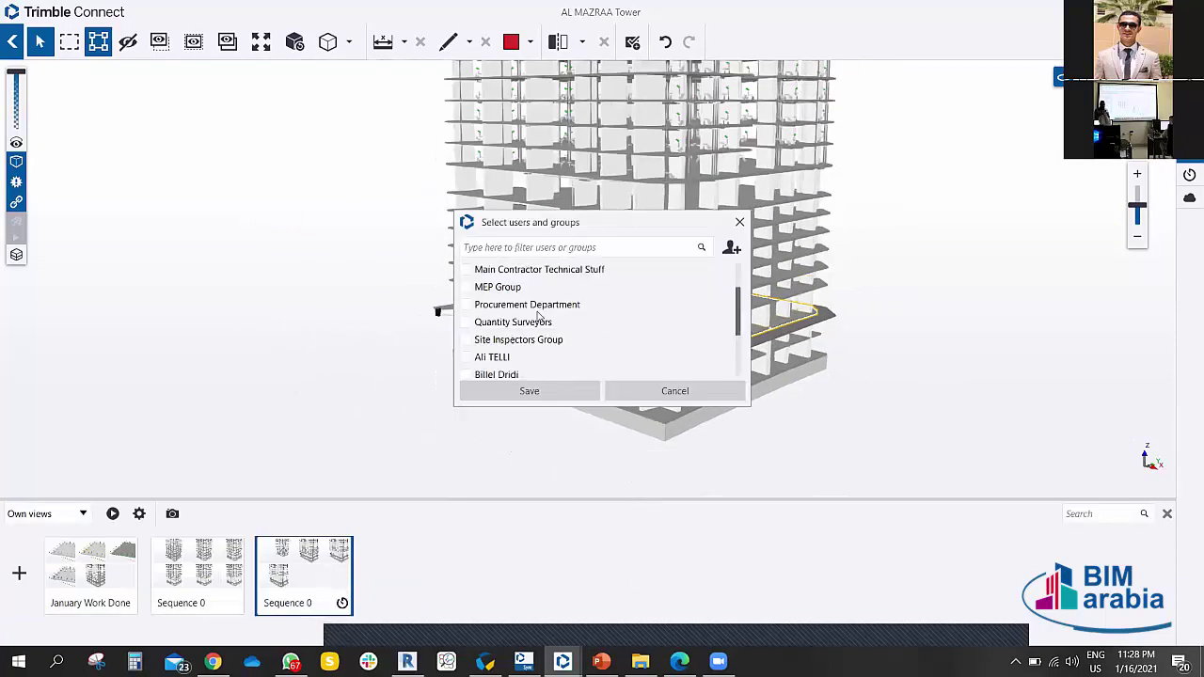
{"action": "scroll", "coordinate": [537, 317], "scroll_direction": "down", "scroll_amount": 2}
{"action": "scroll", "coordinate": [540, 311], "scroll_direction": "up", "scroll_amount": 3}
{"action": "left_click", "coordinate": [739, 222]}
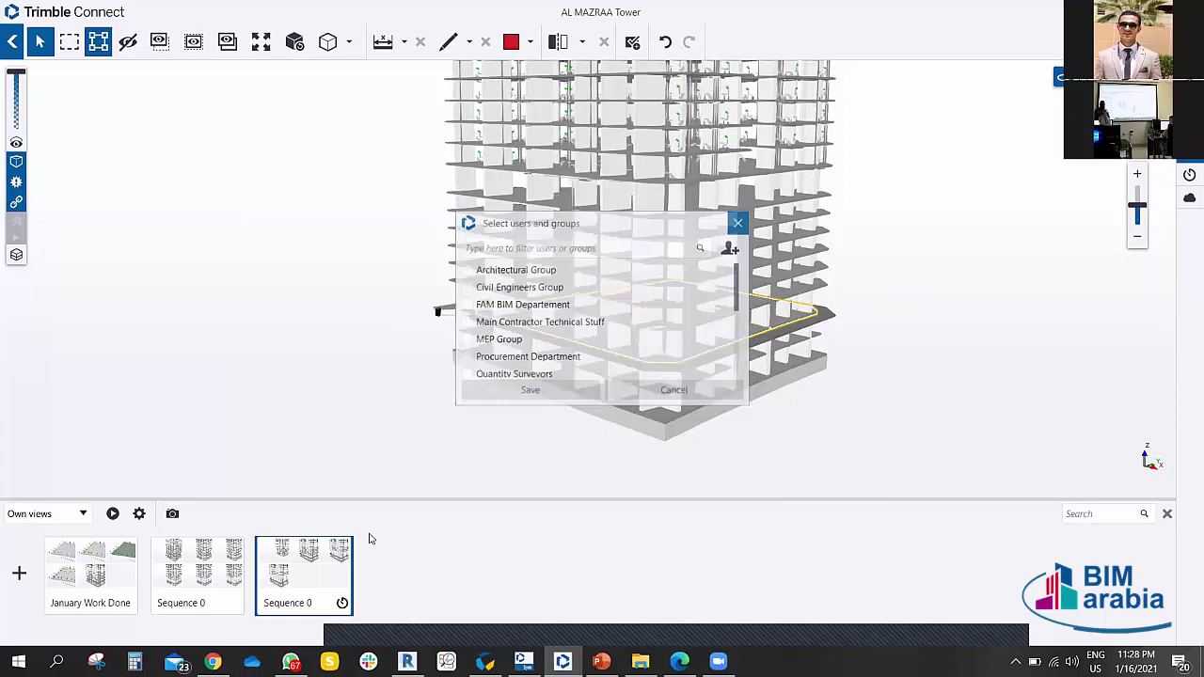
{"action": "right_click", "coordinate": [301, 576]}
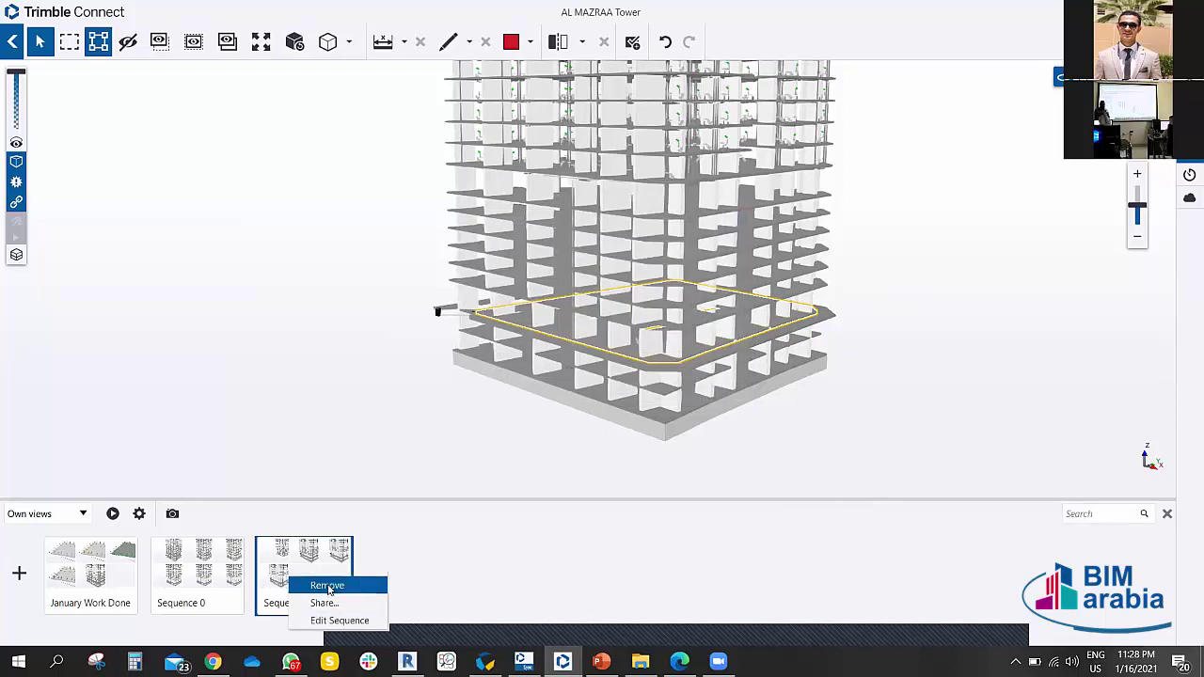
{"action": "left_click", "coordinate": [327, 585]}
{"action": "left_click", "coordinate": [575, 348]}
Delete the remaining Sequence 0 group and the January Work Done group.
{"action": "left_click", "coordinate": [223, 571]}
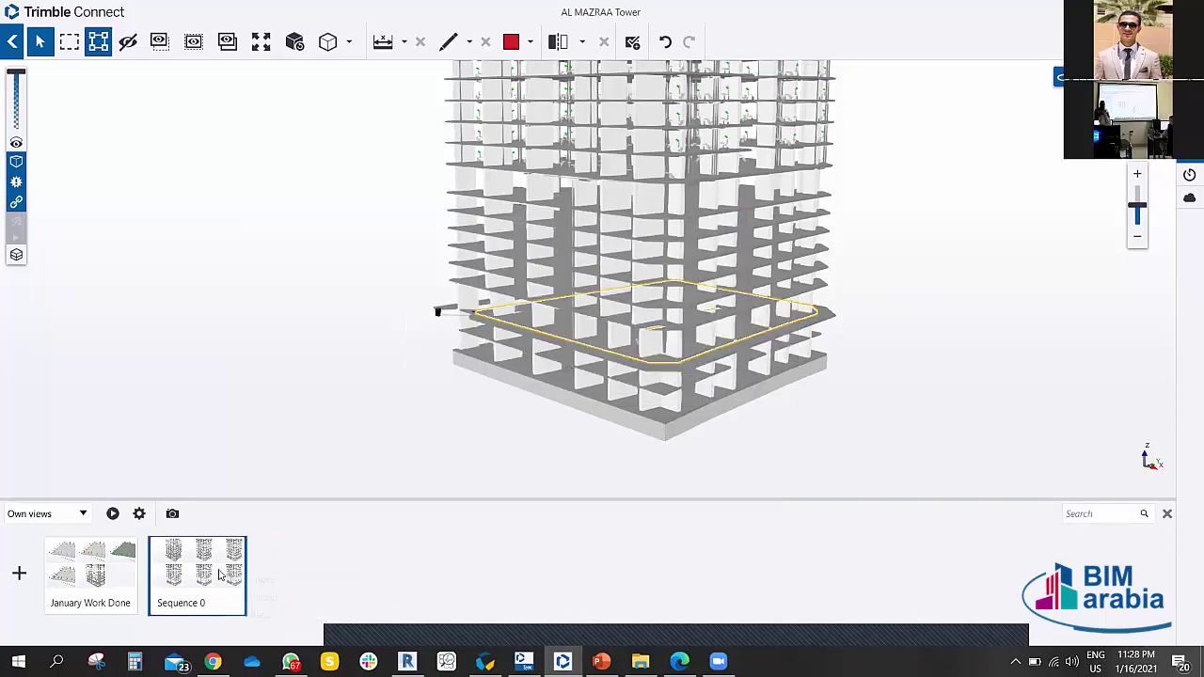
{"action": "right_click", "coordinate": [220, 571]}
{"action": "left_click", "coordinate": [244, 583]}
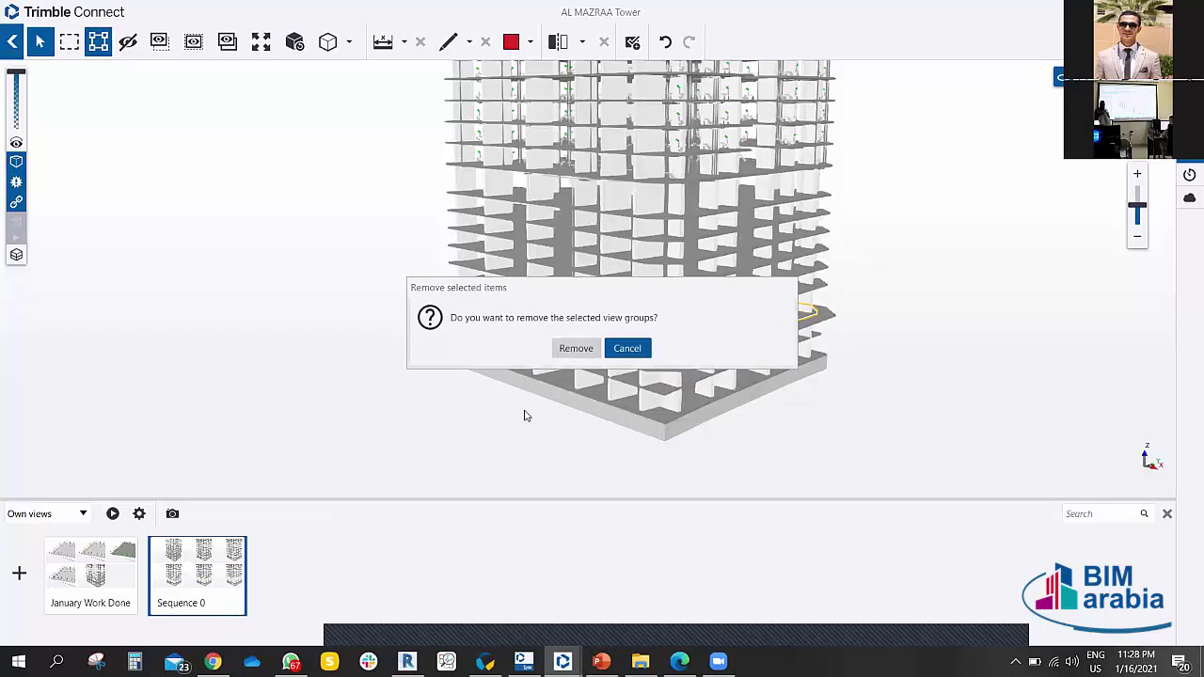
{"action": "left_click", "coordinate": [574, 347]}
{"action": "right_click", "coordinate": [125, 576]}
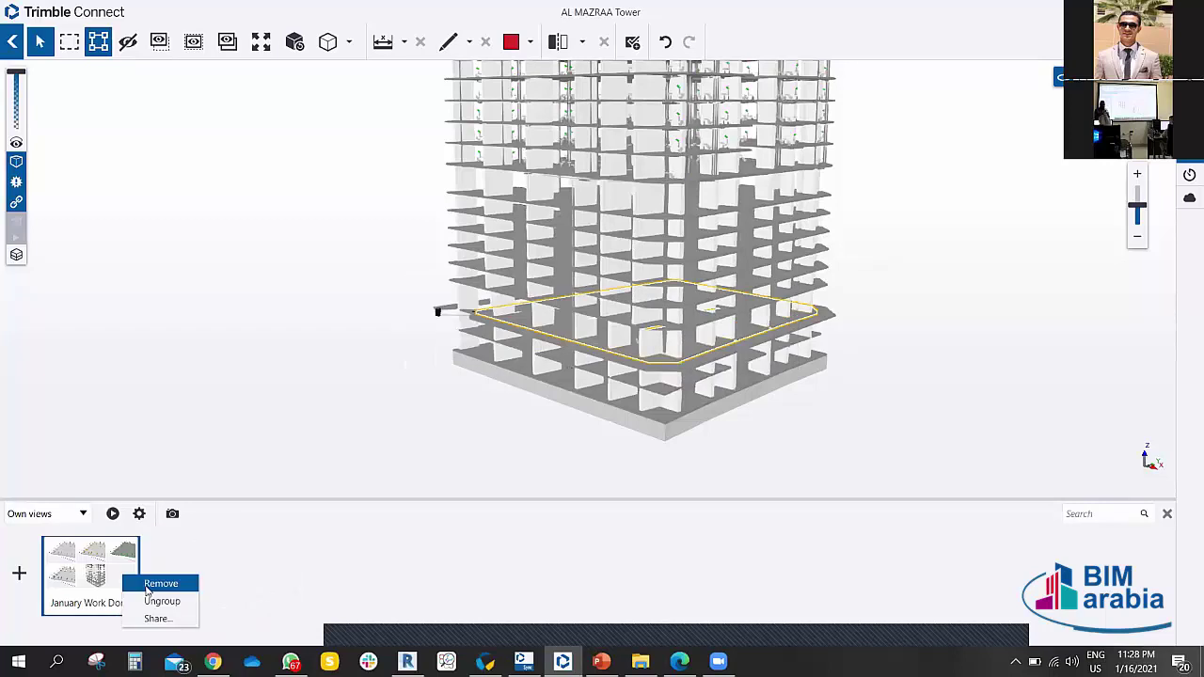
{"action": "left_click", "coordinate": [146, 580]}
{"action": "left_click", "coordinate": [576, 348]}
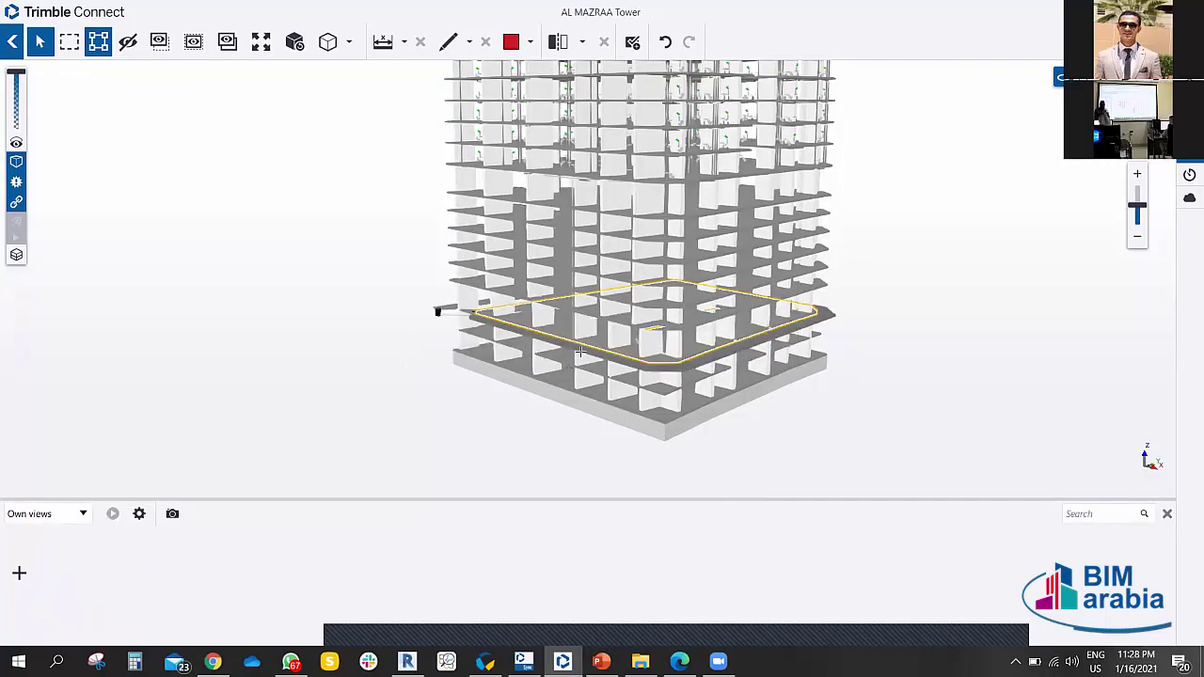
Clear the tower's current selection with the models tree shown.
{"action": "left_click", "coordinate": [1187, 169]}
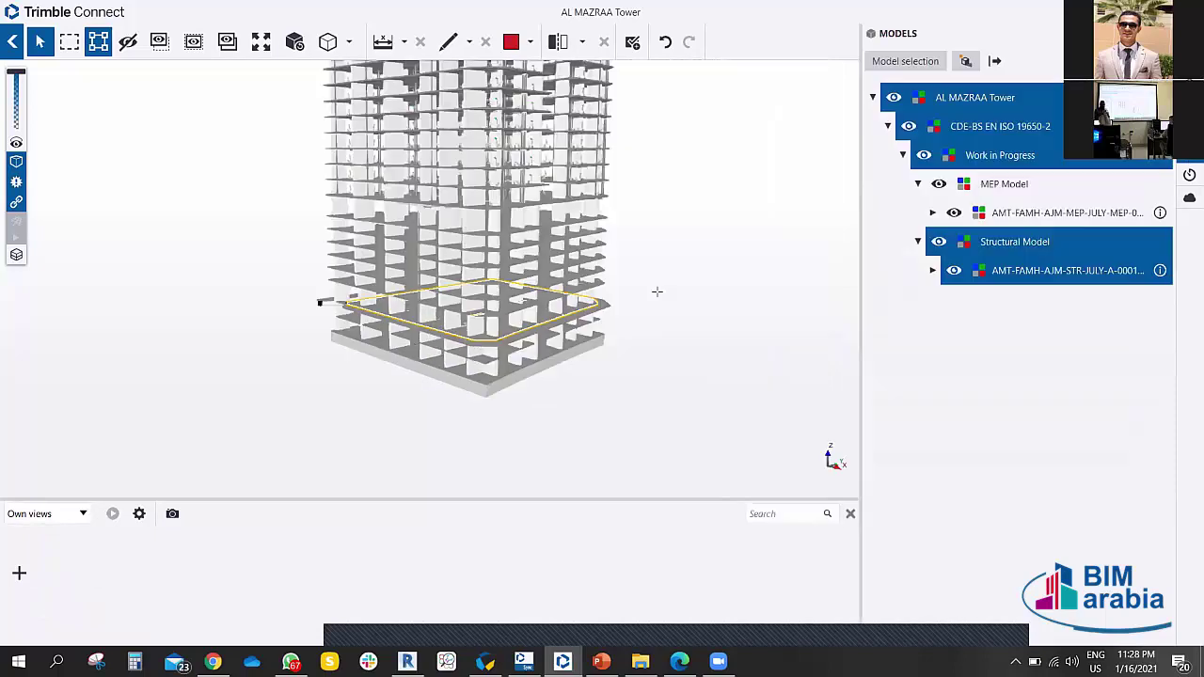
{"action": "scroll", "coordinate": [618, 269], "scroll_direction": "up", "scroll_amount": 2}
{"action": "scroll", "coordinate": [618, 269], "scroll_direction": "up", "scroll_amount": 2}
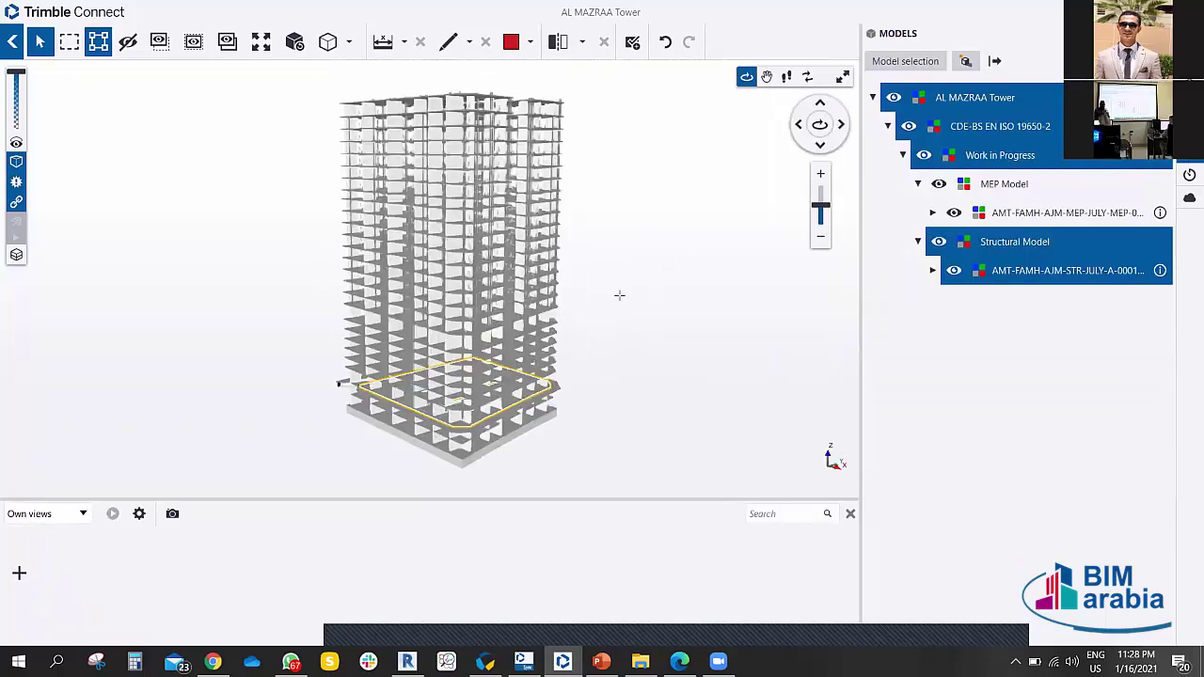
{"action": "scroll", "coordinate": [619, 284], "scroll_direction": "up", "scroll_amount": 1}
{"action": "left_click", "coordinate": [619, 284]}
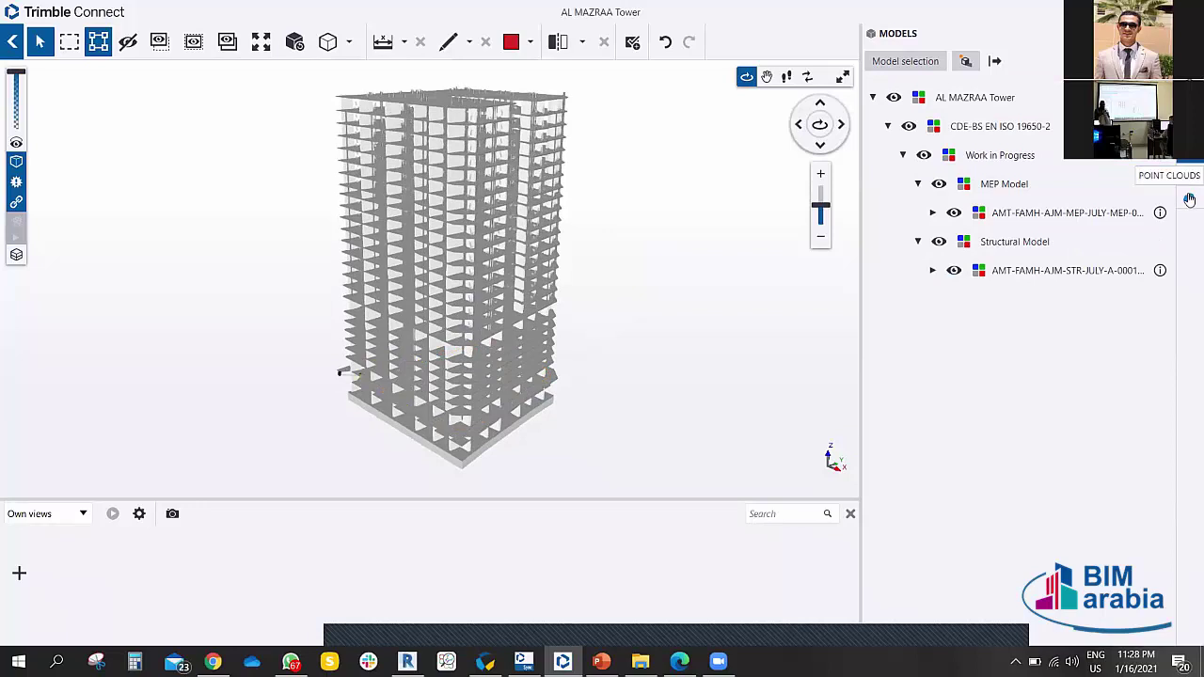
Show the Test.e57 point cloud around the tower, hide it again, and fit the view.
{"action": "left_click", "coordinate": [1189, 199]}
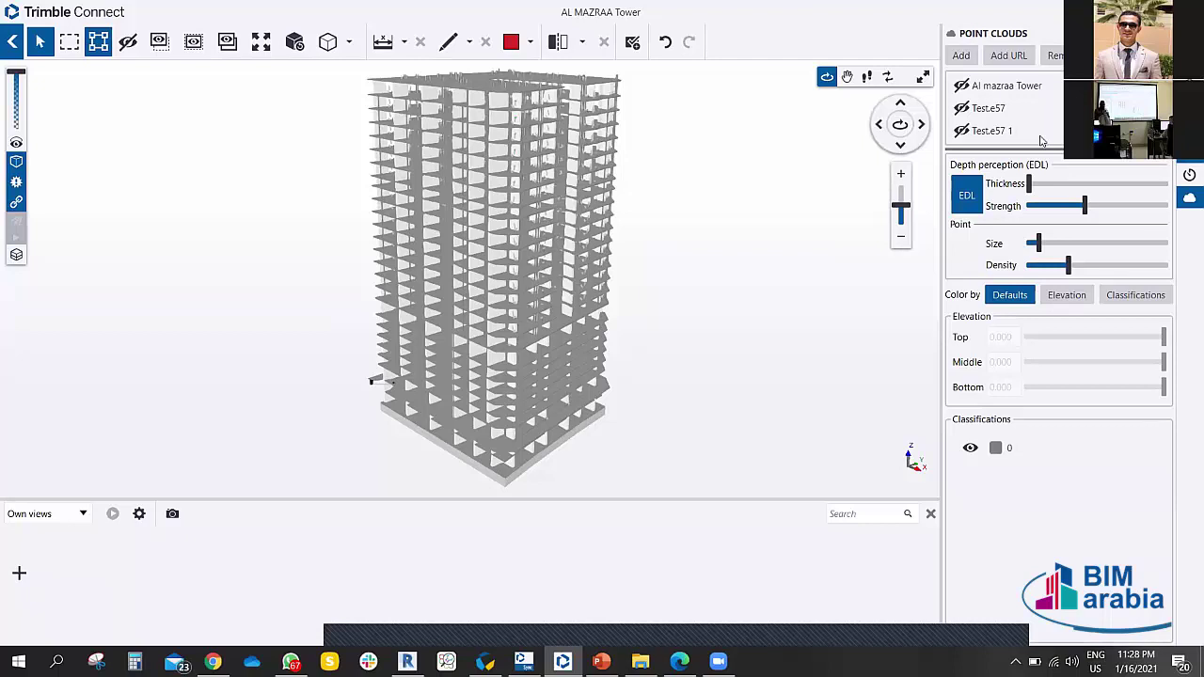
{"action": "left_click_drag", "start_coordinate": [718, 166], "coordinate": [704, 168]}
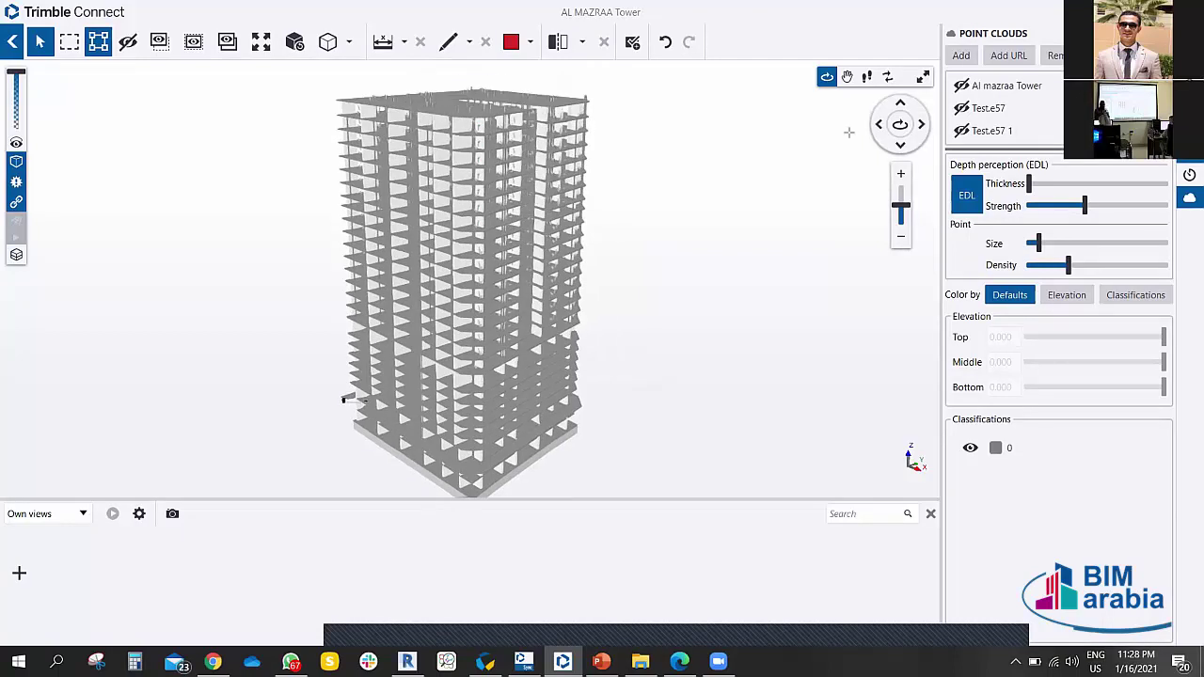
{"action": "left_click", "coordinate": [961, 108]}
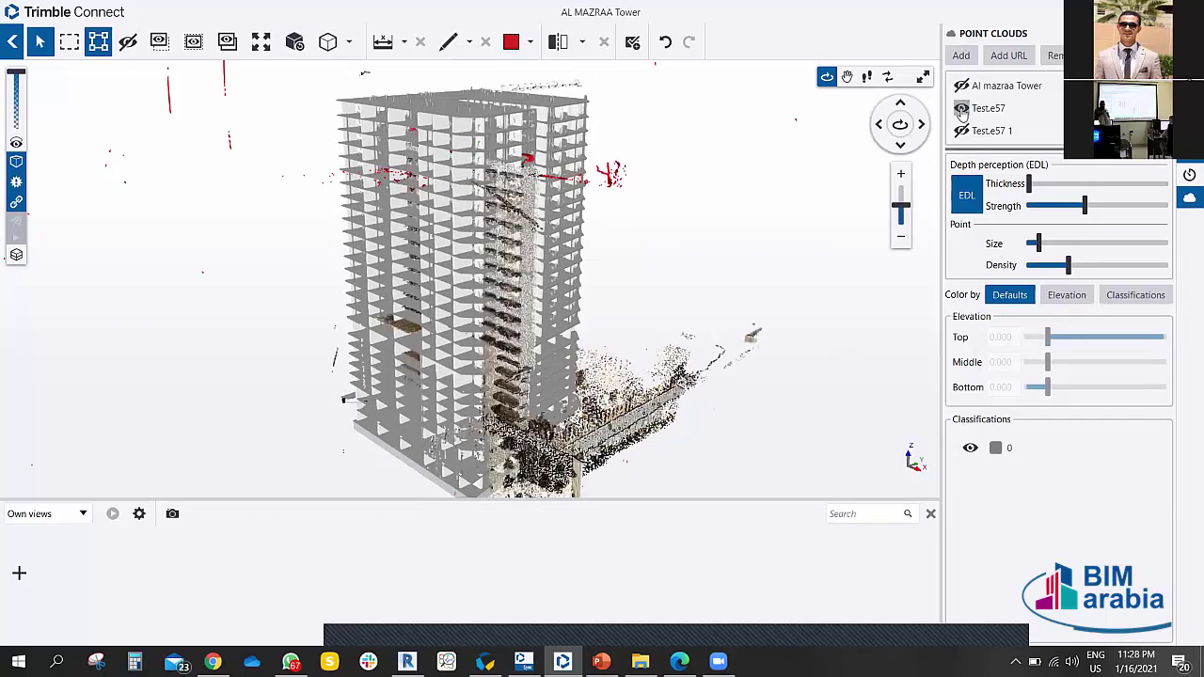
{"action": "left_click", "coordinate": [961, 108]}
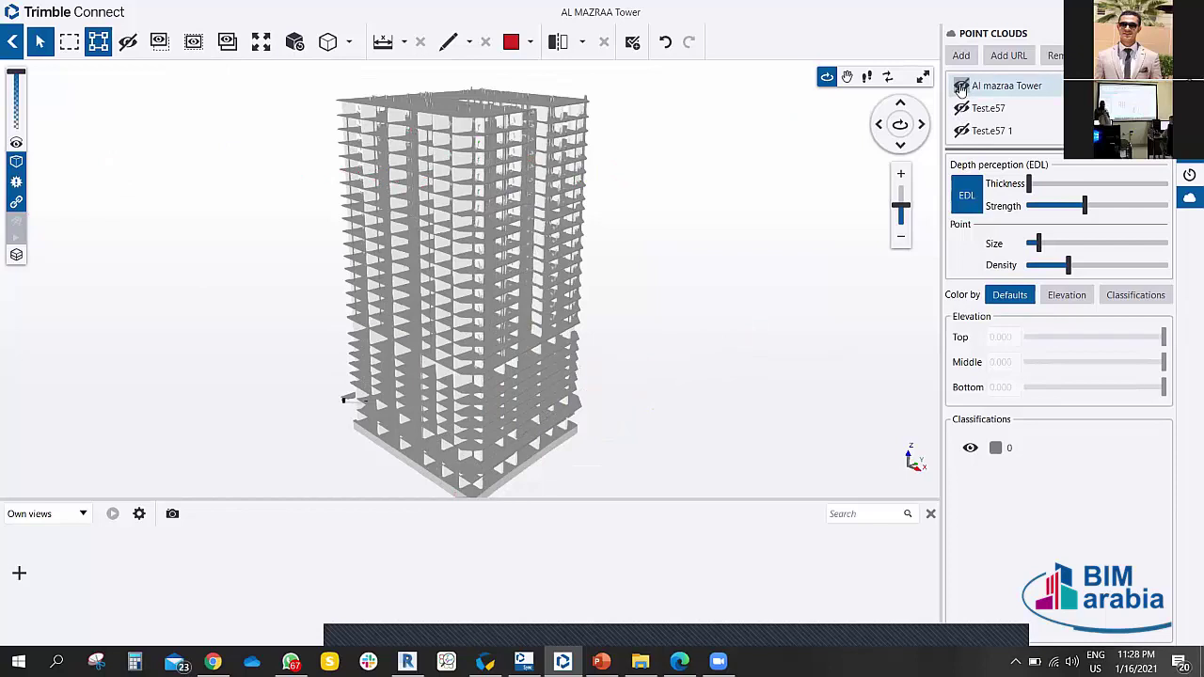
{"action": "left_click", "coordinate": [961, 87]}
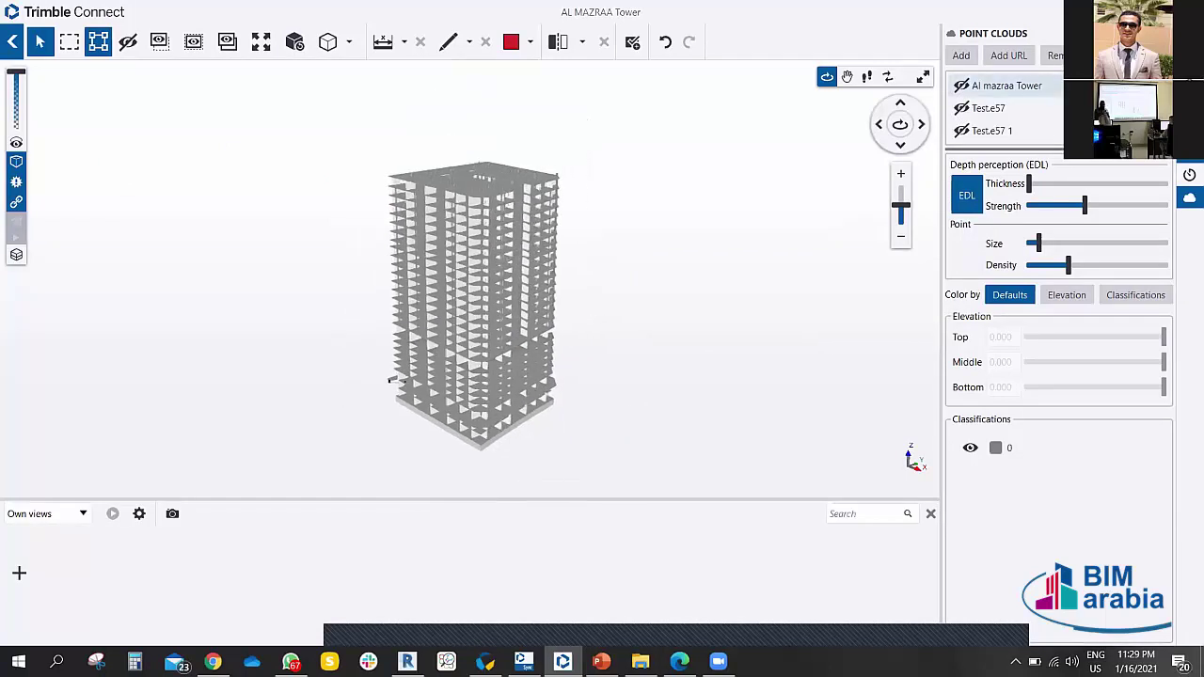
{"action": "left_click", "coordinate": [1188, 56]}
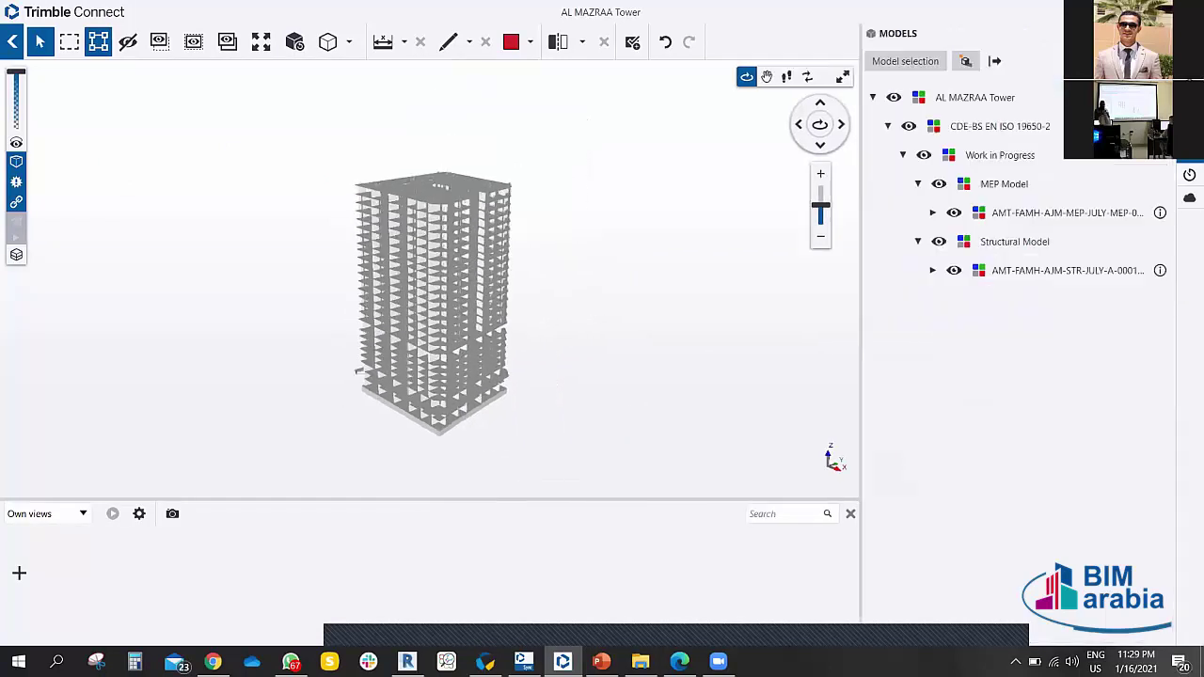
Hide the AL MAZRAA Tower MEP and structural models so the tower disappears.
{"action": "left_click", "coordinate": [893, 98]}
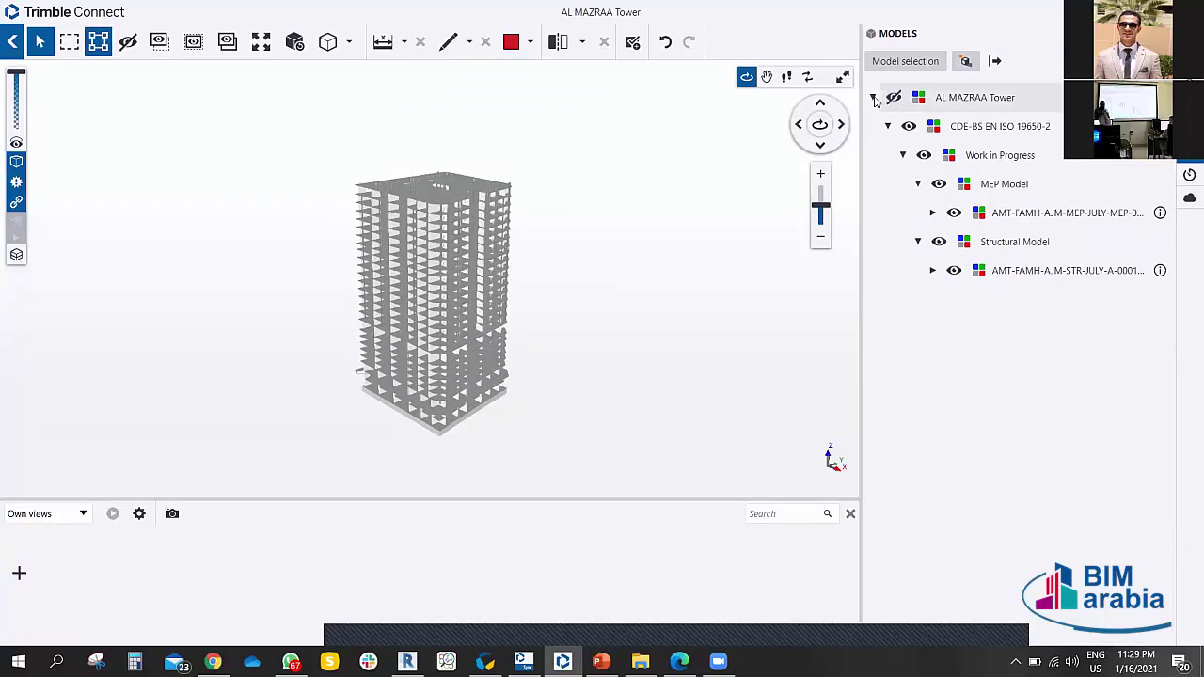
{"action": "left_click", "coordinate": [908, 126]}
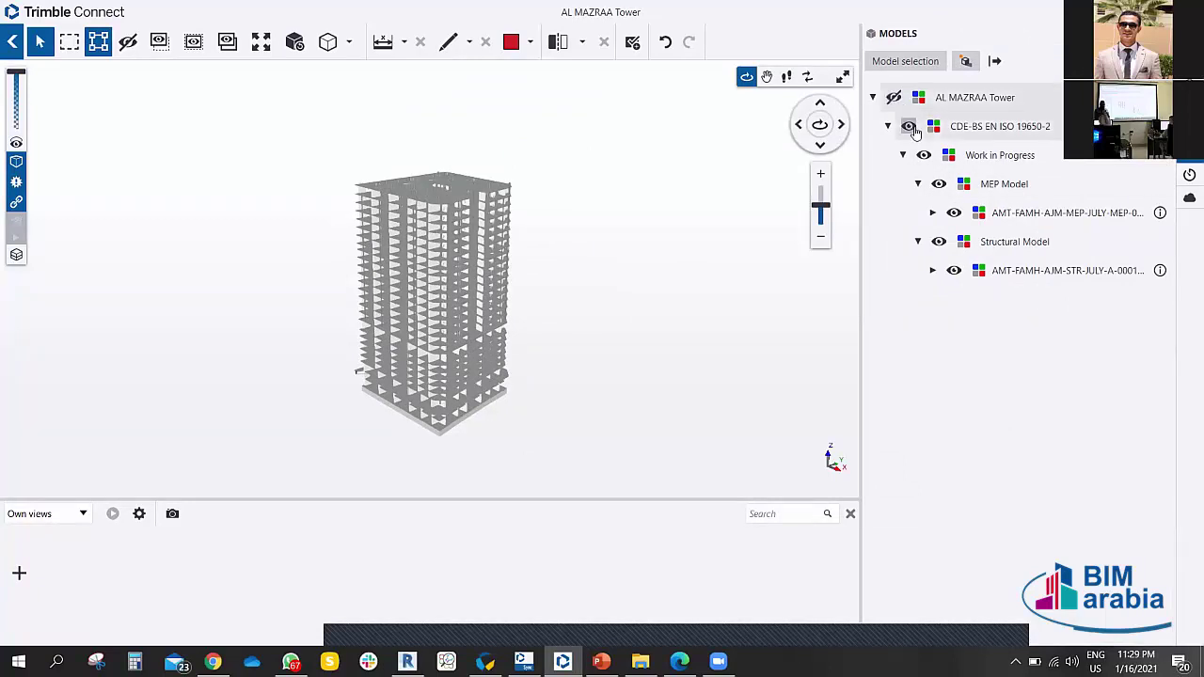
{"action": "left_click", "coordinate": [939, 184]}
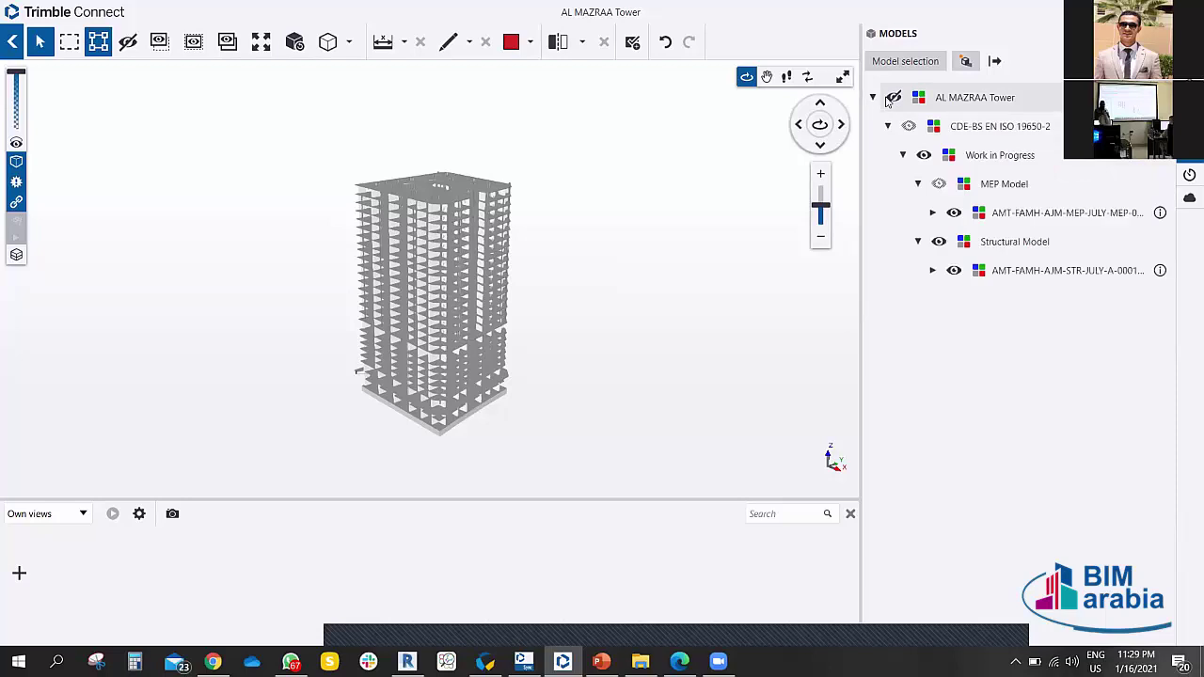
{"action": "left_click", "coordinate": [953, 212]}
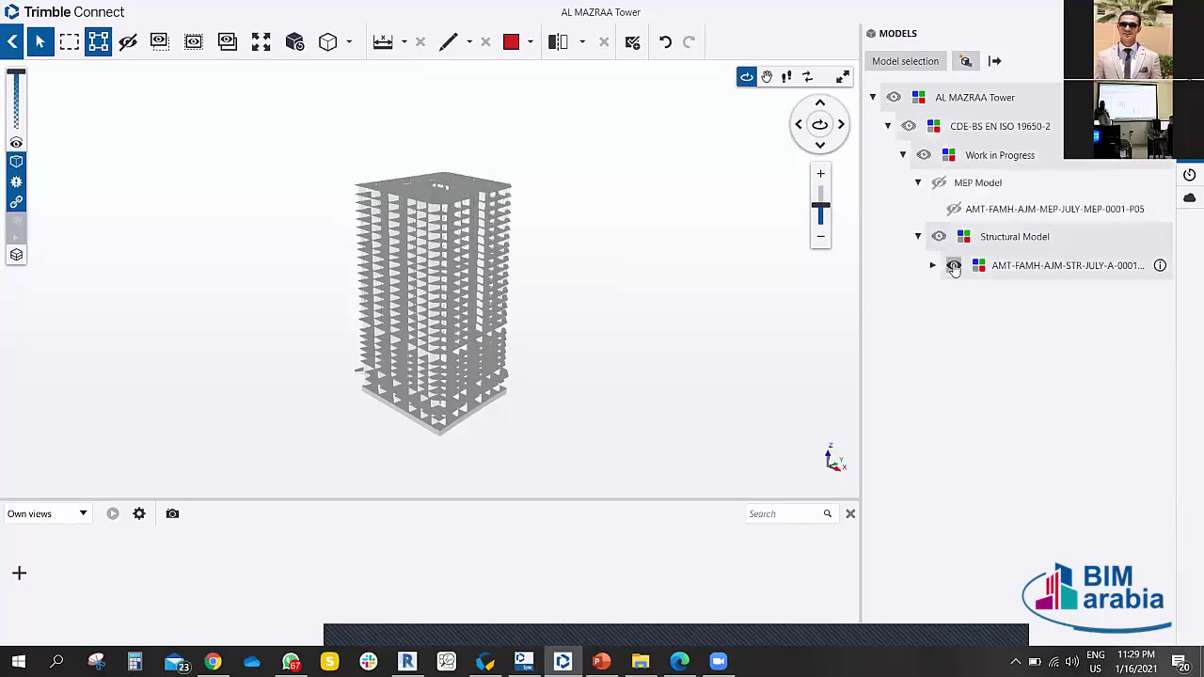
{"action": "left_click", "coordinate": [954, 266]}
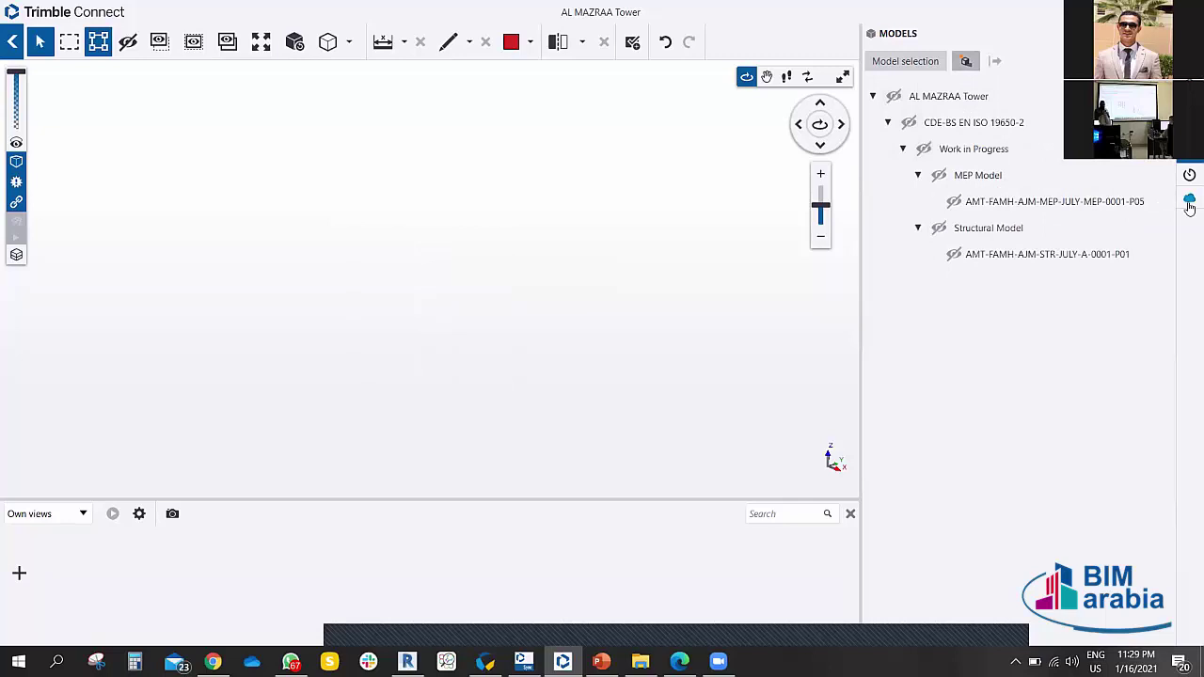
Toggle the Test.e57 point clouds on and off, leaving Test.e57 1 hidden.
{"action": "left_click", "coordinate": [1189, 206]}
{"action": "left_click", "coordinate": [961, 108]}
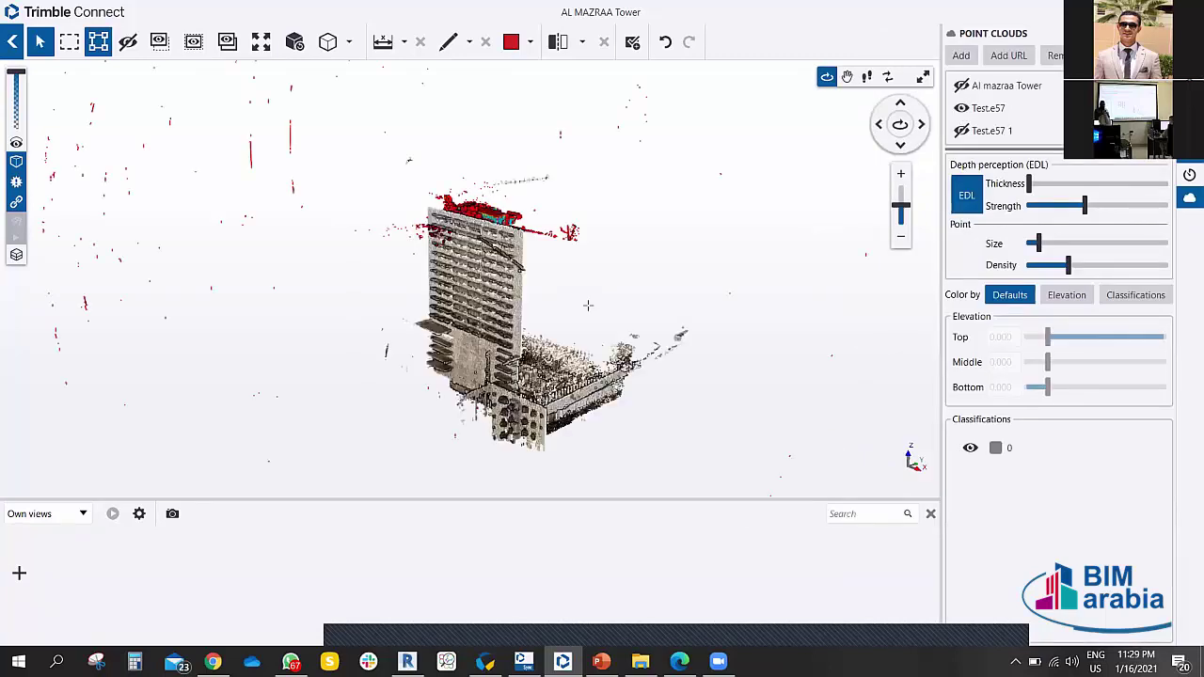
{"action": "left_click", "coordinate": [961, 108]}
{"action": "left_click", "coordinate": [961, 130]}
{"action": "left_click", "coordinate": [961, 131]}
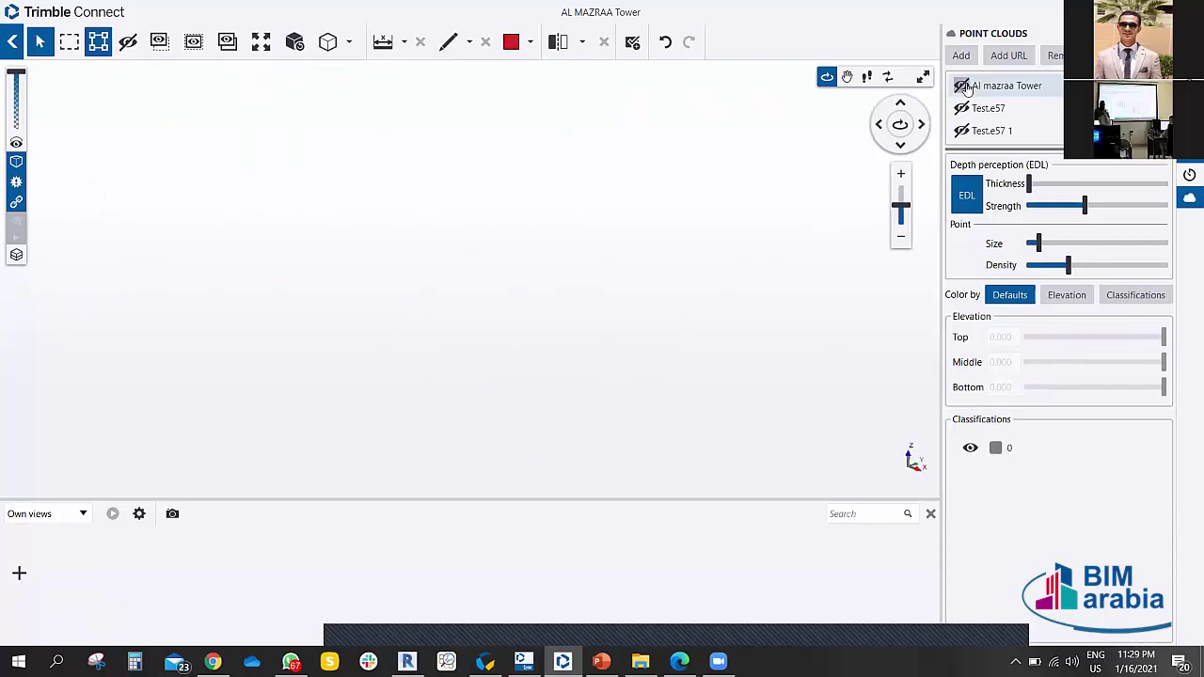
{"action": "left_click", "coordinate": [960, 85]}
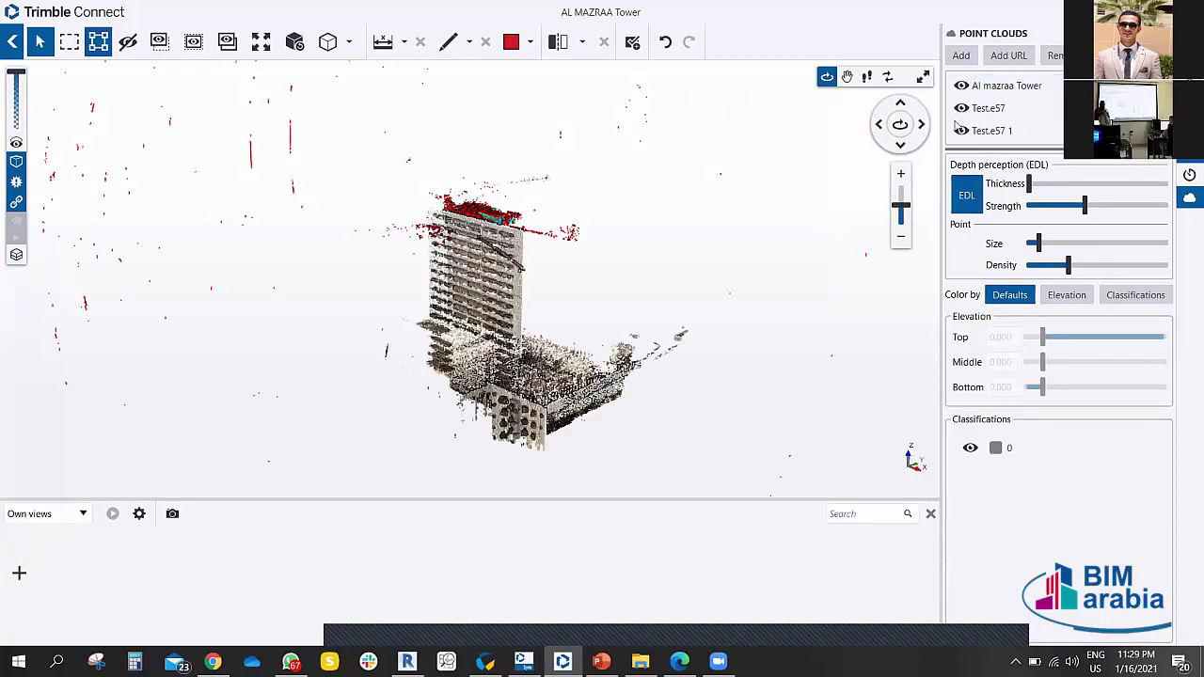
{"action": "left_click", "coordinate": [960, 131]}
Set Color by back to Defaults so the scan shows its natural colours.
{"action": "left_click_drag", "start_coordinate": [639, 273], "coordinate": [467, 347]}
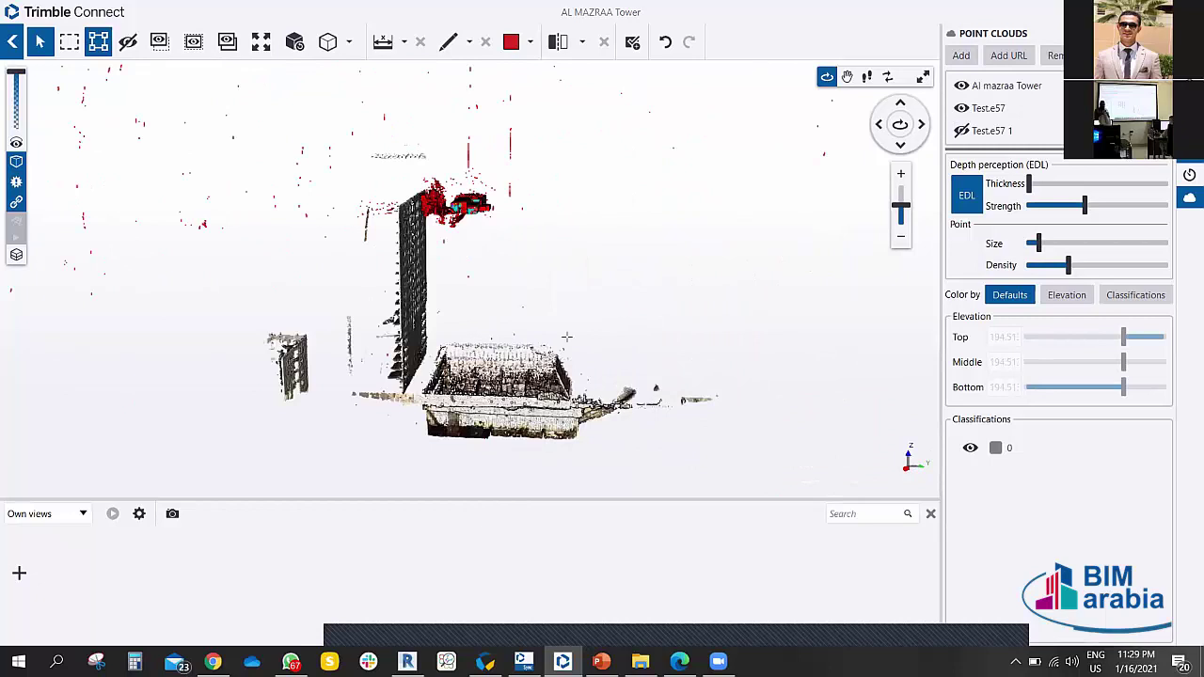
{"action": "scroll", "coordinate": [435, 317], "scroll_direction": "up", "scroll_amount": 2}
{"action": "scroll", "coordinate": [466, 313], "scroll_direction": "up", "scroll_amount": 1}
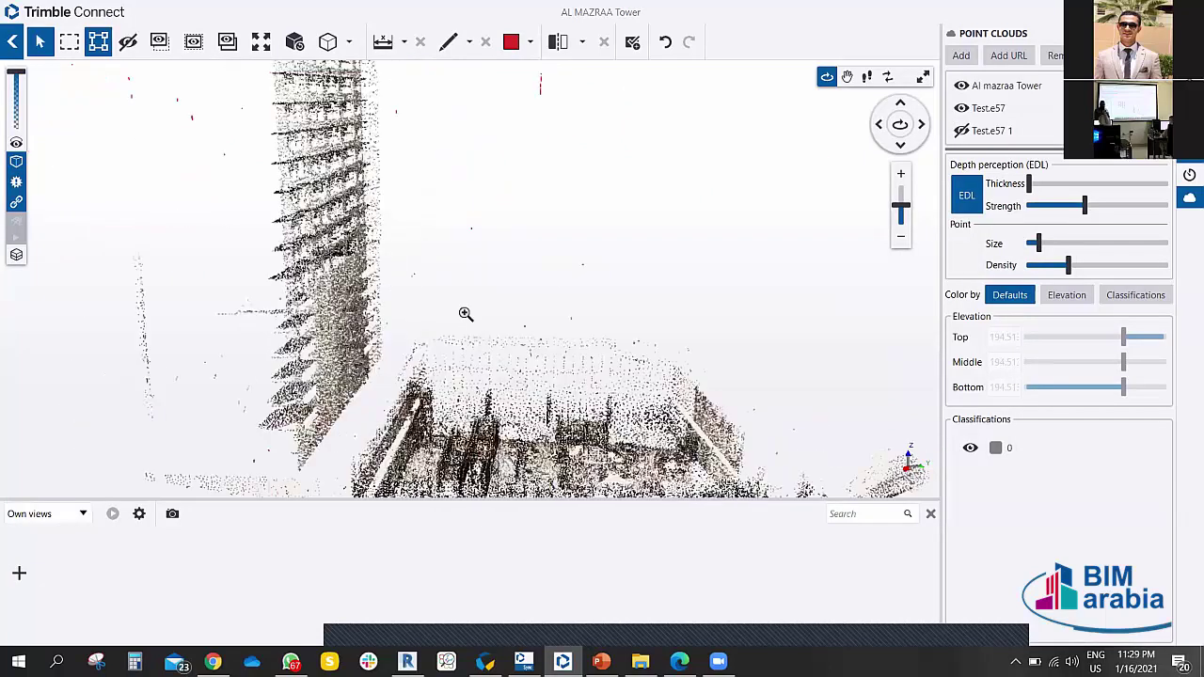
{"action": "scroll", "coordinate": [506, 307], "scroll_direction": "down", "scroll_amount": 5}
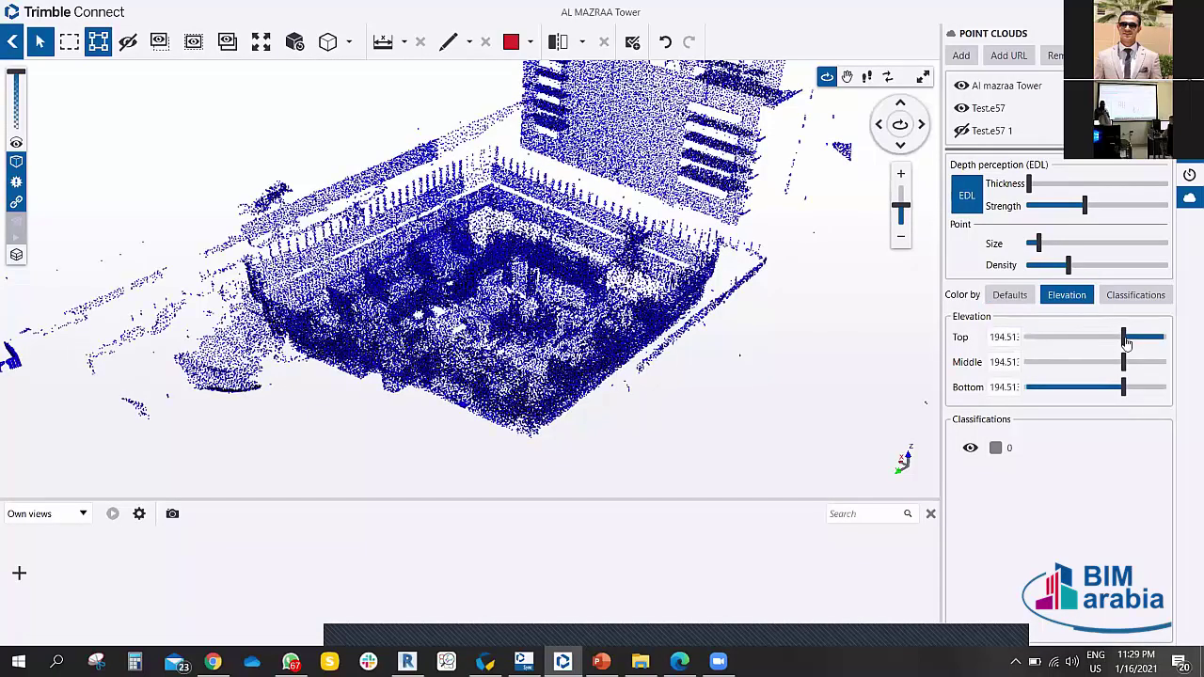
{"action": "left_click", "coordinate": [1009, 294]}
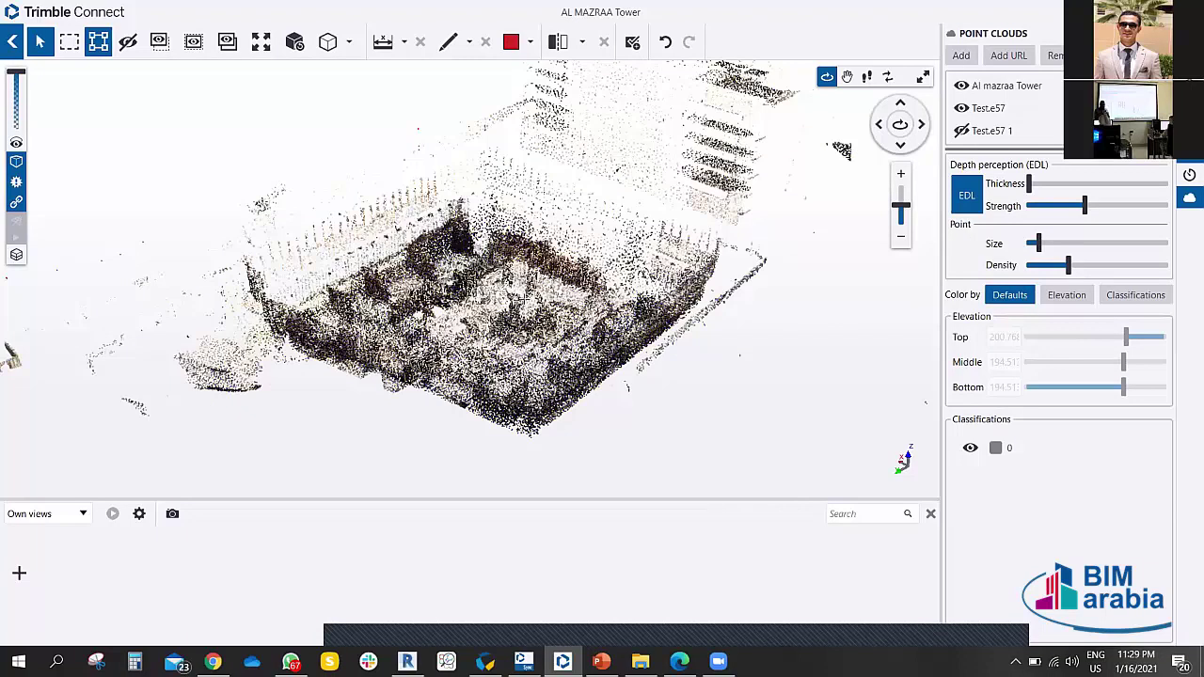
Orbit and zoom around the scanned building to view it from several angles.
{"action": "scroll", "coordinate": [518, 294], "scroll_direction": "up", "scroll_amount": 2}
{"action": "scroll", "coordinate": [518, 294], "scroll_direction": "up", "scroll_amount": 2}
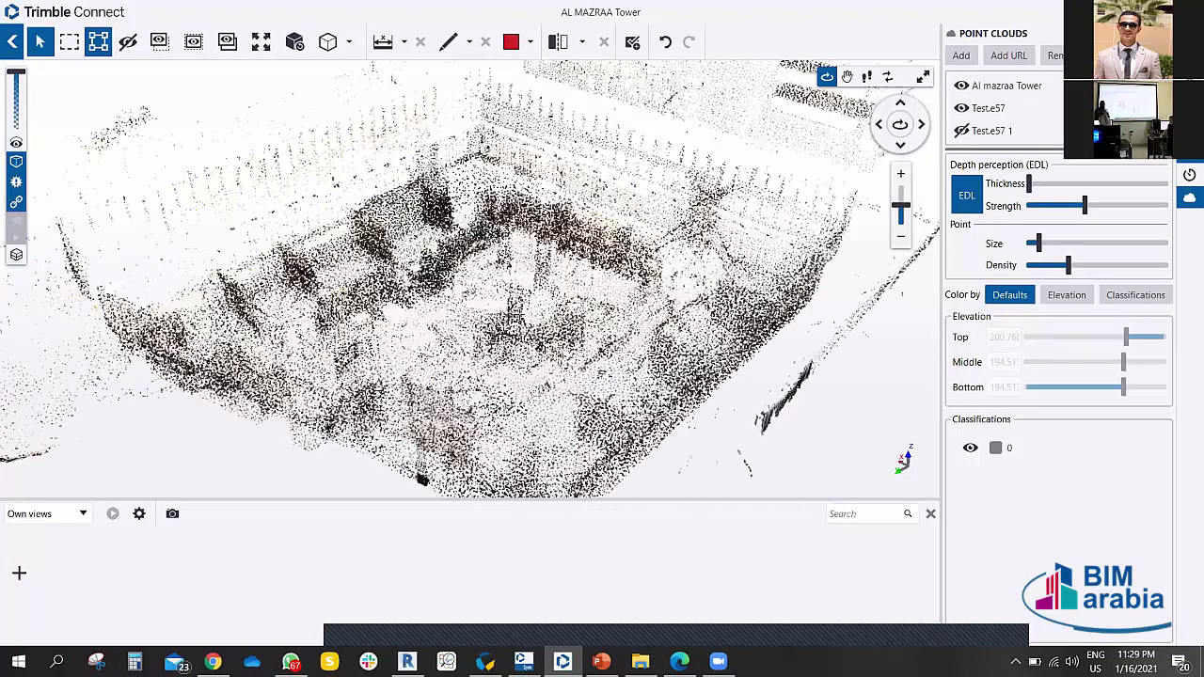
{"action": "left_click_drag", "start_coordinate": [519, 294], "coordinate": [508, 286]}
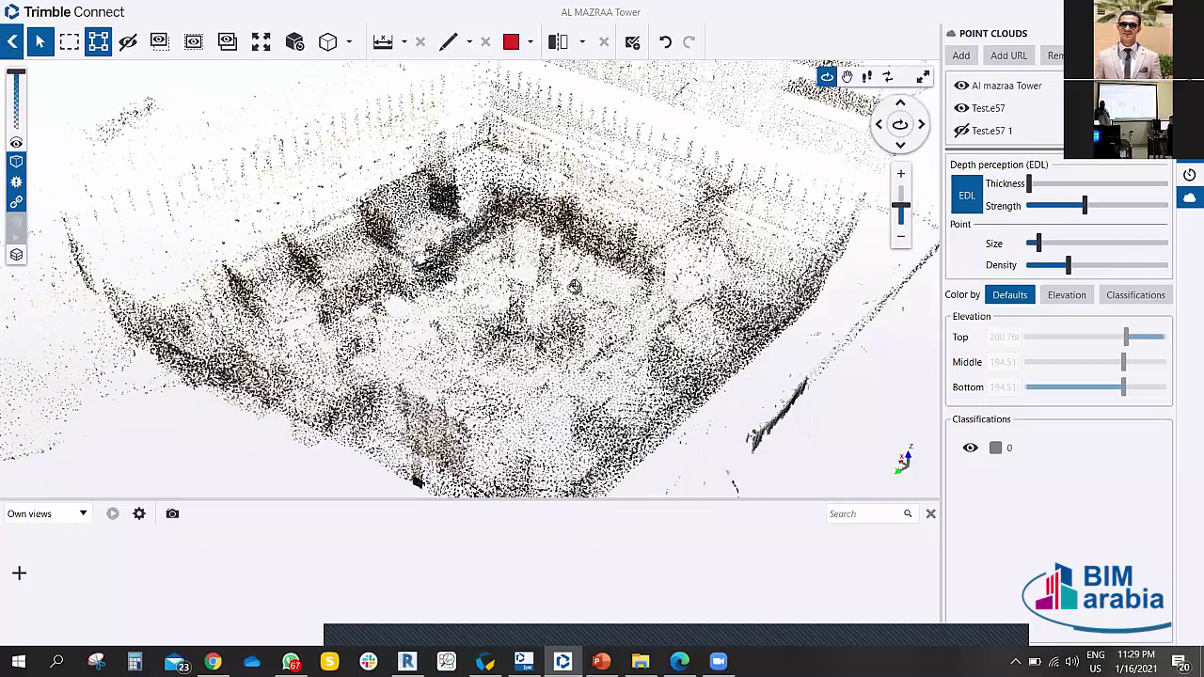
{"action": "mouse_move", "coordinate": [563, 325]}
{"action": "left_mouse_down"}
{"action": "mouse_move", "coordinate": [567, 279]}
{"action": "mouse_move", "coordinate": [519, 300]}
{"action": "mouse_move", "coordinate": [489, 278]}
{"action": "left_mouse_up"}
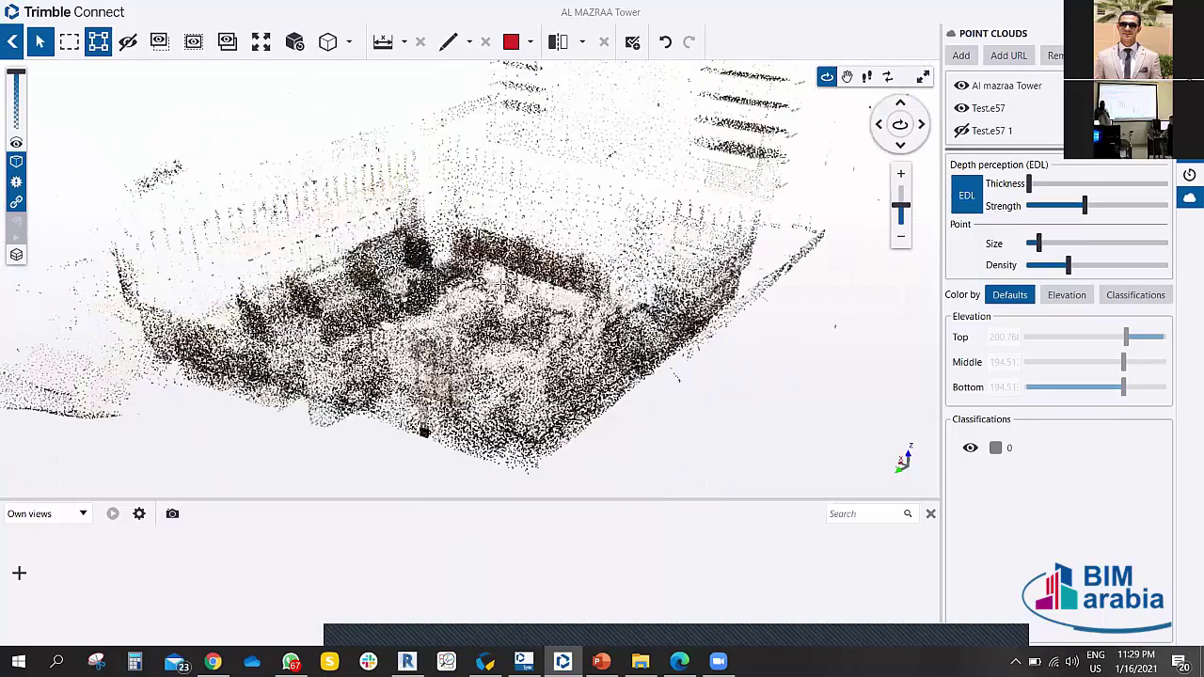
{"action": "scroll", "coordinate": [488, 278], "scroll_direction": "up", "scroll_amount": 5}
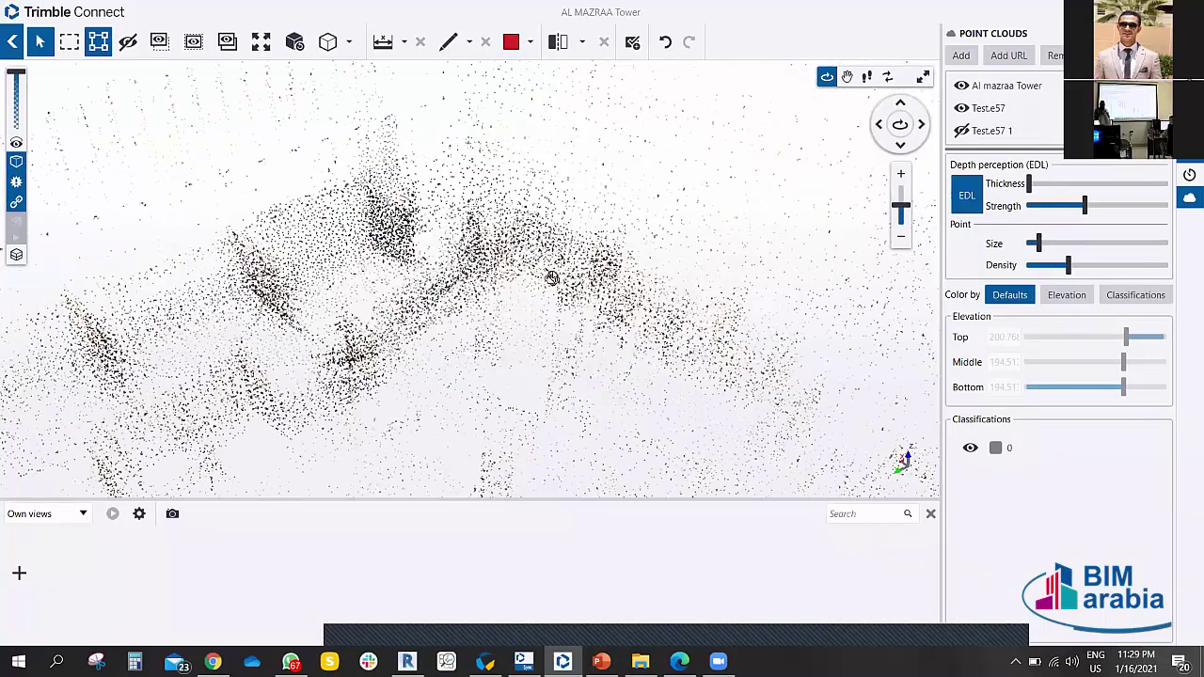
{"action": "scroll", "coordinate": [505, 258], "scroll_direction": "down", "scroll_amount": 5}
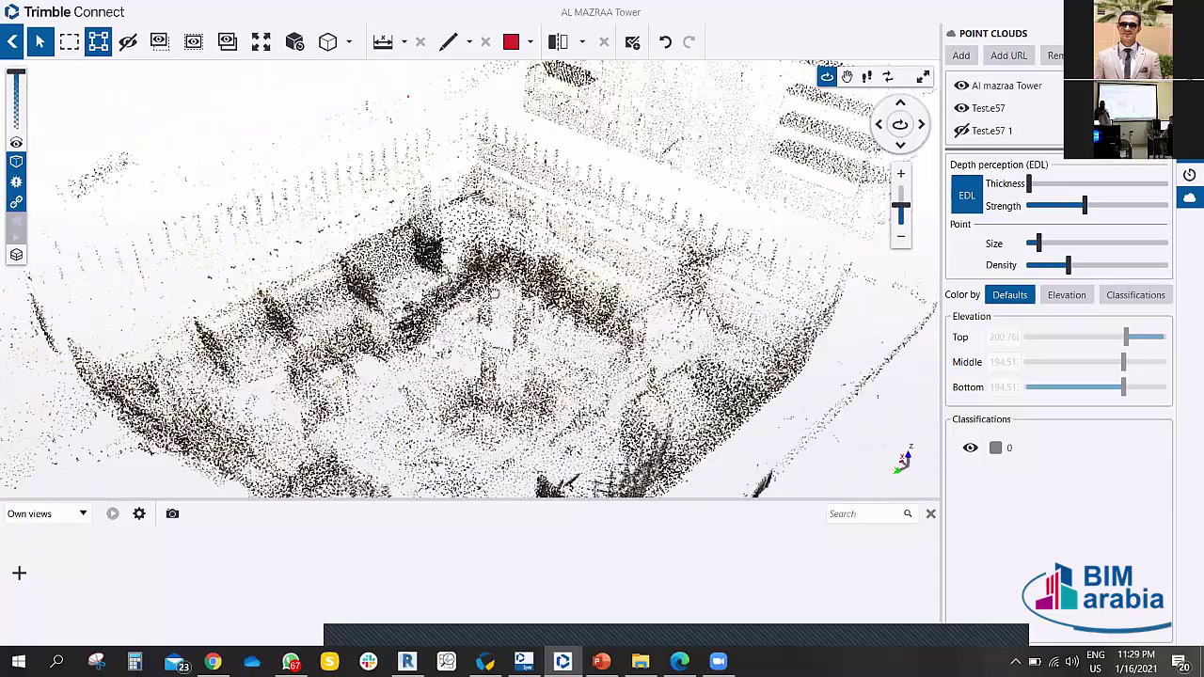
{"action": "left_click_drag", "start_coordinate": [506, 259], "coordinate": [508, 235]}
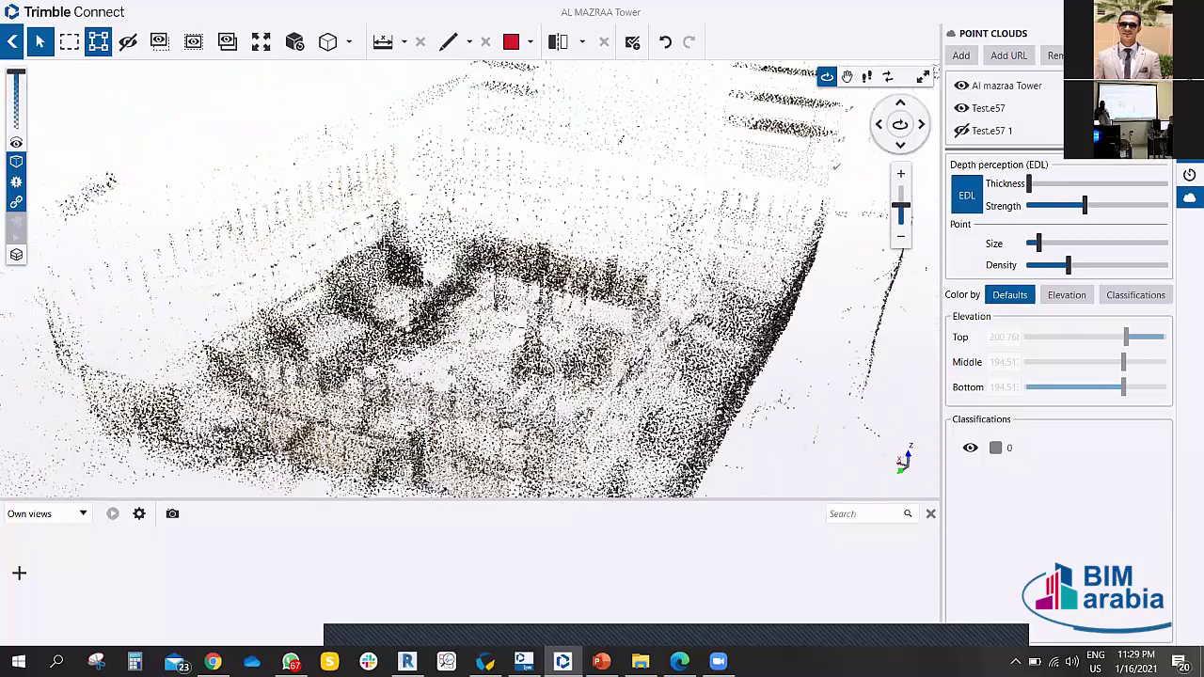
{"action": "mouse_move", "coordinate": [494, 291]}
{"action": "left_mouse_down"}
{"action": "mouse_move", "coordinate": [471, 293]}
{"action": "mouse_move", "coordinate": [691, 449]}
{"action": "left_mouse_up"}
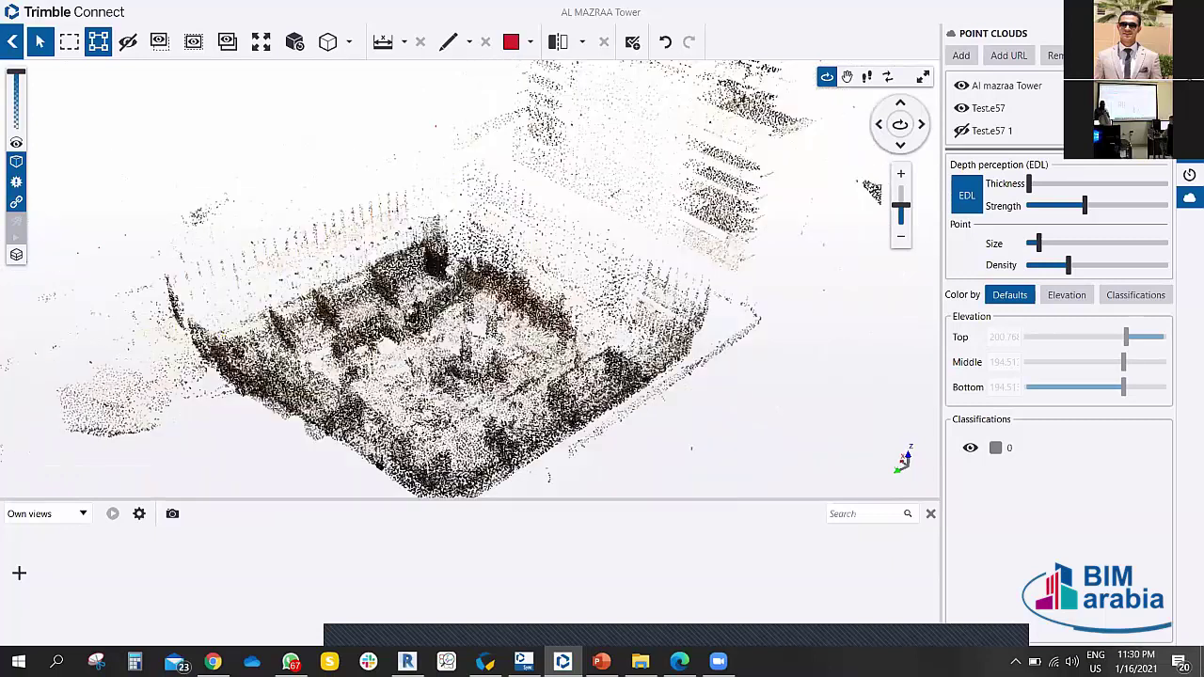
{"action": "left_click_drag", "start_coordinate": [523, 273], "coordinate": [519, 288]}
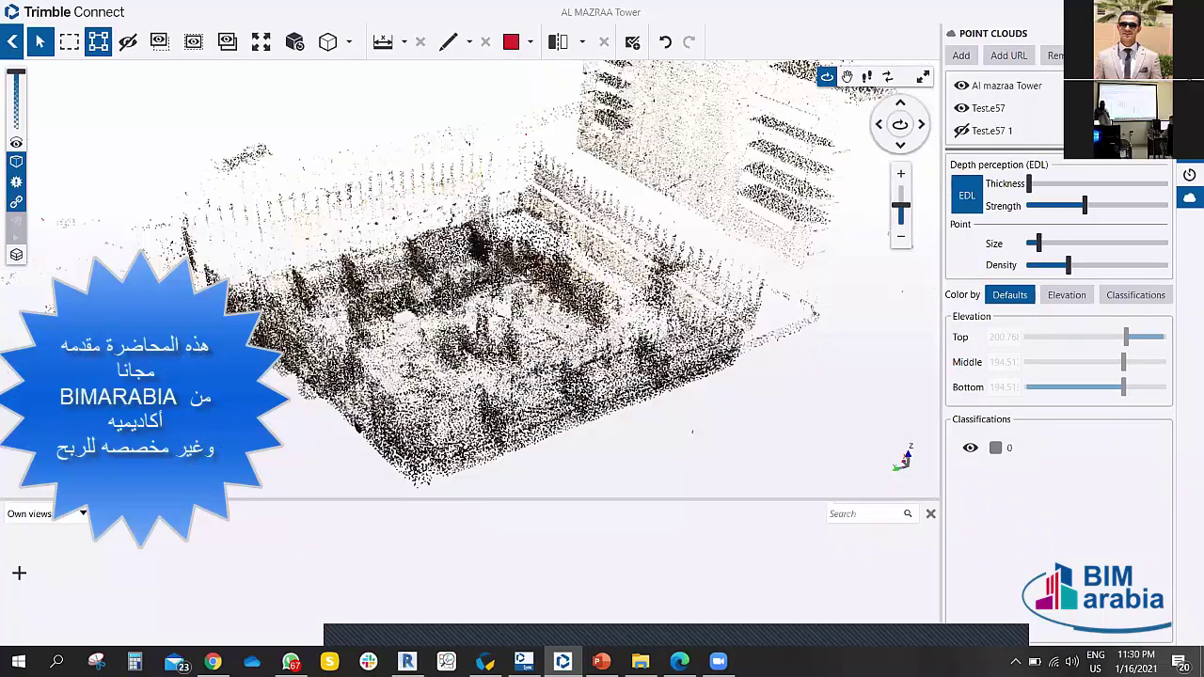
{"action": "scroll", "coordinate": [527, 278], "scroll_direction": "up", "scroll_amount": 3}
{"action": "scroll", "coordinate": [603, 293], "scroll_direction": "down", "scroll_amount": 3}
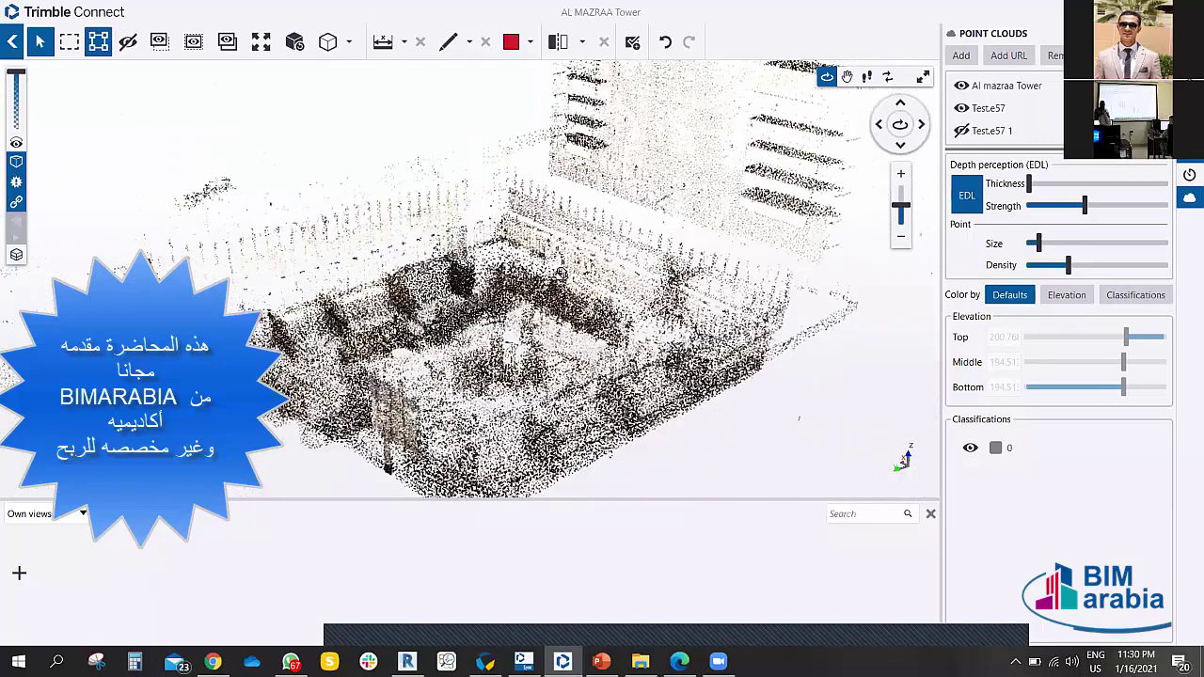
{"action": "scroll", "coordinate": [502, 266], "scroll_direction": "down", "scroll_amount": 1}
{"action": "left_click_drag", "start_coordinate": [569, 284], "coordinate": [562, 271]}
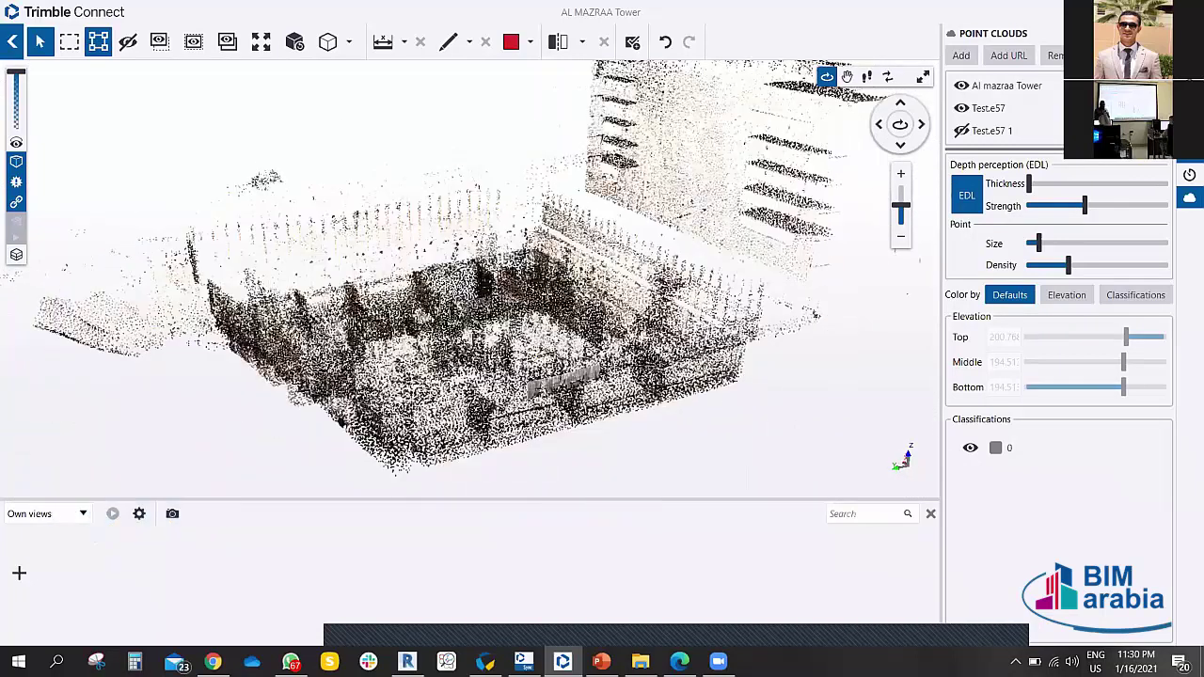
{"action": "scroll", "coordinate": [655, 285], "scroll_direction": "down", "scroll_amount": 3}
{"action": "mouse_move", "coordinate": [656, 285]}
{"action": "left_mouse_down"}
{"action": "mouse_move", "coordinate": [637, 378]}
{"action": "mouse_move", "coordinate": [652, 405]}
{"action": "left_mouse_up"}
{"action": "scroll", "coordinate": [529, 254], "scroll_direction": "up", "scroll_amount": 3}
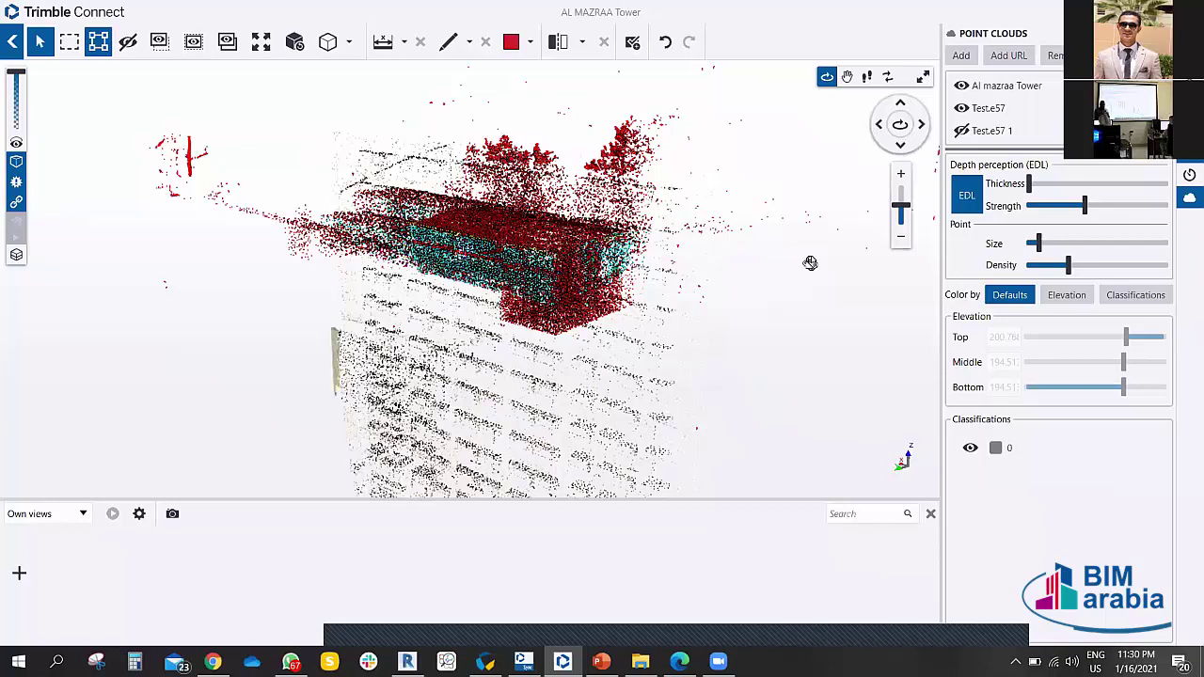
Increase the point size and raise the point density to near maximum.
{"action": "scroll", "coordinate": [391, 285], "scroll_direction": "up", "scroll_amount": 5}
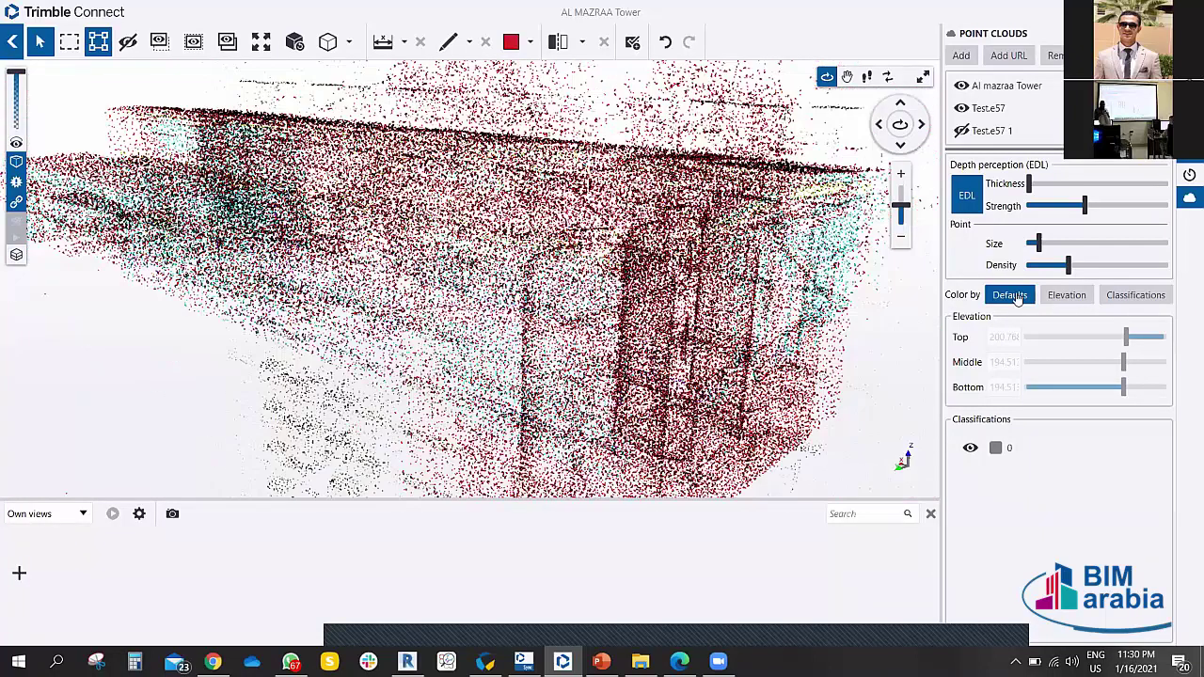
{"action": "left_click_drag", "start_coordinate": [1038, 245], "coordinate": [1072, 245]}
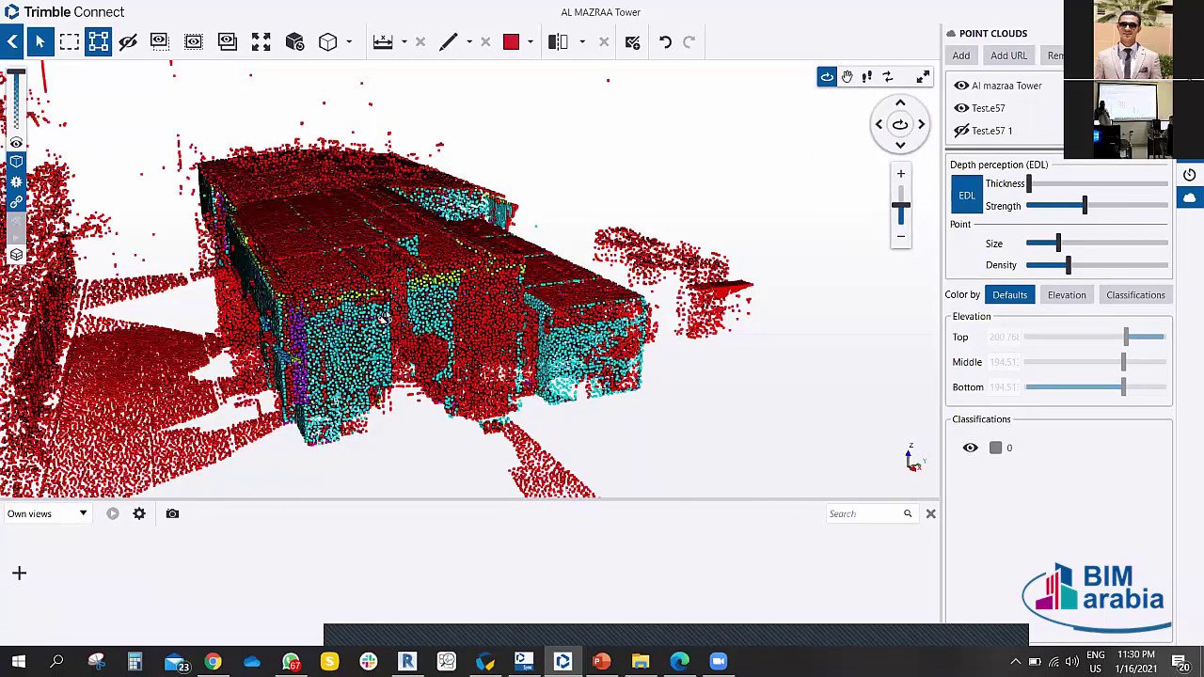
{"action": "left_click", "coordinate": [1068, 244]}
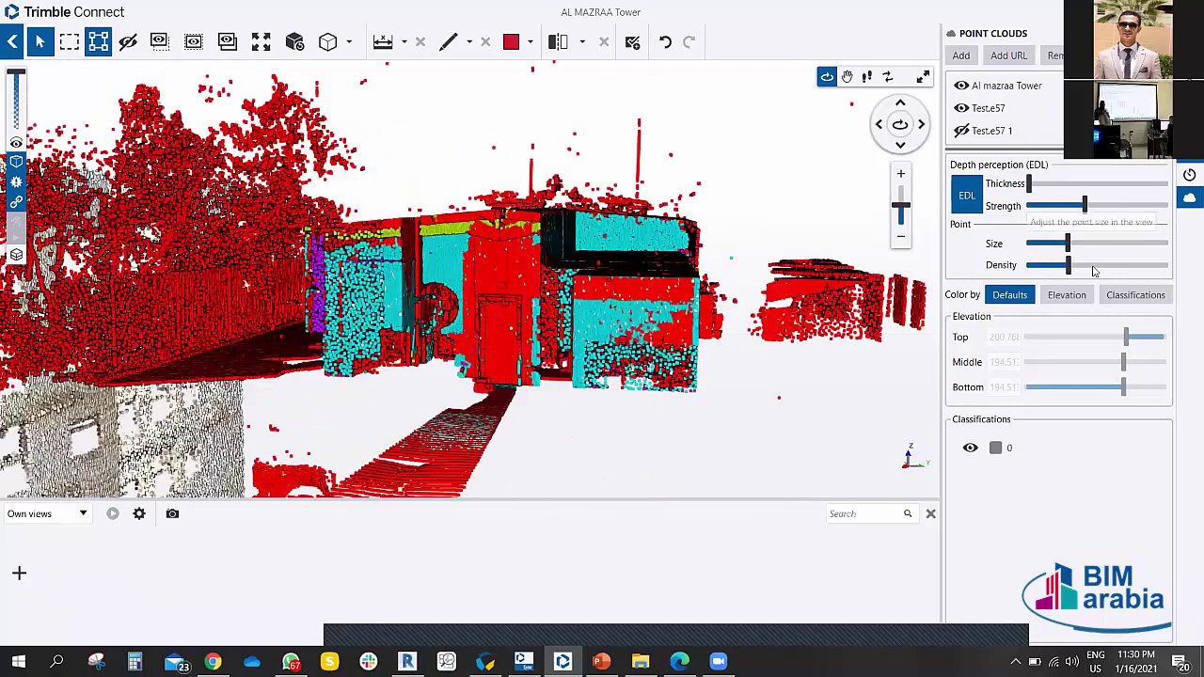
{"action": "left_click", "coordinate": [1127, 266]}
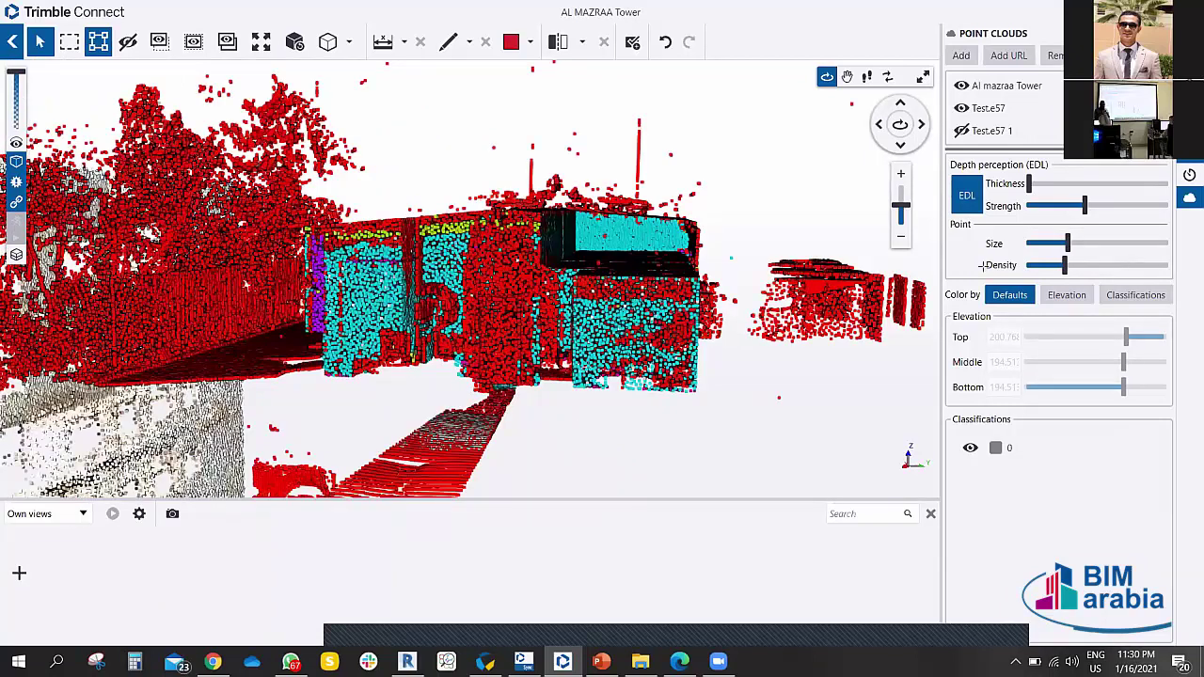
Zoom in on the red tanks and bring up the project's ToDo list.
{"action": "scroll", "coordinate": [520, 272], "scroll_direction": "up", "scroll_amount": 2}
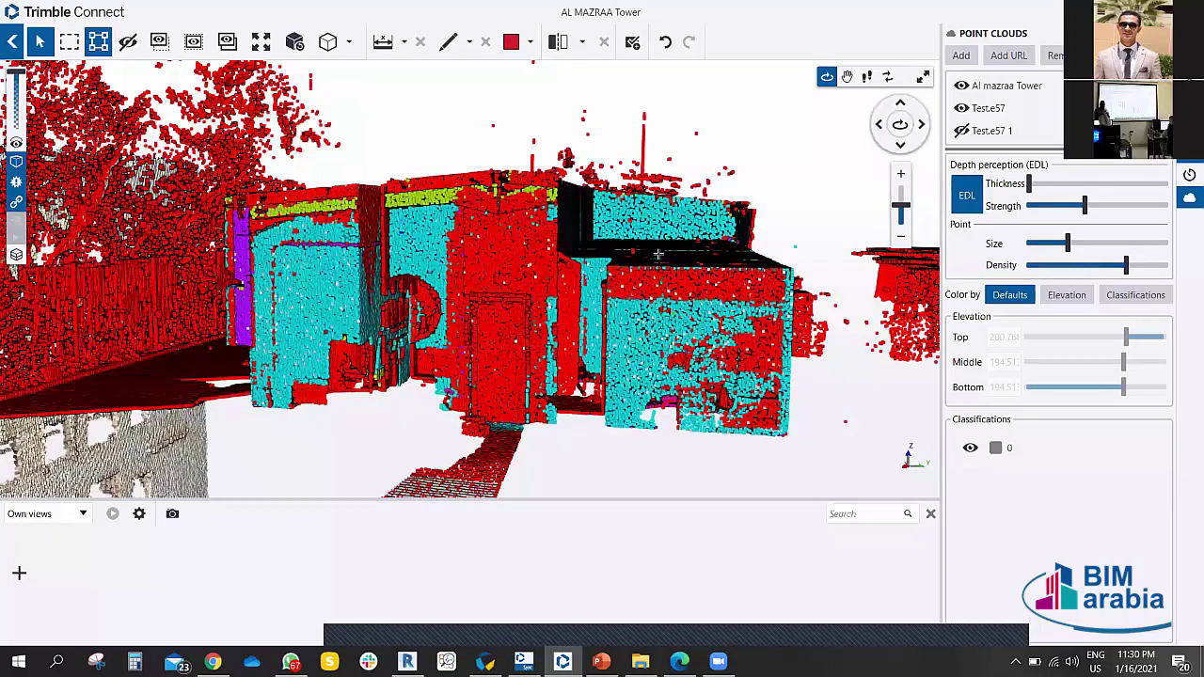
{"action": "scroll", "coordinate": [625, 240], "scroll_direction": "up", "scroll_amount": 3}
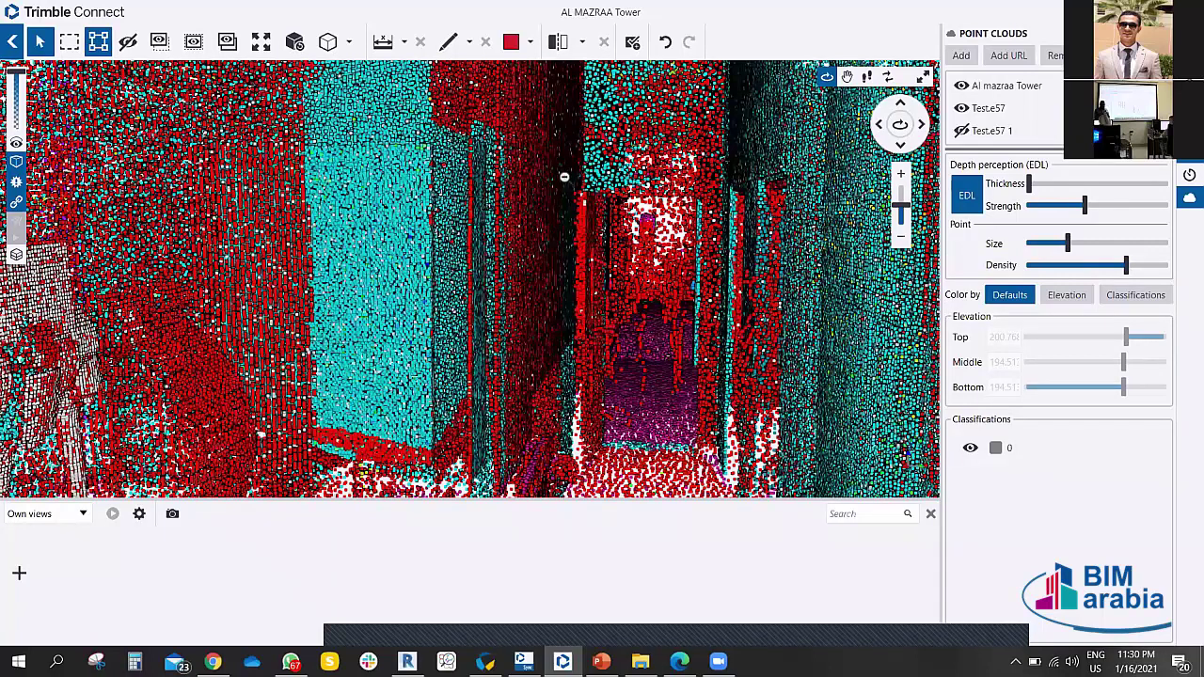
{"action": "scroll", "coordinate": [564, 176], "scroll_direction": "up", "scroll_amount": 2}
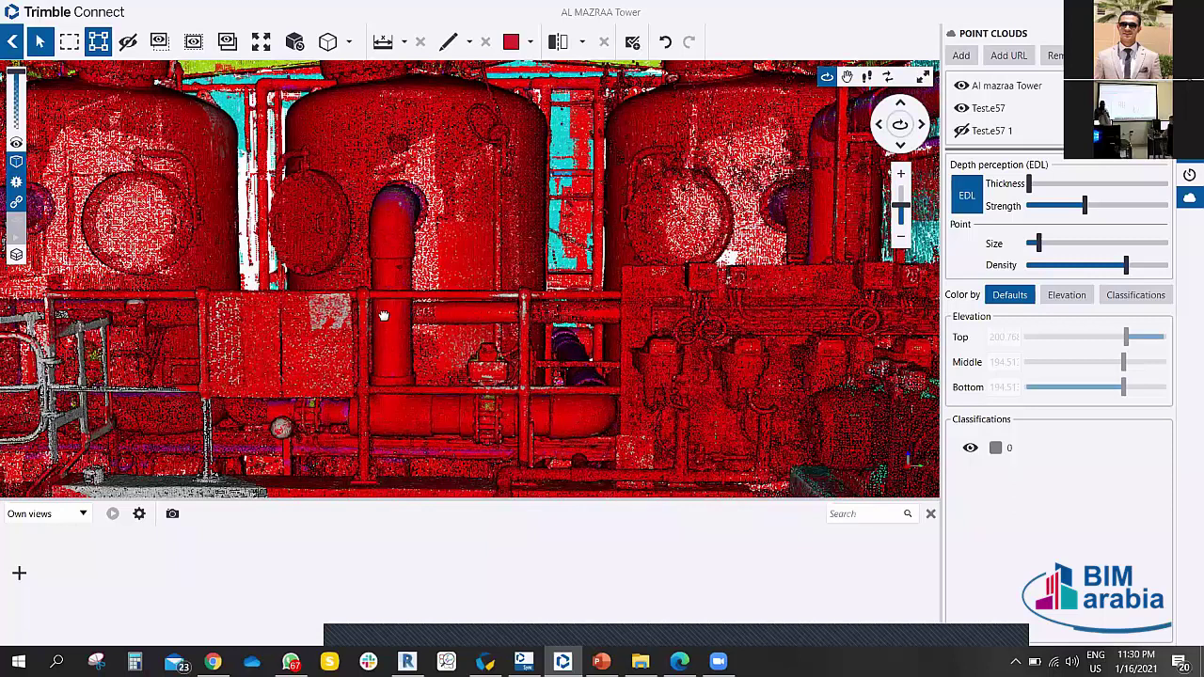
{"action": "left_click_drag", "start_coordinate": [381, 313], "coordinate": [364, 282]}
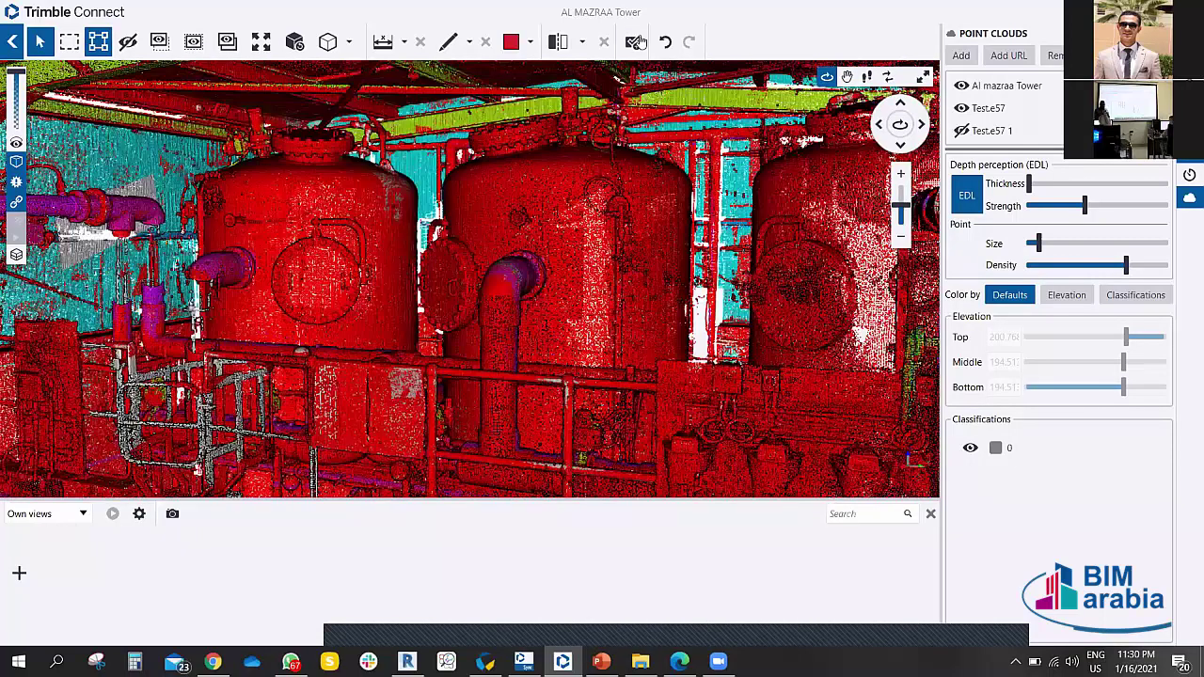
{"action": "left_click", "coordinate": [636, 41]}
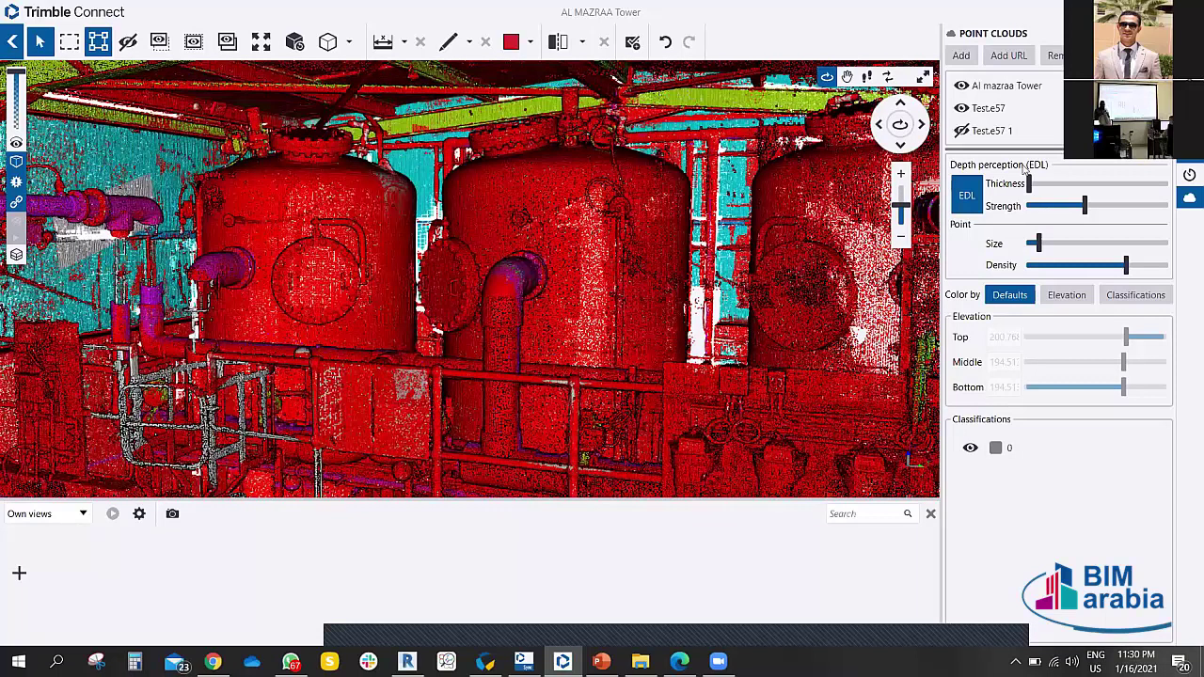
{"action": "left_click", "coordinate": [631, 41]}
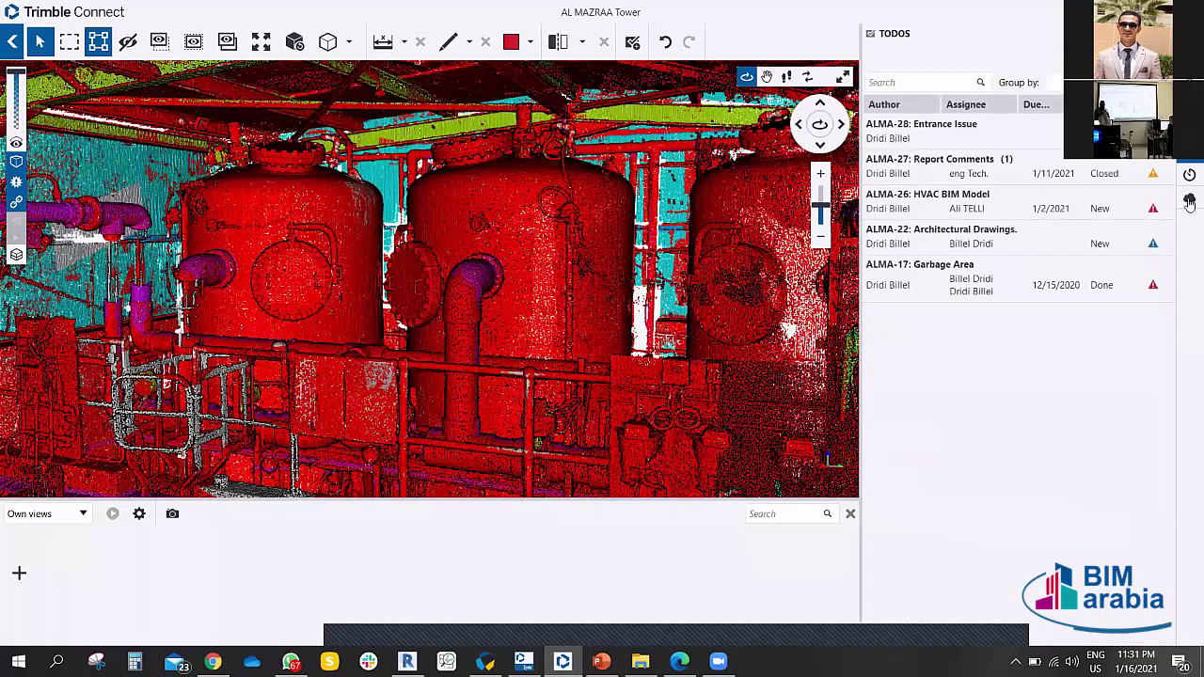
Weaken the depth-perception shading and orbit around the tanks.
{"action": "left_click", "coordinate": [1189, 200]}
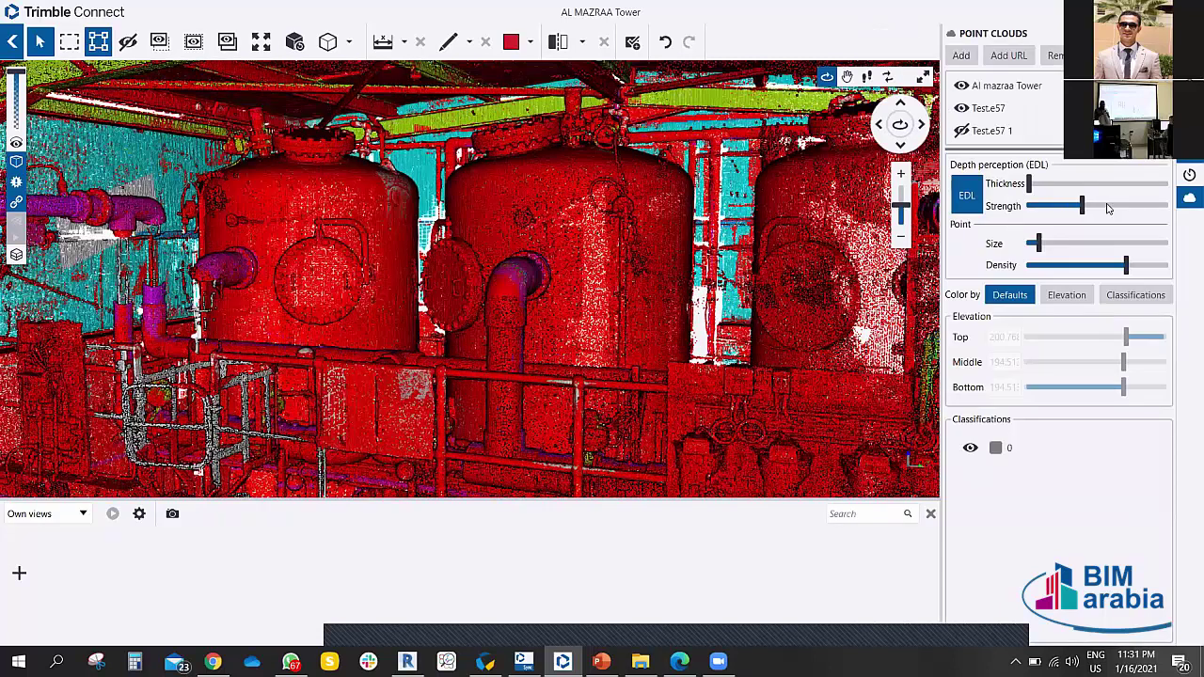
{"action": "left_click_drag", "start_coordinate": [1081, 206], "coordinate": [1062, 206]}
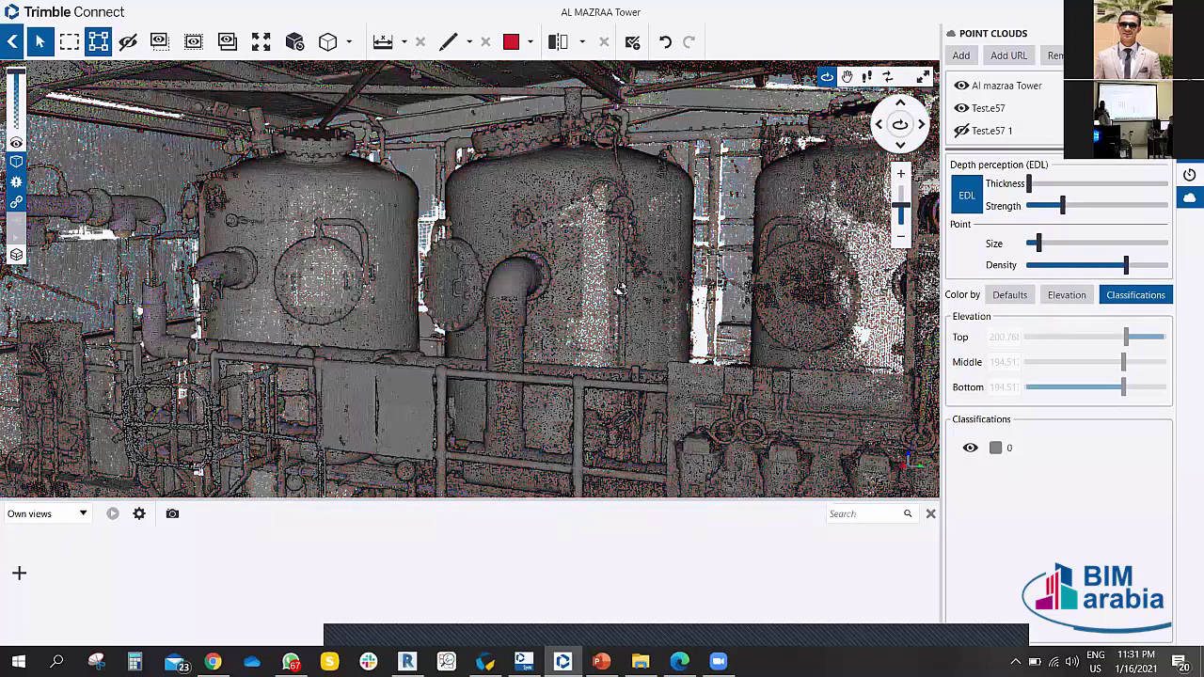
{"action": "left_click_drag", "start_coordinate": [621, 289], "coordinate": [591, 275]}
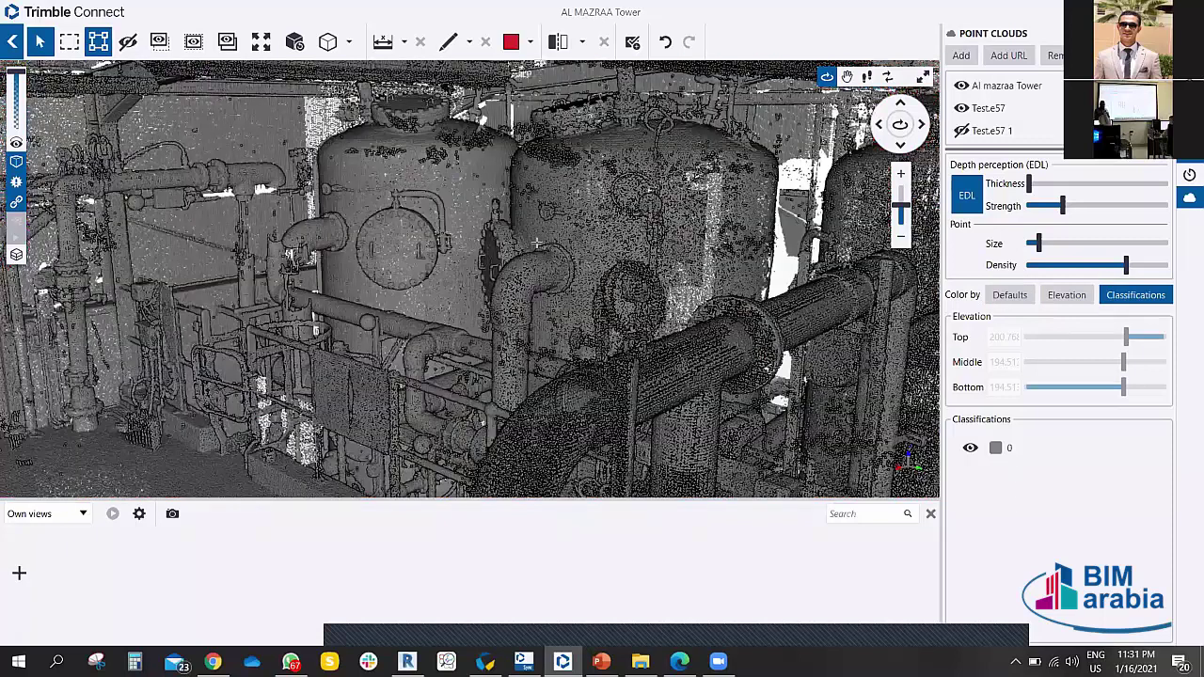
{"action": "left_click_drag", "start_coordinate": [536, 242], "coordinate": [527, 246]}
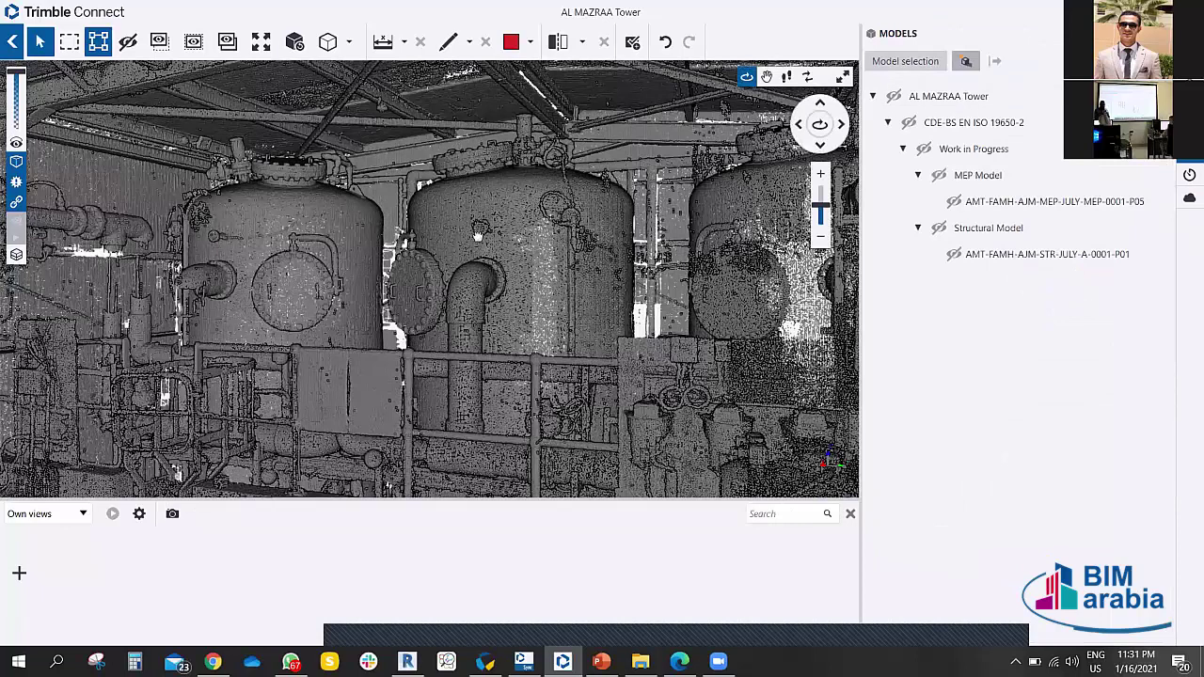
Leave the point-cloud viewer and go back to the list of all projects.
{"action": "scroll", "coordinate": [102, 173], "scroll_direction": "up", "scroll_amount": 1}
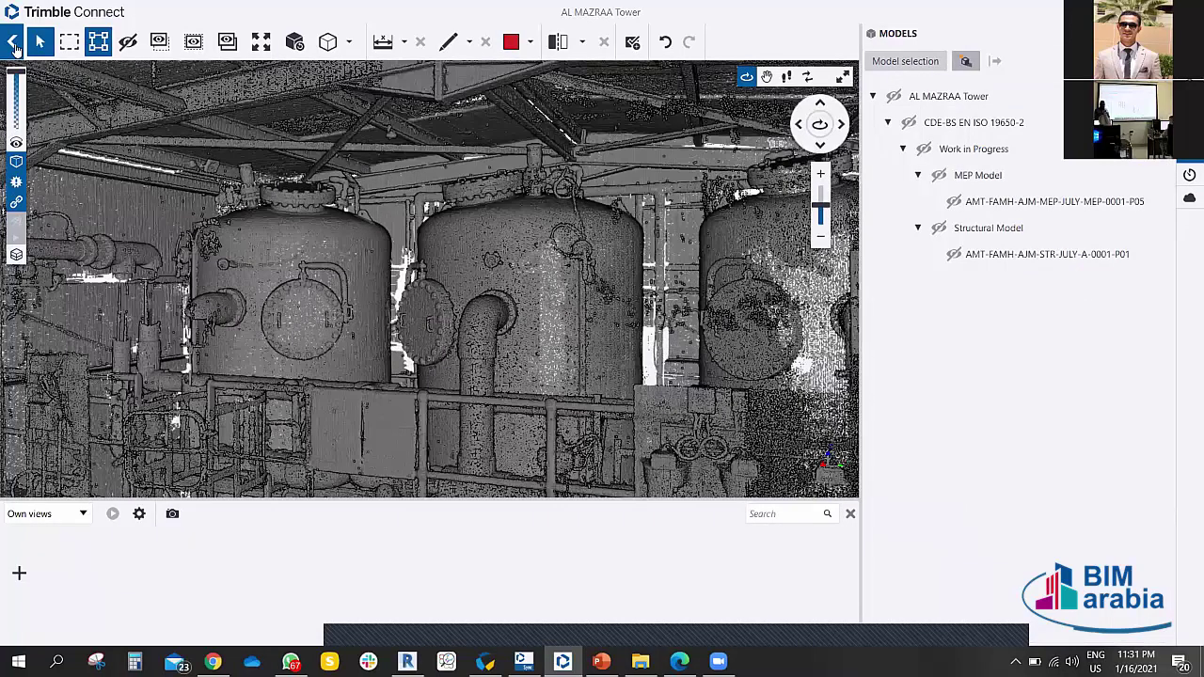
{"action": "left_click", "coordinate": [14, 44]}
{"action": "left_click", "coordinate": [14, 63]}
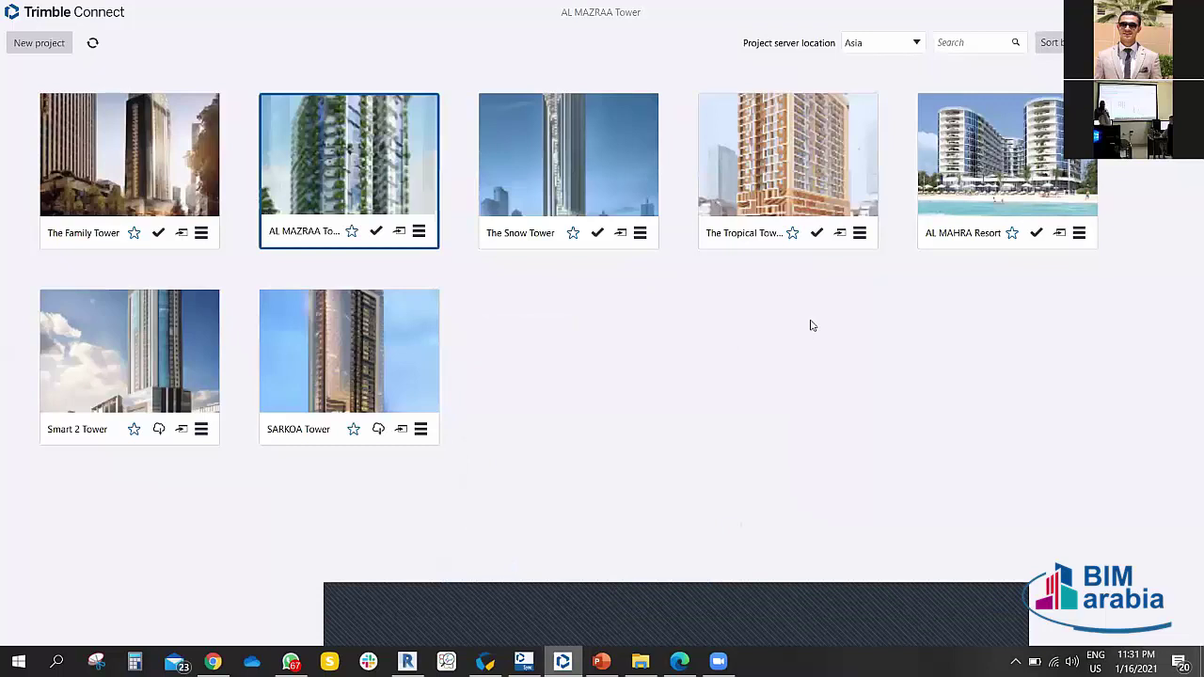
Check the browser briefly, then reopen AL MAZRAA Tower in the desktop 3D viewer.
{"action": "key", "text": "alt+Tab"}
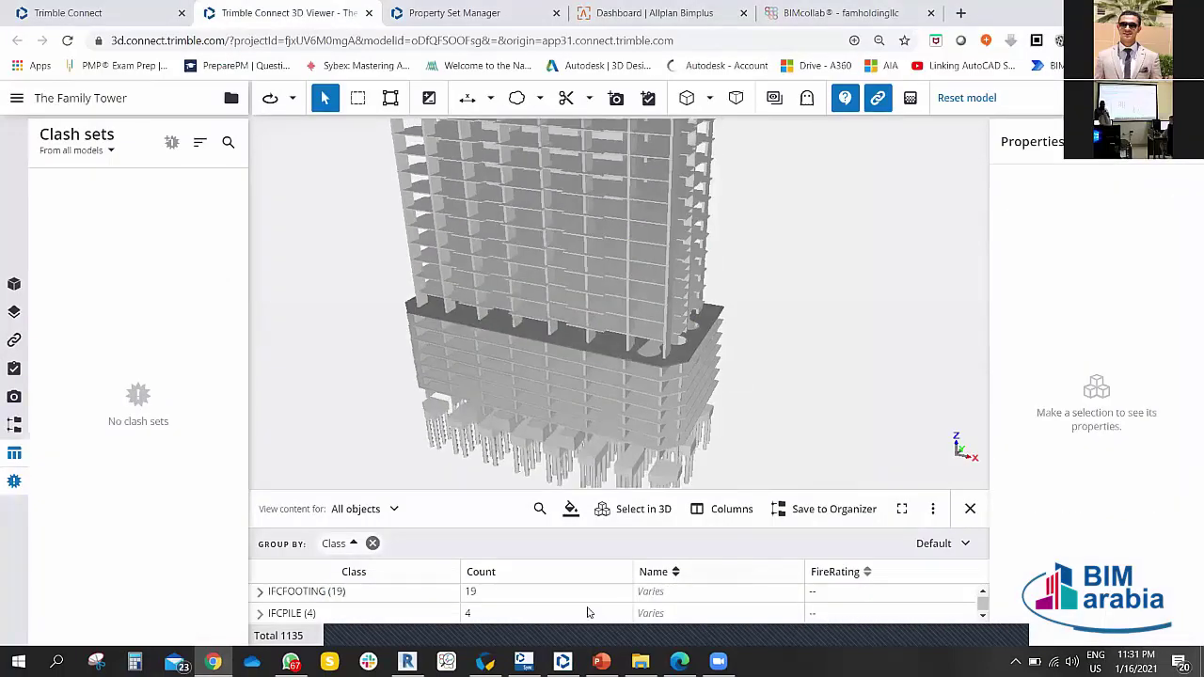
{"action": "key", "text": "alt+Tab"}
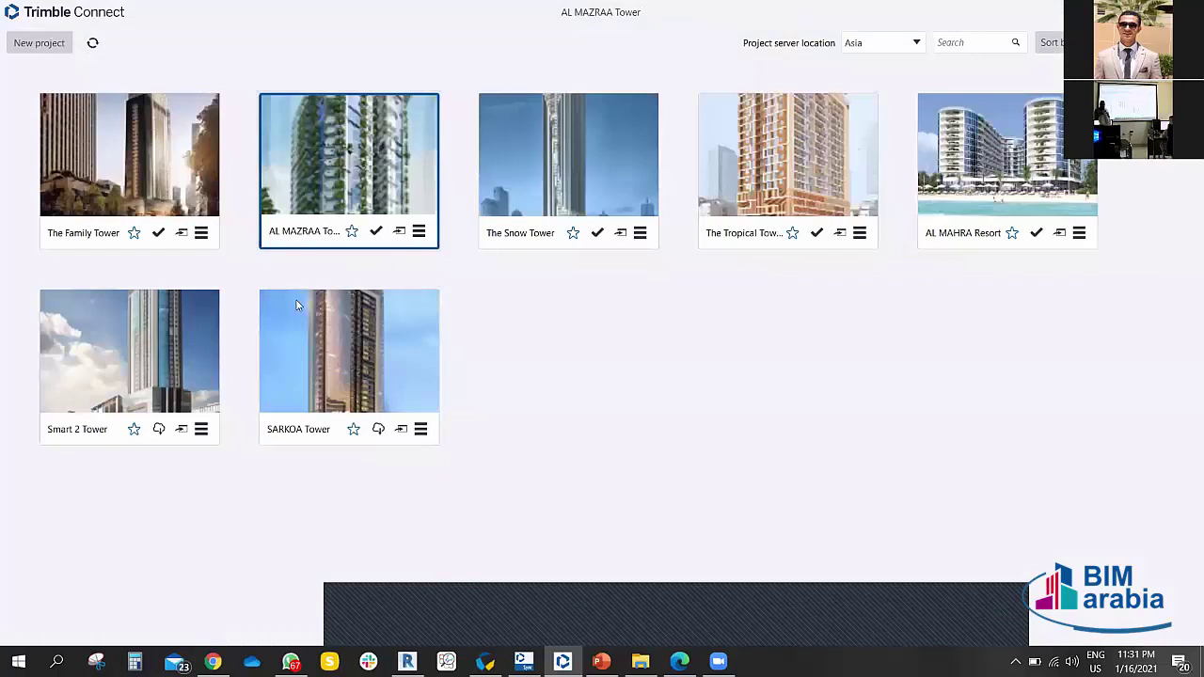
{"action": "left_click", "coordinate": [591, 257]}
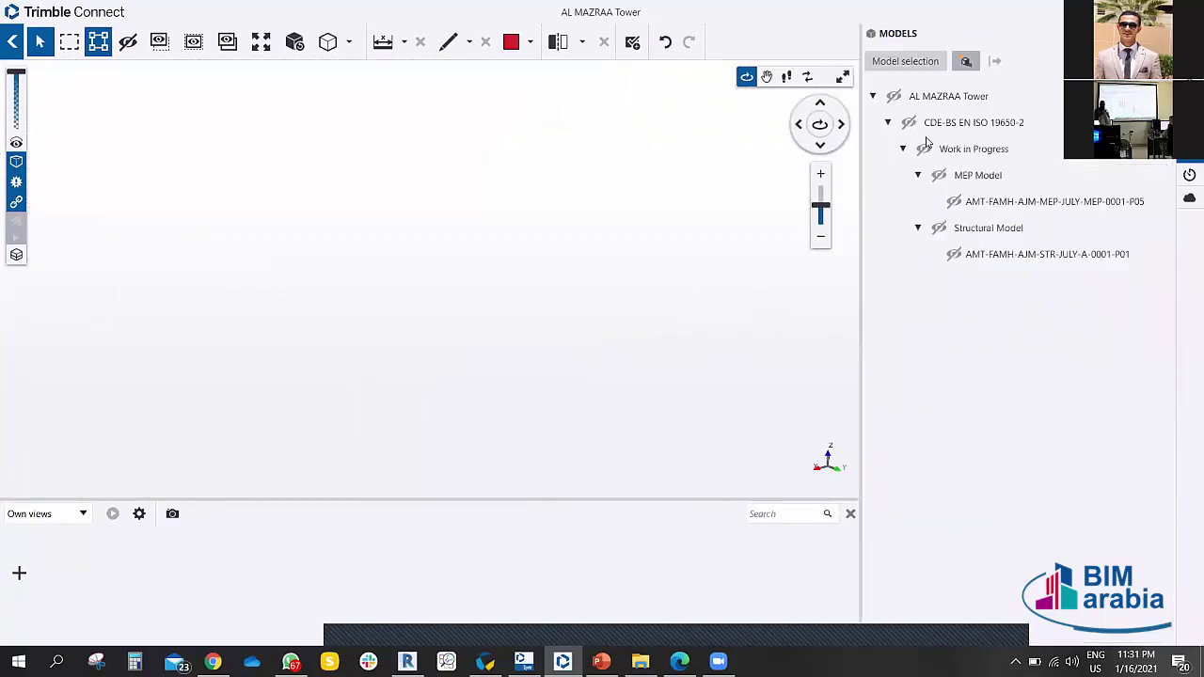
Show the MEP and Structural models and navigate across the tower floors.
{"action": "left_click", "coordinate": [893, 96]}
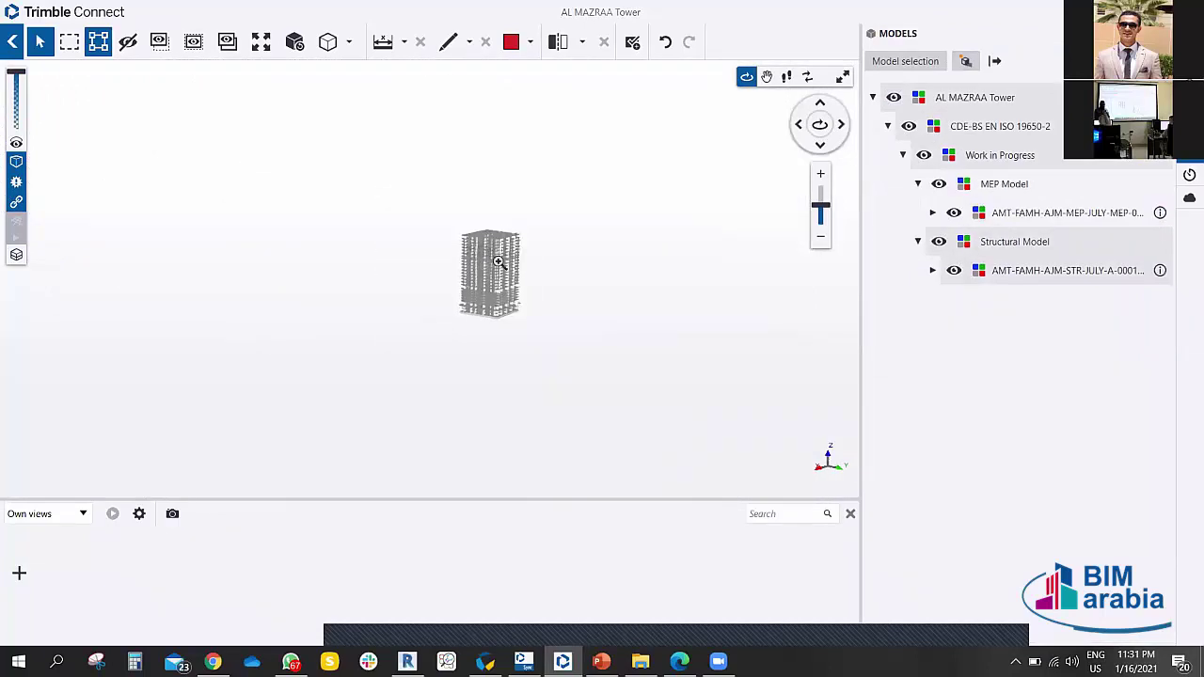
{"action": "scroll", "coordinate": [498, 264], "scroll_direction": "up", "scroll_amount": 5}
{"action": "scroll", "coordinate": [506, 267], "scroll_direction": "up", "scroll_amount": 3}
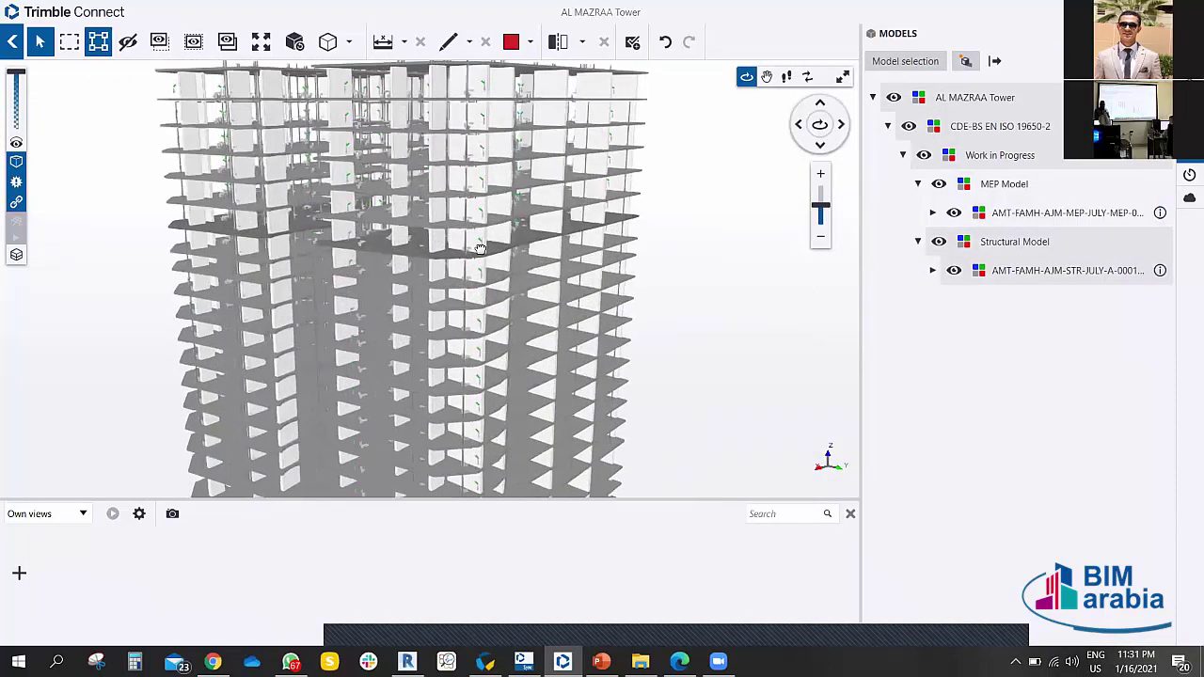
{"action": "scroll", "coordinate": [450, 245], "scroll_direction": "up", "scroll_amount": 2}
{"action": "scroll", "coordinate": [450, 244], "scroll_direction": "up", "scroll_amount": 2}
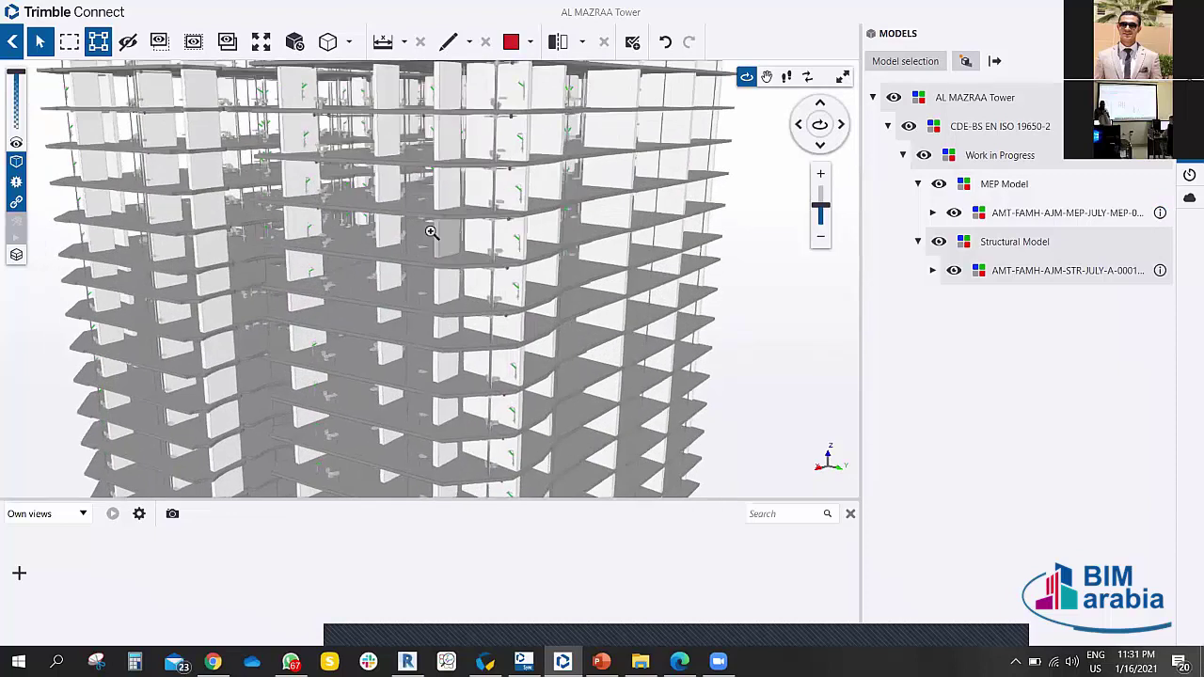
{"action": "scroll", "coordinate": [433, 233], "scroll_direction": "up", "scroll_amount": 2}
{"action": "scroll", "coordinate": [433, 254], "scroll_direction": "up", "scroll_amount": 2}
{"action": "scroll", "coordinate": [429, 260], "scroll_direction": "down", "scroll_amount": 3}
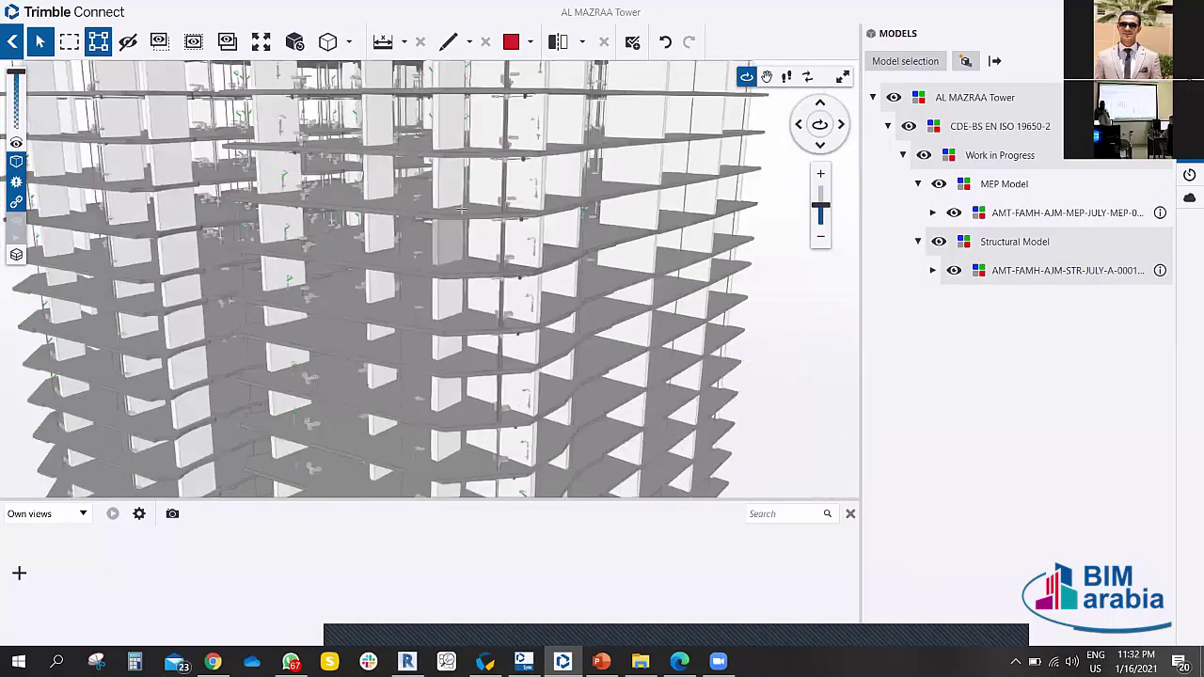
{"action": "mouse_move", "coordinate": [460, 210]}
{"action": "middle_mouse_down"}
{"action": "mouse_move", "coordinate": [531, 260]}
{"action": "mouse_move", "coordinate": [557, 227]}
{"action": "middle_mouse_up"}
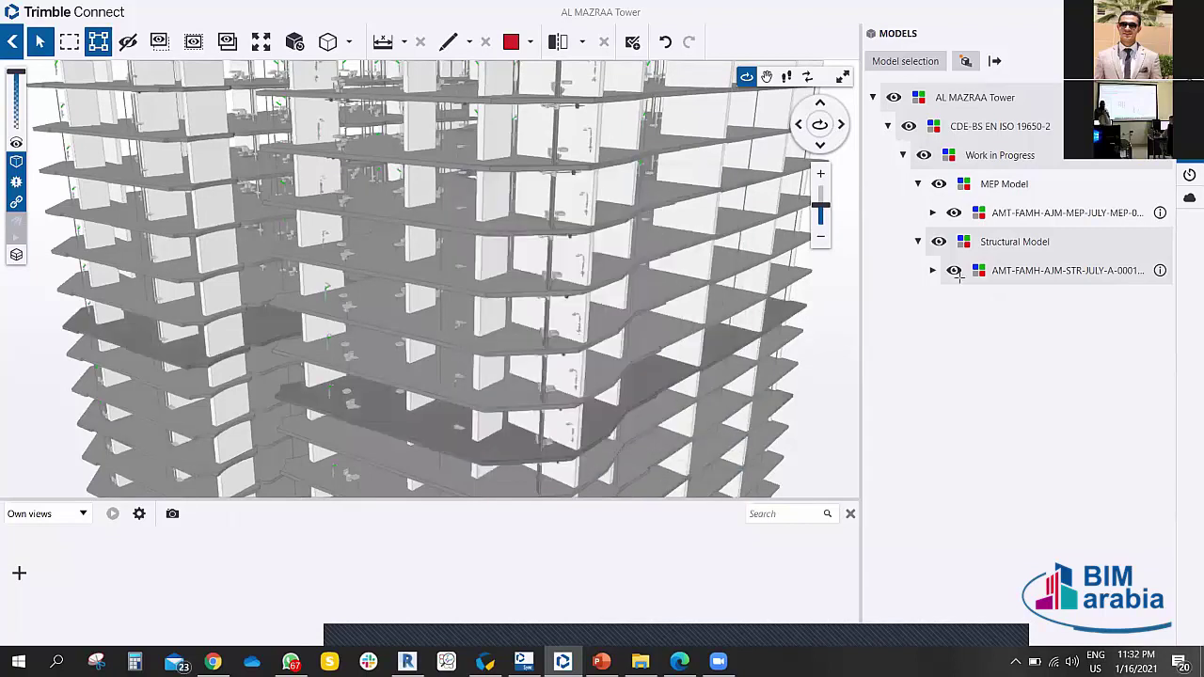
Zoom into the upper floor and select a toilet fixture.
{"action": "scroll", "coordinate": [446, 169], "scroll_direction": "up", "scroll_amount": 2}
{"action": "scroll", "coordinate": [443, 174], "scroll_direction": "up", "scroll_amount": 2}
{"action": "scroll", "coordinate": [442, 179], "scroll_direction": "up", "scroll_amount": 2}
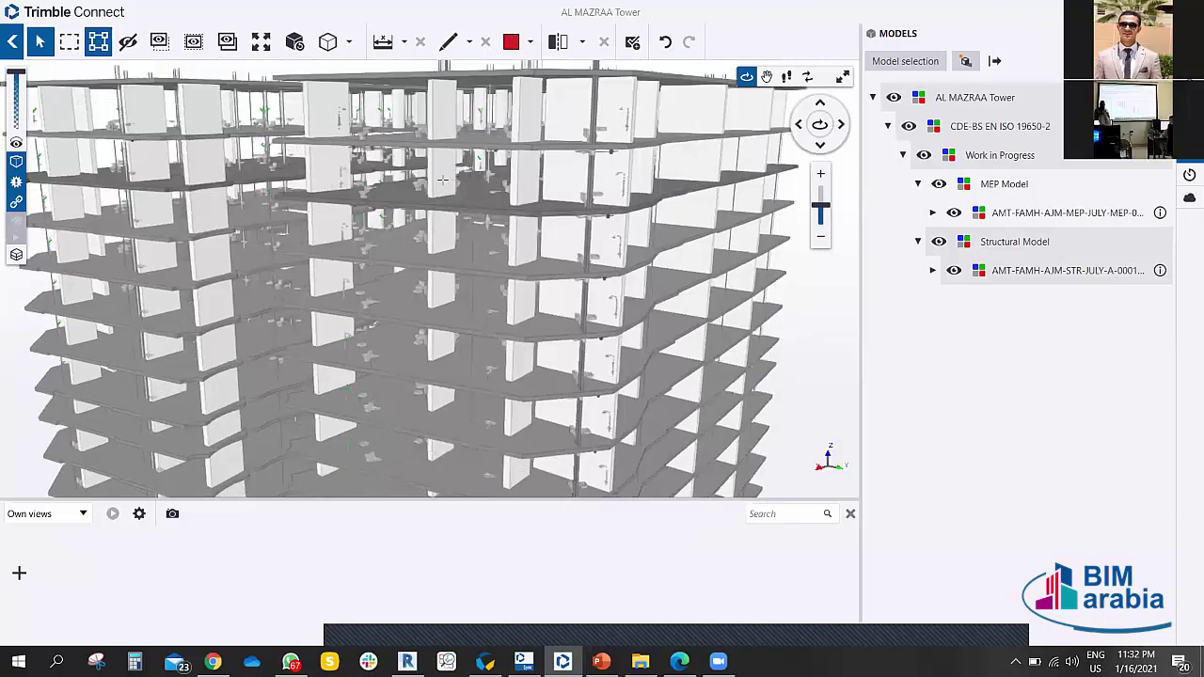
{"action": "scroll", "coordinate": [442, 178], "scroll_direction": "up", "scroll_amount": 3}
{"action": "left_click", "coordinate": [440, 189]}
{"action": "scroll", "coordinate": [343, 207], "scroll_direction": "up", "scroll_amount": 2}
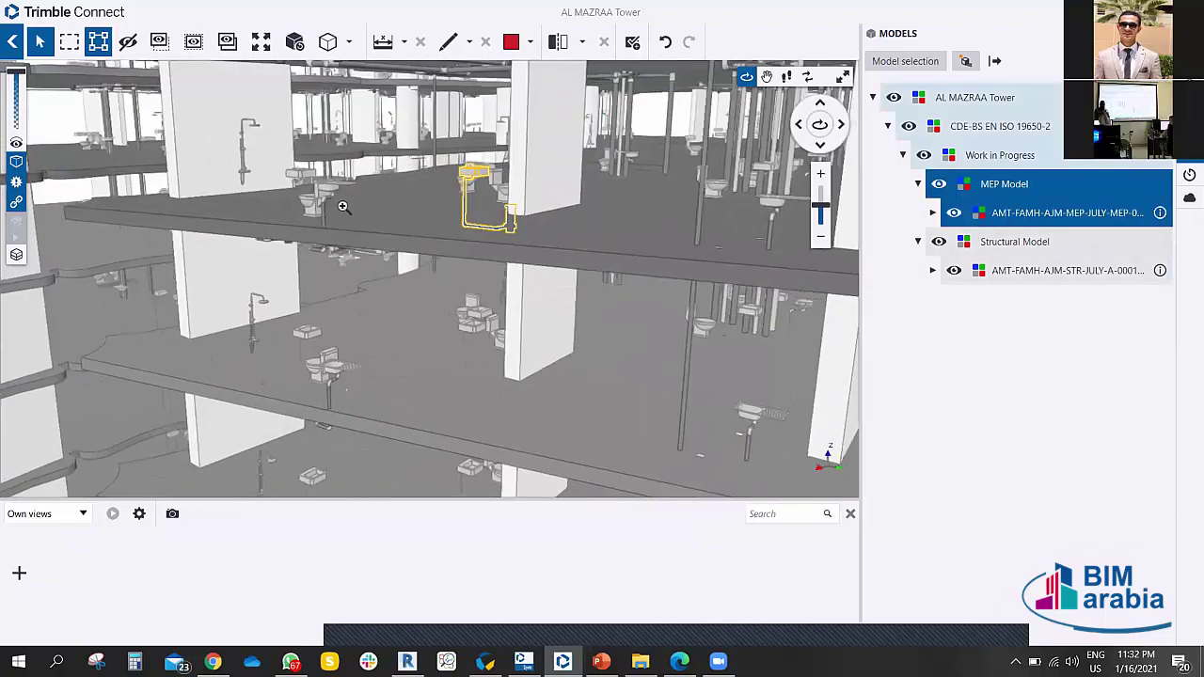
{"action": "scroll", "coordinate": [346, 209], "scroll_direction": "up", "scroll_amount": 2}
{"action": "scroll", "coordinate": [352, 211], "scroll_direction": "up", "scroll_amount": 2}
{"action": "scroll", "coordinate": [365, 213], "scroll_direction": "up", "scroll_amount": 2}
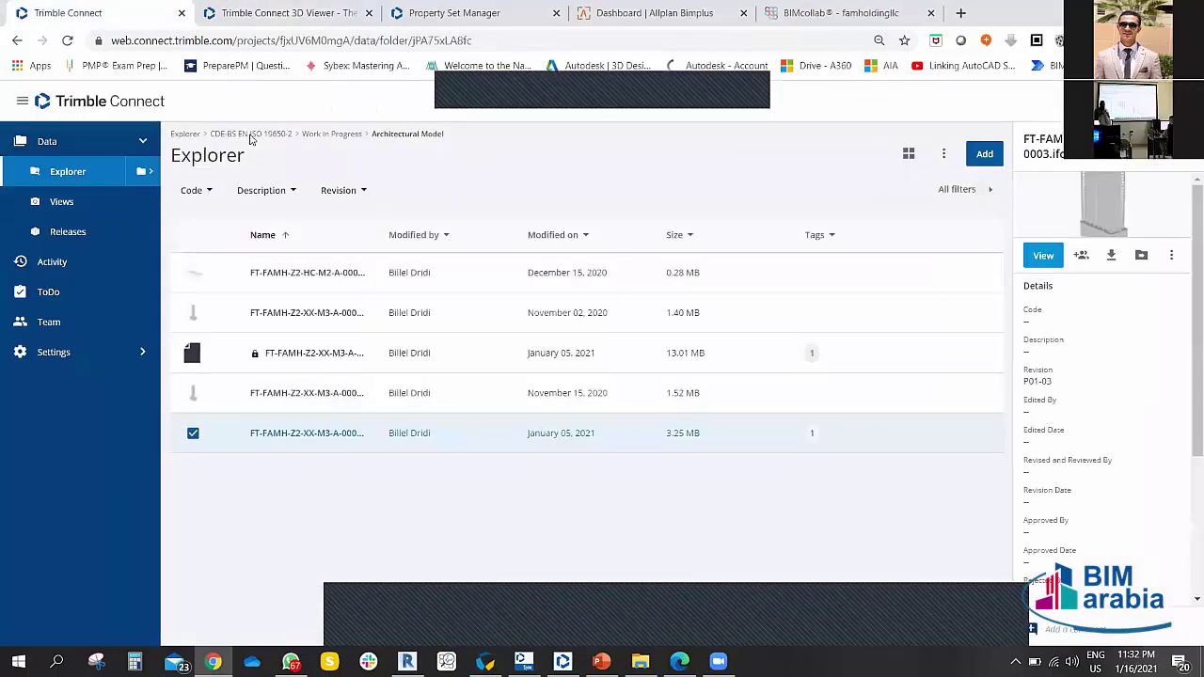
Browse to Shared › Procurement Department, checking the Quotations & BOQs and RFIs folders.
{"action": "left_click", "coordinate": [251, 135]}
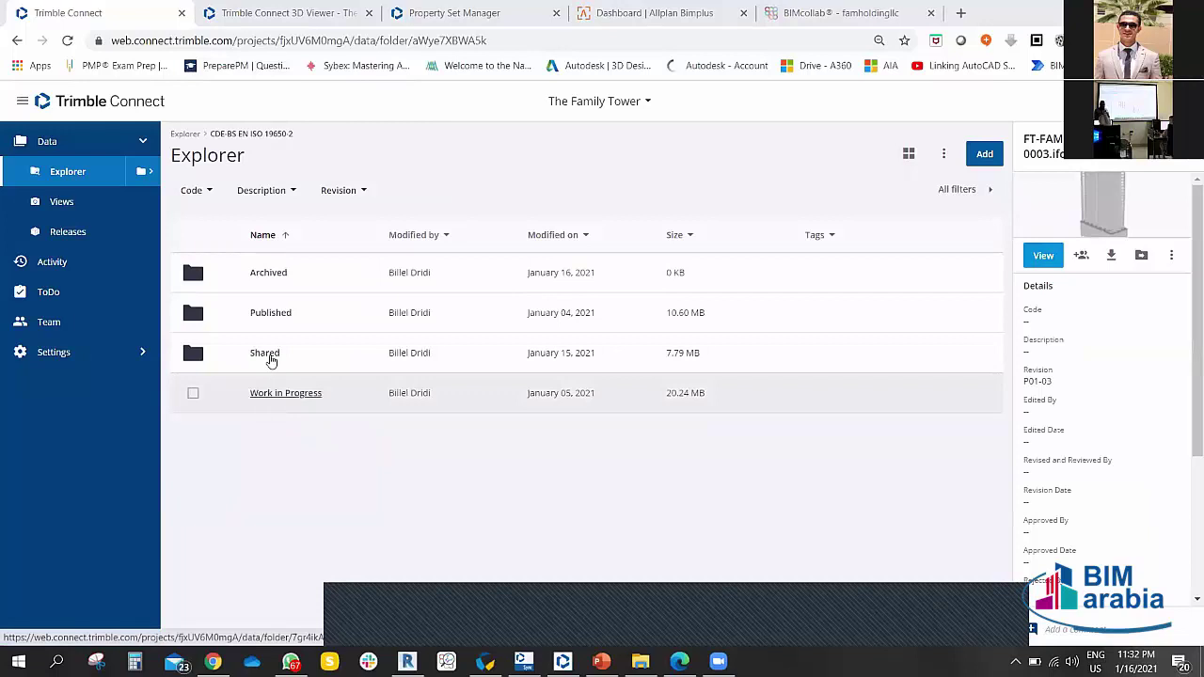
{"action": "left_click", "coordinate": [269, 356]}
{"action": "scroll", "coordinate": [387, 381], "scroll_direction": "down", "scroll_amount": 1}
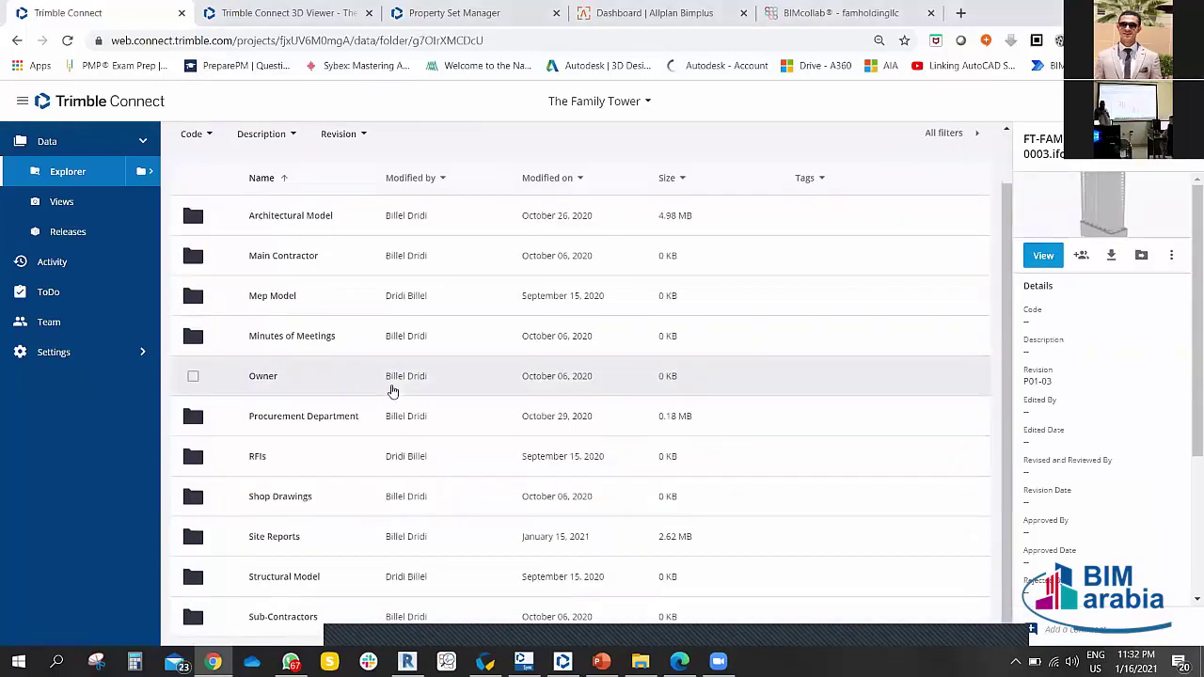
{"action": "left_click", "coordinate": [331, 418]}
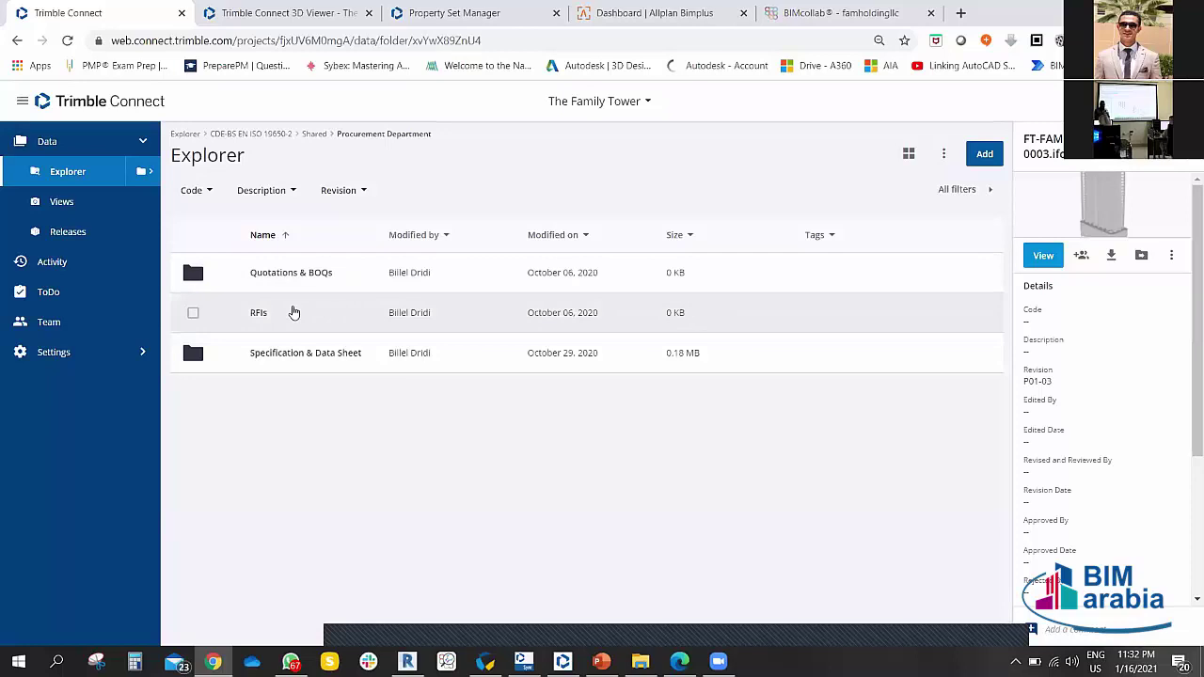
{"action": "left_click", "coordinate": [294, 273]}
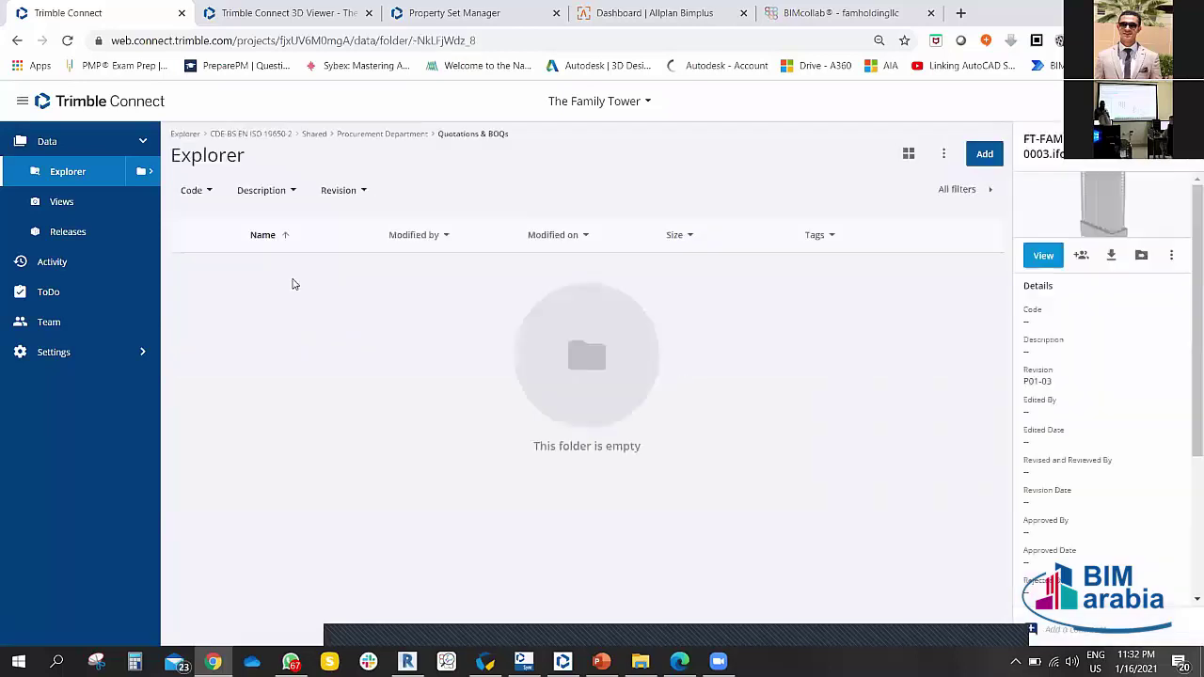
{"action": "left_click", "coordinate": [15, 42]}
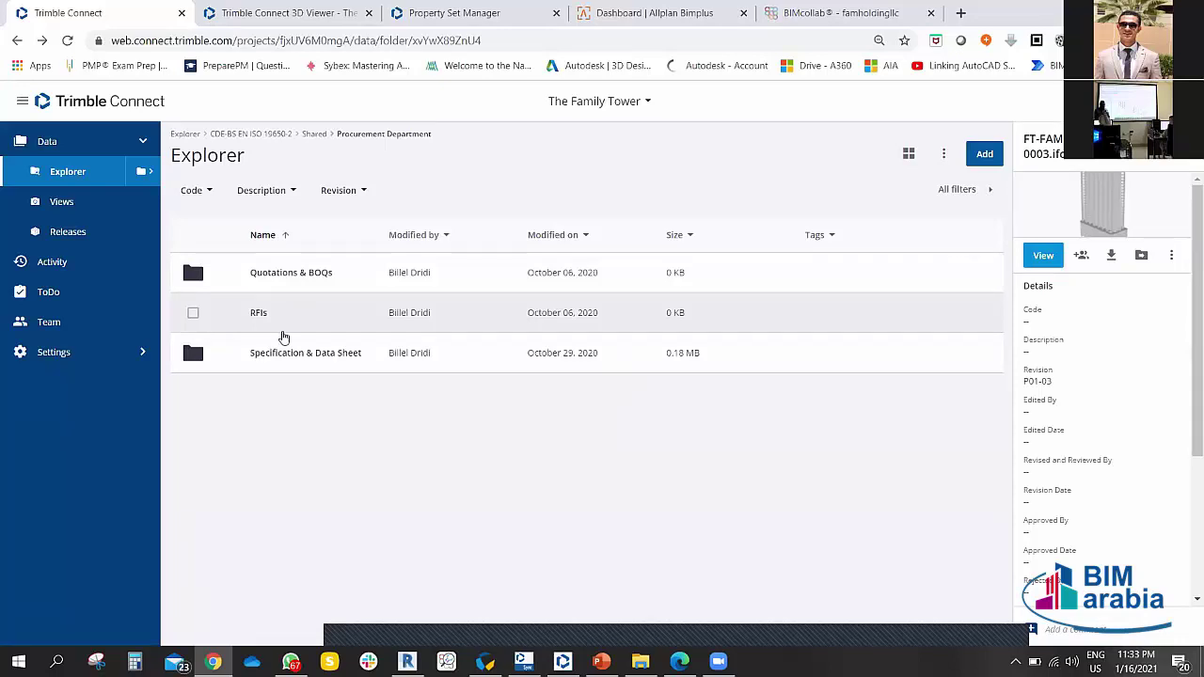
{"action": "left_click", "coordinate": [258, 312]}
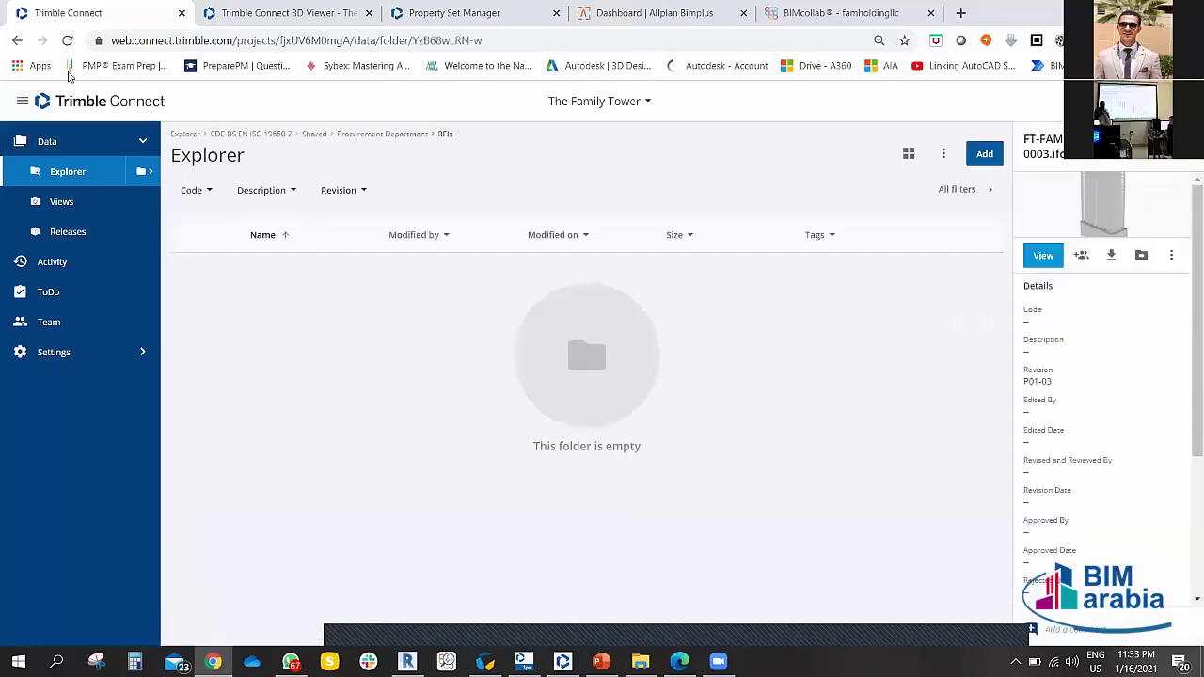
{"action": "key", "text": "alt+Left"}
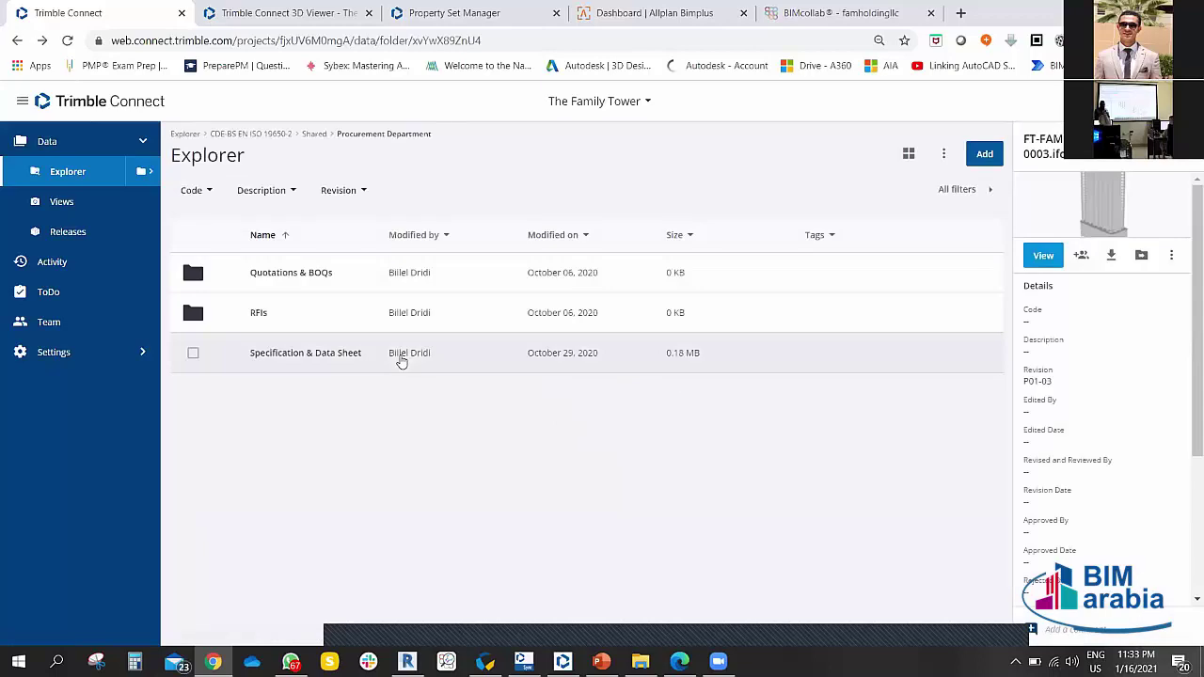
Open the water-closet datasheet from Specification & Data Sheet › Sanitary Fixtures › Water Closet.
{"action": "left_click", "coordinate": [320, 358]}
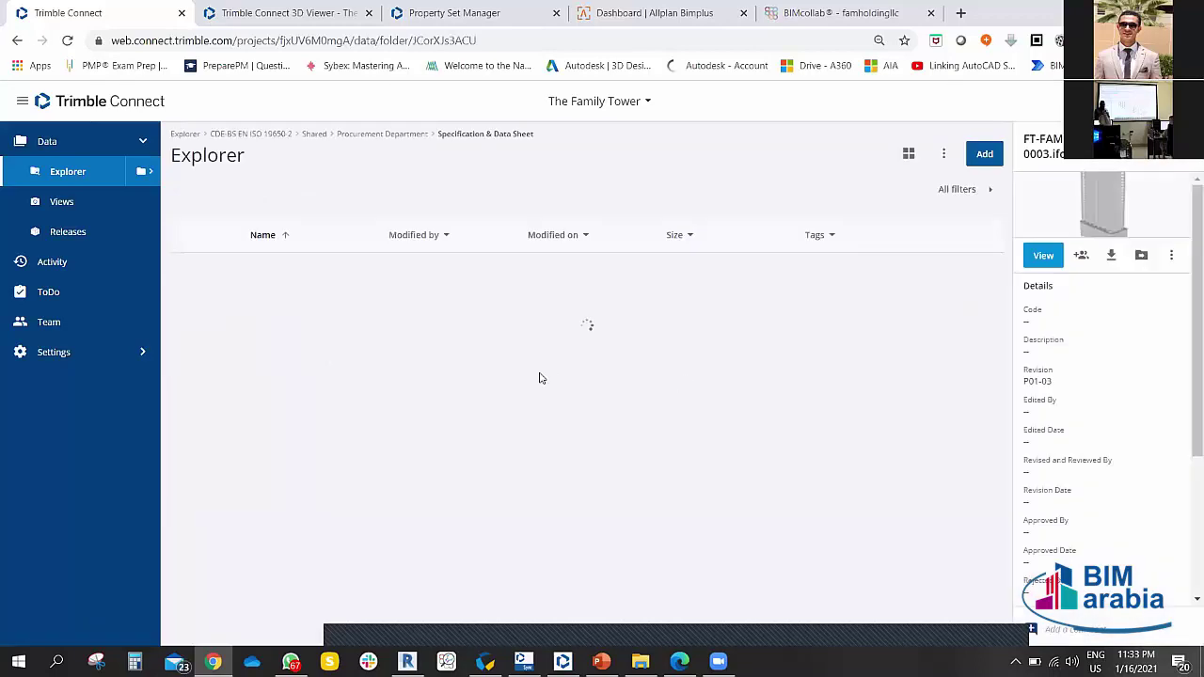
{"action": "scroll", "coordinate": [360, 464], "scroll_direction": "down", "scroll_amount": 1}
{"action": "scroll", "coordinate": [360, 464], "scroll_direction": "up", "scroll_amount": 2}
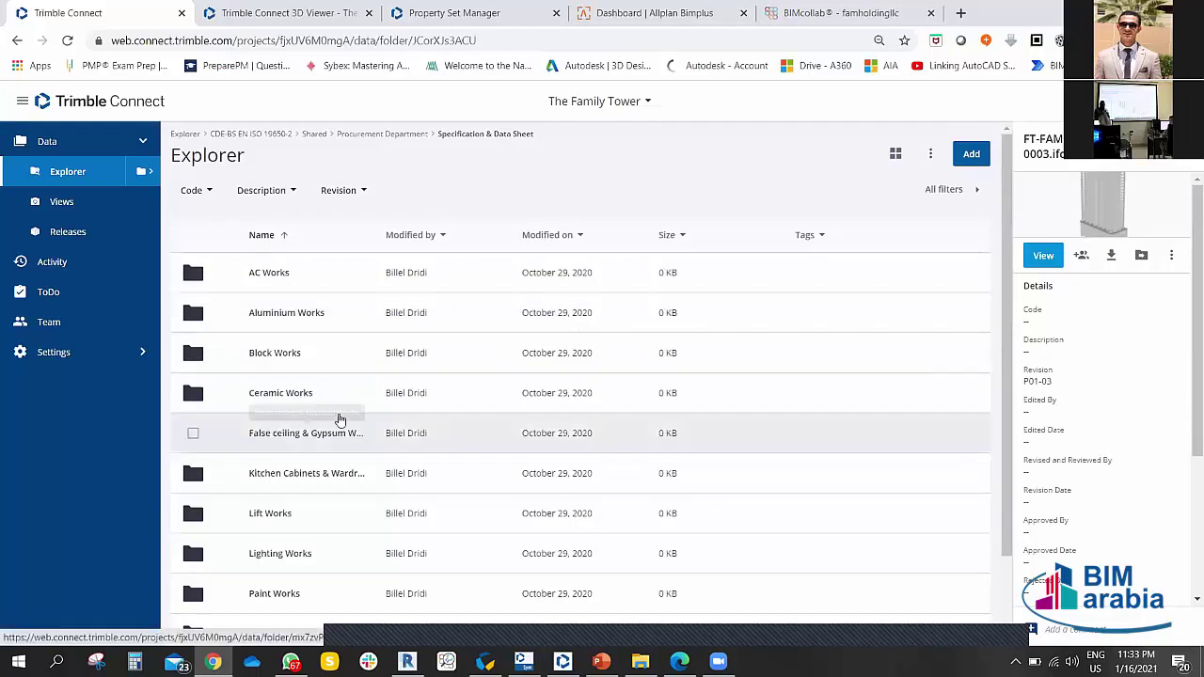
{"action": "scroll", "coordinate": [315, 381], "scroll_direction": "down", "scroll_amount": 1}
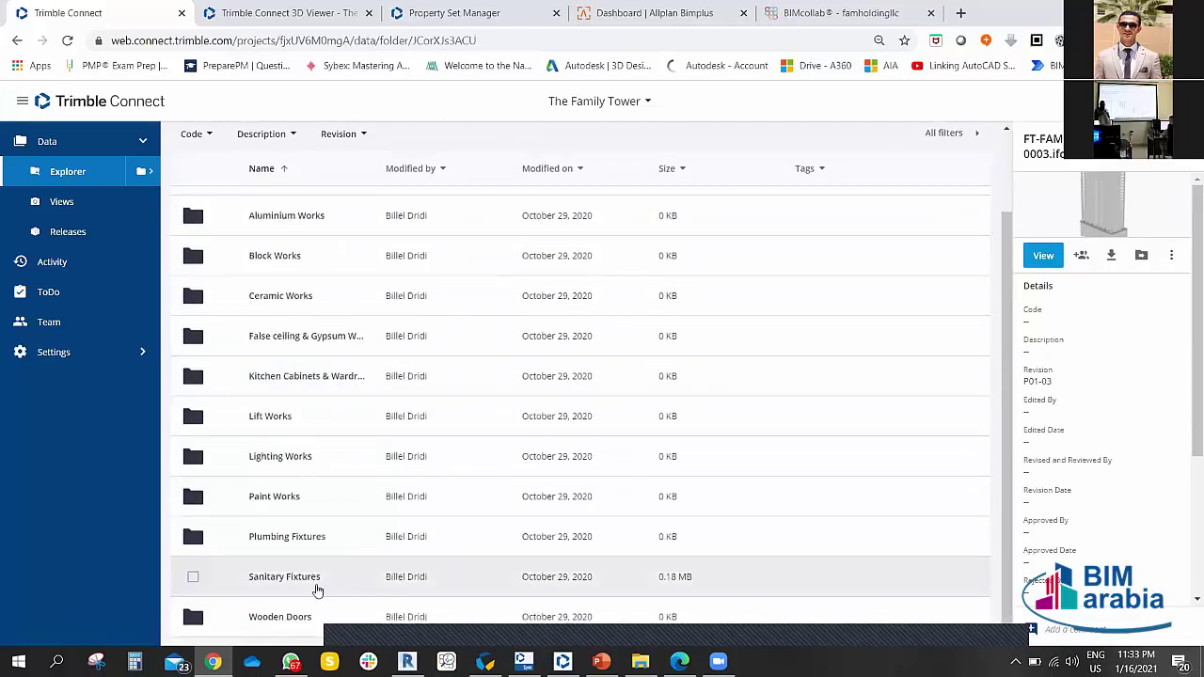
{"action": "left_click", "coordinate": [317, 583]}
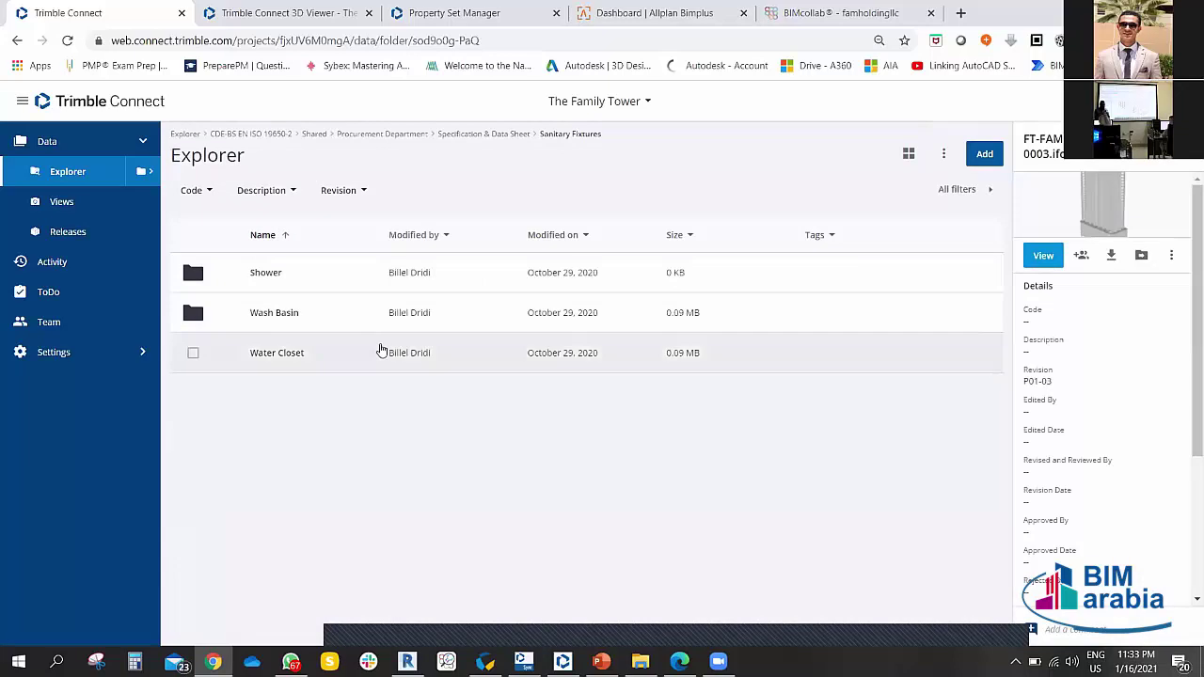
{"action": "left_click", "coordinate": [279, 362]}
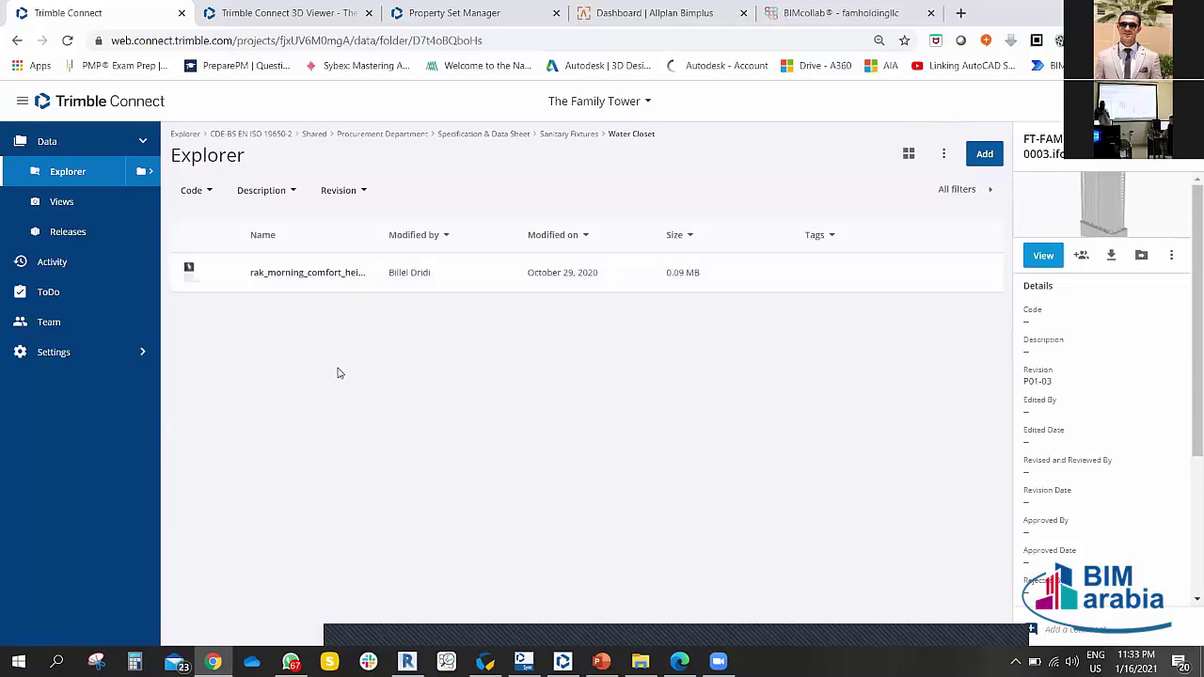
{"action": "left_click", "coordinate": [297, 274]}
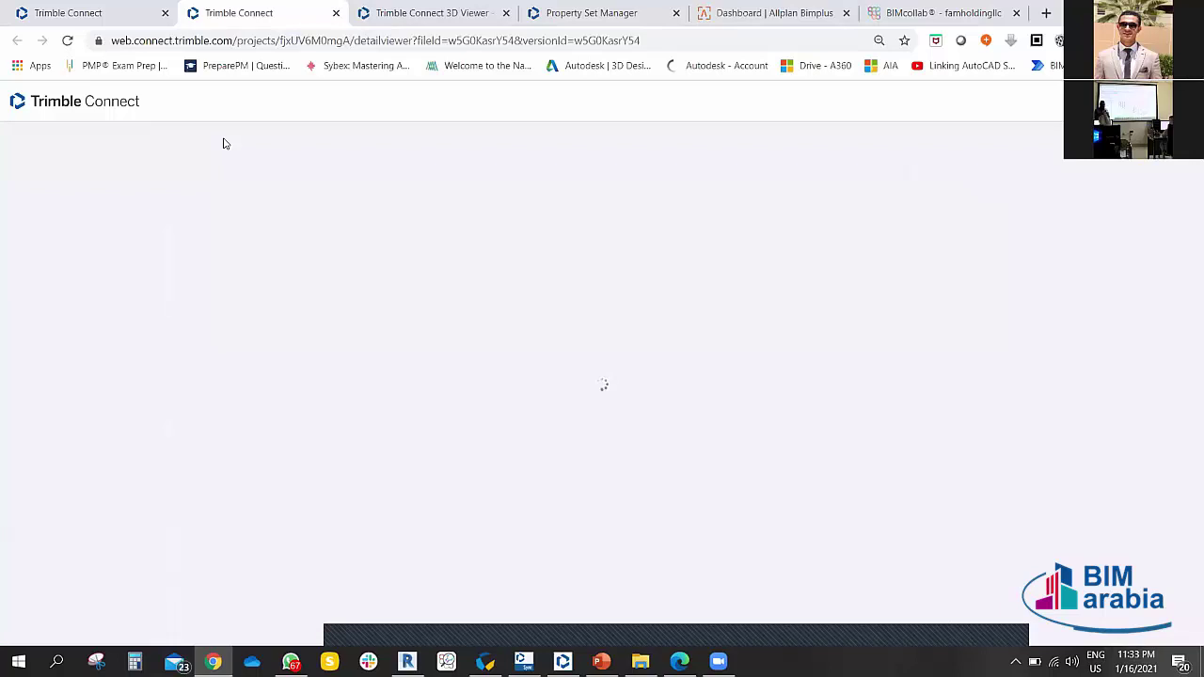
Close the Family Tower 3D viewer tab and return to the Explorer tab.
{"action": "left_click", "coordinate": [134, 9]}
{"action": "left_click", "coordinate": [440, 9]}
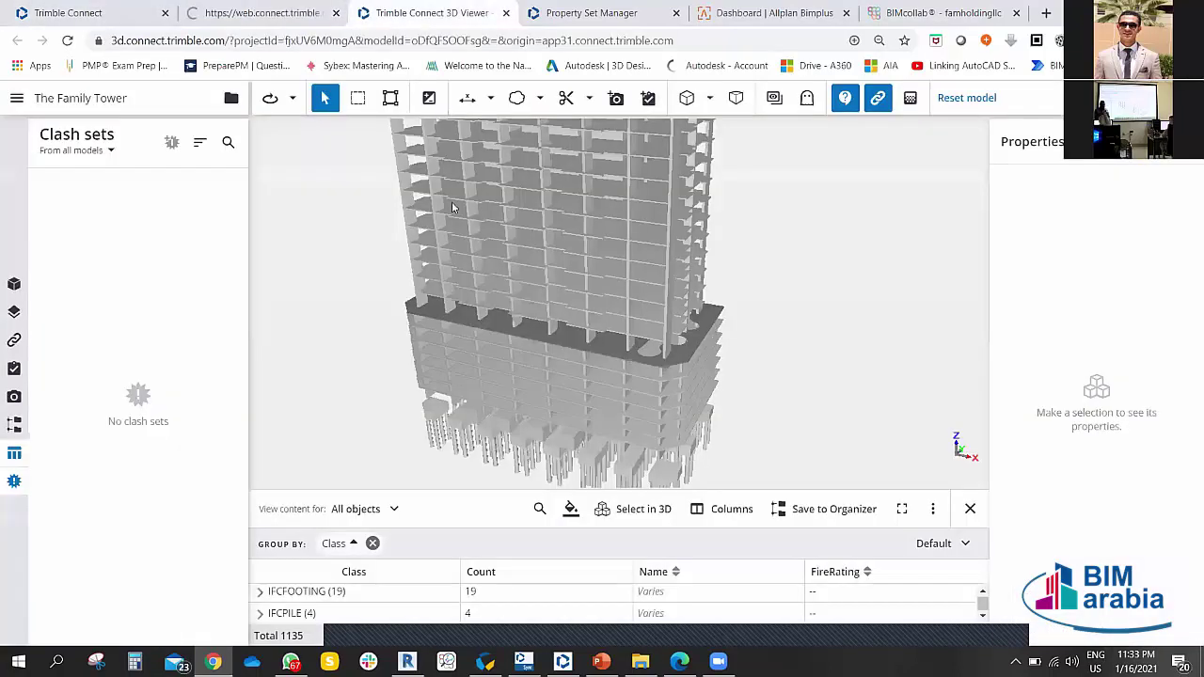
{"action": "left_click", "coordinate": [506, 13]}
{"action": "left_click", "coordinate": [97, 12]}
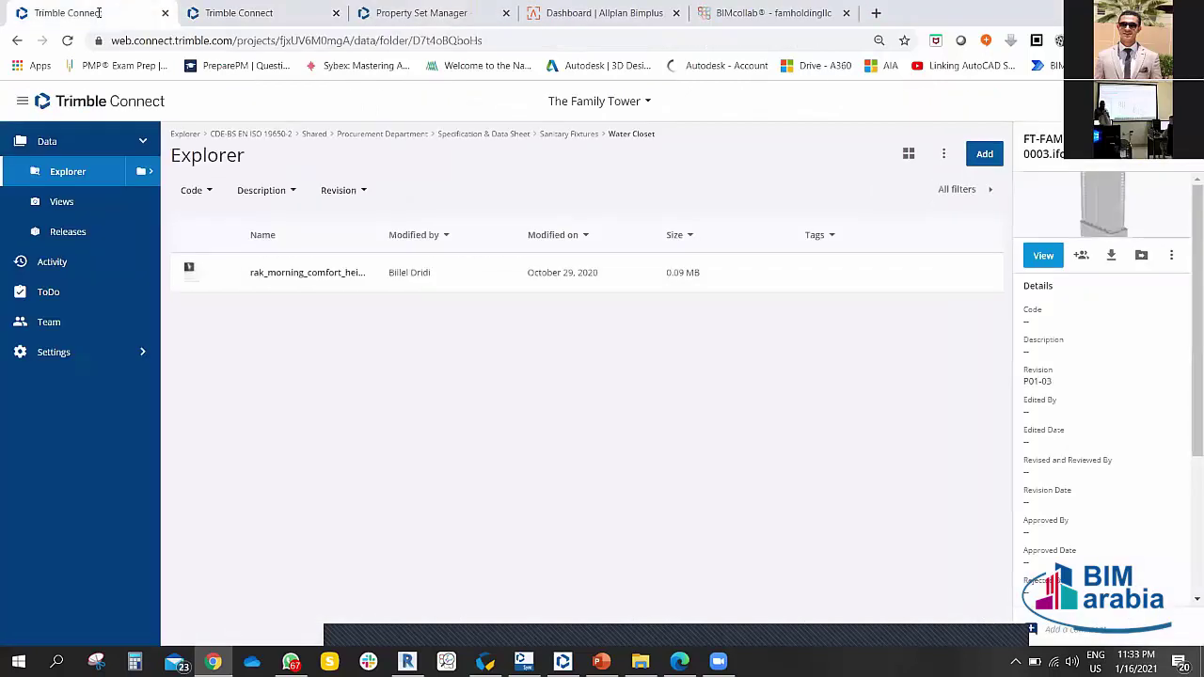
Switch Explorer to the AL MAZRAA Tower project, then view and close the datasheet tab.
{"action": "left_click", "coordinate": [600, 102]}
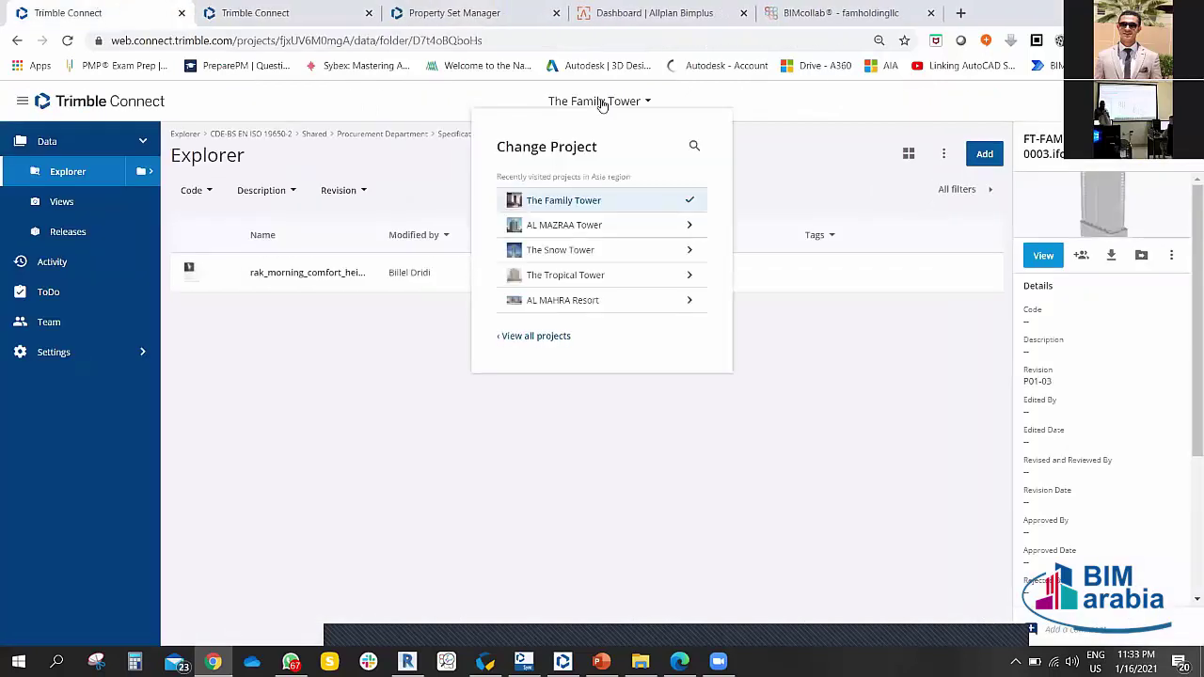
{"action": "left_click", "coordinate": [572, 232]}
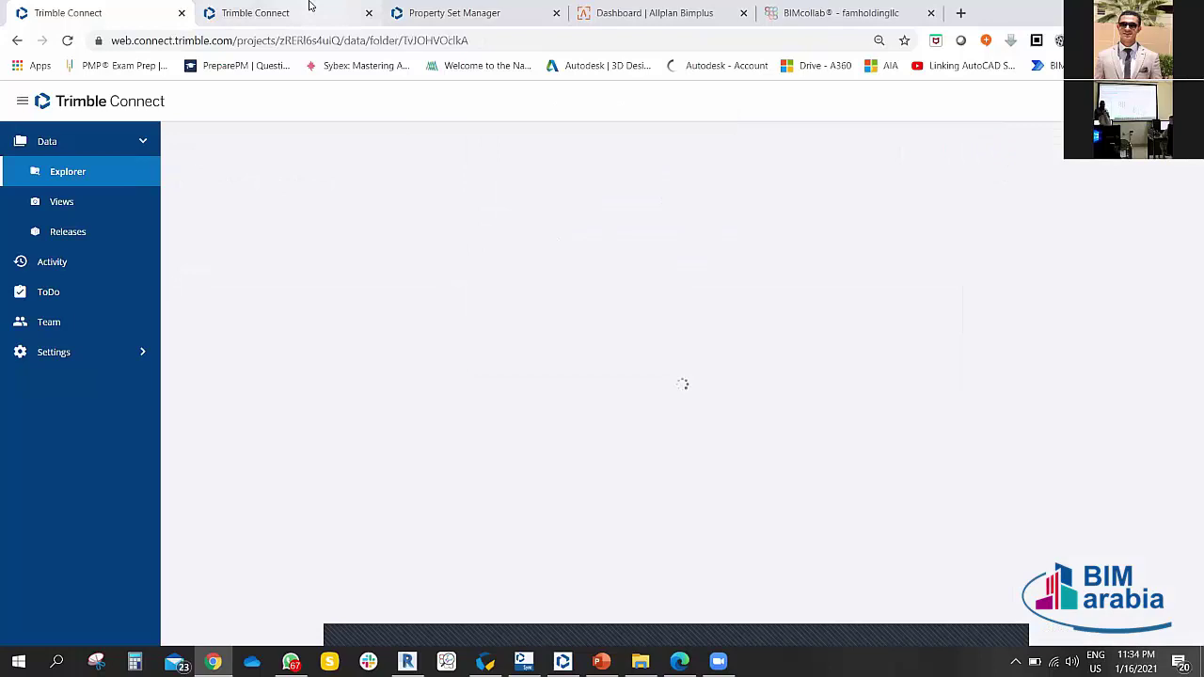
{"action": "left_click", "coordinate": [310, 11]}
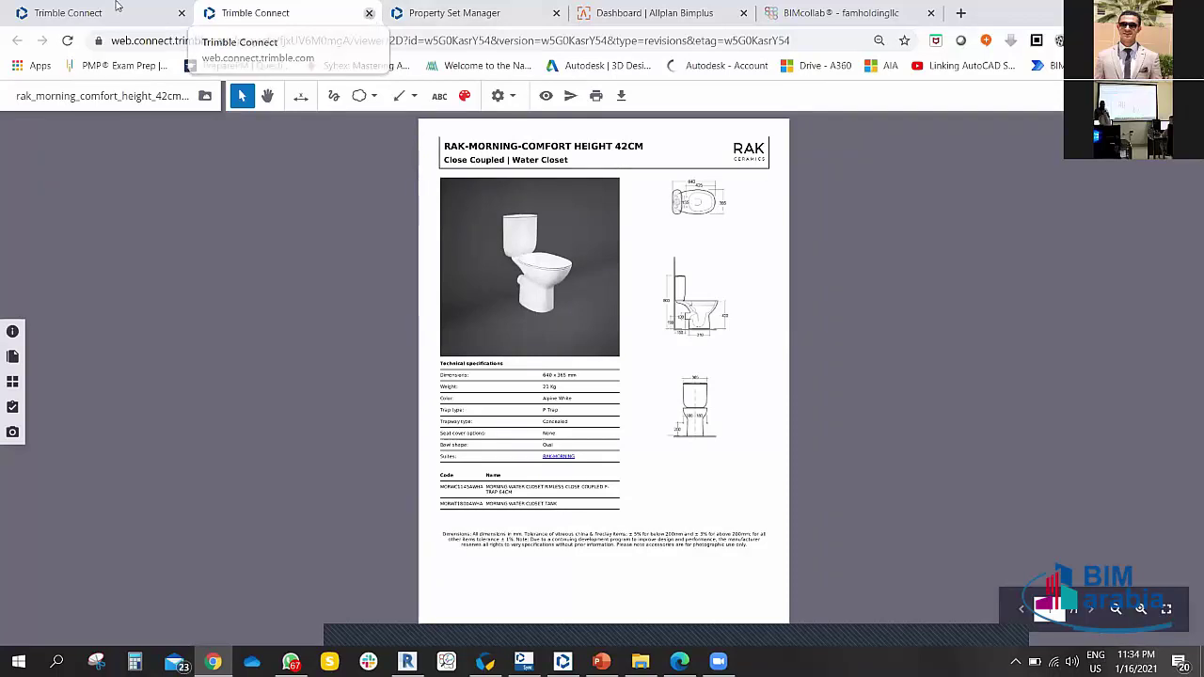
{"action": "left_click", "coordinate": [370, 17]}
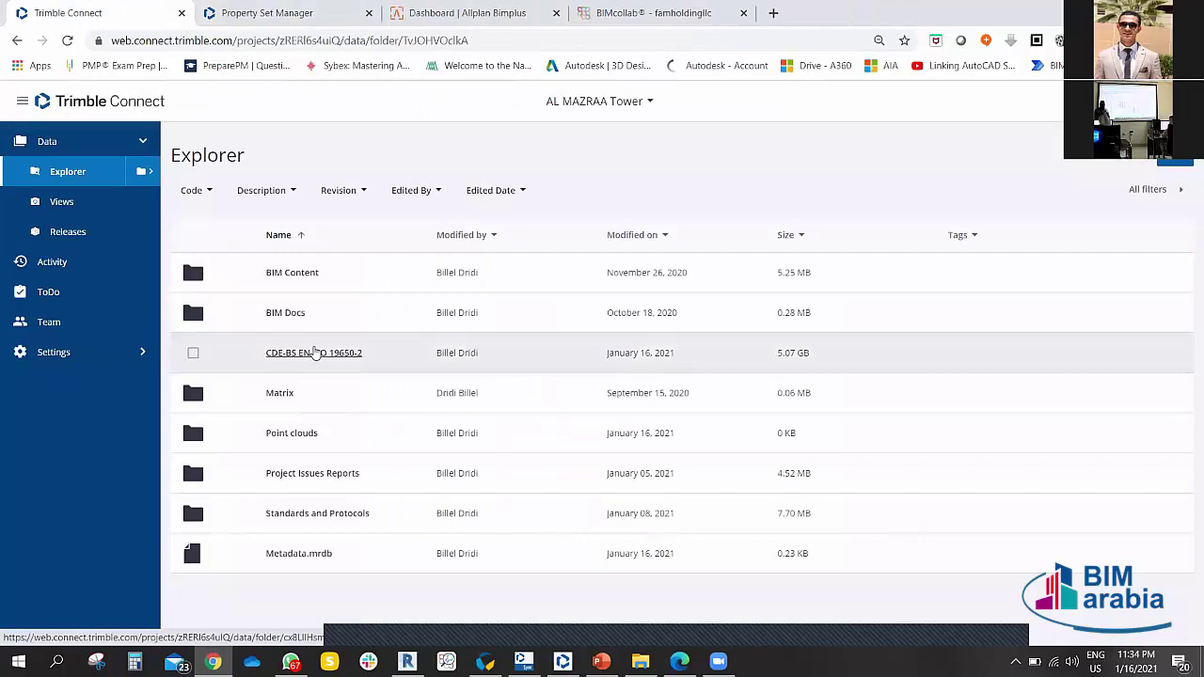
Browse to CDE-BS EN ISO 19650-2 > Work in Progress > MEP Model and open the sixth MEP file in 3D.
{"action": "left_click", "coordinate": [314, 353]}
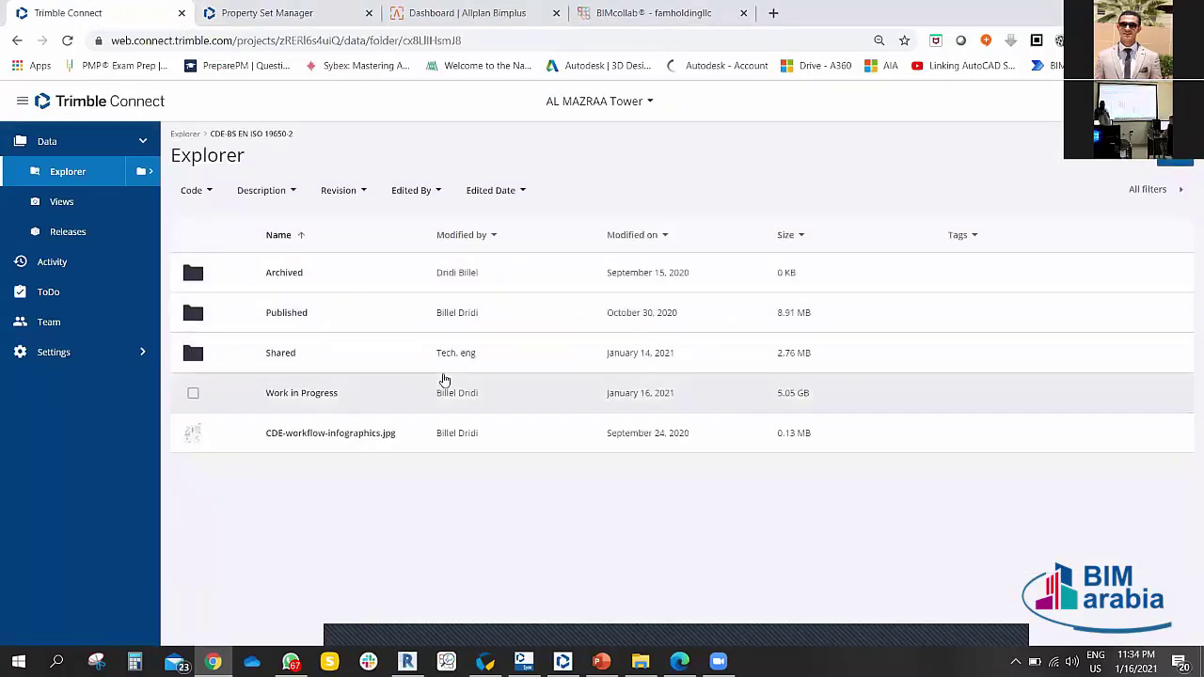
{"action": "left_click", "coordinate": [282, 355]}
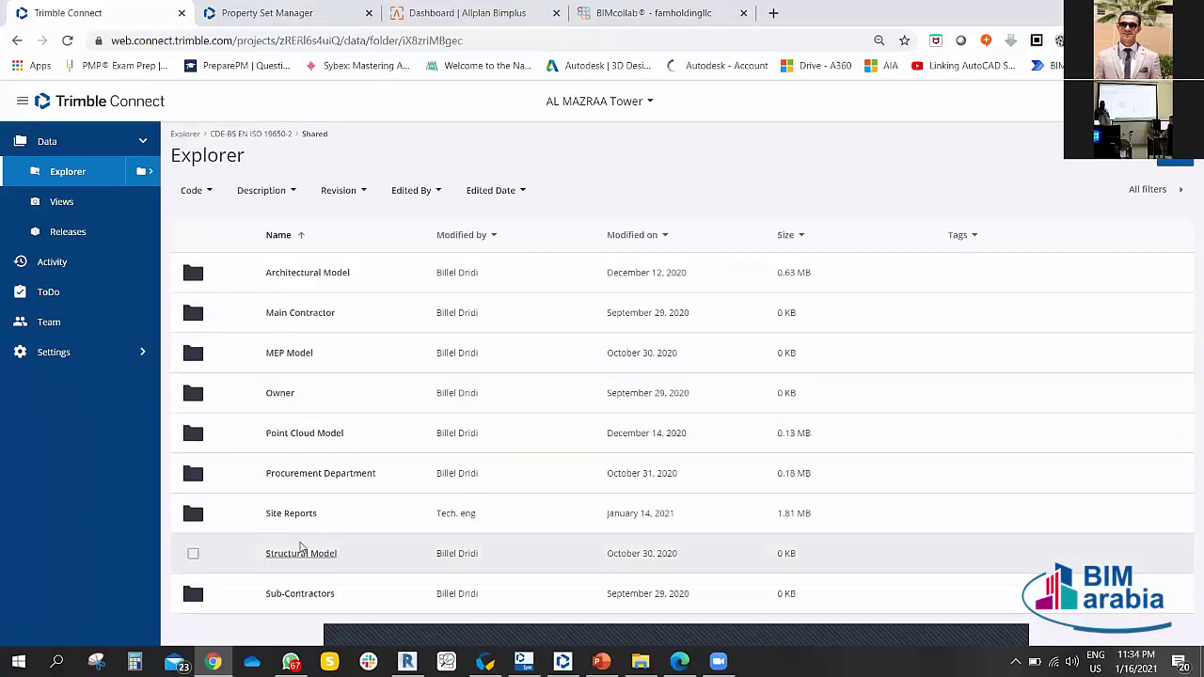
{"action": "left_click", "coordinate": [291, 273]}
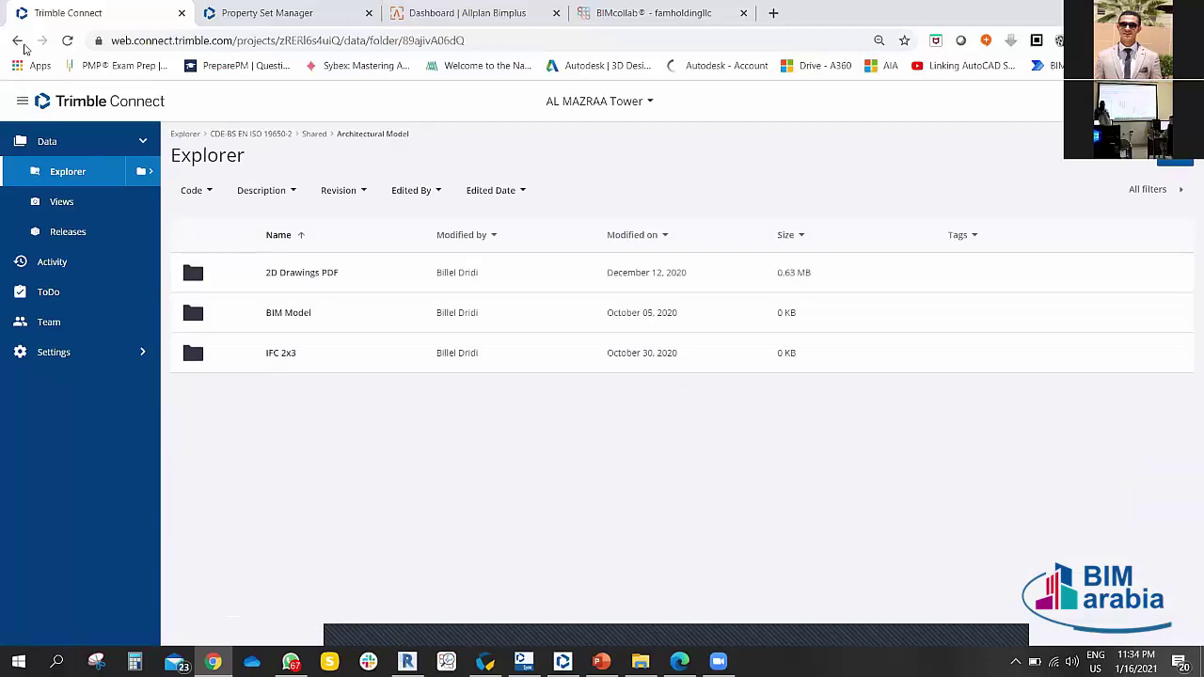
{"action": "left_click", "coordinate": [18, 43]}
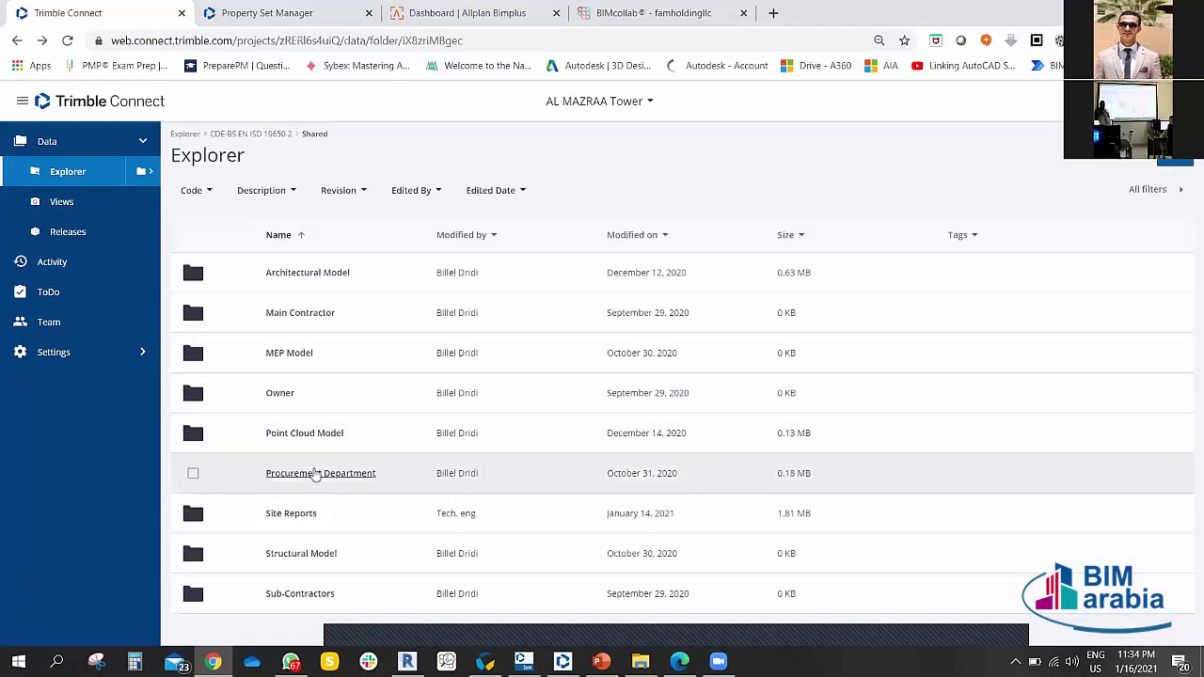
{"action": "left_click", "coordinate": [252, 135]}
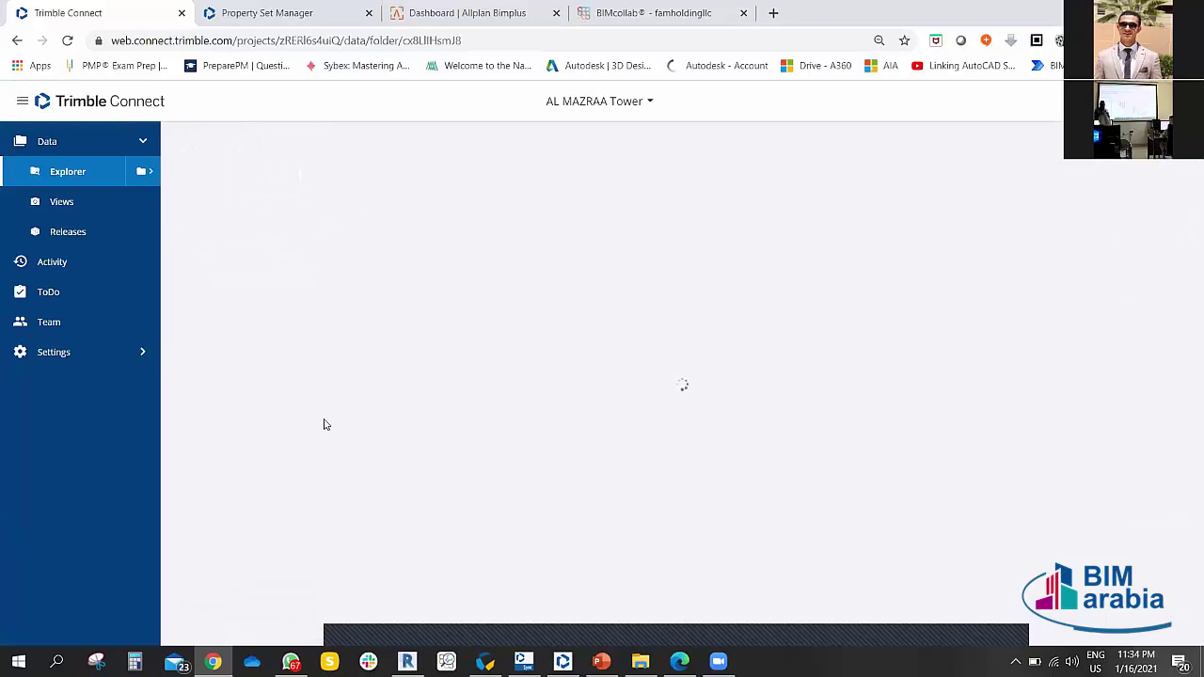
{"action": "left_click", "coordinate": [299, 396]}
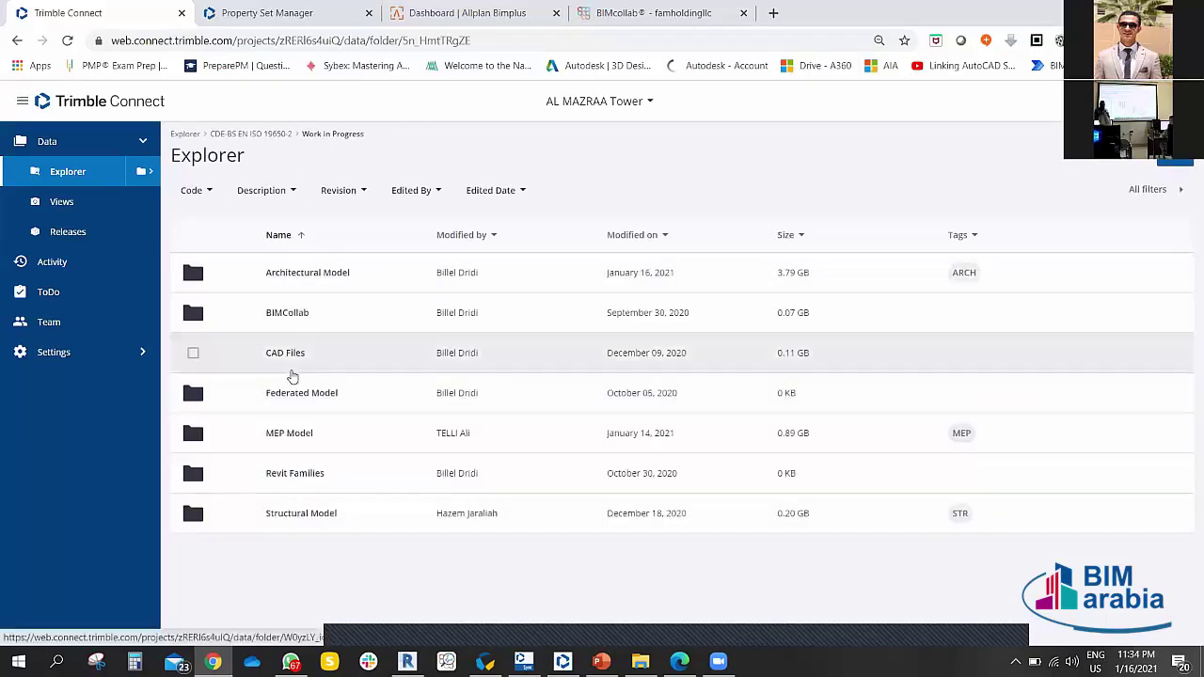
{"action": "left_click", "coordinate": [284, 433]}
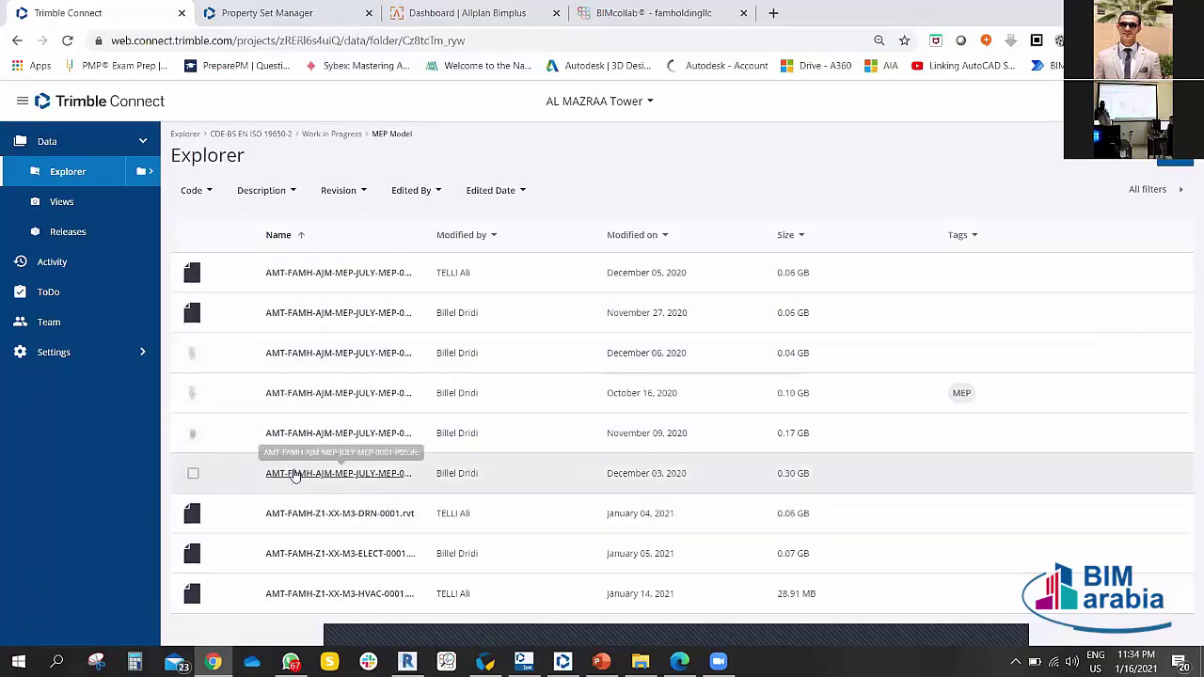
{"action": "left_click", "coordinate": [333, 474]}
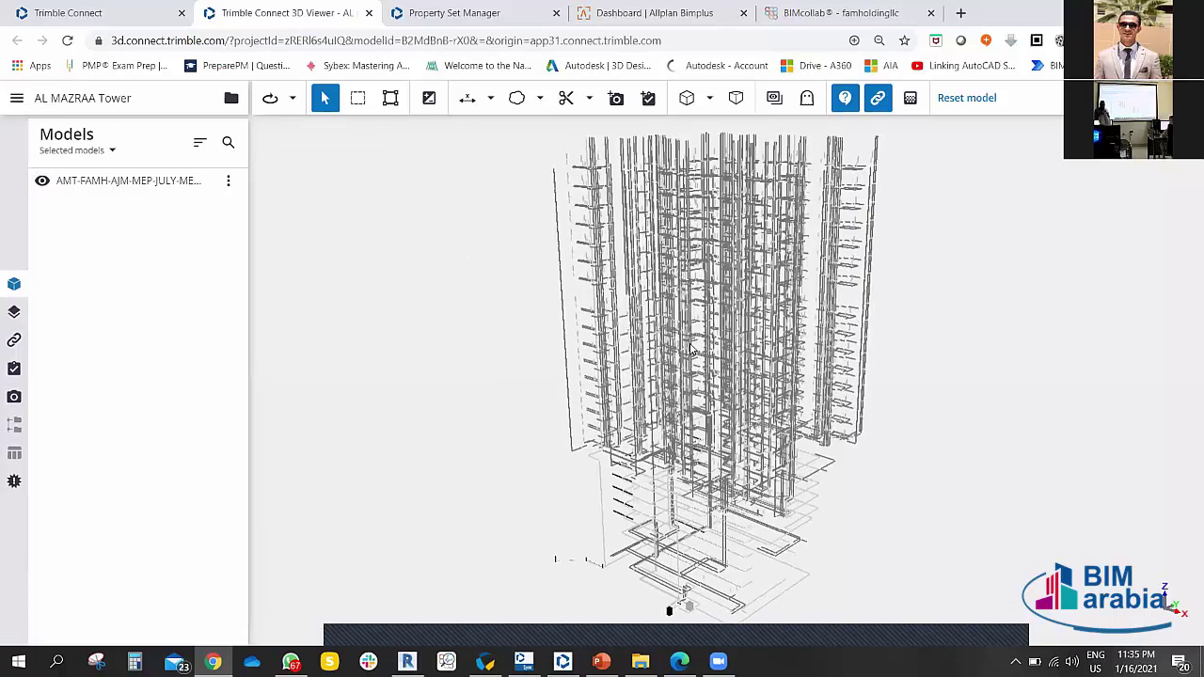
Zoom and orbit around the tower's sanitary fixtures and select the toilet.
{"action": "scroll", "coordinate": [691, 347], "scroll_direction": "up", "scroll_amount": 2}
{"action": "scroll", "coordinate": [705, 346], "scroll_direction": "up", "scroll_amount": 2}
{"action": "scroll", "coordinate": [722, 345], "scroll_direction": "up", "scroll_amount": 2}
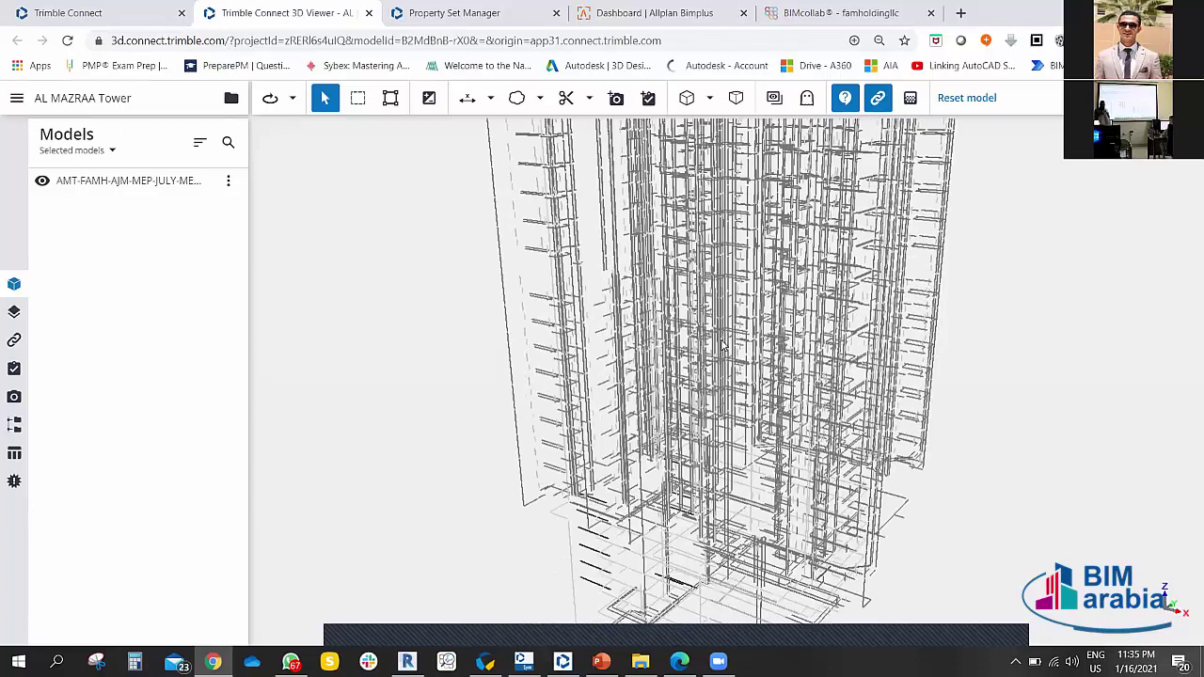
{"action": "scroll", "coordinate": [722, 346], "scroll_direction": "up", "scroll_amount": 3}
{"action": "scroll", "coordinate": [733, 395], "scroll_direction": "up", "scroll_amount": 2}
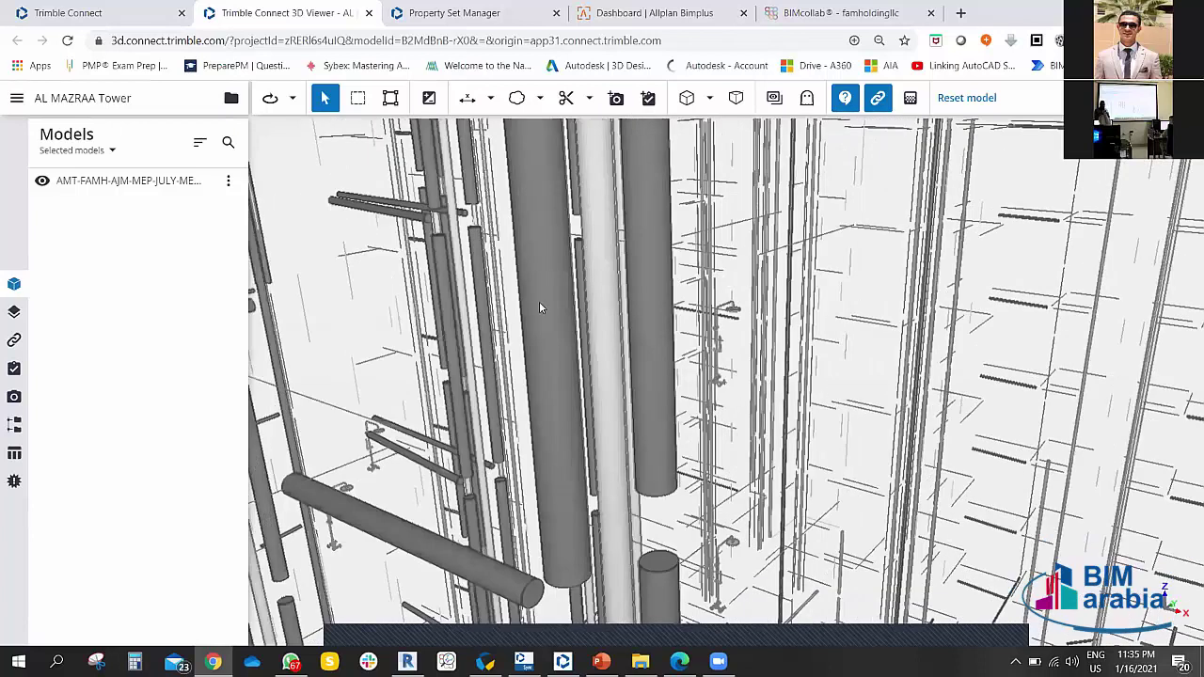
{"action": "scroll", "coordinate": [550, 306], "scroll_direction": "down", "scroll_amount": 5}
{"action": "left_click", "coordinate": [749, 391]}
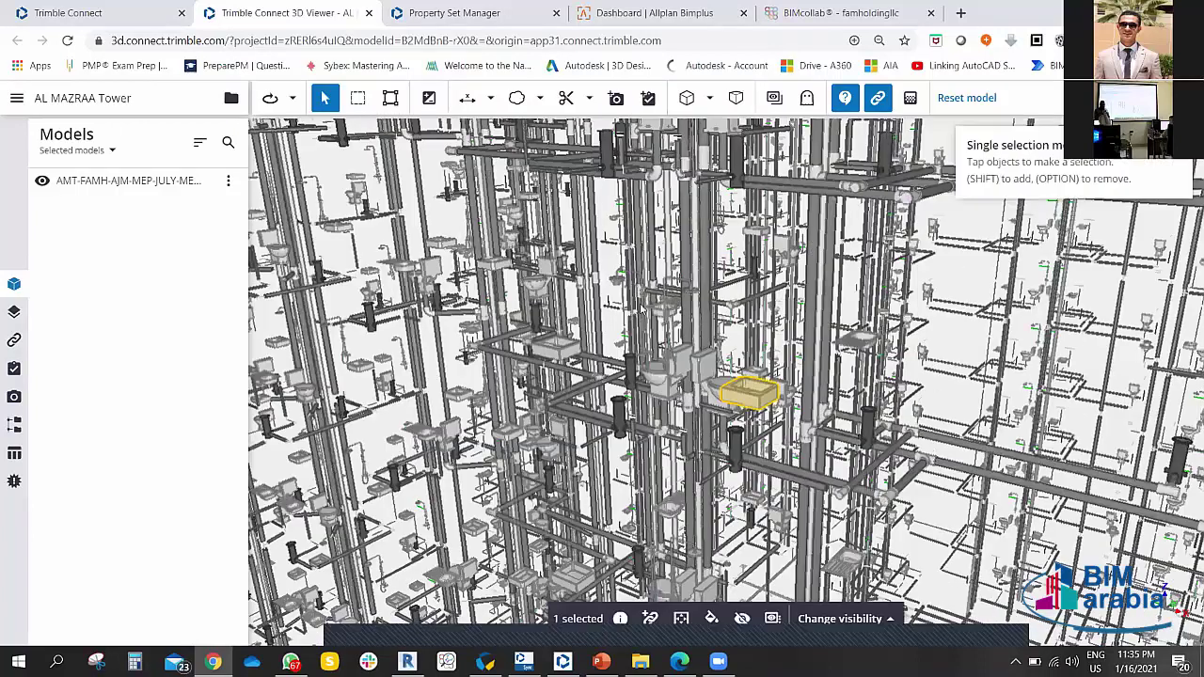
{"action": "mouse_move", "coordinate": [588, 292]}
{"action": "left_mouse_down"}
{"action": "mouse_move", "coordinate": [658, 324]}
{"action": "mouse_move", "coordinate": [547, 326]}
{"action": "left_mouse_up"}
{"action": "scroll", "coordinate": [645, 285], "scroll_direction": "down", "scroll_amount": 5}
{"action": "left_click_drag", "start_coordinate": [643, 284], "coordinate": [585, 269]}
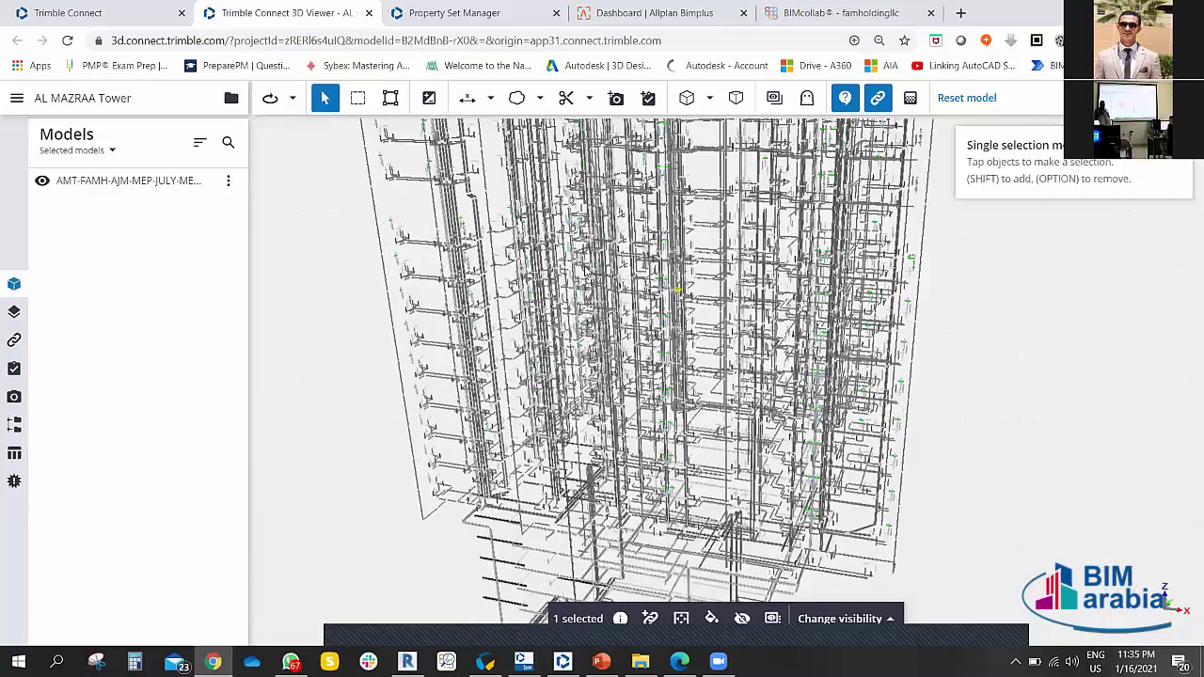
{"action": "scroll", "coordinate": [717, 306], "scroll_direction": "up", "scroll_amount": 3}
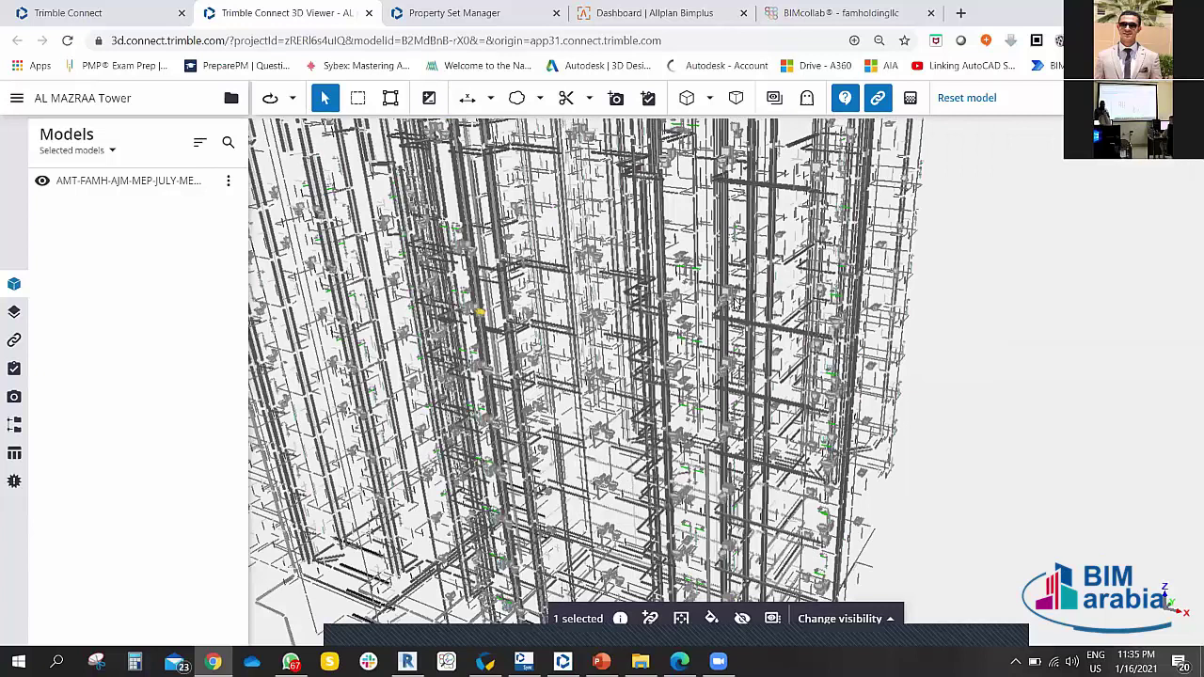
{"action": "left_click_drag", "start_coordinate": [778, 336], "coordinate": [742, 331]}
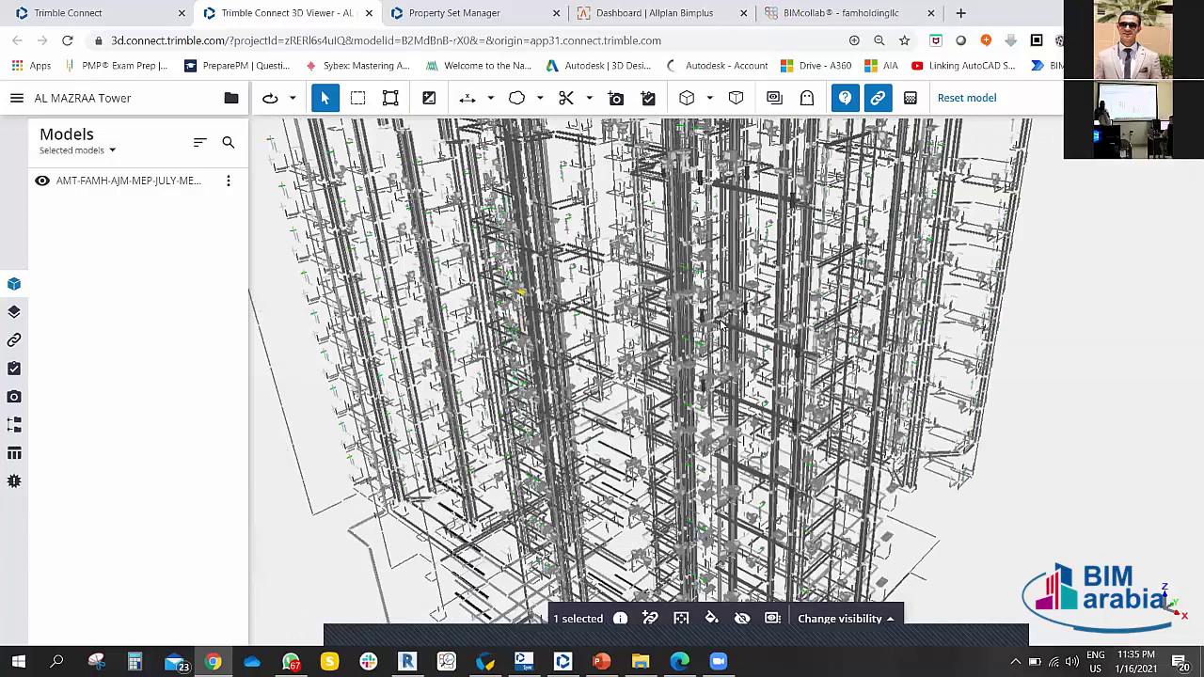
{"action": "scroll", "coordinate": [719, 324], "scroll_direction": "up", "scroll_amount": 5}
{"action": "left_click_drag", "start_coordinate": [712, 322], "coordinate": [691, 350]}
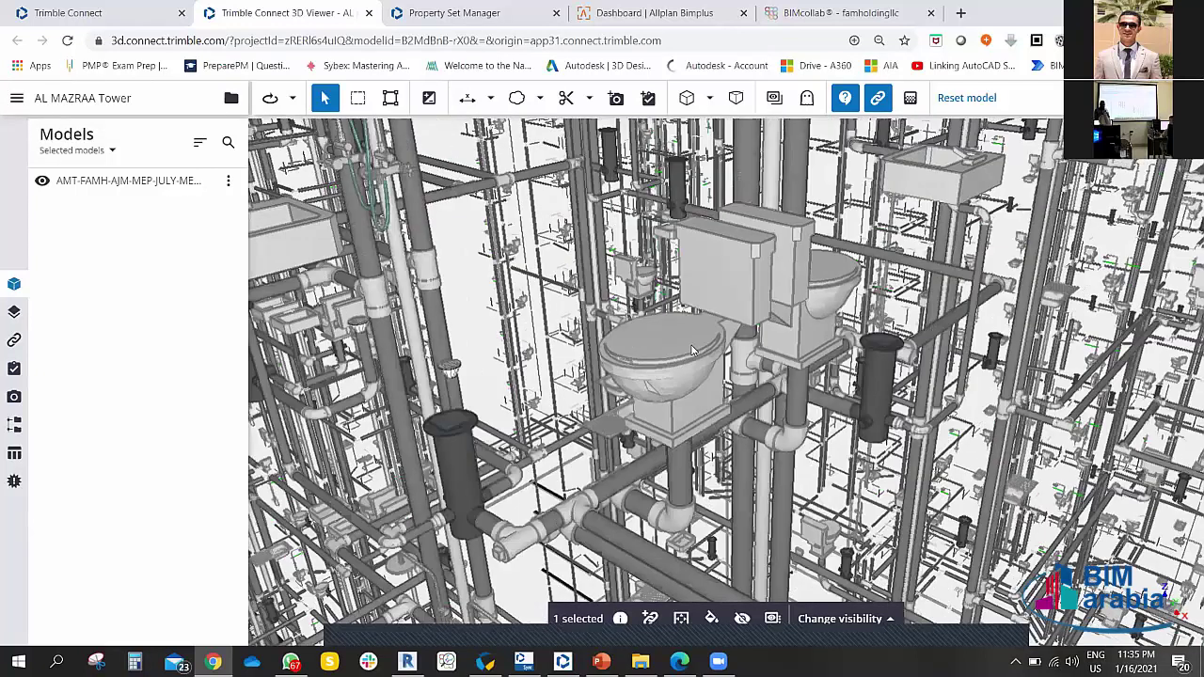
{"action": "scroll", "coordinate": [691, 350], "scroll_direction": "down", "scroll_amount": 2}
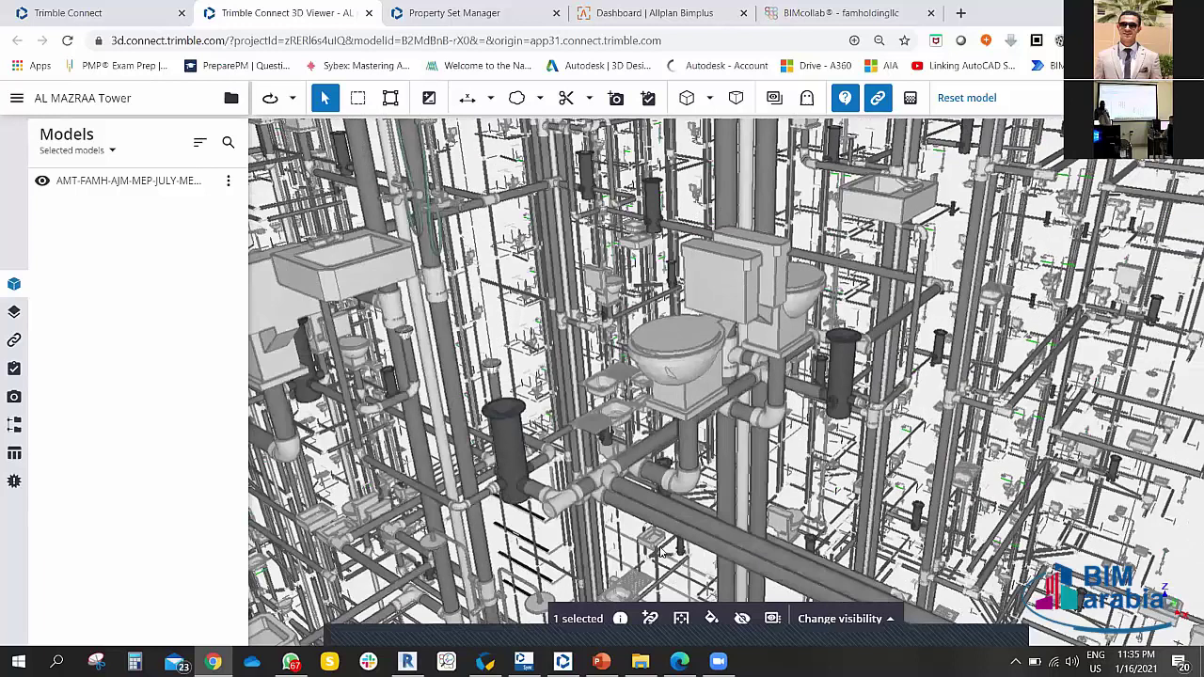
{"action": "left_click", "coordinate": [686, 409]}
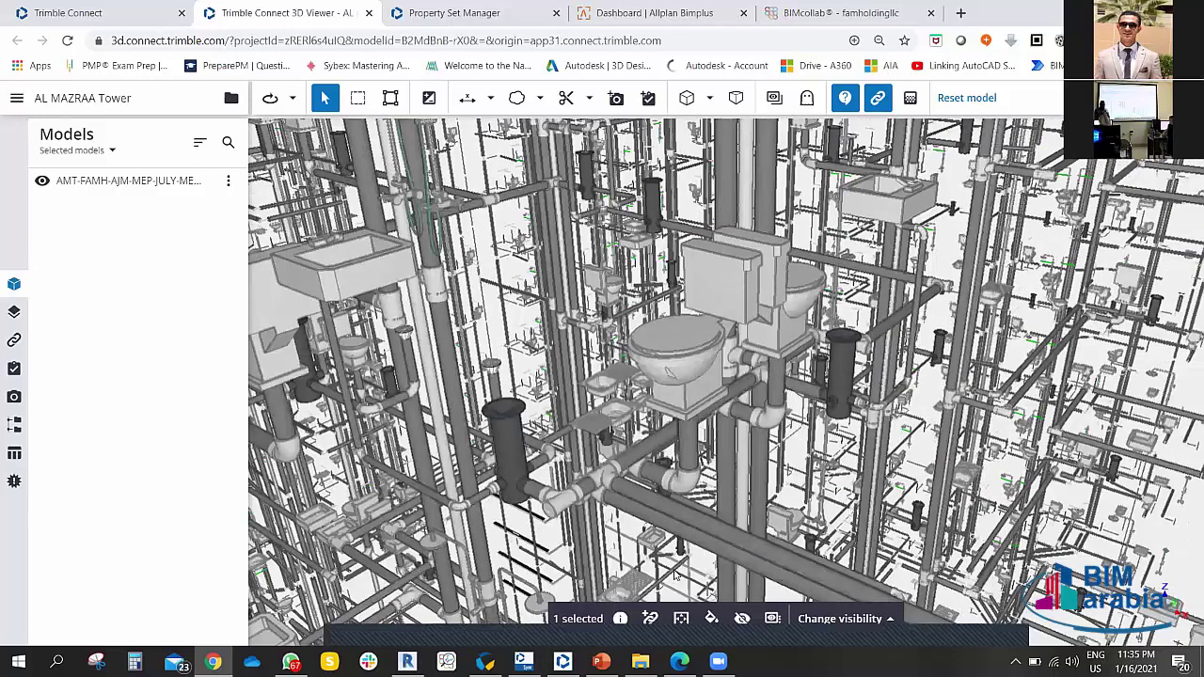
Attach the water-closet datasheet from Procurement Department > Specification & Data Sheet > Sanitary Fixtures > Water Closet.
{"action": "left_click", "coordinate": [649, 621]}
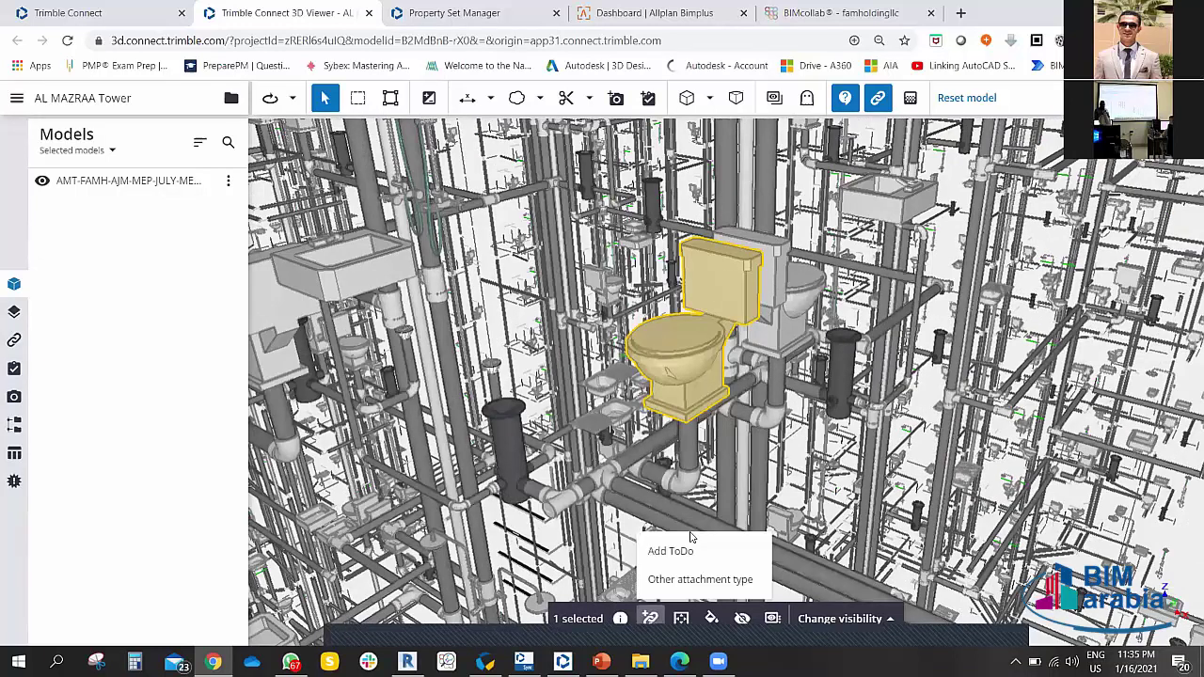
{"action": "left_click", "coordinate": [681, 580]}
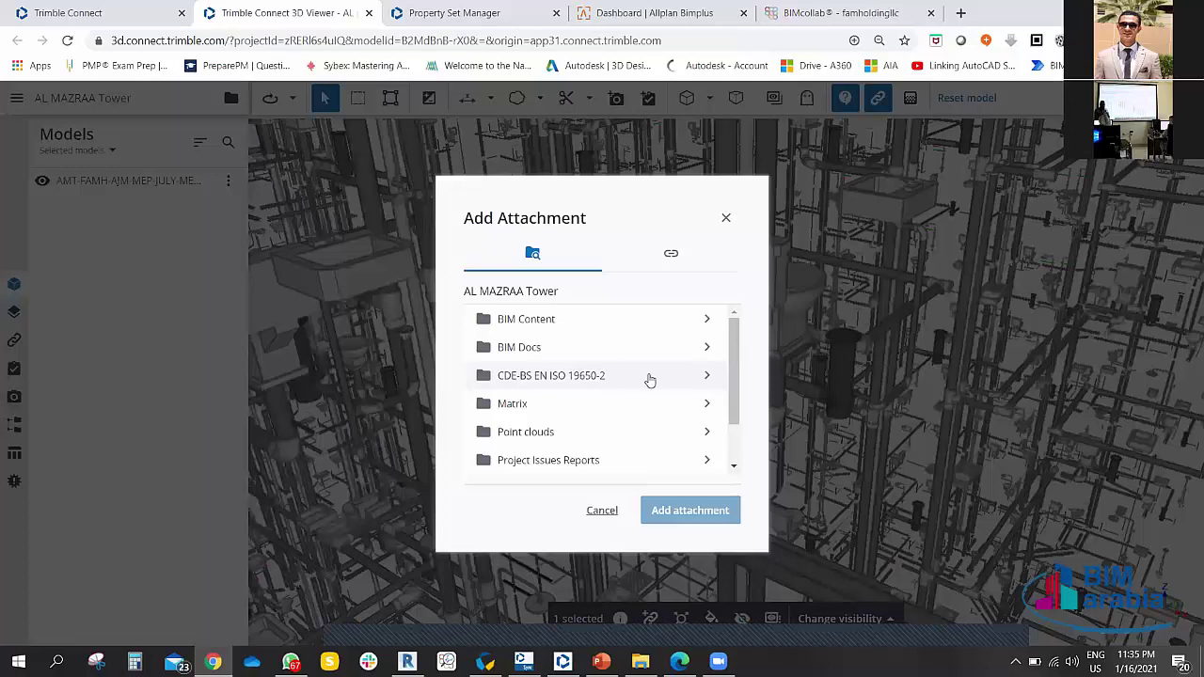
{"action": "left_click", "coordinate": [542, 378]}
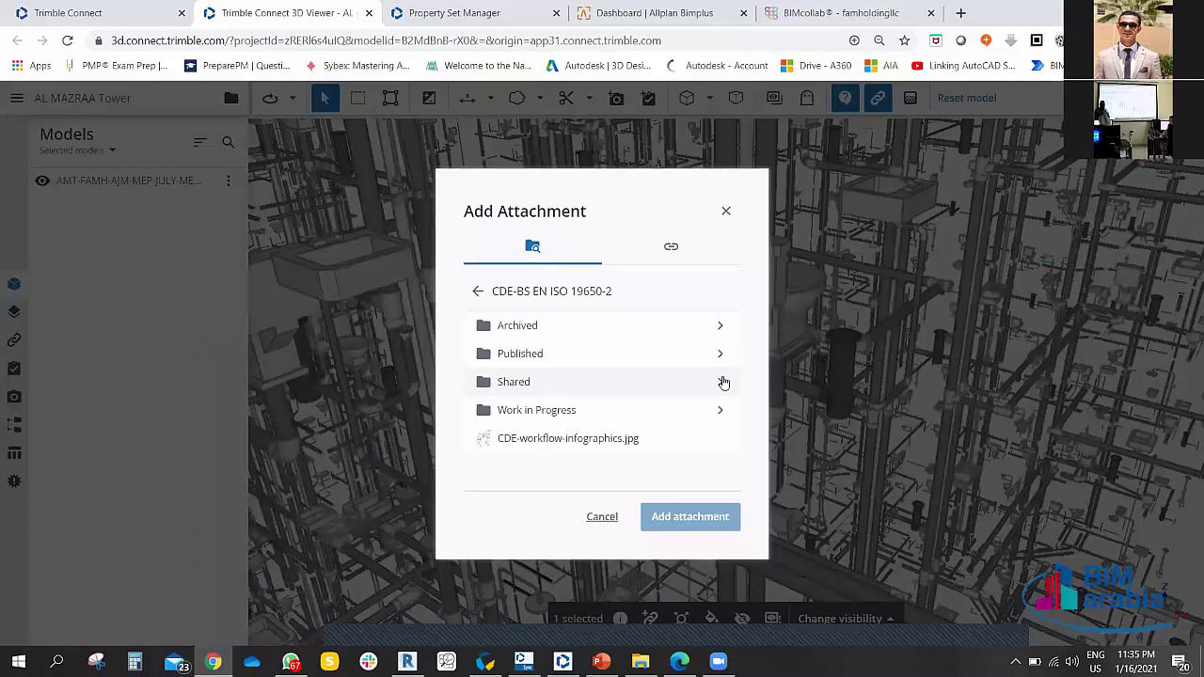
{"action": "left_click", "coordinate": [569, 374]}
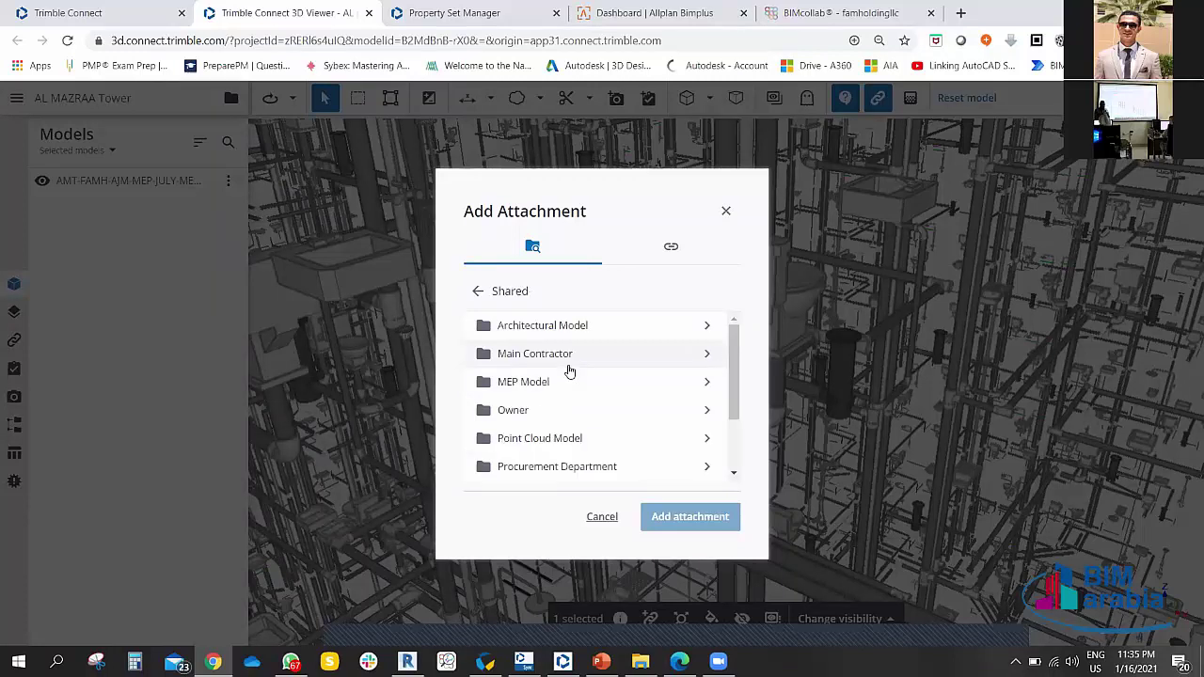
{"action": "scroll", "coordinate": [569, 371], "scroll_direction": "down", "scroll_amount": 3}
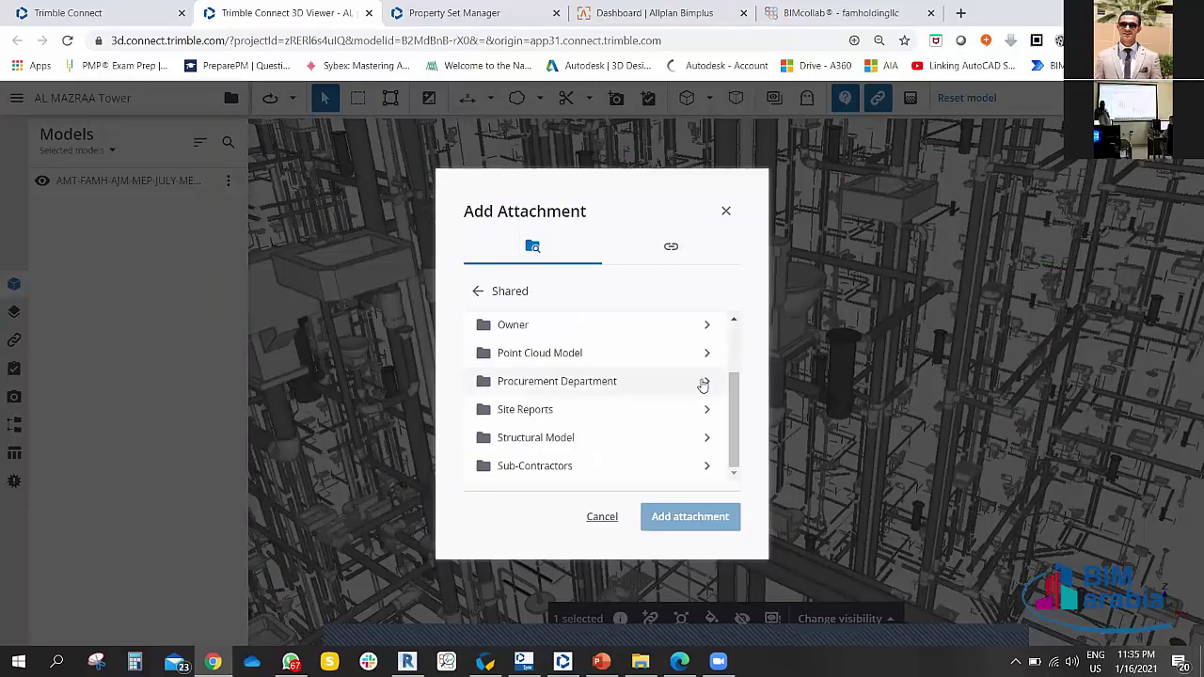
{"action": "left_click", "coordinate": [578, 383]}
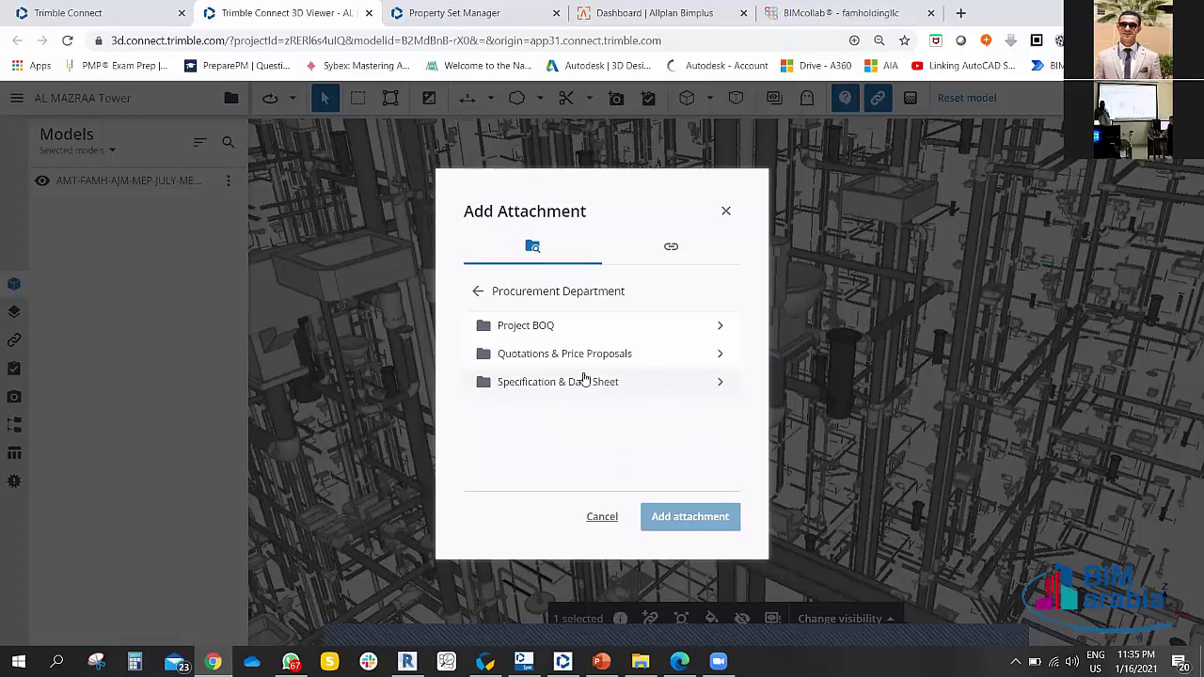
{"action": "left_click", "coordinate": [571, 387]}
{"action": "scroll", "coordinate": [569, 413], "scroll_direction": "down", "scroll_amount": 2}
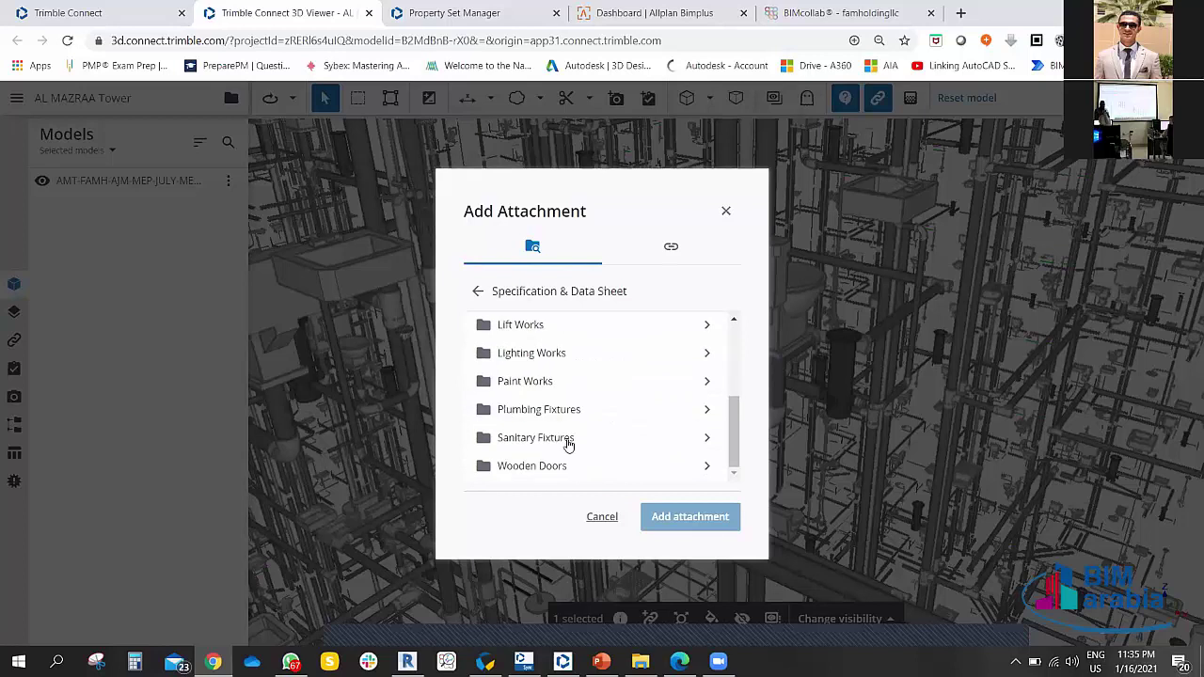
{"action": "left_click", "coordinate": [707, 442]}
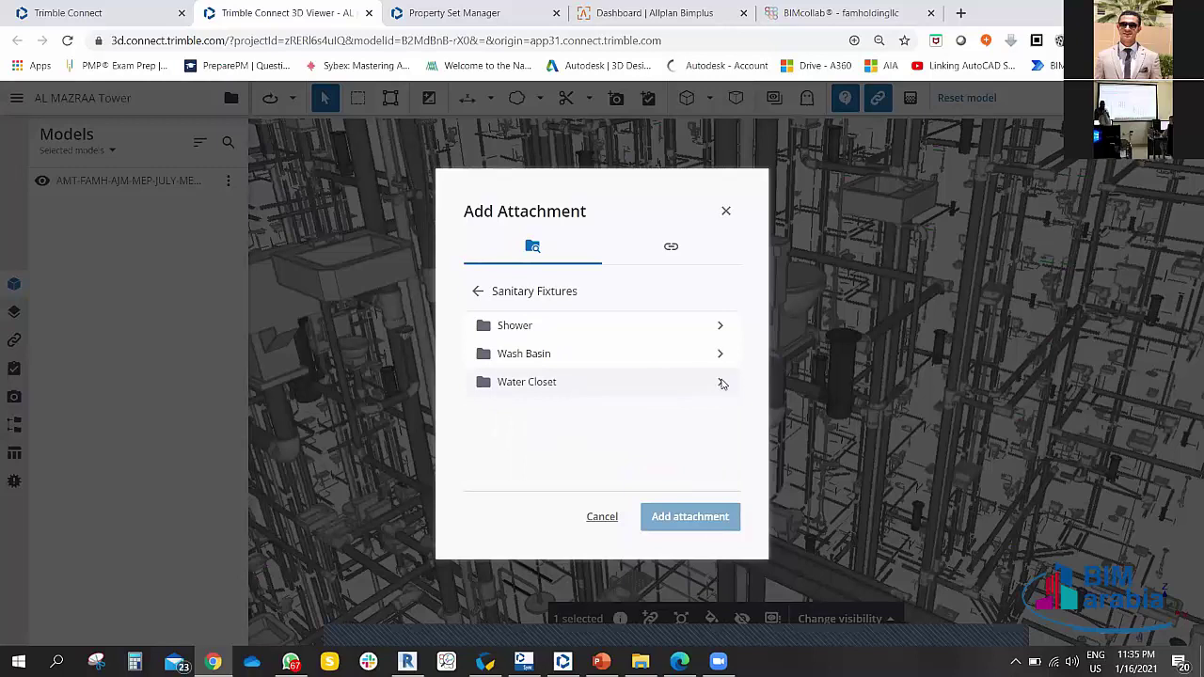
{"action": "left_click", "coordinate": [627, 371]}
{"action": "left_click", "coordinate": [535, 329]}
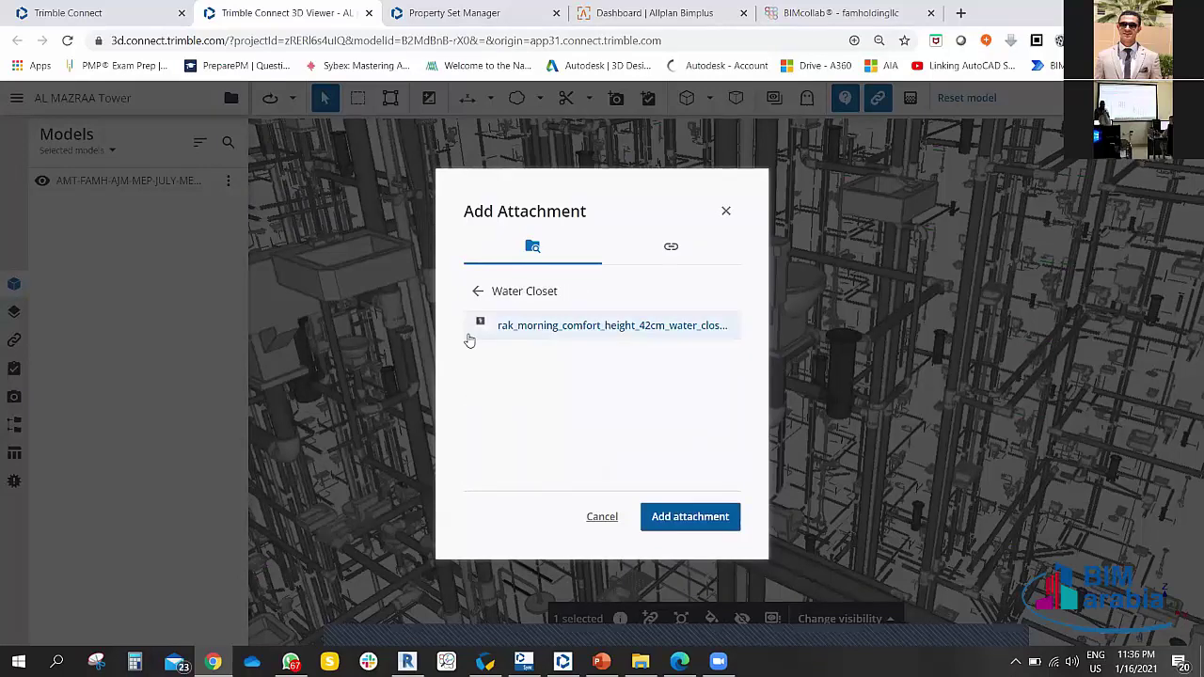
{"action": "left_click", "coordinate": [694, 519]}
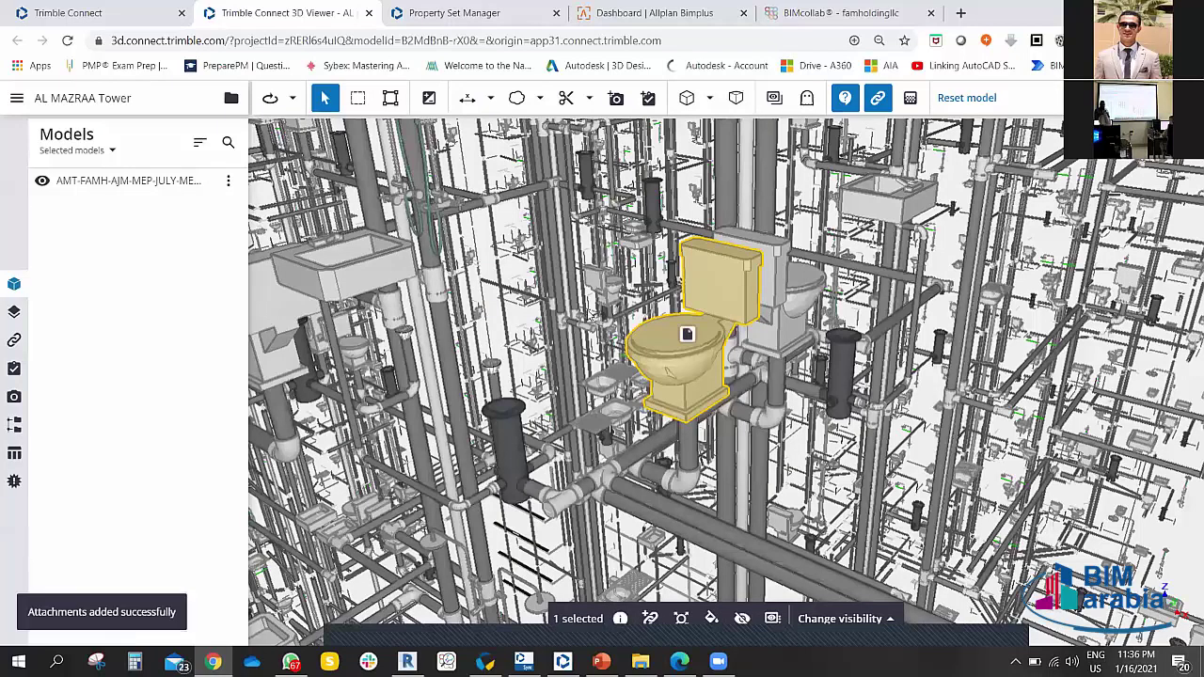
Zoom in on the water closet and select it to show its attachment.
{"action": "scroll", "coordinate": [594, 306], "scroll_direction": "down", "scroll_amount": 5}
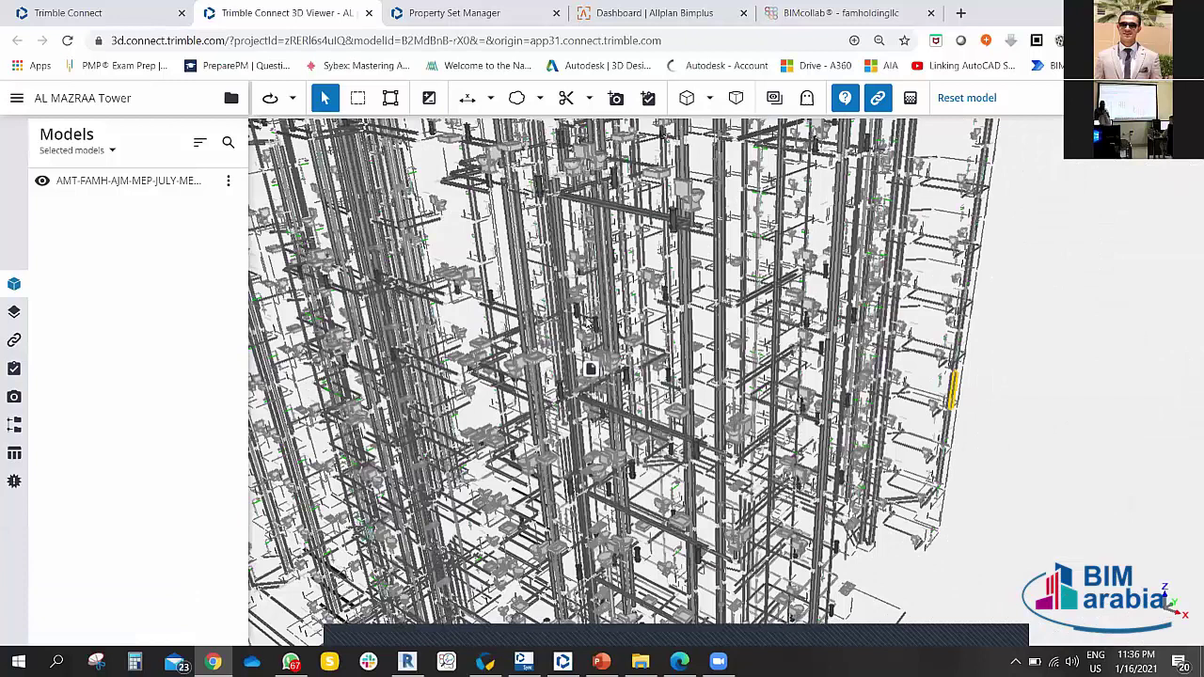
{"action": "scroll", "coordinate": [574, 326], "scroll_direction": "up", "scroll_amount": 2}
{"action": "scroll", "coordinate": [622, 344], "scroll_direction": "up", "scroll_amount": 2}
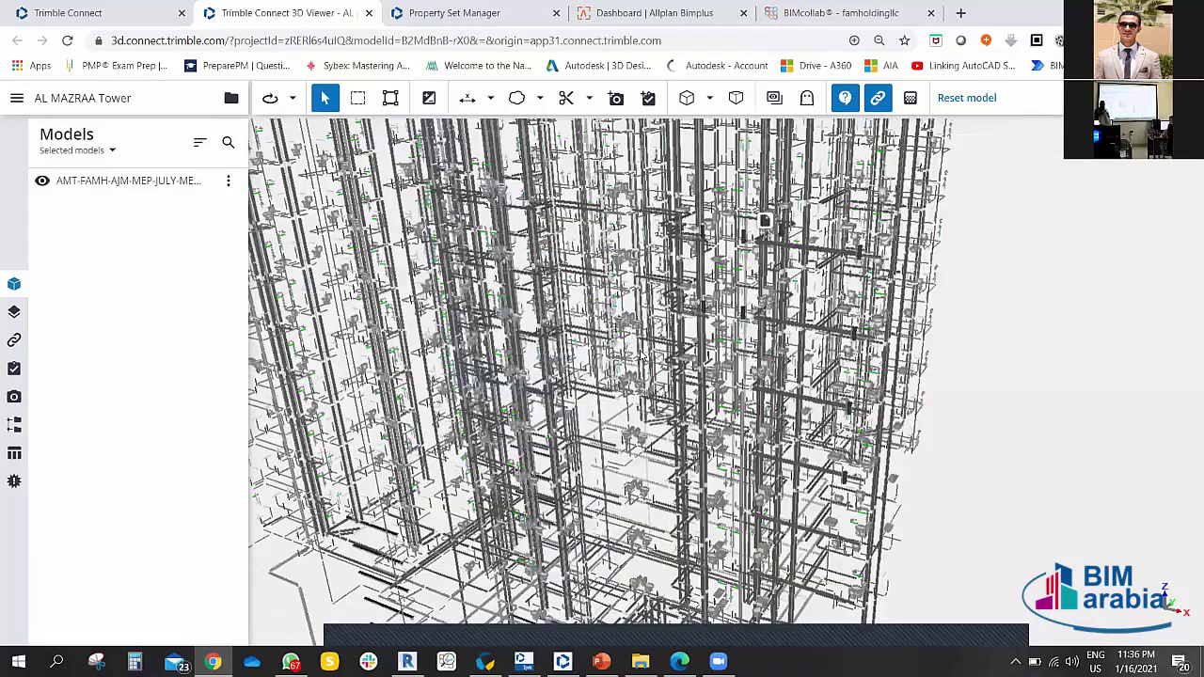
{"action": "scroll", "coordinate": [642, 355], "scroll_direction": "up", "scroll_amount": 2}
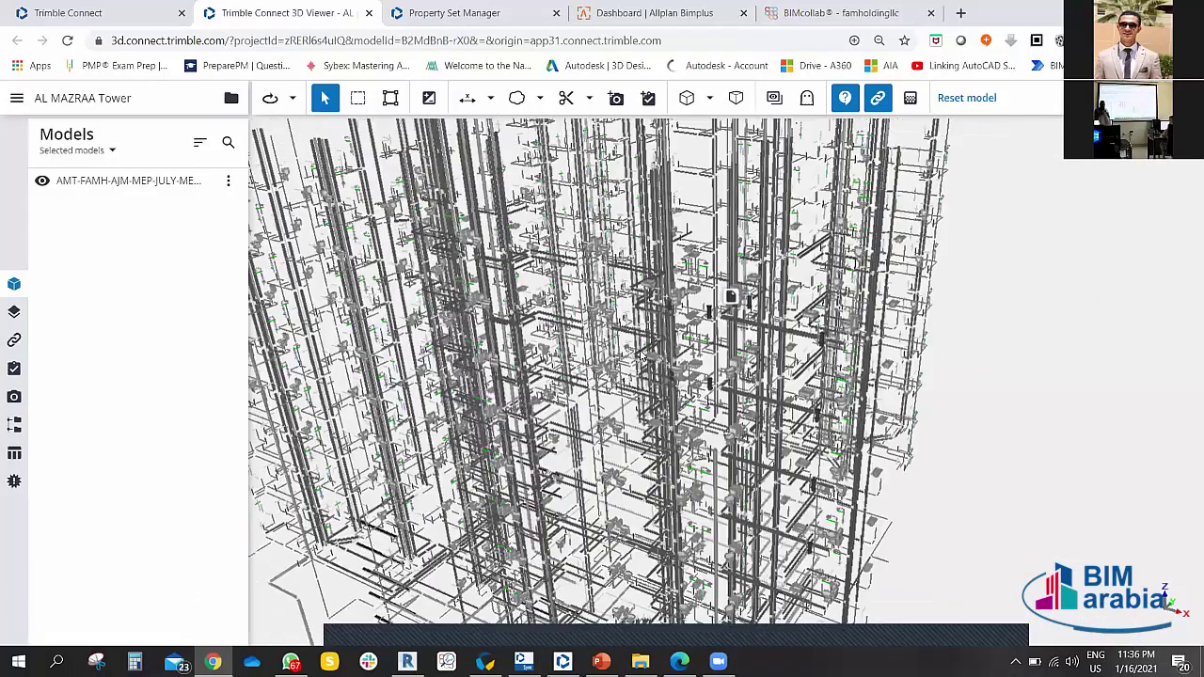
{"action": "scroll", "coordinate": [642, 356], "scroll_direction": "up", "scroll_amount": 2}
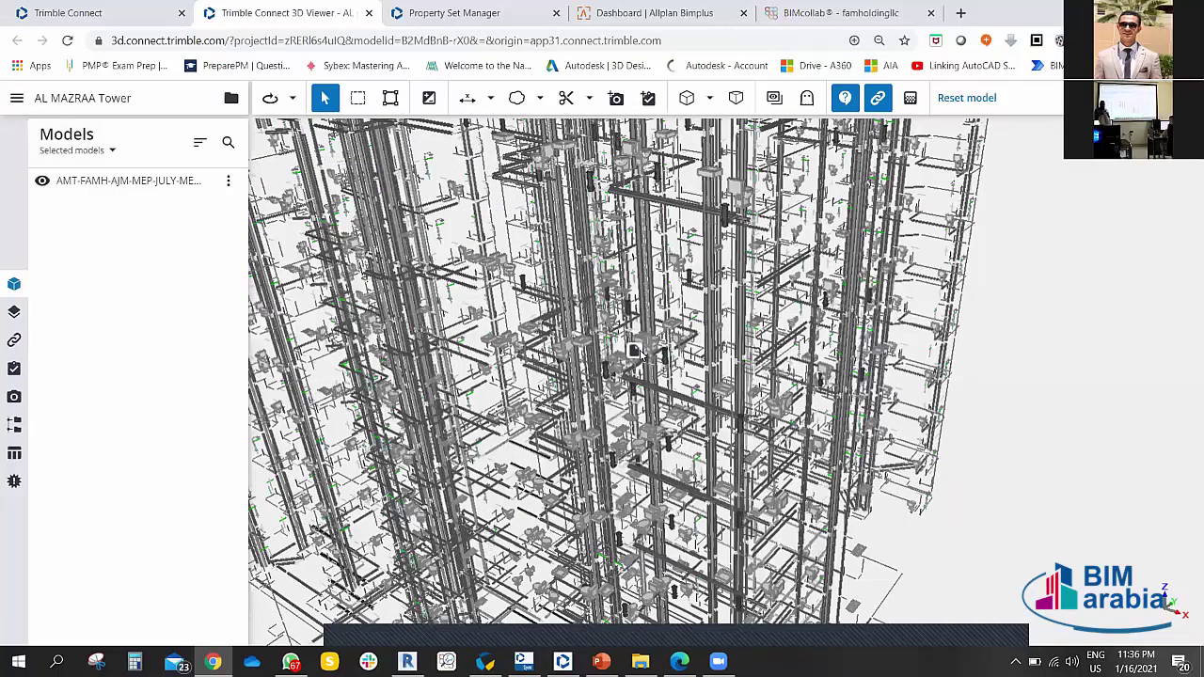
{"action": "scroll", "coordinate": [637, 353], "scroll_direction": "up", "scroll_amount": 2}
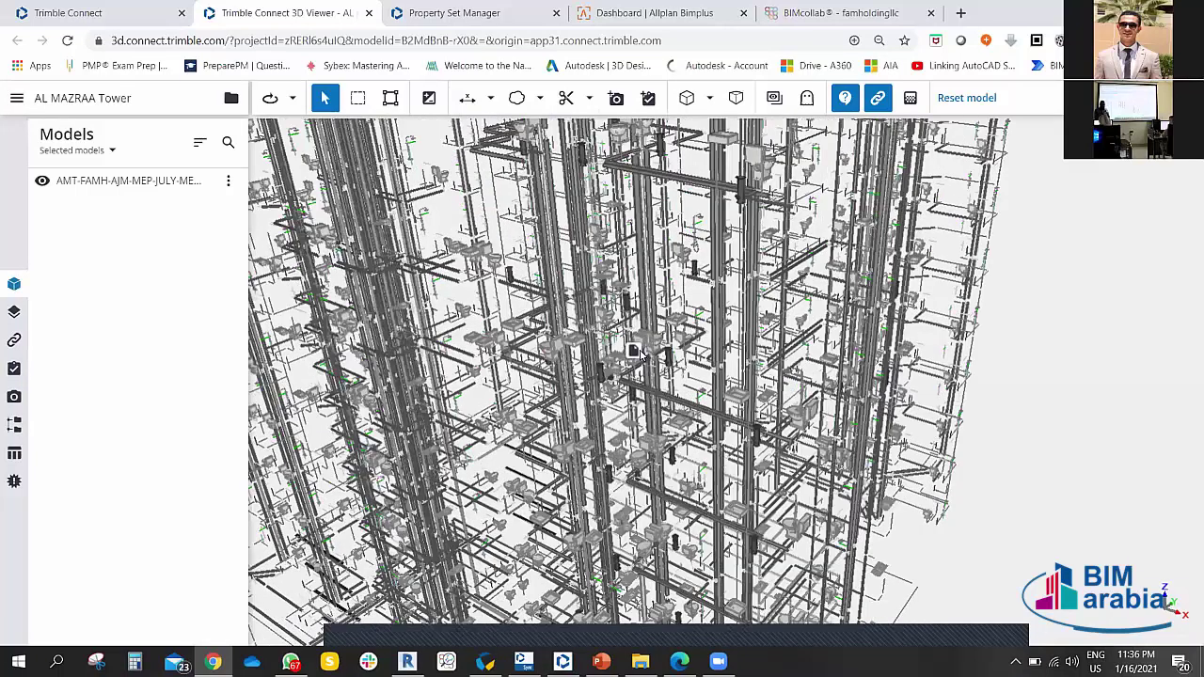
{"action": "scroll", "coordinate": [638, 353], "scroll_direction": "up", "scroll_amount": 2}
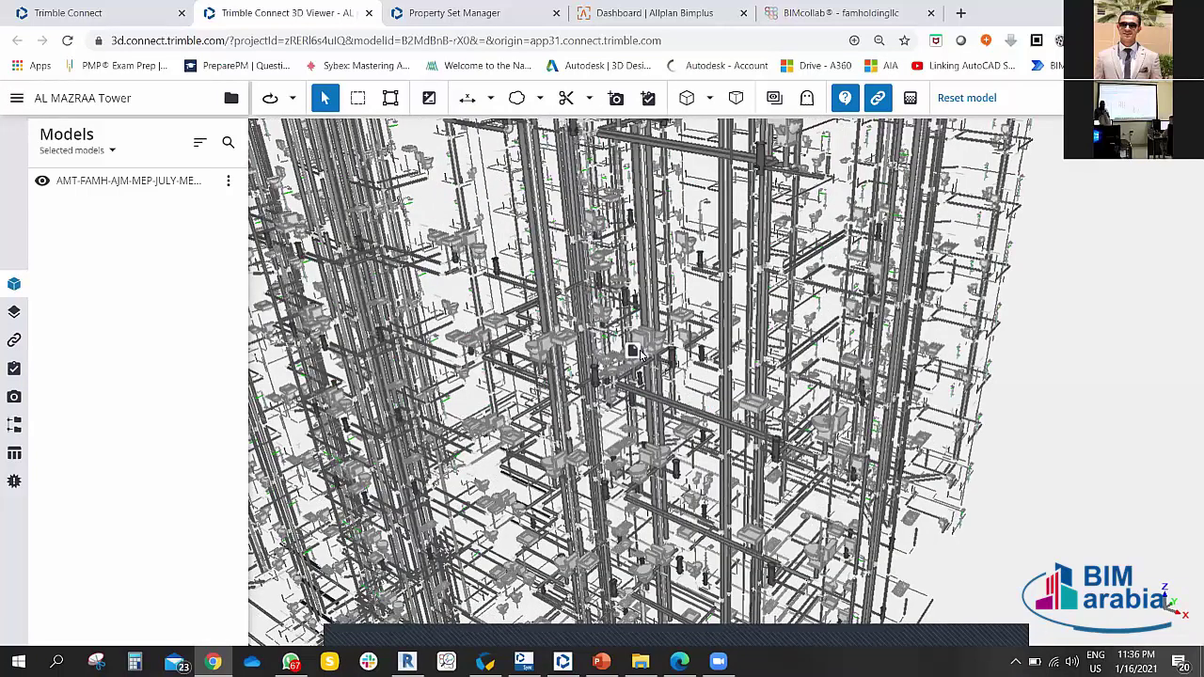
{"action": "left_click", "coordinate": [633, 351]}
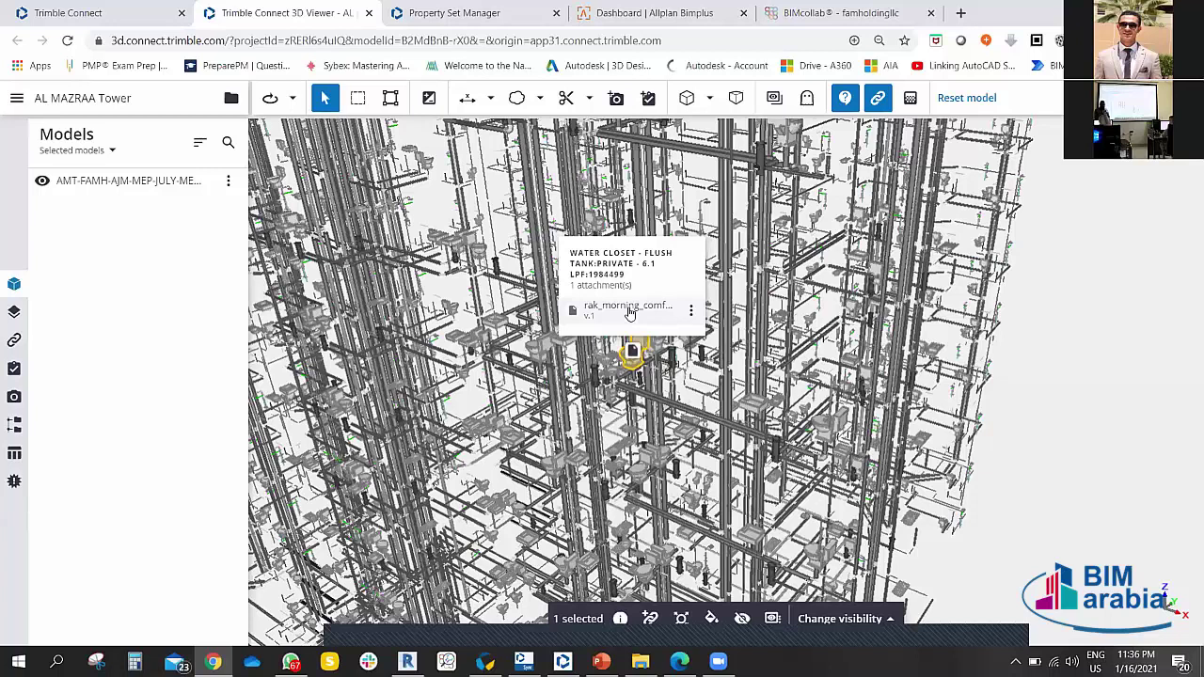
View the attached datasheet in a new window, dismiss the downloads bar, and return to the viewer tab.
{"action": "left_click", "coordinate": [692, 310]}
{"action": "left_click", "coordinate": [645, 376]}
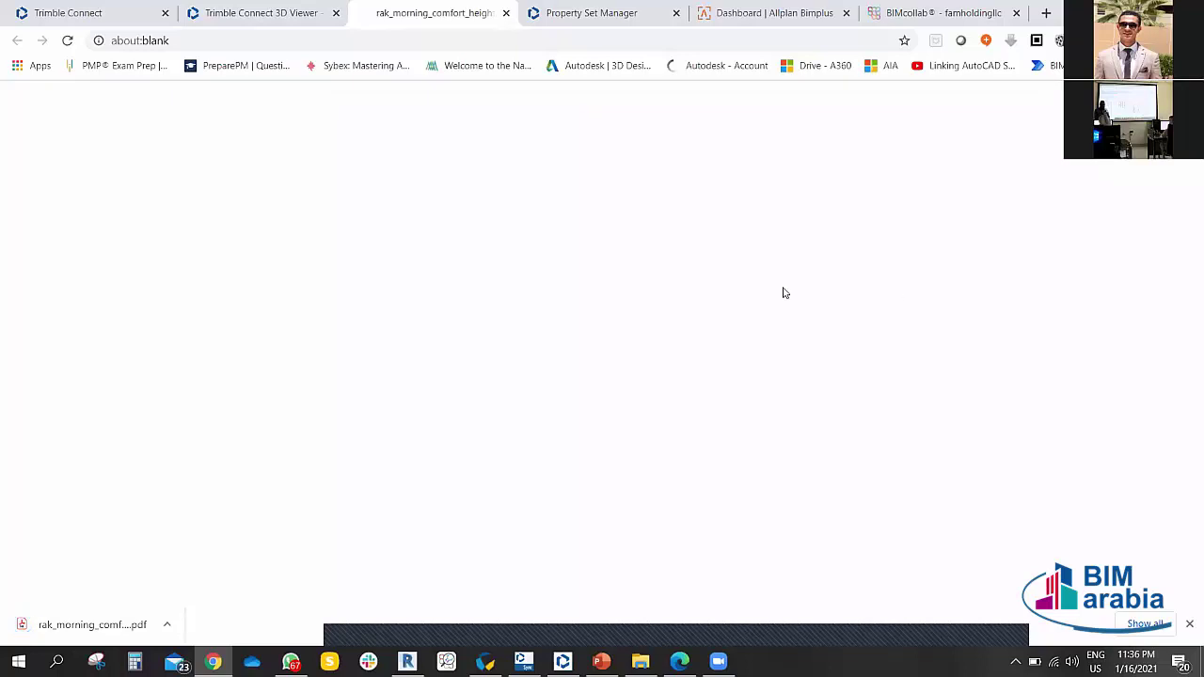
{"action": "left_click", "coordinate": [1188, 623]}
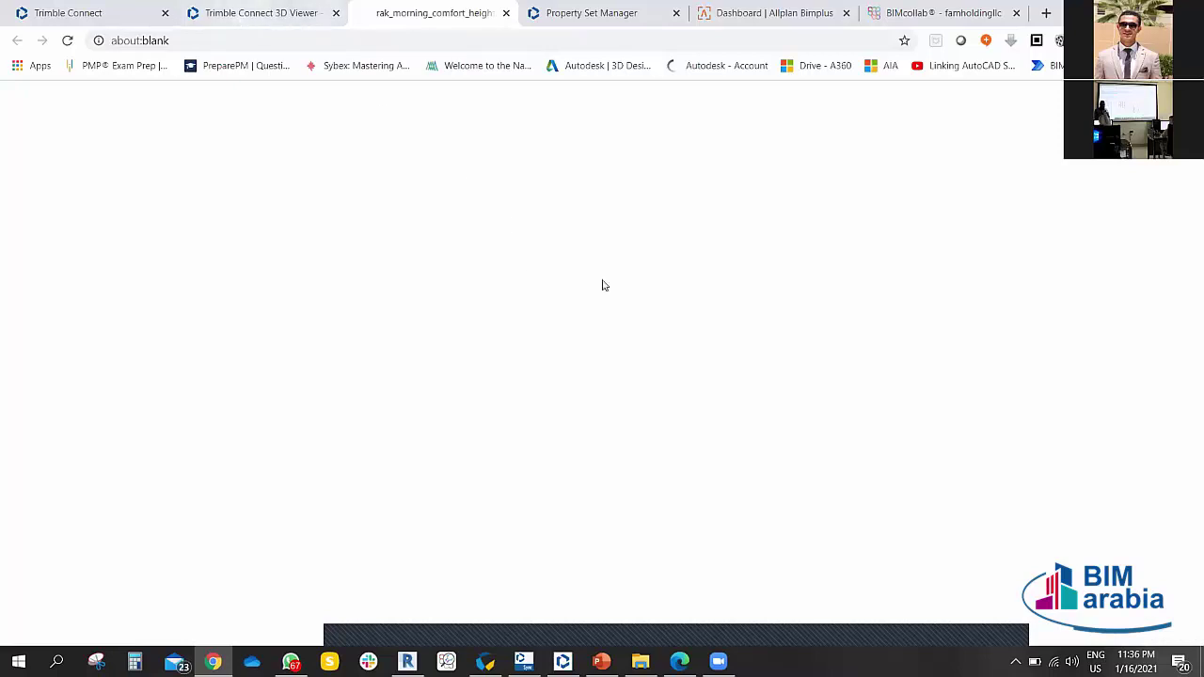
{"action": "key", "text": "ctrl+shift+Tab"}
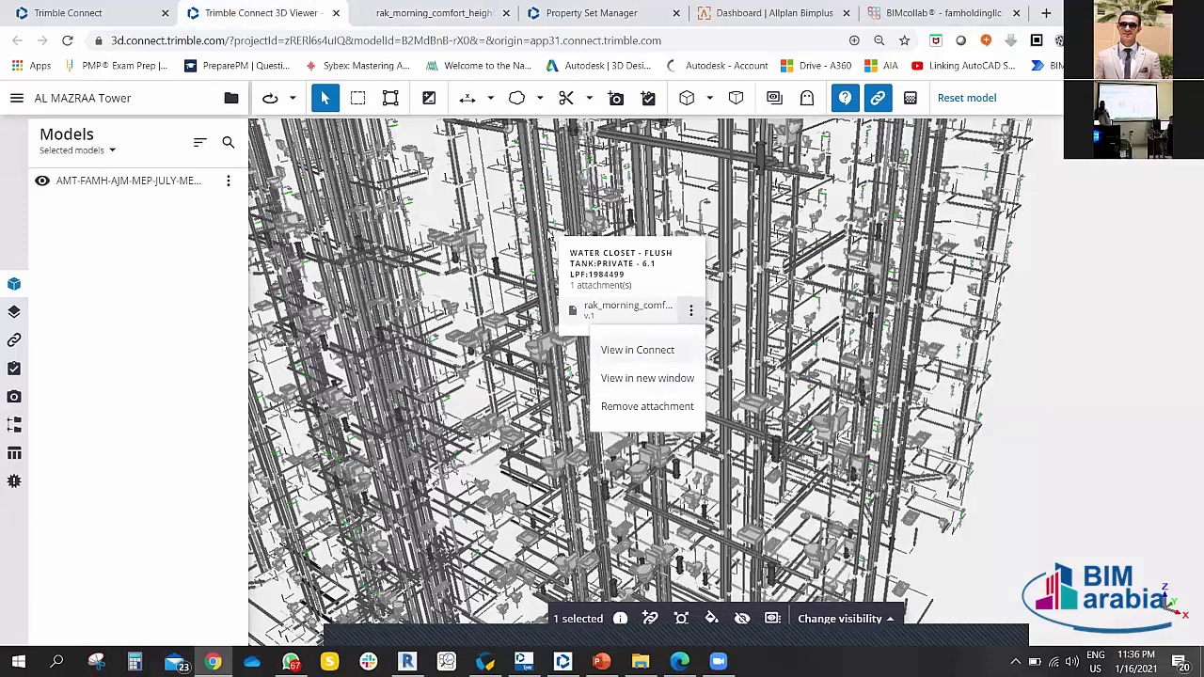
Open the datasheet with View in Connect, close the blank about:blank tab, and check the new tab.
{"action": "left_click", "coordinate": [602, 354]}
{"action": "left_click", "coordinate": [526, 12]}
{"action": "left_click", "coordinate": [574, 12]}
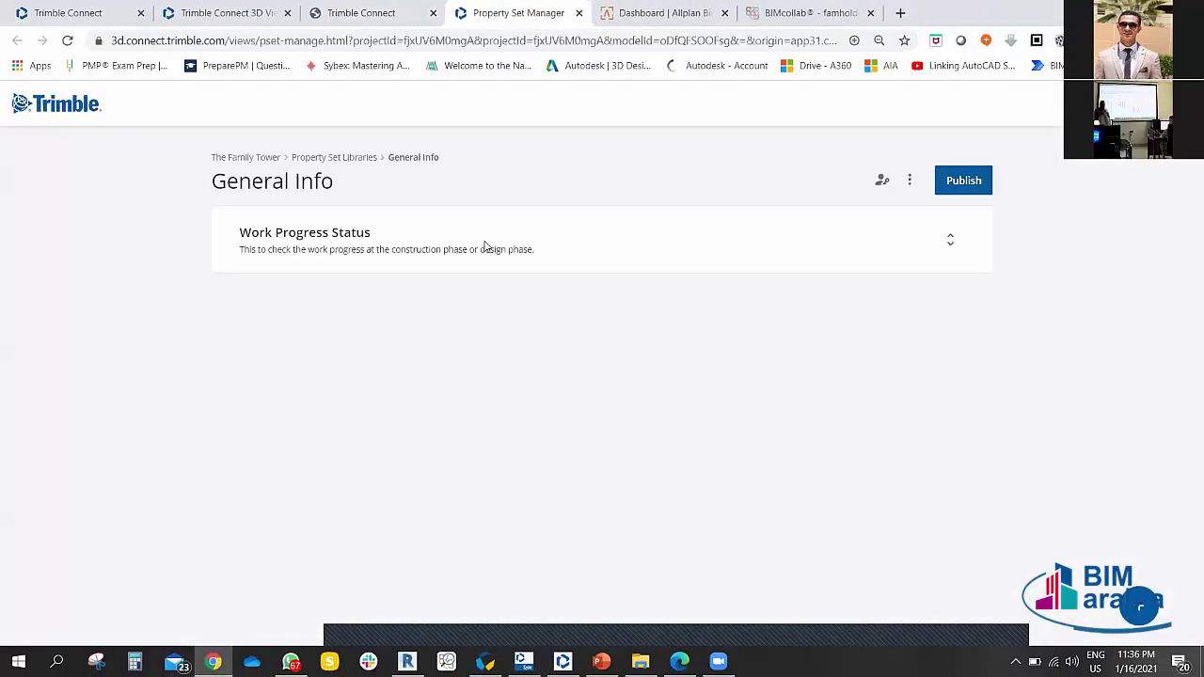
{"action": "left_click", "coordinate": [461, 8]}
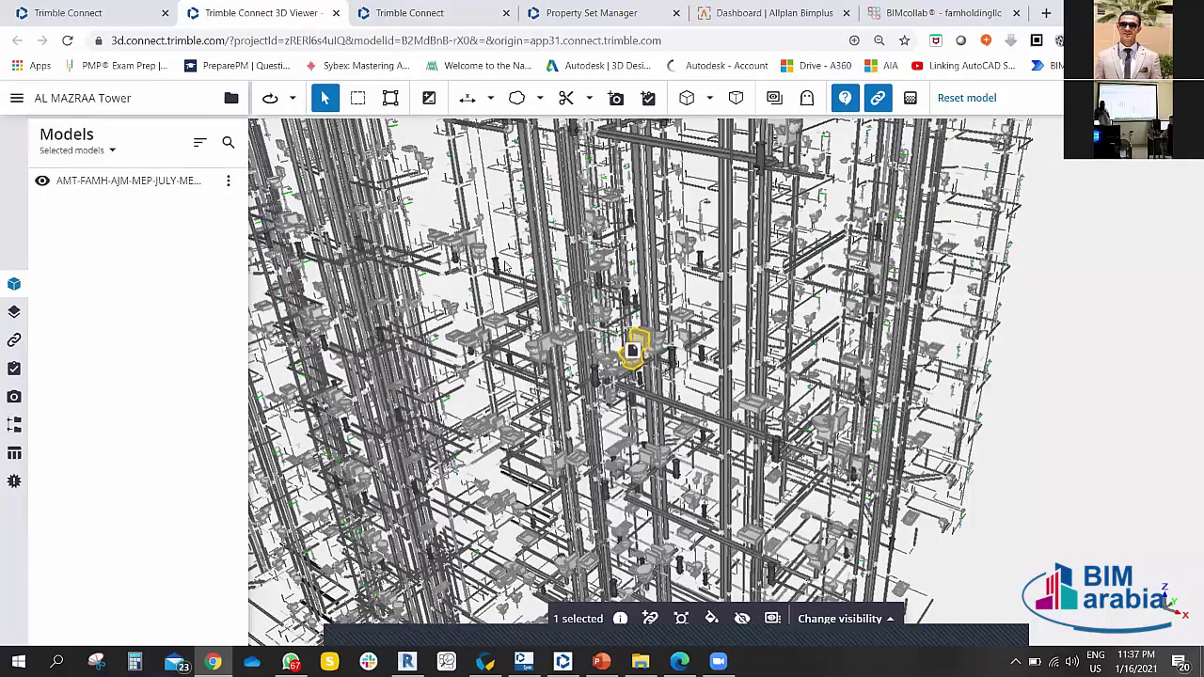
Back in the 3D Viewer, zoom around the MEP model and select a small pipe fitting.
{"action": "scroll", "coordinate": [506, 267], "scroll_direction": "up", "scroll_amount": 2}
{"action": "scroll", "coordinate": [595, 252], "scroll_direction": "up", "scroll_amount": 2}
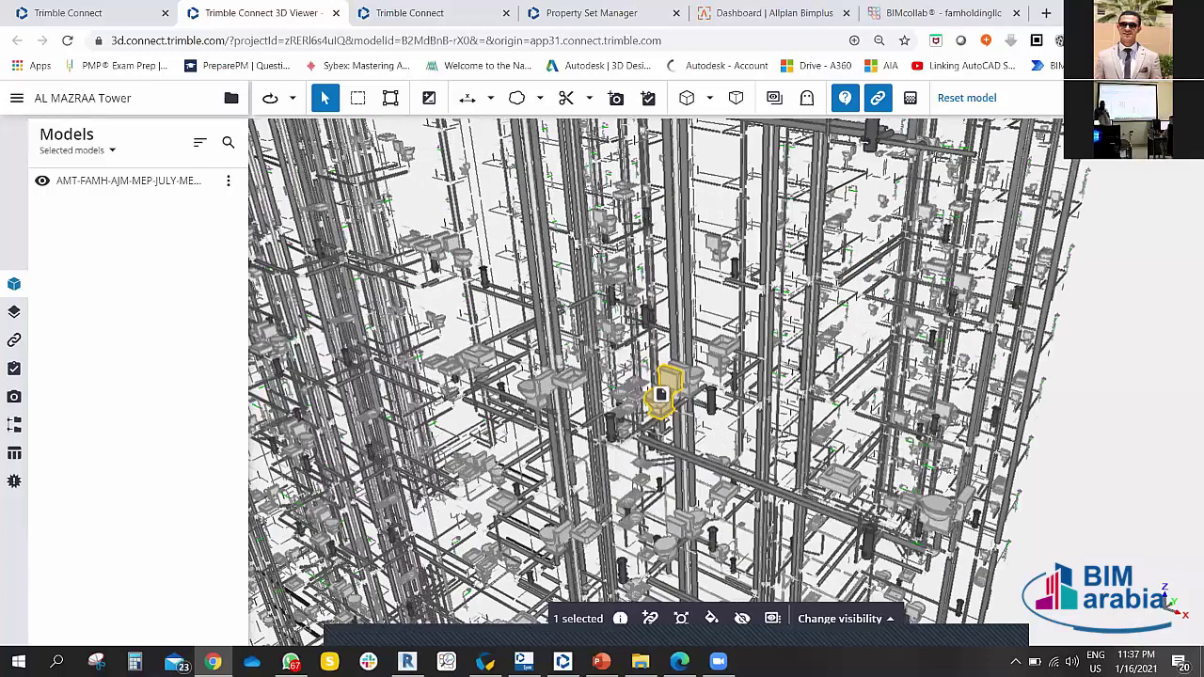
{"action": "scroll", "coordinate": [594, 251], "scroll_direction": "up", "scroll_amount": 3}
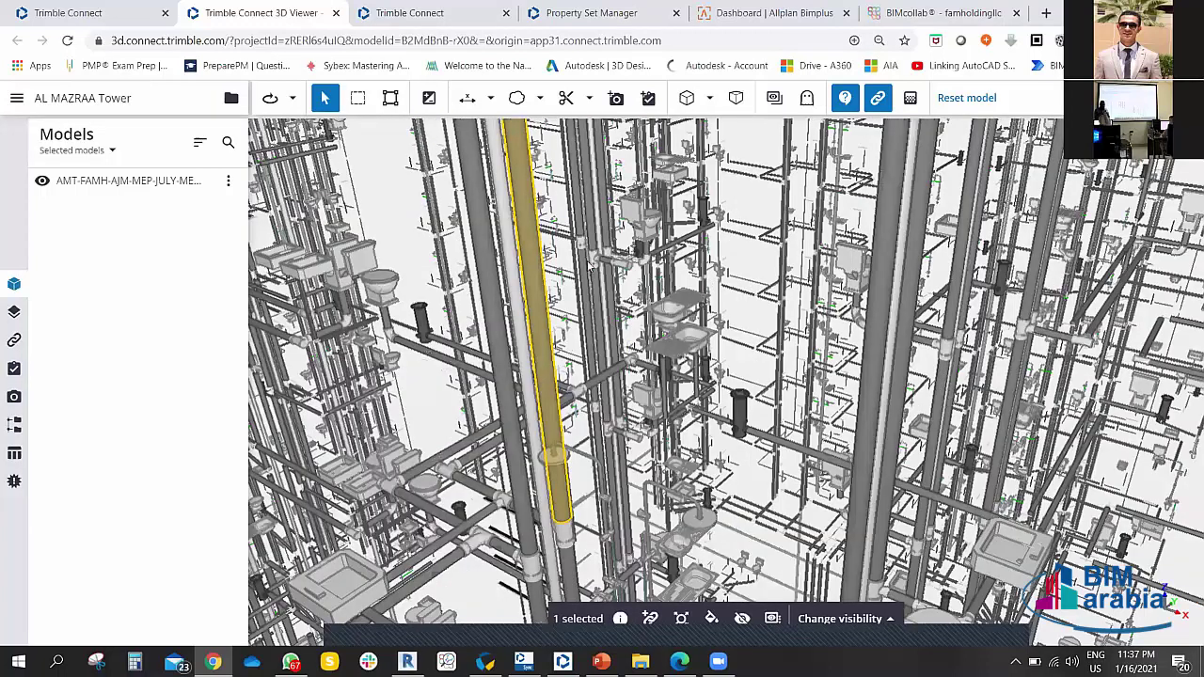
{"action": "scroll", "coordinate": [590, 265], "scroll_direction": "up", "scroll_amount": 2}
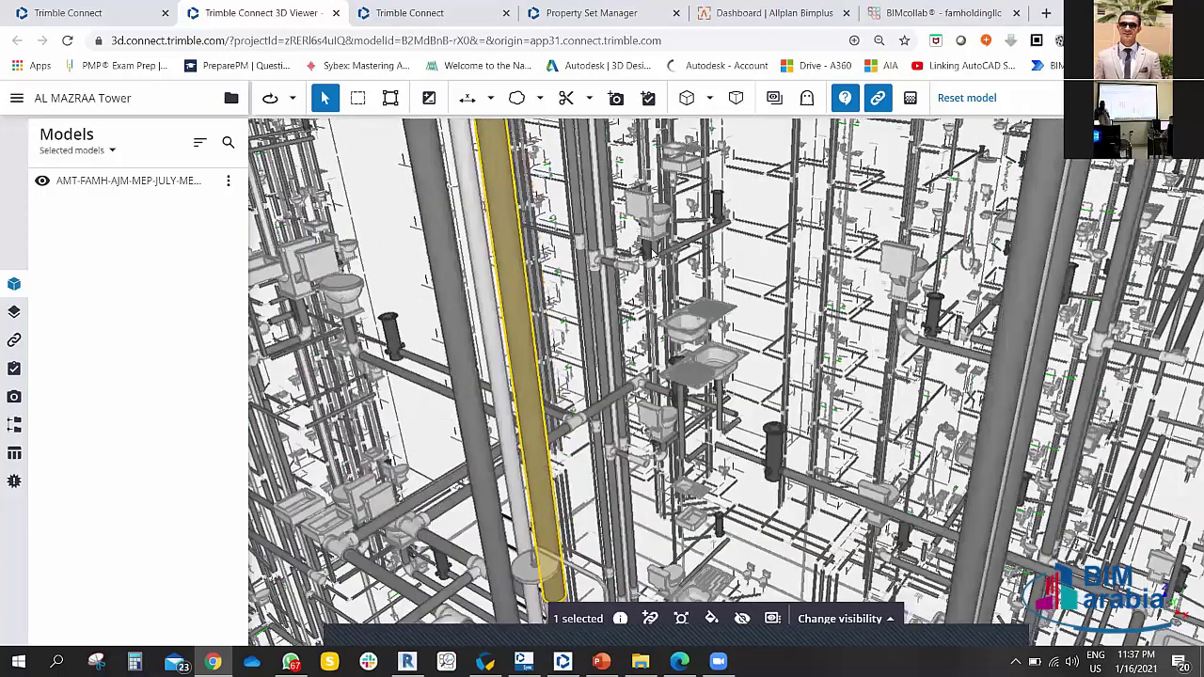
{"action": "left_click", "coordinate": [669, 280]}
{"action": "scroll", "coordinate": [670, 279], "scroll_direction": "up", "scroll_amount": 3}
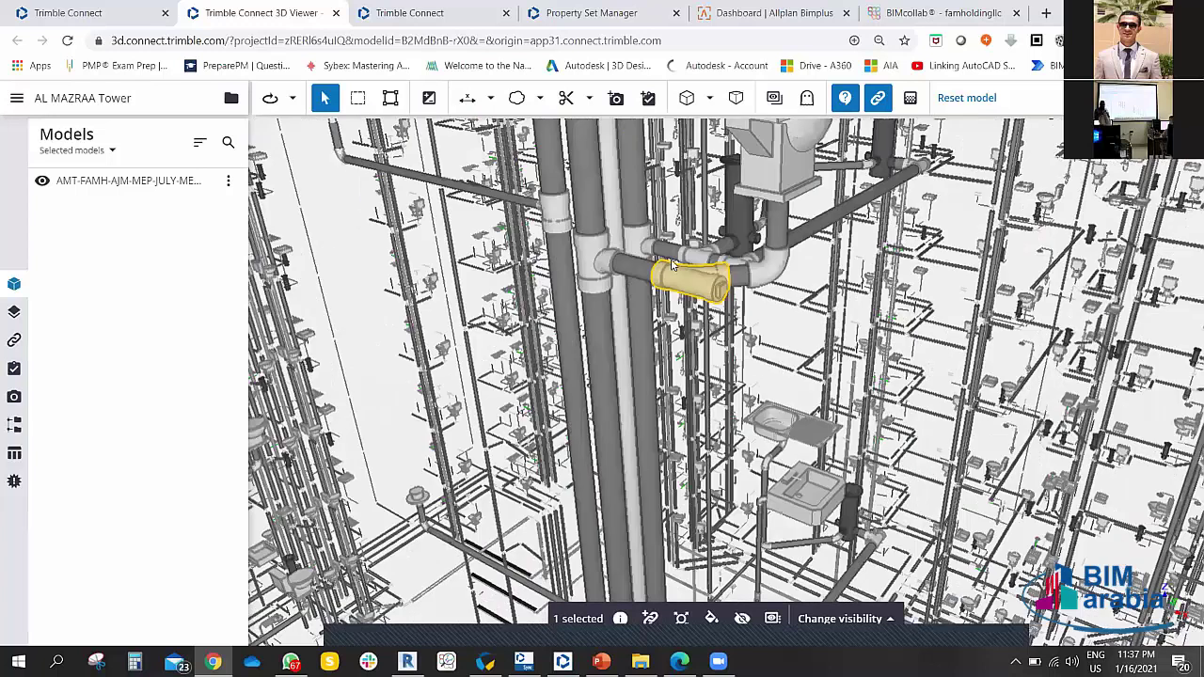
{"action": "scroll", "coordinate": [635, 330], "scroll_direction": "down", "scroll_amount": 5}
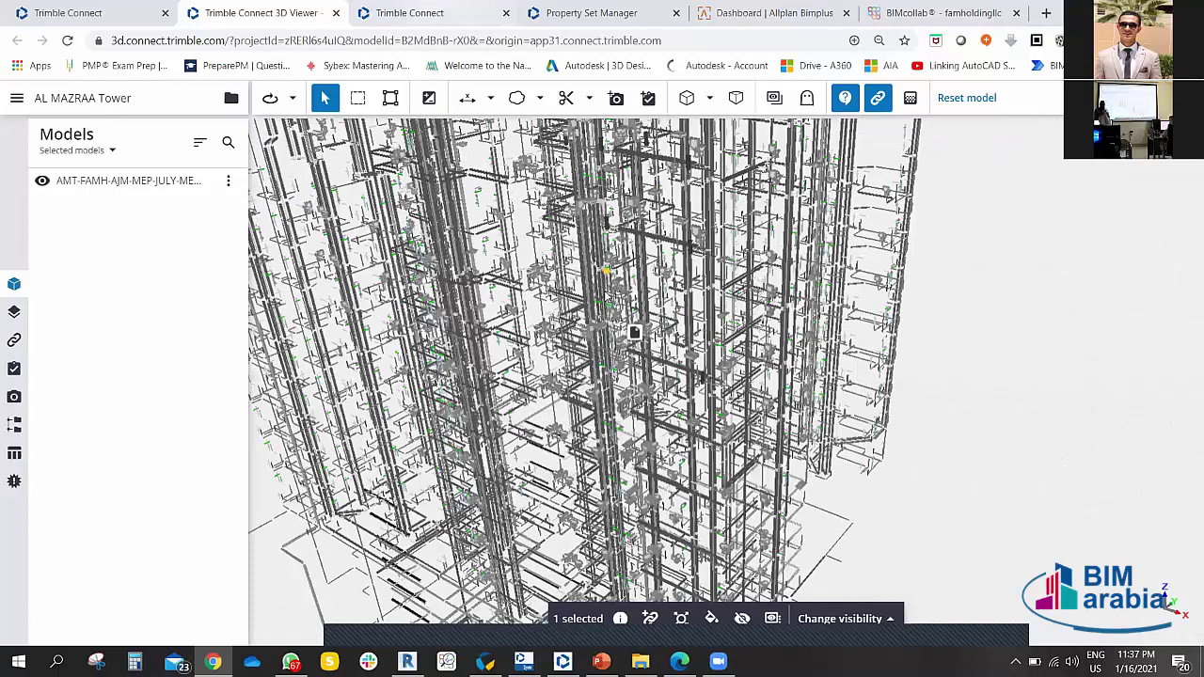
{"action": "left_click", "coordinate": [430, 10]}
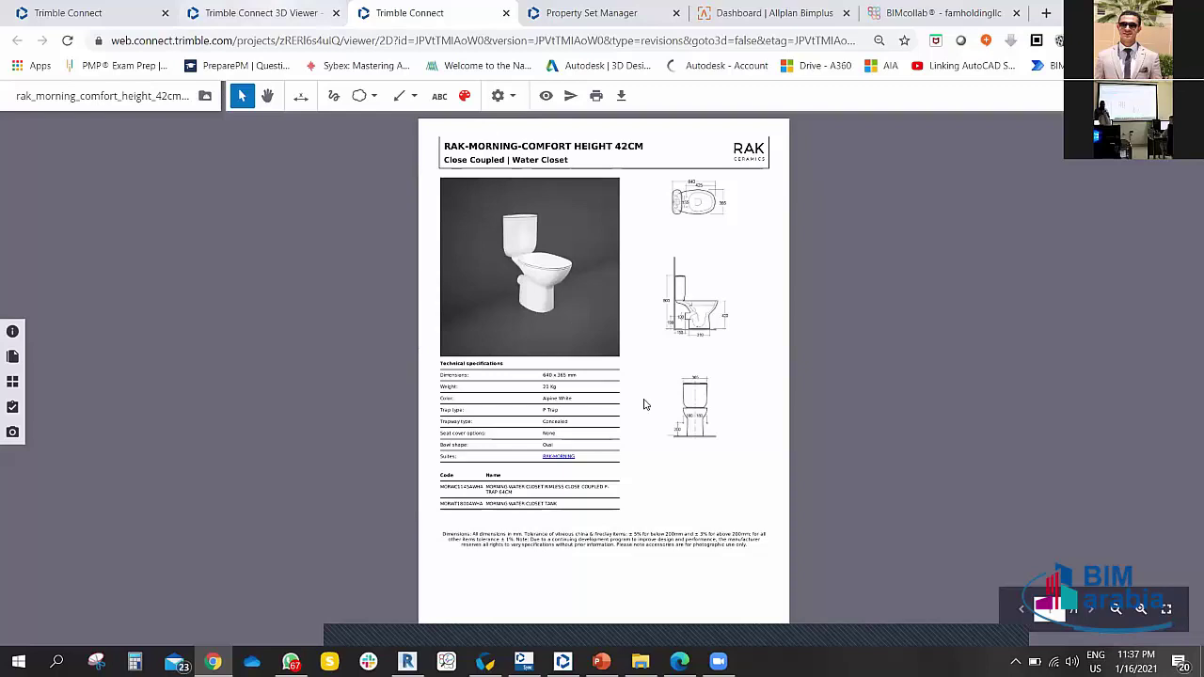
{"action": "key", "text": "ctrl+shift+Tab"}
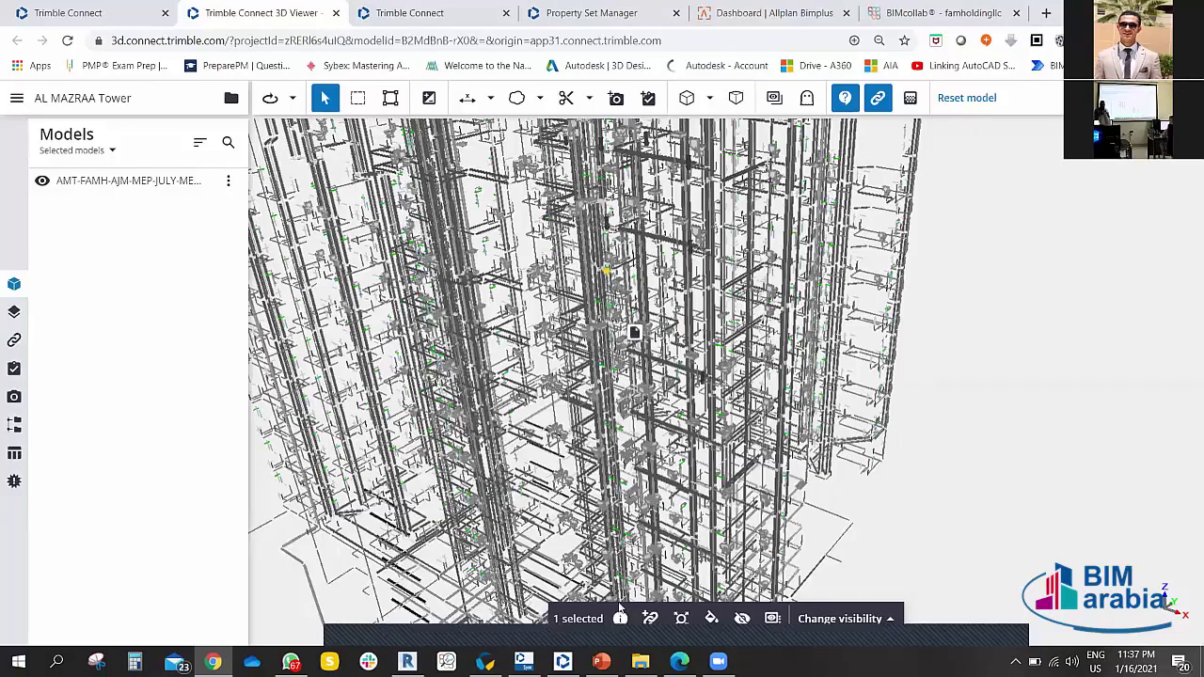
Select the water closet to open the Properties panel, then clear the selection.
{"action": "scroll", "coordinate": [1163, 353], "scroll_direction": "up", "scroll_amount": 3}
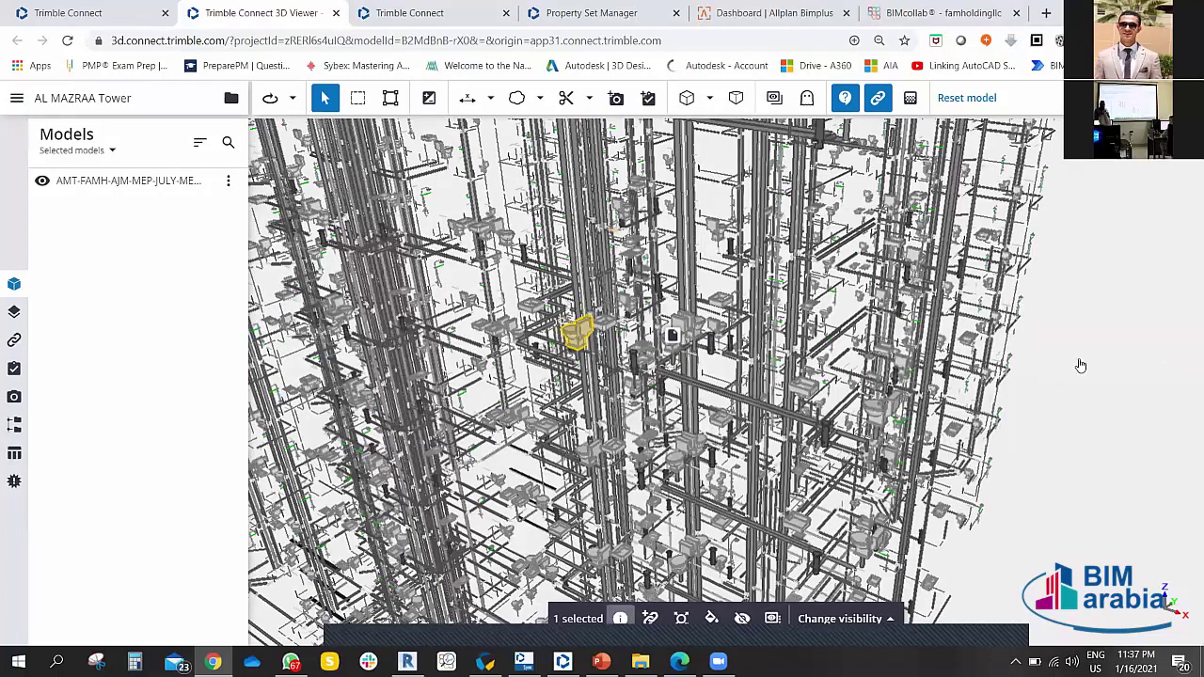
{"action": "left_click", "coordinate": [1096, 98]}
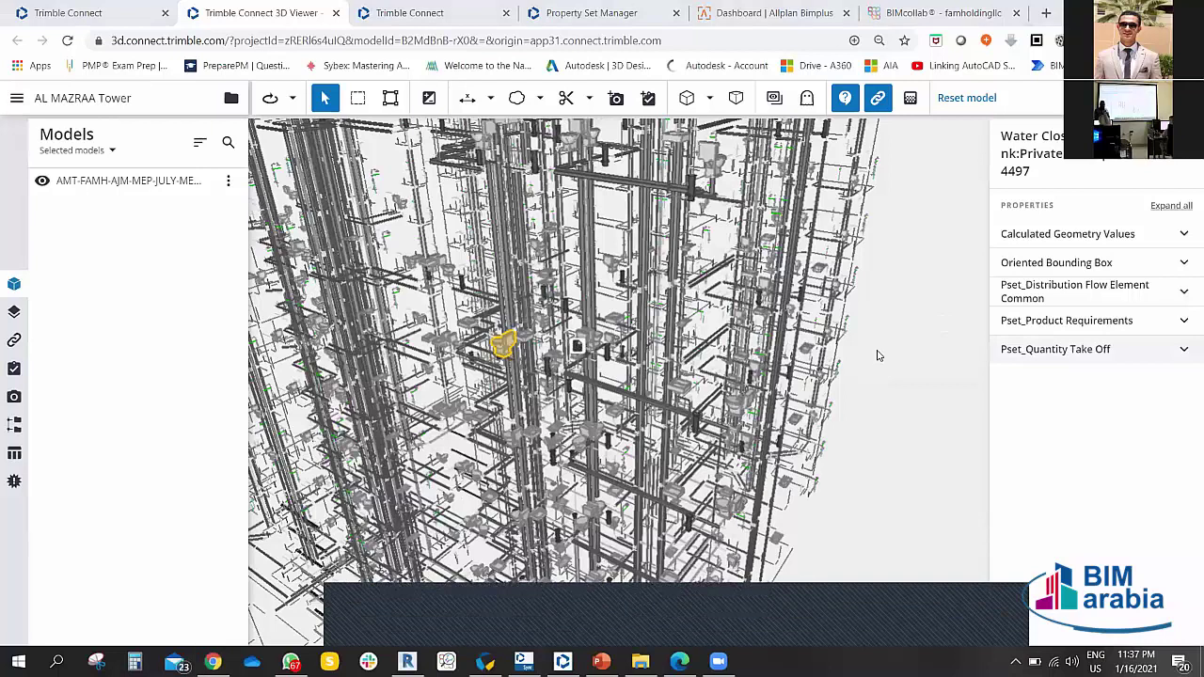
{"action": "left_click", "coordinate": [920, 358]}
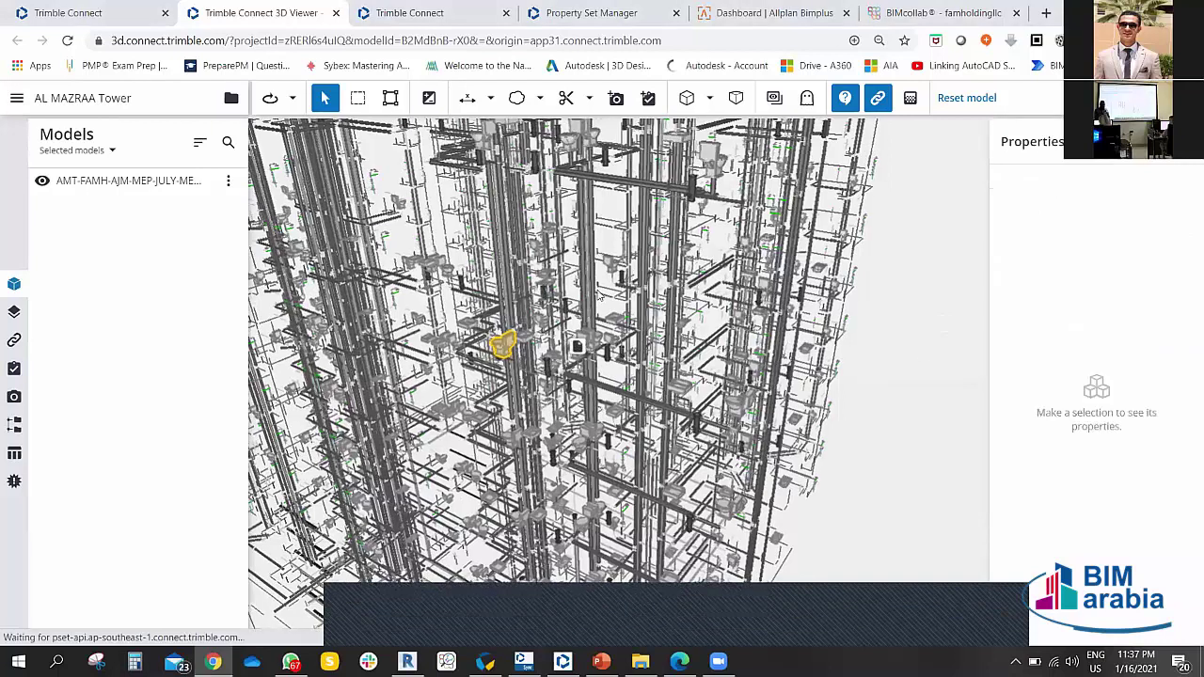
Orbit and zoom out to view the entire MEP tower with its pipe risers.
{"action": "mouse_move", "coordinate": [599, 294]}
{"action": "left_mouse_down"}
{"action": "mouse_move", "coordinate": [720, 287]}
{"action": "mouse_move", "coordinate": [738, 327]}
{"action": "left_mouse_up"}
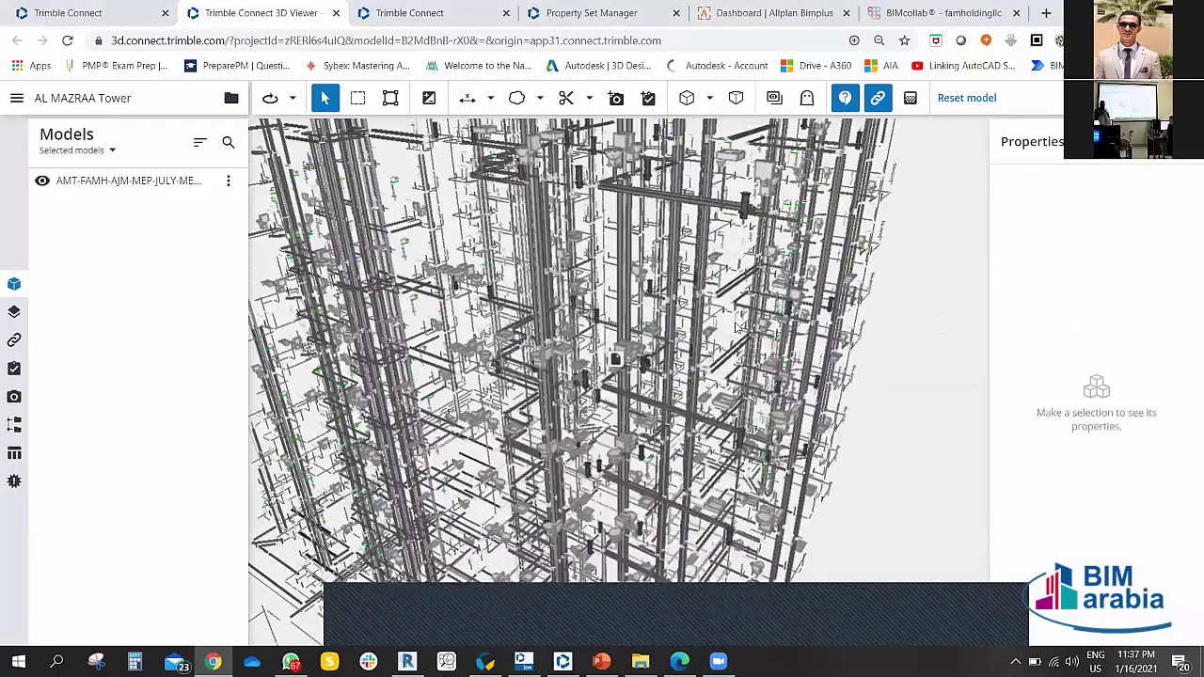
{"action": "scroll", "coordinate": [738, 327], "scroll_direction": "down", "scroll_amount": 2}
{"action": "scroll", "coordinate": [701, 319], "scroll_direction": "down", "scroll_amount": 2}
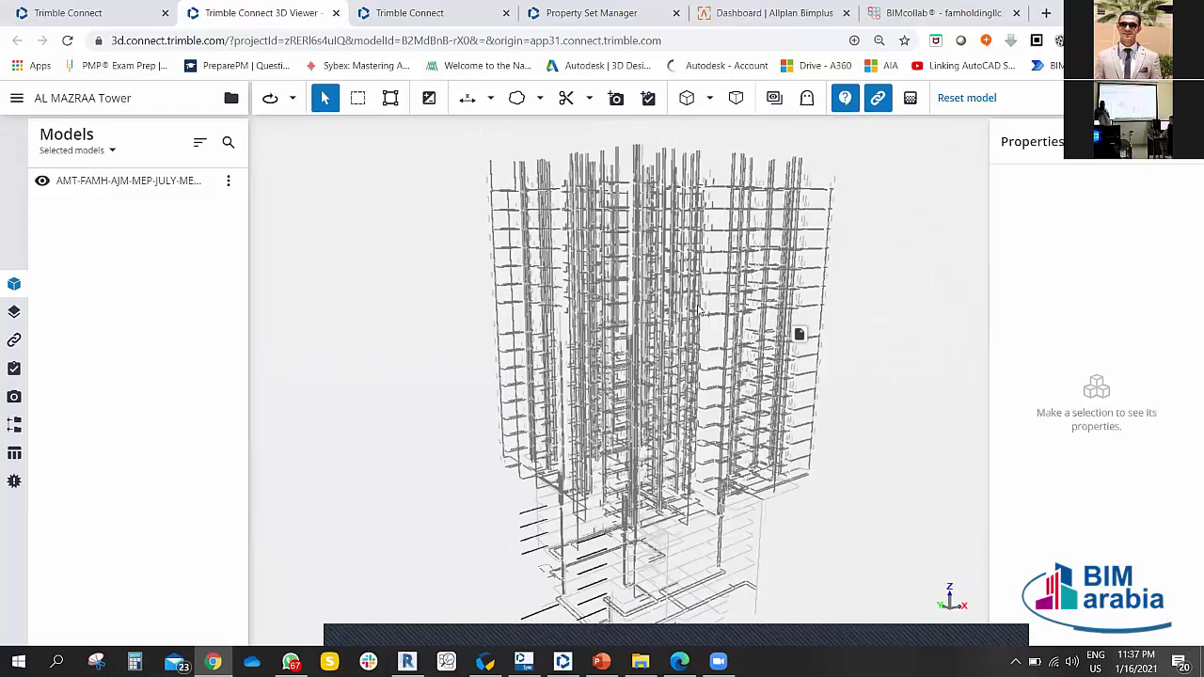
{"action": "scroll", "coordinate": [697, 310], "scroll_direction": "down", "scroll_amount": 2}
{"action": "scroll", "coordinate": [658, 301], "scroll_direction": "down", "scroll_amount": 2}
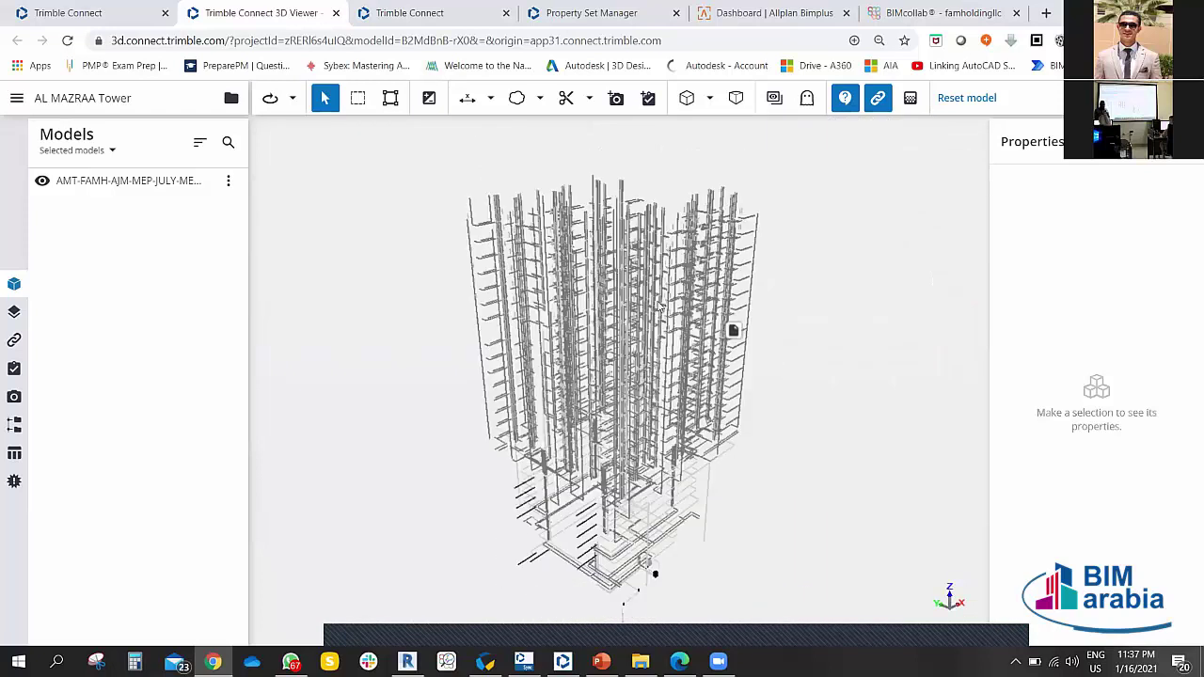
{"action": "scroll", "coordinate": [660, 306], "scroll_direction": "up", "scroll_amount": 3}
{"action": "scroll", "coordinate": [657, 294], "scroll_direction": "down", "scroll_amount": 1}
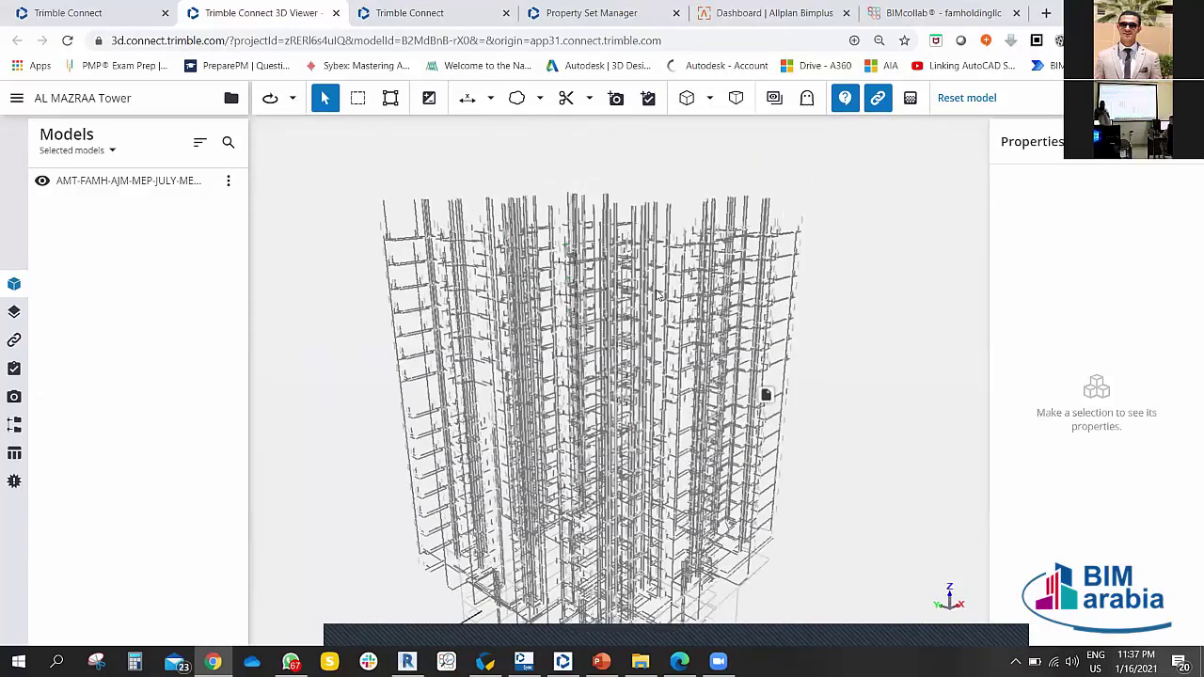
{"action": "scroll", "coordinate": [657, 295], "scroll_direction": "up", "scroll_amount": 1}
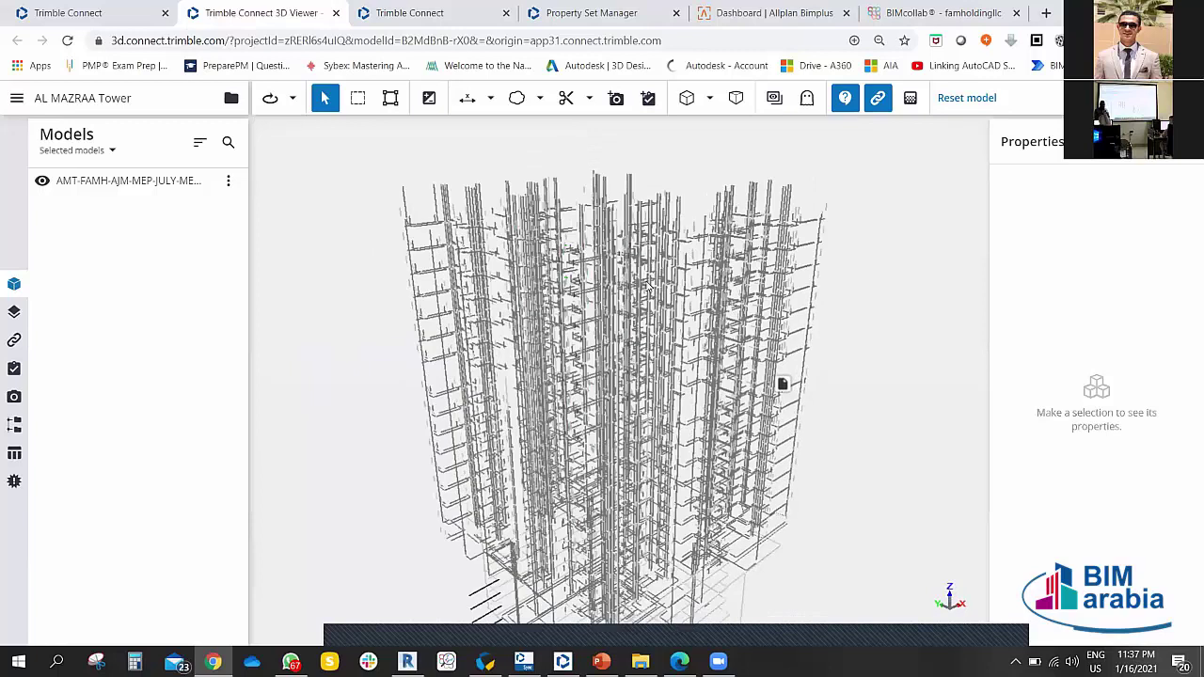
{"action": "scroll", "coordinate": [659, 296], "scroll_direction": "up", "scroll_amount": 1}
{"action": "scroll", "coordinate": [659, 299], "scroll_direction": "up", "scroll_amount": 1}
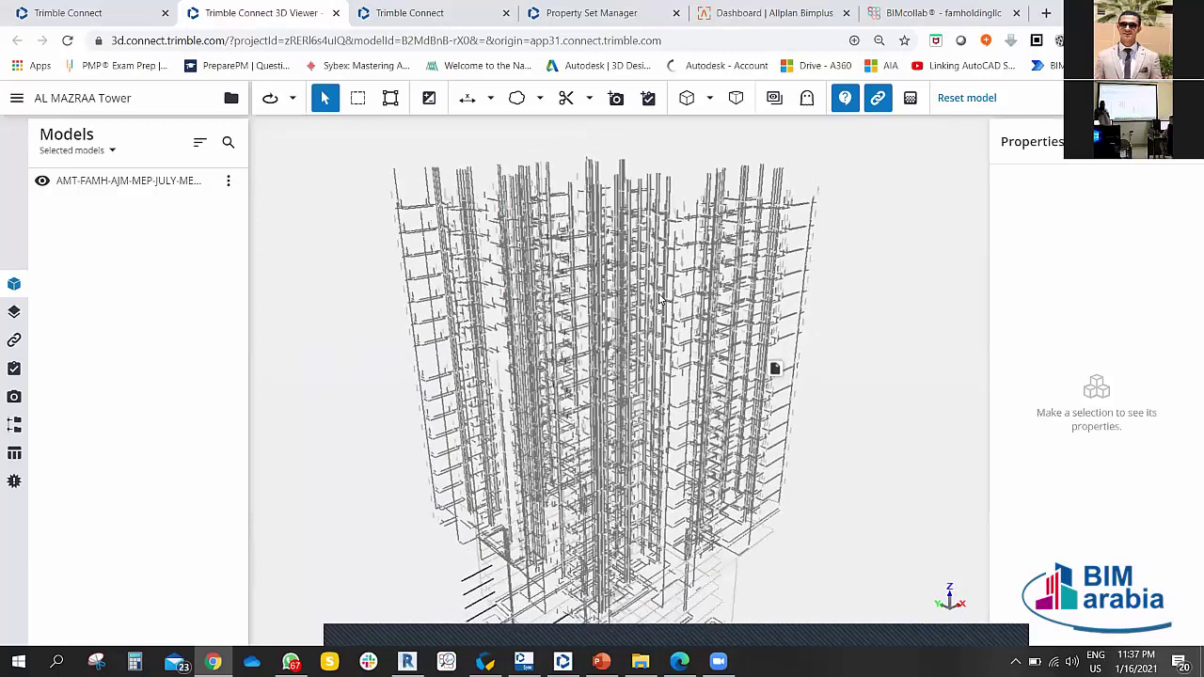
{"action": "scroll", "coordinate": [659, 299], "scroll_direction": "up", "scroll_amount": 1}
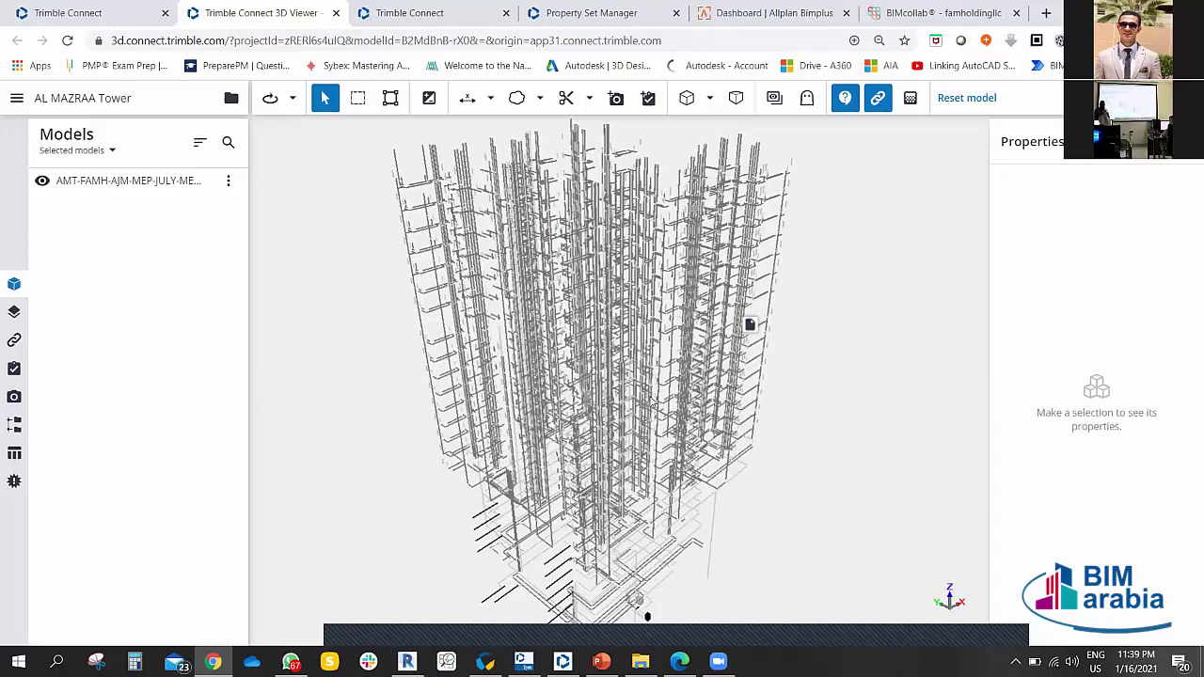
Open the object table under the tilted tower model and group its rows by the Class column.
{"action": "mouse_move", "coordinate": [651, 400]}
{"action": "left_mouse_down"}
{"action": "mouse_move", "coordinate": [676, 336]}
{"action": "mouse_move", "coordinate": [704, 324]}
{"action": "mouse_move", "coordinate": [625, 288]}
{"action": "mouse_move", "coordinate": [615, 318]}
{"action": "mouse_move", "coordinate": [649, 320]}
{"action": "mouse_move", "coordinate": [616, 336]}
{"action": "left_mouse_up"}
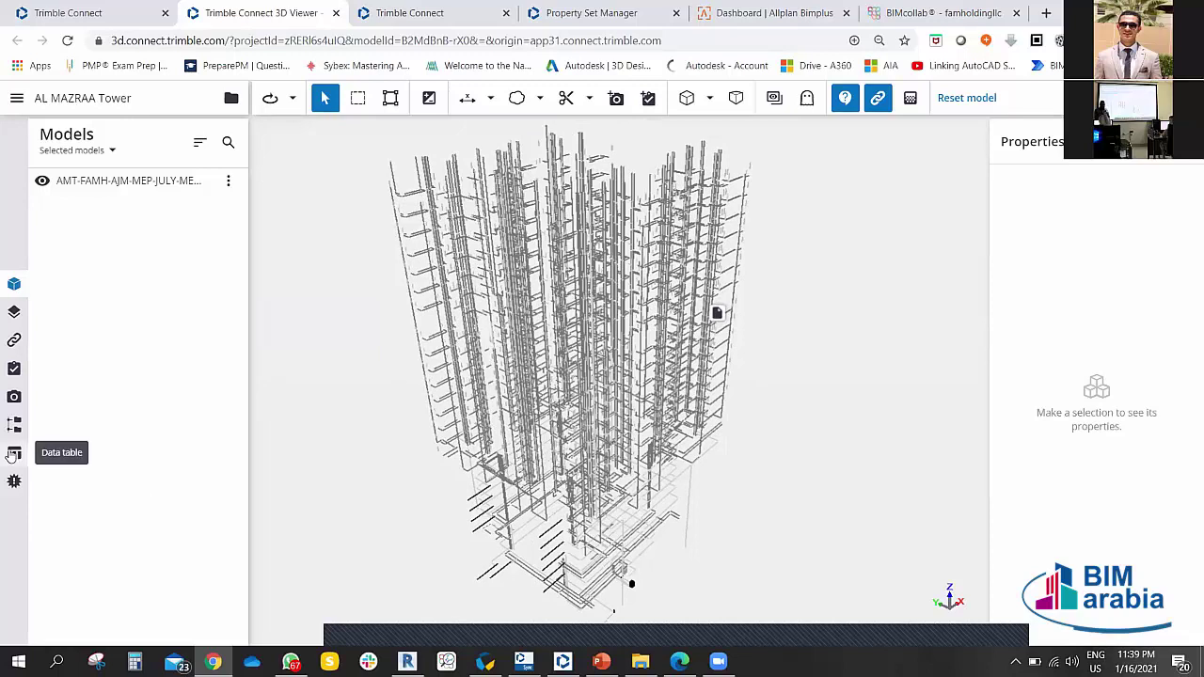
{"action": "left_click", "coordinate": [14, 454]}
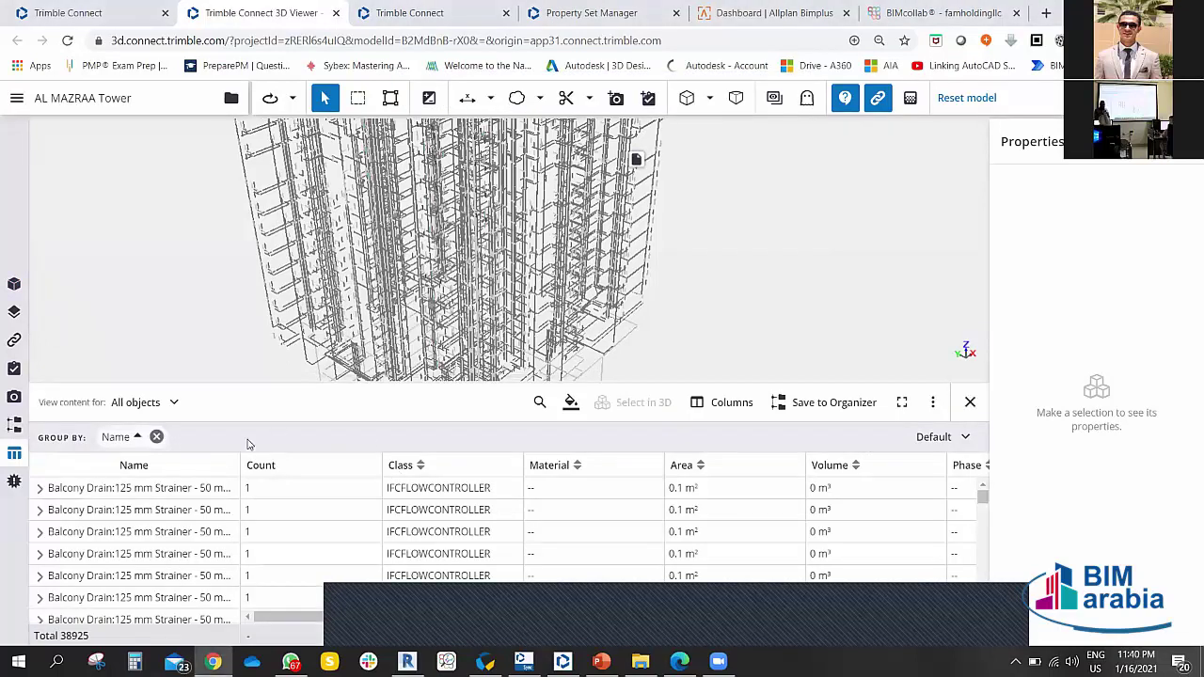
{"action": "left_click_drag", "start_coordinate": [402, 473], "coordinate": [305, 440]}
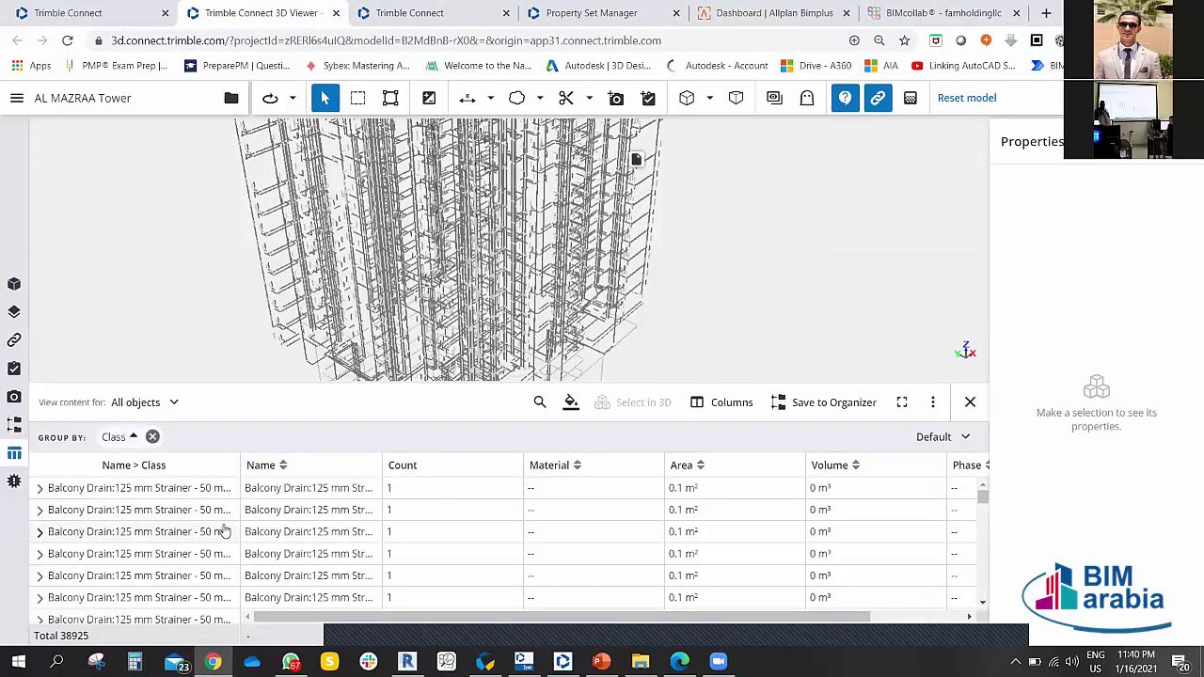
{"action": "scroll", "coordinate": [195, 540], "scroll_direction": "down", "scroll_amount": 3}
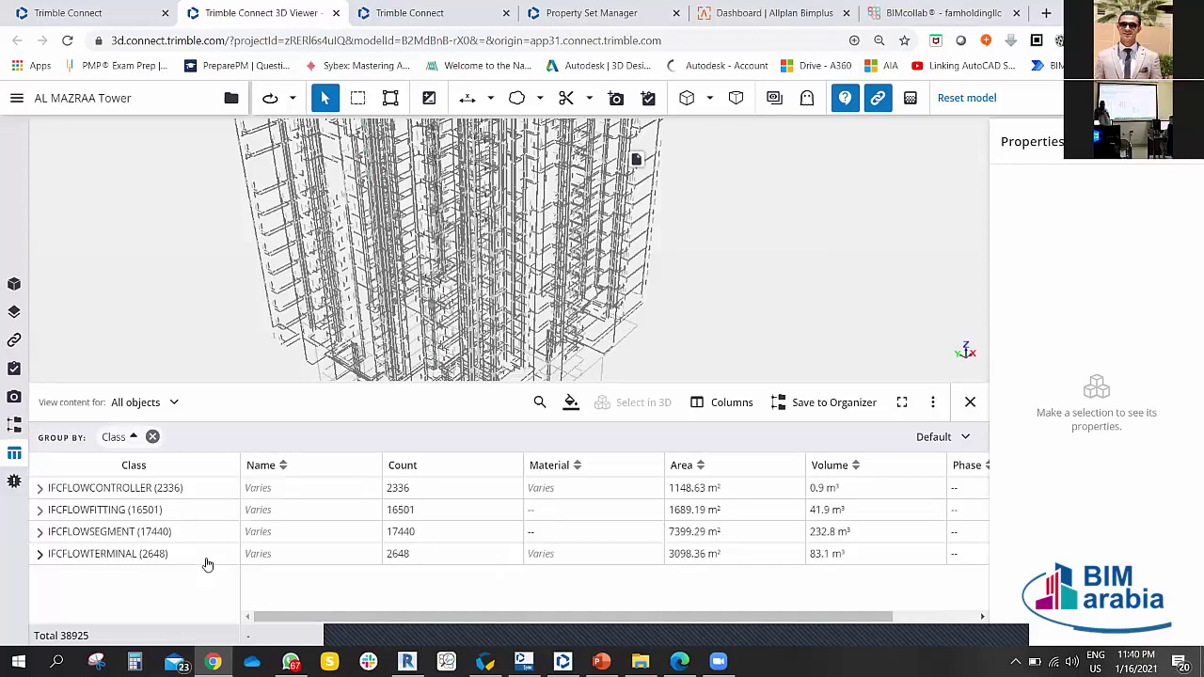
Colorize the class groups and select the IFCFLOWTERMINAL fixtures in the 3D view.
{"action": "left_click", "coordinate": [114, 561]}
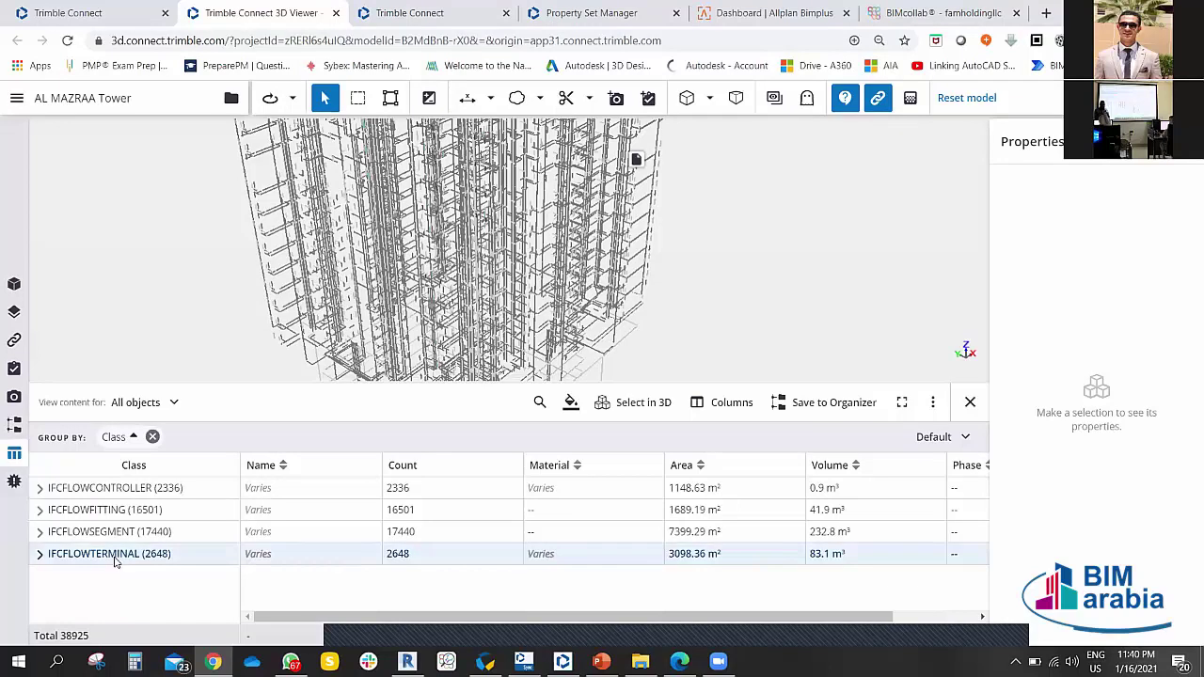
{"action": "left_click", "coordinate": [571, 402]}
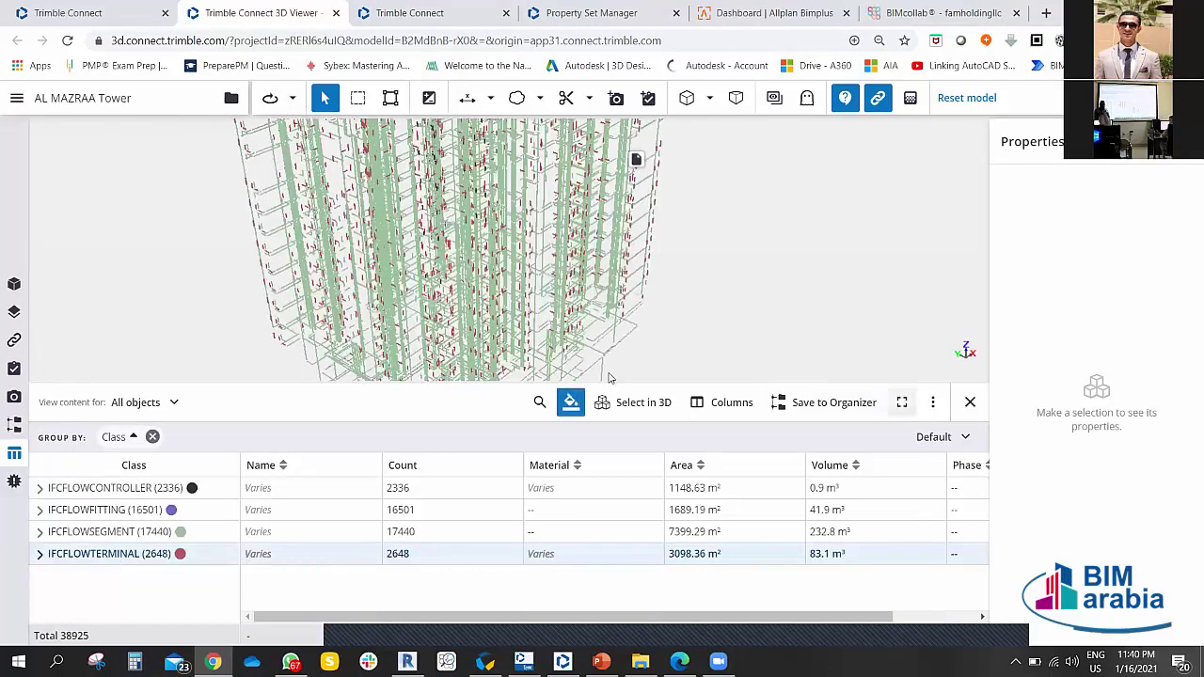
{"action": "left_click", "coordinate": [646, 402]}
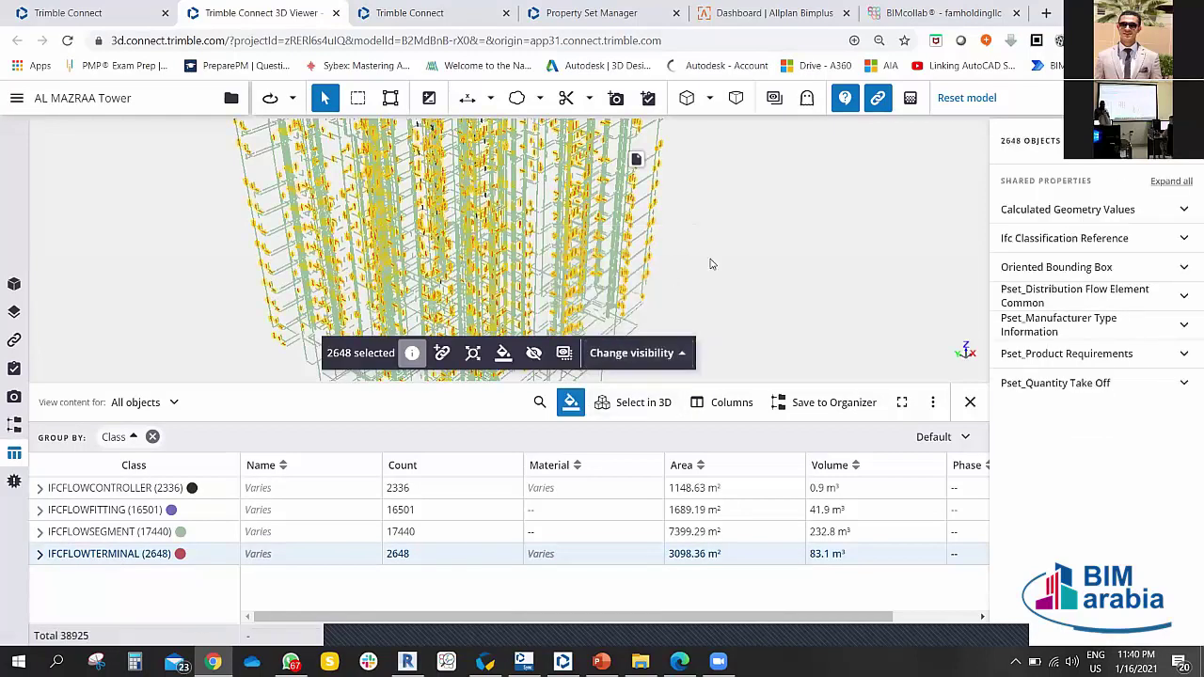
Collapse the table, zoom and orbit around the red fixtures, then bring the table back.
{"action": "scroll", "coordinate": [449, 214], "scroll_direction": "up", "scroll_amount": 3}
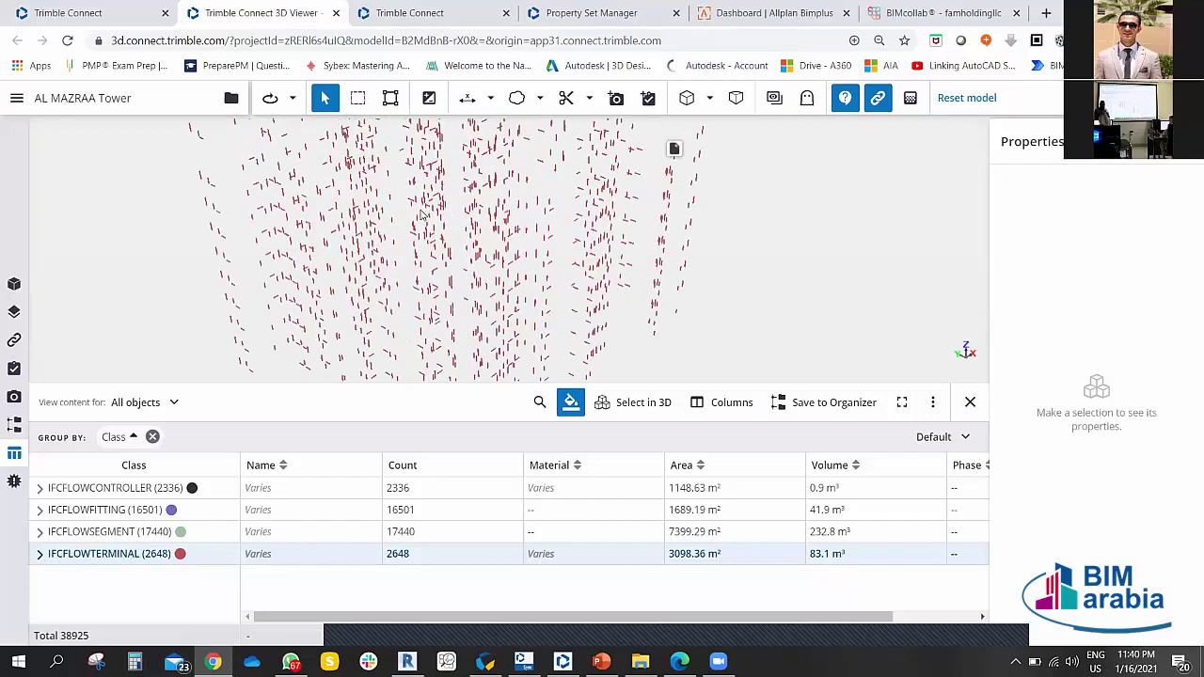
{"action": "scroll", "coordinate": [487, 374], "scroll_direction": "up", "scroll_amount": 3}
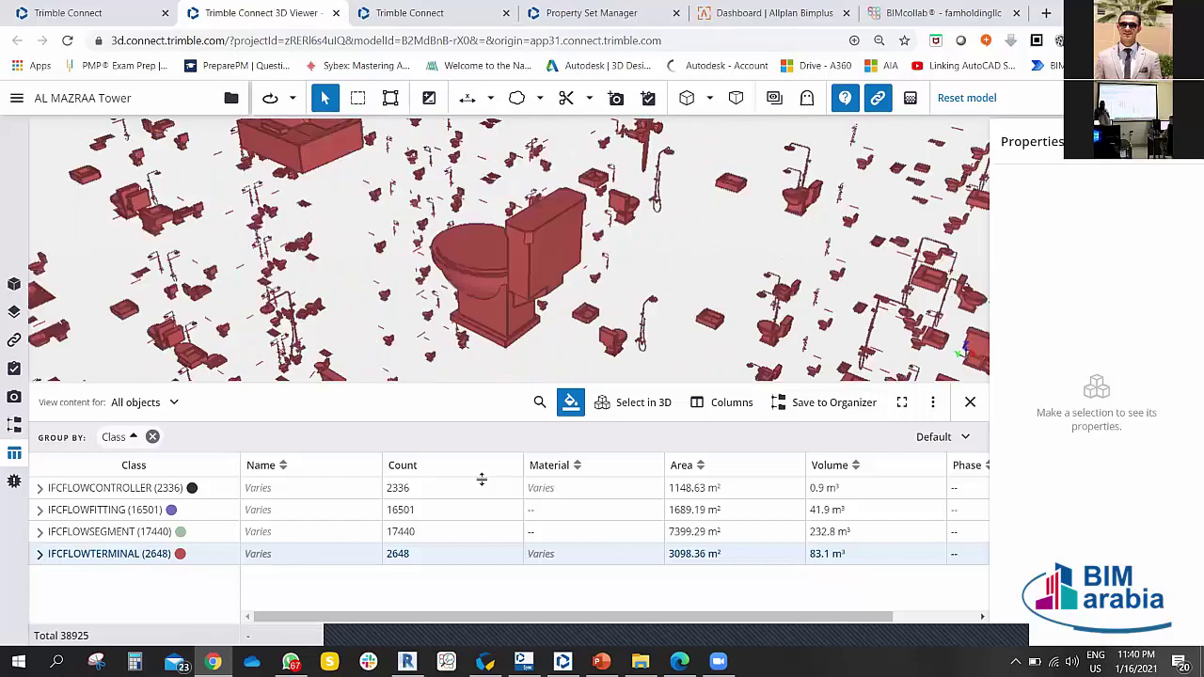
{"action": "left_click", "coordinate": [492, 384]}
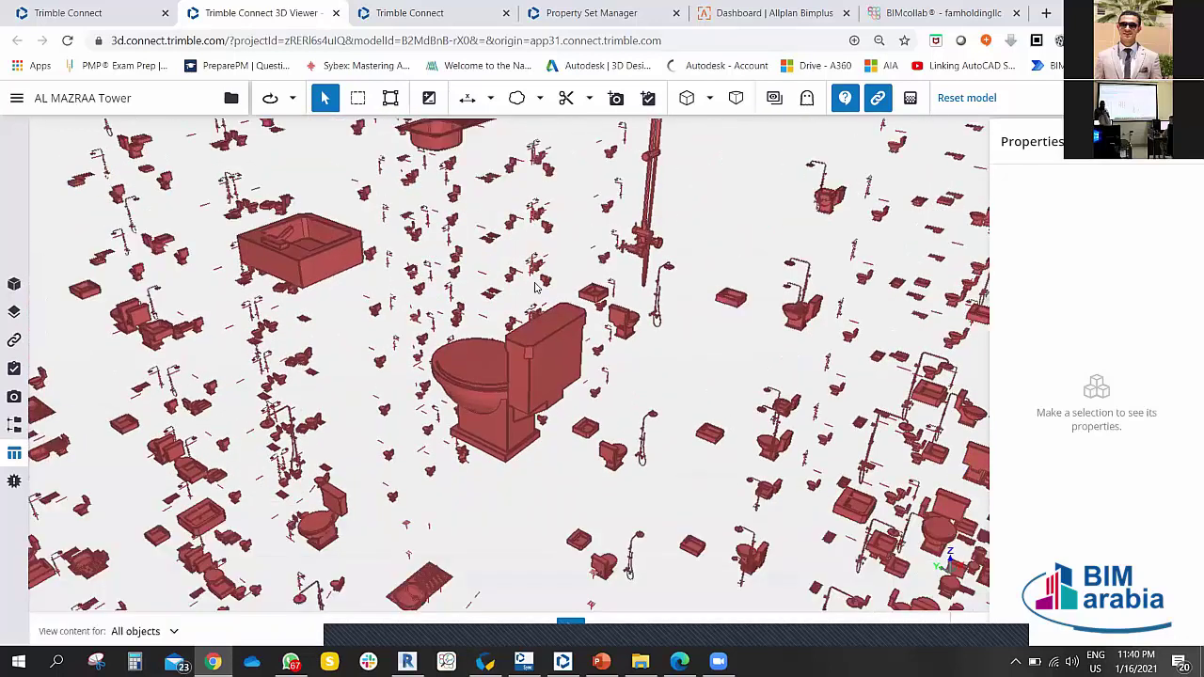
{"action": "scroll", "coordinate": [523, 299], "scroll_direction": "down", "scroll_amount": 5}
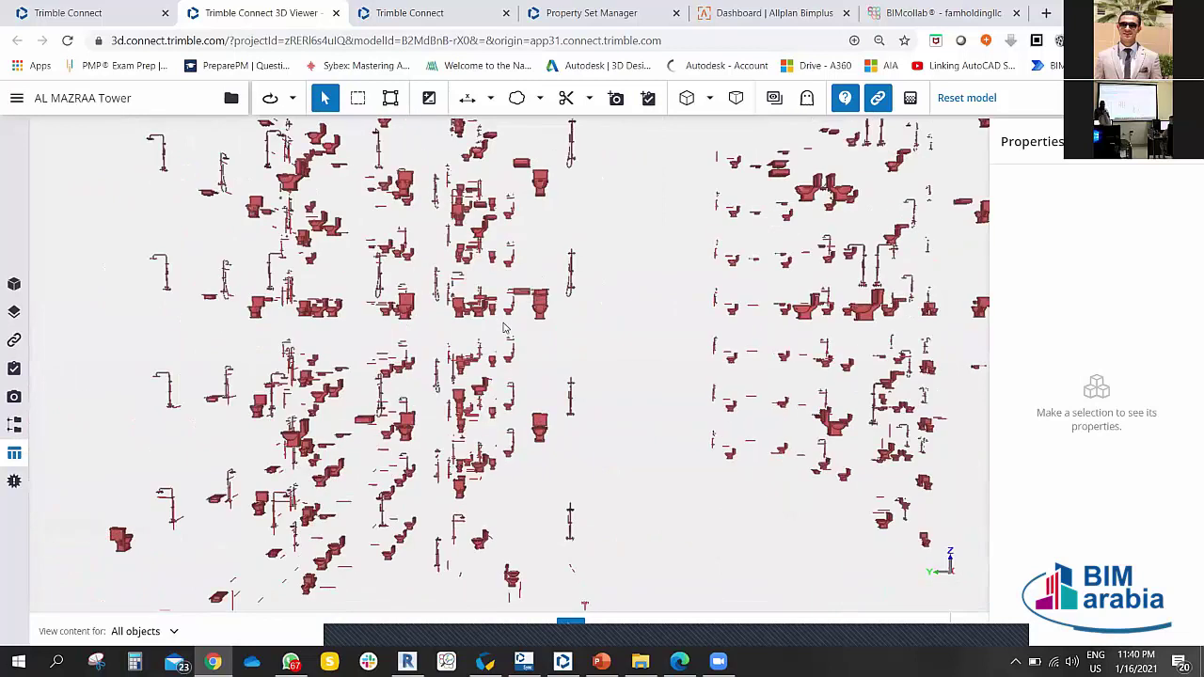
{"action": "left_click_drag", "start_coordinate": [513, 225], "coordinate": [374, 359]}
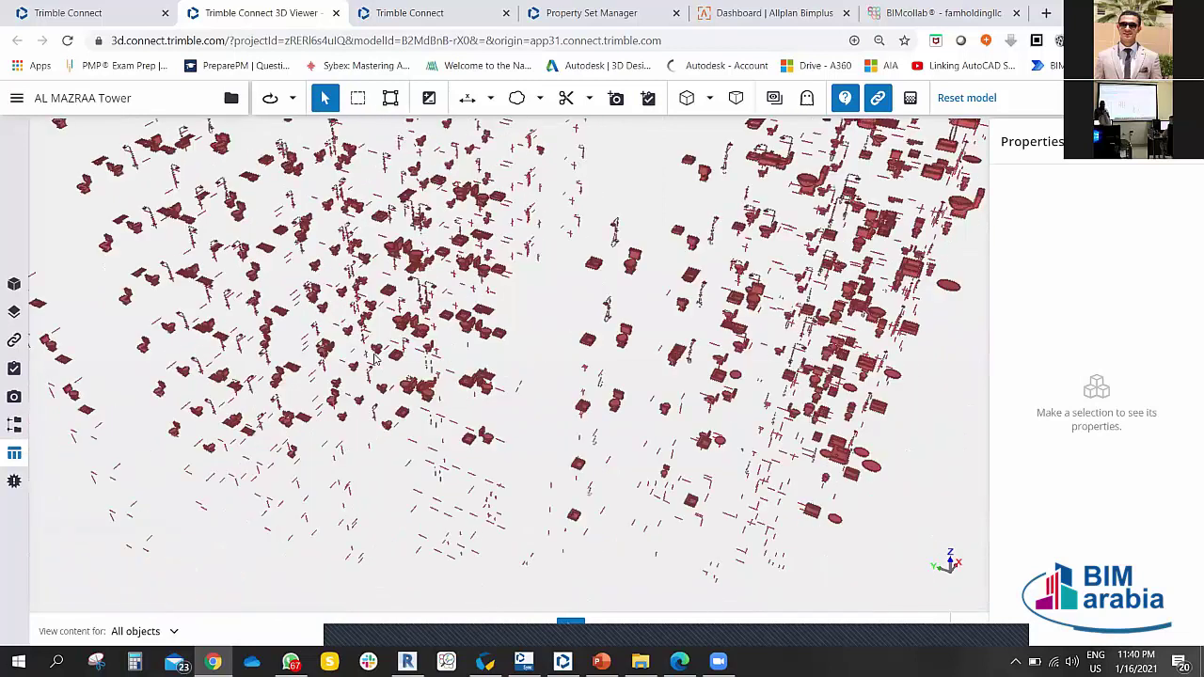
{"action": "scroll", "coordinate": [372, 356], "scroll_direction": "up", "scroll_amount": 2}
{"action": "scroll", "coordinate": [410, 363], "scroll_direction": "up", "scroll_amount": 3}
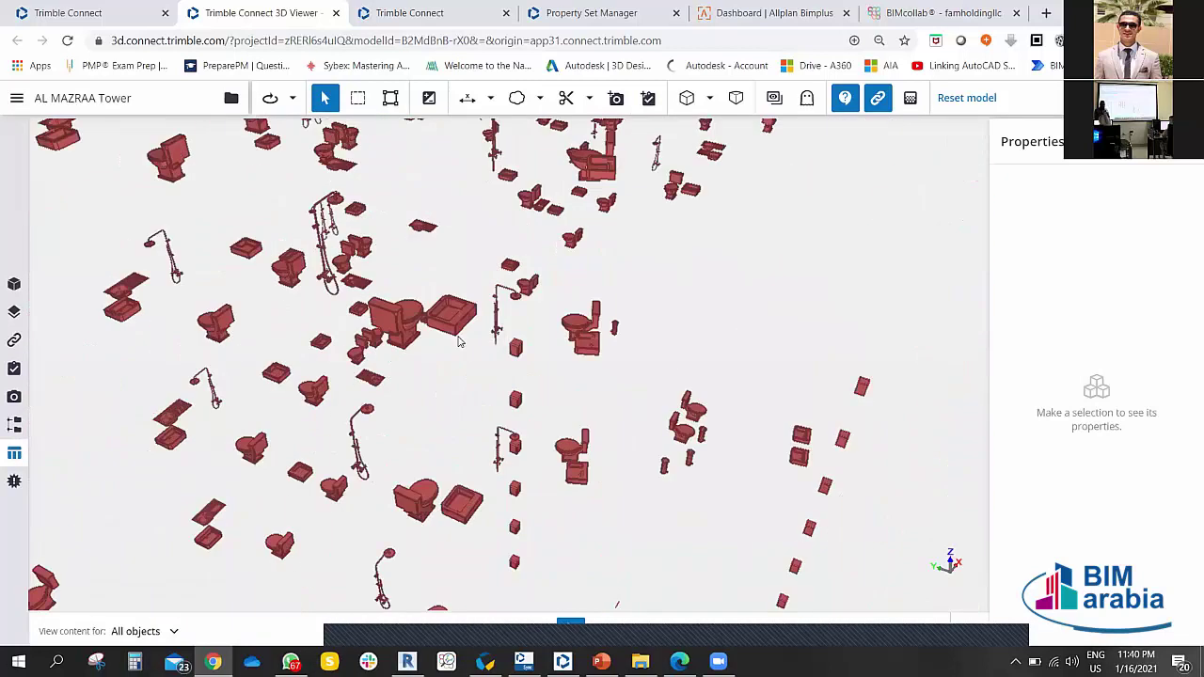
{"action": "scroll", "coordinate": [470, 366], "scroll_direction": "up", "scroll_amount": 2}
{"action": "scroll", "coordinate": [461, 348], "scroll_direction": "up", "scroll_amount": 2}
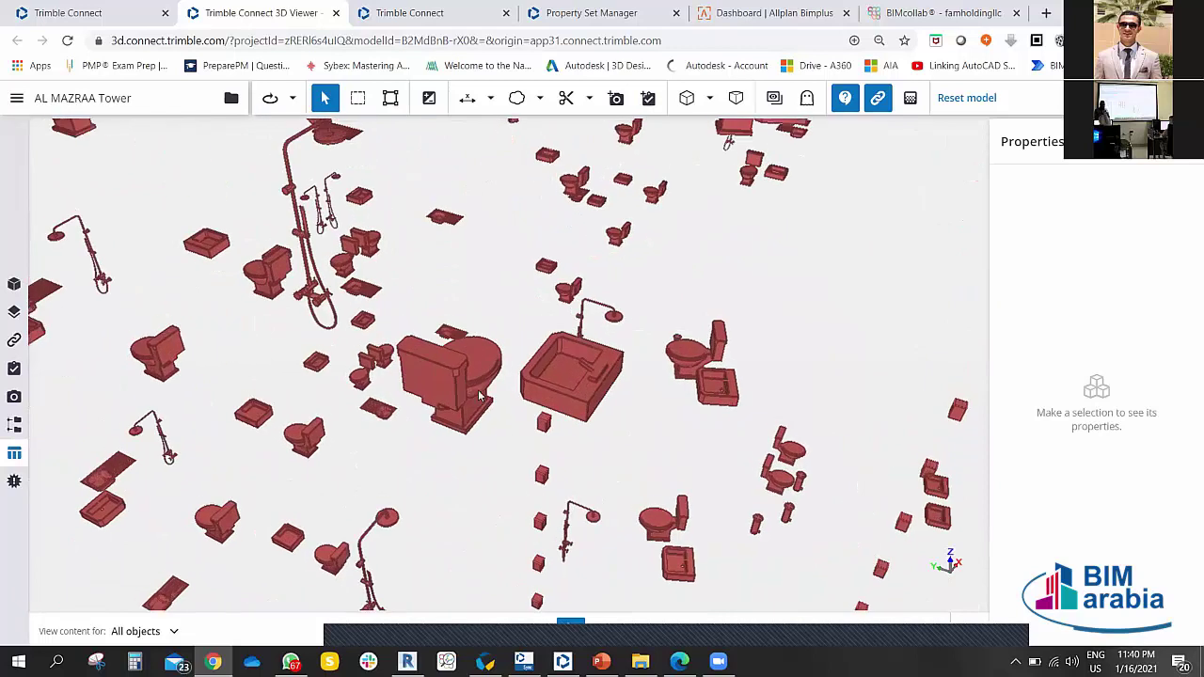
{"action": "scroll", "coordinate": [416, 299], "scroll_direction": "up", "scroll_amount": 2}
{"action": "scroll", "coordinate": [416, 299], "scroll_direction": "down", "scroll_amount": 1}
{"action": "scroll", "coordinate": [414, 273], "scroll_direction": "down", "scroll_amount": 1}
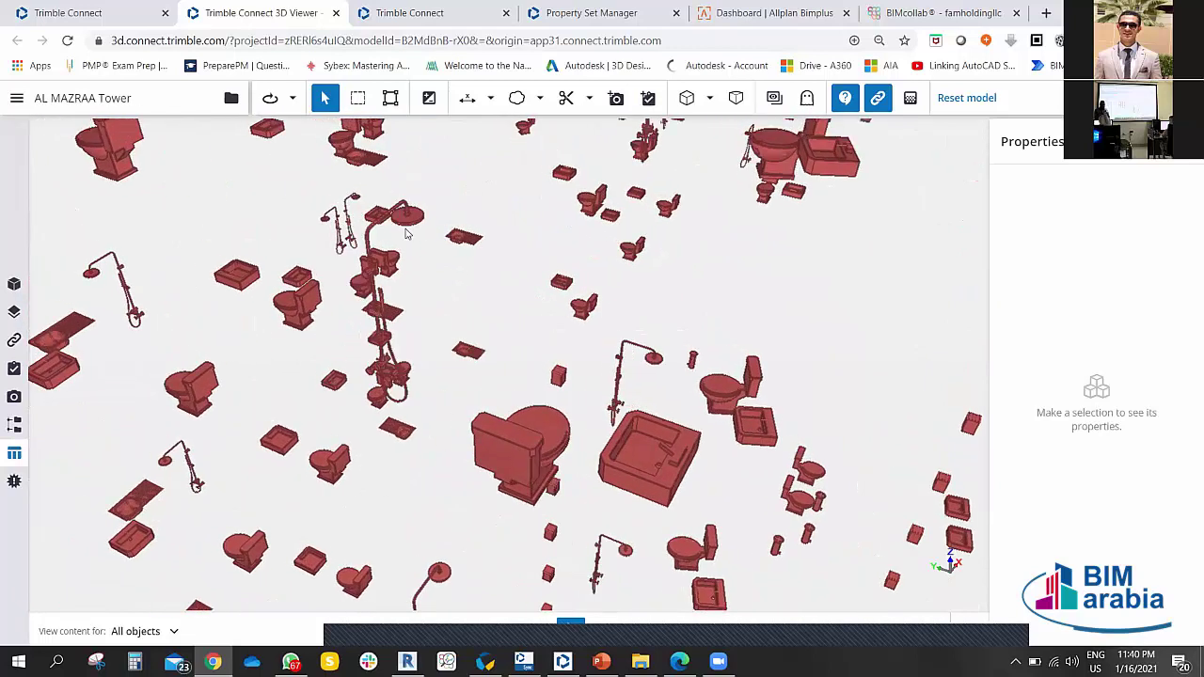
{"action": "scroll", "coordinate": [409, 243], "scroll_direction": "down", "scroll_amount": 1}
{"action": "scroll", "coordinate": [386, 273], "scroll_direction": "up", "scroll_amount": 1}
{"action": "scroll", "coordinate": [386, 274], "scroll_direction": "up", "scroll_amount": 1}
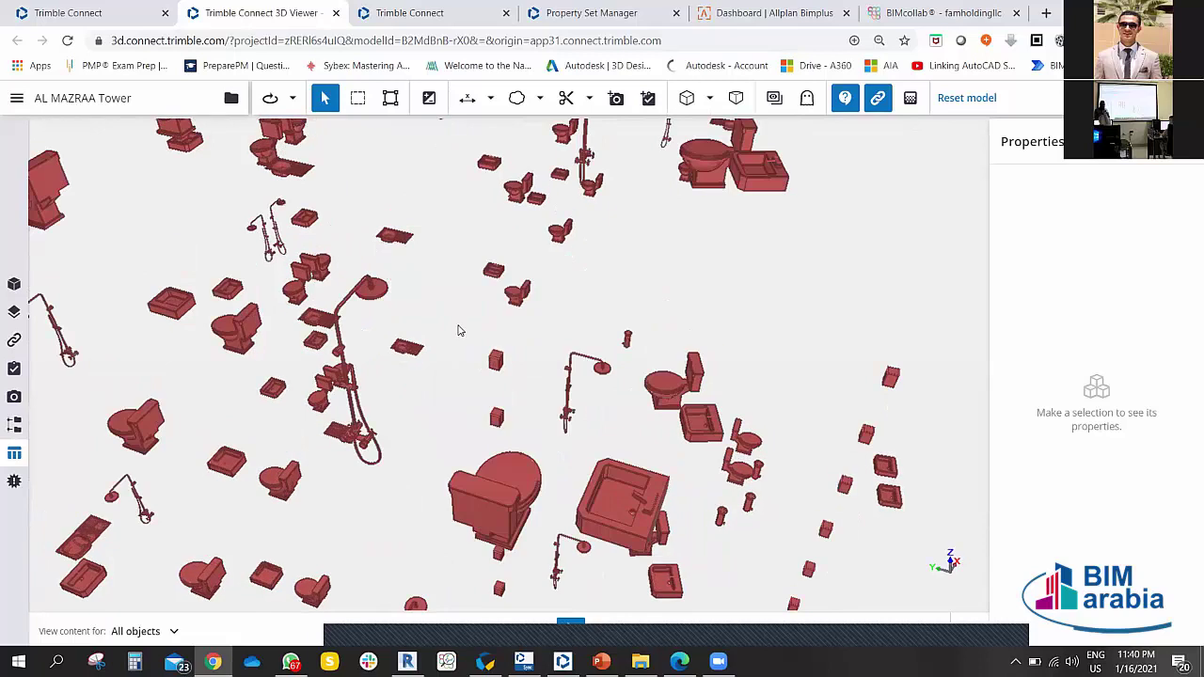
{"action": "scroll", "coordinate": [486, 325], "scroll_direction": "down", "scroll_amount": 1}
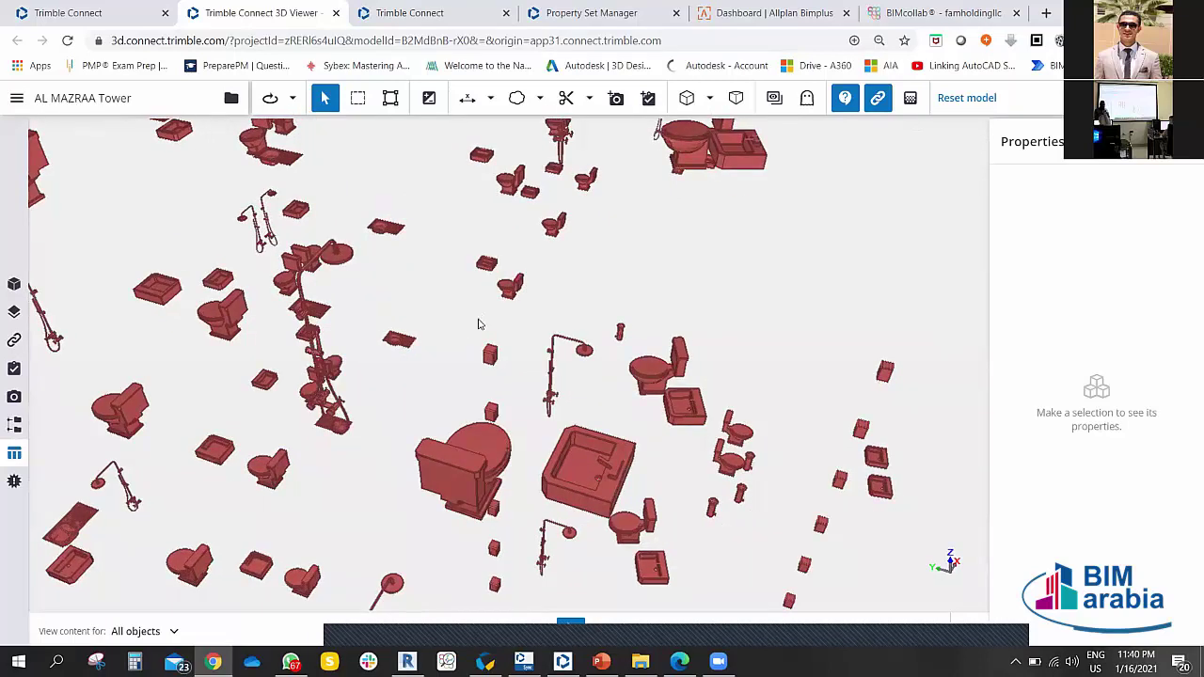
{"action": "scroll", "coordinate": [461, 301], "scroll_direction": "down", "scroll_amount": 1}
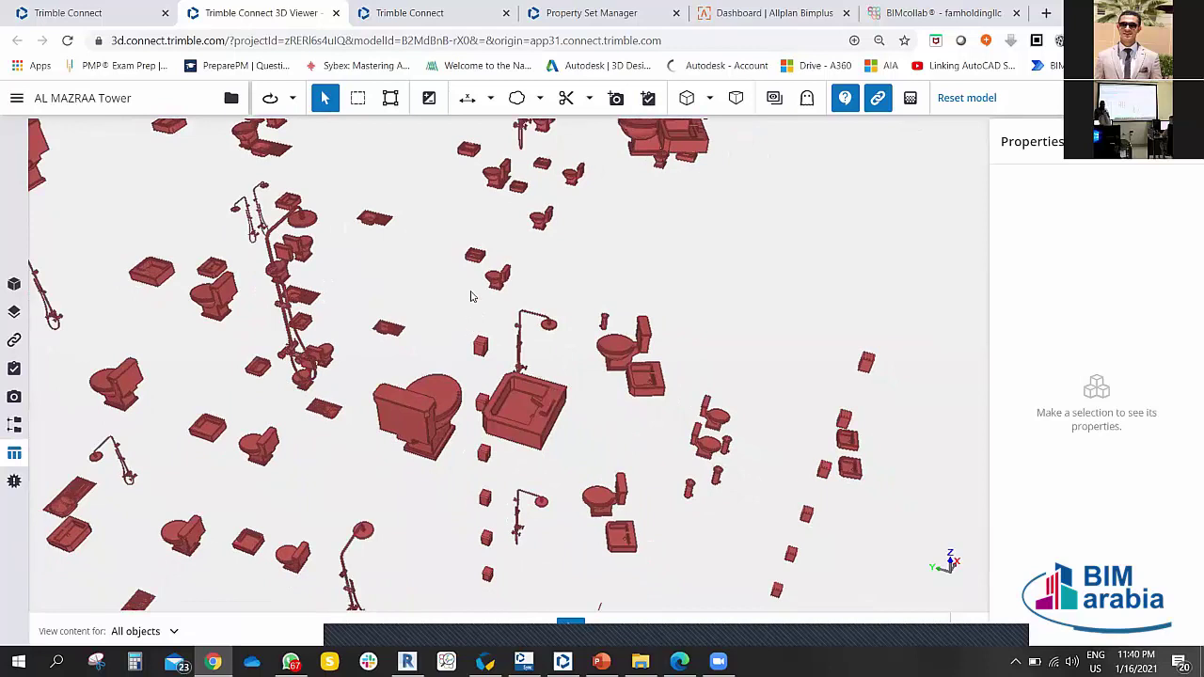
{"action": "scroll", "coordinate": [472, 298], "scroll_direction": "down", "scroll_amount": 1}
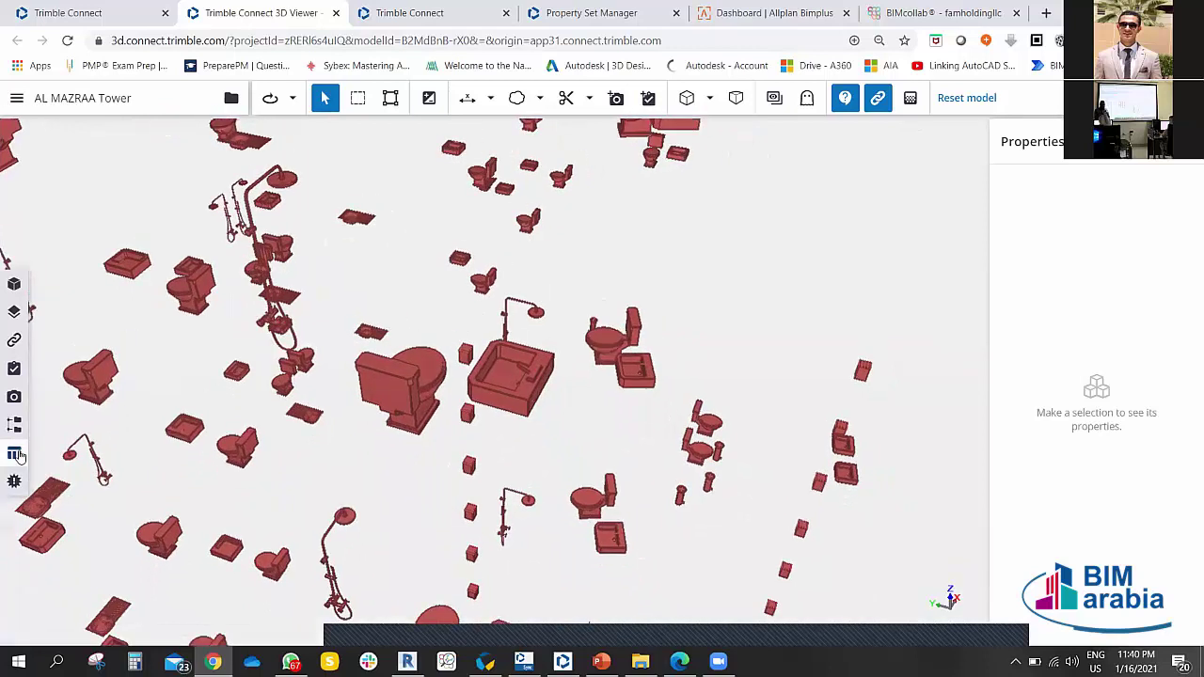
{"action": "left_click", "coordinate": [15, 454]}
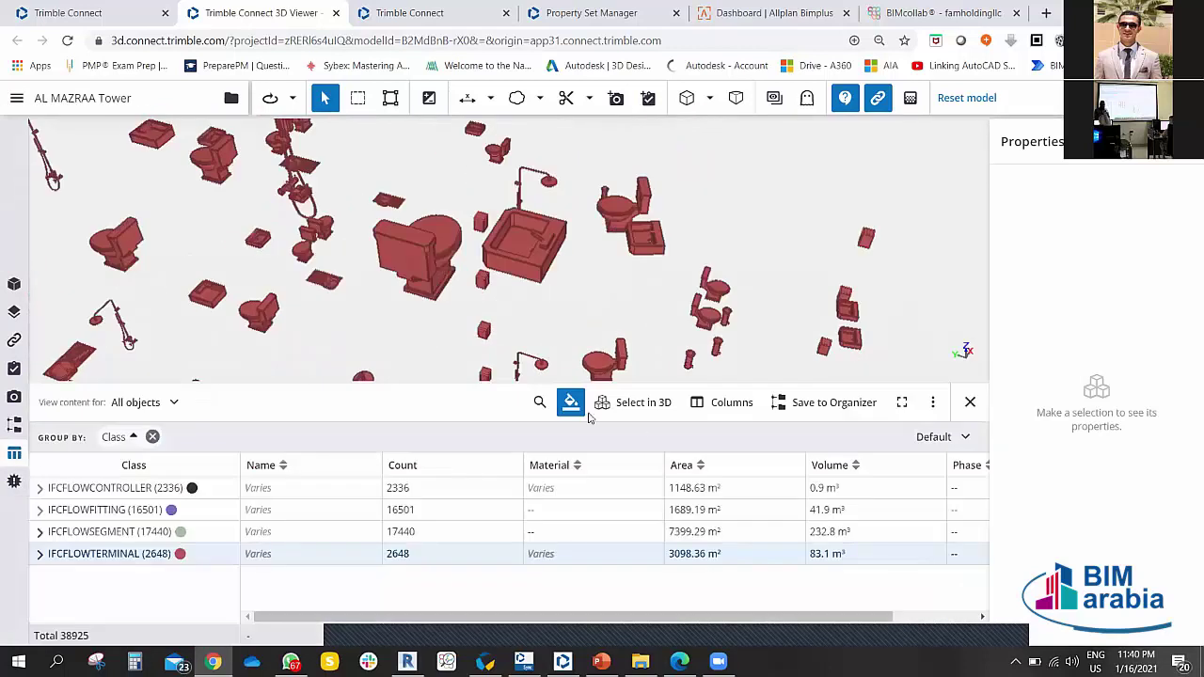
Turn off Colorize, select the IFCFLOWSEGMENT pipes in 3D and isolate their layers.
{"action": "left_click", "coordinate": [573, 403]}
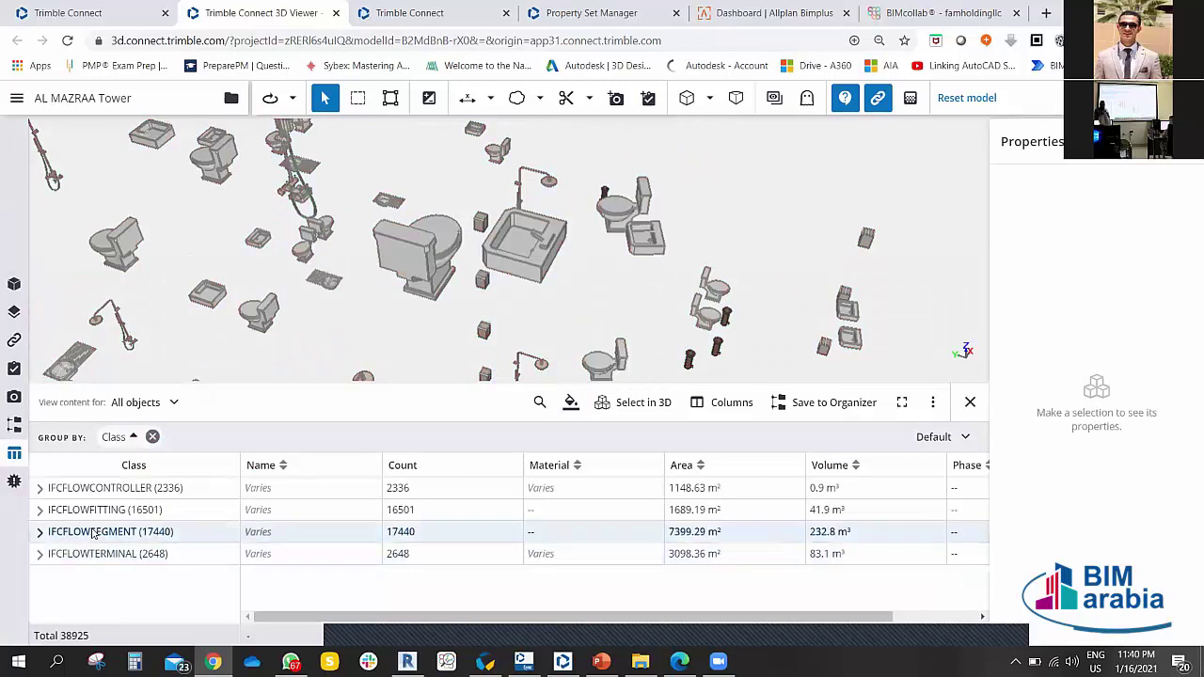
{"action": "left_click", "coordinate": [628, 404]}
{"action": "left_click", "coordinate": [640, 353]}
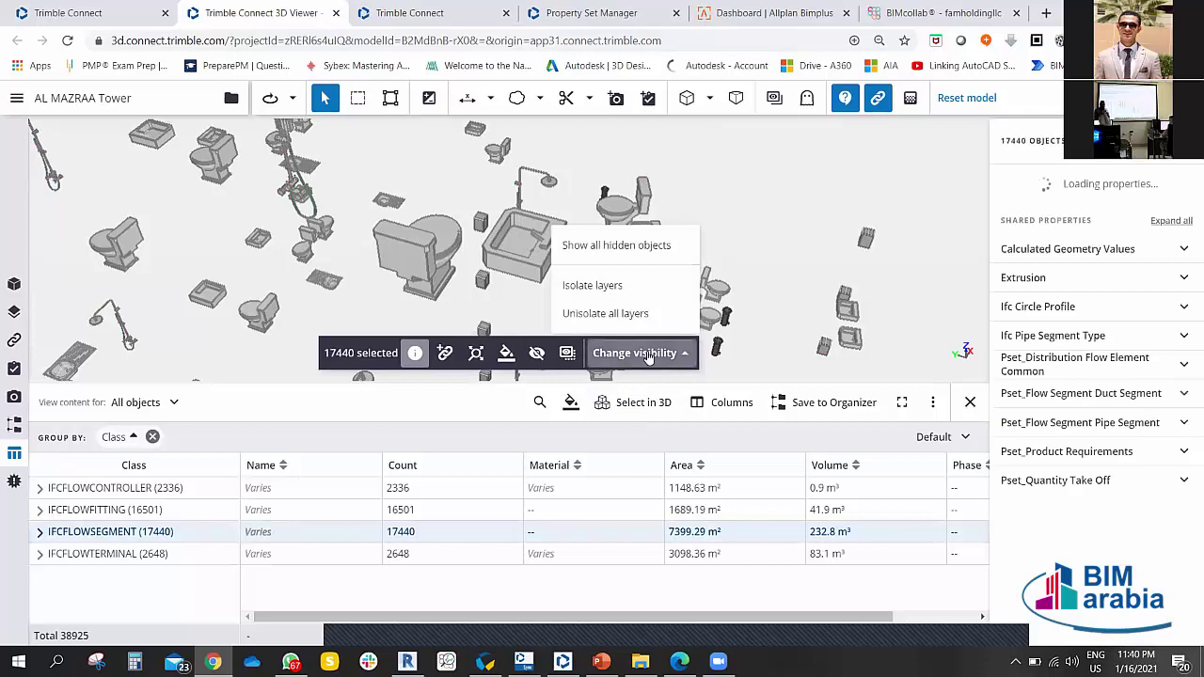
{"action": "left_click", "coordinate": [601, 287]}
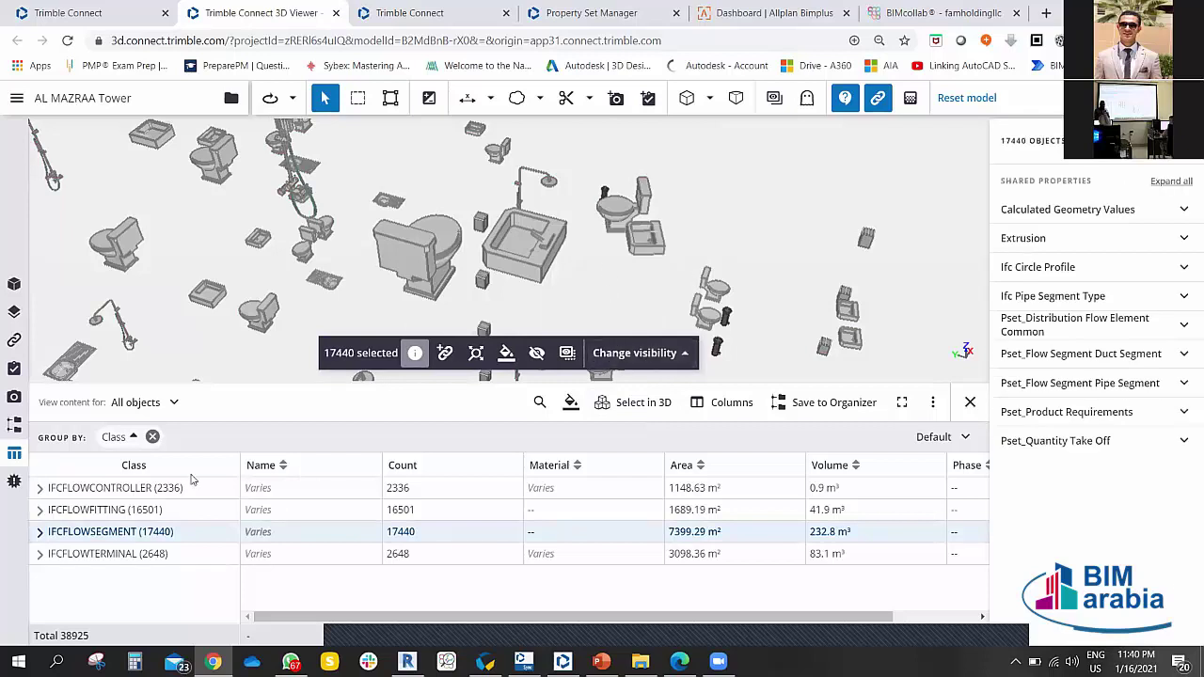
{"action": "scroll", "coordinate": [477, 306], "scroll_direction": "up", "scroll_amount": 3}
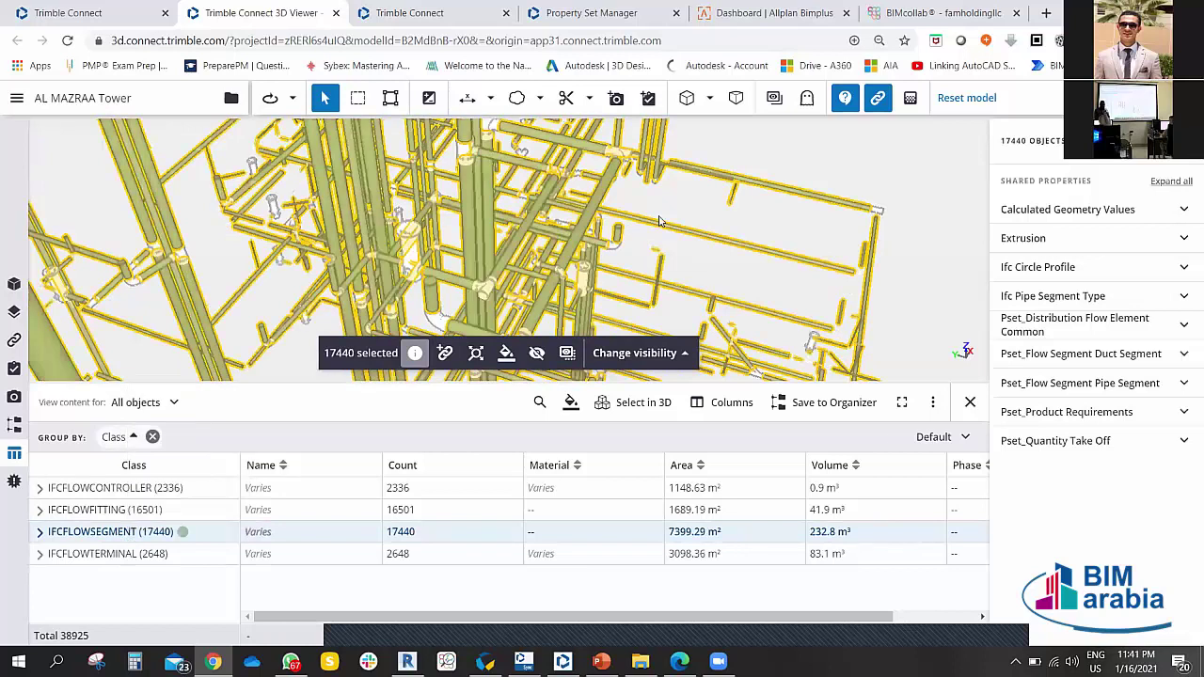
{"action": "scroll", "coordinate": [659, 221], "scroll_direction": "up", "scroll_amount": 1}
{"action": "scroll", "coordinate": [479, 184], "scroll_direction": "up", "scroll_amount": 1}
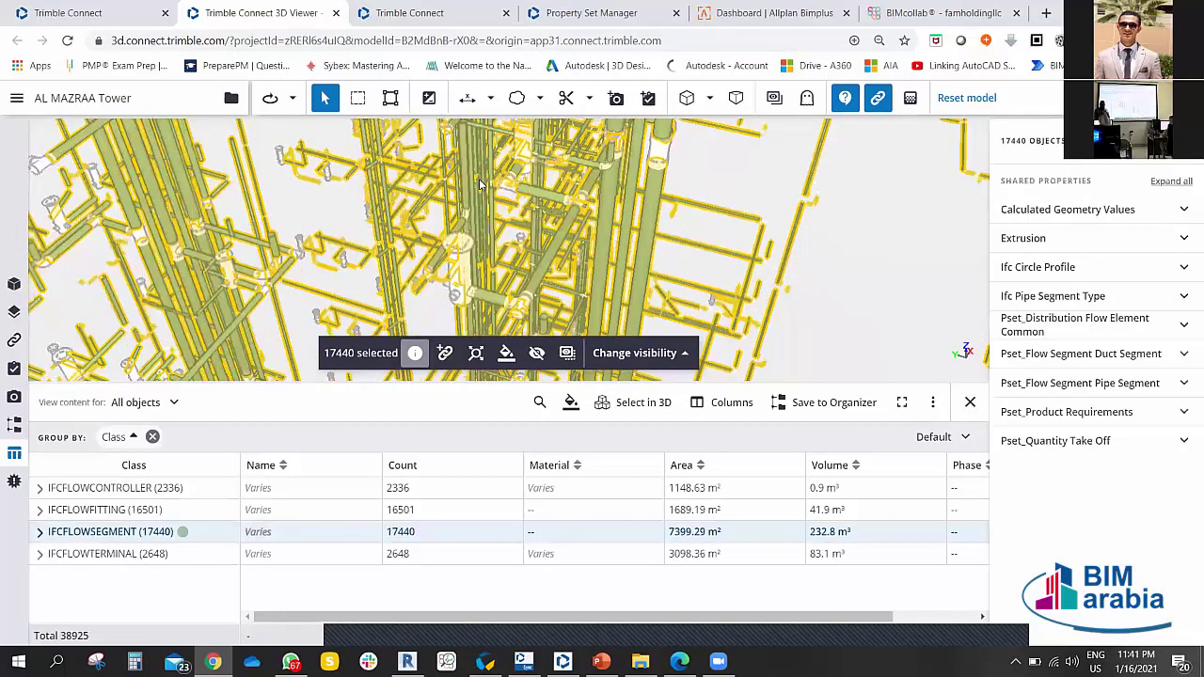
{"action": "scroll", "coordinate": [480, 183], "scroll_direction": "up", "scroll_amount": 1}
{"action": "scroll", "coordinate": [416, 225], "scroll_direction": "down", "scroll_amount": 1}
{"action": "scroll", "coordinate": [658, 193], "scroll_direction": "down", "scroll_amount": 1}
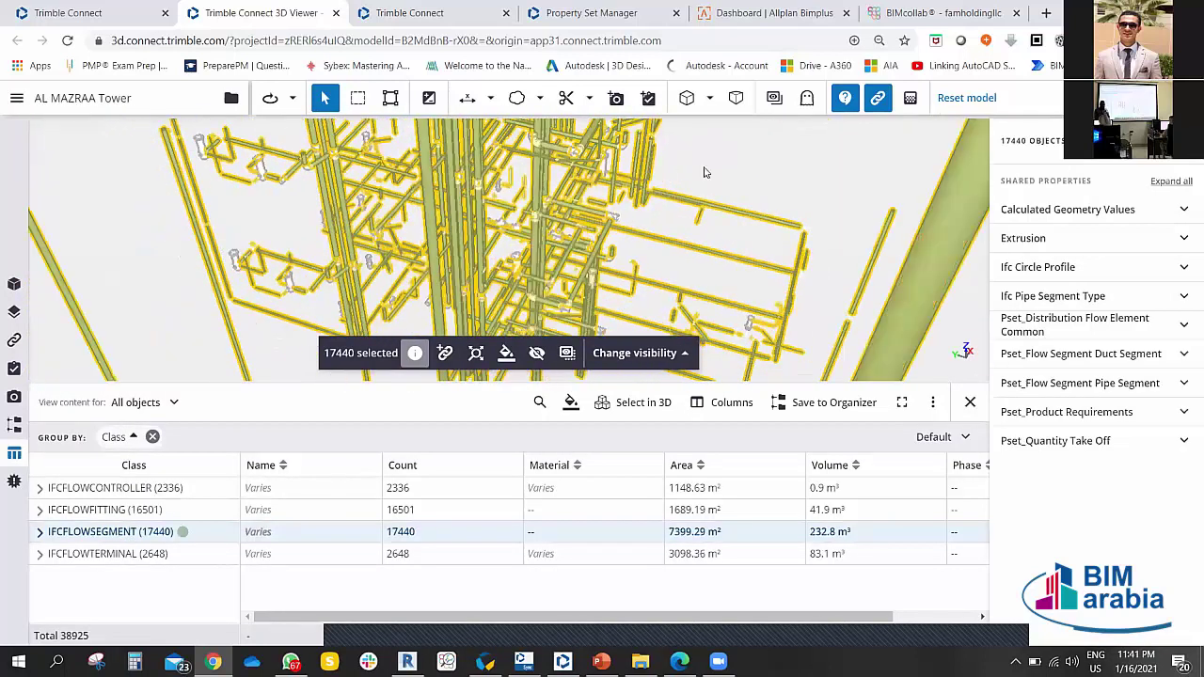
{"action": "scroll", "coordinate": [567, 199], "scroll_direction": "up", "scroll_amount": 2}
Clear the pipe selection and zoom out around the isolated green pipe tower.
{"action": "left_click", "coordinate": [591, 210]}
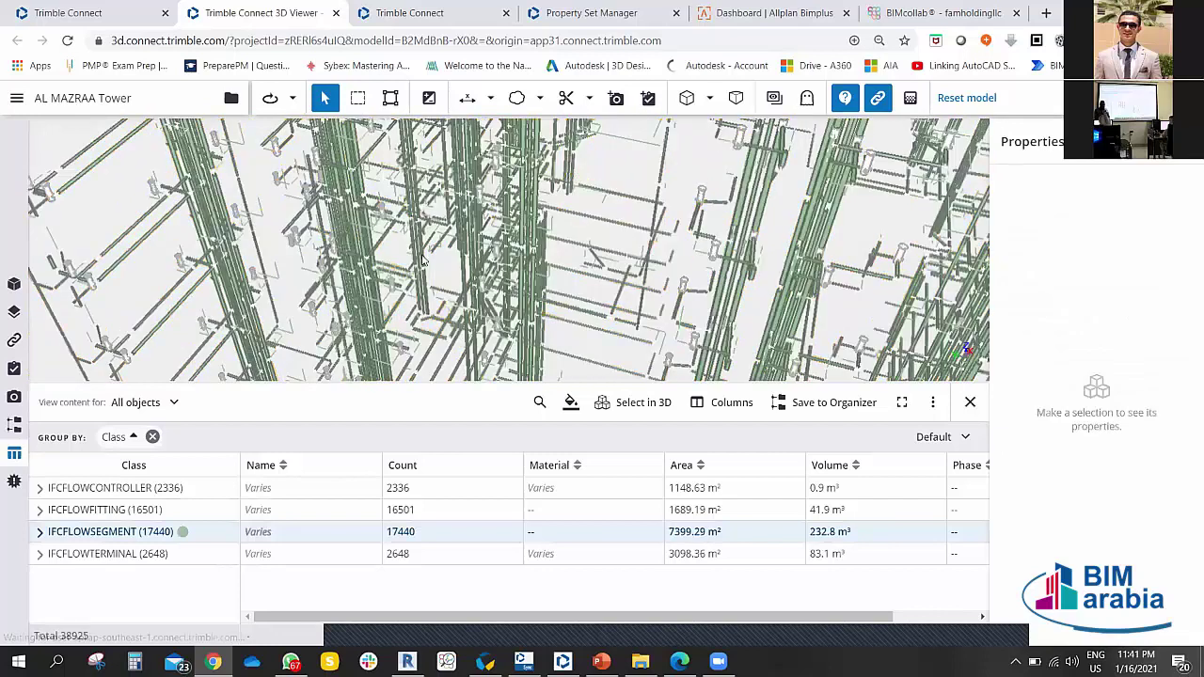
{"action": "scroll", "coordinate": [564, 217], "scroll_direction": "down", "scroll_amount": 2}
{"action": "scroll", "coordinate": [516, 271], "scroll_direction": "down", "scroll_amount": 2}
{"action": "scroll", "coordinate": [529, 251], "scroll_direction": "up", "scroll_amount": 1}
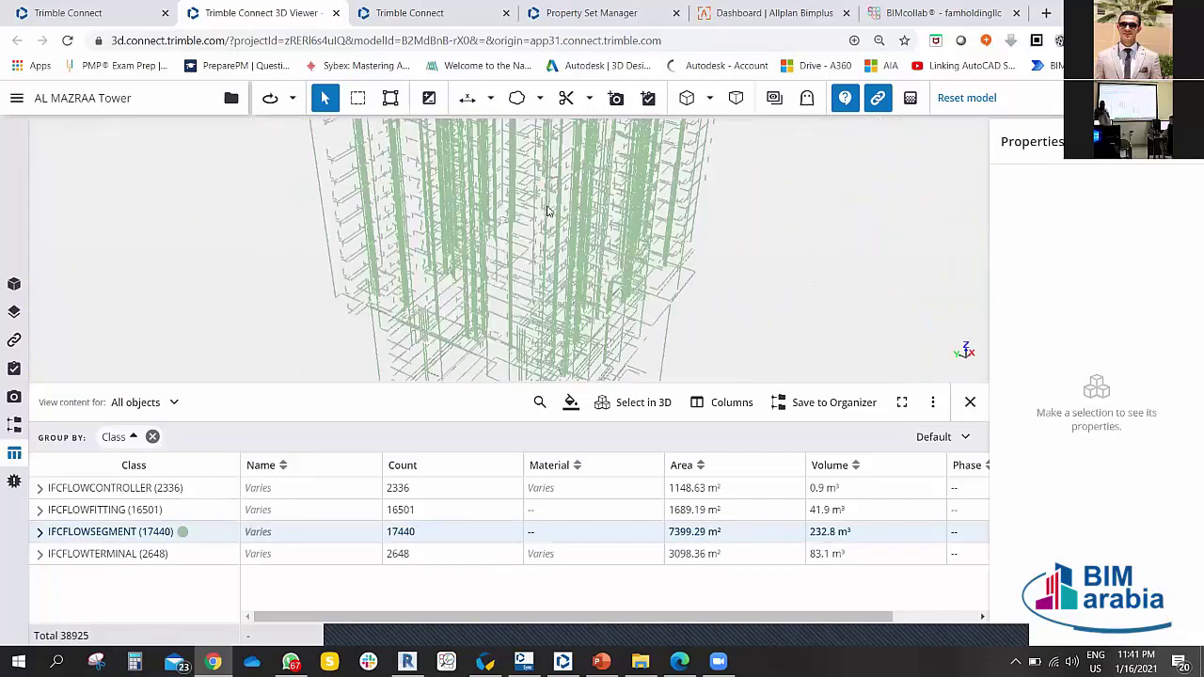
{"action": "scroll", "coordinate": [547, 226], "scroll_direction": "up", "scroll_amount": 1}
{"action": "mouse_move", "coordinate": [511, 249]}
{"action": "left_mouse_down"}
{"action": "mouse_move", "coordinate": [636, 307]}
{"action": "mouse_move", "coordinate": [645, 349]}
{"action": "mouse_move", "coordinate": [658, 330]}
{"action": "mouse_move", "coordinate": [520, 181]}
{"action": "left_mouse_up"}
{"action": "scroll", "coordinate": [680, 323], "scroll_direction": "up", "scroll_amount": 1}
{"action": "scroll", "coordinate": [658, 272], "scroll_direction": "up", "scroll_amount": 1}
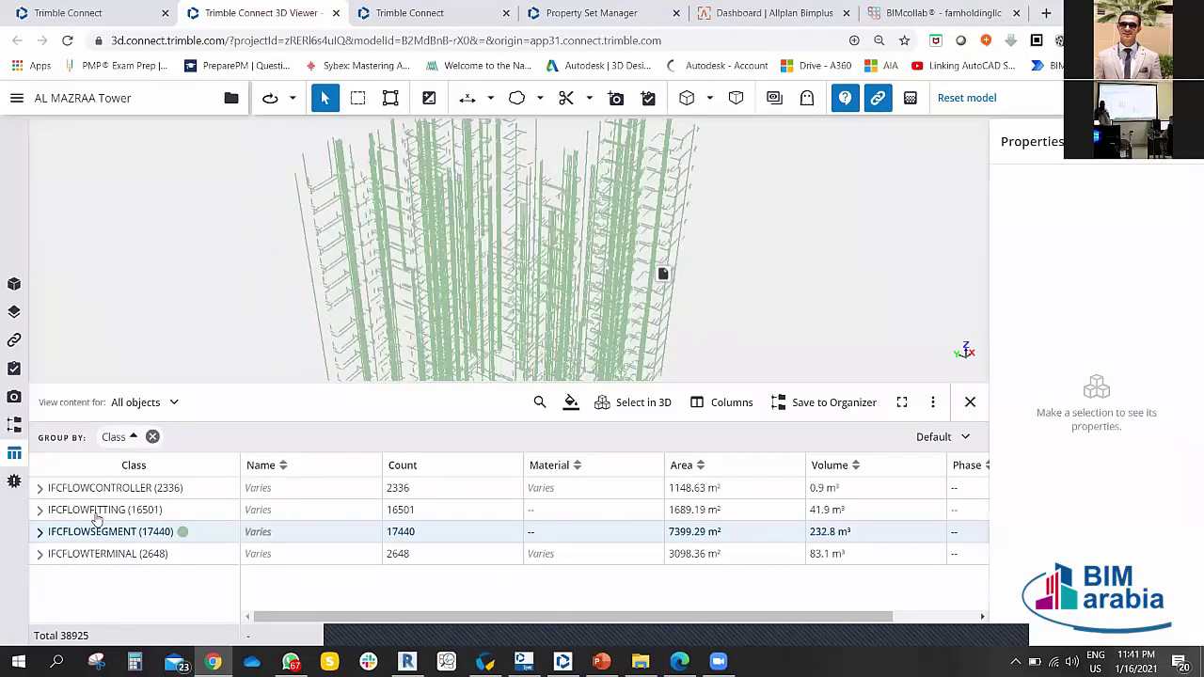
Colorize the class groups and remove the colour from the IFCFLOWSEGMENT group.
{"action": "right_click", "coordinate": [97, 516]}
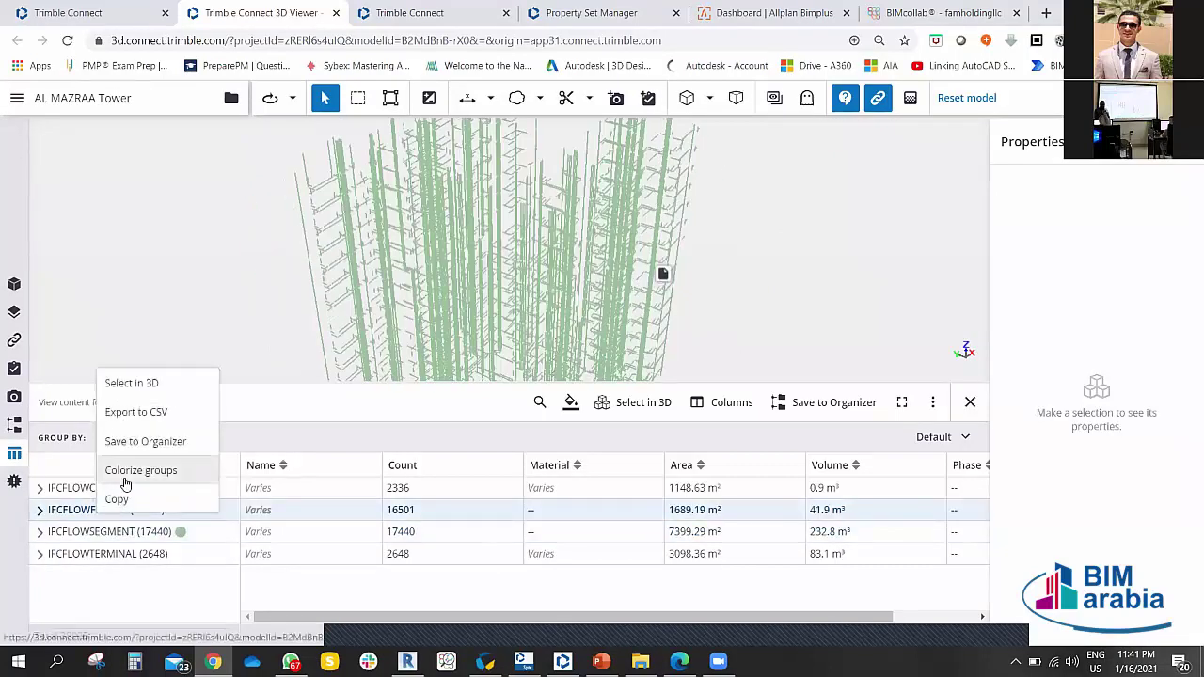
{"action": "left_click", "coordinate": [122, 471]}
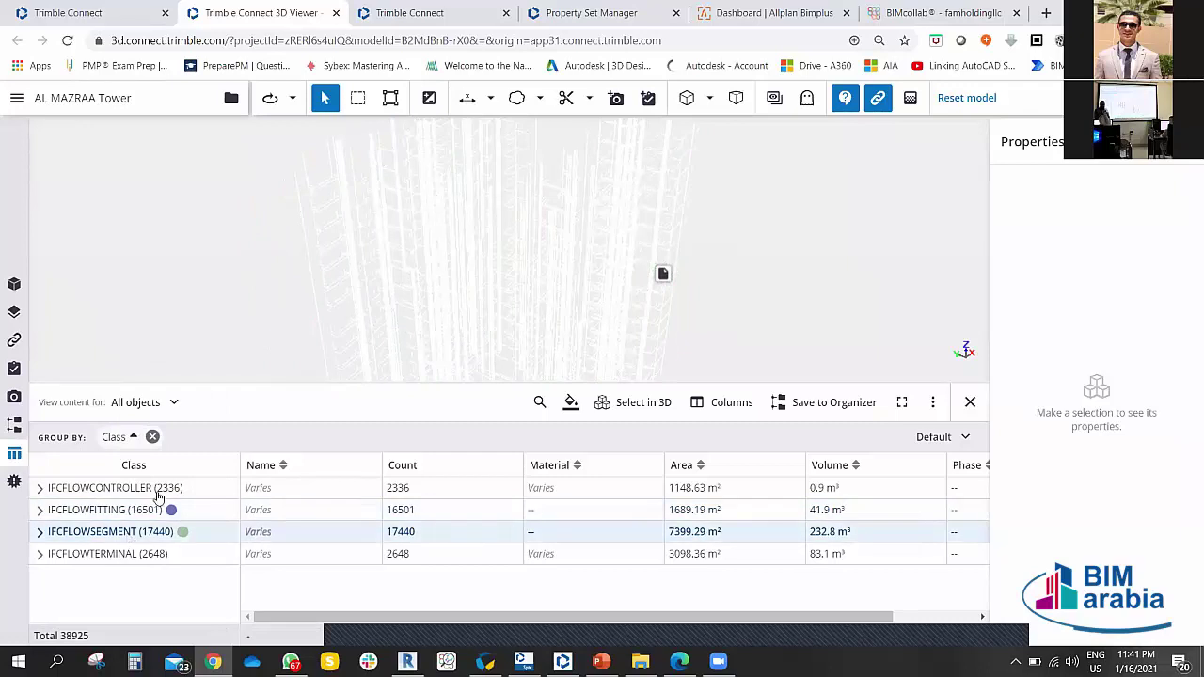
{"action": "right_click", "coordinate": [160, 498]}
{"action": "left_click", "coordinate": [160, 494]}
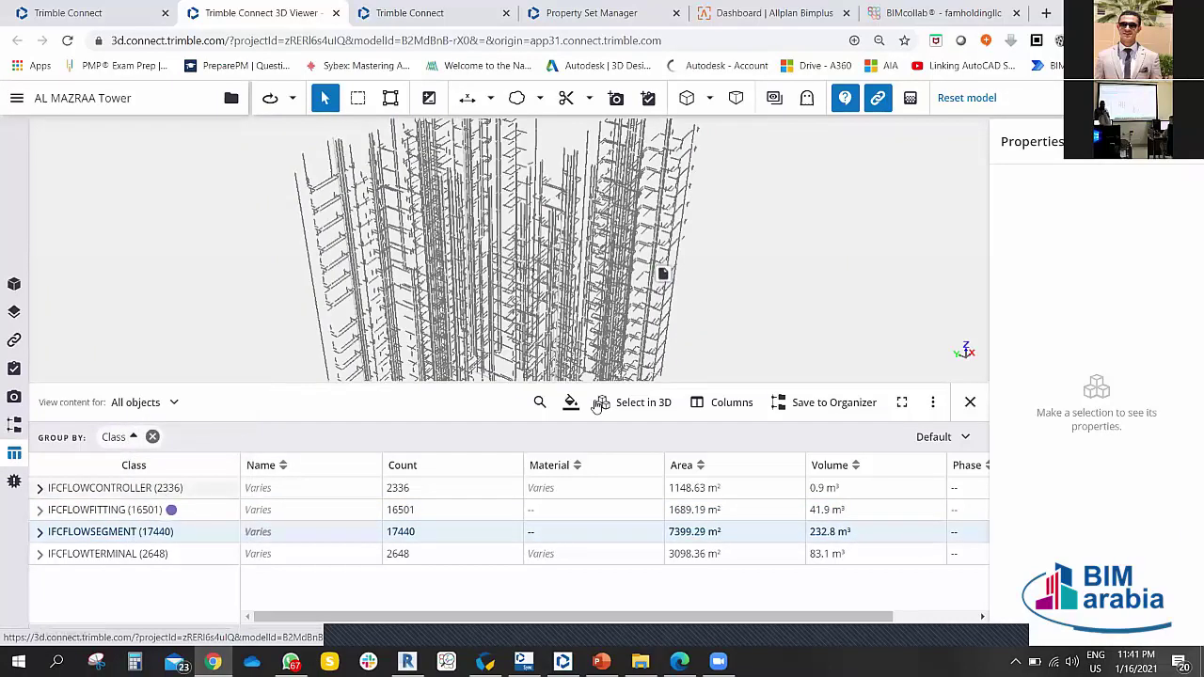
{"action": "left_click", "coordinate": [662, 273]}
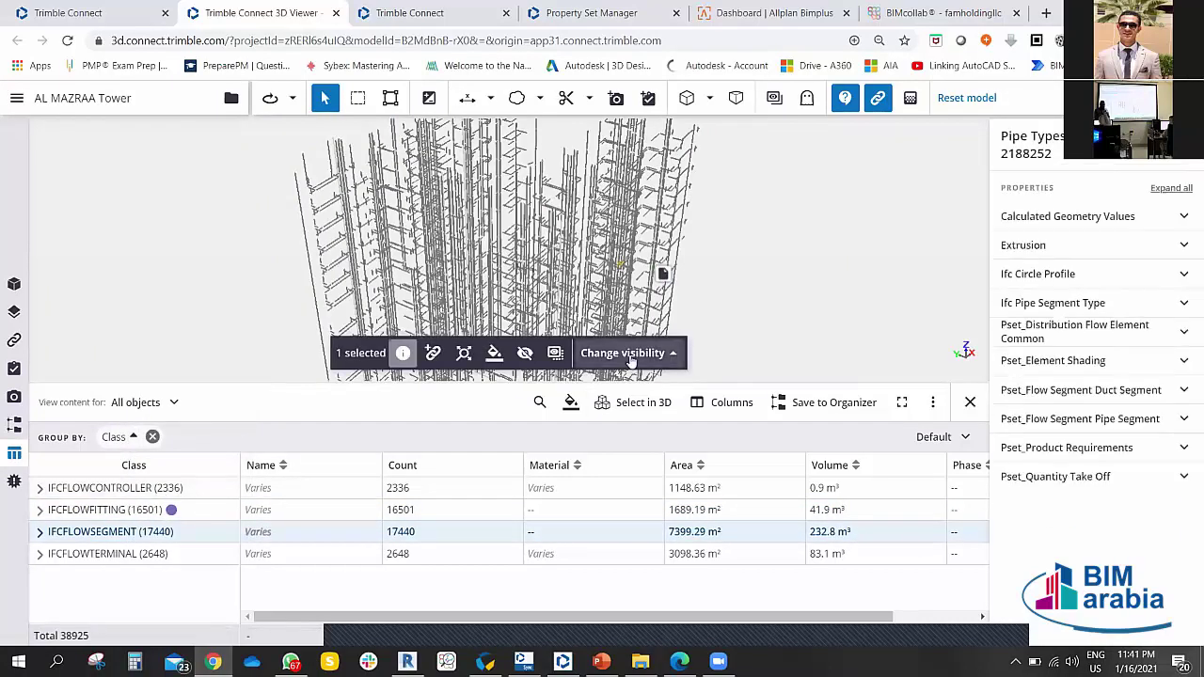
{"action": "left_click", "coordinate": [621, 353]}
{"action": "left_click", "coordinate": [577, 313]}
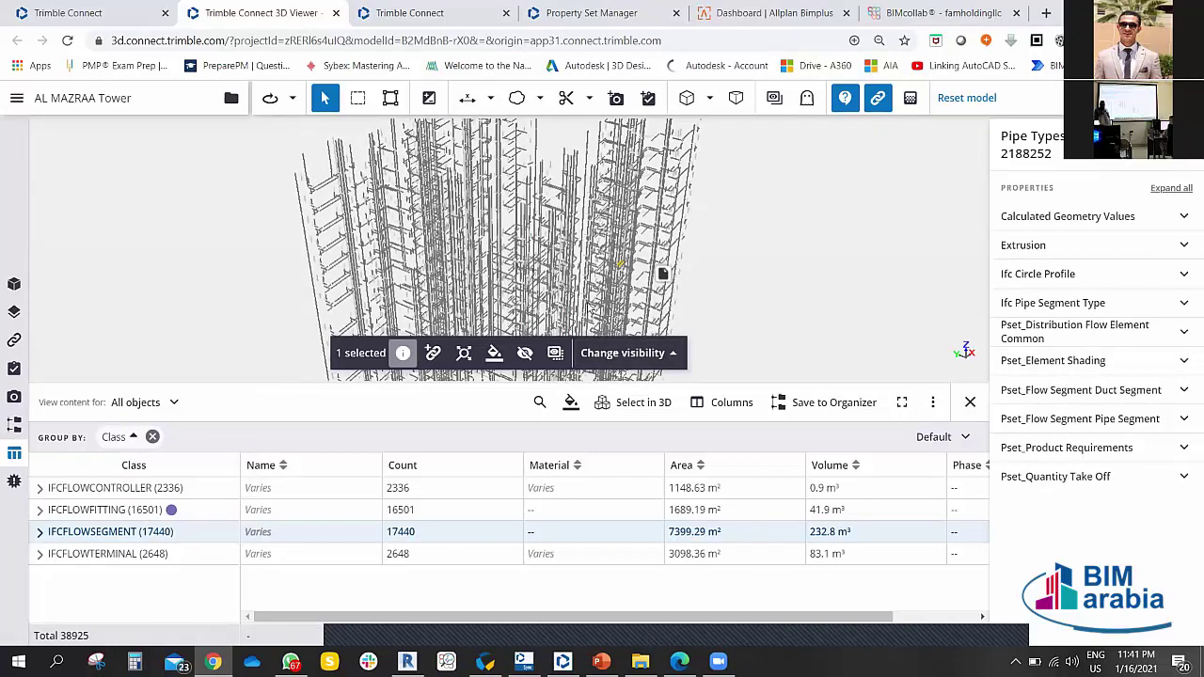
Select the IFCFLOWFITTING objects in 3D and isolate their layers.
{"action": "left_click", "coordinate": [141, 509]}
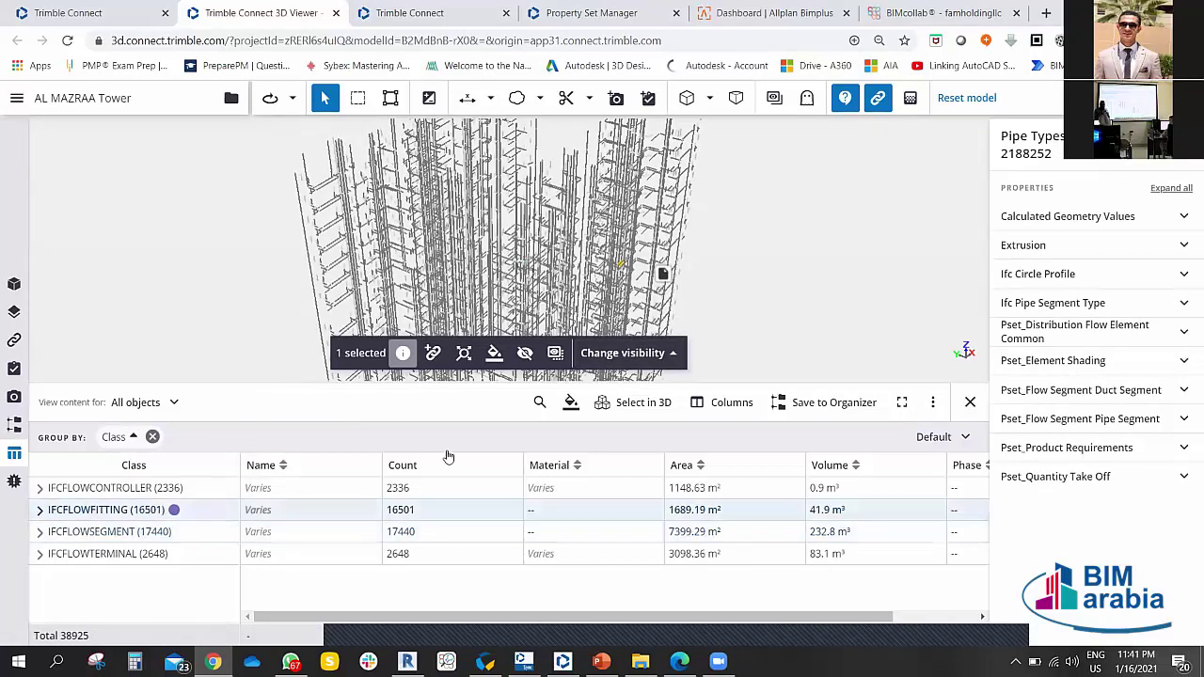
{"action": "left_click", "coordinate": [662, 405]}
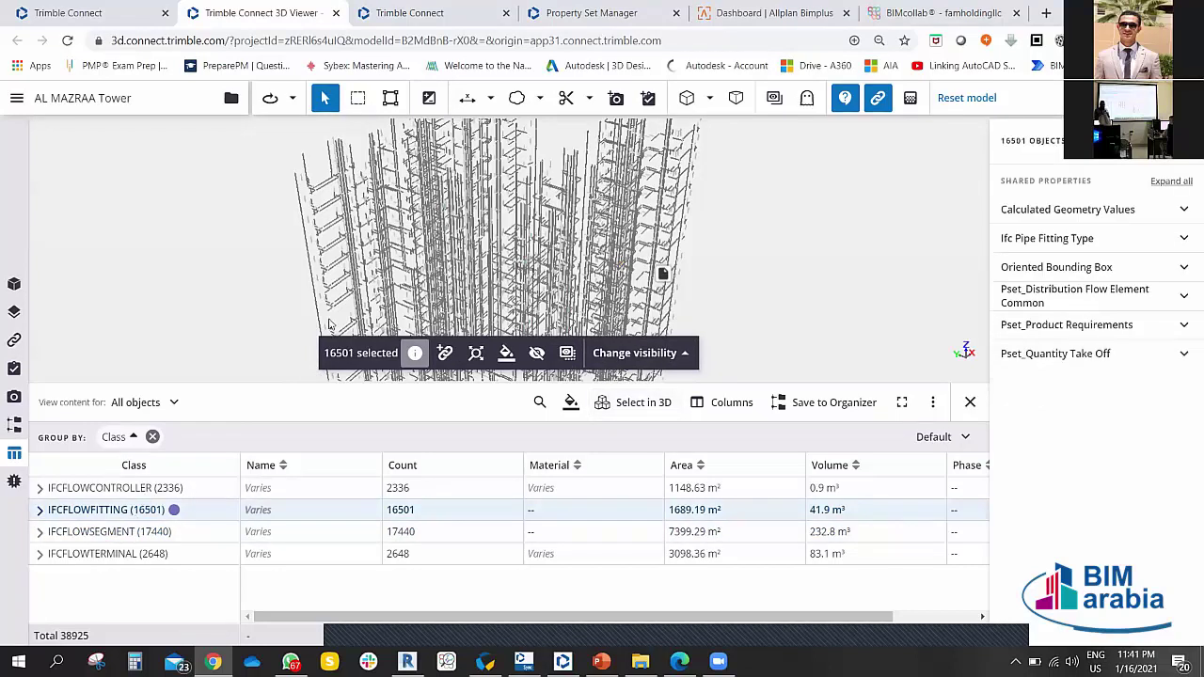
{"action": "scroll", "coordinate": [425, 214], "scroll_direction": "up", "scroll_amount": 5}
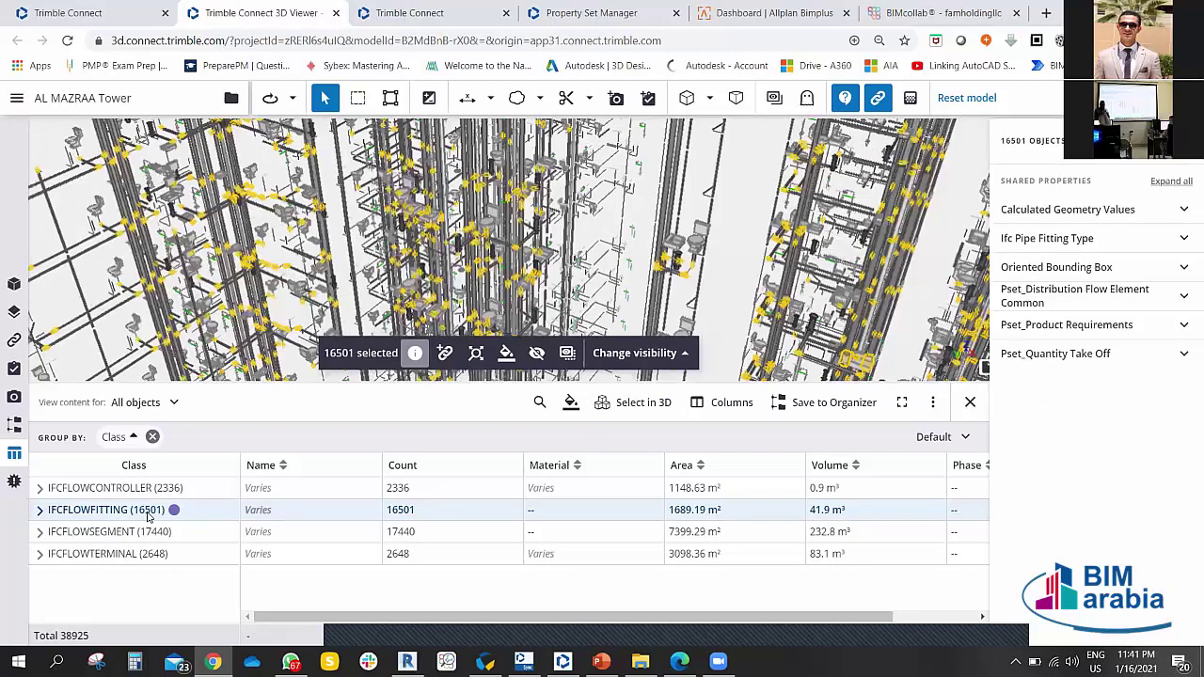
{"action": "left_click", "coordinate": [647, 352]}
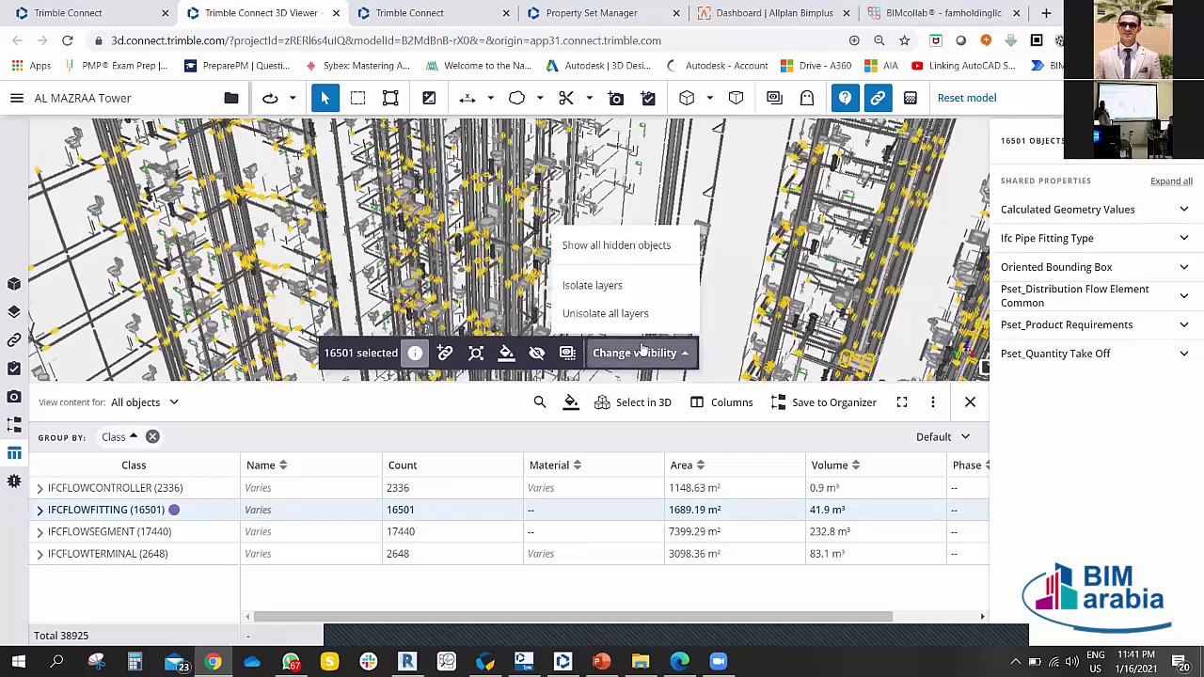
{"action": "left_click", "coordinate": [592, 278]}
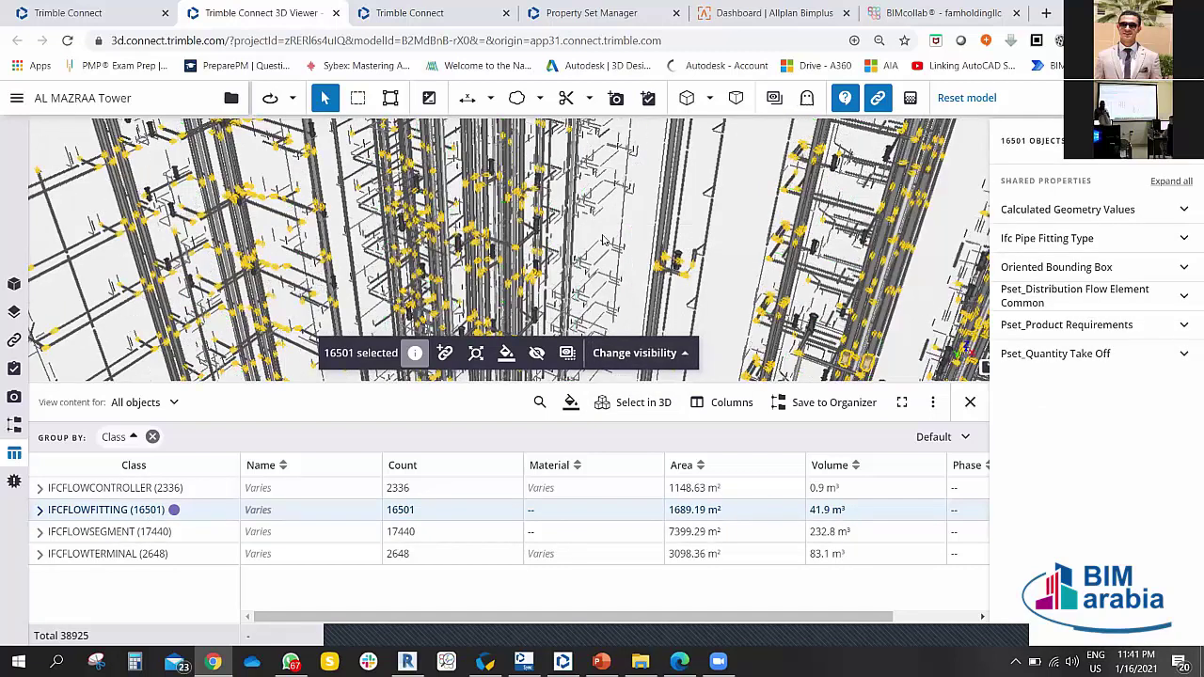
{"action": "left_click", "coordinate": [635, 354]}
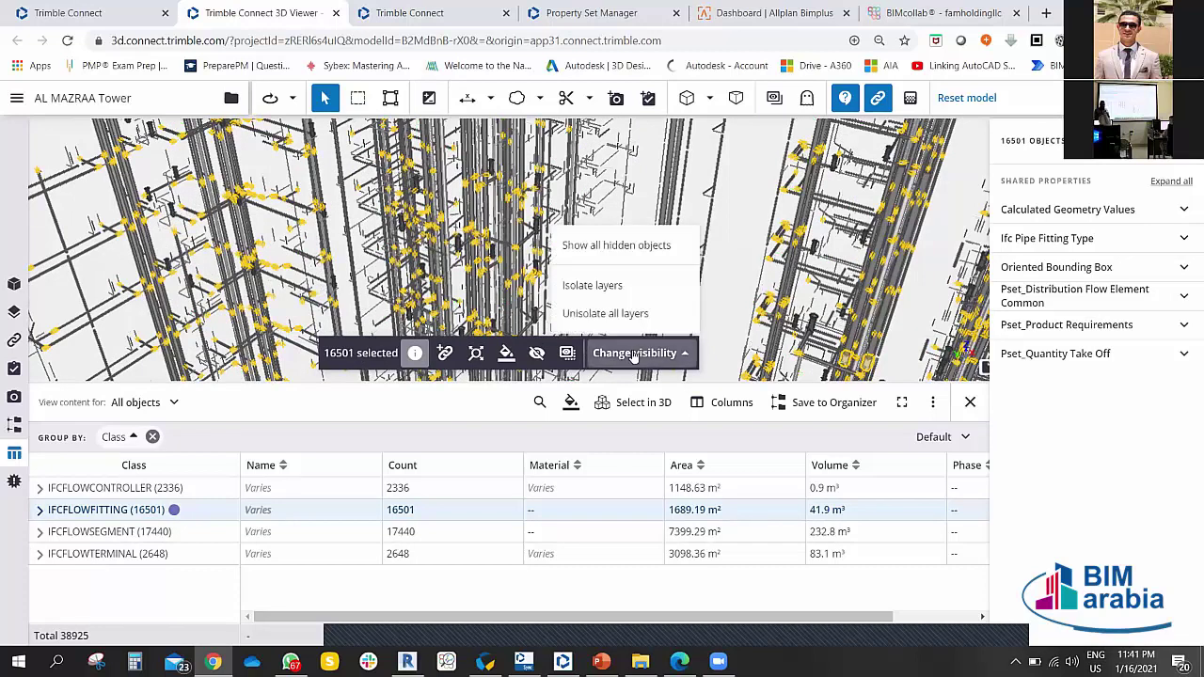
{"action": "left_click", "coordinate": [604, 285]}
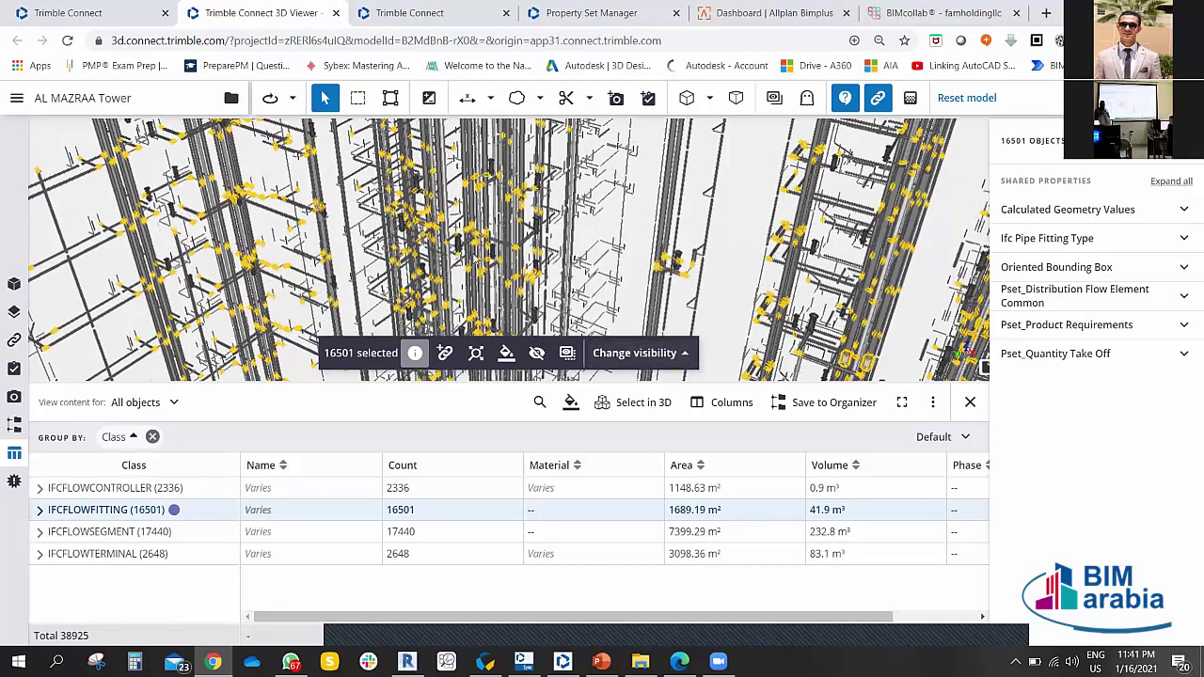
Reselect the IFCFLOWFITTING objects, unisolate all layers, and clear the selection.
{"action": "left_click", "coordinate": [489, 219]}
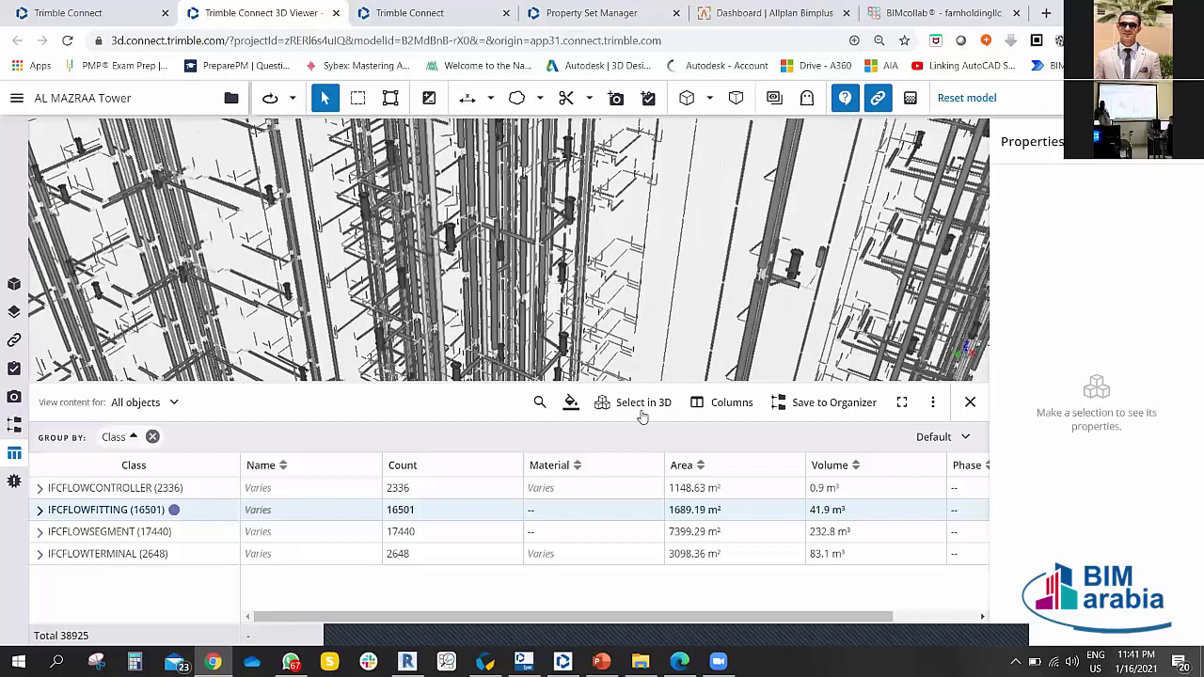
{"action": "left_click", "coordinate": [640, 402]}
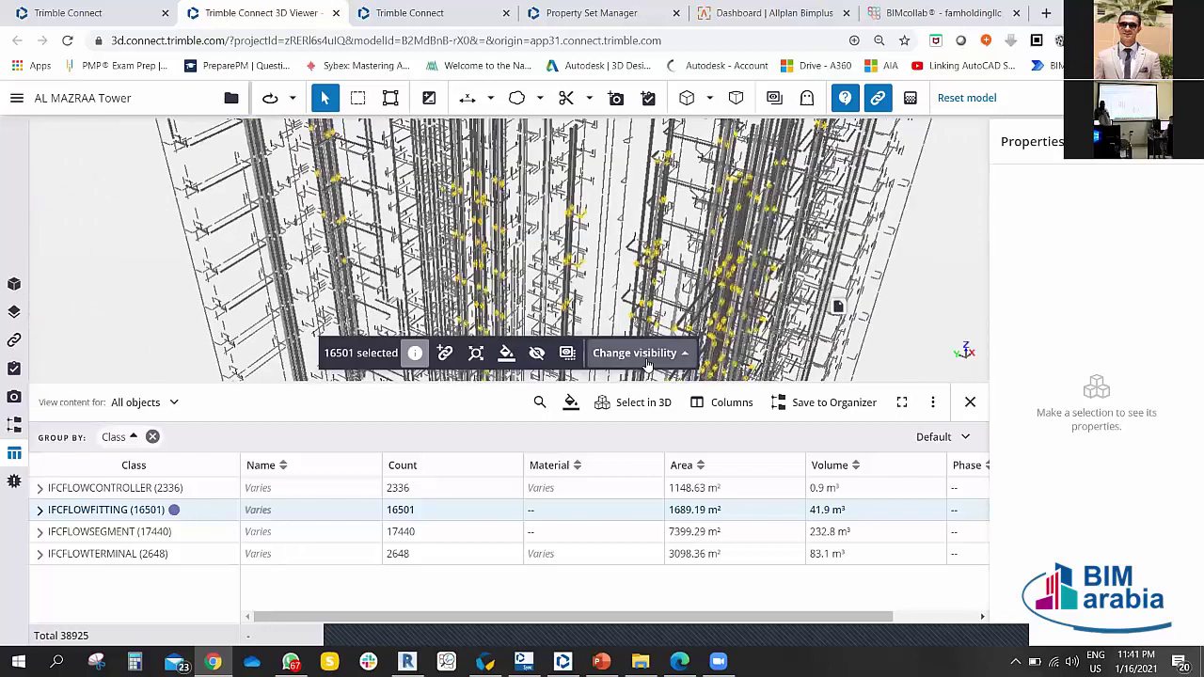
{"action": "left_click", "coordinate": [635, 353]}
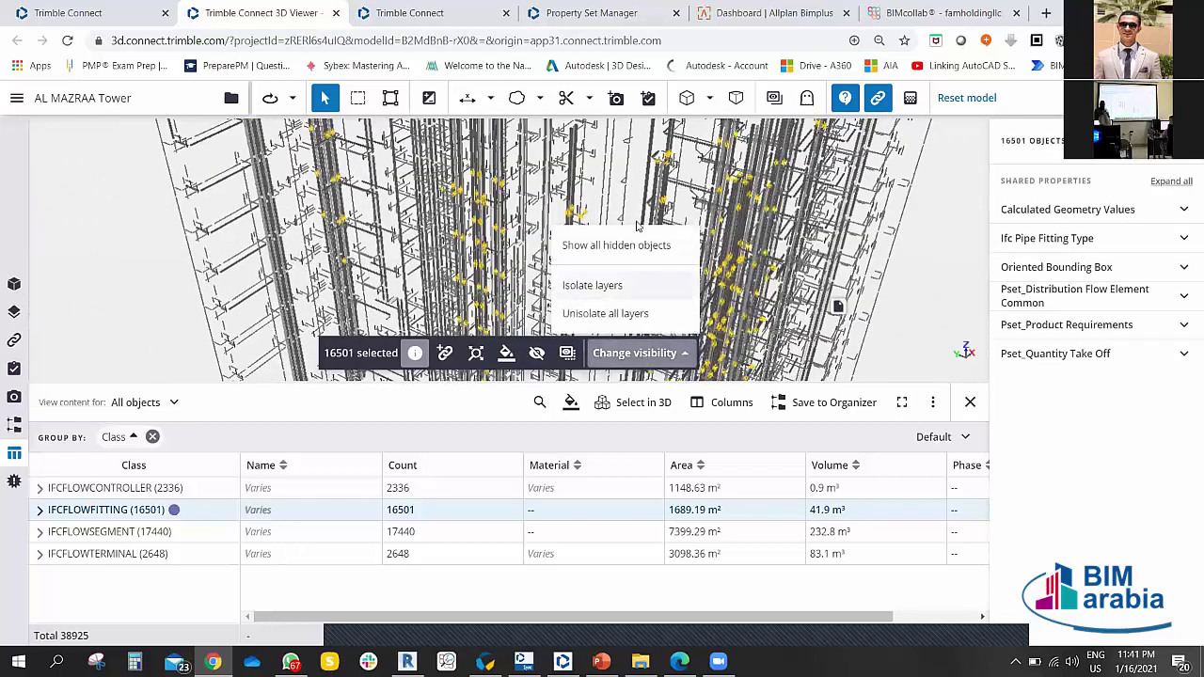
{"action": "left_click", "coordinate": [621, 316]}
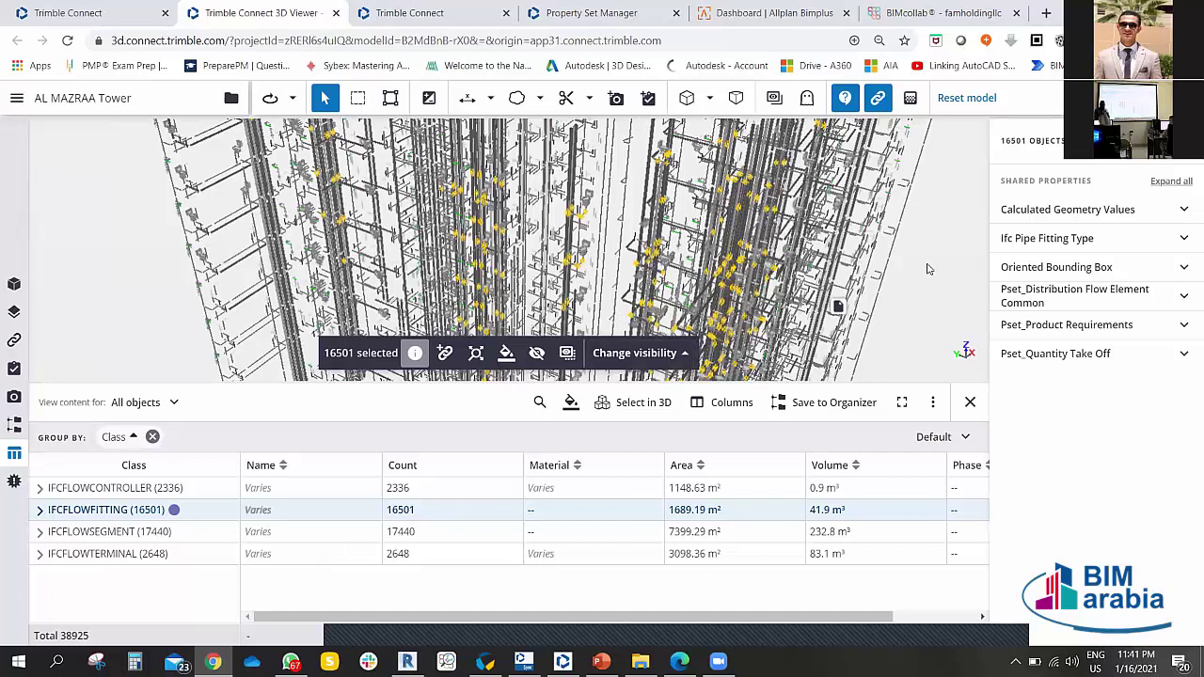
{"action": "left_click", "coordinate": [881, 262]}
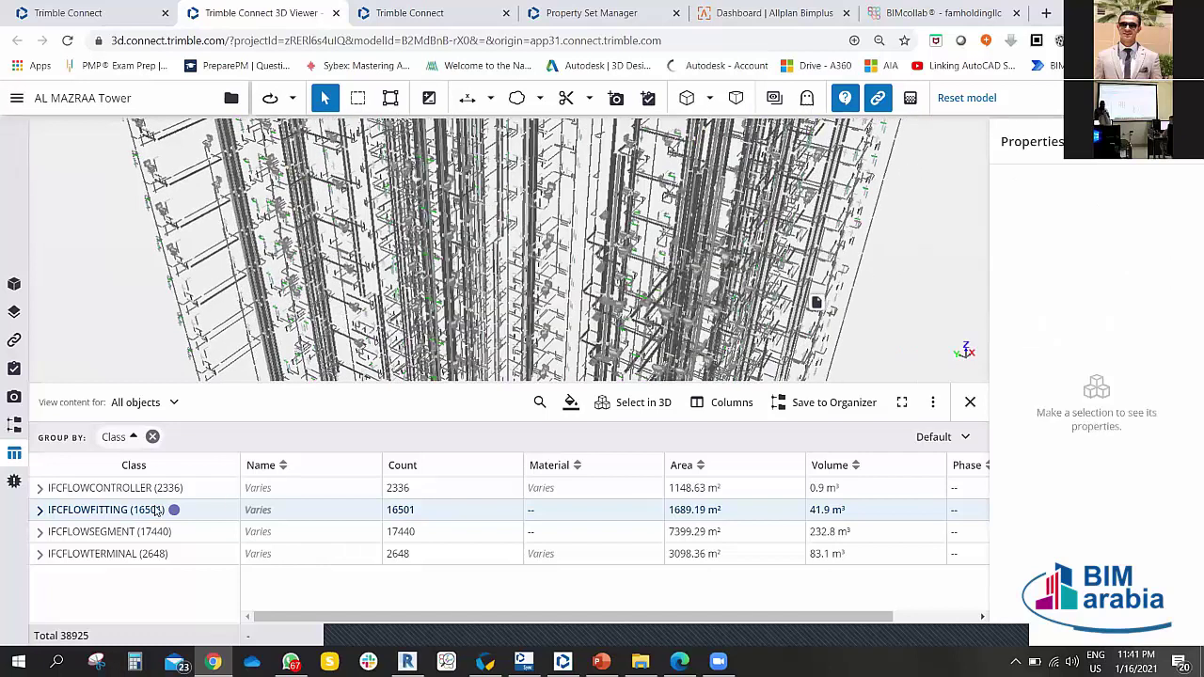
Select the IFCFLOWFITTING objects in 3D again, check their visibility options, then deselect.
{"action": "right_click", "coordinate": [156, 510]}
{"action": "left_click", "coordinate": [631, 402]}
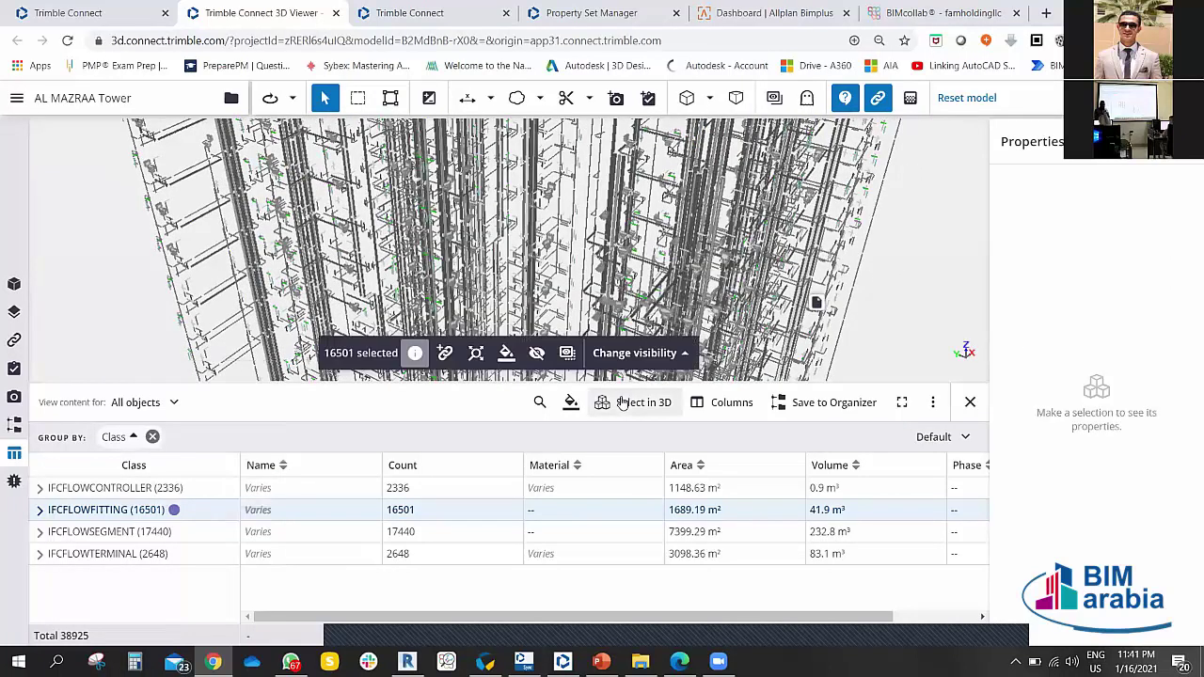
{"action": "left_click", "coordinate": [621, 353]}
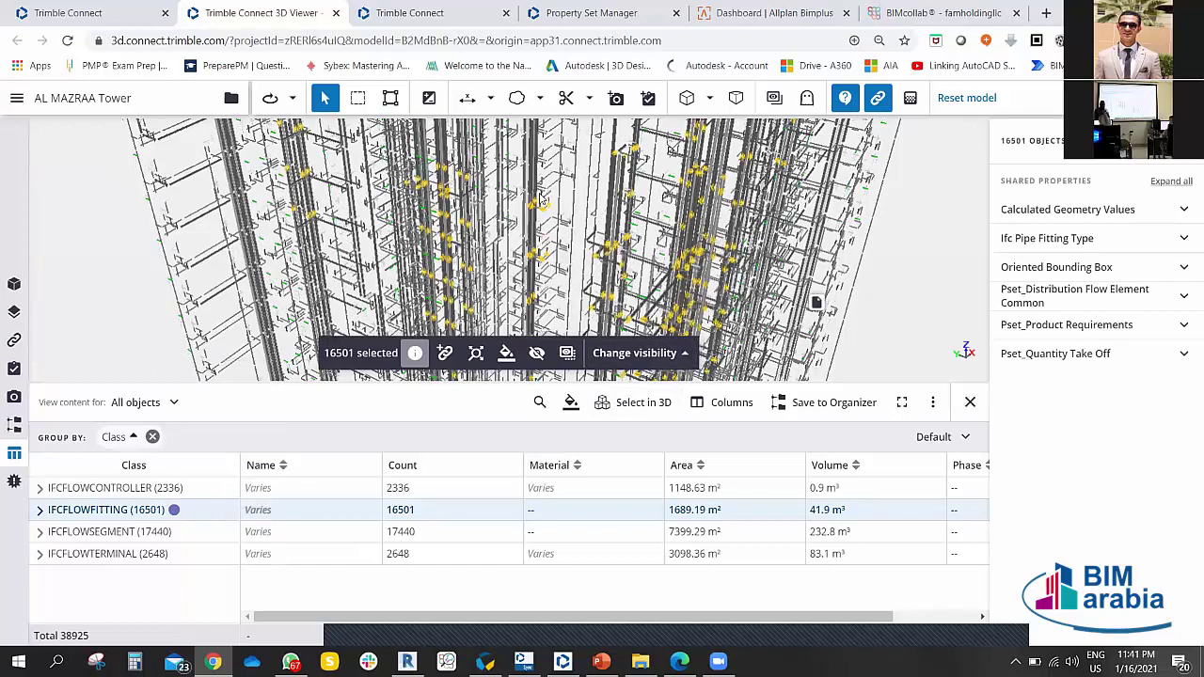
{"action": "scroll", "coordinate": [550, 204], "scroll_direction": "up", "scroll_amount": 1}
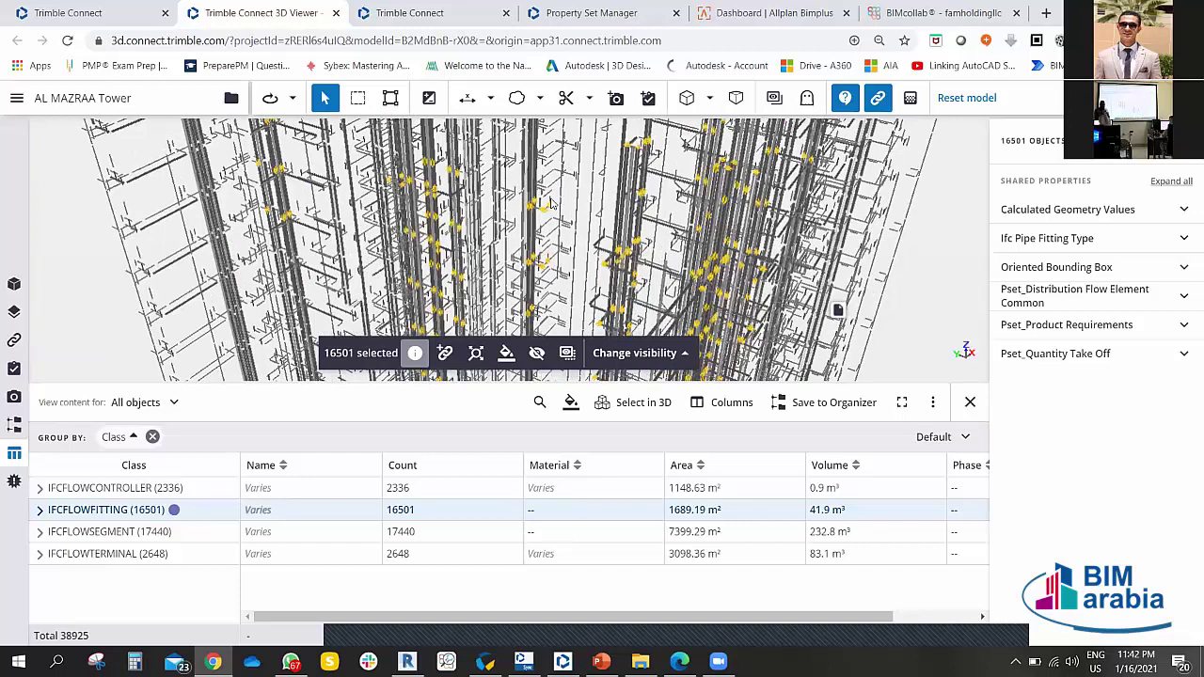
{"action": "scroll", "coordinate": [552, 203], "scroll_direction": "up", "scroll_amount": 1}
{"action": "scroll", "coordinate": [648, 234], "scroll_direction": "up", "scroll_amount": 2}
{"action": "scroll", "coordinate": [712, 235], "scroll_direction": "up", "scroll_amount": 2}
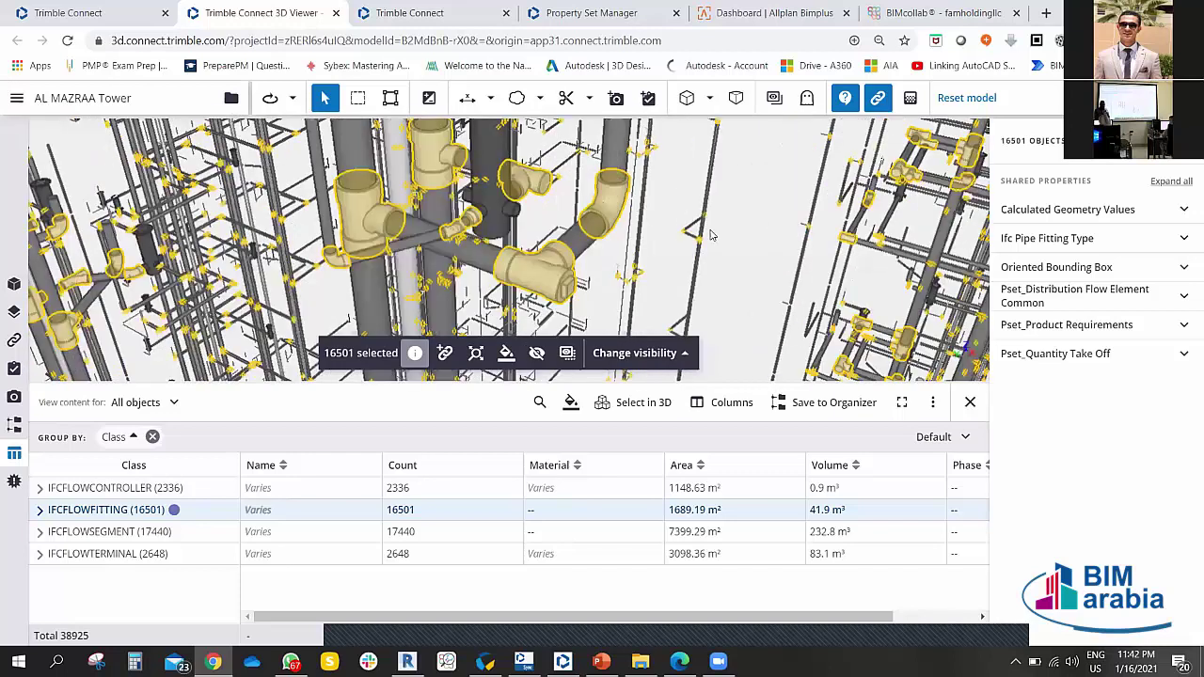
{"action": "scroll", "coordinate": [737, 204], "scroll_direction": "up", "scroll_amount": 1}
{"action": "scroll", "coordinate": [652, 248], "scroll_direction": "up", "scroll_amount": 1}
{"action": "left_click", "coordinate": [651, 248]}
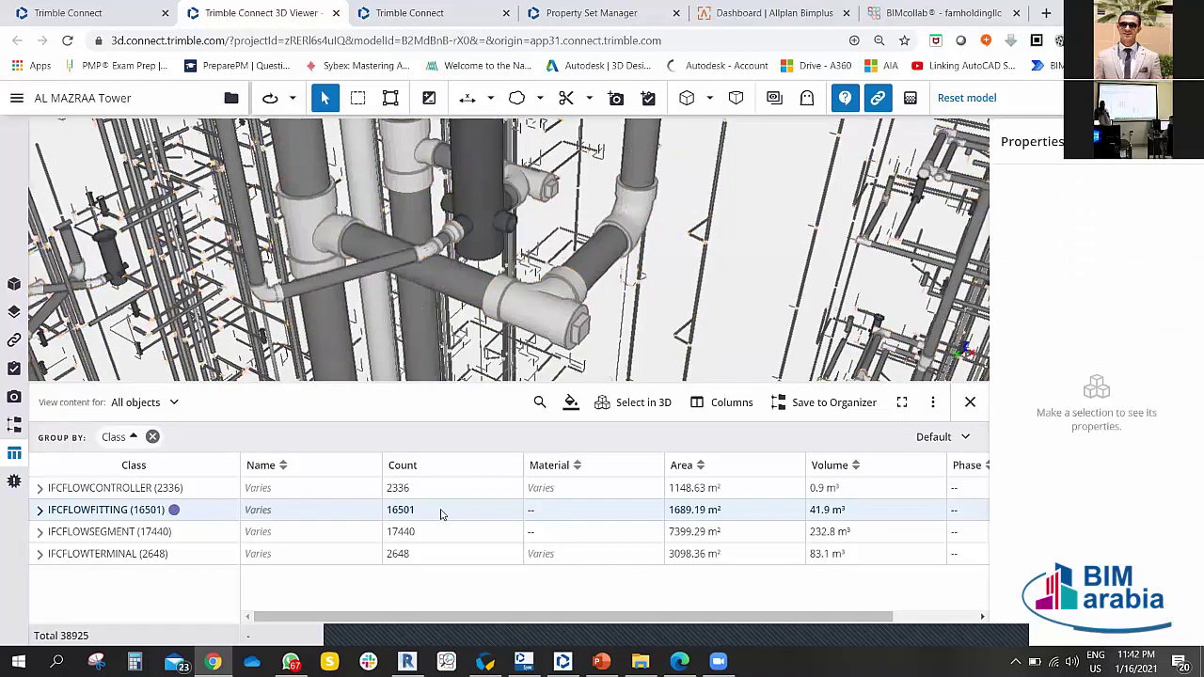
Select all 2336 IFCFLOWCONTROLLER objects in the 3D model.
{"action": "right_click", "coordinate": [128, 491]}
{"action": "left_click", "coordinate": [155, 592]}
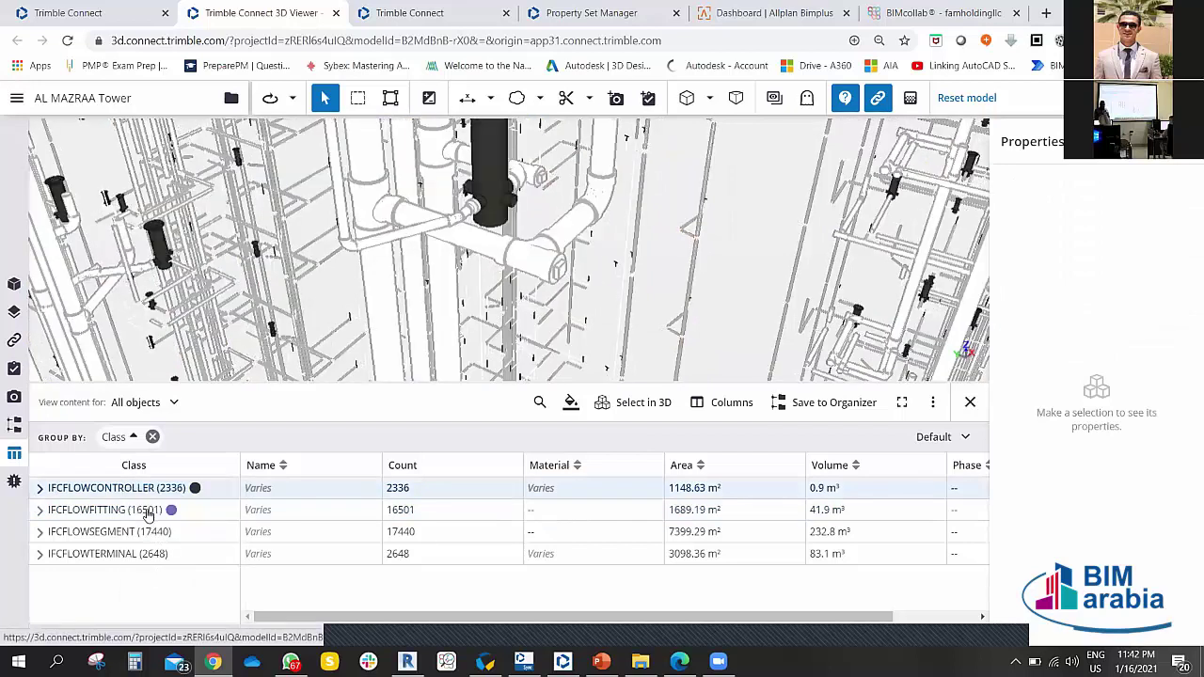
{"action": "right_click", "coordinate": [152, 491]}
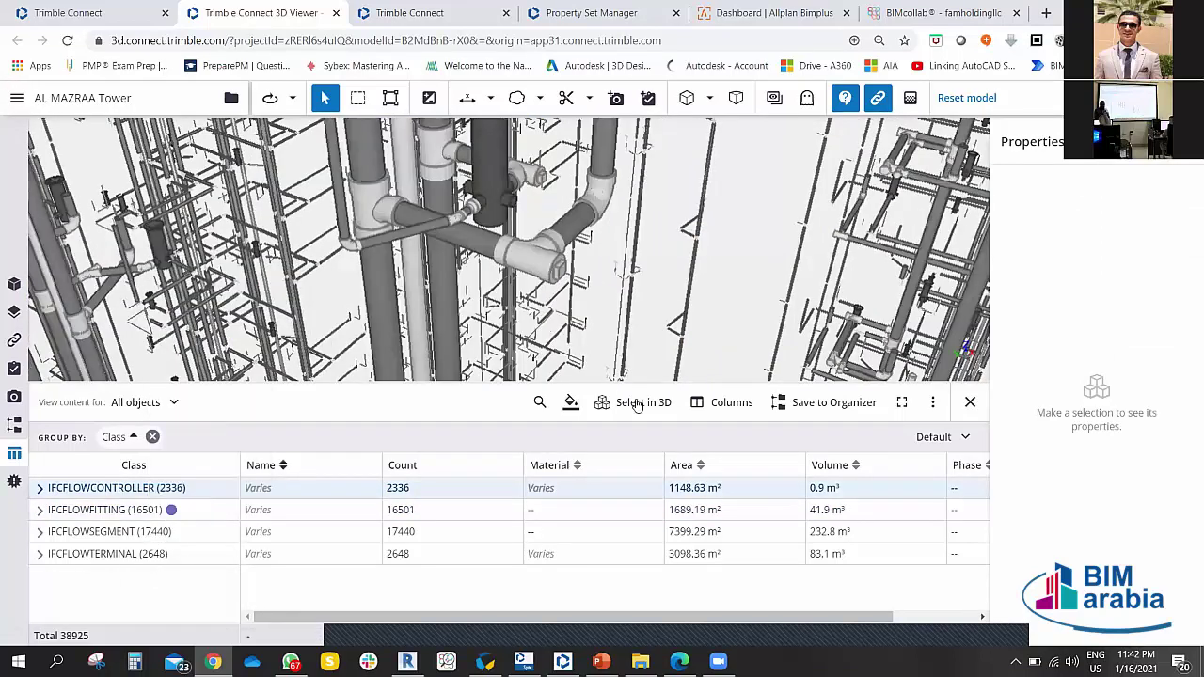
{"action": "left_click", "coordinate": [636, 402]}
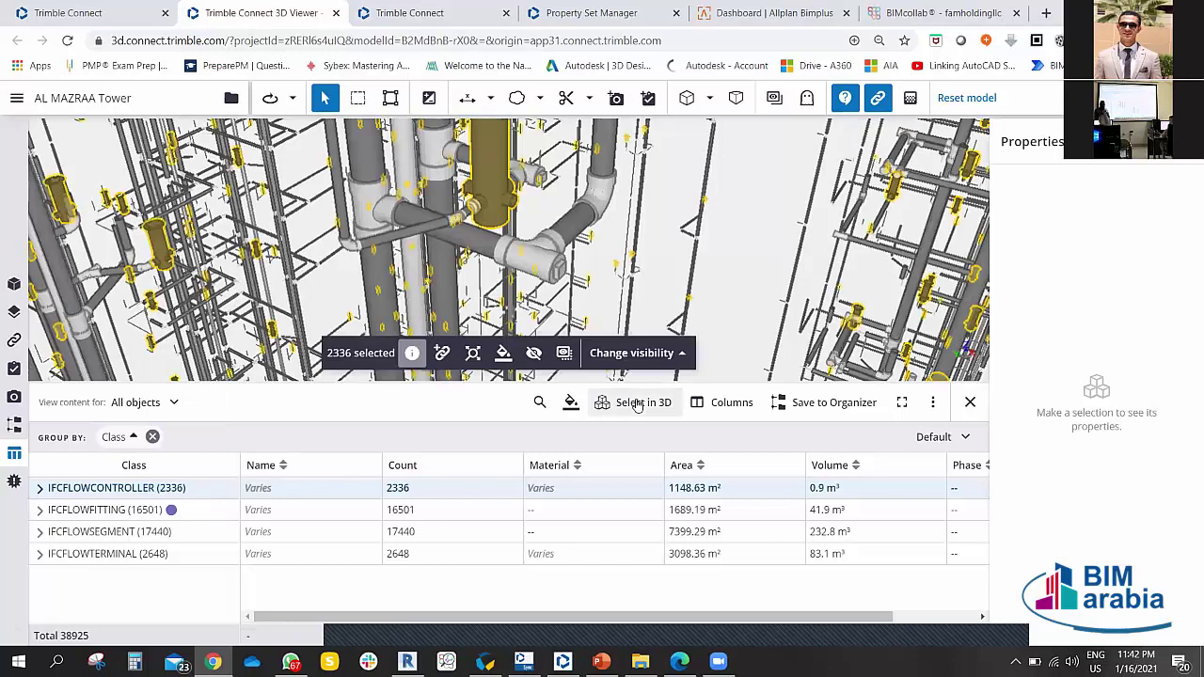
Colorize the class groups and remove the colour from the IFCFLOWFITTING group.
{"action": "right_click", "coordinate": [158, 486]}
{"action": "left_click", "coordinate": [179, 580]}
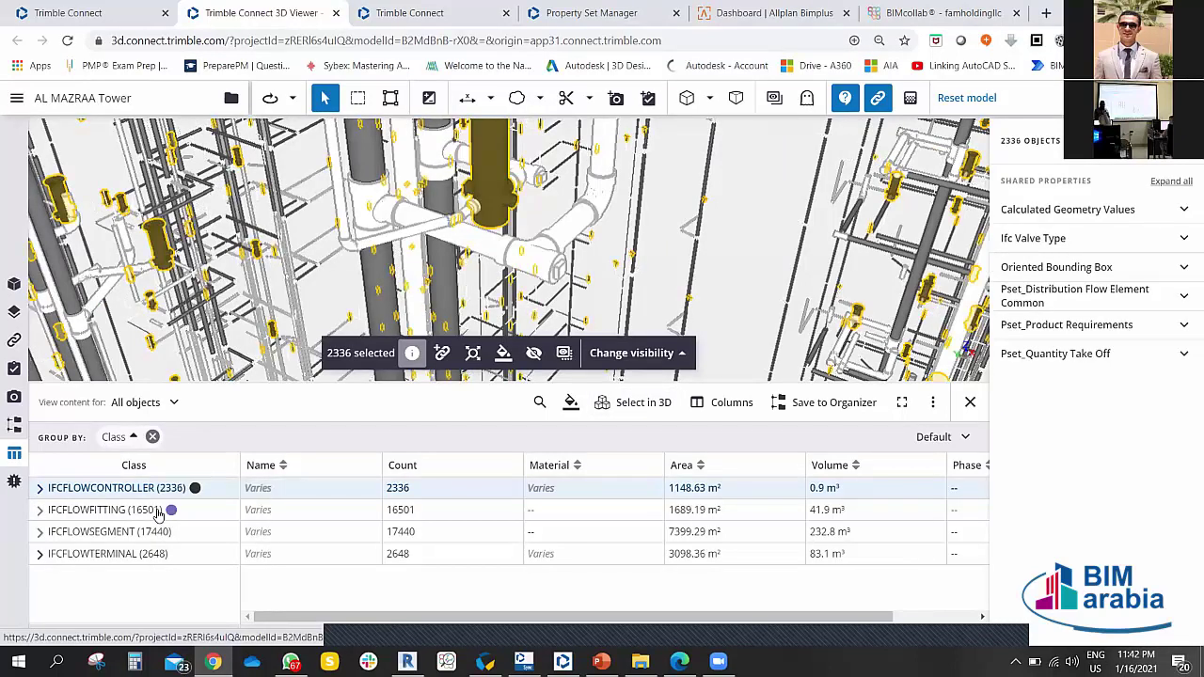
{"action": "right_click", "coordinate": [138, 510]}
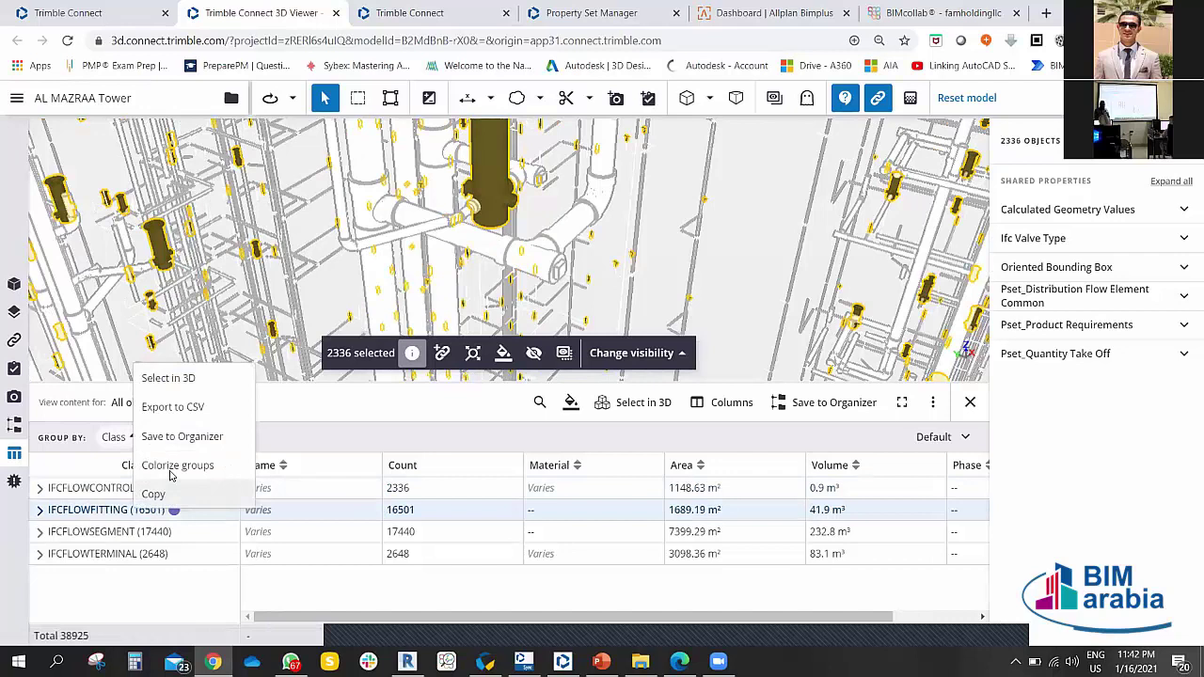
{"action": "left_click", "coordinate": [171, 465]}
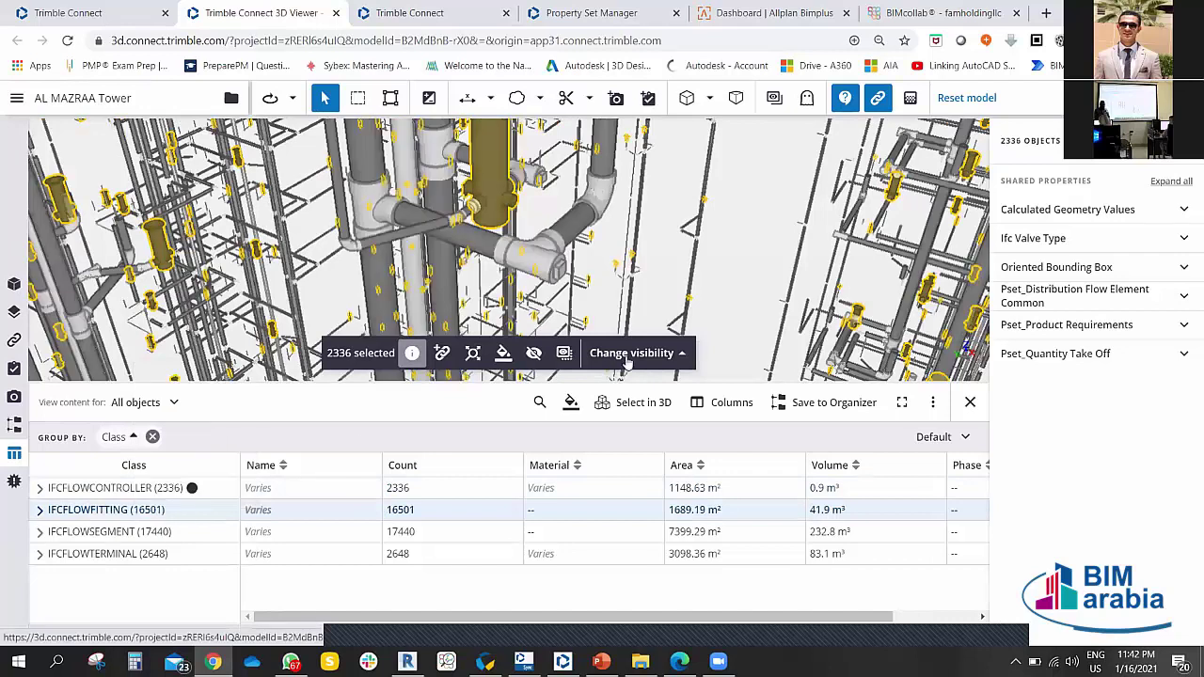
Show all hidden objects again and clear the controllers selection.
{"action": "left_click", "coordinate": [626, 362]}
{"action": "left_click", "coordinate": [639, 248]}
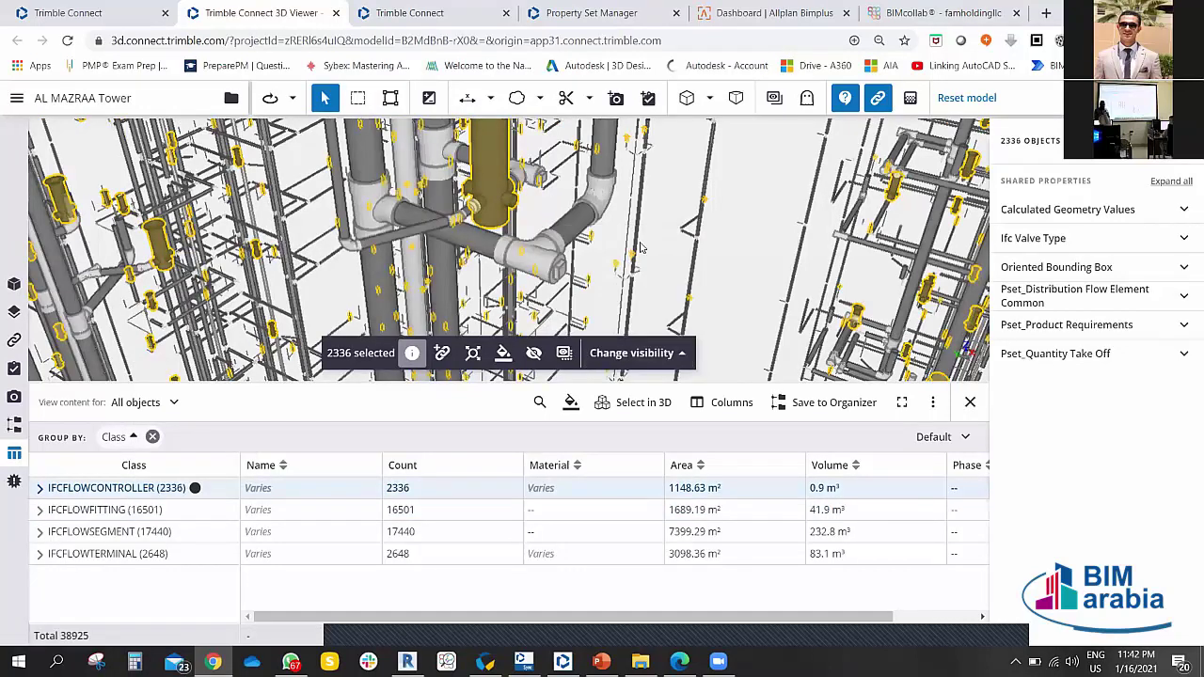
{"action": "left_click", "coordinate": [627, 352]}
{"action": "left_click", "coordinate": [596, 287]}
{"action": "left_click", "coordinate": [733, 264]}
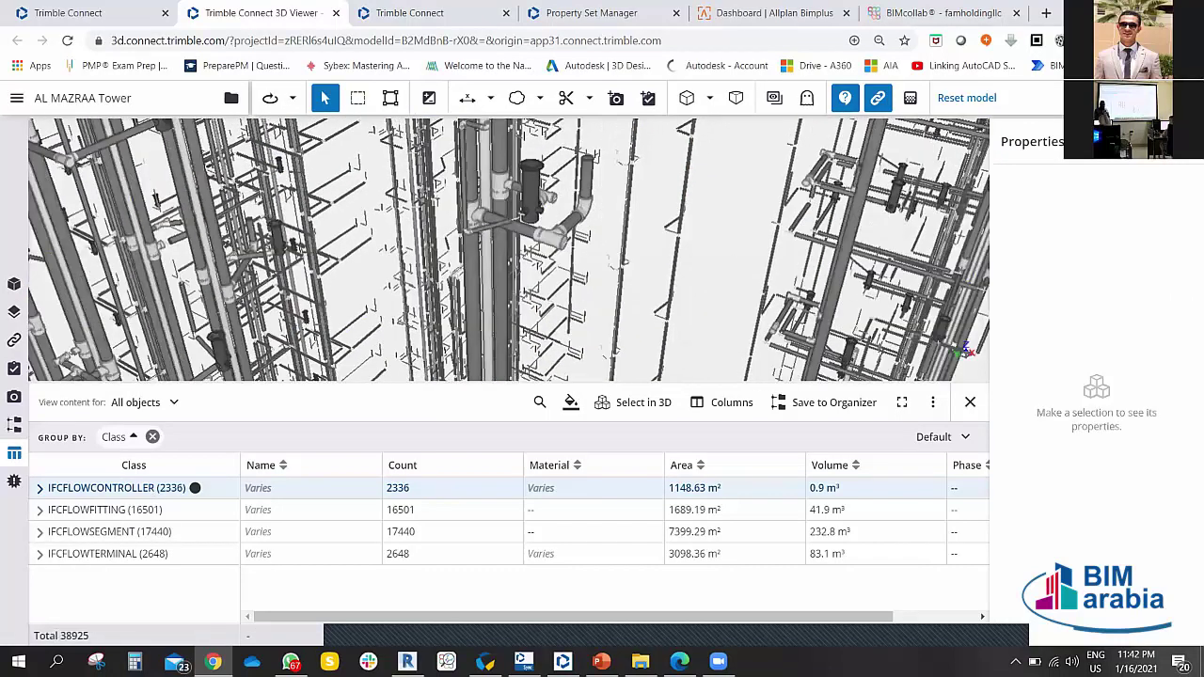
Isolate the IFCFLOWCONTROLLER layers, deselect them, and orbit to view the risers.
{"action": "right_click", "coordinate": [149, 488]}
{"action": "left_click", "coordinate": [591, 430]}
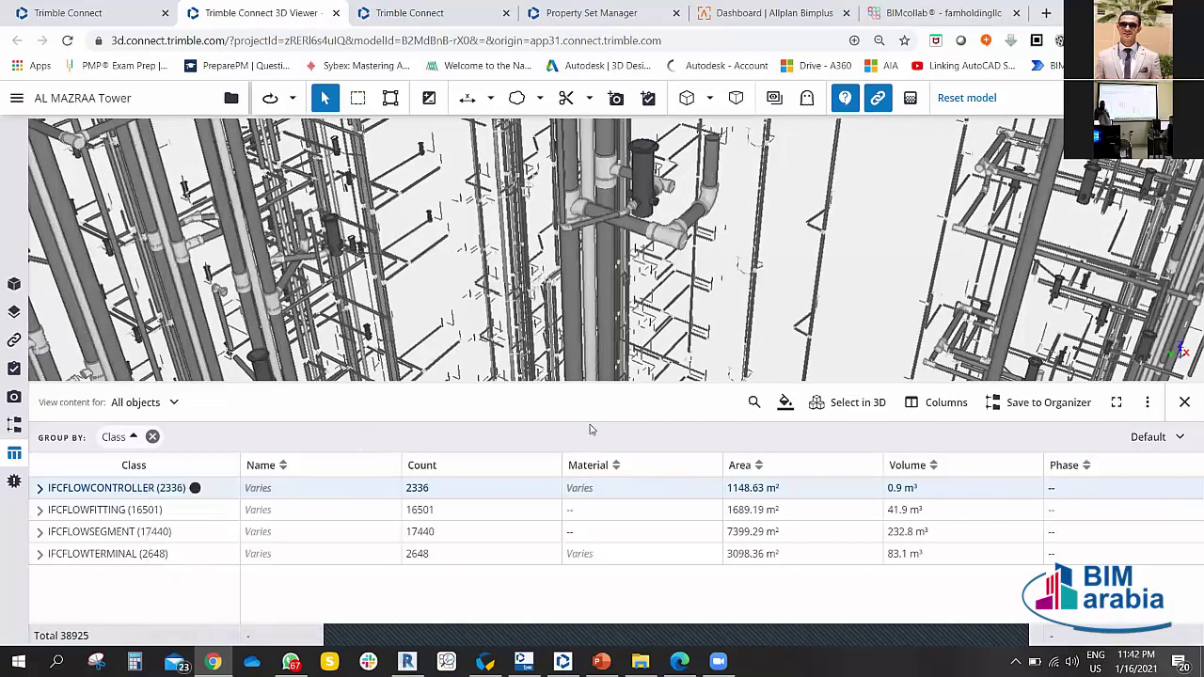
{"action": "left_click", "coordinate": [832, 404]}
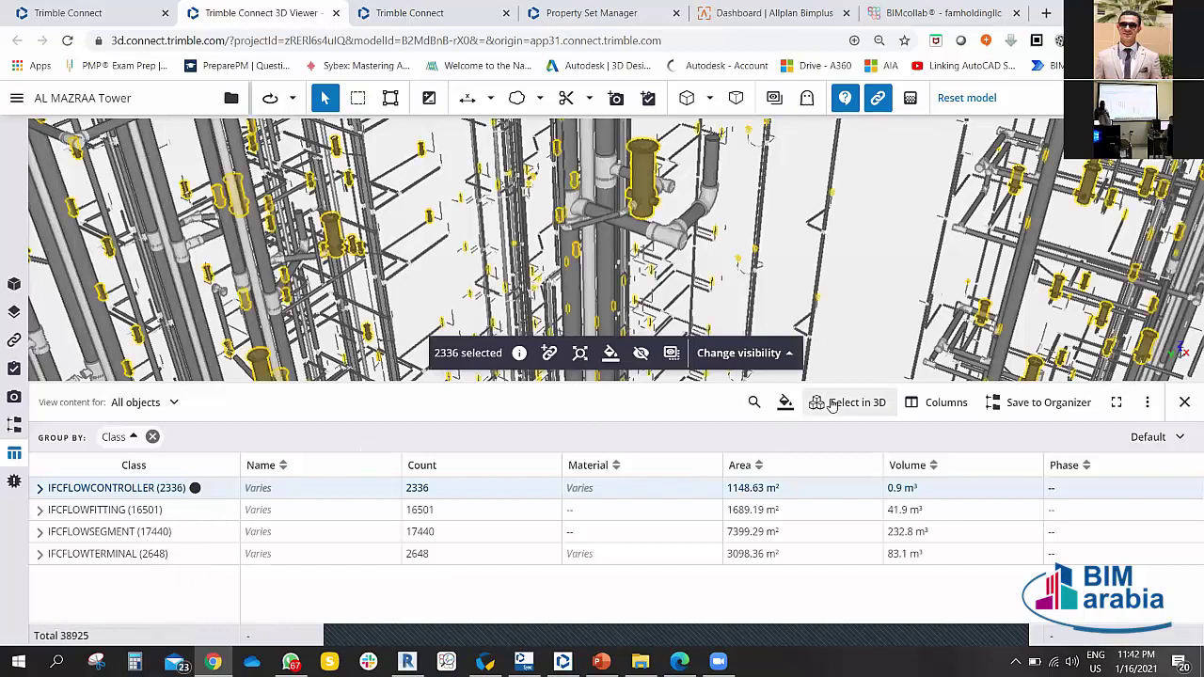
{"action": "left_click", "coordinate": [721, 360]}
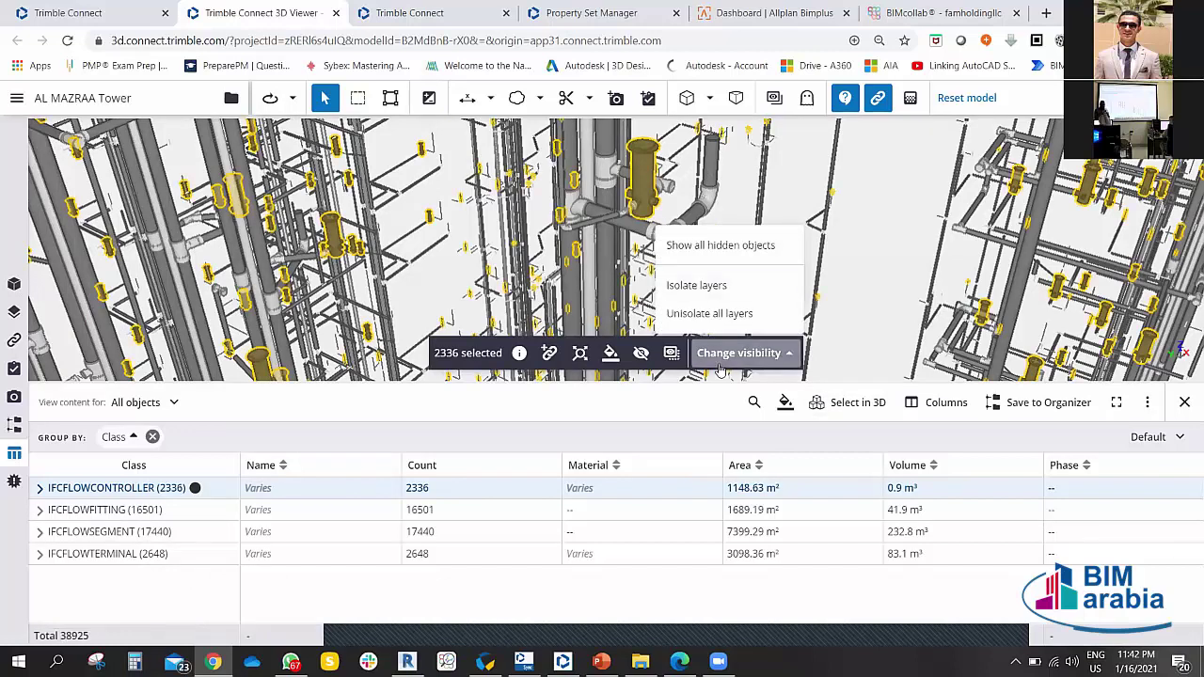
{"action": "left_click", "coordinate": [694, 288]}
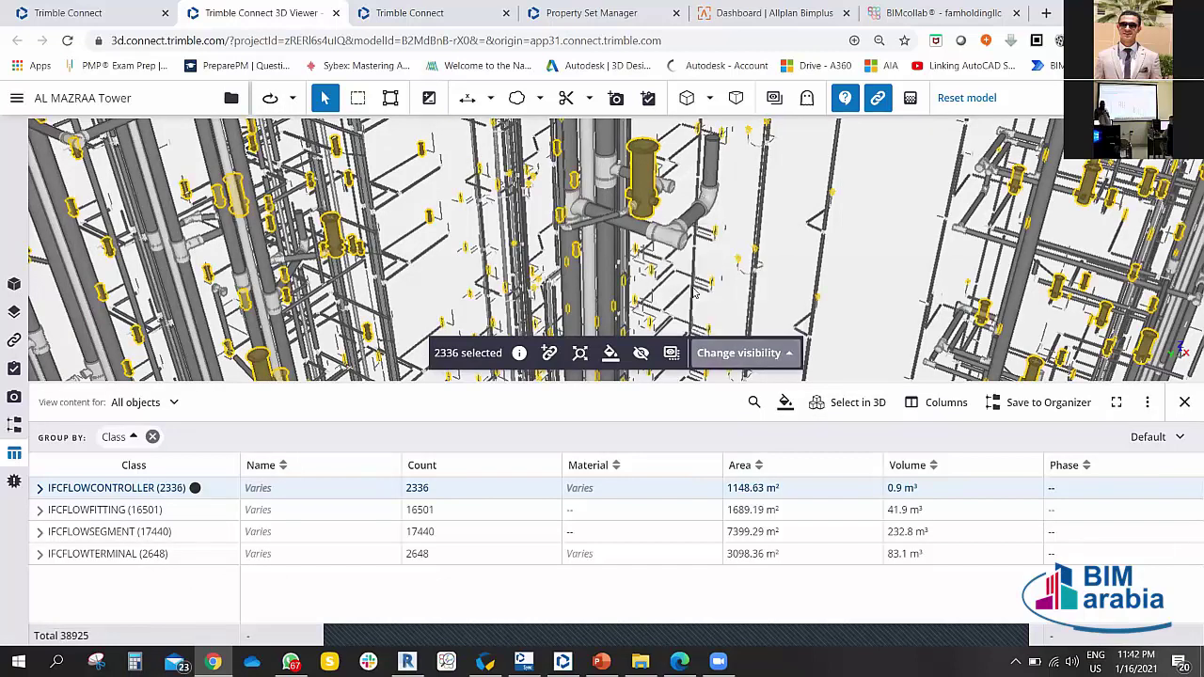
{"action": "left_click", "coordinate": [868, 252]}
{"action": "left_click_drag", "start_coordinate": [689, 281], "coordinate": [664, 243]}
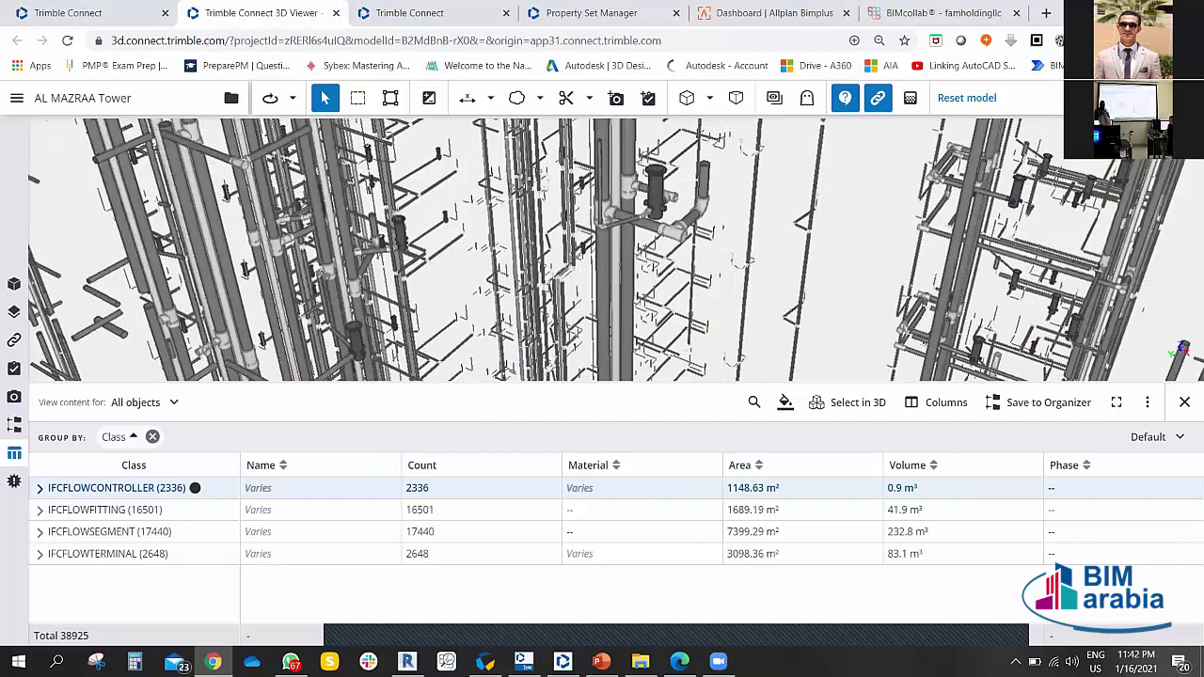
{"action": "left_click", "coordinate": [1190, 40]}
{"action": "mouse_move", "coordinate": [1037, 280]}
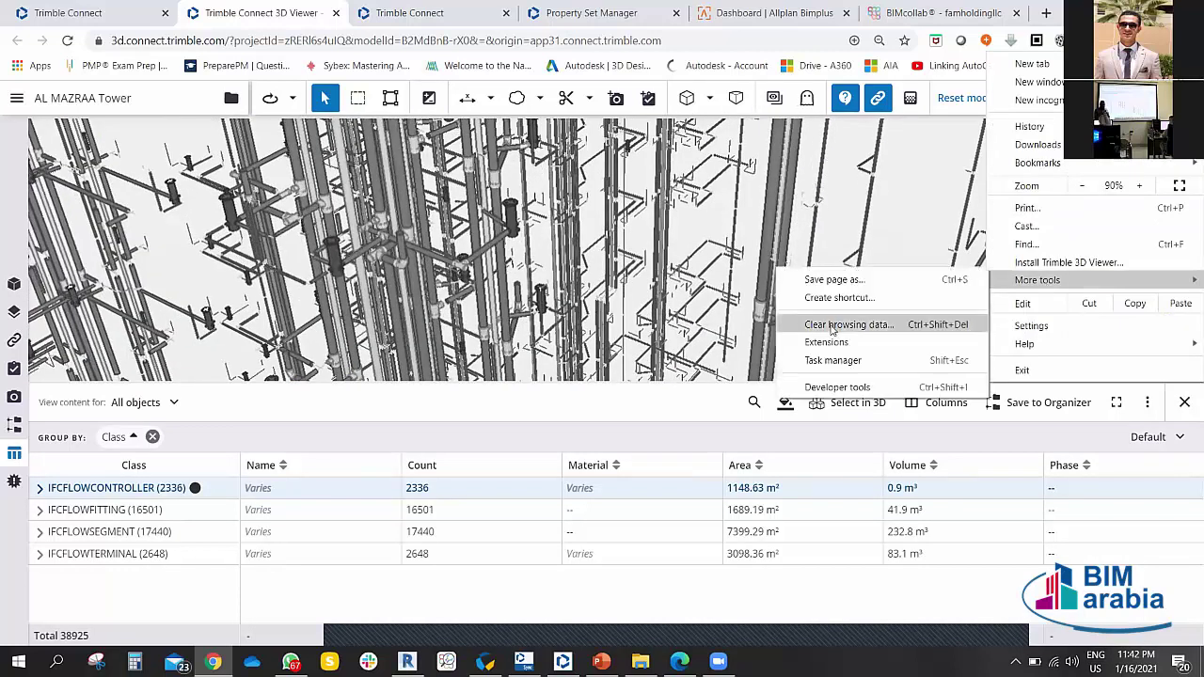
Open and dismiss Chrome's Clear browsing data dialog, then return to the 3D Viewer tab.
{"action": "left_click", "coordinate": [831, 326]}
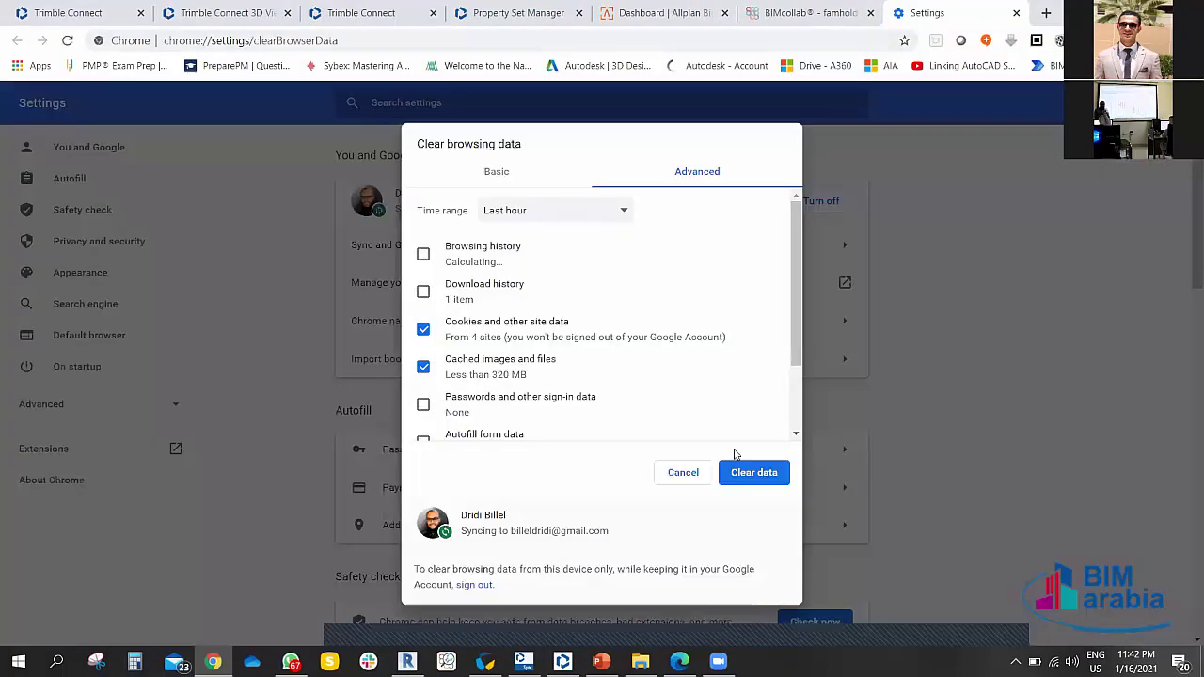
{"action": "left_click", "coordinate": [752, 472]}
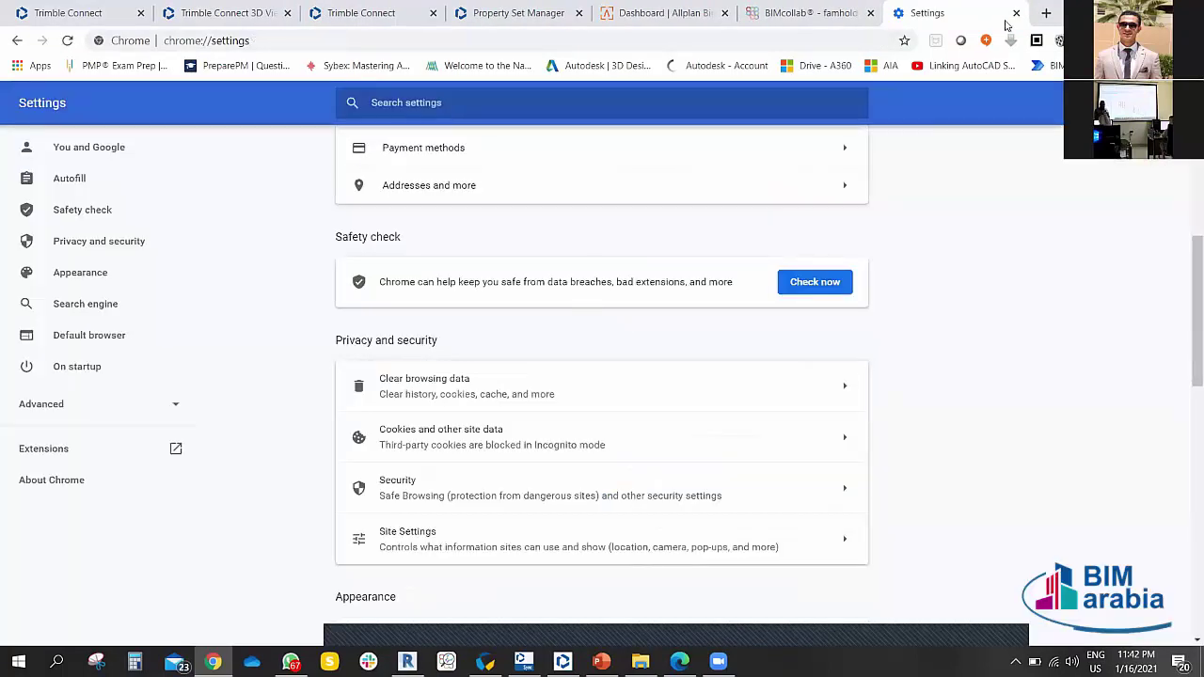
{"action": "key", "text": "ctrl+2"}
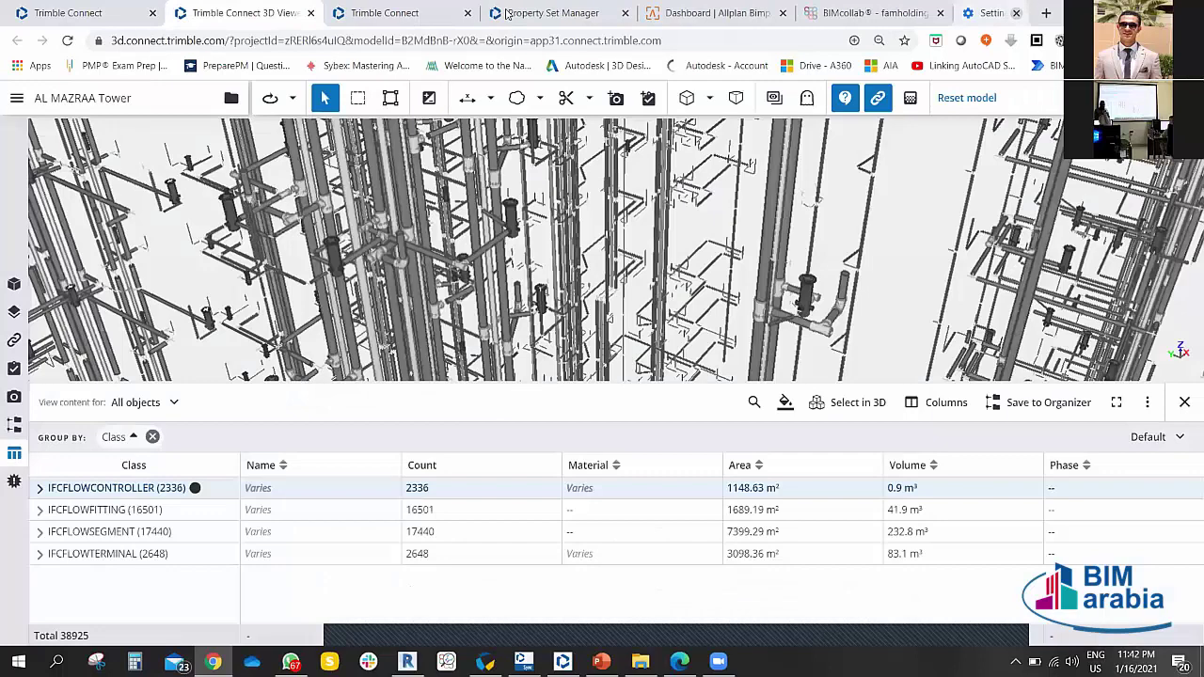
Select the IFCFLOWCONTROLLER objects in 3D and check their visibility and colour options.
{"action": "right_click", "coordinate": [173, 494]}
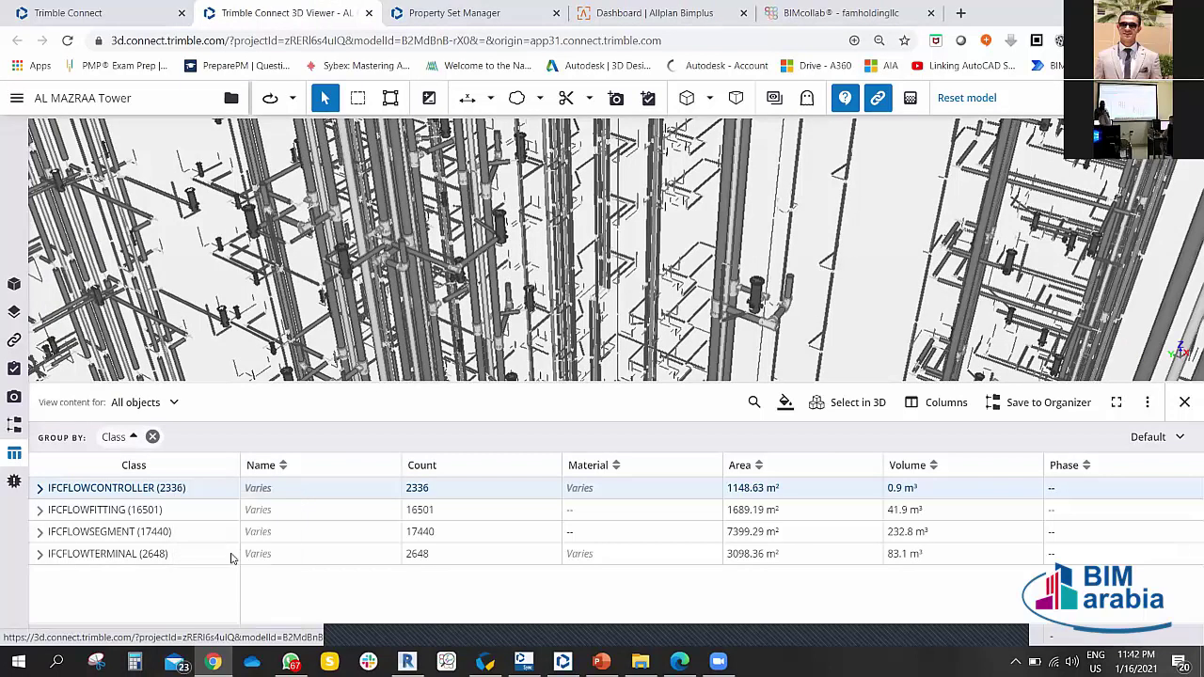
{"action": "right_click", "coordinate": [161, 502]}
{"action": "left_click", "coordinate": [125, 481]}
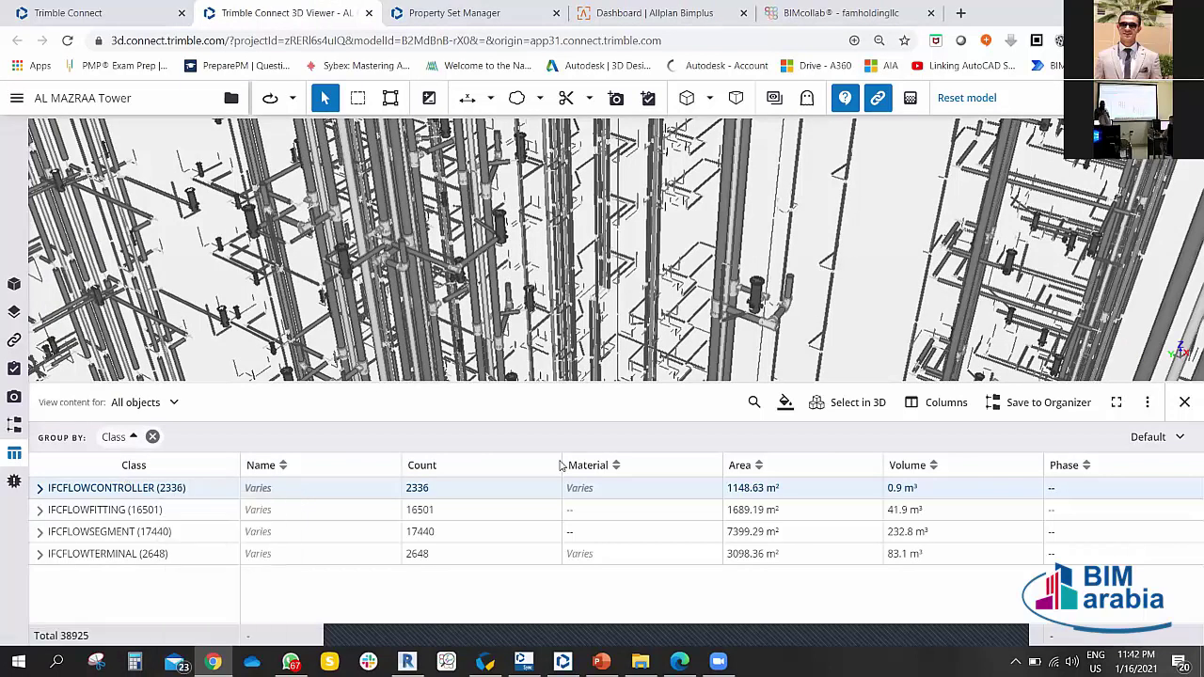
{"action": "left_click", "coordinate": [821, 407]}
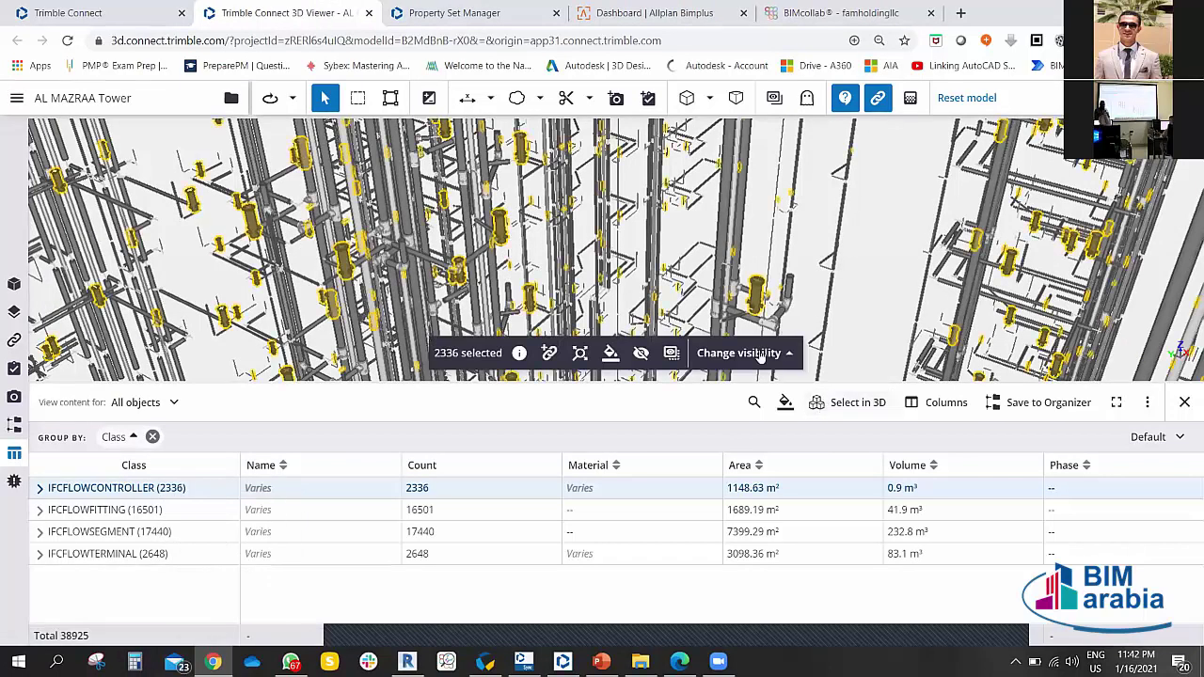
{"action": "left_click", "coordinate": [760, 355]}
{"action": "left_click", "coordinate": [611, 354]}
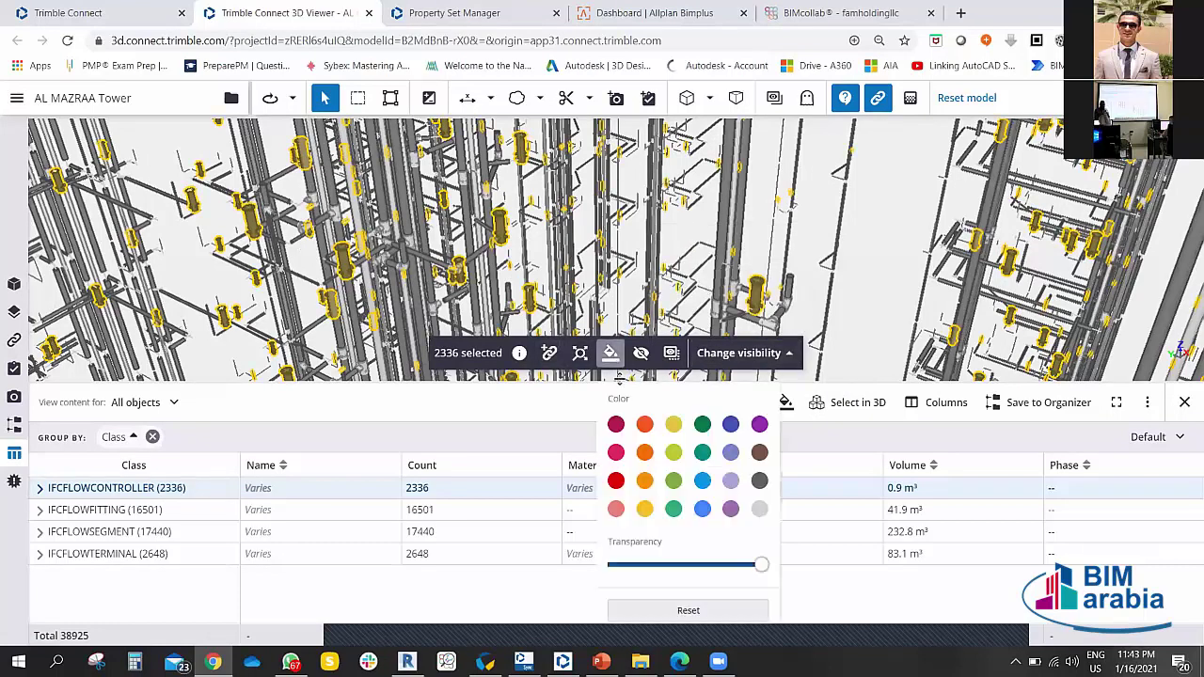
{"action": "left_click", "coordinate": [920, 237]}
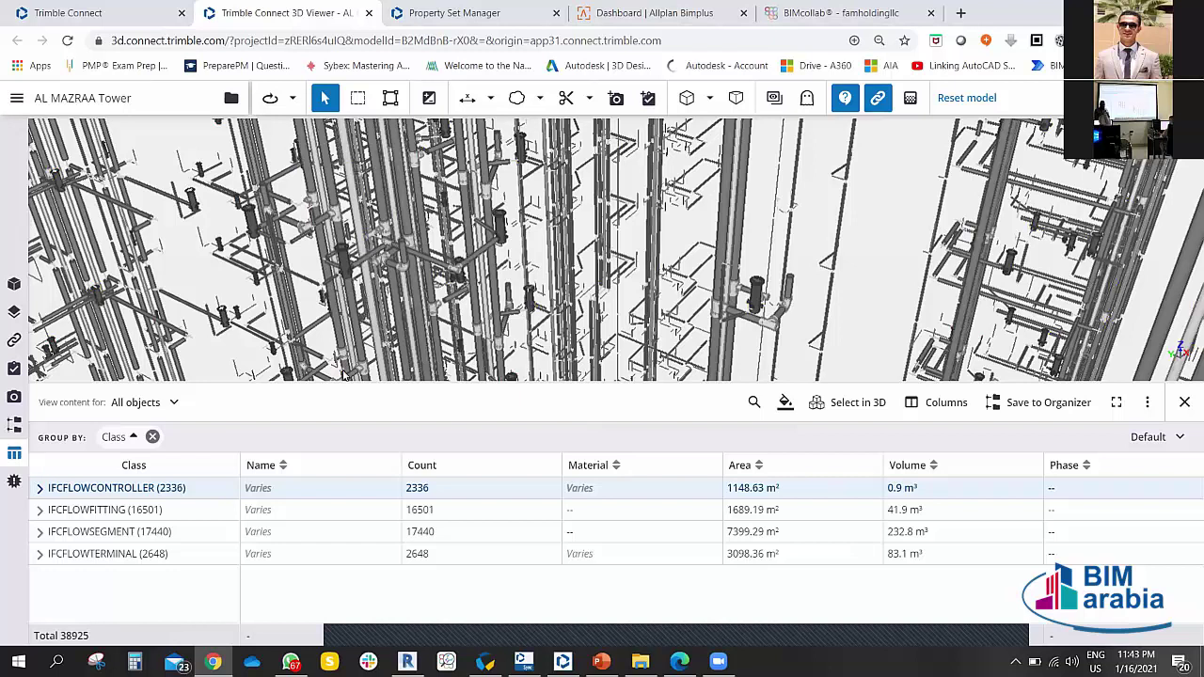
Give each IFC class group its own colour with Colorize groups.
{"action": "scroll", "coordinate": [334, 376], "scroll_direction": "up", "scroll_amount": 2}
{"action": "scroll", "coordinate": [326, 386], "scroll_direction": "up", "scroll_amount": 2}
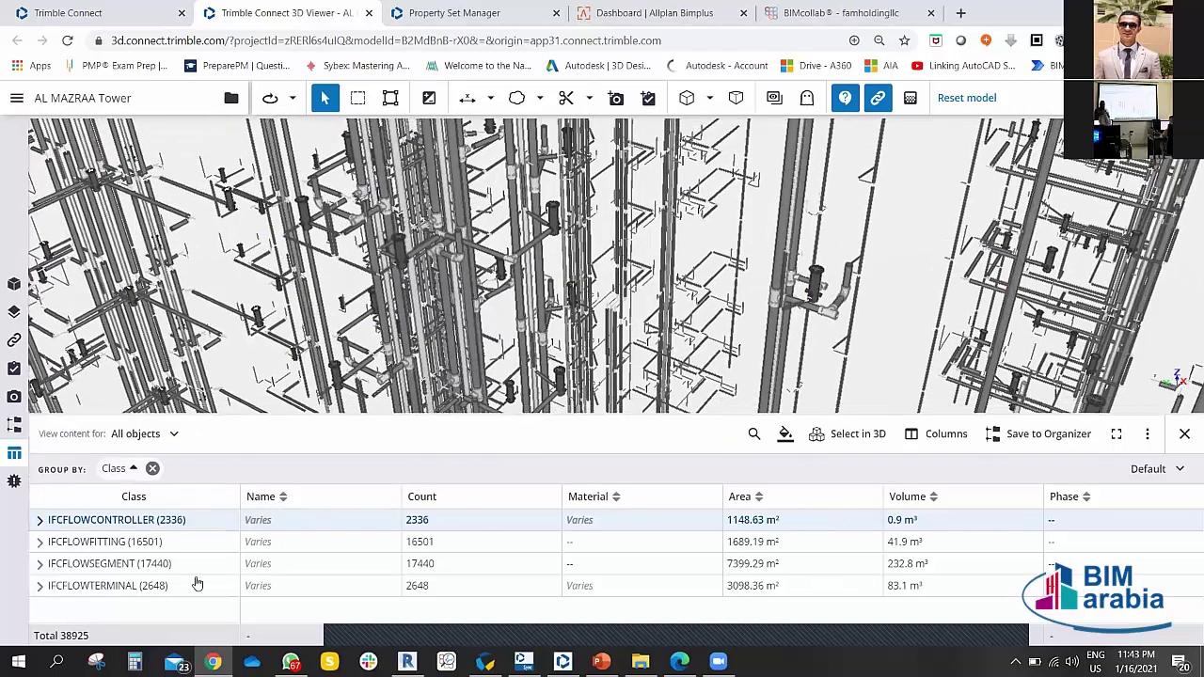
{"action": "right_click", "coordinate": [193, 583]}
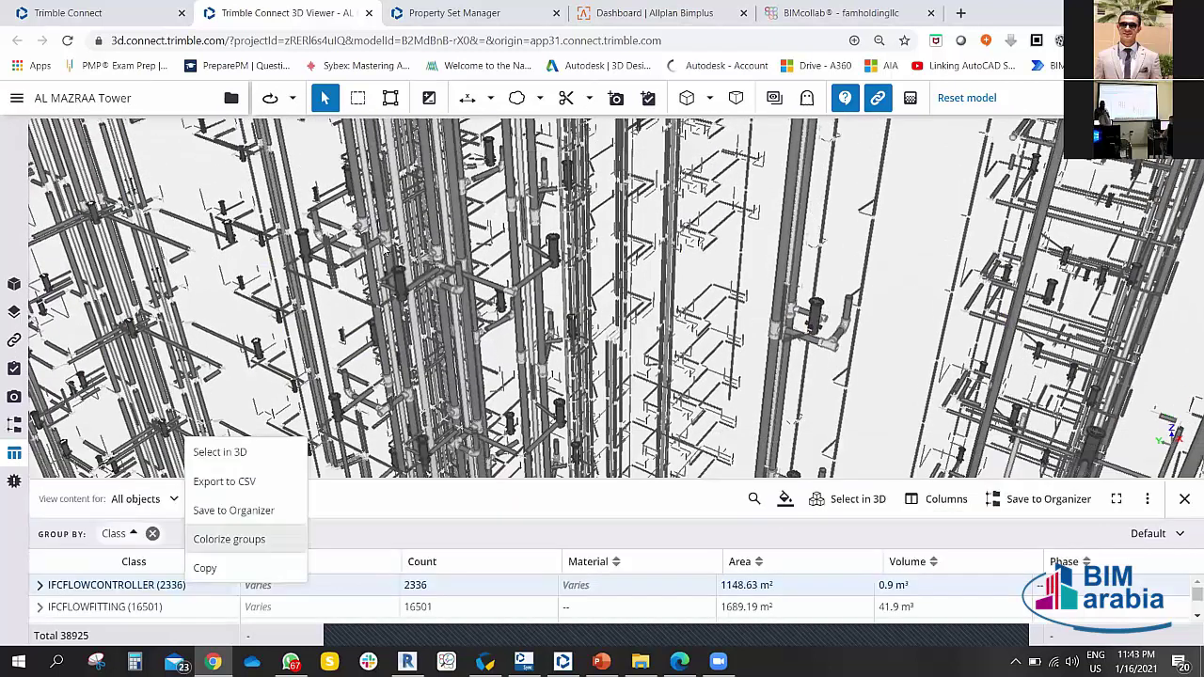
{"action": "left_click", "coordinate": [229, 539]}
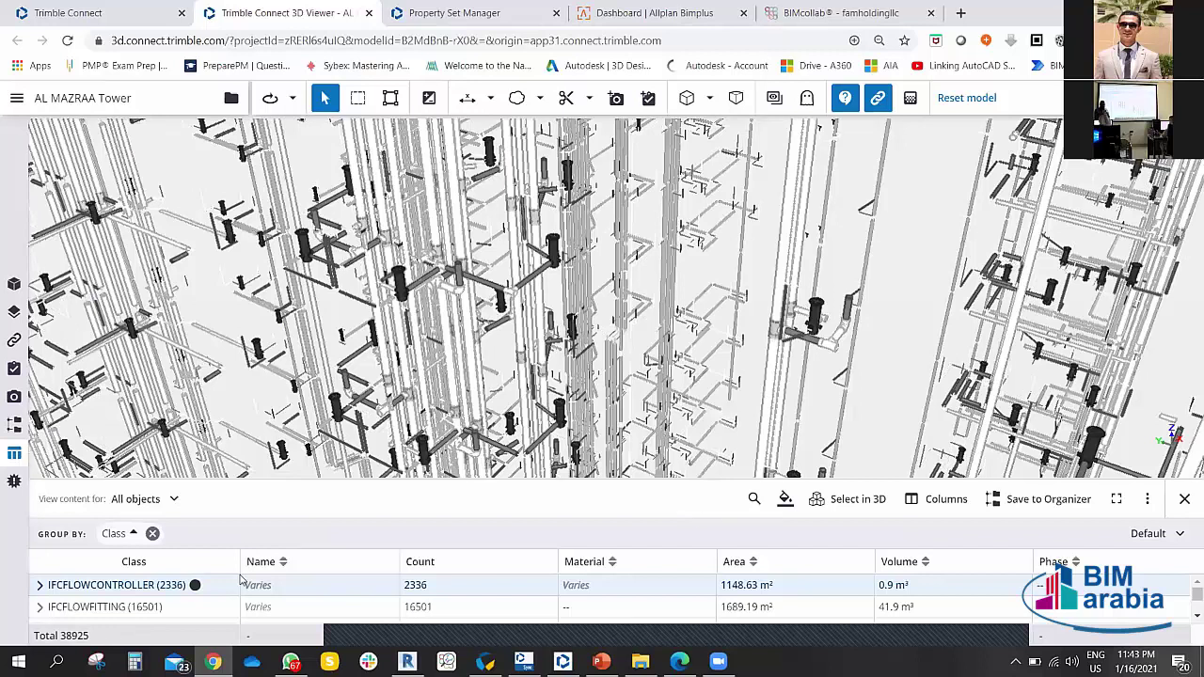
Select the IFCFLOWCONTROLLER objects in 3D, isolate their layers, and clear the selection.
{"action": "right_click", "coordinate": [182, 585]}
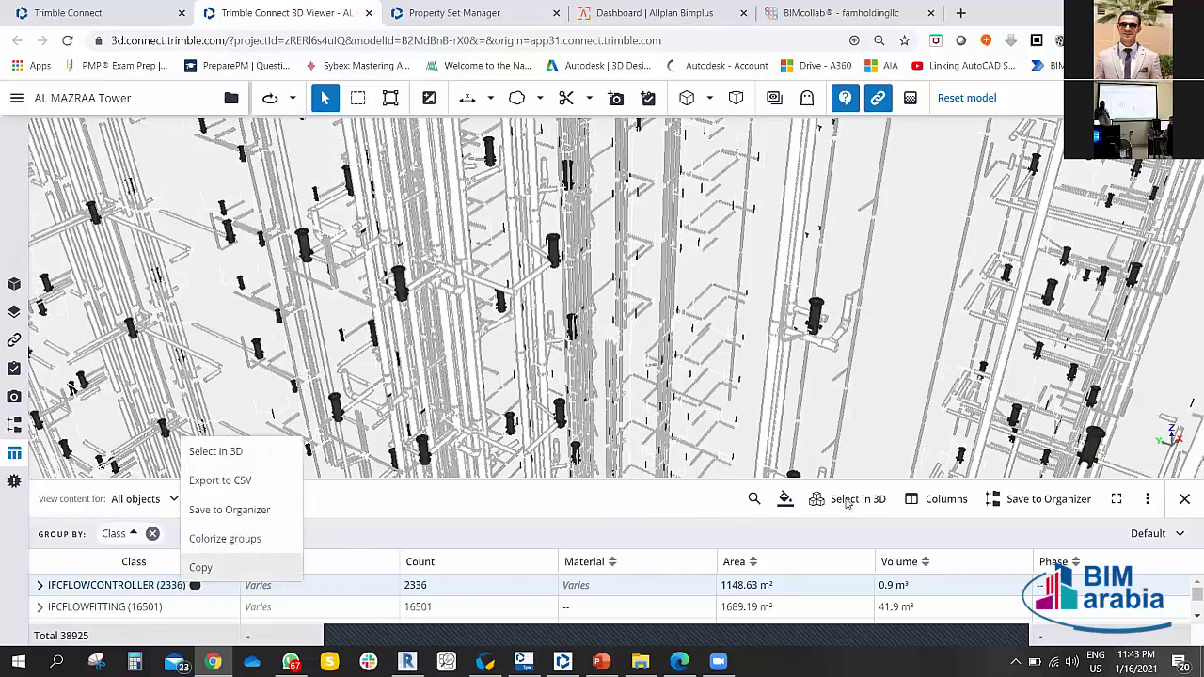
{"action": "left_click", "coordinate": [216, 449]}
{"action": "left_click", "coordinate": [771, 460]}
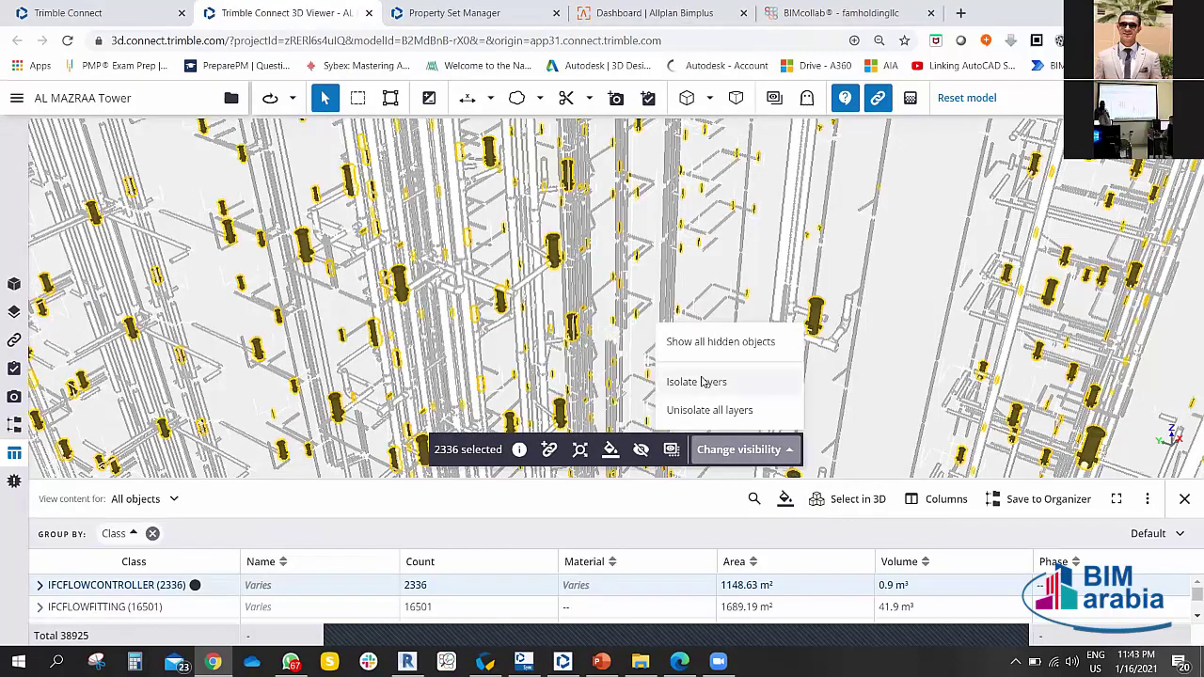
{"action": "left_click", "coordinate": [730, 446]}
{"action": "left_click", "coordinate": [730, 446]}
{"action": "left_click", "coordinate": [895, 301]}
{"action": "left_click", "coordinate": [896, 298]}
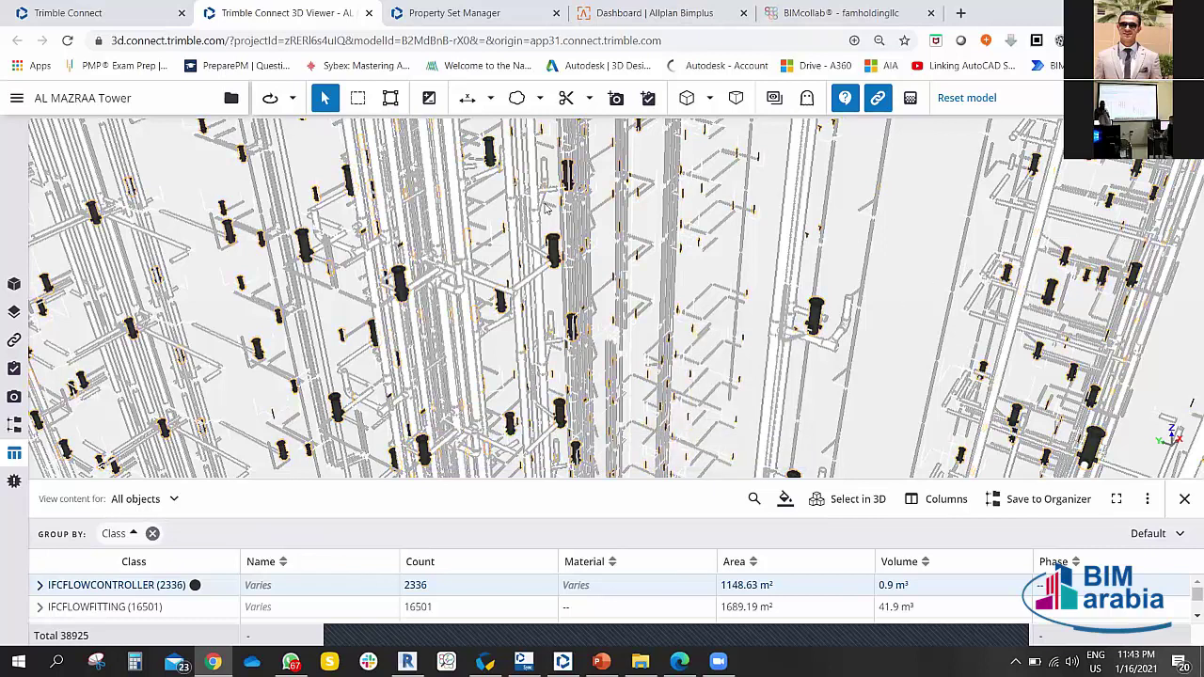
Orbit the model to a wider angle, then close the 3D Viewer tab.
{"action": "left_click_drag", "start_coordinate": [545, 207], "coordinate": [539, 207]}
{"action": "left_click_drag", "start_coordinate": [656, 245], "coordinate": [589, 267]}
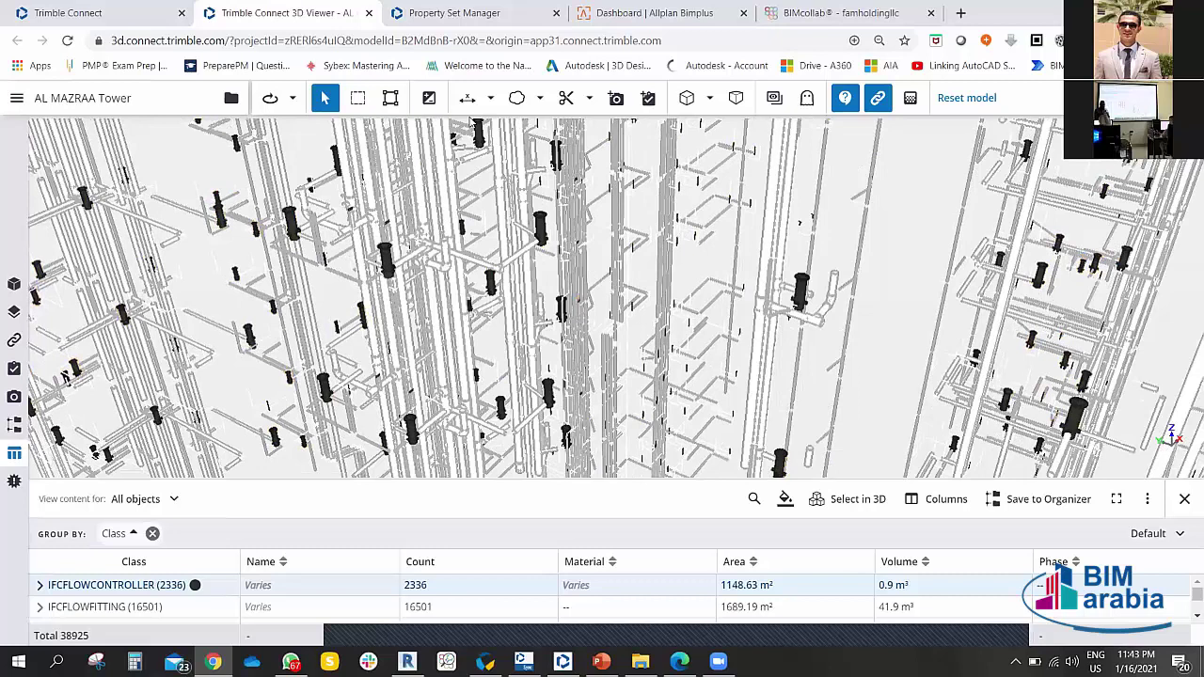
{"action": "left_click_drag", "start_coordinate": [471, 121], "coordinate": [373, 21]}
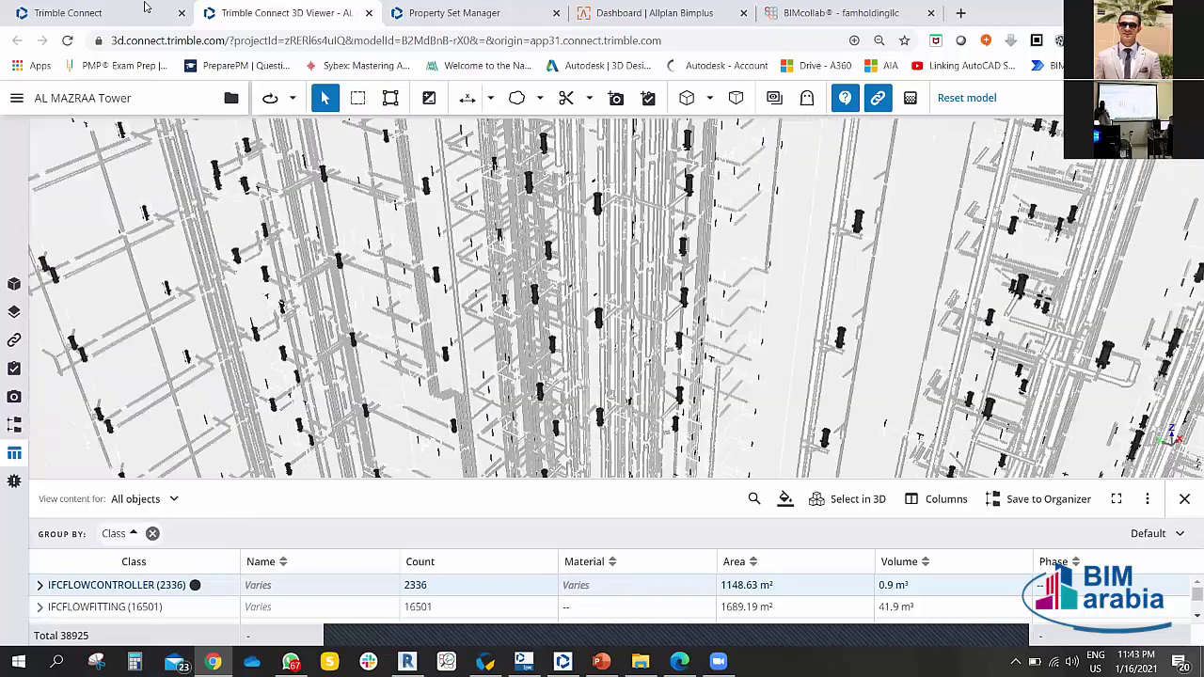
{"action": "left_click", "coordinate": [370, 14]}
{"action": "key", "text": "ctrl+shift+Tab"}
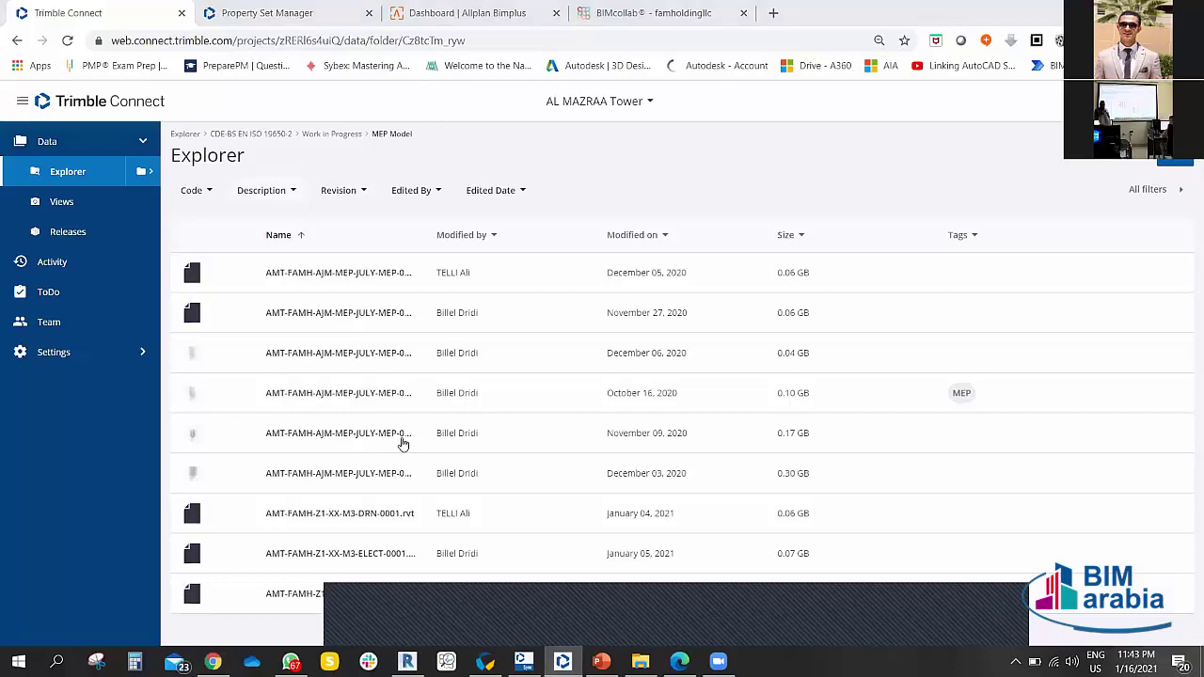
Load the MEP .ifc file in the 3D Viewer and close the Property Set Manager tab with Ctrl+W.
{"action": "left_click", "coordinate": [305, 476]}
{"action": "left_click", "coordinate": [456, 13]}
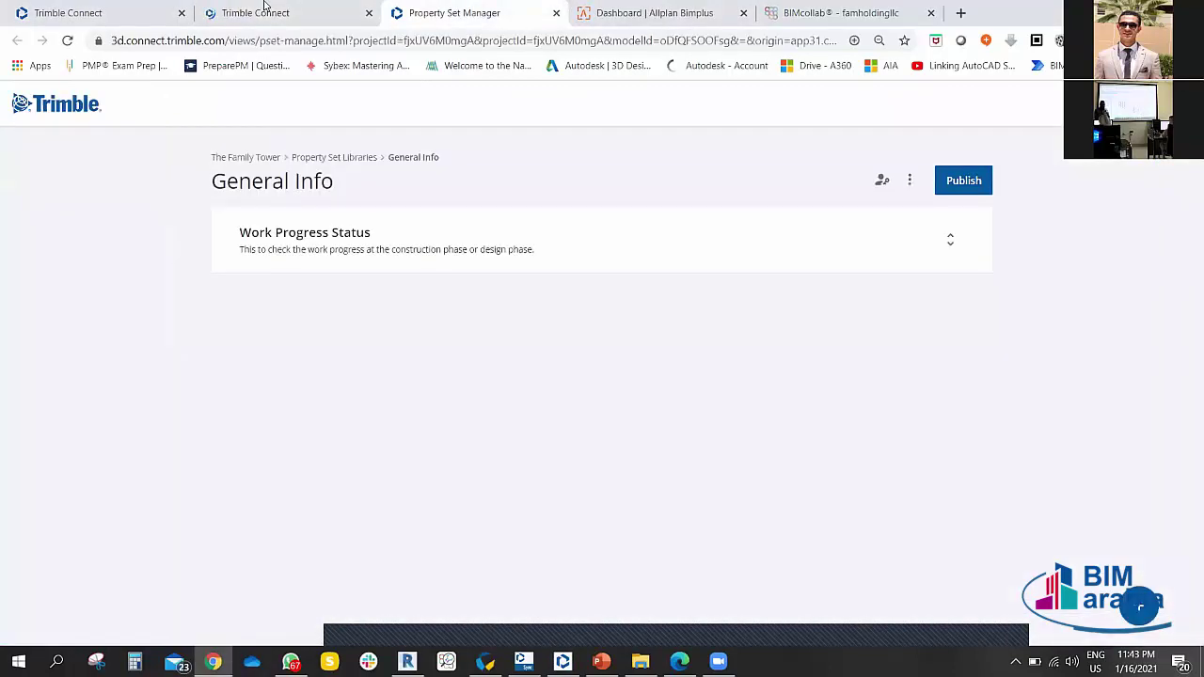
{"action": "left_click", "coordinate": [264, 8]}
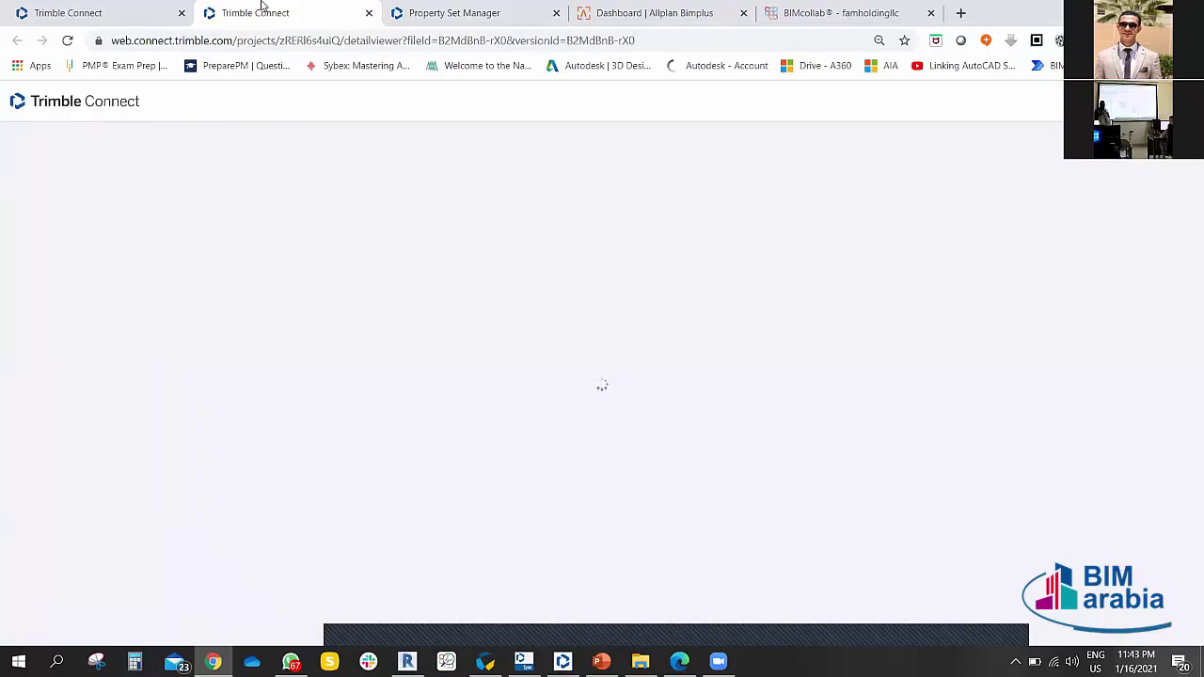
{"action": "left_click", "coordinate": [465, 13]}
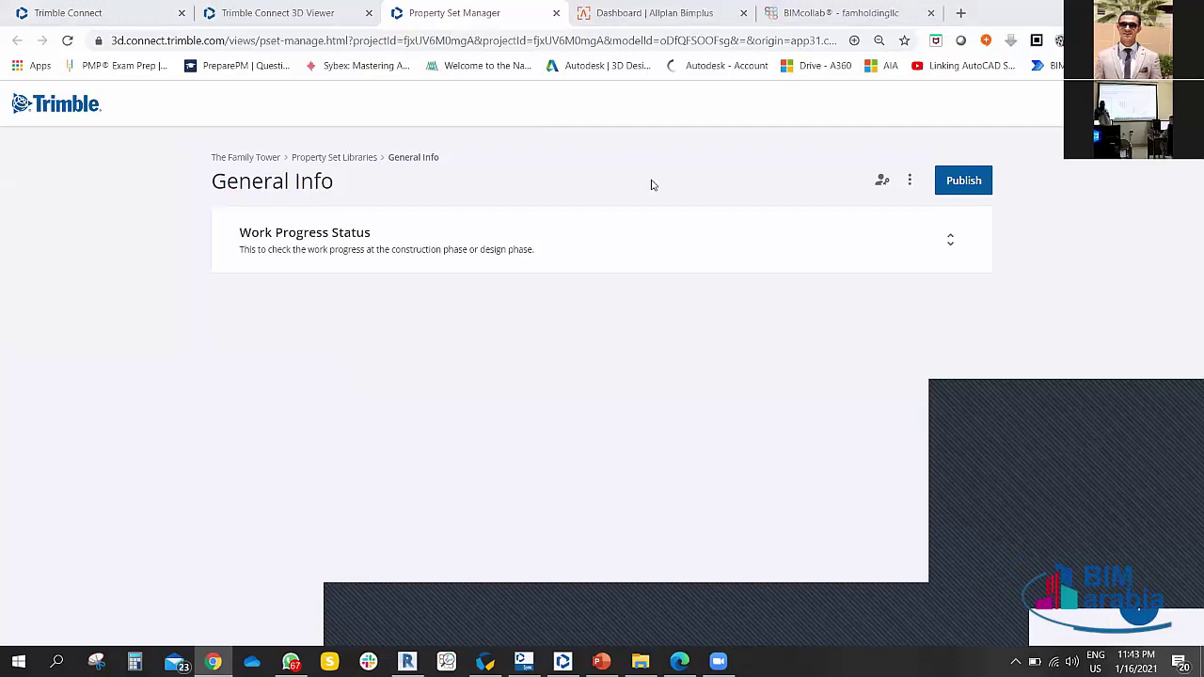
{"action": "left_click", "coordinate": [260, 11]}
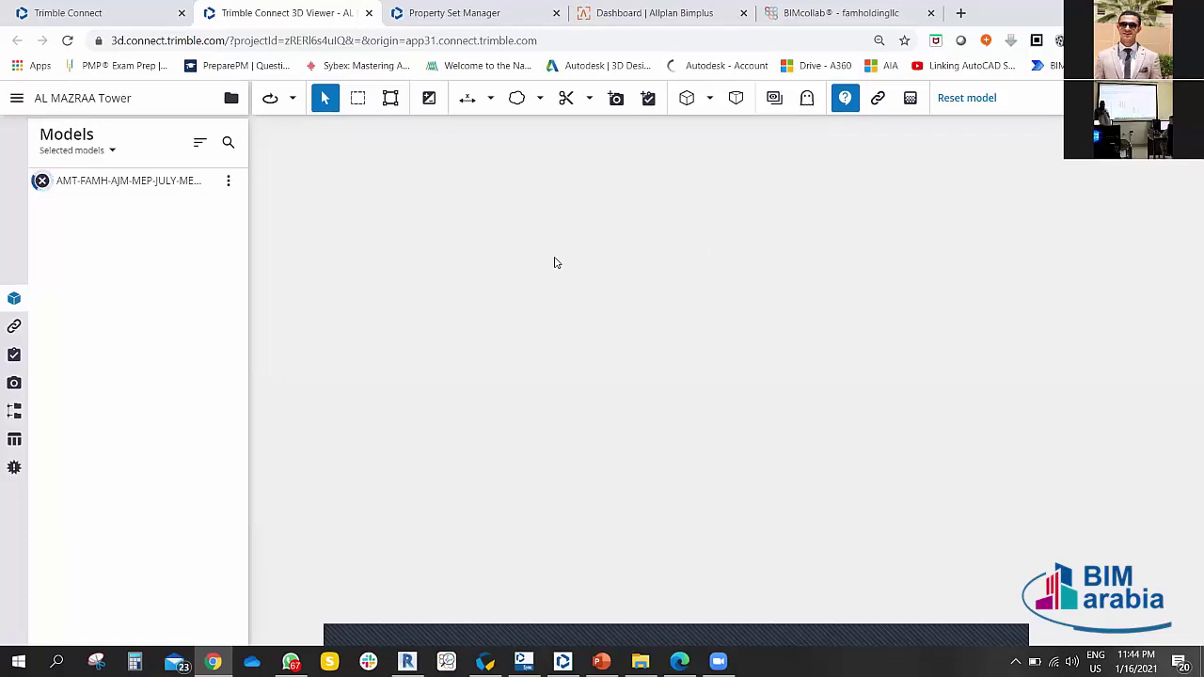
{"action": "left_click", "coordinate": [442, 13]}
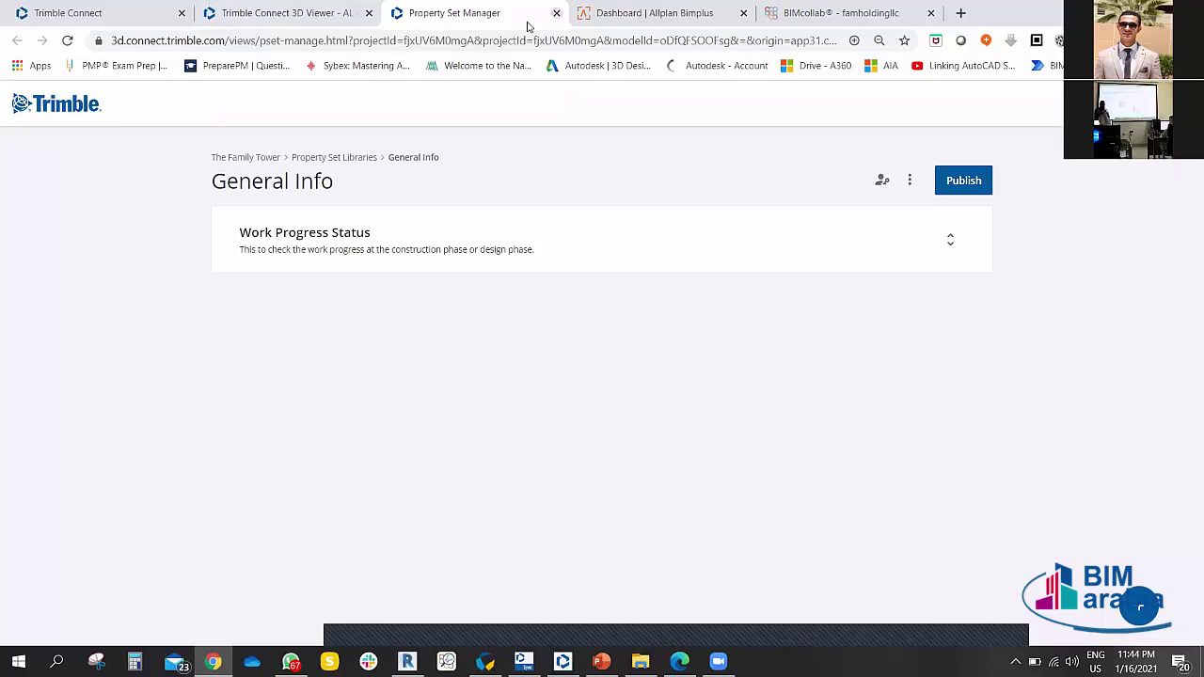
{"action": "key", "text": "ctrl+w"}
{"action": "left_click", "coordinate": [293, 11]}
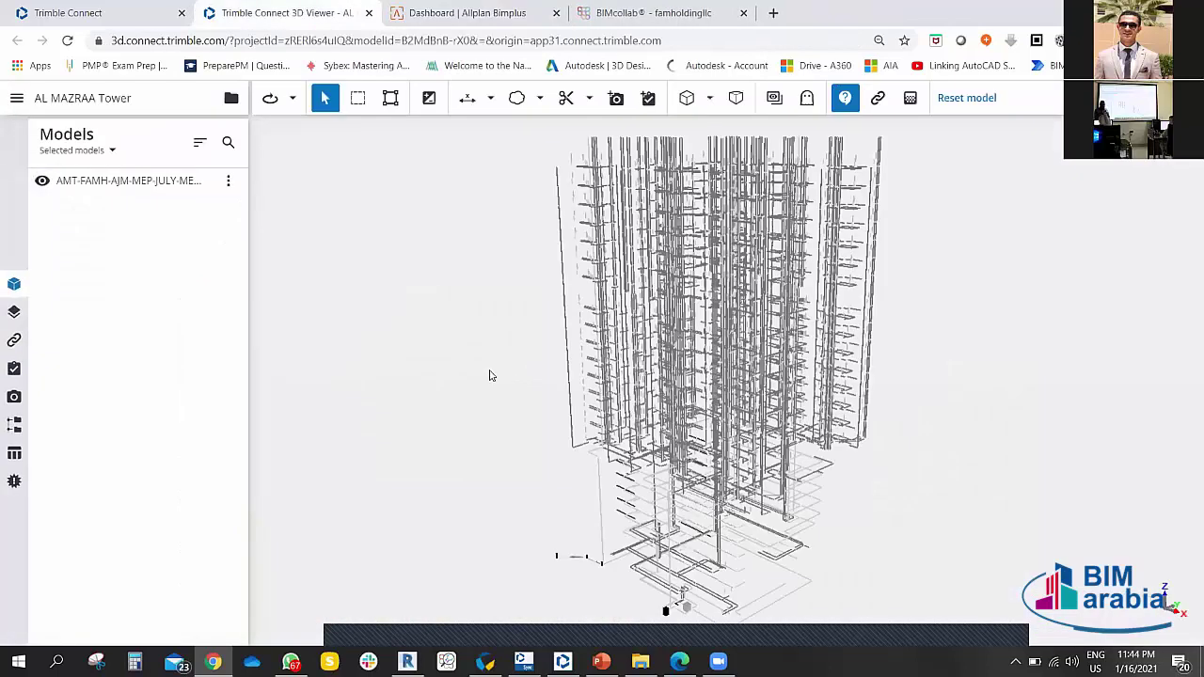
Reopen the object table and group it only by Class, removing the Name grouping.
{"action": "left_click_drag", "start_coordinate": [489, 376], "coordinate": [176, 503]}
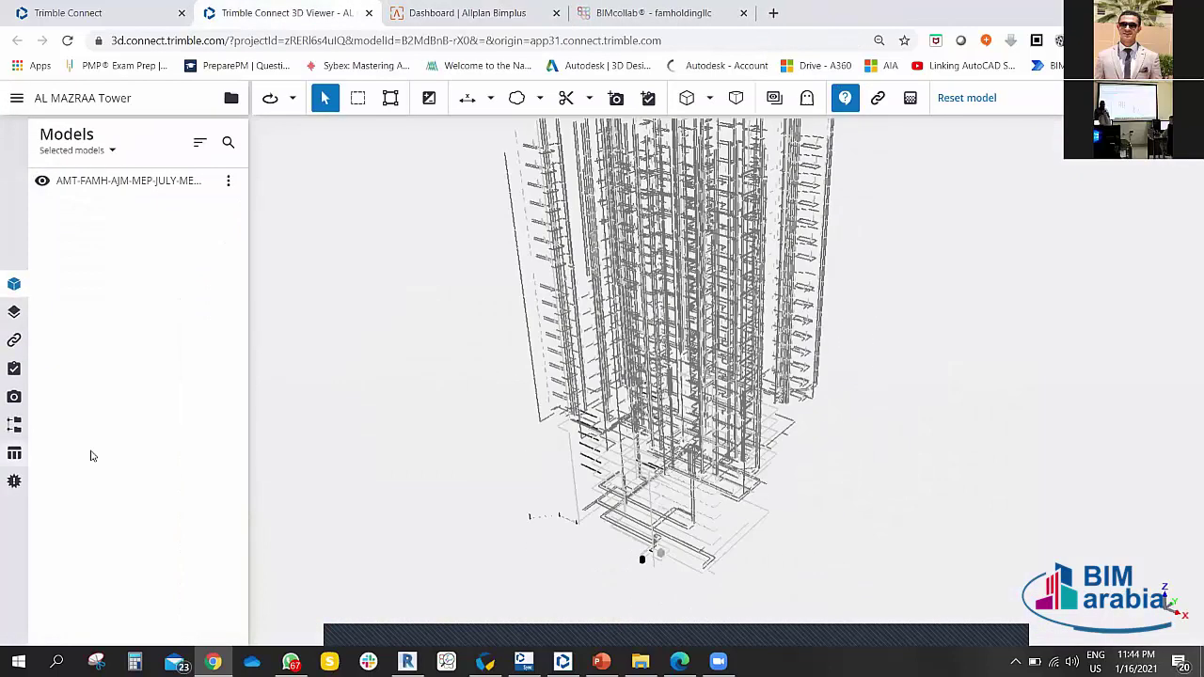
{"action": "left_click", "coordinate": [14, 454]}
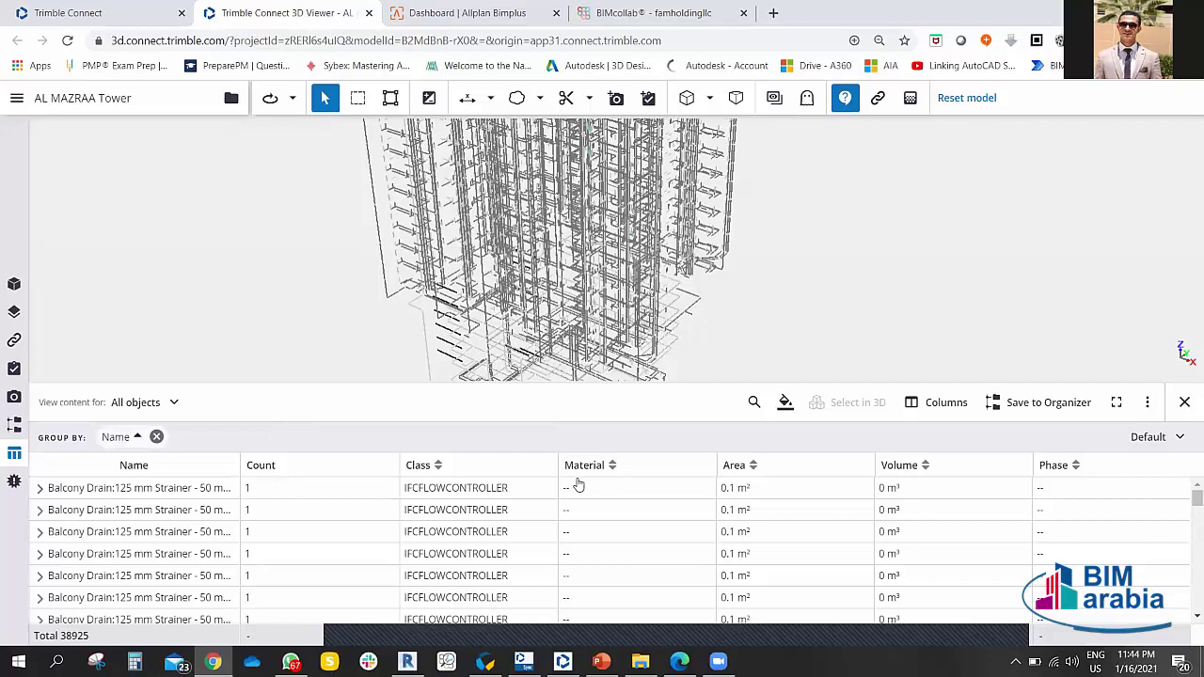
{"action": "mouse_move", "coordinate": [471, 467]}
{"action": "left_mouse_down"}
{"action": "mouse_move", "coordinate": [253, 434]}
{"action": "mouse_move", "coordinate": [156, 437]}
{"action": "left_mouse_up"}
{"action": "left_click", "coordinate": [157, 436]}
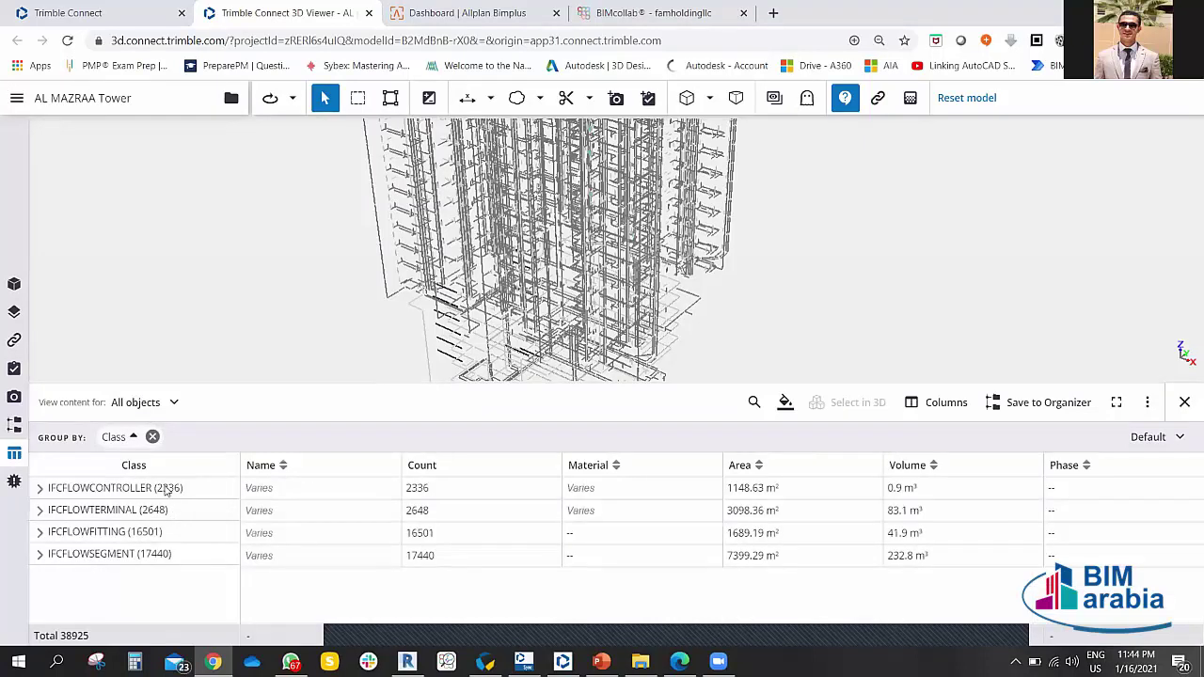
Colorize the IFCFLOWCONTROLLER group, select its objects in 3D and isolate their layers.
{"action": "left_click", "coordinate": [141, 489]}
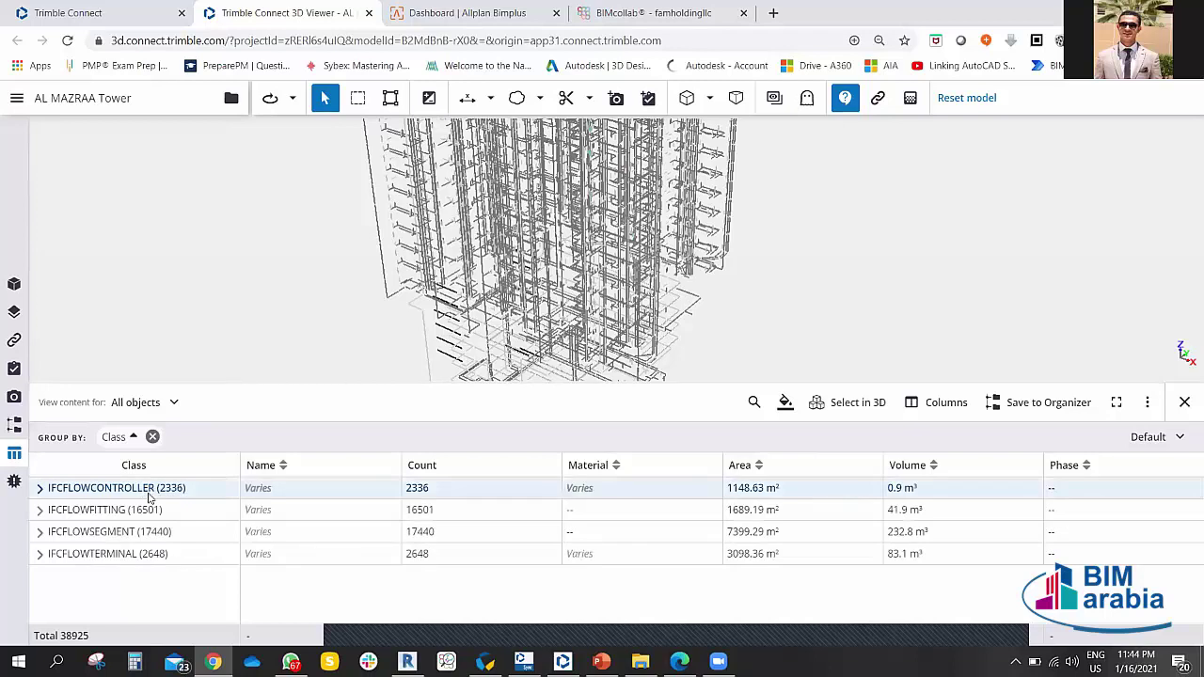
{"action": "right_click", "coordinate": [159, 497]}
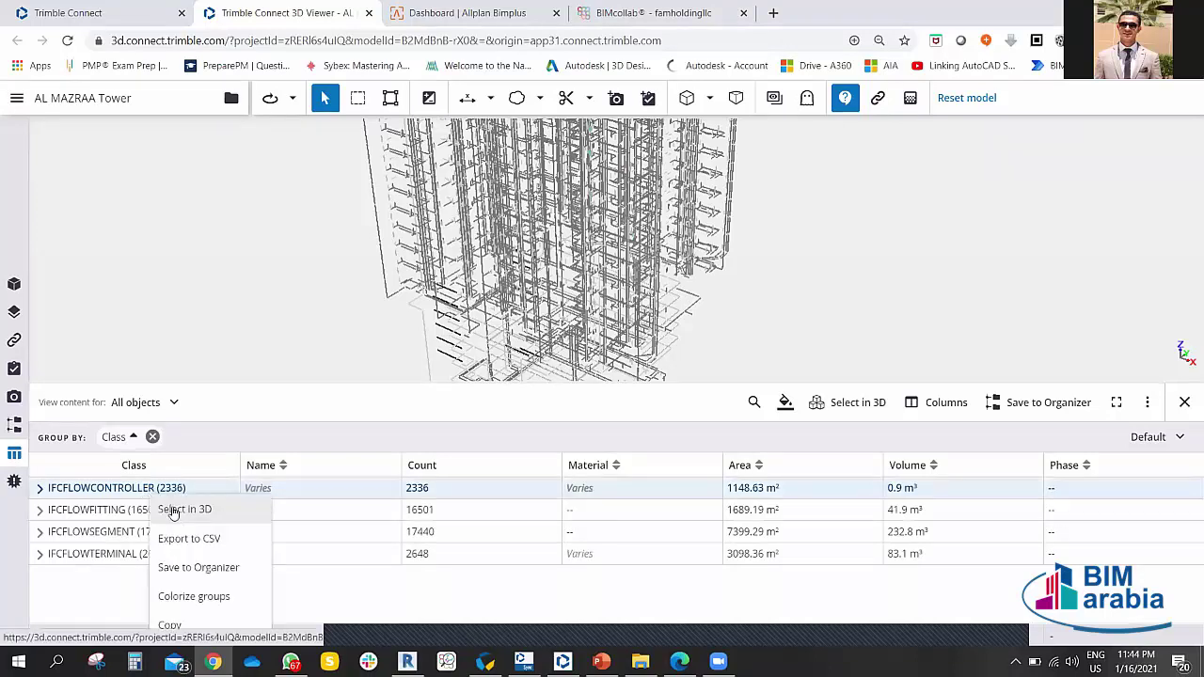
{"action": "left_click", "coordinate": [178, 600]}
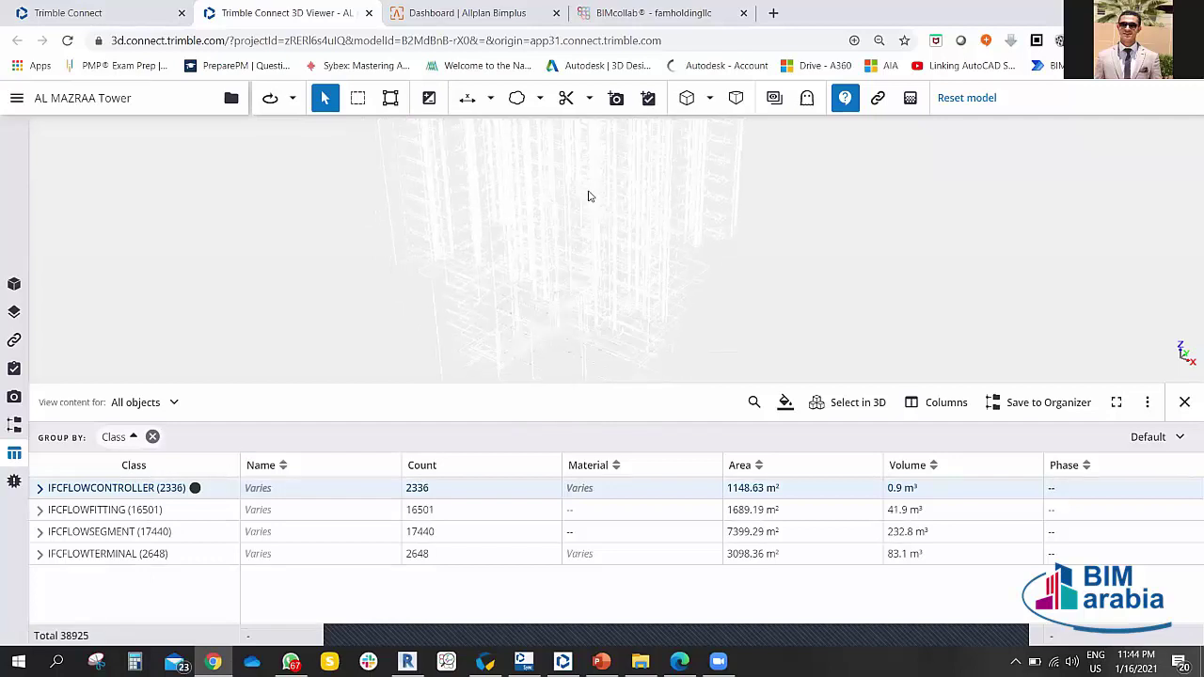
{"action": "left_click_drag", "start_coordinate": [588, 194], "coordinate": [579, 302]}
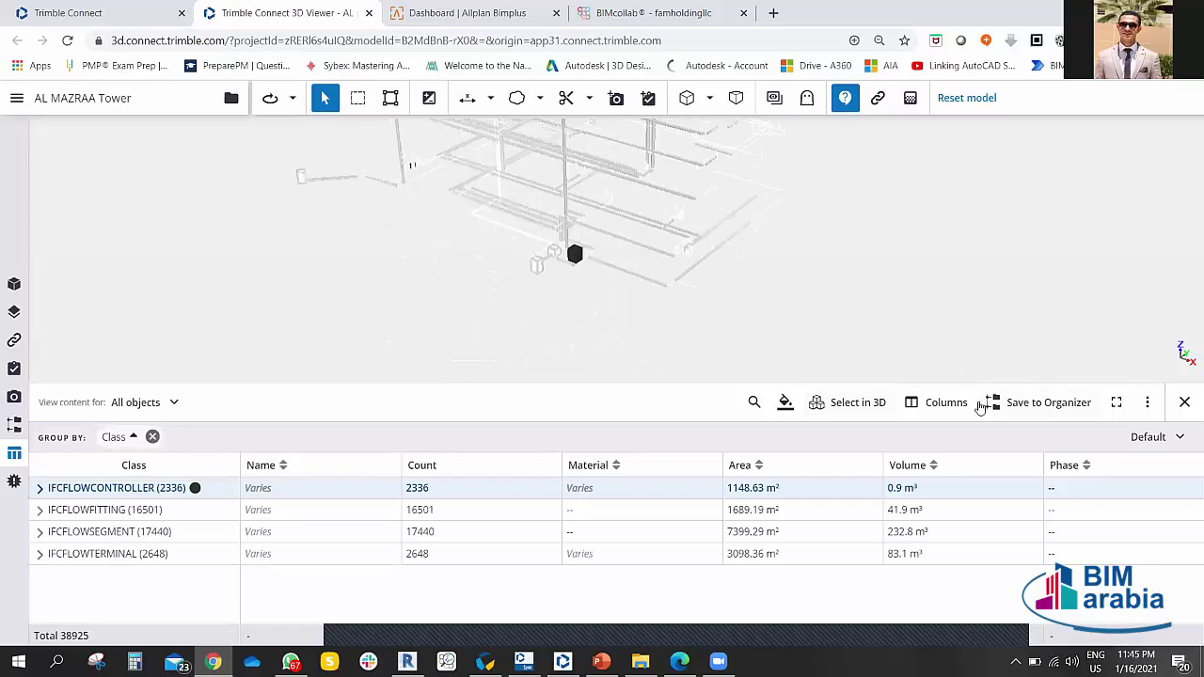
{"action": "left_click", "coordinate": [864, 404]}
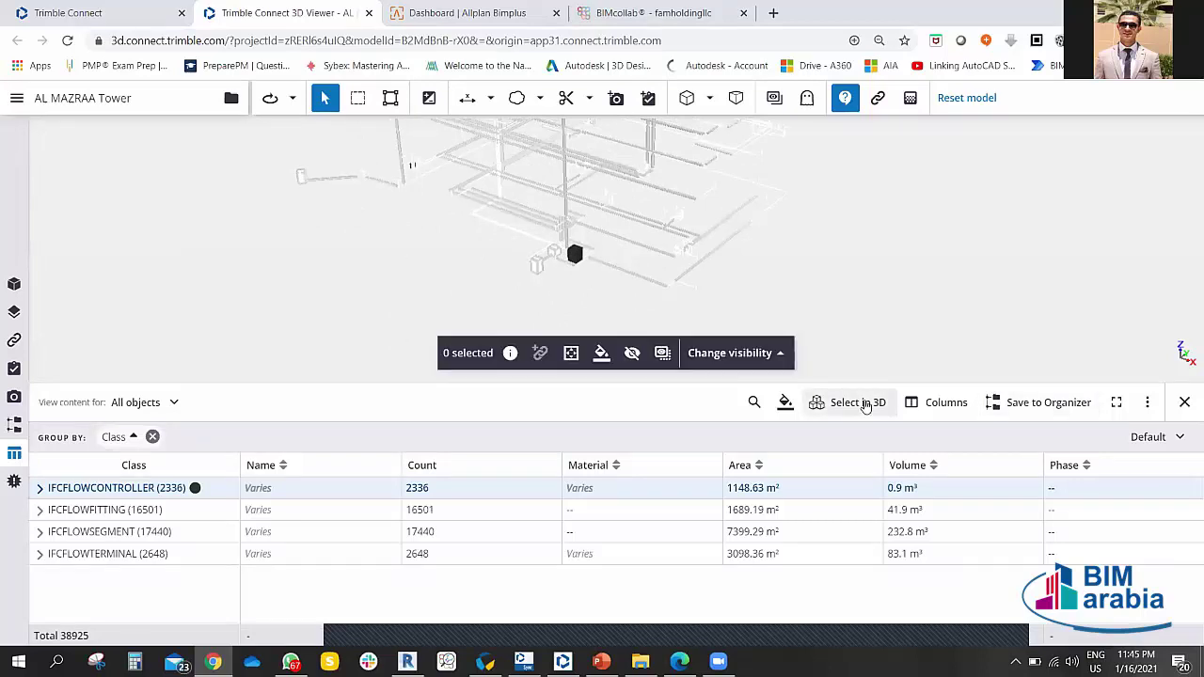
{"action": "left_click", "coordinate": [748, 355]}
{"action": "left_click", "coordinate": [694, 286]}
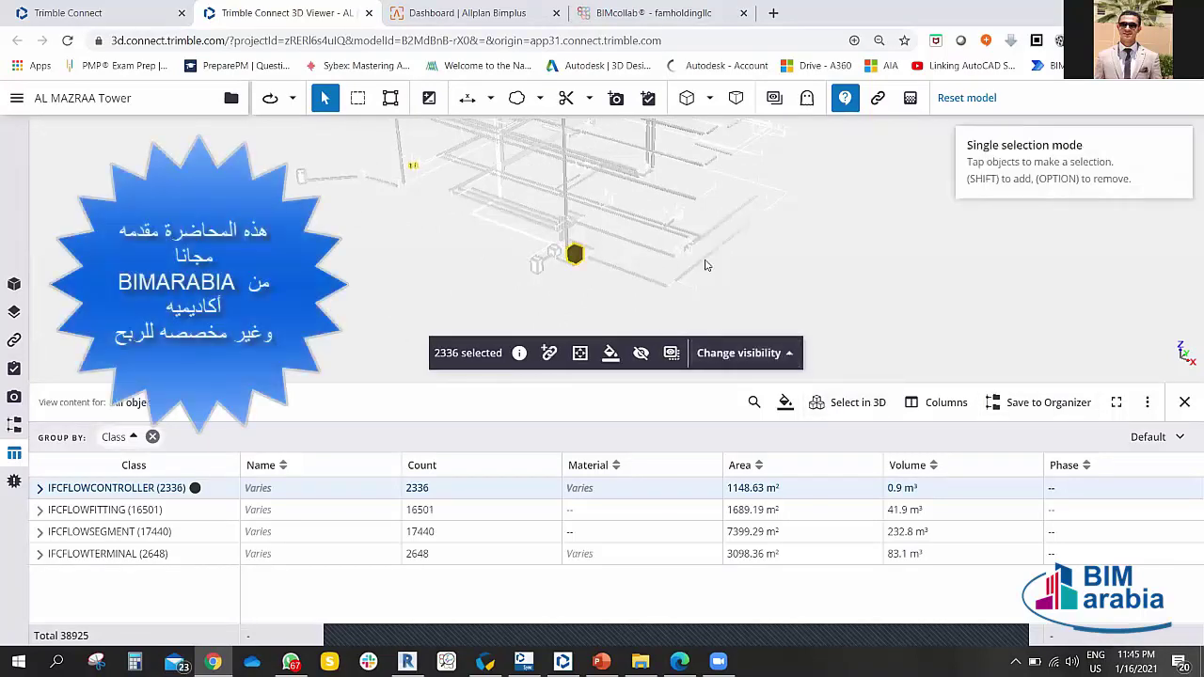
{"action": "mouse_move", "coordinate": [462, 220]}
{"action": "left_mouse_down"}
{"action": "mouse_move", "coordinate": [446, 248]}
{"action": "mouse_move", "coordinate": [470, 236]}
{"action": "left_mouse_up"}
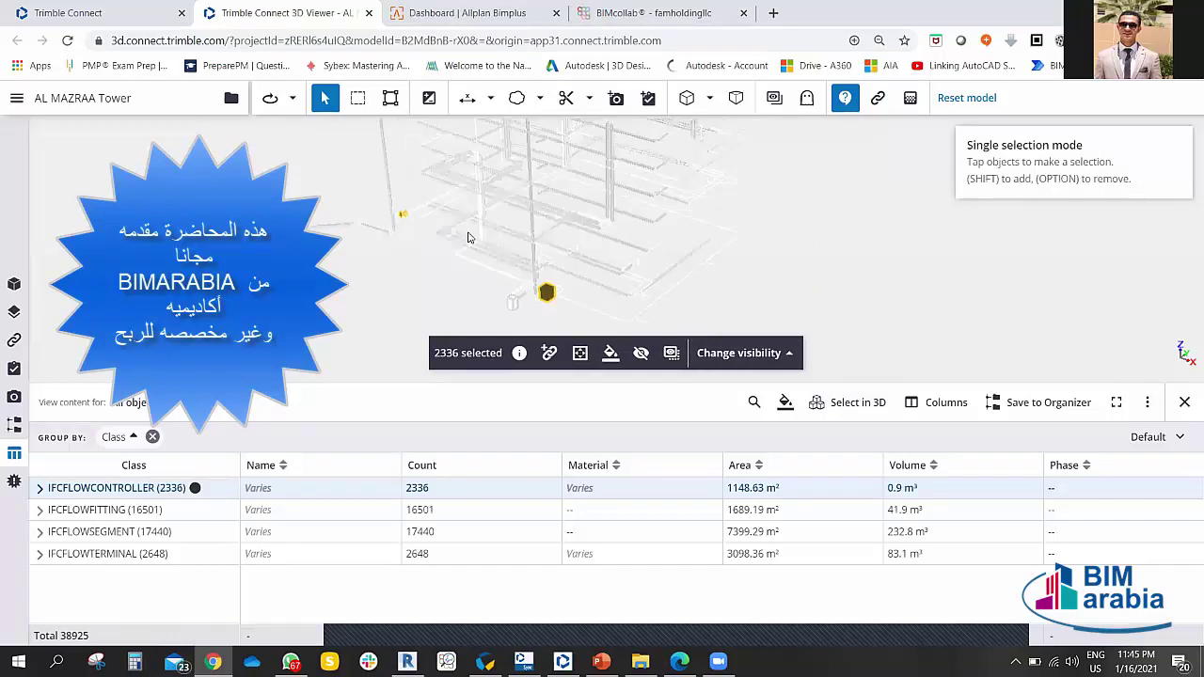
{"action": "left_click", "coordinate": [741, 353]}
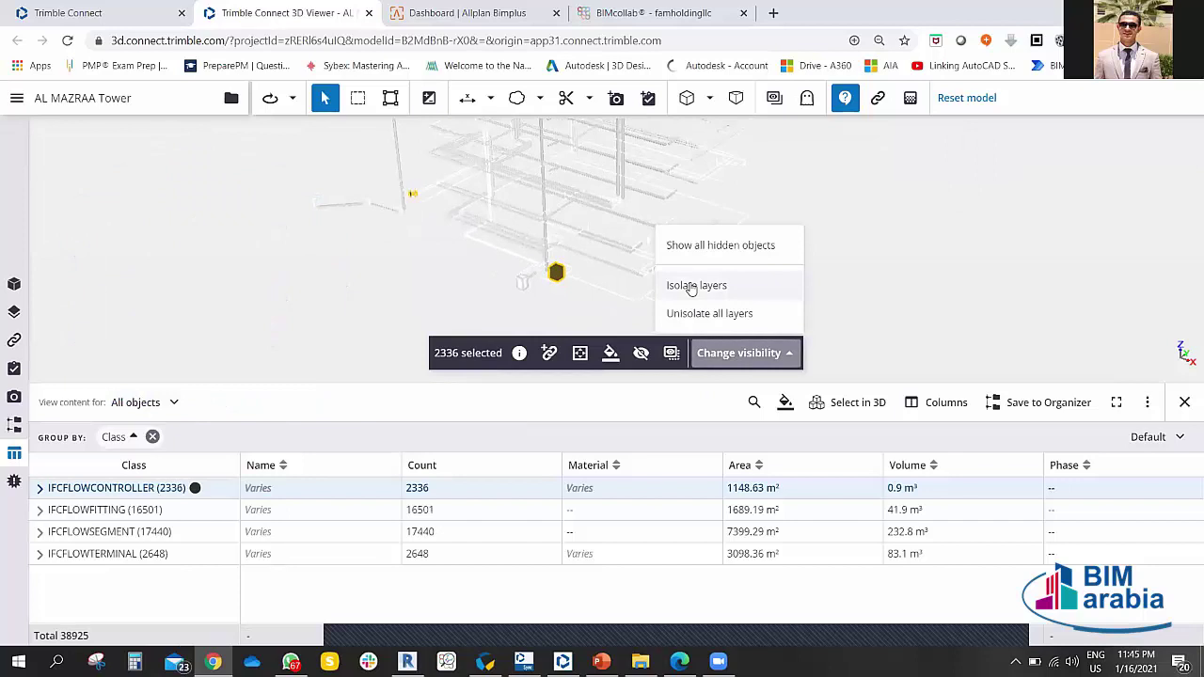
{"action": "left_click", "coordinate": [692, 285]}
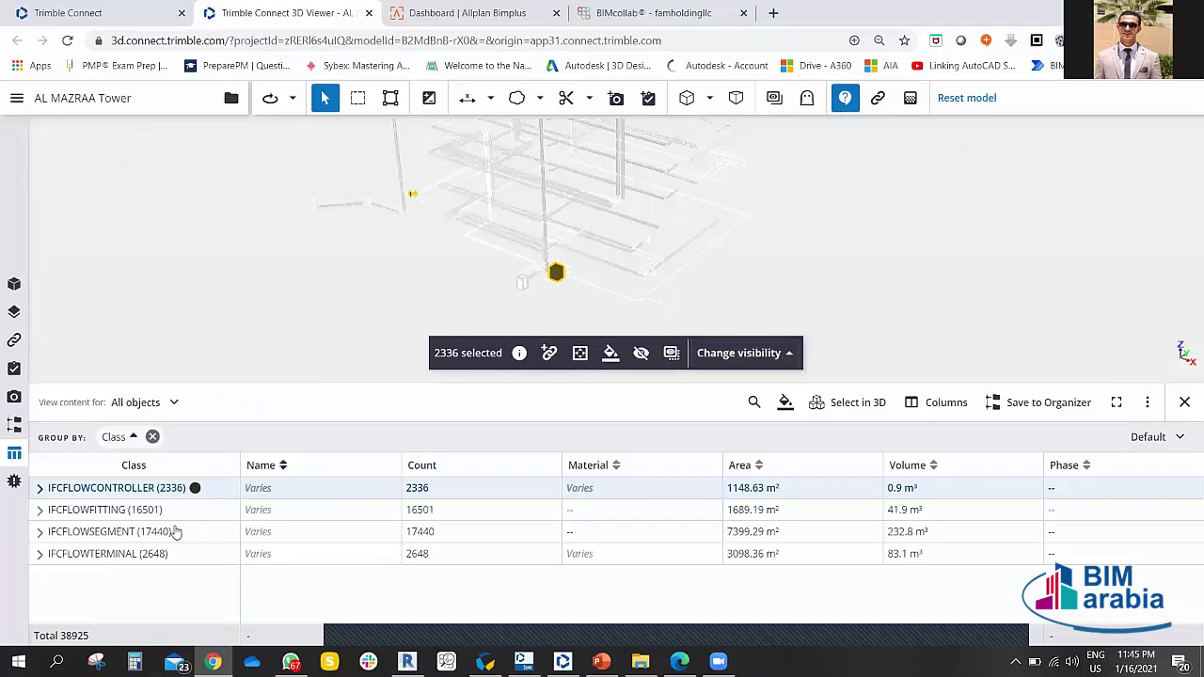
Give the IFCFLOWFITTING group a purple colour and turn off the IFCFLOWCONTROLLER colouring.
{"action": "right_click", "coordinate": [83, 509]}
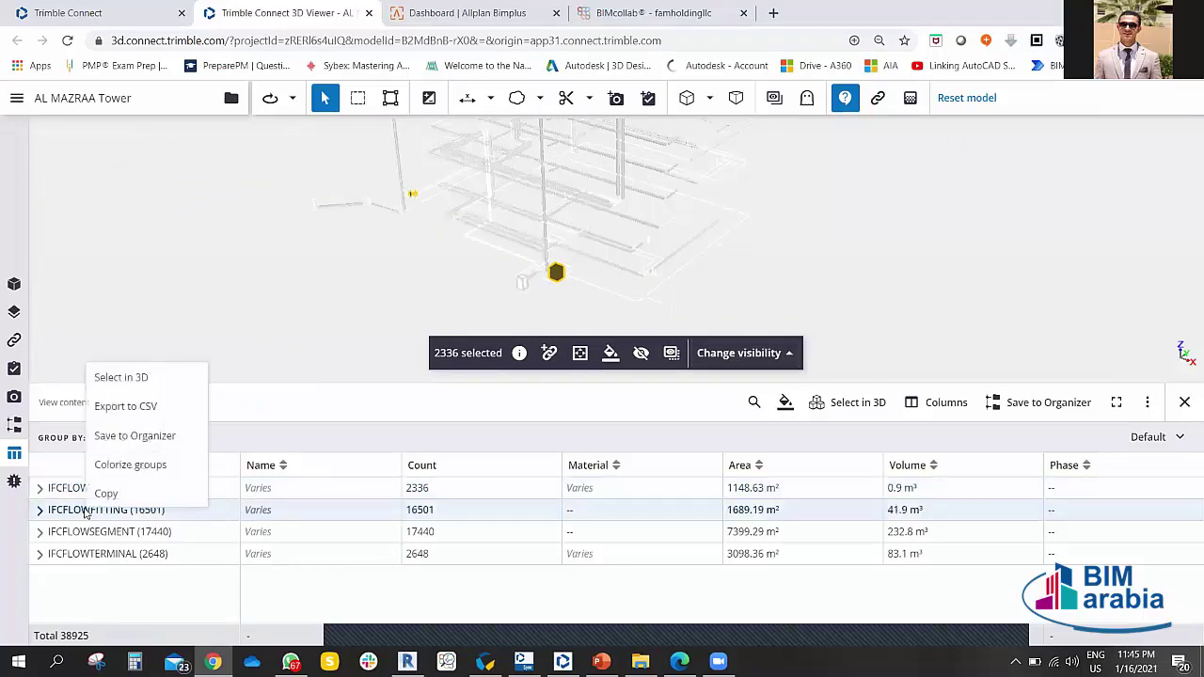
{"action": "left_click", "coordinate": [115, 470]}
{"action": "left_click_drag", "start_coordinate": [696, 223], "coordinate": [722, 236]}
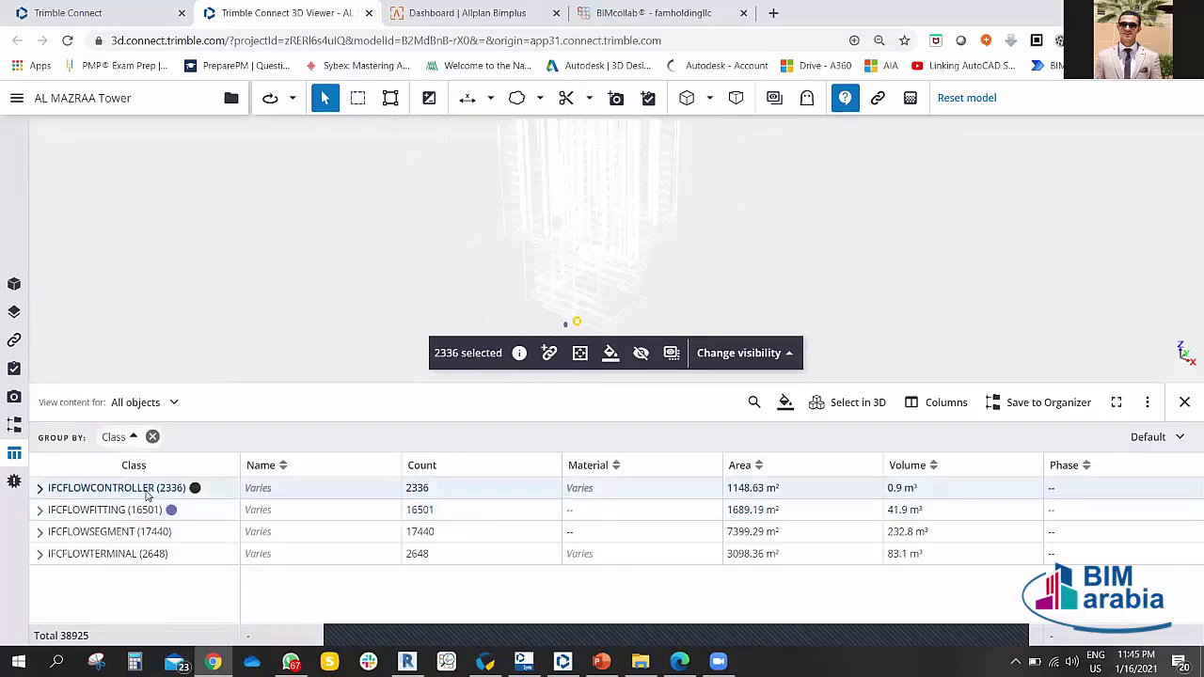
{"action": "right_click", "coordinate": [148, 491]}
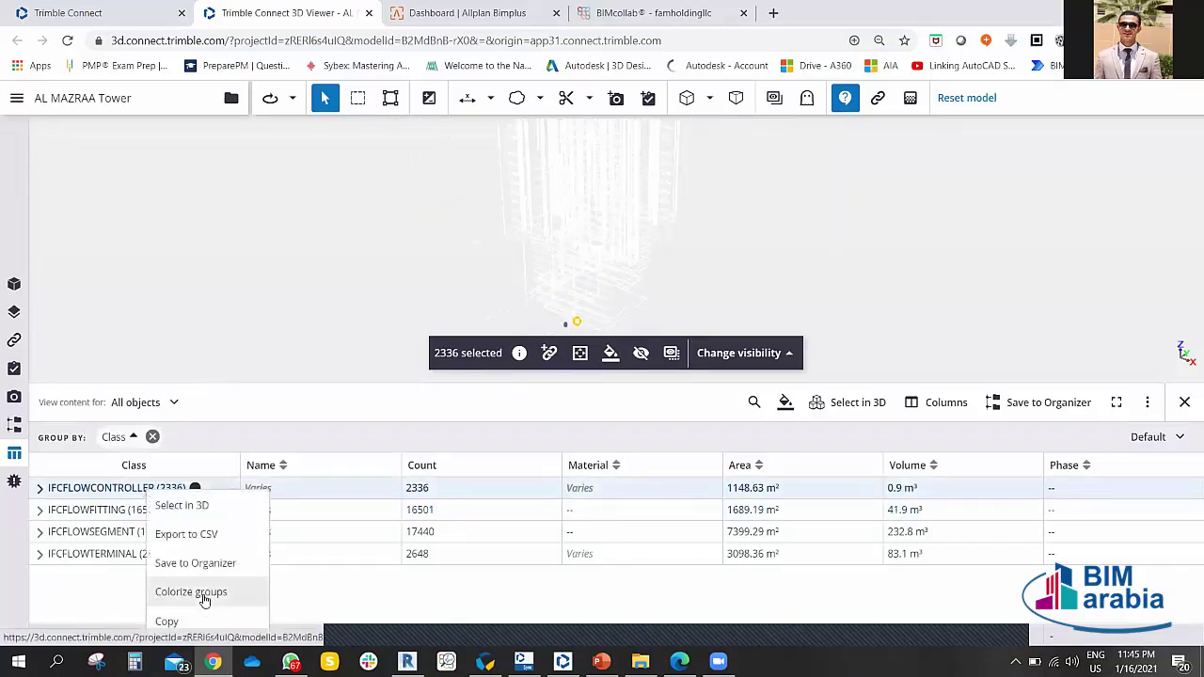
{"action": "left_click", "coordinate": [205, 594]}
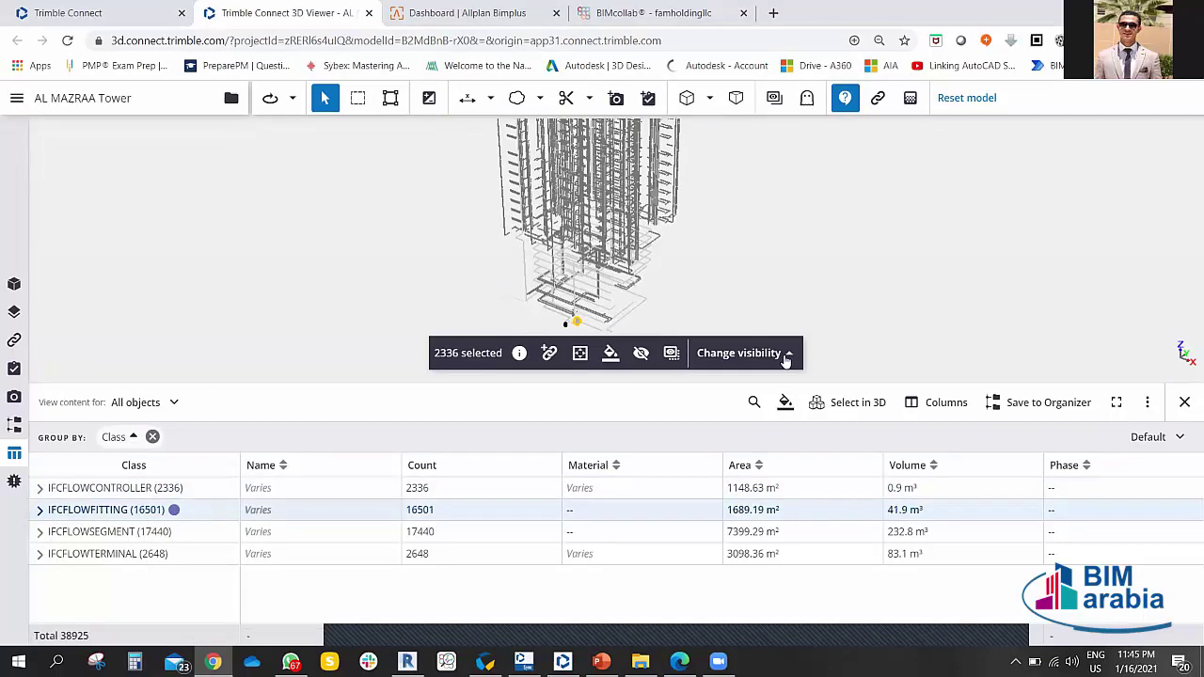
Select all 16501 IFCFLOWFITTING objects in 3D, then clear the selection to show the whole model.
{"action": "left_click", "coordinate": [848, 402]}
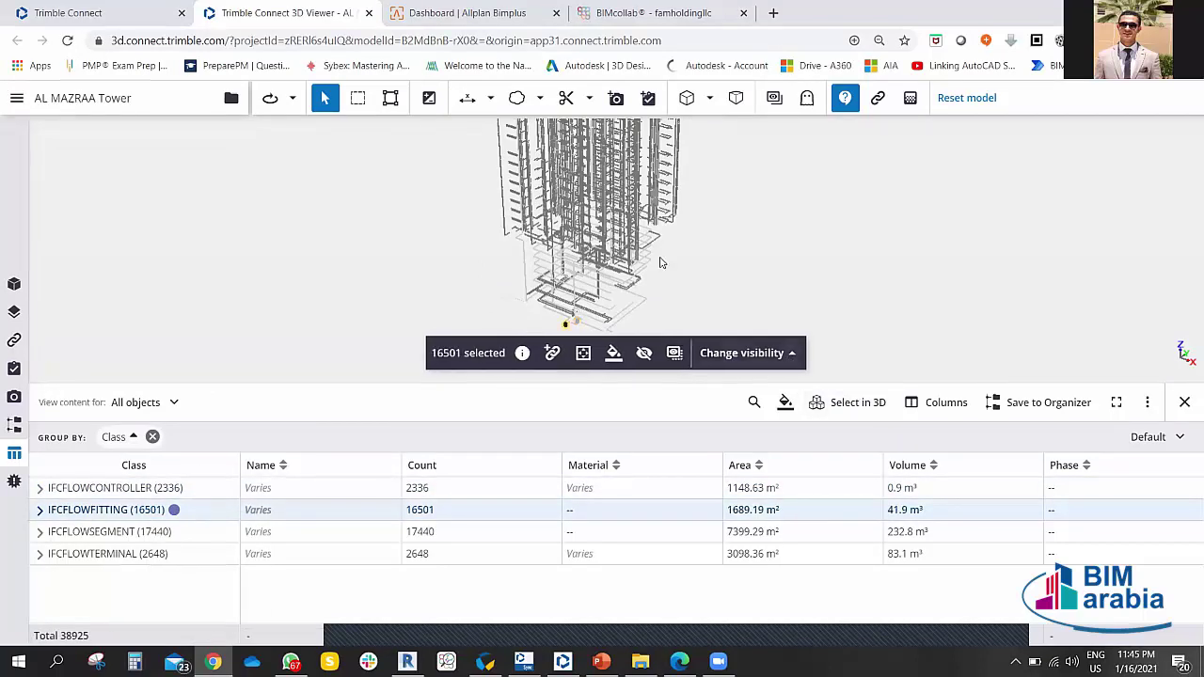
{"action": "scroll", "coordinate": [660, 263], "scroll_direction": "up", "scroll_amount": 2}
{"action": "scroll", "coordinate": [660, 262], "scroll_direction": "up", "scroll_amount": 1}
{"action": "scroll", "coordinate": [660, 263], "scroll_direction": "up", "scroll_amount": 2}
{"action": "scroll", "coordinate": [661, 263], "scroll_direction": "up", "scroll_amount": 2}
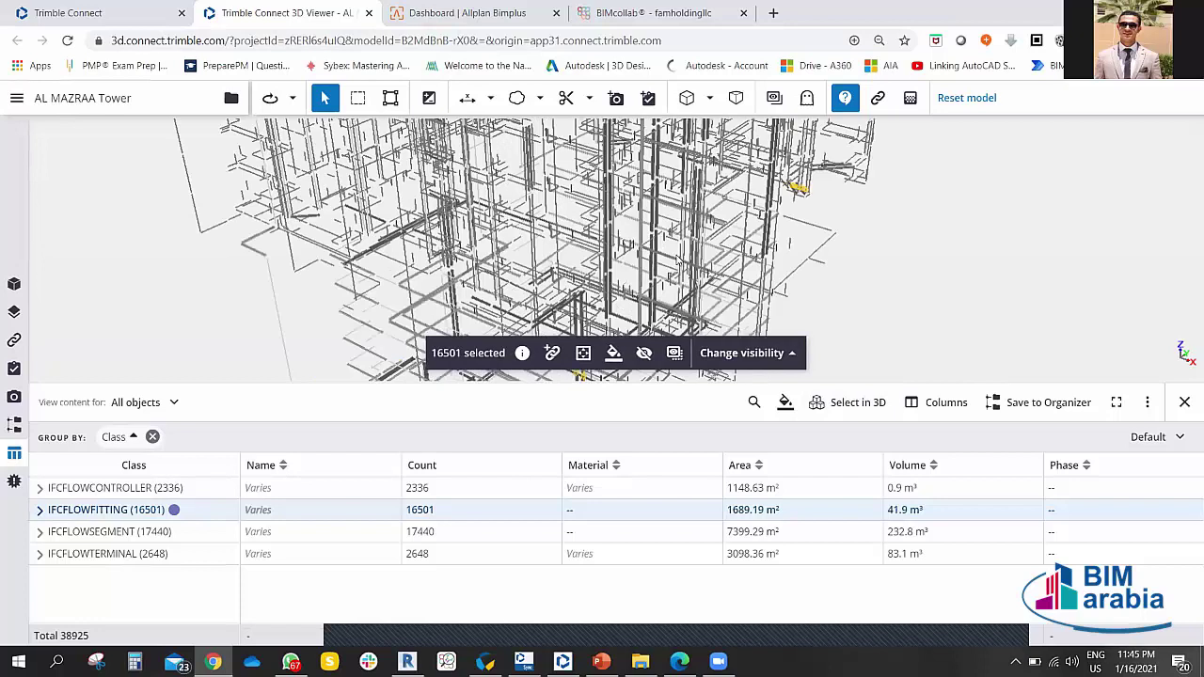
{"action": "scroll", "coordinate": [681, 268], "scroll_direction": "up", "scroll_amount": 2}
{"action": "scroll", "coordinate": [689, 282], "scroll_direction": "up", "scroll_amount": 2}
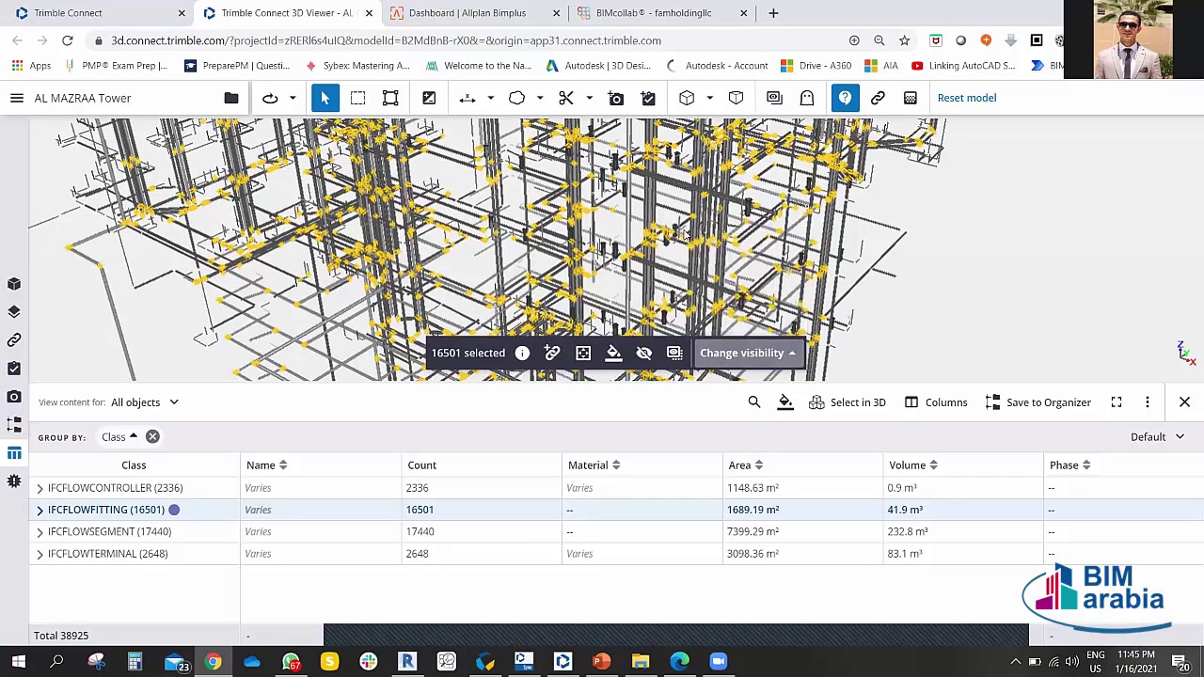
{"action": "key", "text": "Escape"}
{"action": "scroll", "coordinate": [698, 223], "scroll_direction": "down", "scroll_amount": 2}
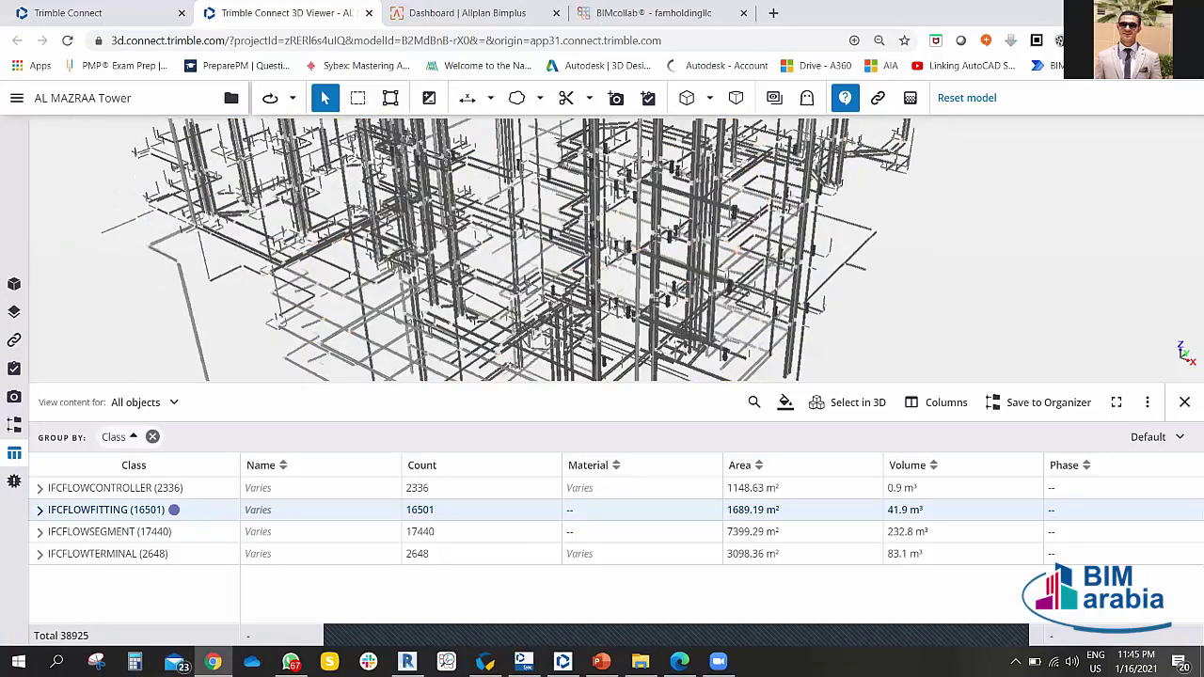
{"action": "scroll", "coordinate": [611, 303], "scroll_direction": "down", "scroll_amount": 2}
{"action": "scroll", "coordinate": [585, 322], "scroll_direction": "down", "scroll_amount": 2}
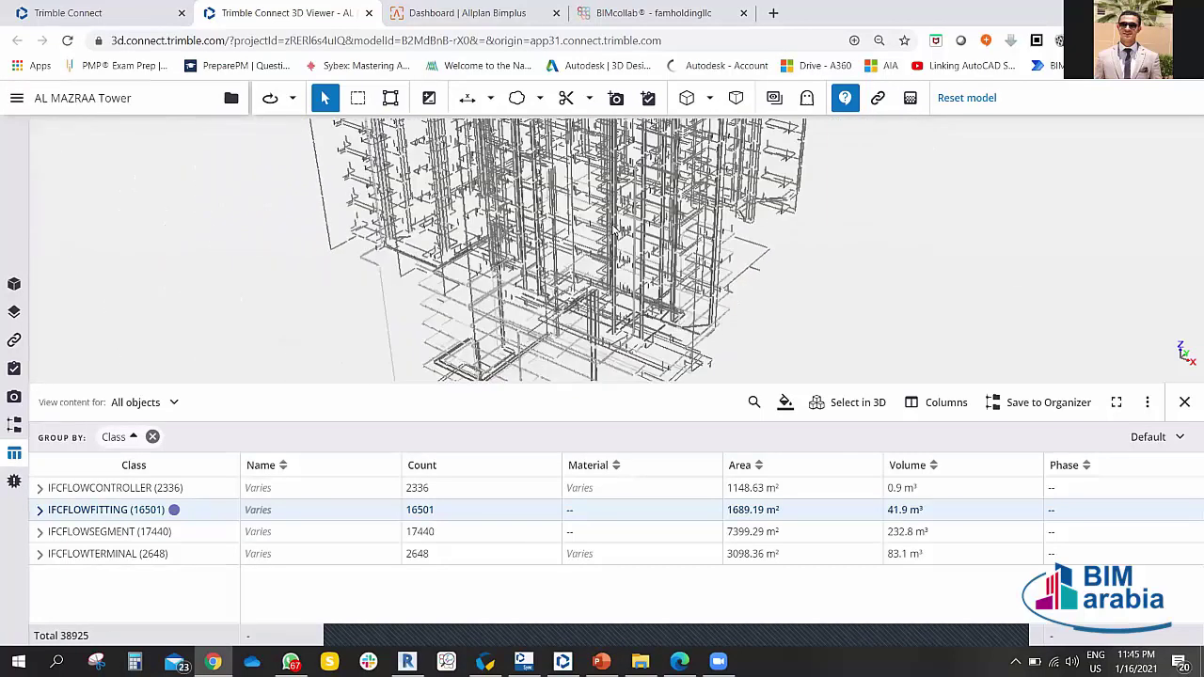
{"action": "mouse_move", "coordinate": [616, 230]}
{"action": "left_mouse_down"}
{"action": "mouse_move", "coordinate": [573, 400]}
{"action": "mouse_move", "coordinate": [583, 373]}
{"action": "mouse_move", "coordinate": [580, 419]}
{"action": "left_mouse_up"}
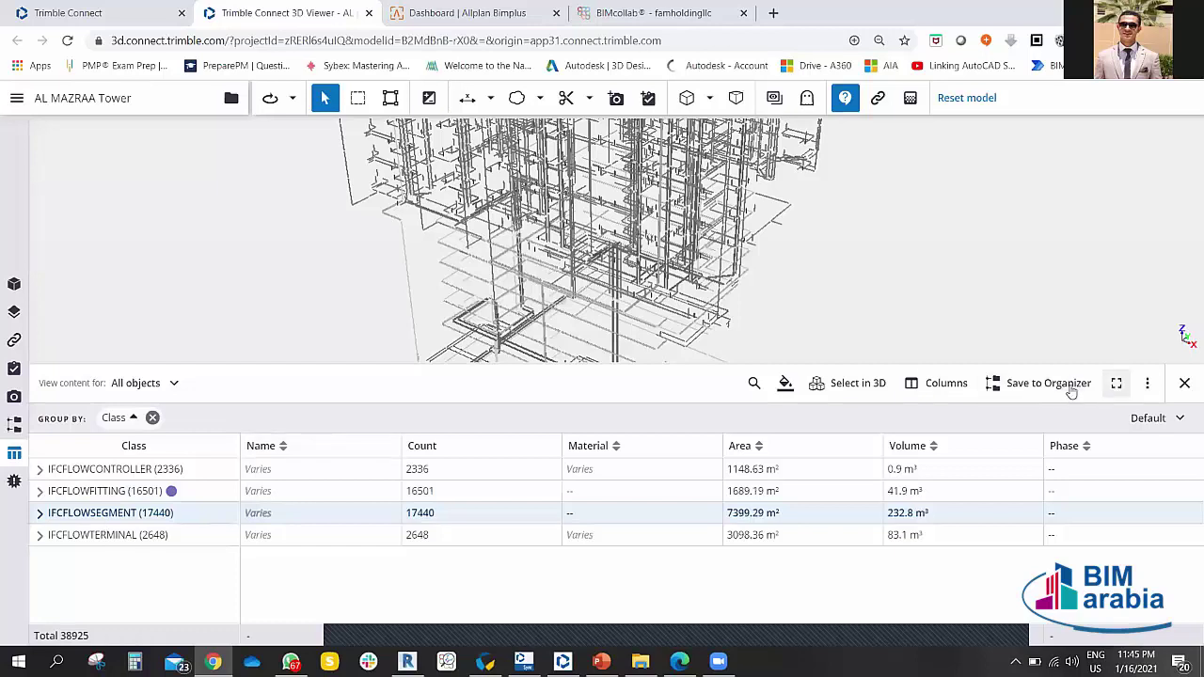
Export the class table as Default_01_16_2021.csv and open the downloaded file.
{"action": "left_click", "coordinate": [1145, 387]}
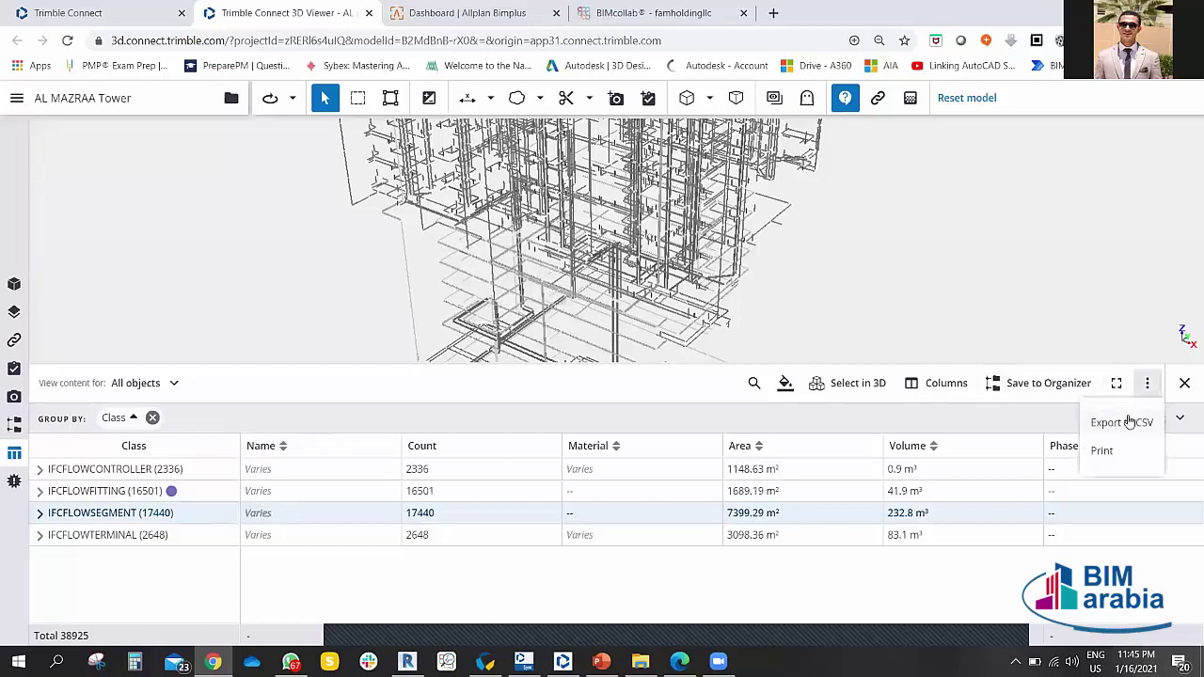
{"action": "left_click", "coordinate": [1128, 423]}
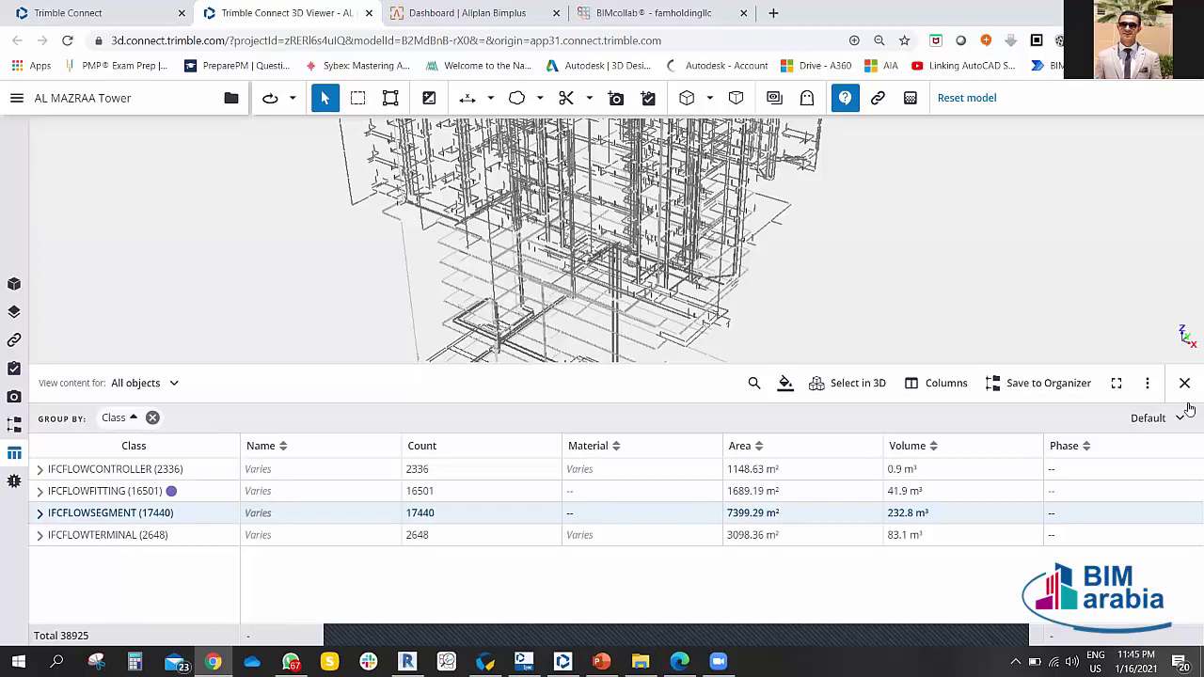
{"action": "left_click", "coordinate": [1149, 385]}
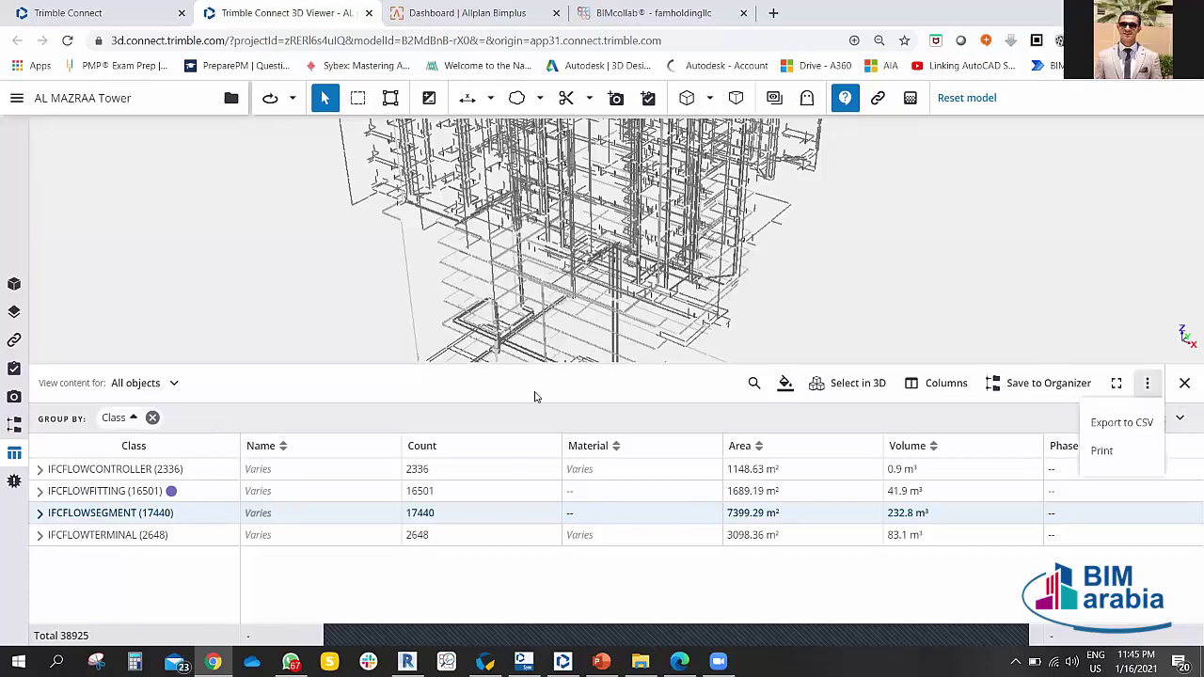
{"action": "left_click", "coordinate": [1121, 423]}
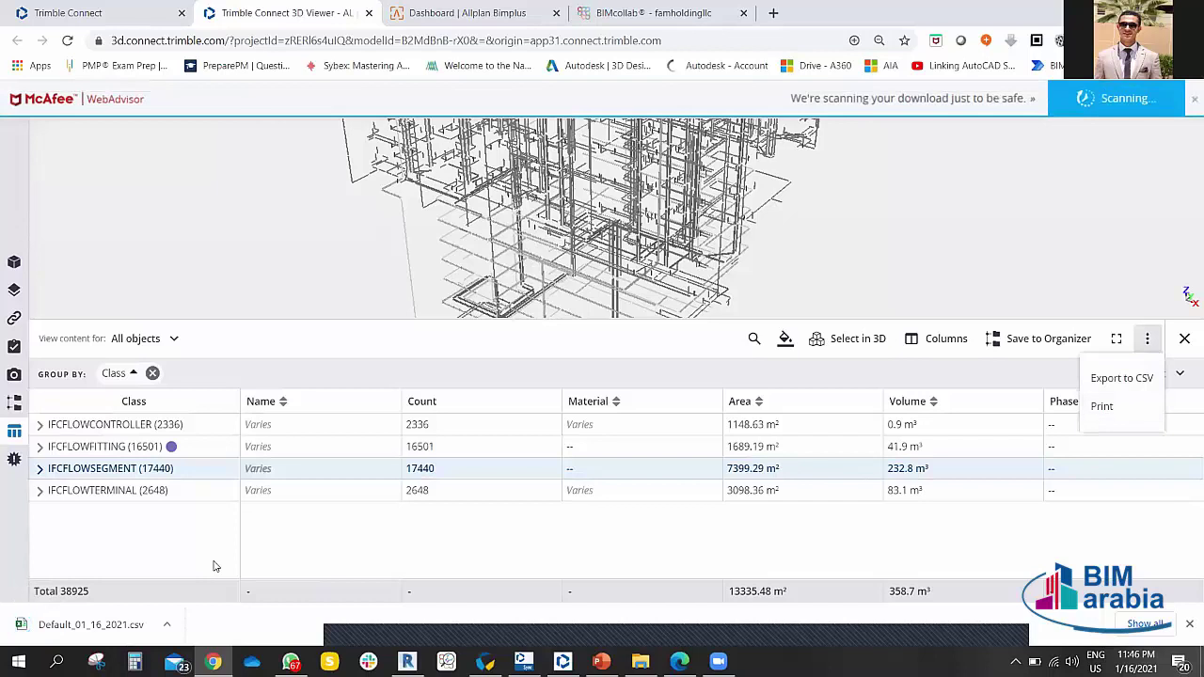
{"action": "left_click", "coordinate": [117, 619]}
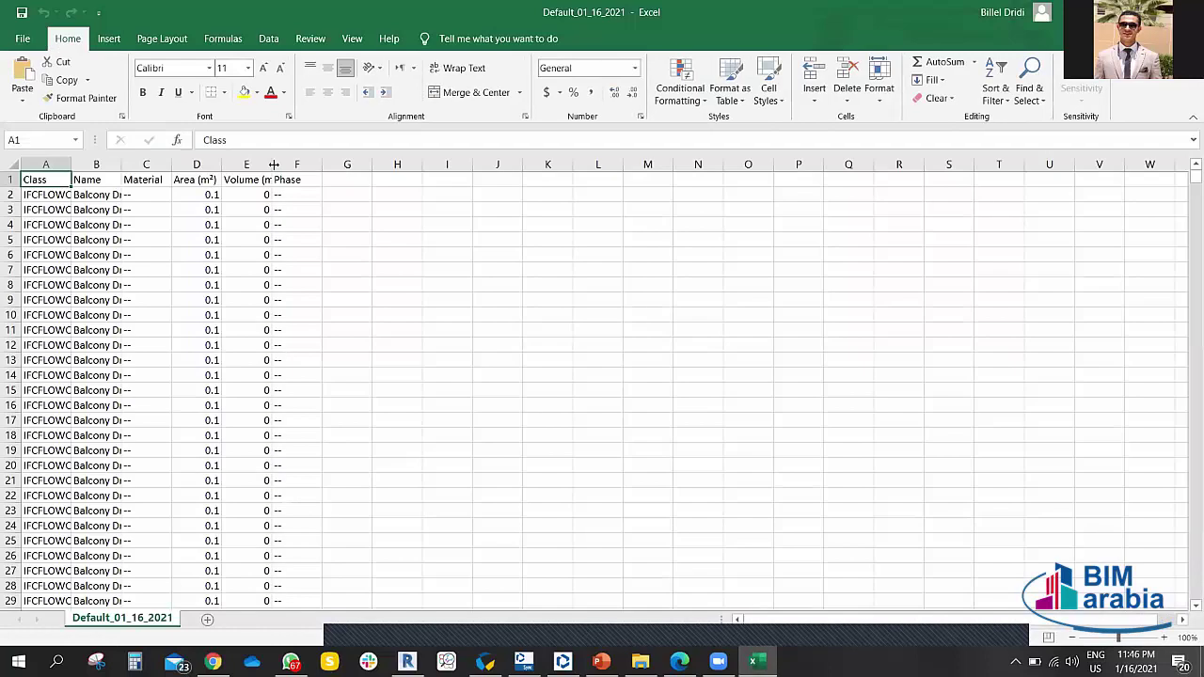
Auto-fit columns A, E and F so class names and Volume (m³) display fully.
{"action": "double_click", "coordinate": [272, 159]}
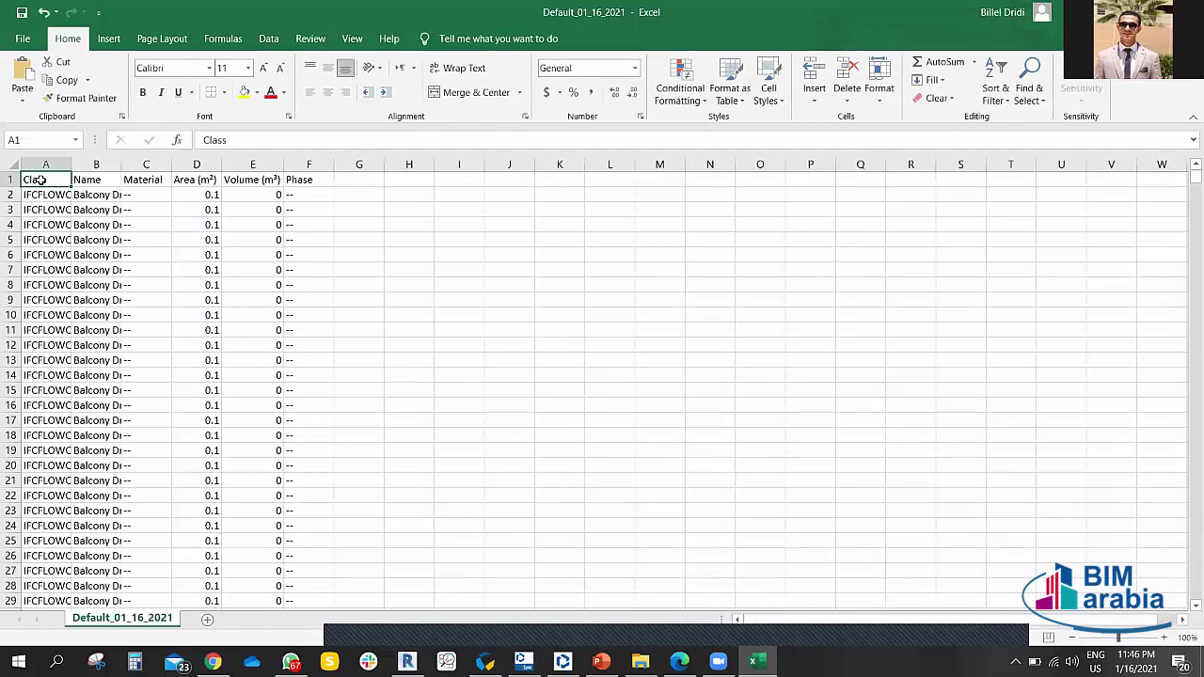
{"action": "mouse_move", "coordinate": [41, 180]}
{"action": "left_mouse_down"}
{"action": "mouse_move", "coordinate": [305, 195]}
{"action": "mouse_move", "coordinate": [317, 179]}
{"action": "left_mouse_up"}
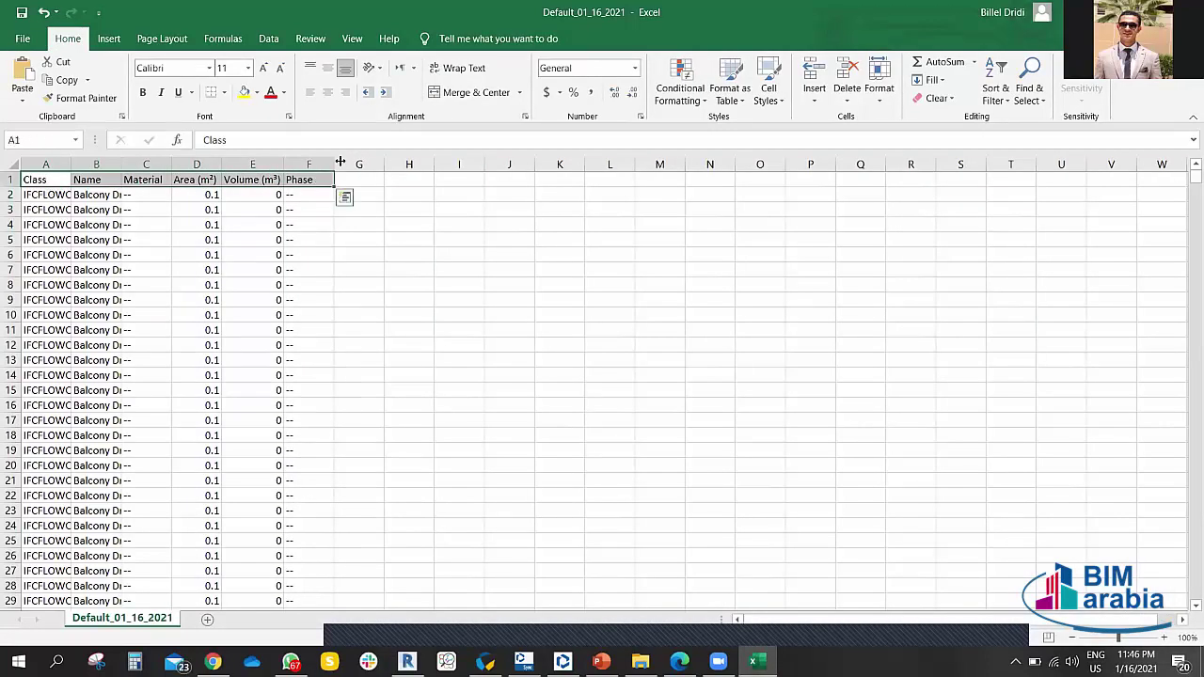
{"action": "double_click", "coordinate": [334, 161]}
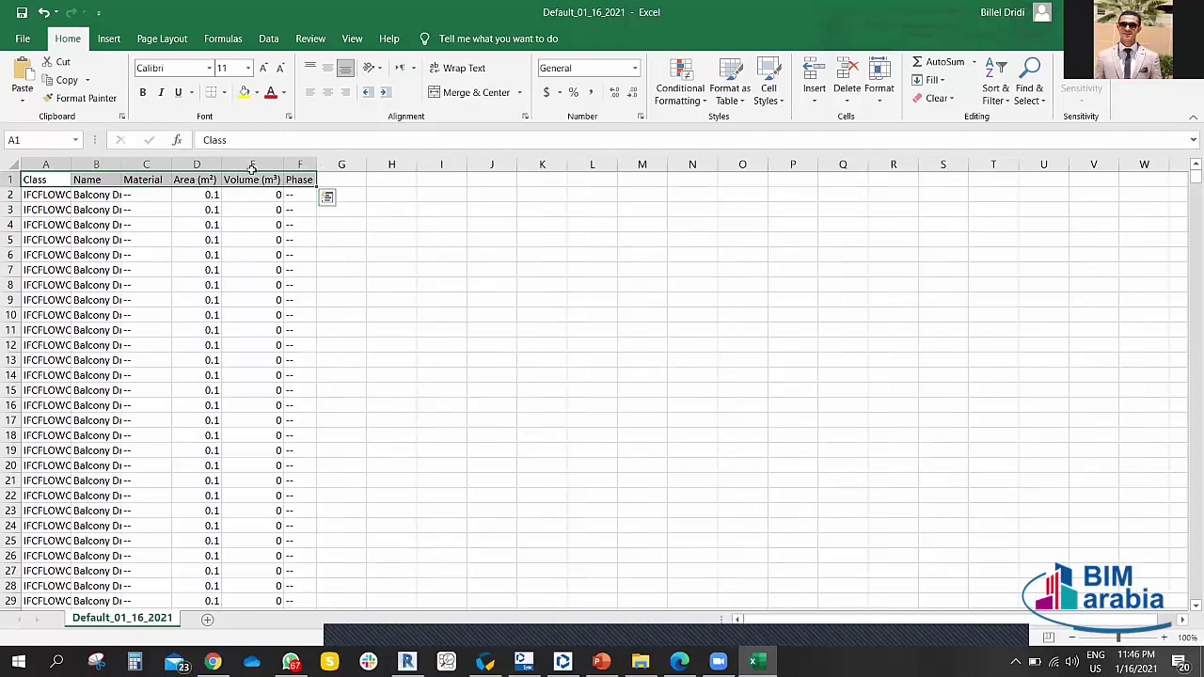
{"action": "left_click", "coordinate": [592, 269]}
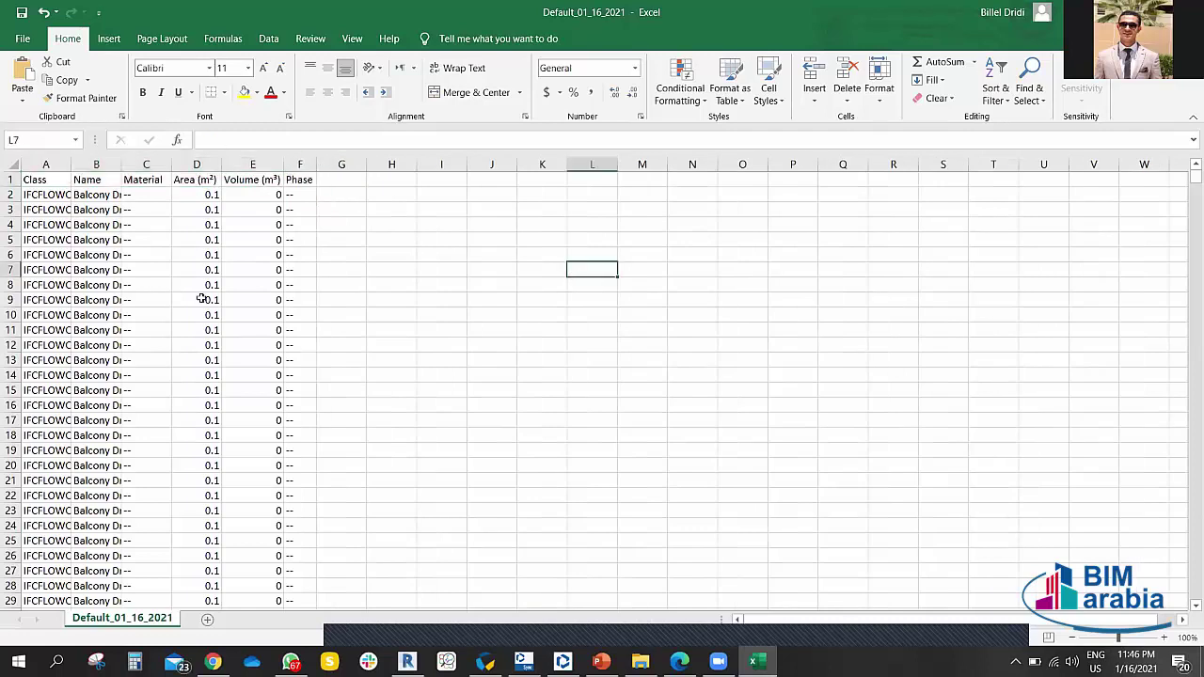
{"action": "double_click", "coordinate": [71, 164]}
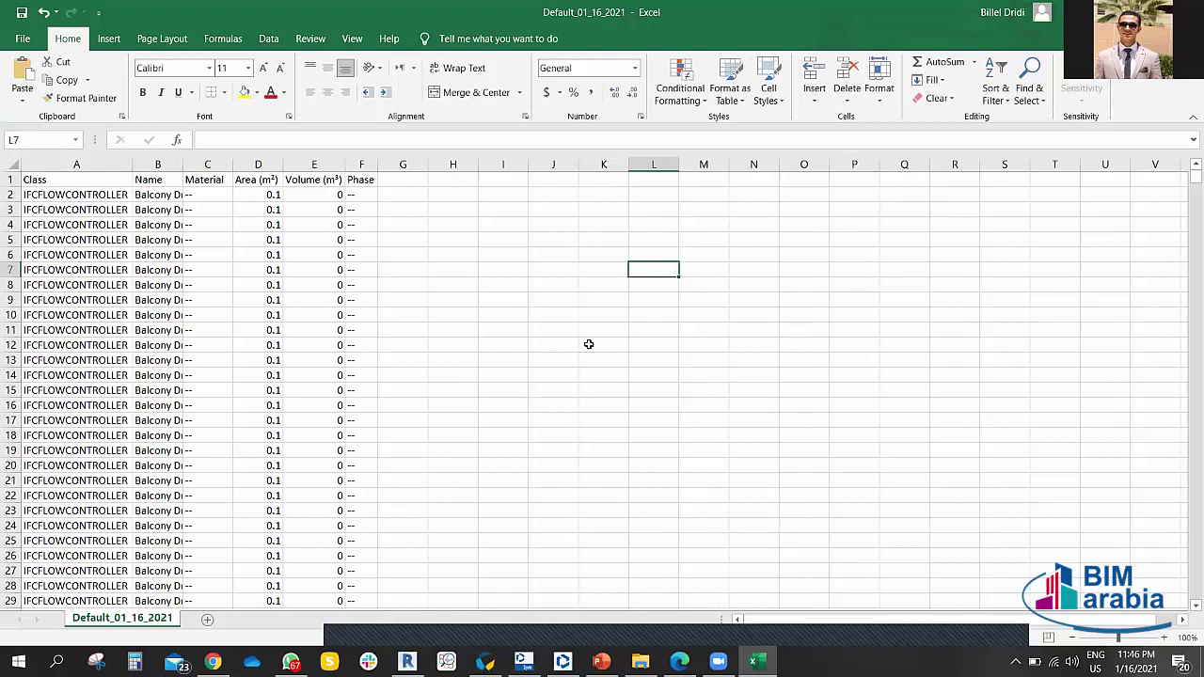
Scroll through the 13,600+ CSV rows, then return to the Trimble Connect 3D viewer.
{"action": "scroll", "coordinate": [438, 309], "scroll_direction": "down", "scroll_amount": 9}
{"action": "scroll", "coordinate": [416, 325], "scroll_direction": "down", "scroll_amount": 11}
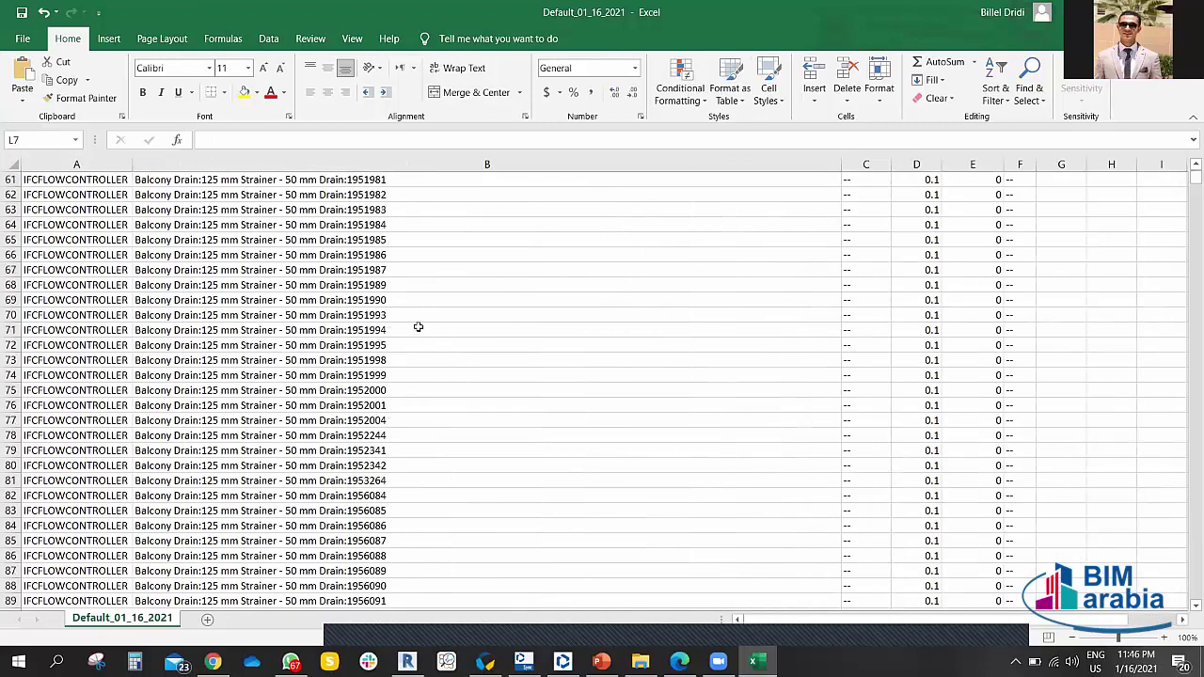
{"action": "scroll", "coordinate": [417, 326], "scroll_direction": "down", "scroll_amount": 5}
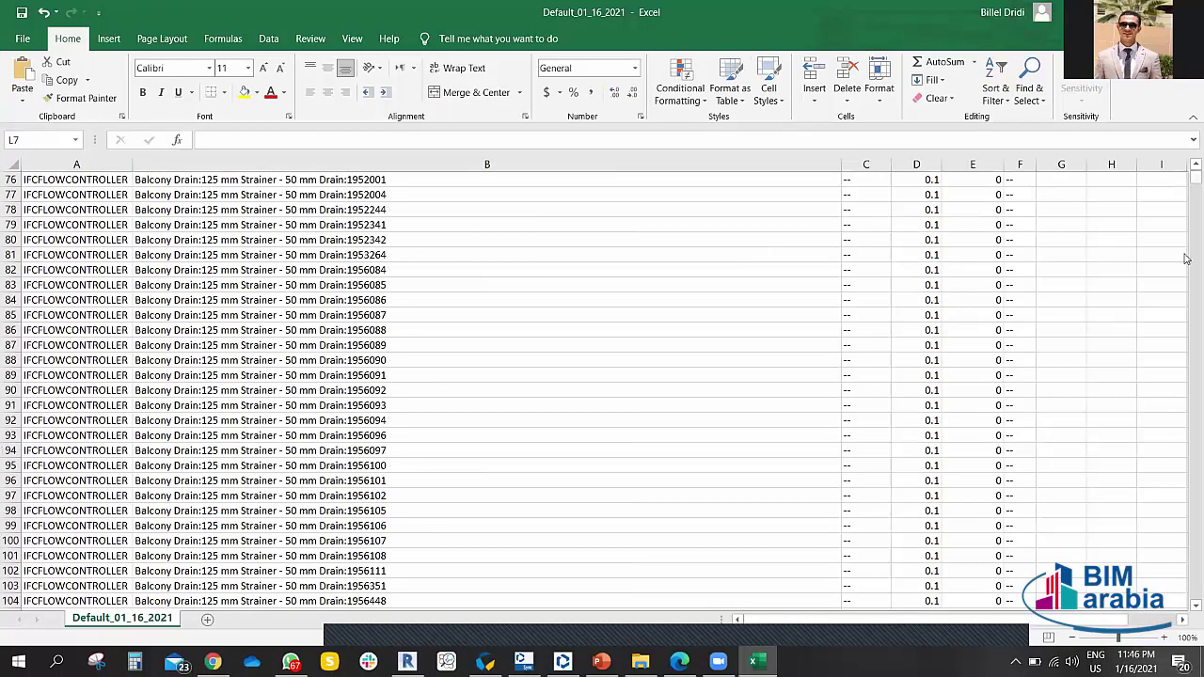
{"action": "left_click_drag", "start_coordinate": [1185, 582], "coordinate": [1186, 608]}
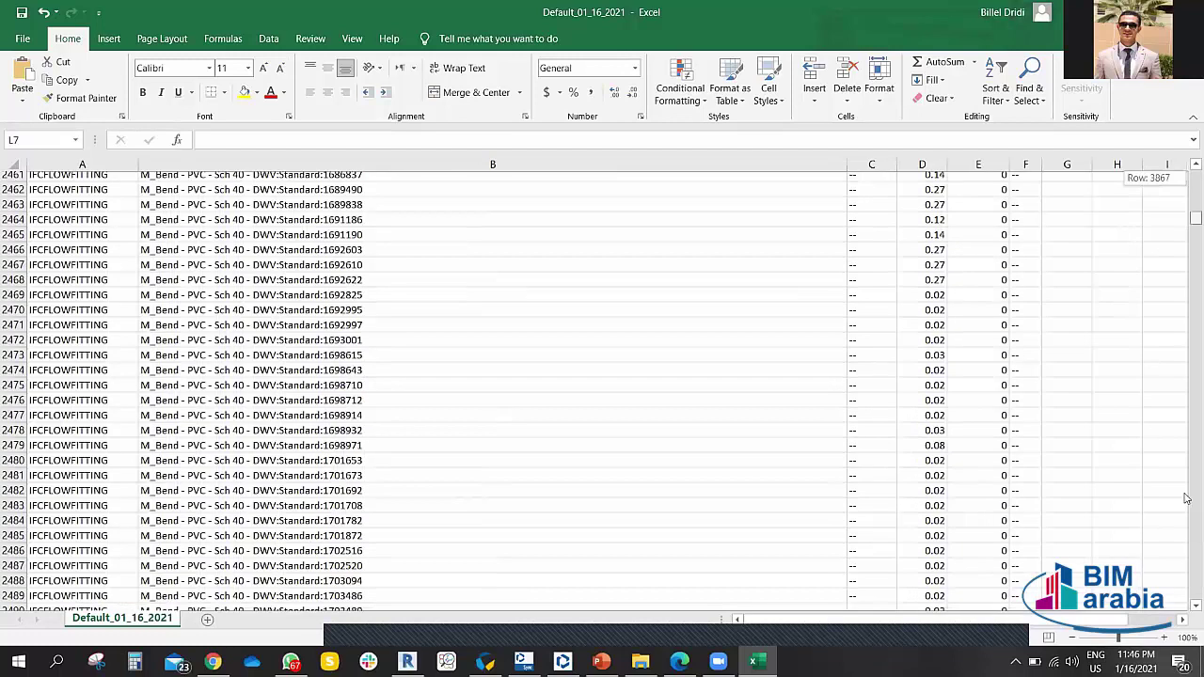
{"action": "left_click_drag", "start_coordinate": [1186, 498], "coordinate": [686, 265]}
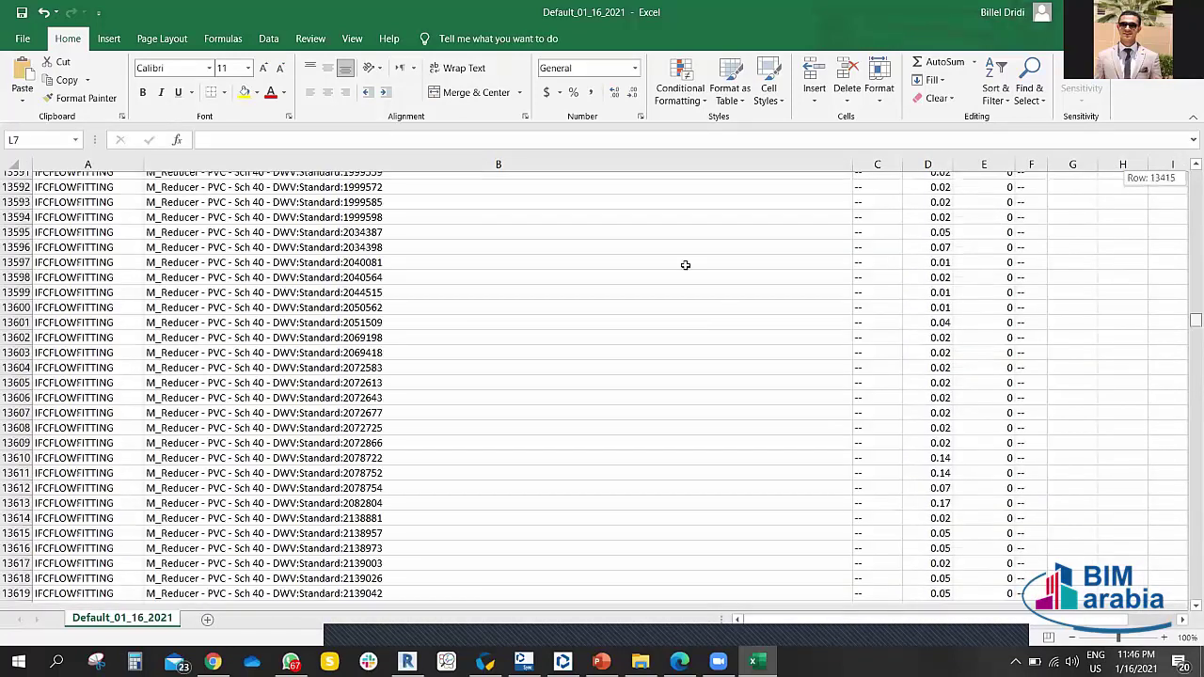
{"action": "left_click_drag", "start_coordinate": [636, 110], "coordinate": [349, 258]}
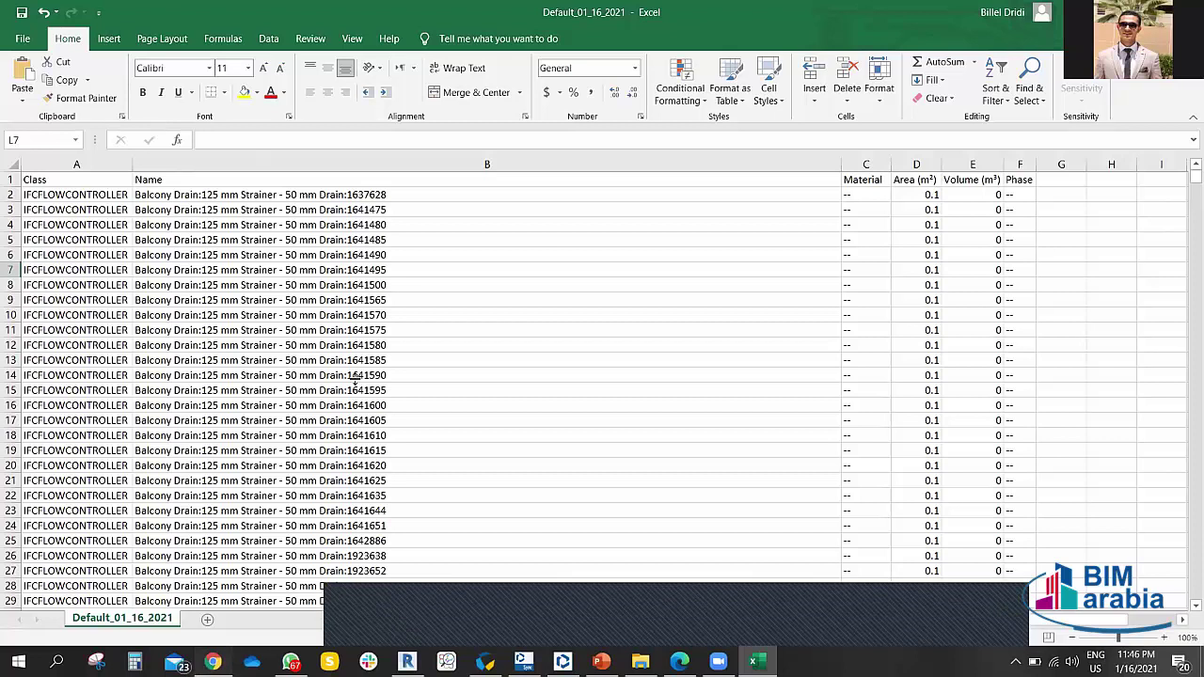
{"action": "key", "text": "alt+Tab"}
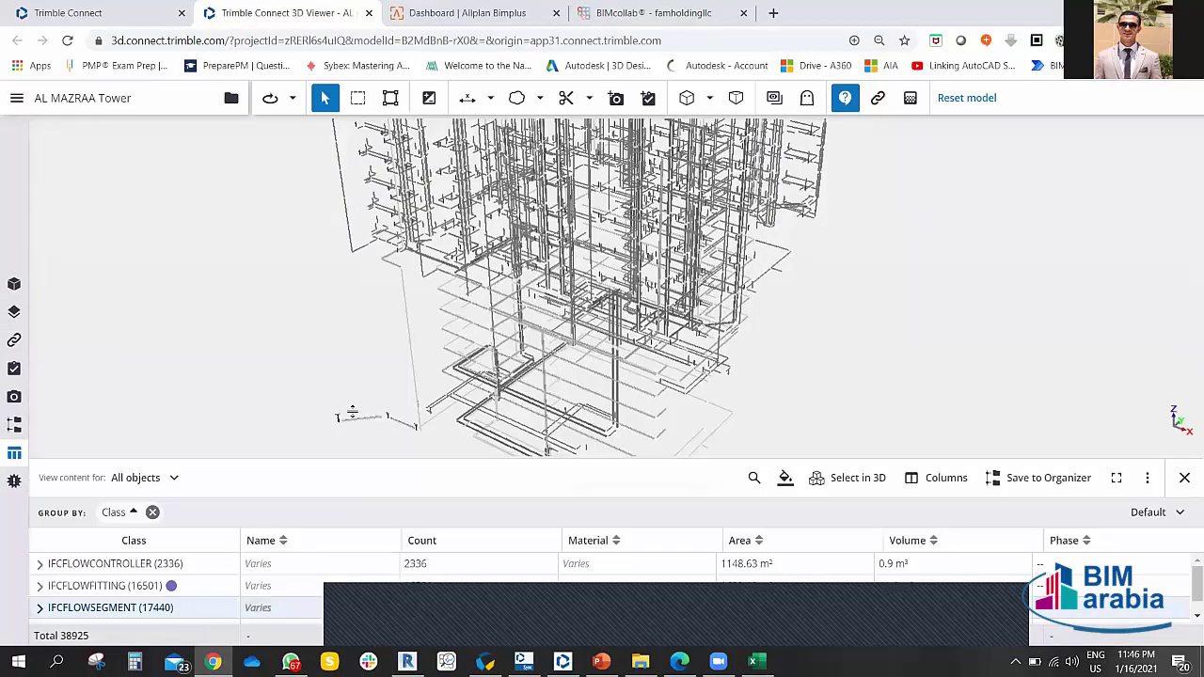
Enlarge the class table to reveal IFCFLOWTERMINAL, then go to the Allplan Bimplus dashboard.
{"action": "left_click_drag", "start_coordinate": [352, 412], "coordinate": [352, 415]}
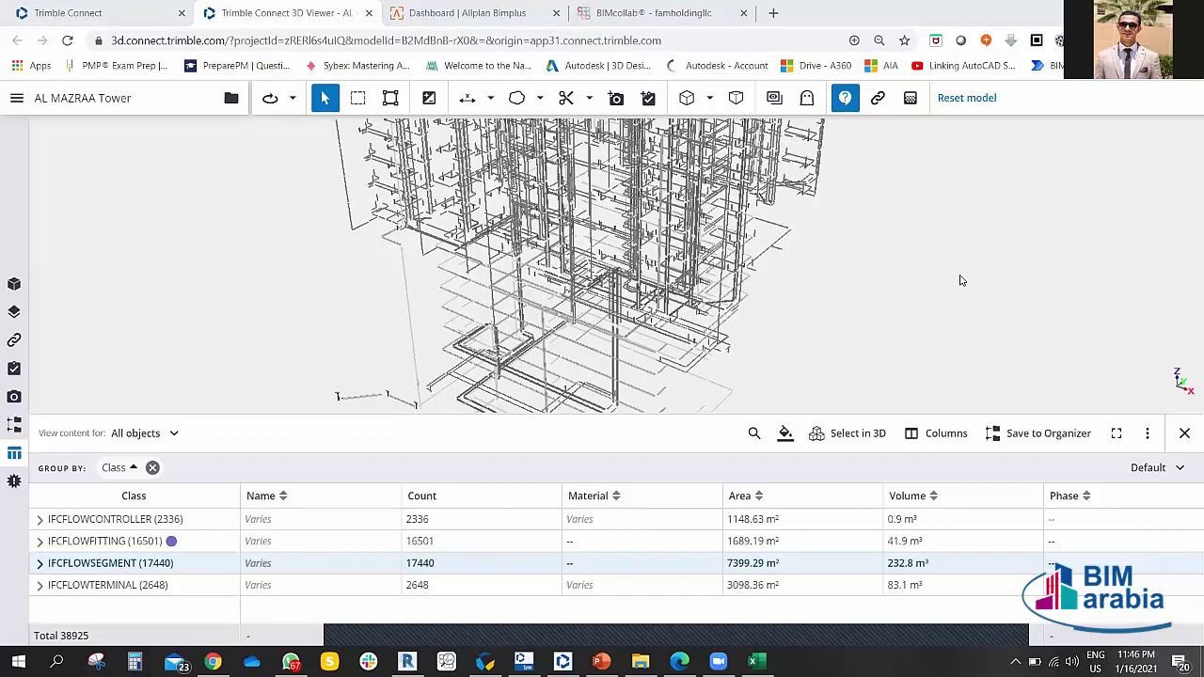
{"action": "left_click", "coordinate": [468, 12]}
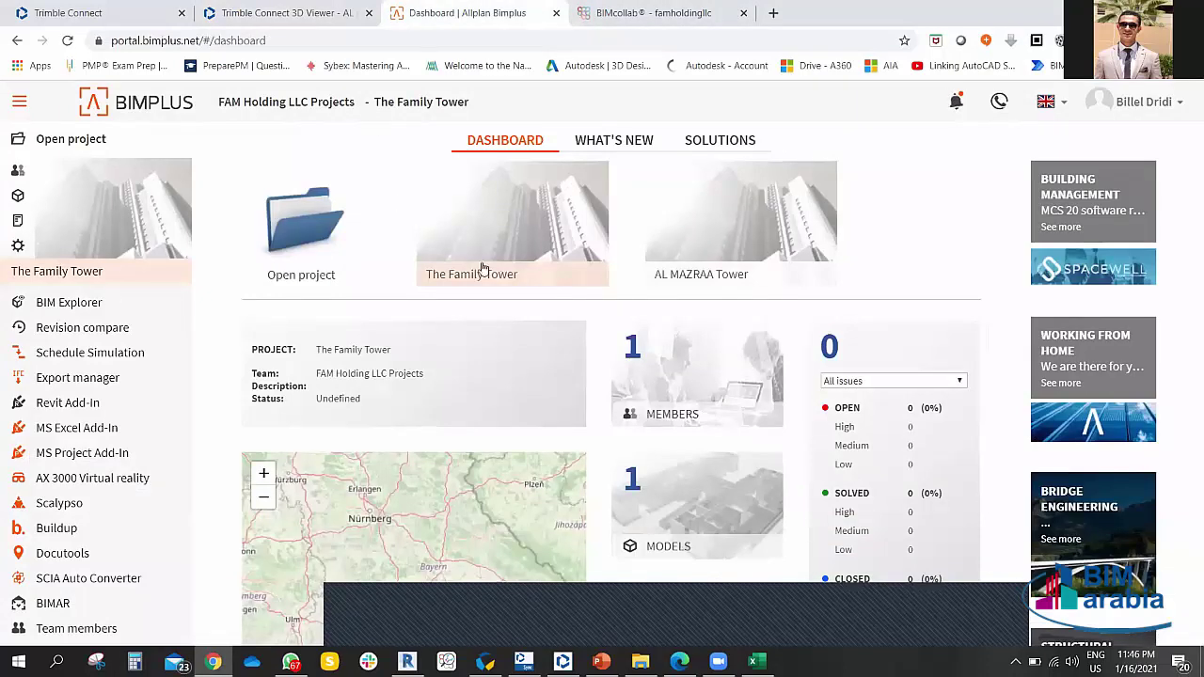
From the Bimplus project list, load The Family Tower model into BIM Explorer.
{"action": "left_click", "coordinate": [303, 13]}
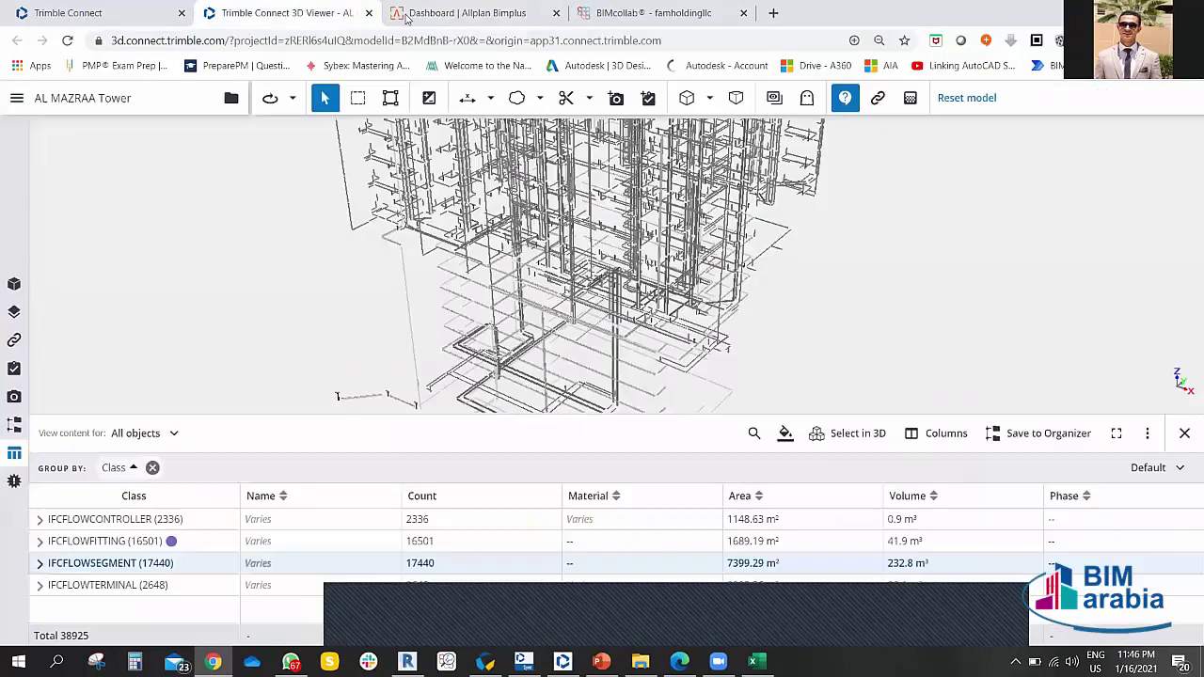
{"action": "left_click", "coordinate": [420, 13]}
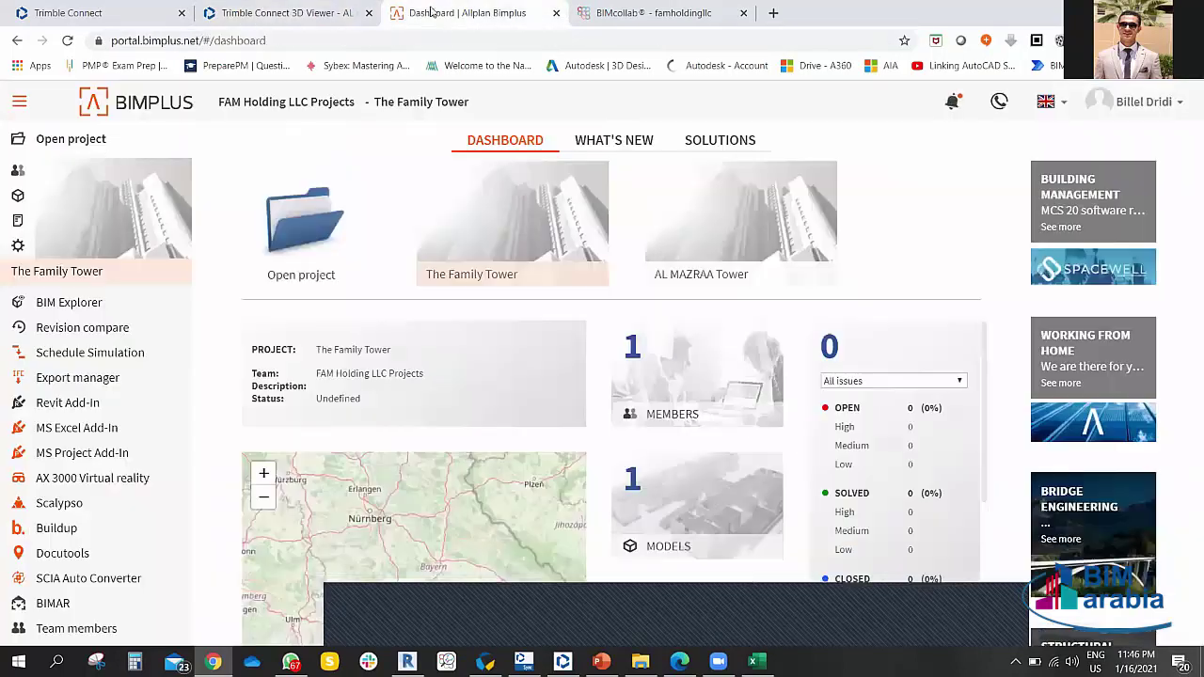
{"action": "left_click", "coordinate": [88, 143]}
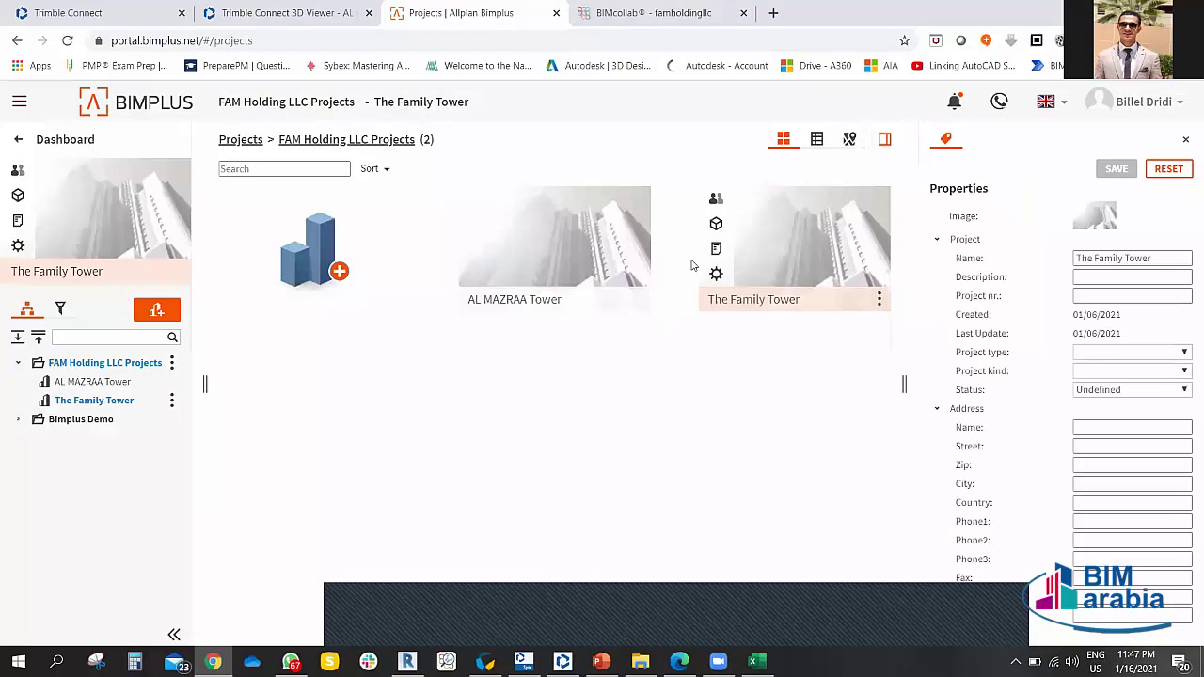
{"action": "left_click", "coordinate": [705, 234]}
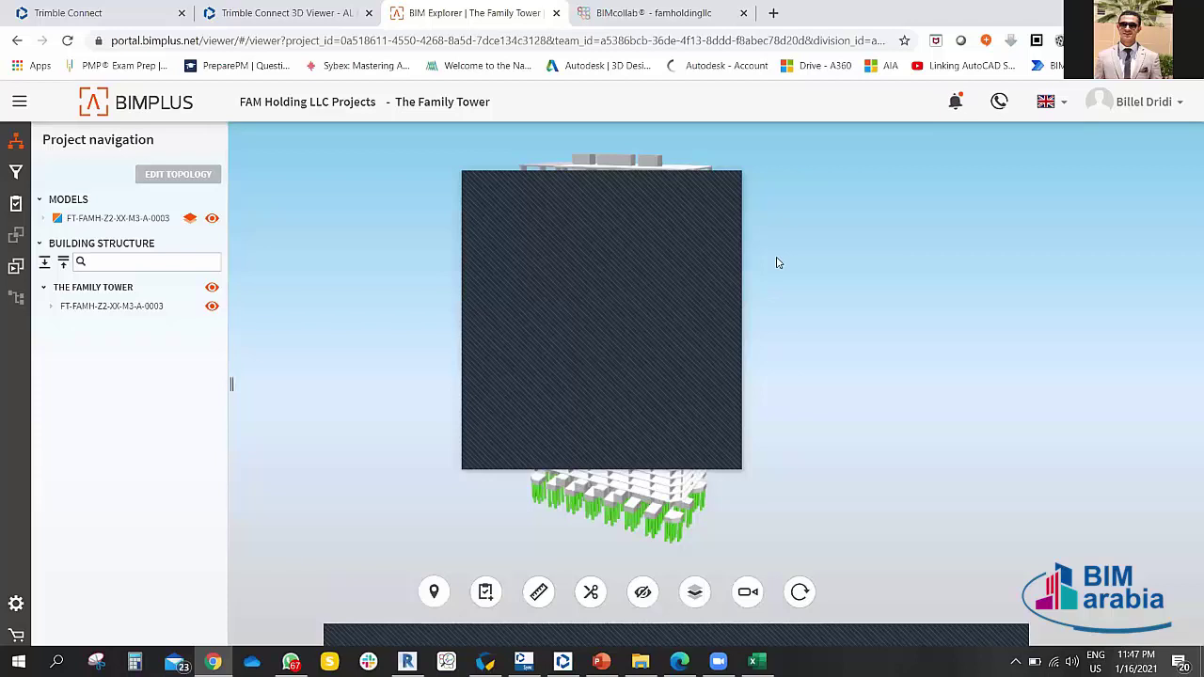
Open the object navigator and Issue Manager beside The Family Tower, then return to Trimble Connect.
{"action": "left_click", "coordinate": [15, 179]}
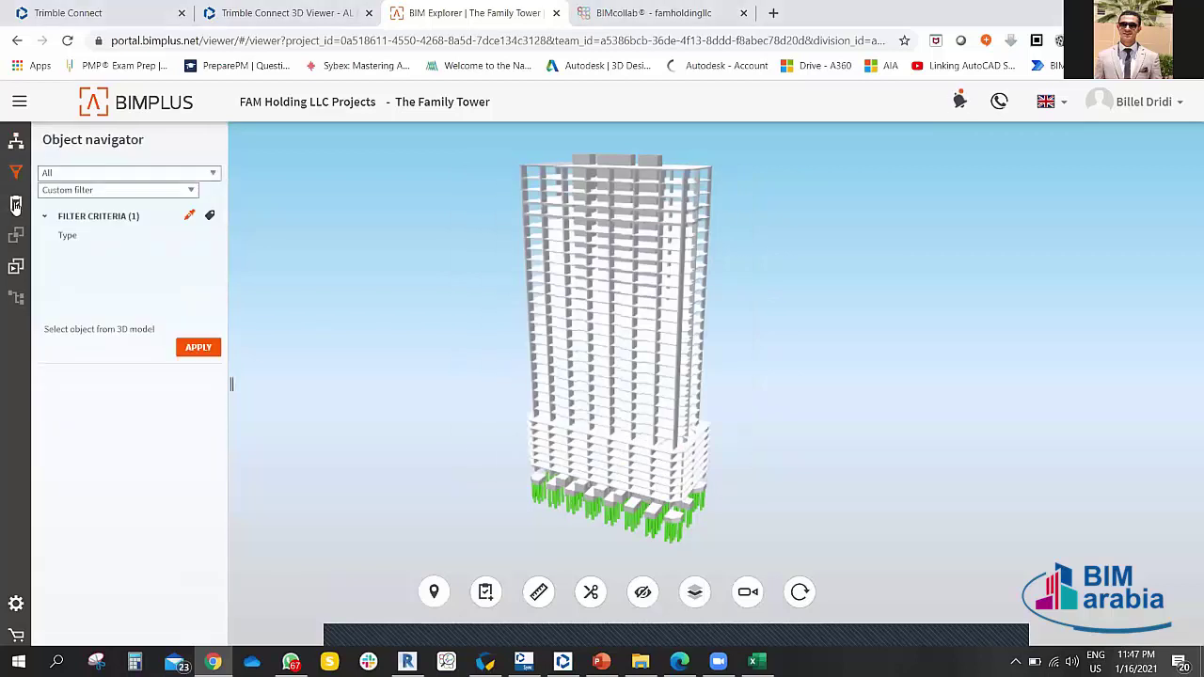
{"action": "left_click", "coordinate": [15, 205]}
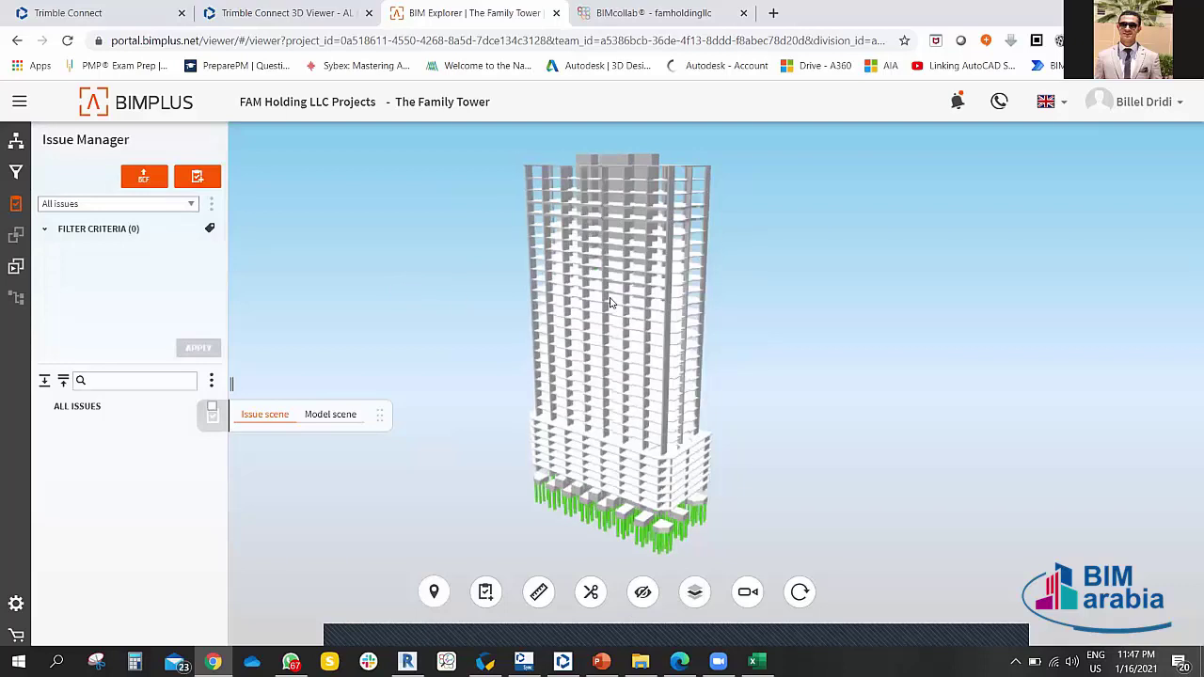
{"action": "left_click_drag", "start_coordinate": [406, 288], "coordinate": [640, 284]}
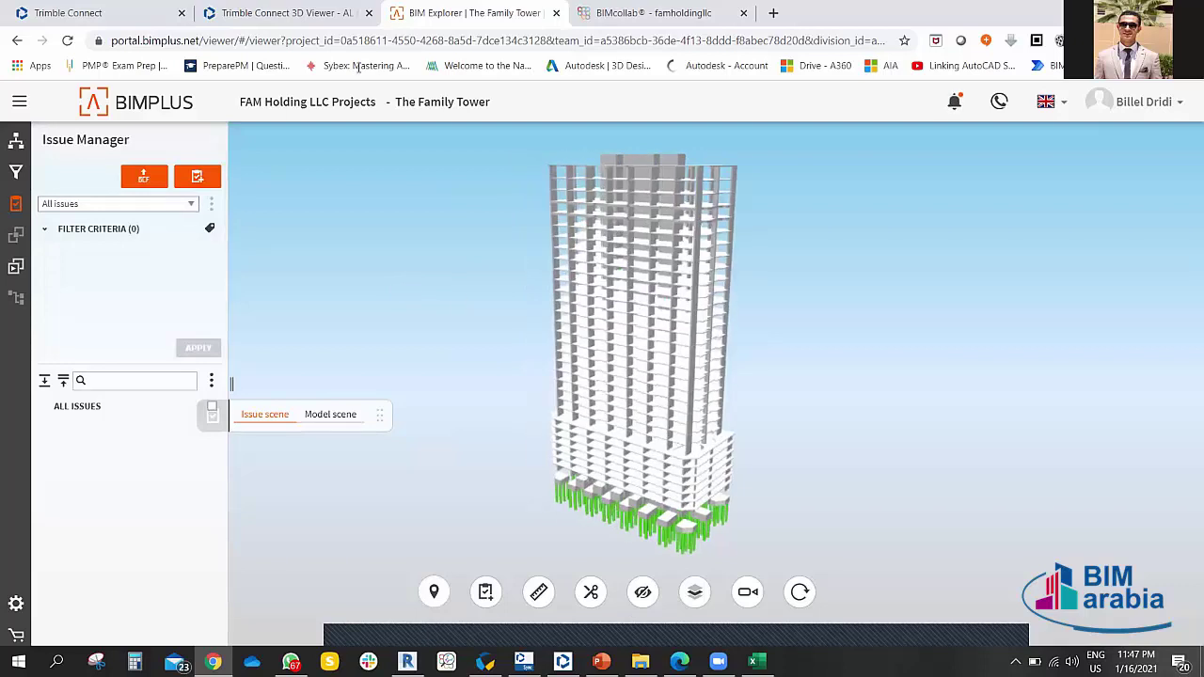
{"action": "key", "text": "ctrl+shift+Tab"}
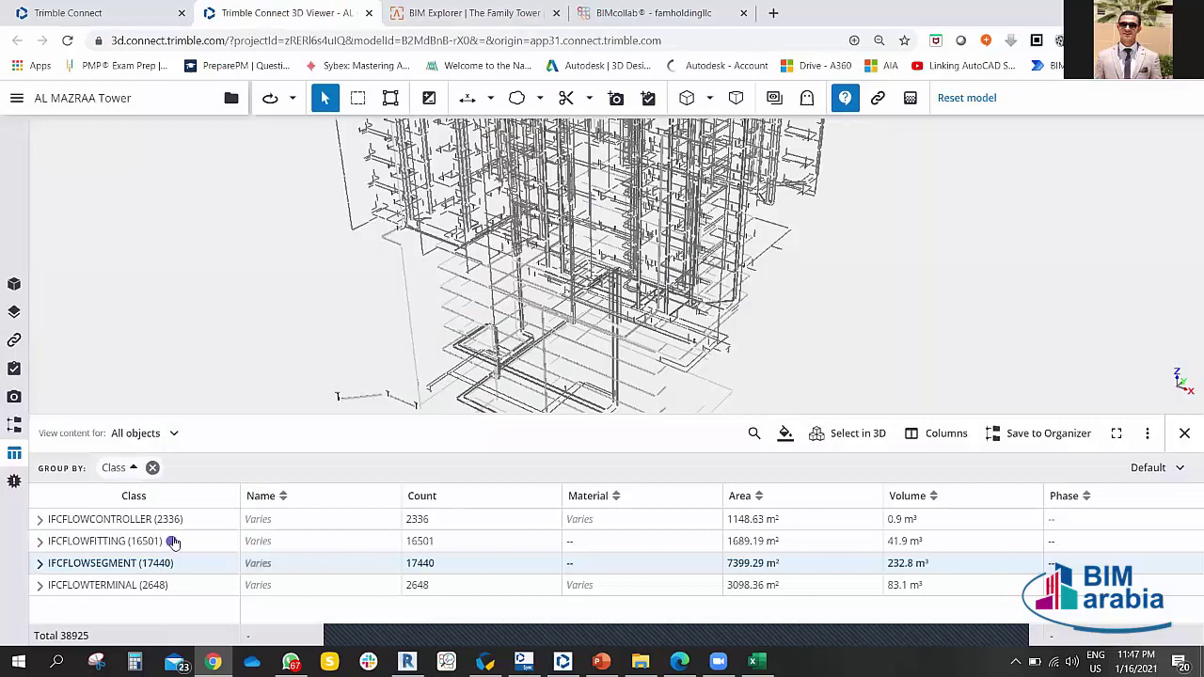
Colour-code every IFC class group, select and clear the IFCFLOWSEGMENT objects, then switch to Bimplus.
{"action": "left_click", "coordinate": [785, 433]}
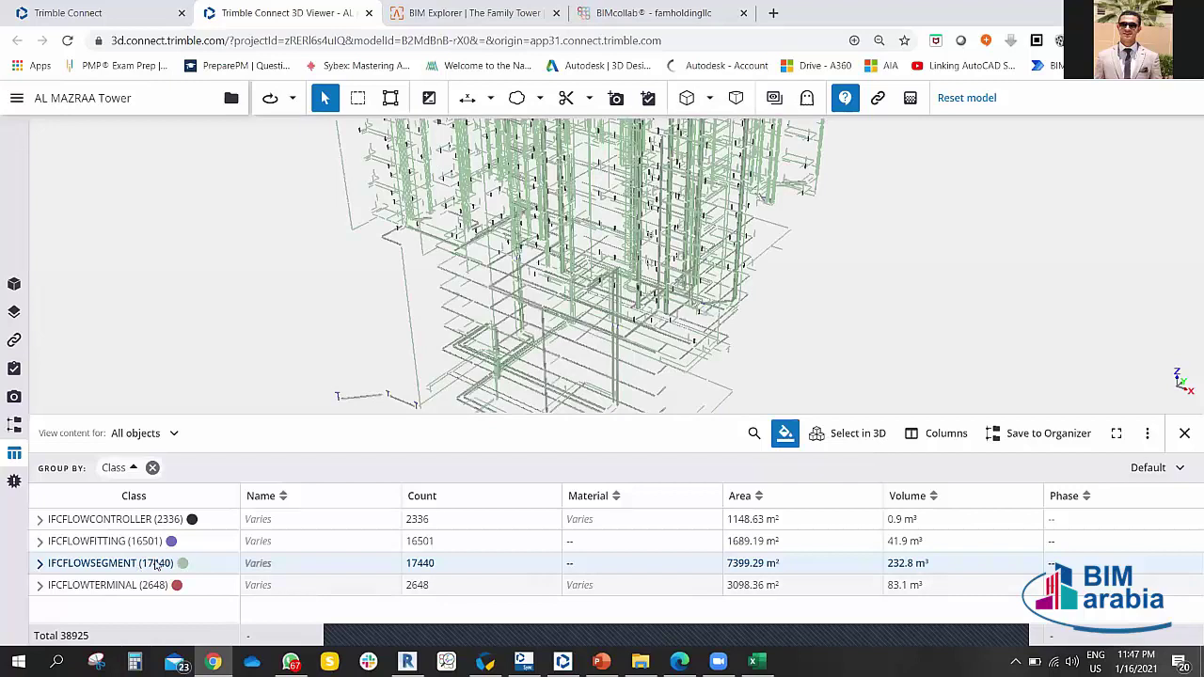
{"action": "left_click", "coordinate": [157, 564]}
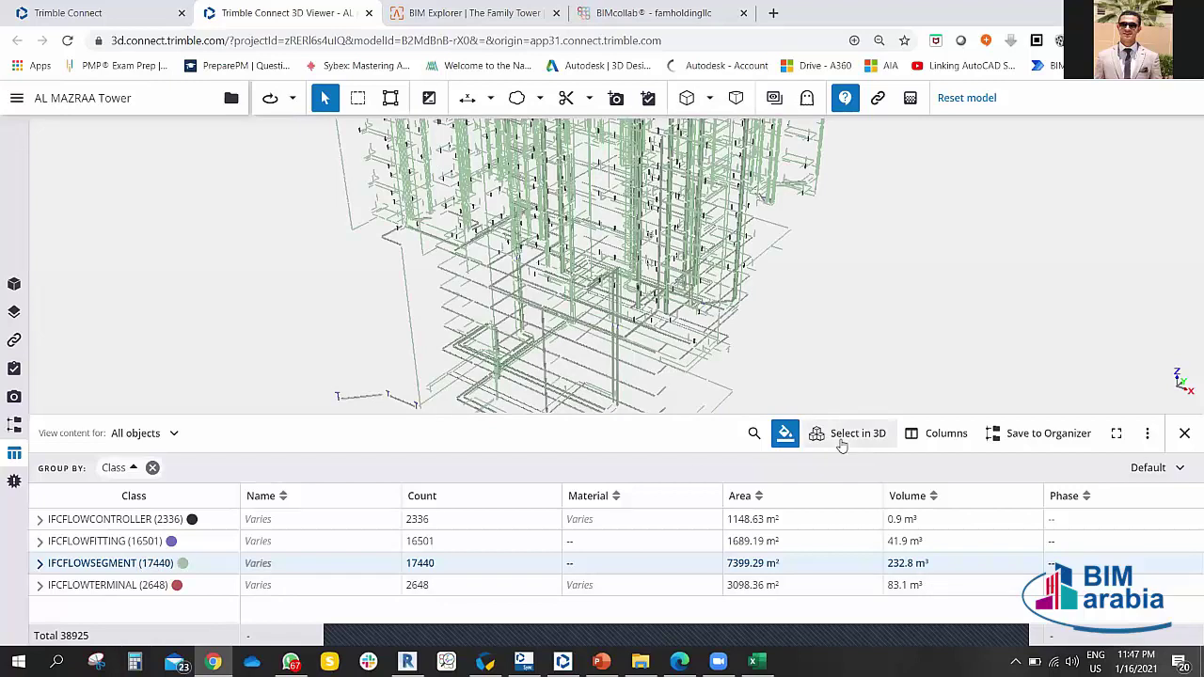
{"action": "left_click", "coordinate": [842, 435]}
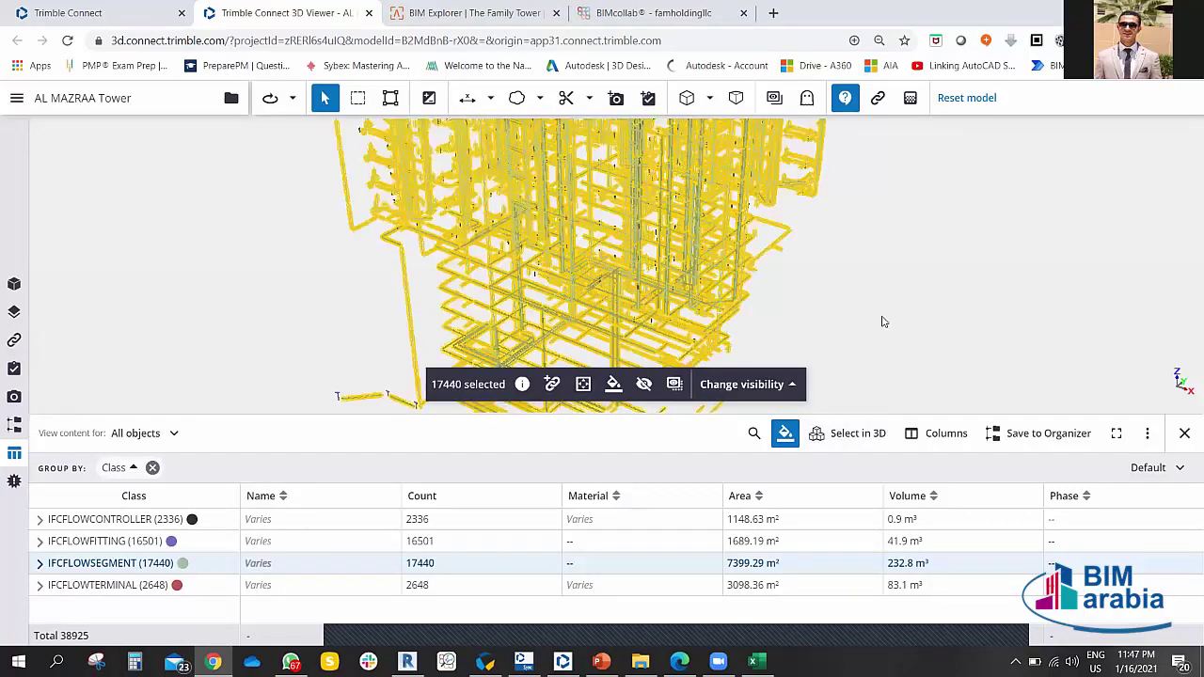
{"action": "left_click", "coordinate": [743, 384]}
{"action": "left_click", "coordinate": [498, 310]}
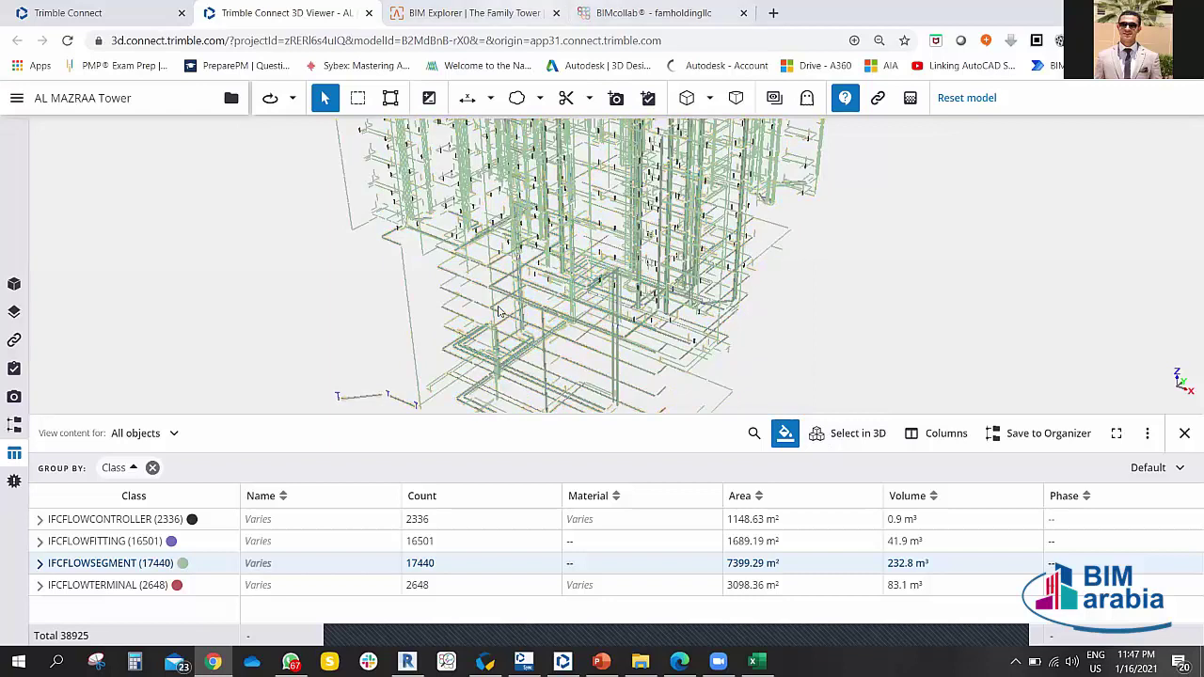
{"action": "key", "text": "ctrl+Tab"}
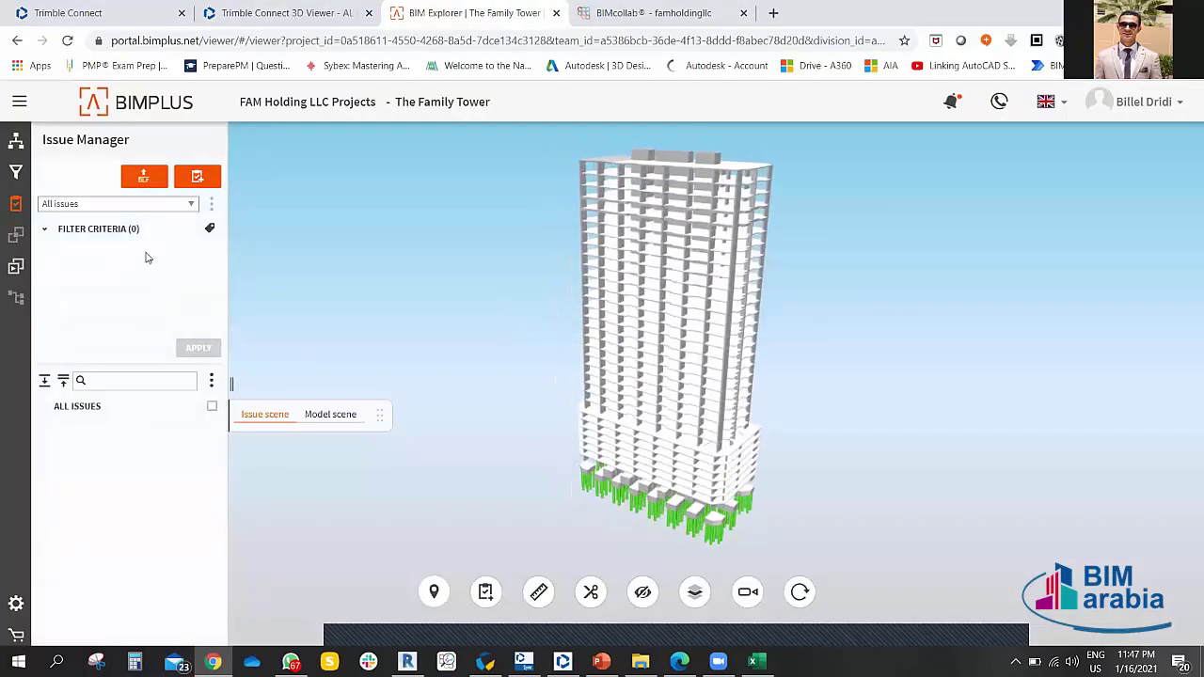
Create a new draft issue for The Family Tower, then check BIMcollab and return to Trimble Connect.
{"action": "left_click", "coordinate": [197, 178]}
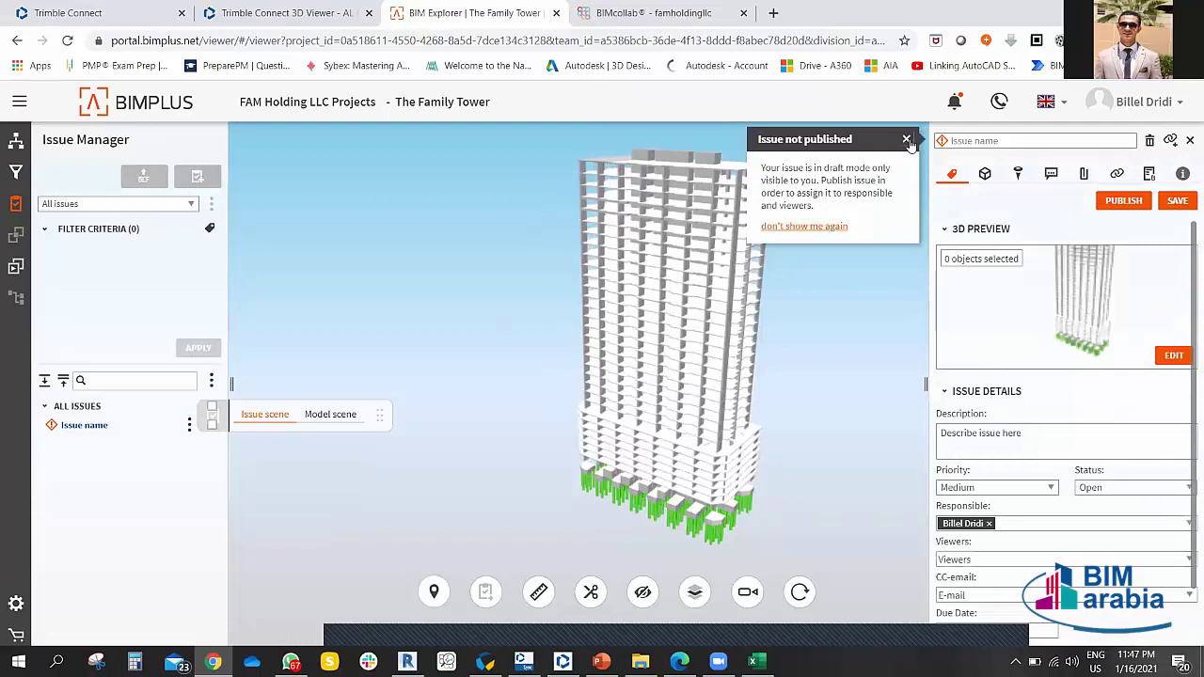
{"action": "left_click", "coordinate": [906, 140]}
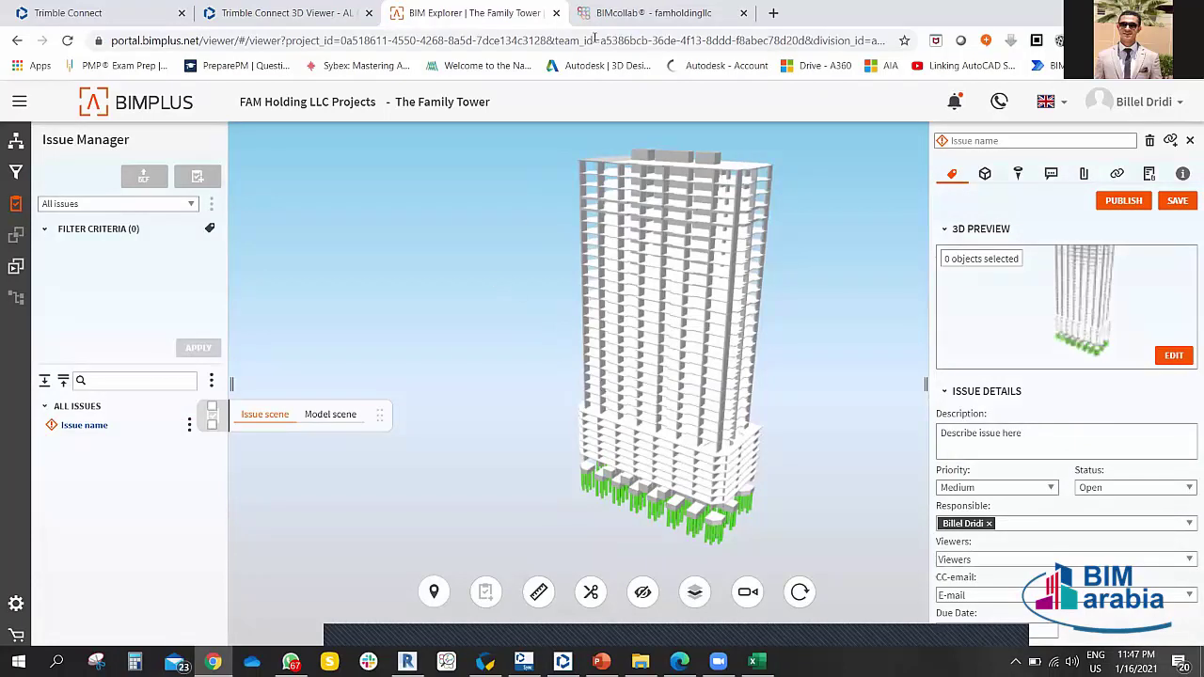
{"action": "left_click", "coordinate": [623, 21]}
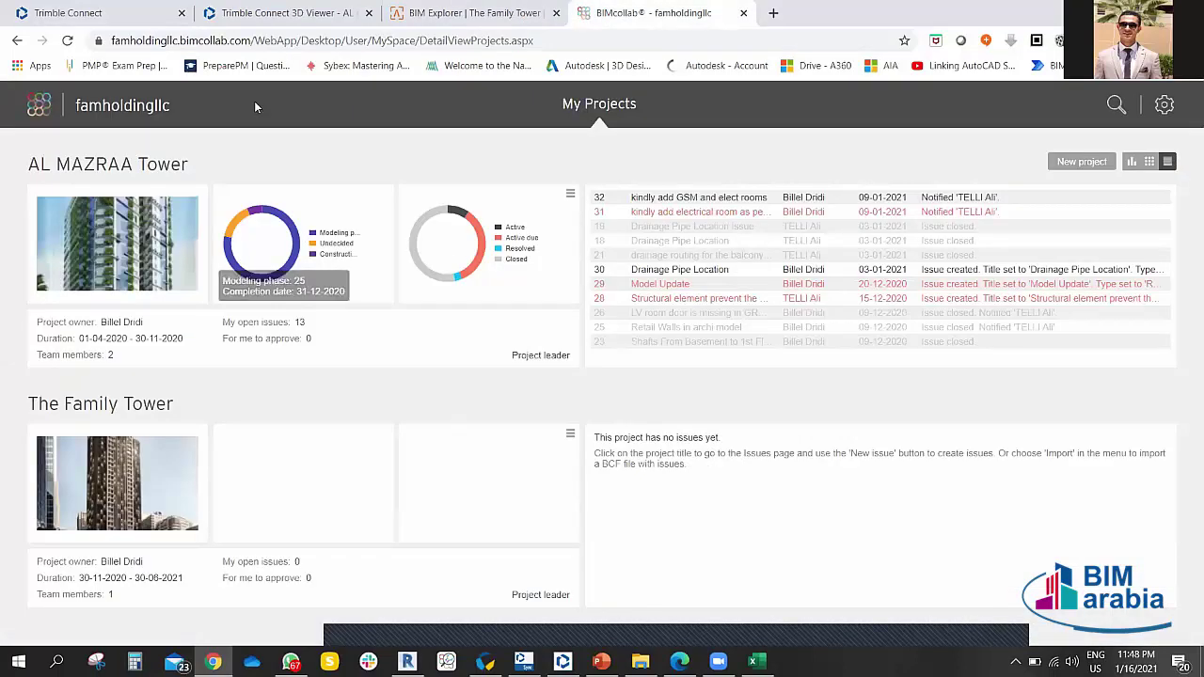
{"action": "left_click", "coordinate": [296, 12]}
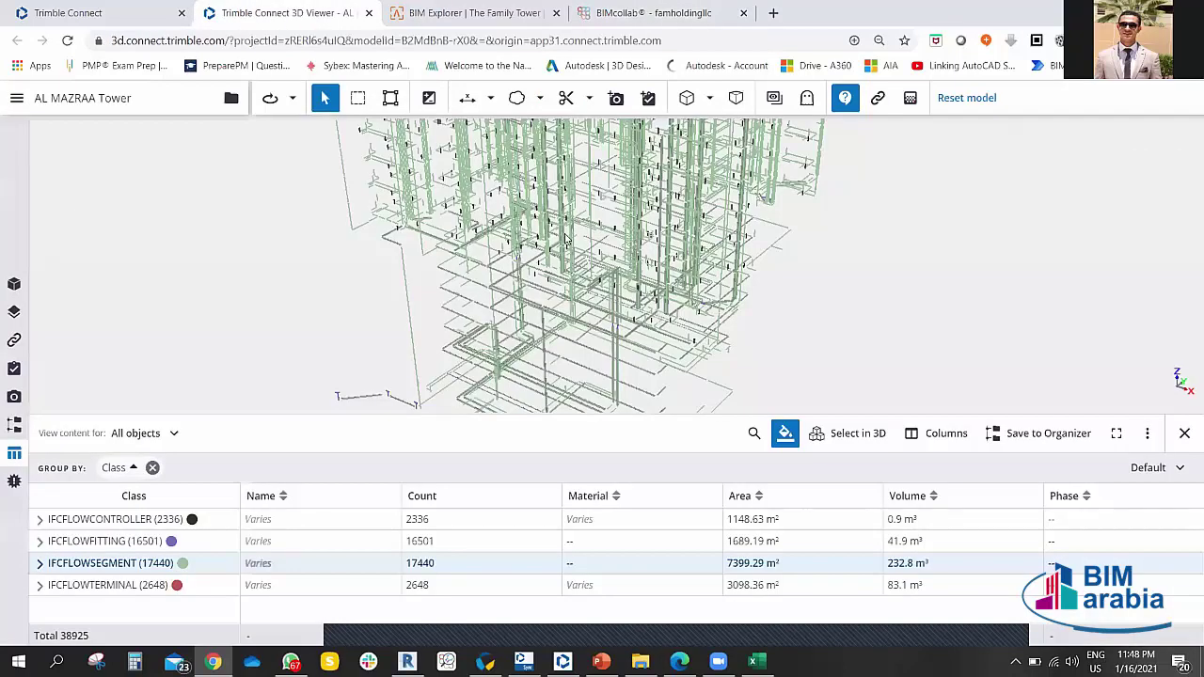
Resize the class table and reposition the view to show the whole tower.
{"action": "left_click_drag", "start_coordinate": [598, 413], "coordinate": [605, 539]}
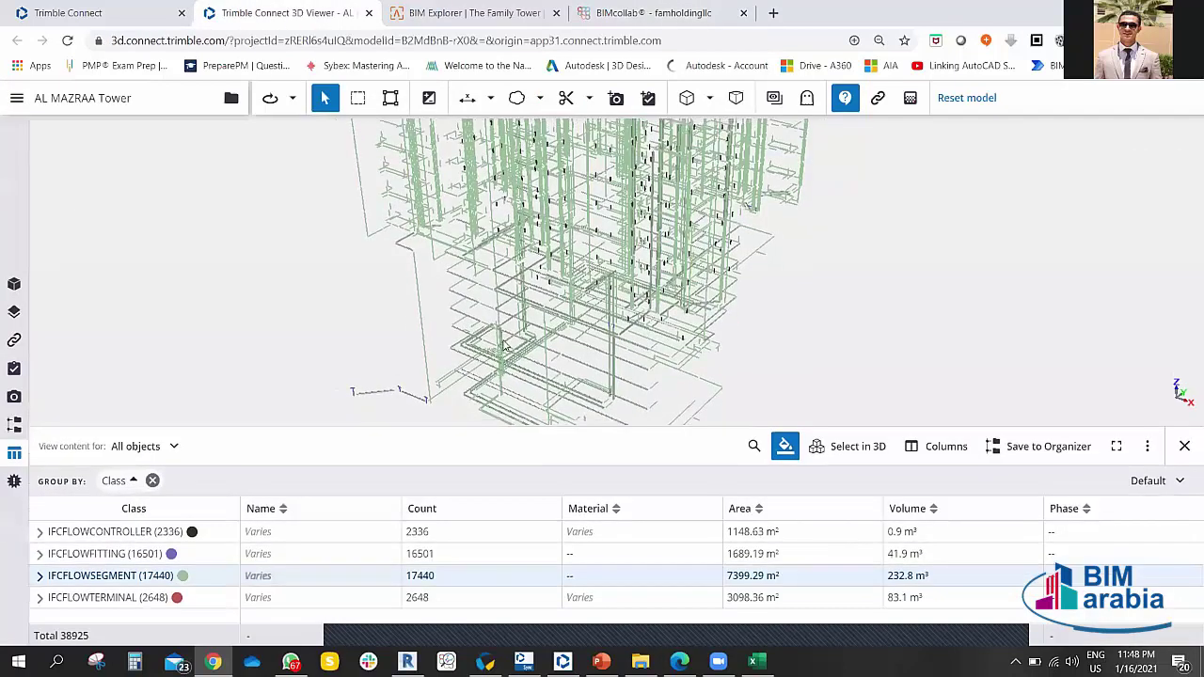
{"action": "scroll", "coordinate": [548, 372], "scroll_direction": "down", "scroll_amount": 3}
{"action": "mouse_move", "coordinate": [548, 322]}
{"action": "left_mouse_down"}
{"action": "mouse_move", "coordinate": [492, 304]}
{"action": "mouse_move", "coordinate": [564, 296]}
{"action": "mouse_move", "coordinate": [616, 311]}
{"action": "mouse_move", "coordinate": [524, 283]}
{"action": "mouse_move", "coordinate": [554, 284]}
{"action": "mouse_move", "coordinate": [570, 269]}
{"action": "mouse_move", "coordinate": [567, 249]}
{"action": "left_mouse_up"}
{"action": "left_click_drag", "start_coordinate": [565, 308], "coordinate": [542, 556]}
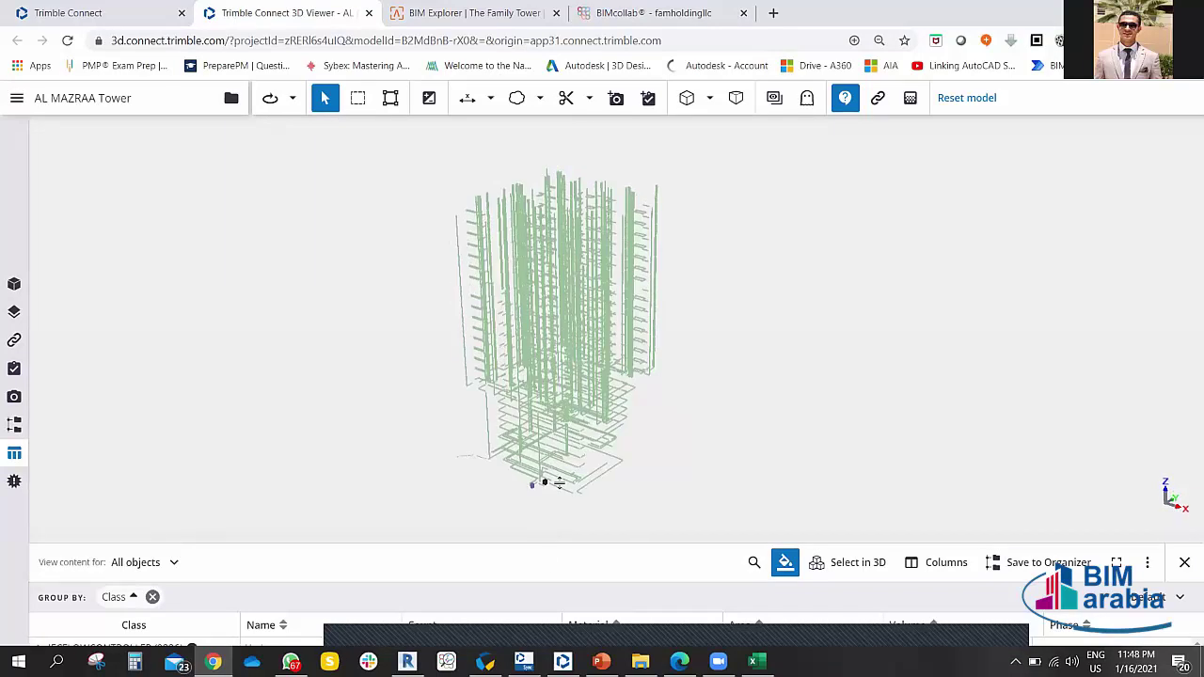
{"action": "left_click_drag", "start_coordinate": [559, 482], "coordinate": [559, 487]}
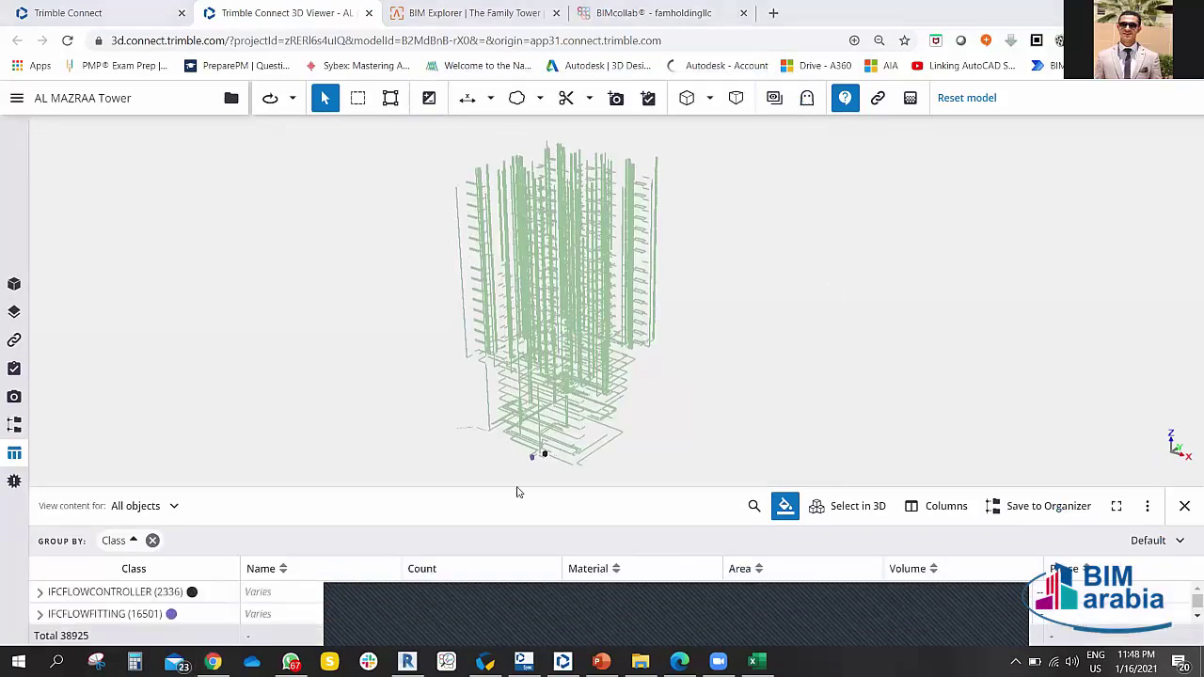
{"action": "left_click_drag", "start_coordinate": [516, 484], "coordinate": [529, 446]}
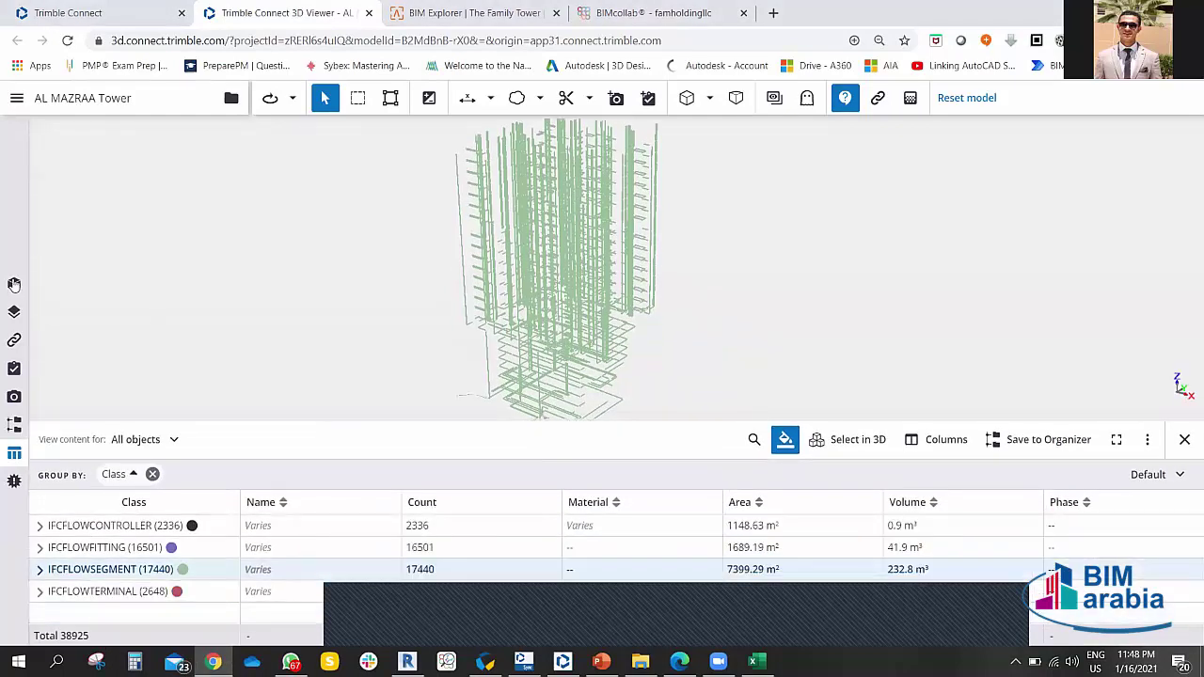
Open the Models panel and fit the MEP model to the 3D view.
{"action": "left_click", "coordinate": [14, 284]}
{"action": "left_click", "coordinate": [229, 181]}
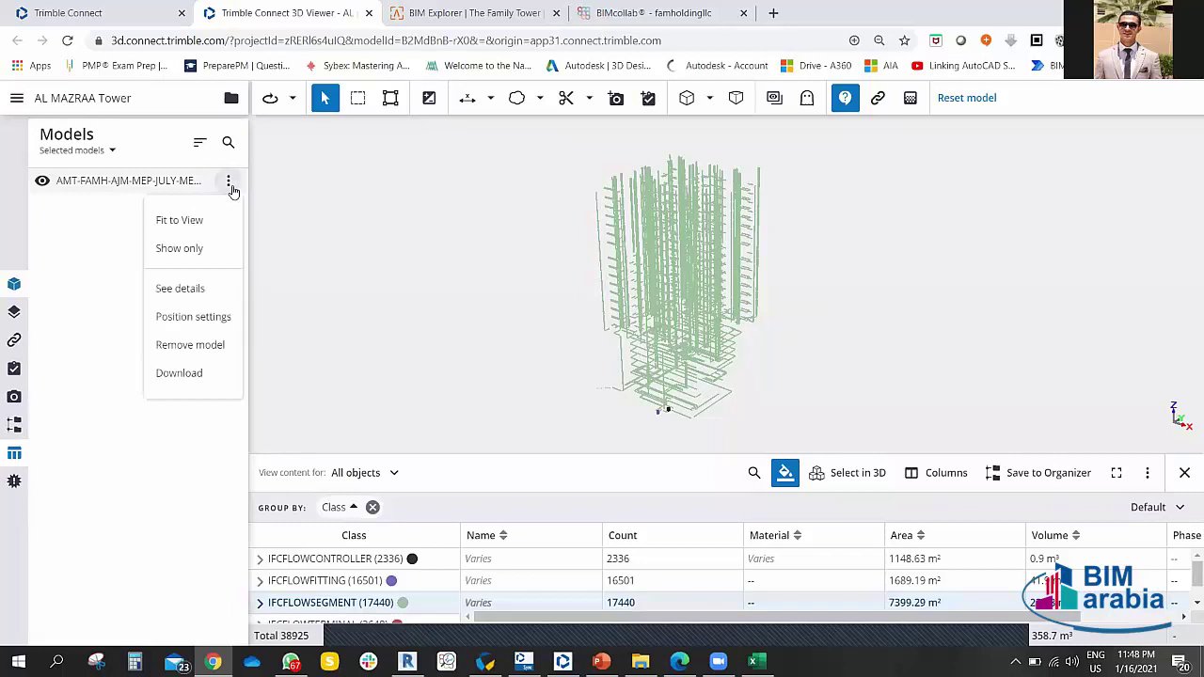
{"action": "left_click", "coordinate": [200, 220]}
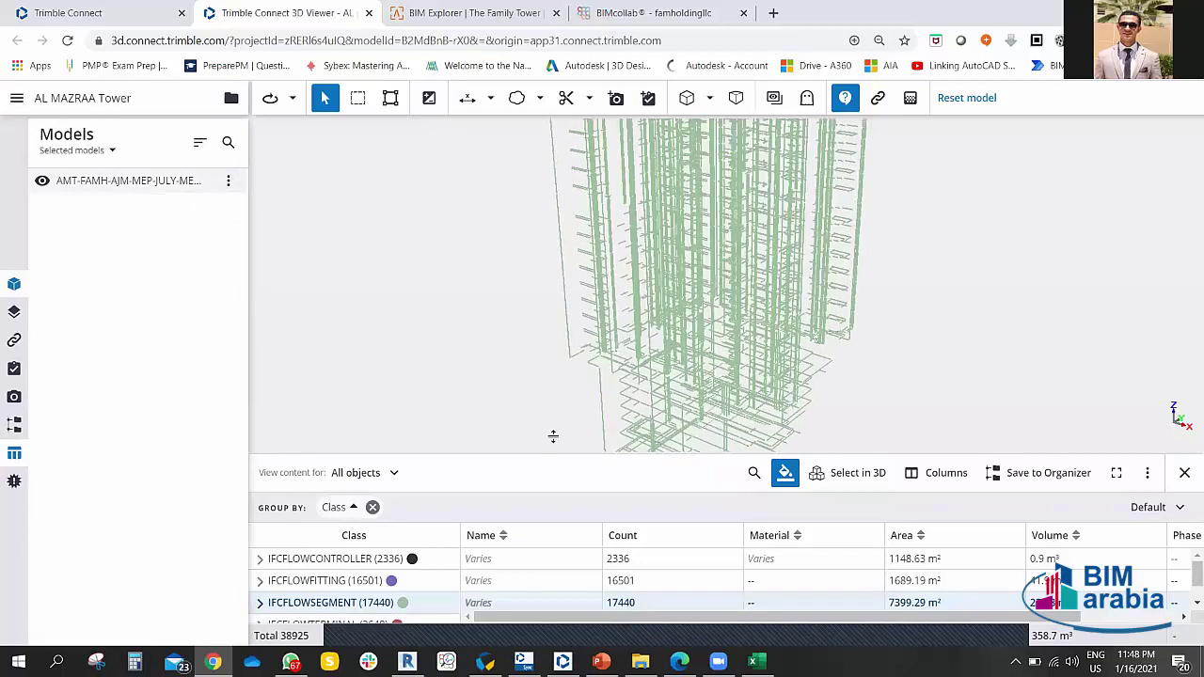
{"action": "left_click_drag", "start_coordinate": [550, 452], "coordinate": [546, 497]}
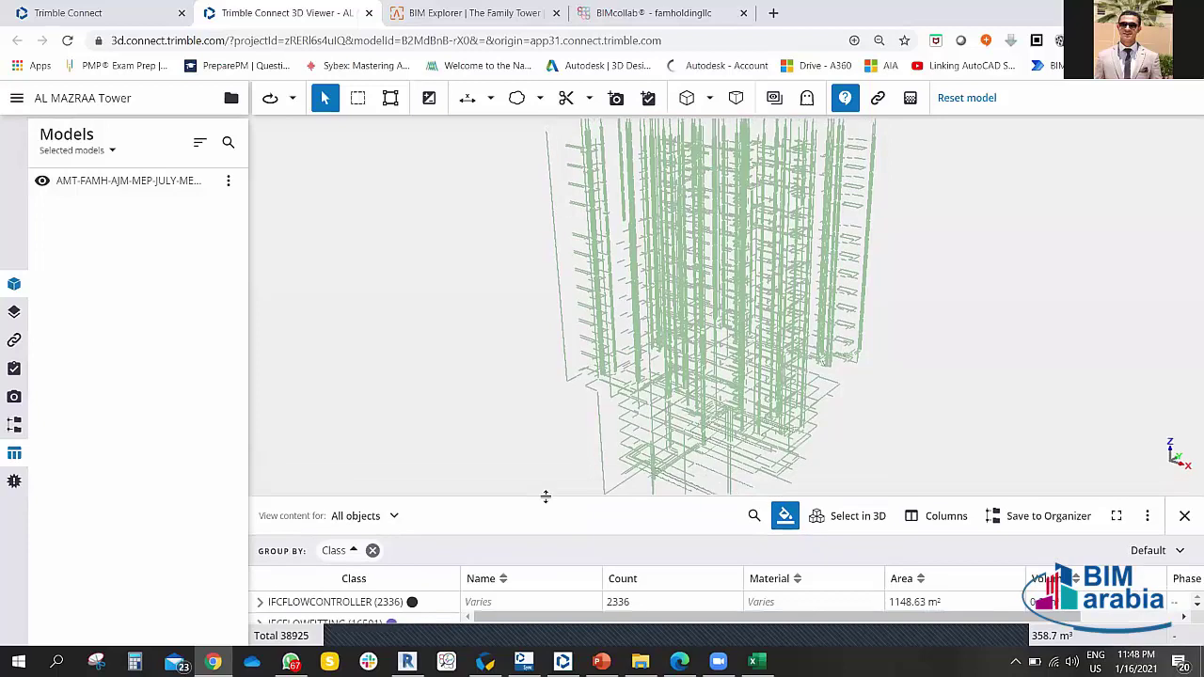